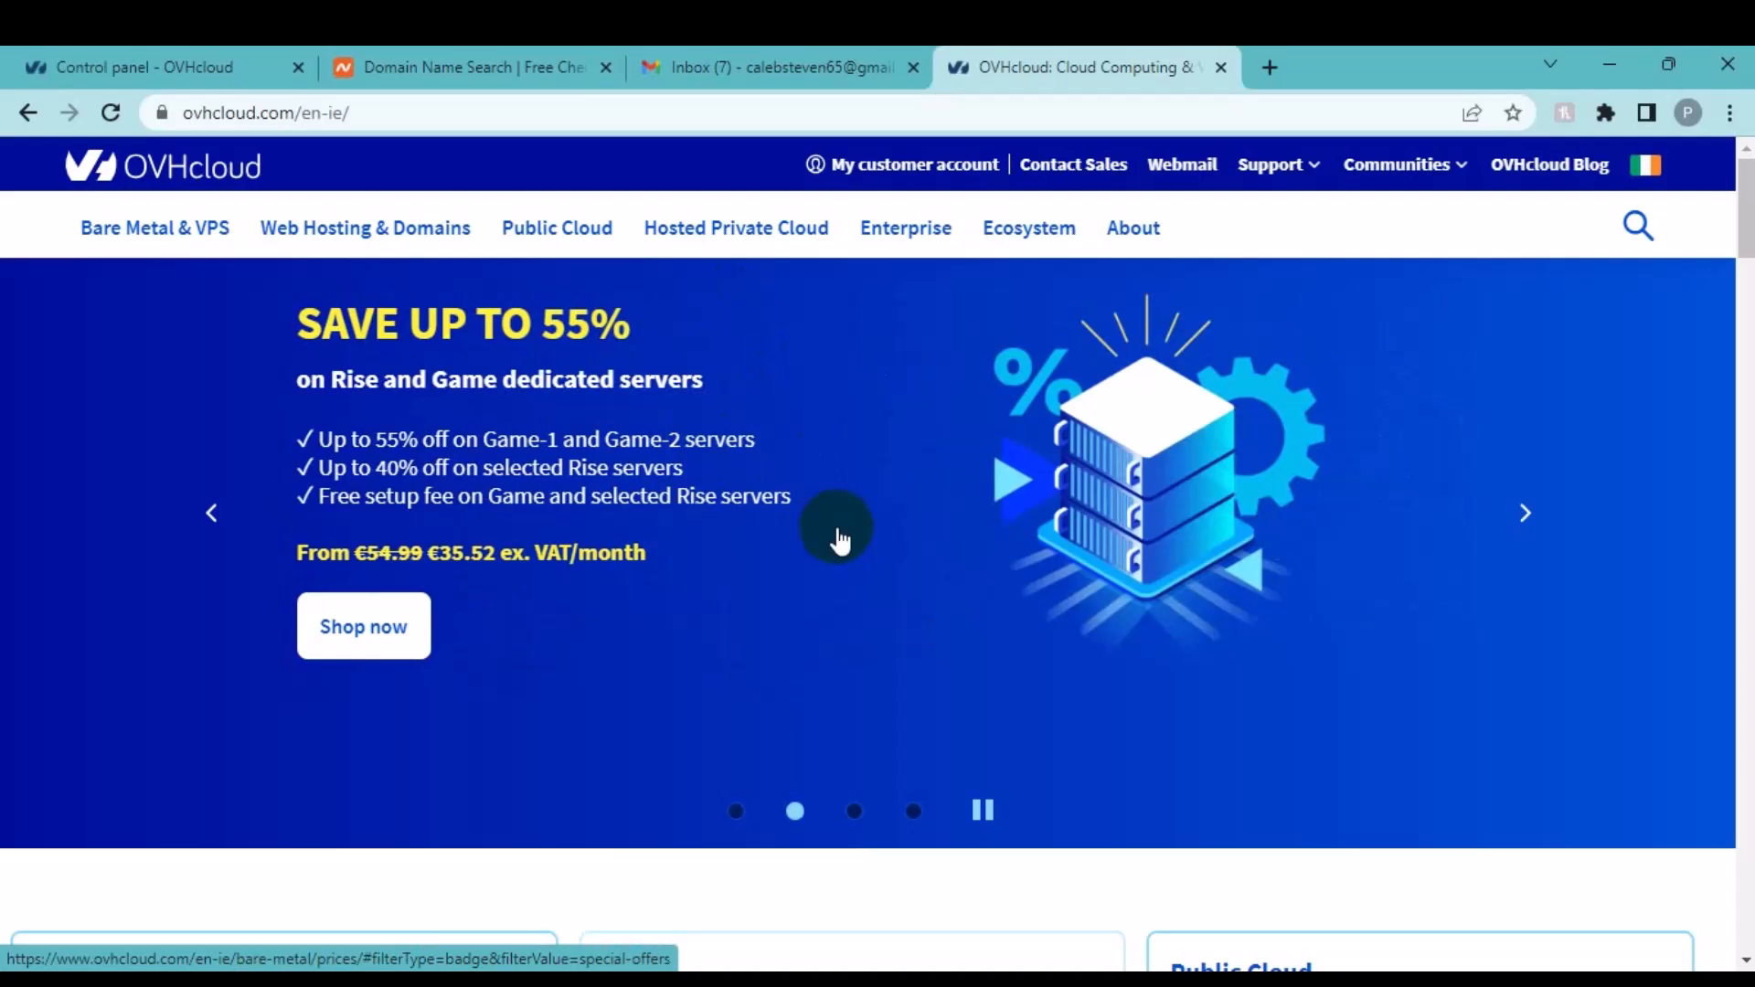
Switch the OVHcloud site from the Ireland euro edition to World [$]
left_click(1645, 166)
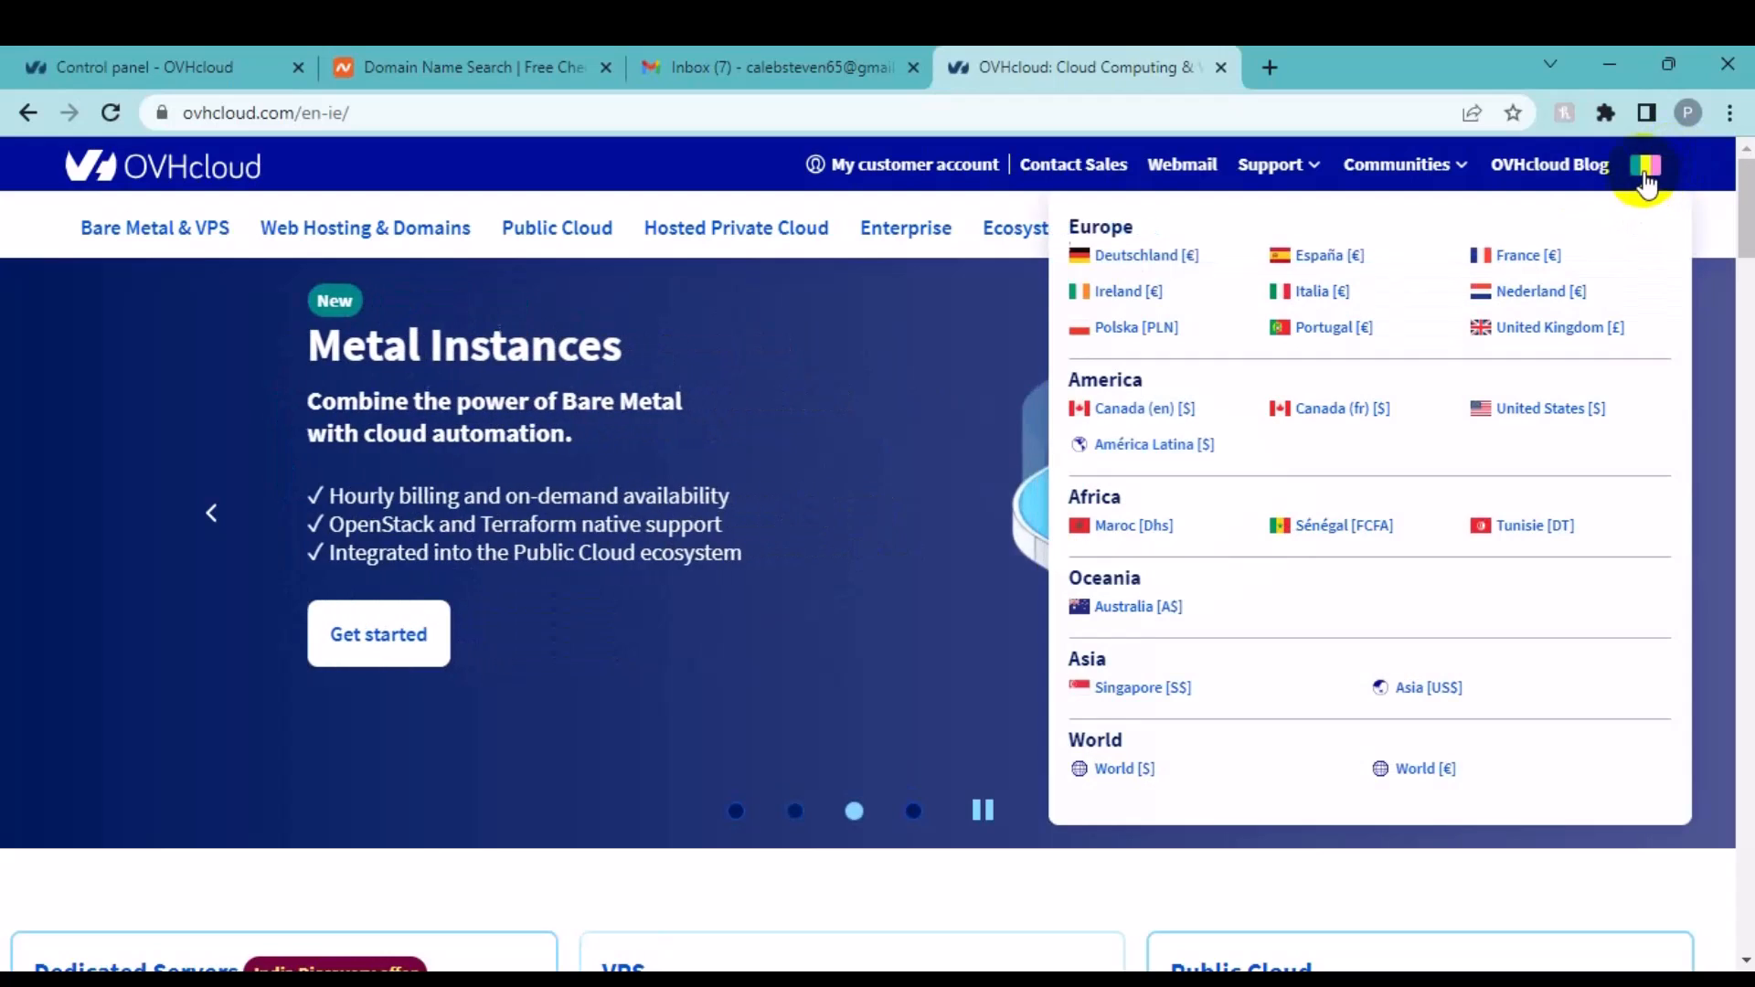
left_click(1648, 165)
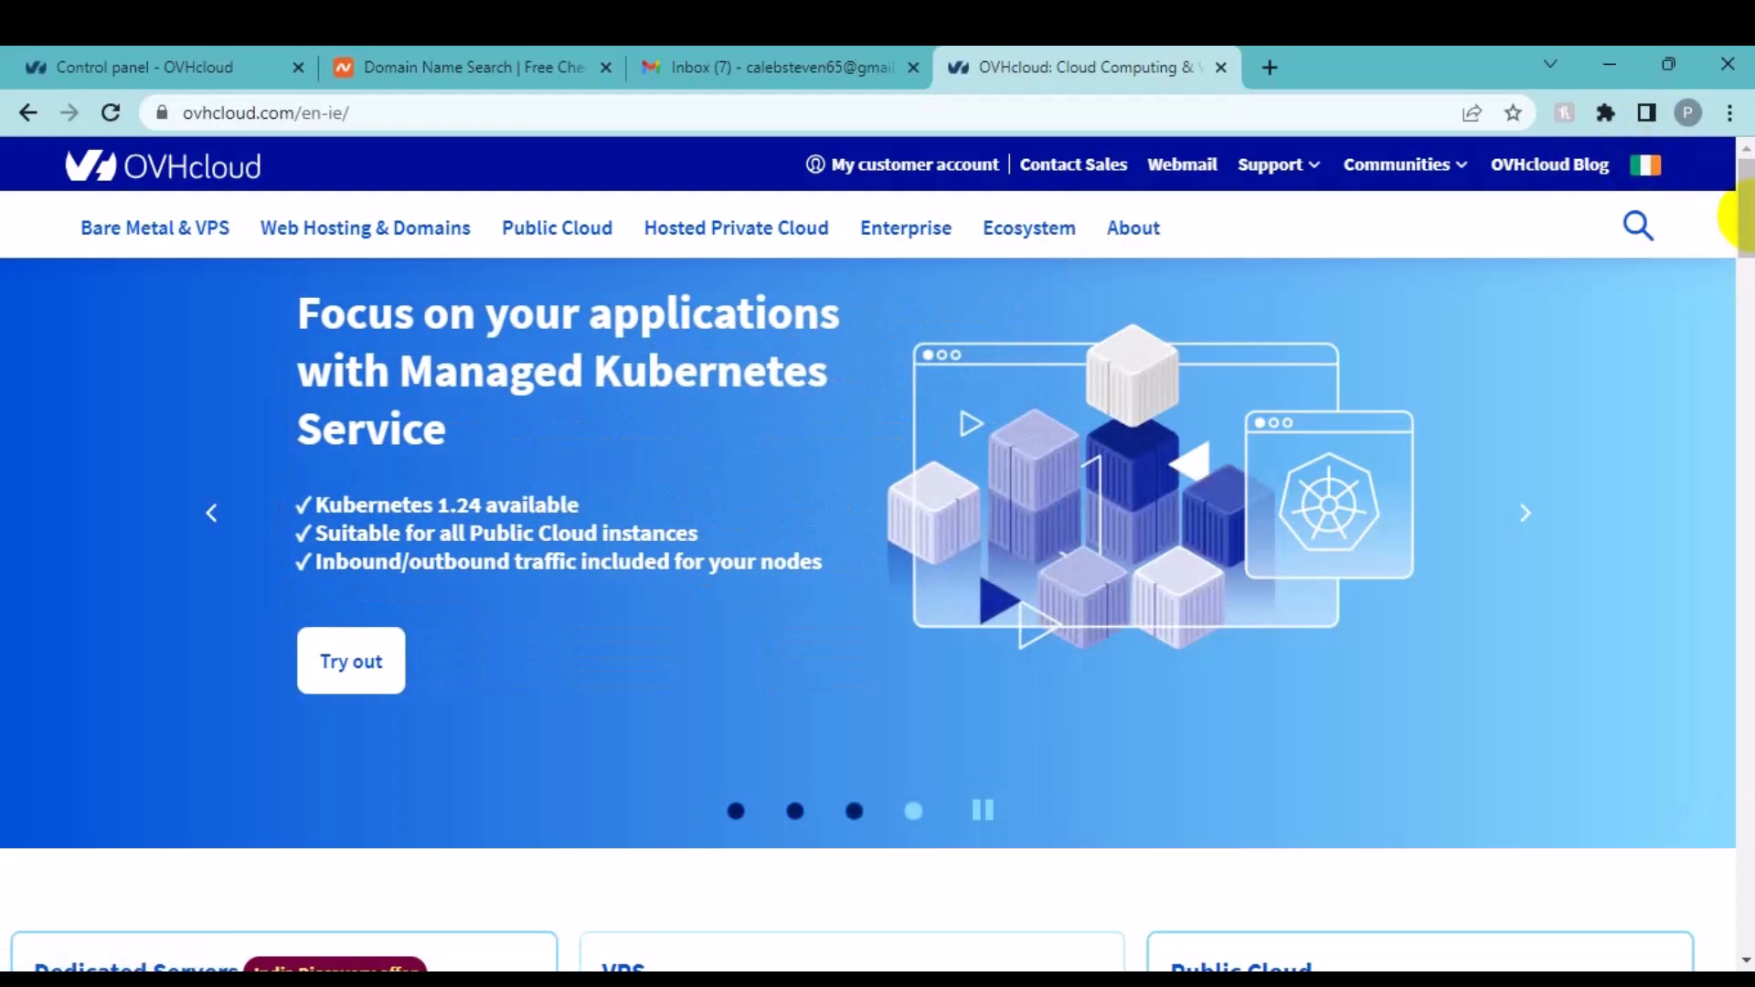
mouse_move(1746, 220)
left_mouse_down()
mouse_move(1745, 283)
mouse_move(1745, 215)
left_mouse_up()
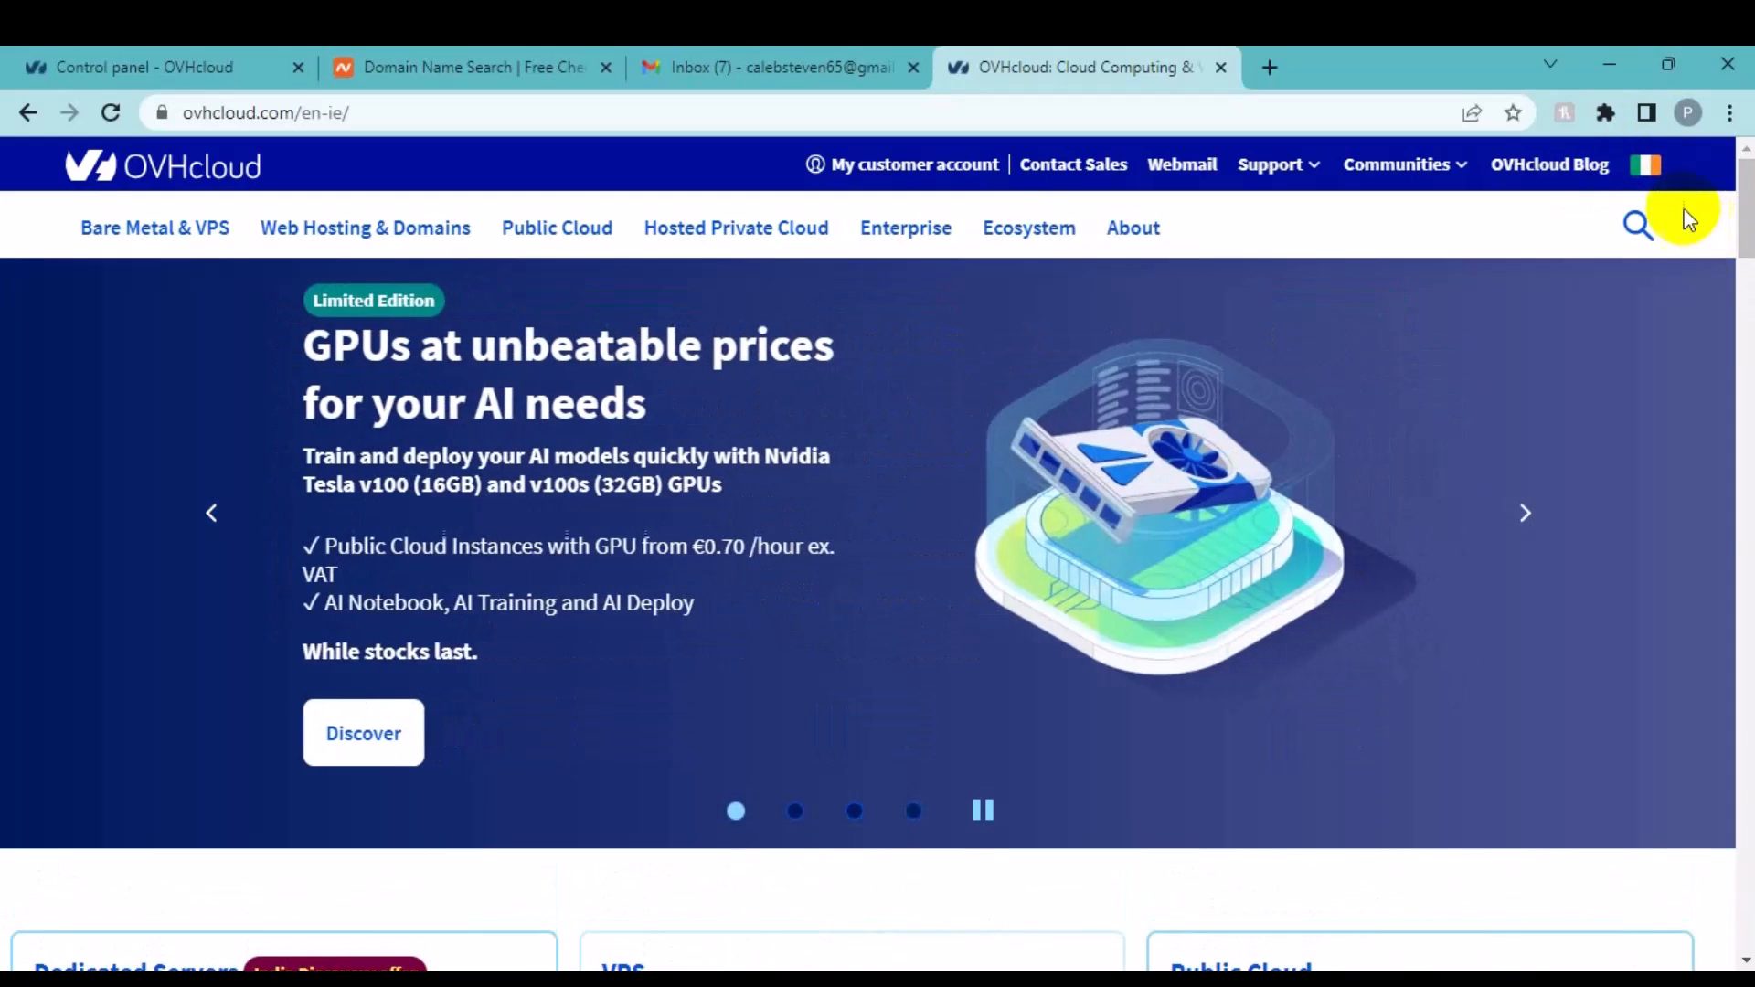
left_click(1650, 175)
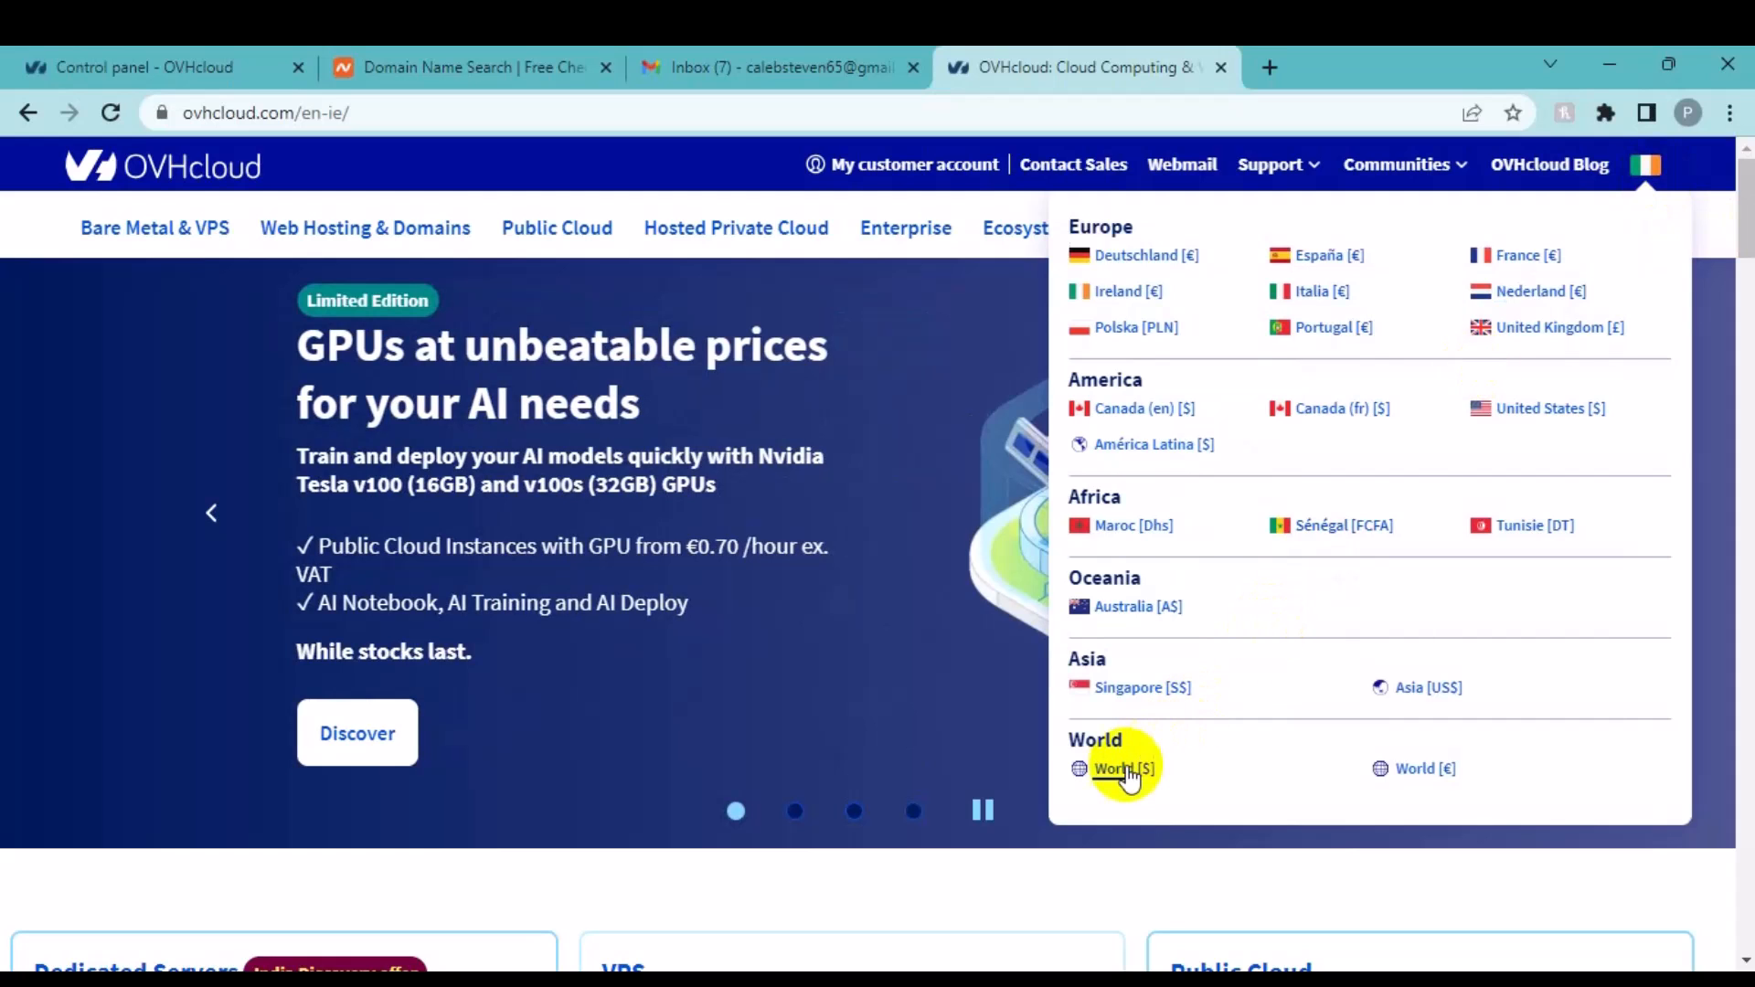
left_click(1127, 771)
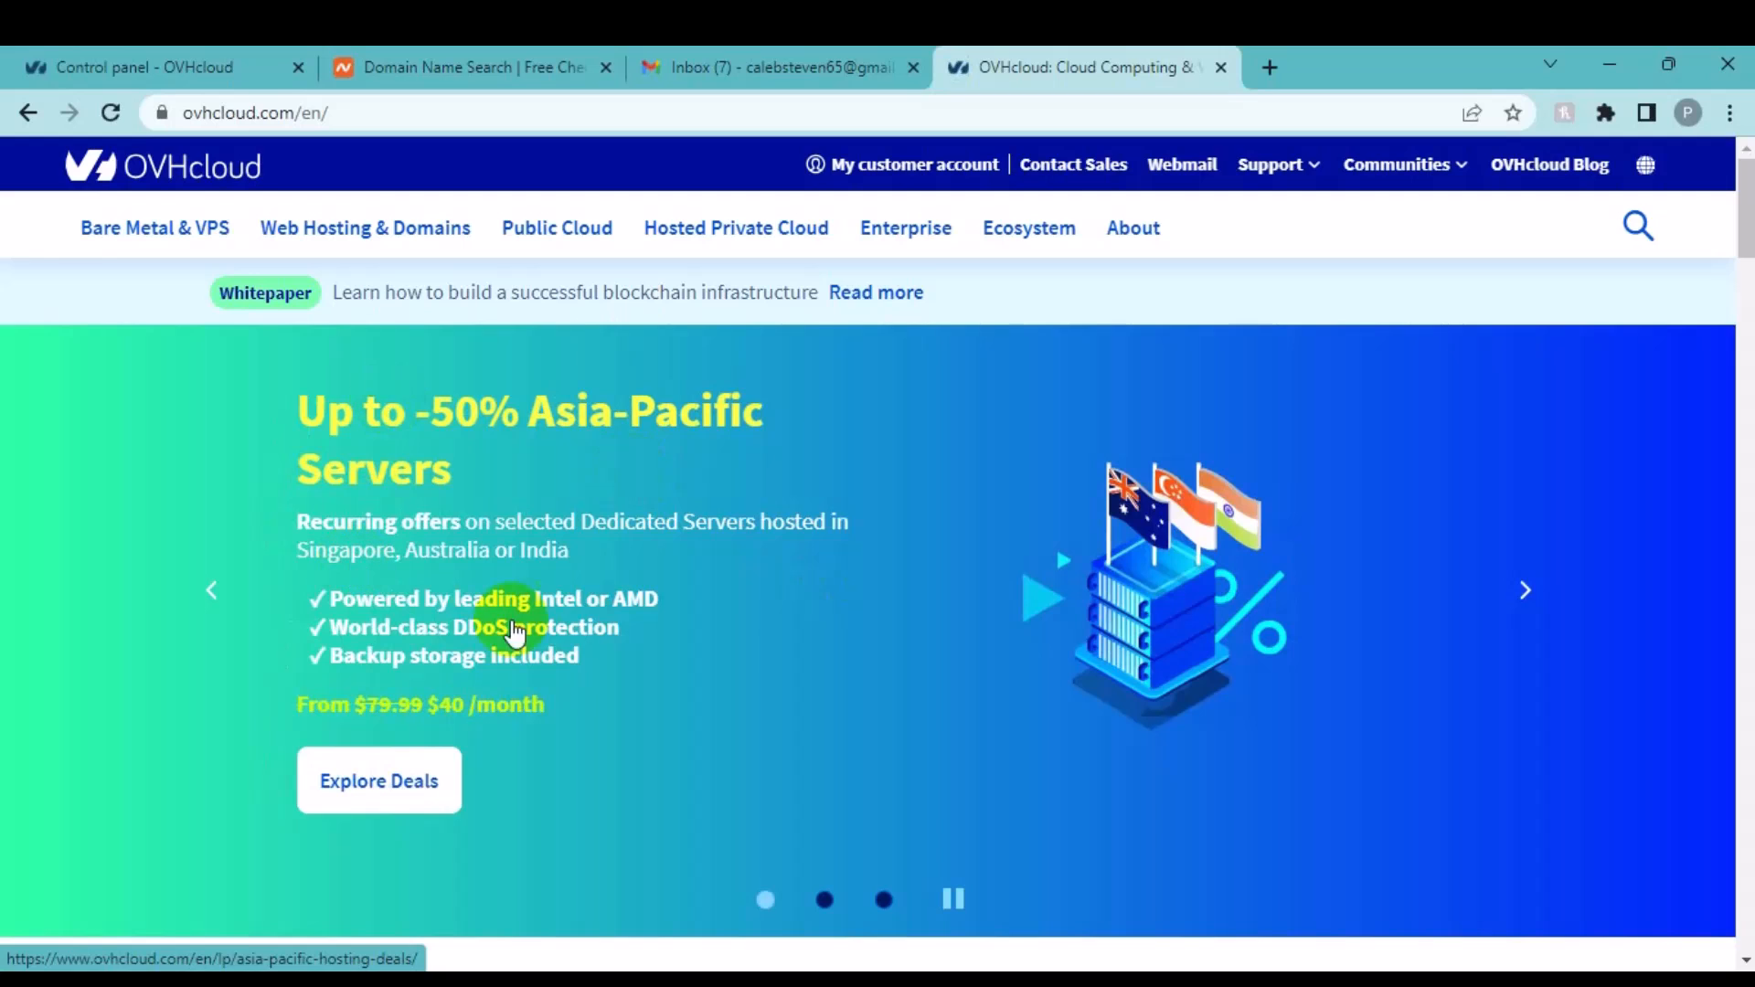
left_click(235, 226)
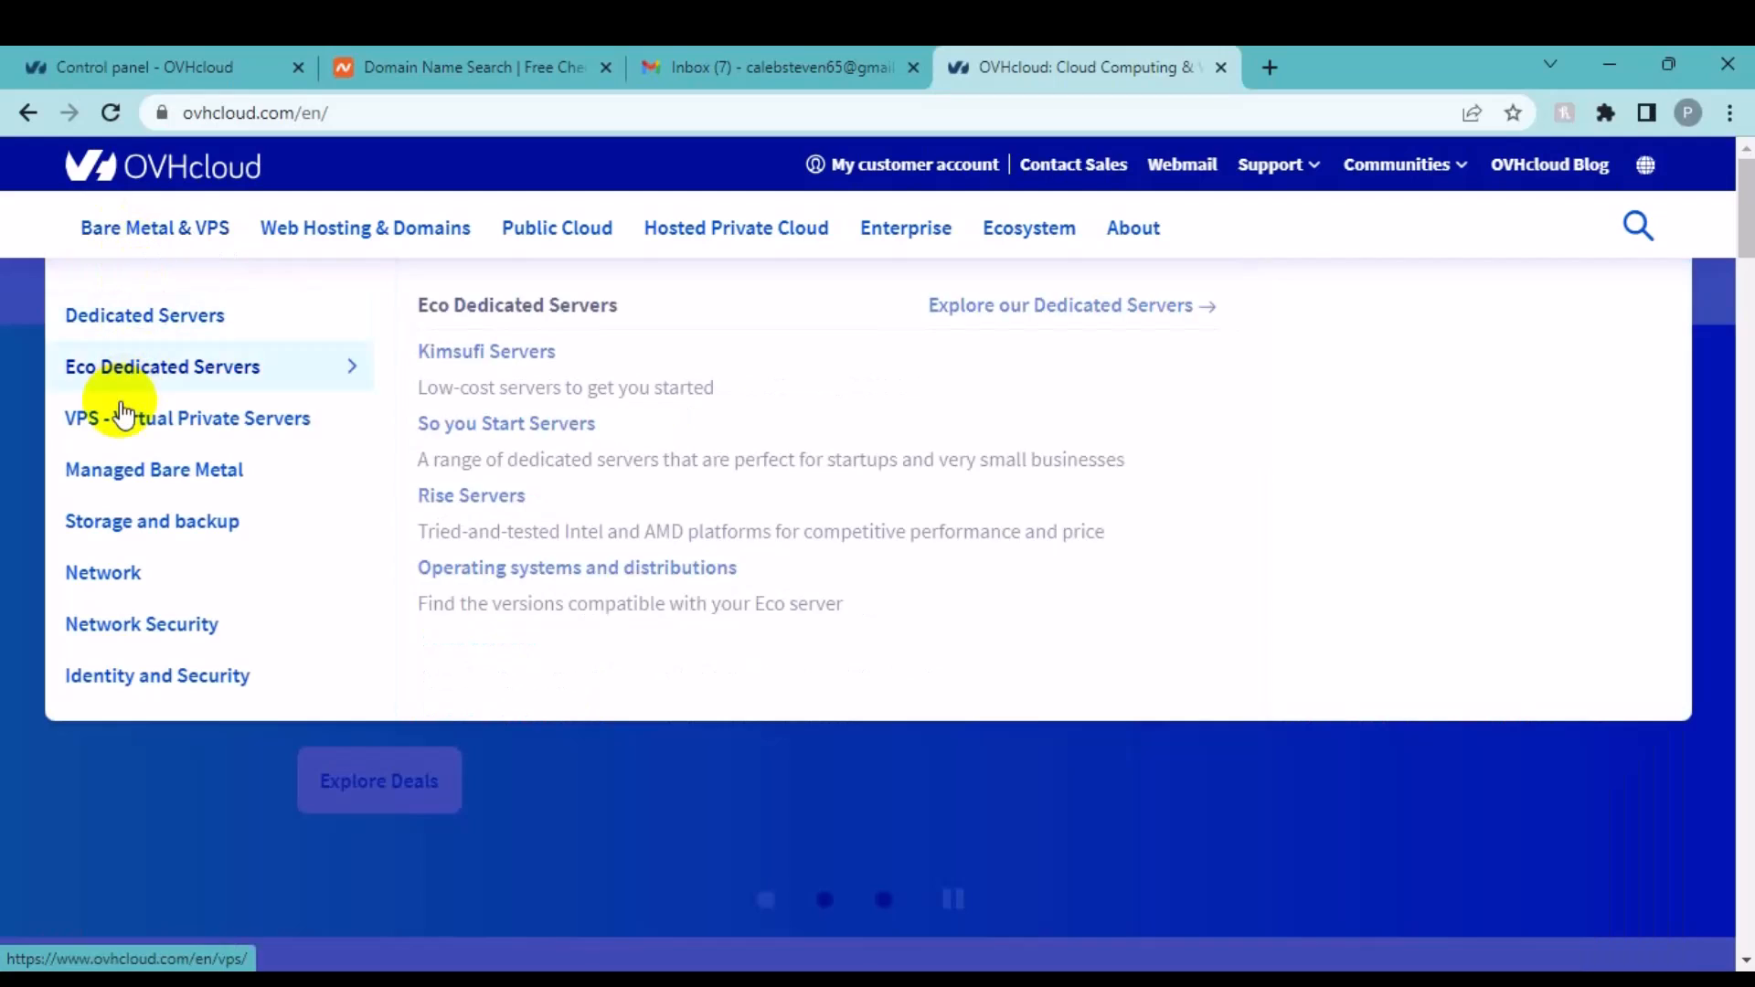
Go to All VPS solutions and order the $7/month Value plan without commitment
mouse_move(117, 427)
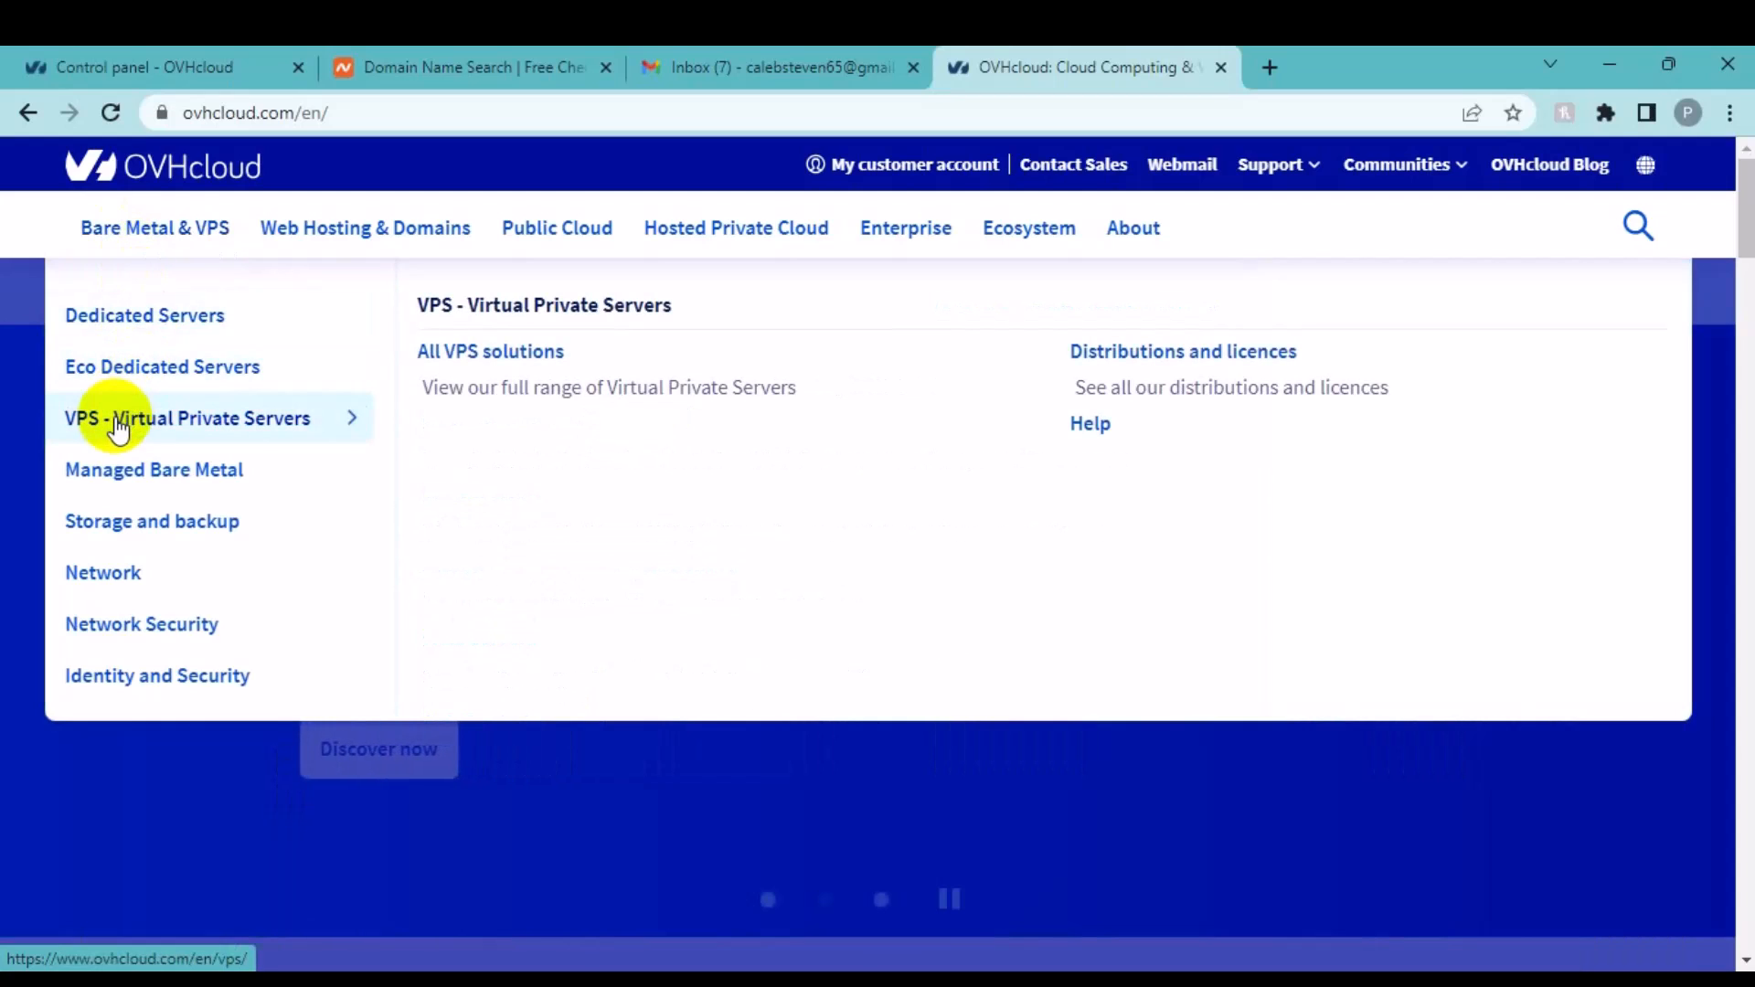
mouse_move(227, 464)
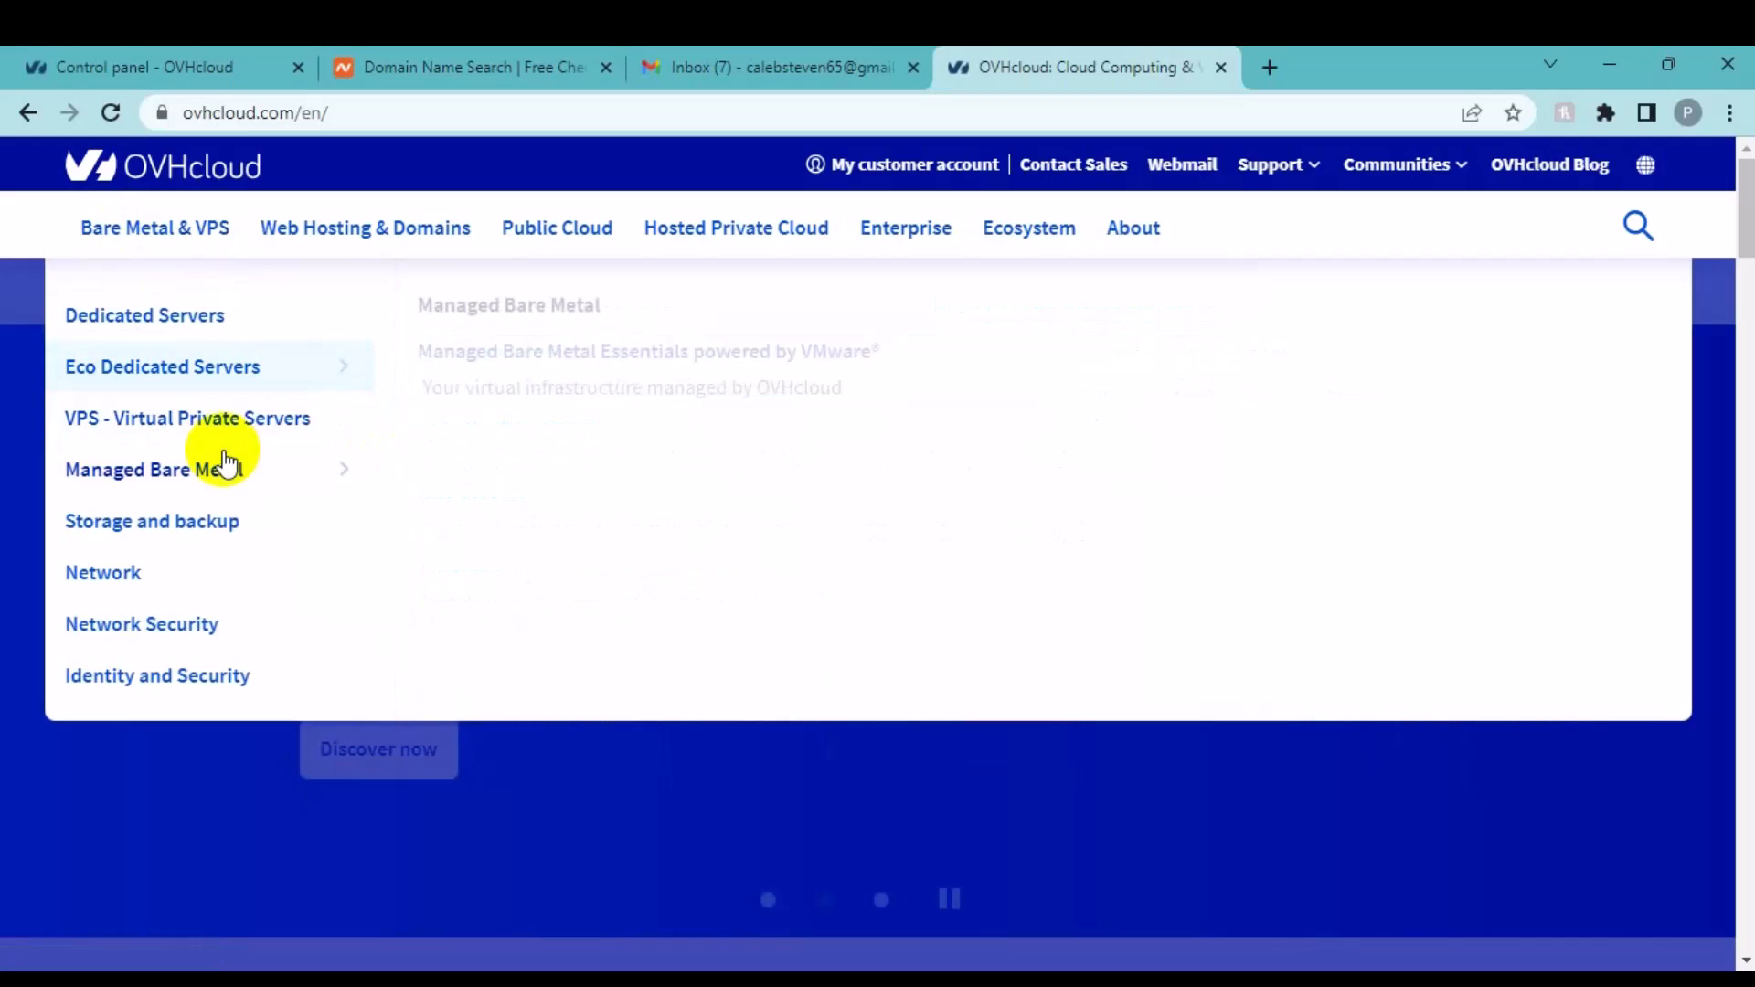
mouse_move(266, 431)
left_click(524, 407)
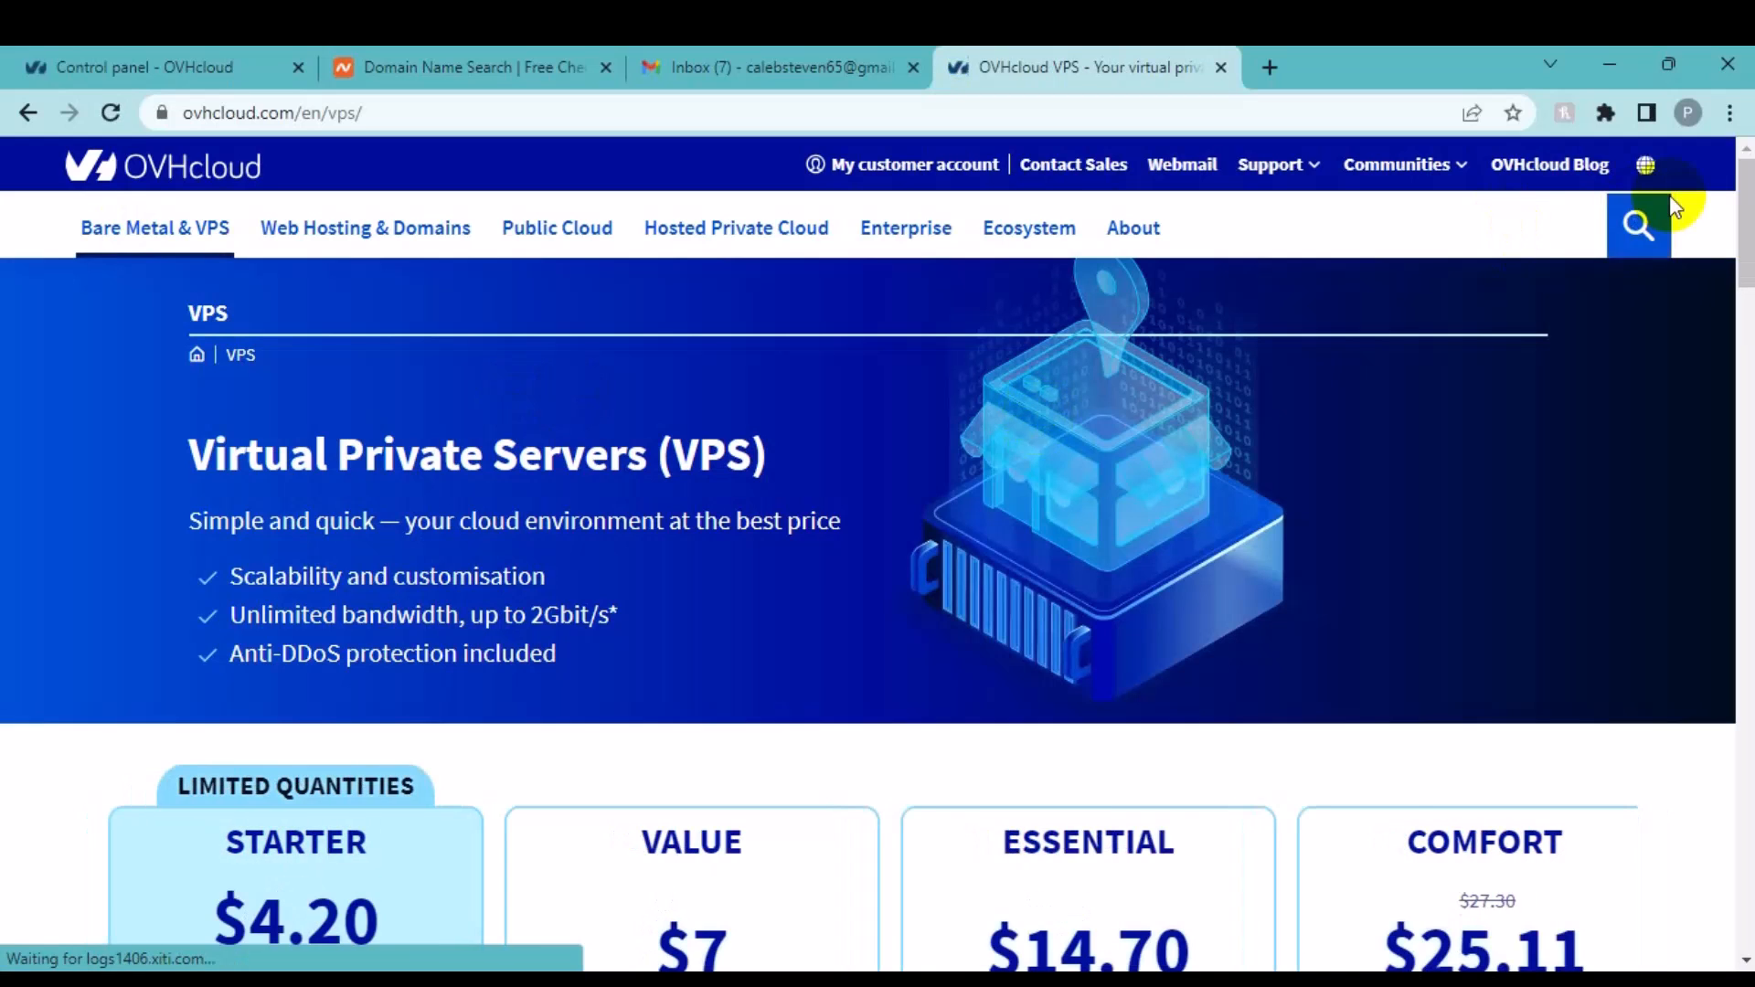
left_click_drag(1744, 235, 1744, 321)
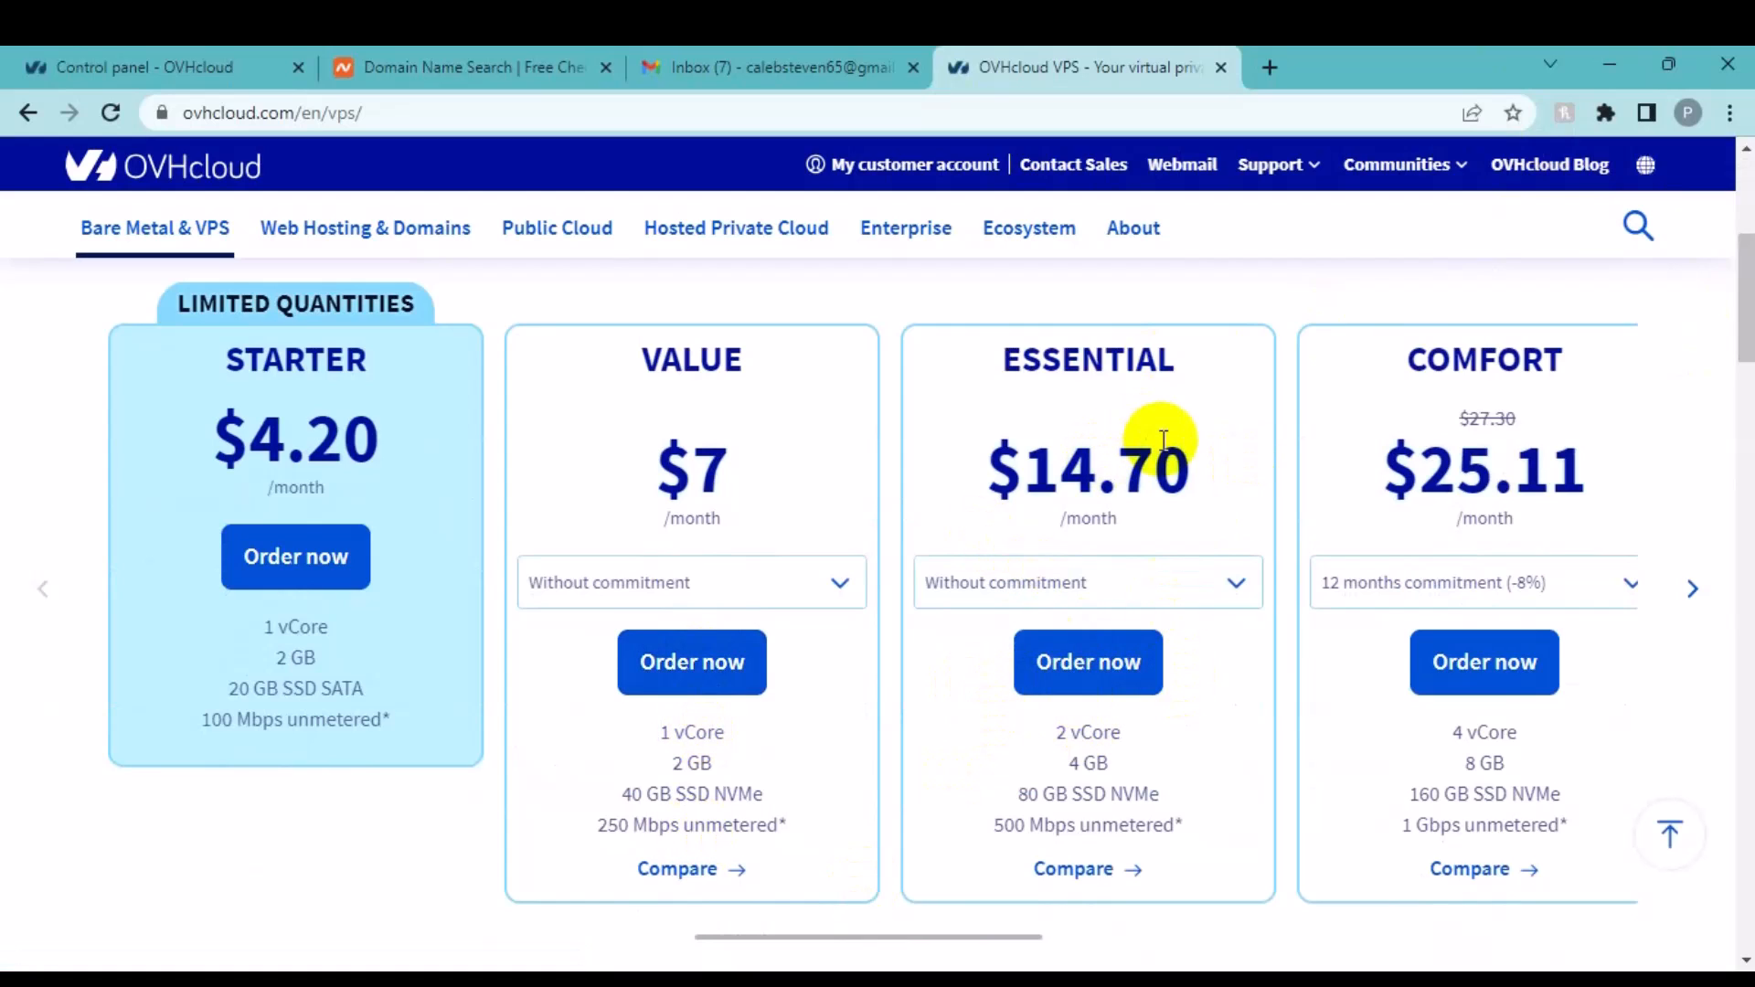
left_click(721, 573)
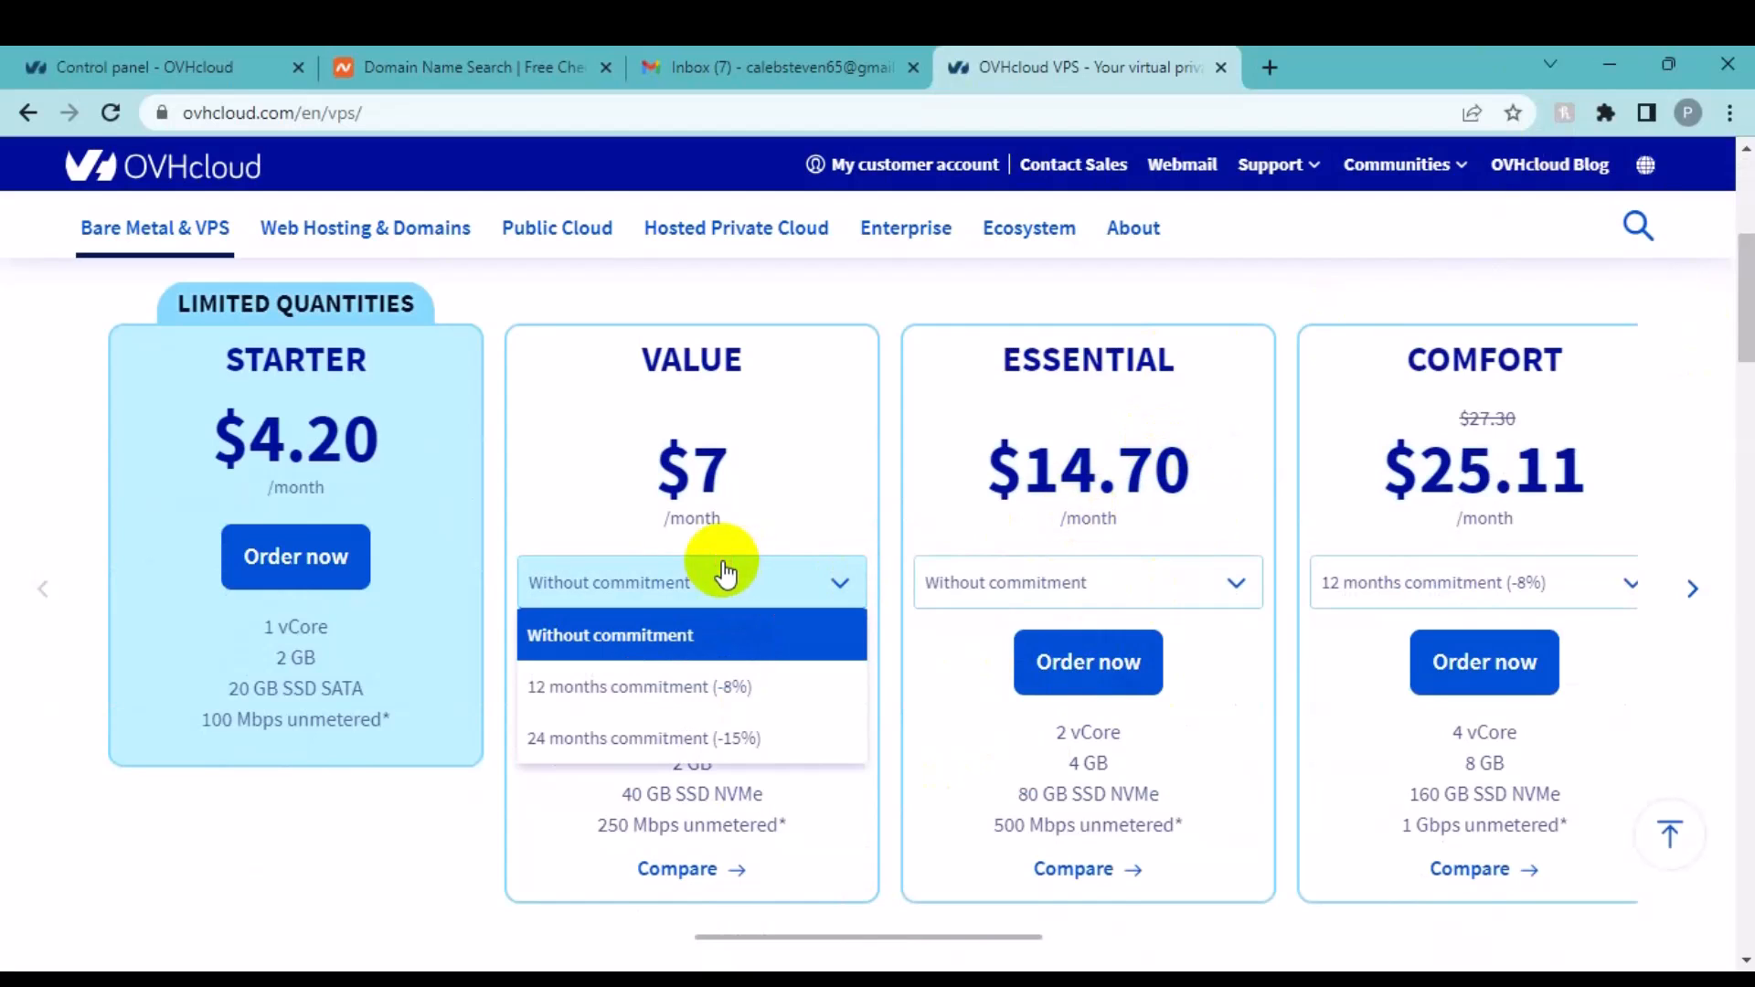
left_click(725, 573)
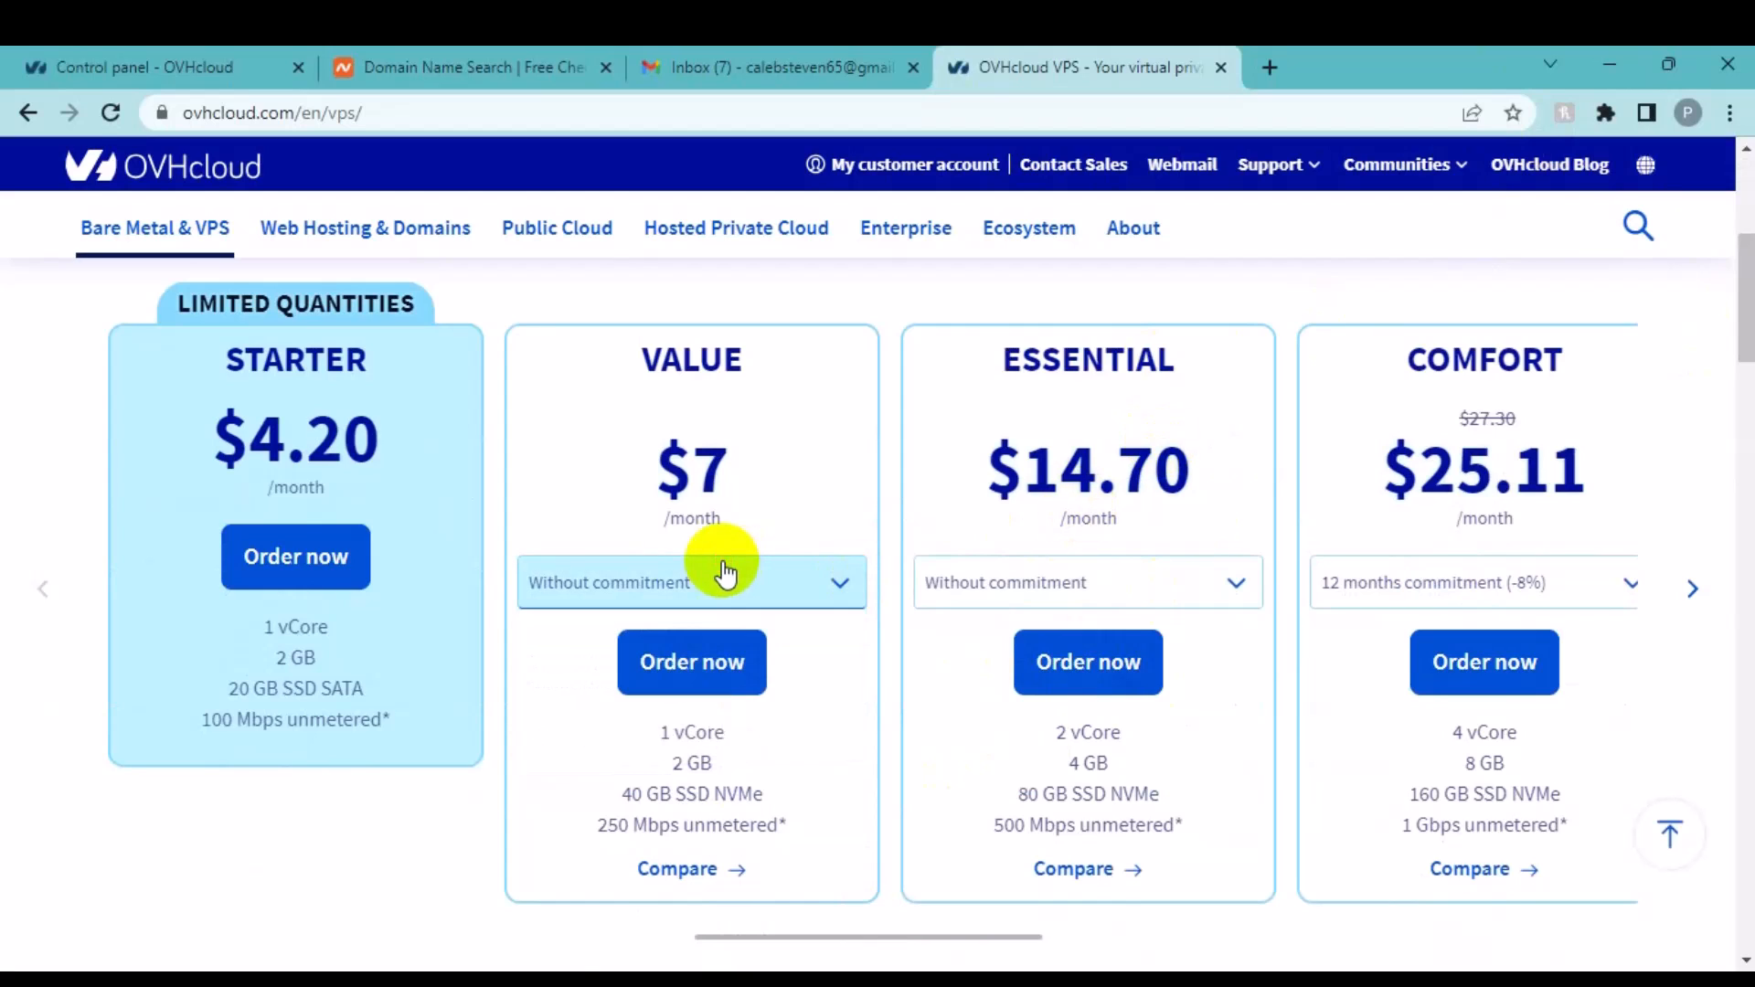
left_click(710, 681)
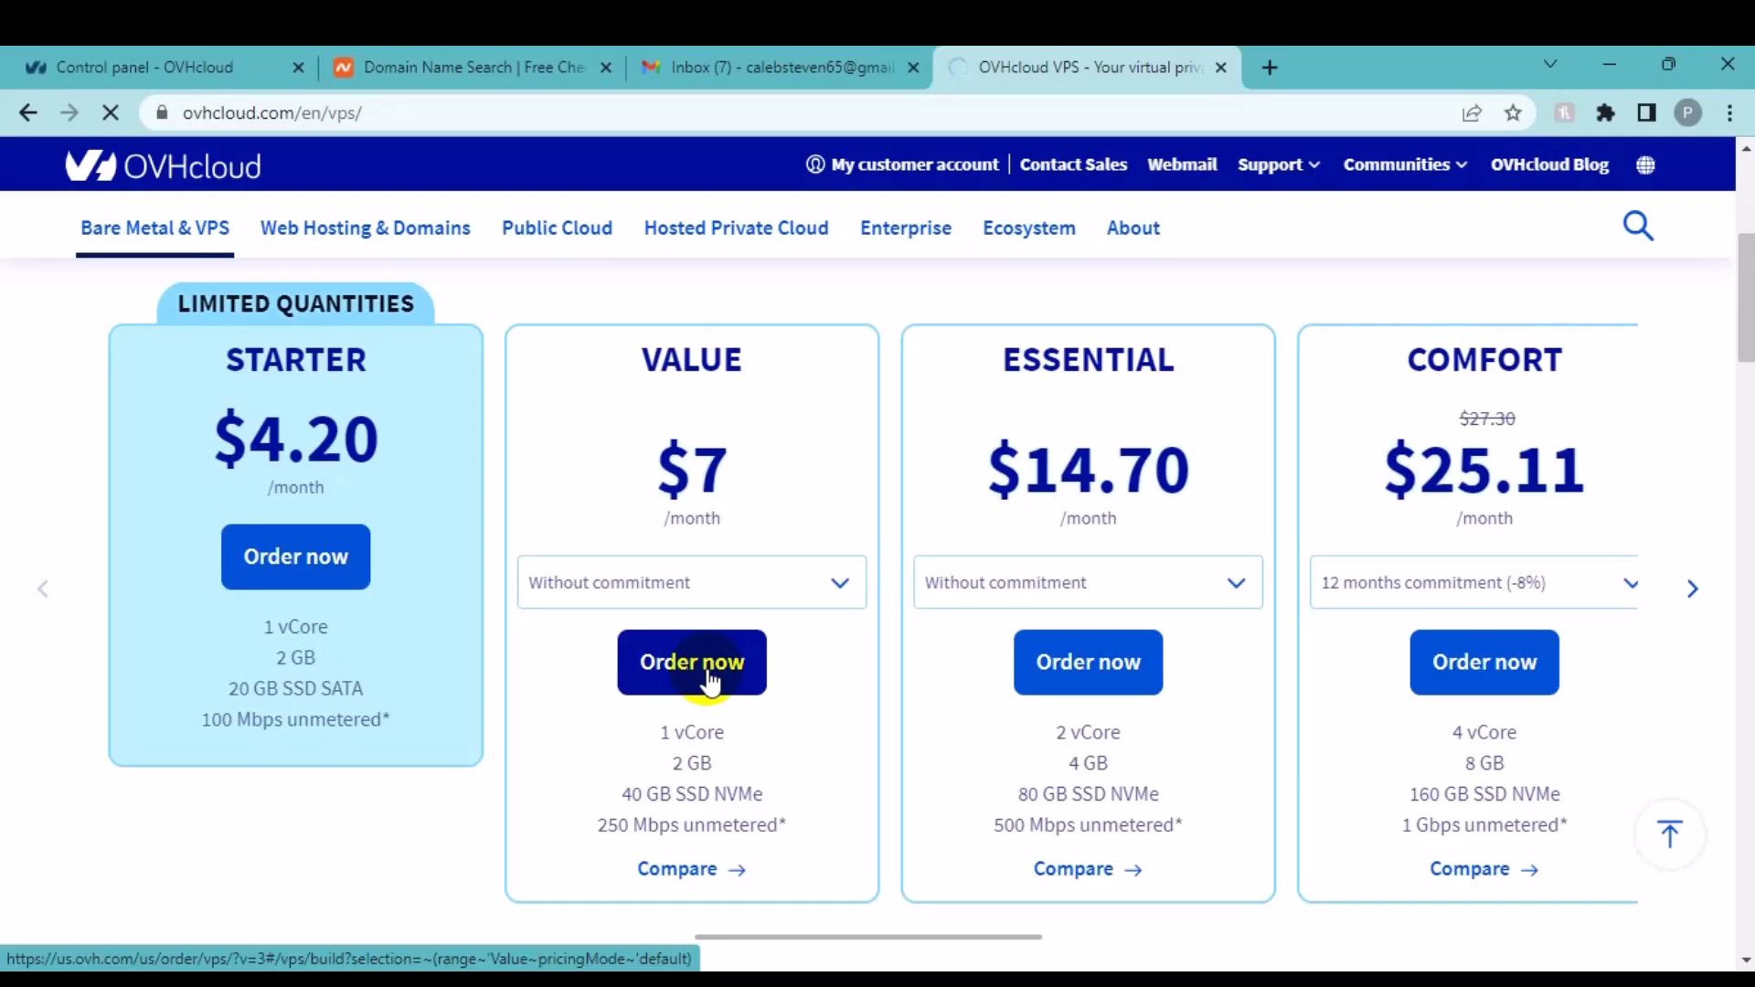
Choose distribution-only Ubuntu 20.04, keep one VPS in Beauharnois (BHS), and continue
left_click(710, 681)
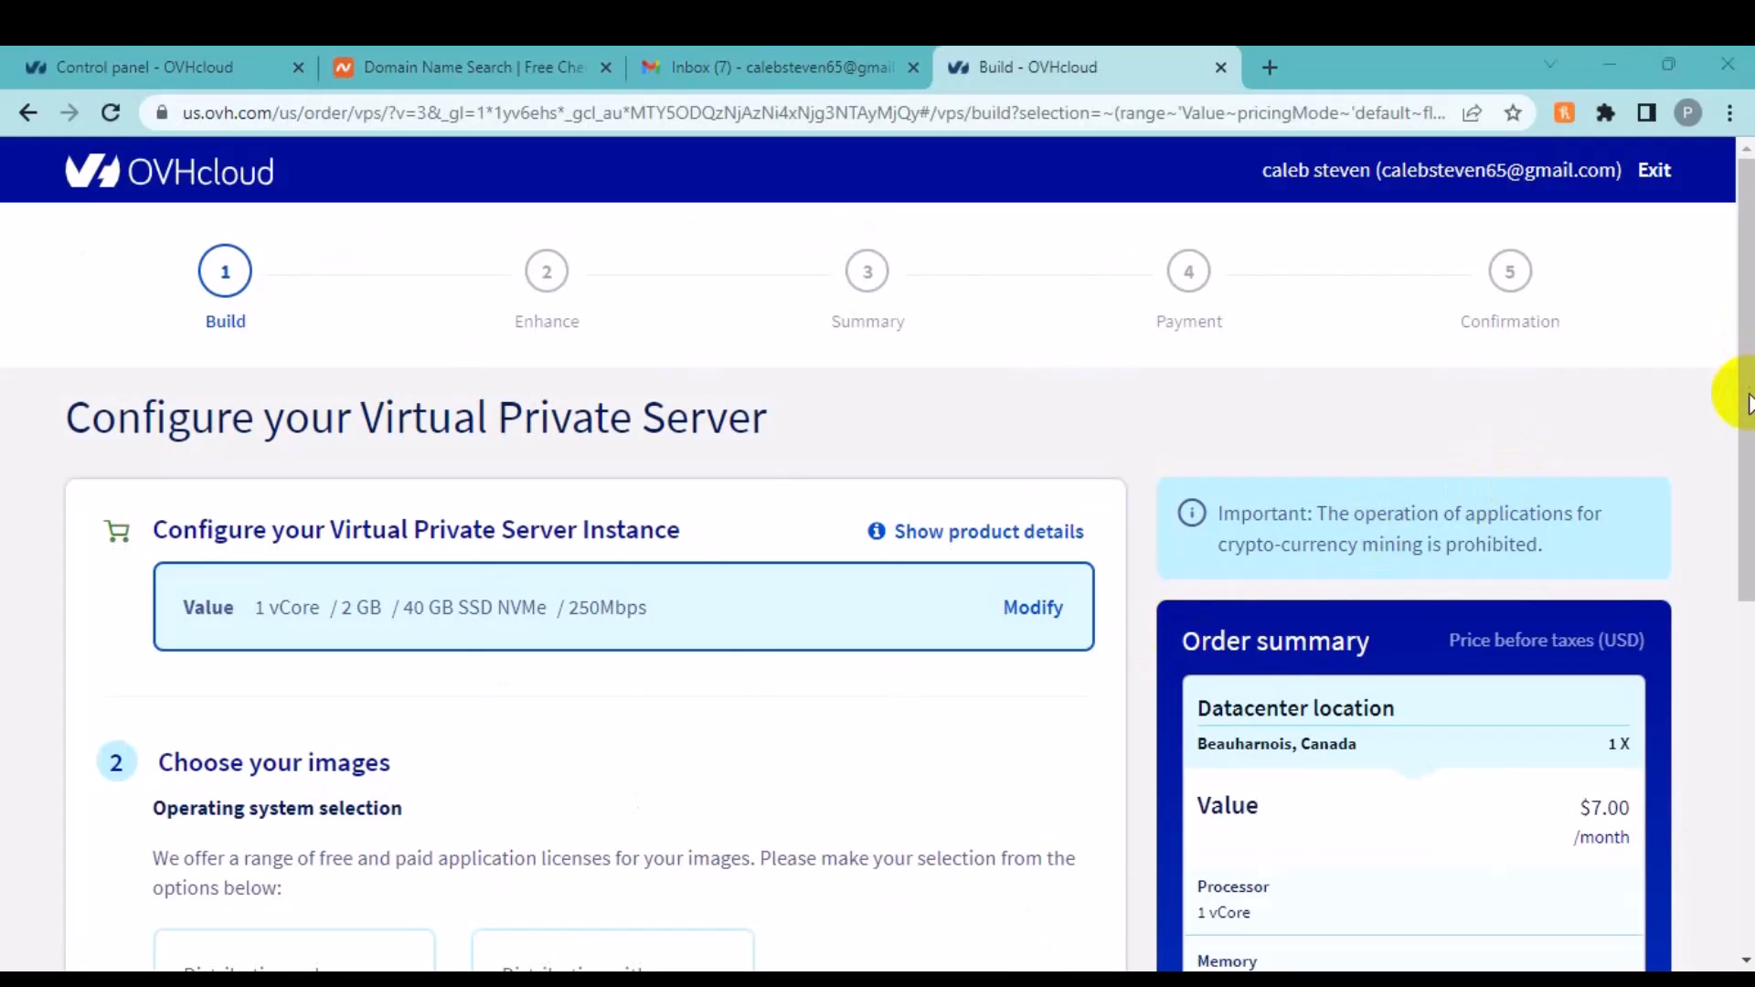
left_click_drag(1727, 361, 1676, 650)
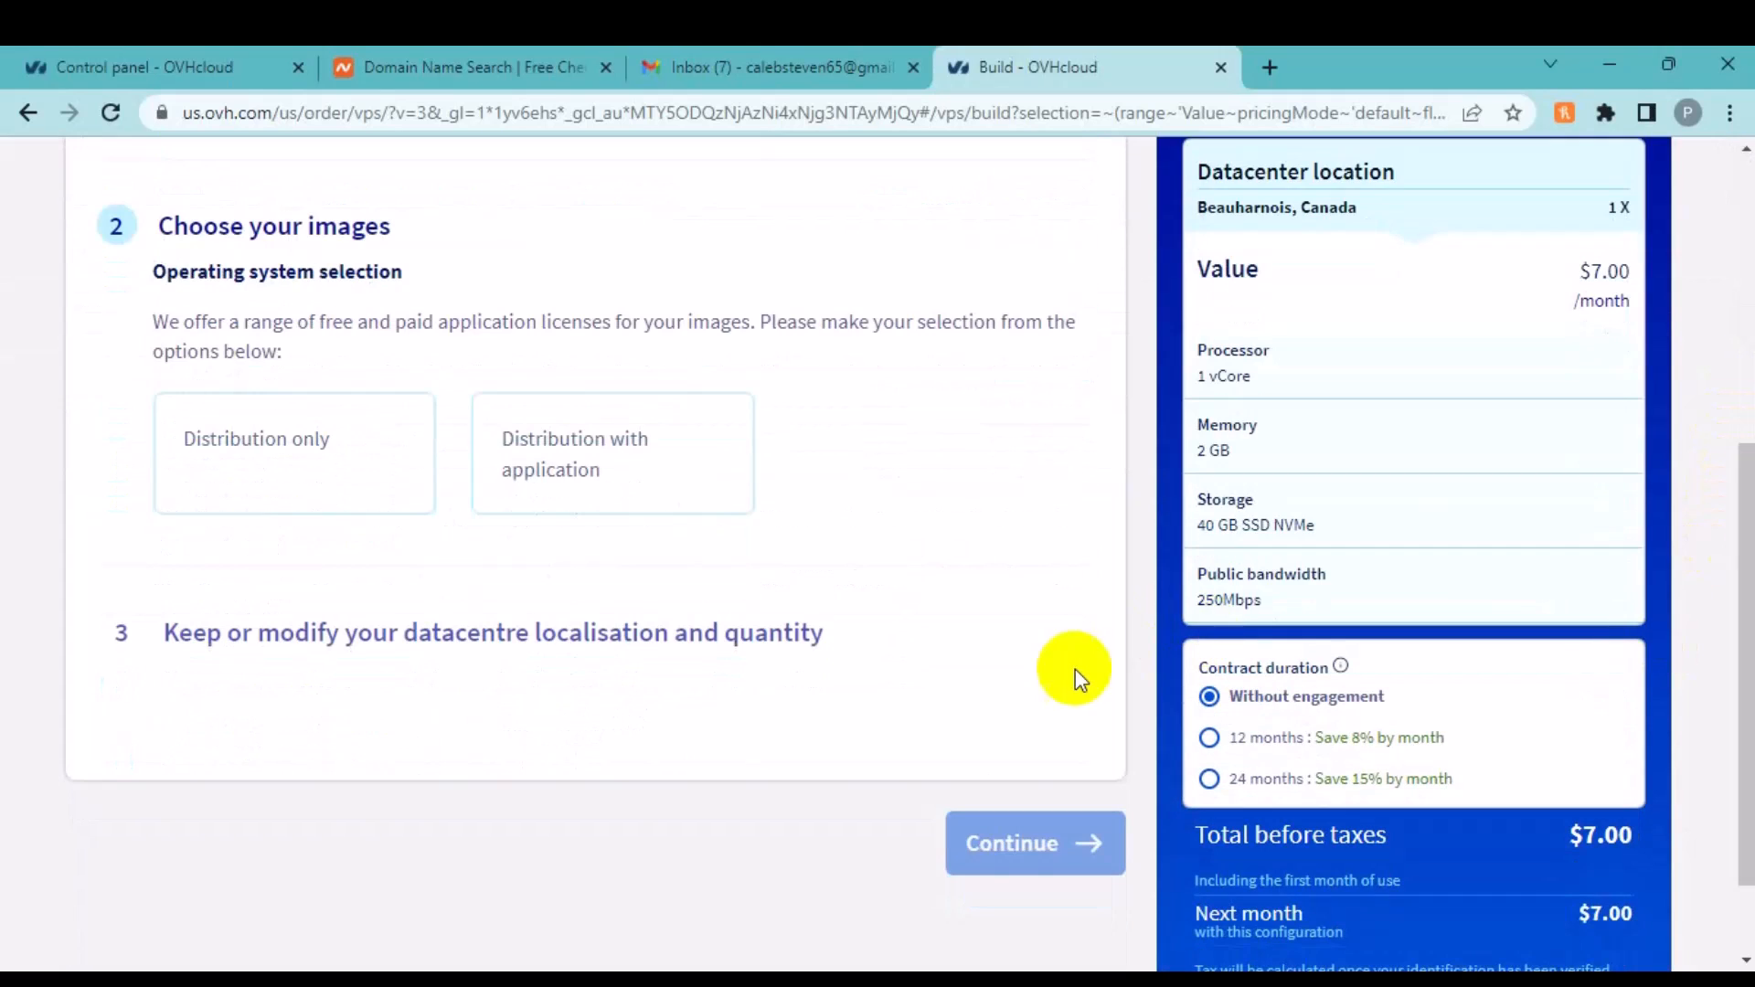
left_click(370, 493)
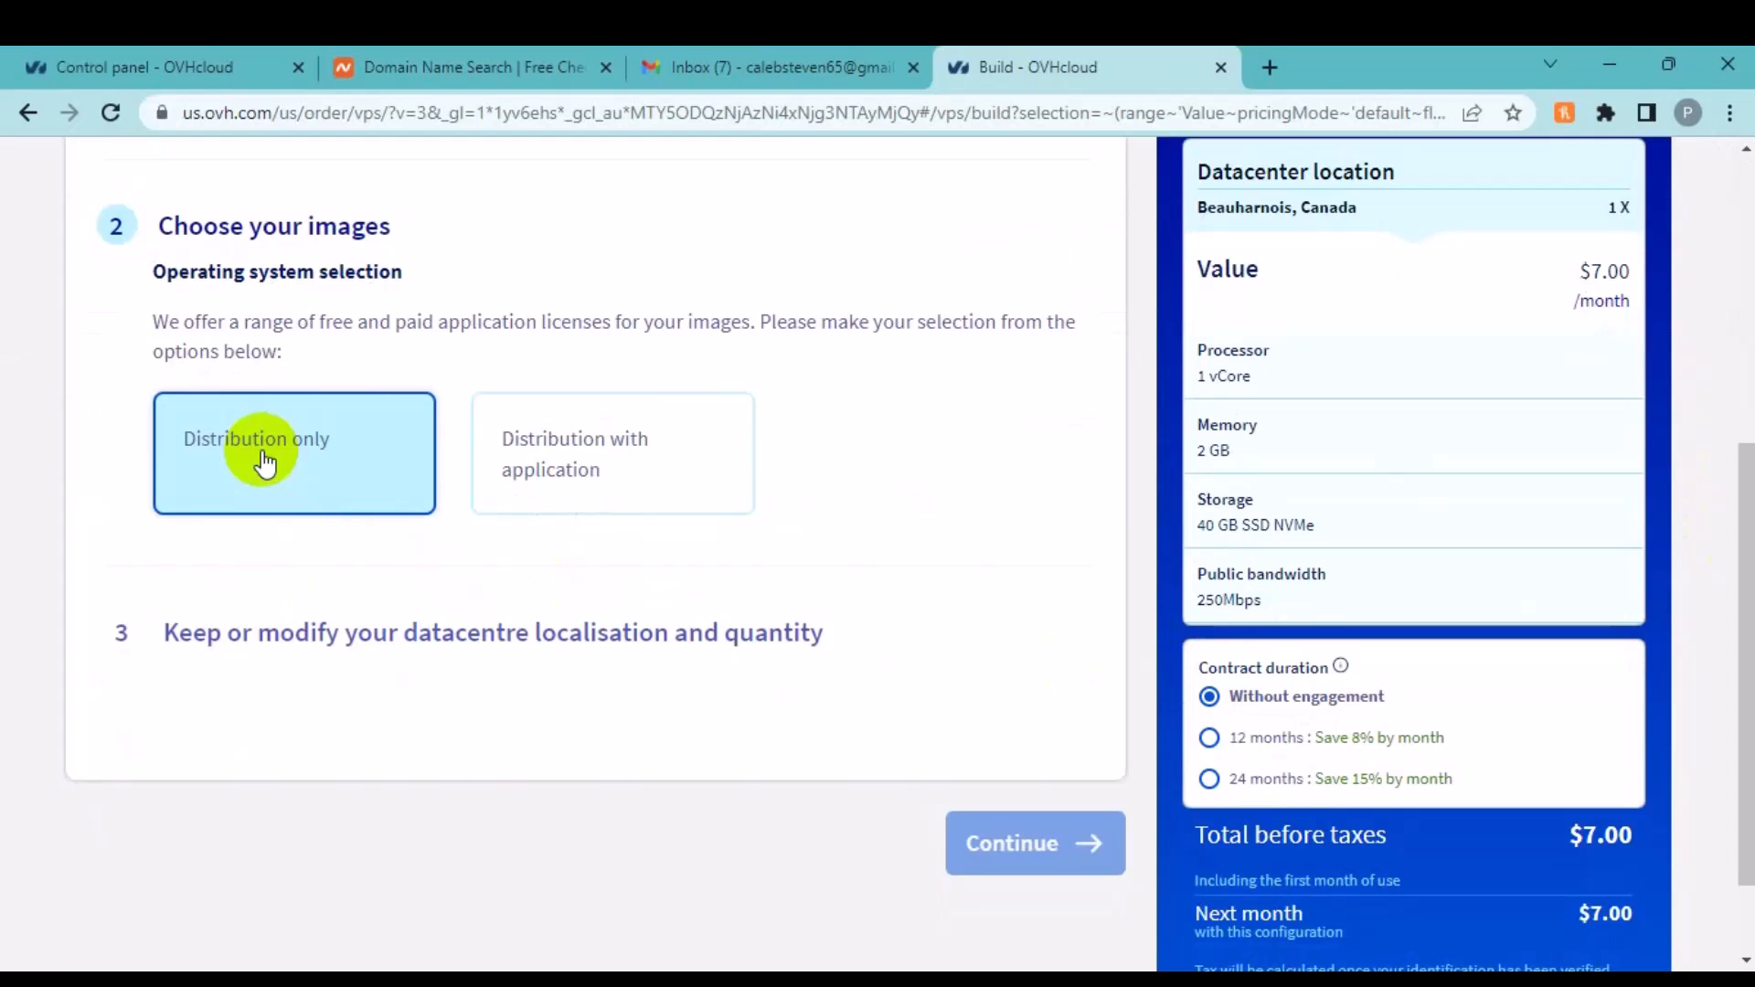
left_click(274, 568)
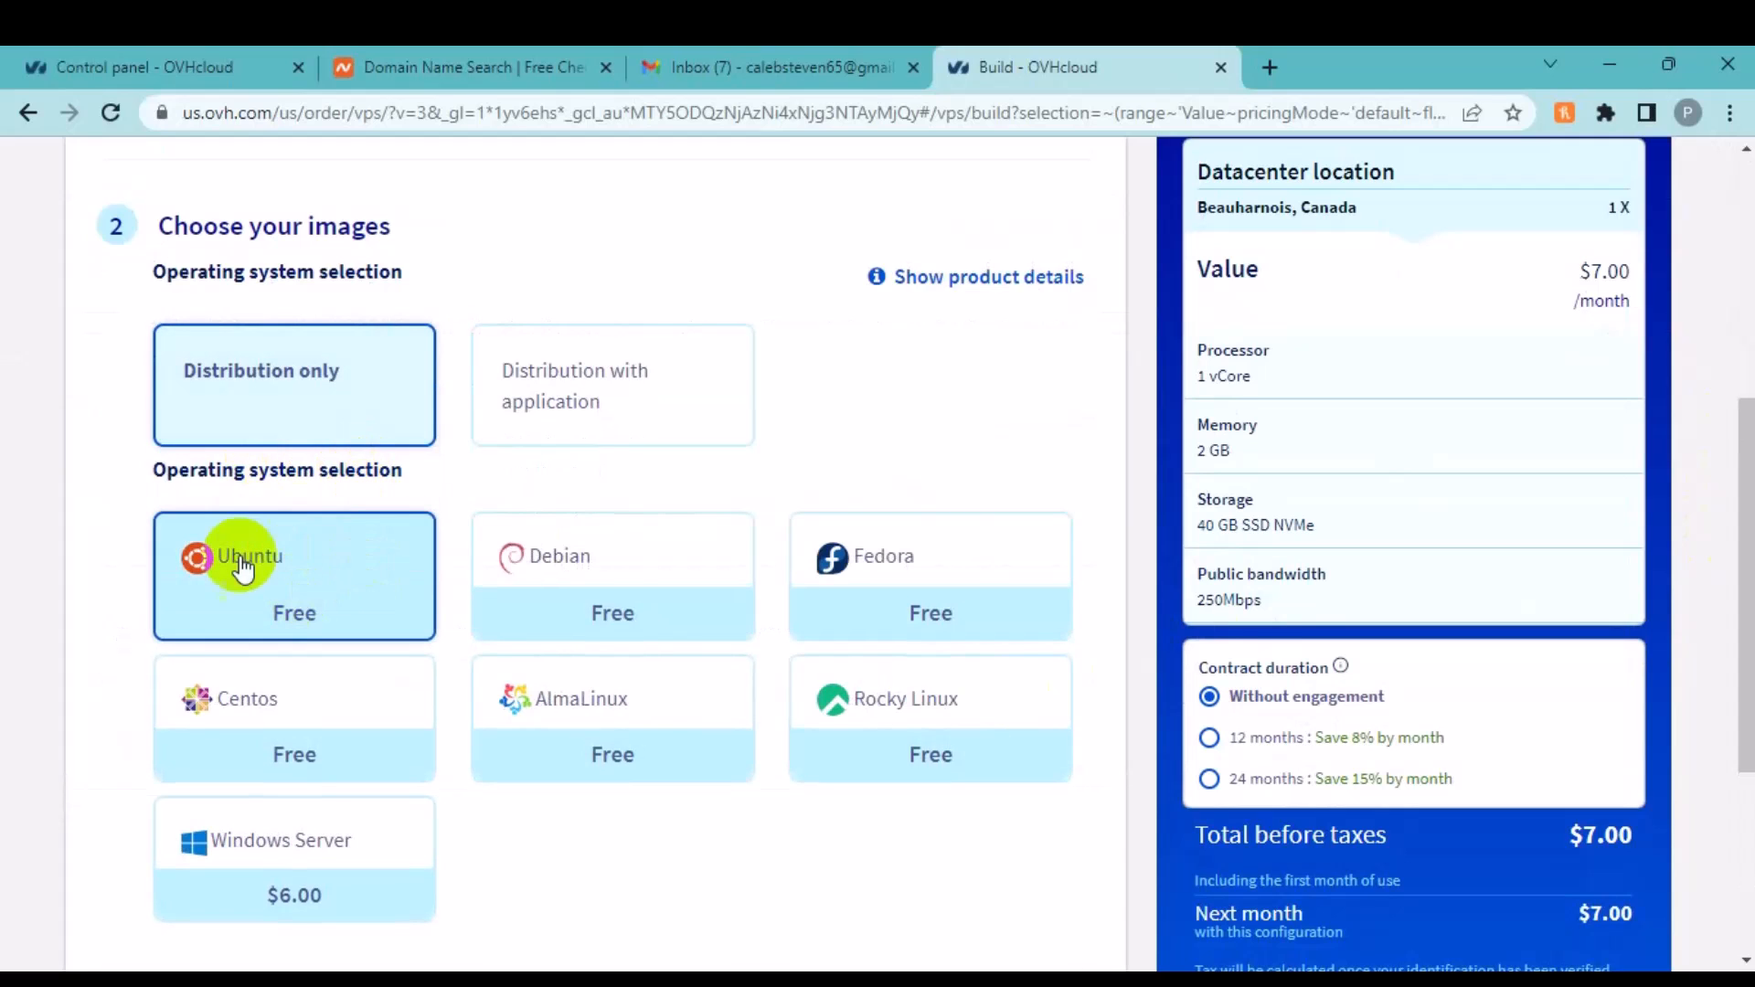
left_click(308, 562)
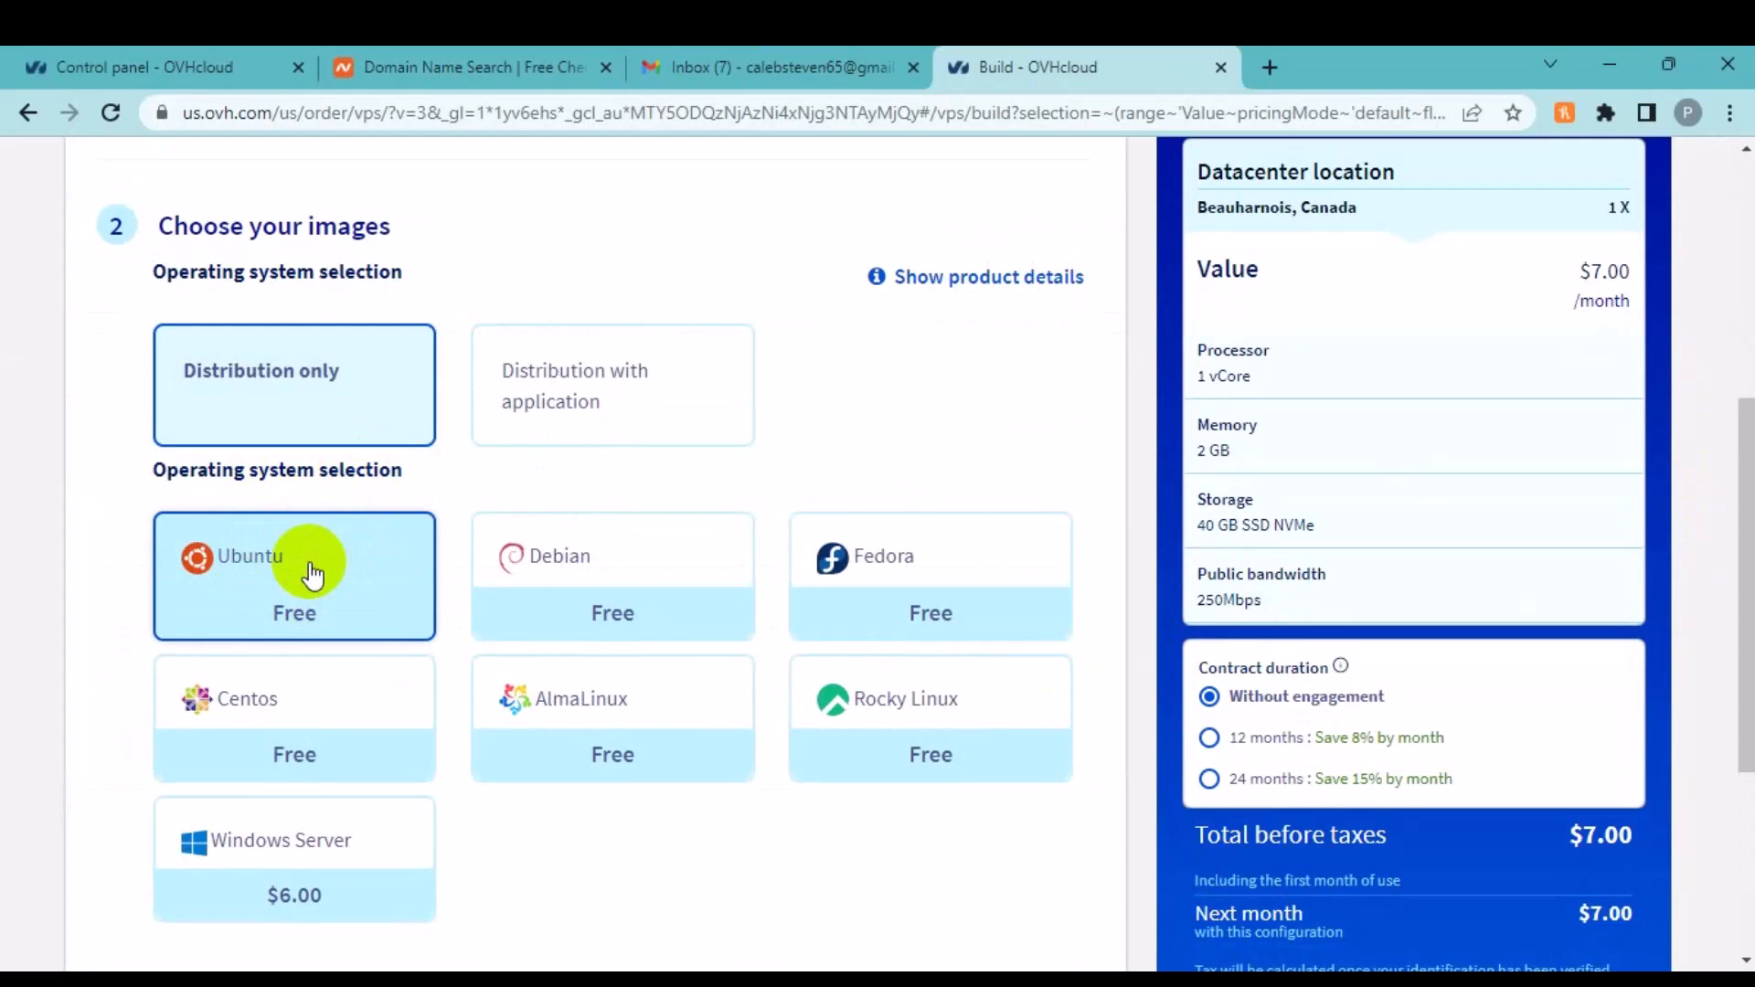
left_click(283, 589)
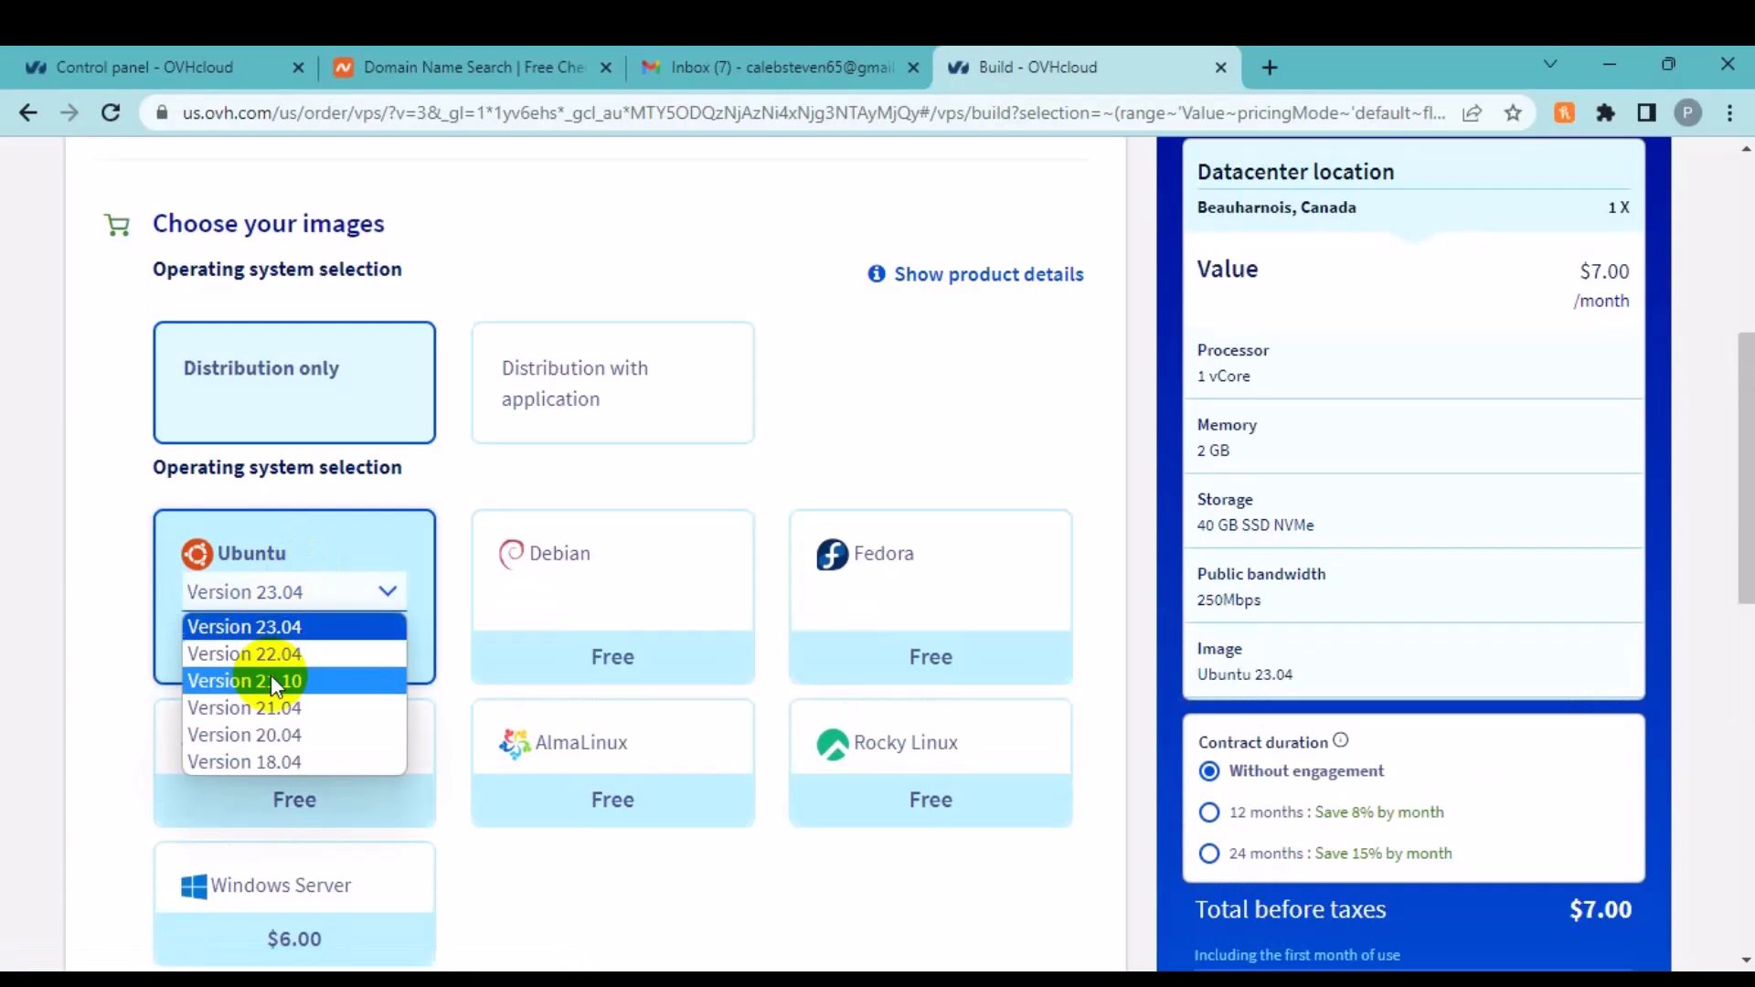
left_click(245, 735)
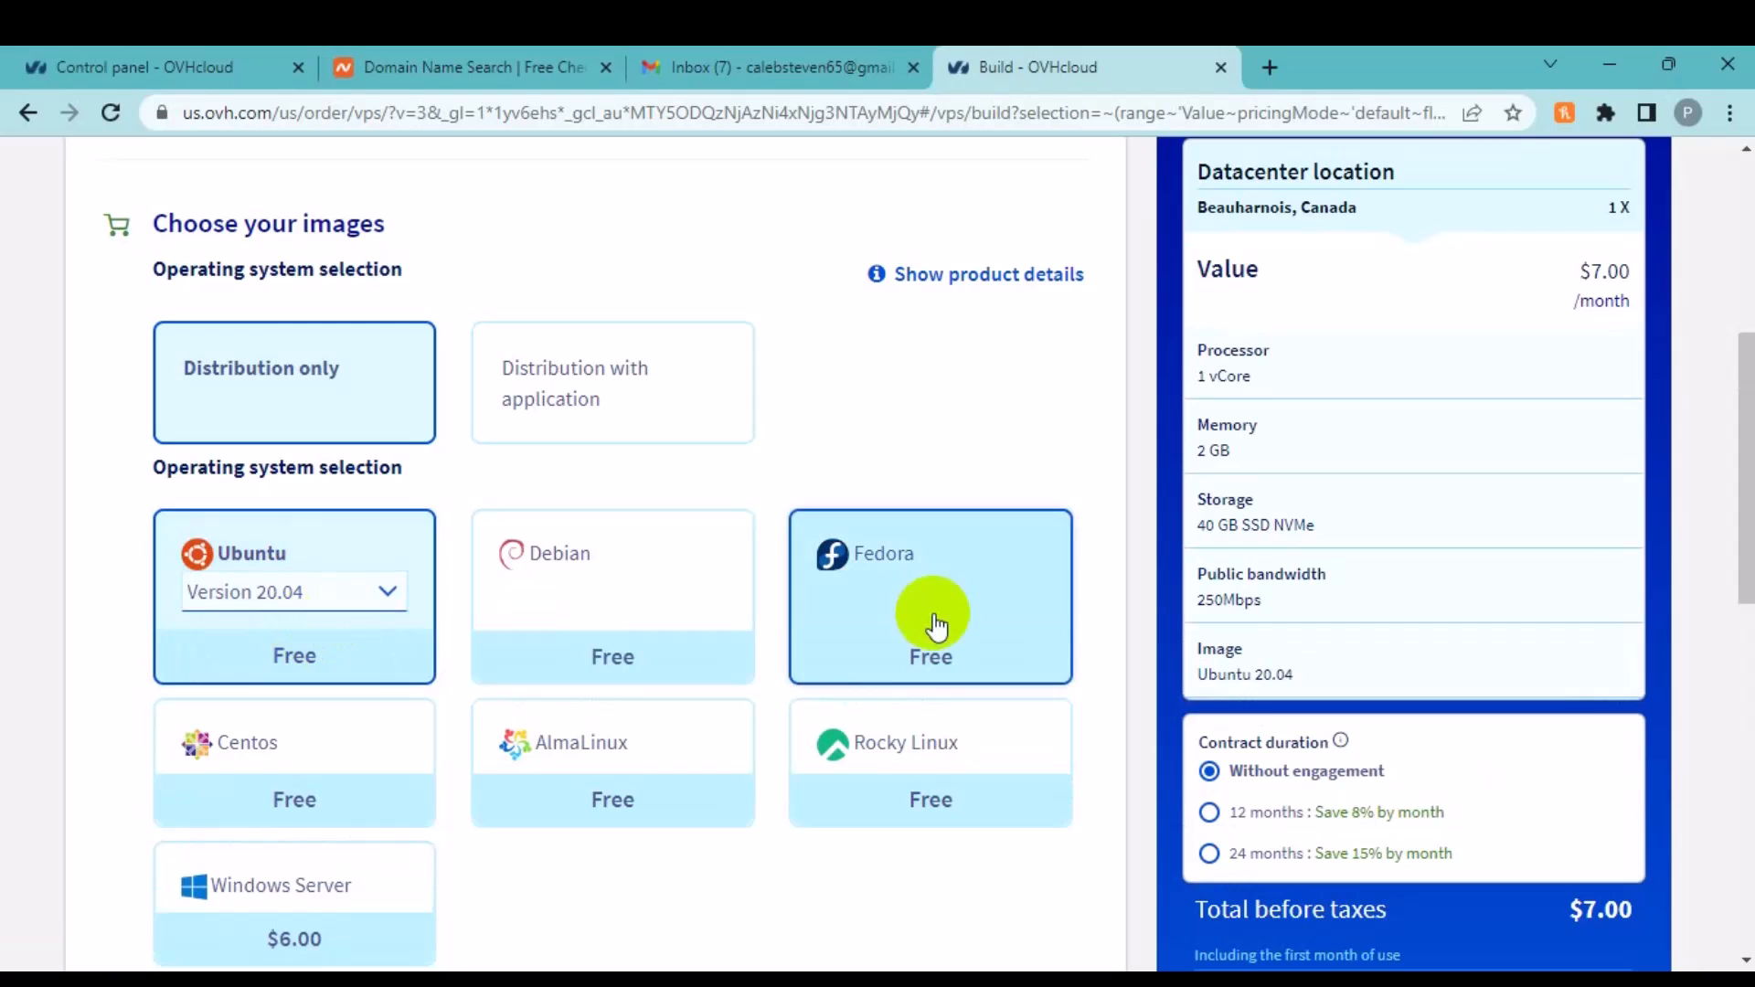
left_click_drag(1736, 466, 1636, 736)
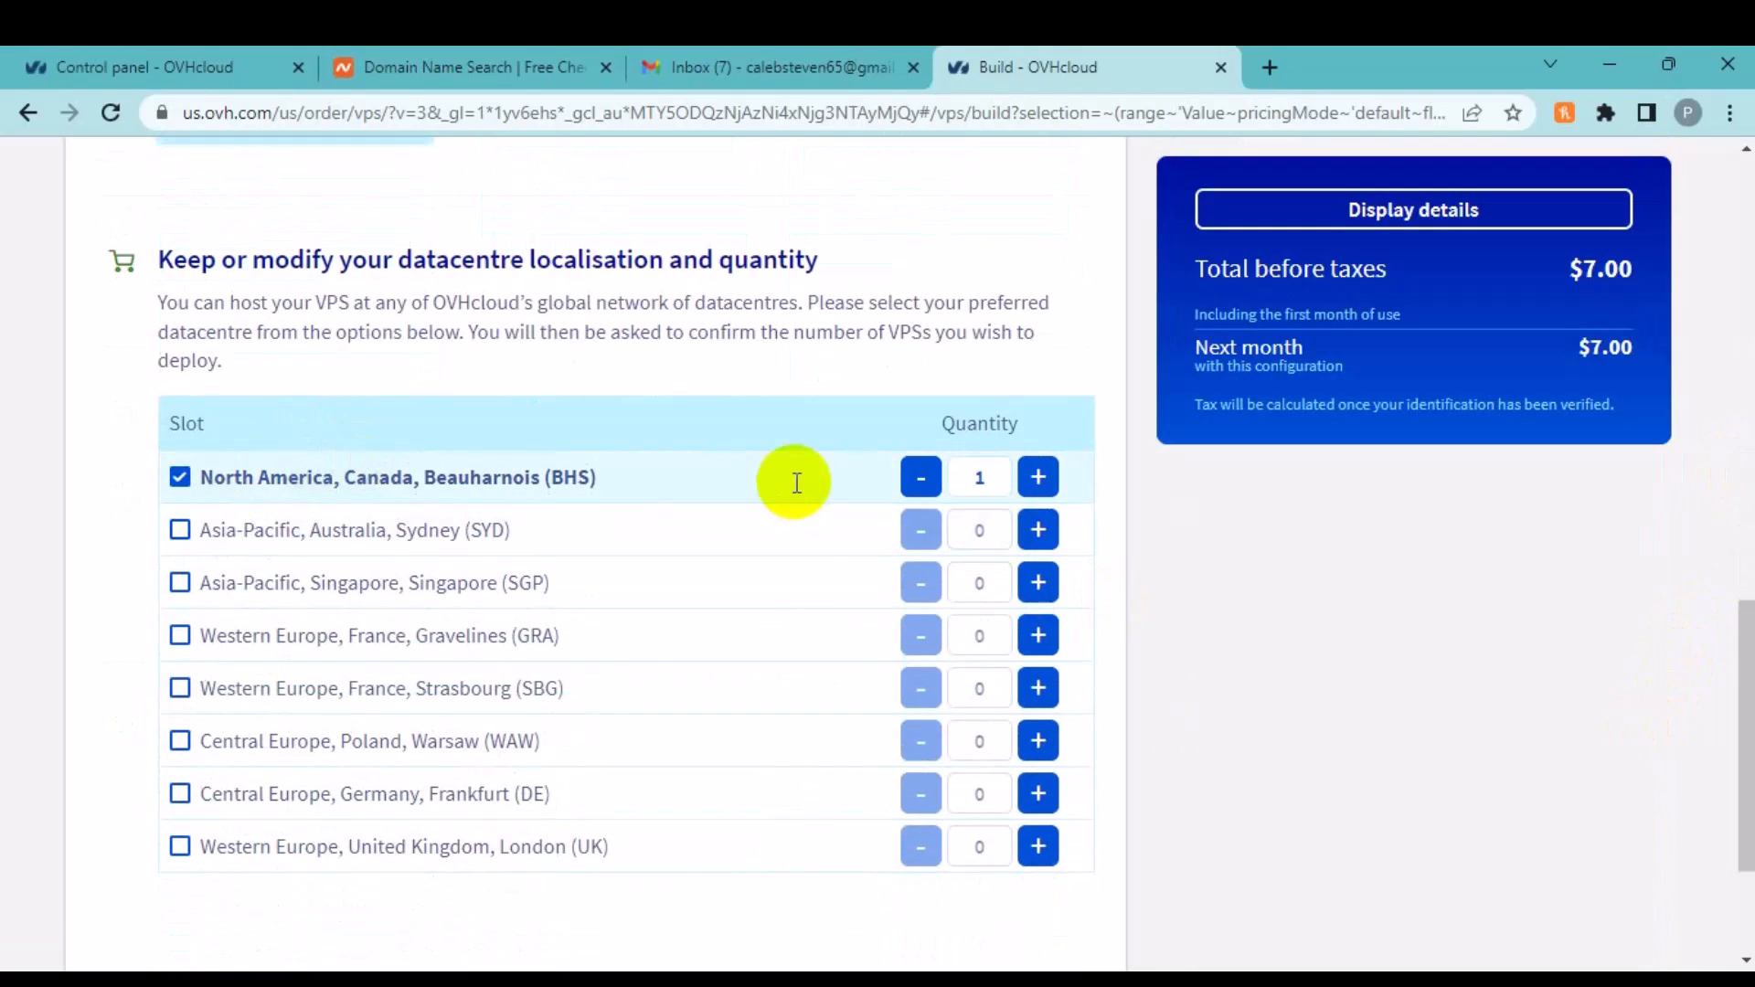
left_click_drag(1728, 627, 1712, 752)
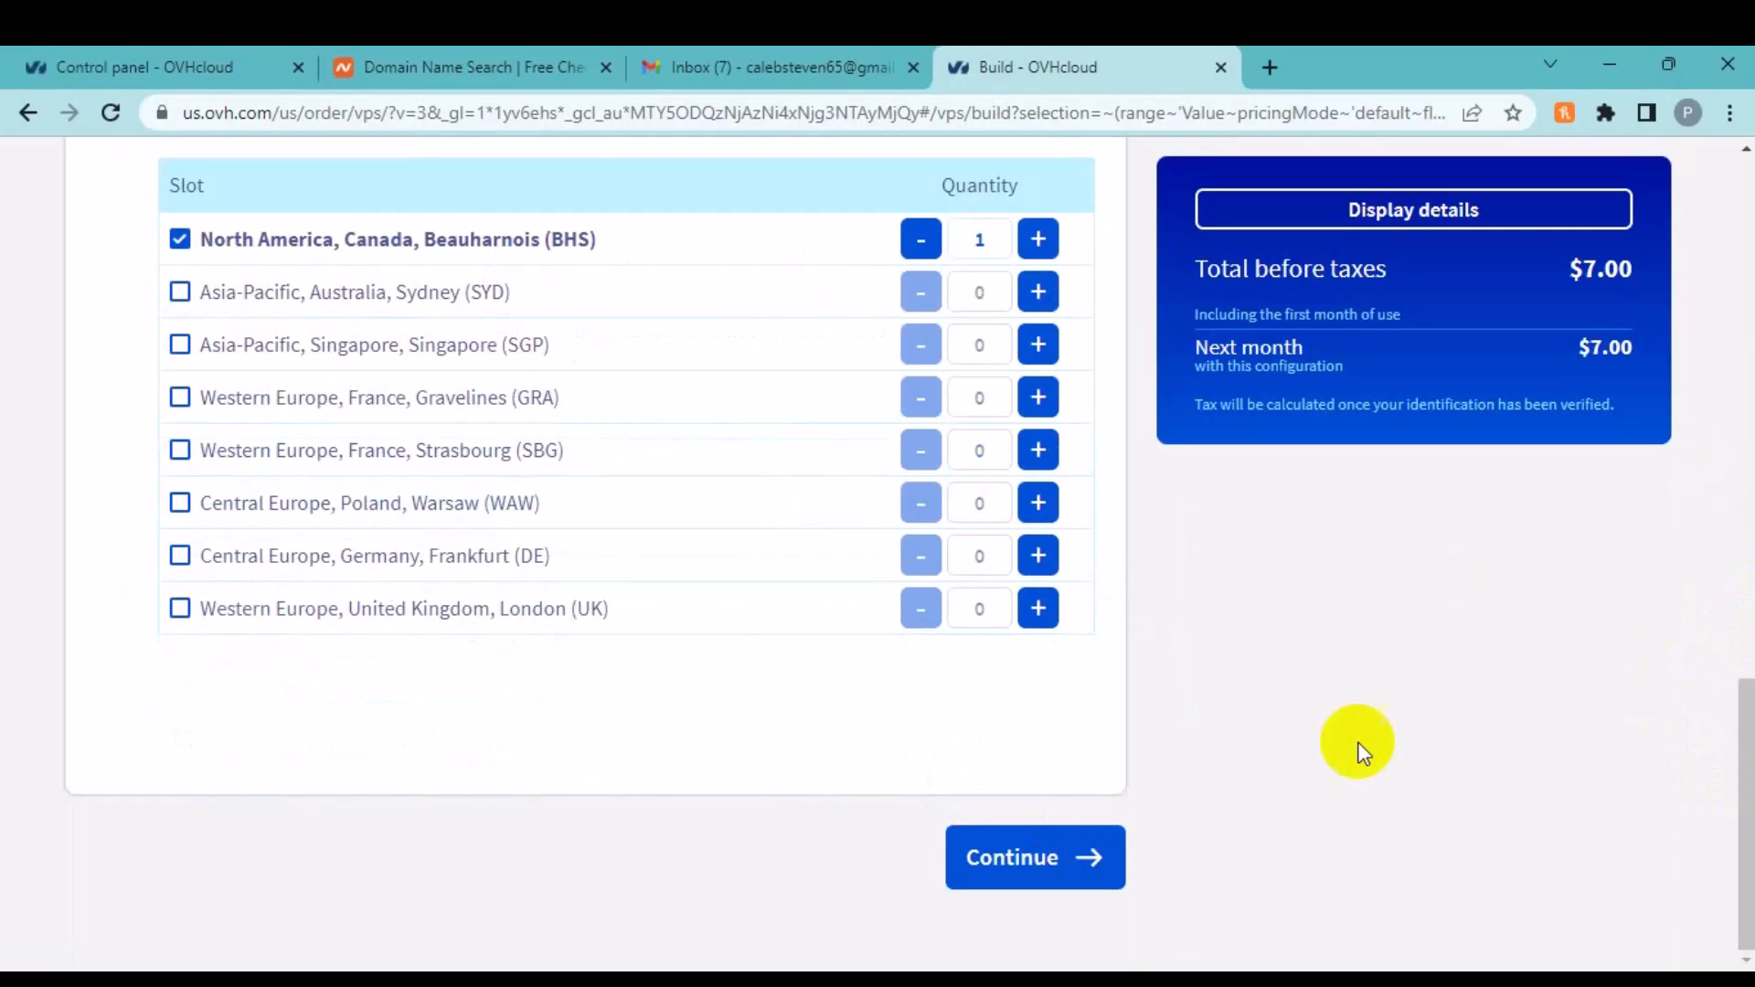
left_click(1032, 882)
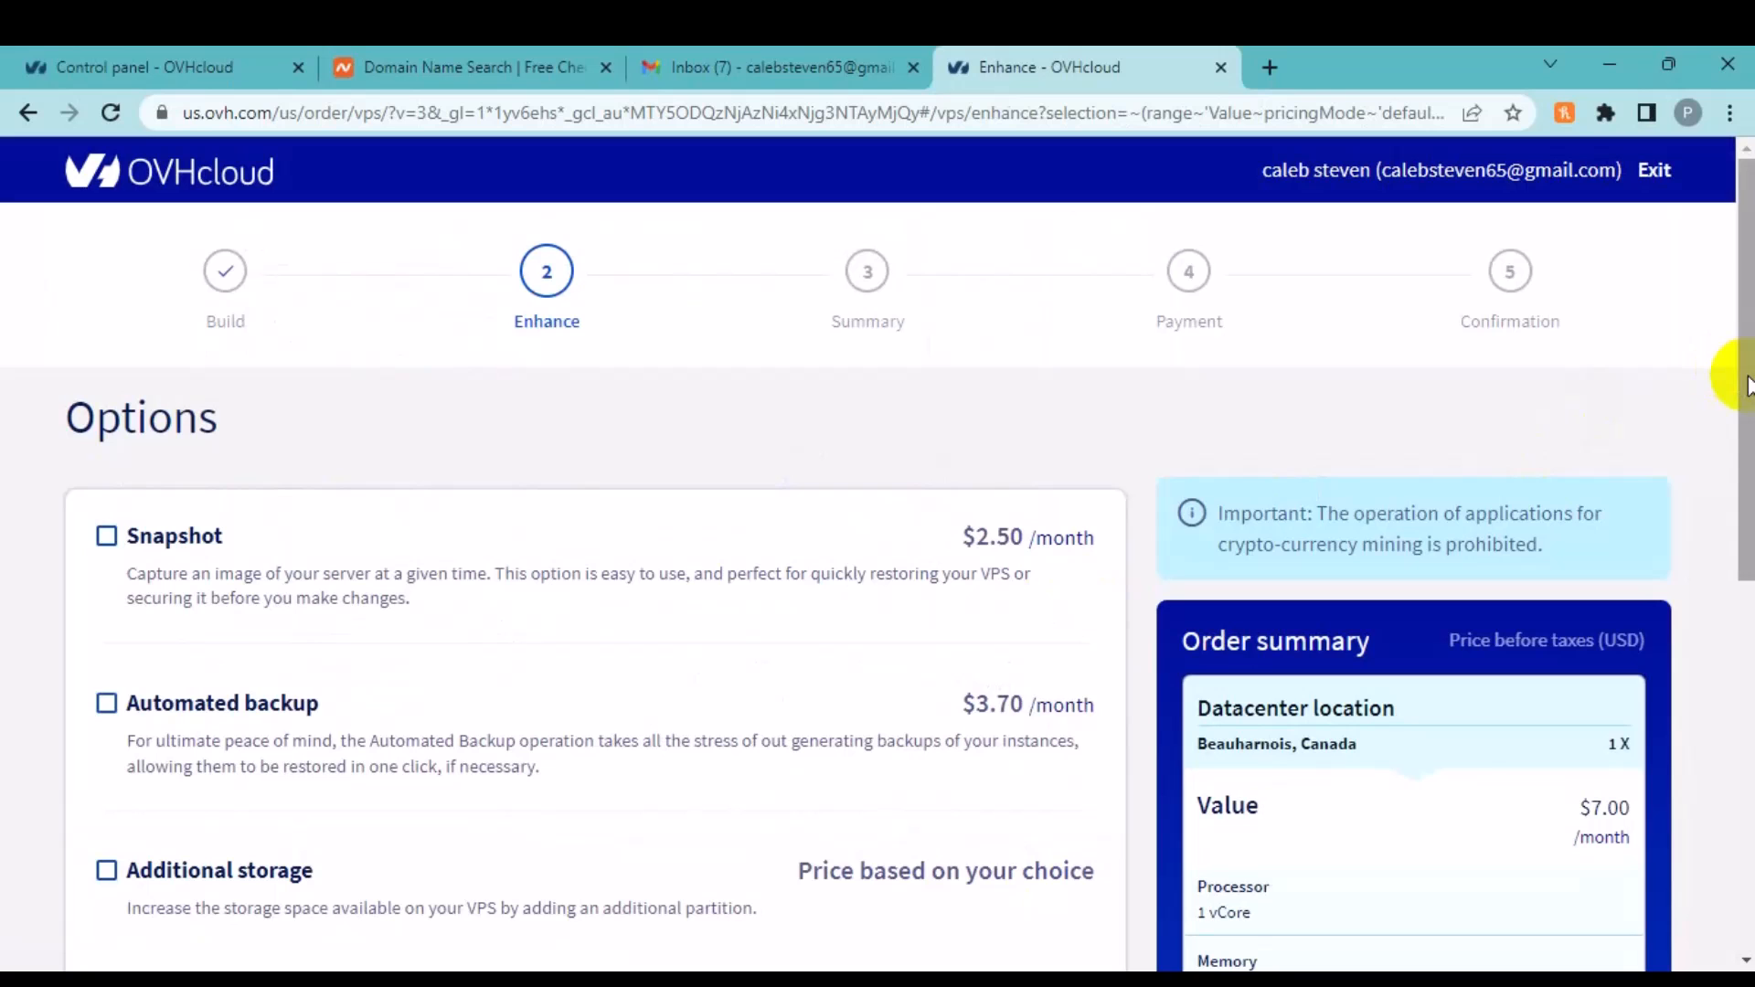
Skip the extra options and accept the $7.00 monthly order summary
left_click_drag(1727, 489, 1671, 773)
left_click(1047, 513)
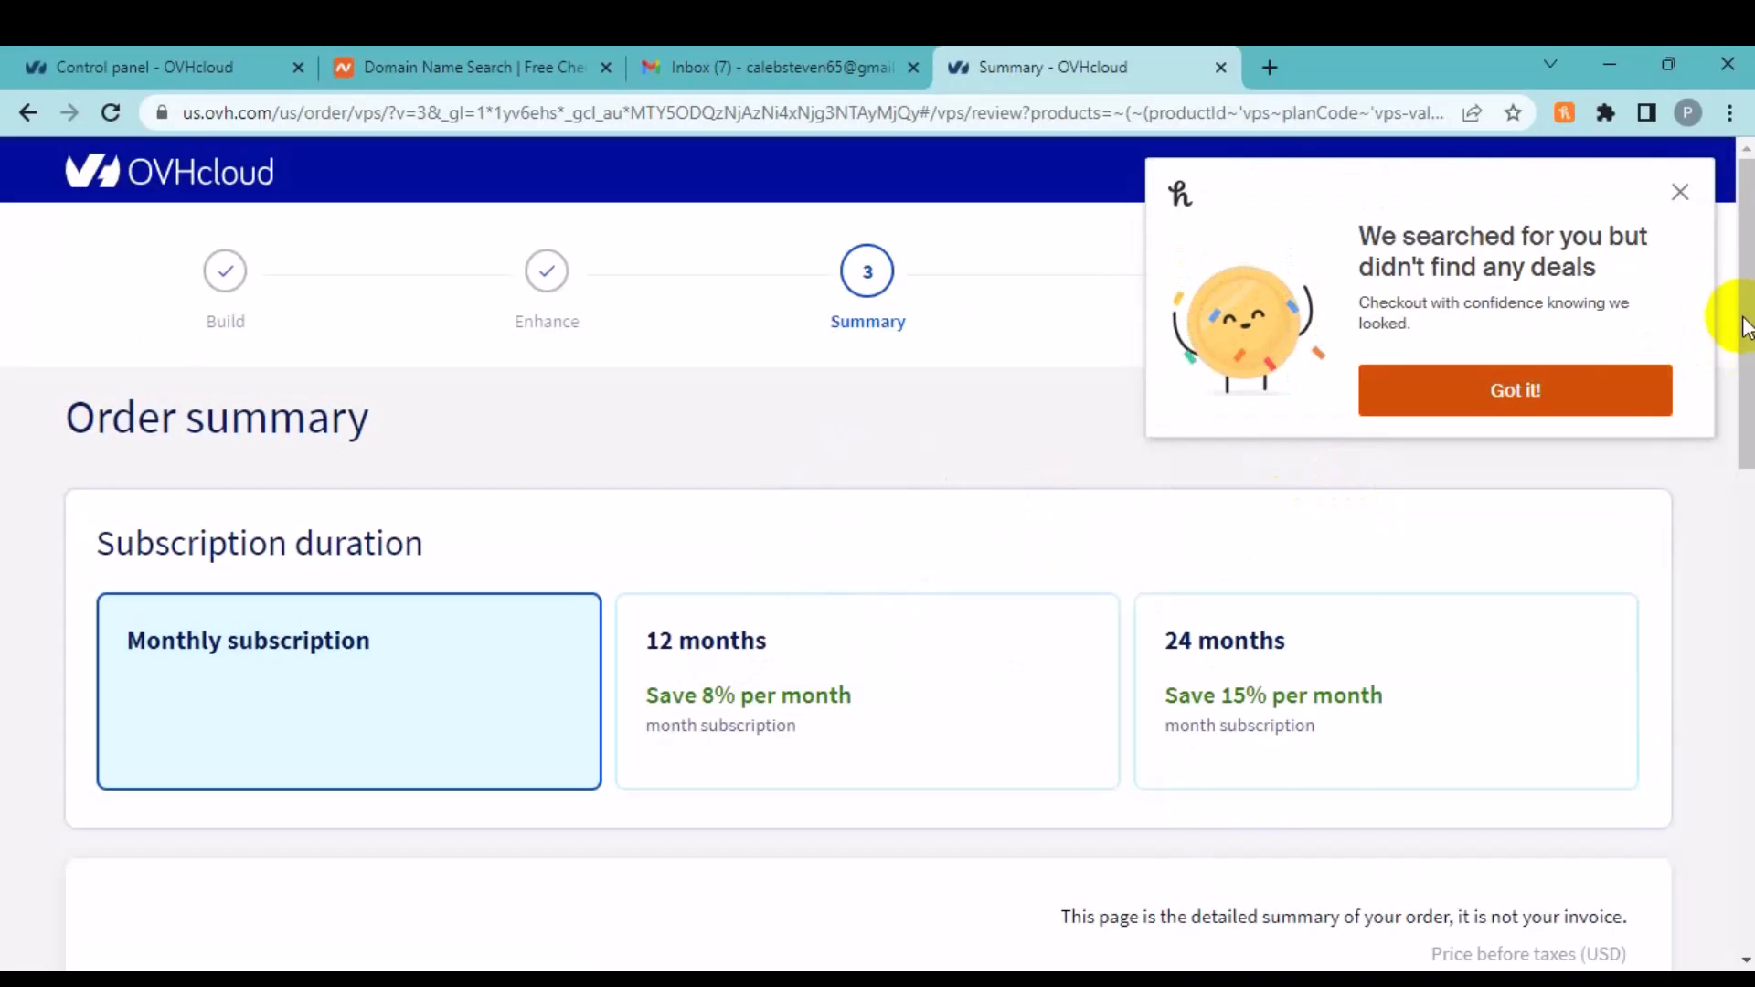
left_click_drag(1741, 324, 1595, 731)
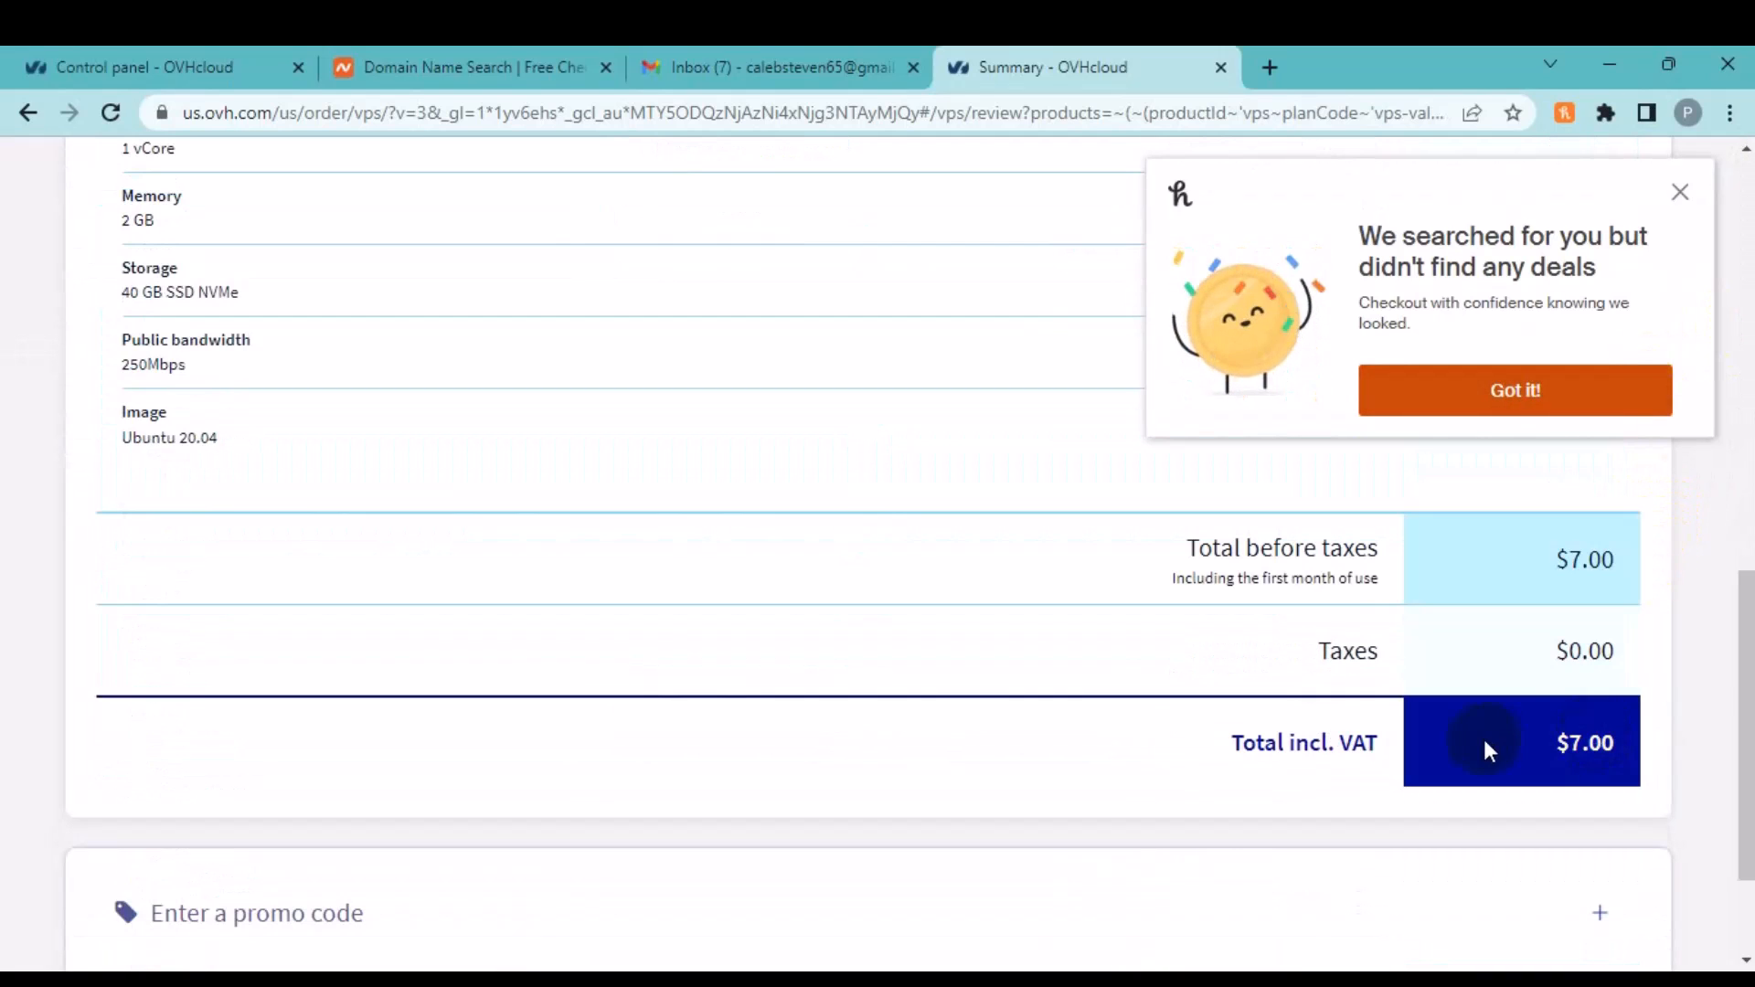
left_click_drag(1731, 728, 1723, 803)
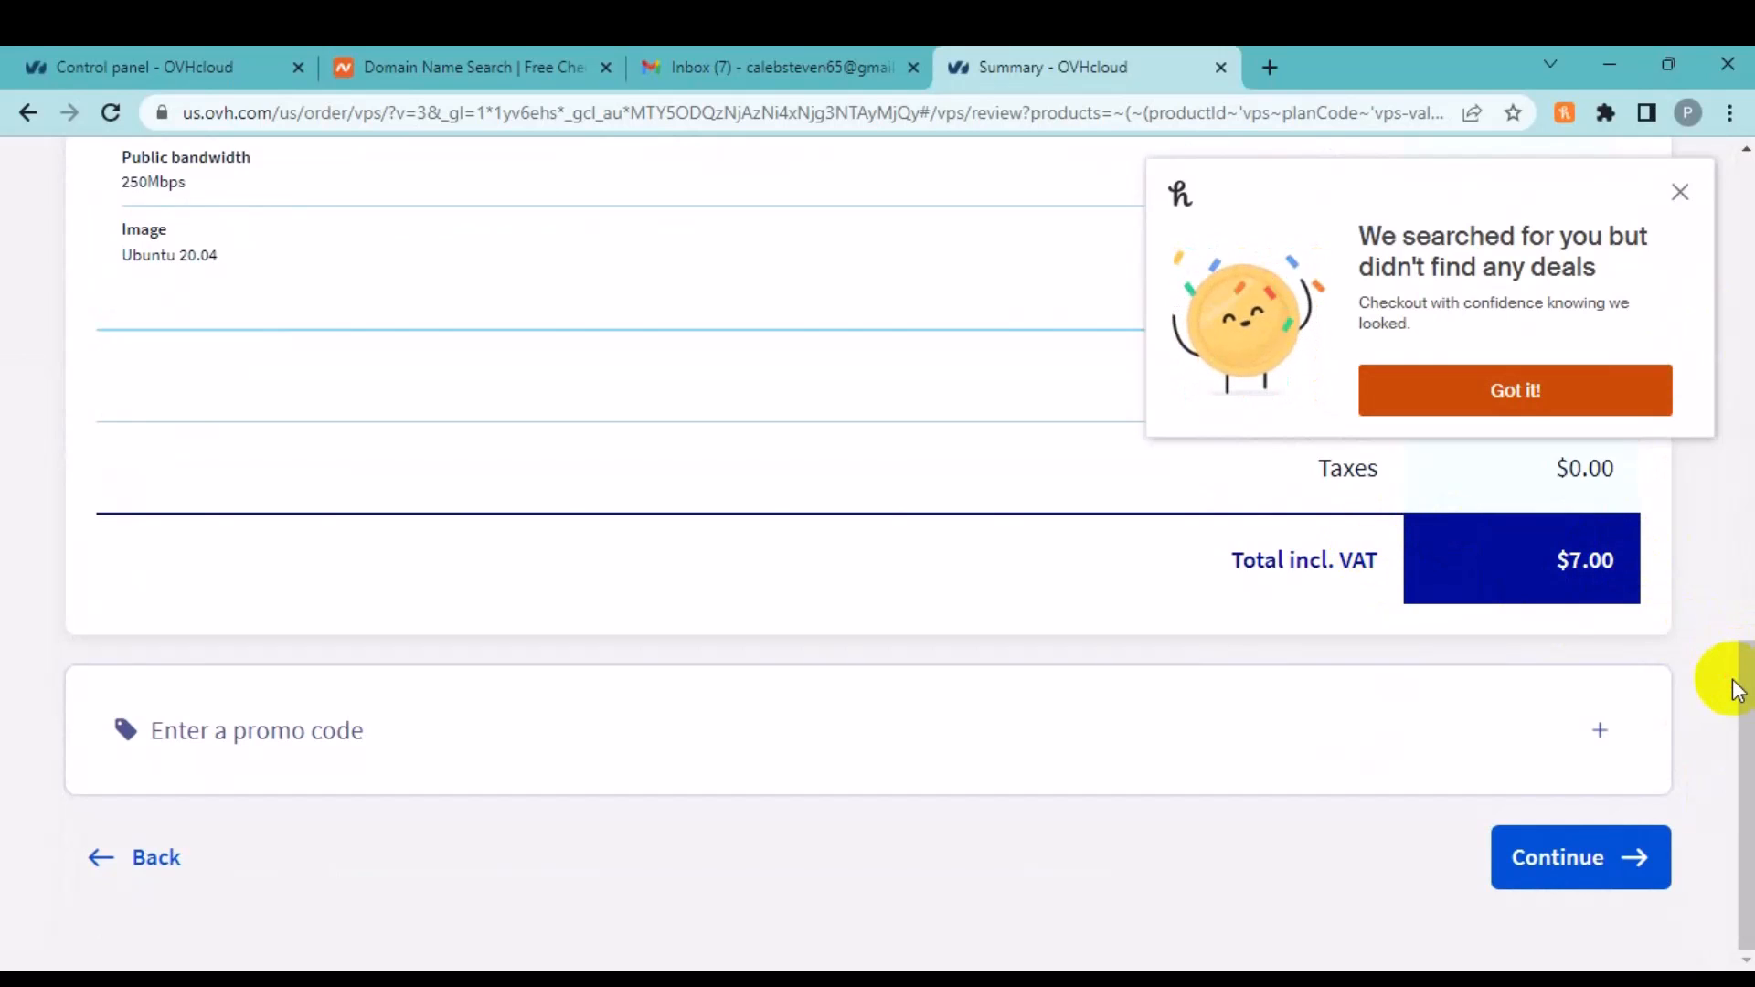
left_click(1609, 868)
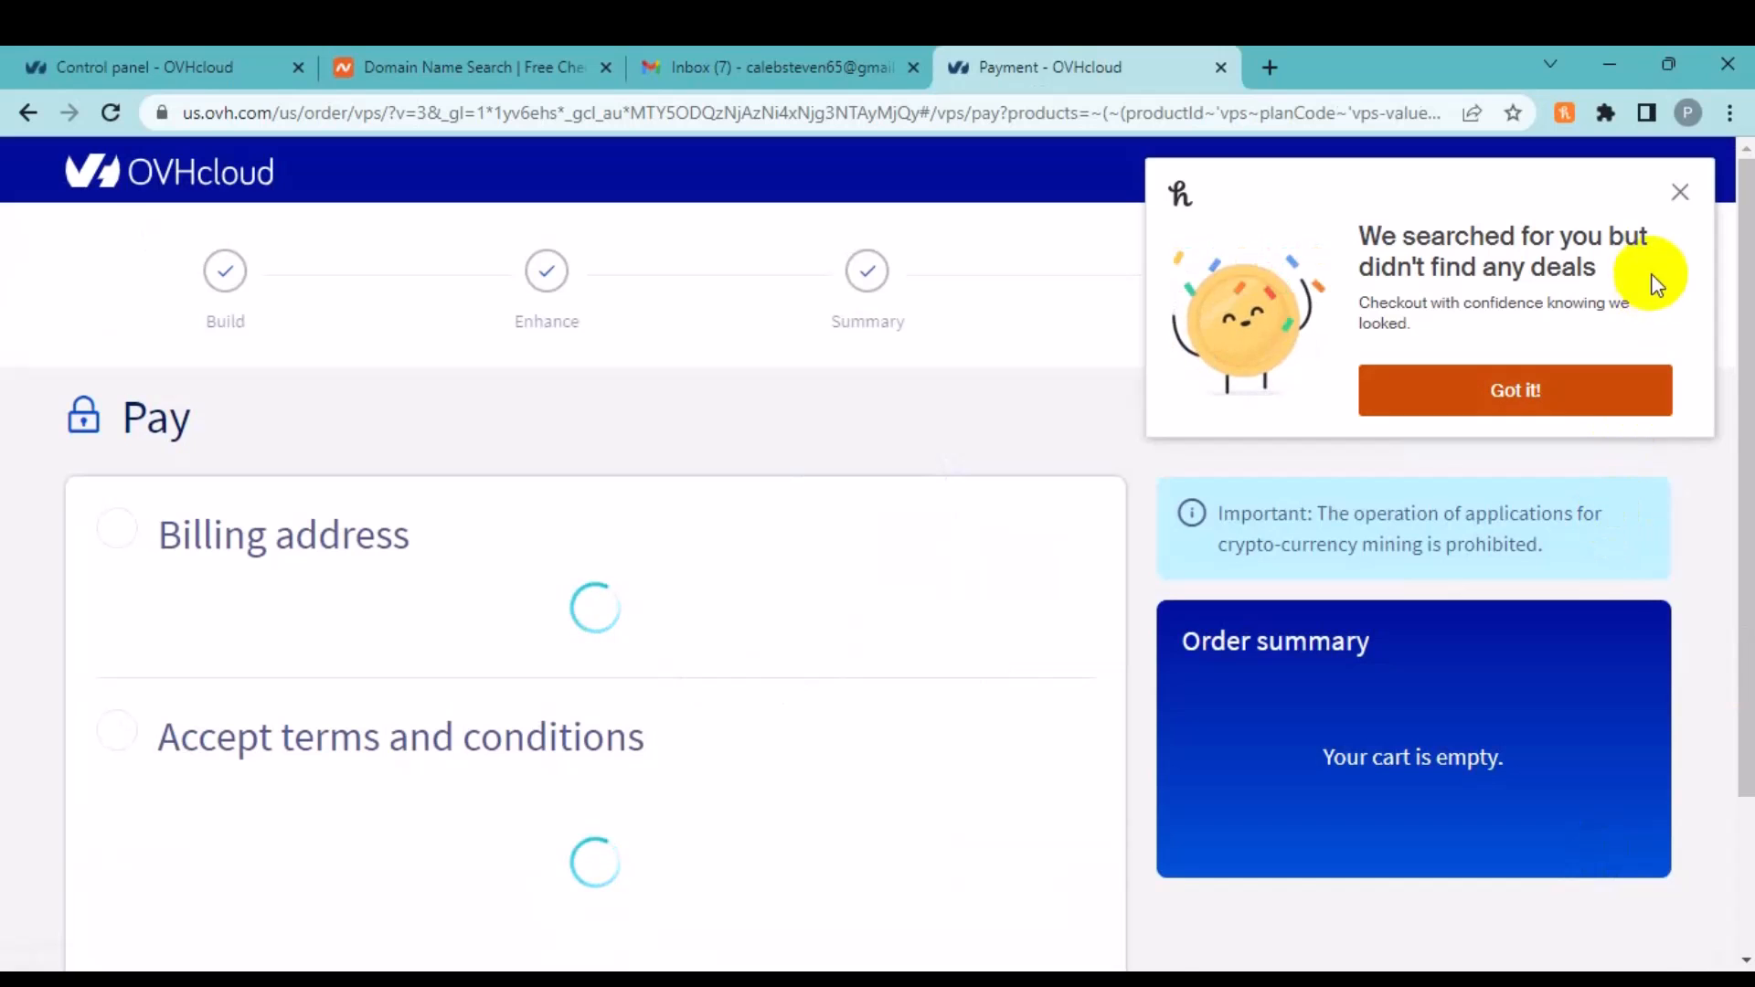
Dismiss the deals popup and choose PayPal as the payment method
left_click(1684, 189)
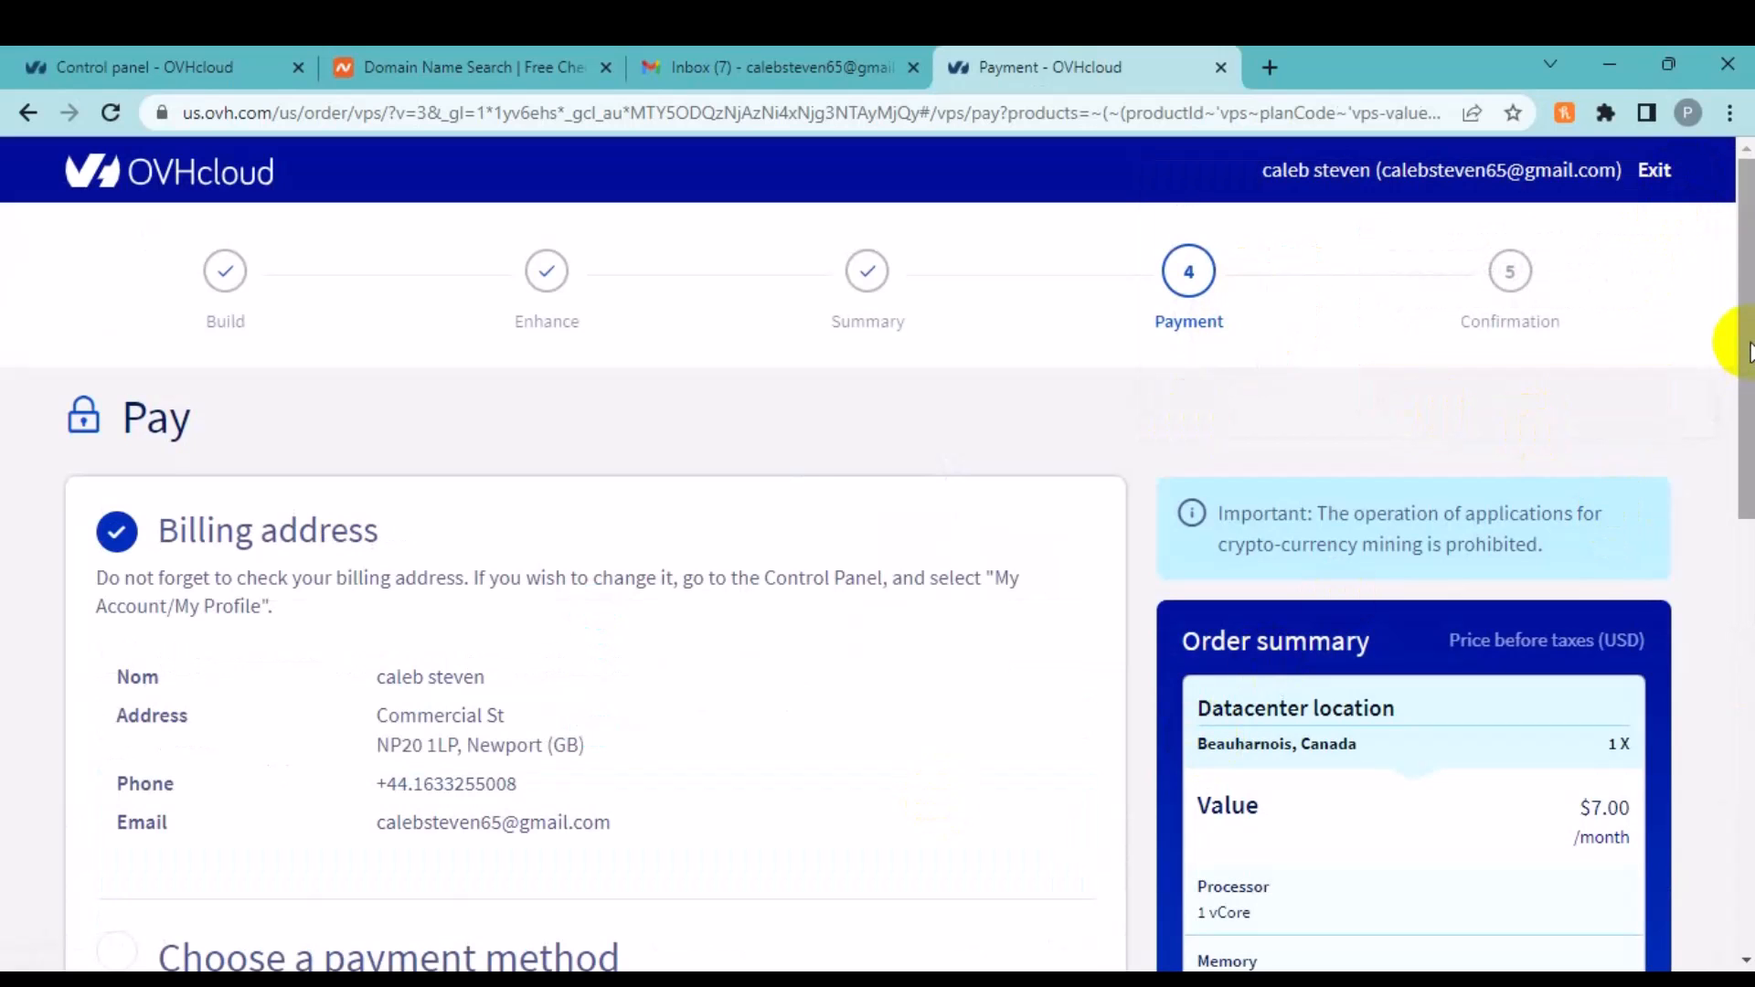
left_click_drag(1747, 350, 1680, 569)
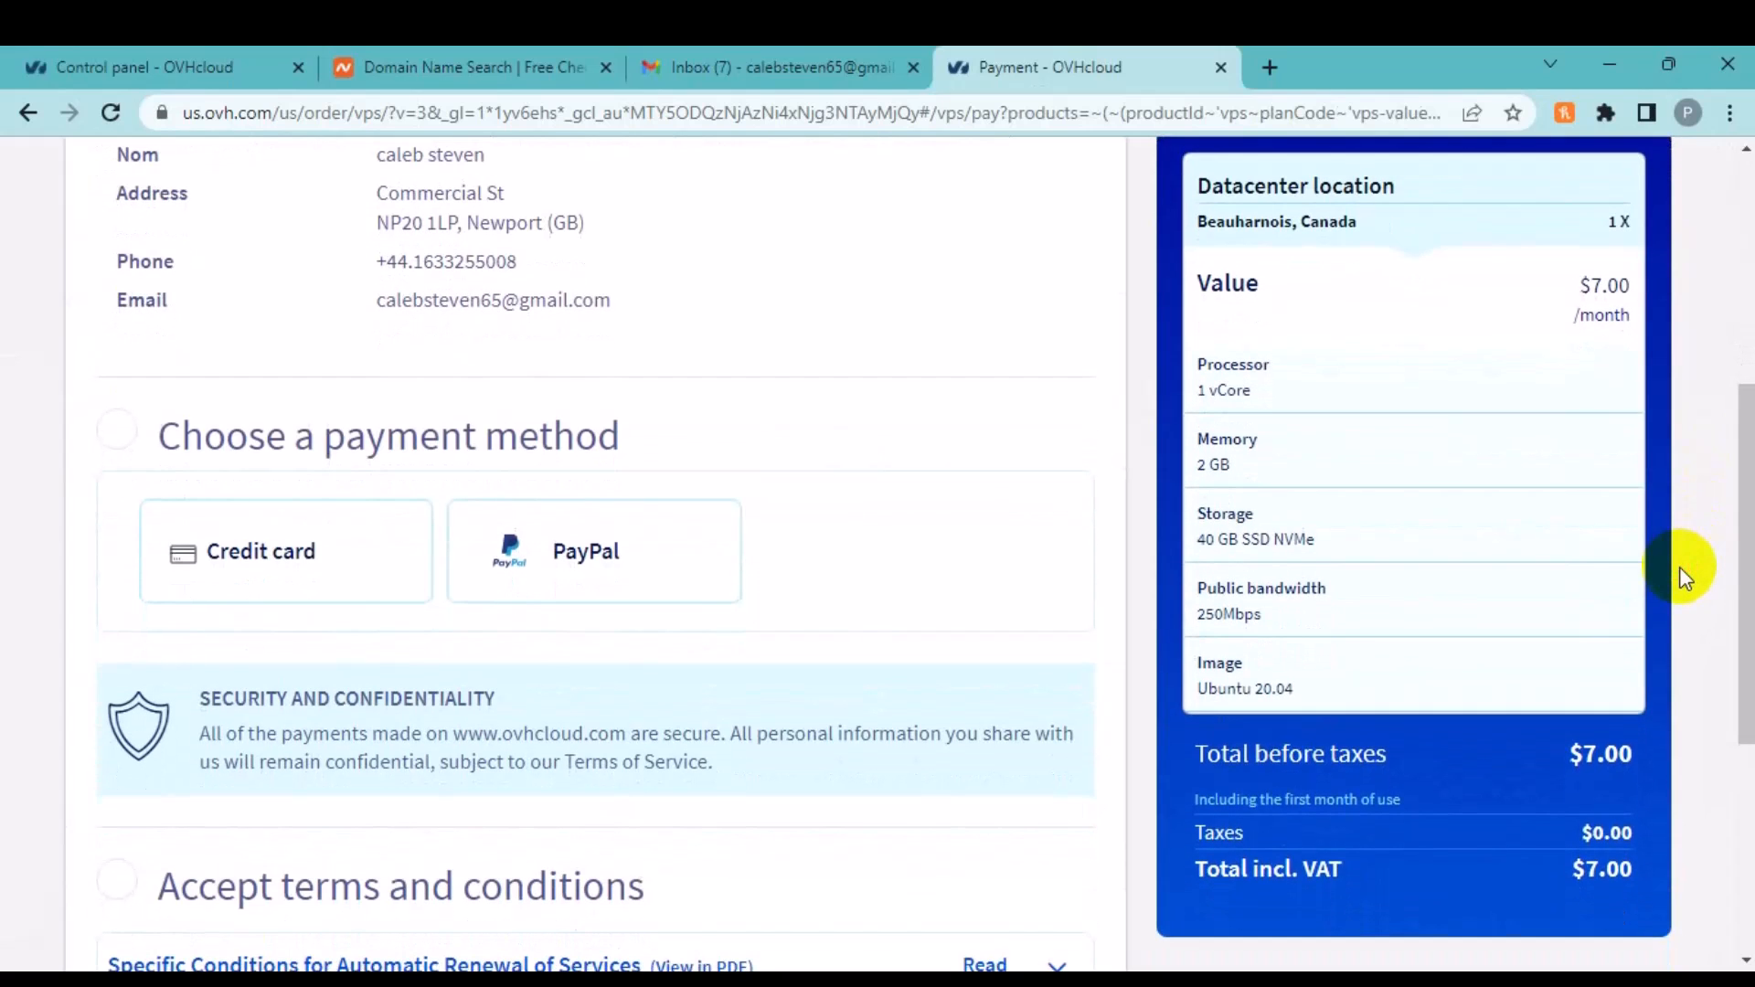
left_click(579, 574)
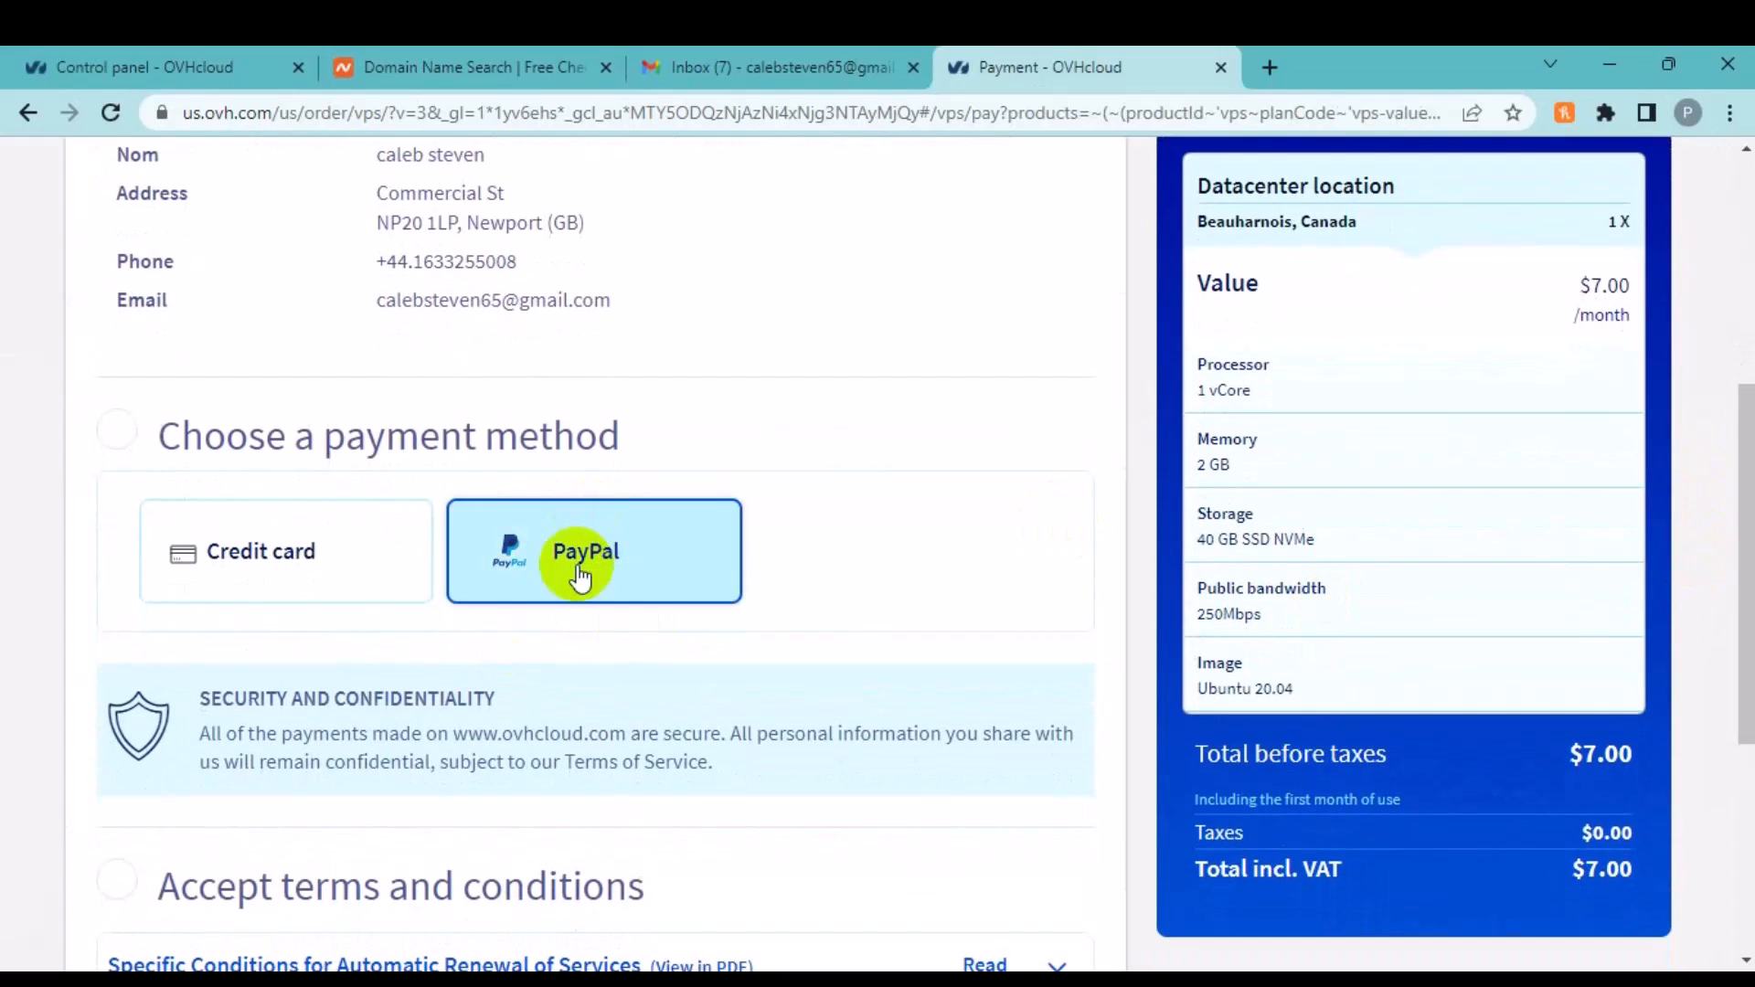
left_click(295, 576)
left_click(538, 607)
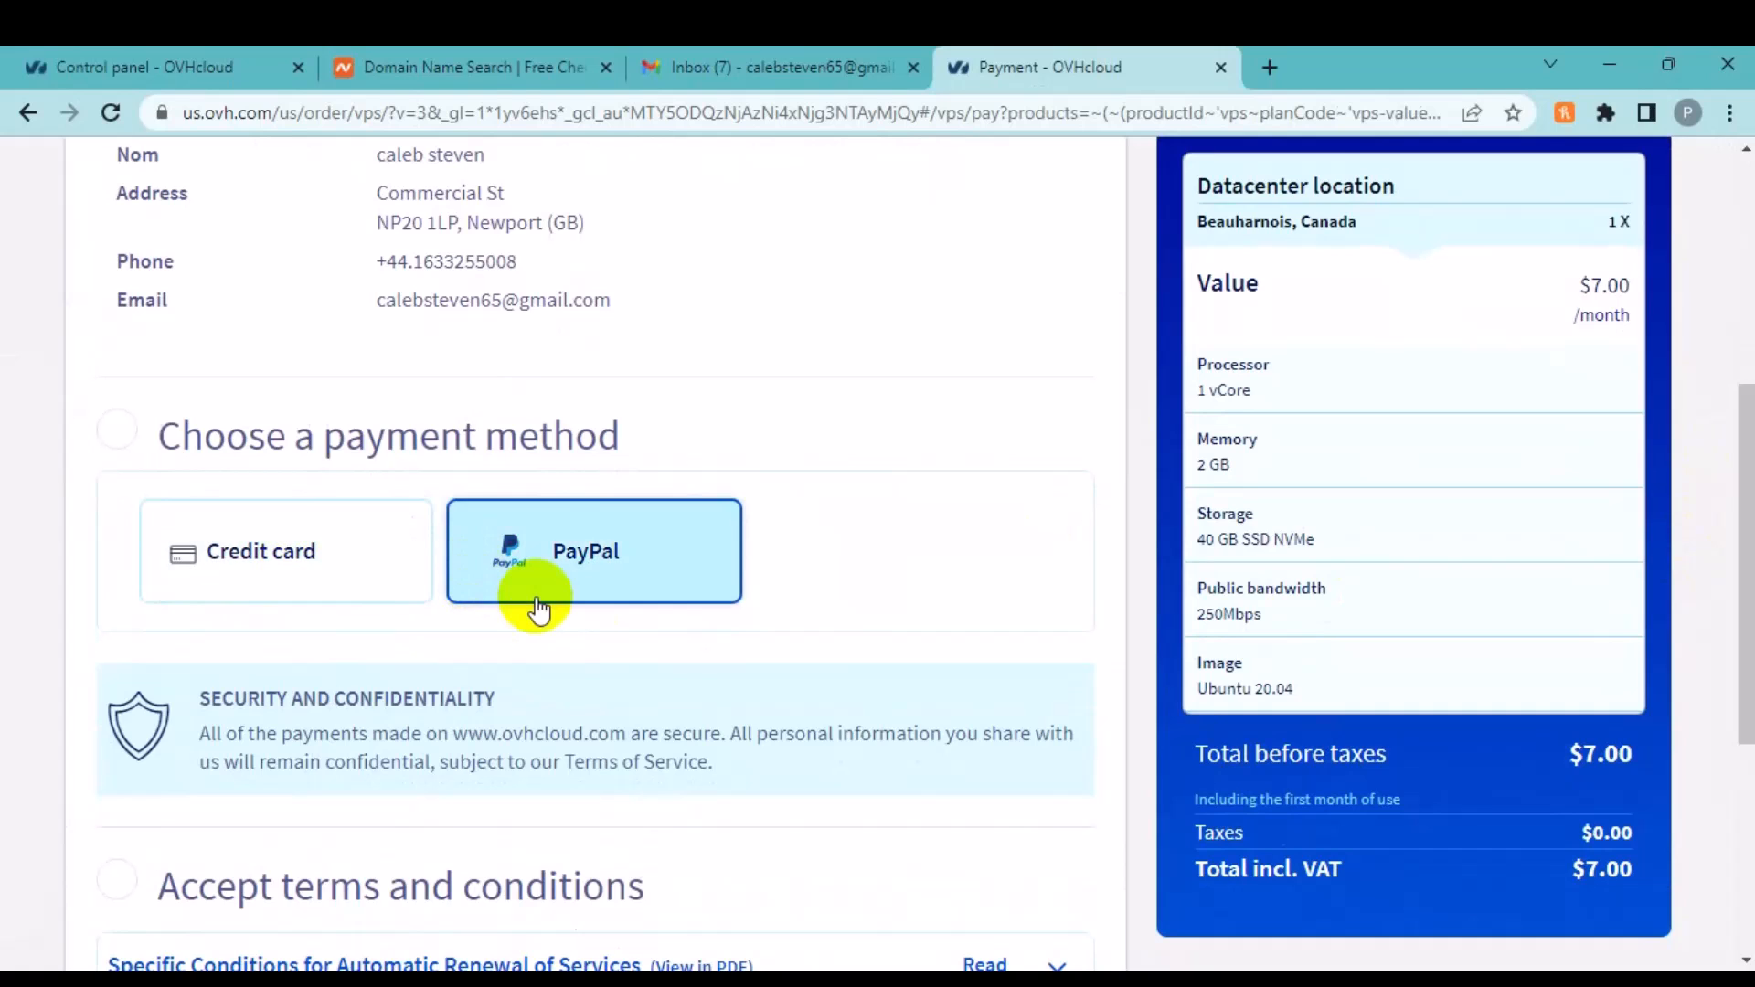
Accept all the order's terms and conditions, then go to the Gmail inbox
scroll(536, 596, "down", 5)
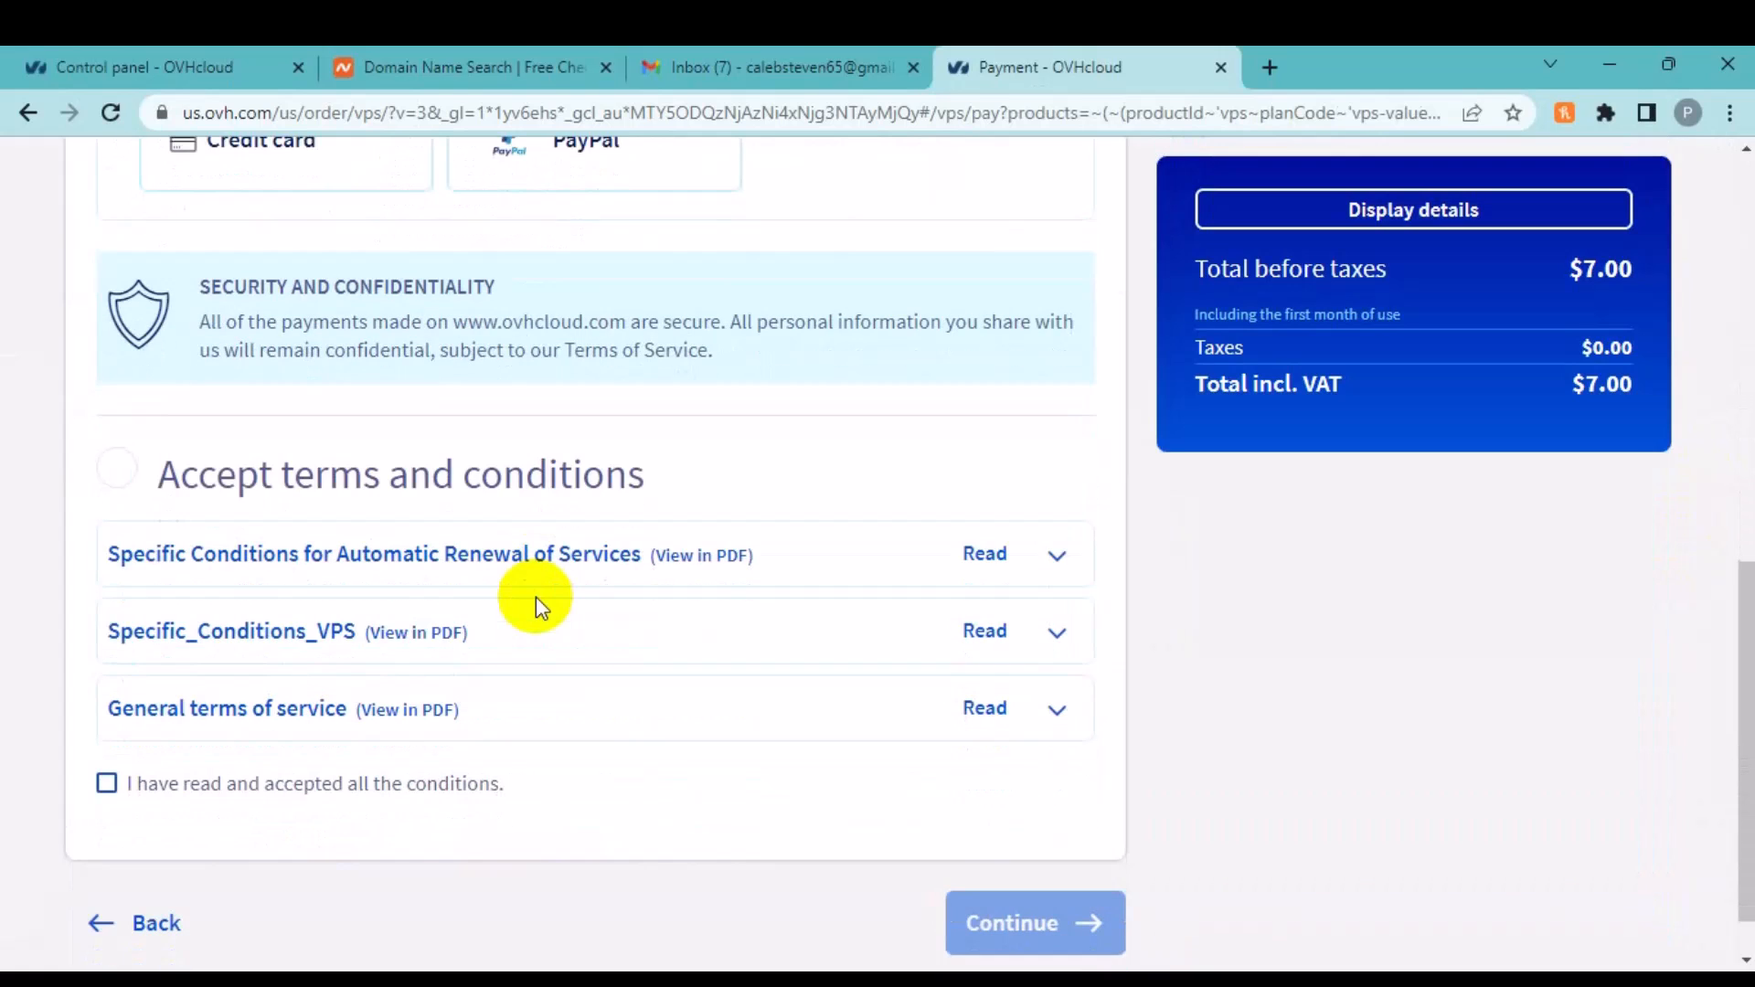
left_click(105, 783)
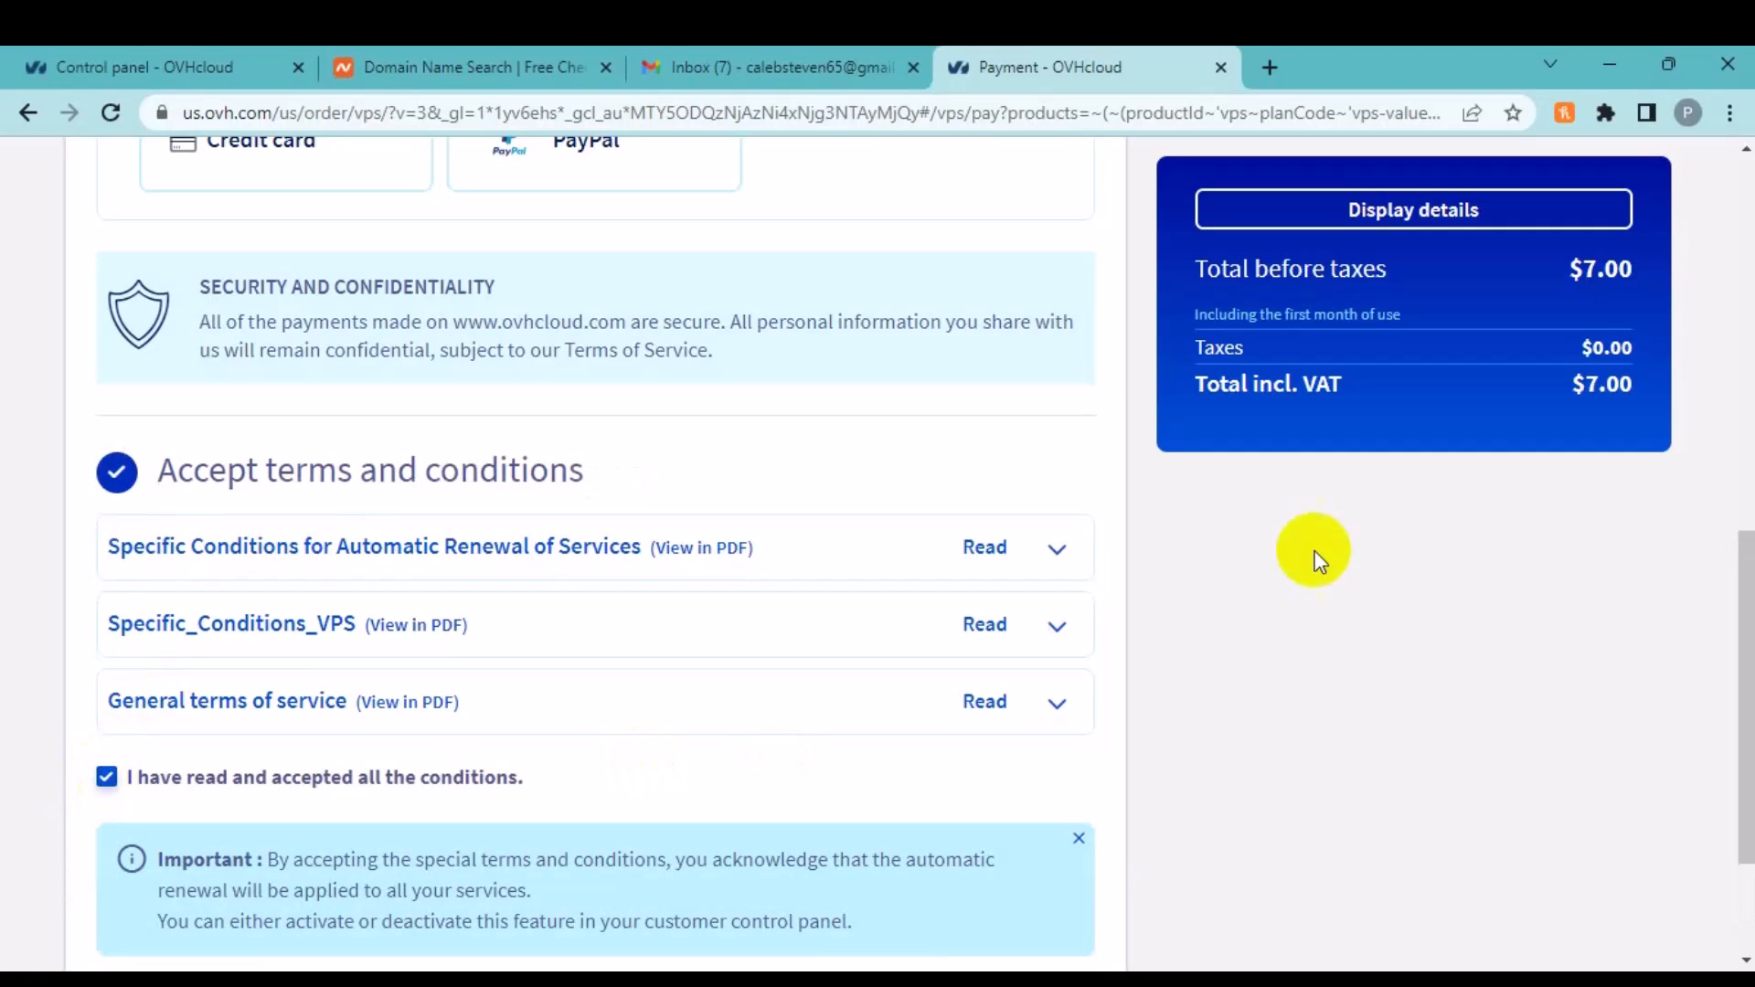
left_click_drag(1746, 568, 1715, 658)
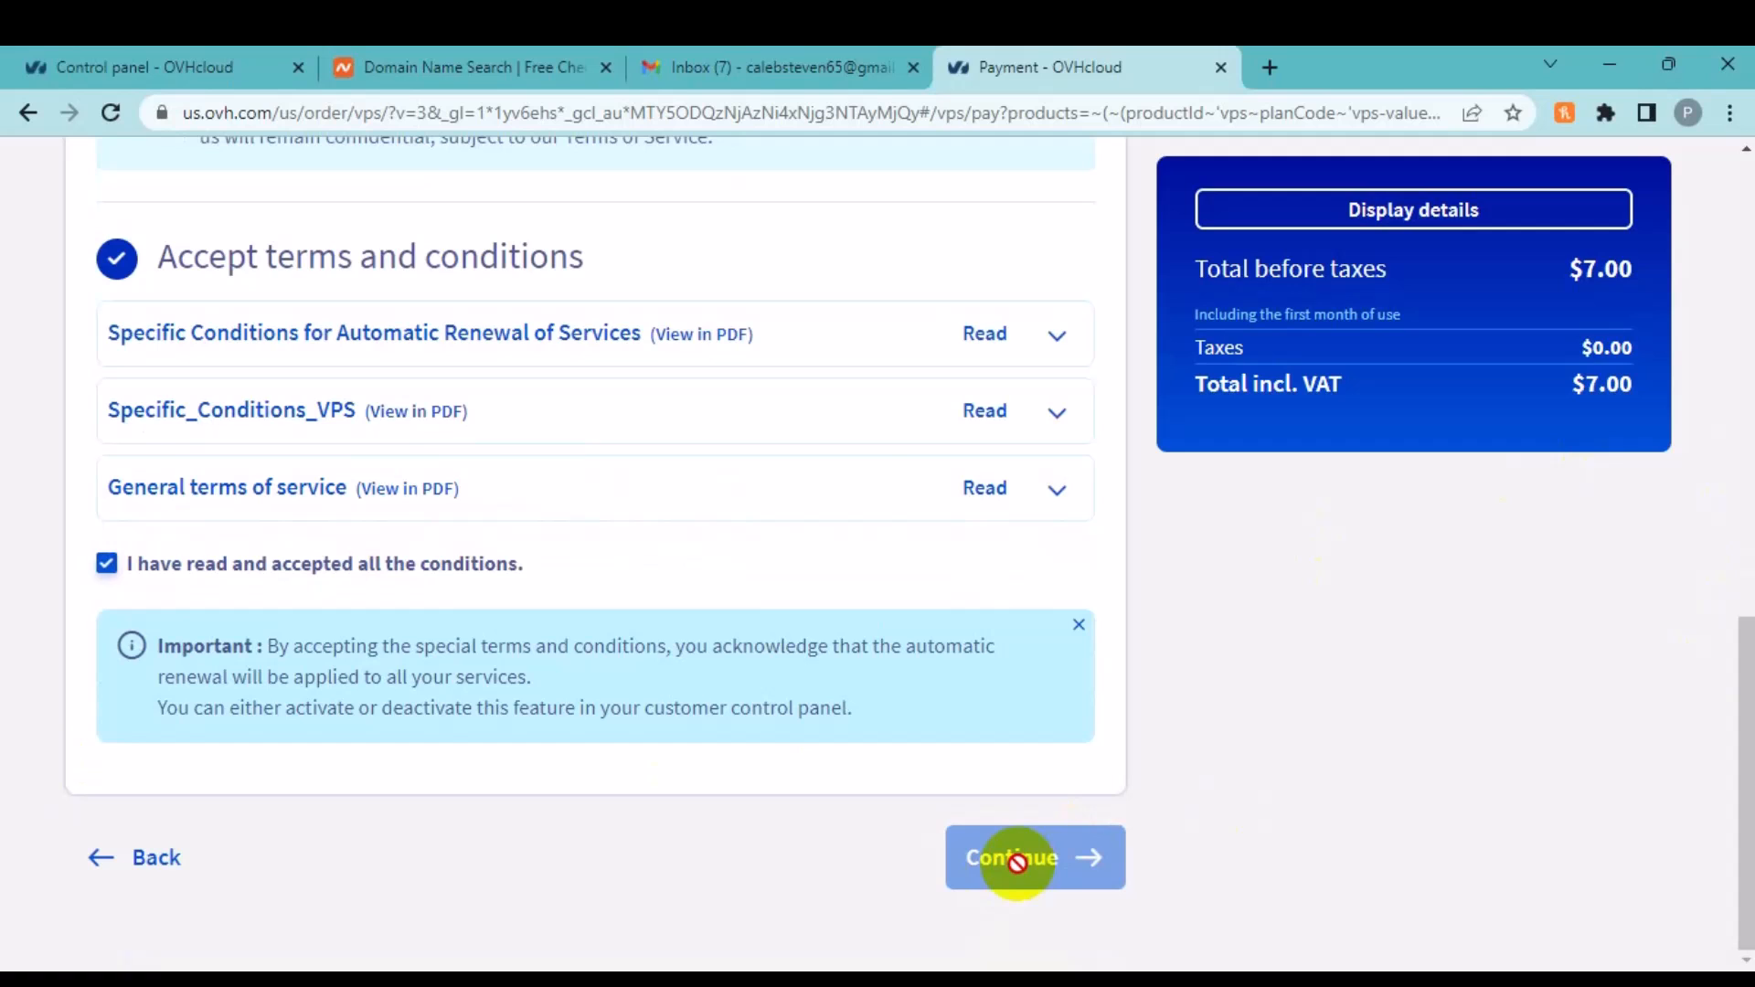
left_click(727, 53)
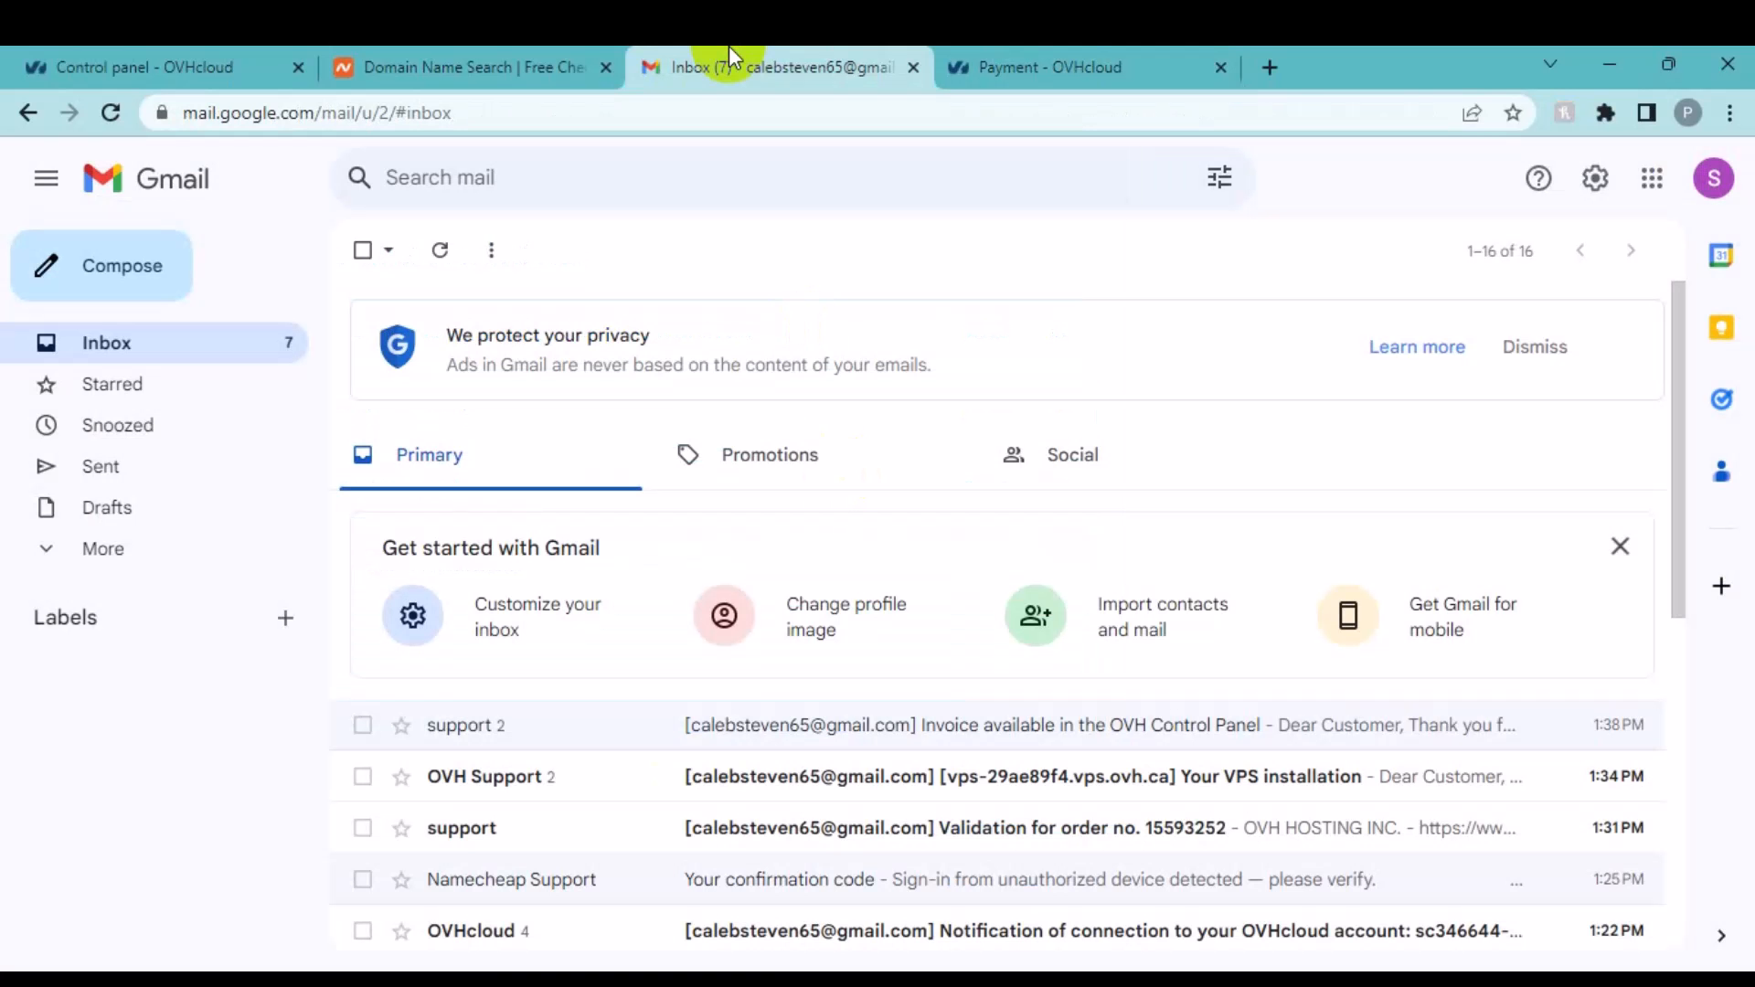
Search Namecheap for the domain name tutorialdemonow
left_click(555, 64)
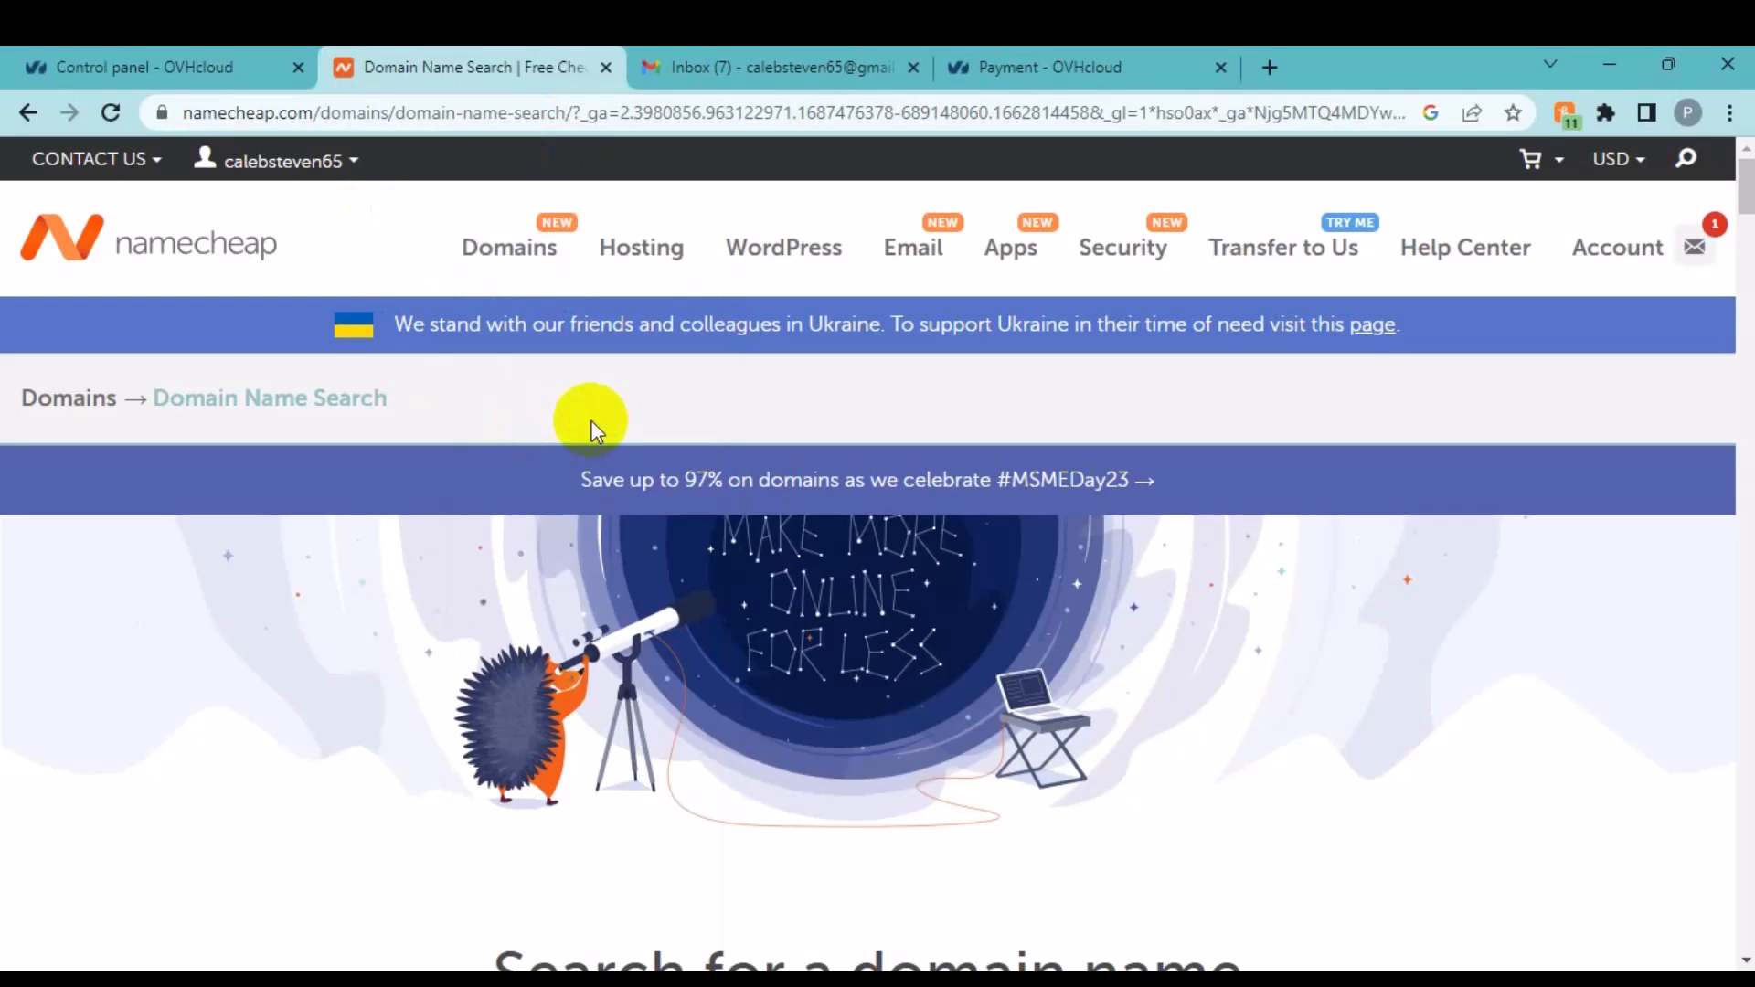
scroll(592, 425, "down", 6)
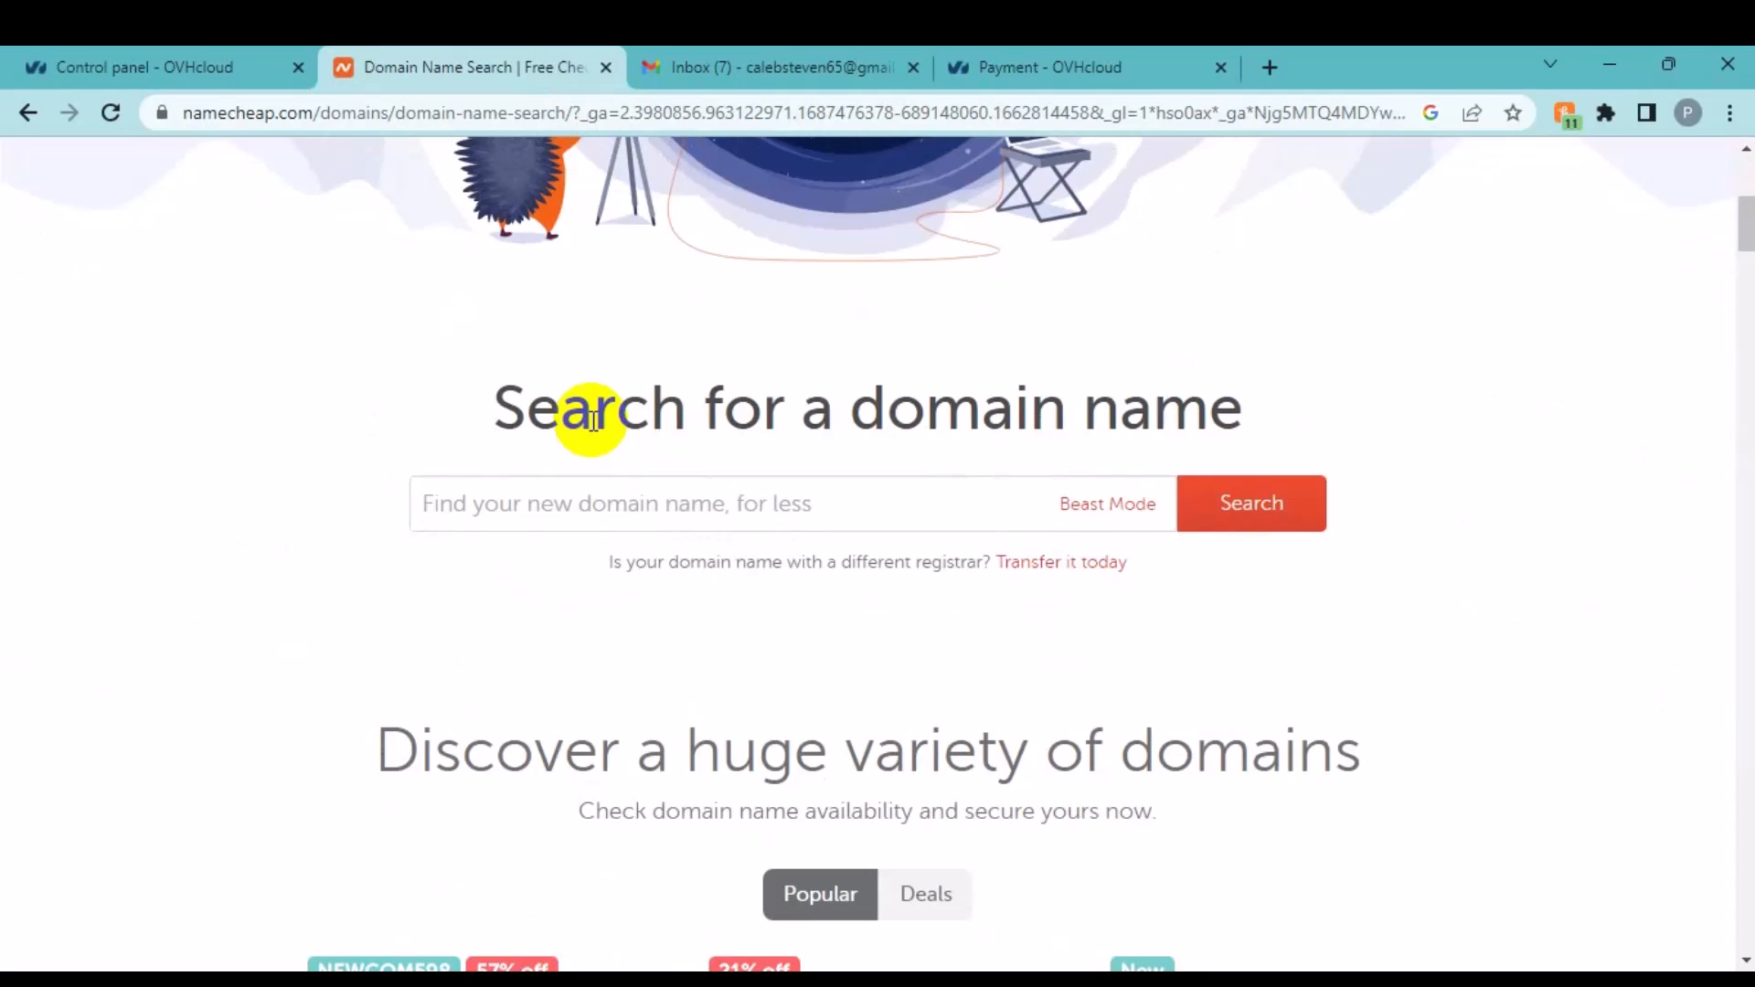
left_click(559, 523)
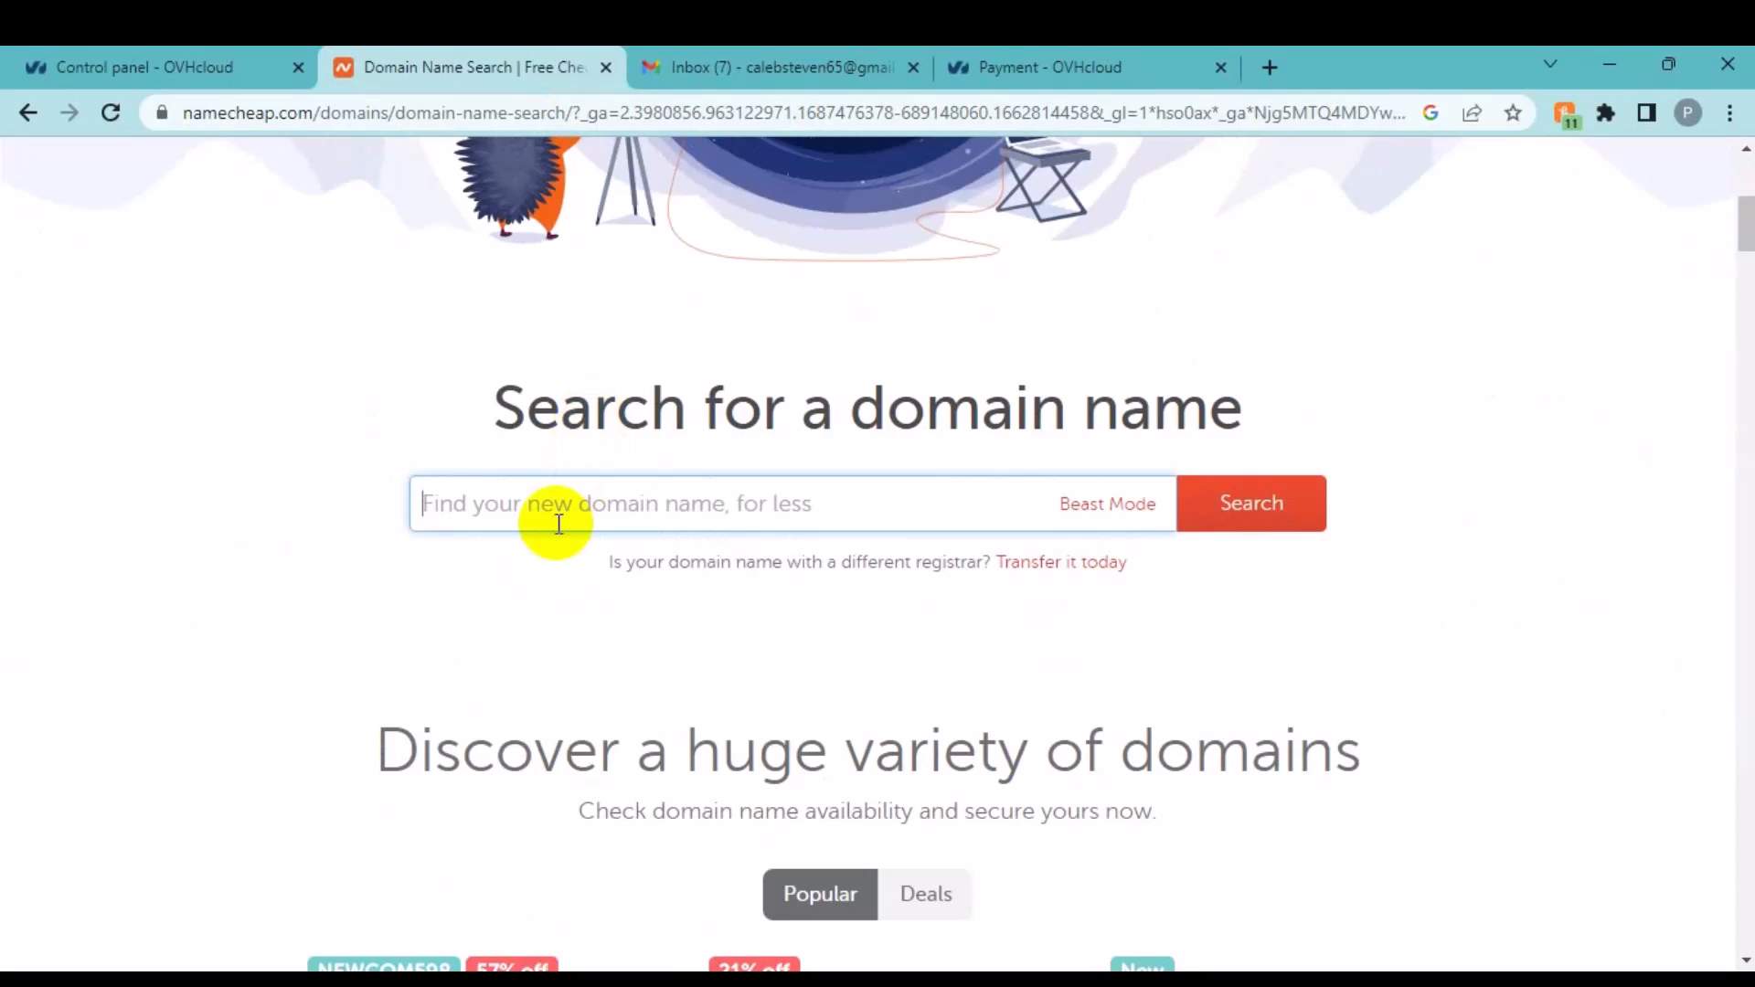
type("d")
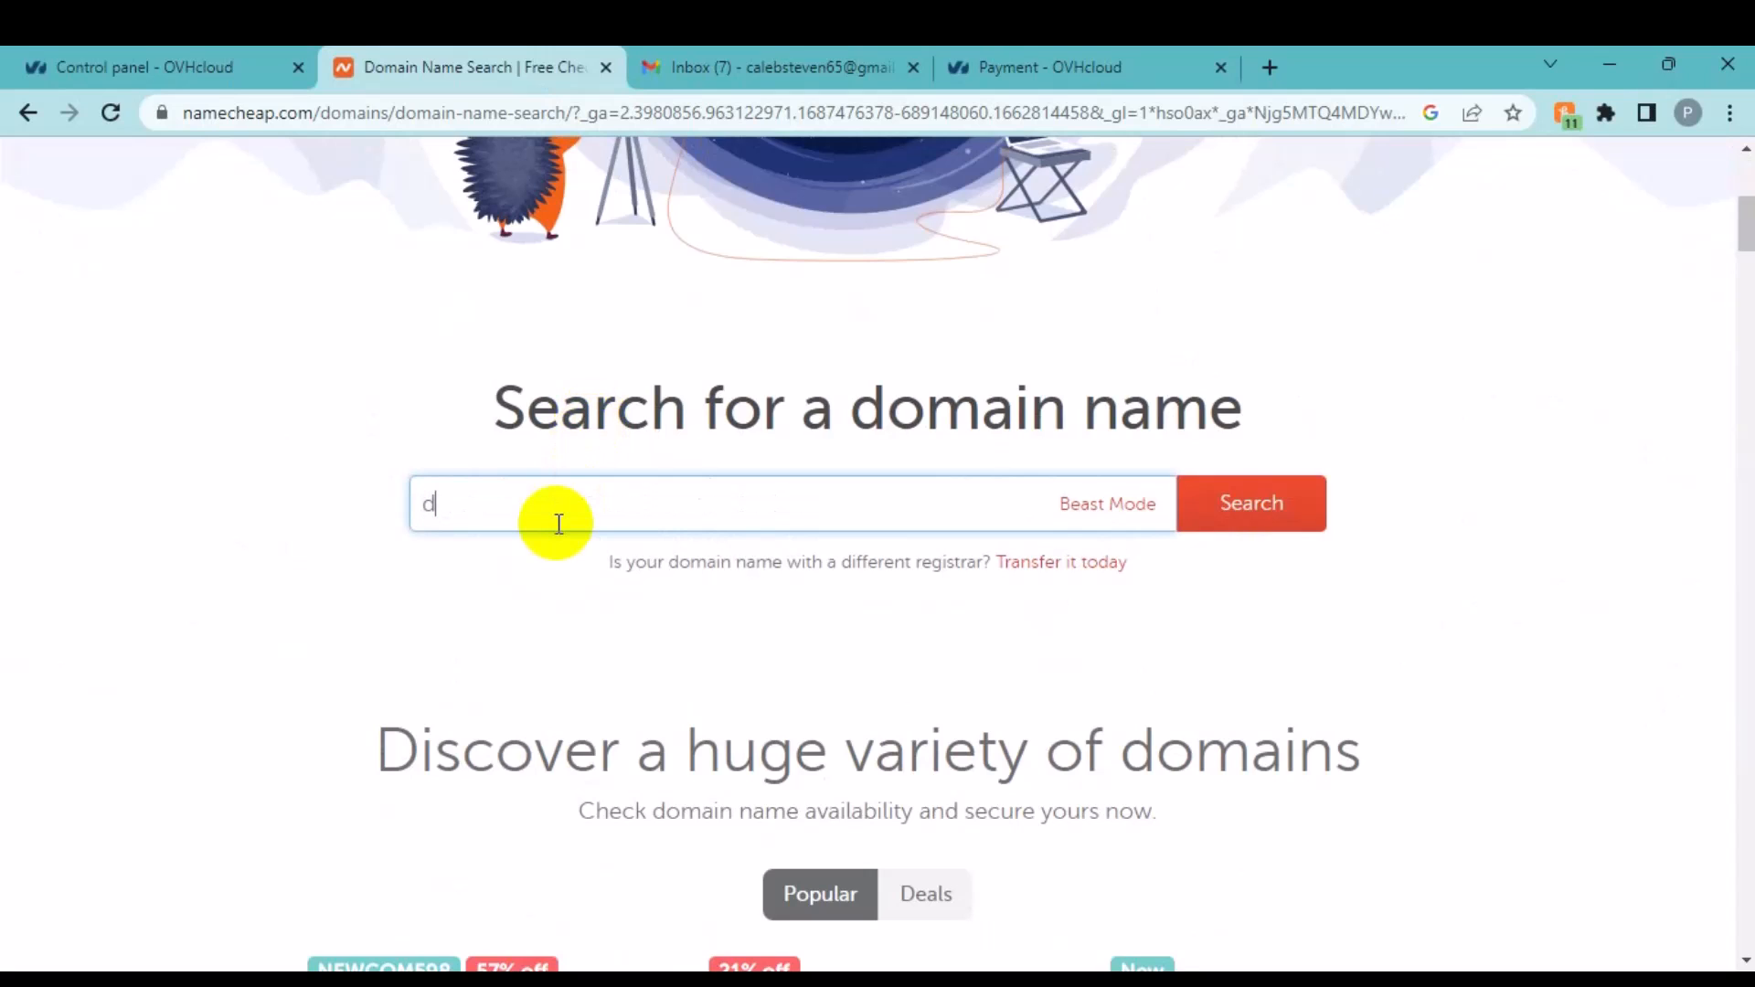
key("BackSpace")
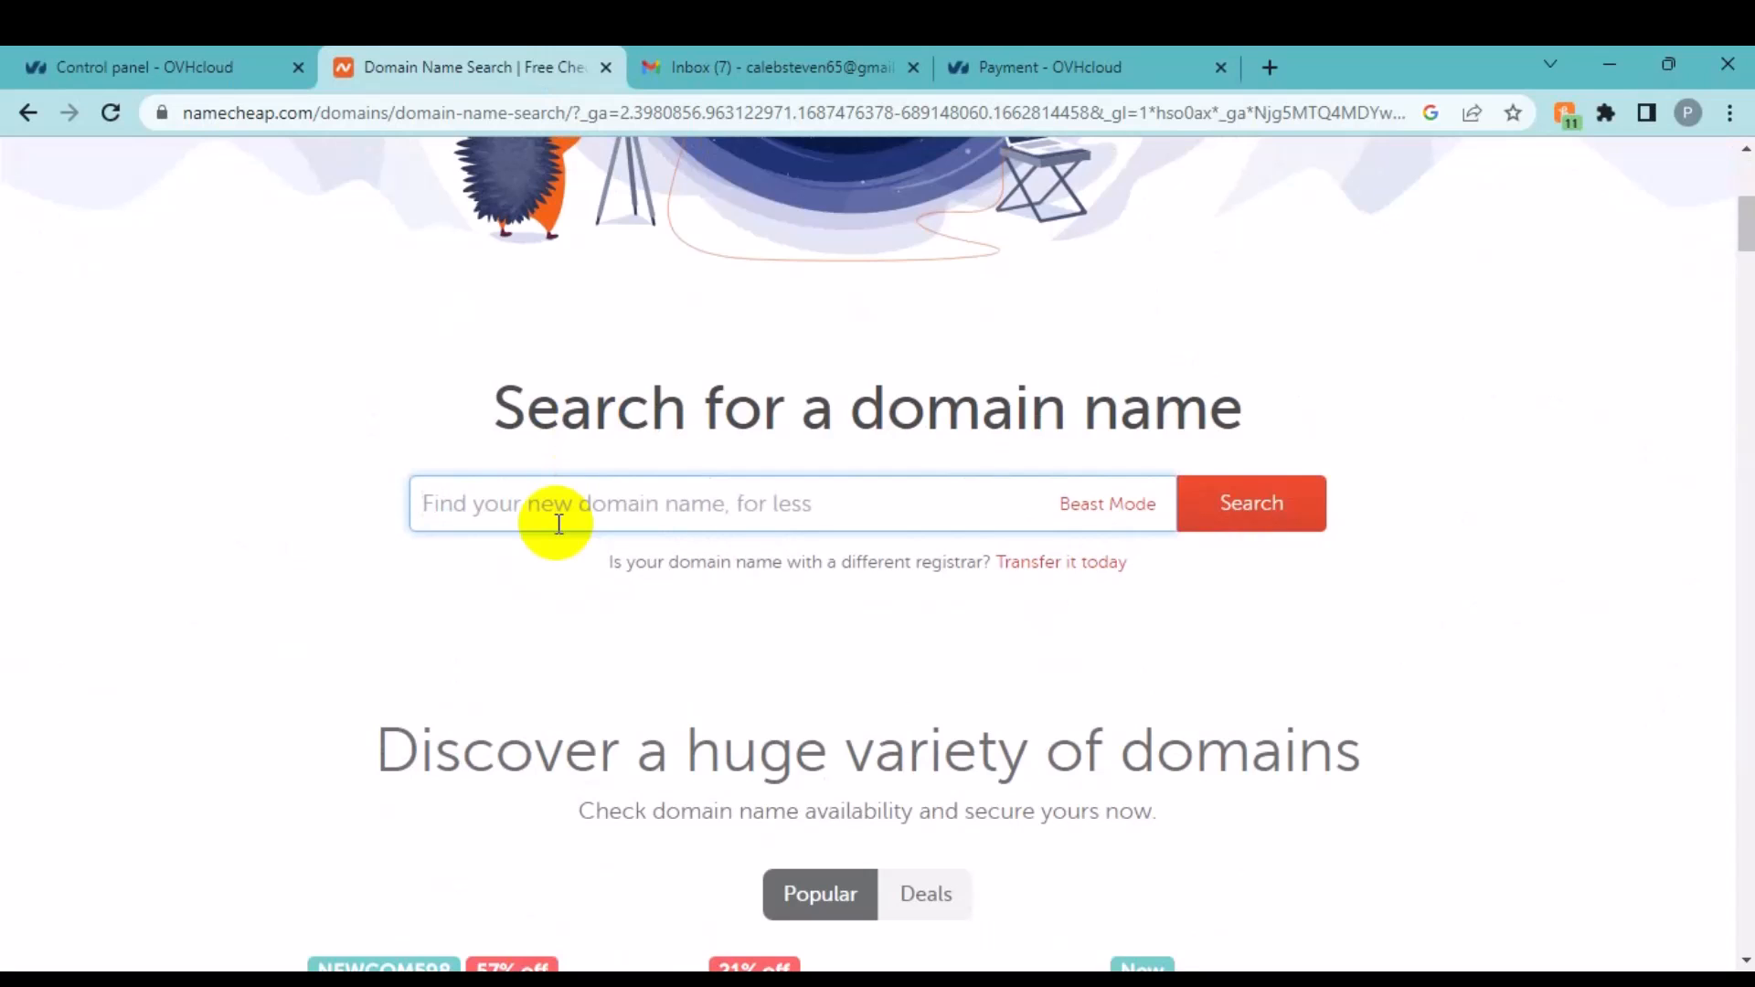
type("tutorialdemonow.com")
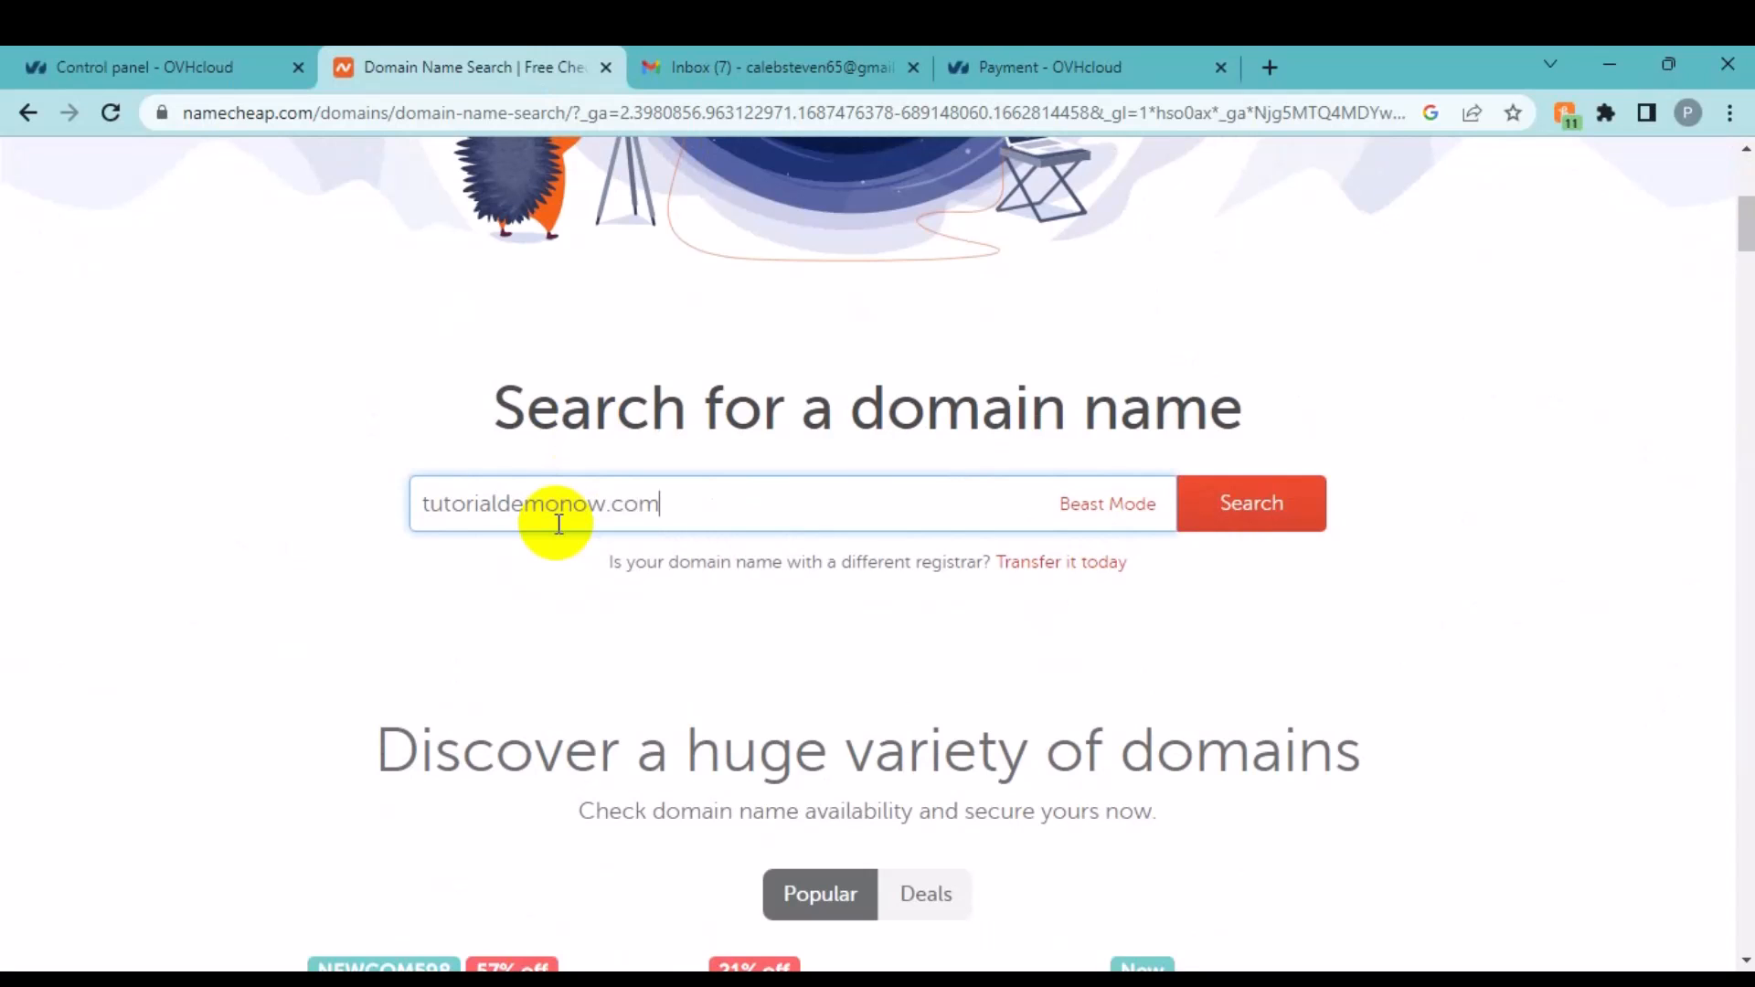
key("Return")
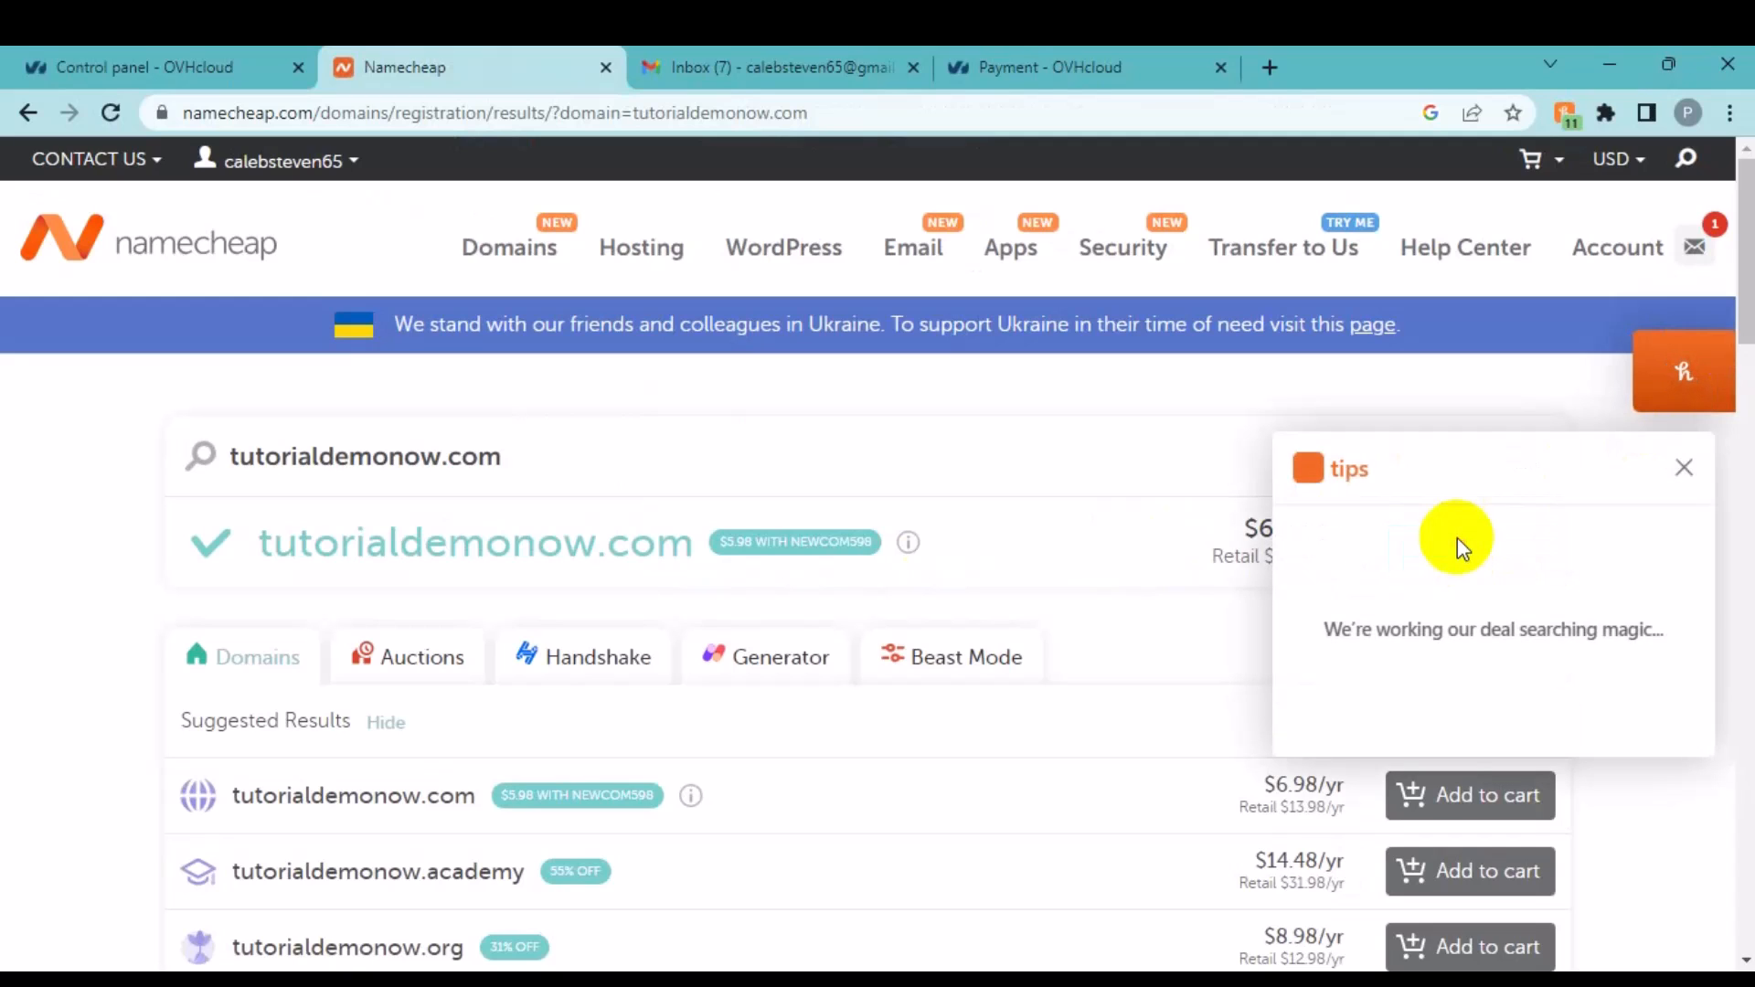
Add tutorialdemonow.com to the cart, check out and confirm the order
left_click(1683, 467)
left_click(1486, 546)
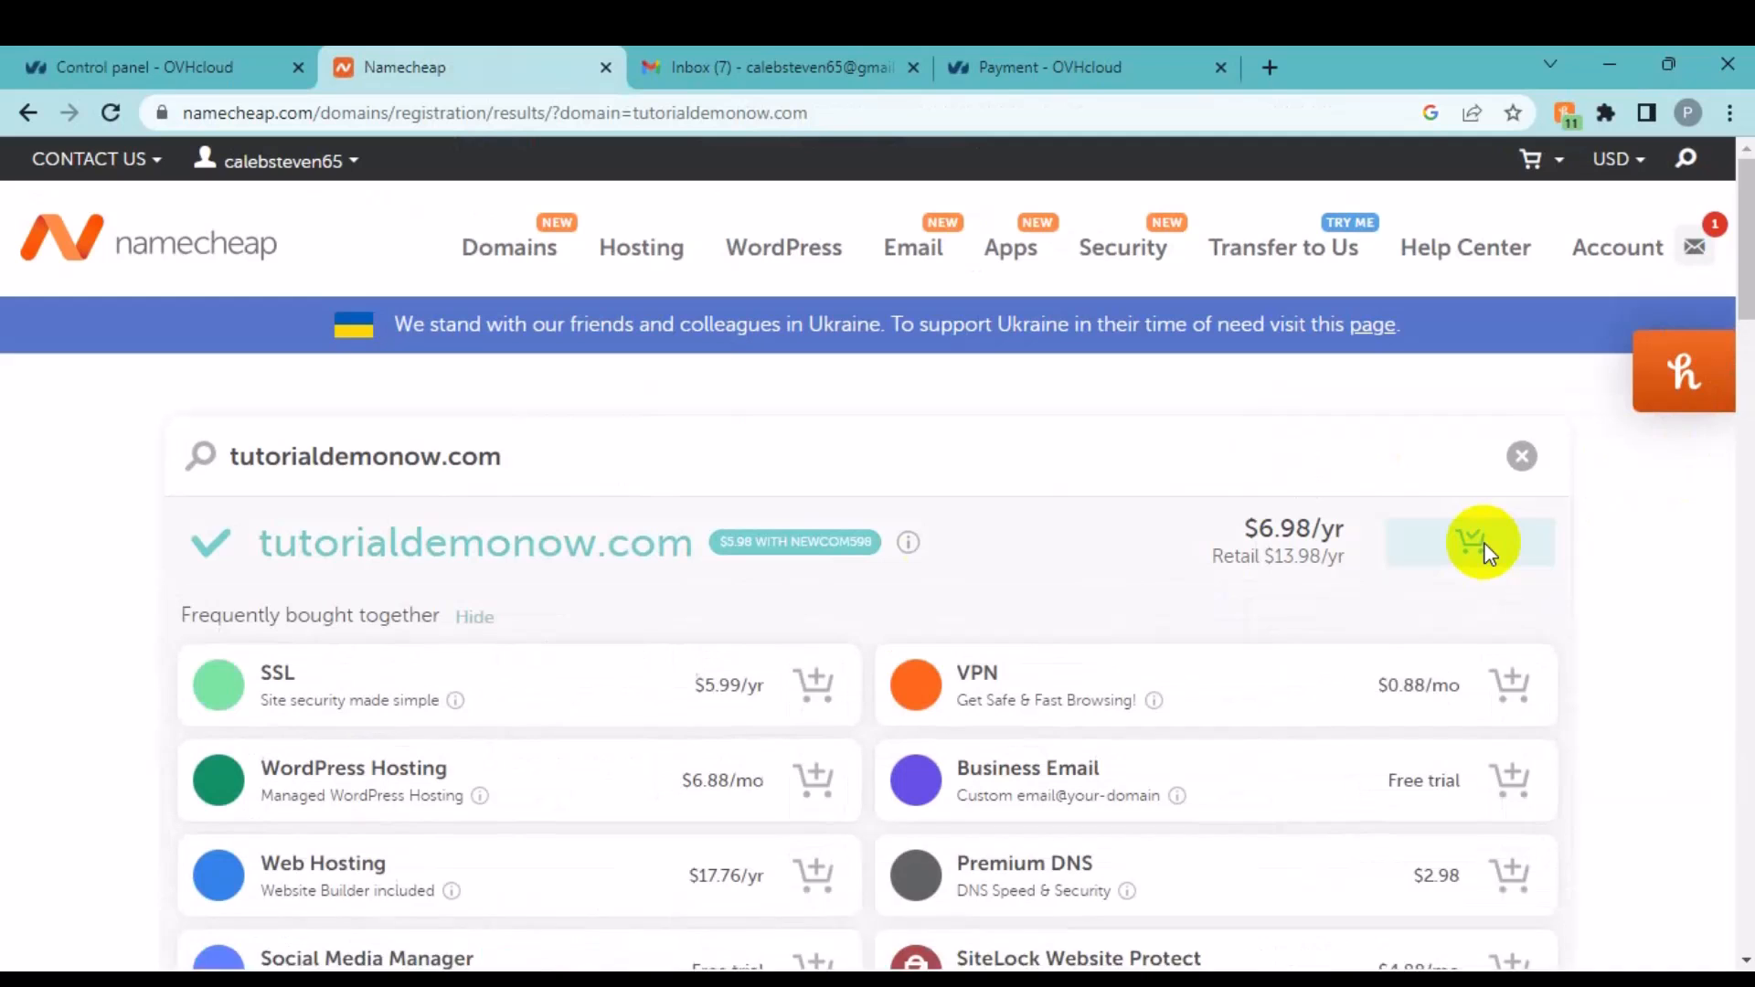
left_click(1601, 943)
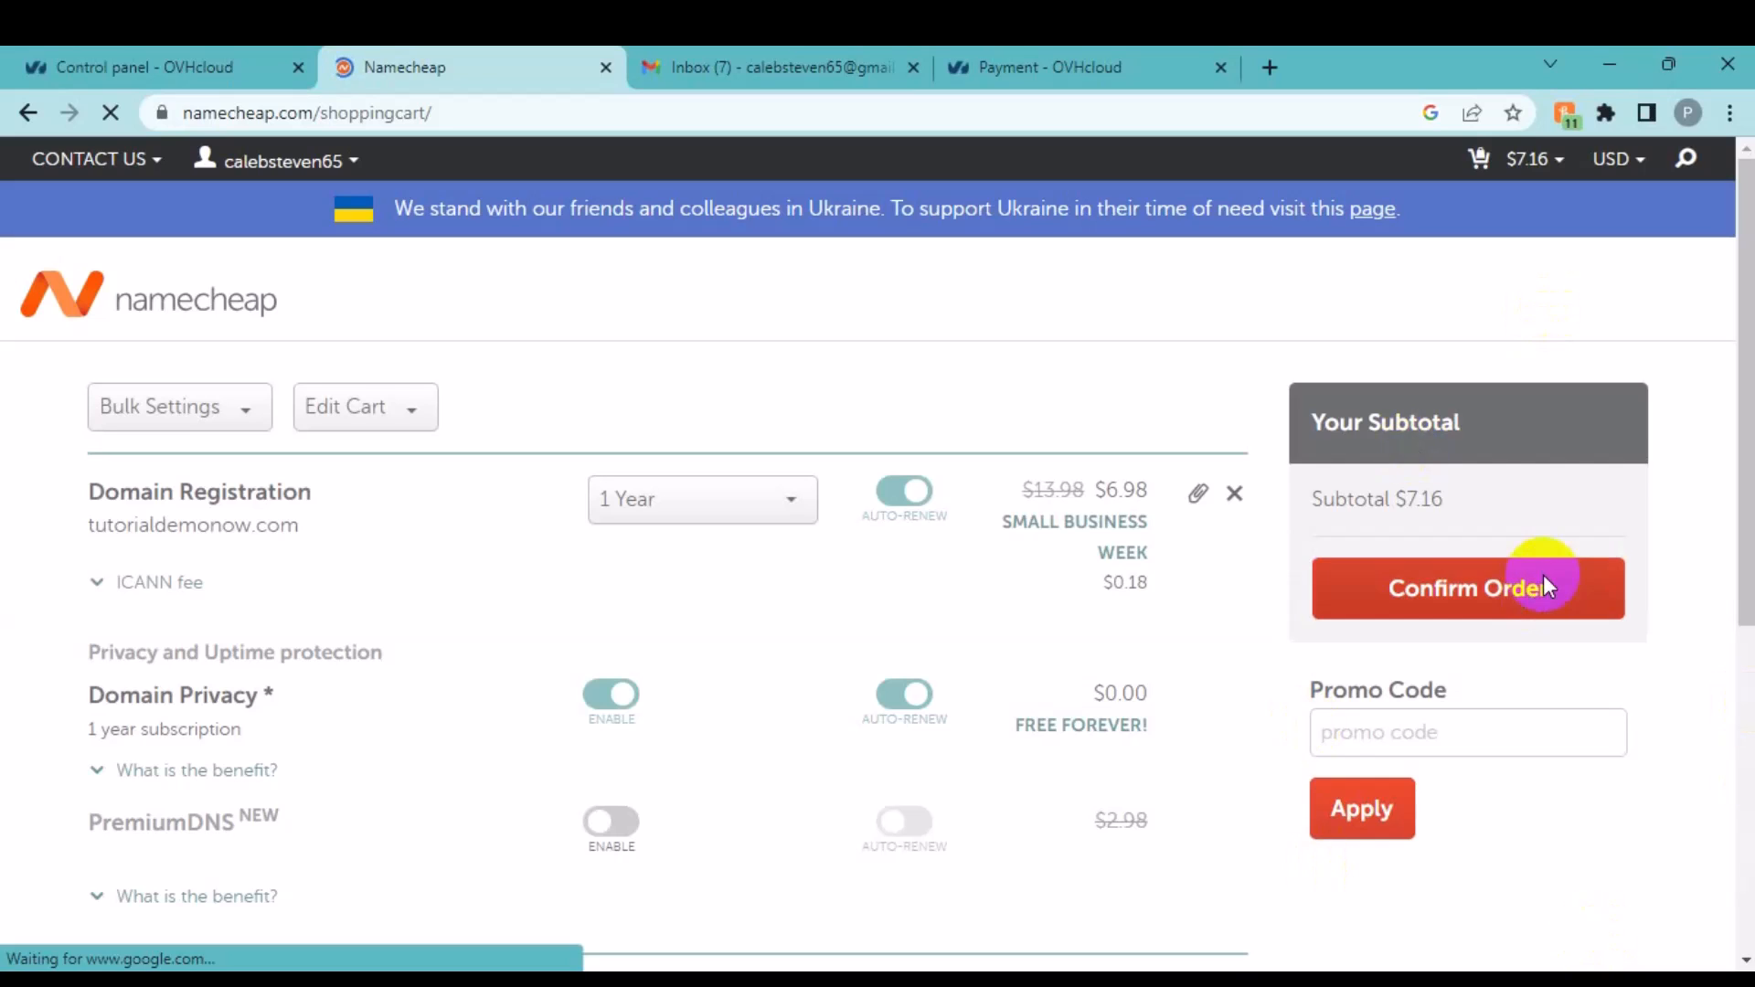
left_click(1459, 593)
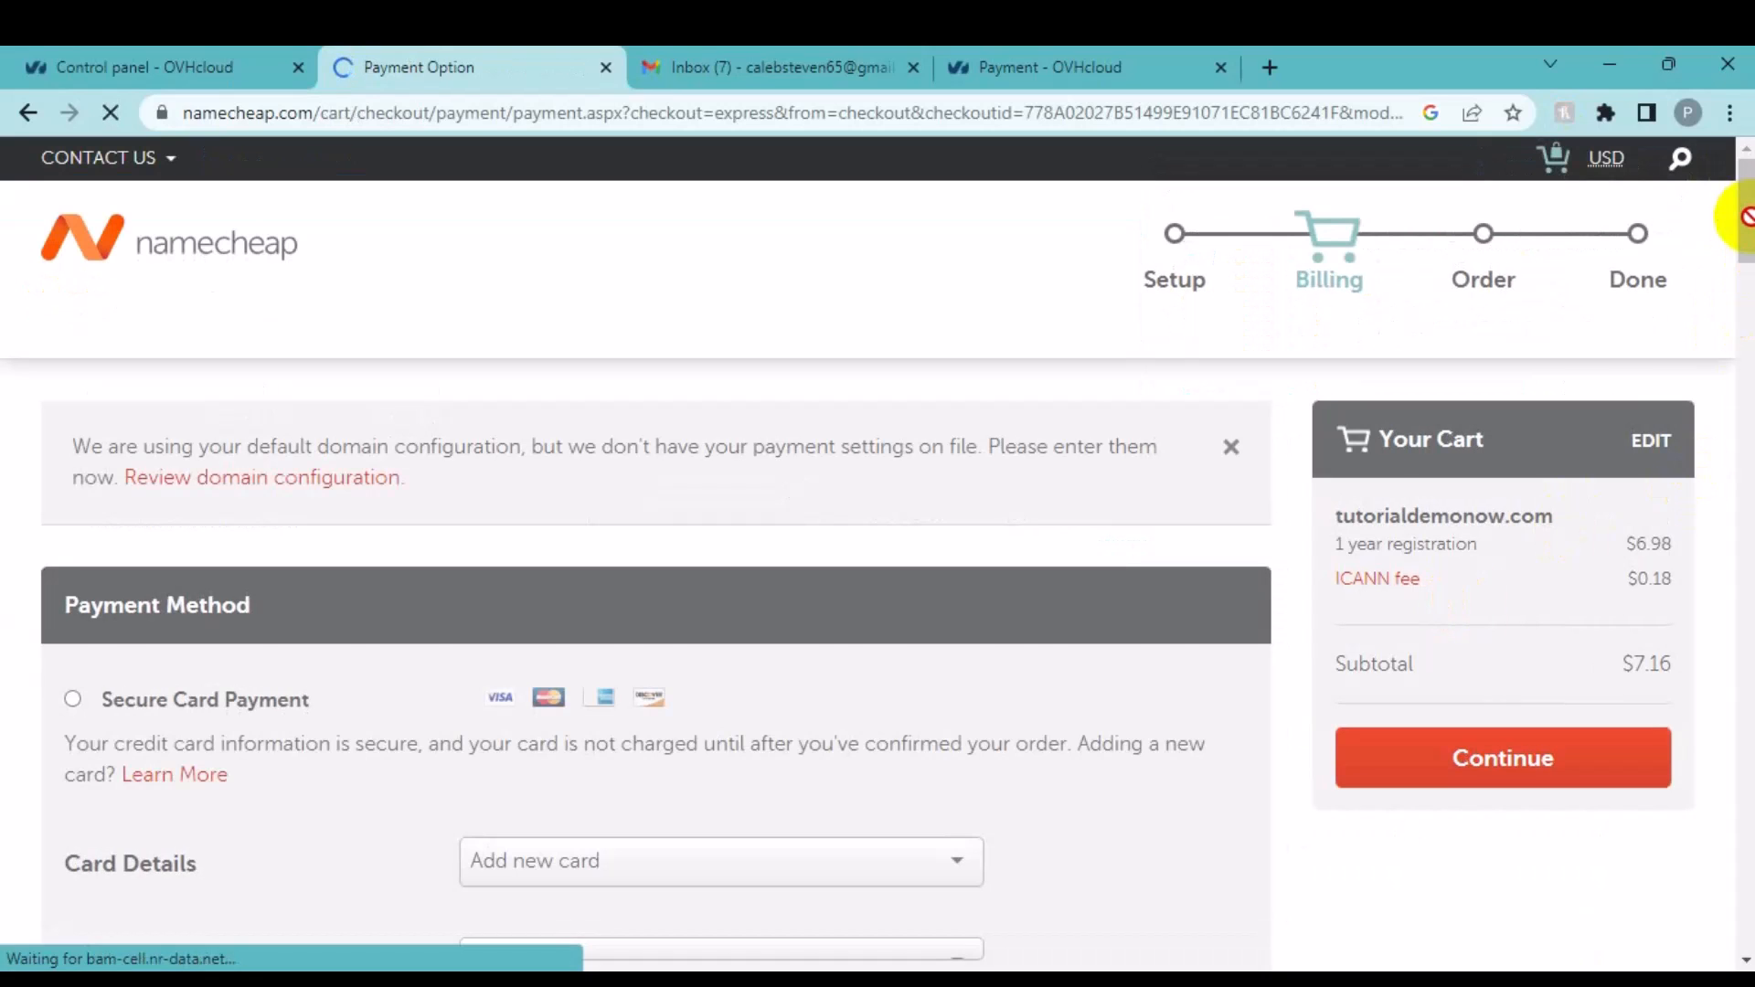
Open the Namecheap account dashboard, then return to the Gmail inbox
left_click_drag(1736, 215, 1735, 263)
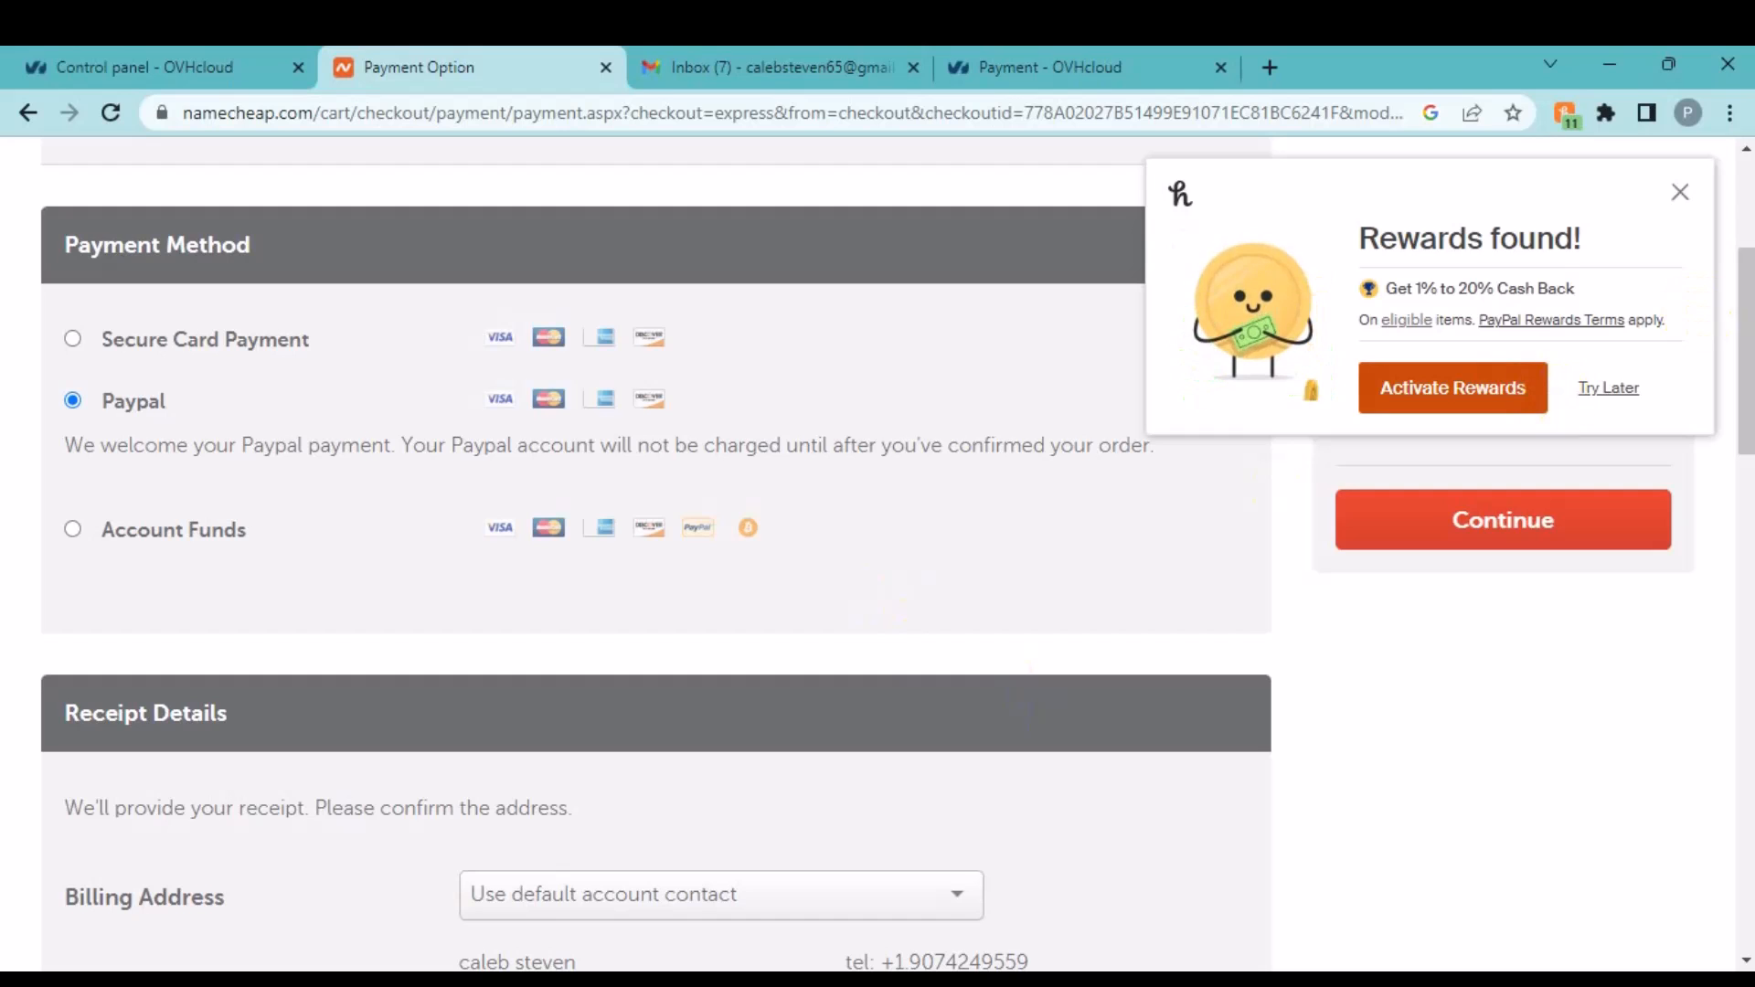
left_click_drag(1730, 314, 1730, 218)
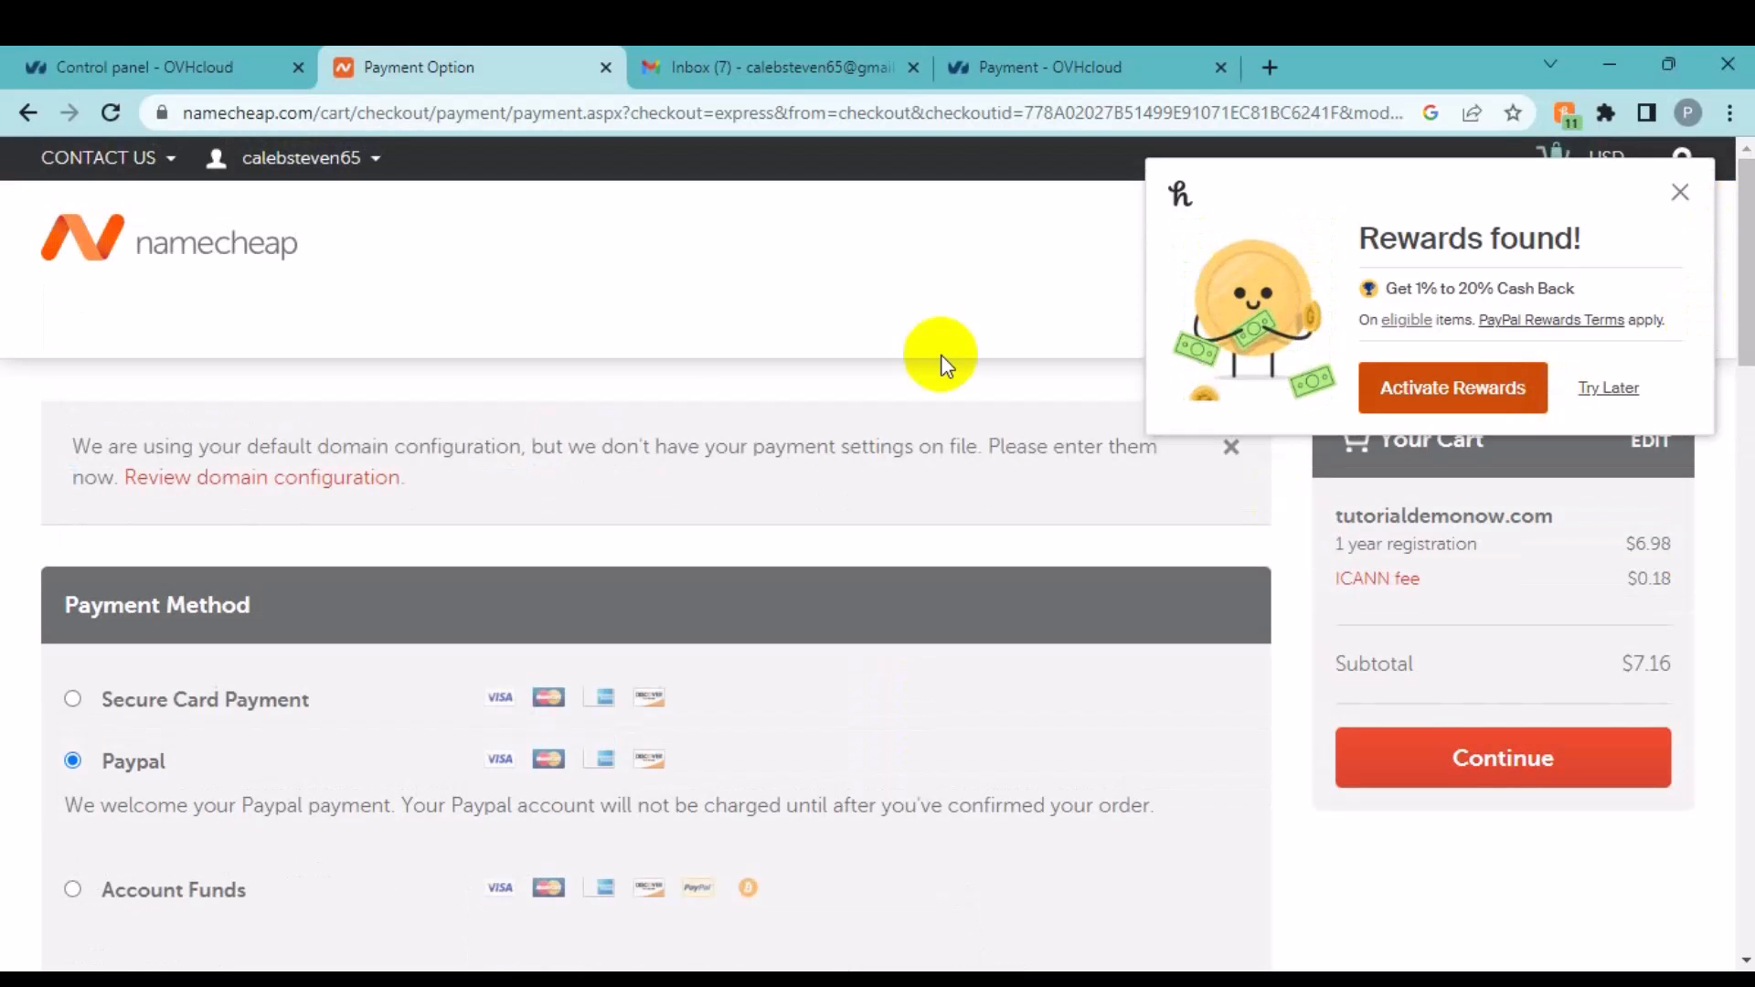
left_click(311, 158)
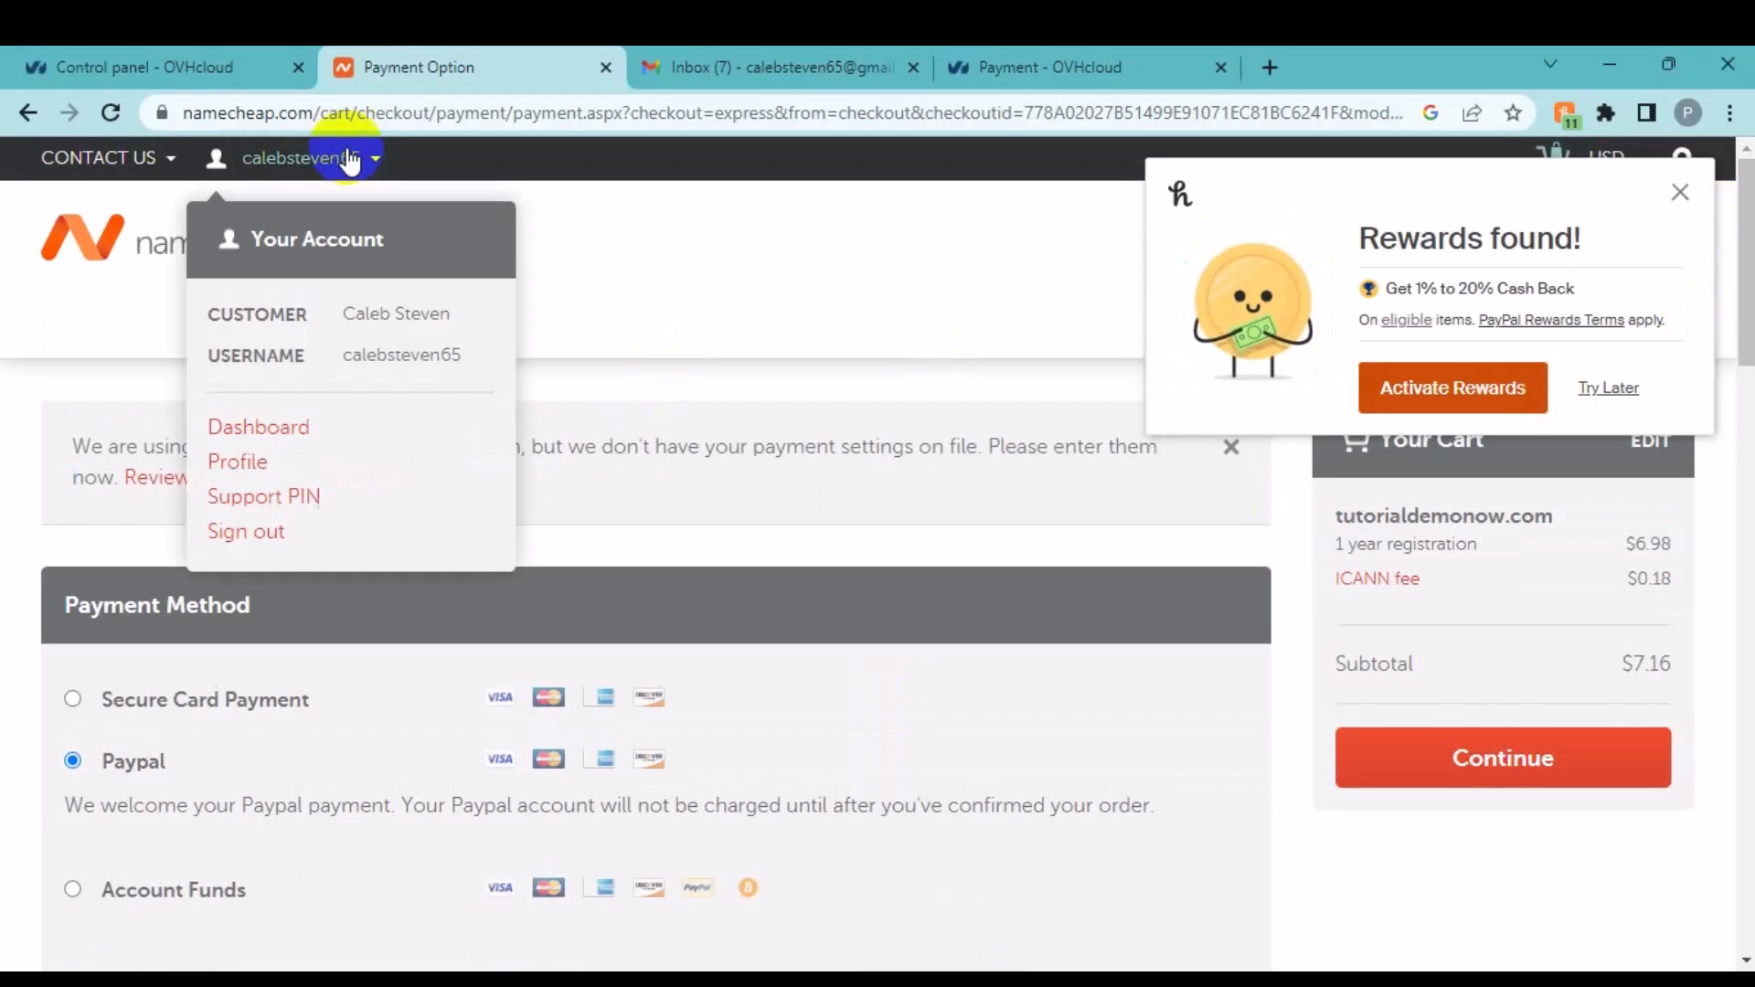
left_click(285, 427)
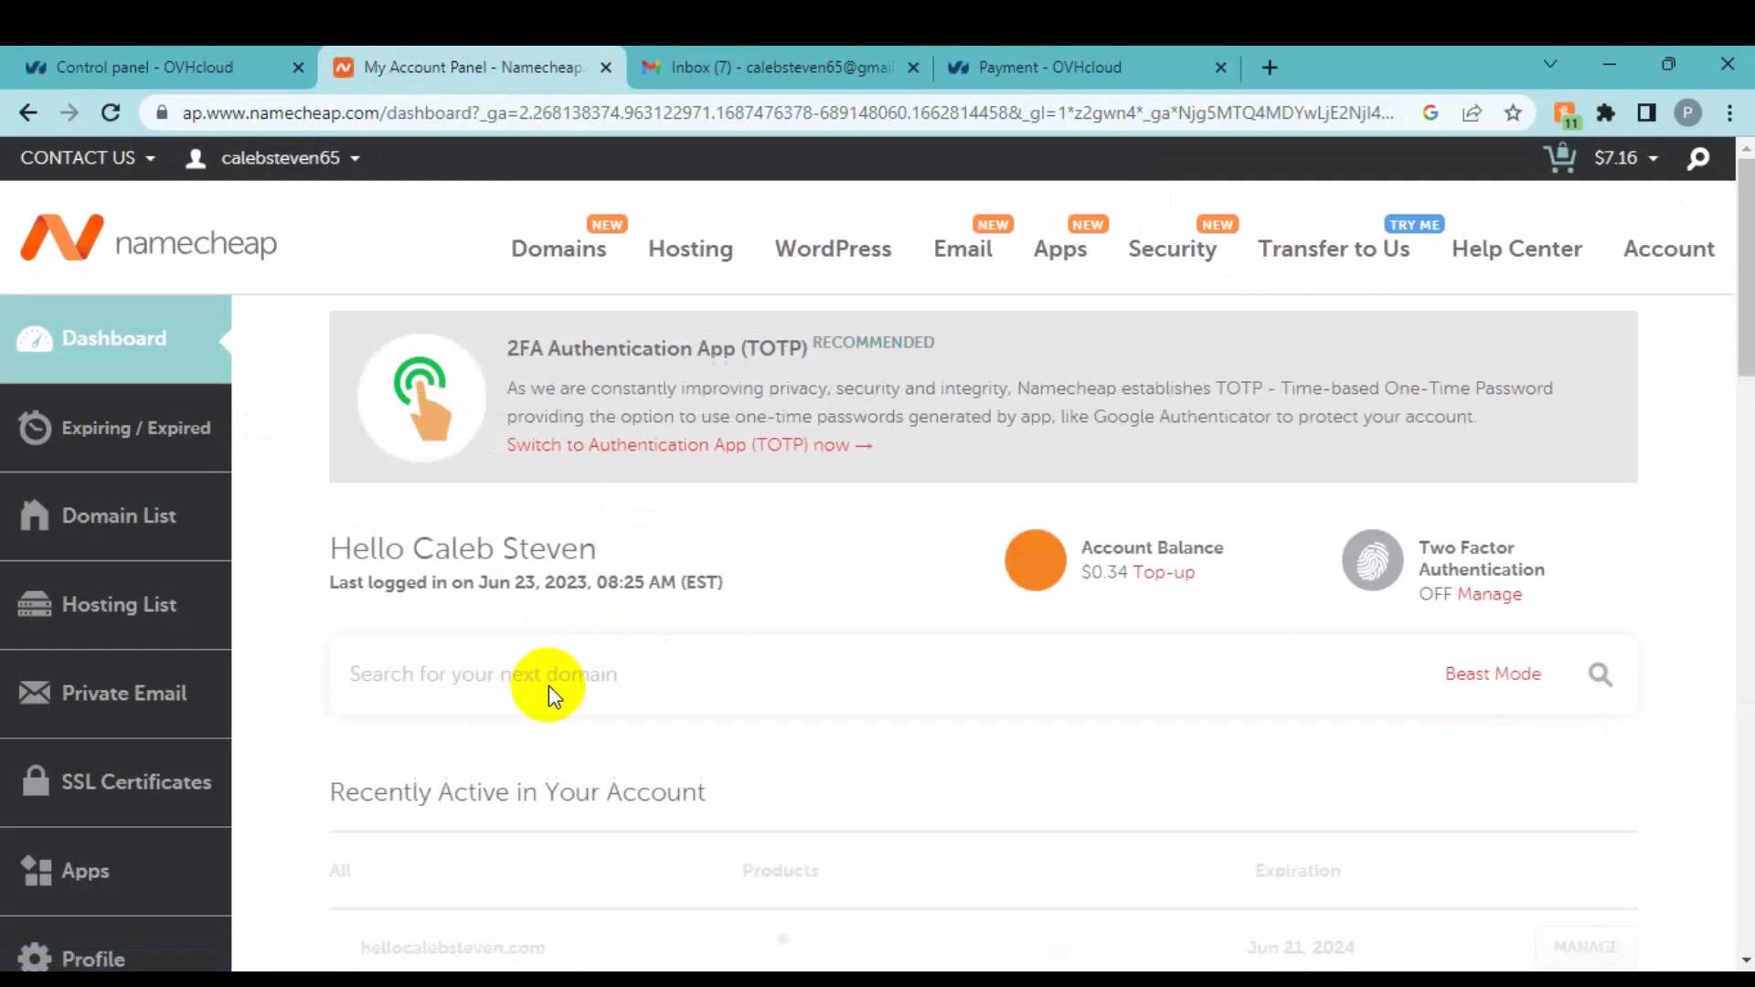
left_click(735, 55)
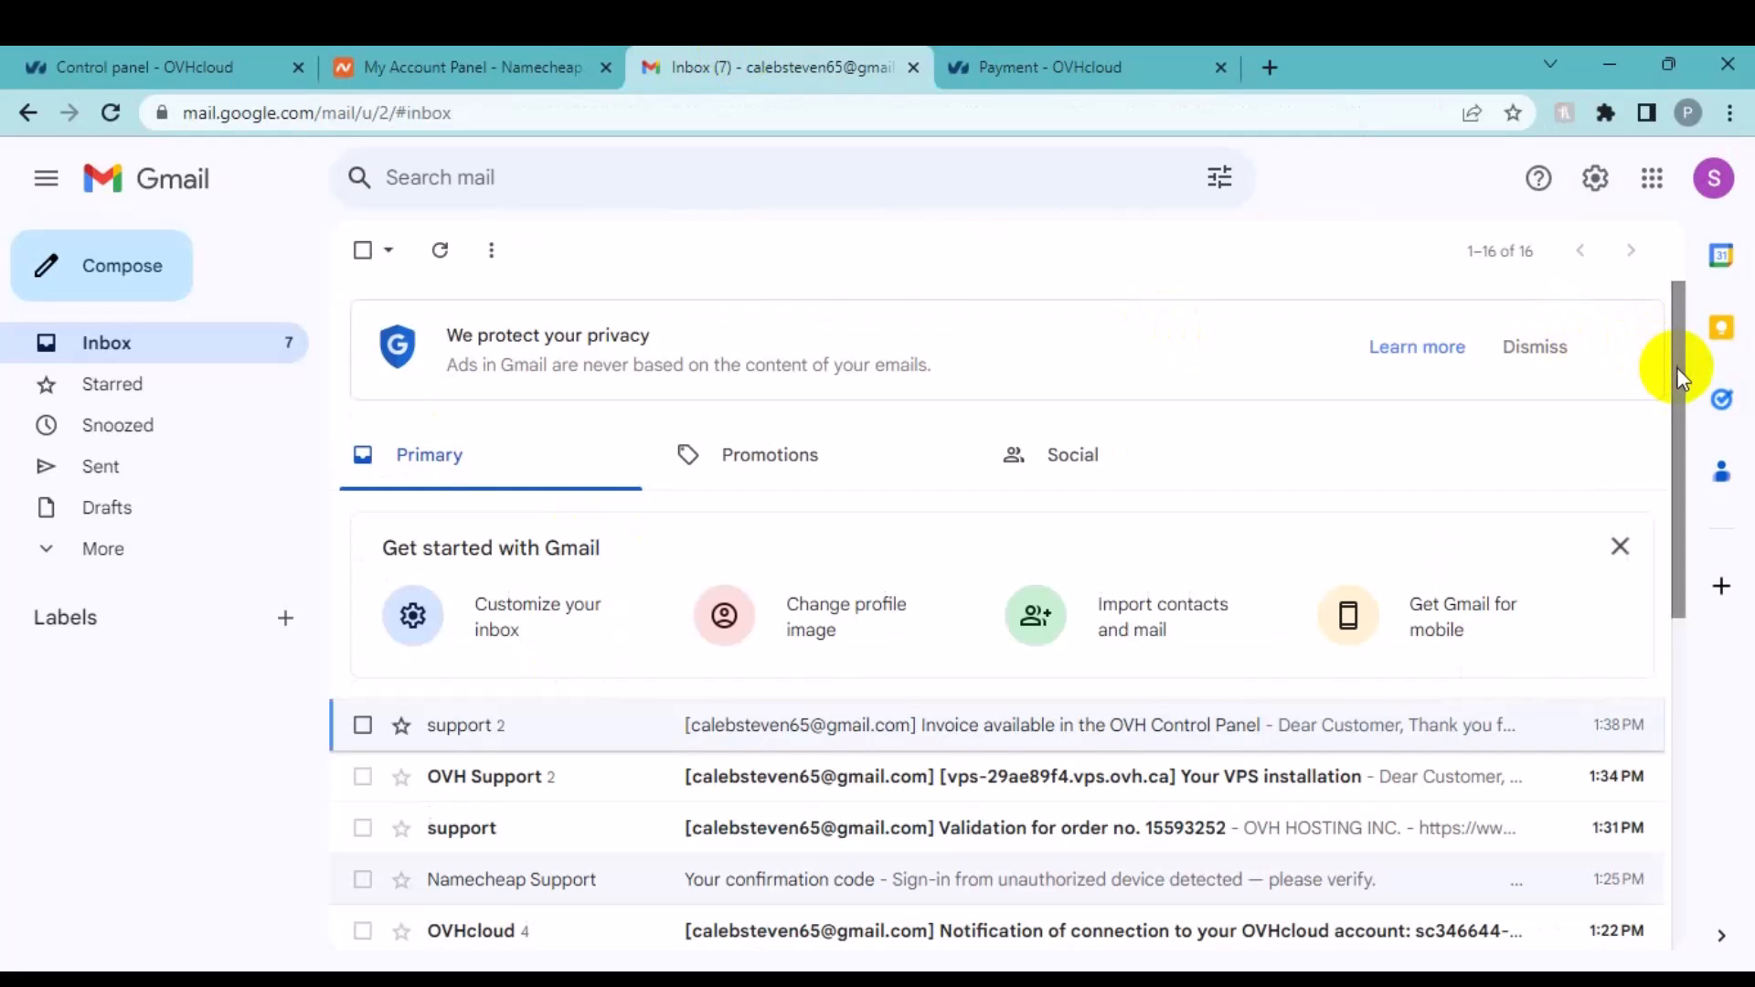
Browse the inbox and open OVH Support's 'Your VPS installation' email
left_click_drag(1676, 374, 1664, 484)
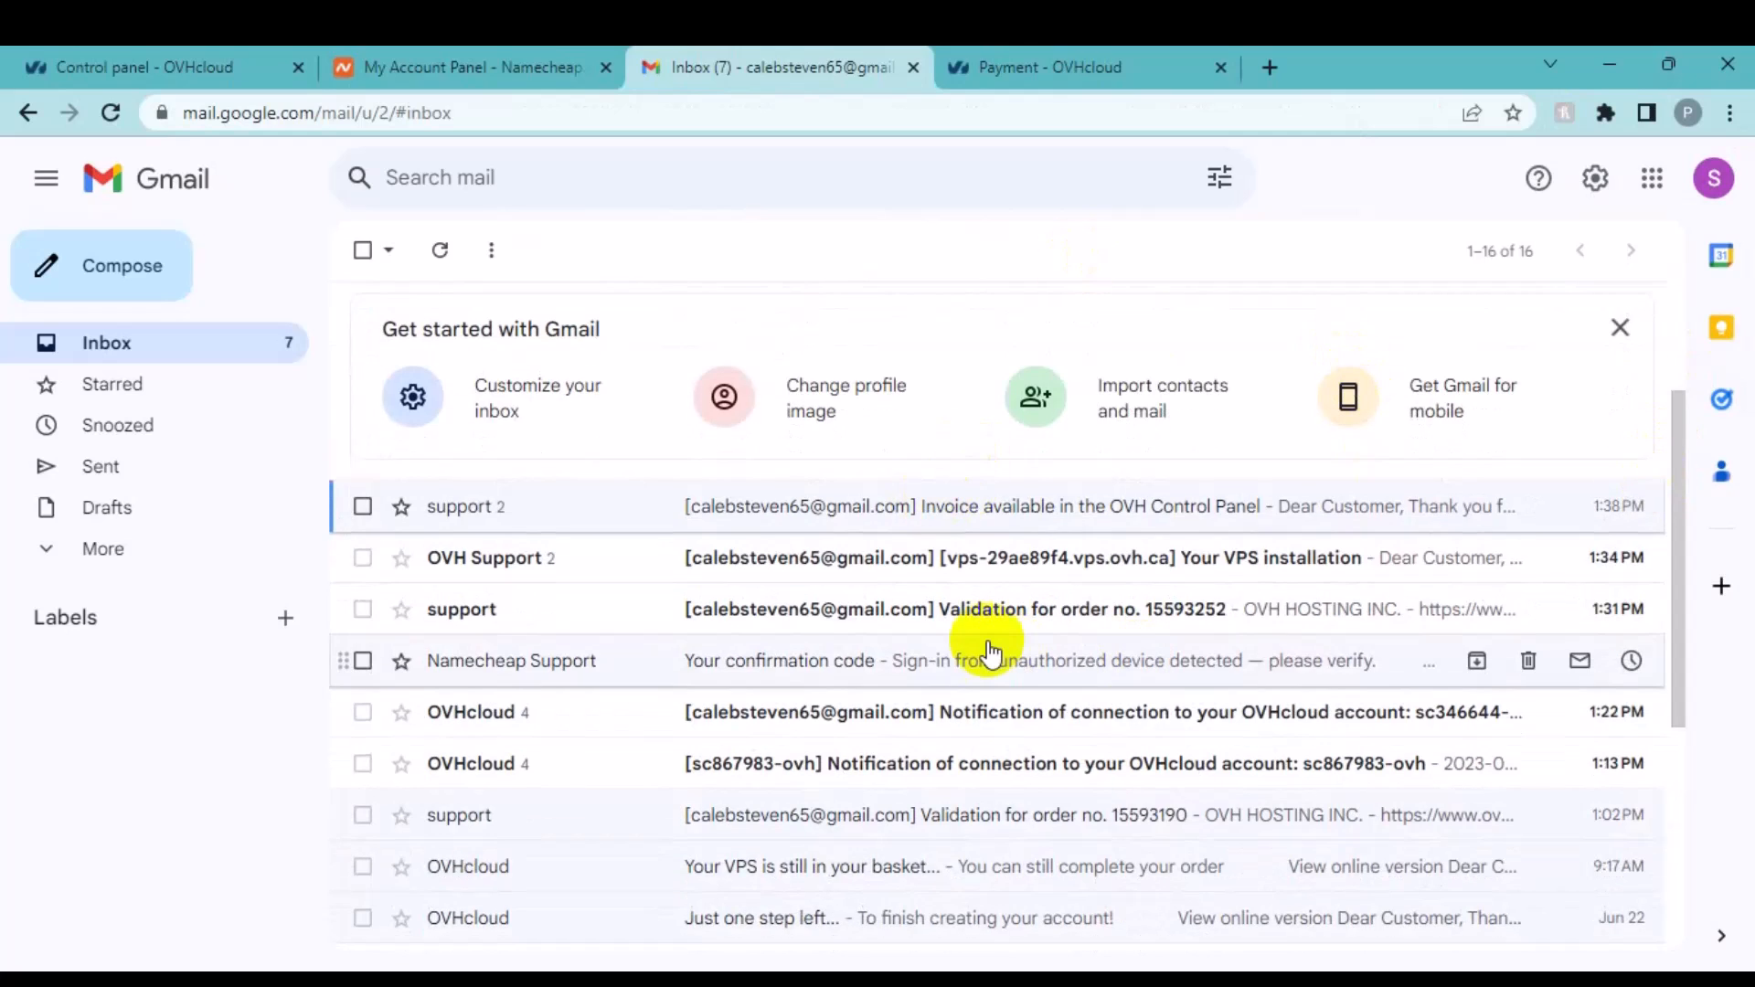
key("Down")
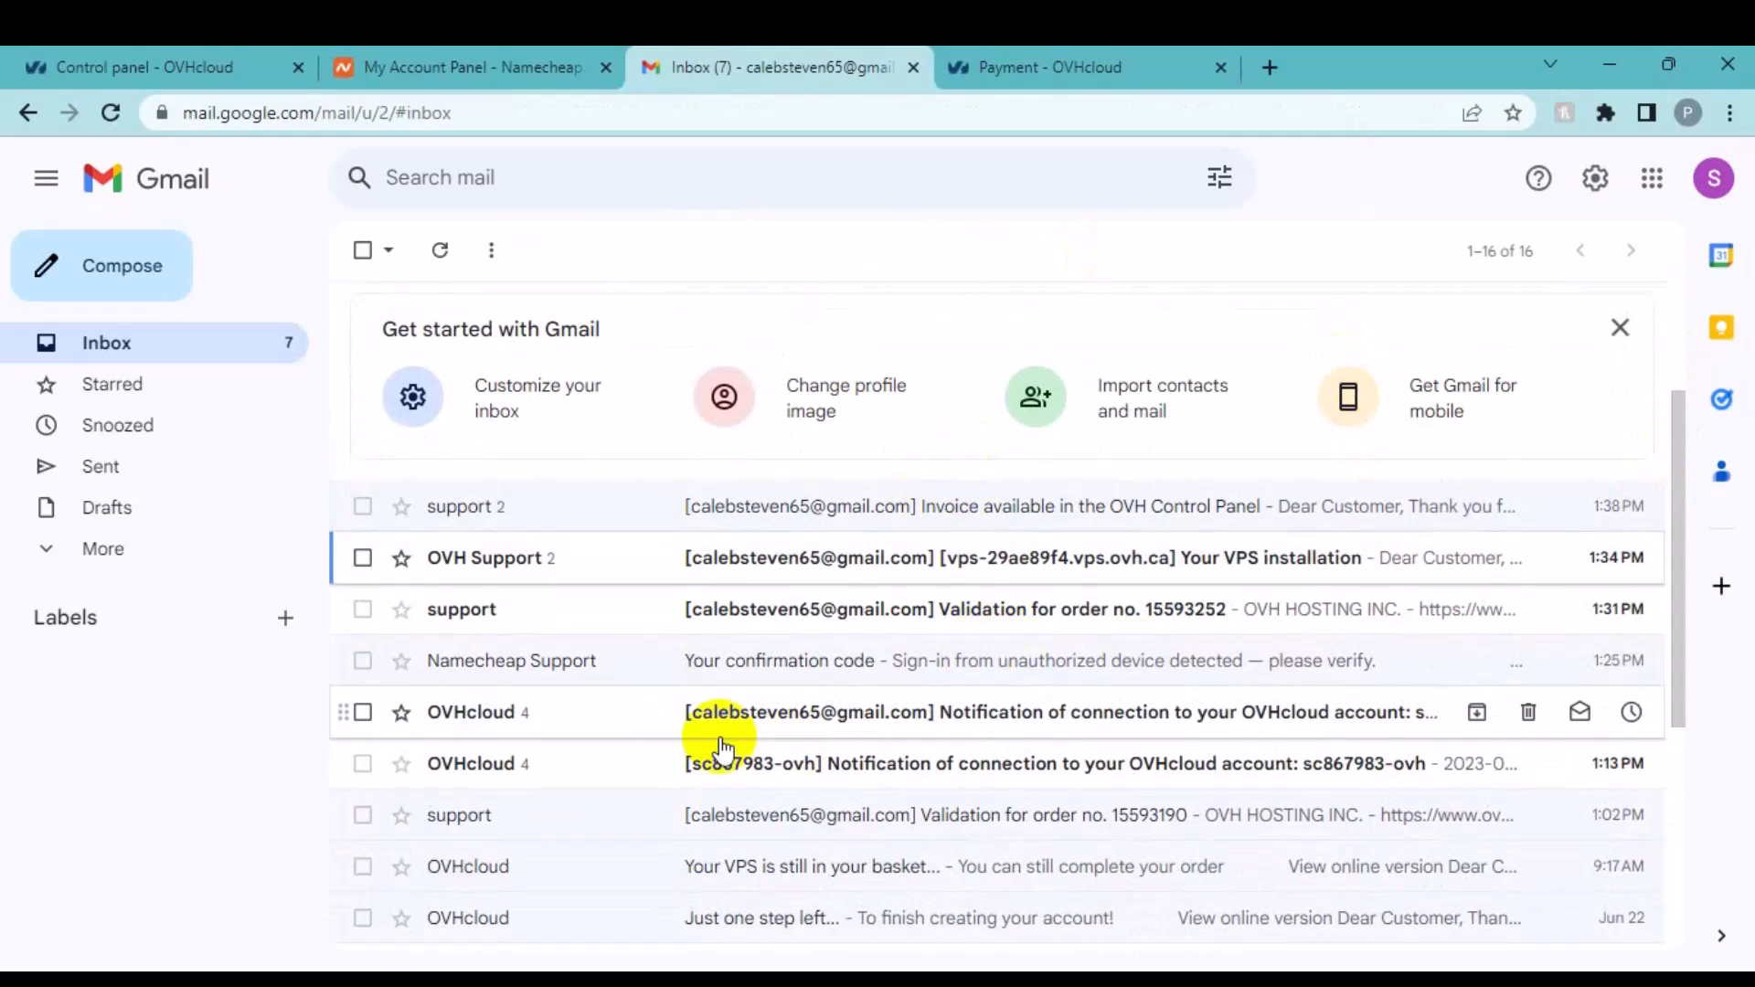
key("Down")
key("Down")
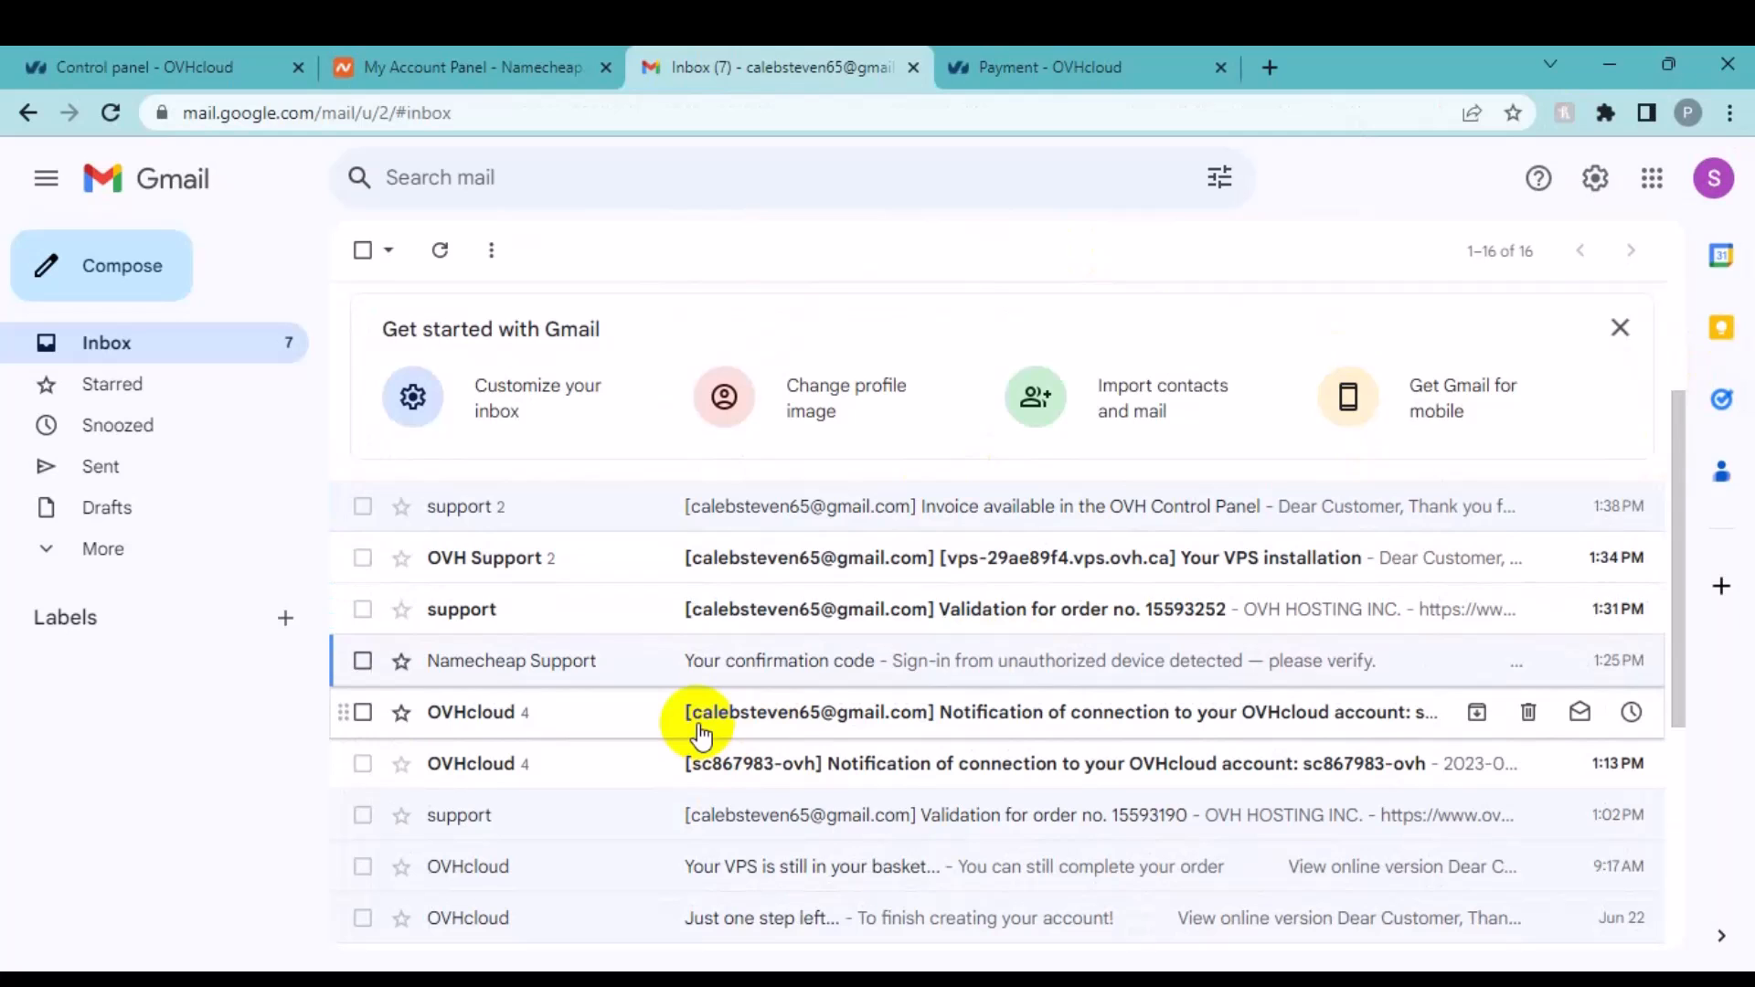
key("Down")
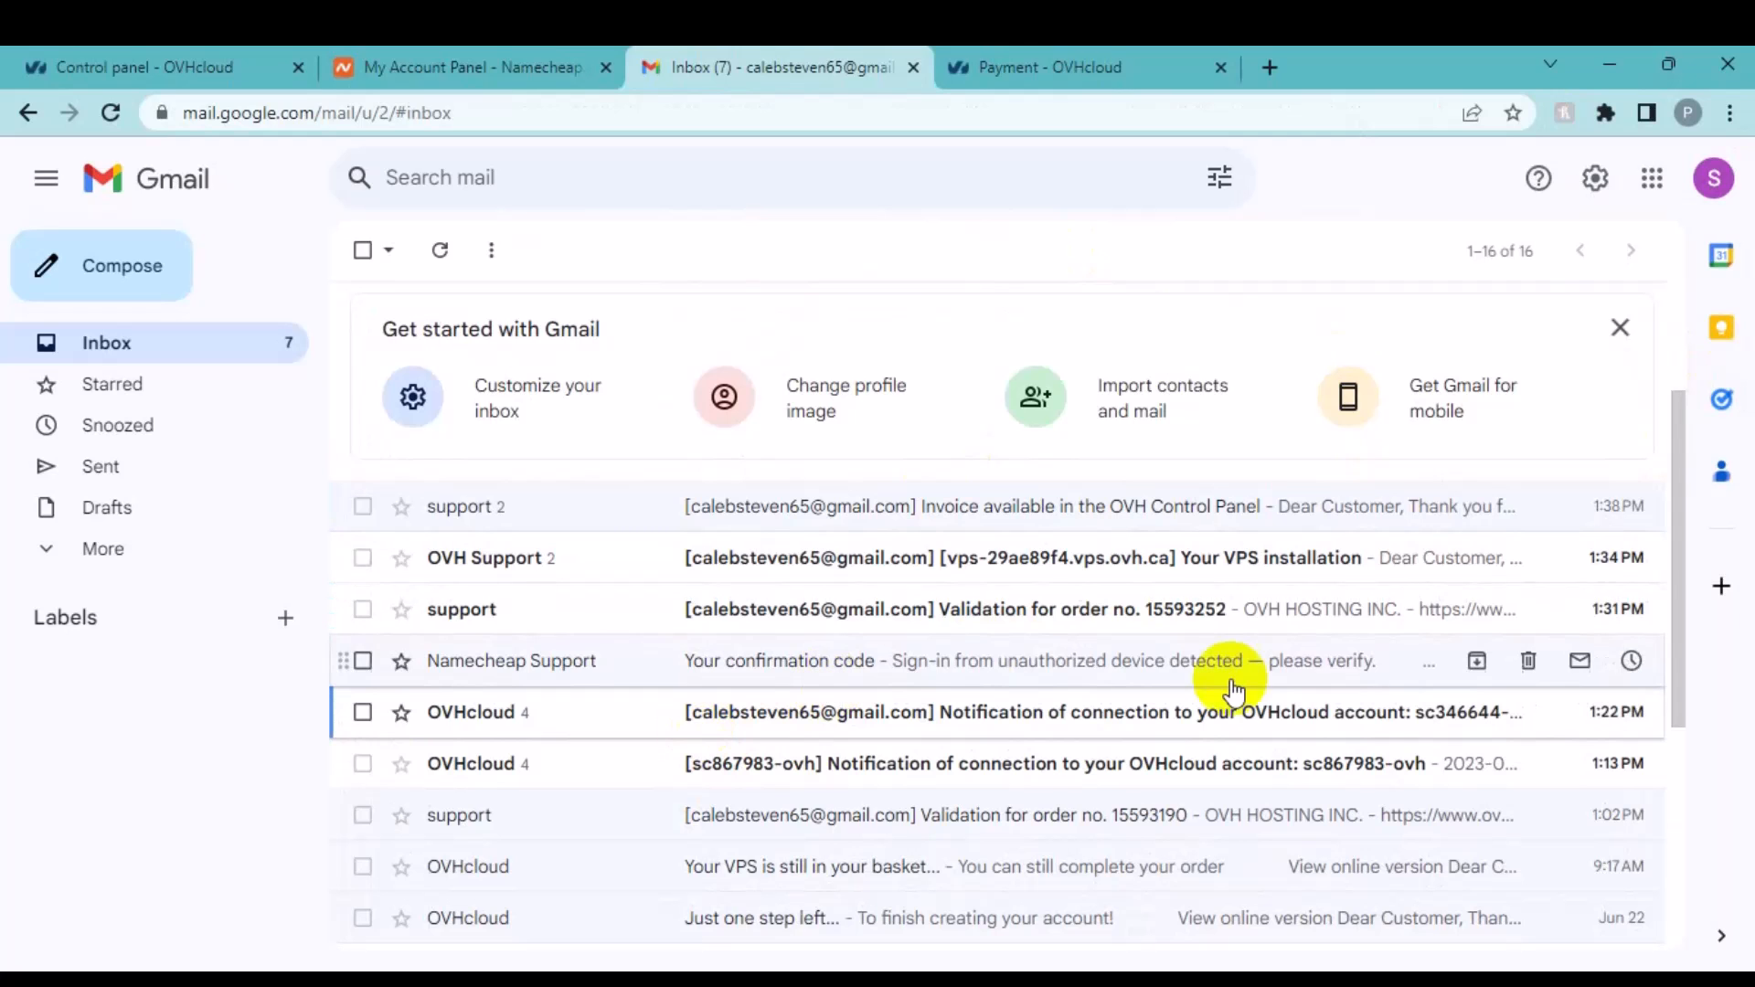
left_click_drag(1677, 549, 1676, 621)
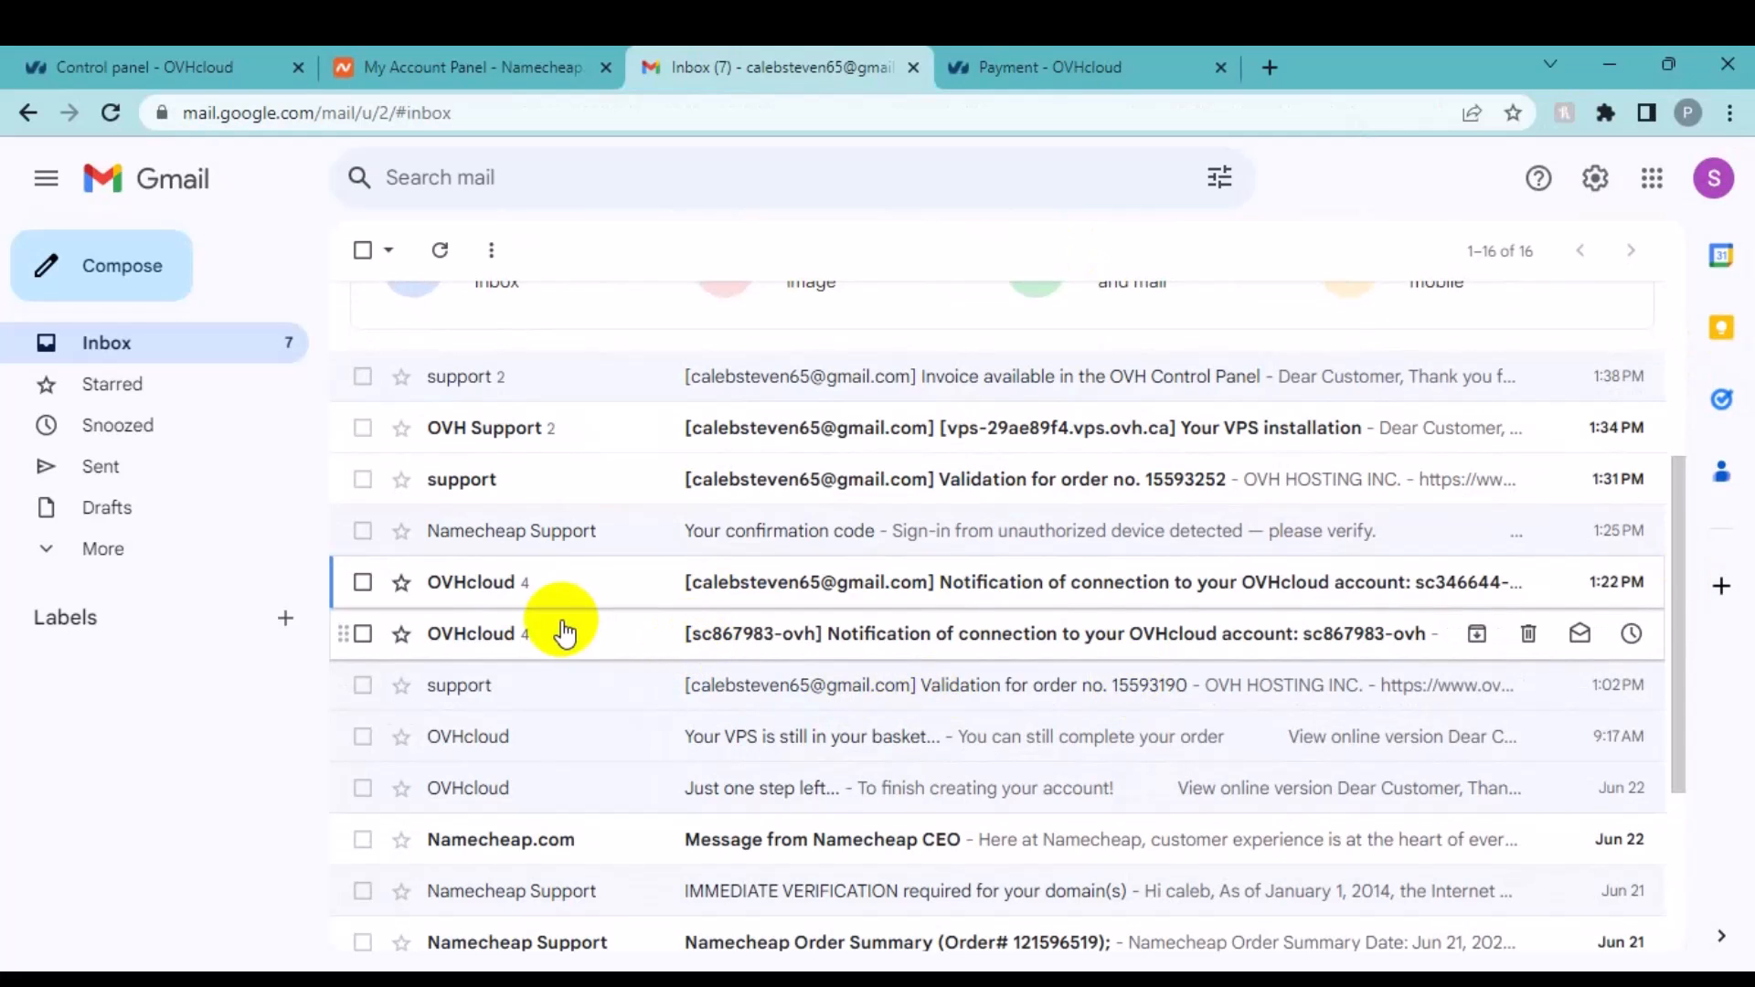
left_click(627, 537)
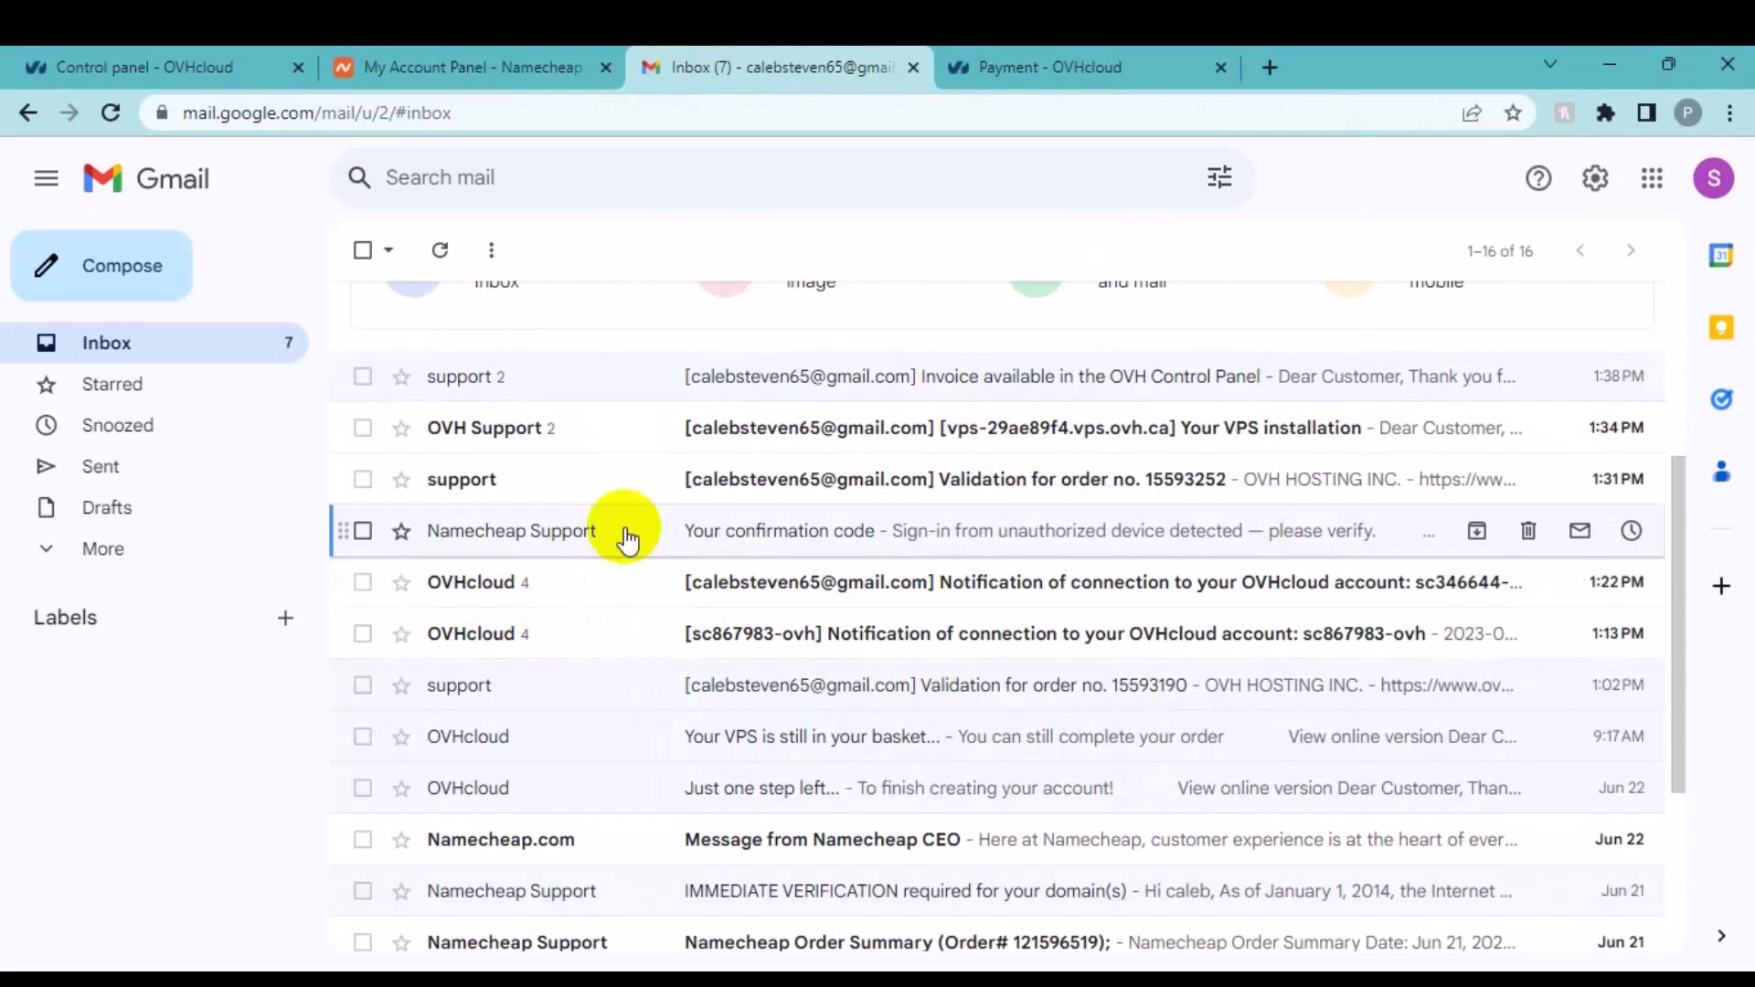
left_click_drag(1676, 537, 1672, 490)
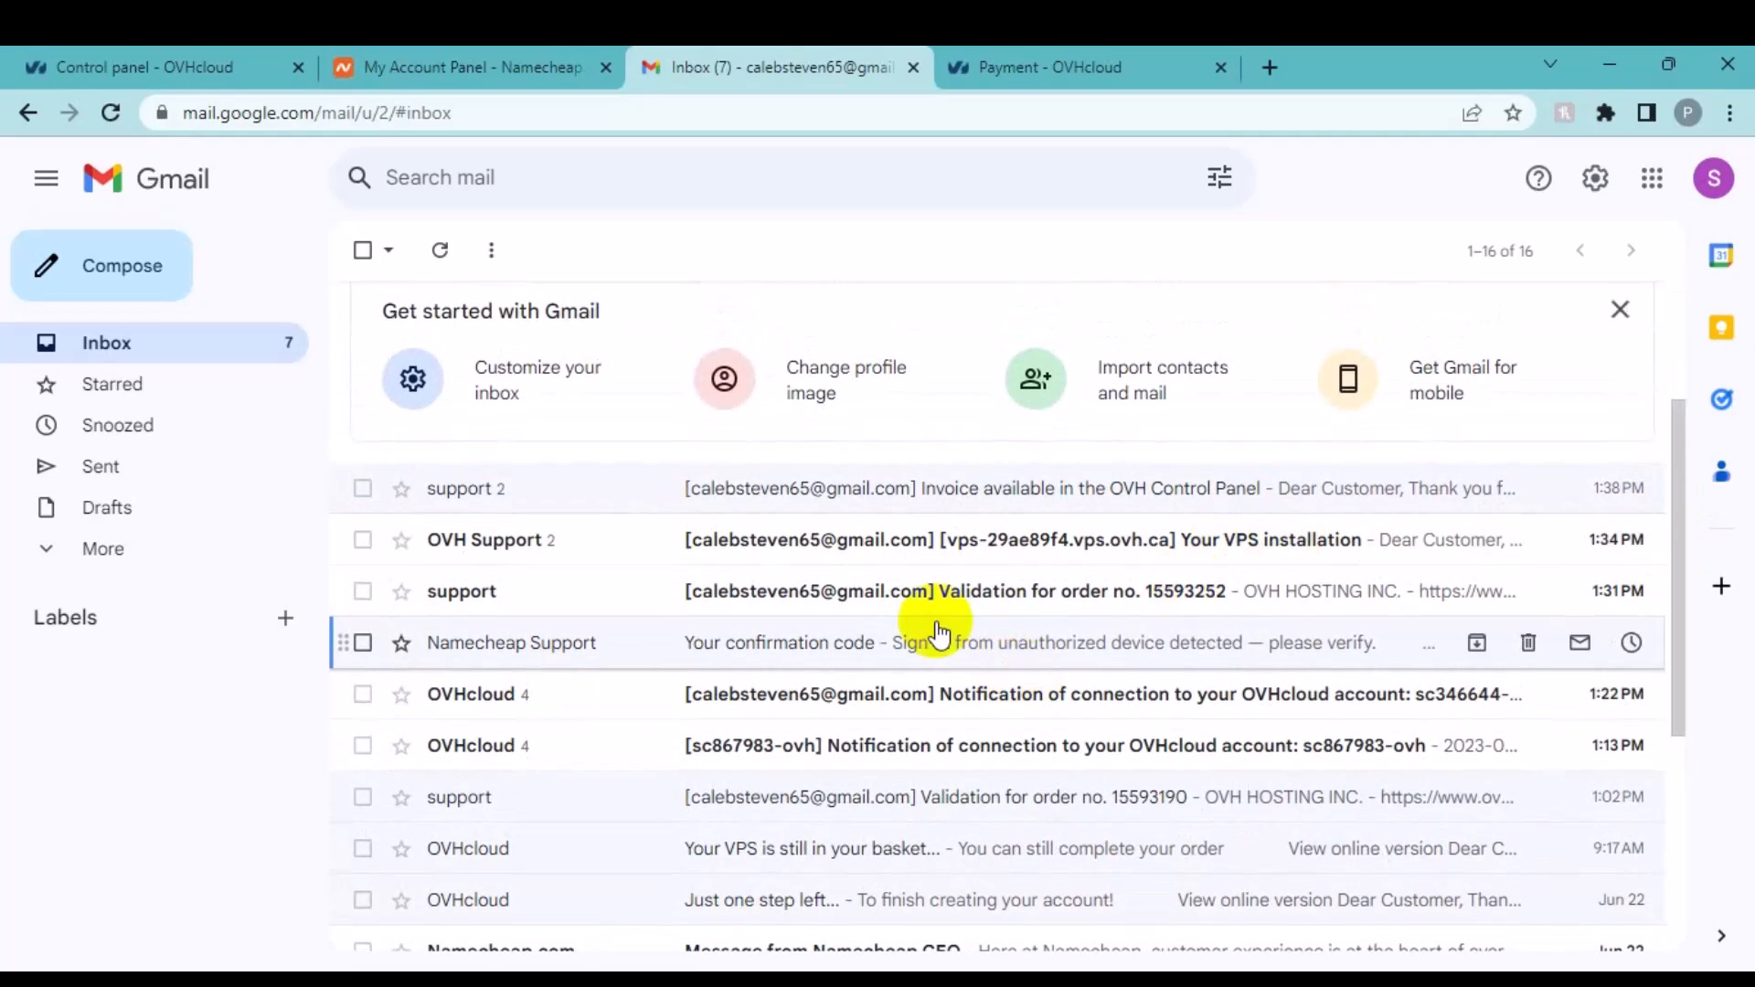
left_click(920, 557)
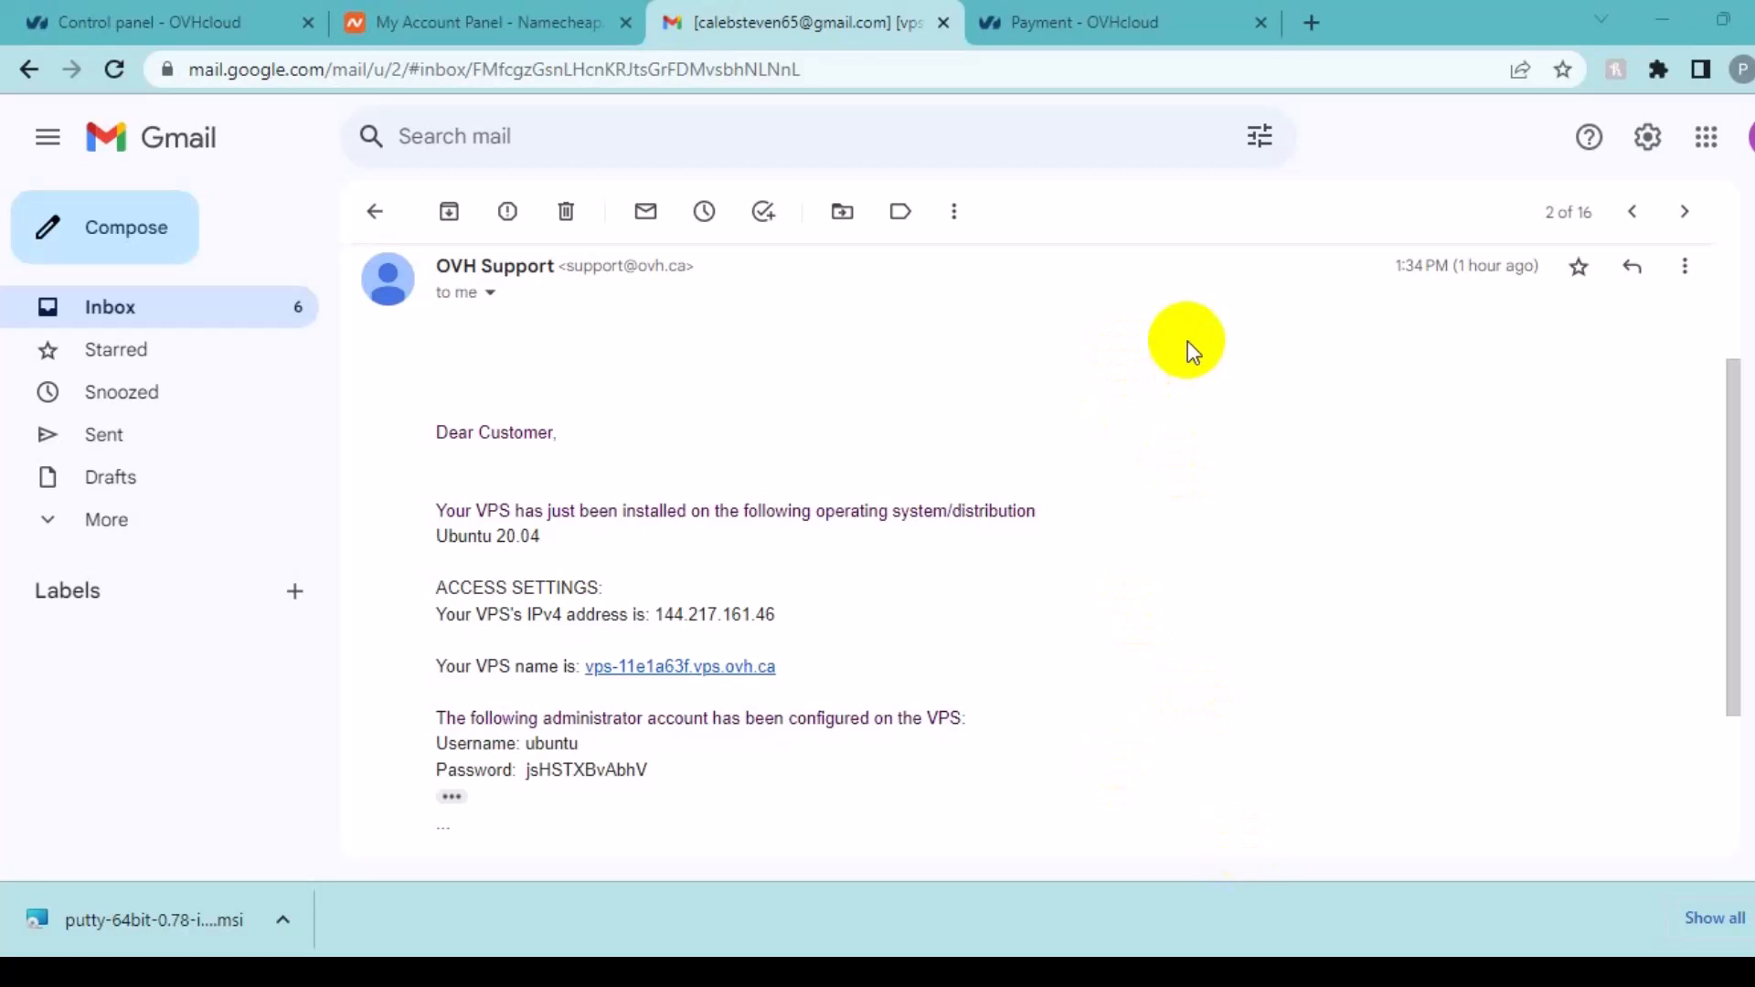
Search 'putty' and open putty.org's latest-release page with the 64-bit MSI installers
left_click(1309, 18)
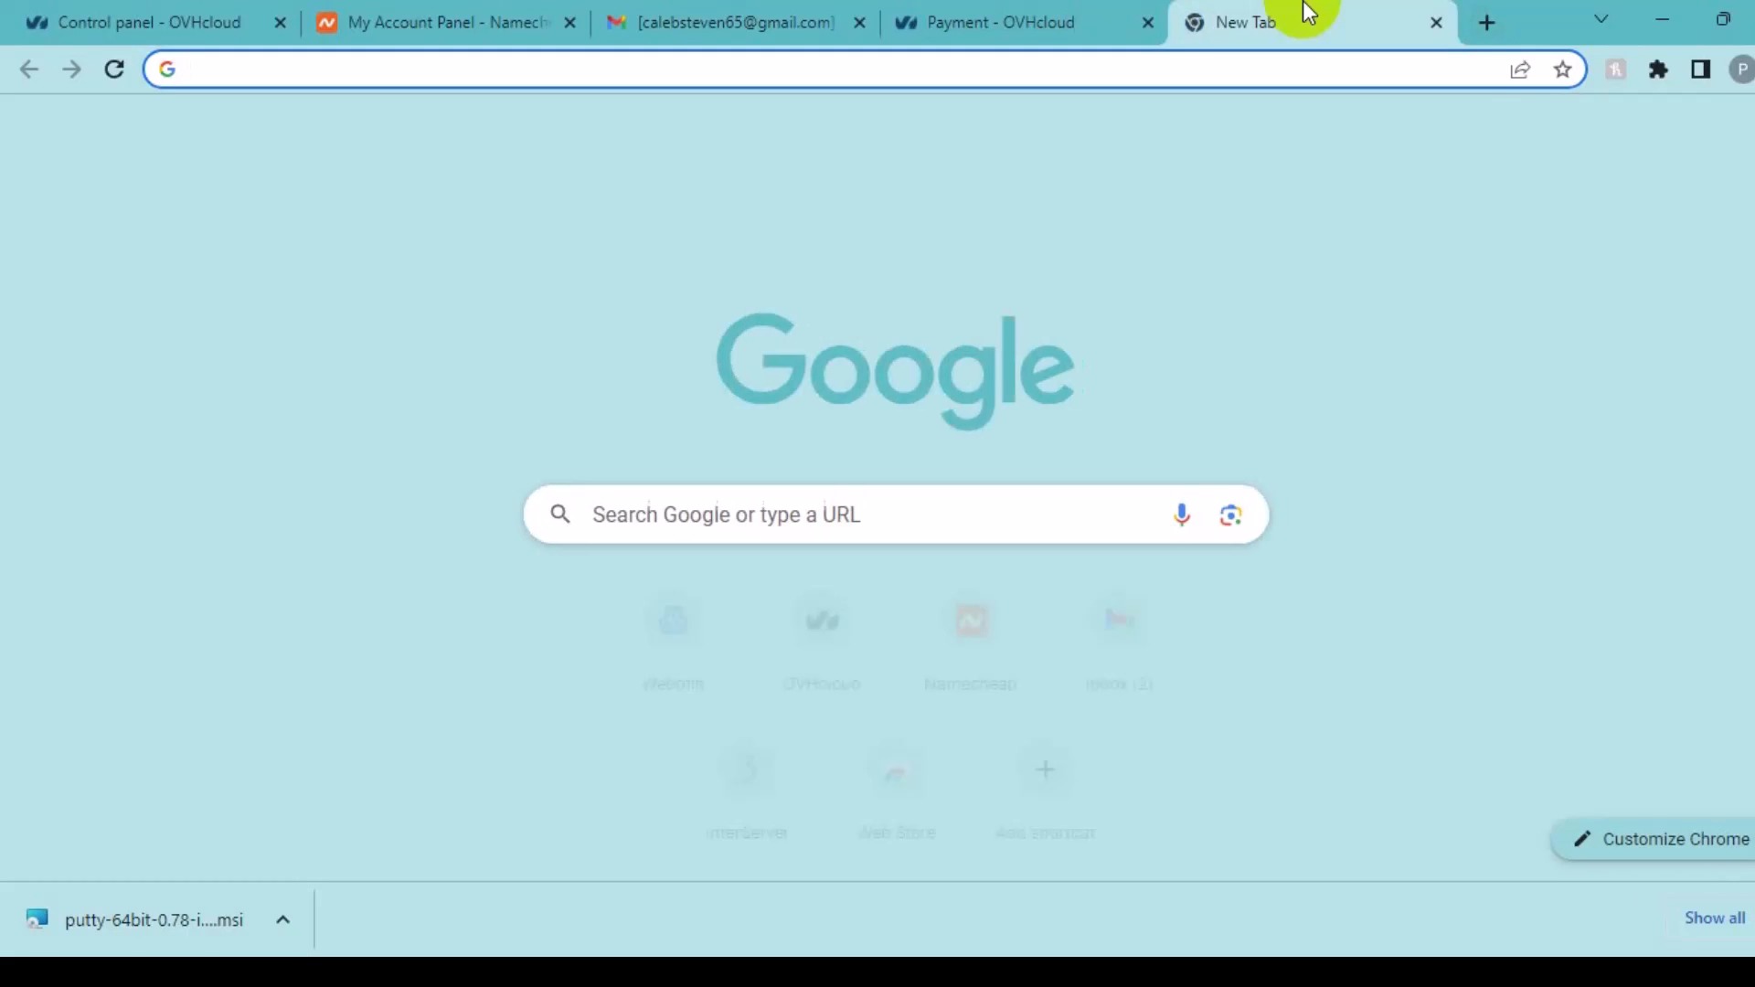
type("putty download")
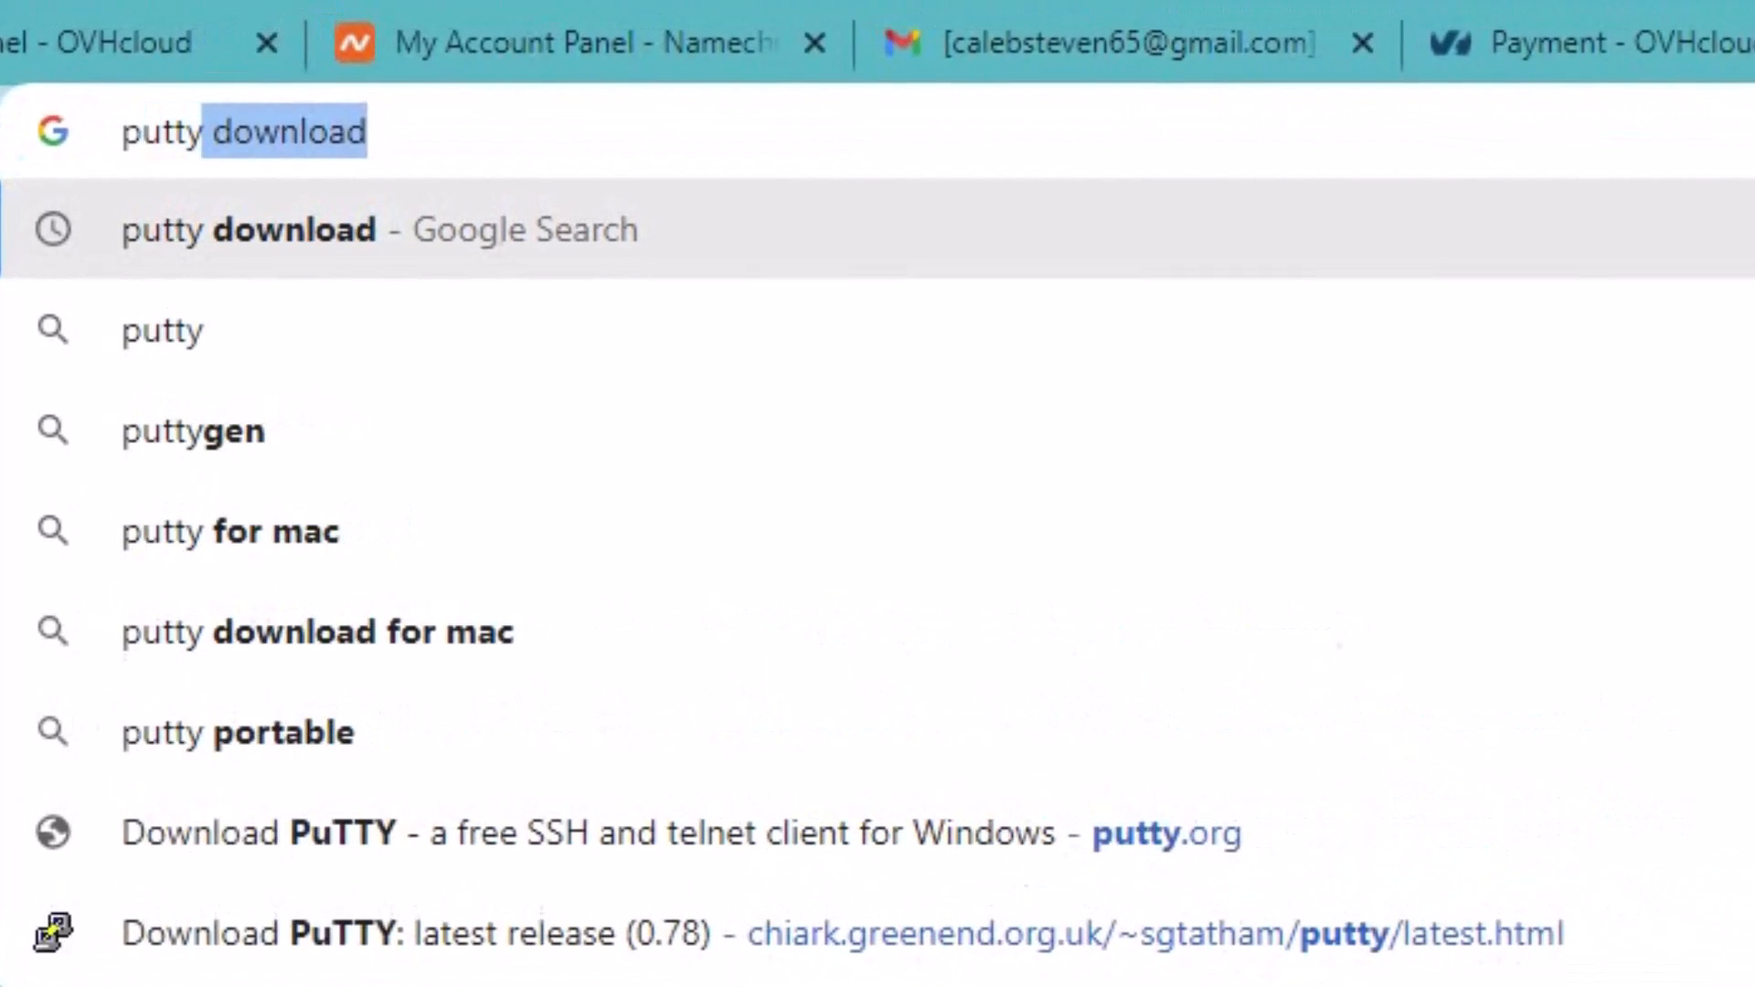
key("Return")
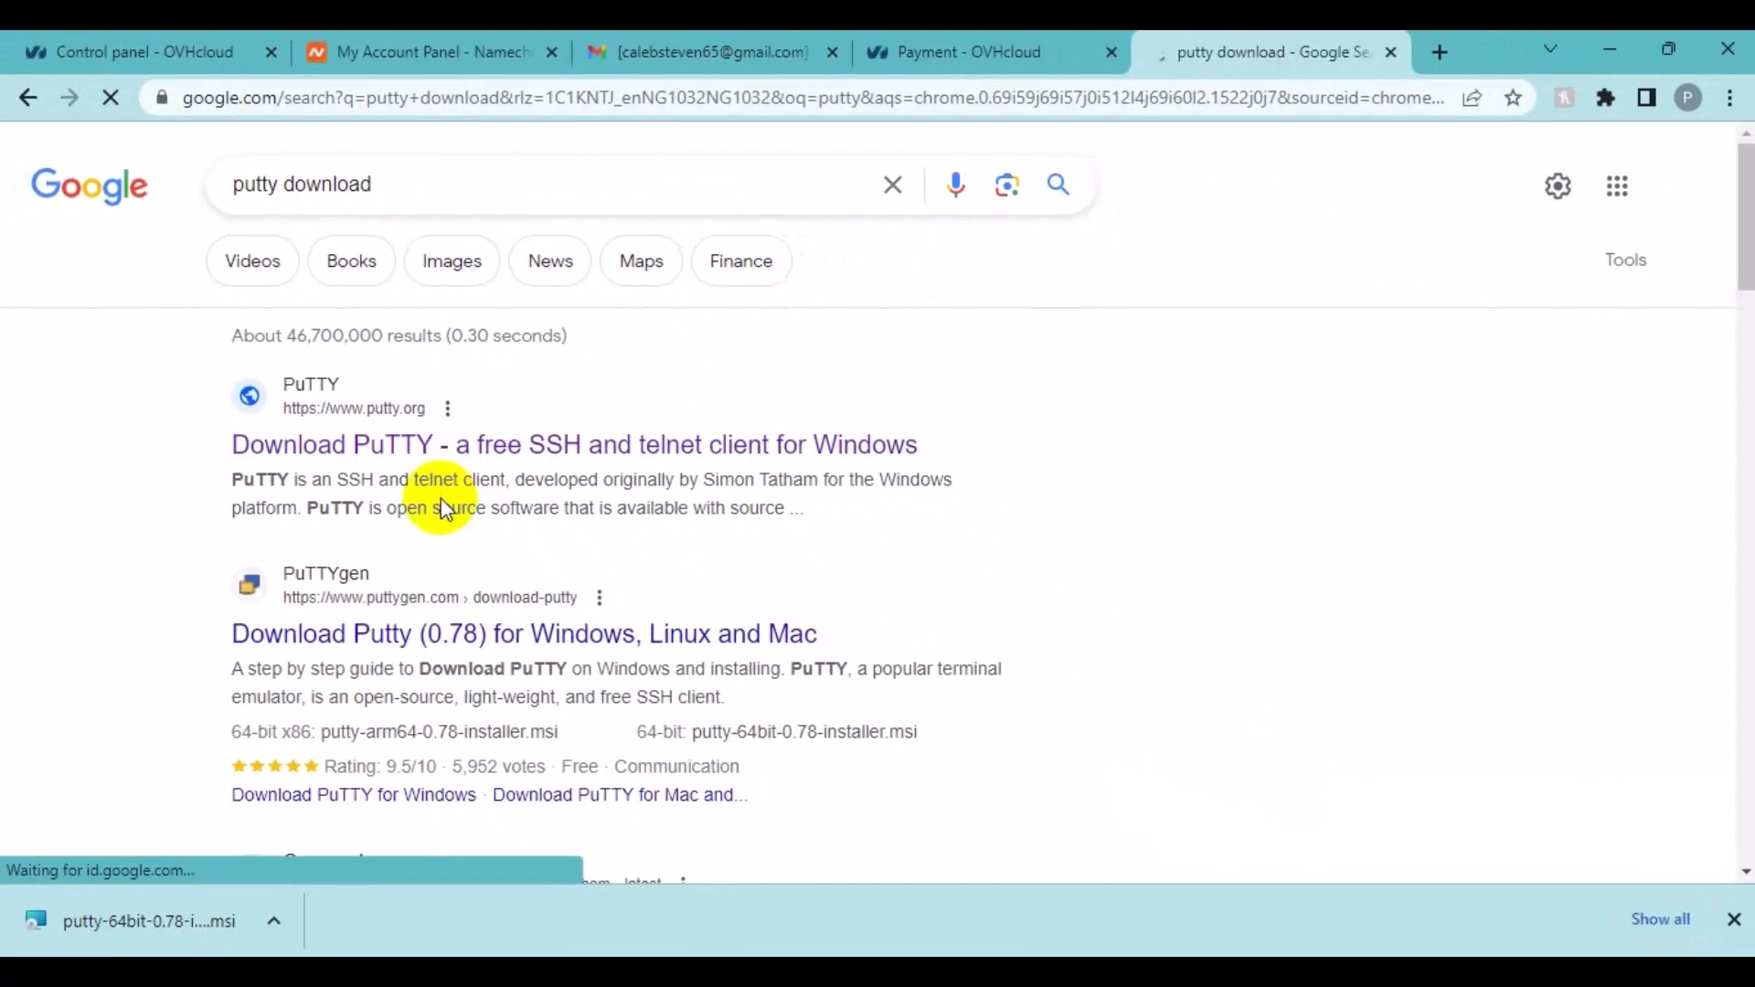
left_click(428, 444)
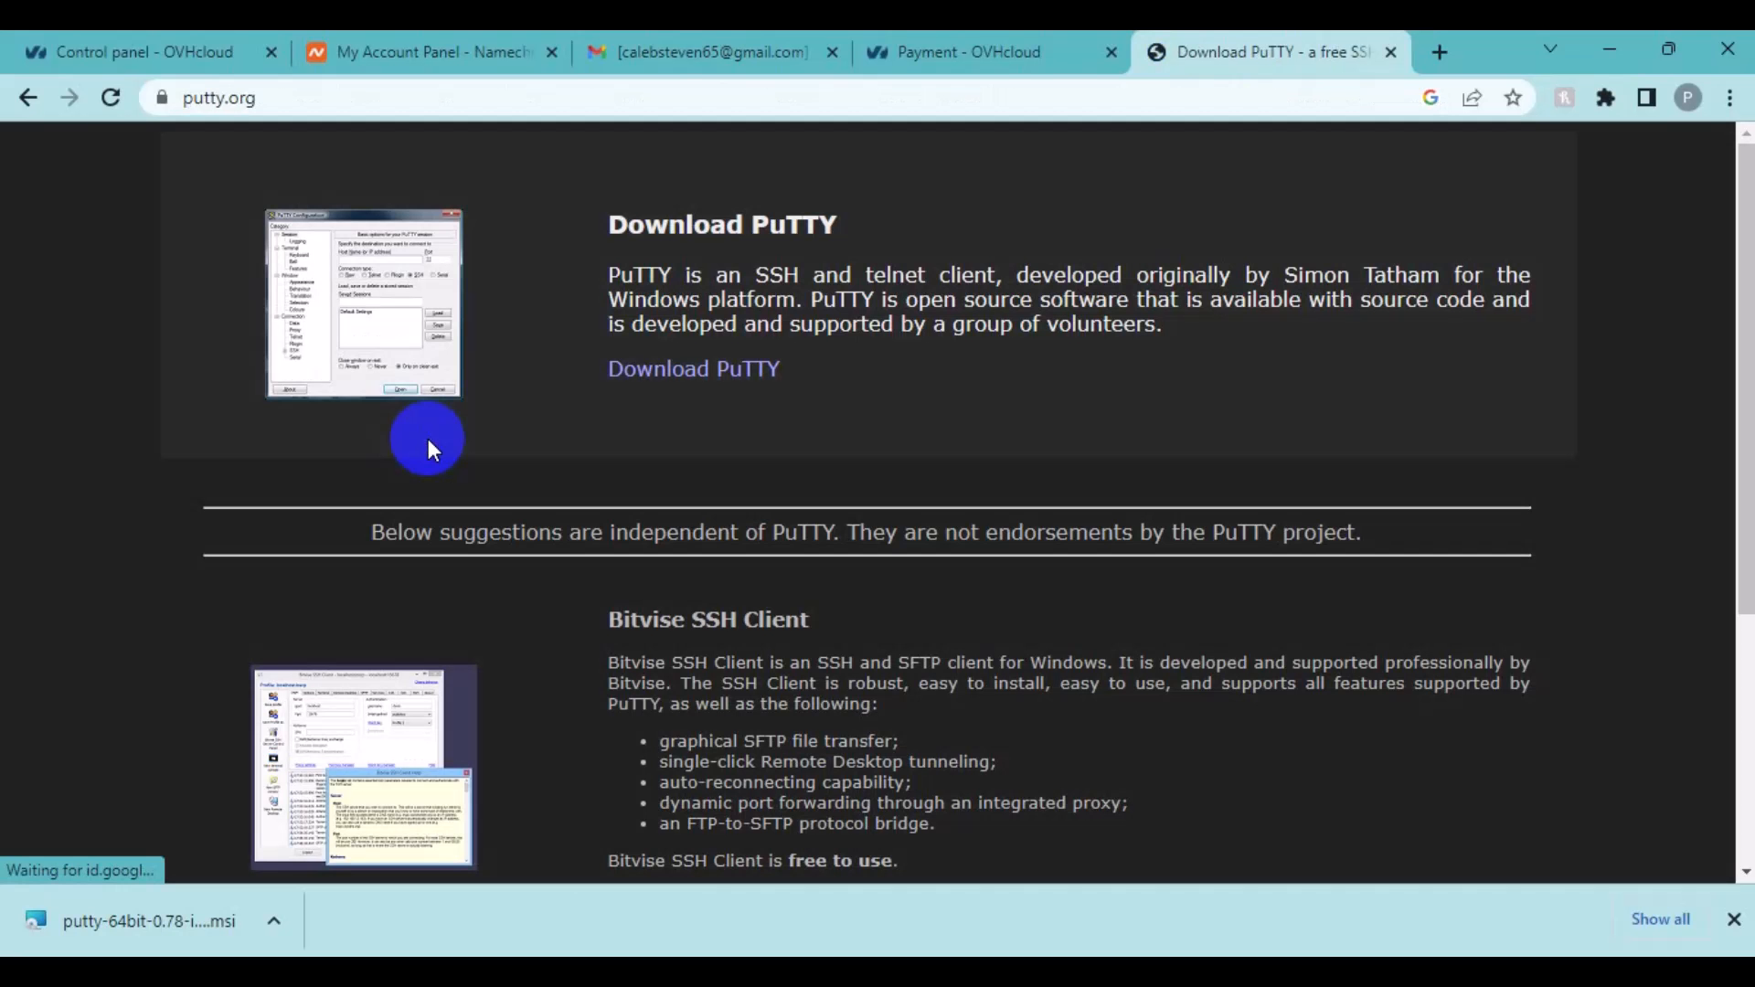
left_click(663, 367)
scroll(366, 555, "down", 1)
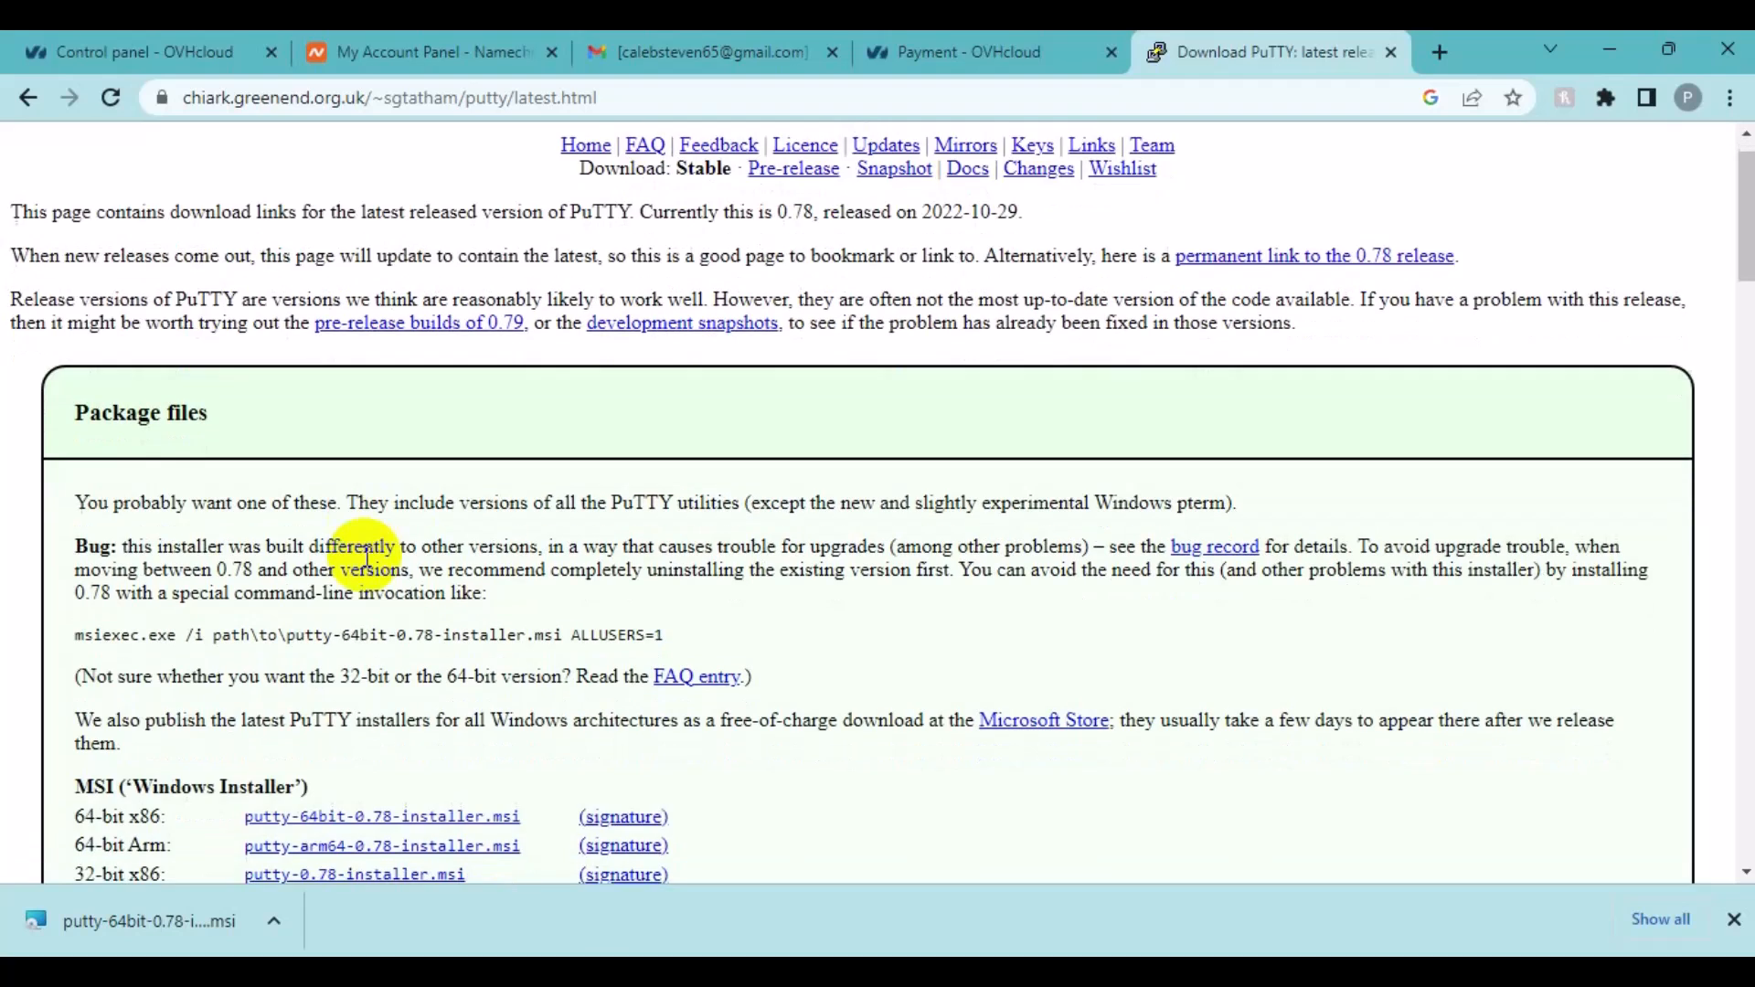
scroll(367, 555, "down", 3)
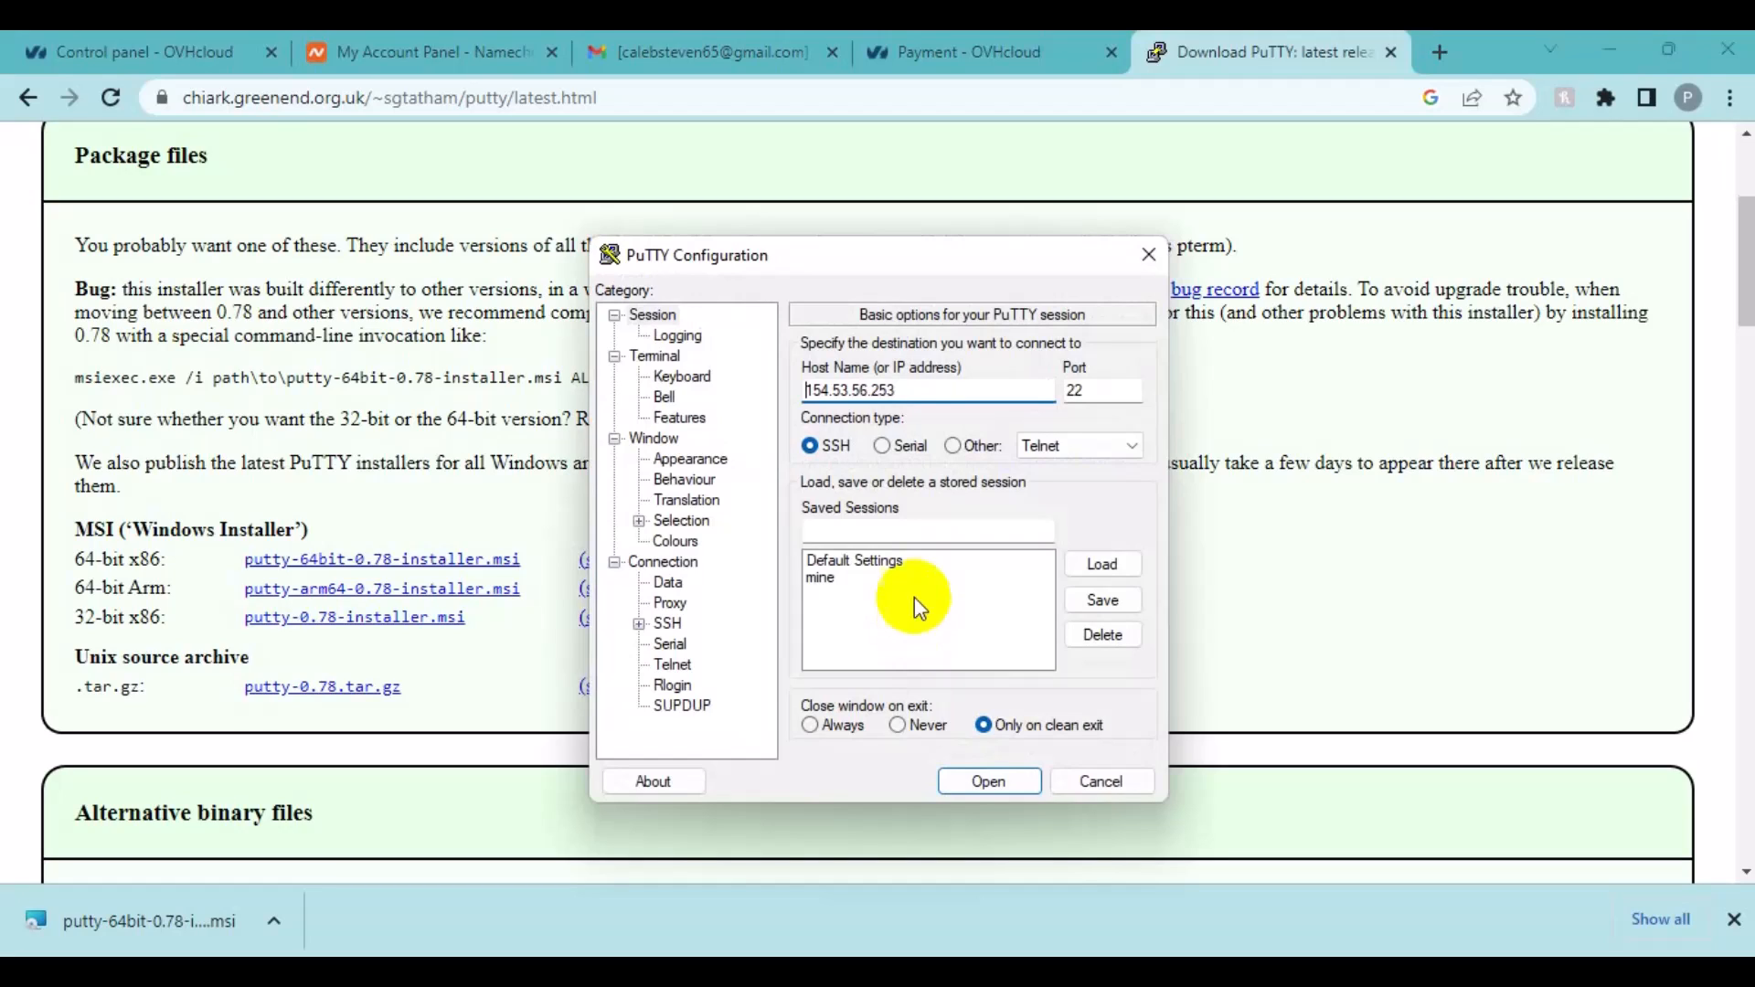
Connect PuTTY to 144.217.161.46 copied from the email and accept the host key
left_click(760, 43)
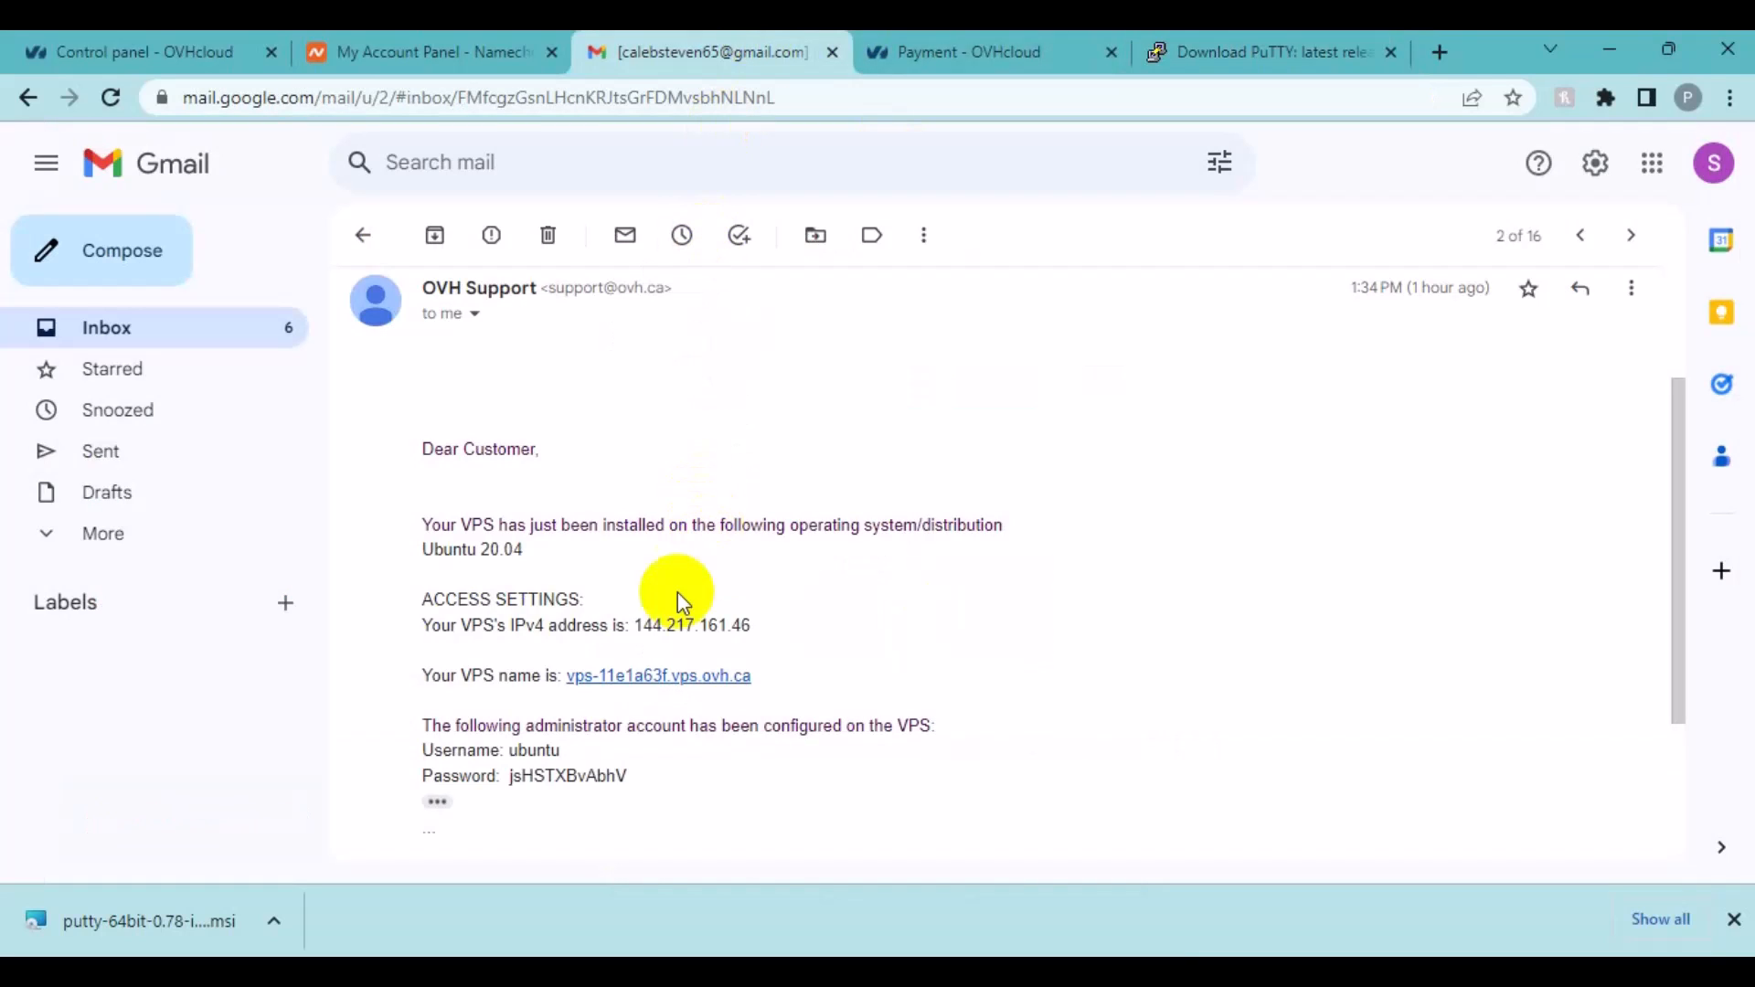
left_click_drag(634, 621, 757, 625)
key("ctrl+c")
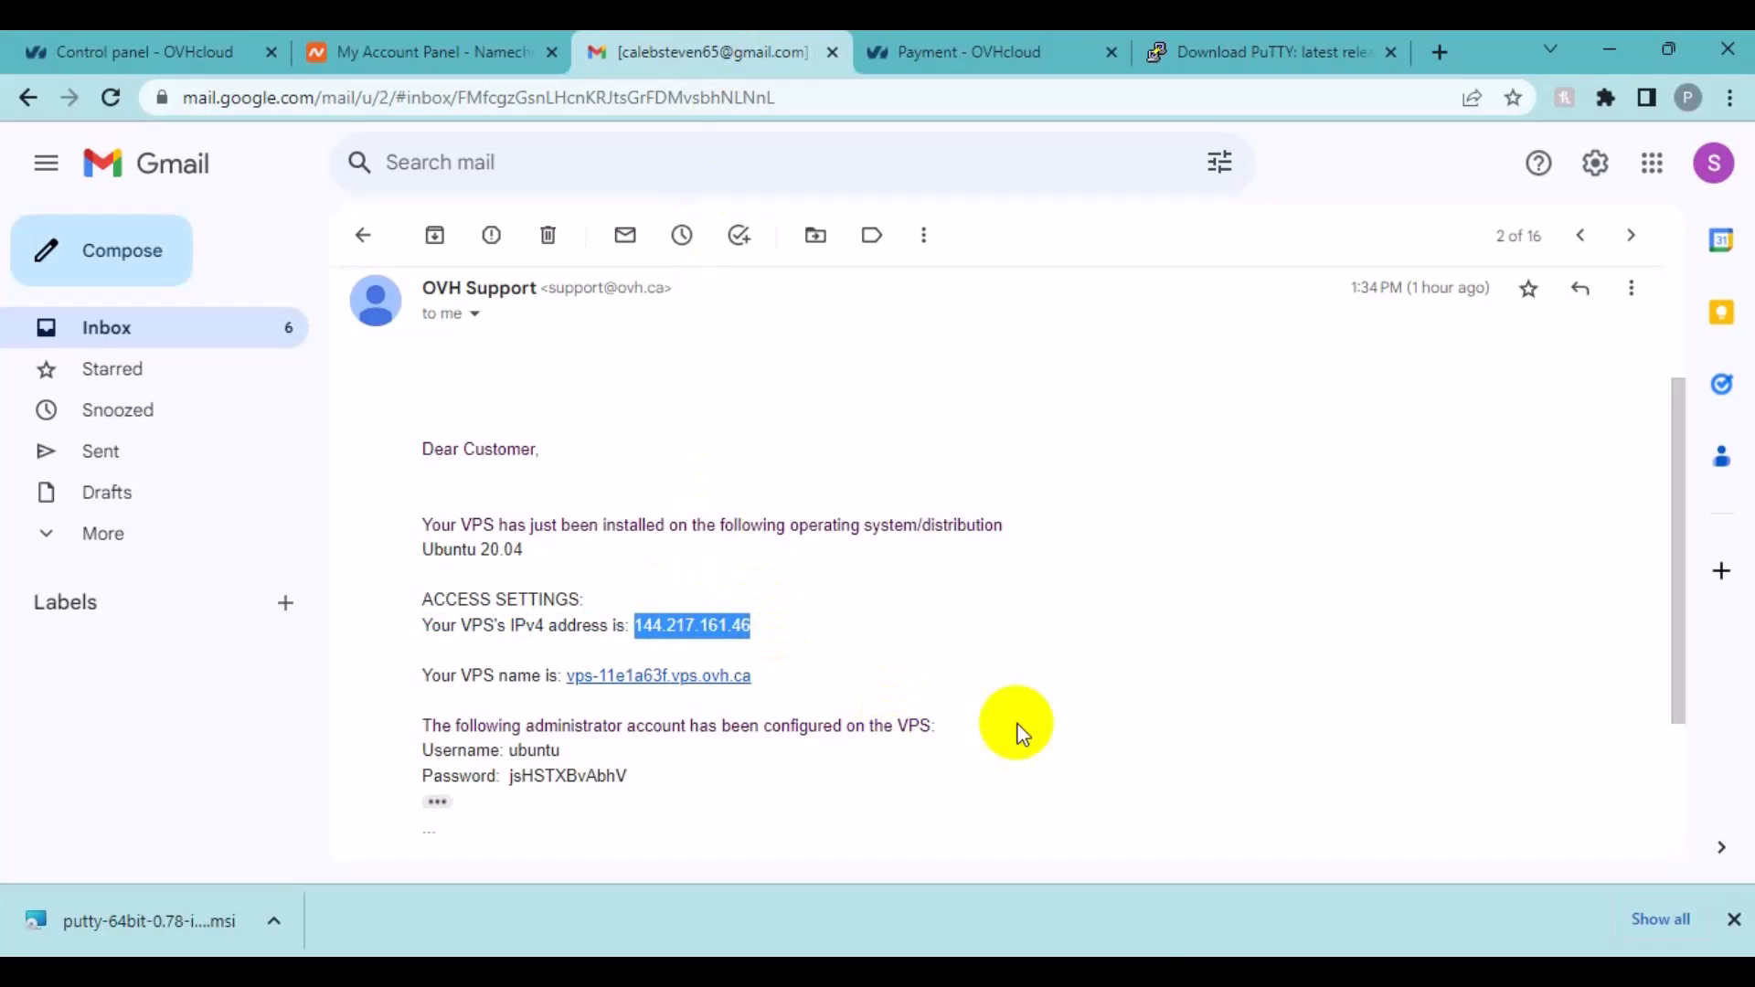
left_click(1161, 968)
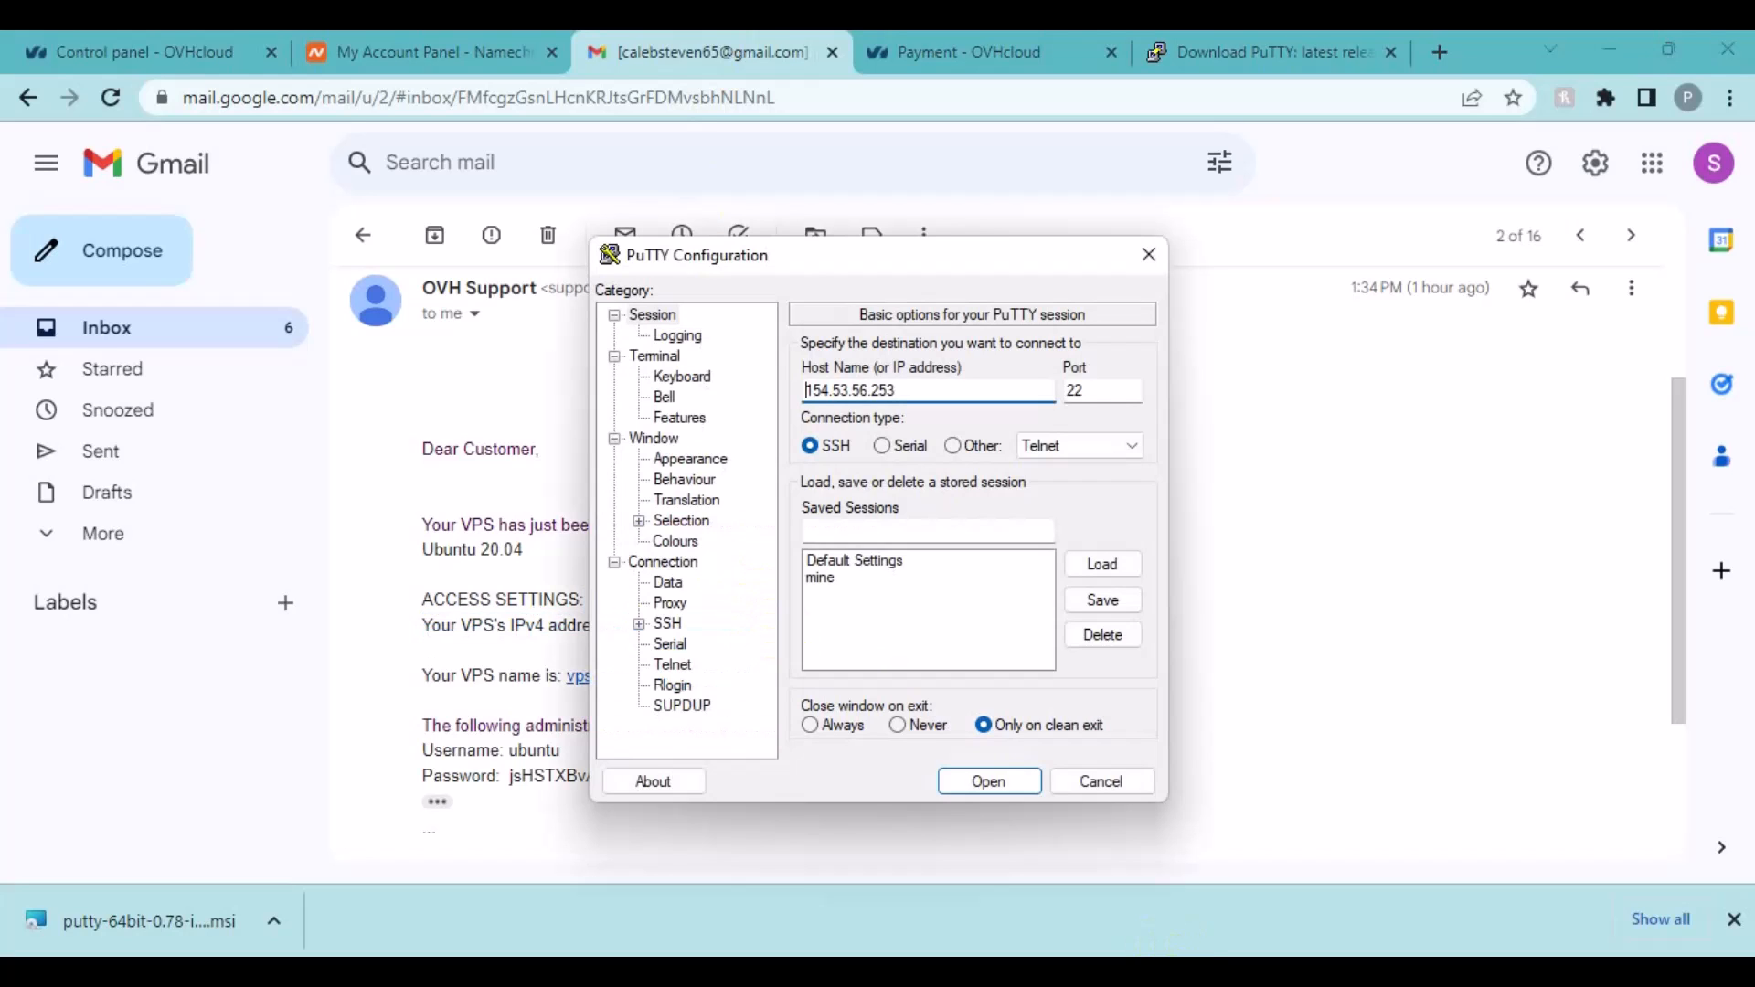
key("ctrl+a")
key("ctrl+v")
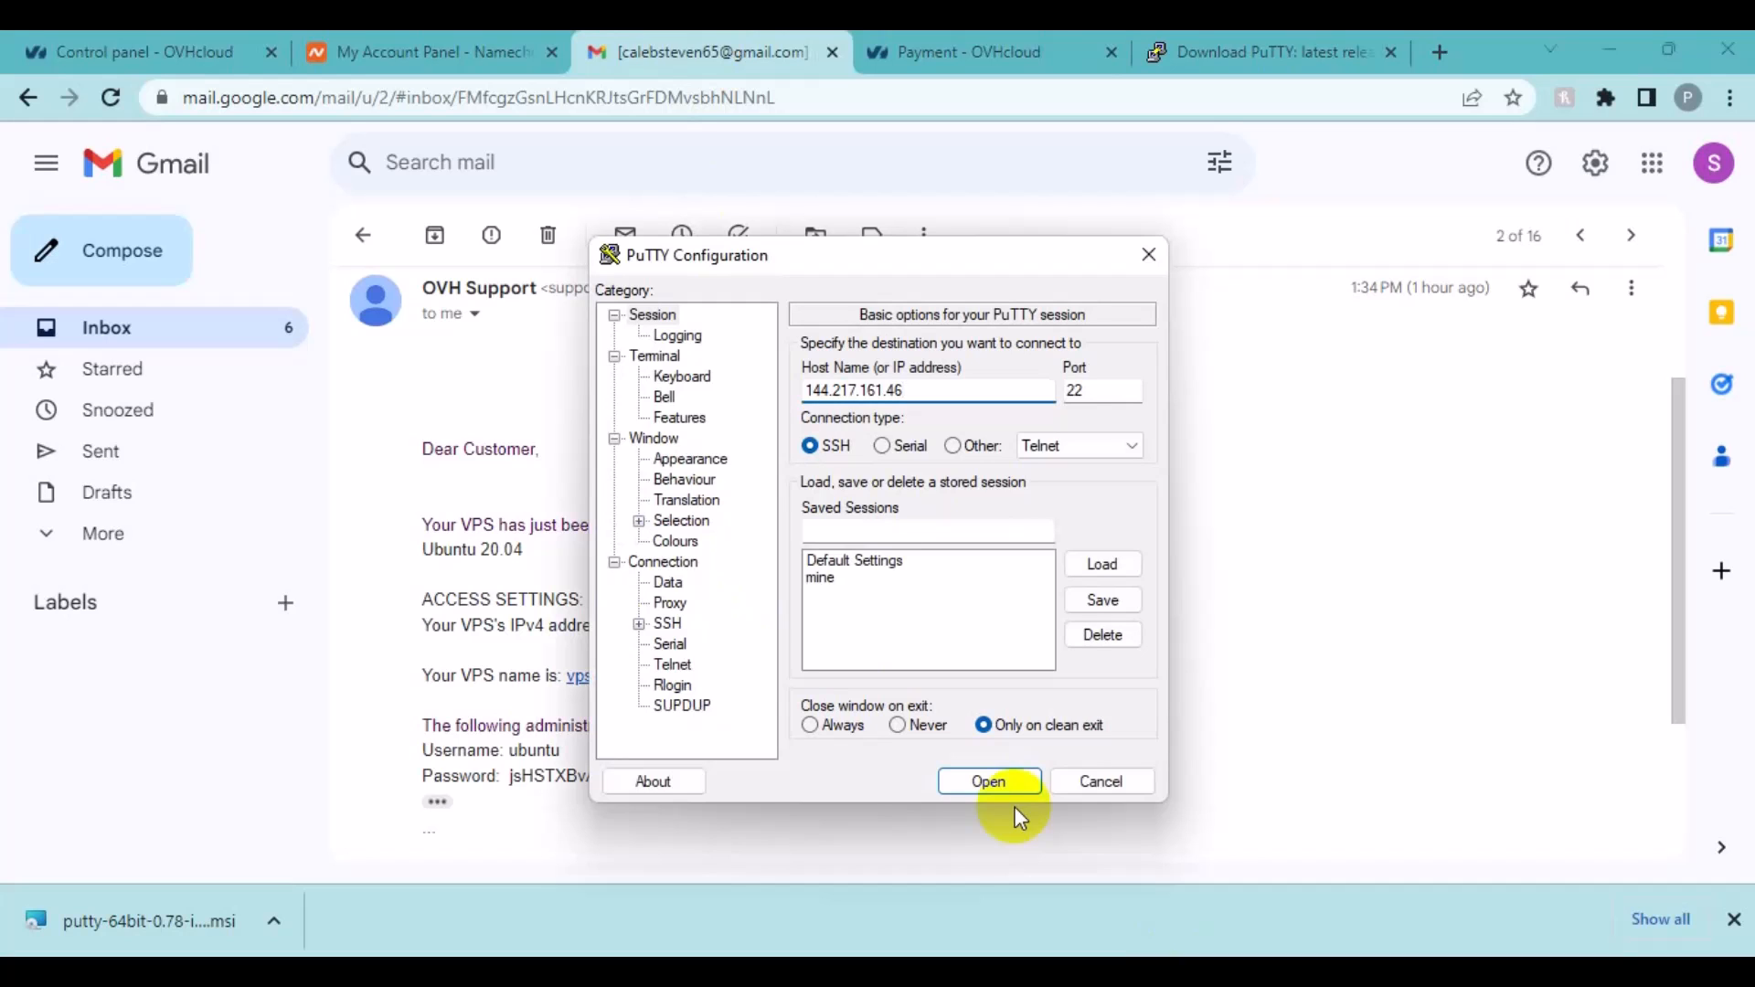
left_click(984, 784)
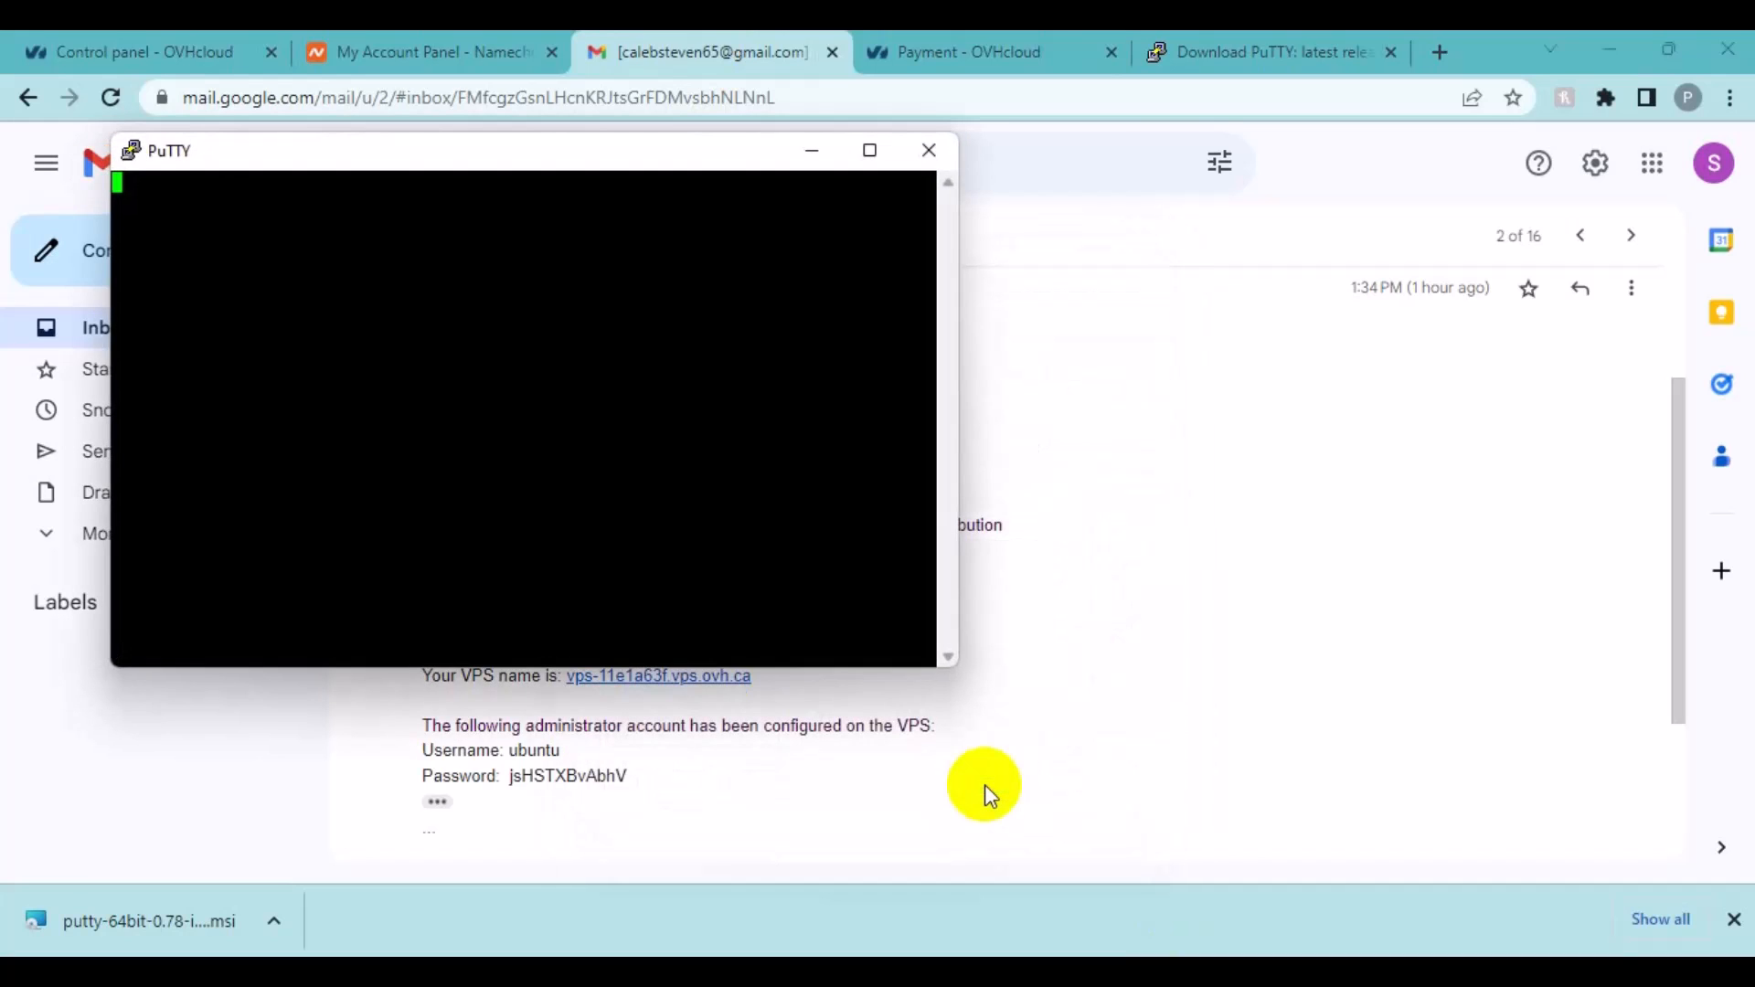
left_click(582, 698)
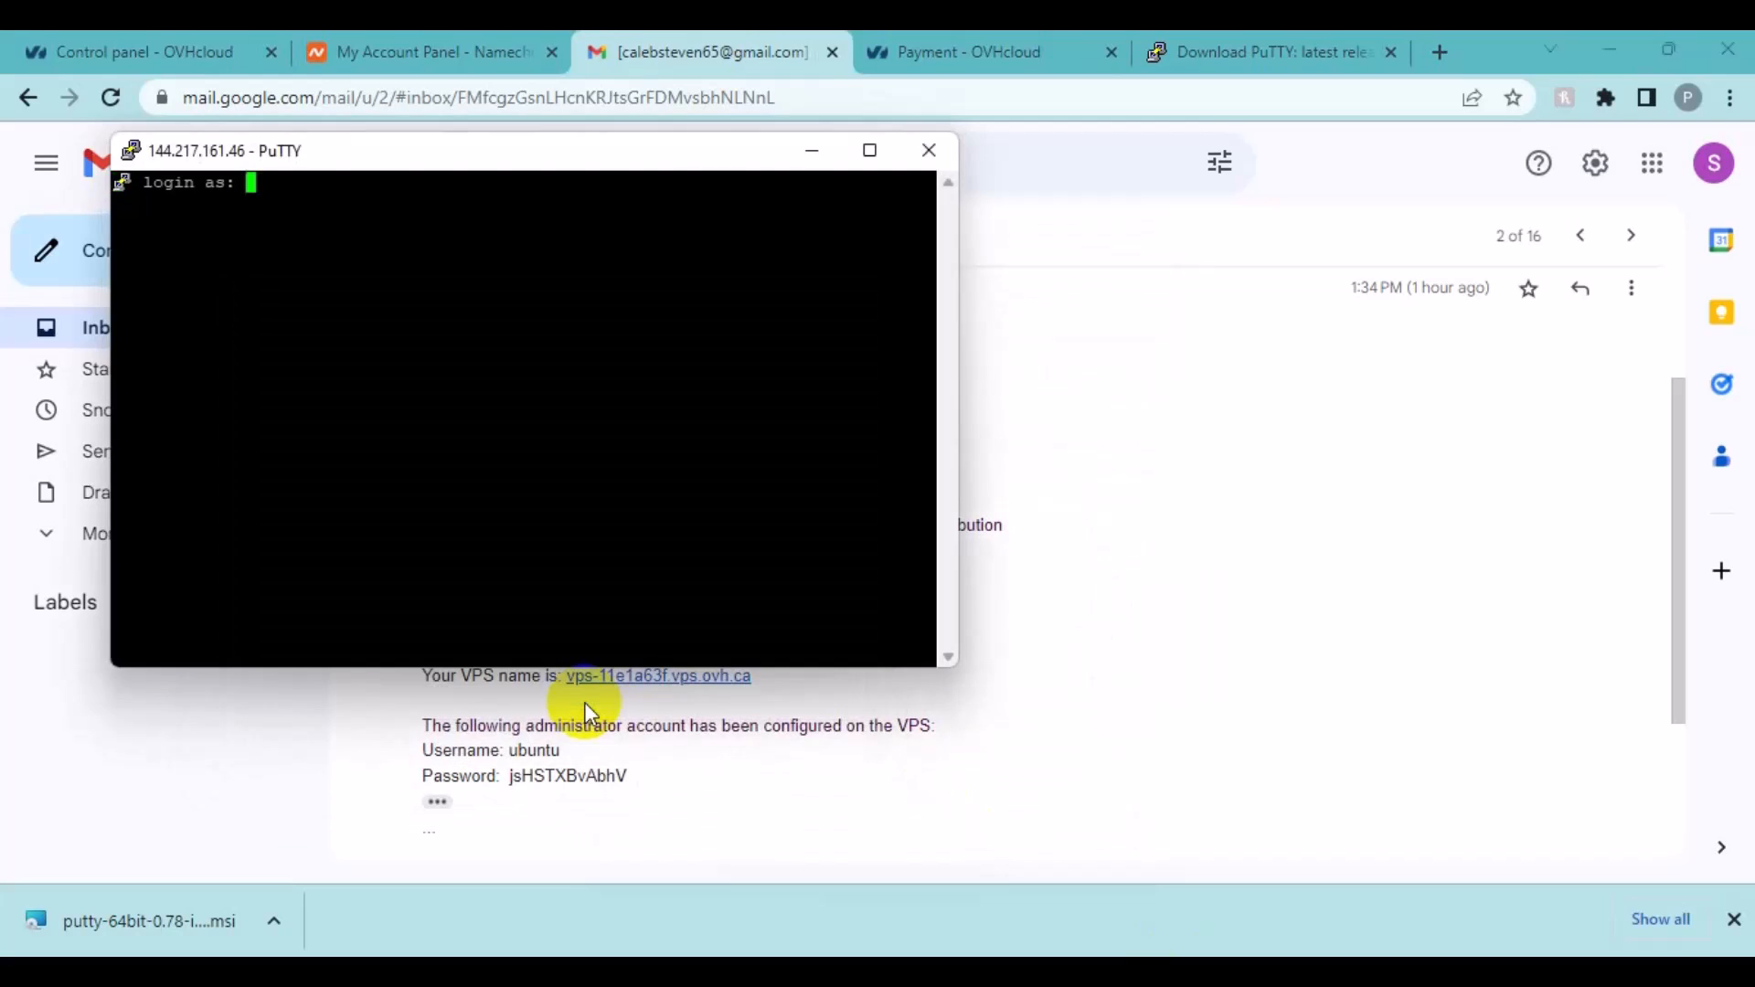
Copy the administrator username from the OVH email and enter it at the login prompt
left_click(881, 716)
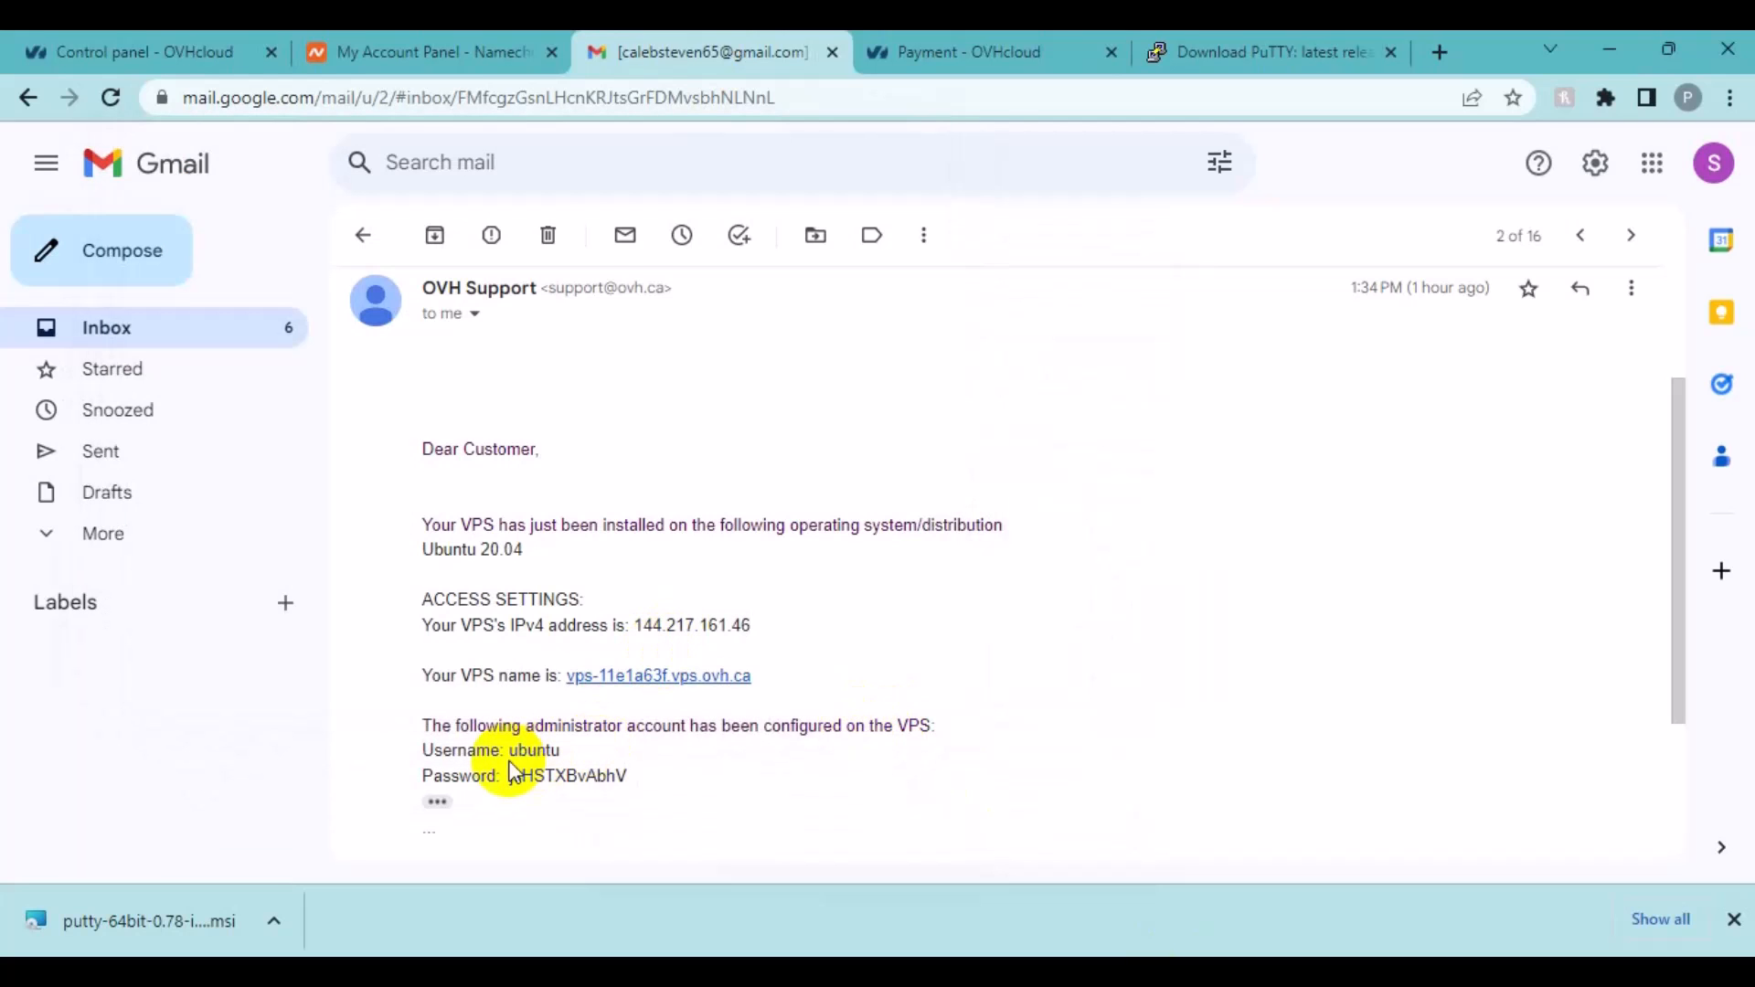
left_click_drag(508, 749, 561, 753)
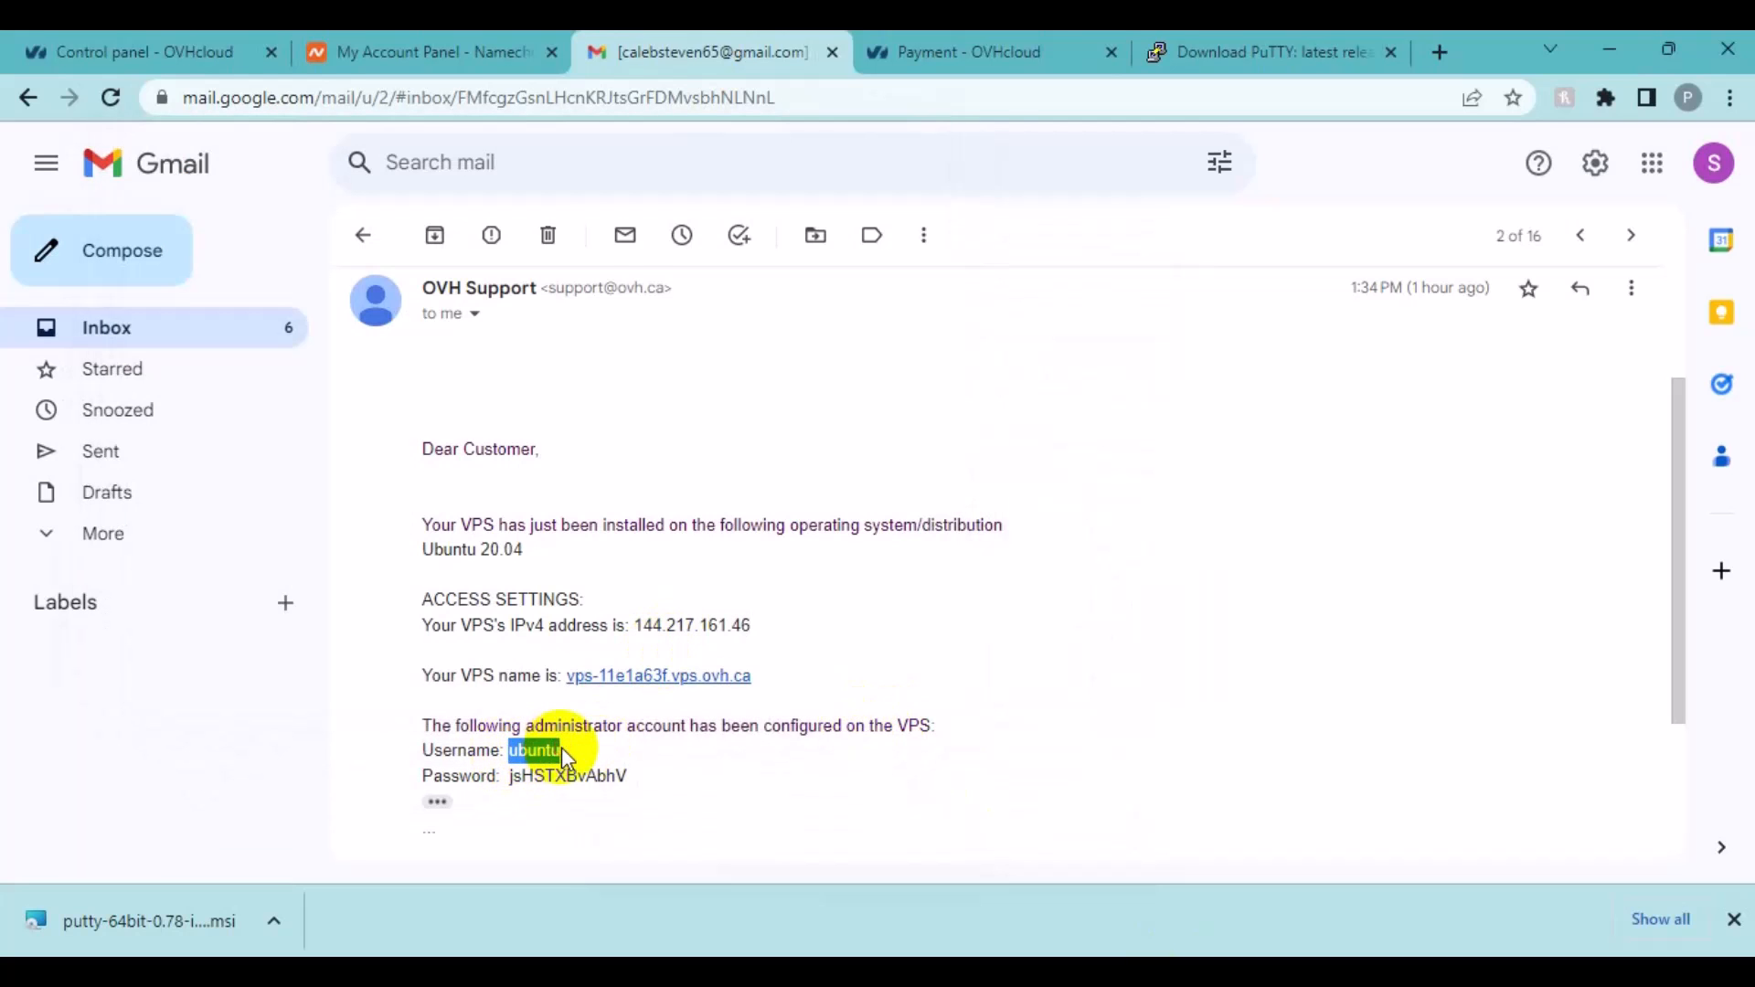
right_click(562, 747)
left_click(627, 559)
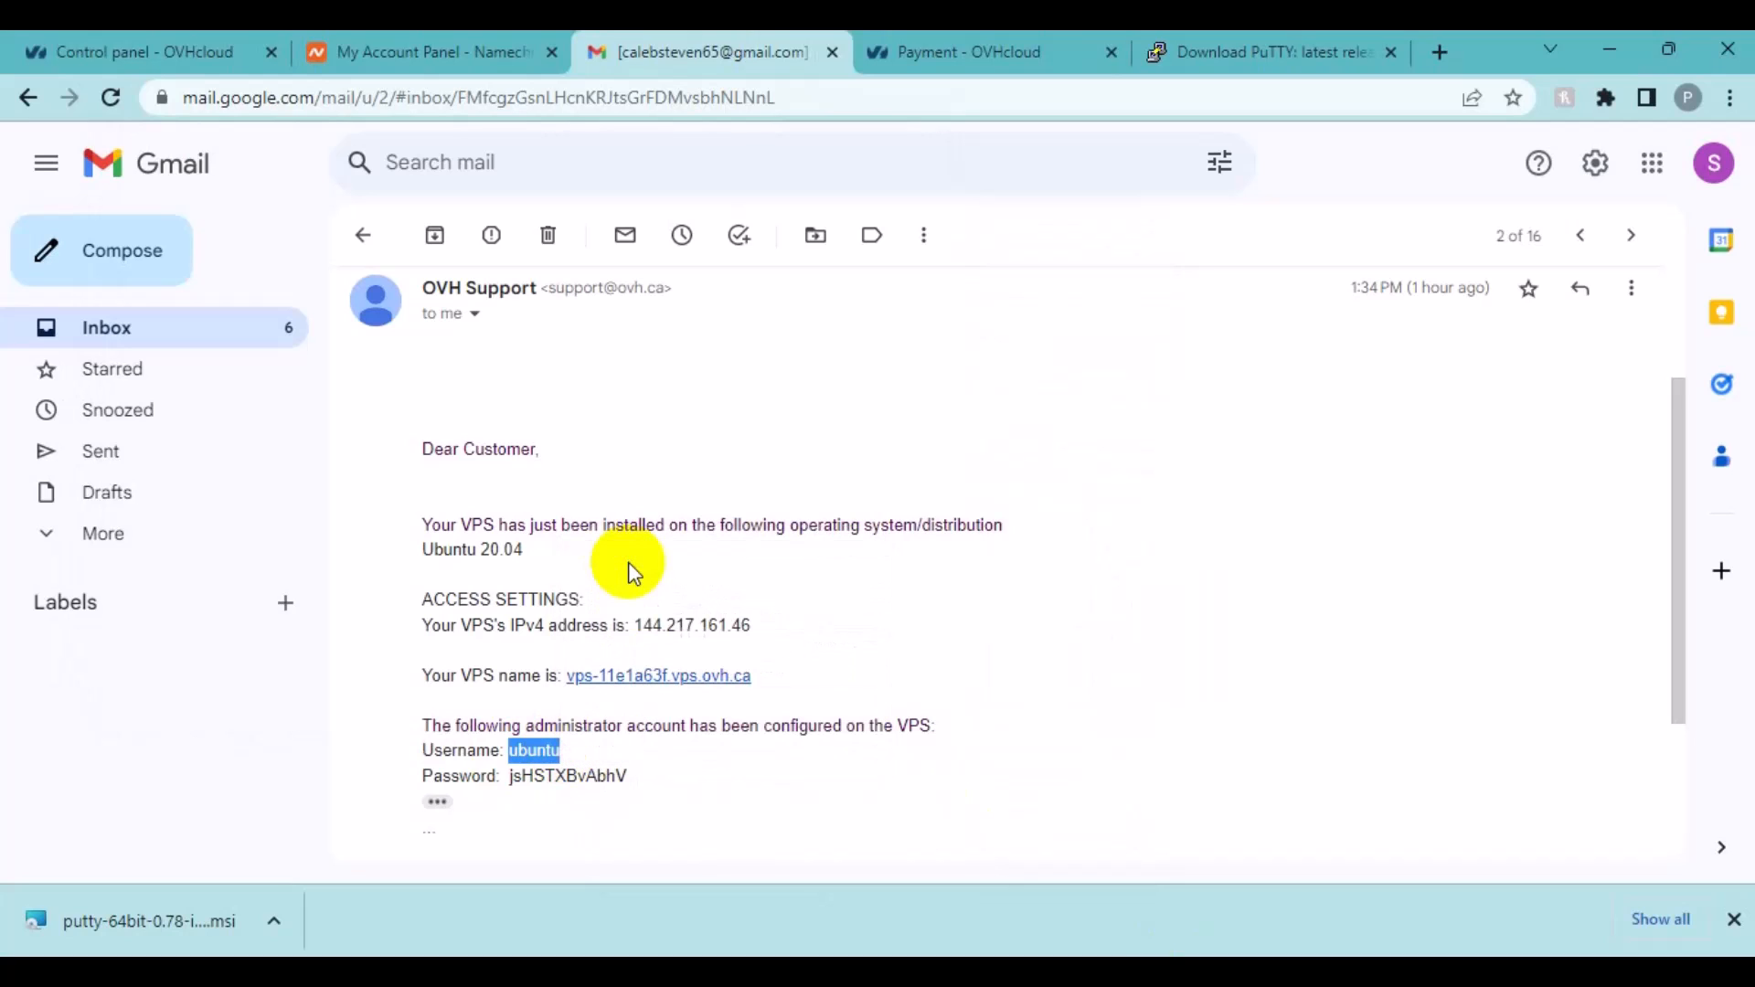
left_click(1179, 972)
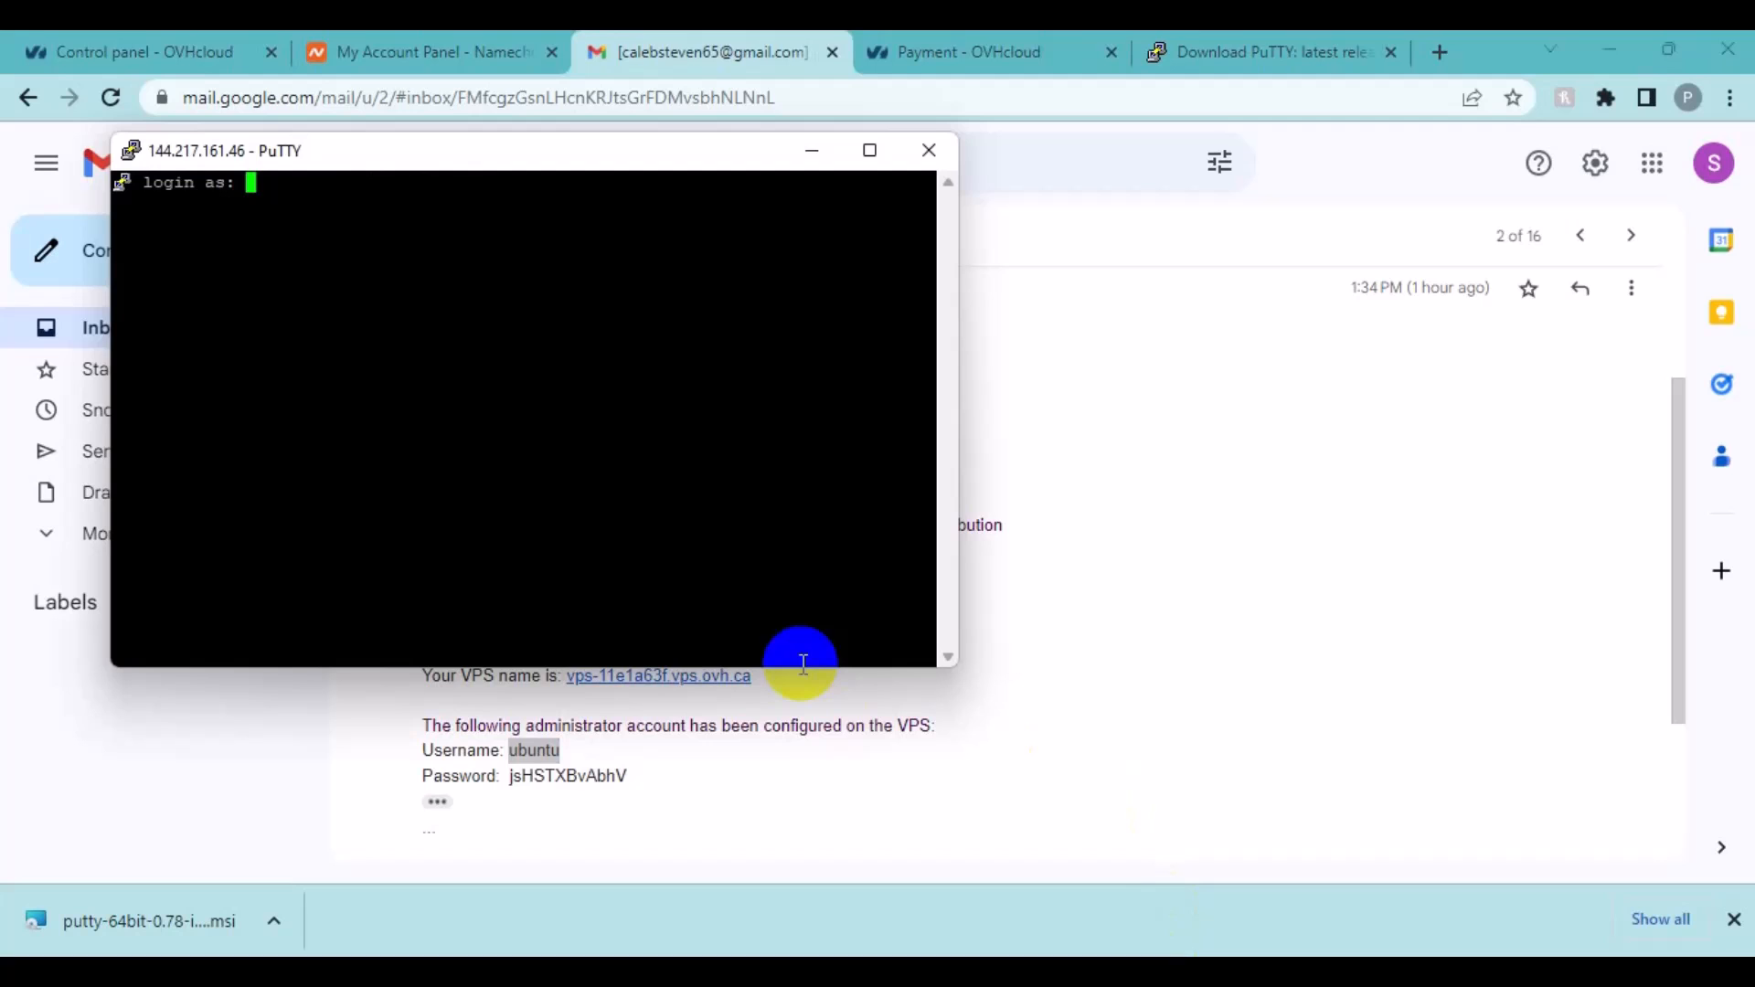
left_click_drag(371, 151, 585, 166)
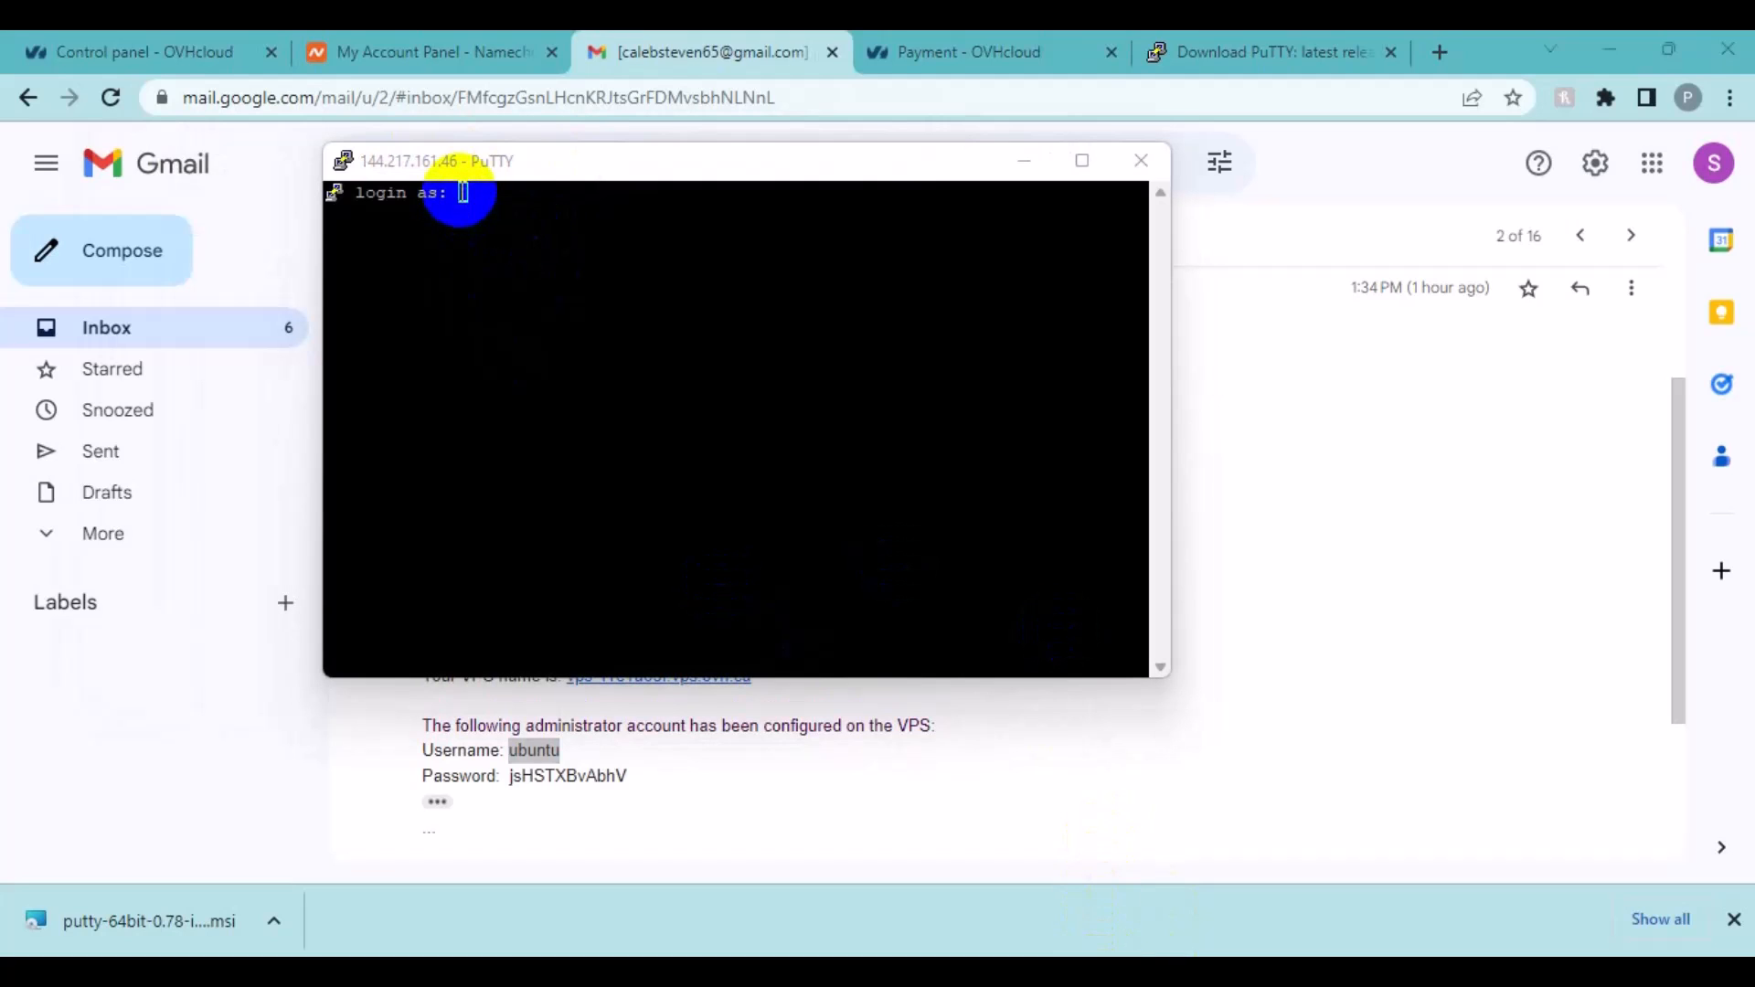
right_click(464, 192)
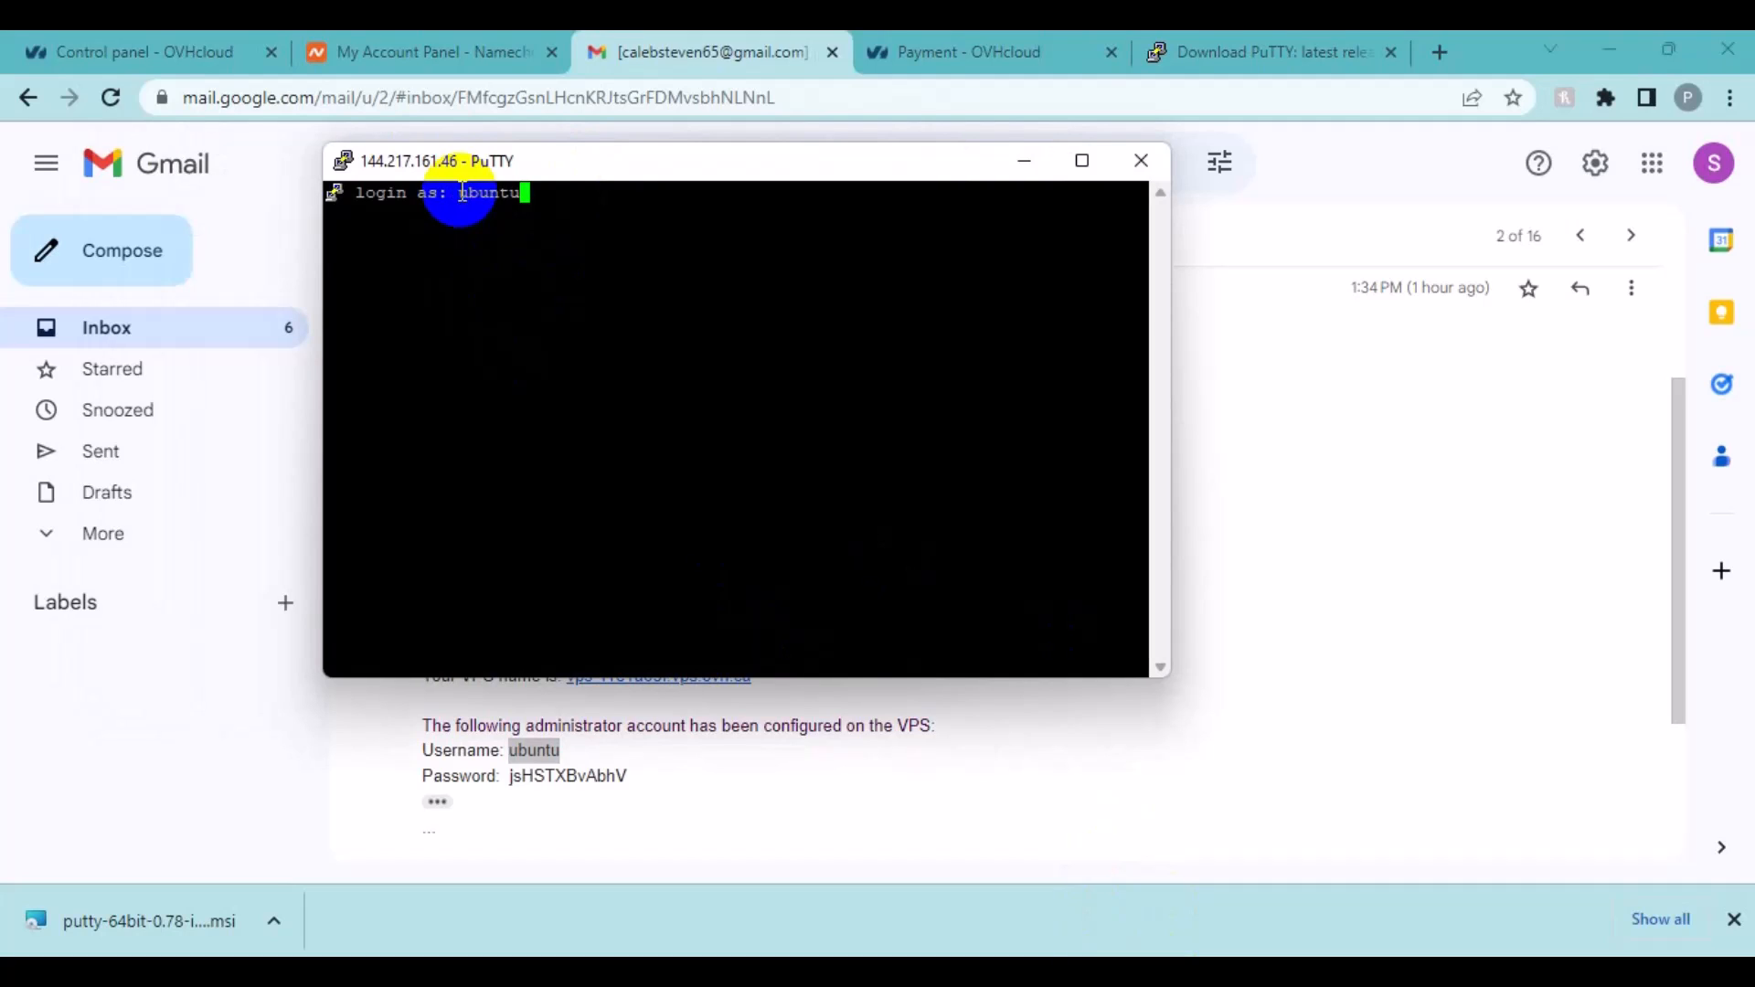
key("Return")
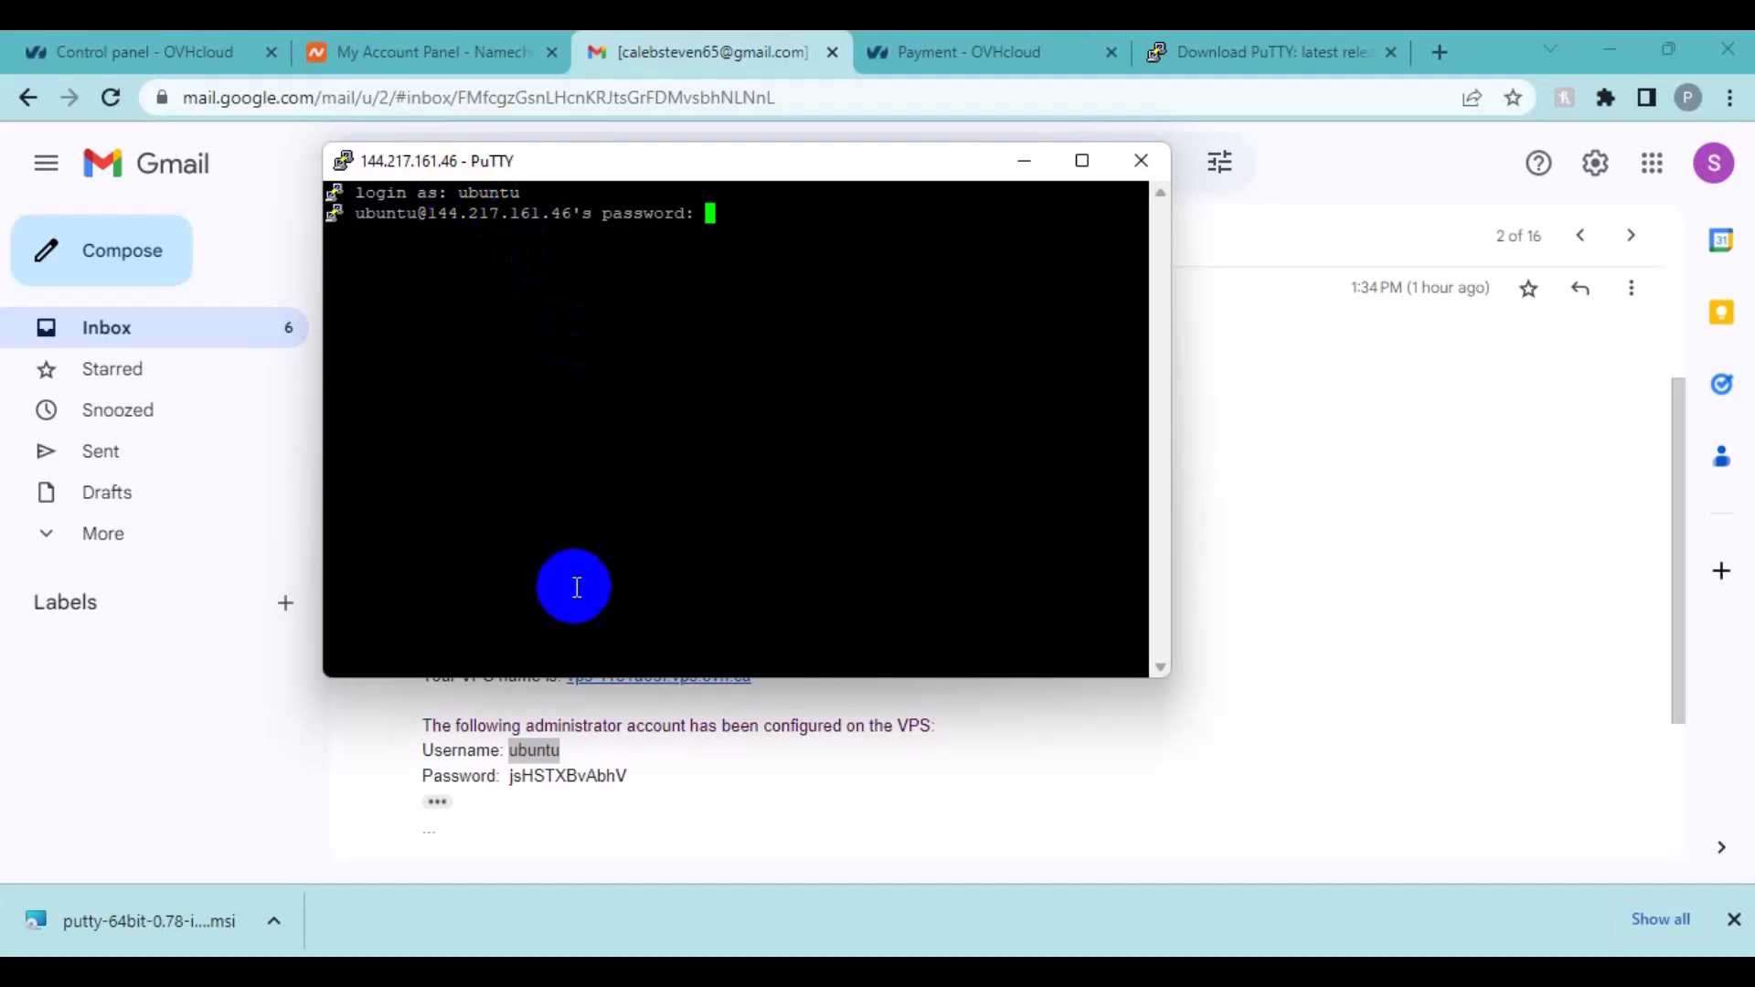
Copy the password from the email and submit it to log in to the VPS
triple_click(539, 777)
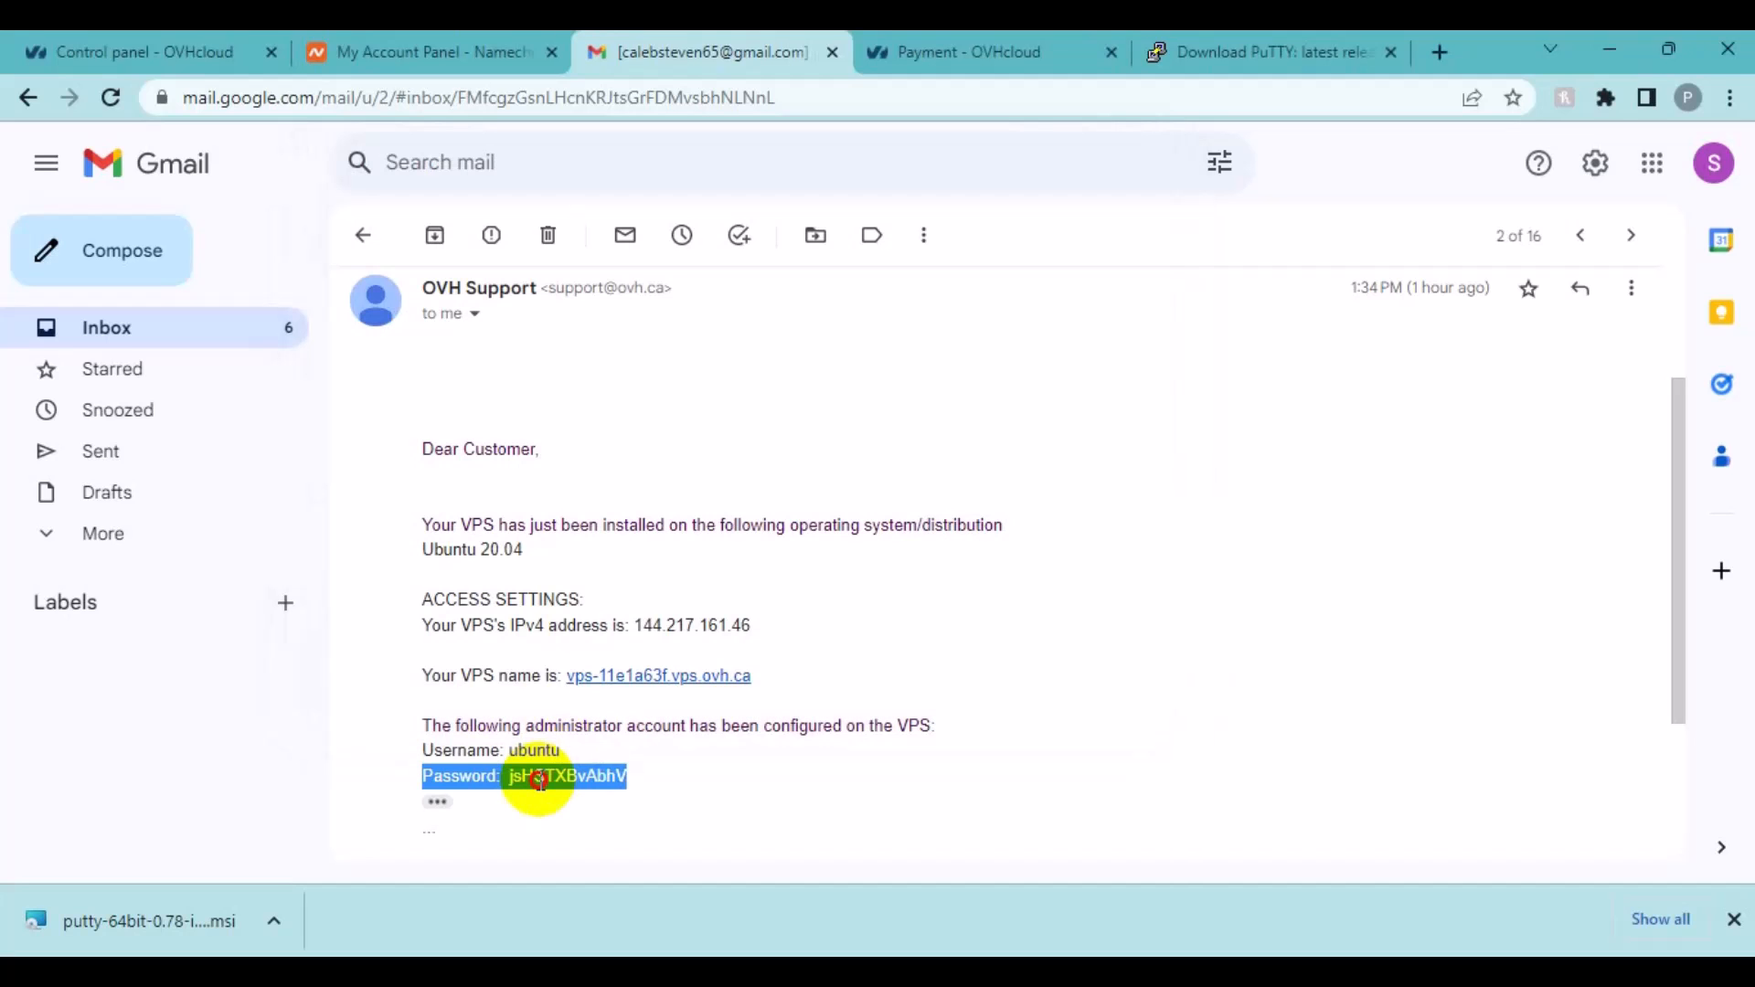
left_click(524, 780)
left_click_drag(509, 776, 623, 776)
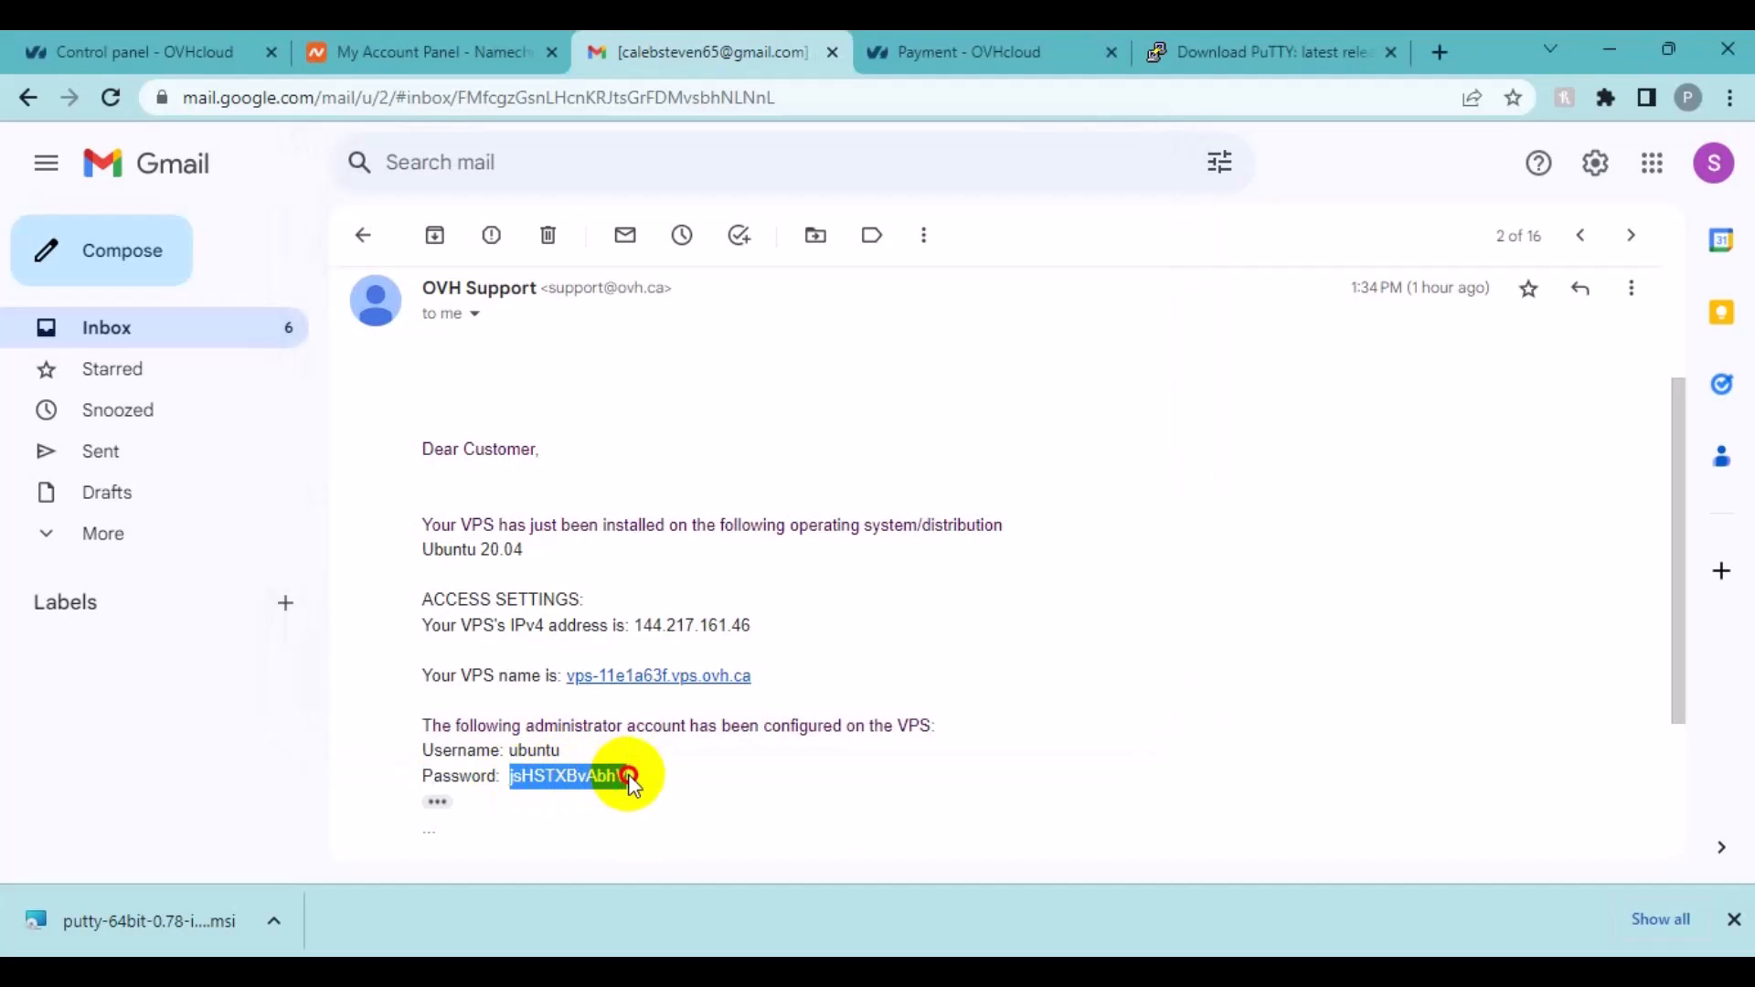
right_click(627, 776)
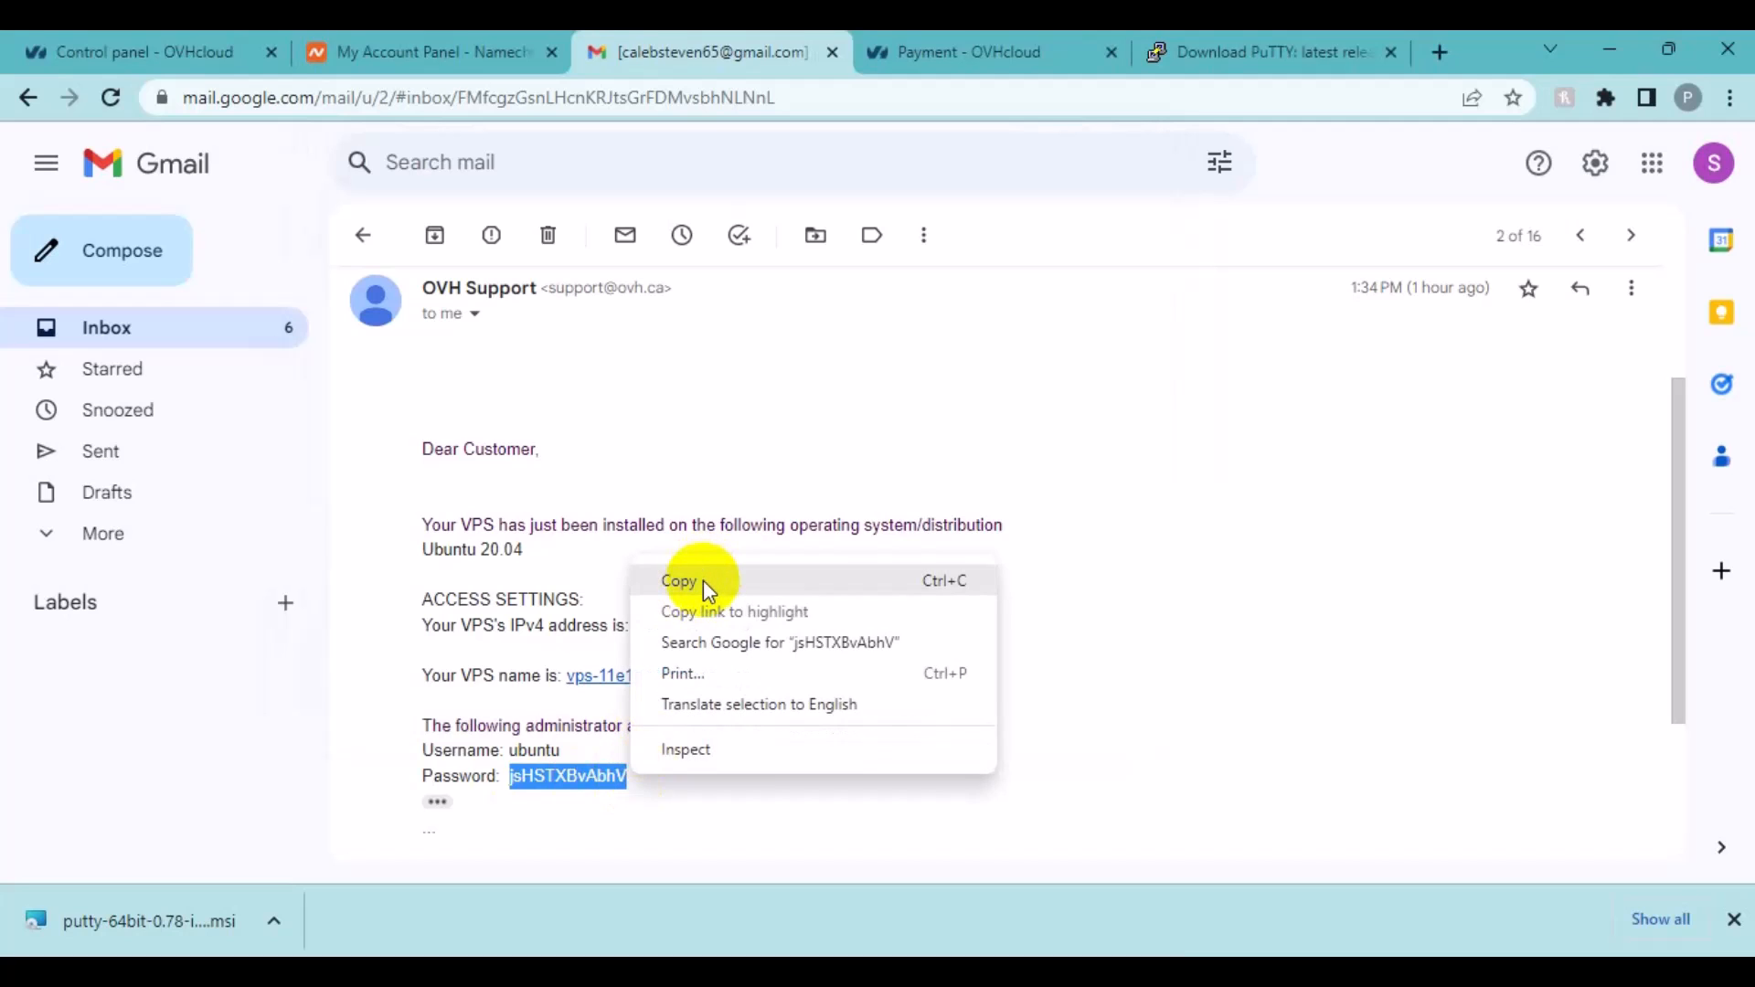
left_click(707, 582)
left_click(1178, 970)
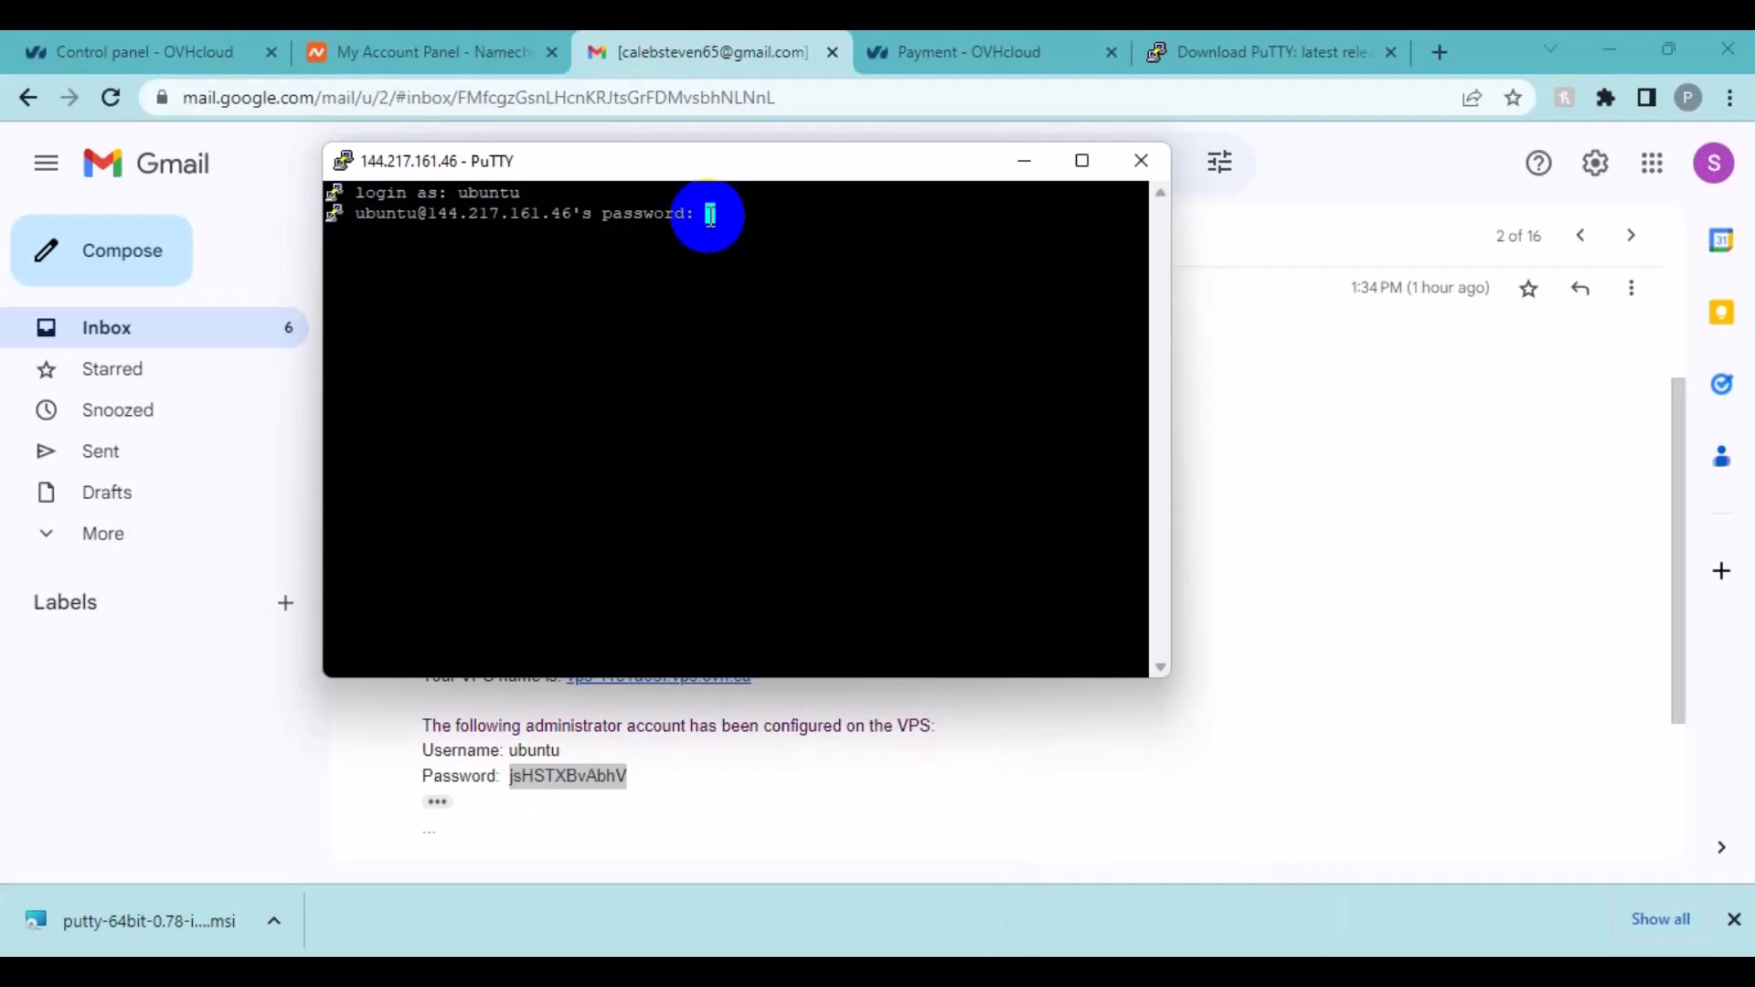
key("Return")
key("Return")
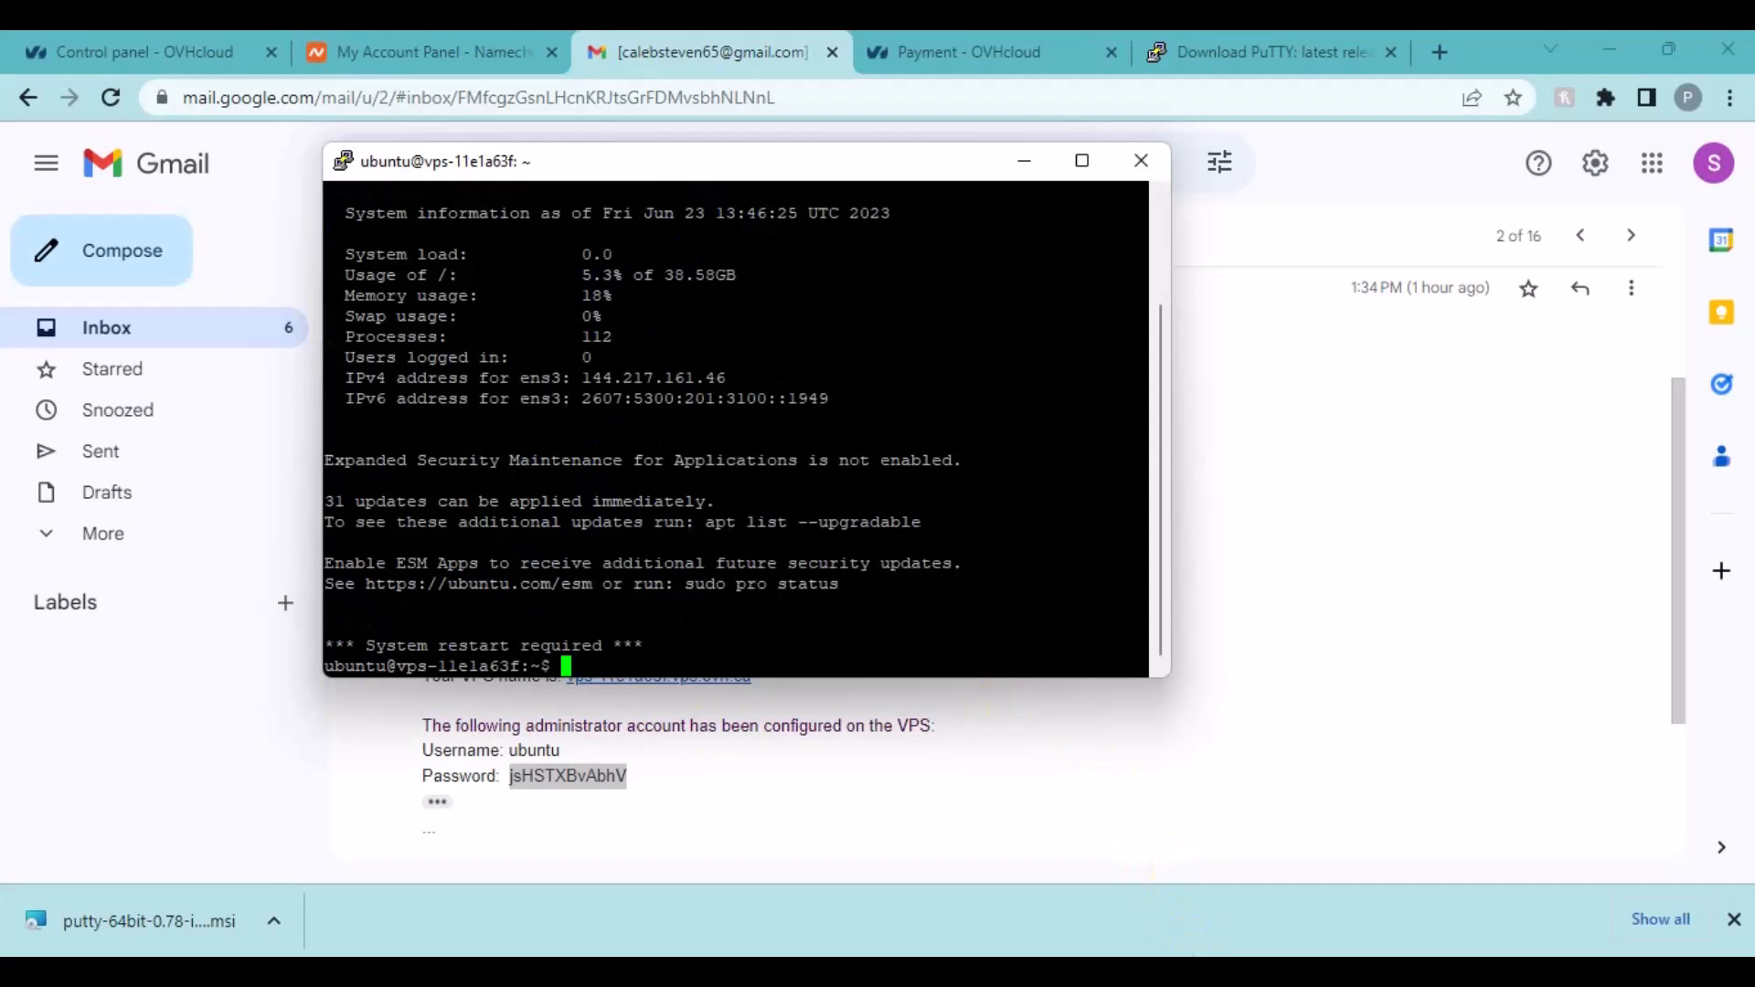
Switch to the root user by running 'sudo su -' copied from the notes
mouse_move(1163, 974)
left_click(1054, 973)
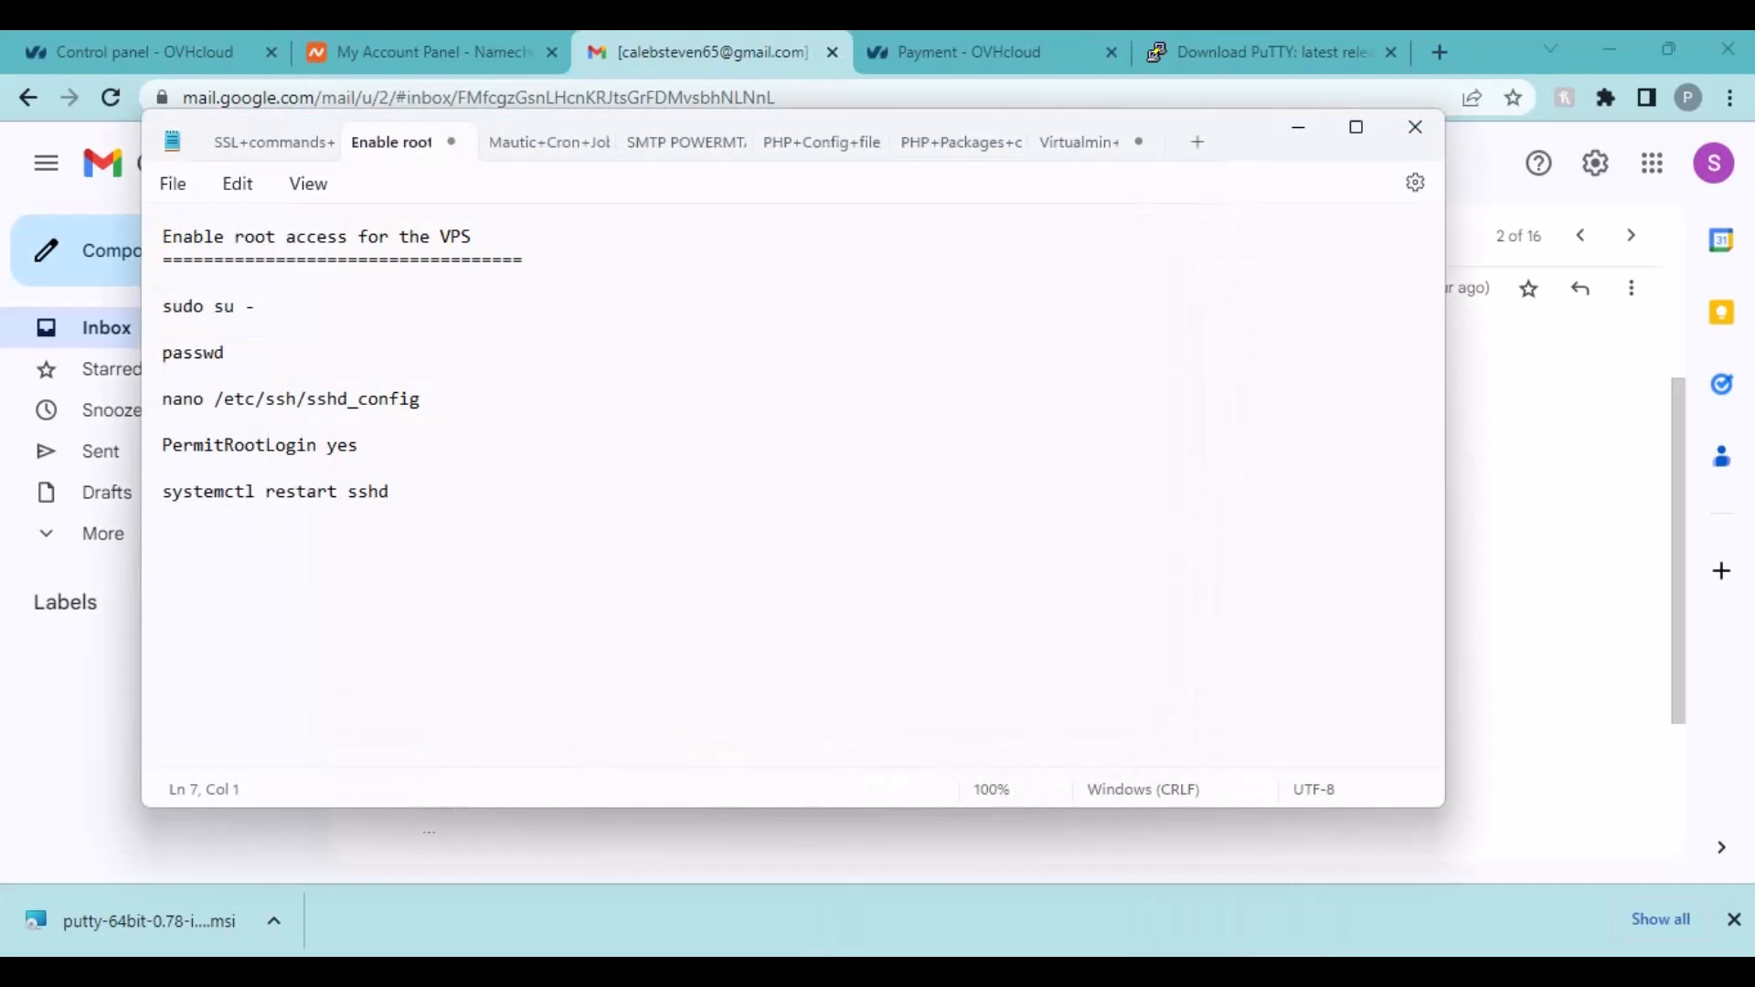
triple_click(224, 309)
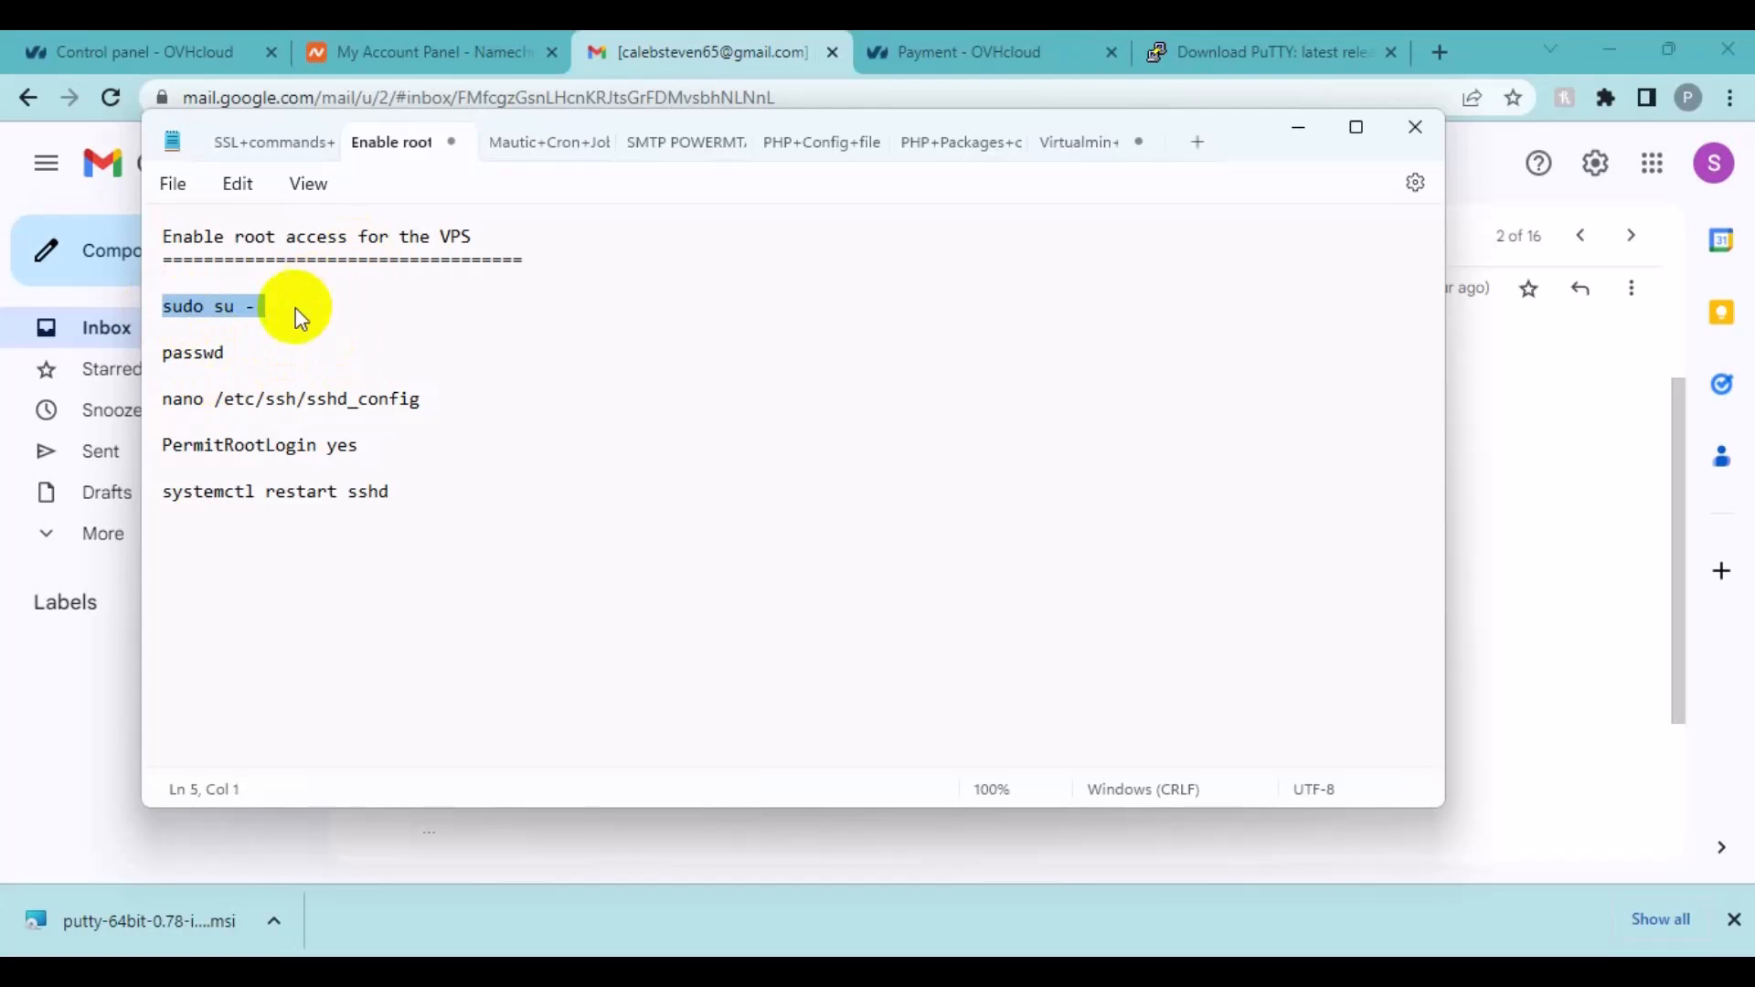
right_click(207, 316)
left_click(339, 446)
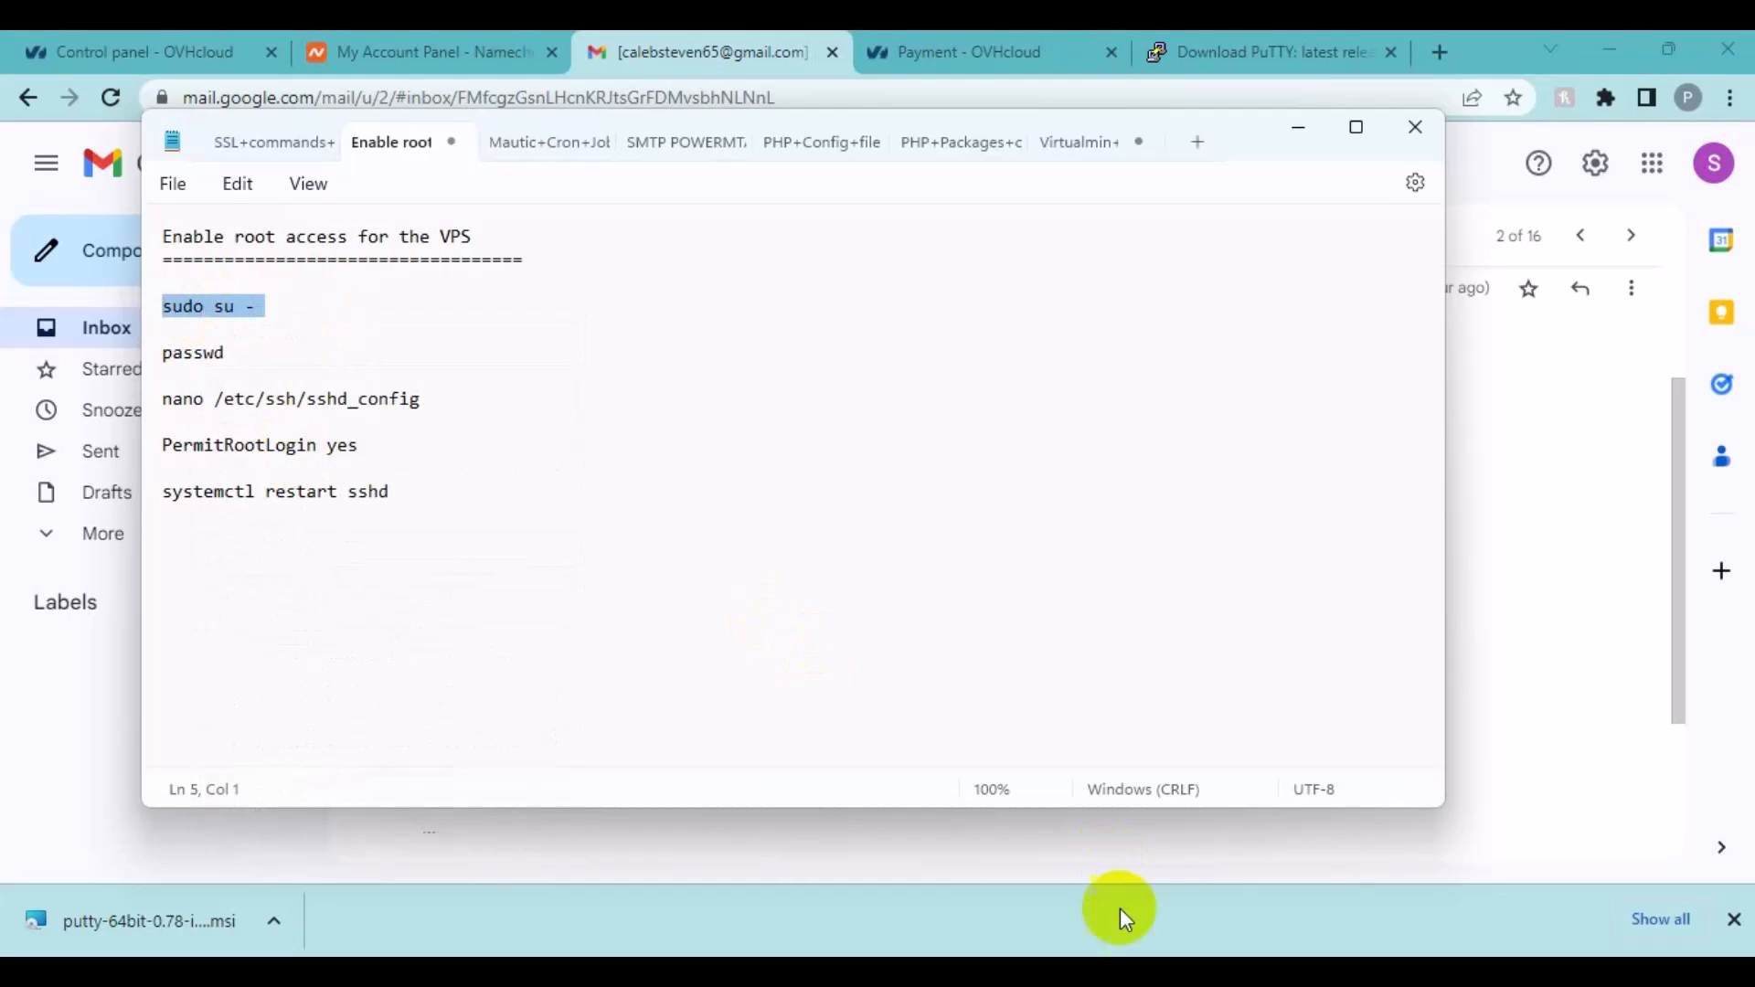
left_click(1120, 970)
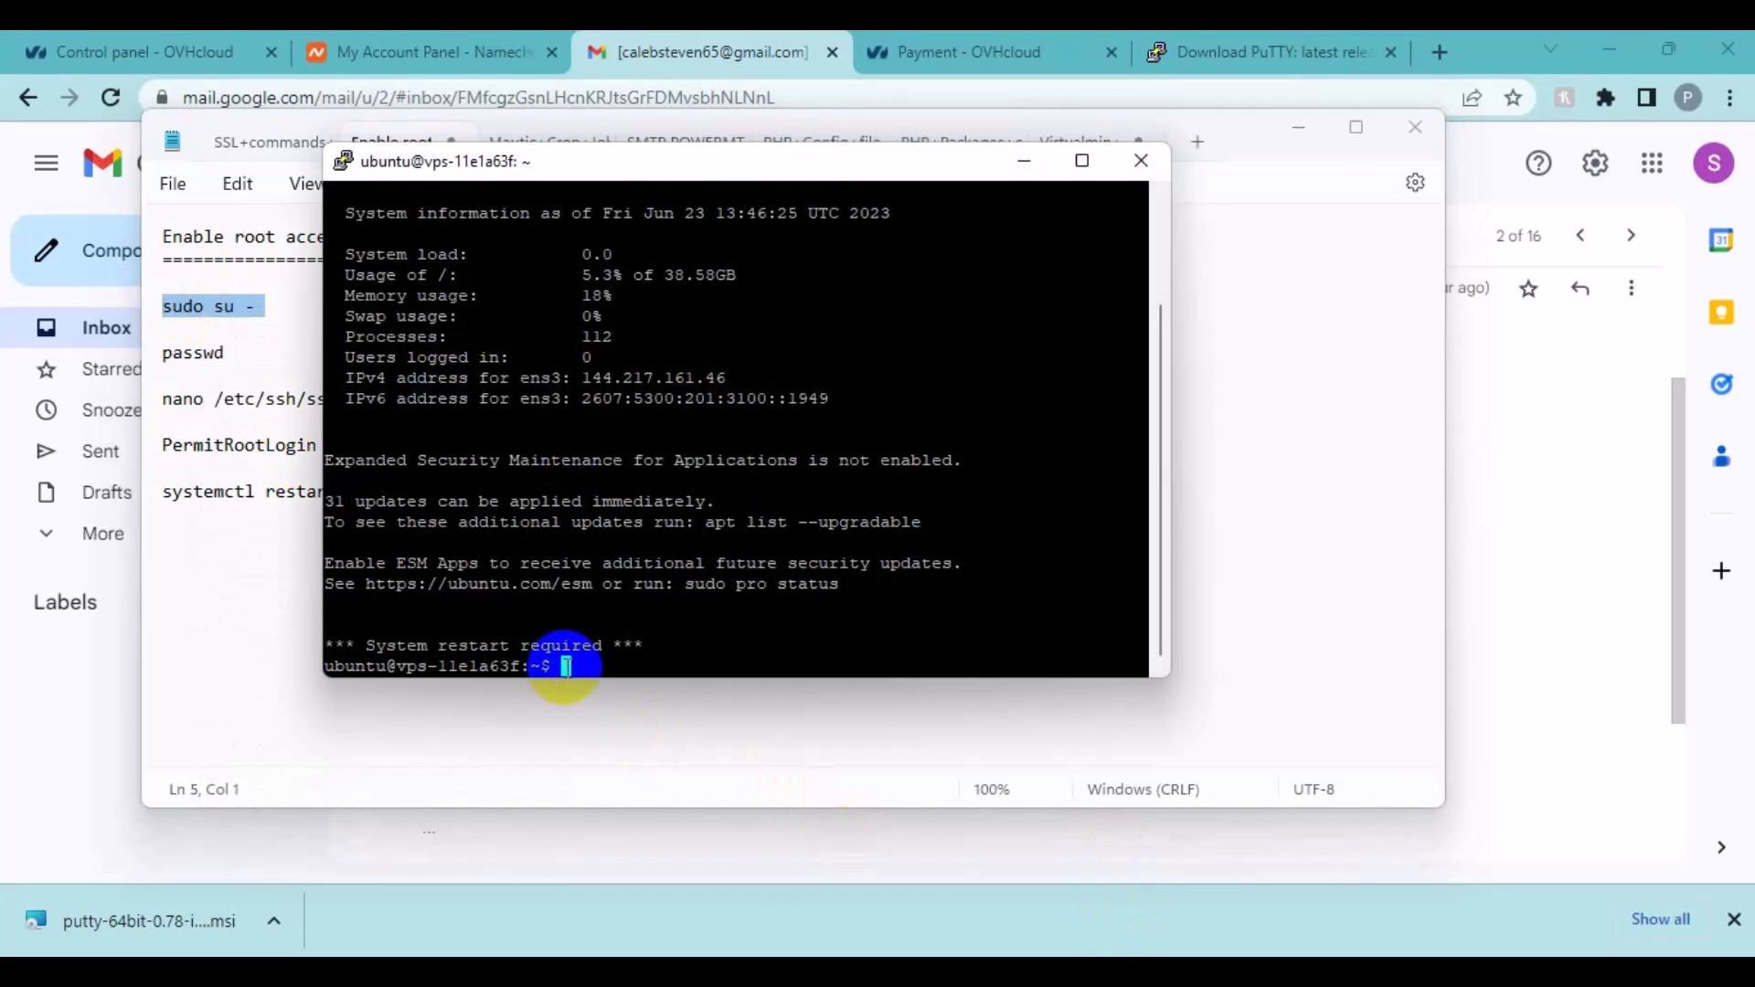
right_click(565, 666)
key("Return")
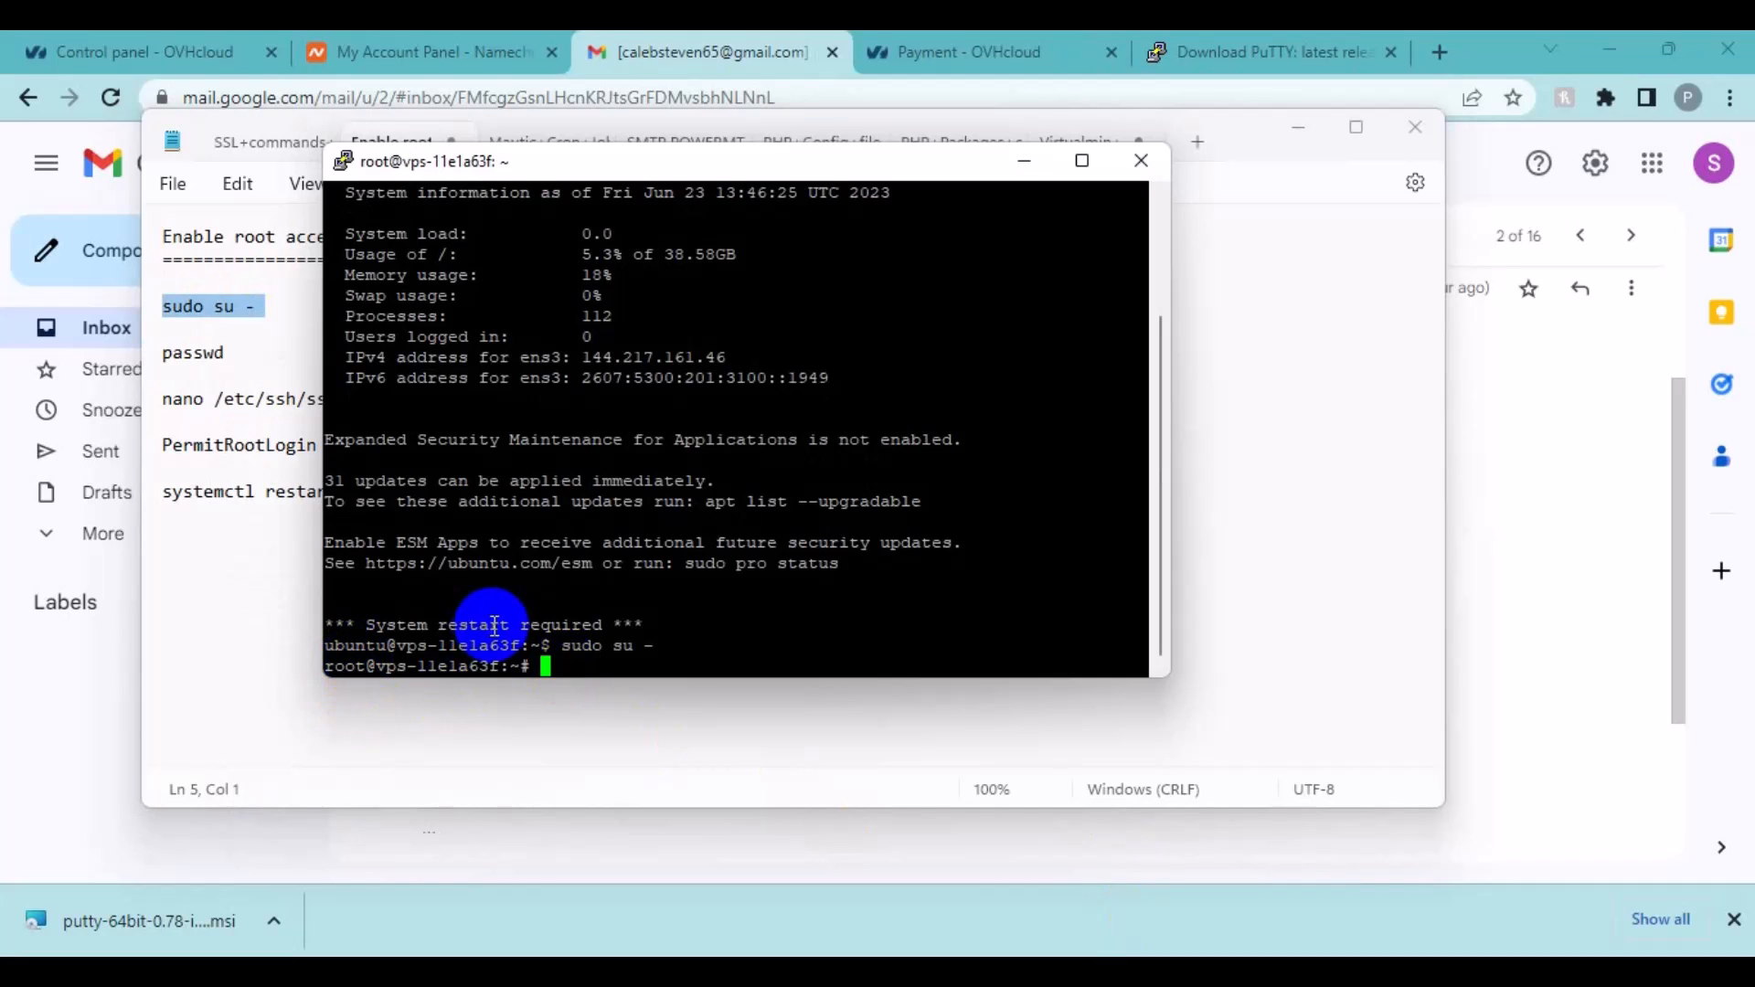
Run passwd at the root prompt and enter and confirm a new root password
left_click(713, 46)
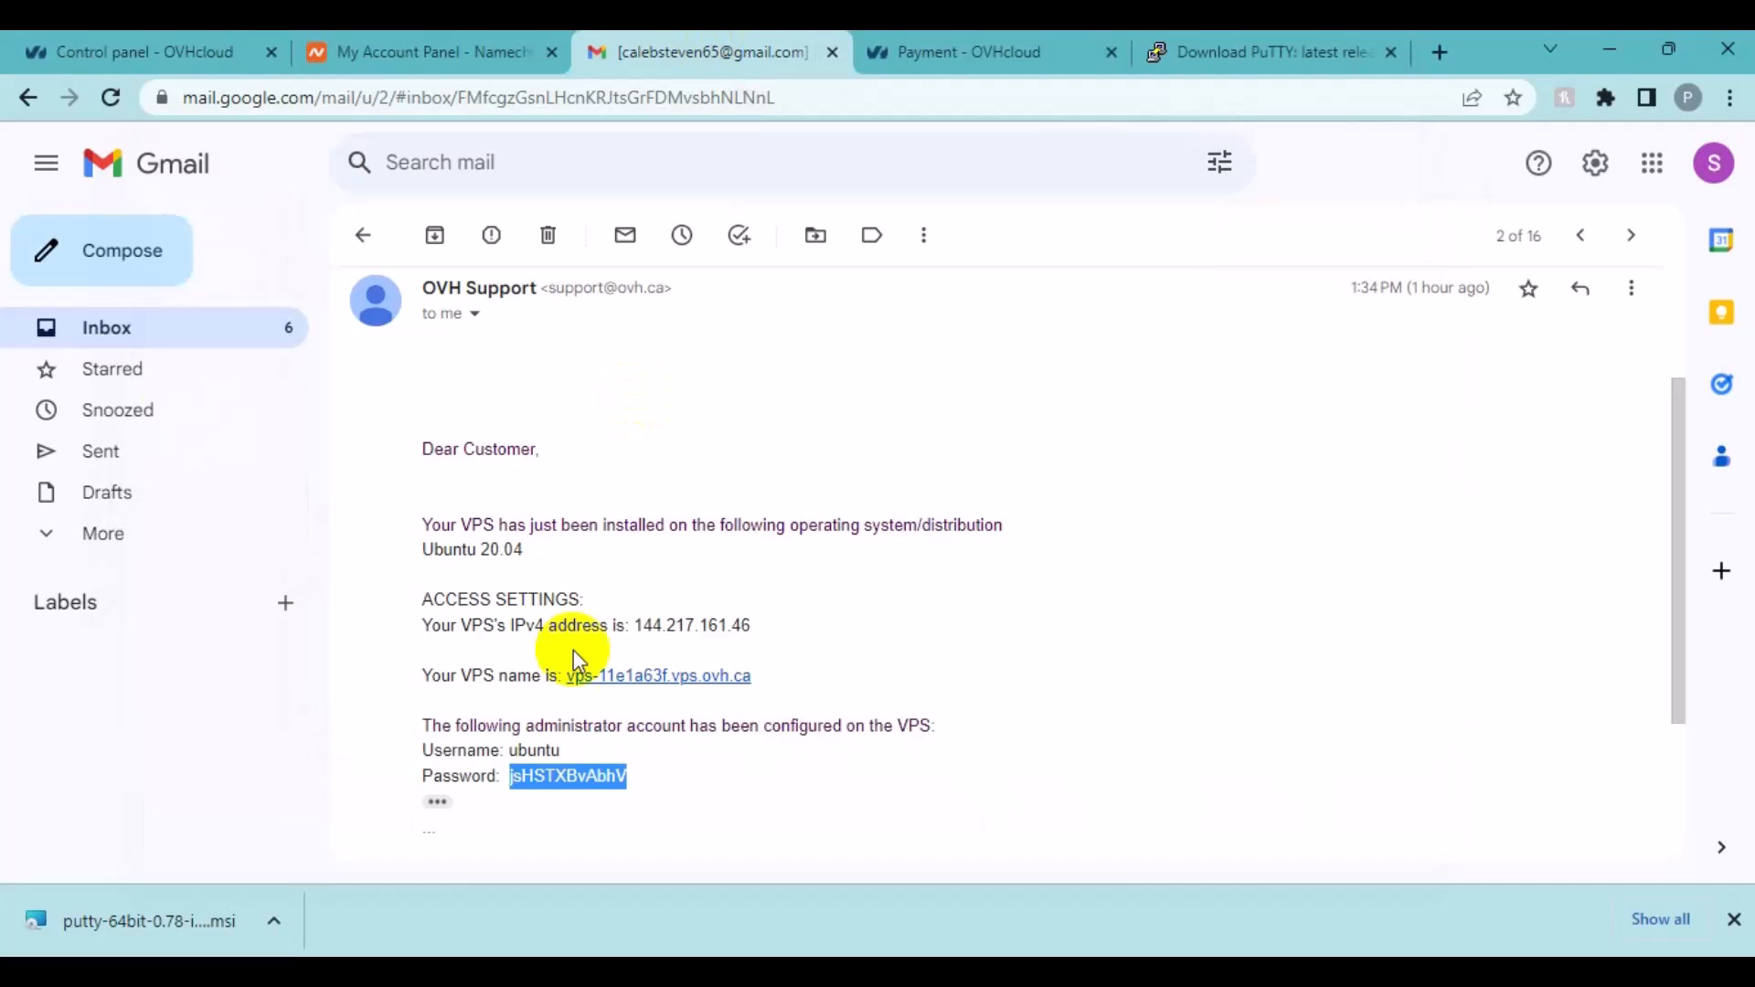
left_click(528, 778)
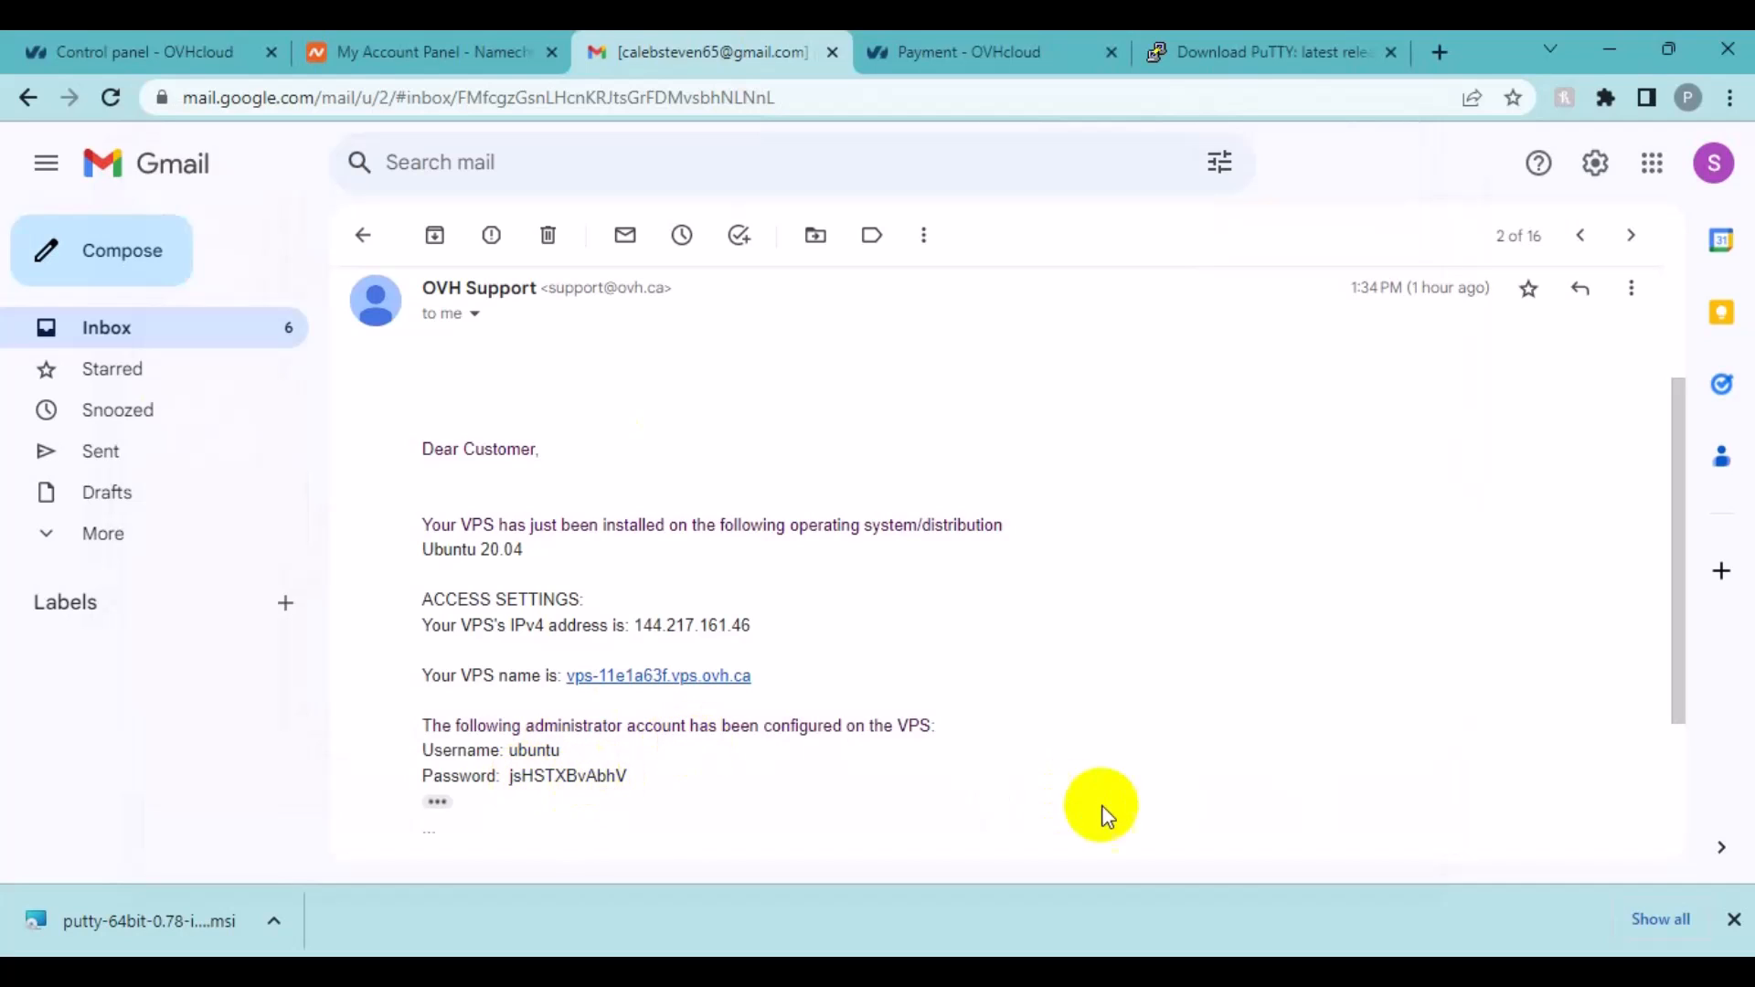
left_click(1165, 975)
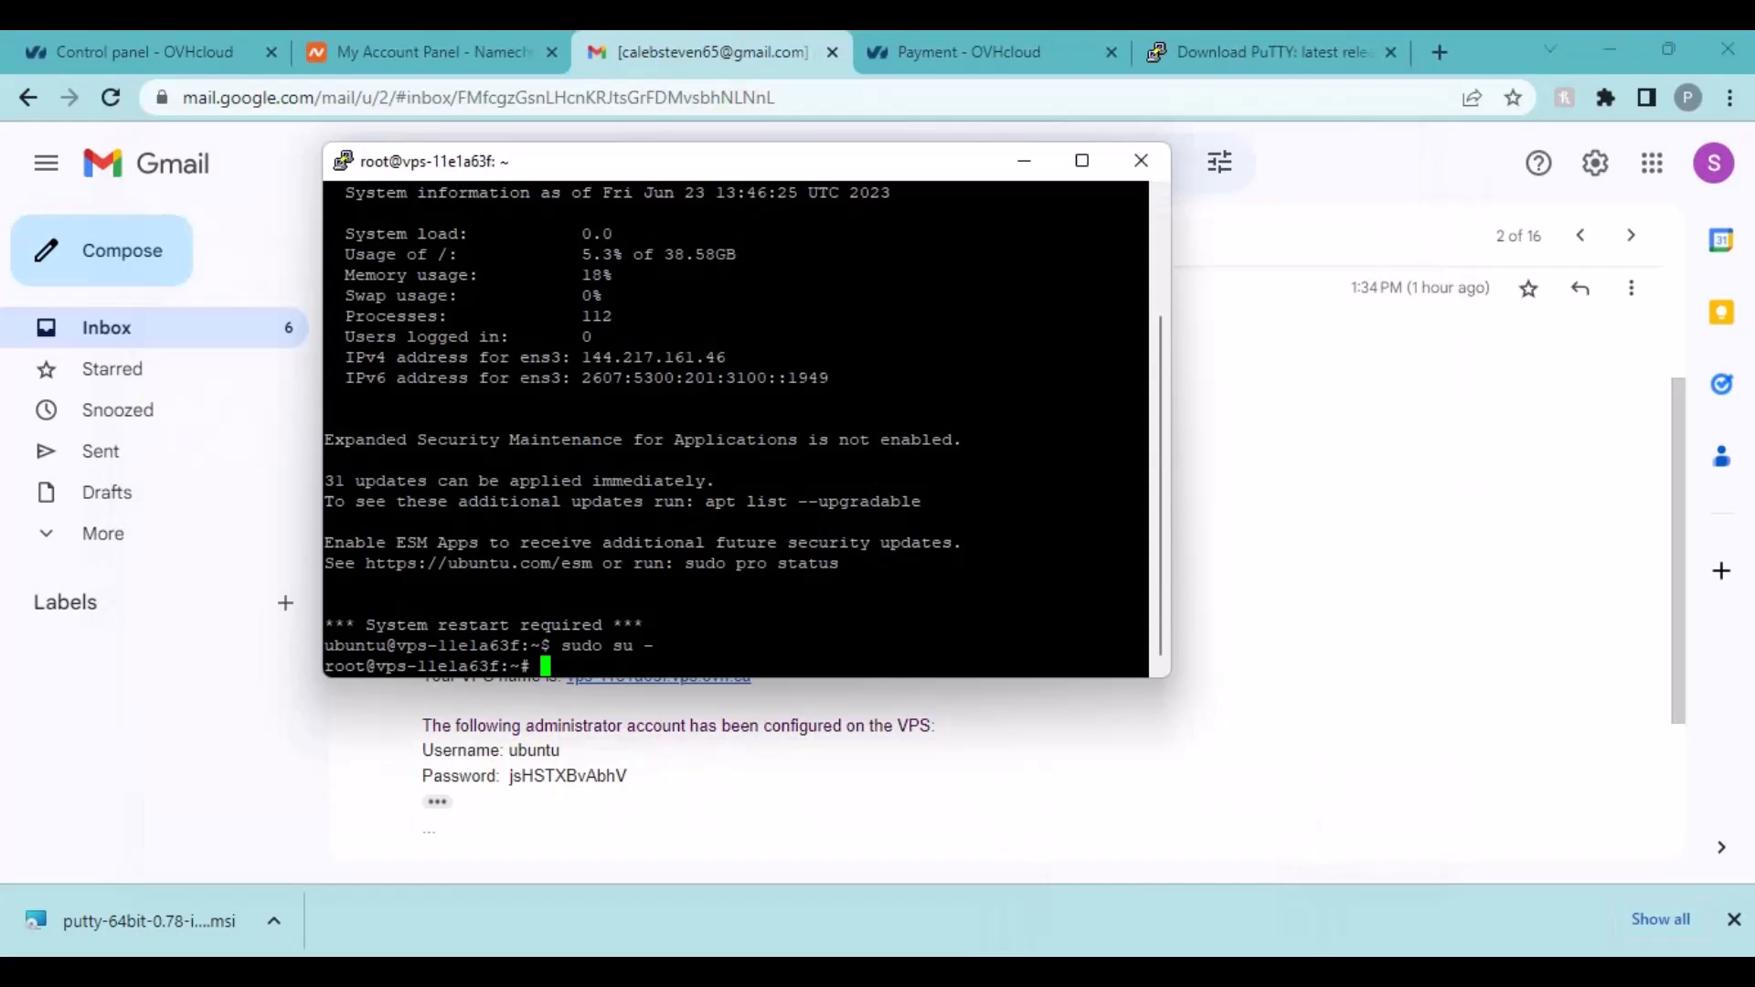
left_click(1220, 974)
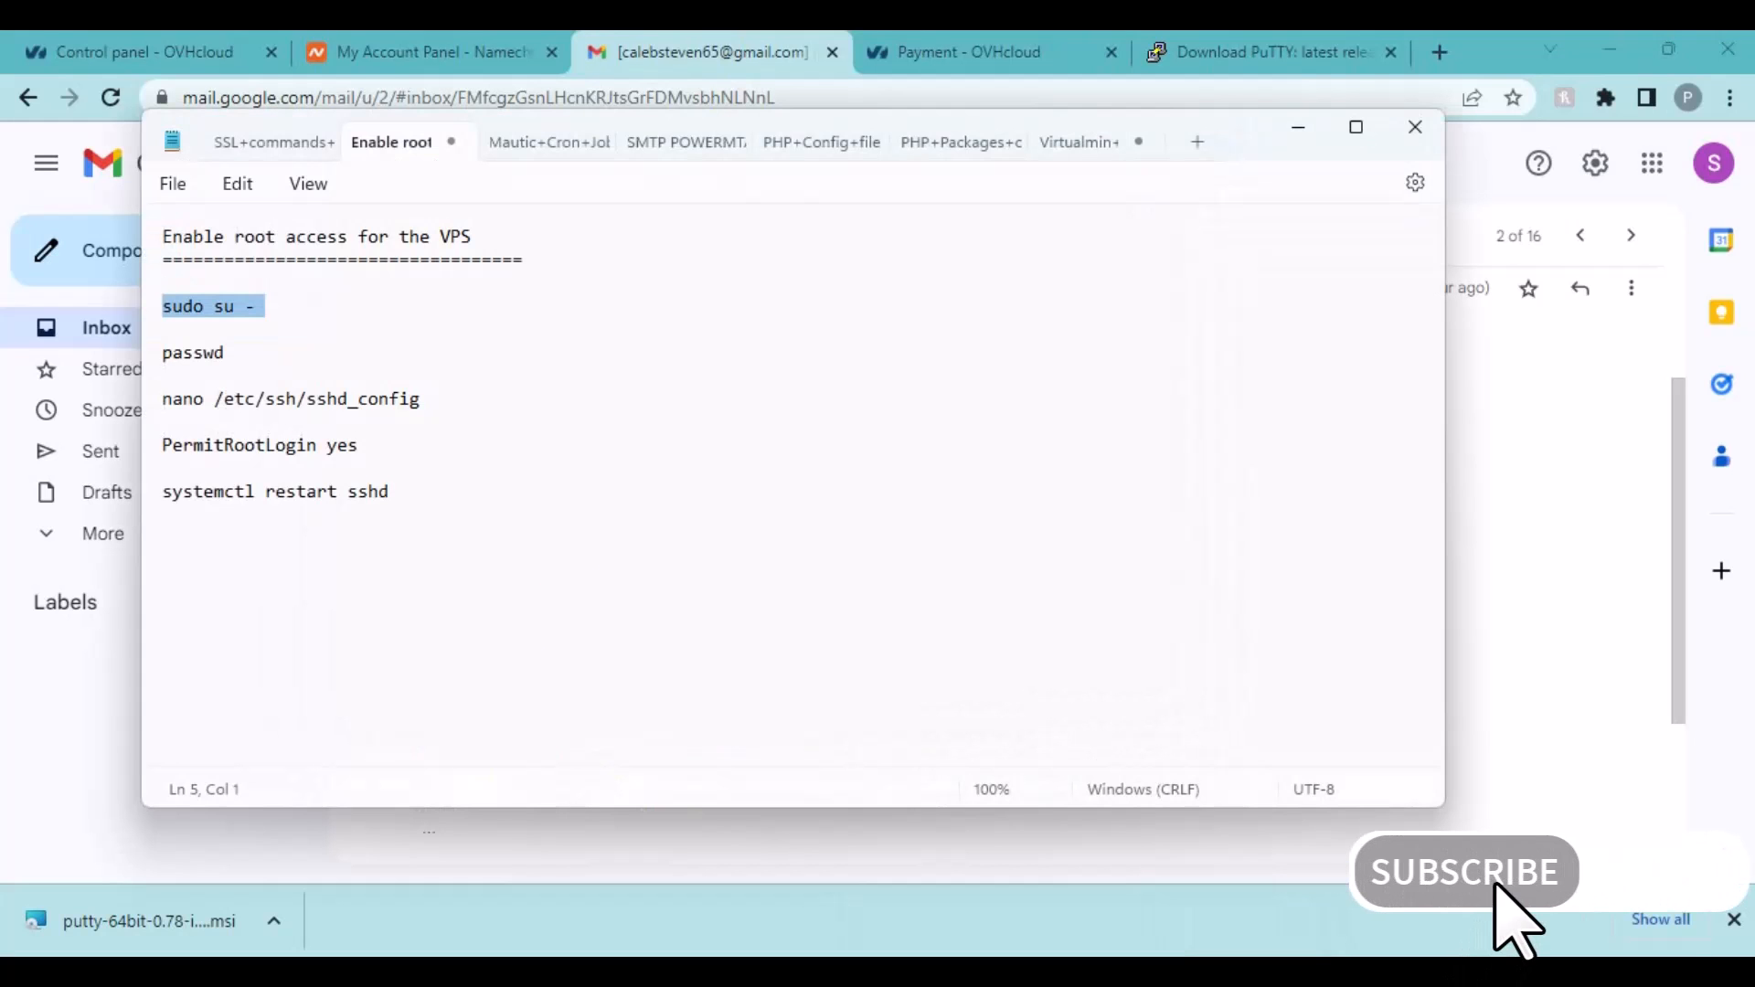
double_click(187, 353)
right_click(183, 356)
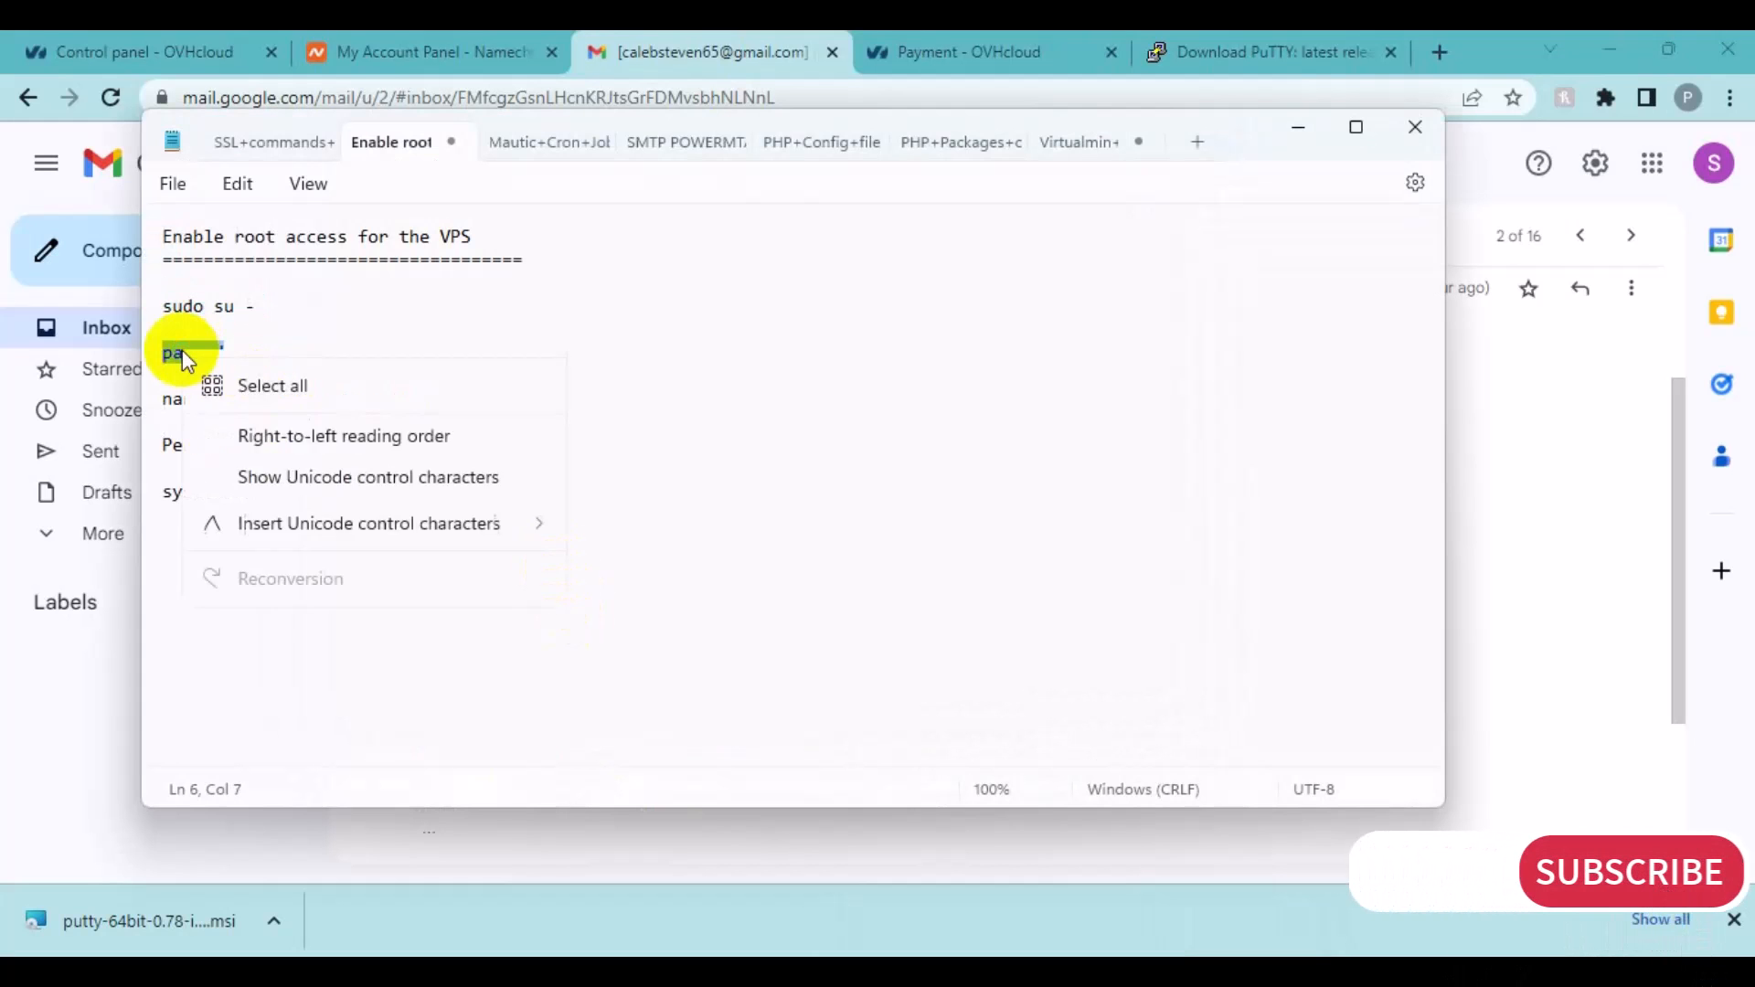
left_click(280, 472)
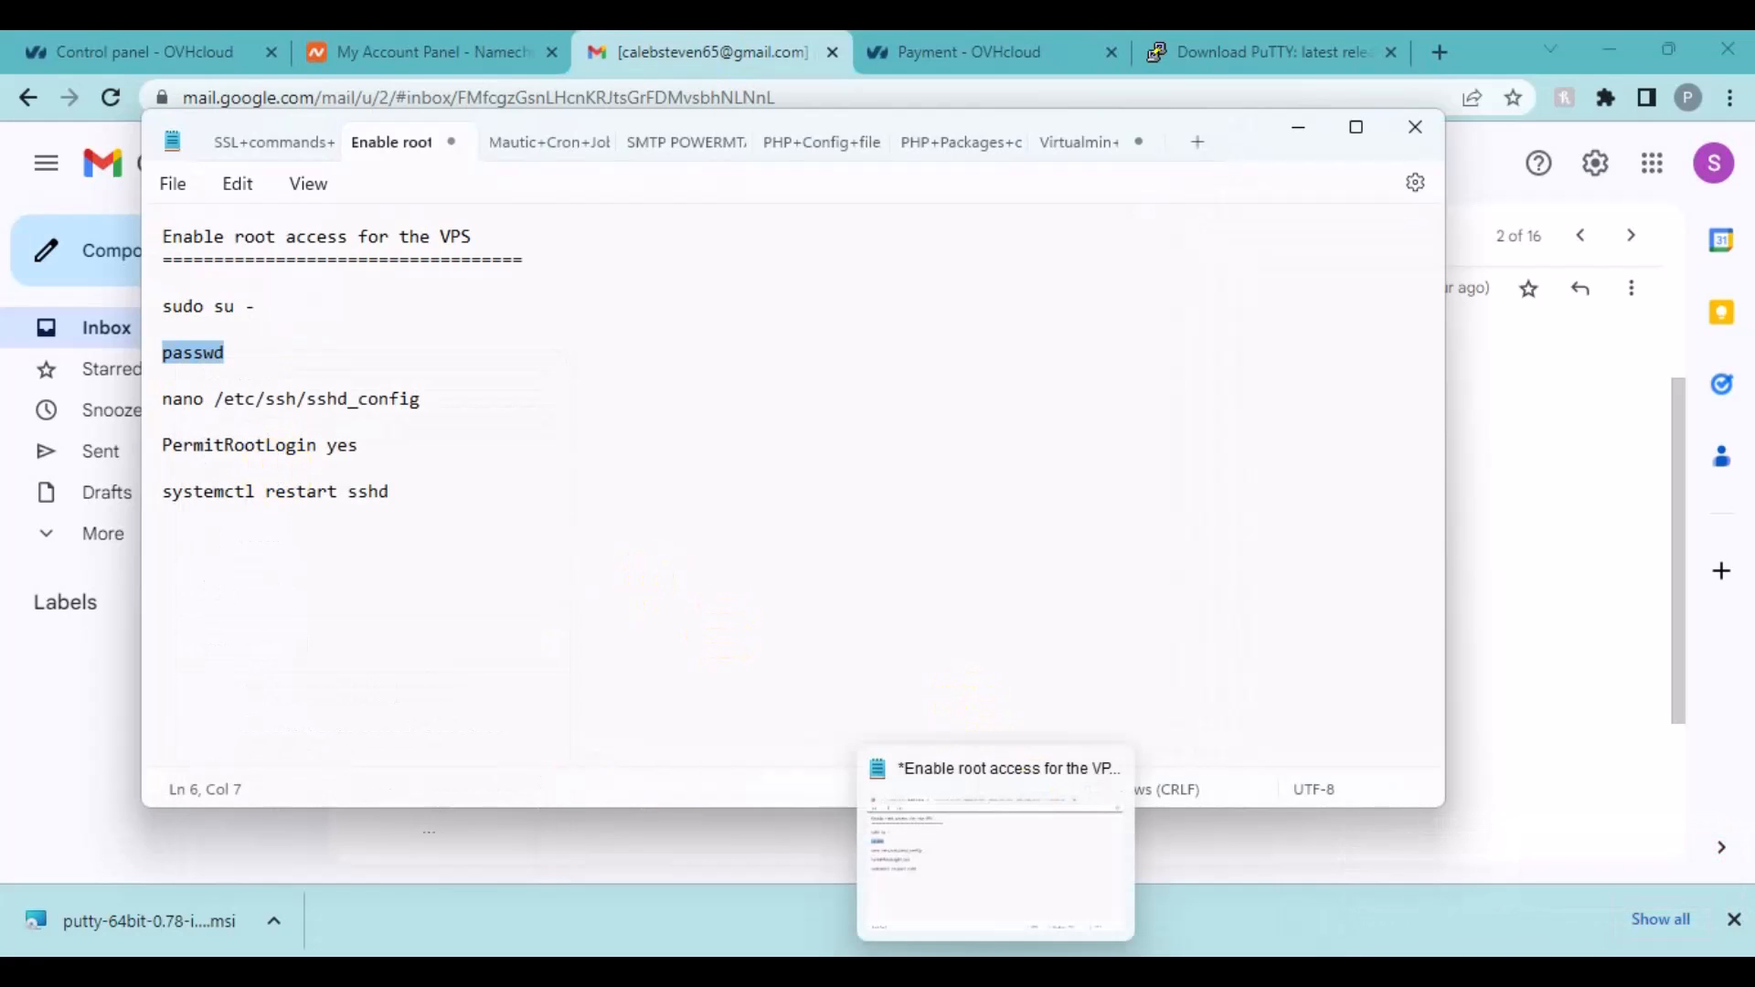
left_click(994, 973)
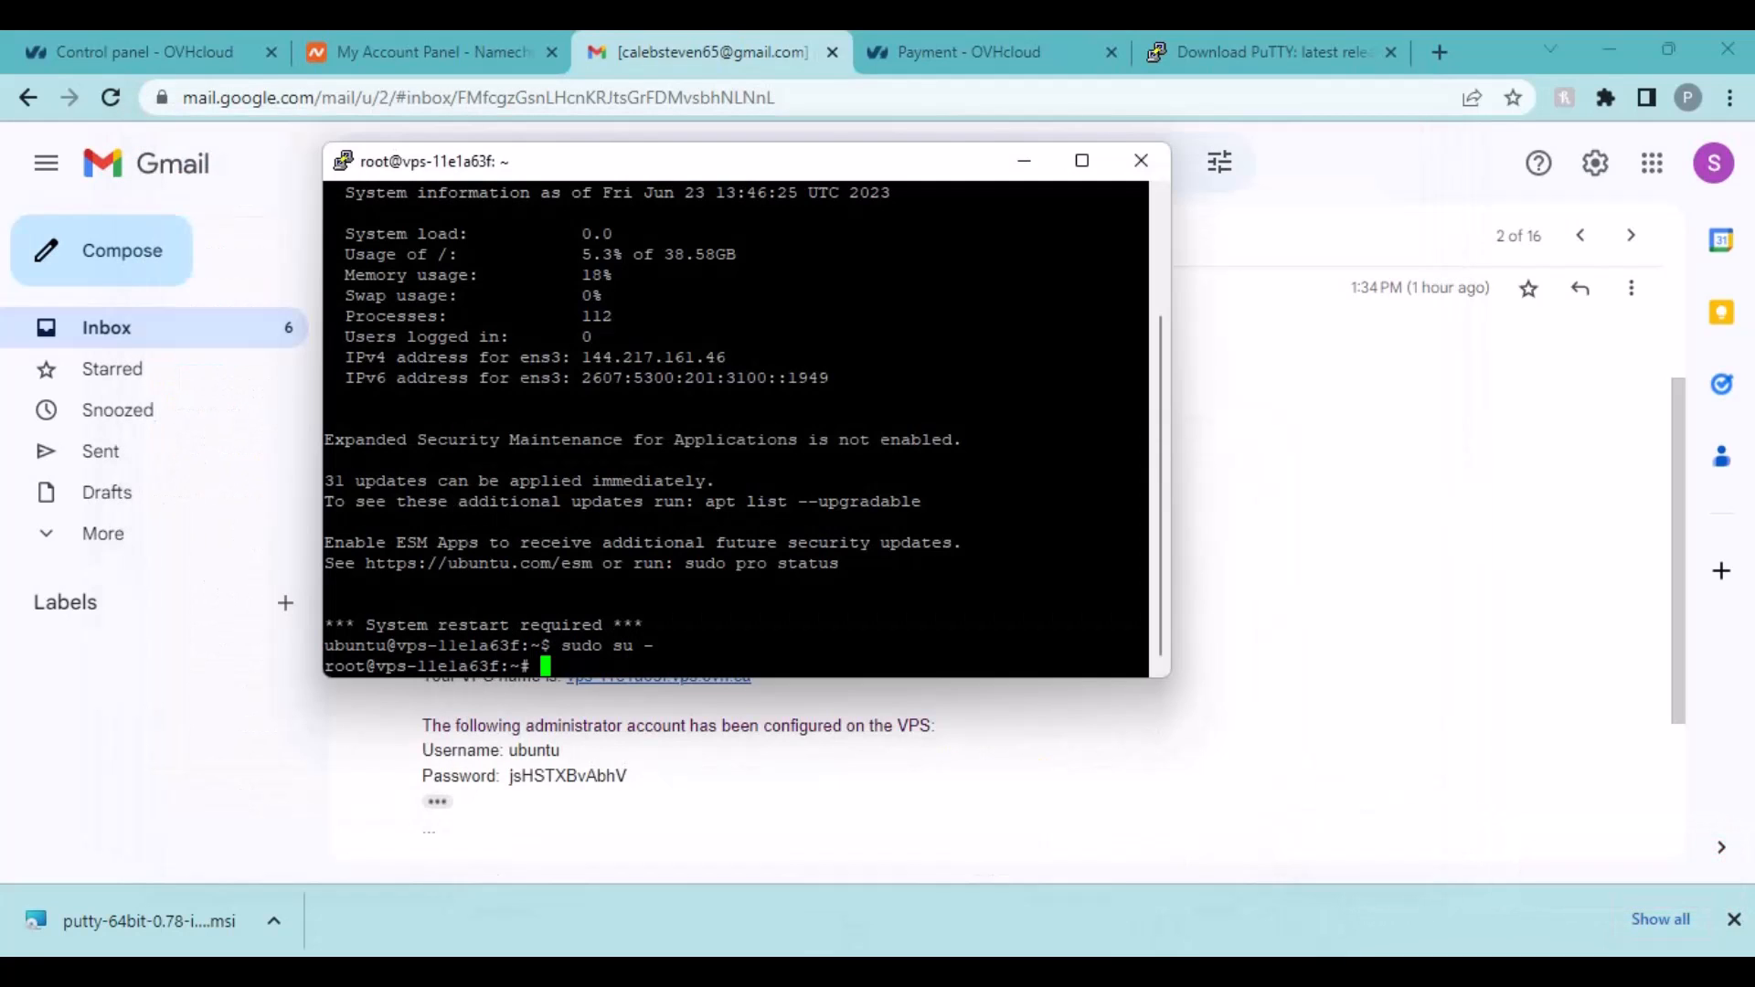
right_click(549, 667)
key("Return")
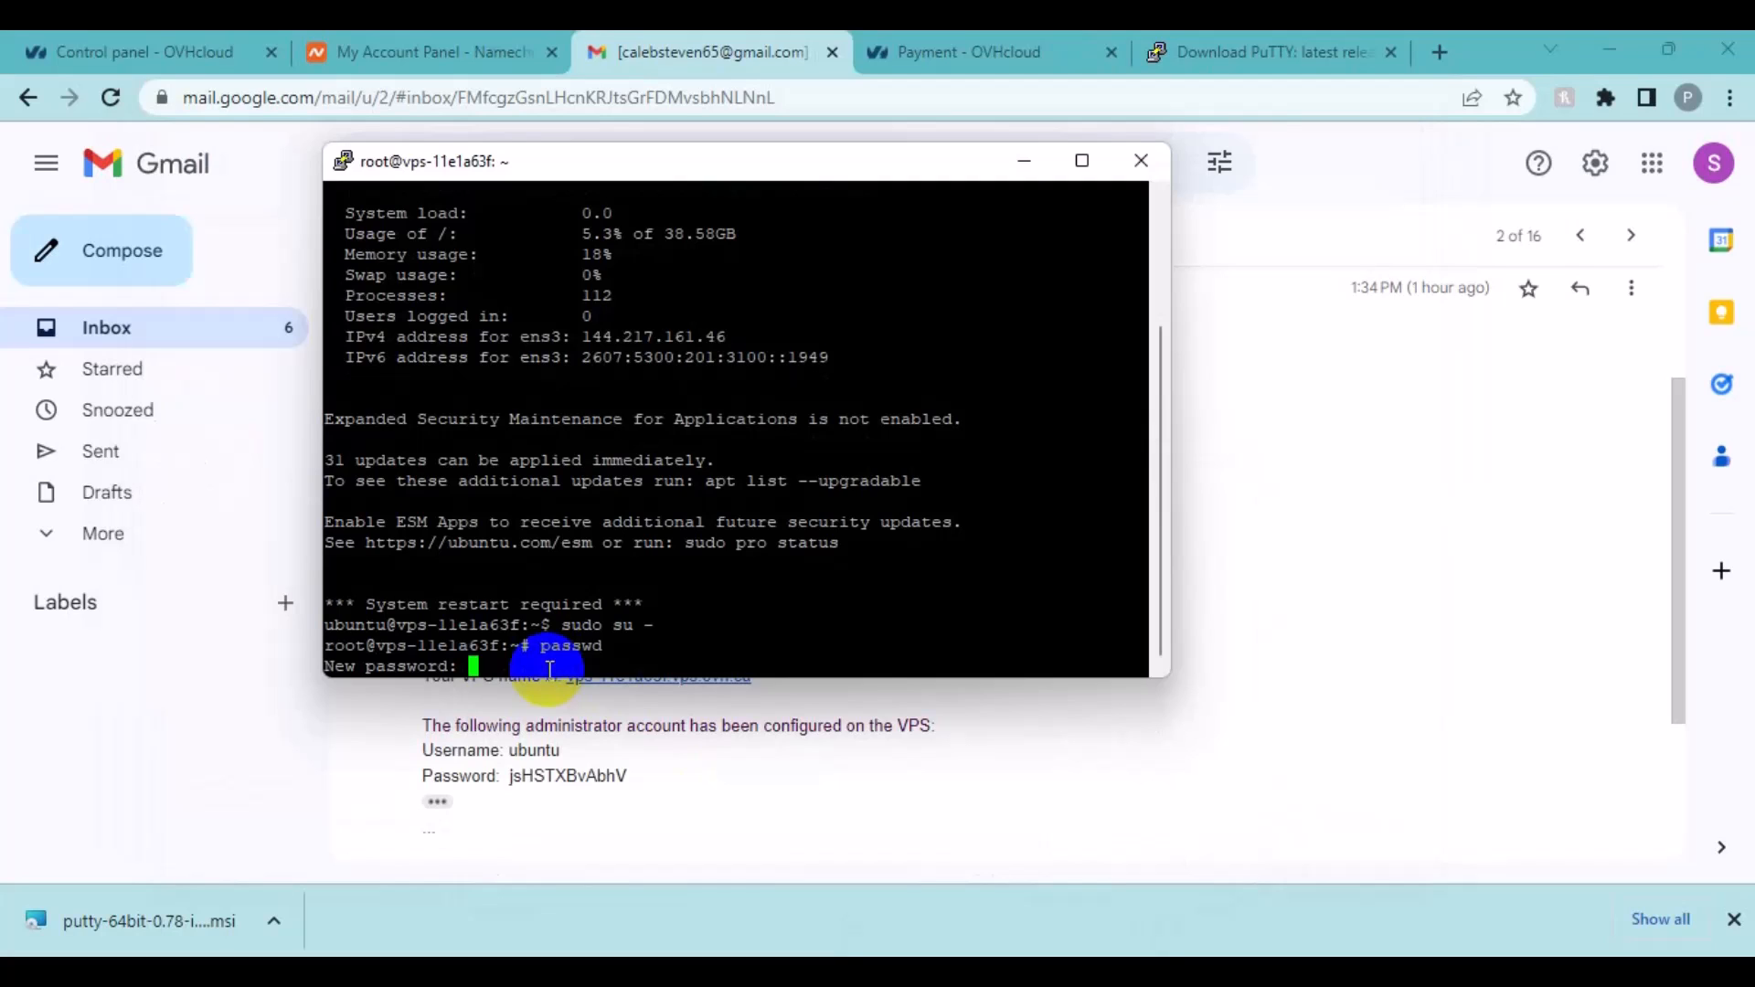
key("Return")
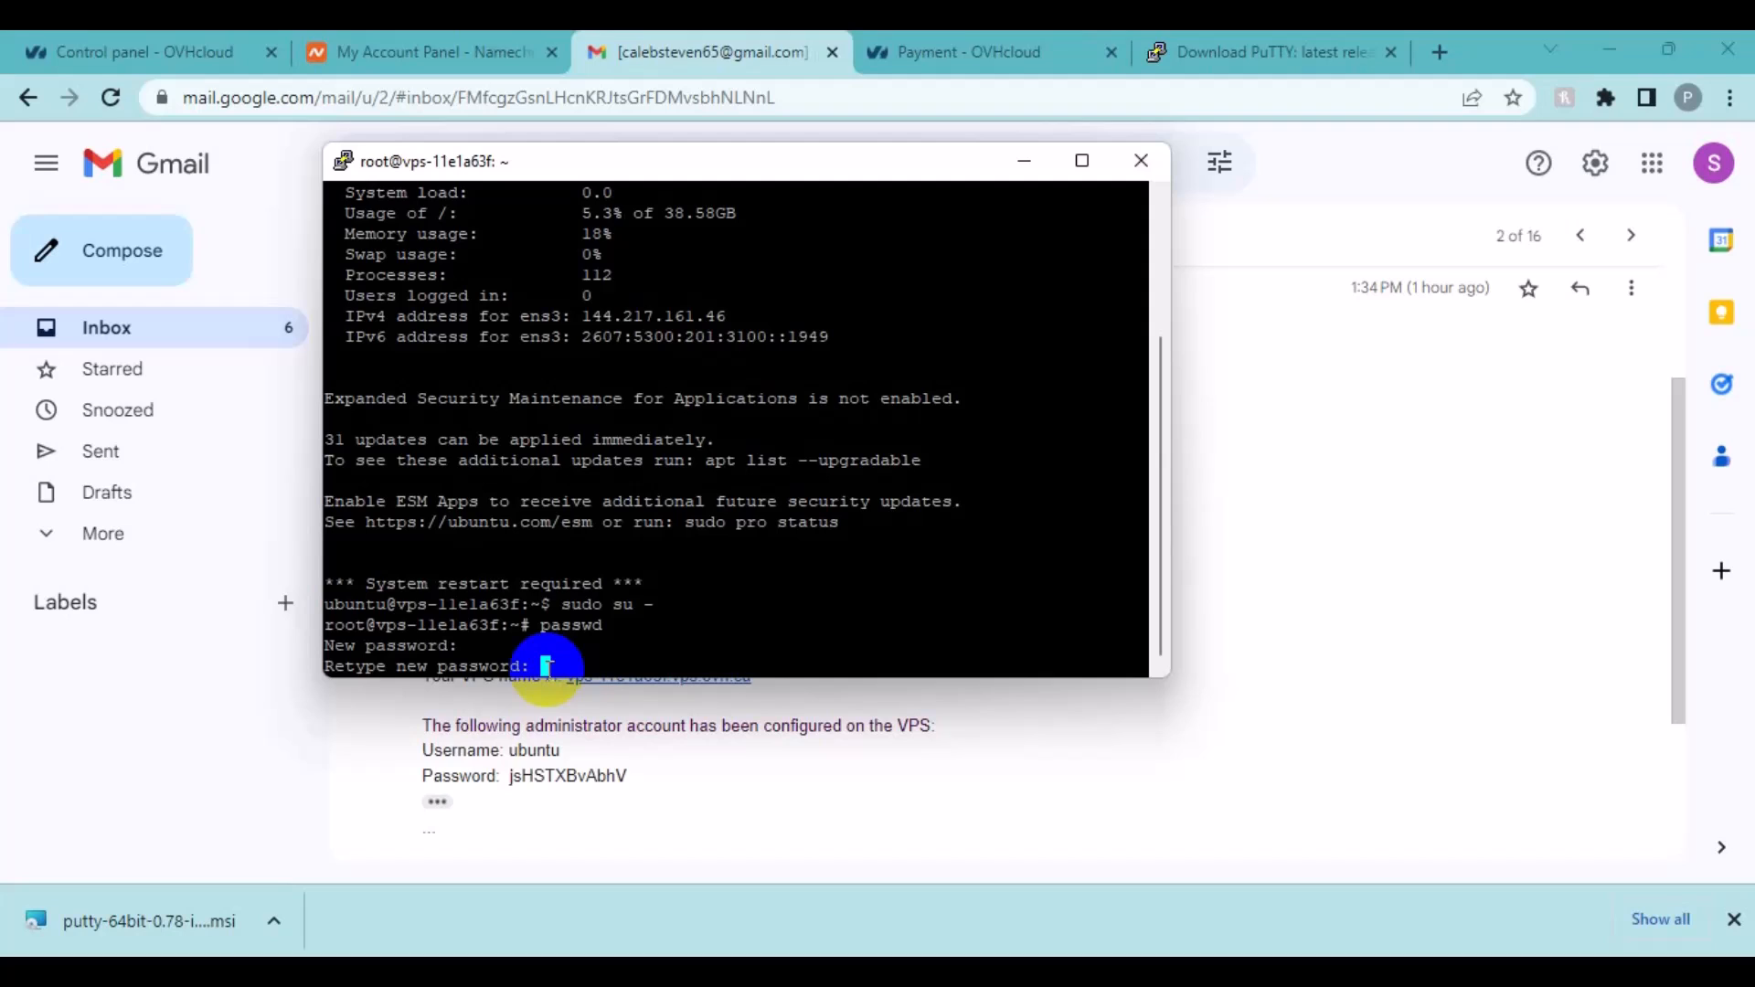
key("Return")
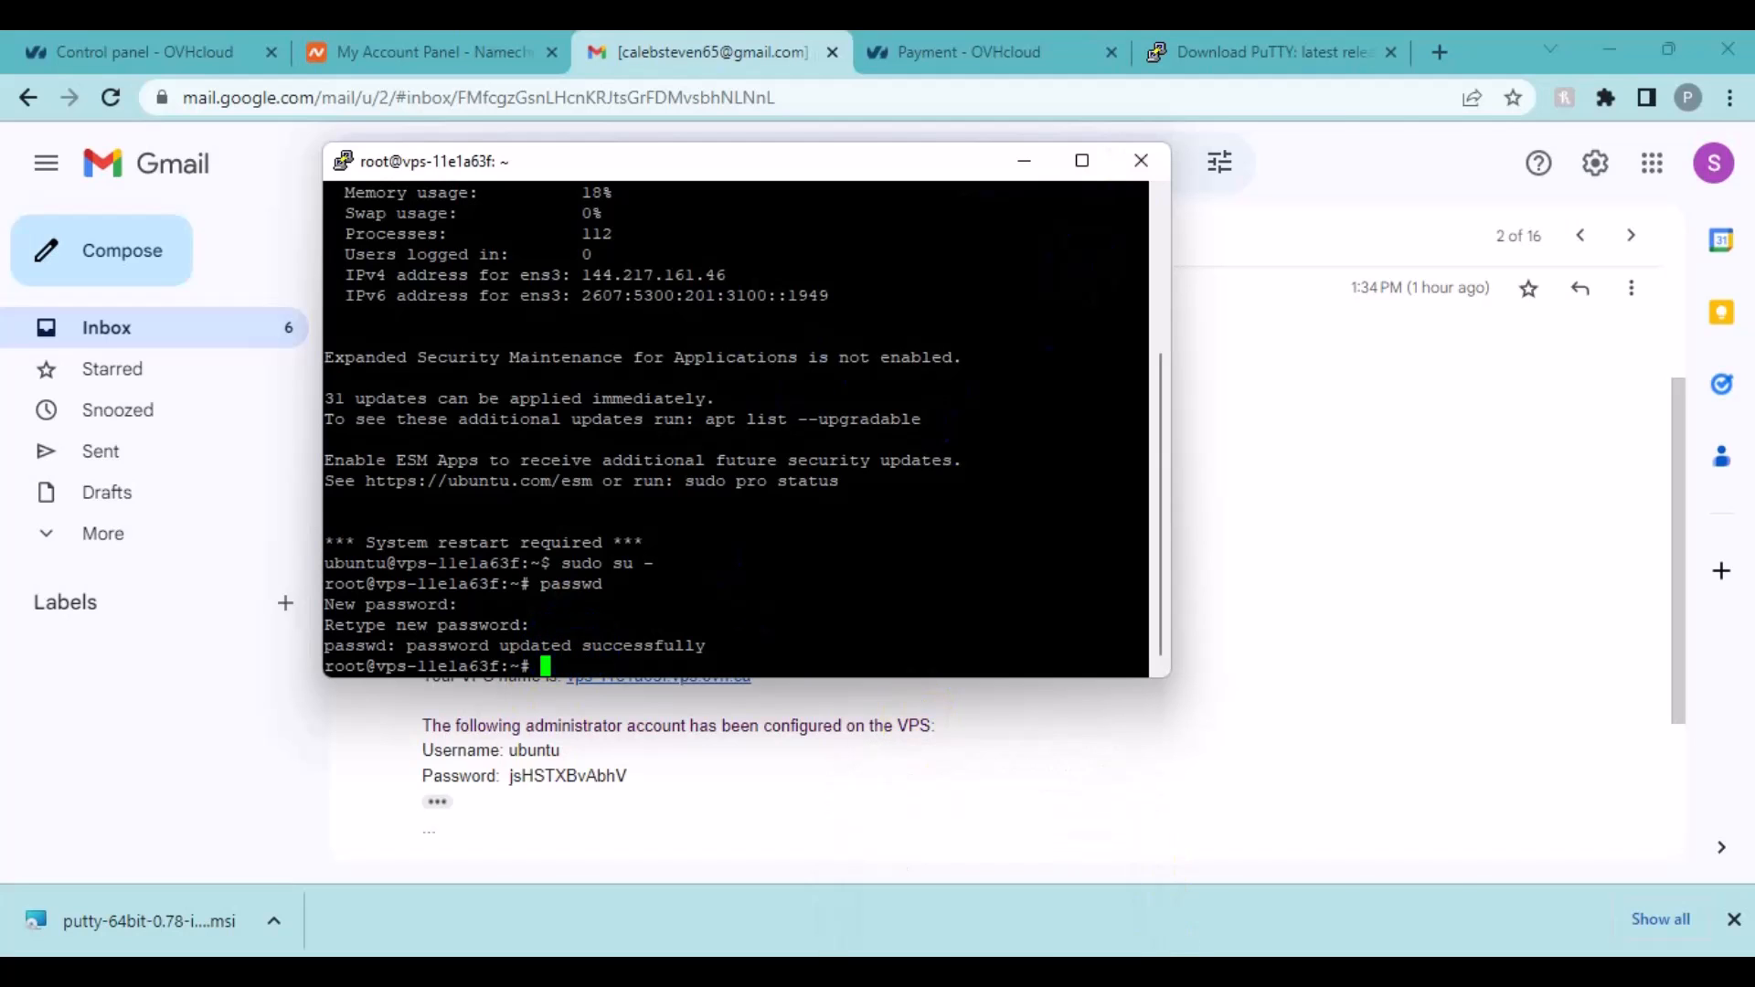
key("alt+Tab")
Copy 'nano /etc/ssh/sshd_config' from the notes and run it at the root prompt
double_click(318, 400)
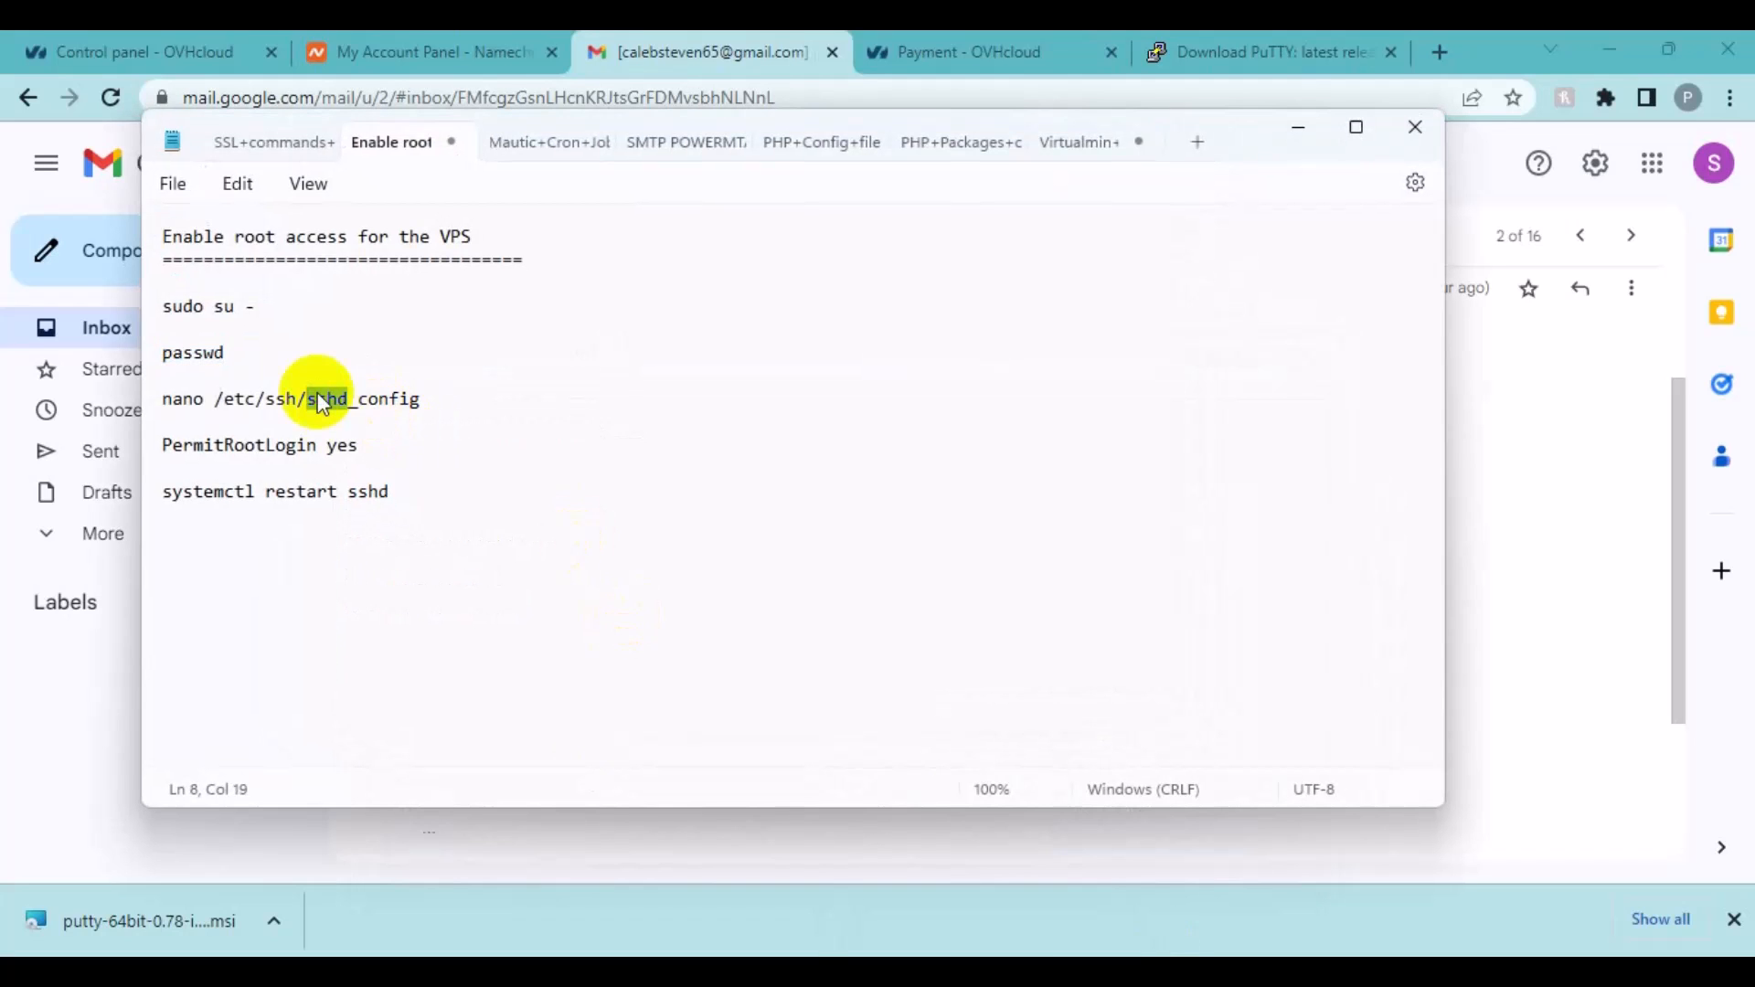
triple_click(318, 401)
right_click(318, 399)
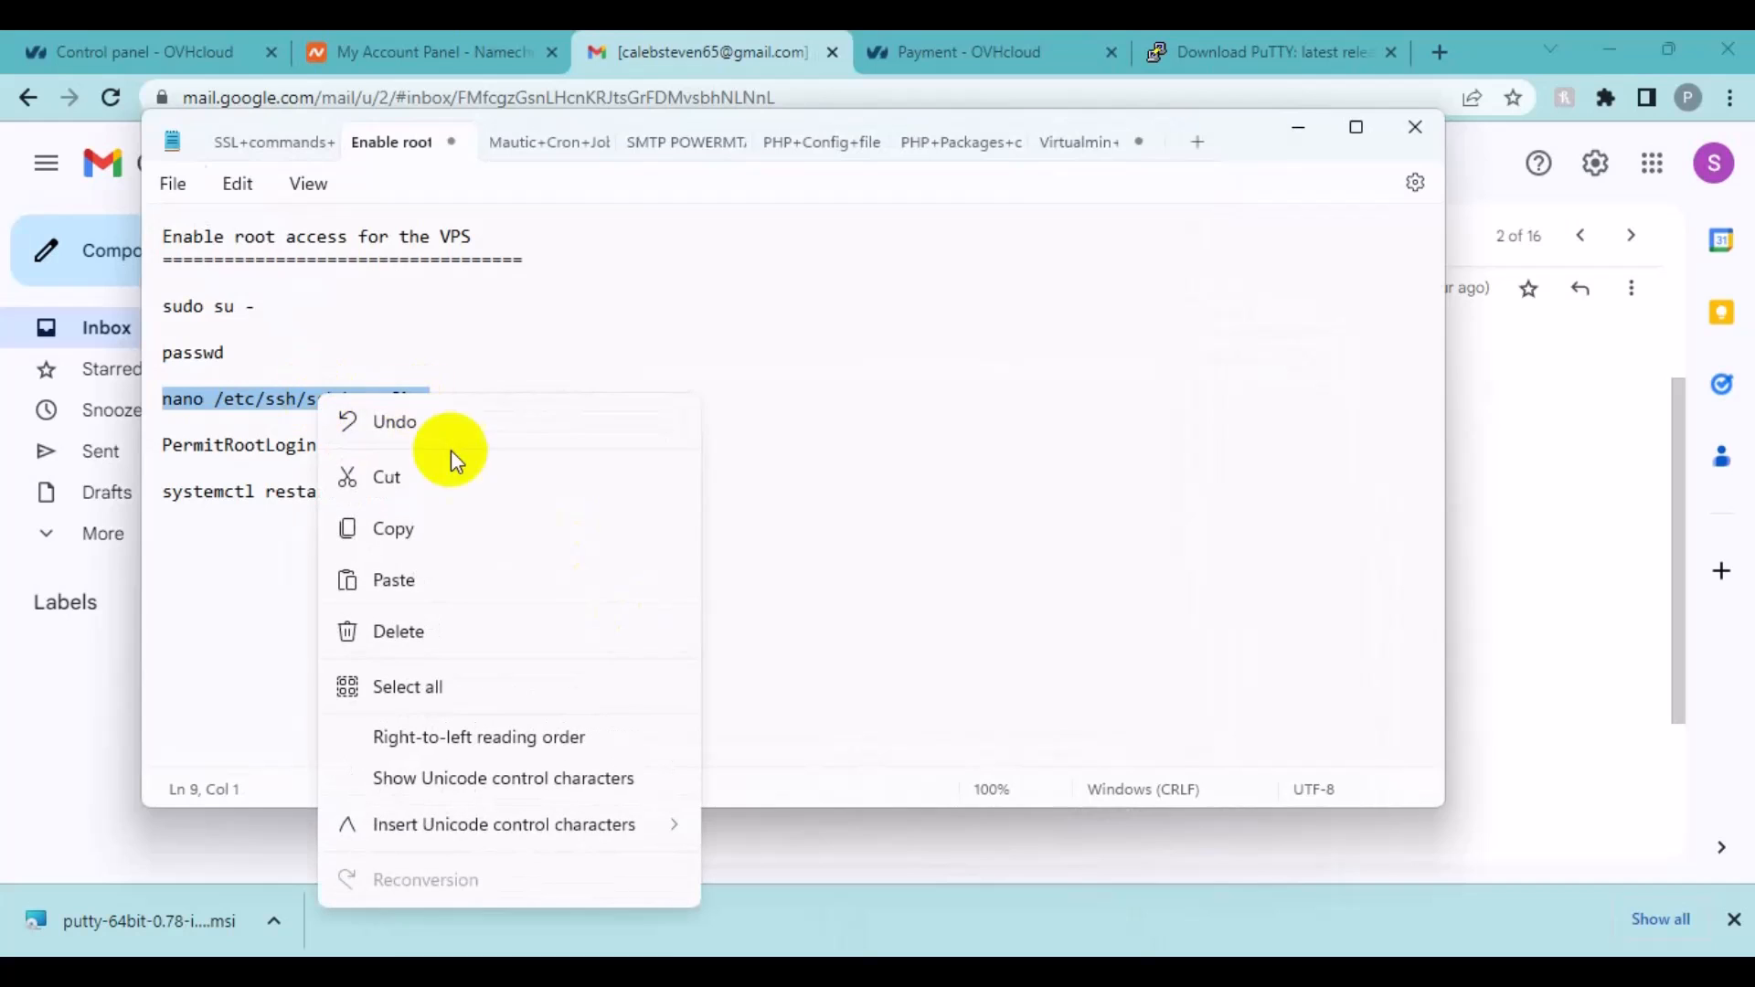
left_click(430, 546)
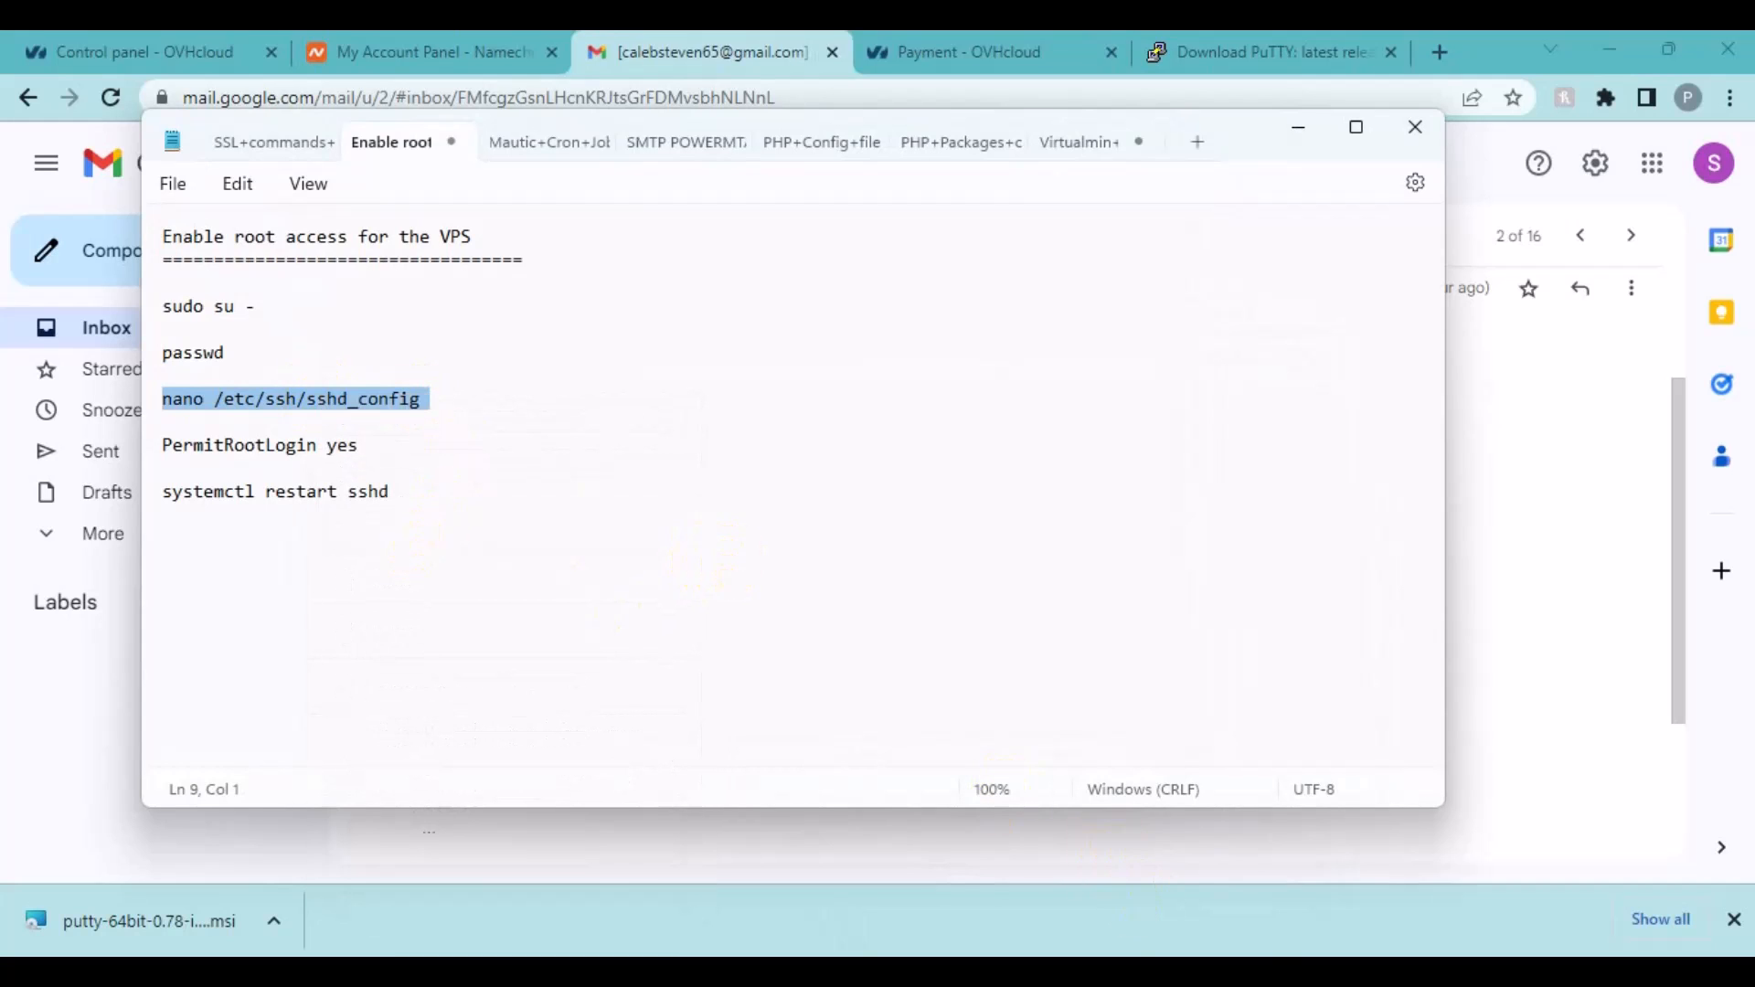
left_click(1165, 972)
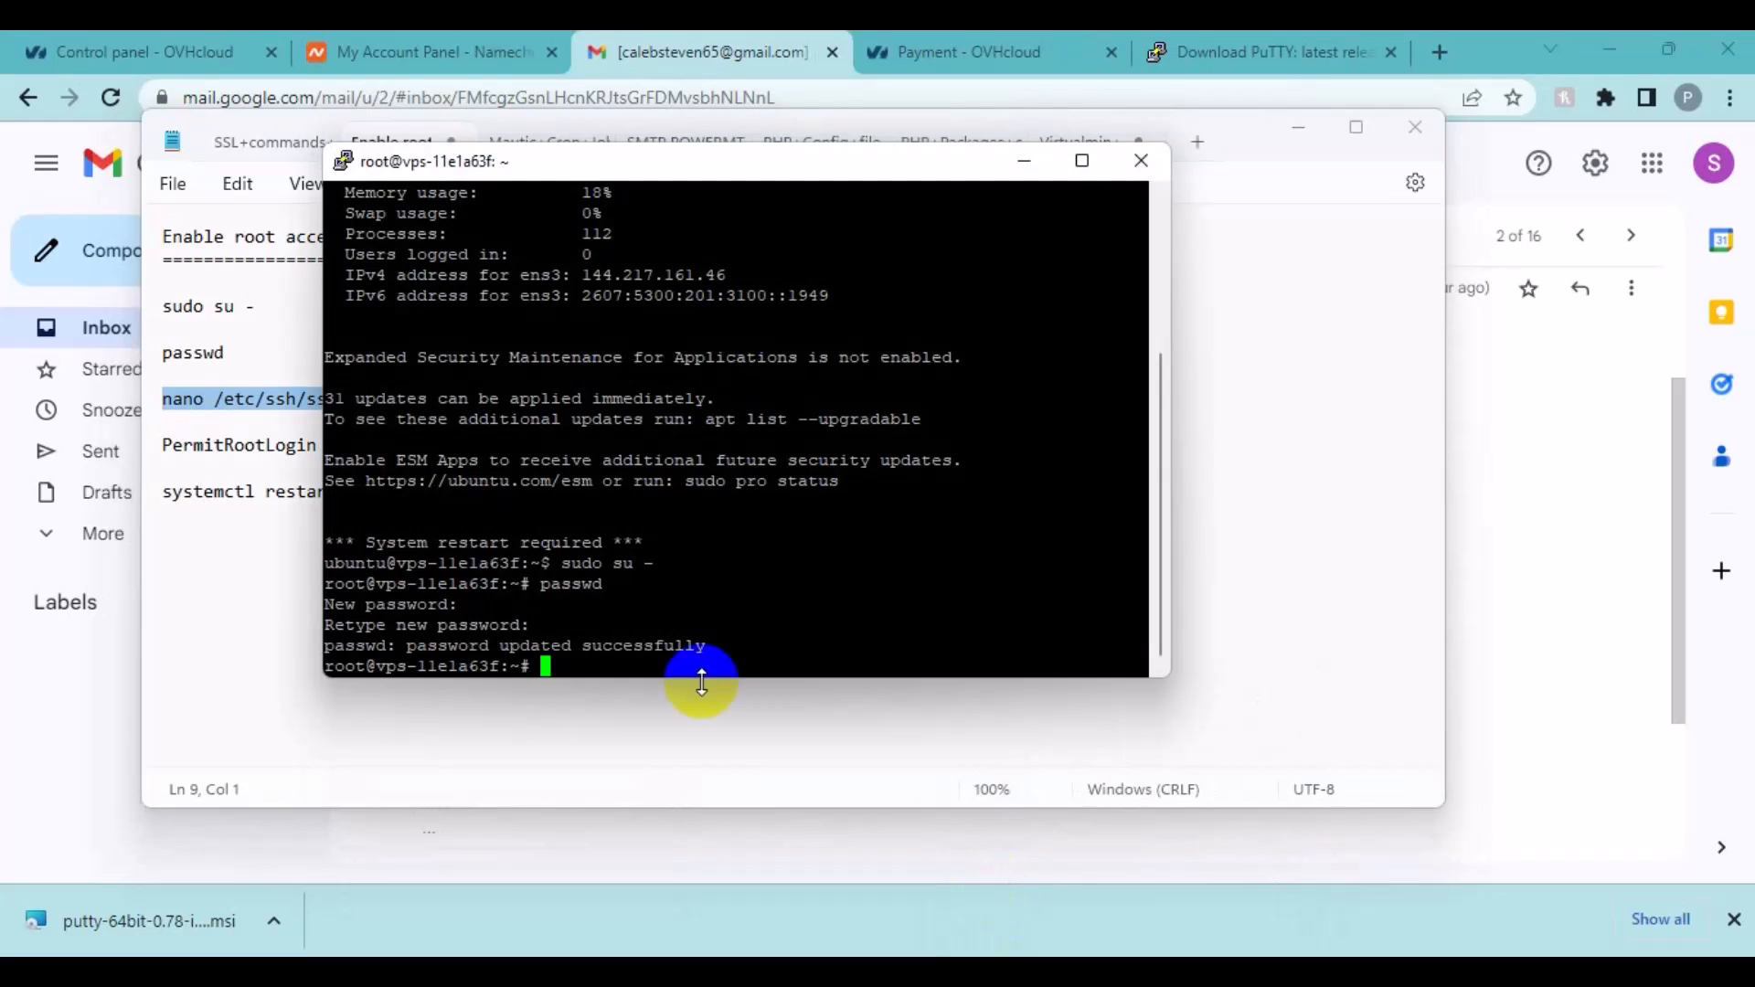
right_click(546, 668)
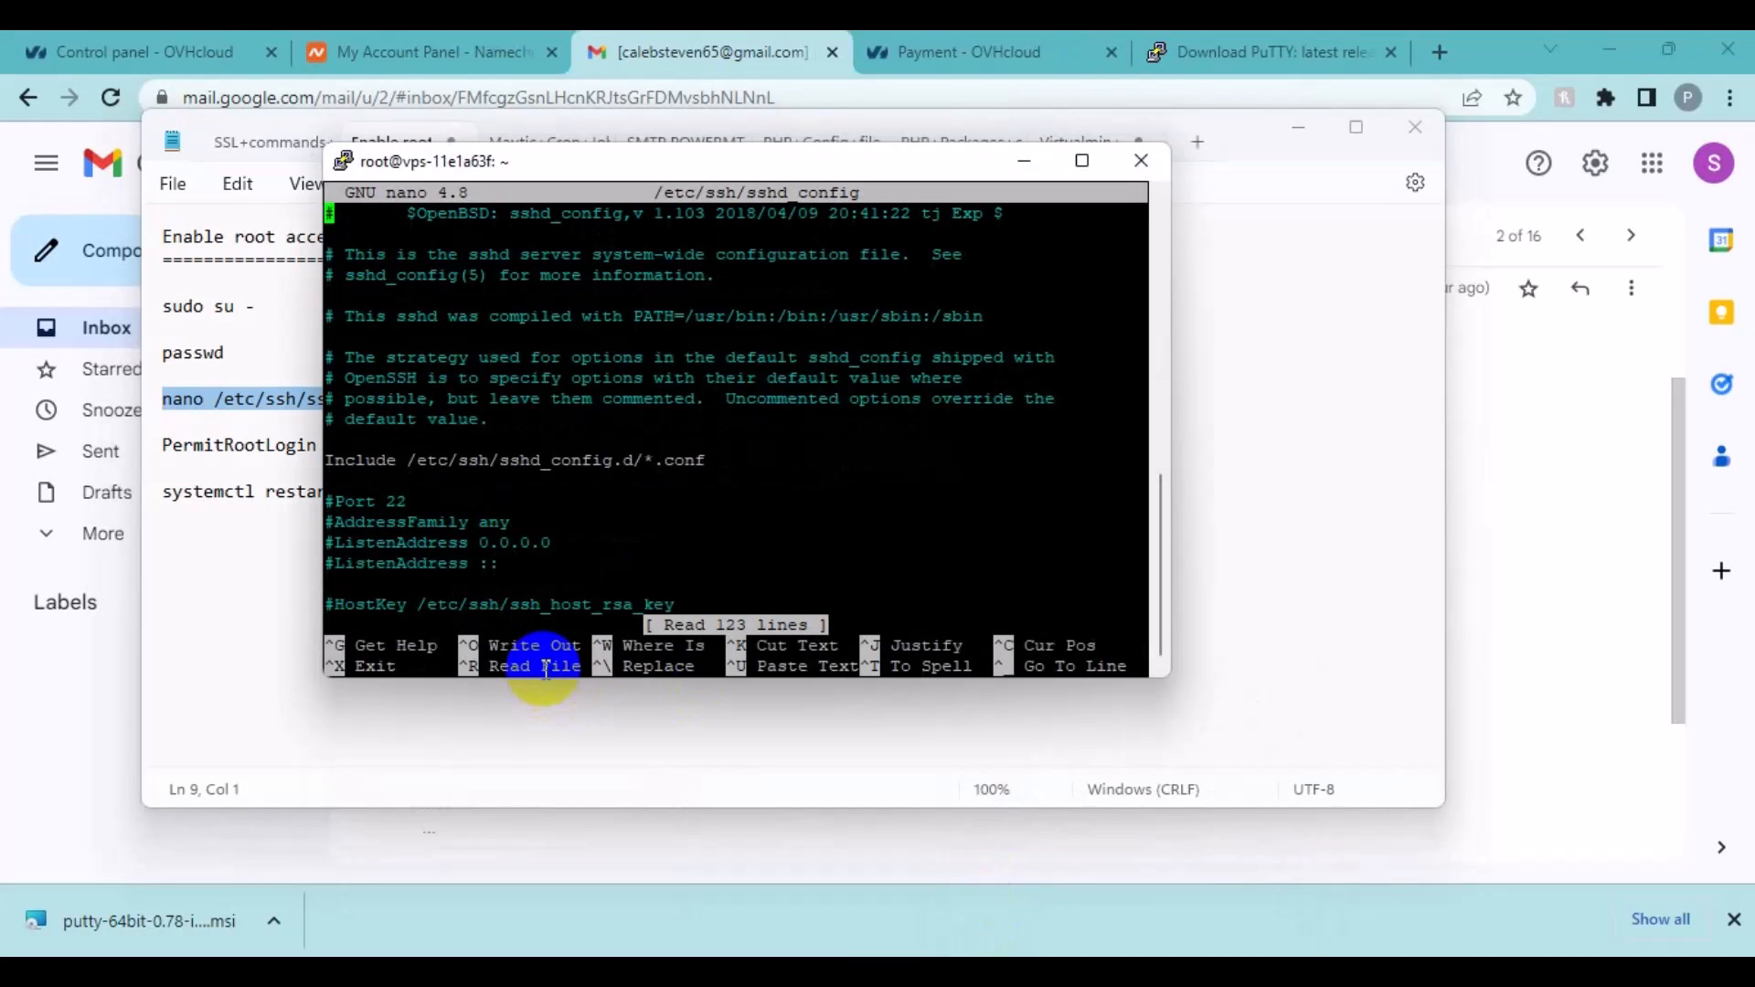
key("Down")
key("Down")
key("Down")
key("Down")
key("Down")
left_click(174, 491)
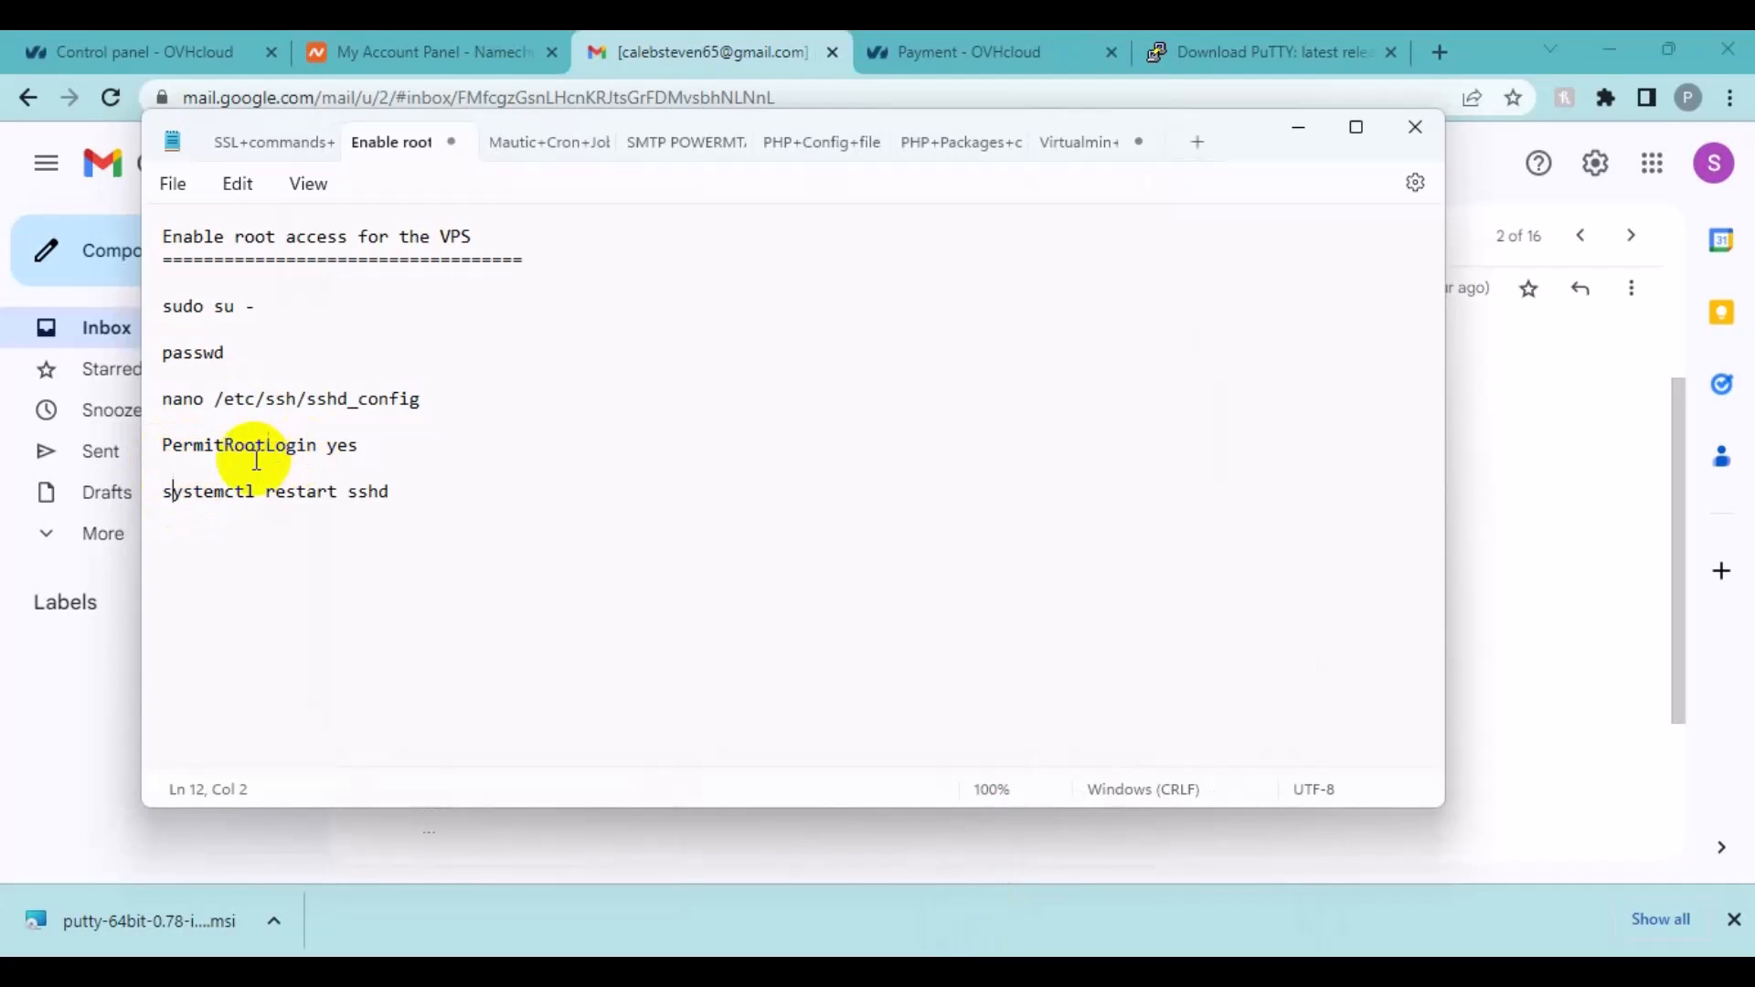
left_click(1146, 970)
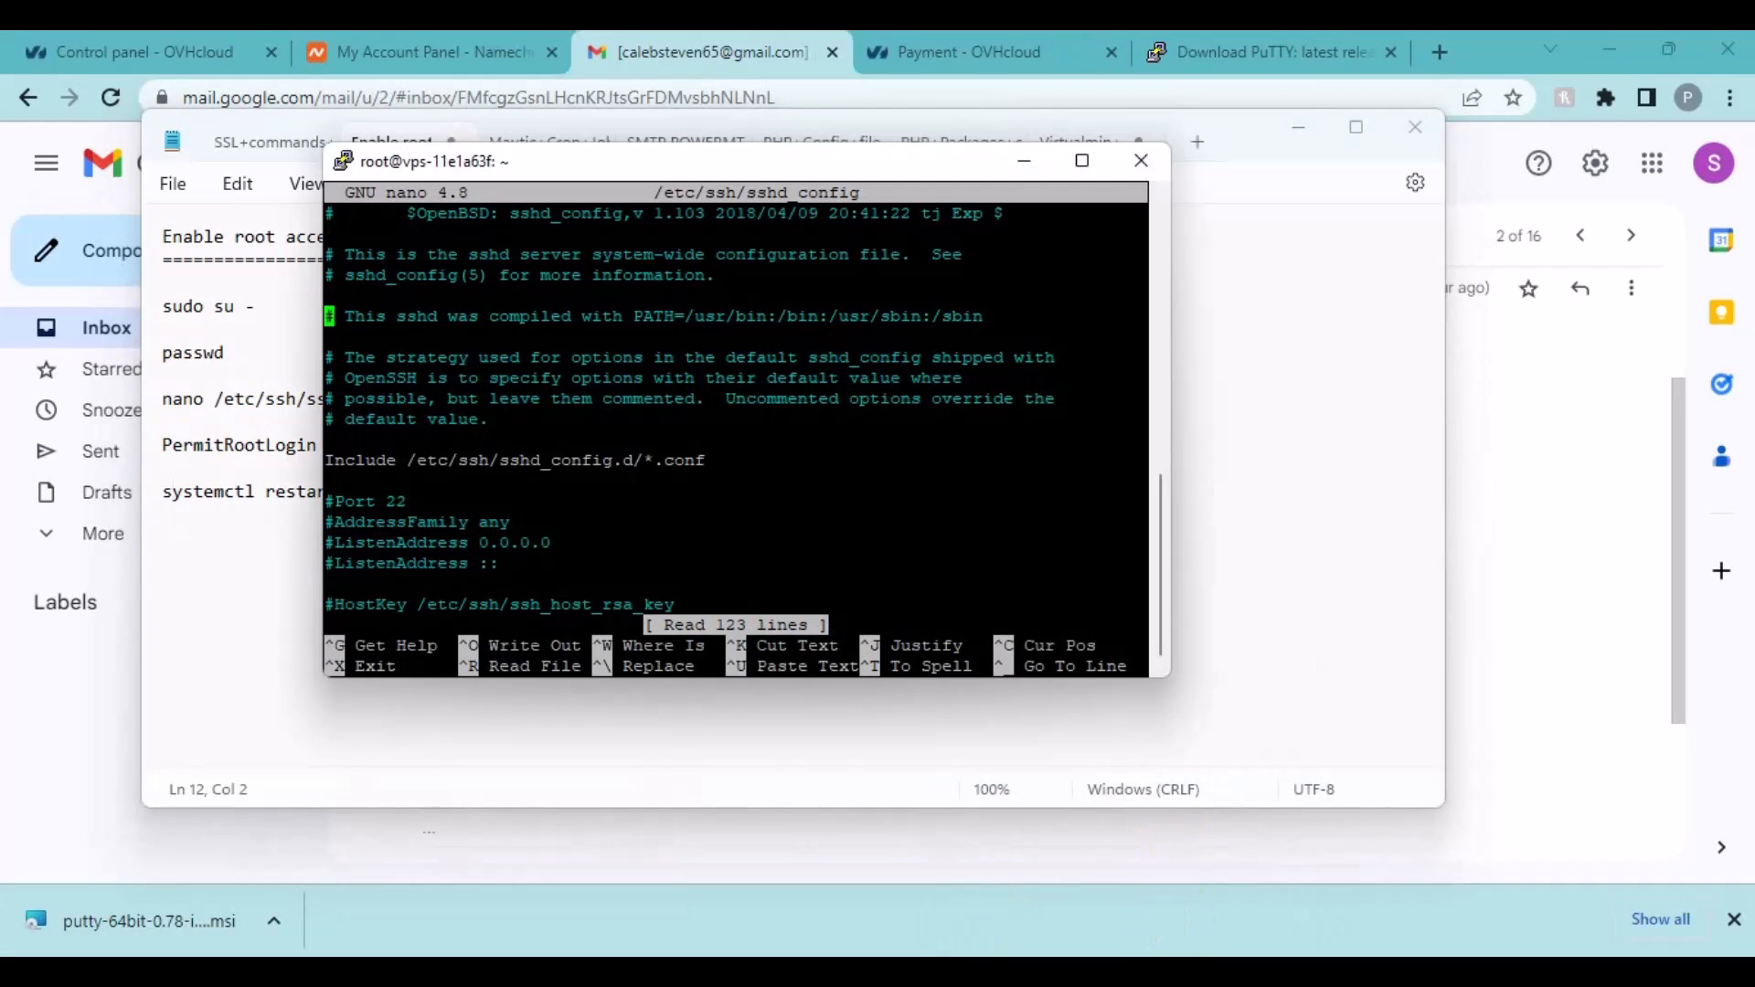
Change '#PermitRootLogin prohibit-password' into an uncommented 'PermitRootLogin yes' line
key("Down")
key("Down")
key("Down")
key("Down")
key("Down")
key("Down")
key("Down")
key("Down")
key("Down")
key("Down")
key("Down")
key("Down")
key("Down")
key("Down")
key("Down")
key("Down")
key("Down")
key("Down")
key("Down")
key("Down")
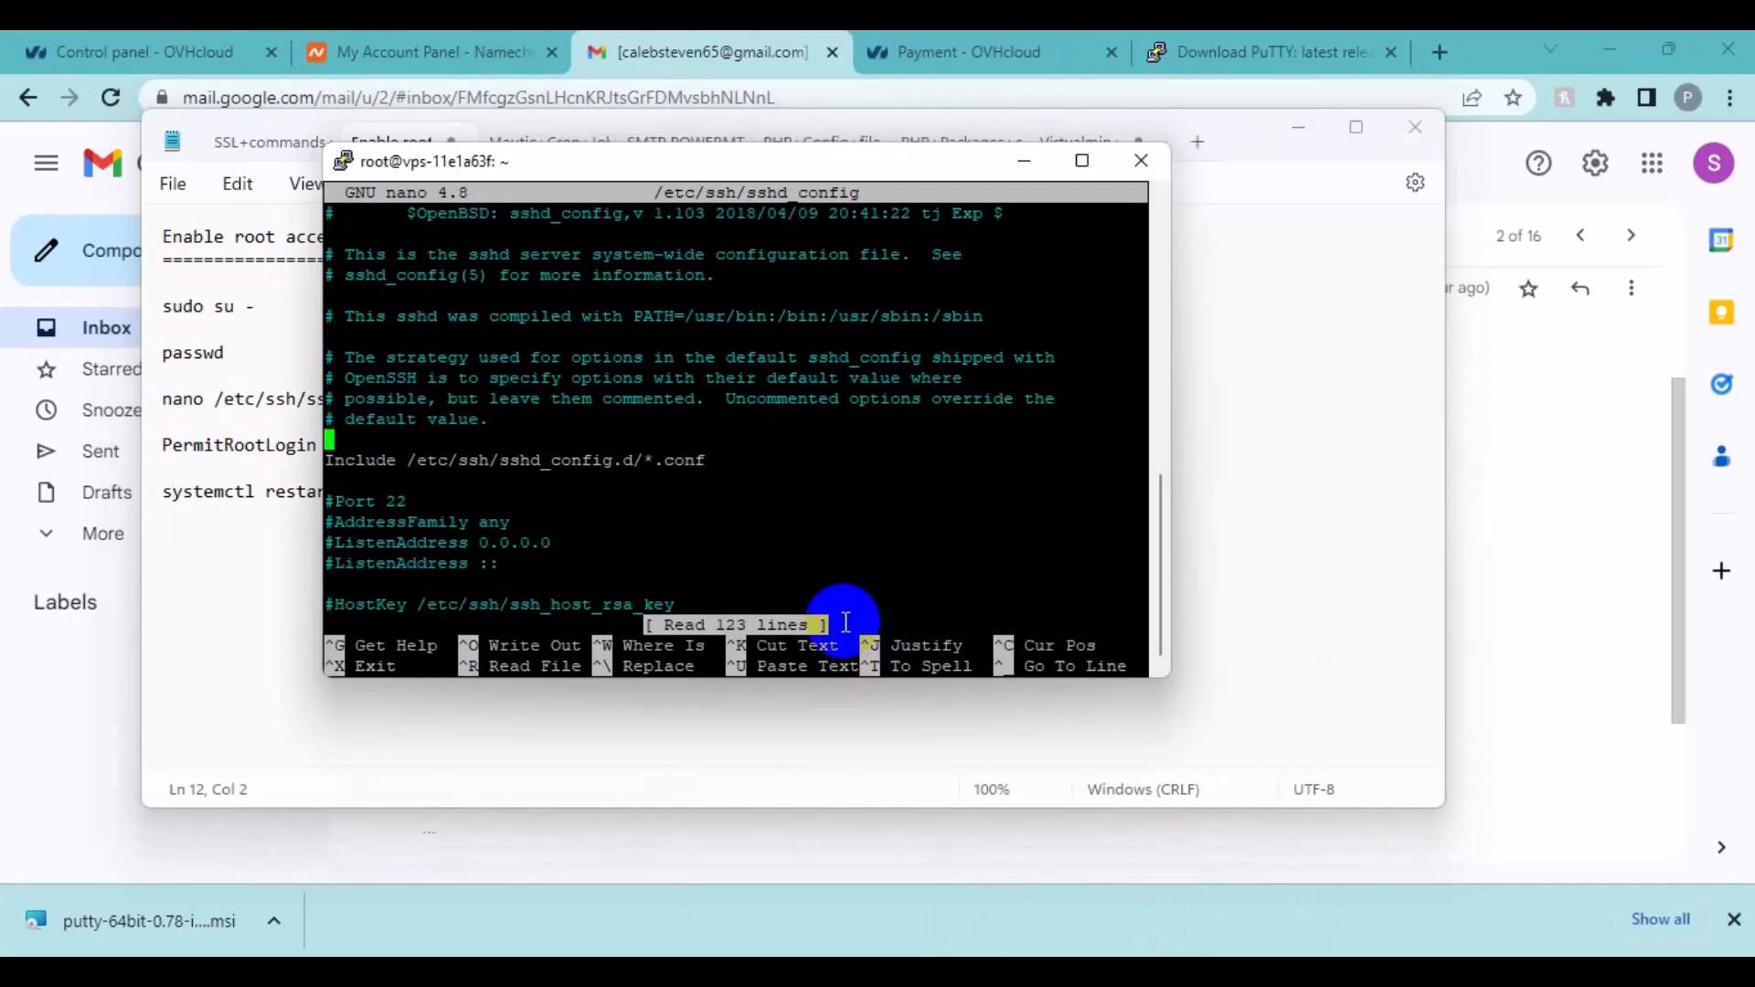
key("Down")
key("Down")
key("Down")
key("Down")
key("Down")
key("Down")
key("Down")
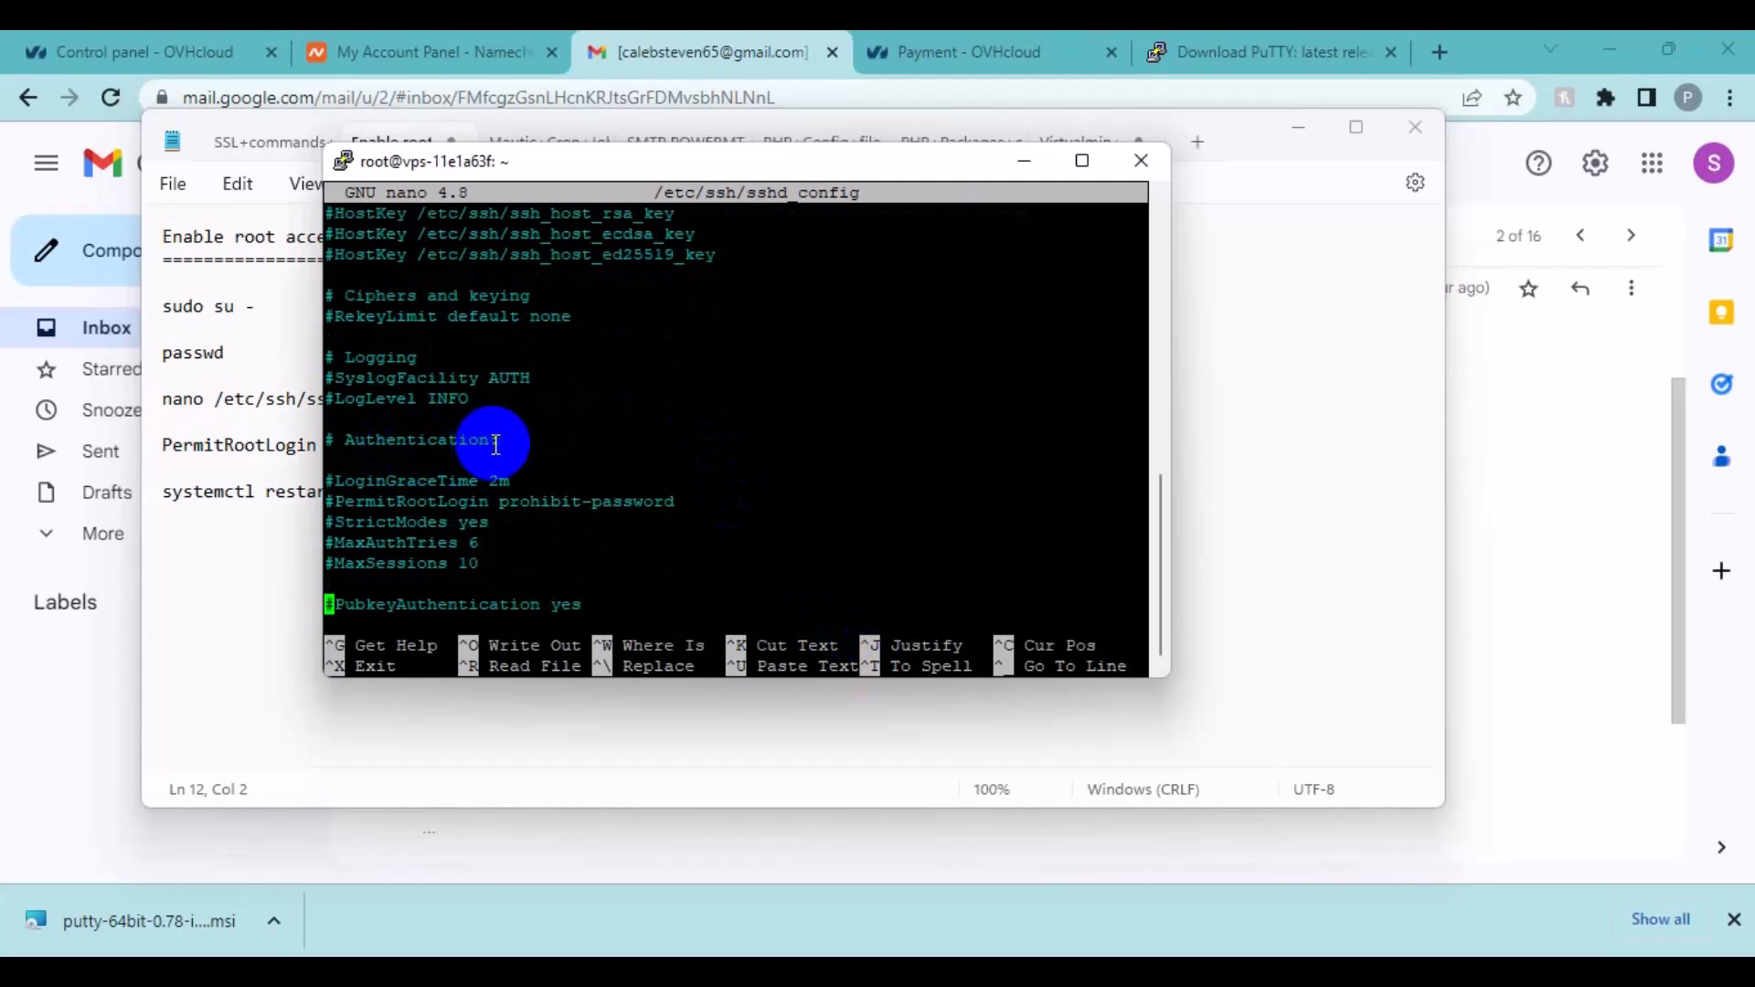
key("Up")
key("Up")
key("Up")
key("Up")
key("Up")
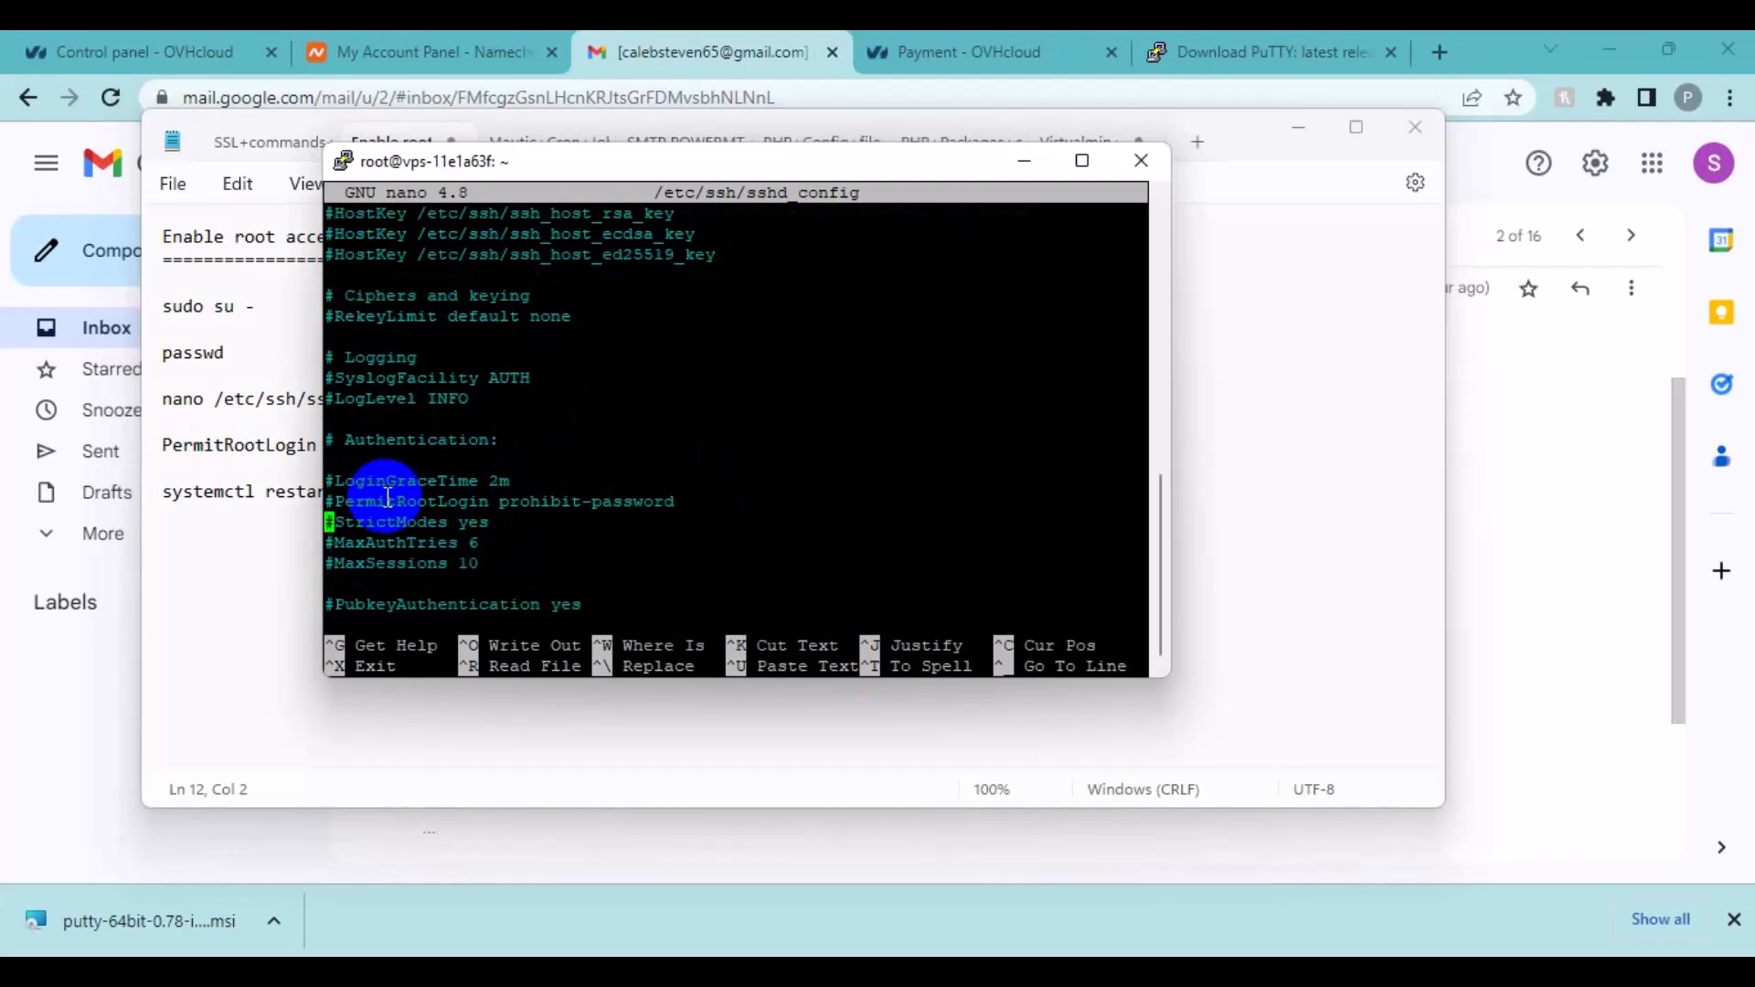
key("Right")
key("Right")
key("Right")
key("Right")
key("Right")
key("Right")
key("Right")
key("Right")
key("Right")
key("Right")
key("Right")
key("Right")
key("Right")
key("Right")
key("Right")
key("Right")
key("Right")
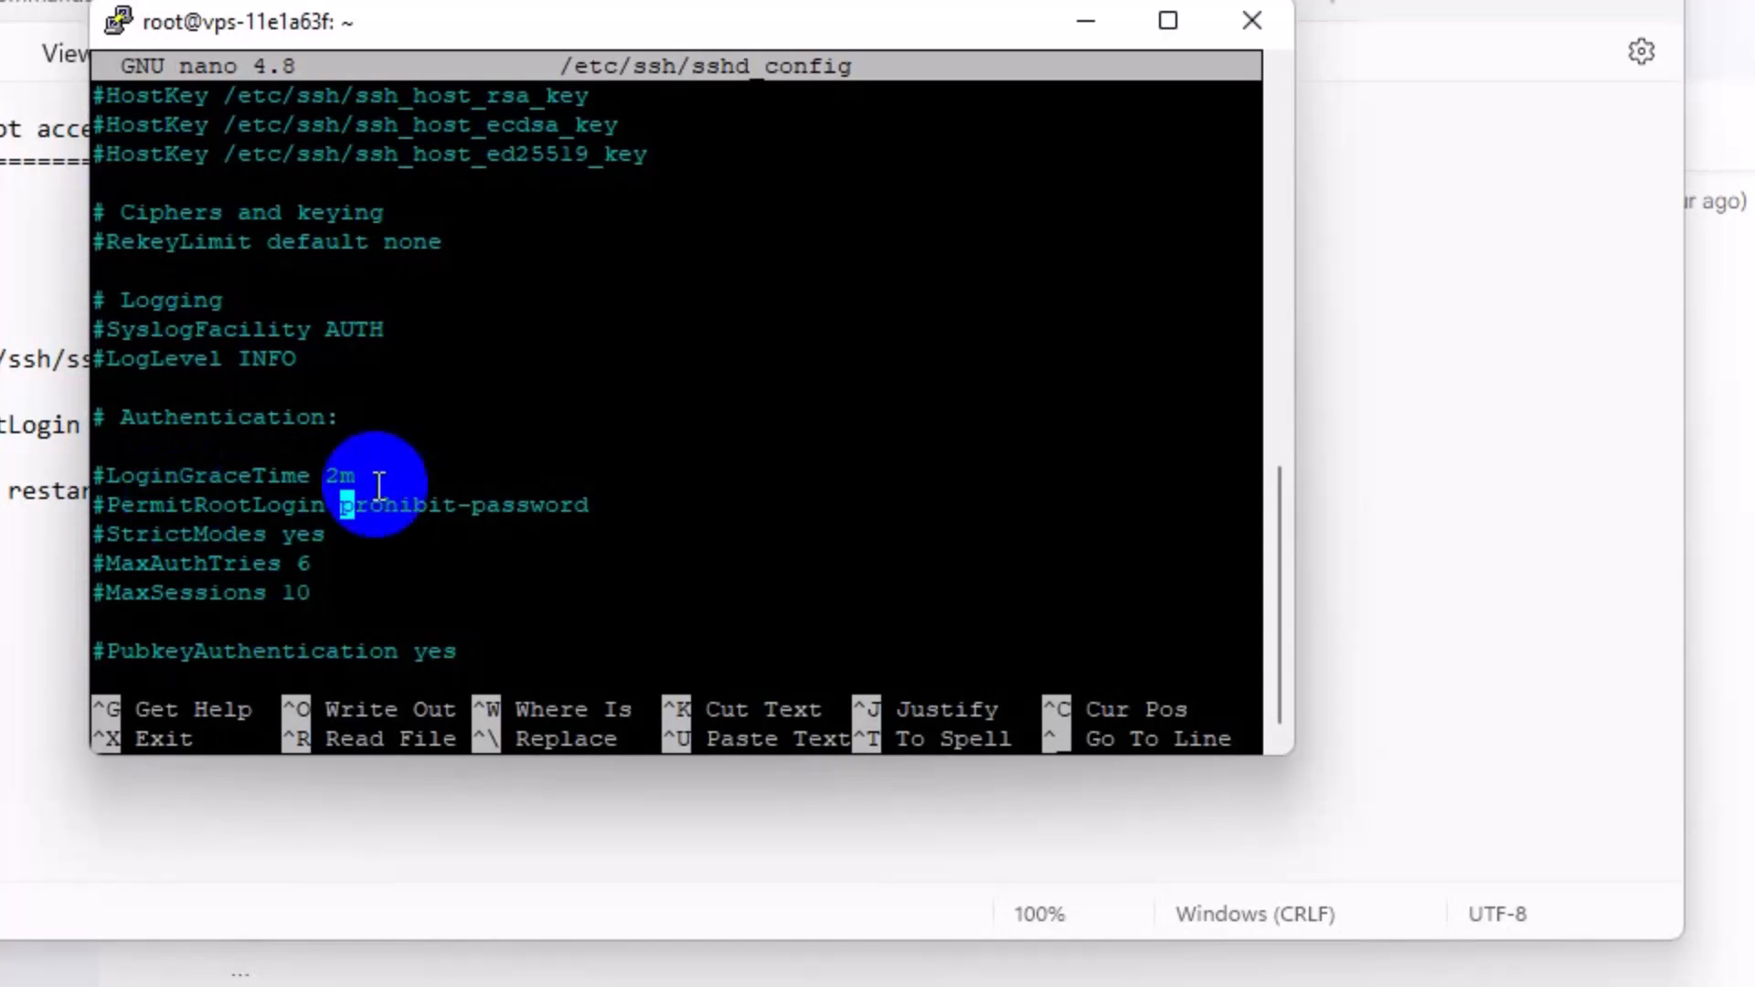
key("Right")
key("Right")
key("Right")
key("Right")
key("Right")
key("Right")
key("Right")
key("Right")
key("Right")
key("Right")
key("Right")
key("Right")
key("Right")
key("Right")
key("Right")
key("Right")
key("Right")
key("BackSpace")
key("BackSpace")
key("BackSpace")
key("BackSpace")
key("BackSpace")
key("BackSpace")
key("BackSpace")
key("BackSpace")
key("BackSpace")
key("BackSpace")
key("BackSpace")
key("BackSpace")
key("BackSpace")
key("BackSpace")
key("BackSpace")
key("BackSpace")
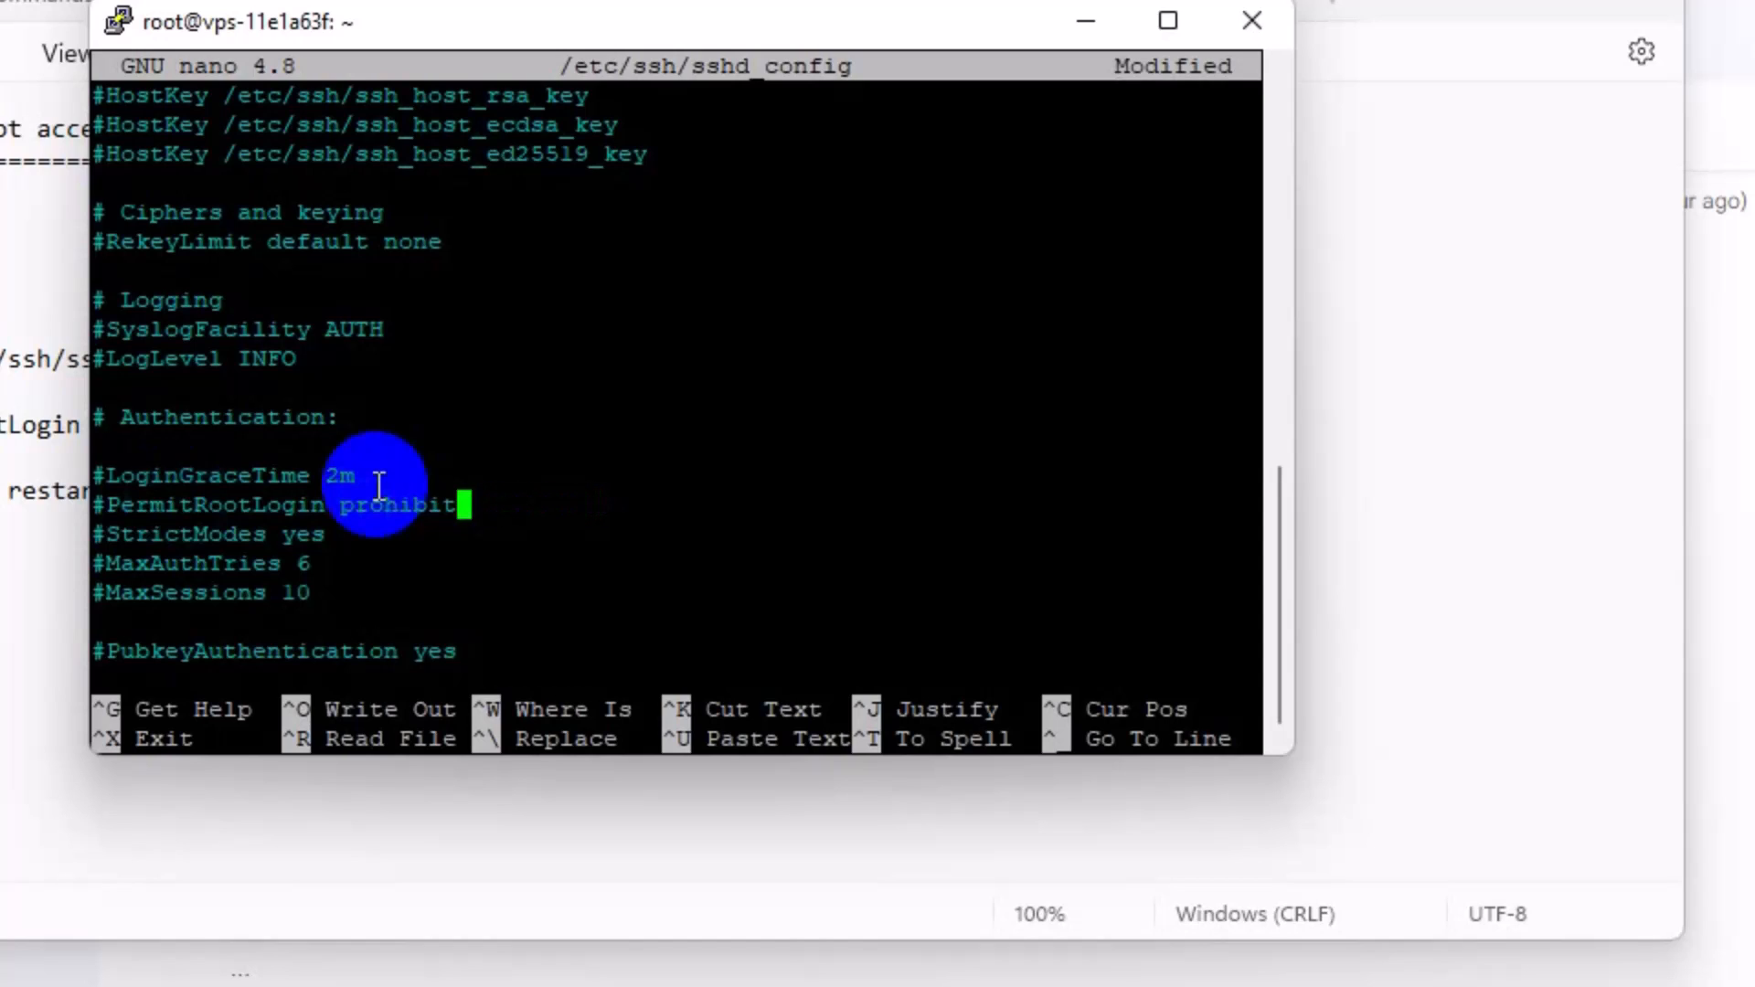
key("BackSpace")
type("yes")
key("Left")
key("Left")
key("Left")
key("Left")
key("Left")
key("Left")
key("Left")
key("Left")
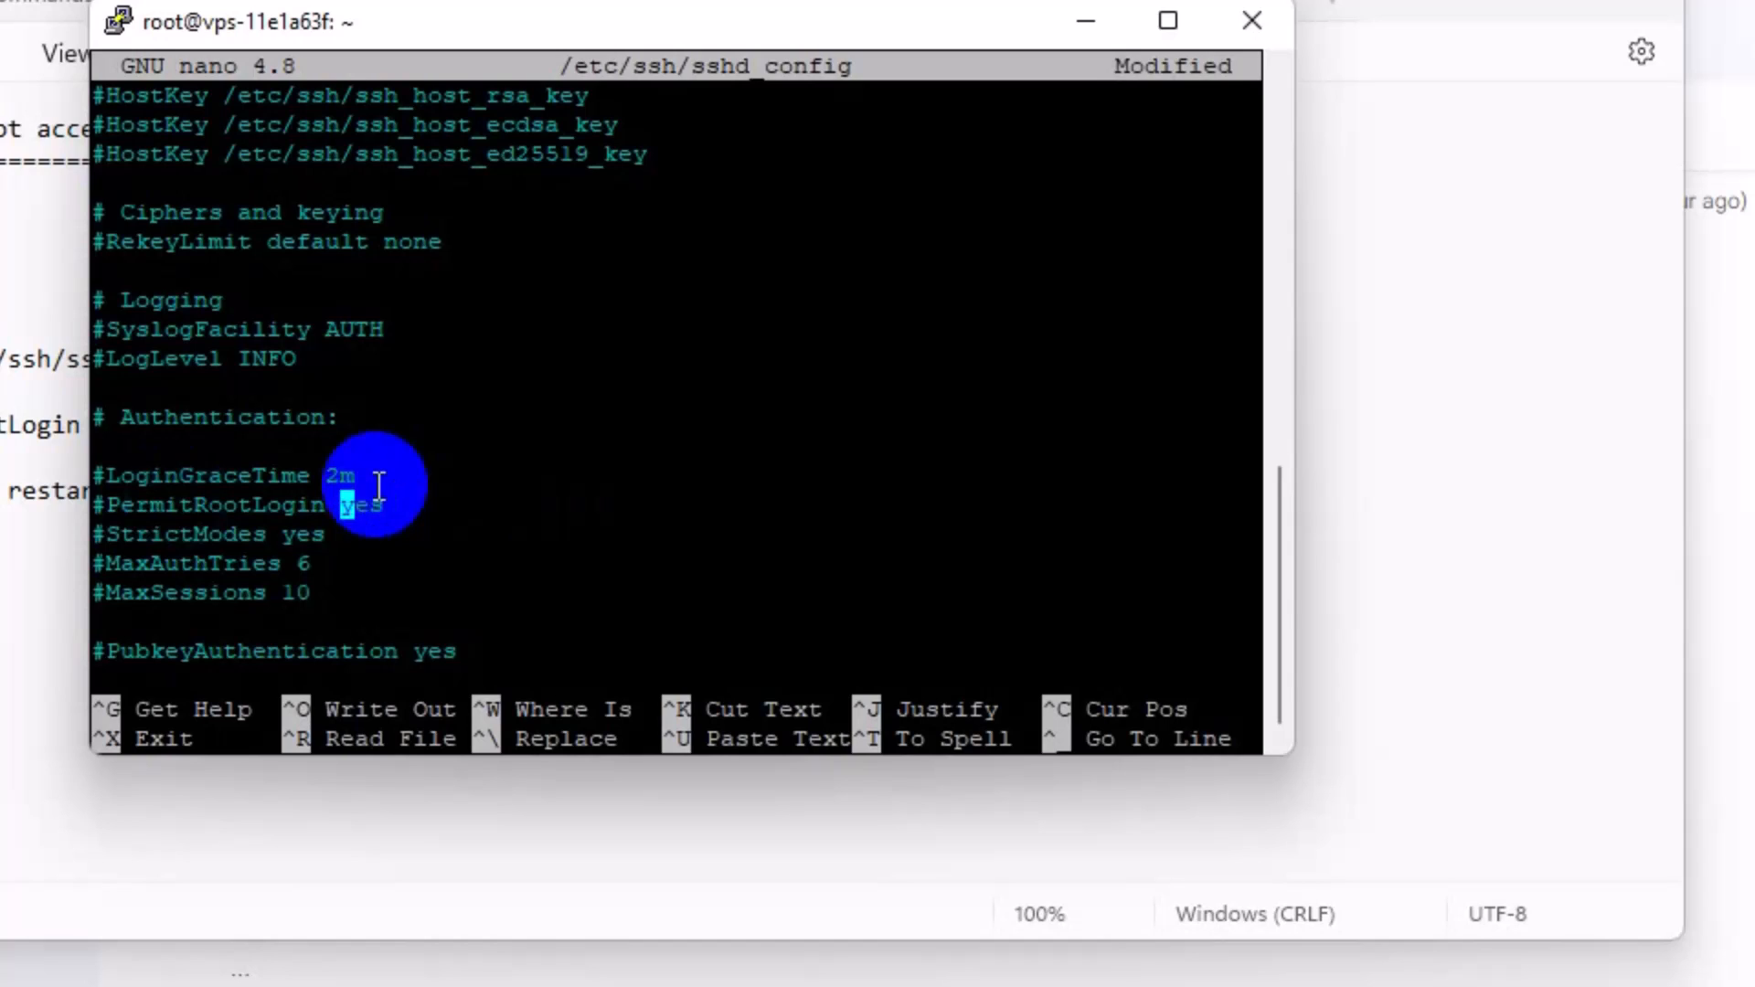
key("Left")
key("Left")
key("Left")
key("Left")
key("Left")
key("Left")
key("Left")
key("Left")
key("Left")
key("Left")
key("Left")
key("BackSpace")
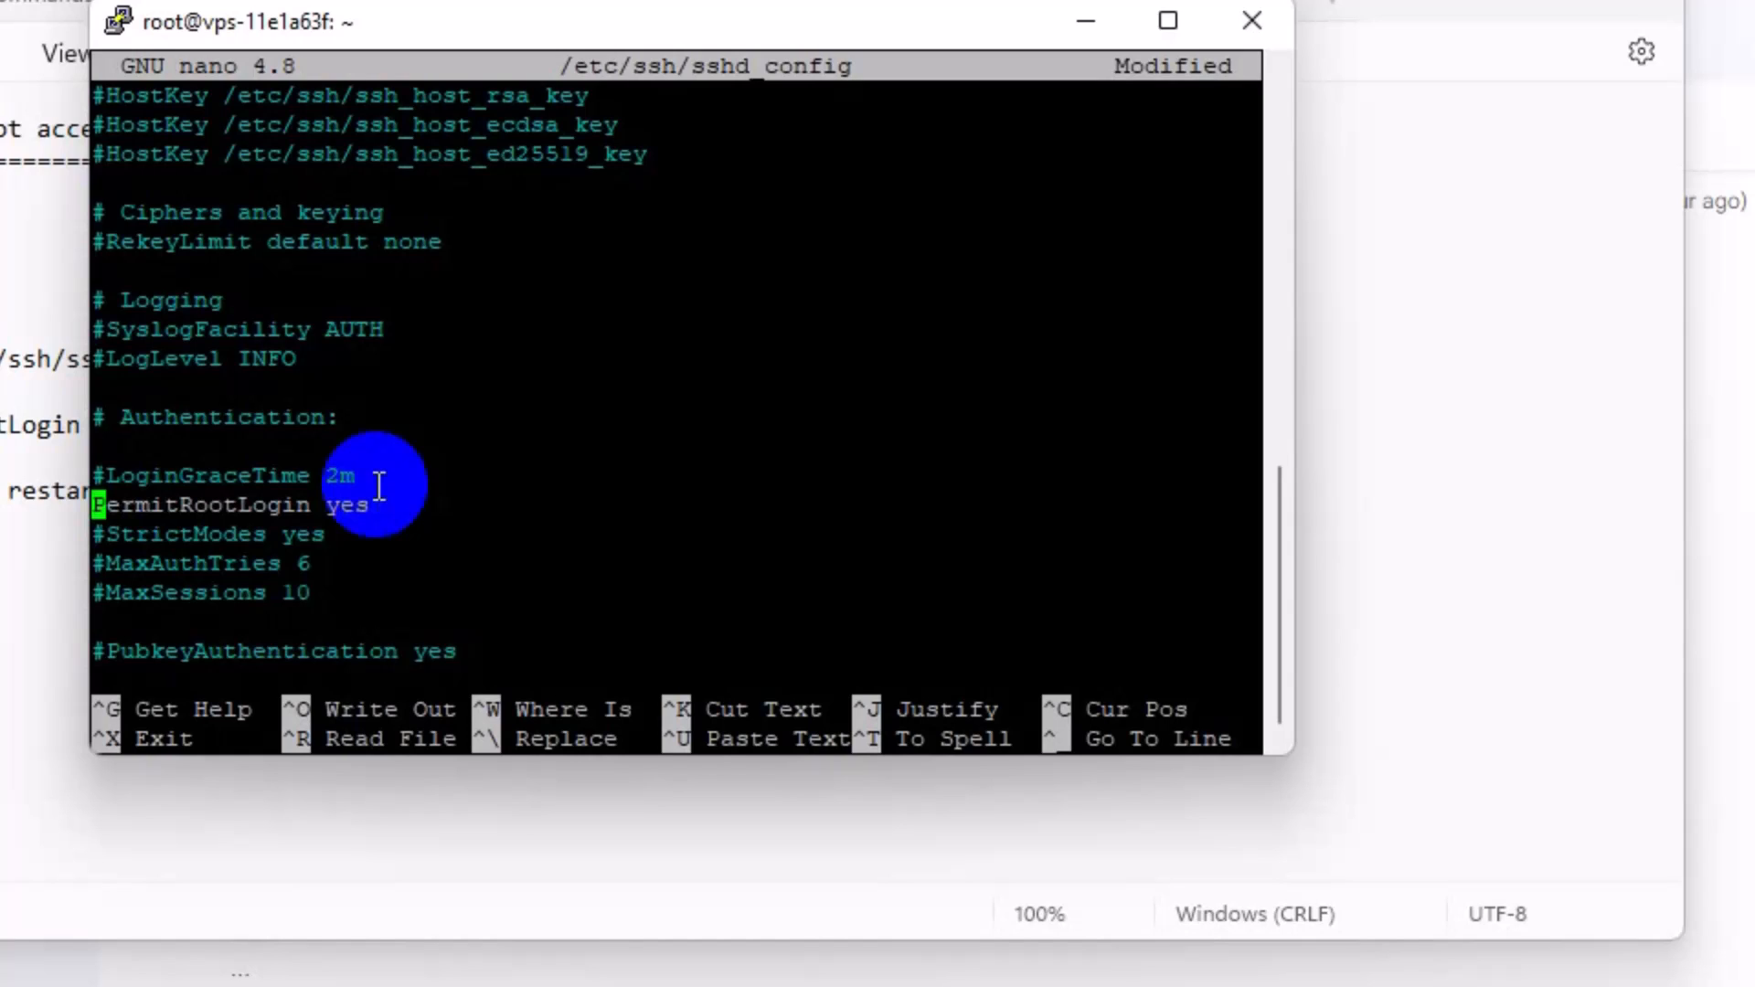
Save /etc/ssh/sshd_config and exit nano back to the shell
key("ctrl+o")
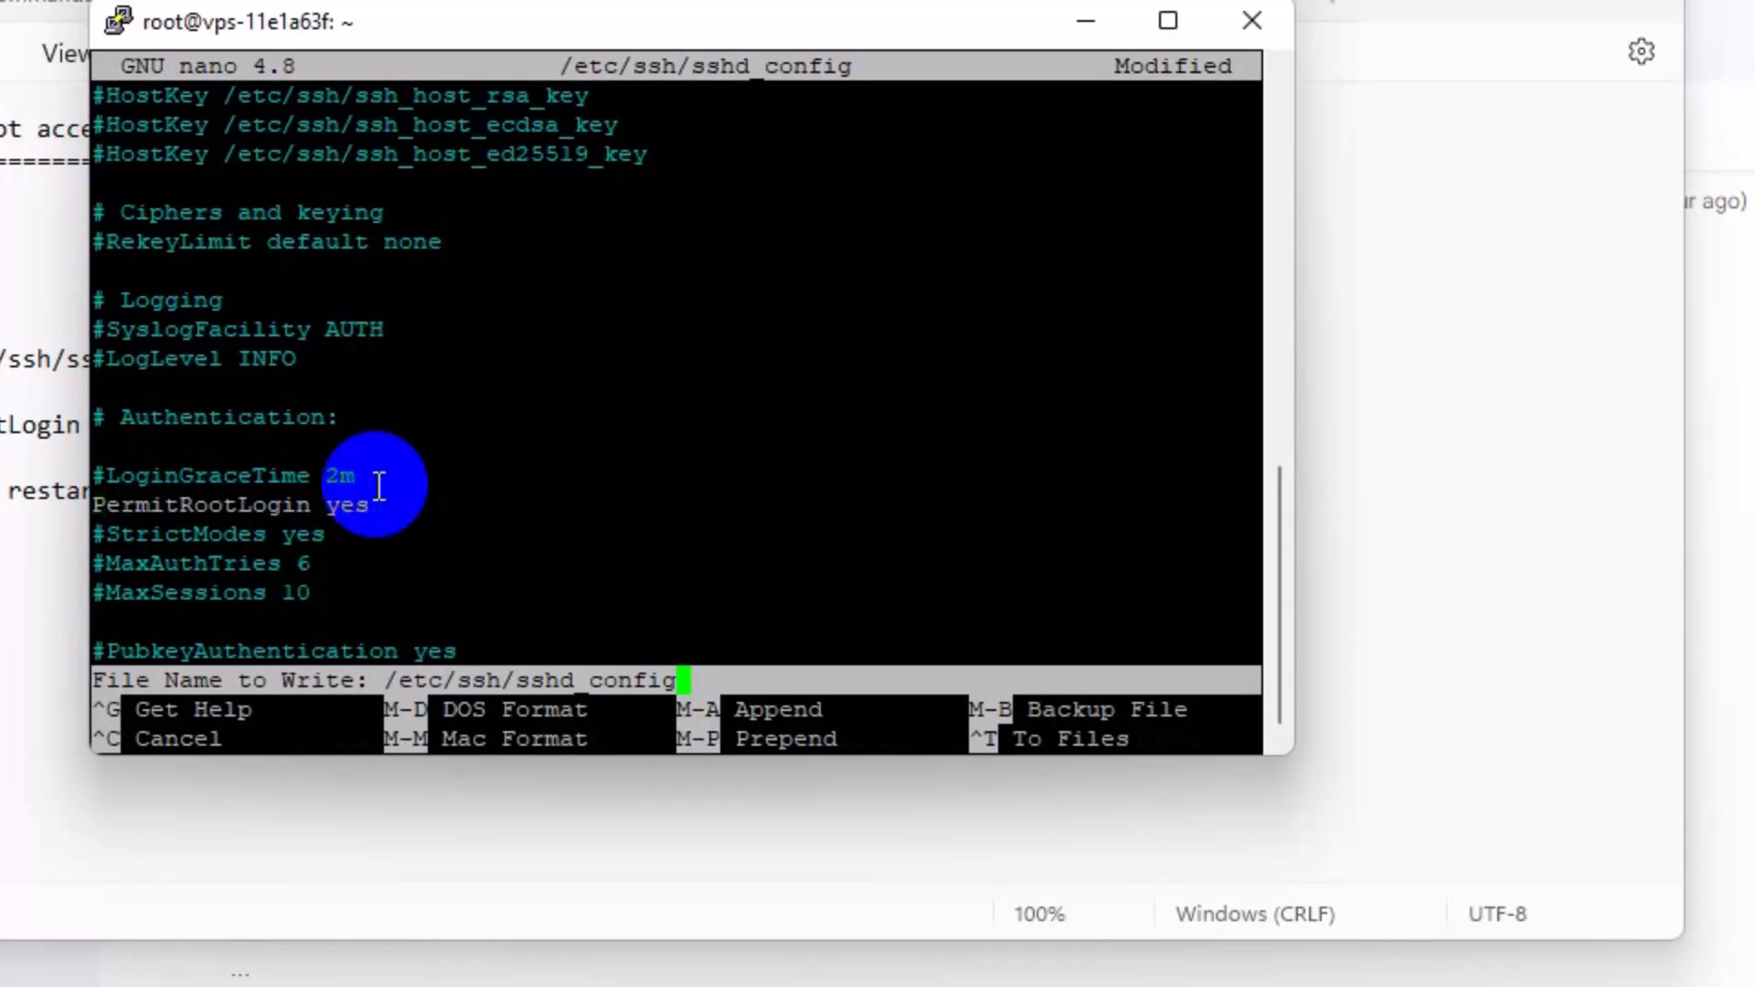
key("Return")
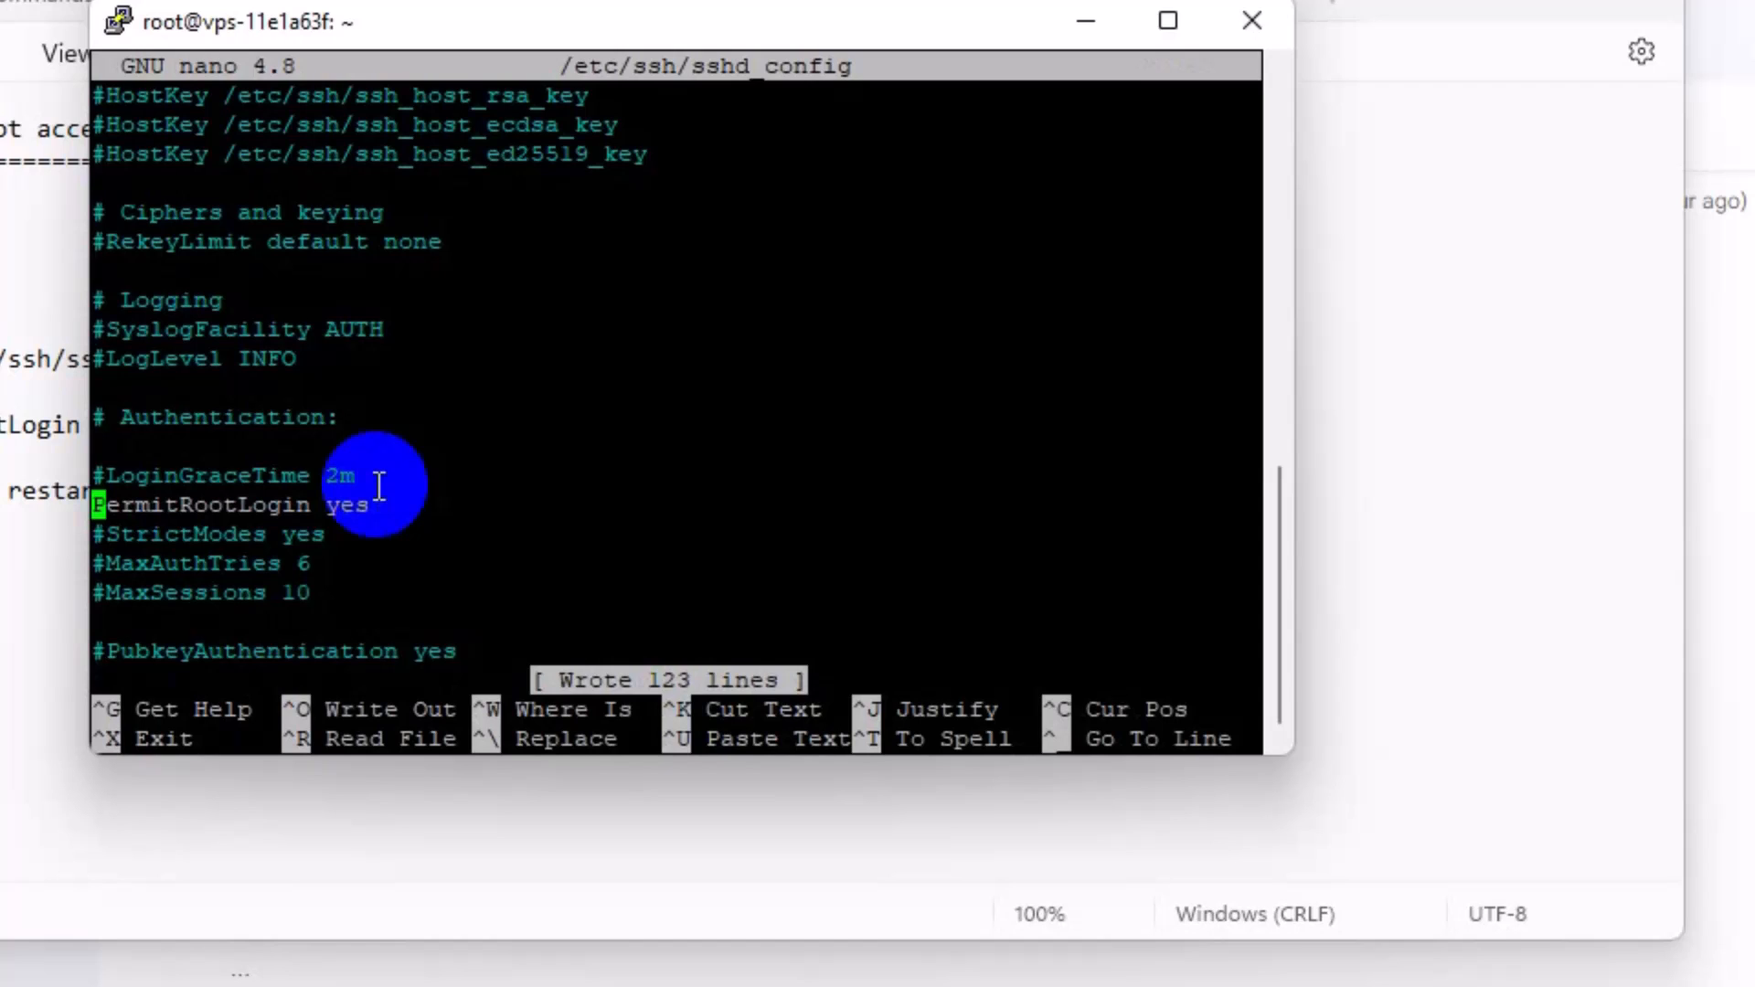
key("ctrl+x")
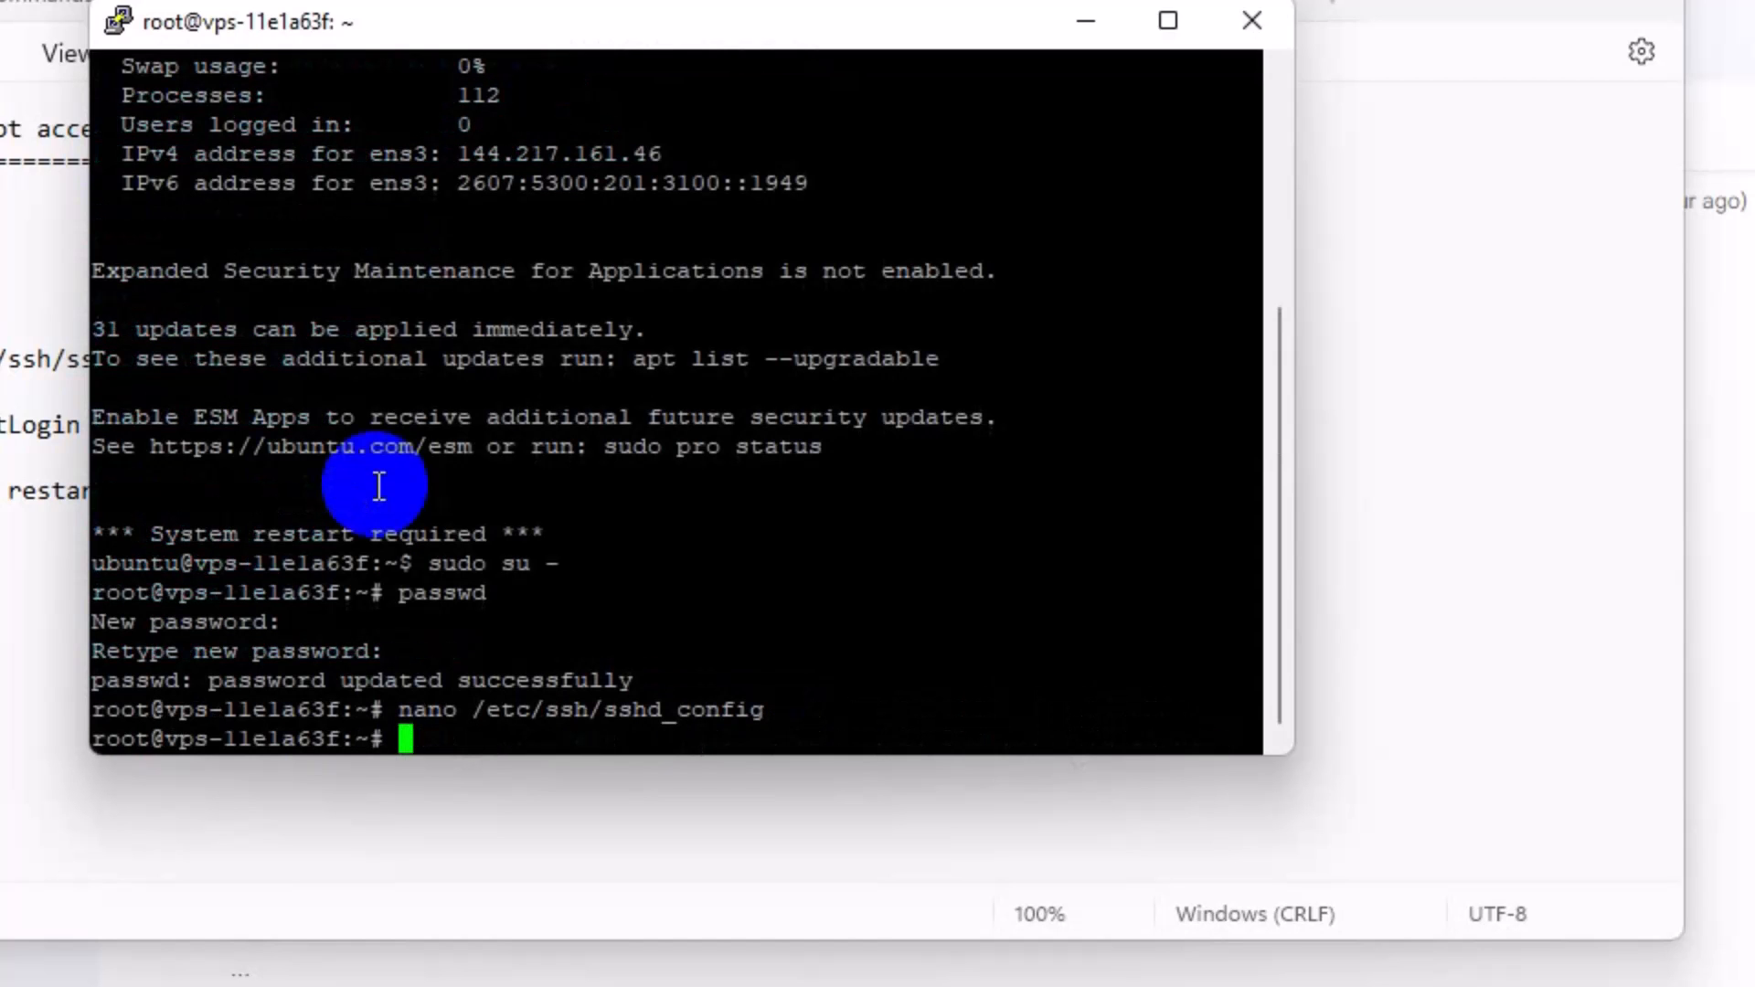
Run 'systemctl restart sshd' from the notes, then close and confirm ending the PuTTY session
triple_click(76, 480)
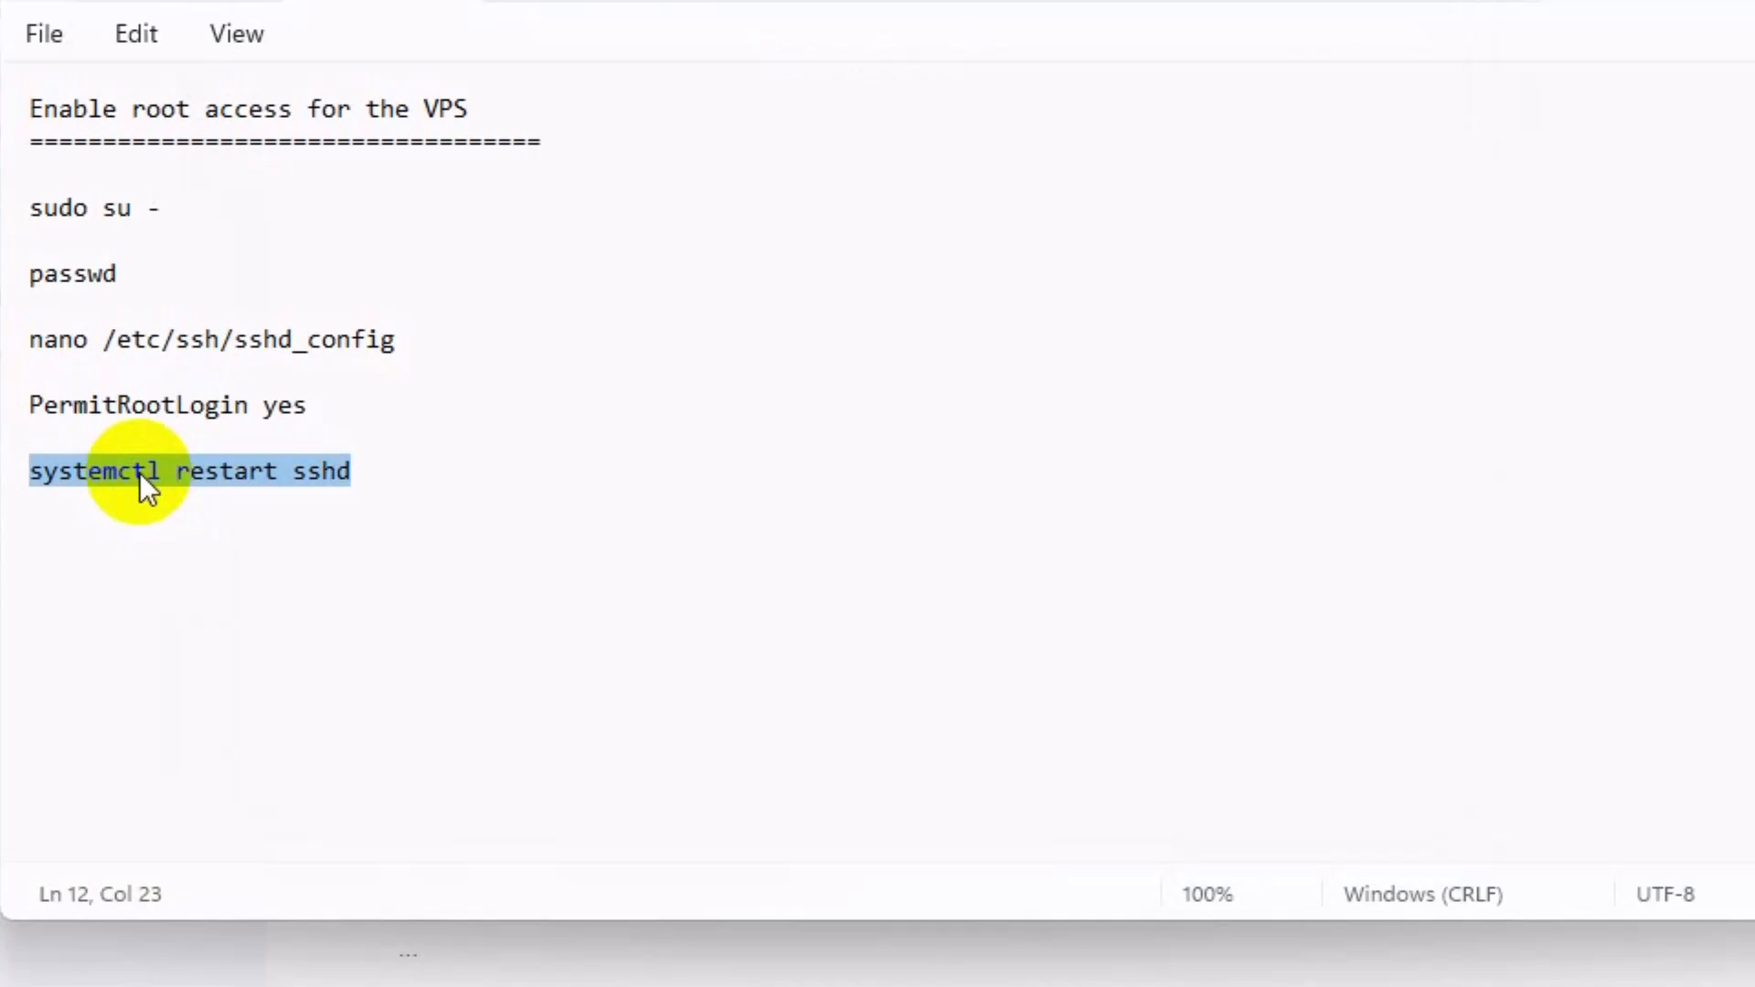
right_click(254, 479)
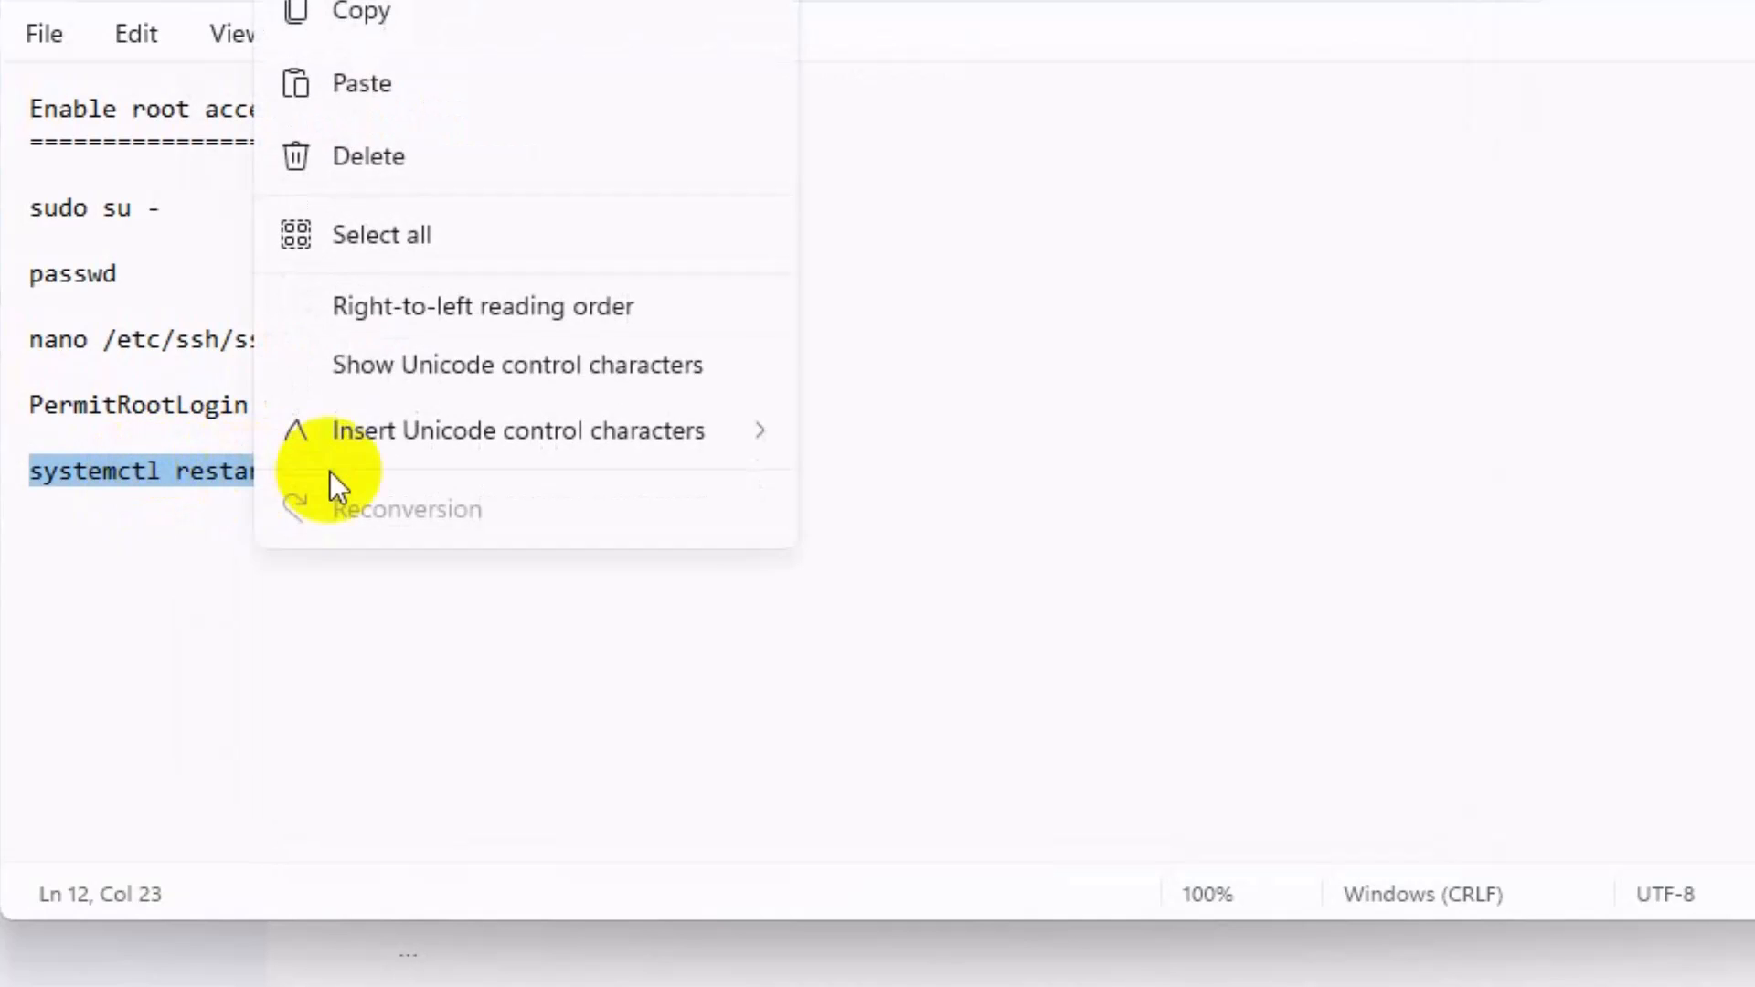
left_click(384, 11)
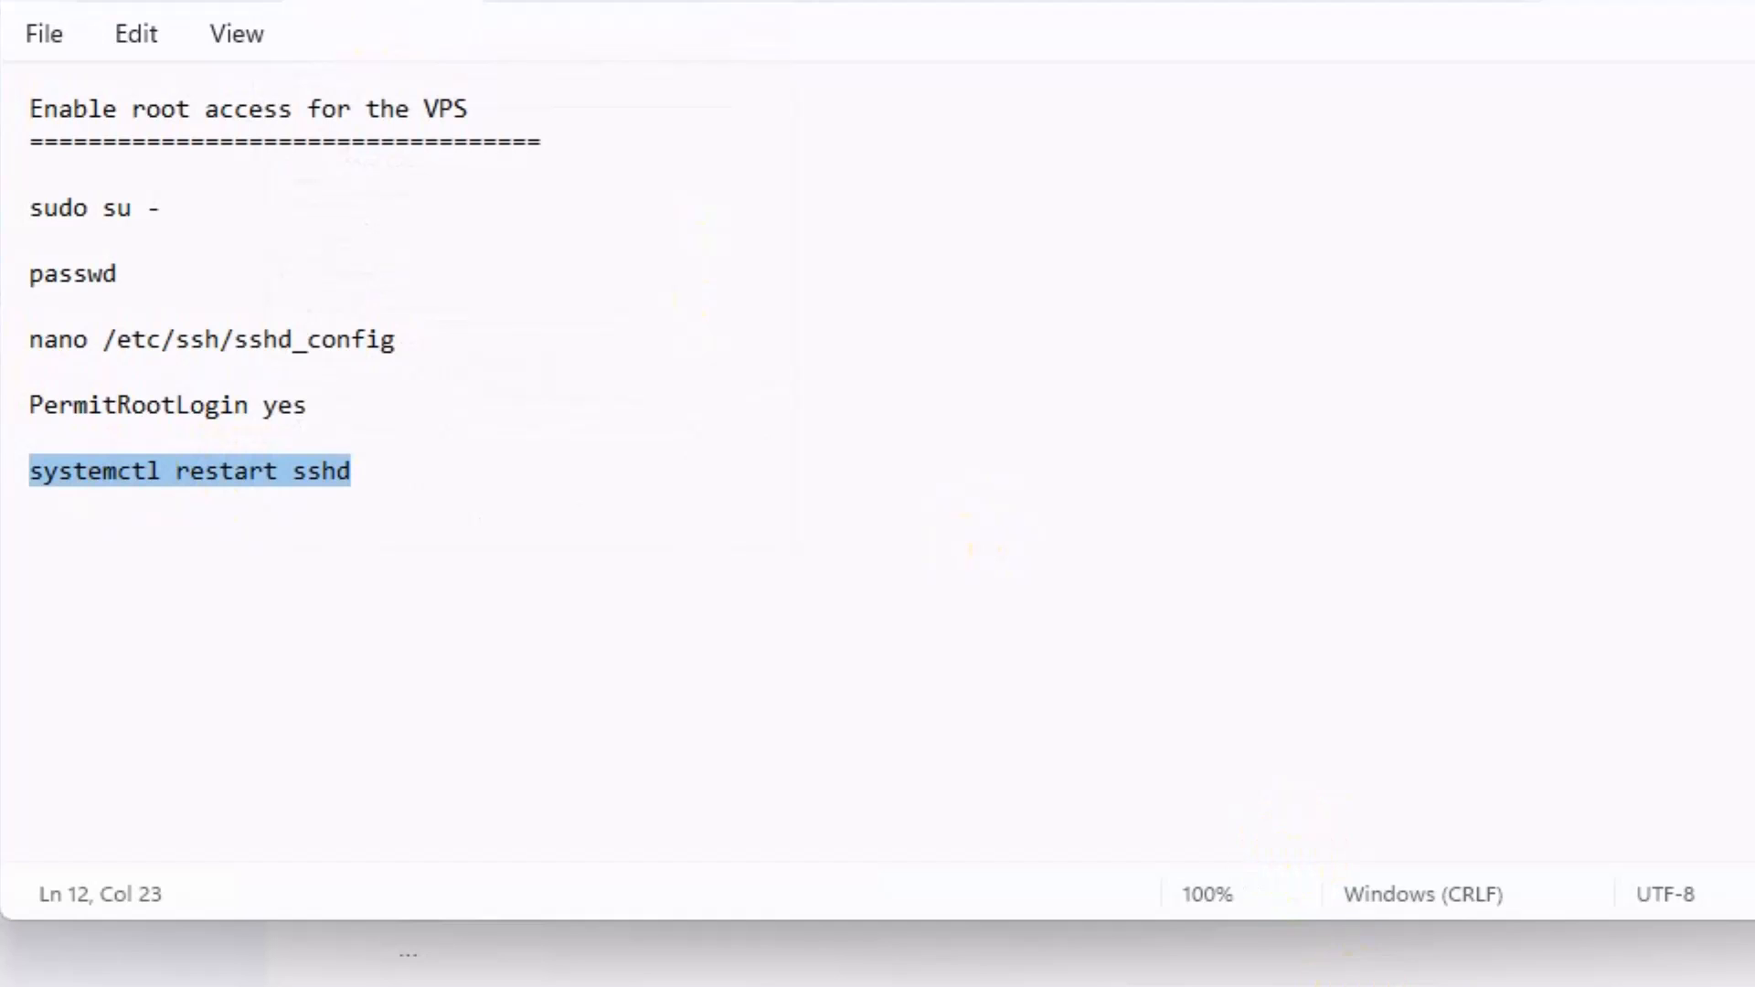
left_click(1451, 986)
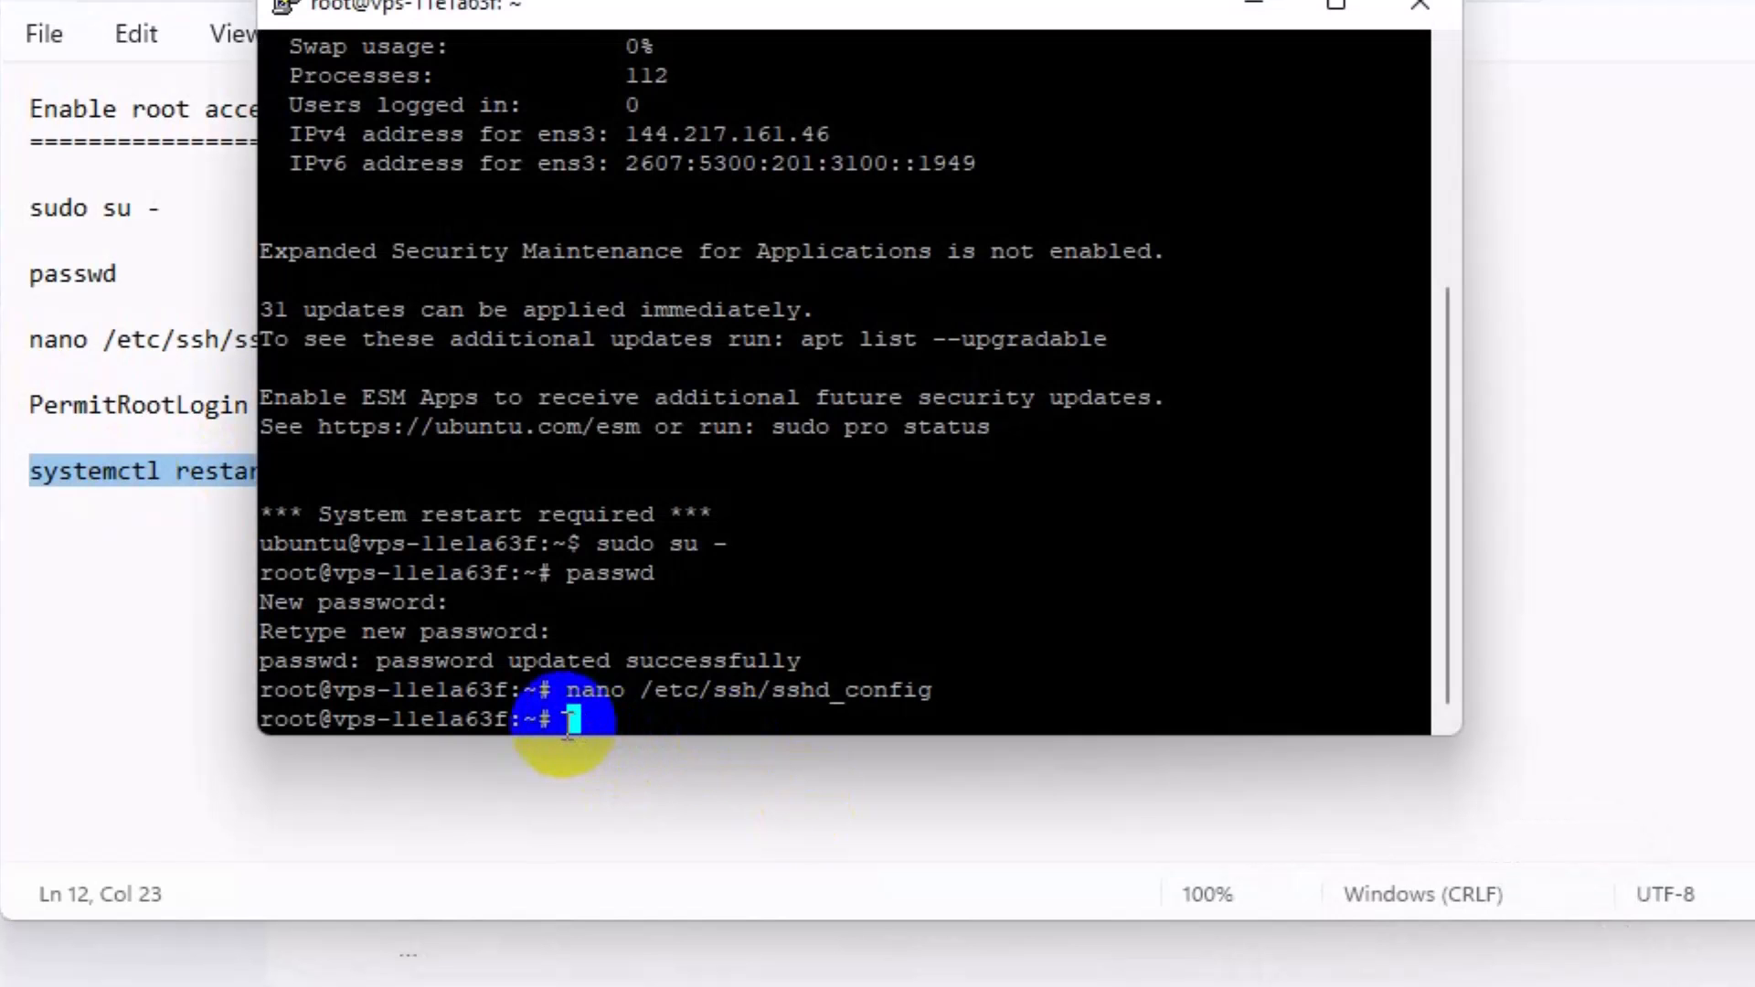
right_click(566, 730)
key("Return")
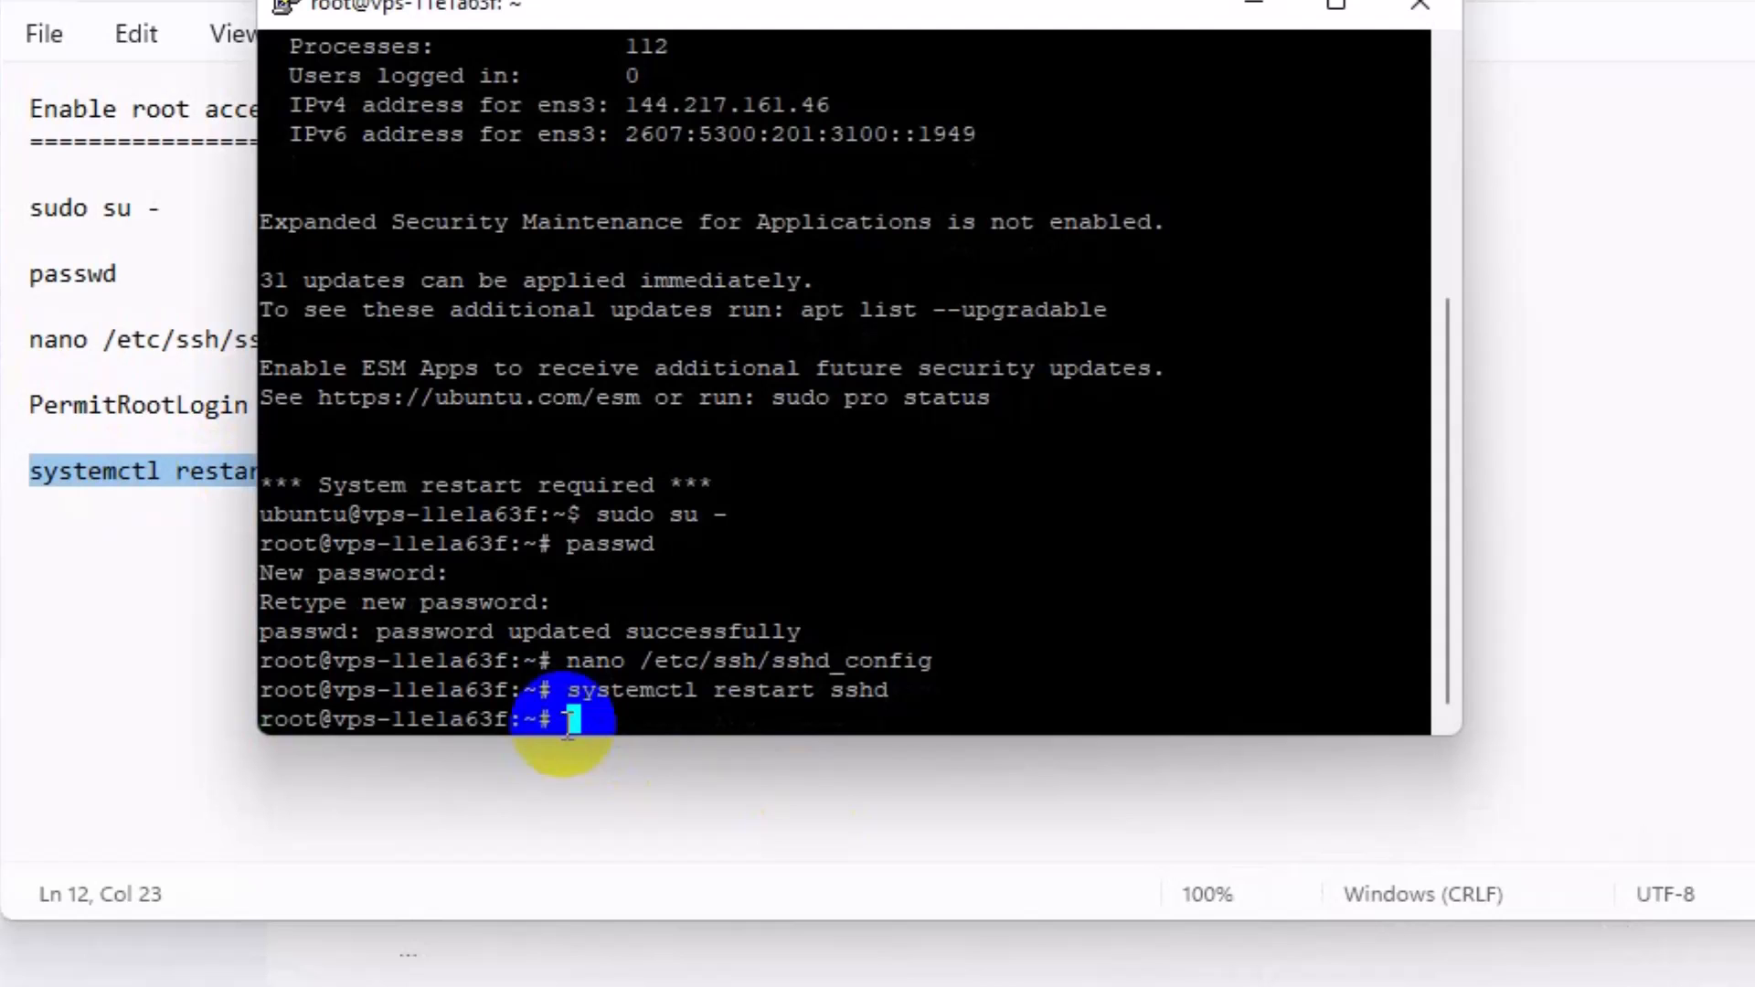
left_click(1420, 7)
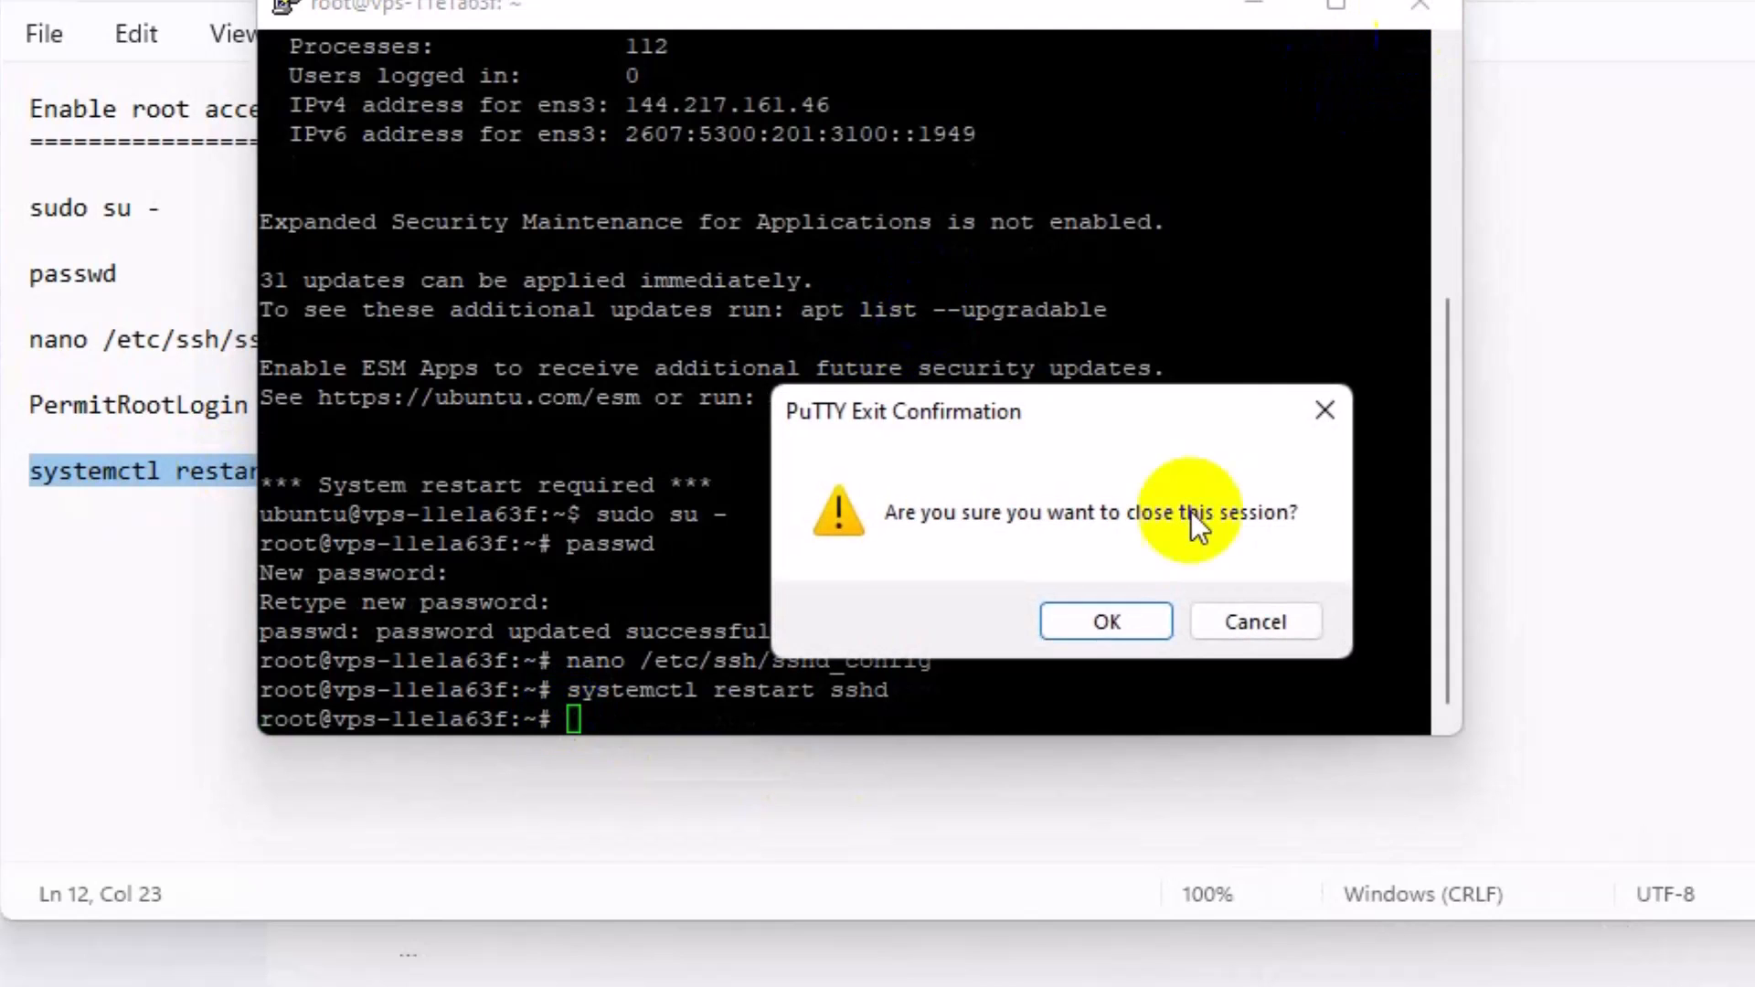
left_click(1106, 627)
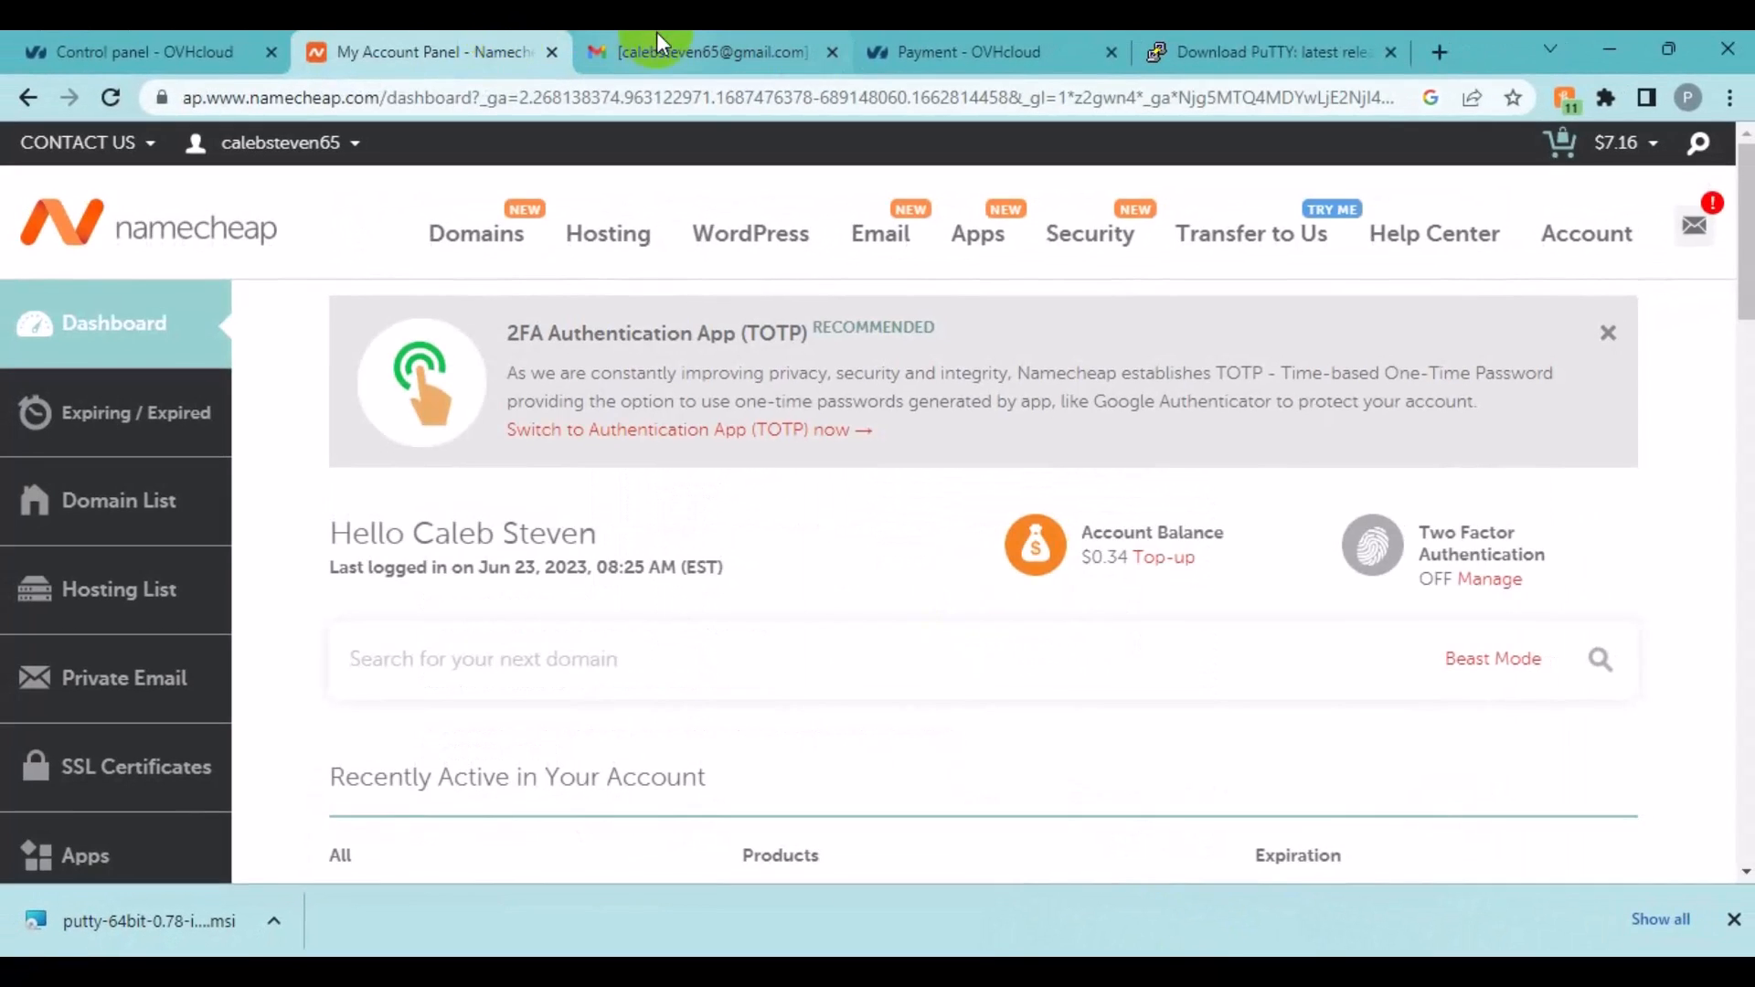
Open a new PuTTY connection to 144.217.161.46, copied from the OVH email
left_click(656, 31)
left_click_drag(631, 623, 756, 631)
right_click(757, 624)
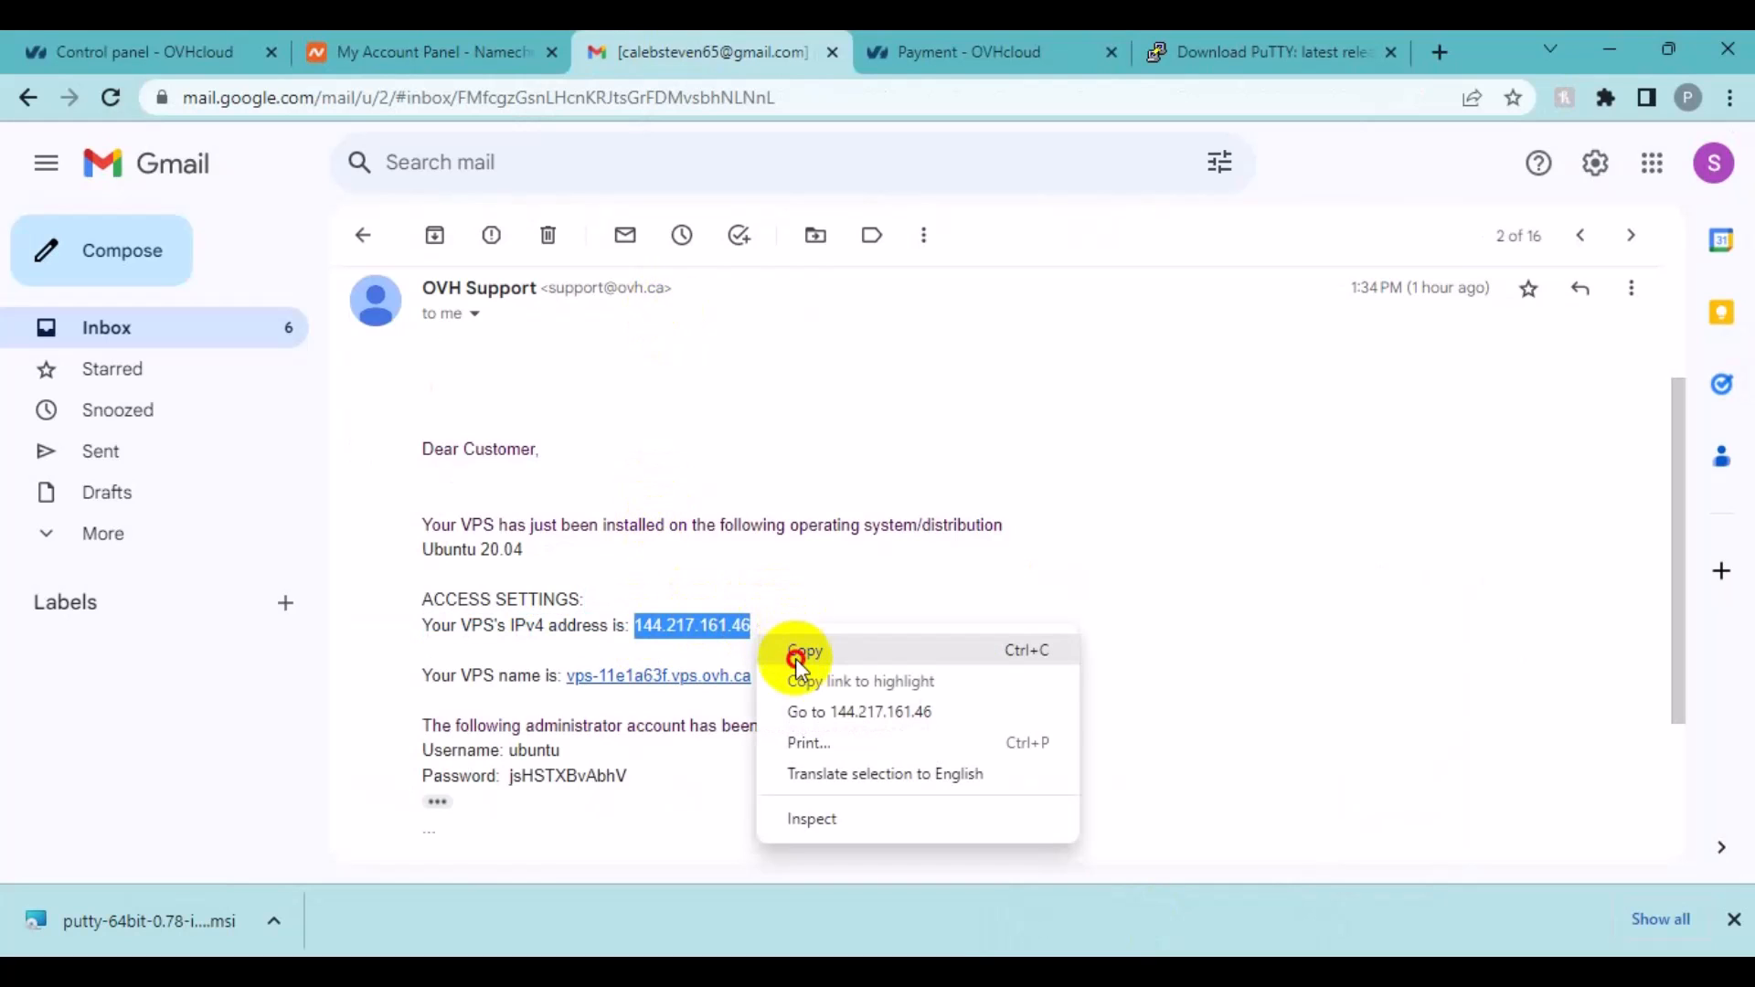
left_click(797, 649)
left_click(1120, 974)
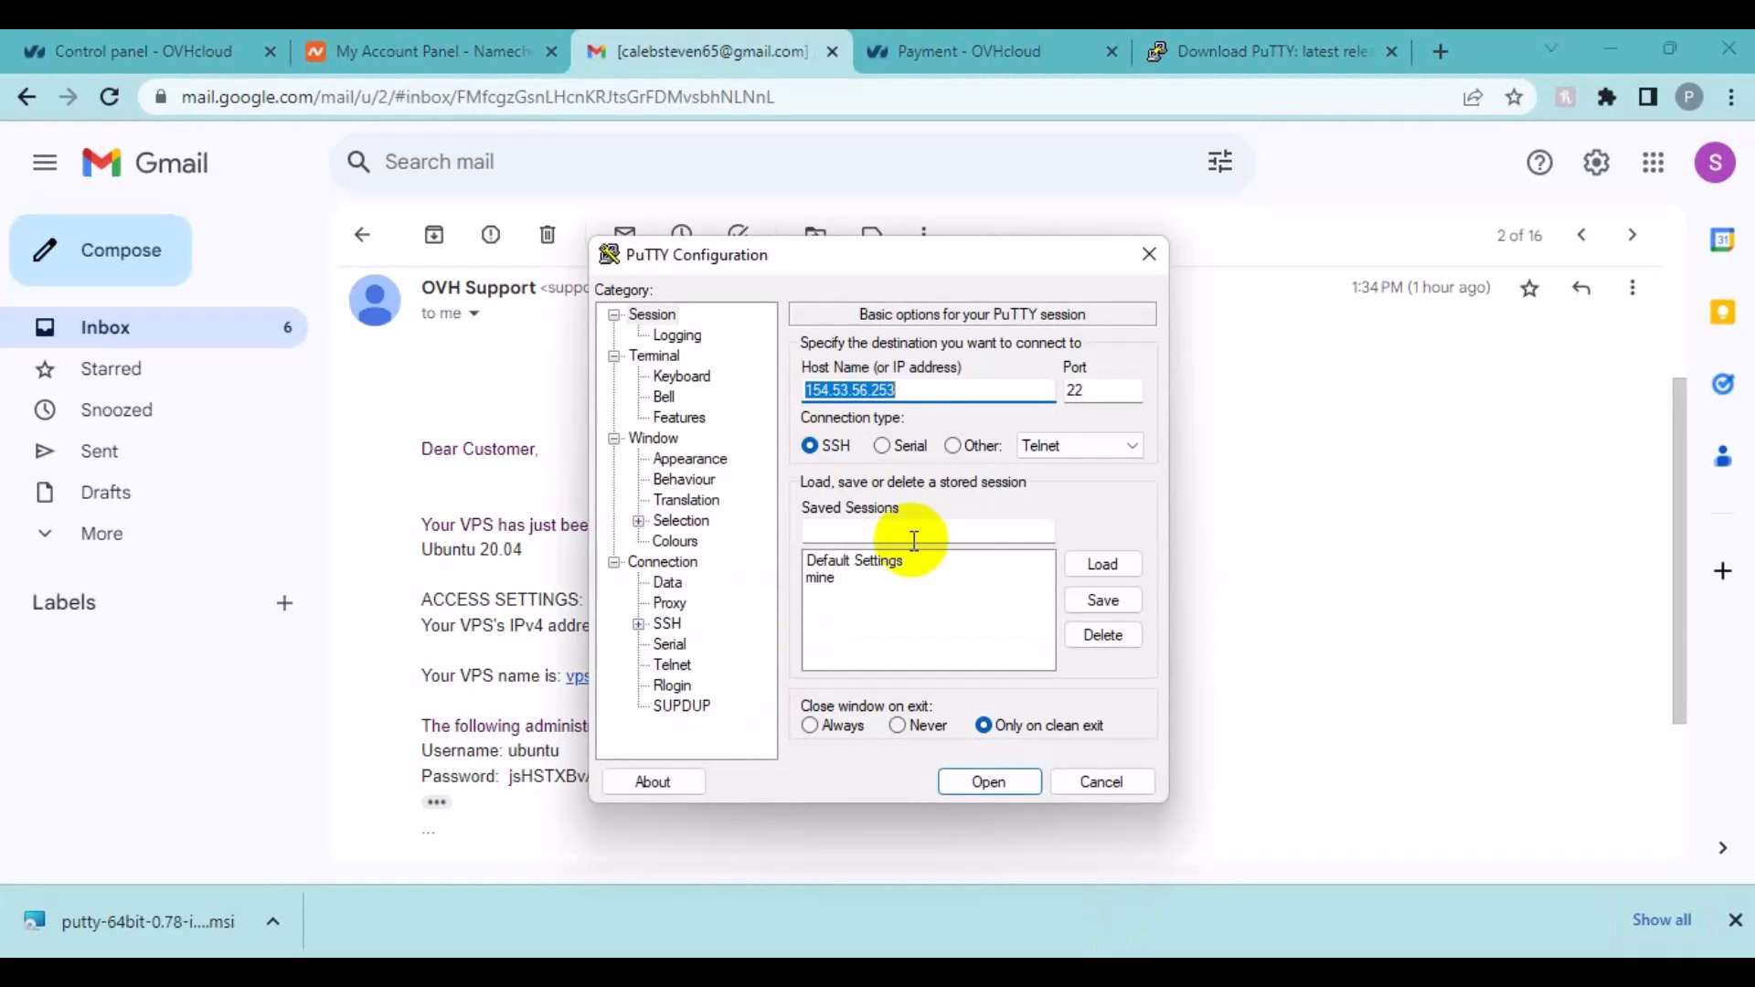
key("ctrl+v")
key("Return")
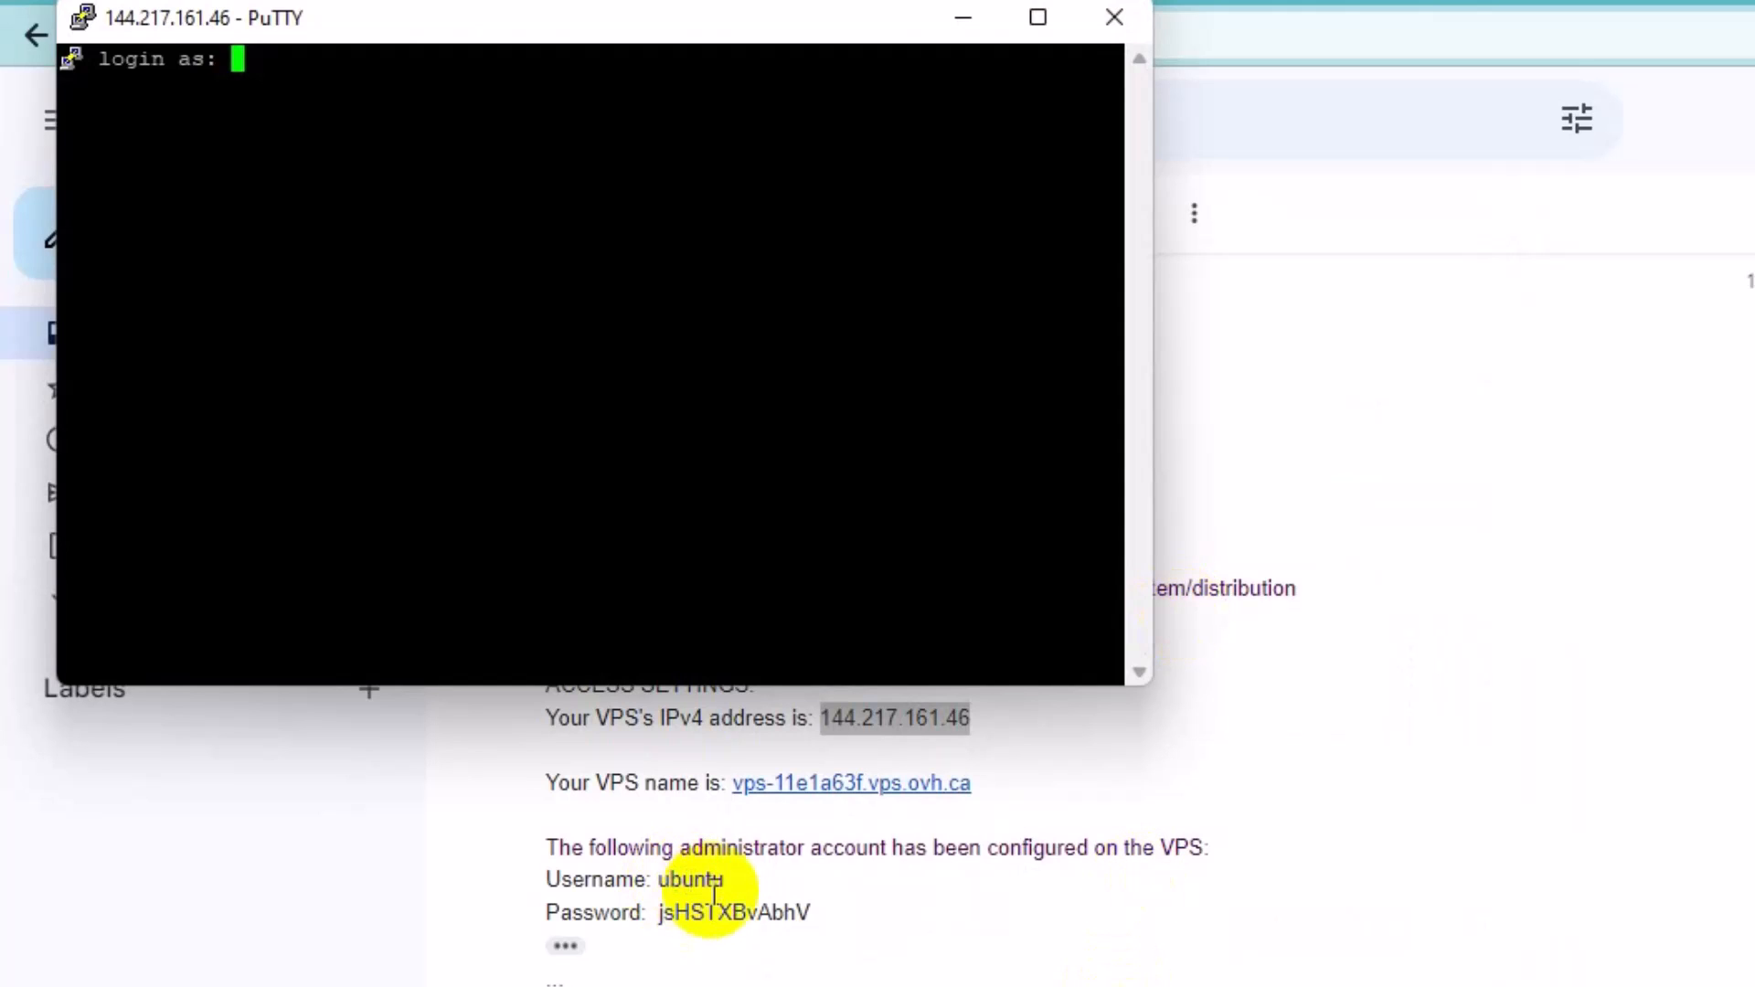
Log in as root with the root password
type("root")
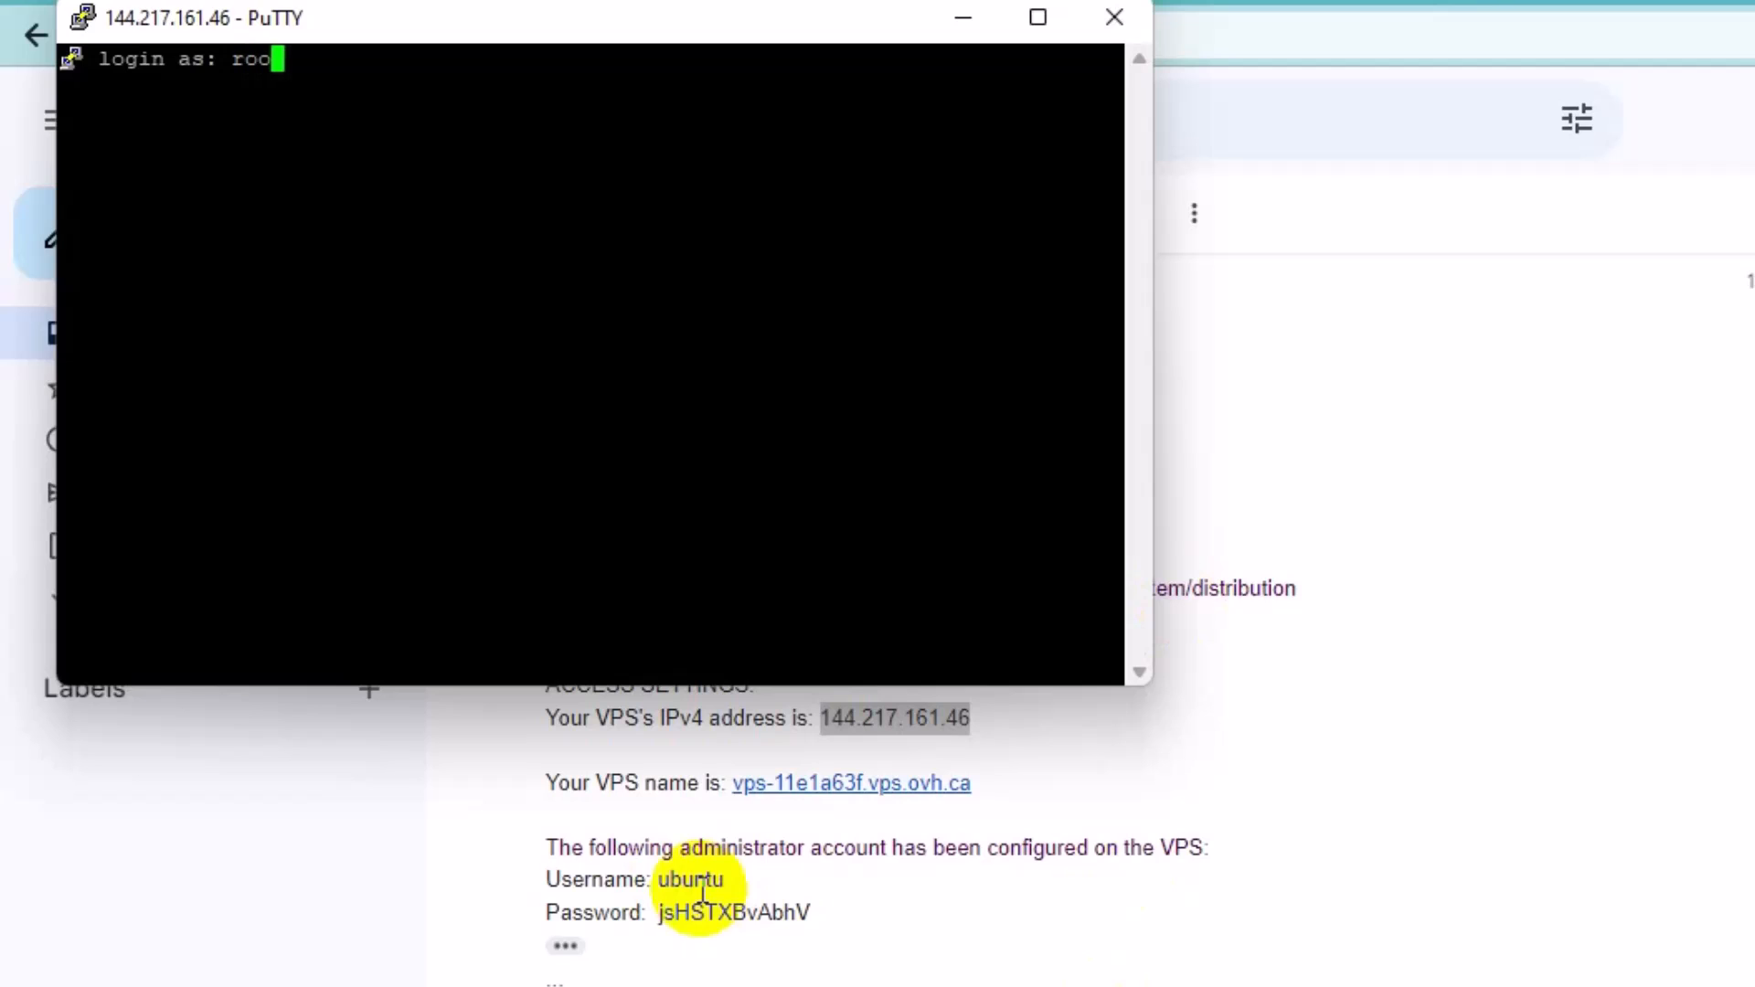
key("Return")
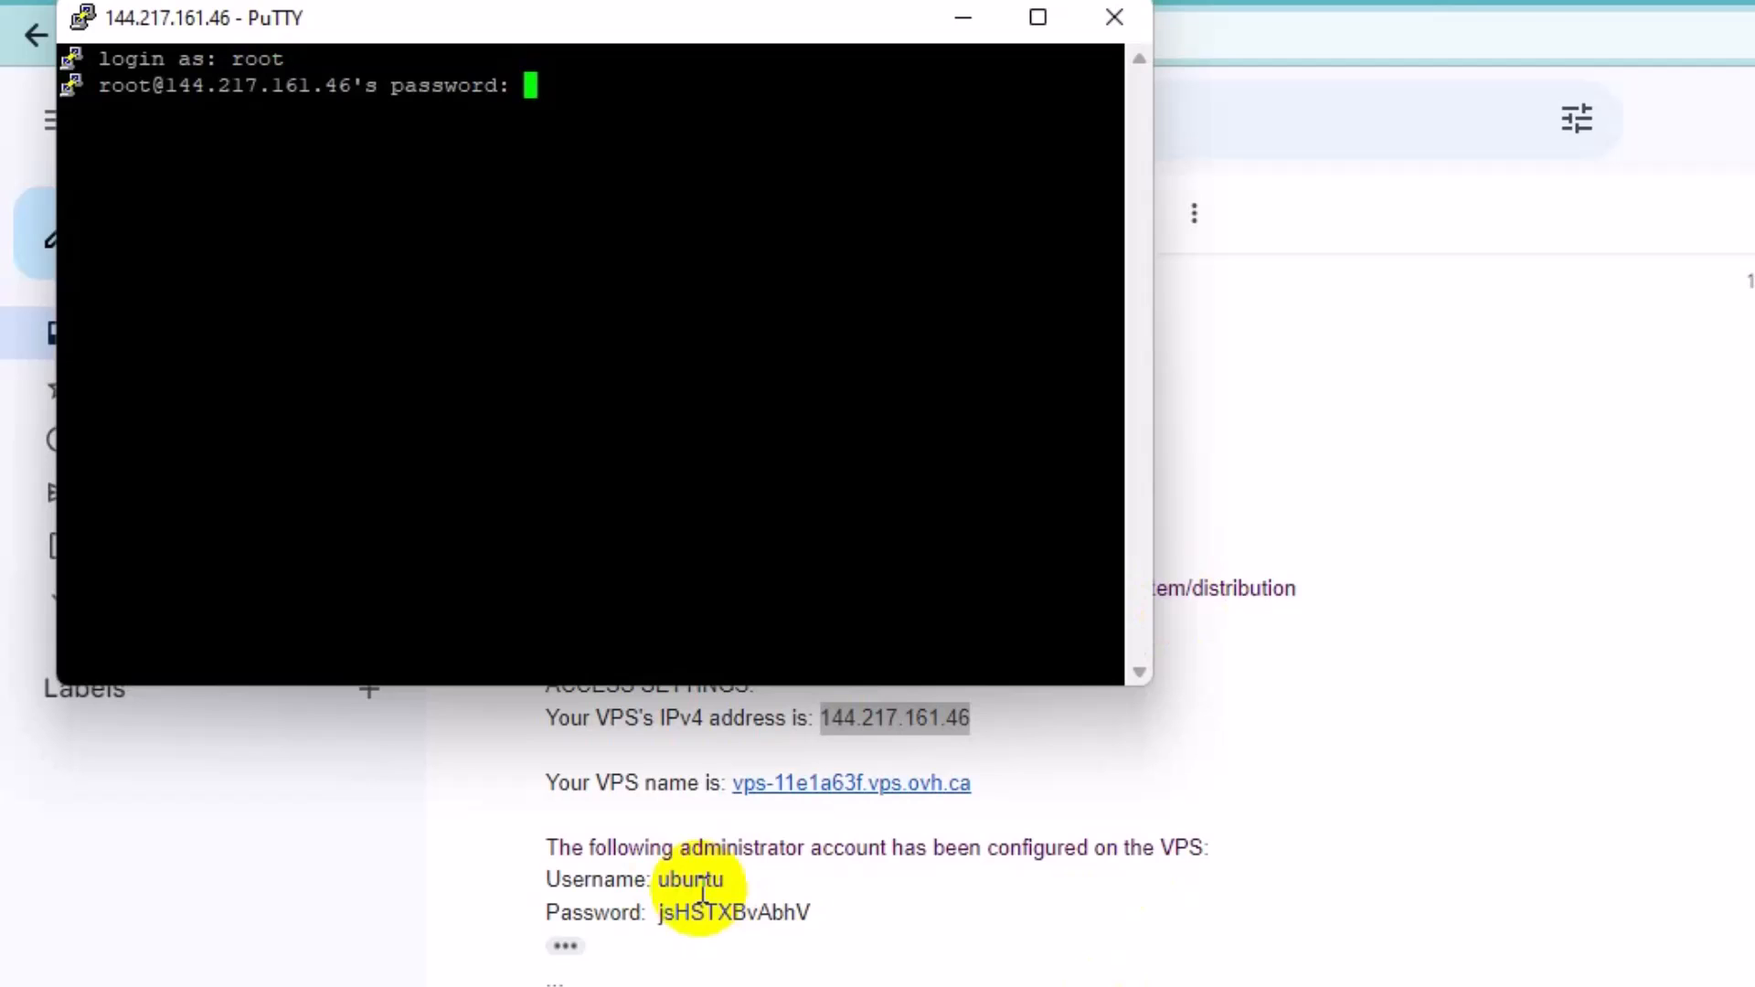
key("Return")
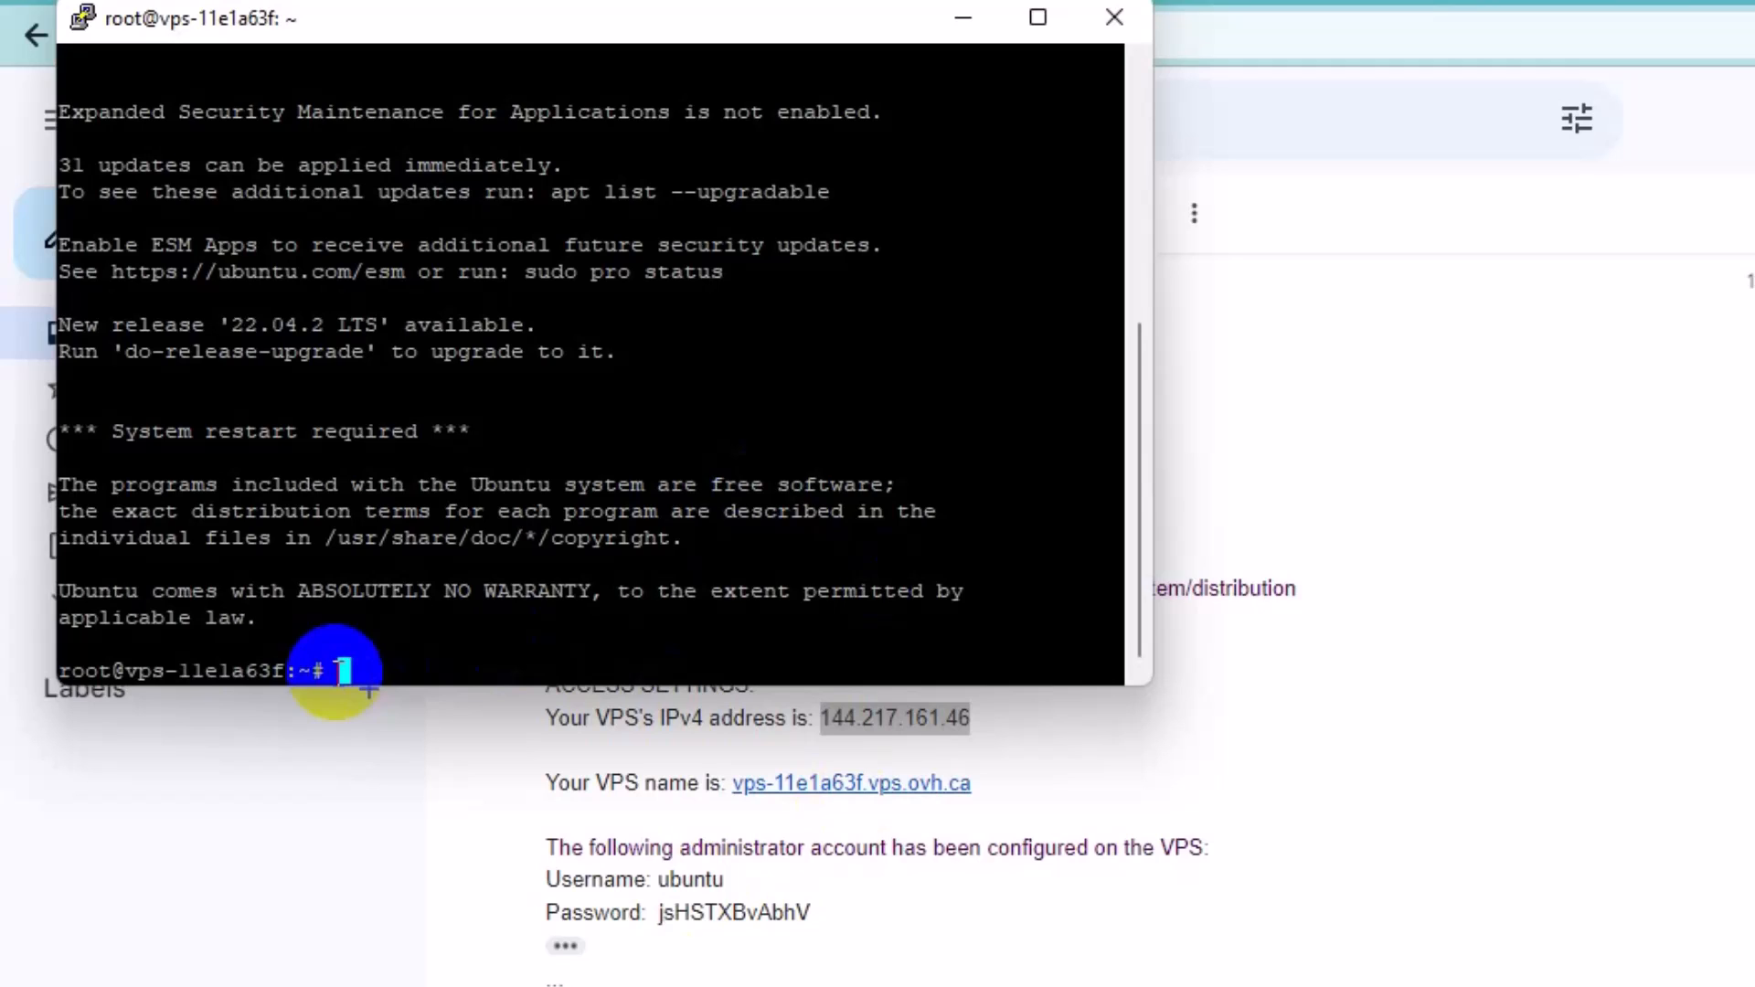
Run hostname at the root prompt, which returns vps-11e1a63f
type("hostname")
key("Return")
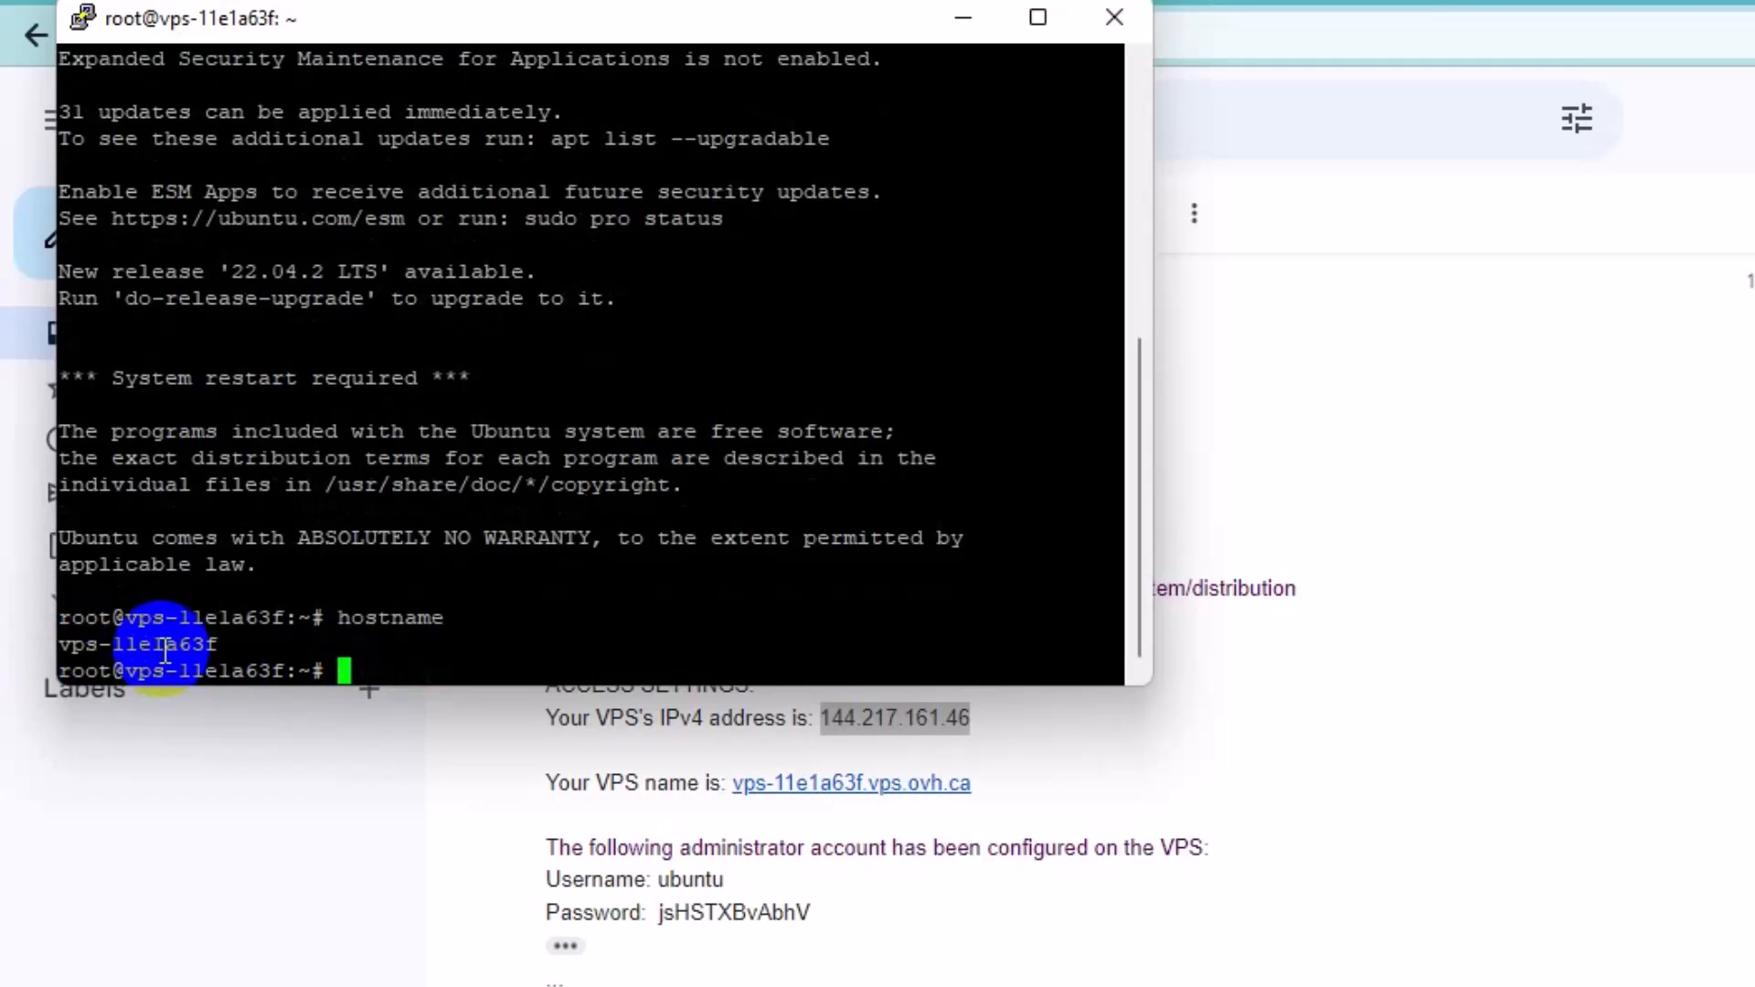
Keep the root-access notes open, open the Virtualmin notes and select server.alphafreelancer.com
key("alt+Tab")
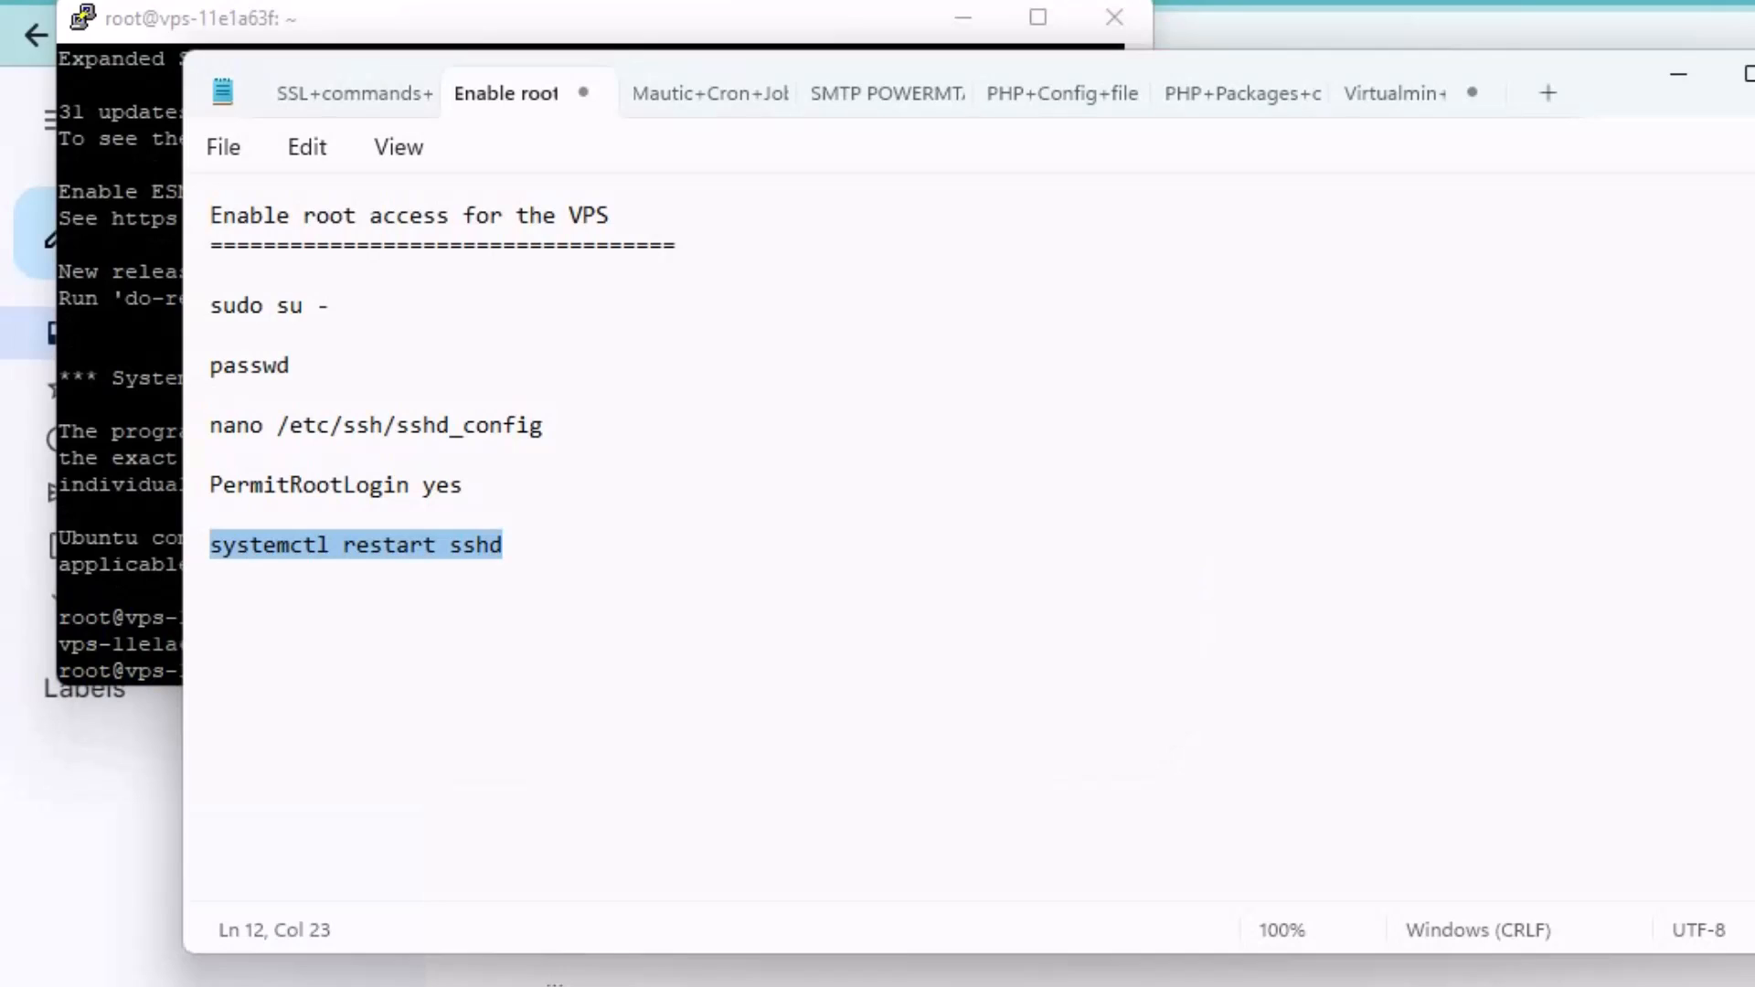
left_click(582, 93)
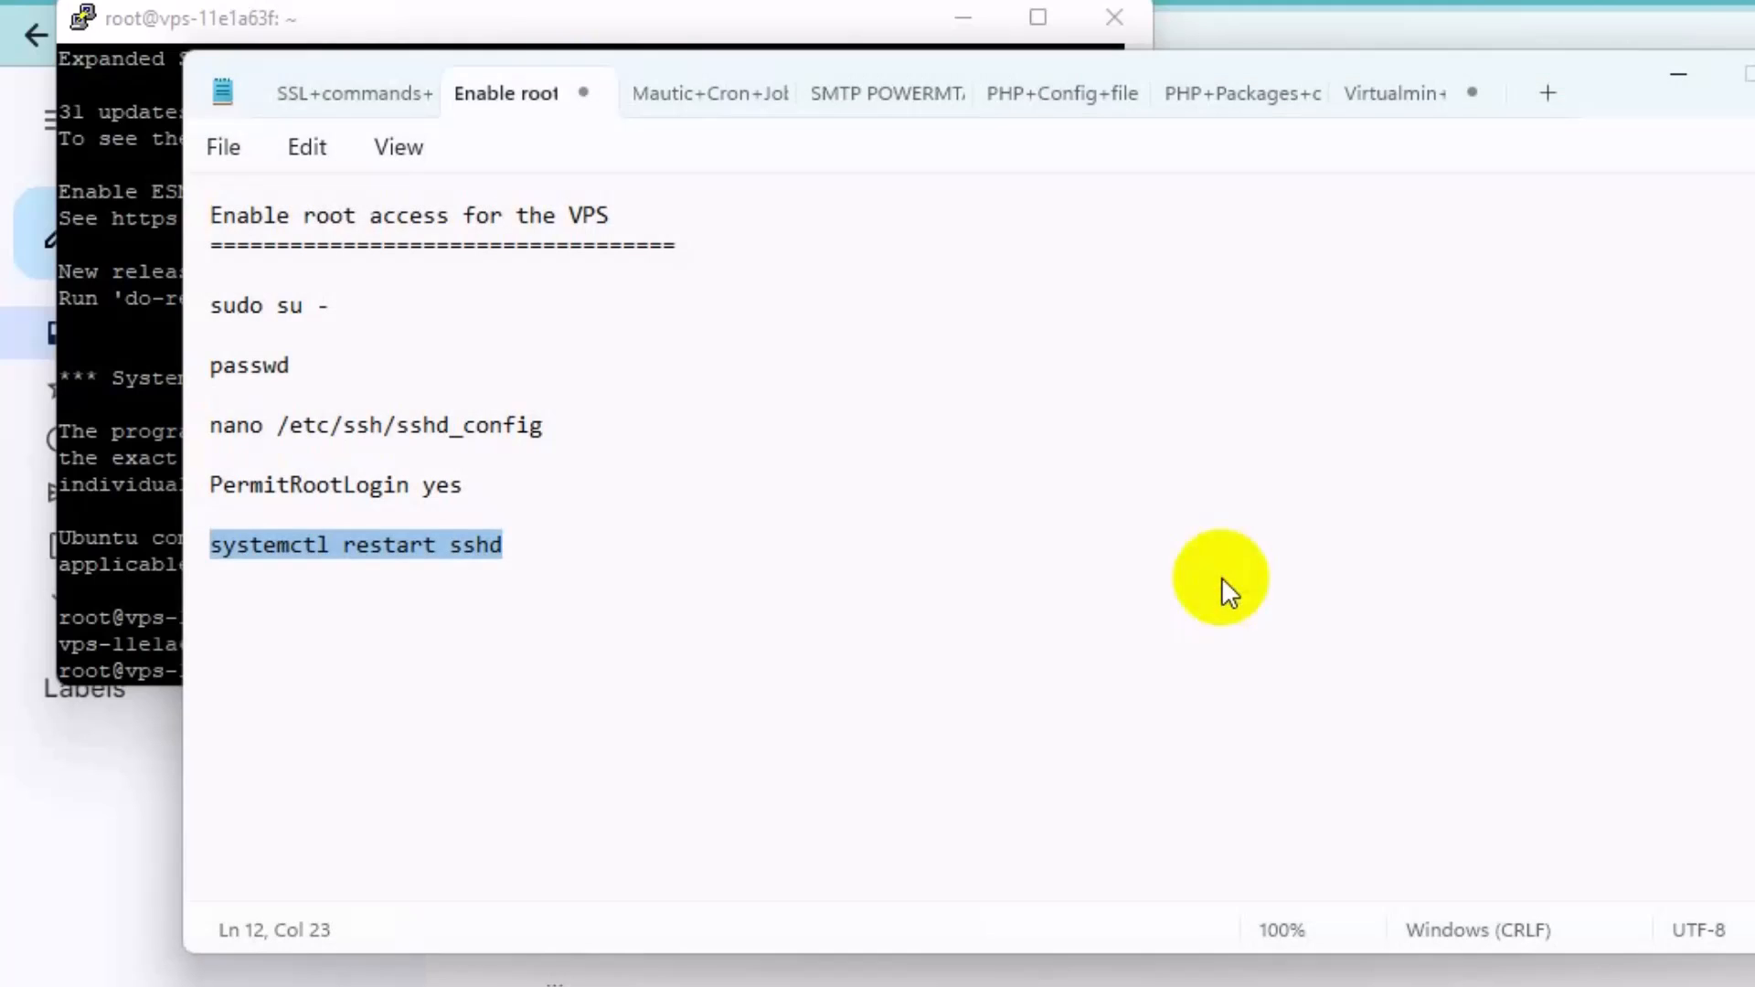
left_click(1221, 577)
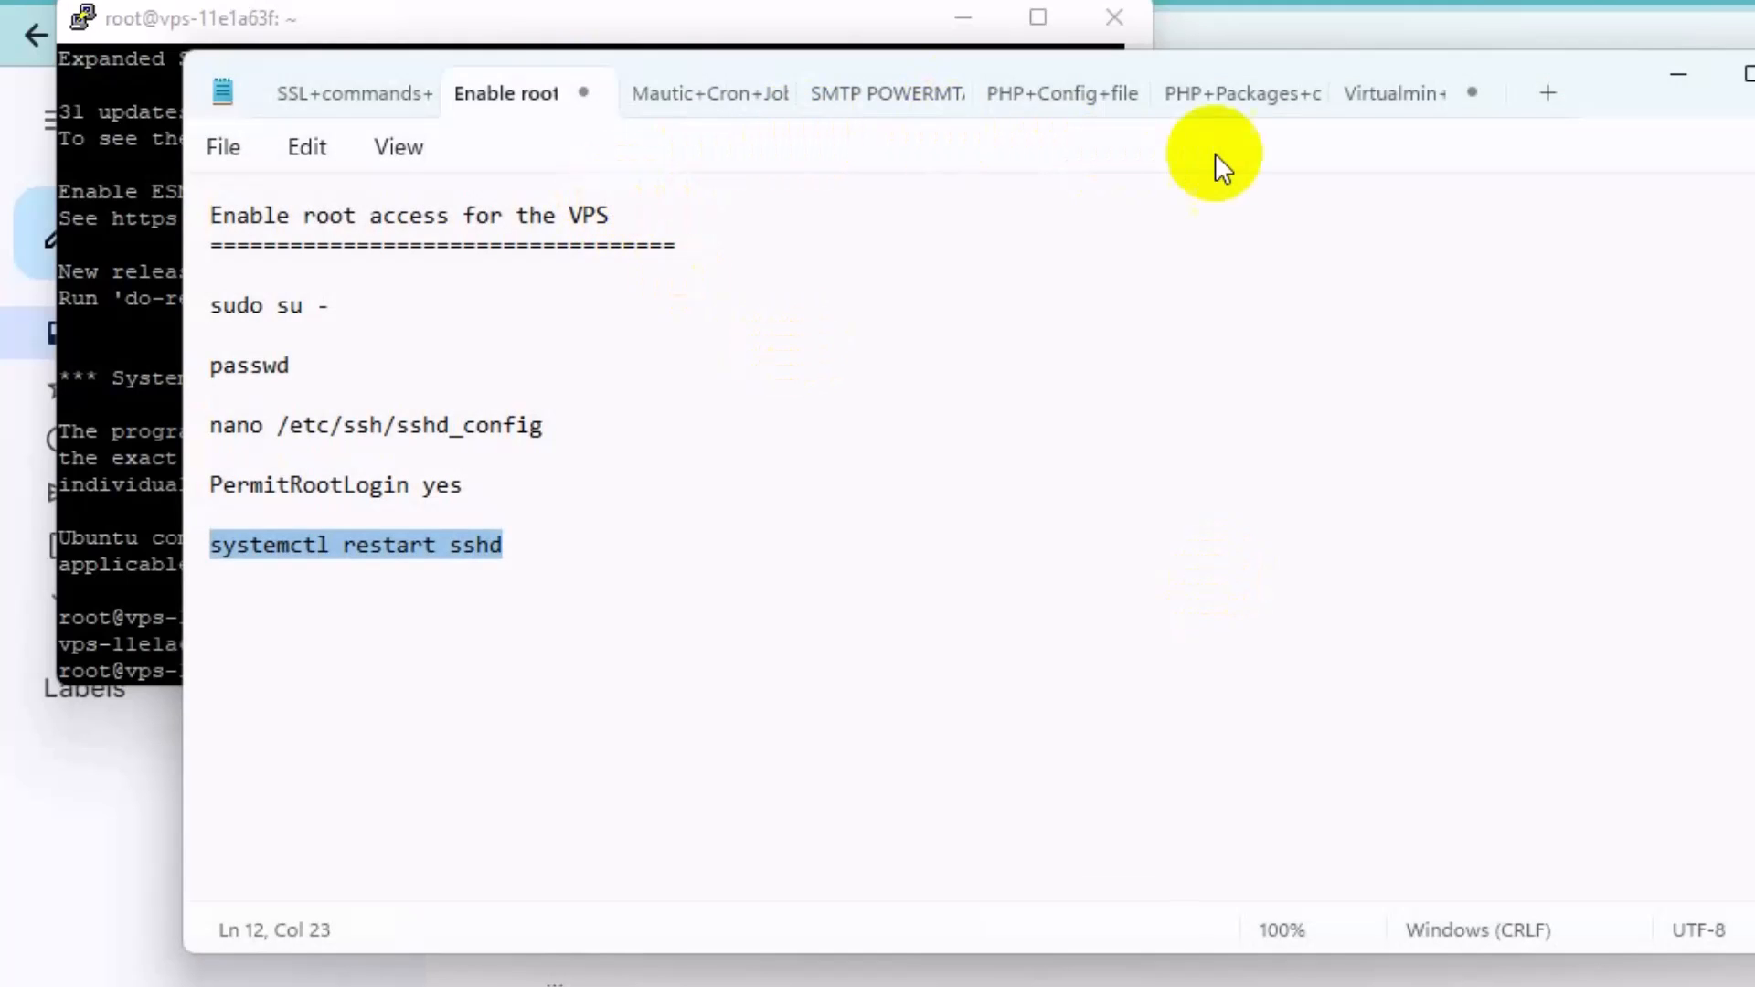
left_click(1380, 100)
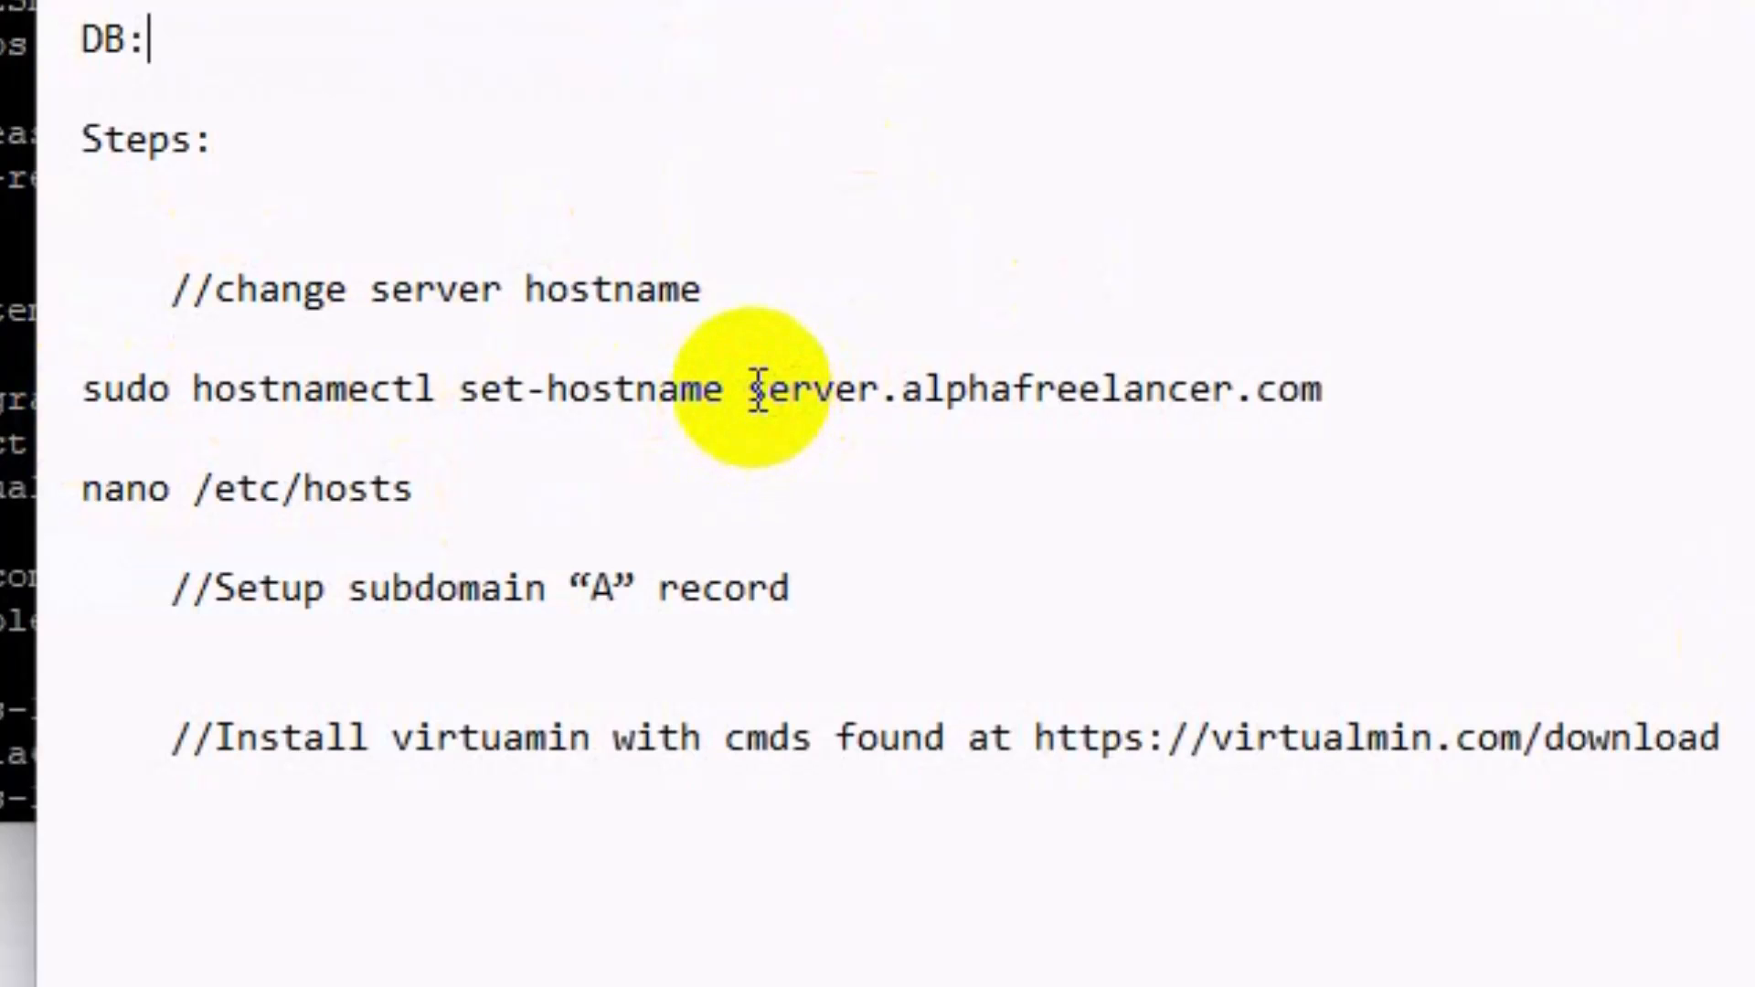
left_click_drag(748, 393, 1359, 399)
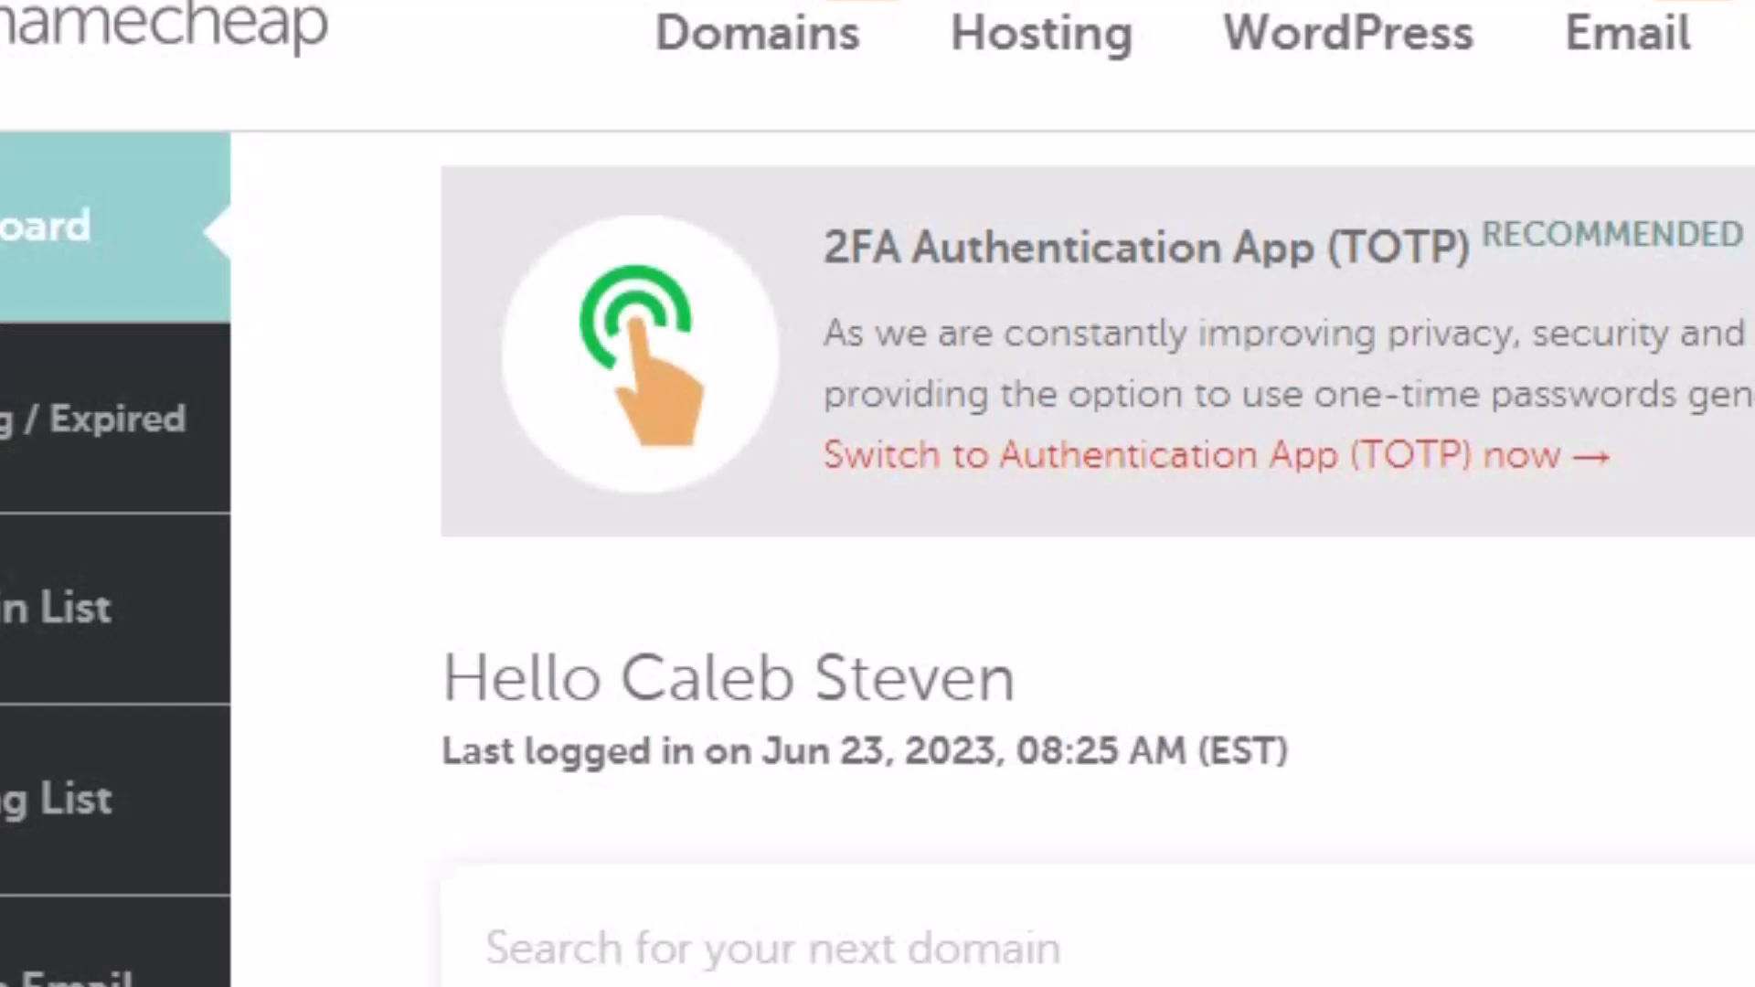
scroll(1097, 549, "down", 3)
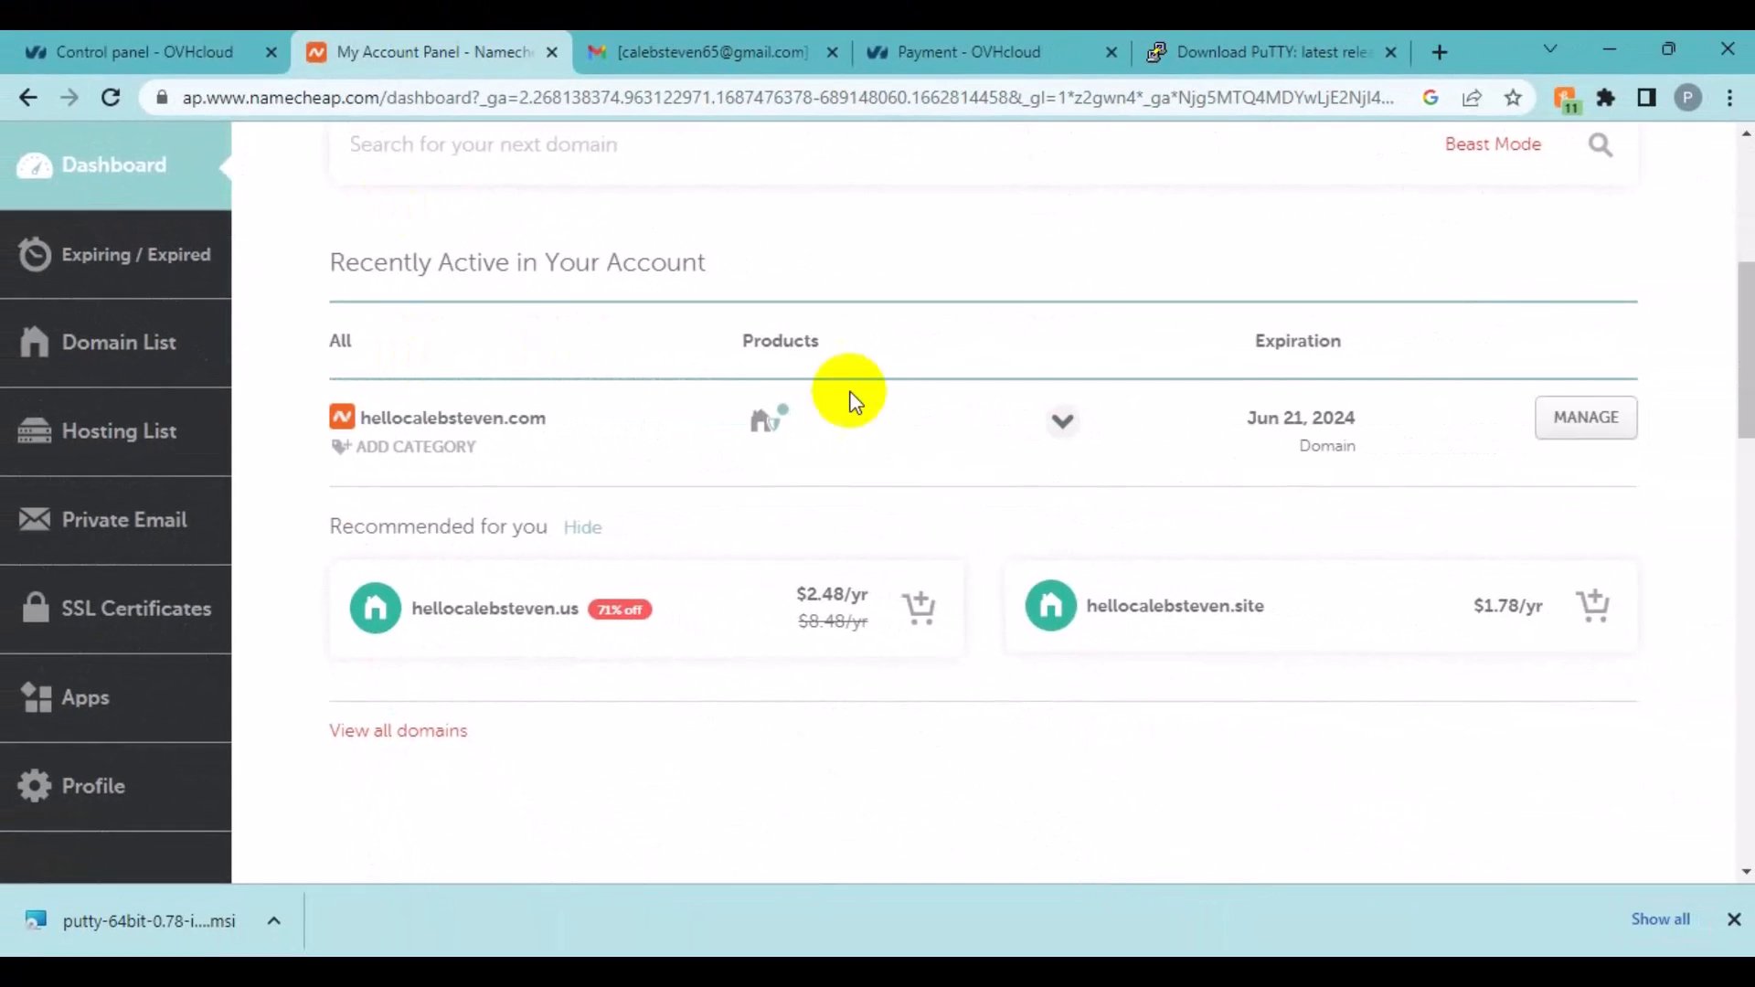
Open the domain's Advanced DNS settings in Namecheap and add a new A Record
left_click(1587, 430)
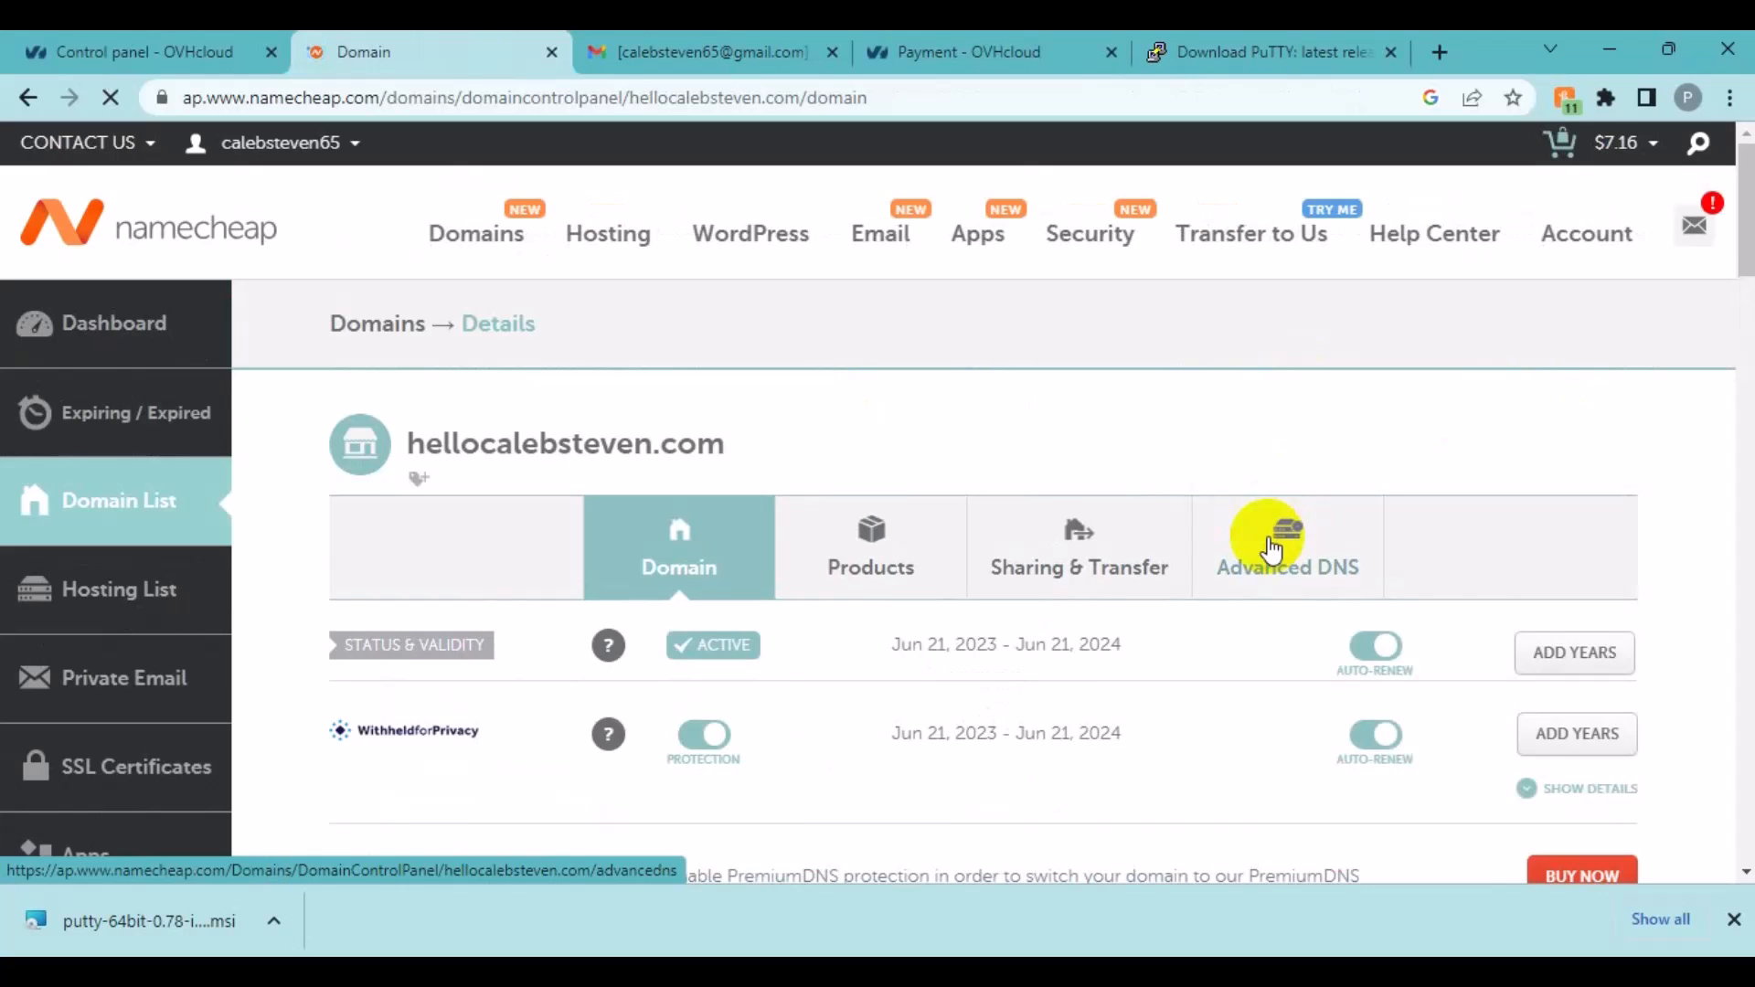
left_click(1327, 559)
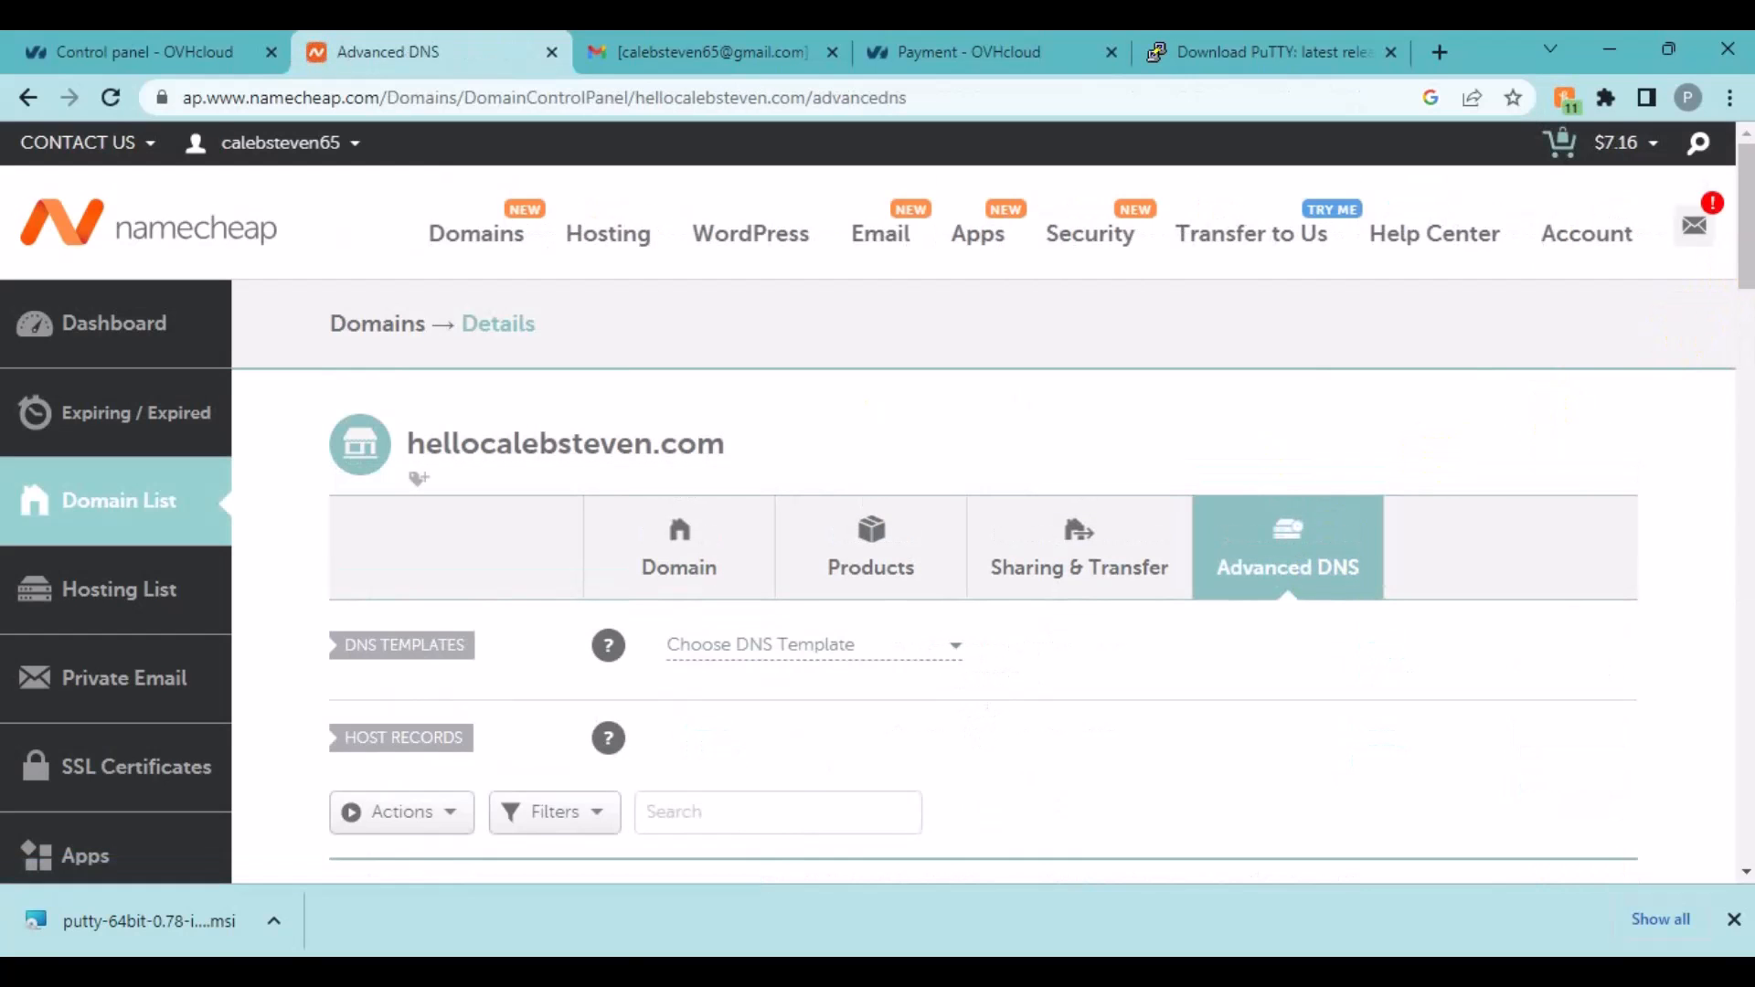
scroll(1712, 313, "down", 7)
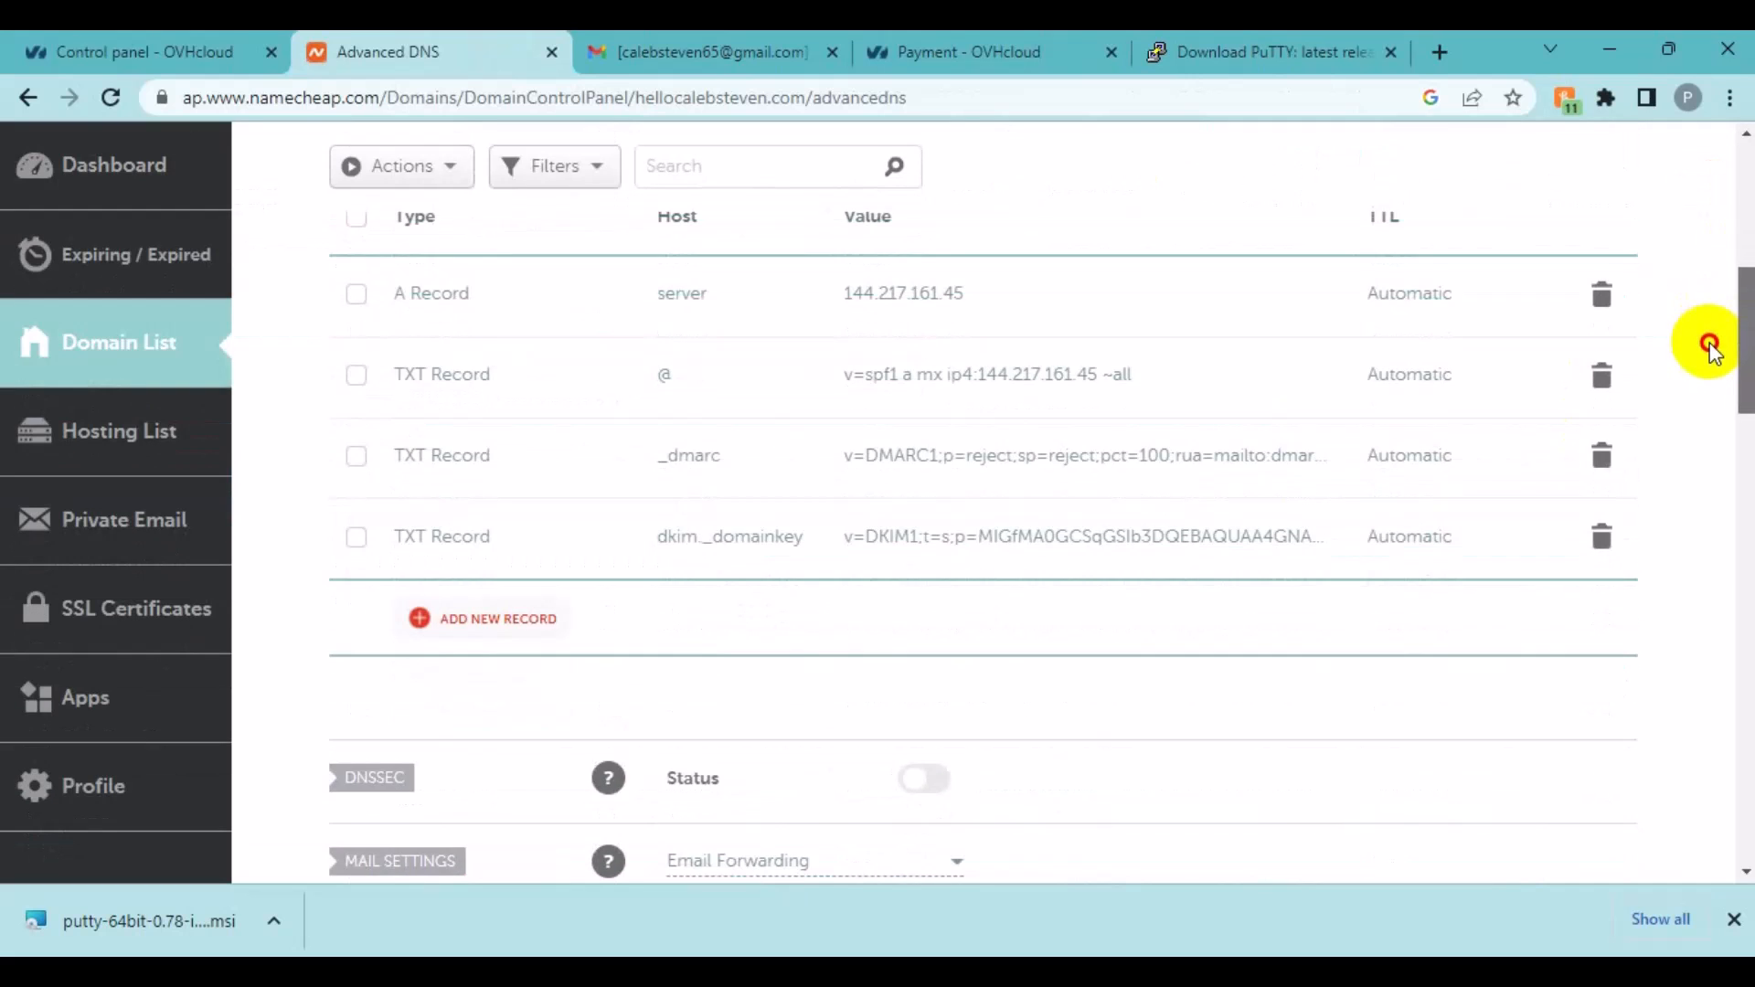
scroll(1712, 350, "up", 3)
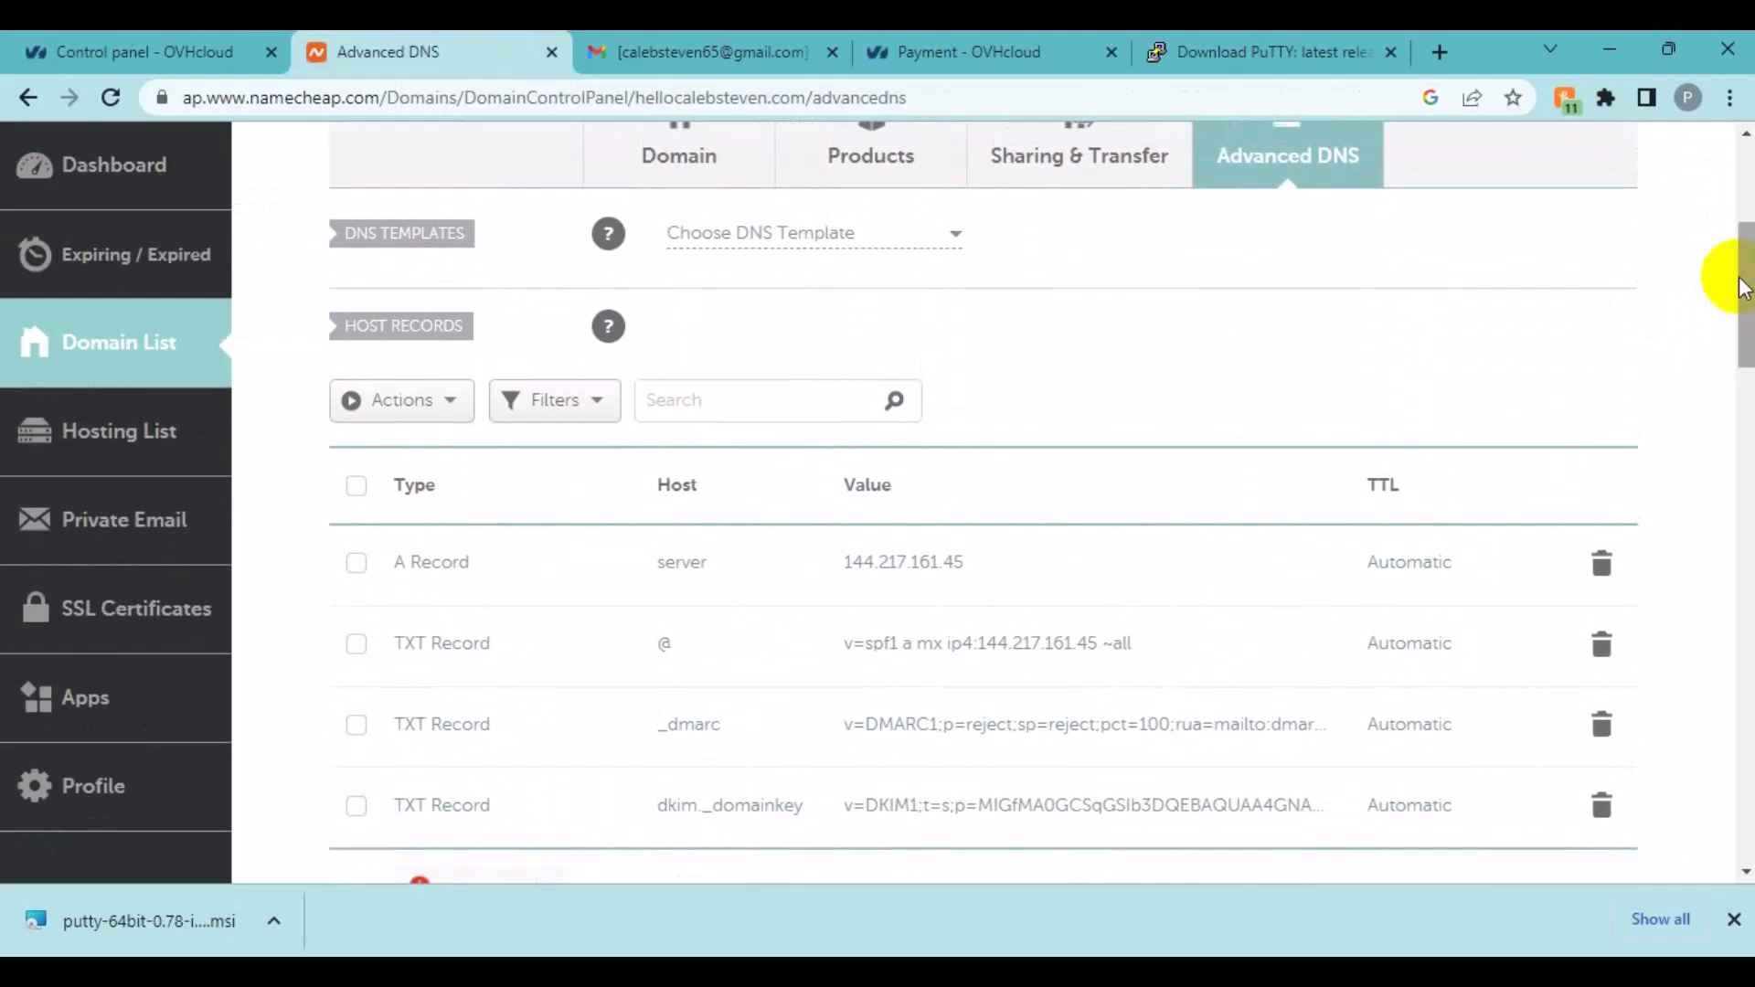
left_click_drag(1743, 274, 1711, 345)
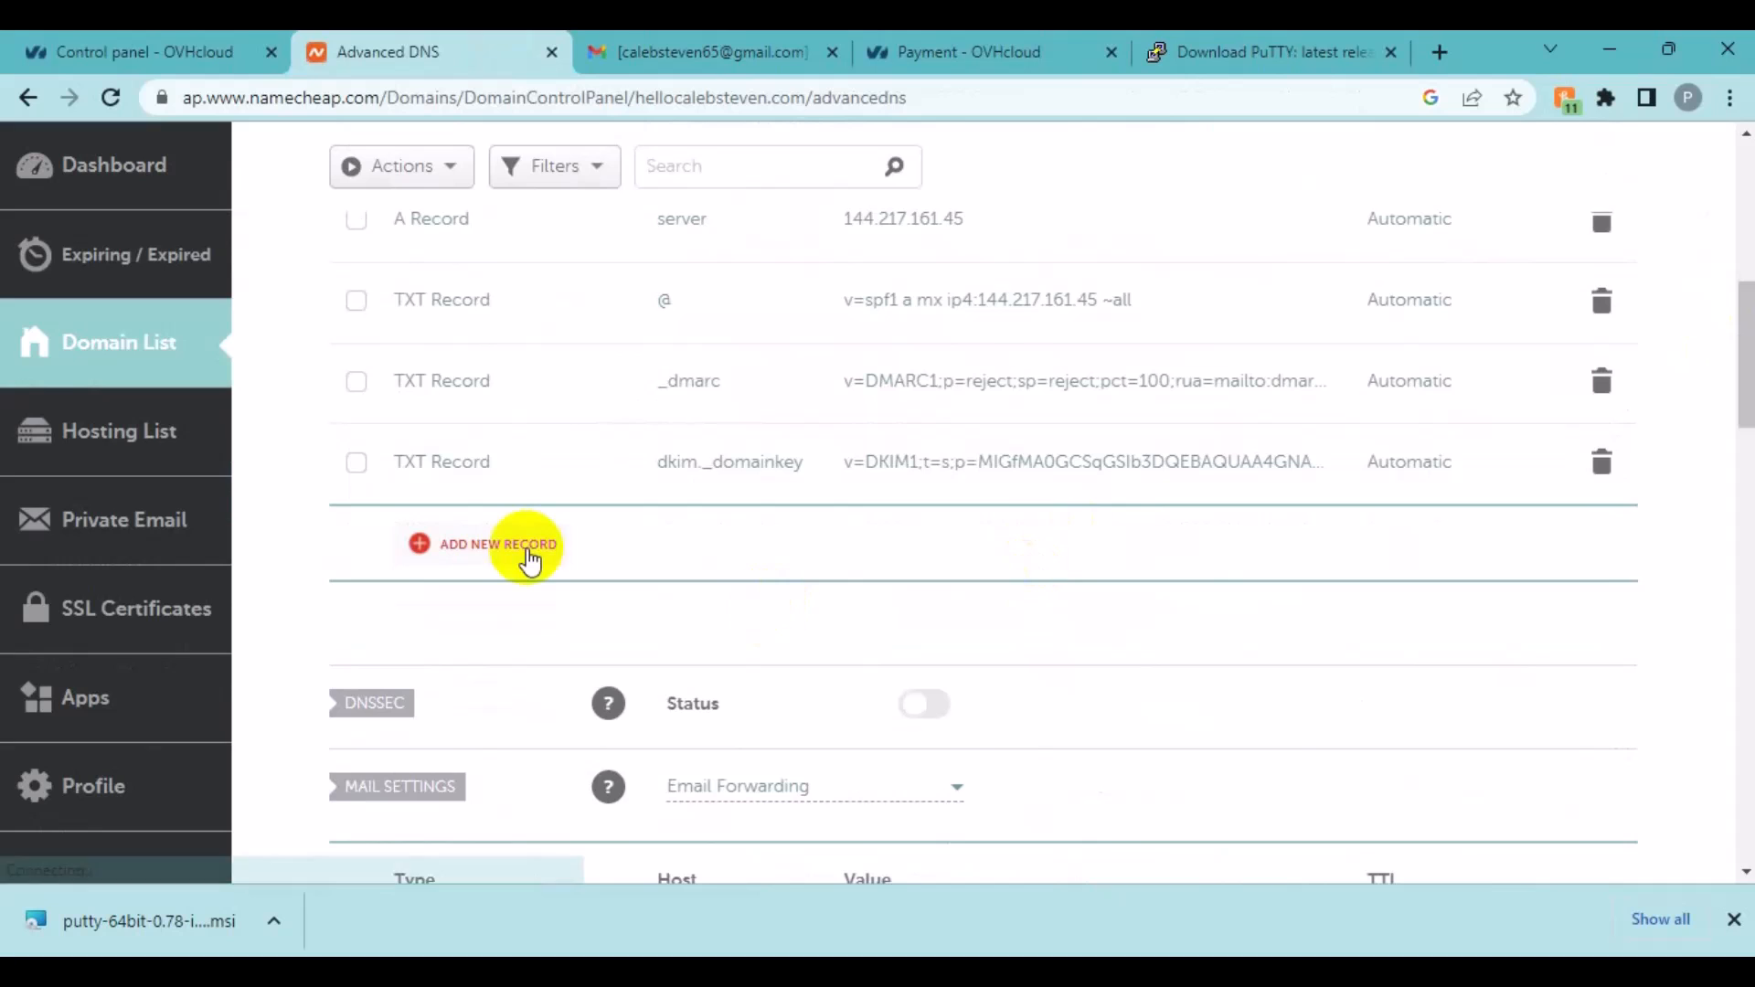
left_click(513, 549)
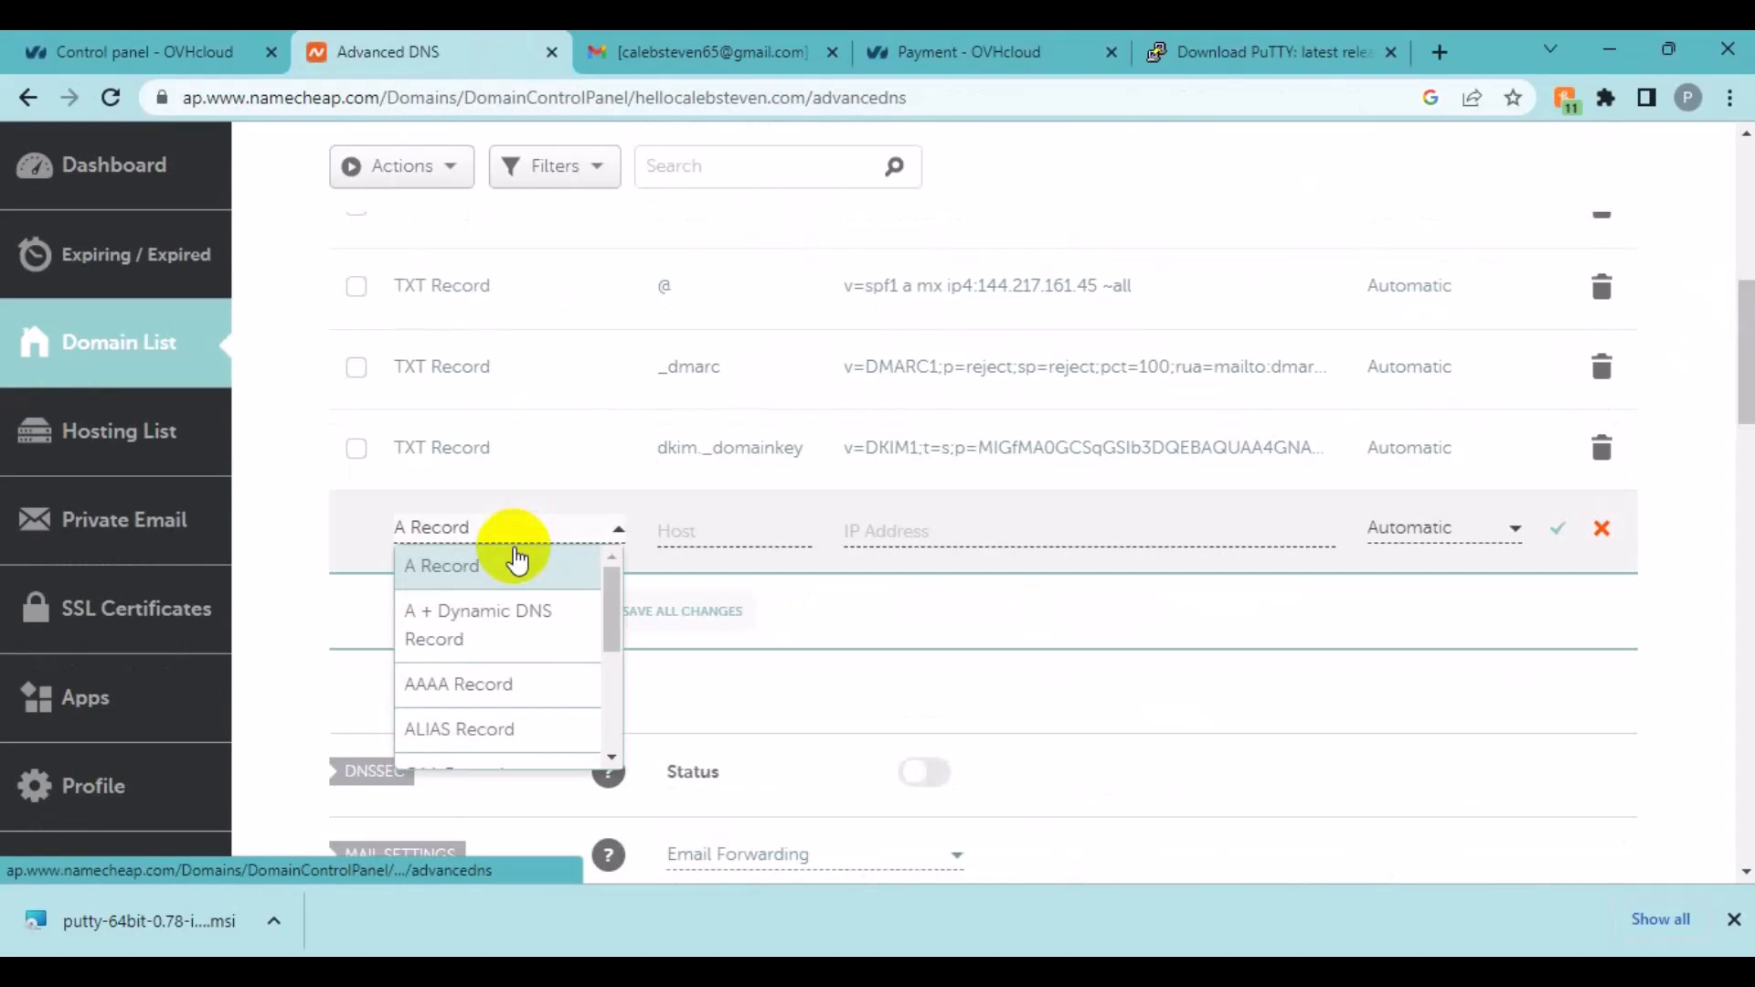
left_click(467, 583)
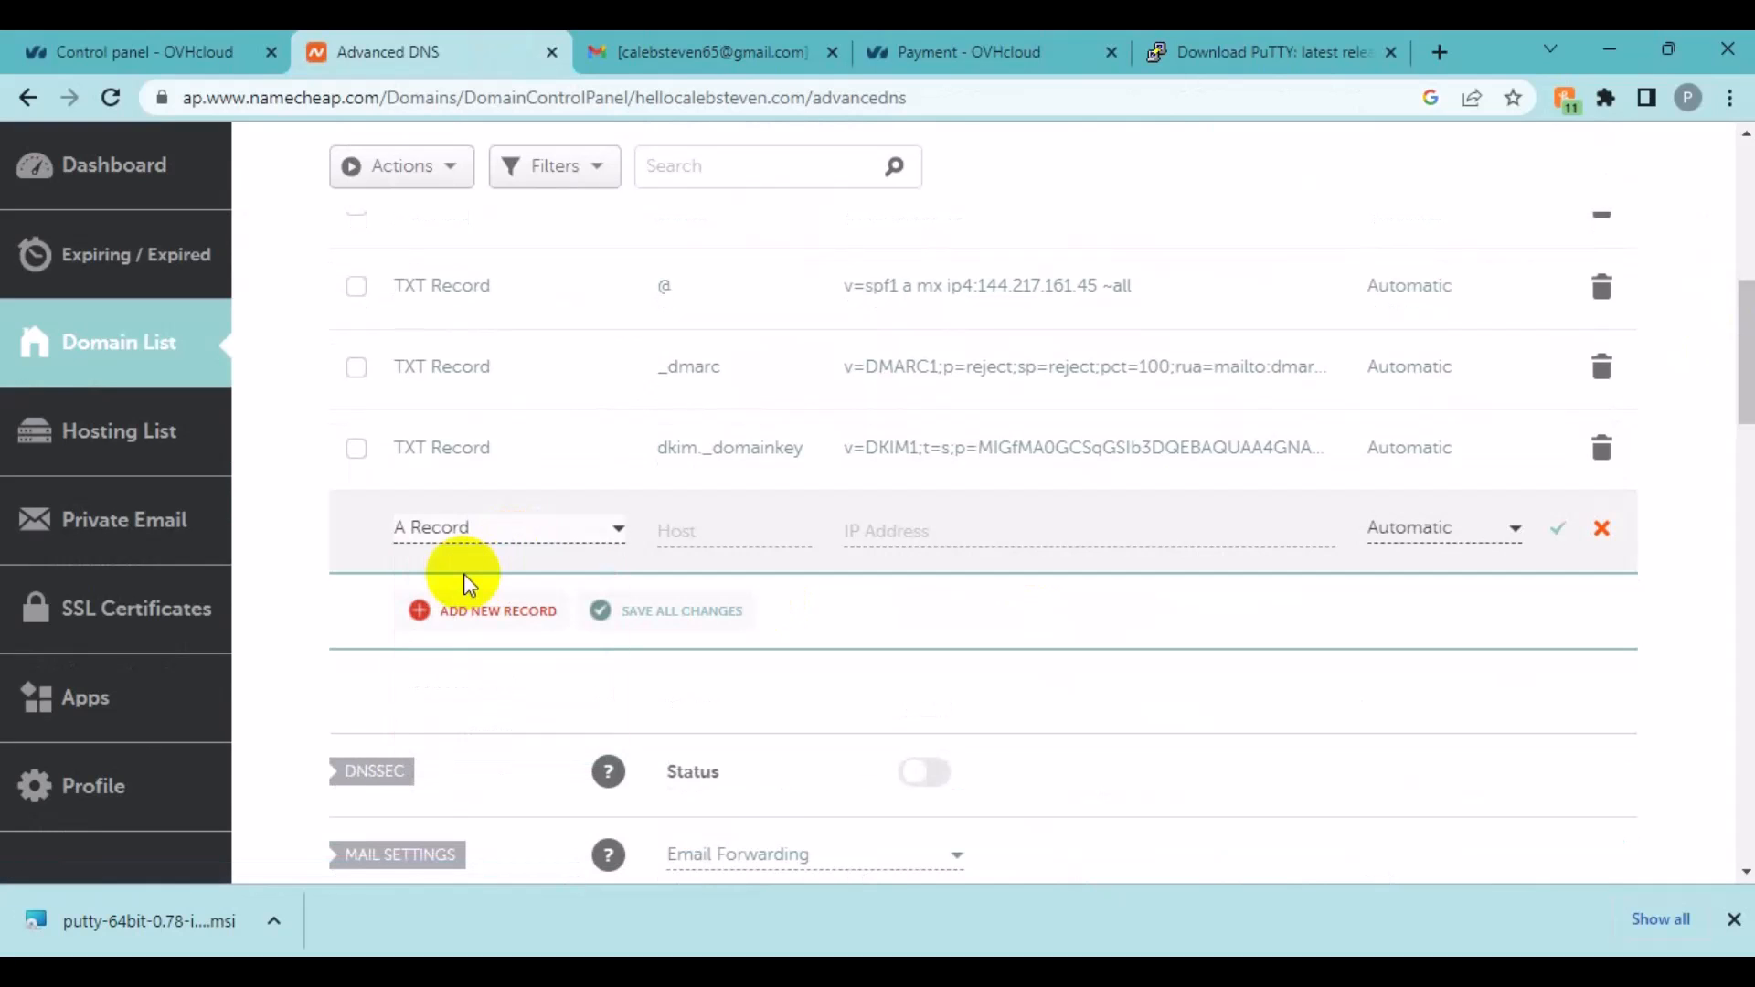
Set the record's host to vps and value to 144.217.161.46, then save it
left_click(704, 530)
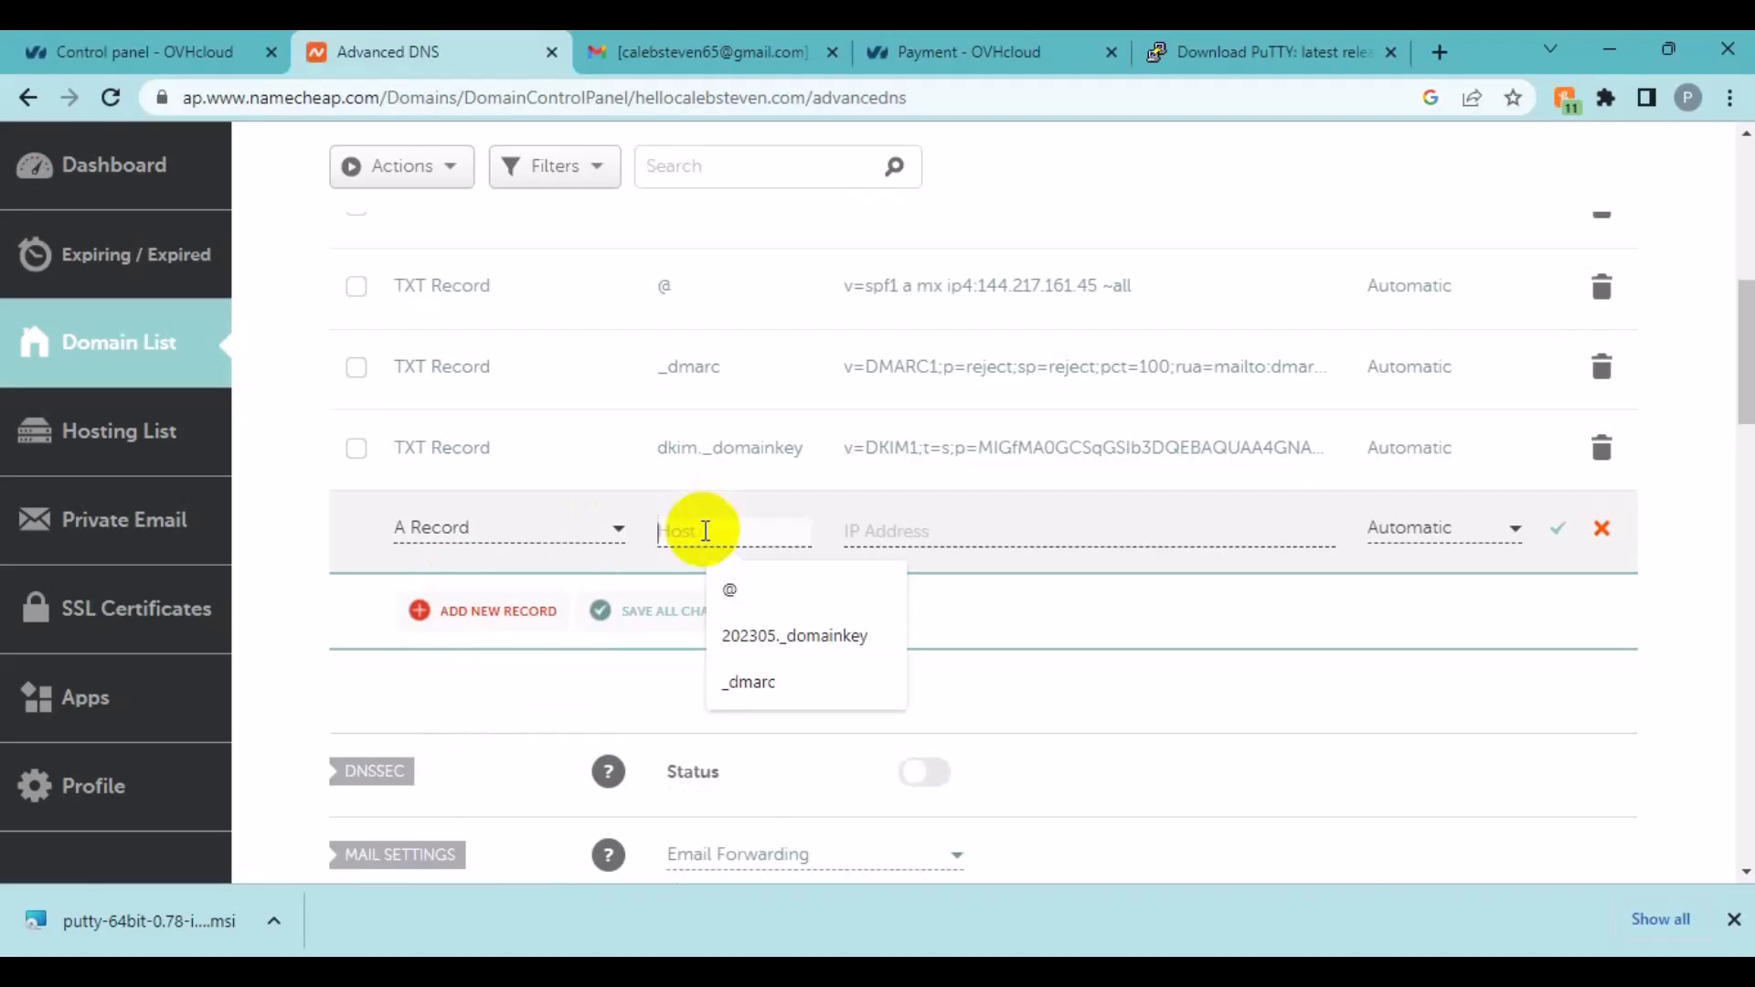
type("se")
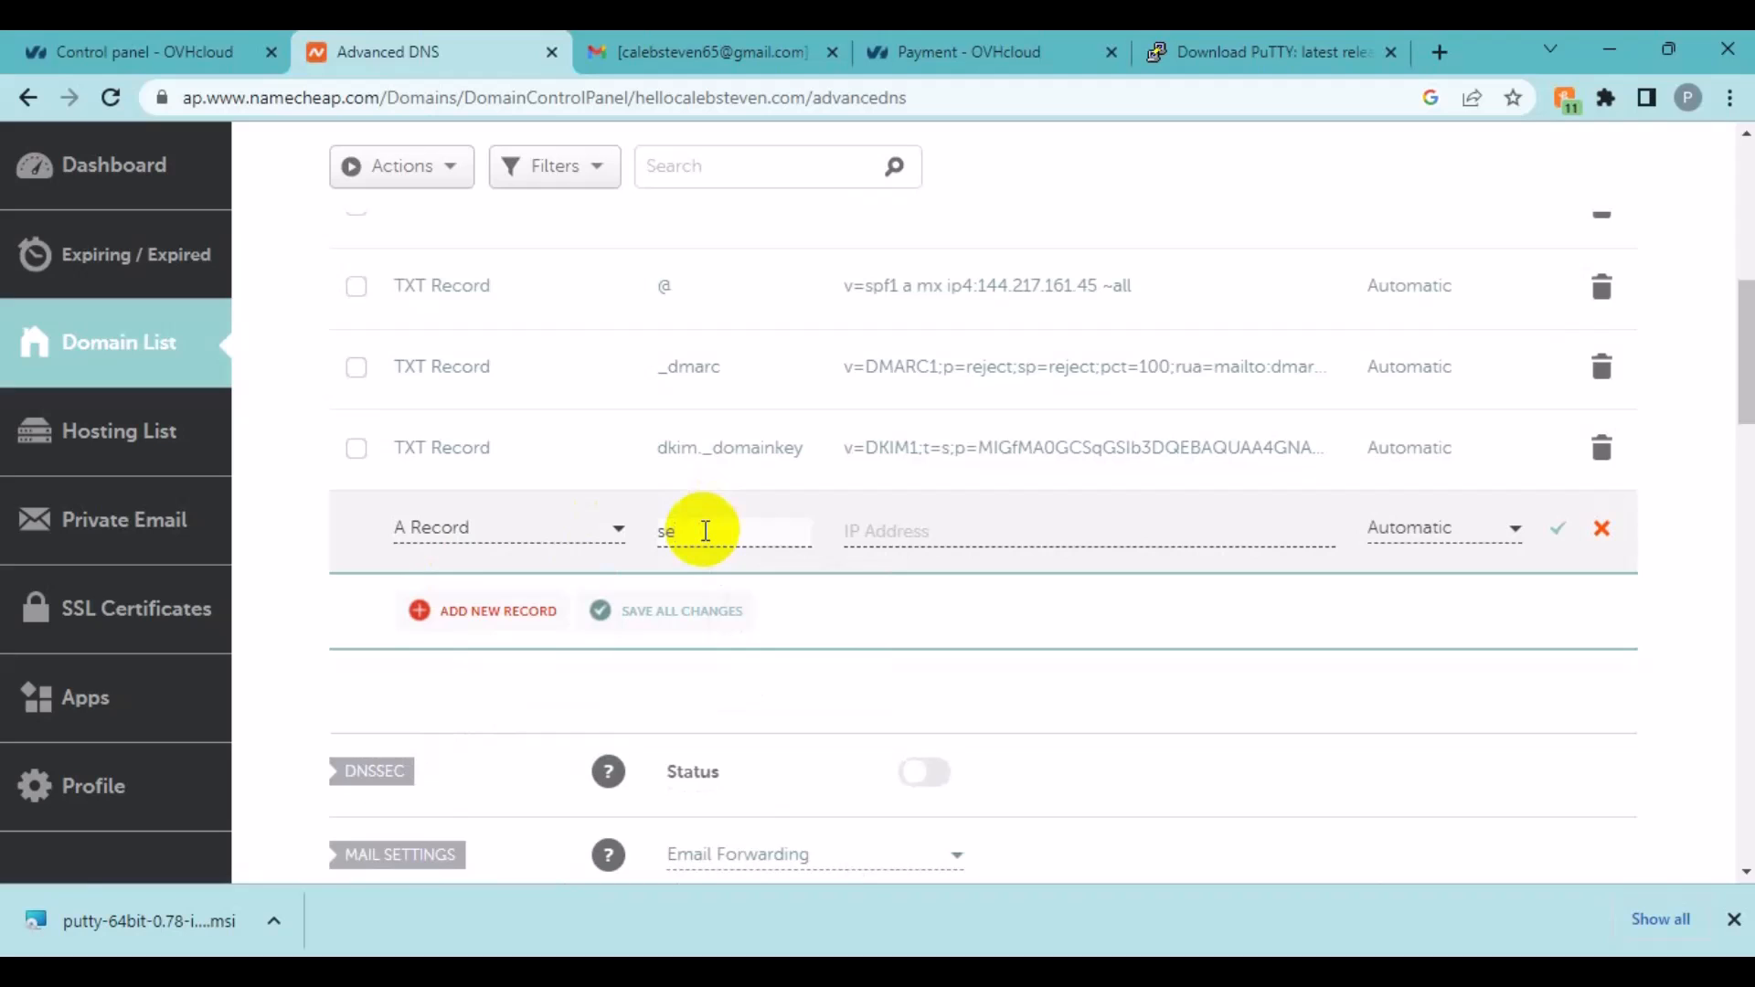
key("BackSpace")
type("se")
key("BackSpace")
key("BackSpace")
type("vps")
left_click(903, 536)
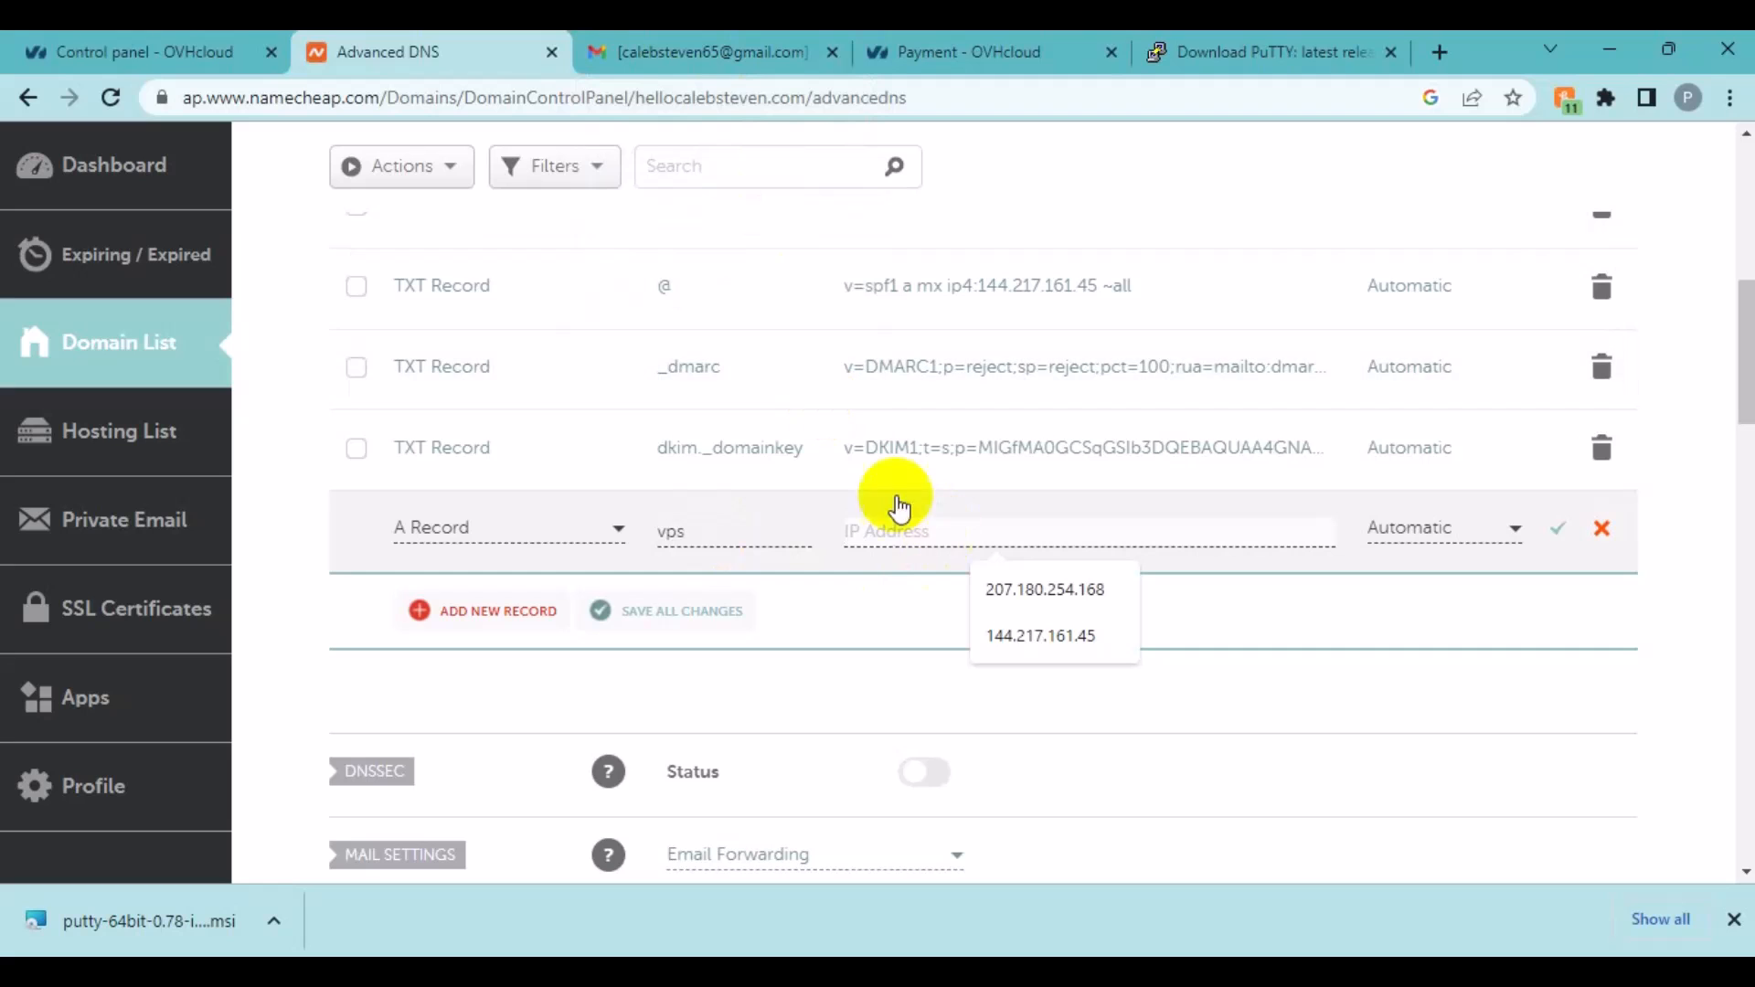
left_click(669, 36)
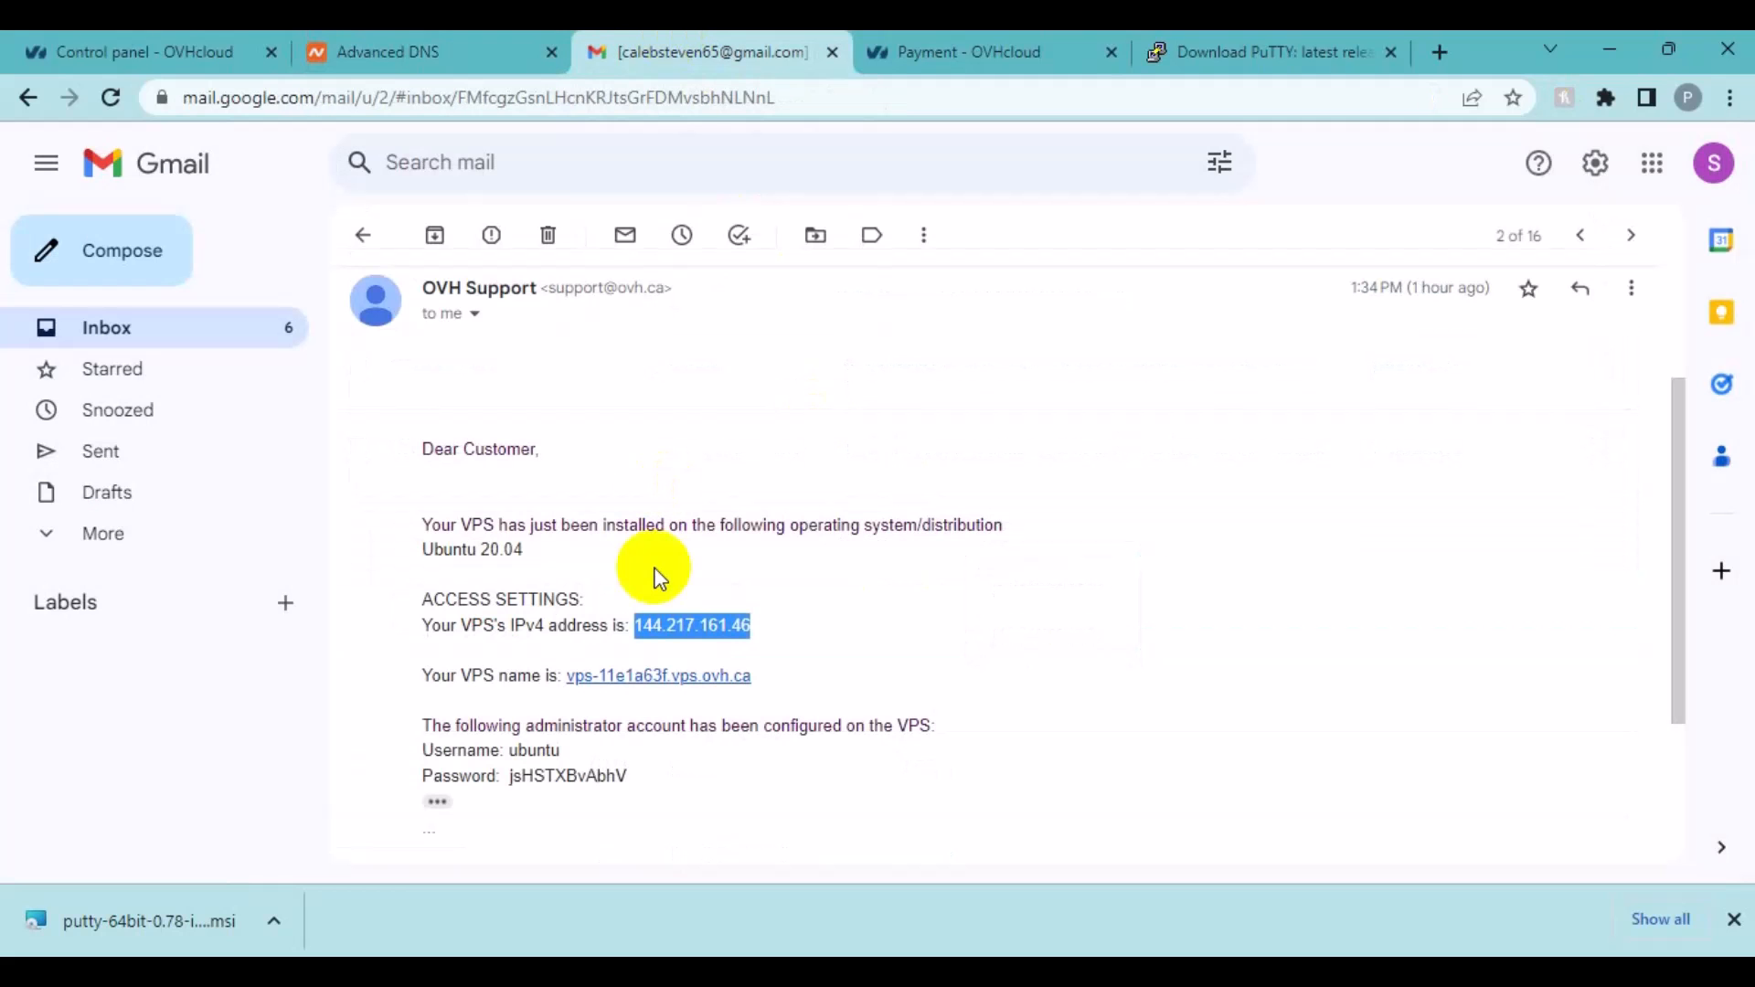
left_click(436, 33)
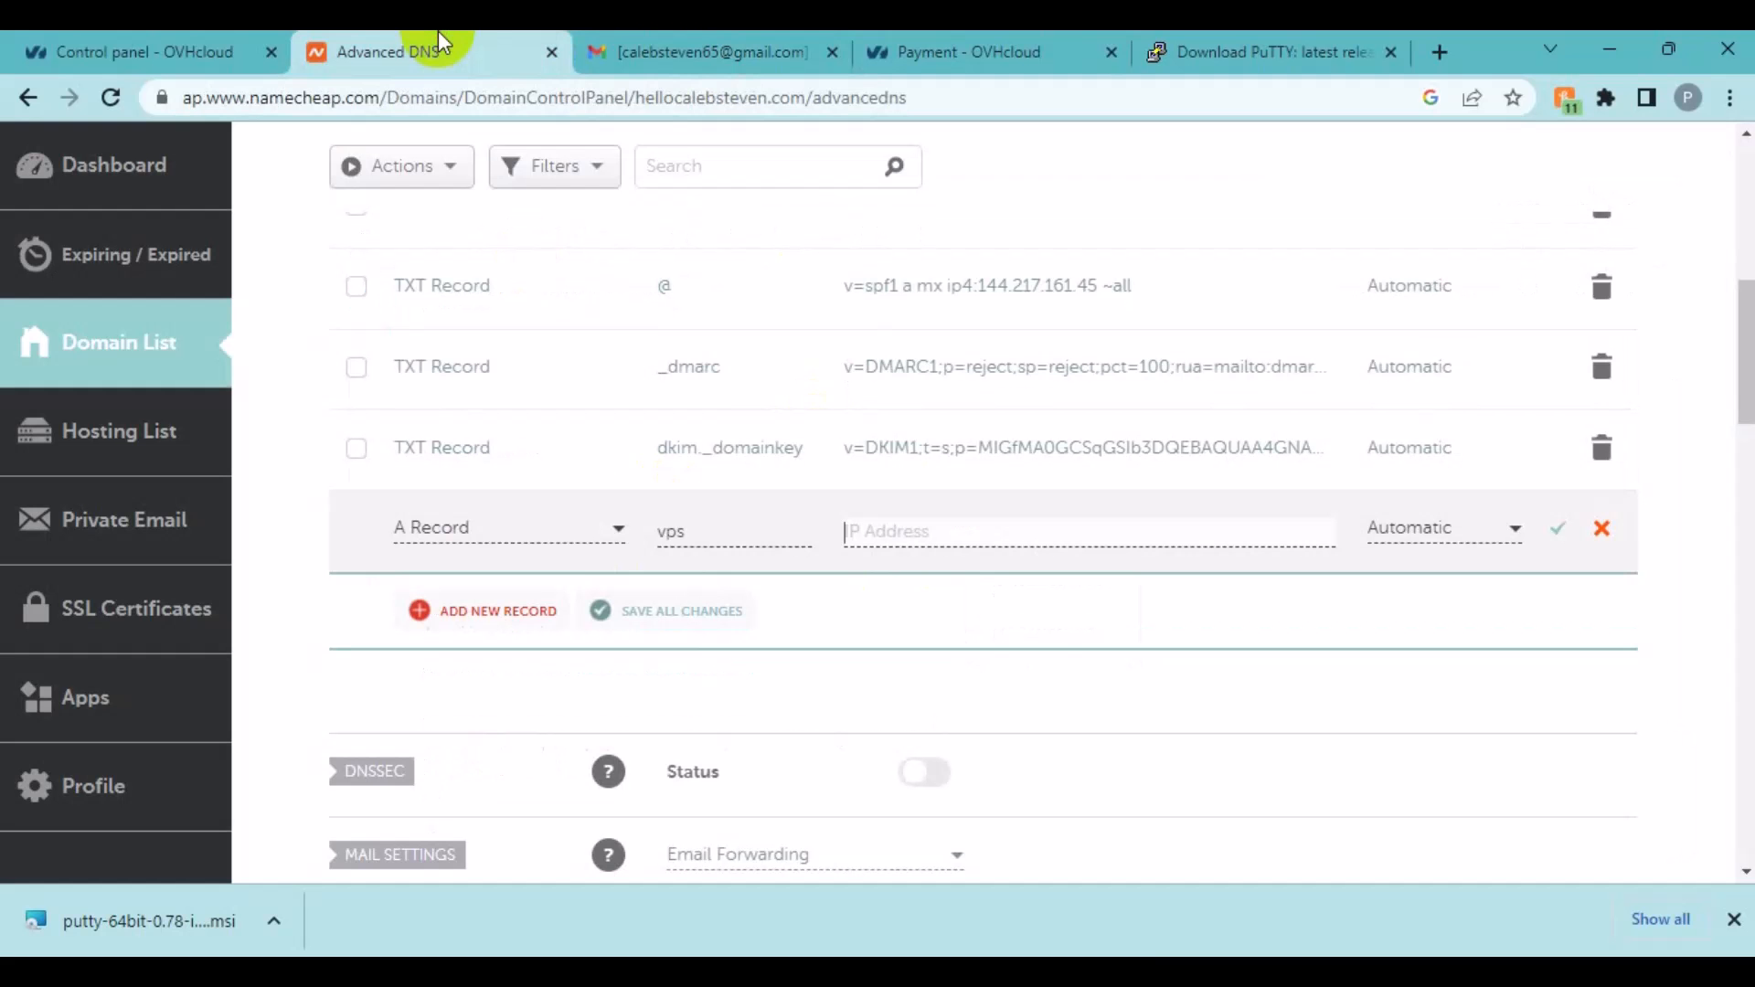
type("144.217.161.46")
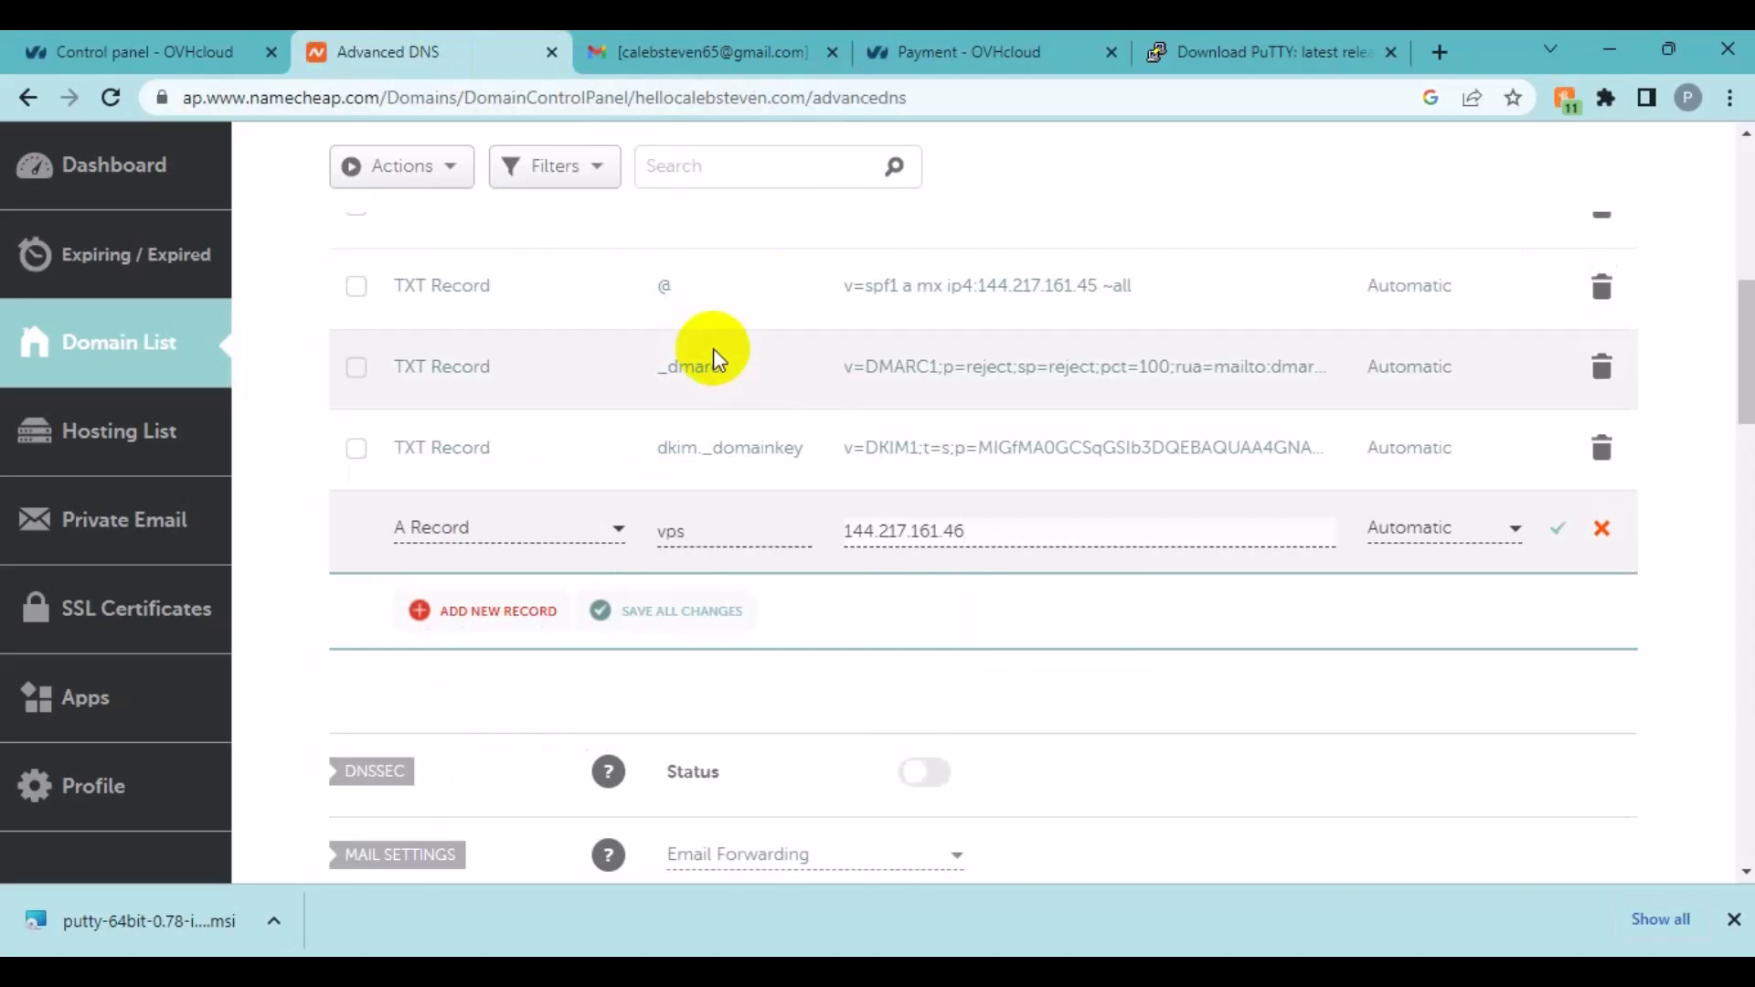
left_click(655, 606)
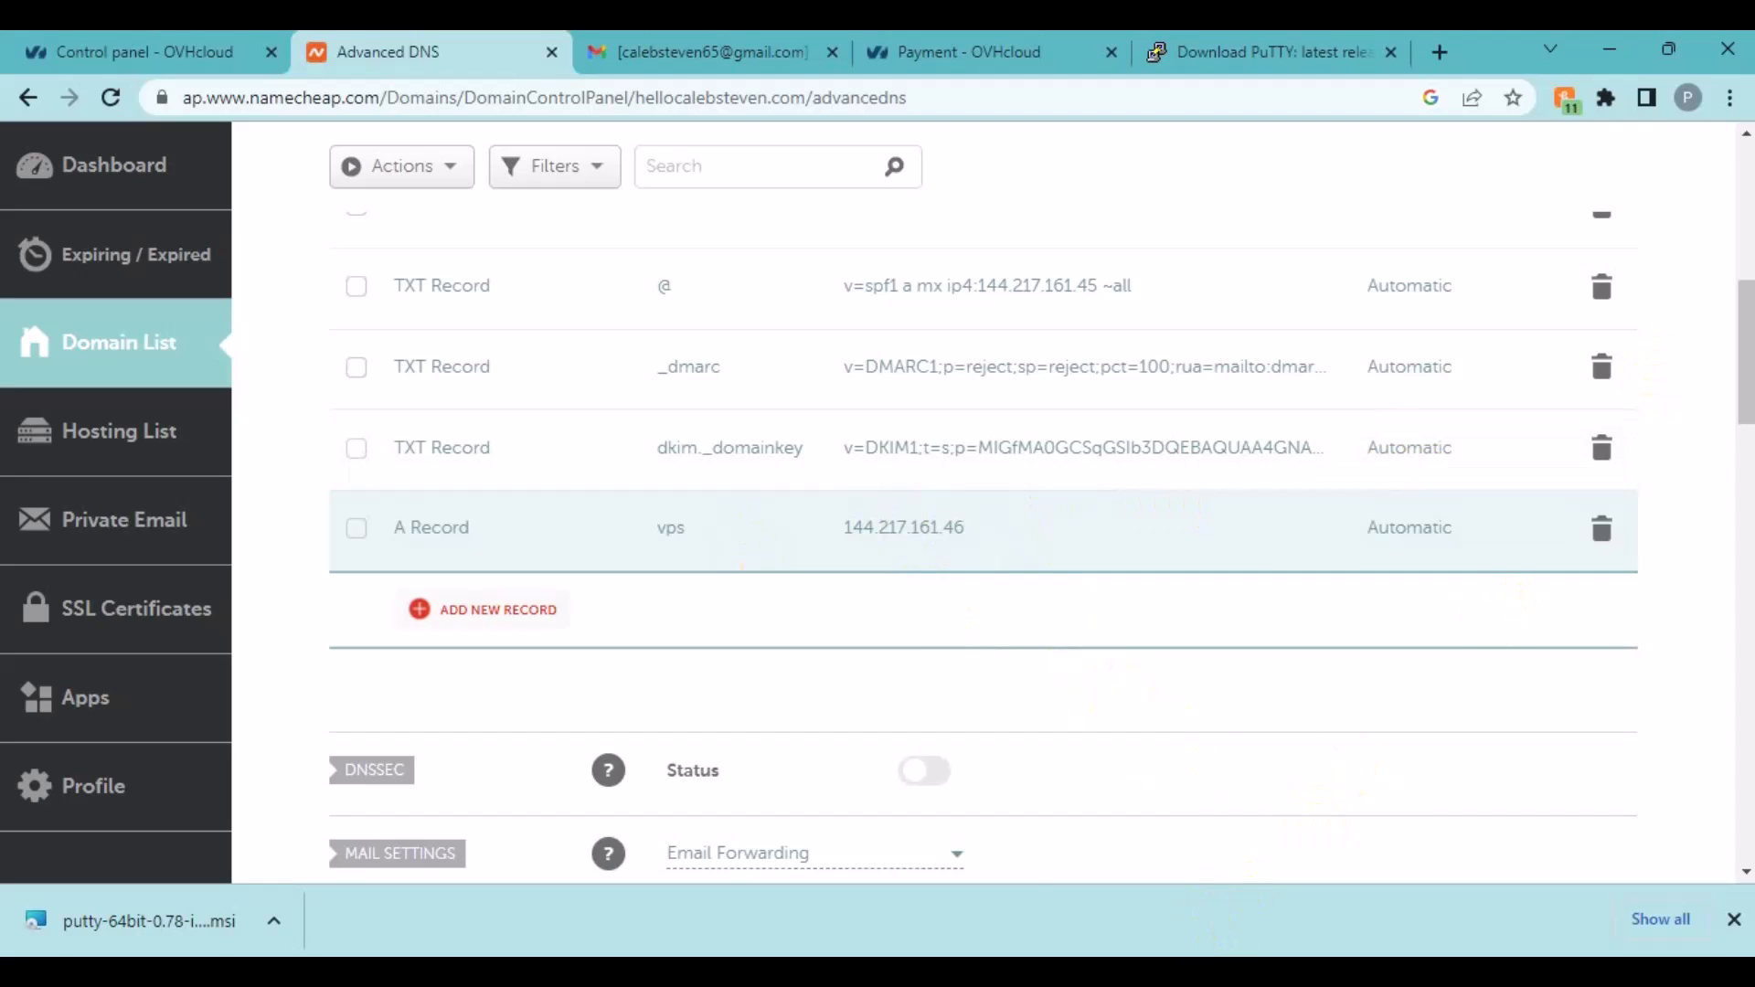
Type 'vps.' into the hostnamectl command in the notes and copy the domain name from Namecheap
mouse_move(1163, 971)
left_click(996, 971)
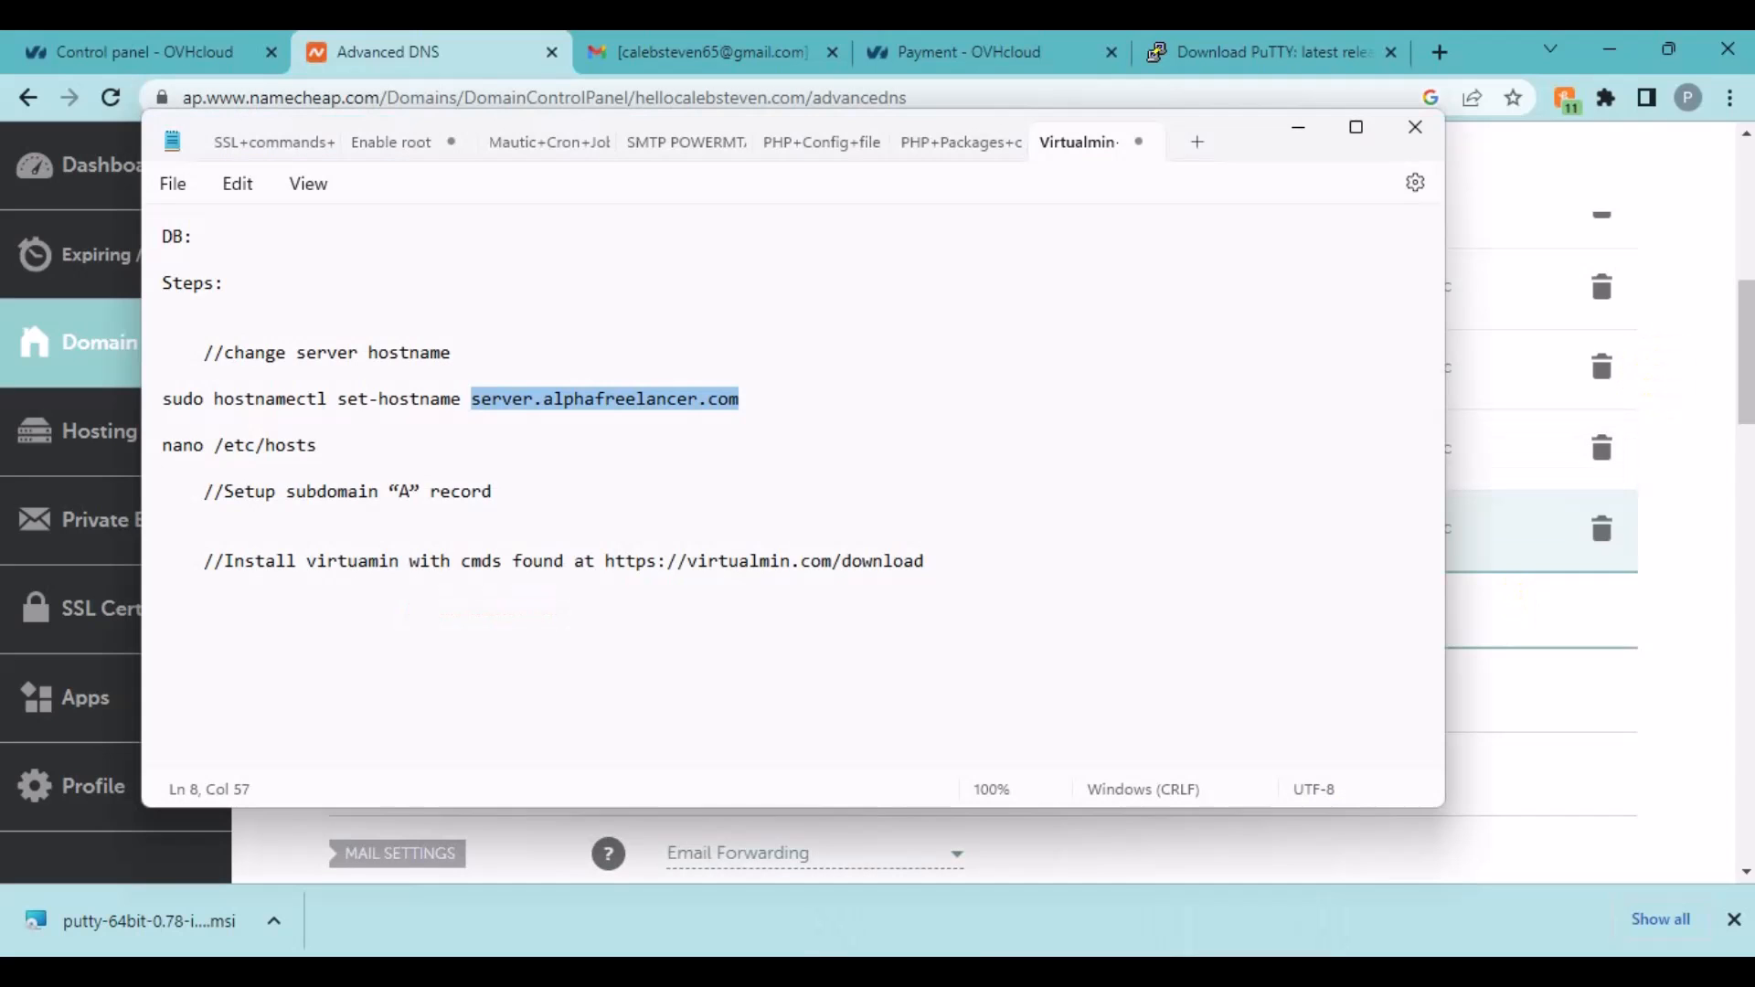
type("v")
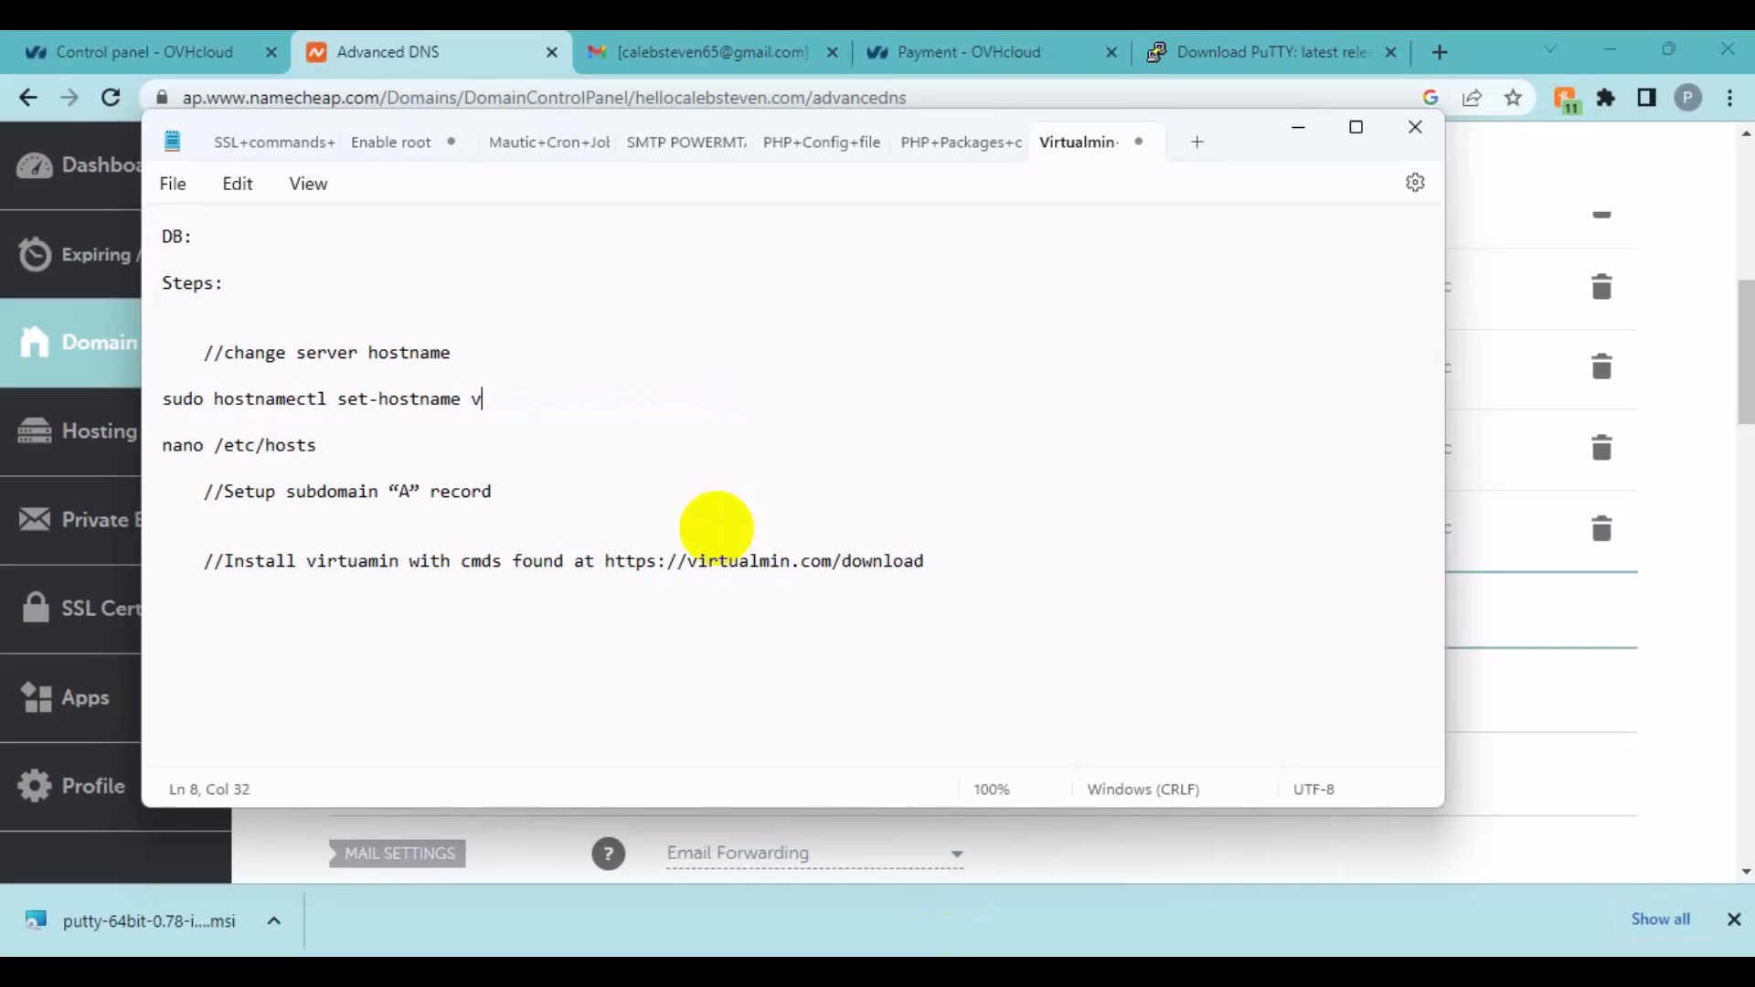
type("ps.")
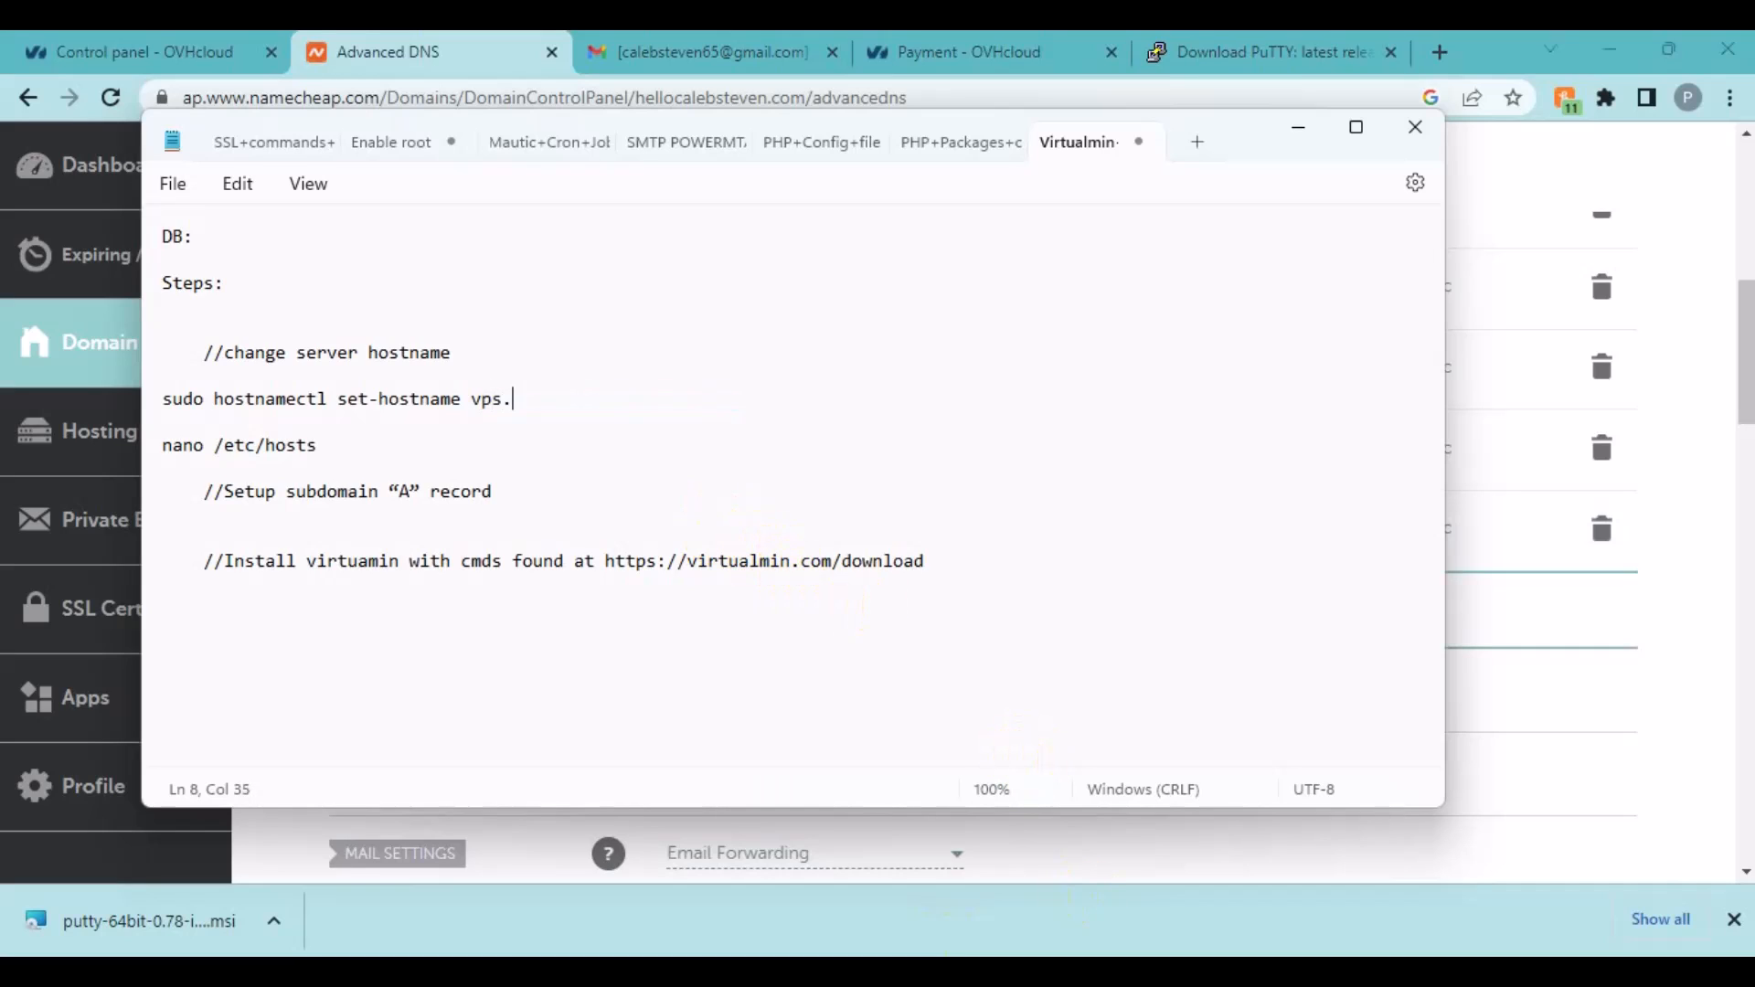
left_click(1033, 970)
left_click(1042, 971)
left_click(1106, 971)
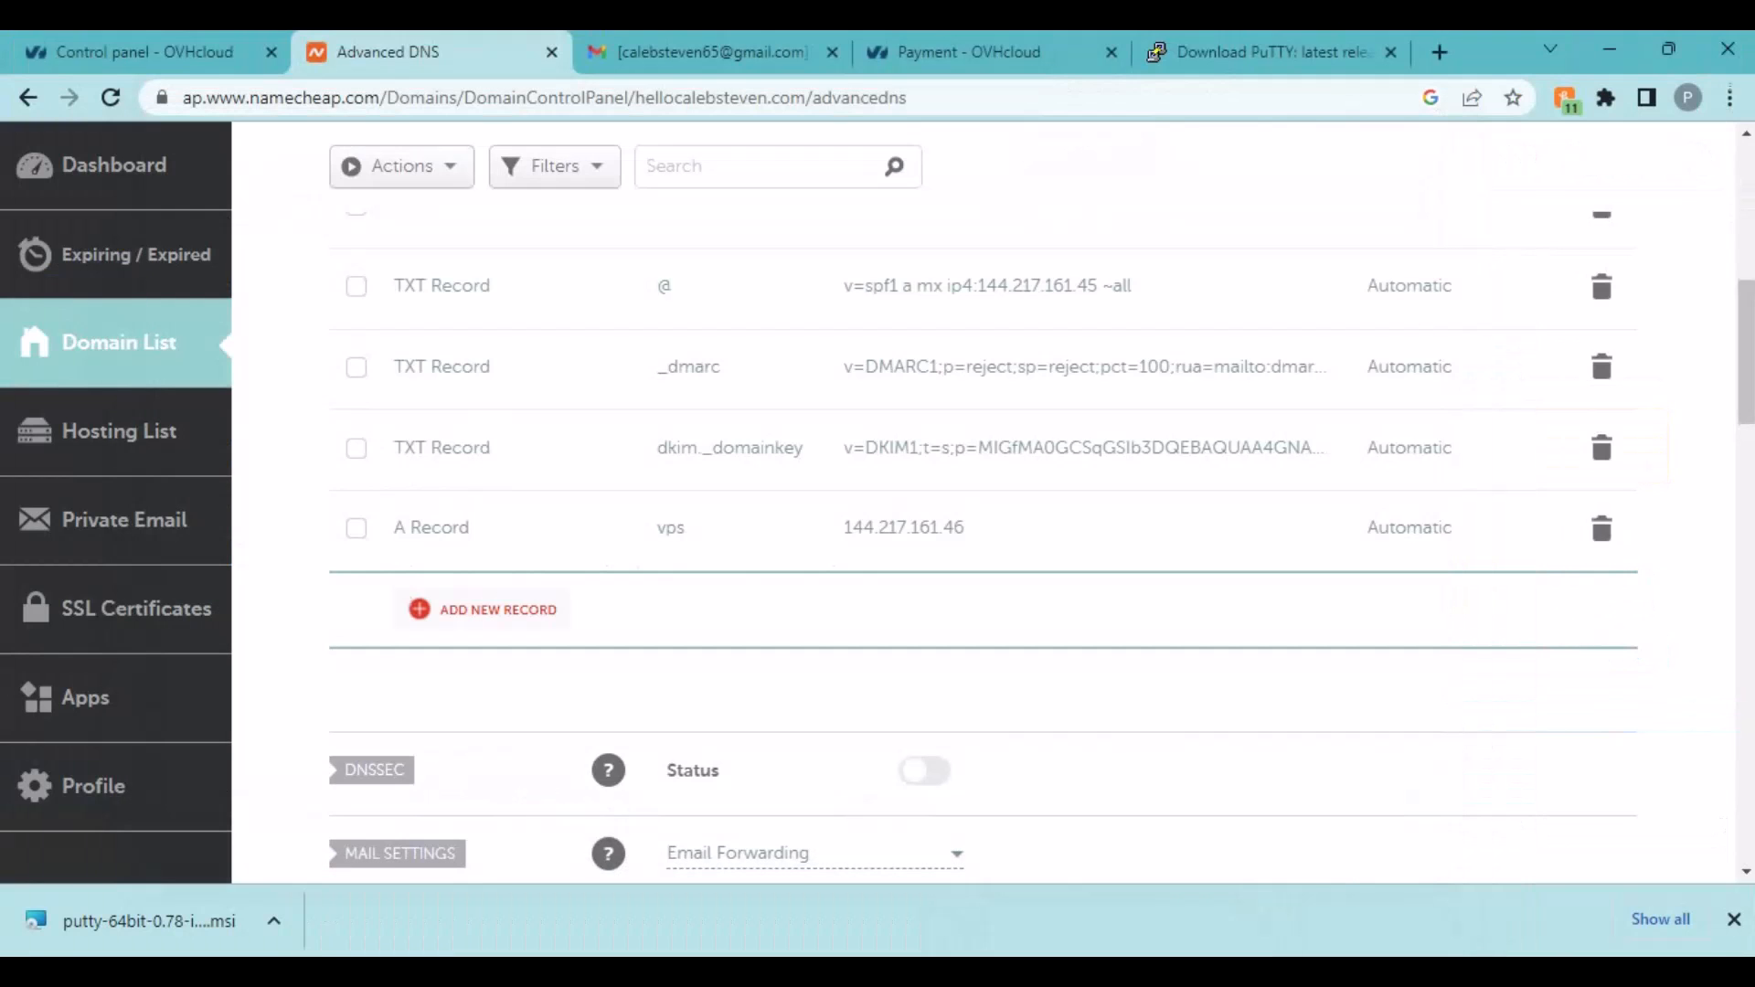
scroll(1727, 251, "up", 1)
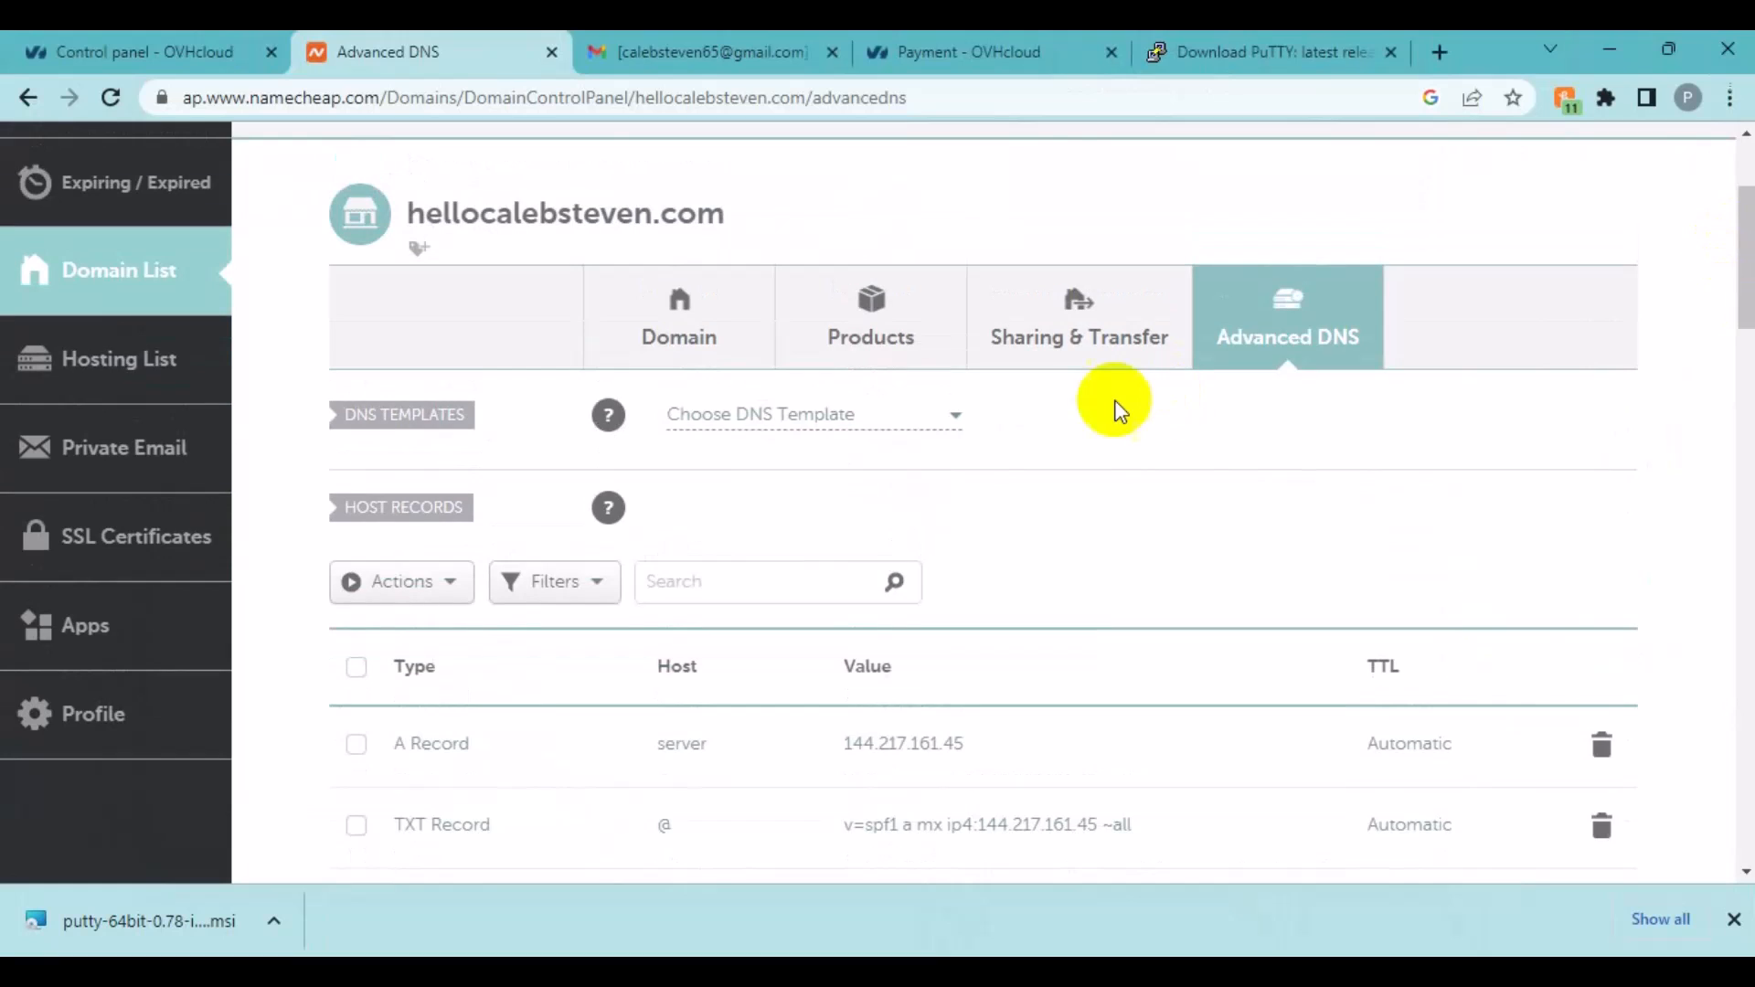
double_click(656, 208)
right_click(656, 209)
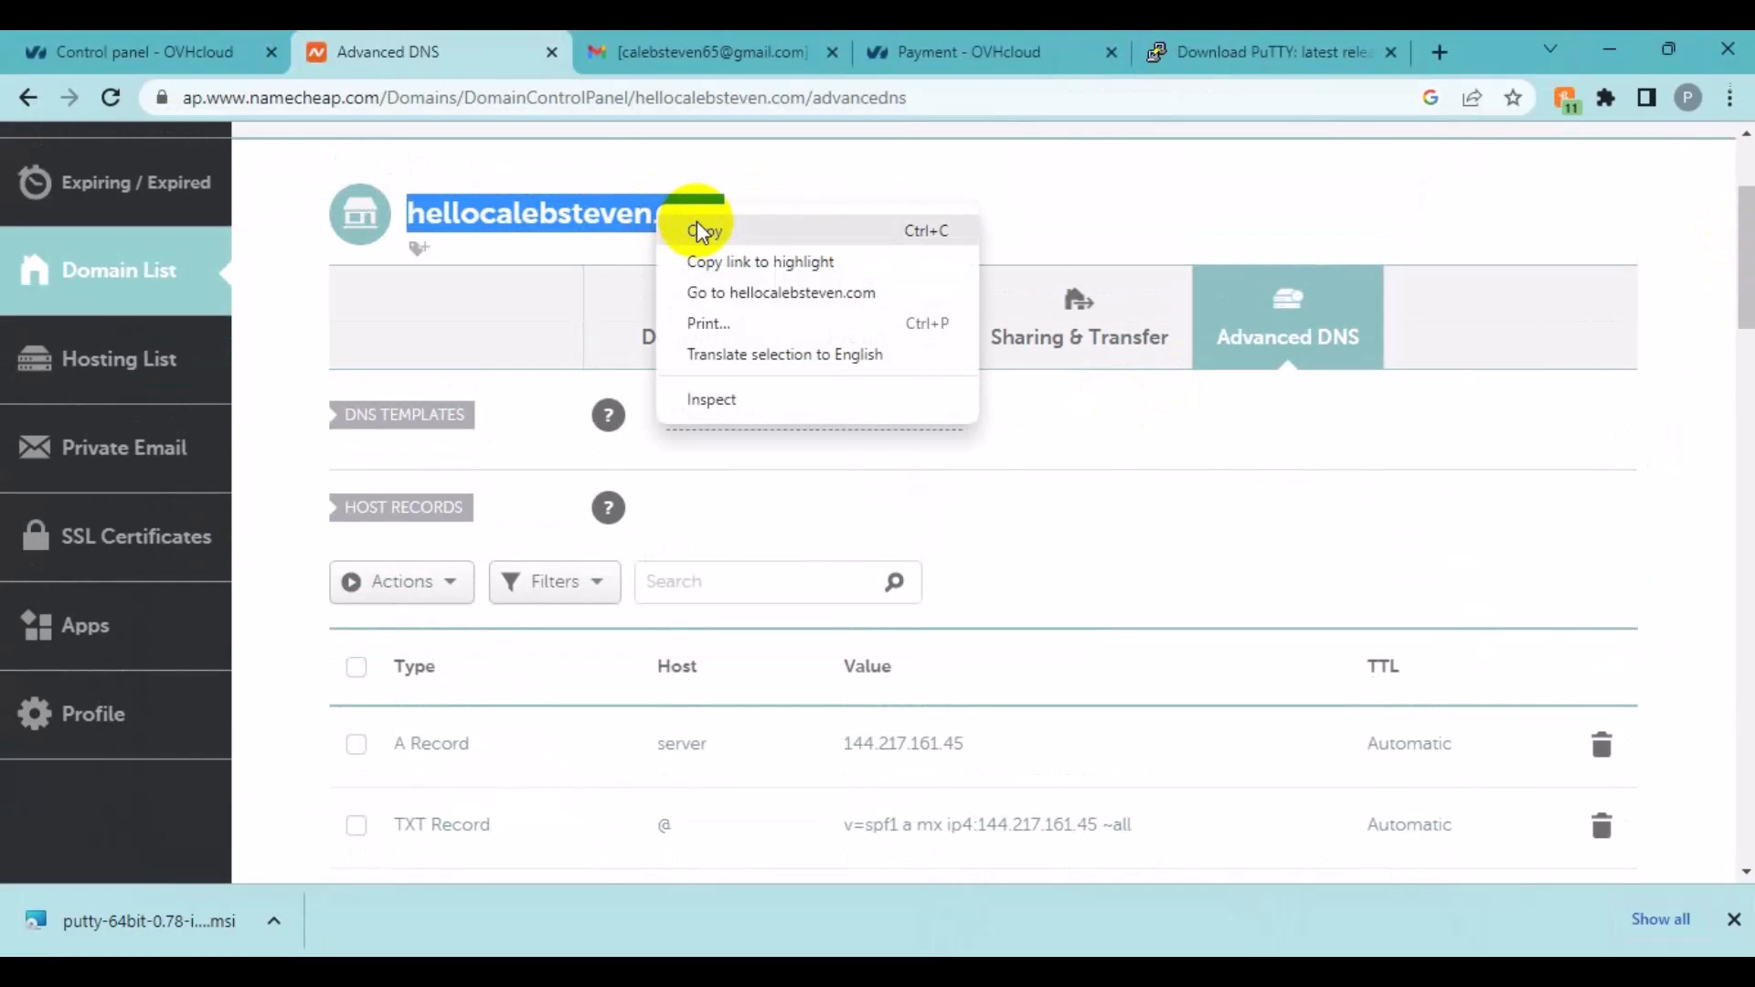
left_click(697, 230)
Paste the domain after 'vps.' and copy the complete hostnamectl command line
key("alt+Tab")
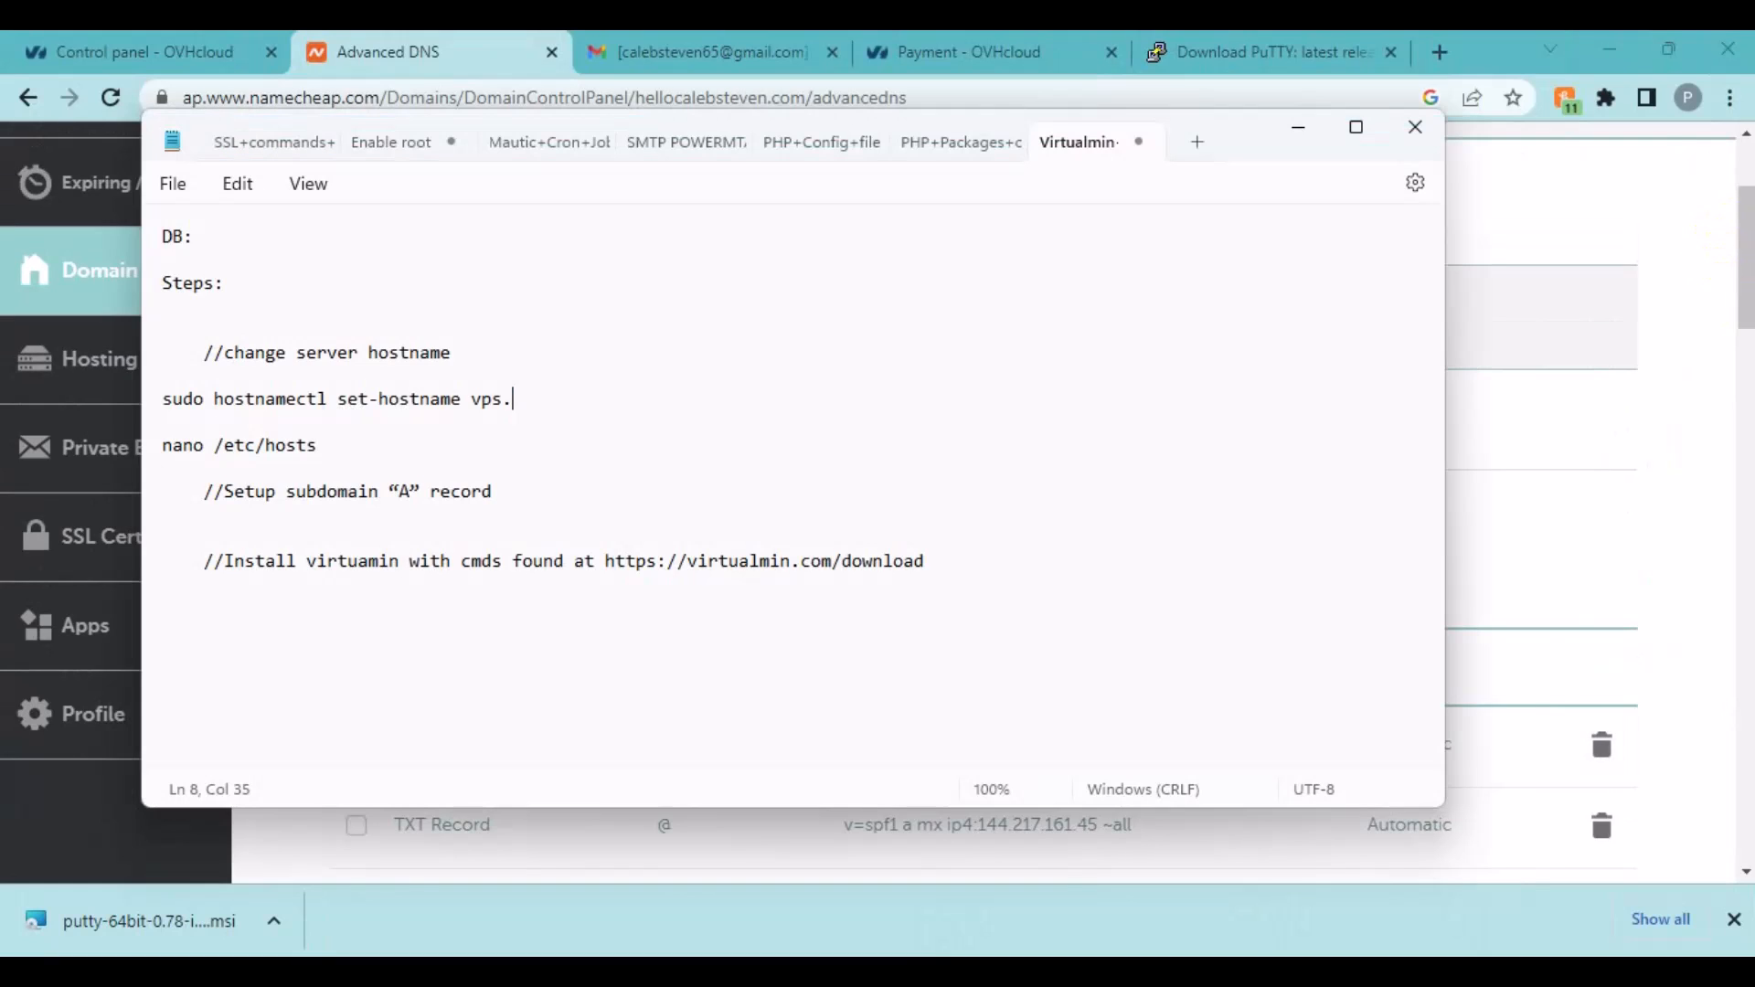
key("alt+Tab")
key("alt+Tab")
key("ctrl+v")
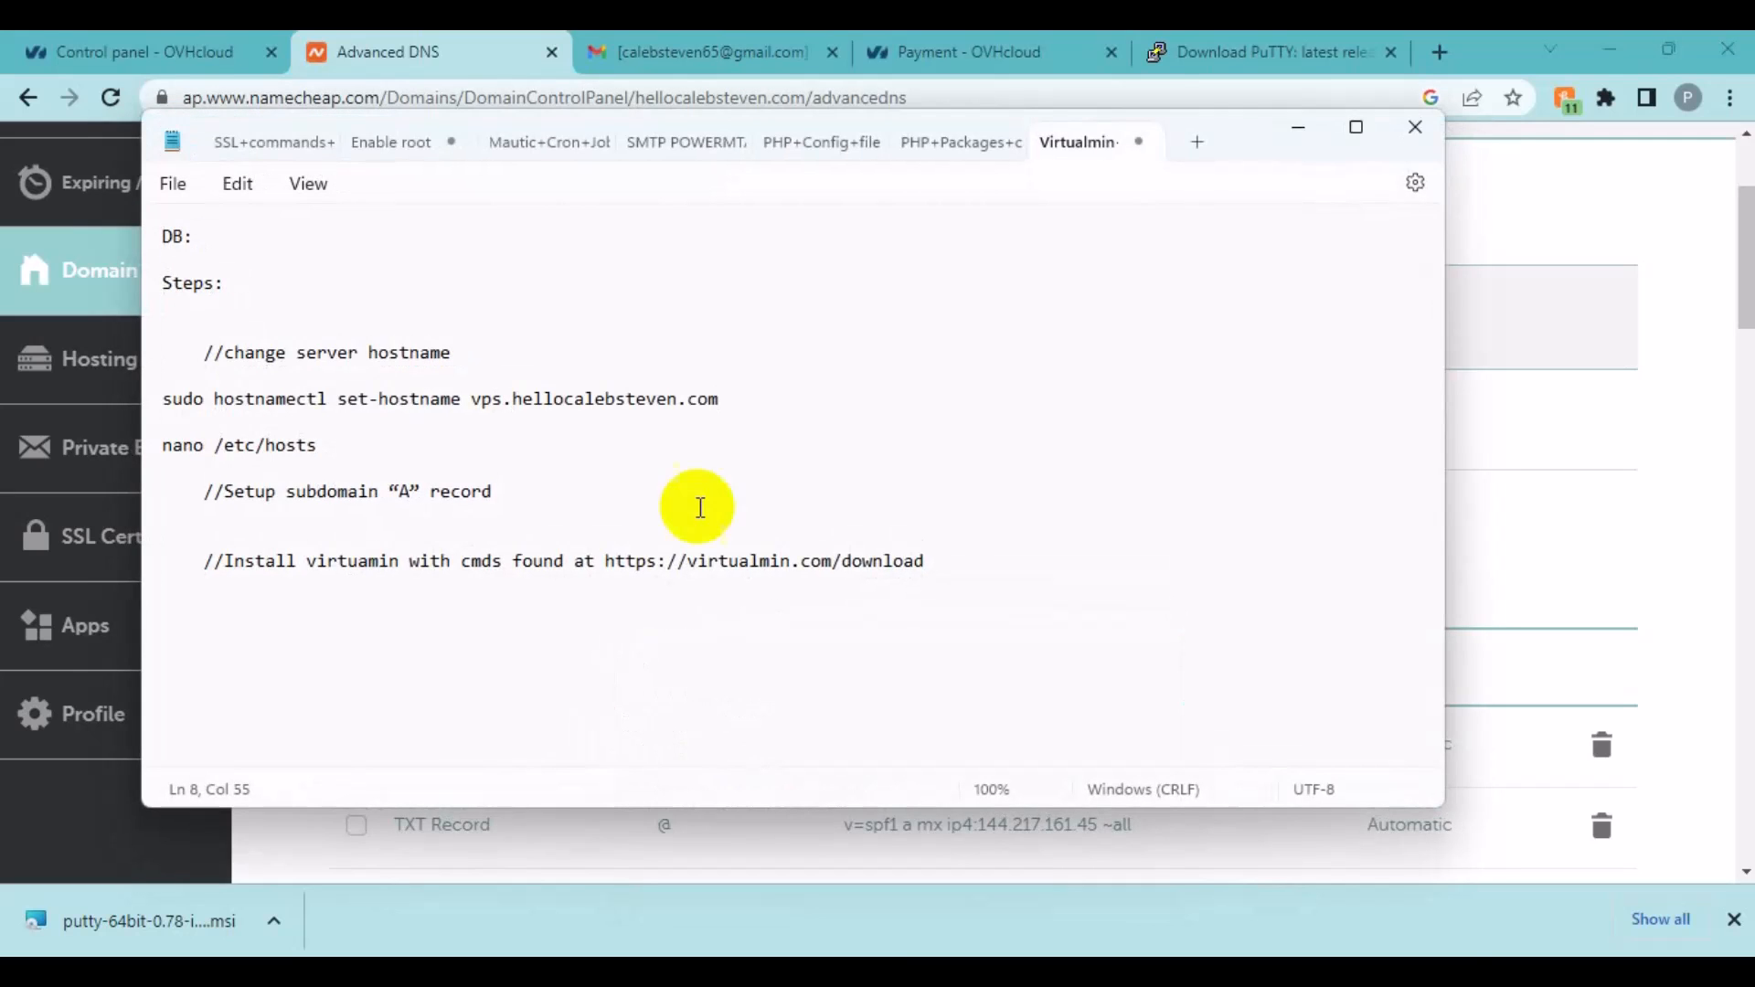
triple_click(498, 399)
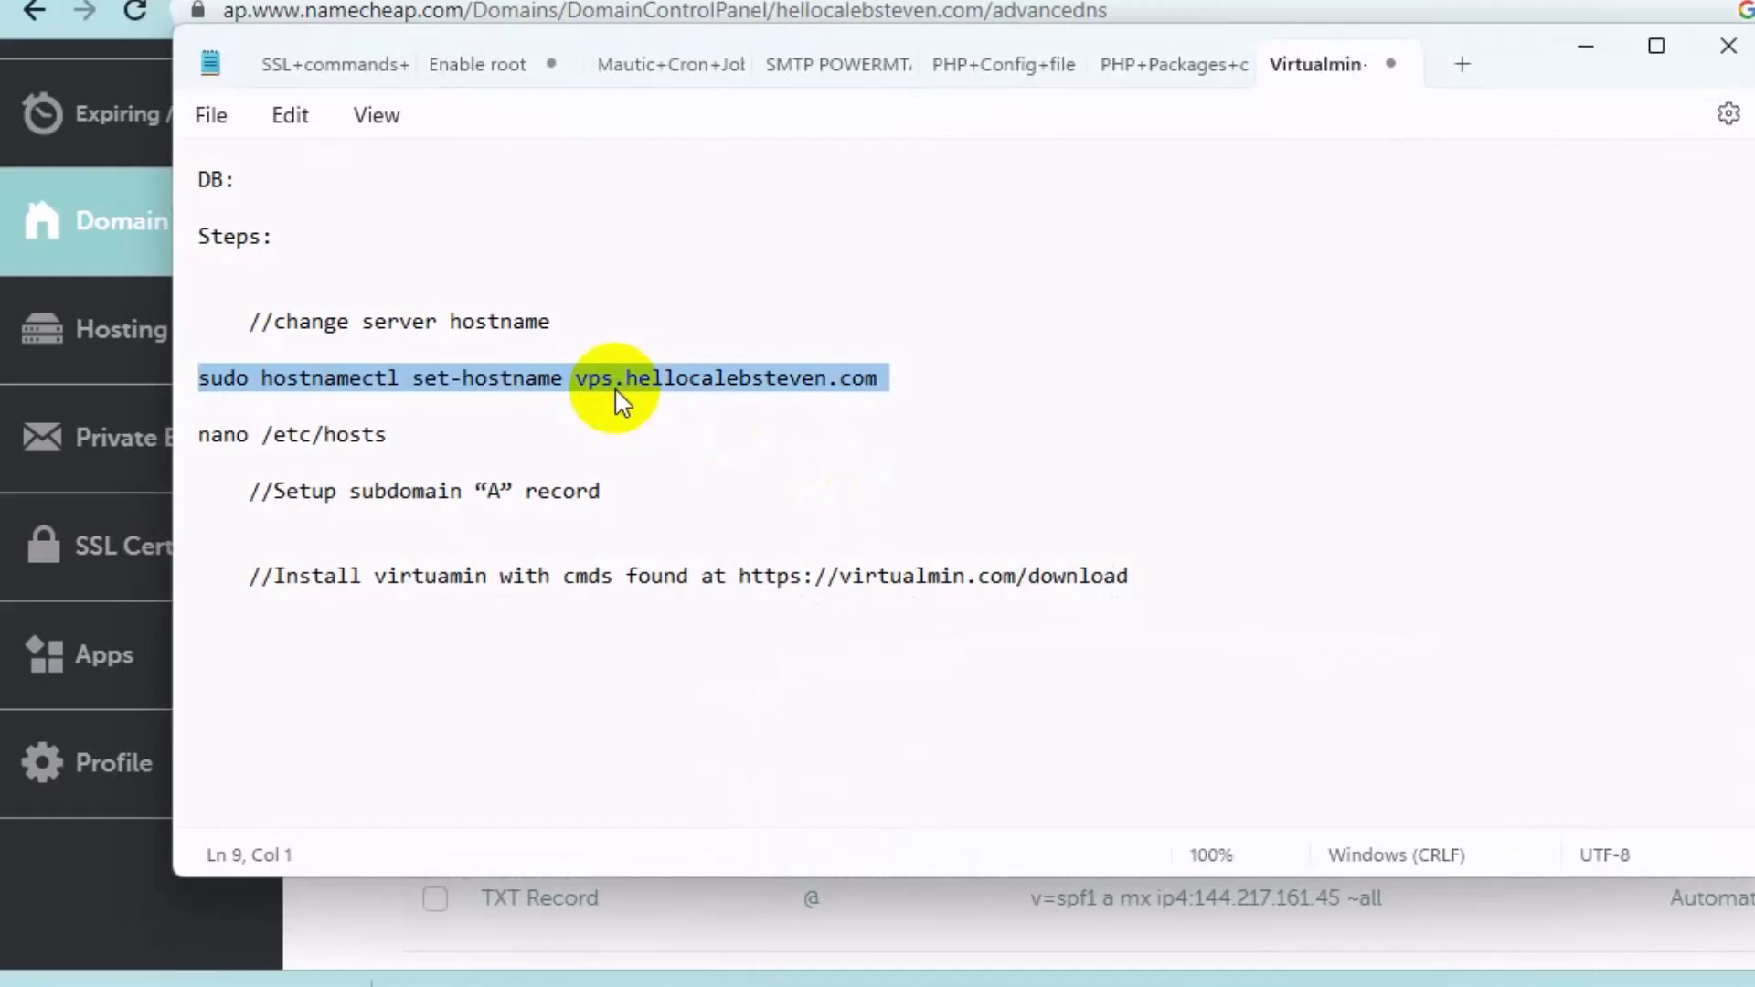
right_click(619, 402)
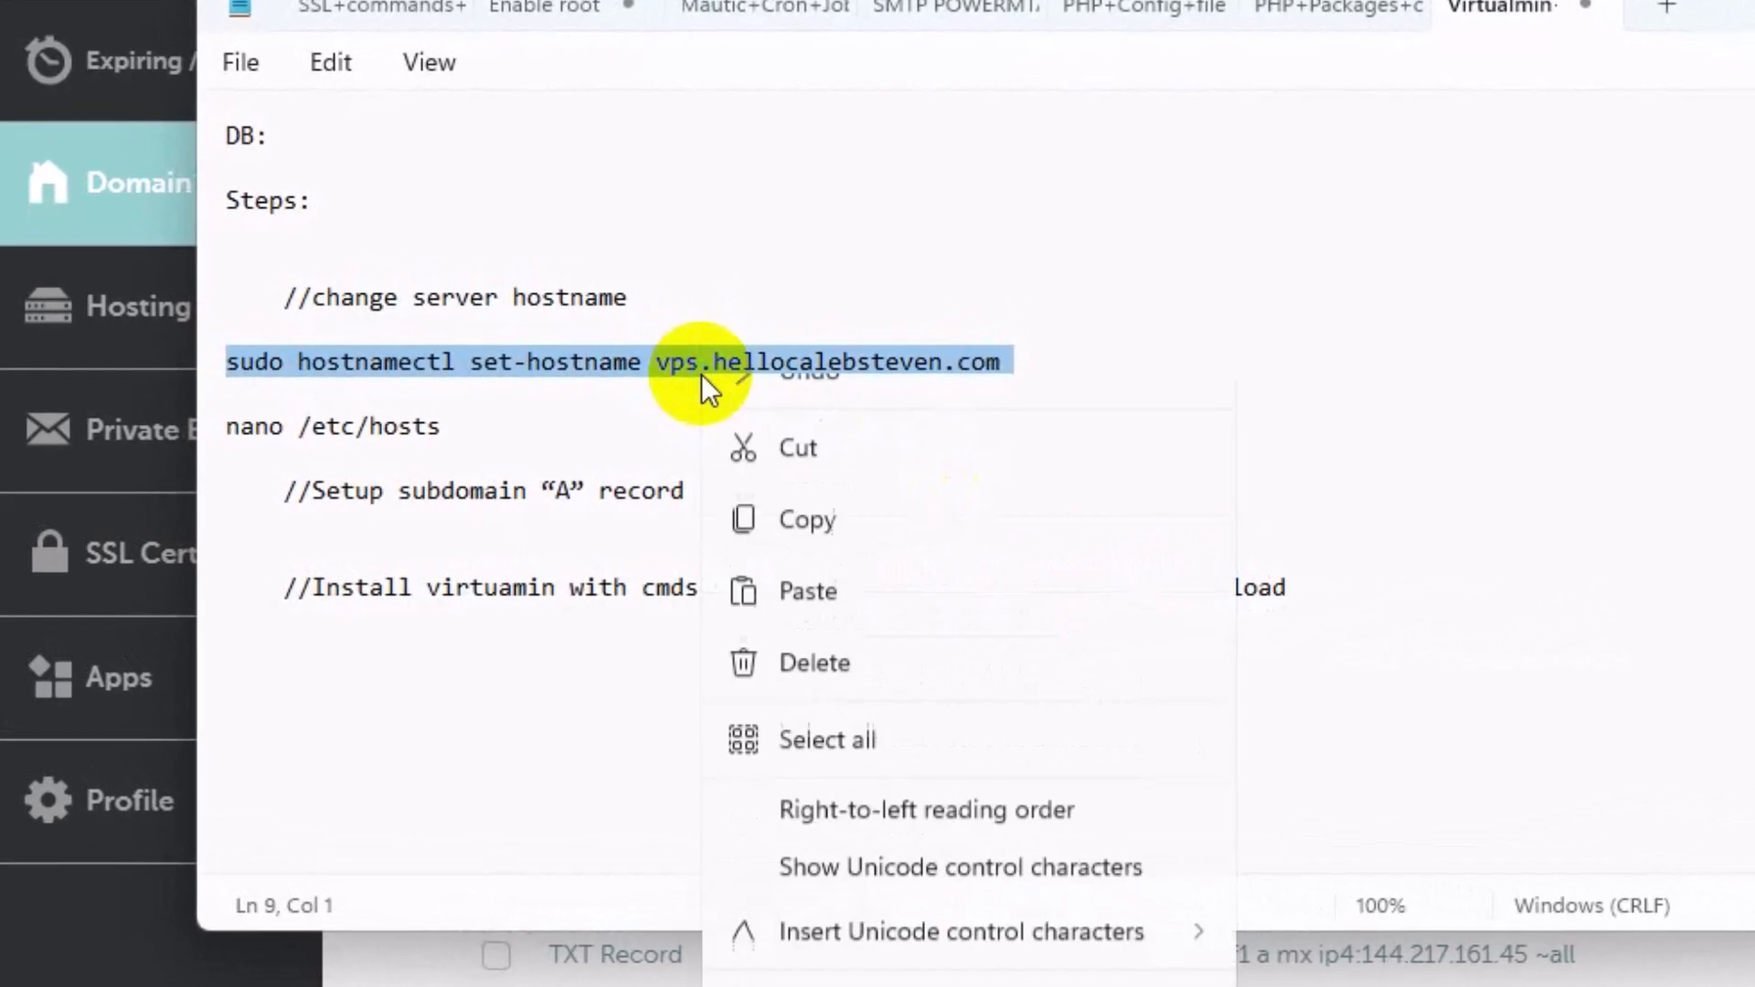
left_click(711, 551)
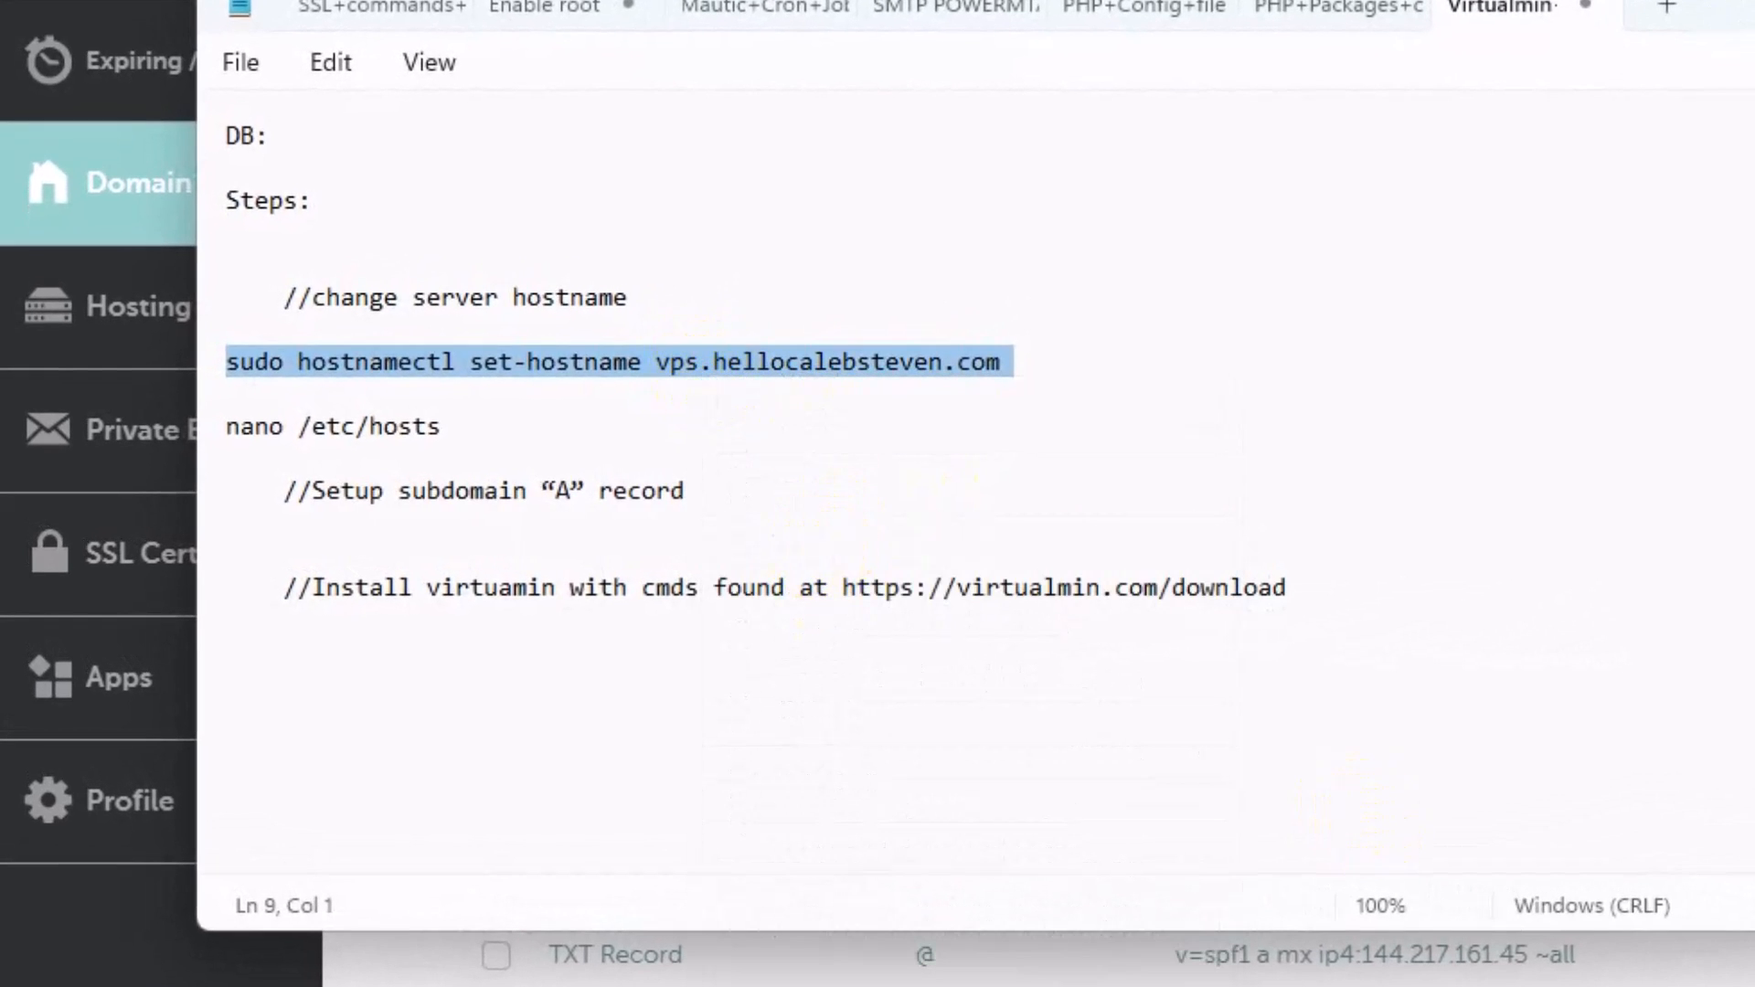
left_click(1188, 986)
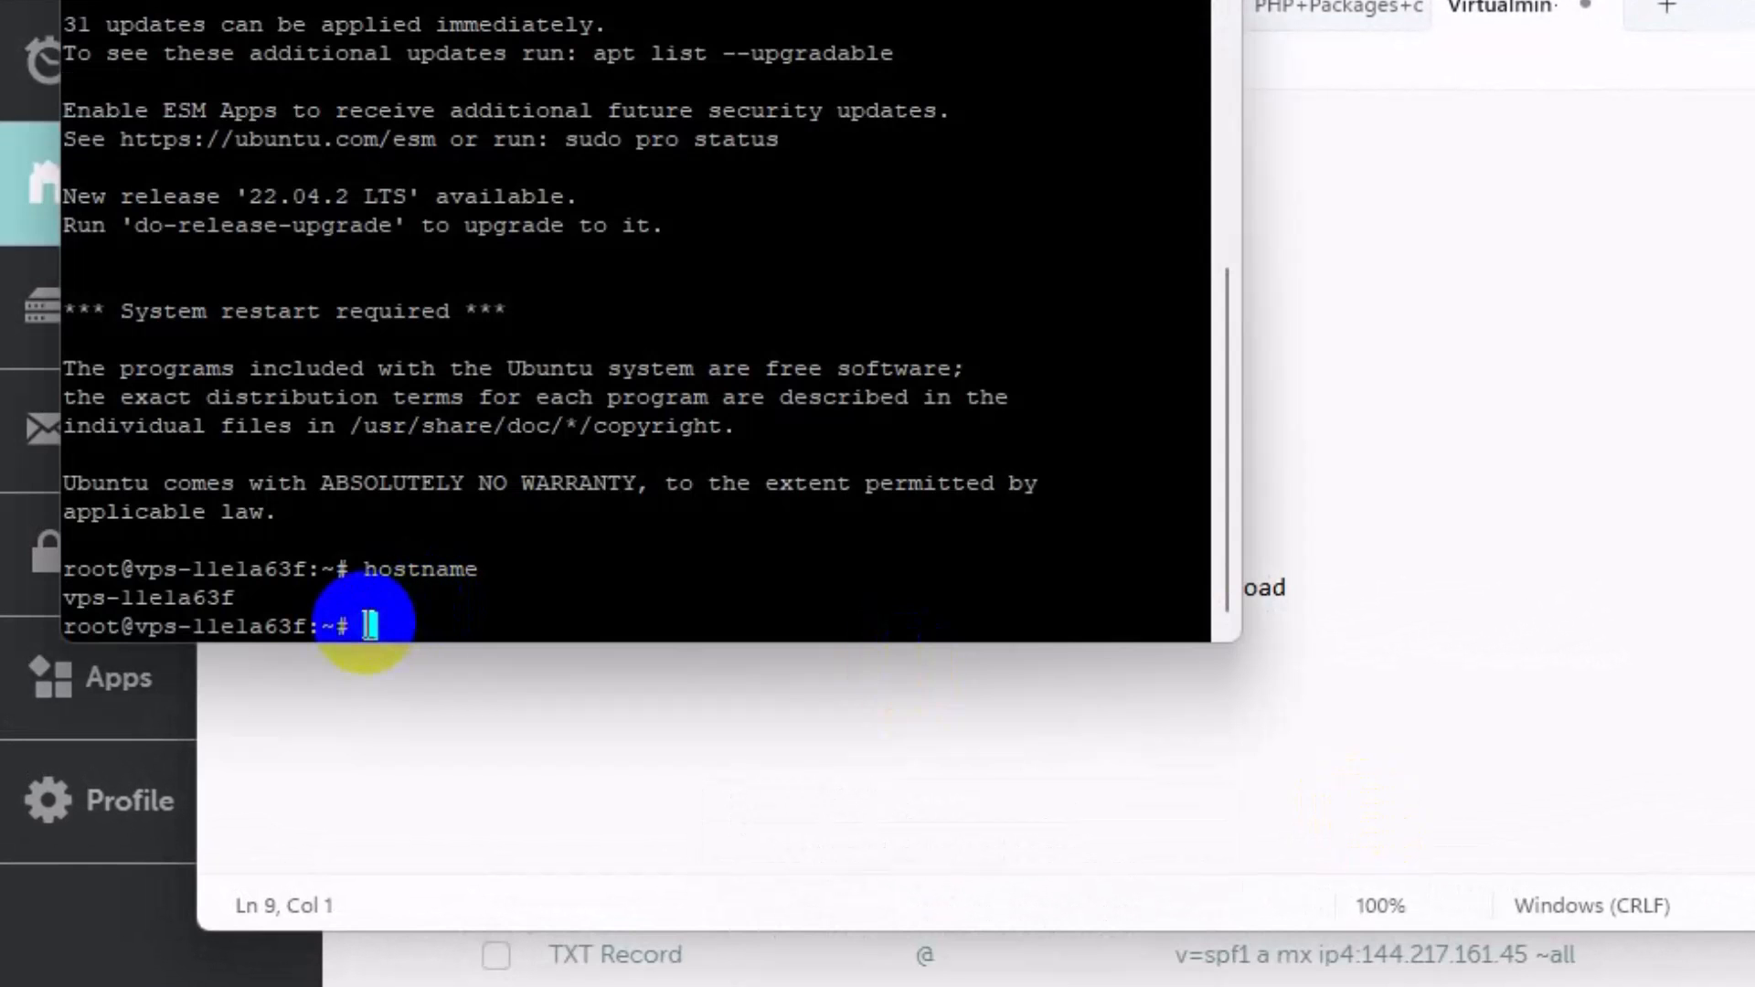
Run the pasted hostnamectl command, verify it with hostname, then run 'nano /etc/hosts'
right_click(369, 625)
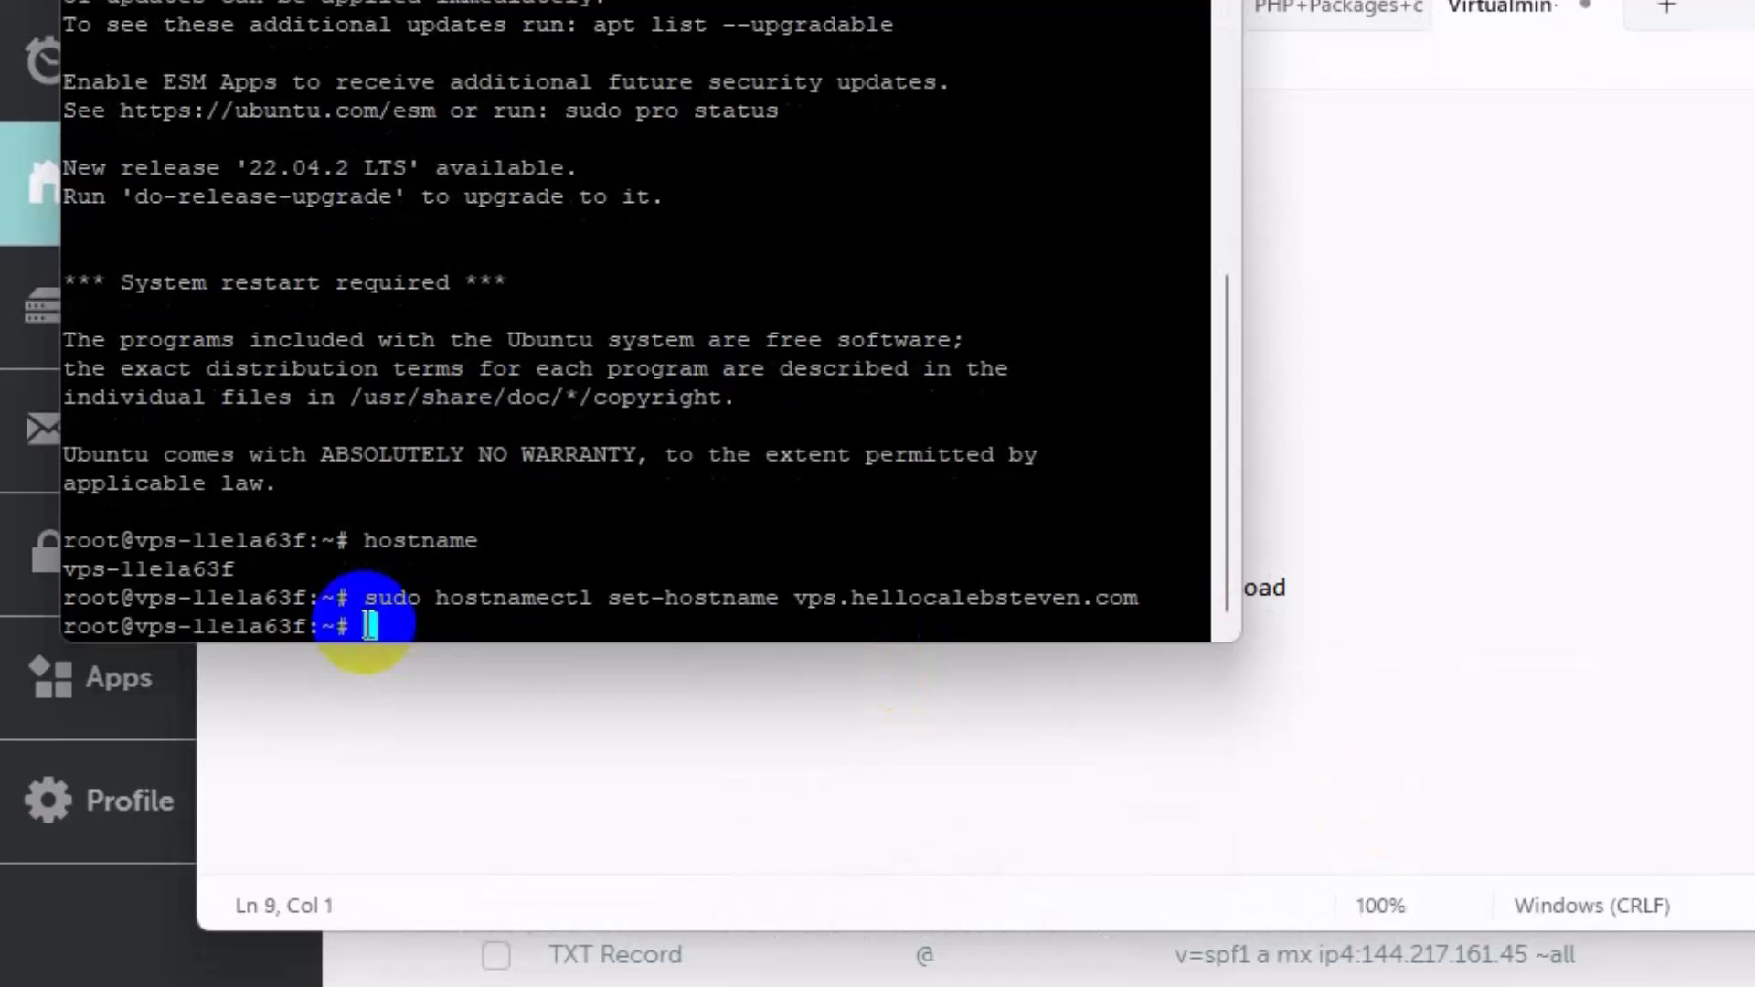
type("hostnamr")
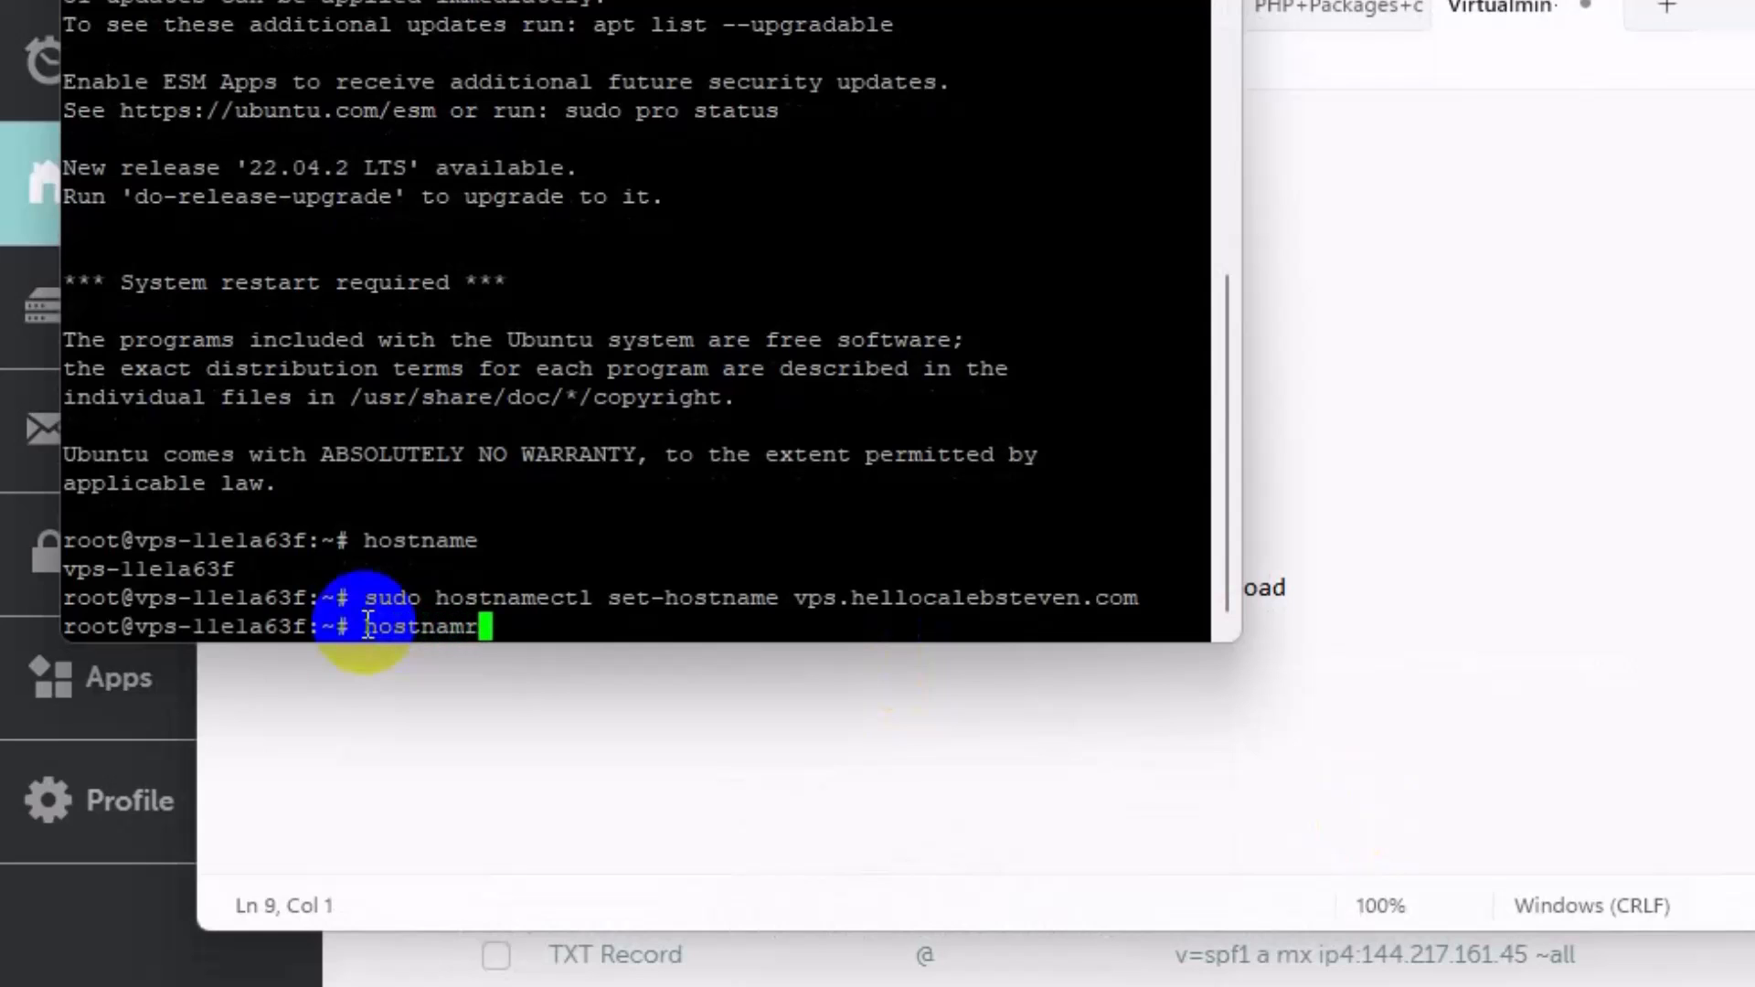
key("BackSpace")
type("e")
key("Return")
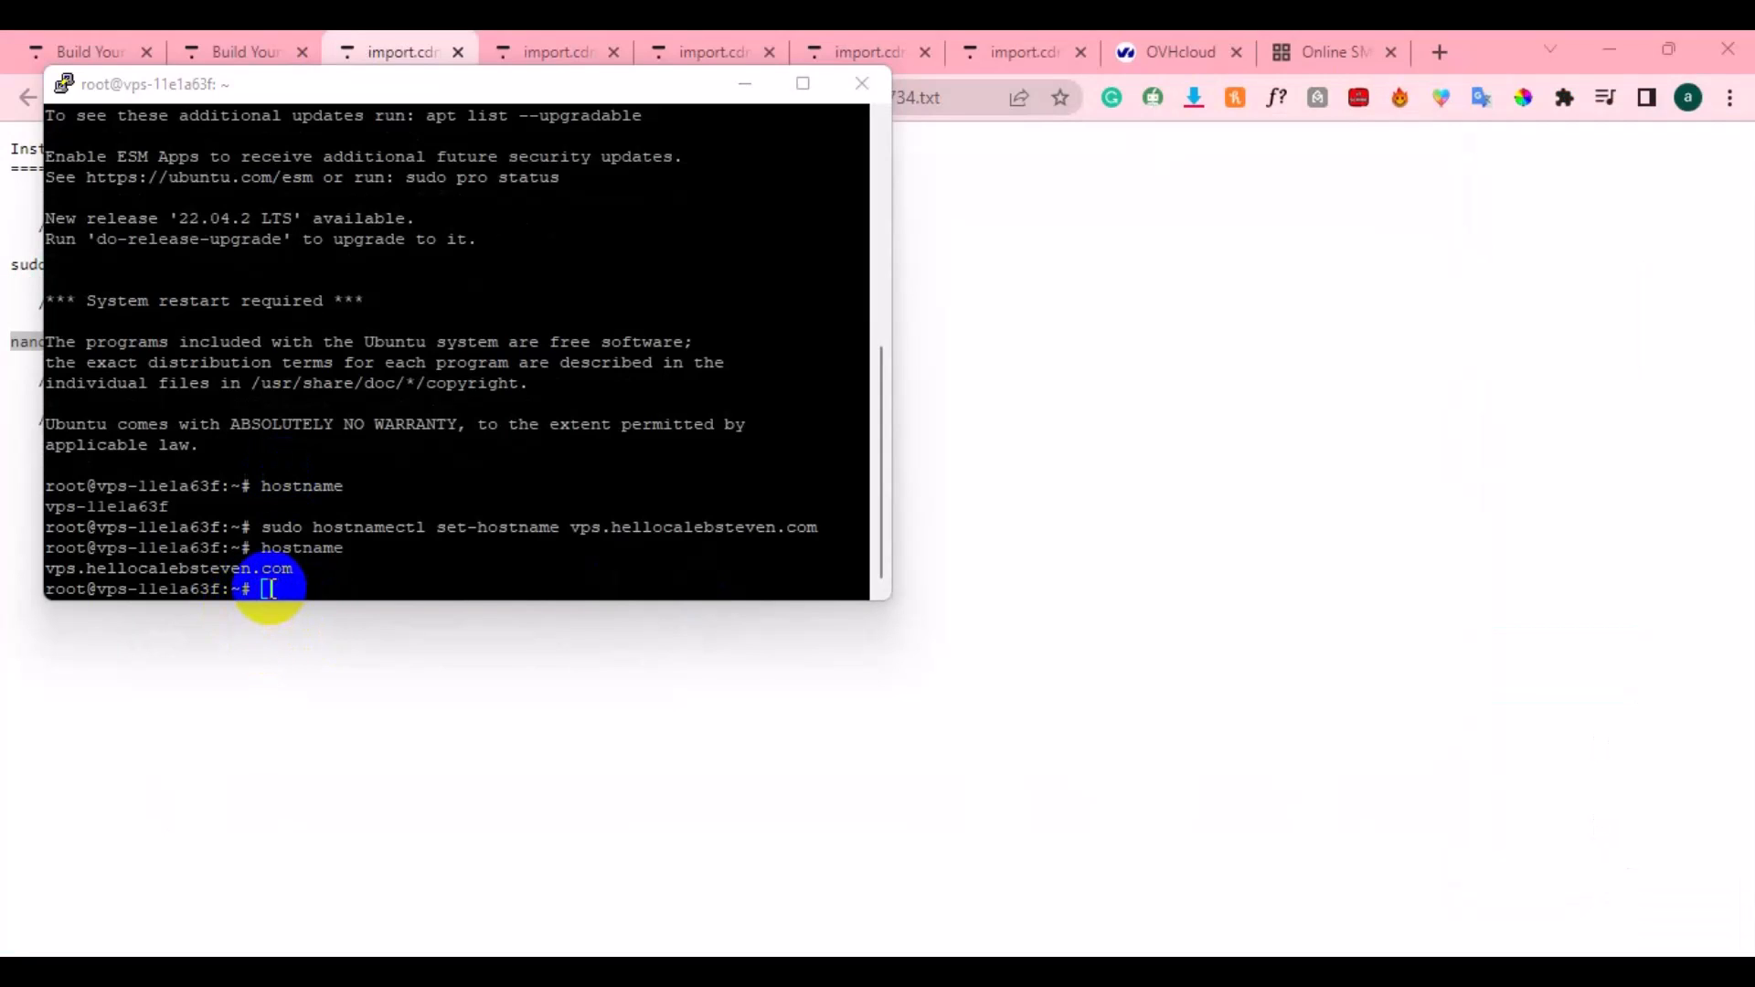
right_click(270, 589)
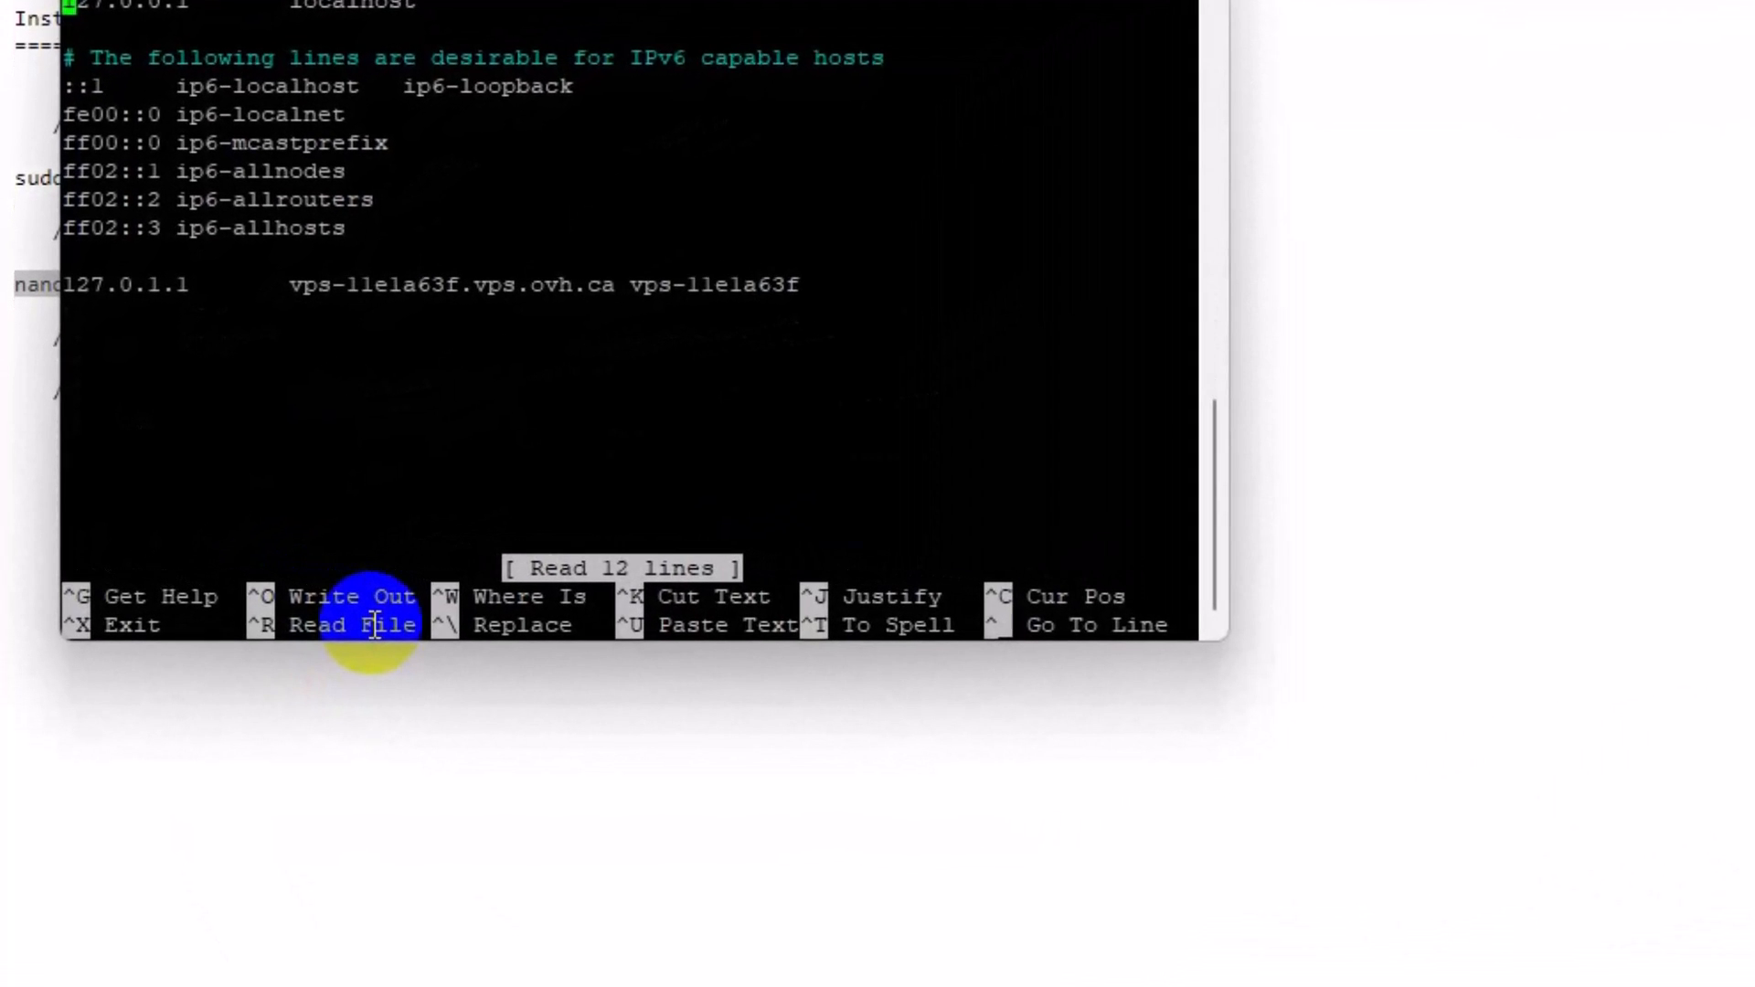
Go to the 127.0.1.1 line in /etc/hosts and delete the old OVH hostname
key("Down")
key("Down")
key("Down")
key("Down")
key("Down")
key("Down")
key("Down")
key("Down")
key("Down")
key("Down")
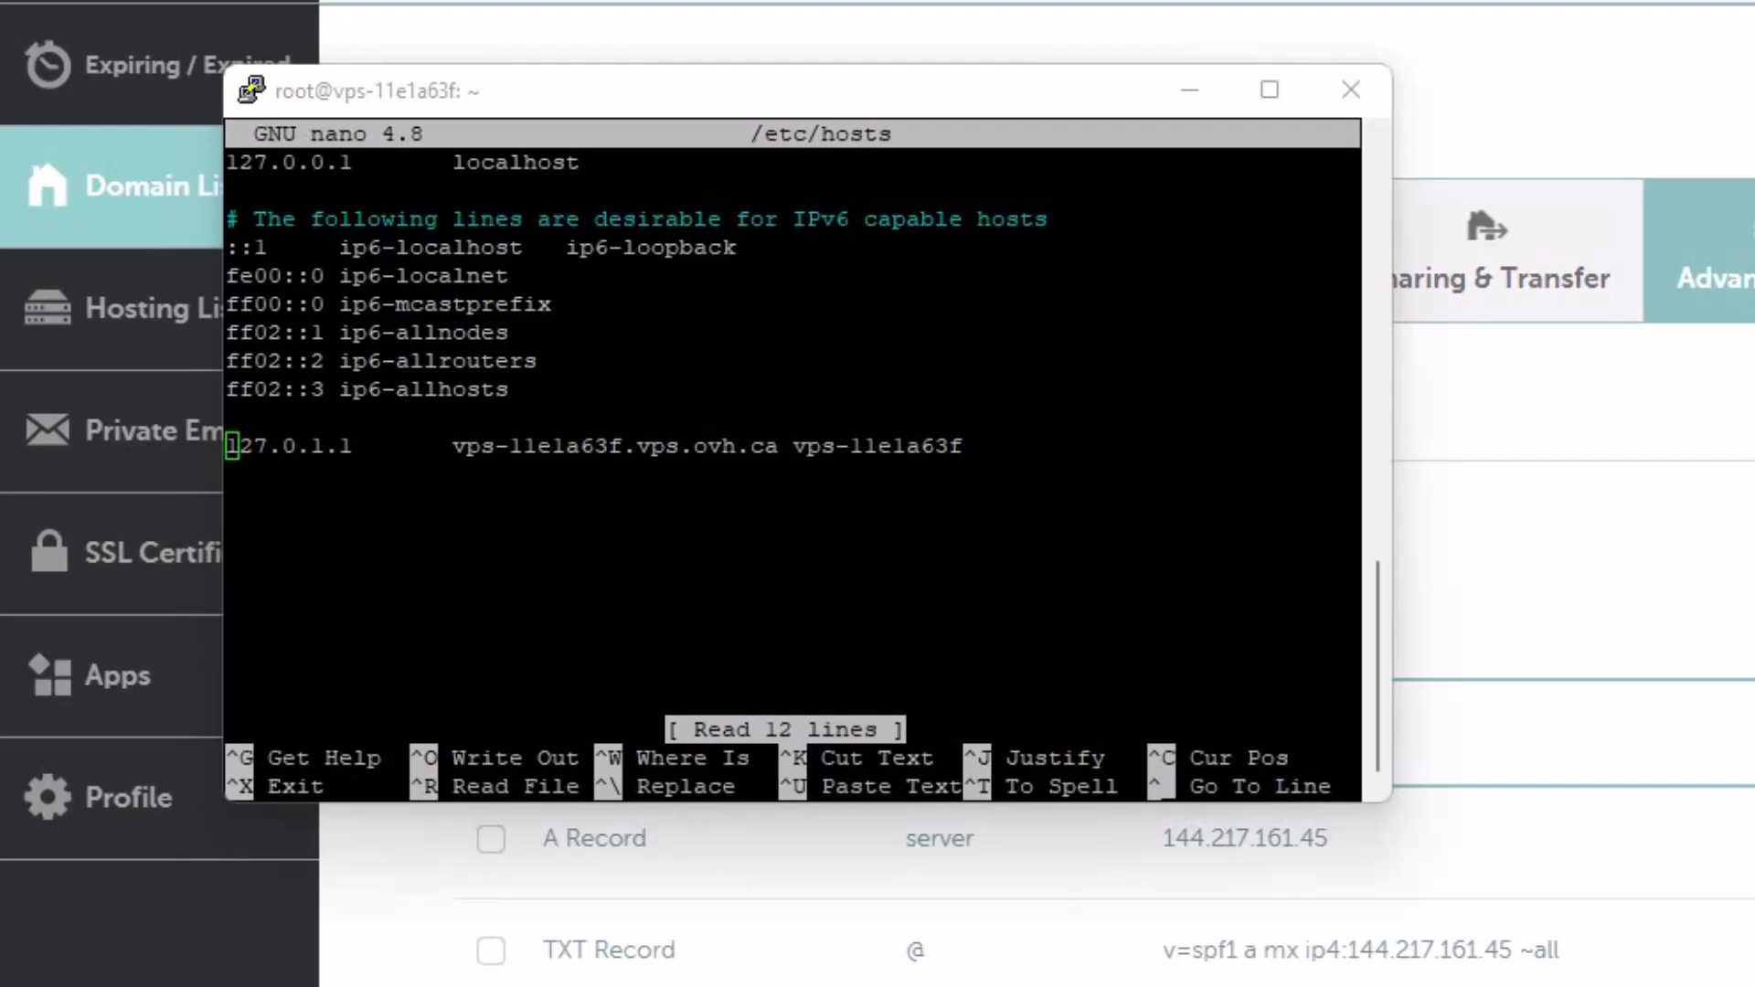
left_click(302, 612)
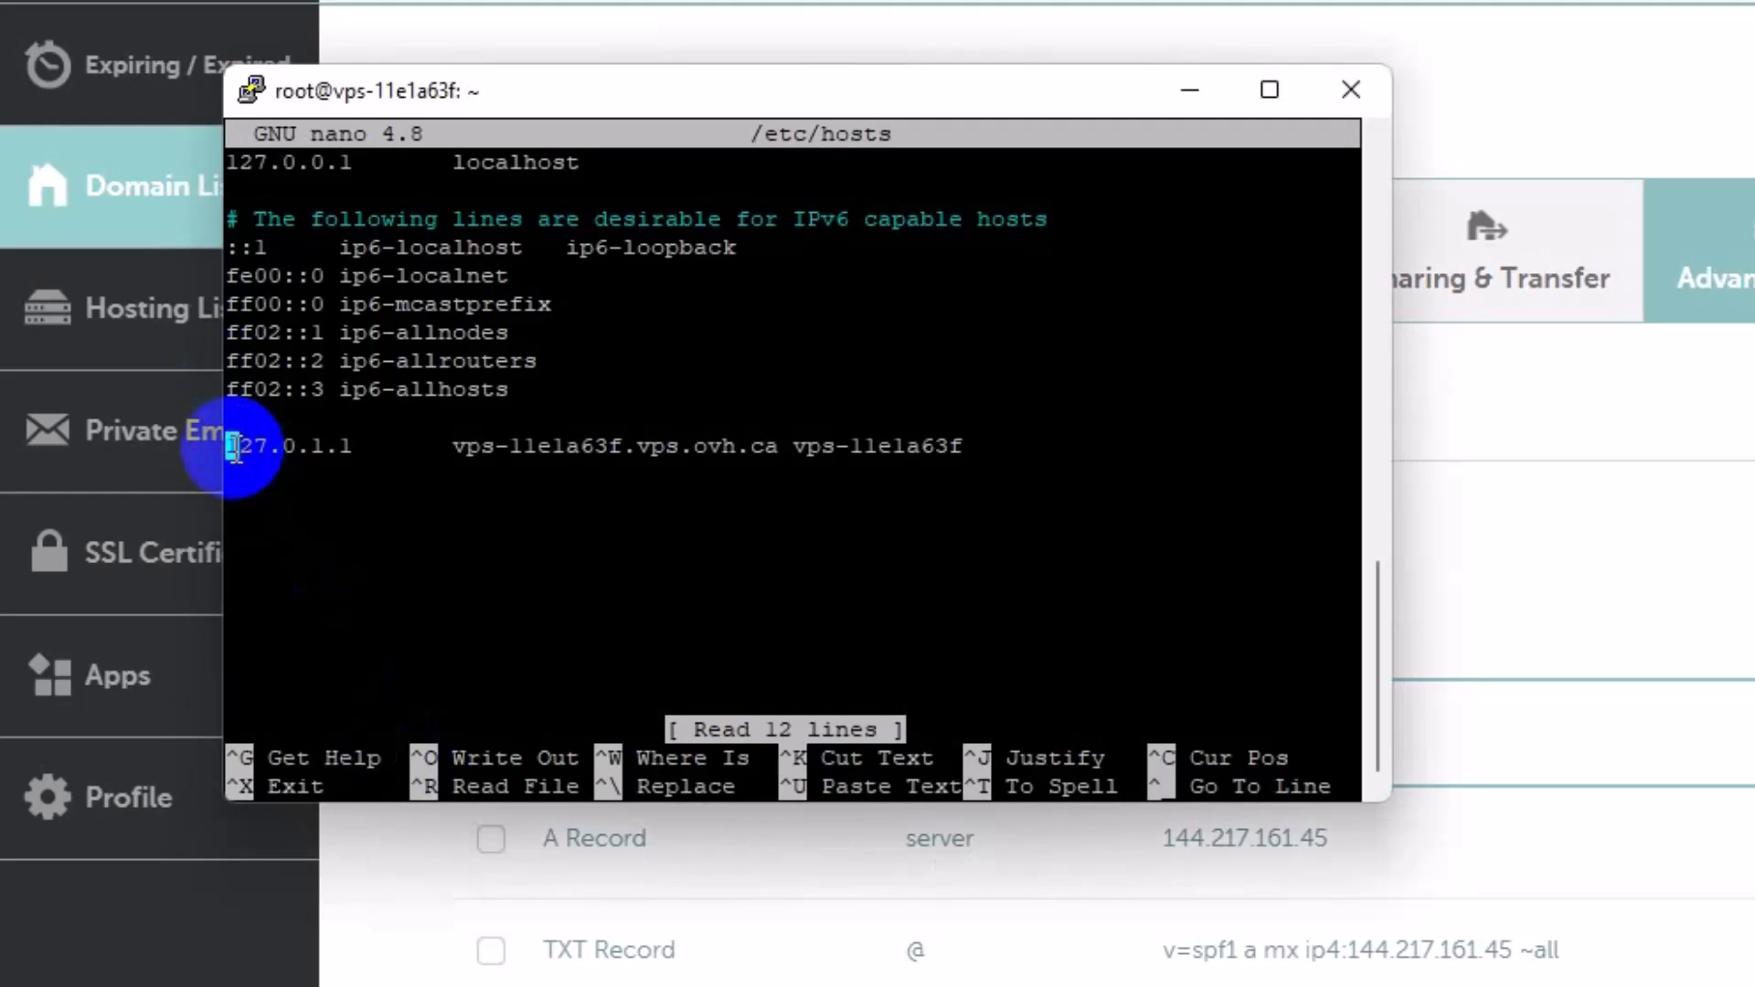
key("Right")
key("Right")
key("Right")
key("Right")
key("Right")
key("Right")
key("Right")
key("Right")
key("Right")
key("Right")
key("Right")
key("Right")
key("Right")
key("Right")
key("Right")
key("Right")
key("Right")
key("Right")
key("Right")
key("Right")
key("Right")
key("Right")
key("Right")
key("Right")
key("Right")
key("Right")
key("Right")
key("Right")
key("Right")
key("Right")
key("Right")
key("Right")
key("Right")
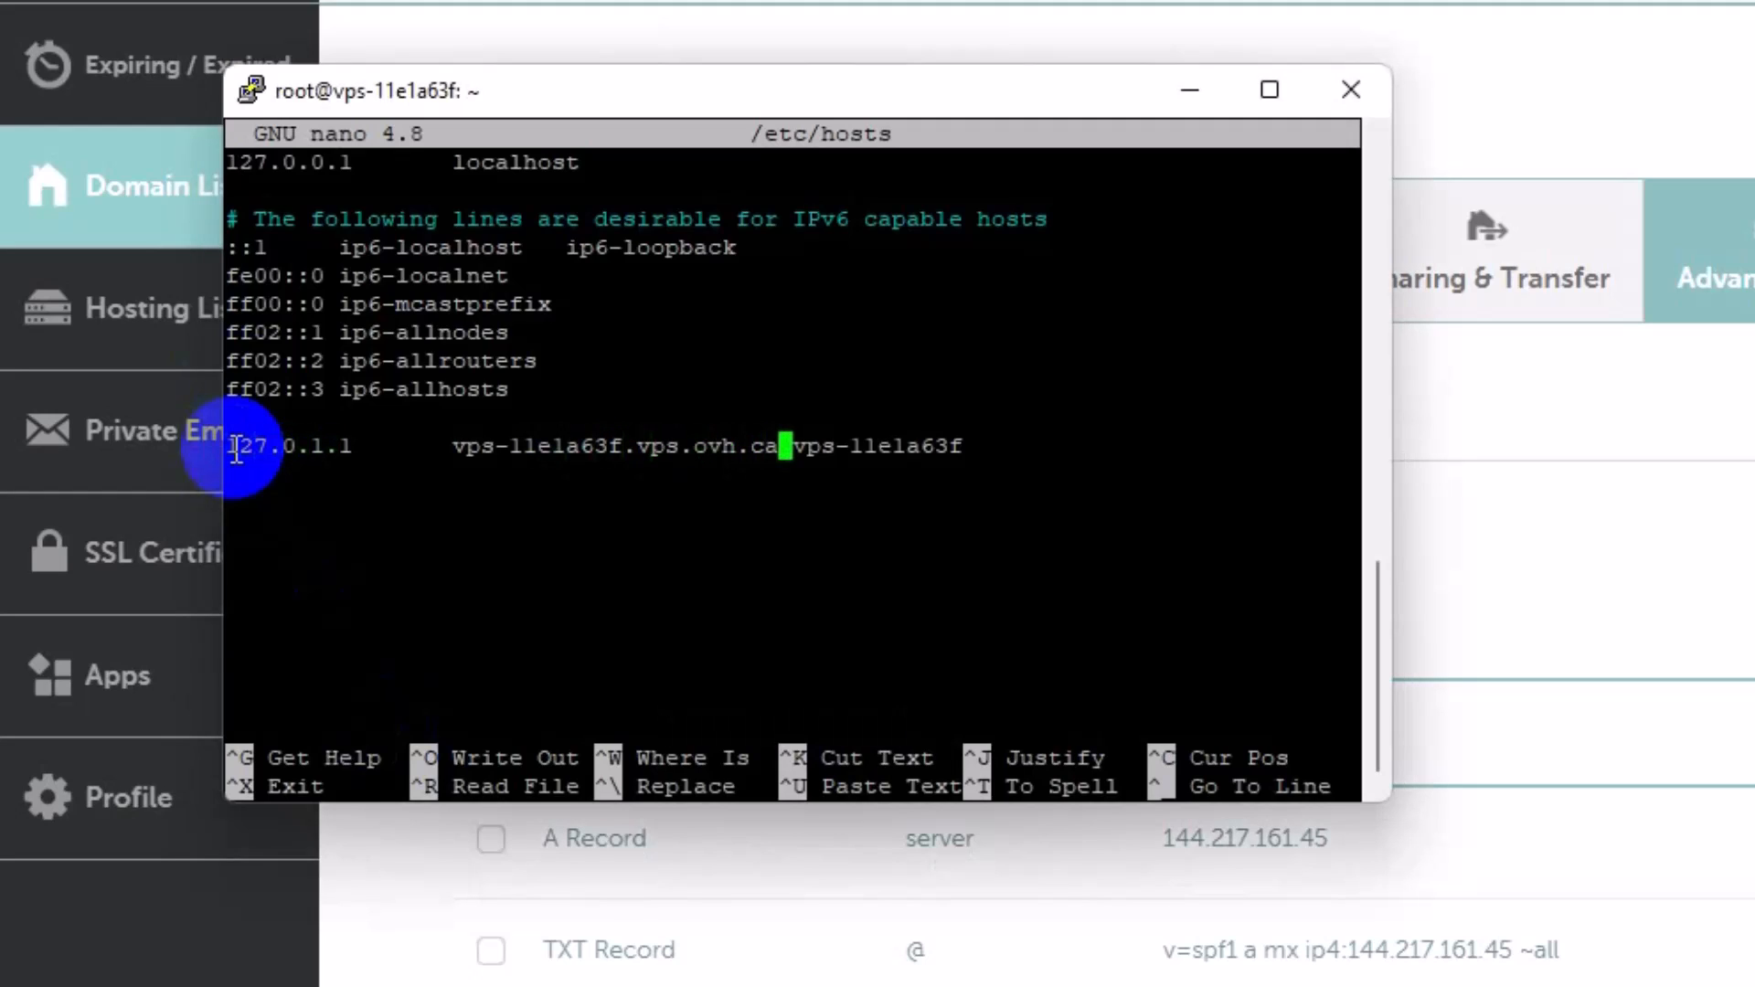
key("BackSpace")
key("BackSpace")
key("BackSpace")
key("BackSpace")
key("BackSpace")
key("BackSpace")
key("BackSpace")
key("BackSpace")
key("BackSpace")
key("BackSpace")
key("BackSpace")
key("BackSpace")
key("BackSpace")
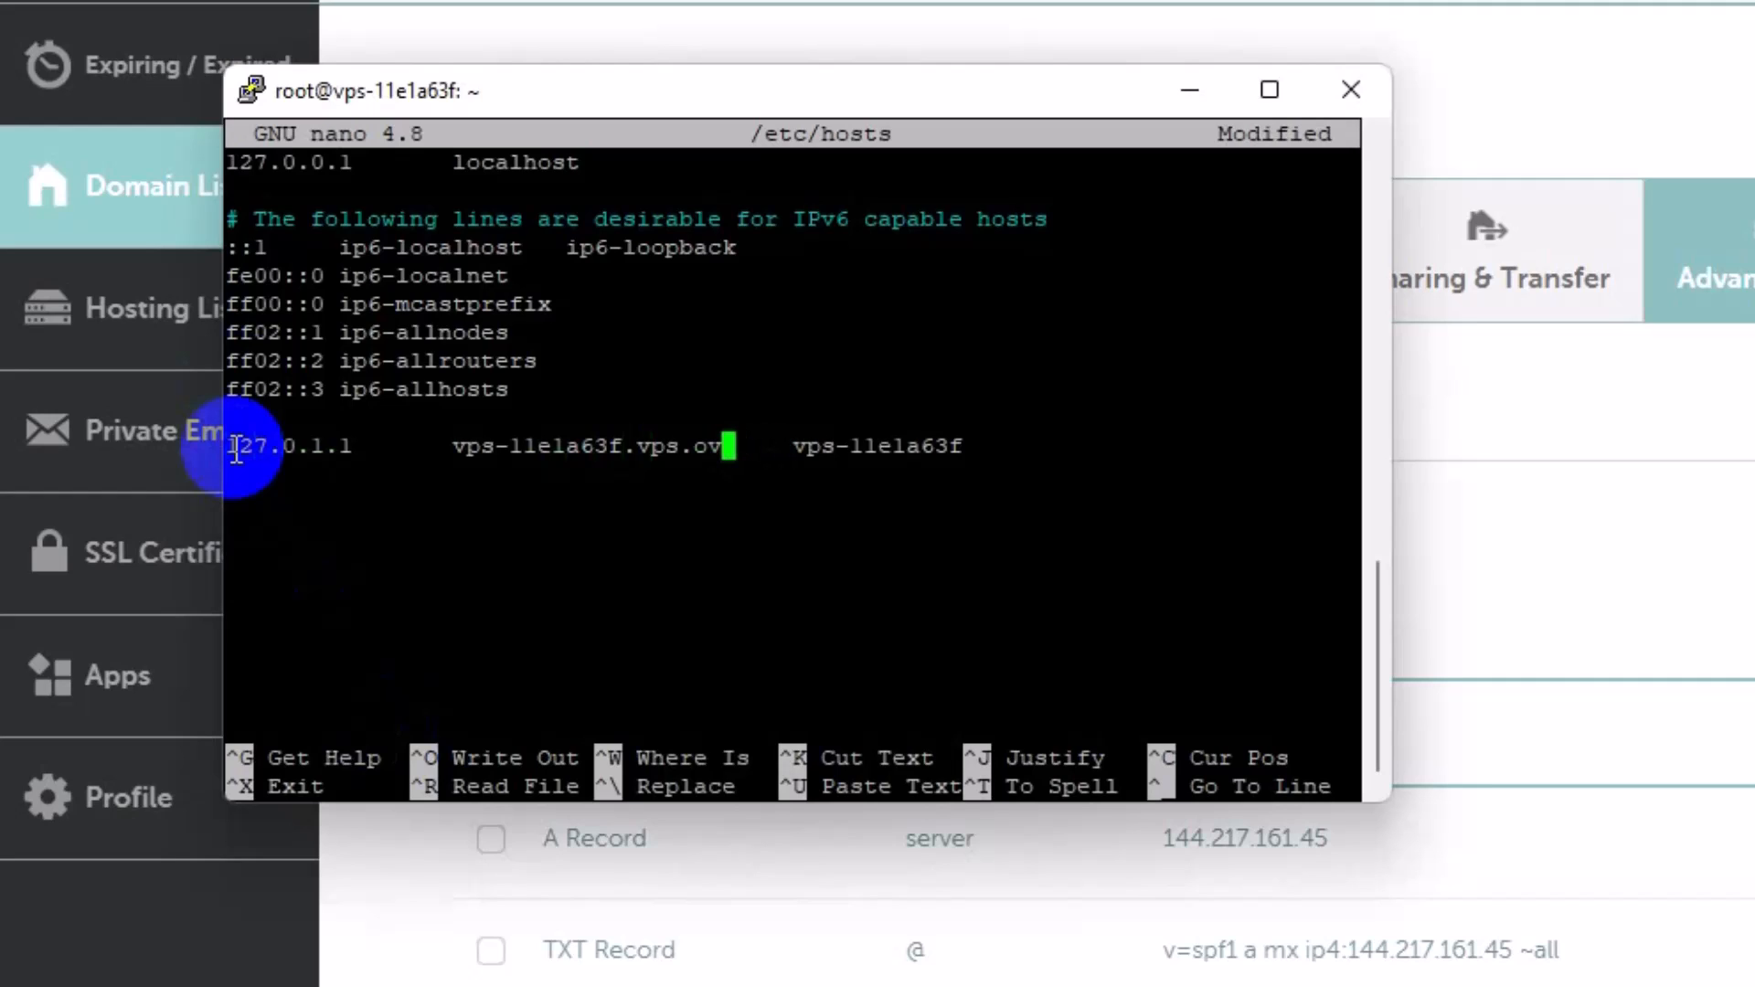
key("BackSpace")
key("BackSpace")
key("BackSpace")
key("BackSpace")
key("BackSpace")
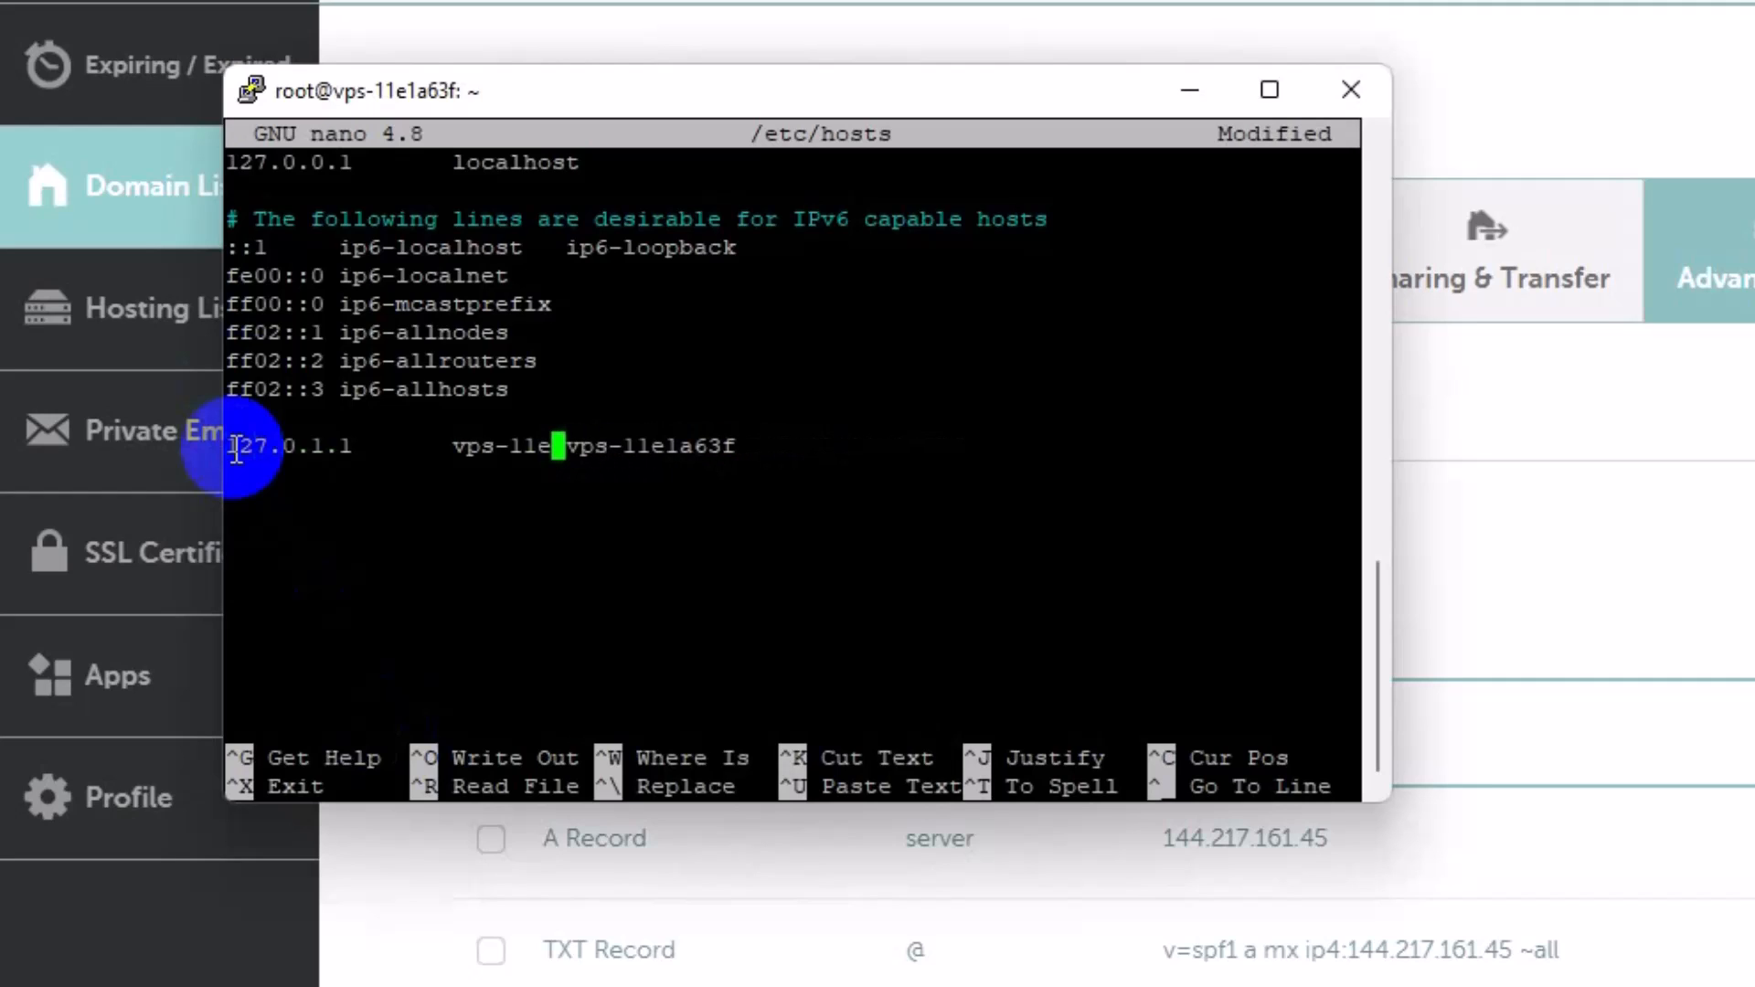
key("BackSpace")
key("BackSpace")
key("BackSpace")
key("BackSpace")
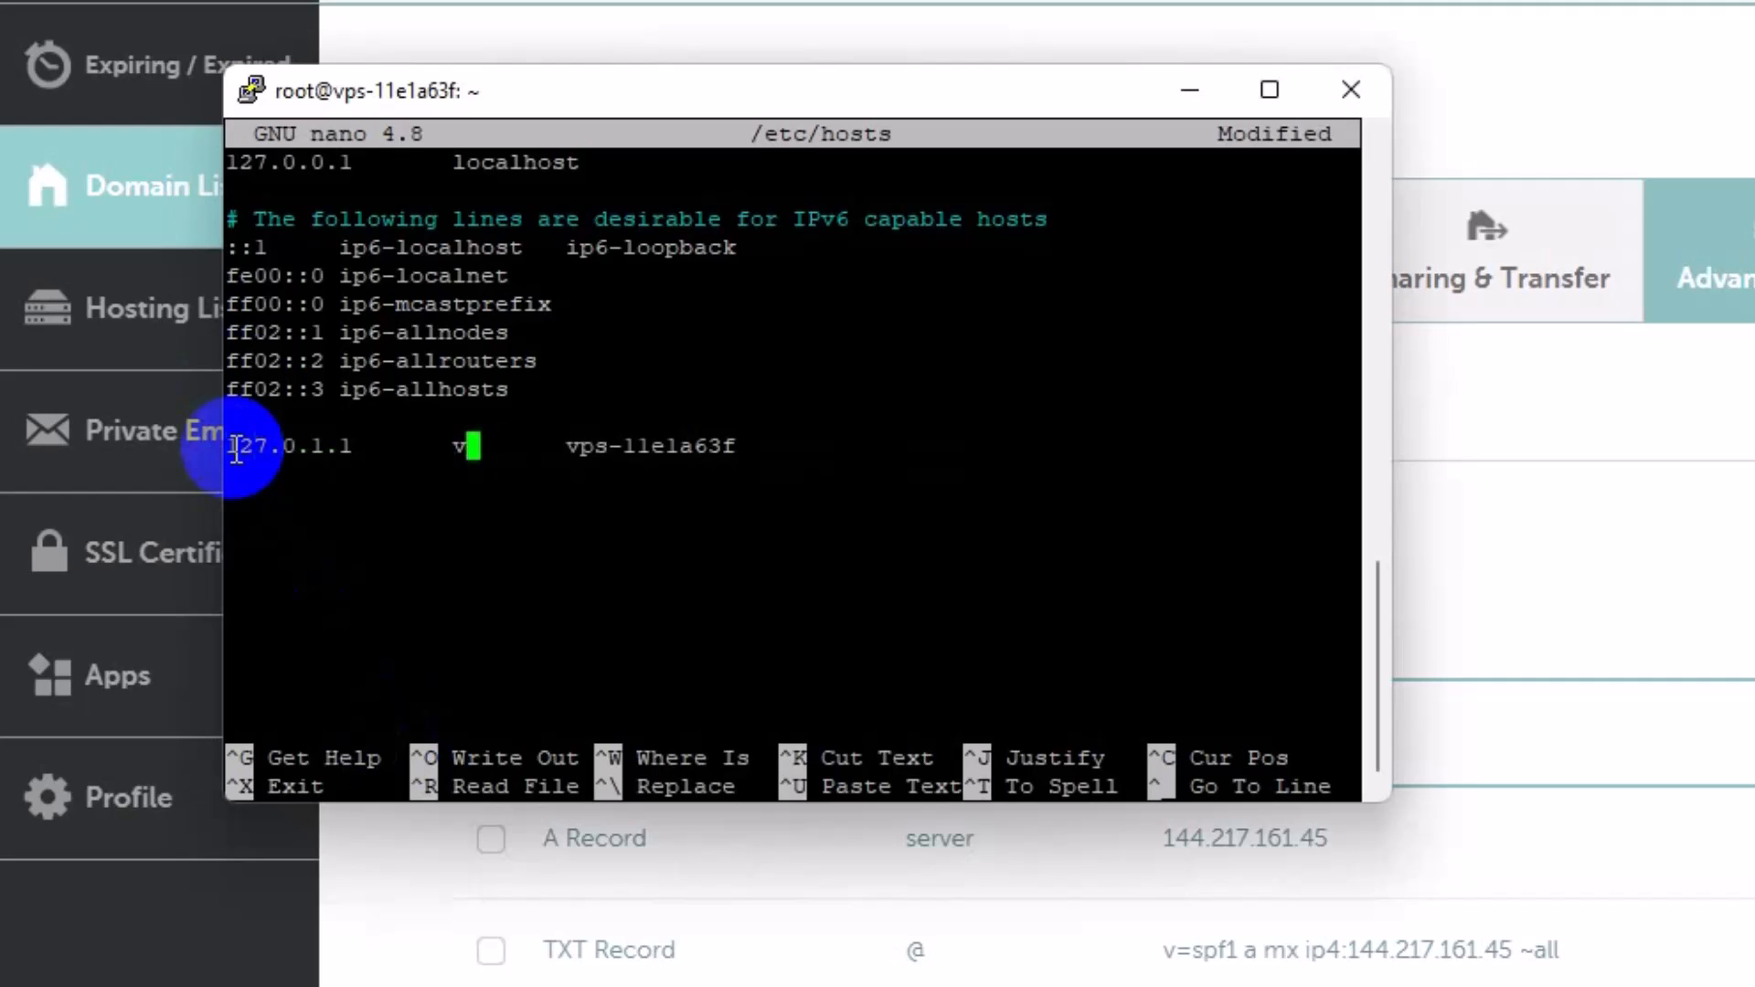
key("BackSpace")
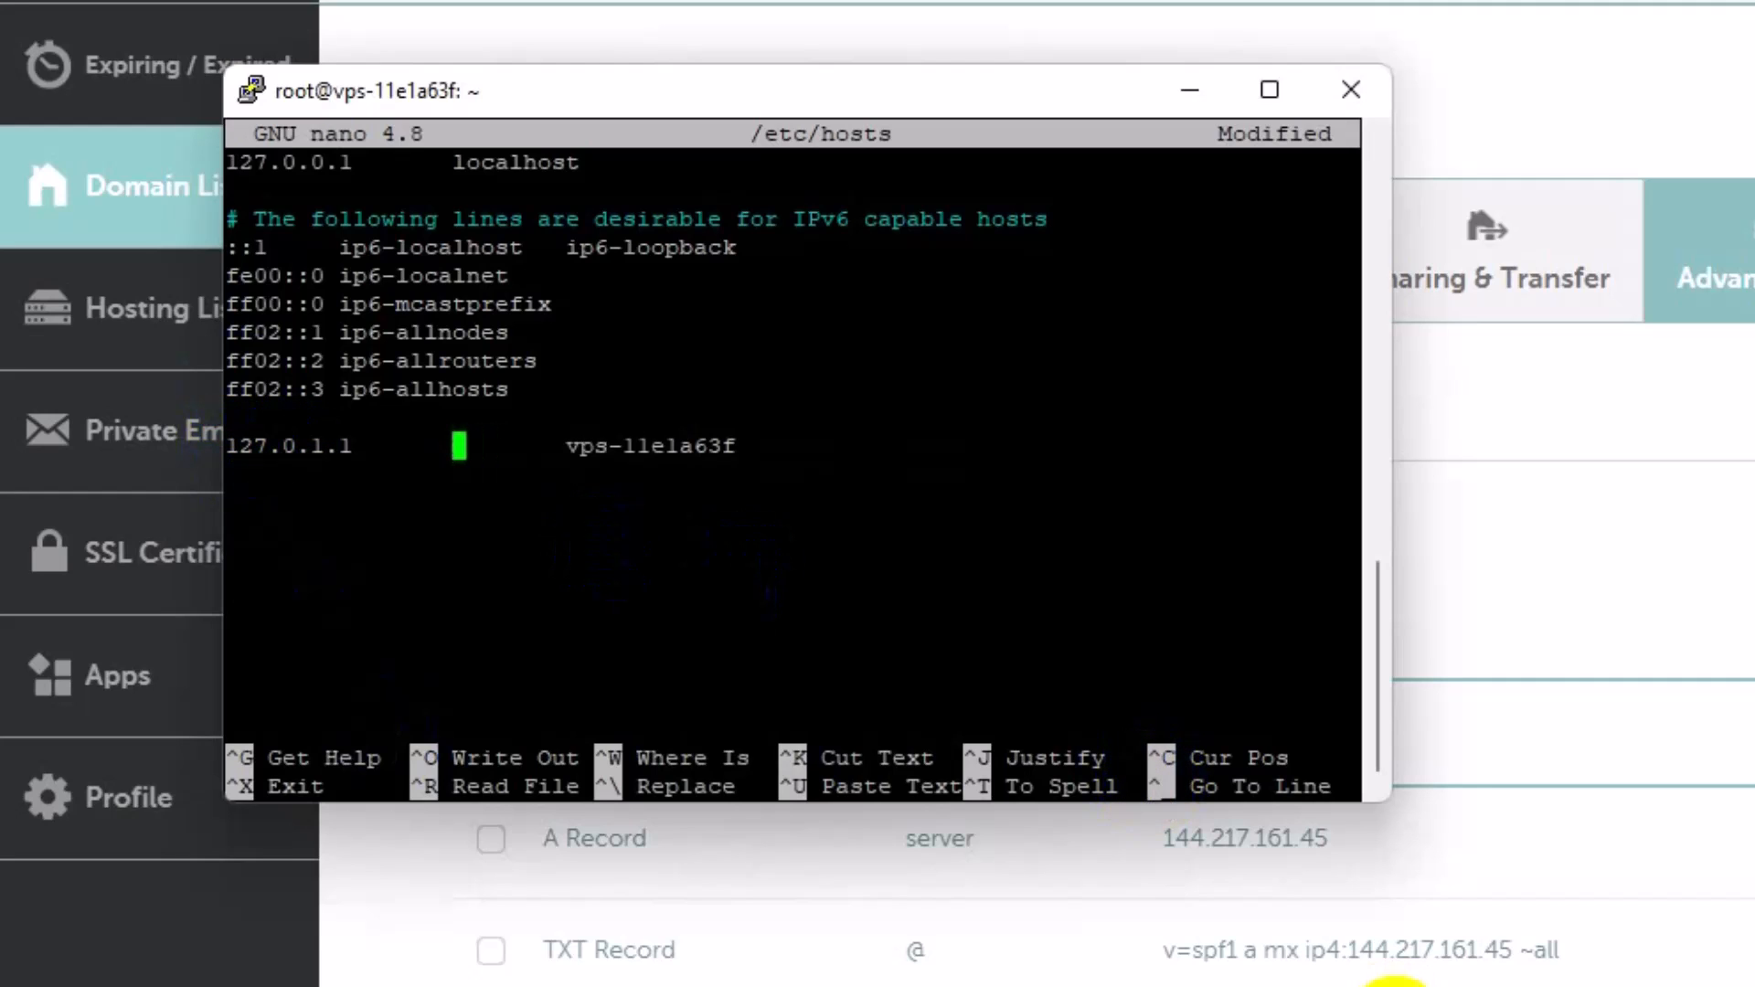
Copy vps.hellocalebsteven.com from the Notepad notes and paste it onto the 127.0.1.1 line
mouse_move(1371, 982)
left_click(1371, 914)
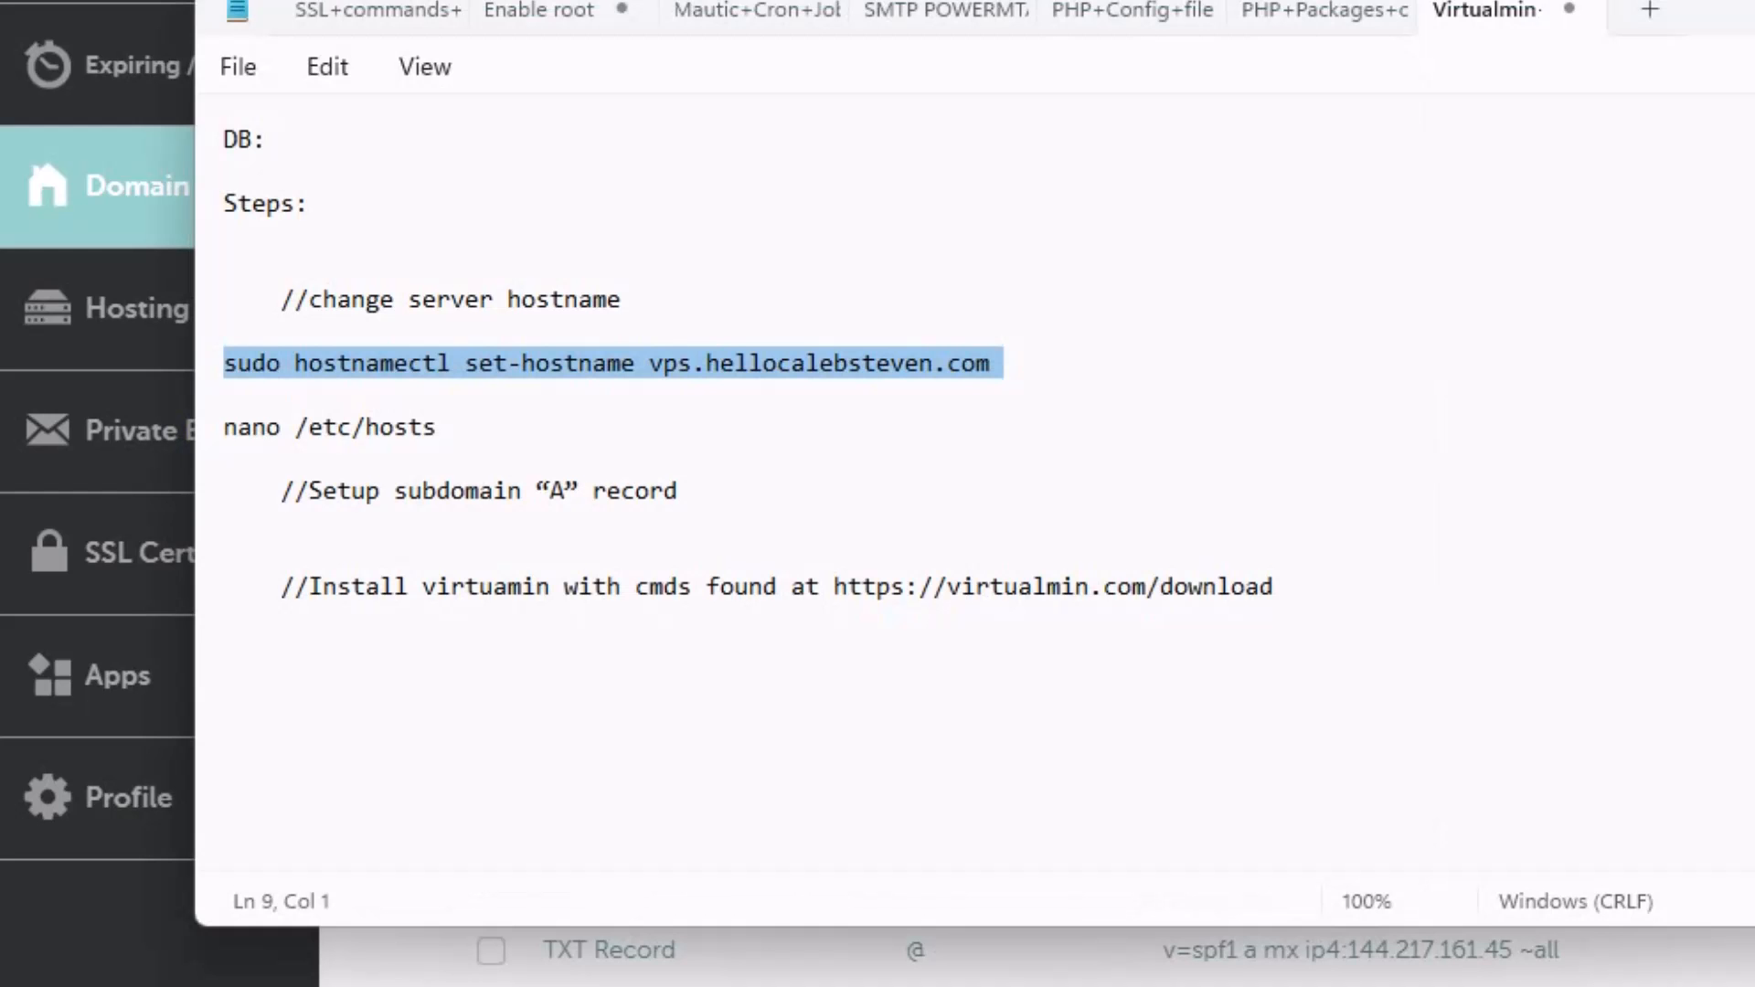
left_click(759, 374)
left_click_drag(650, 363, 1030, 378)
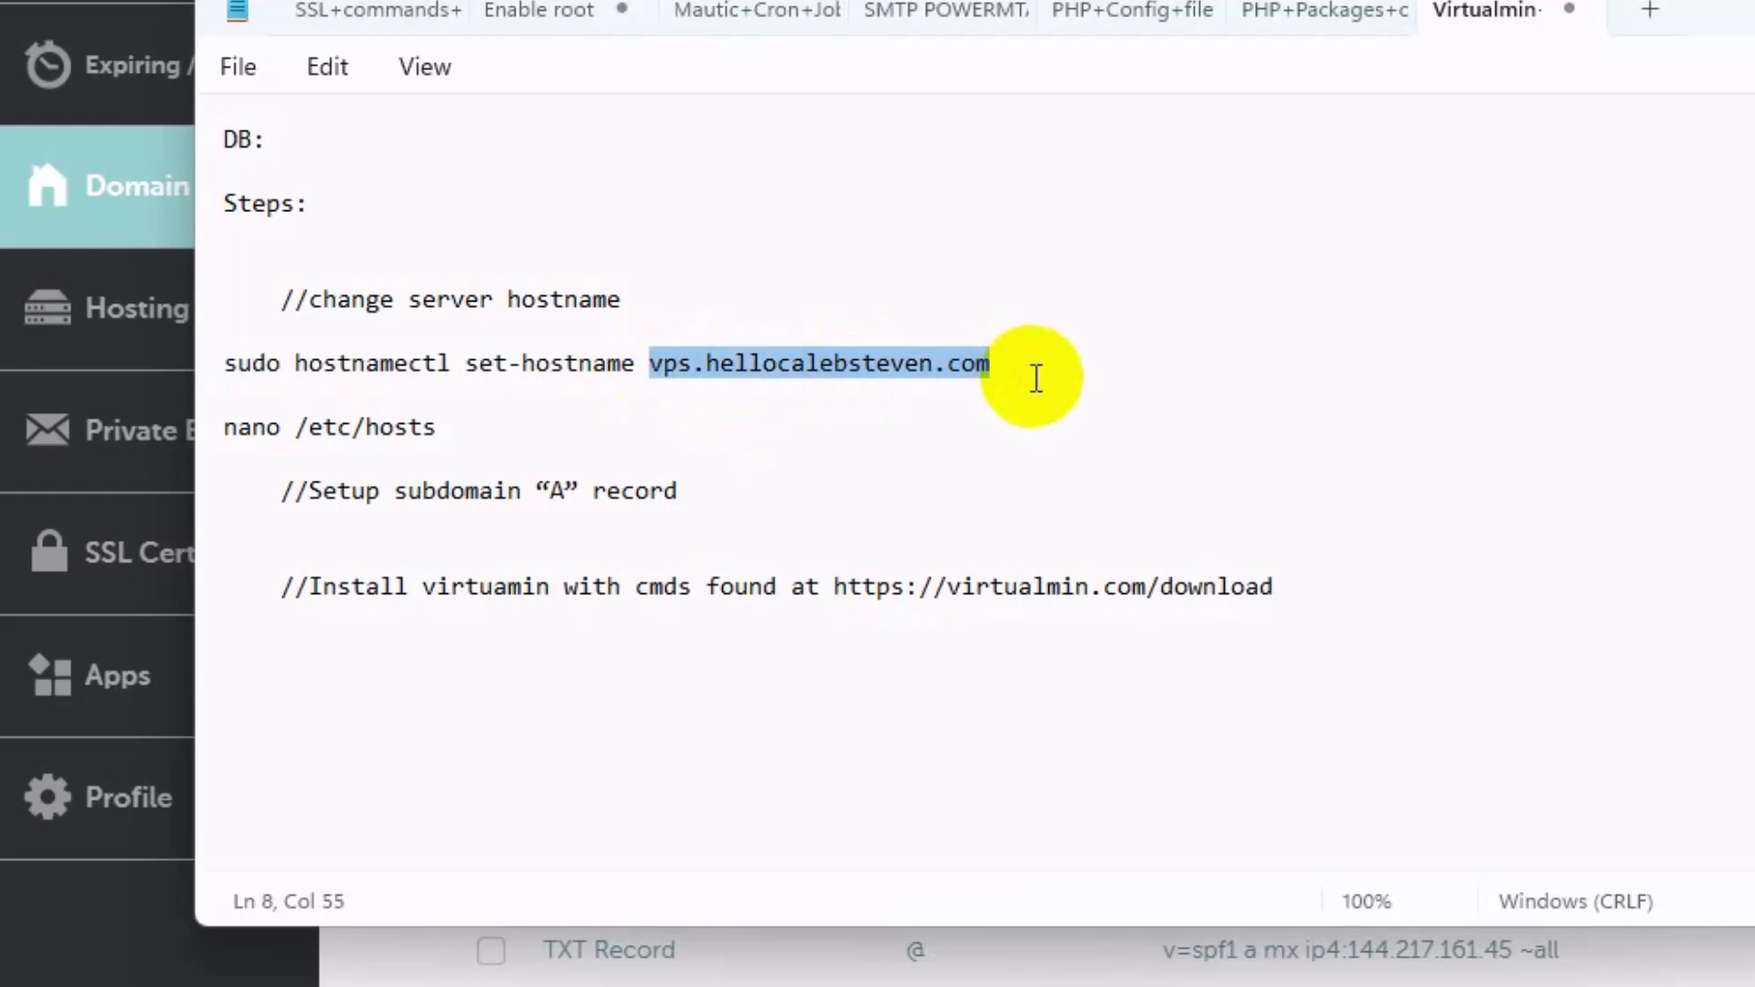
right_click(1036, 376)
left_click(1203, 579)
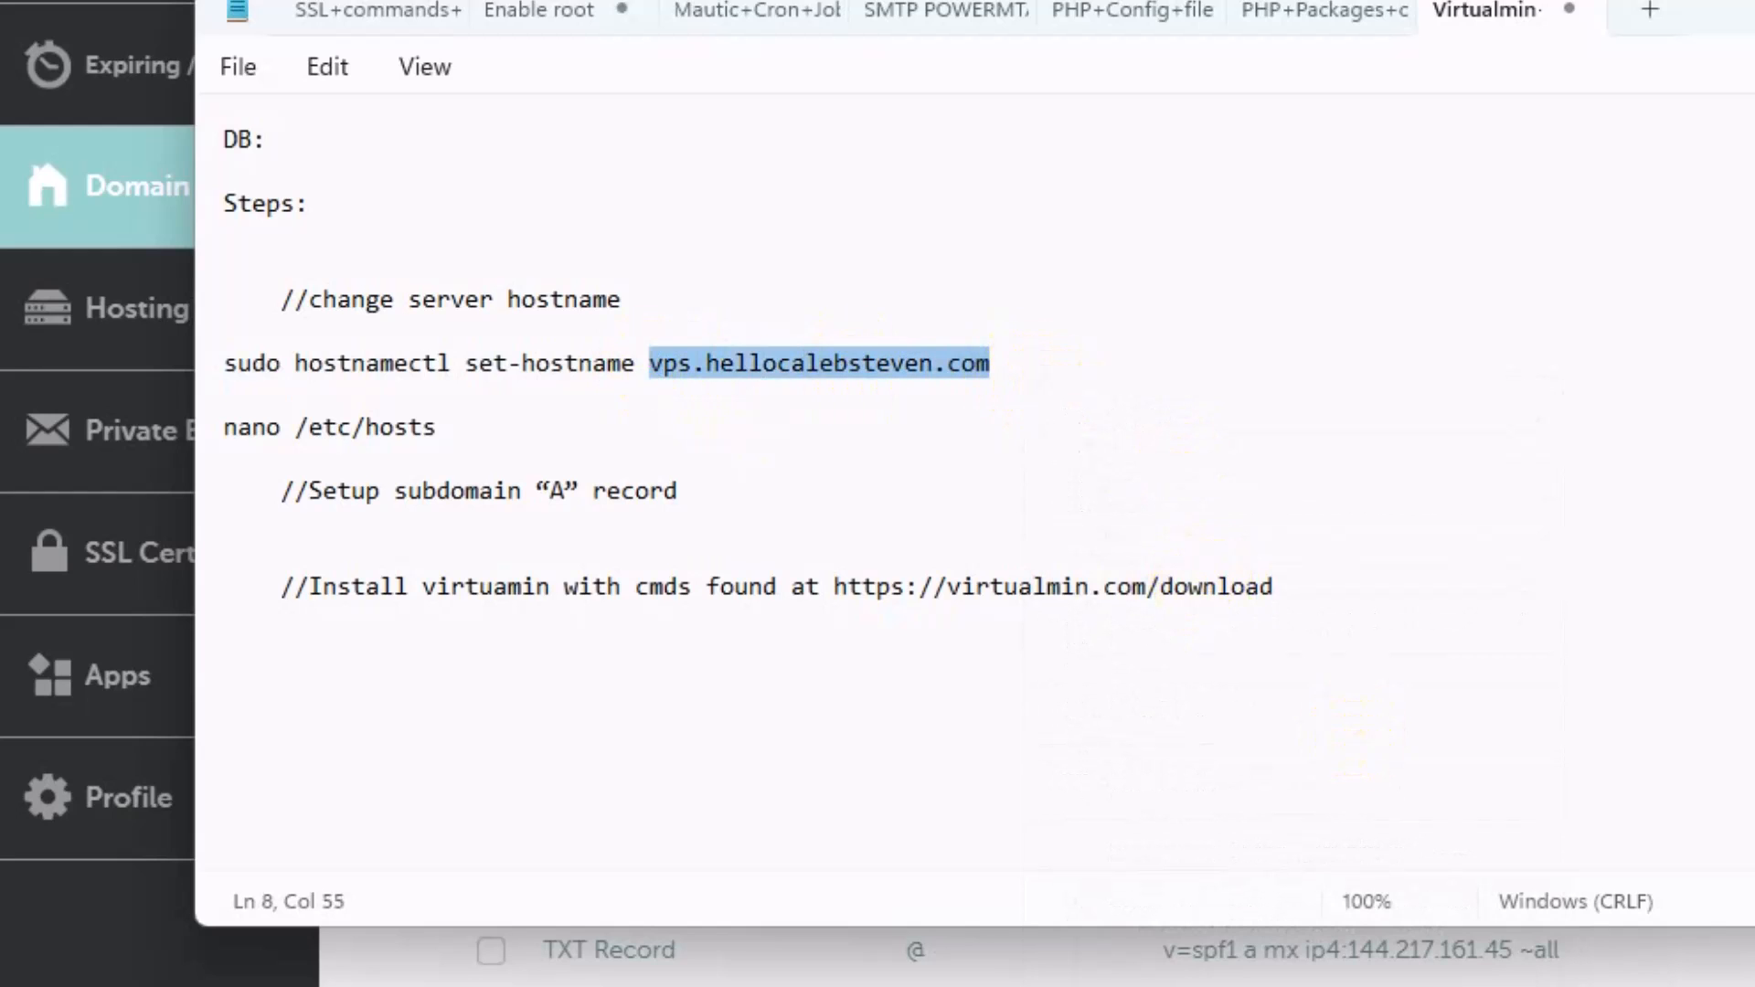
mouse_move(1600, 982)
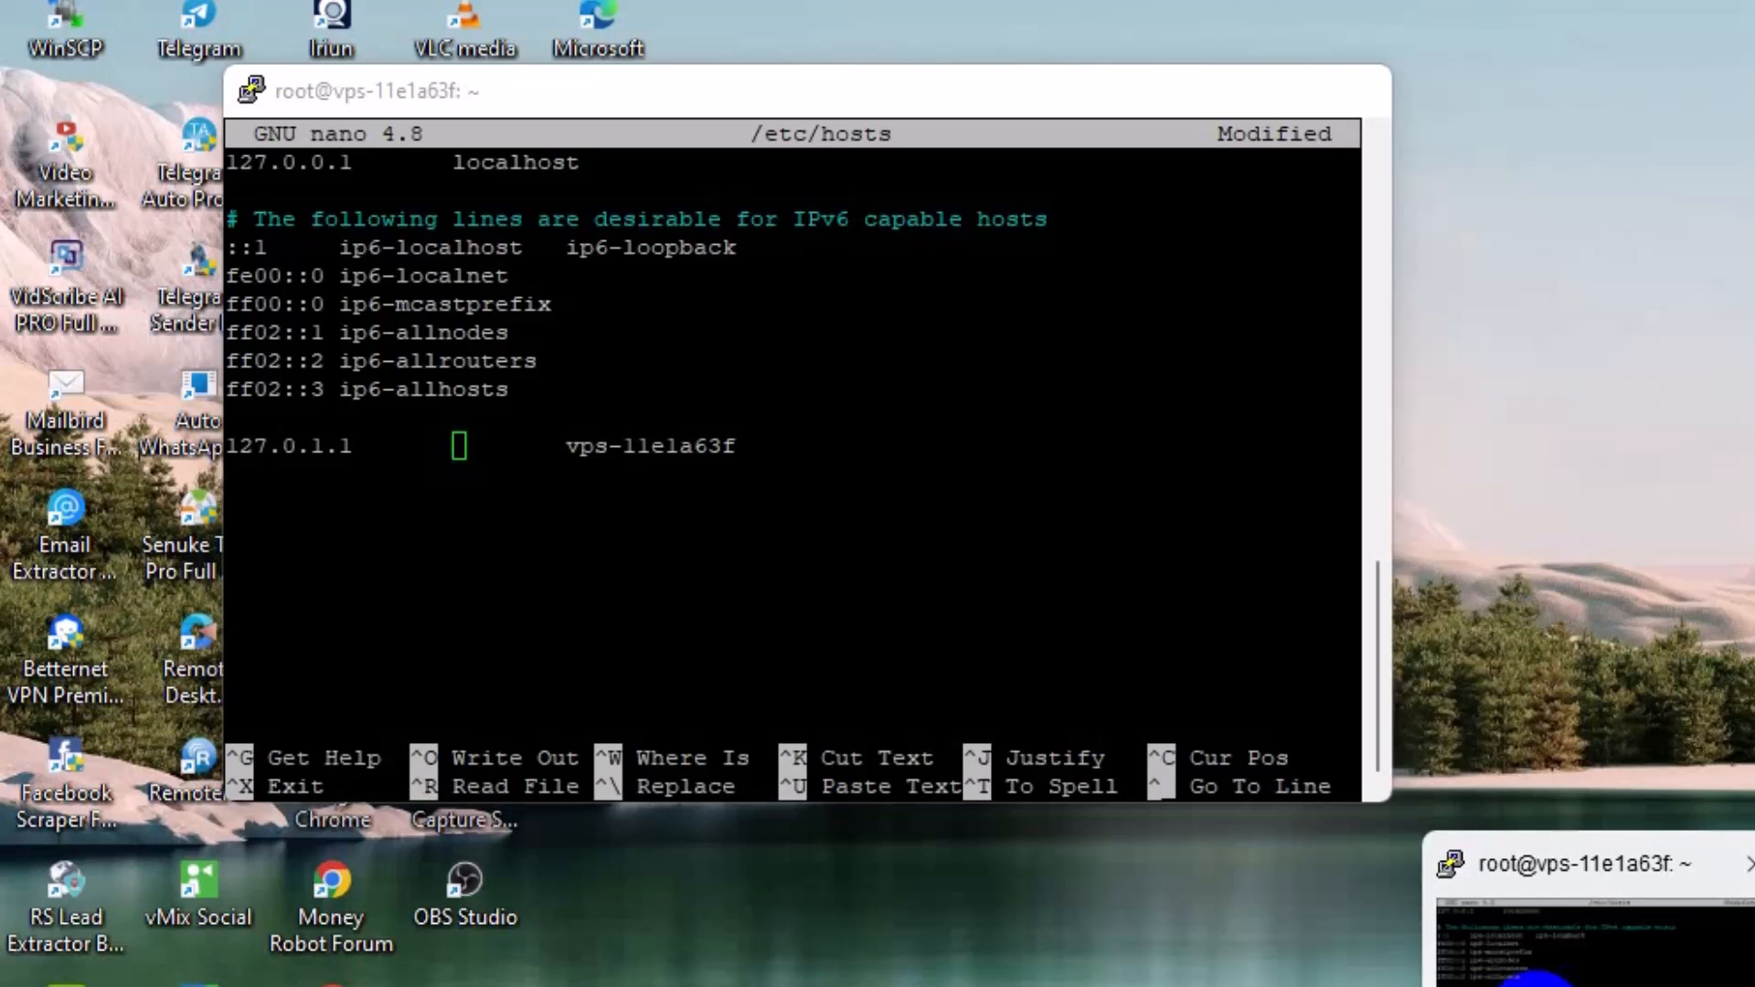
left_click(1599, 983)
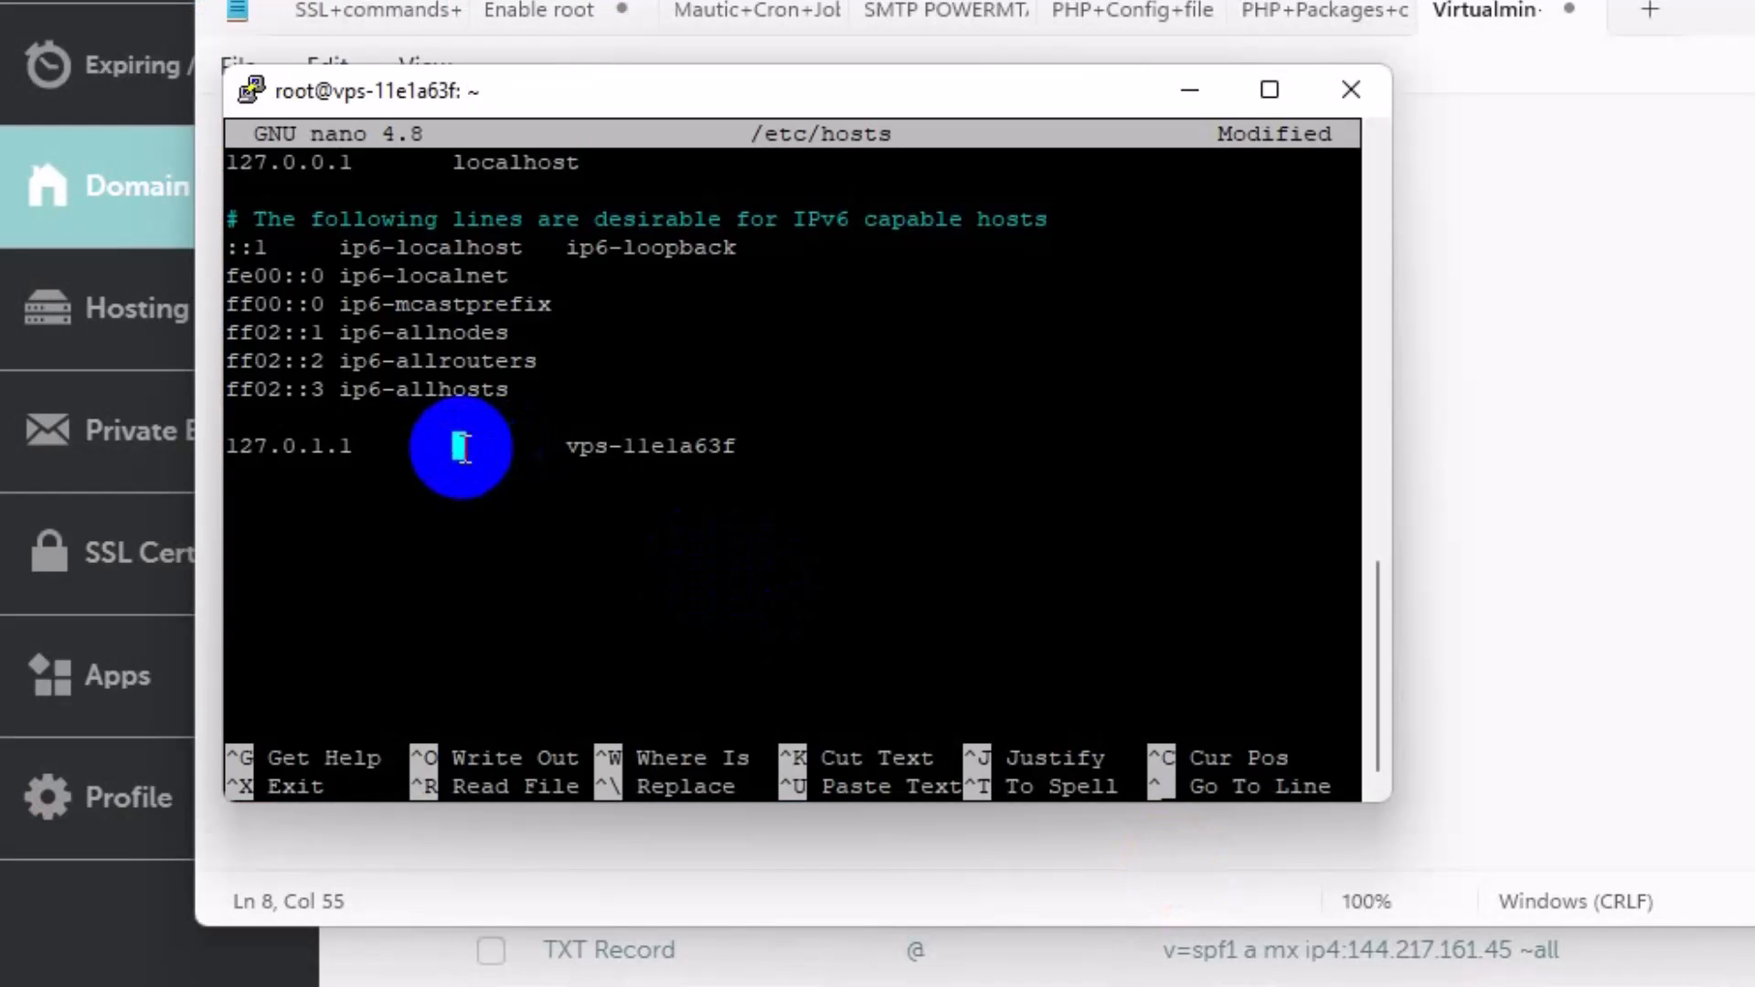
right_click(461, 448)
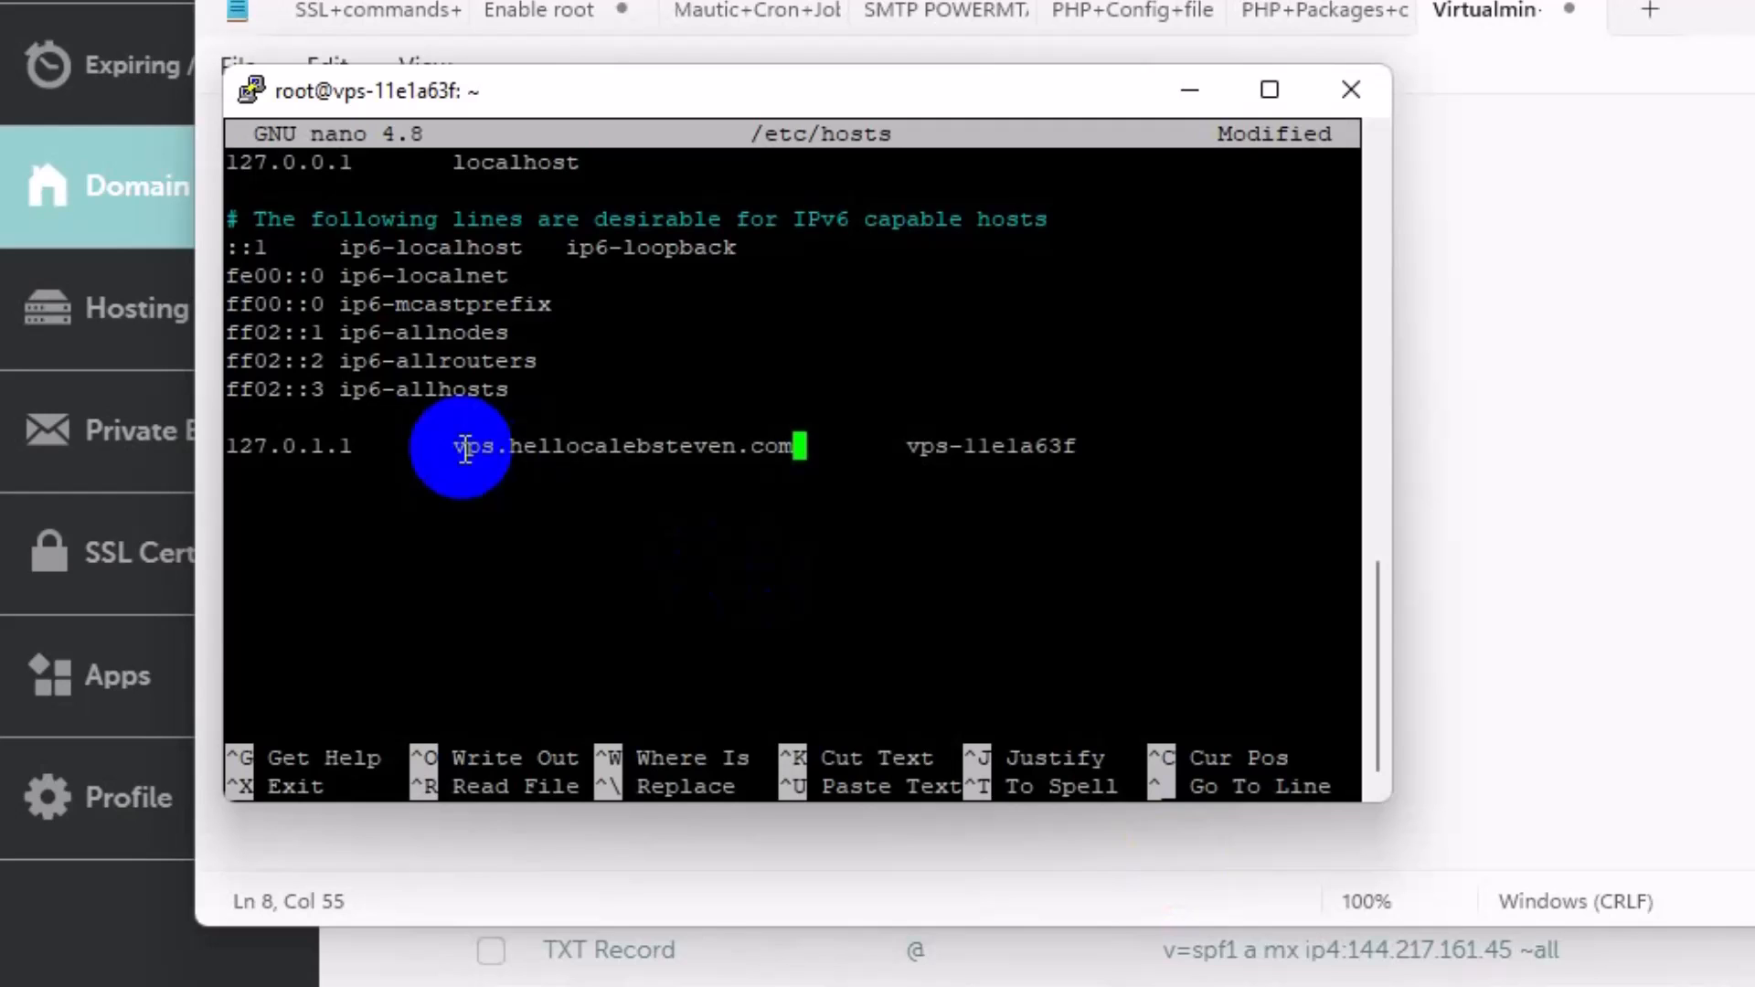
key("Right")
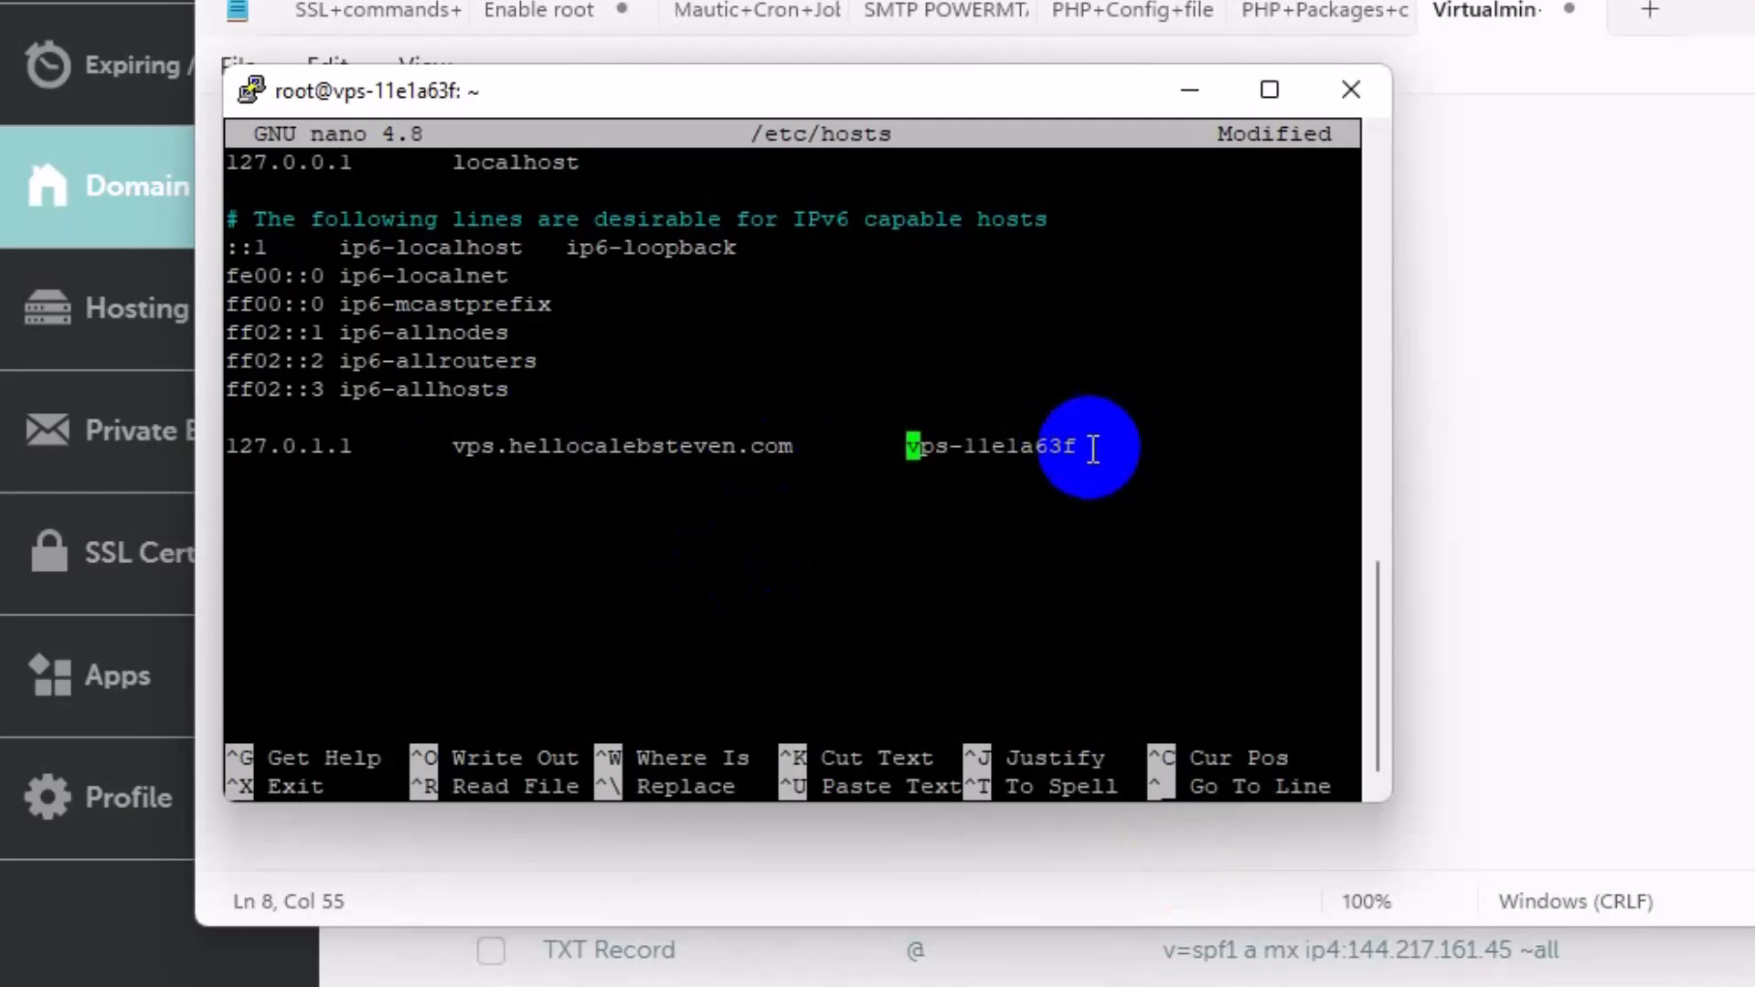
key("Down")
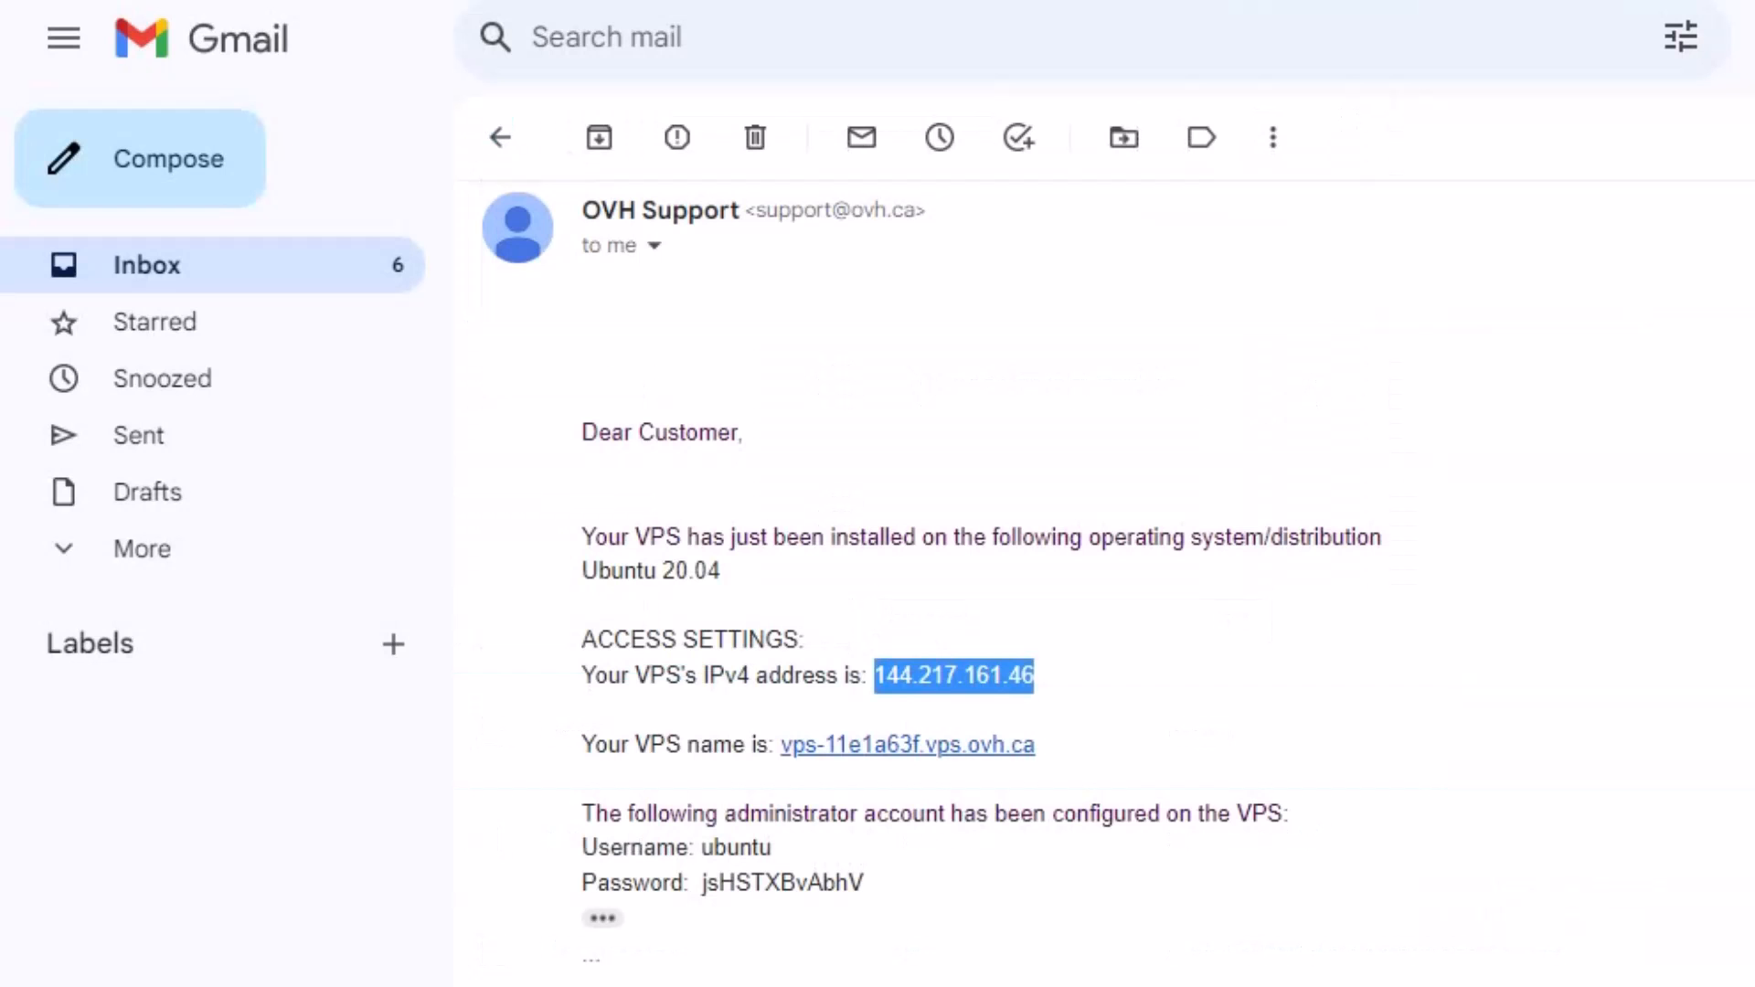
Add a new /etc/hosts line mapping 144.217.161.46 to vps.hellocalebsteven.com
right_click(925, 663)
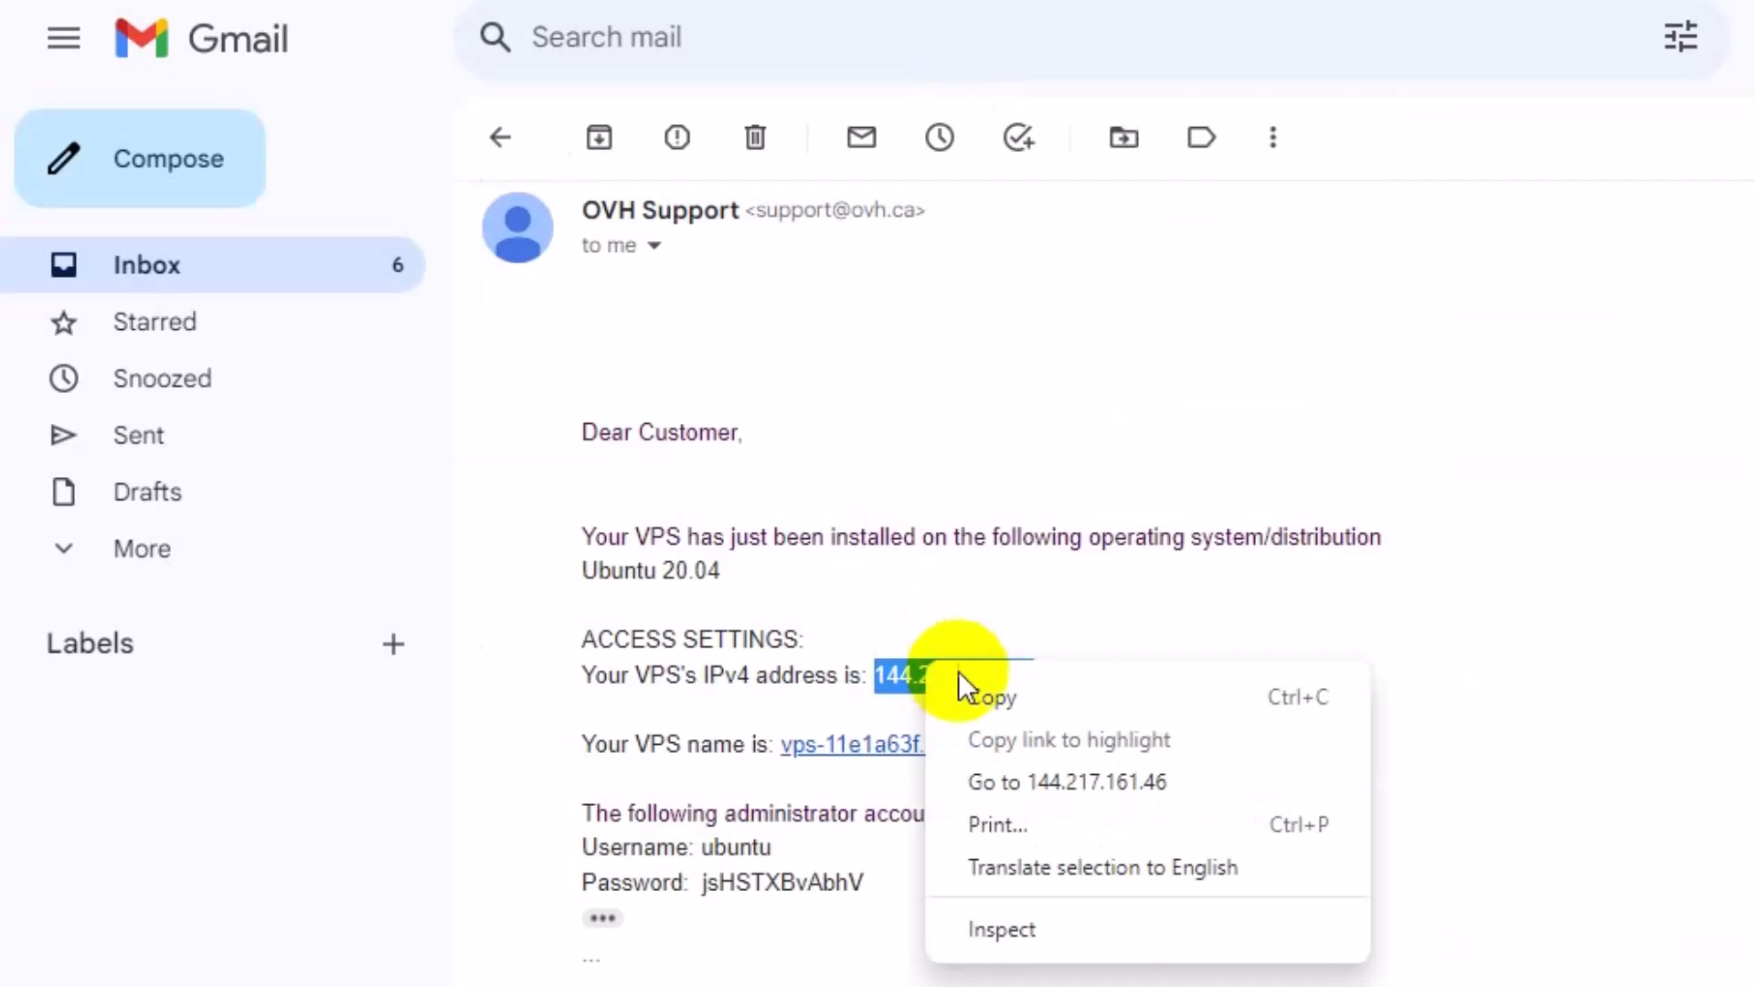
left_click(1036, 710)
left_click(1599, 986)
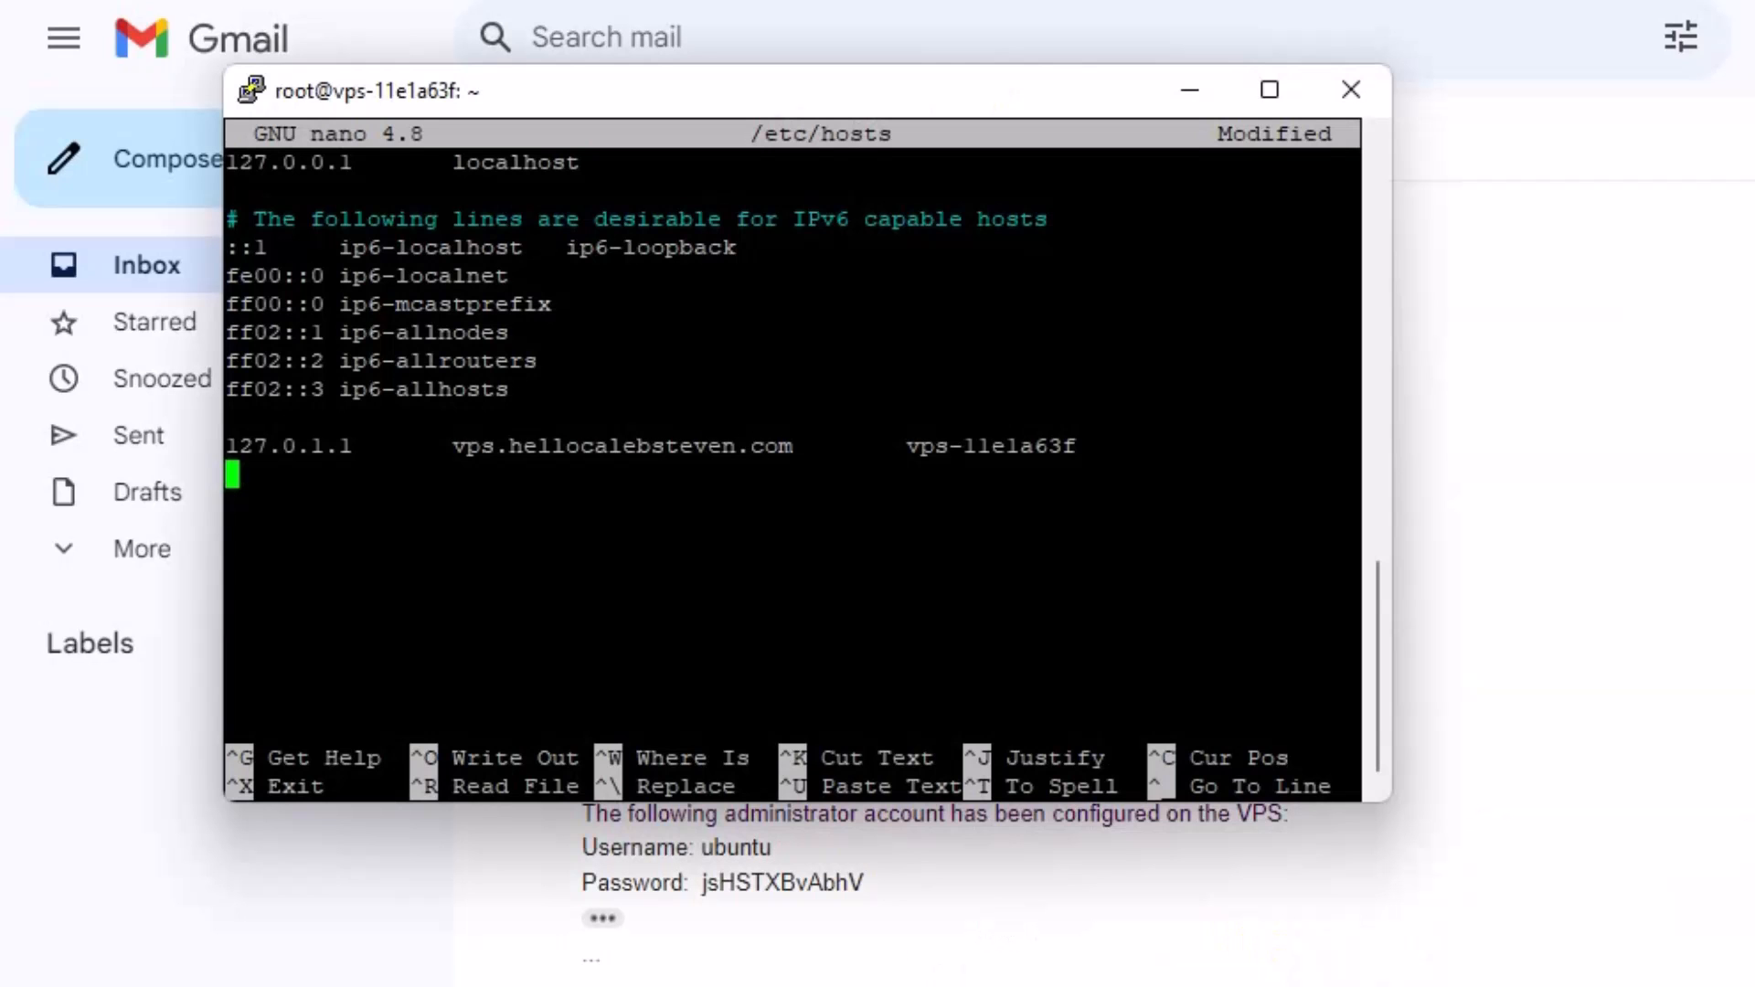
right_click(820, 777)
right_click(241, 474)
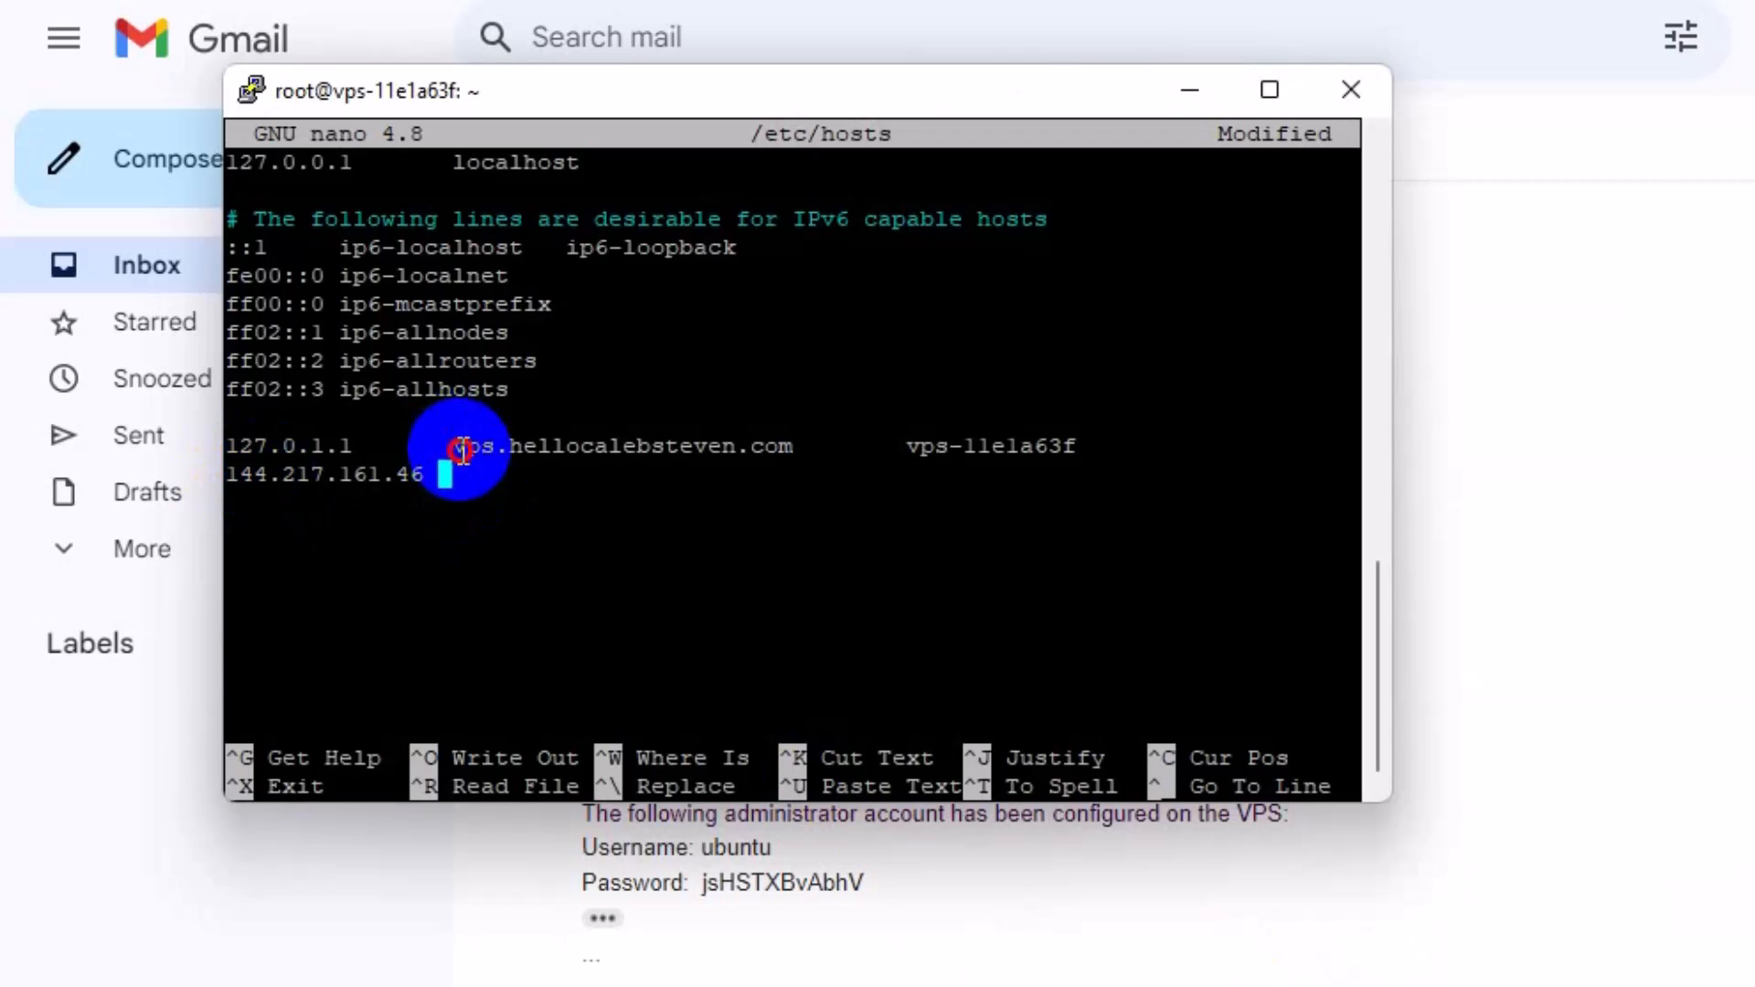
left_click_drag(461, 450, 792, 449)
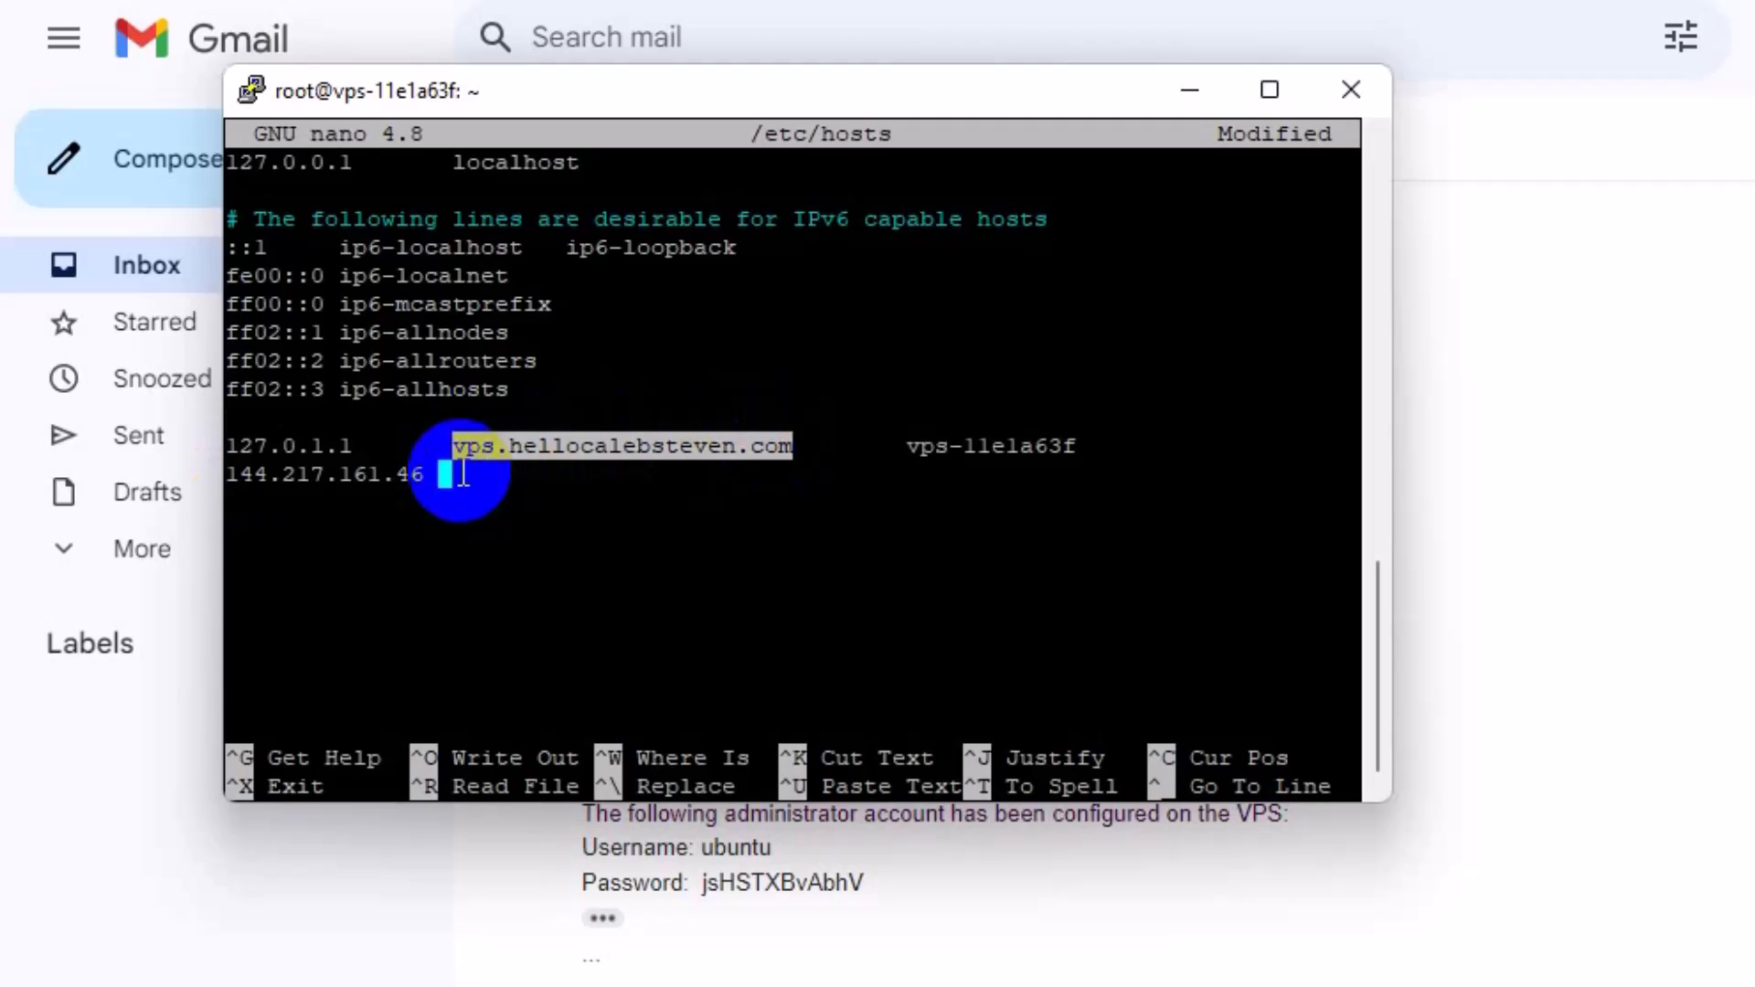
key("Return")
key("BackSpace")
right_click(463, 472)
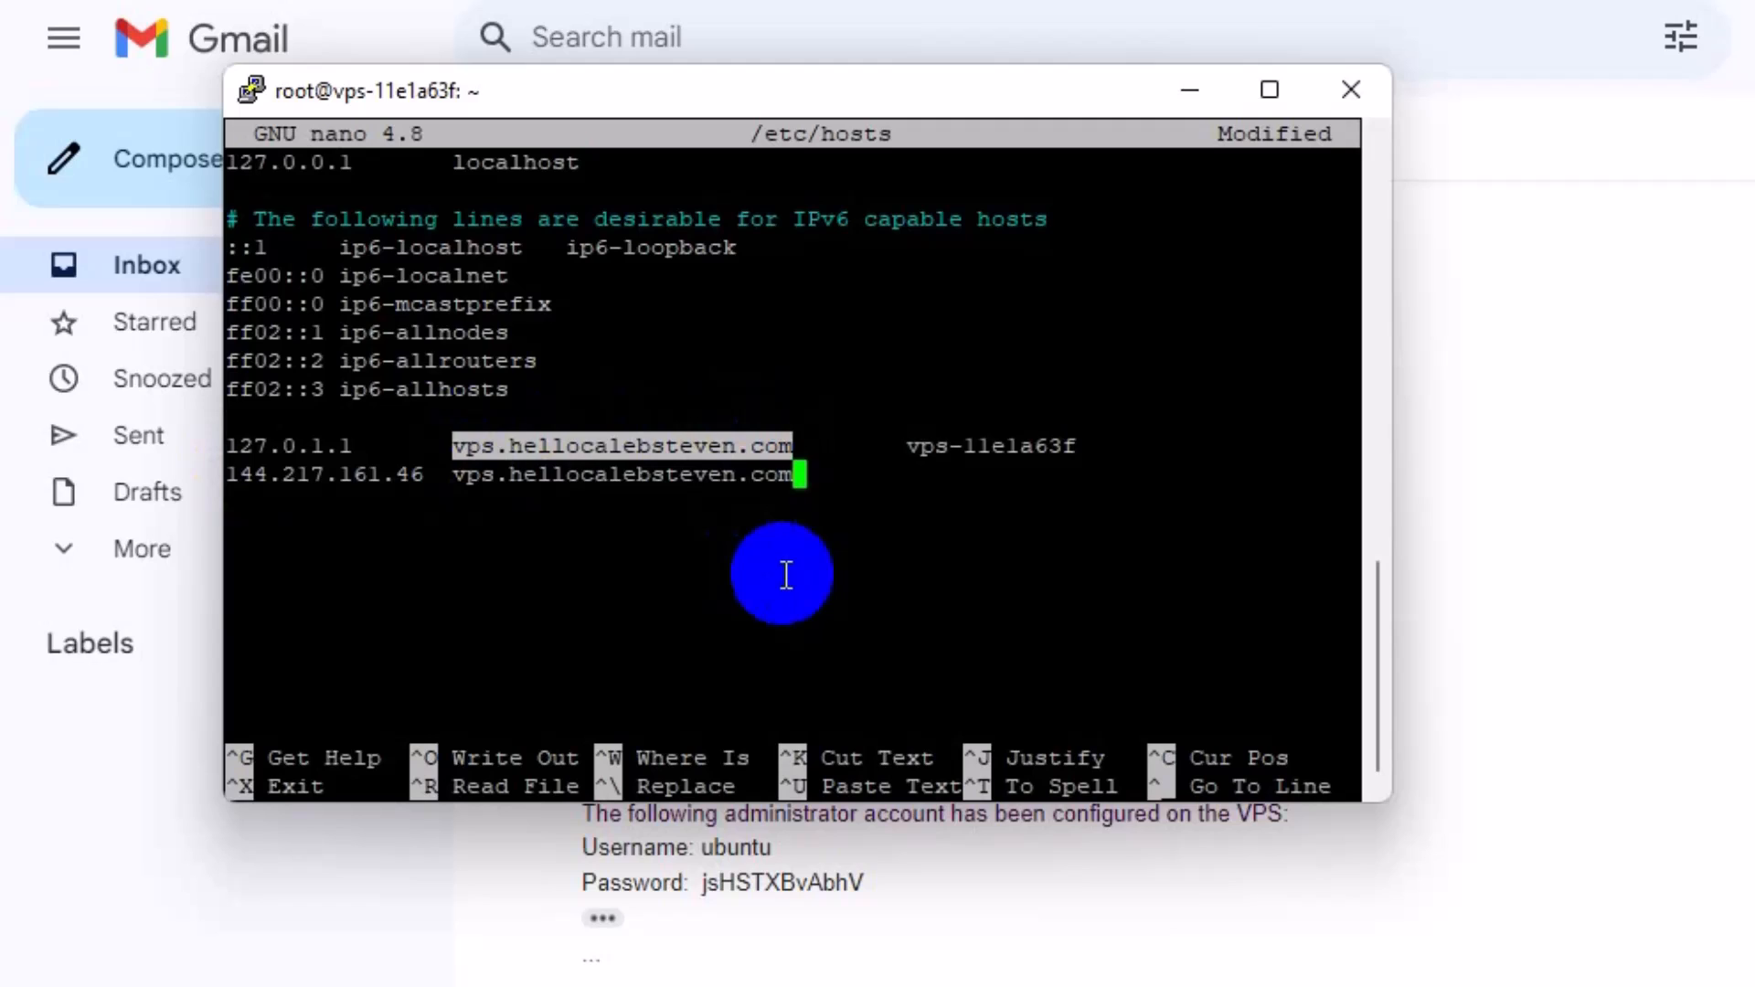
Save /etc/hosts and exit nano back to the shell
key("ctrl+o")
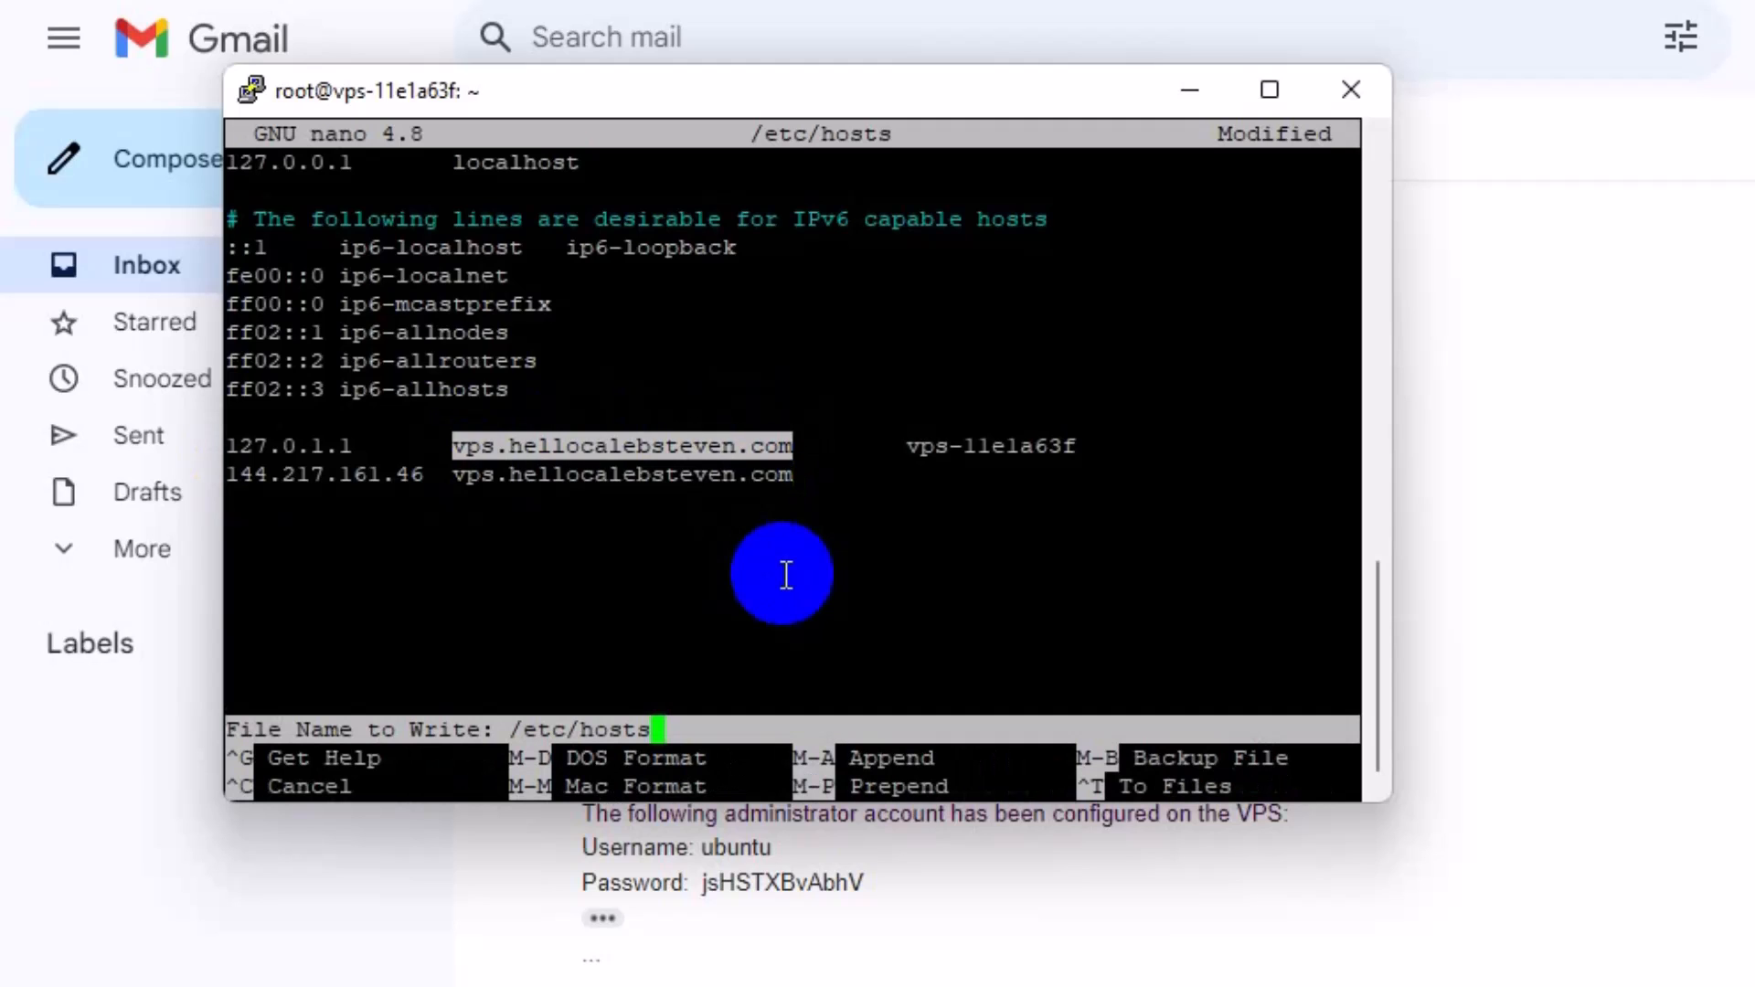
key("Return")
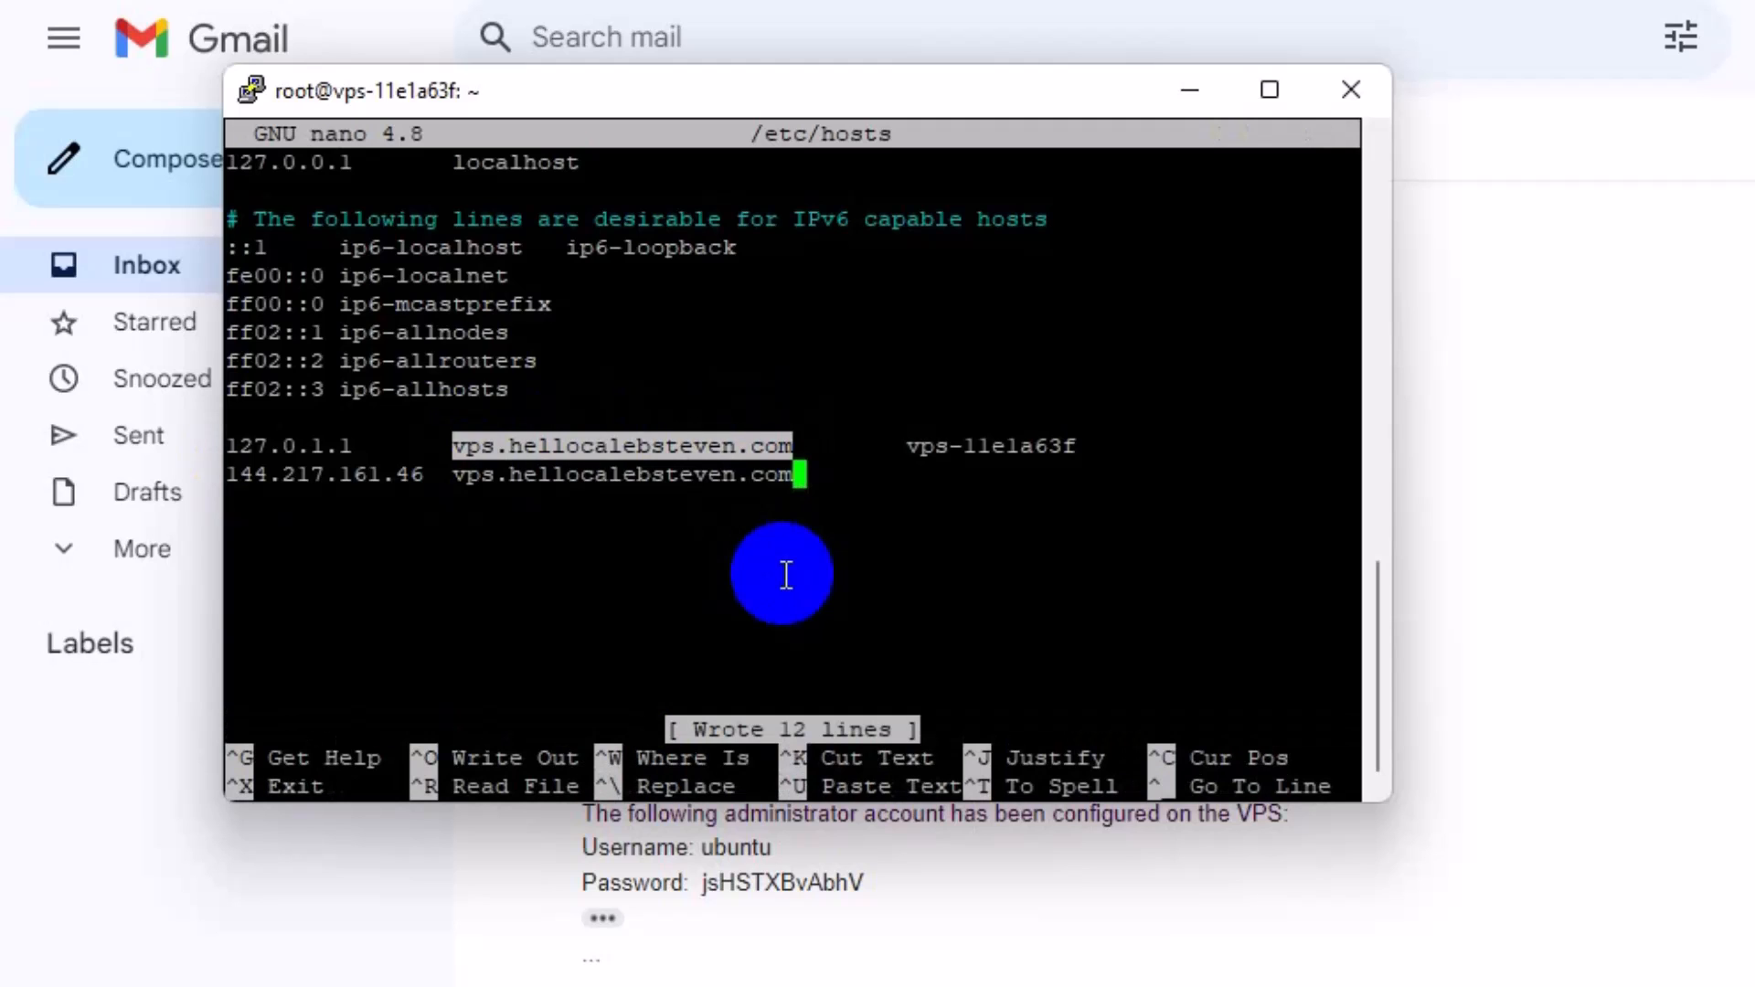
key("ctrl+x")
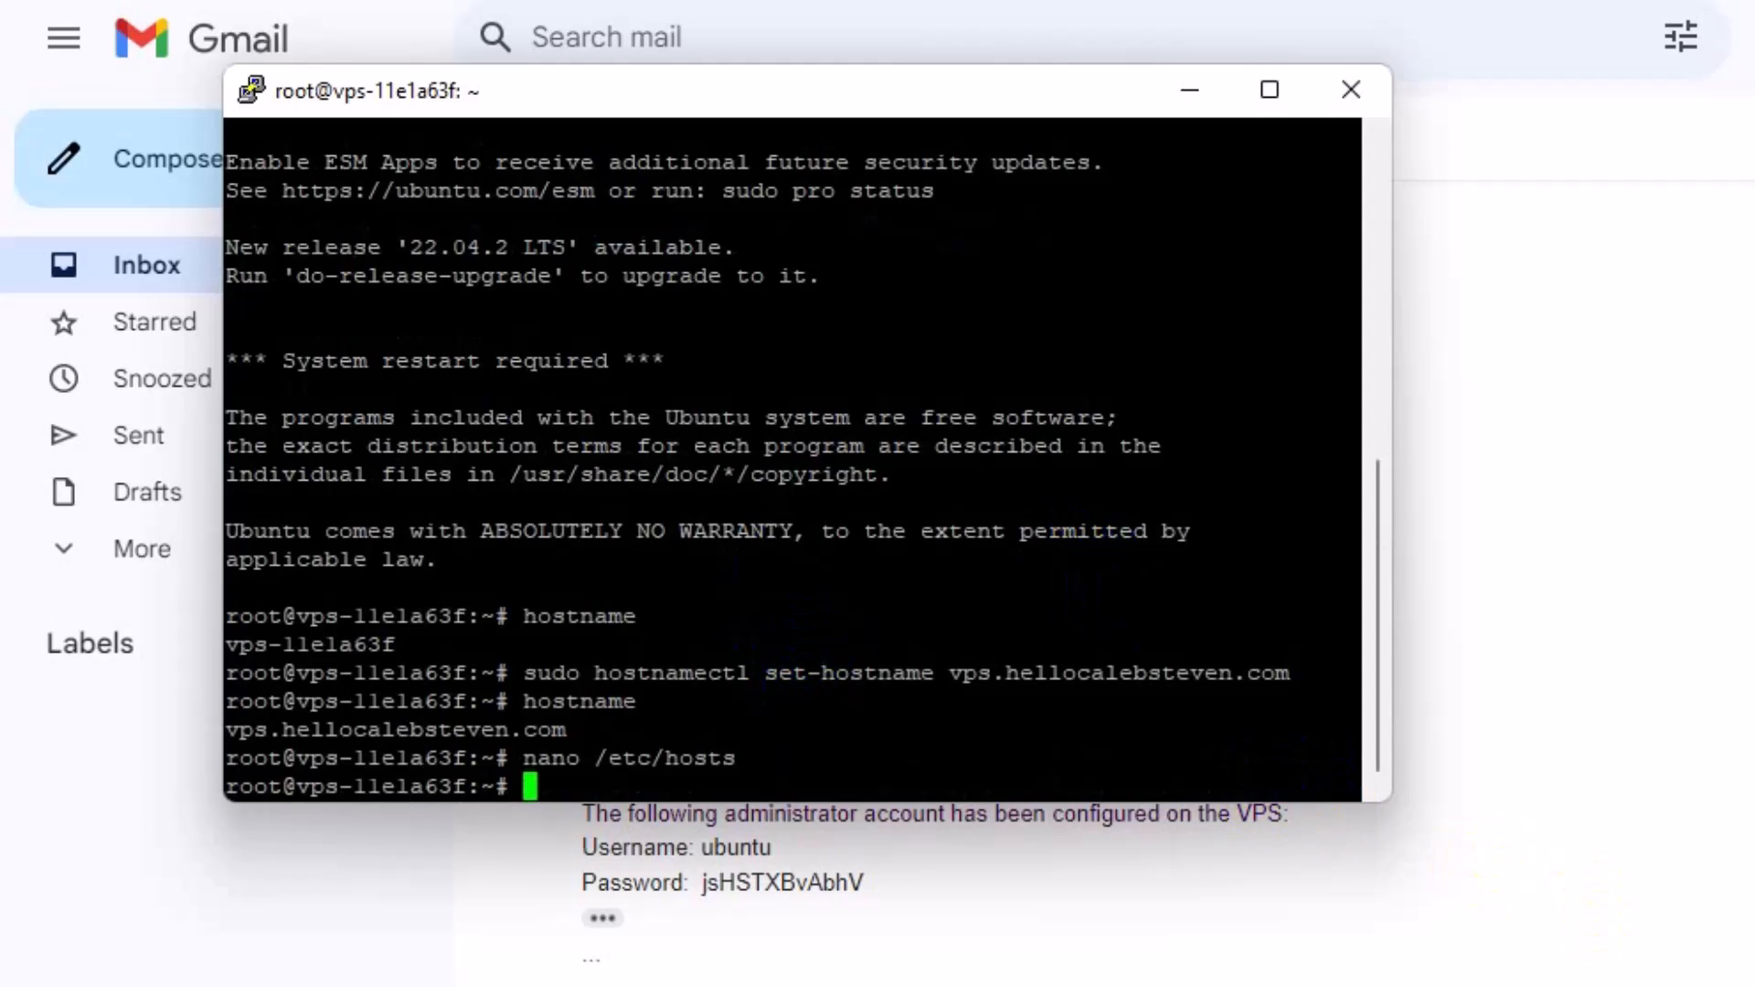
Copy the Virtualmin download link from the notes and load it in Chrome
left_click(1370, 985)
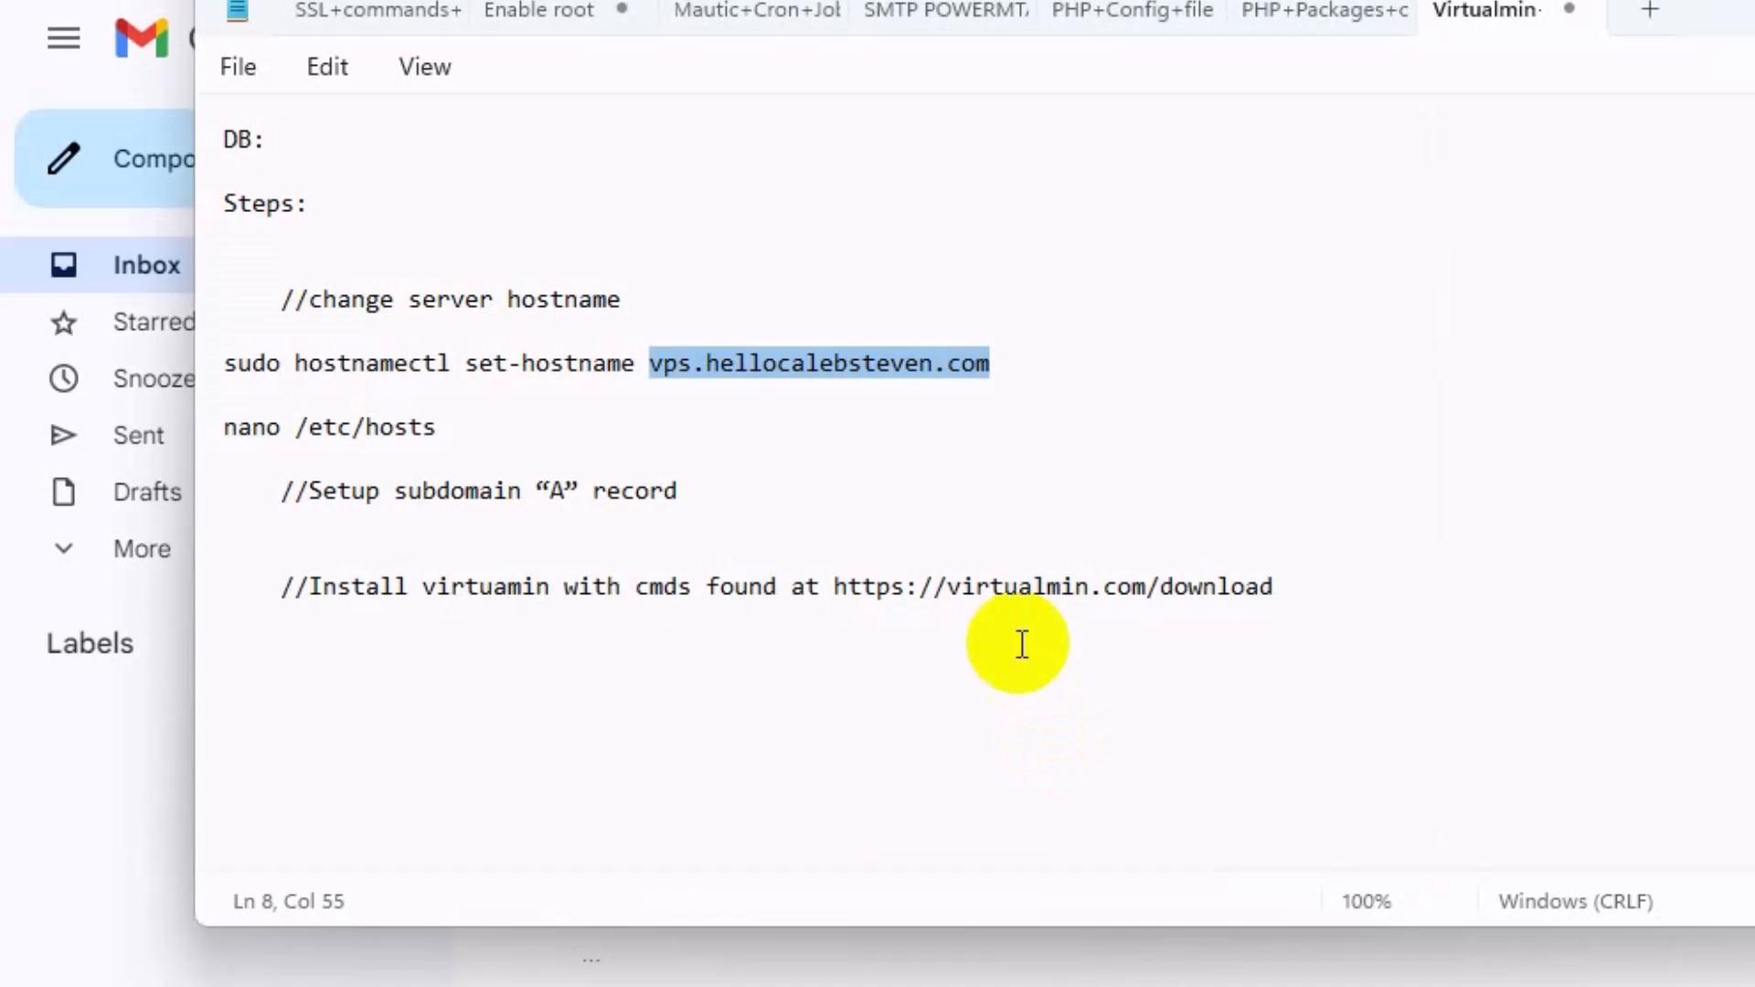
left_click_drag(835, 590, 1283, 603)
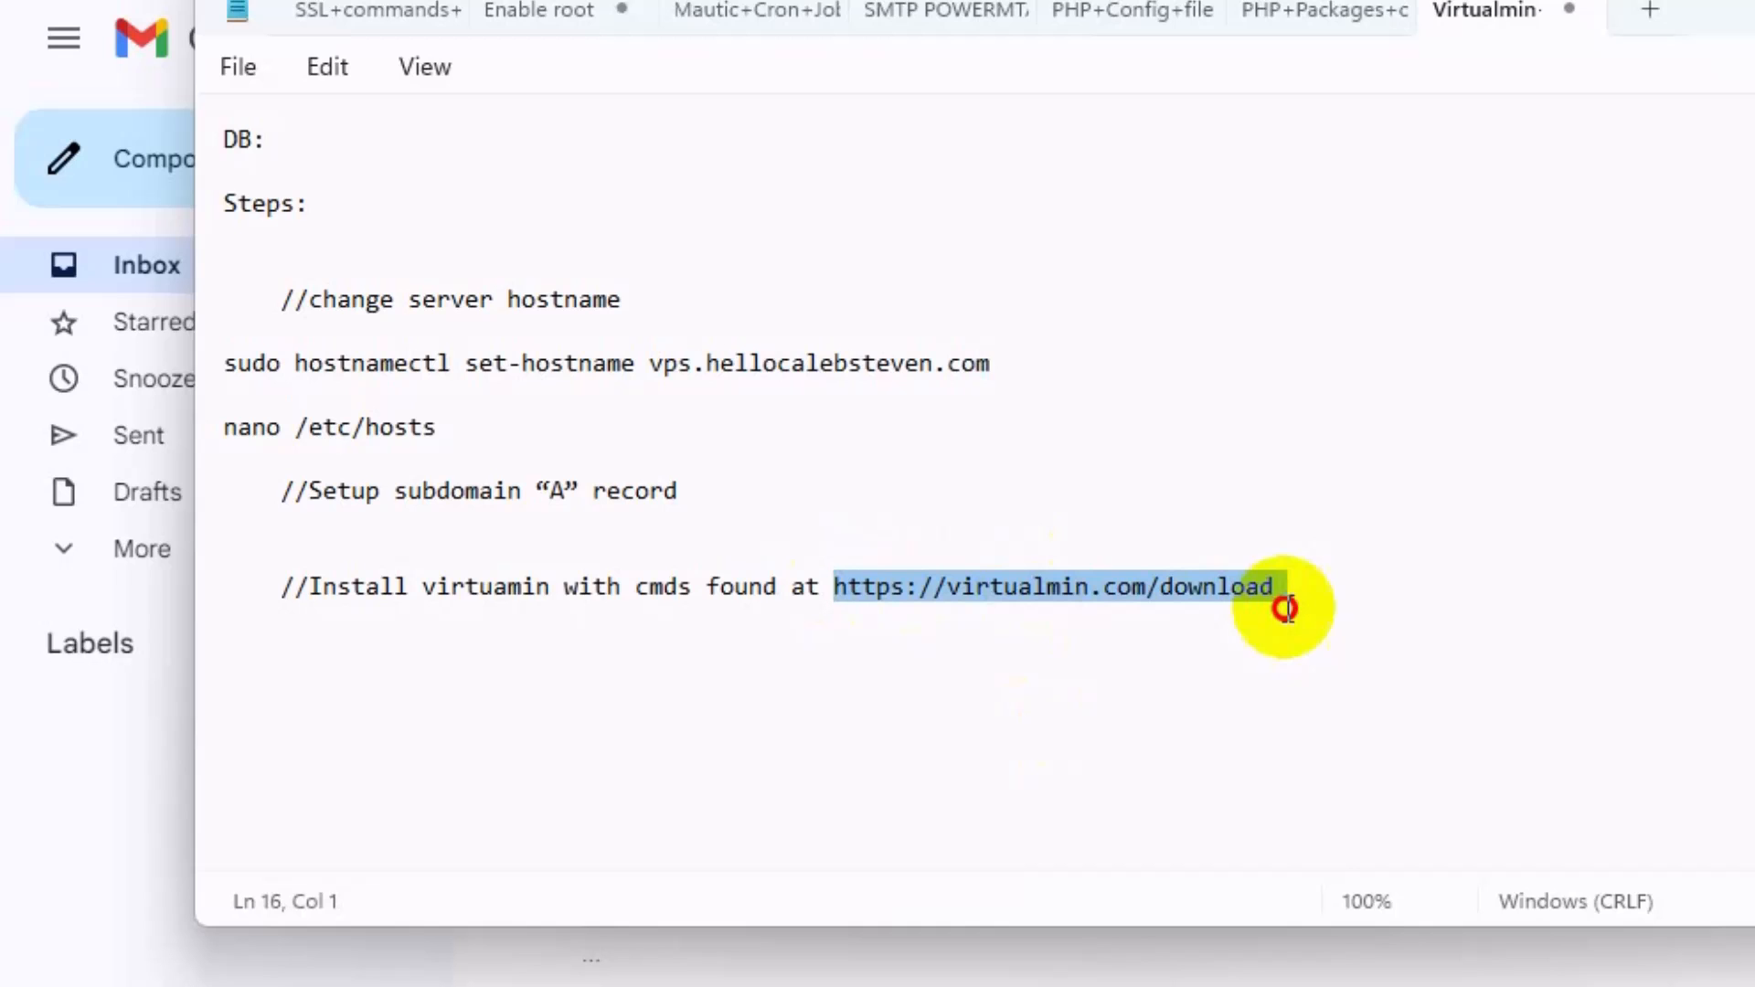
right_click(1236, 590)
left_click(1331, 67)
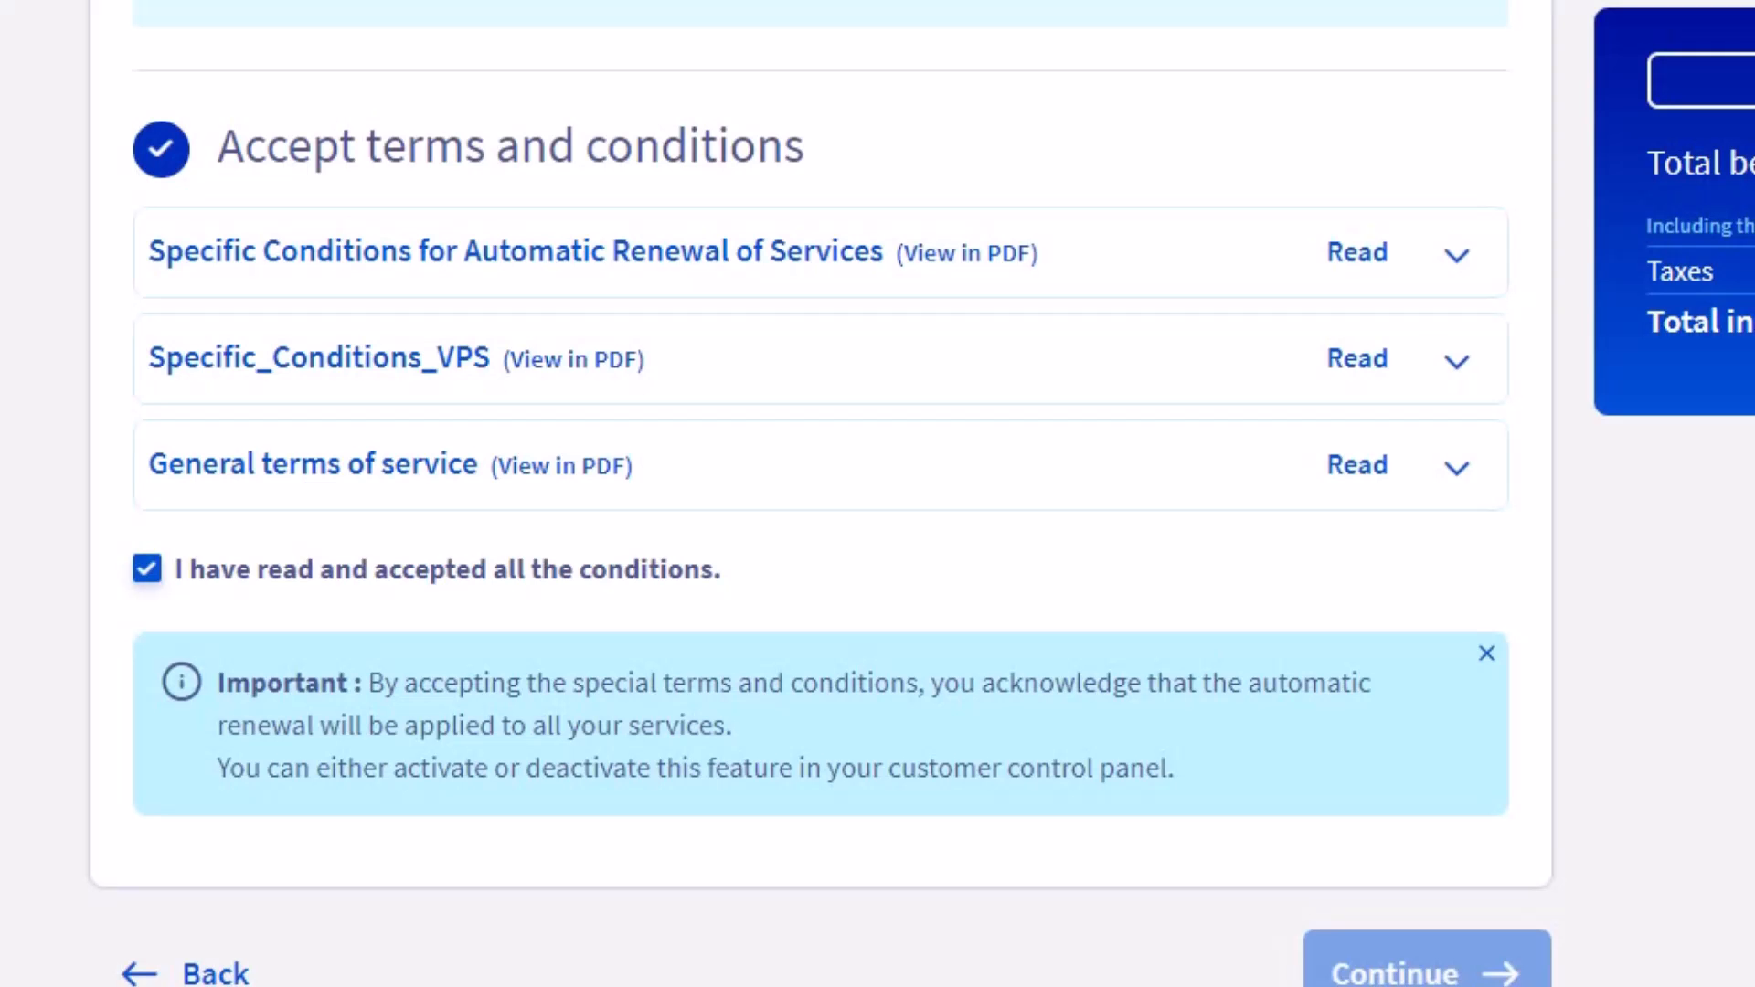
left_click(942, 104)
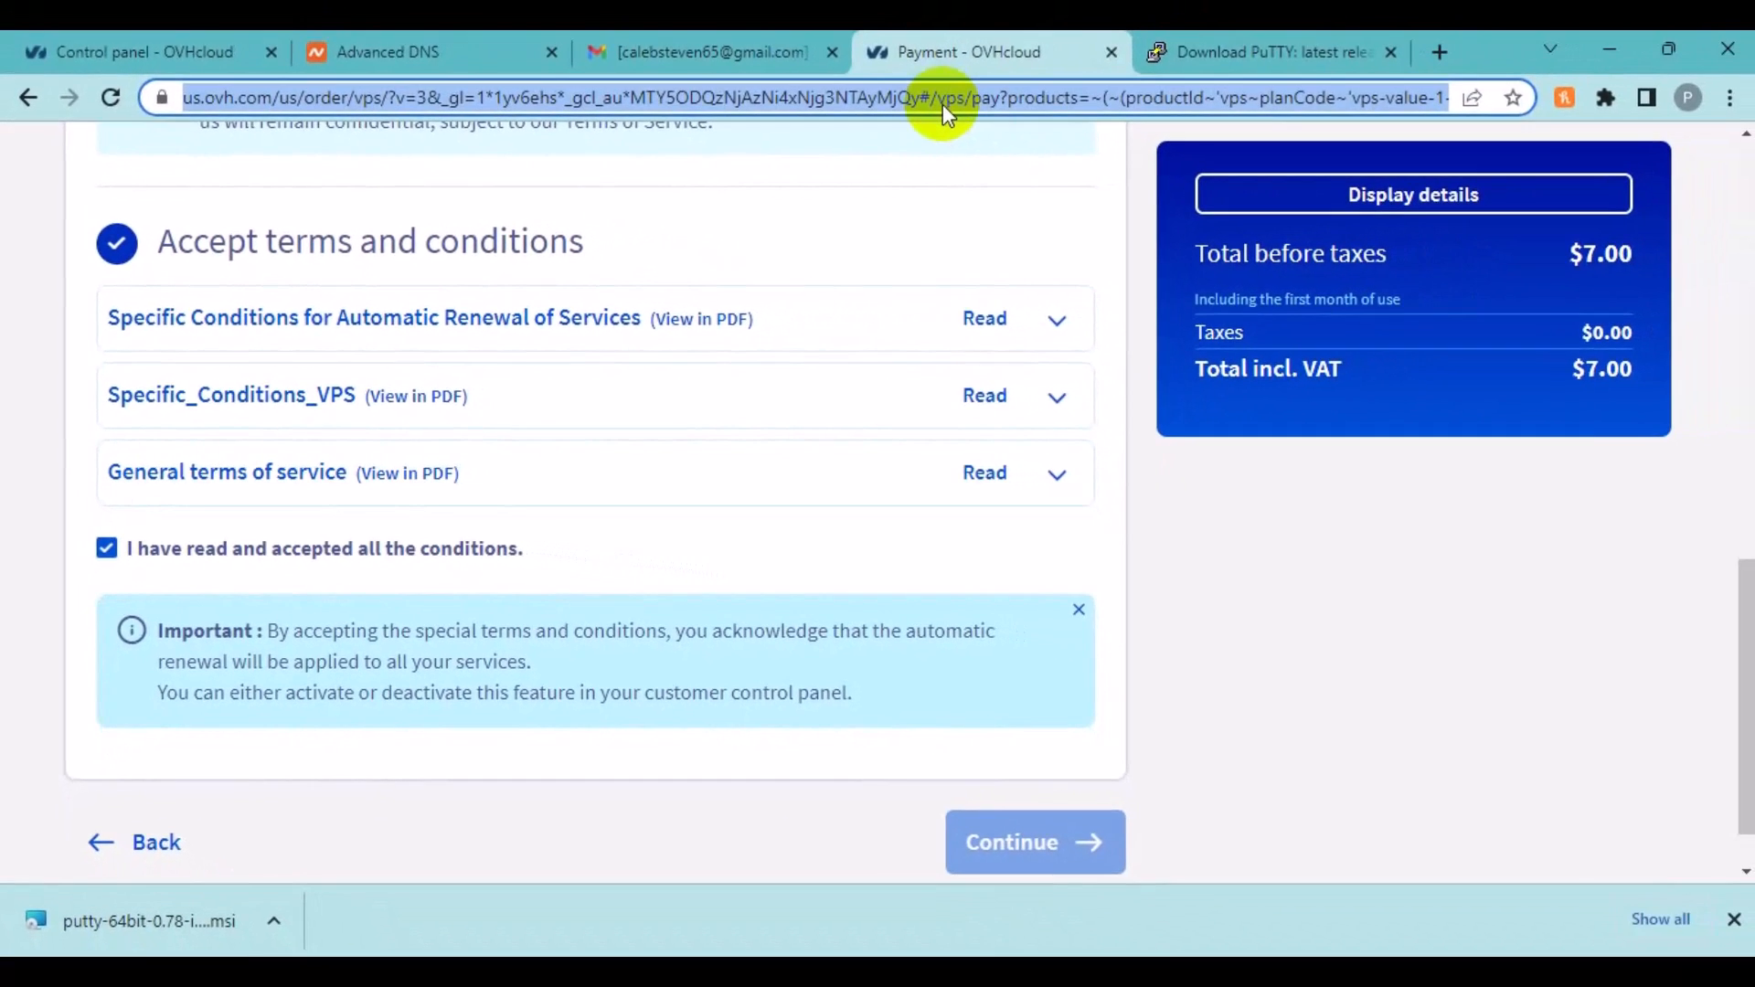
key("ctrl+v")
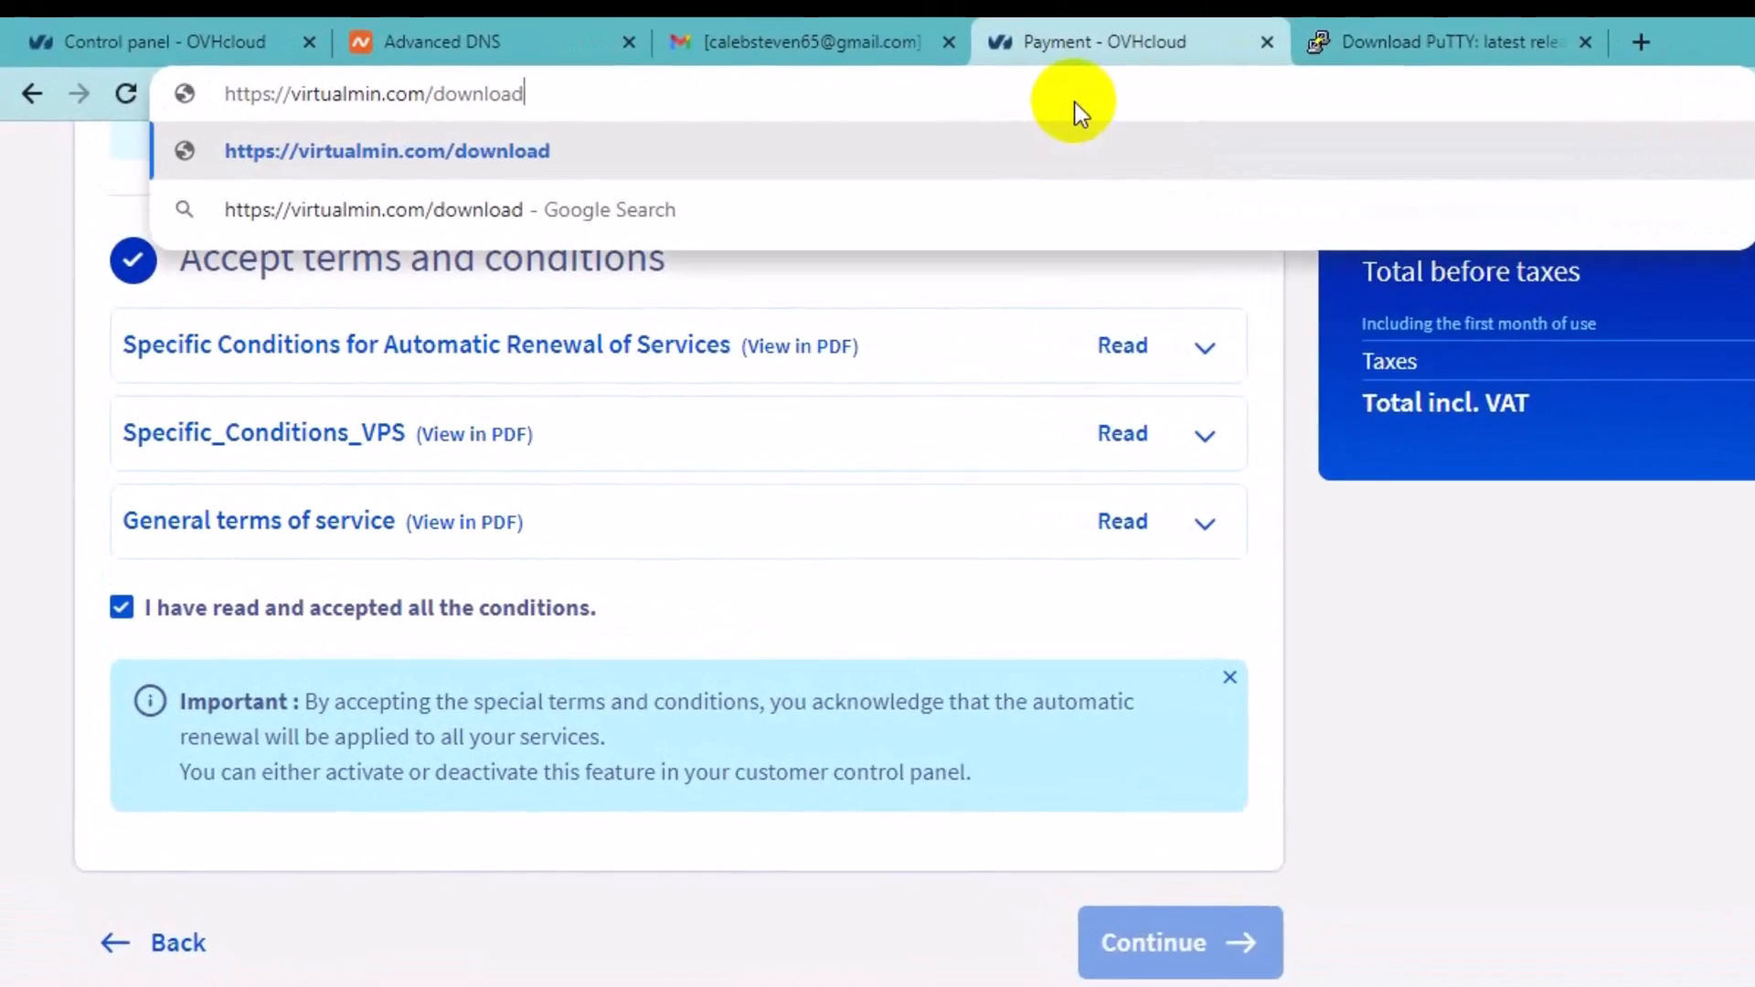
key("Return")
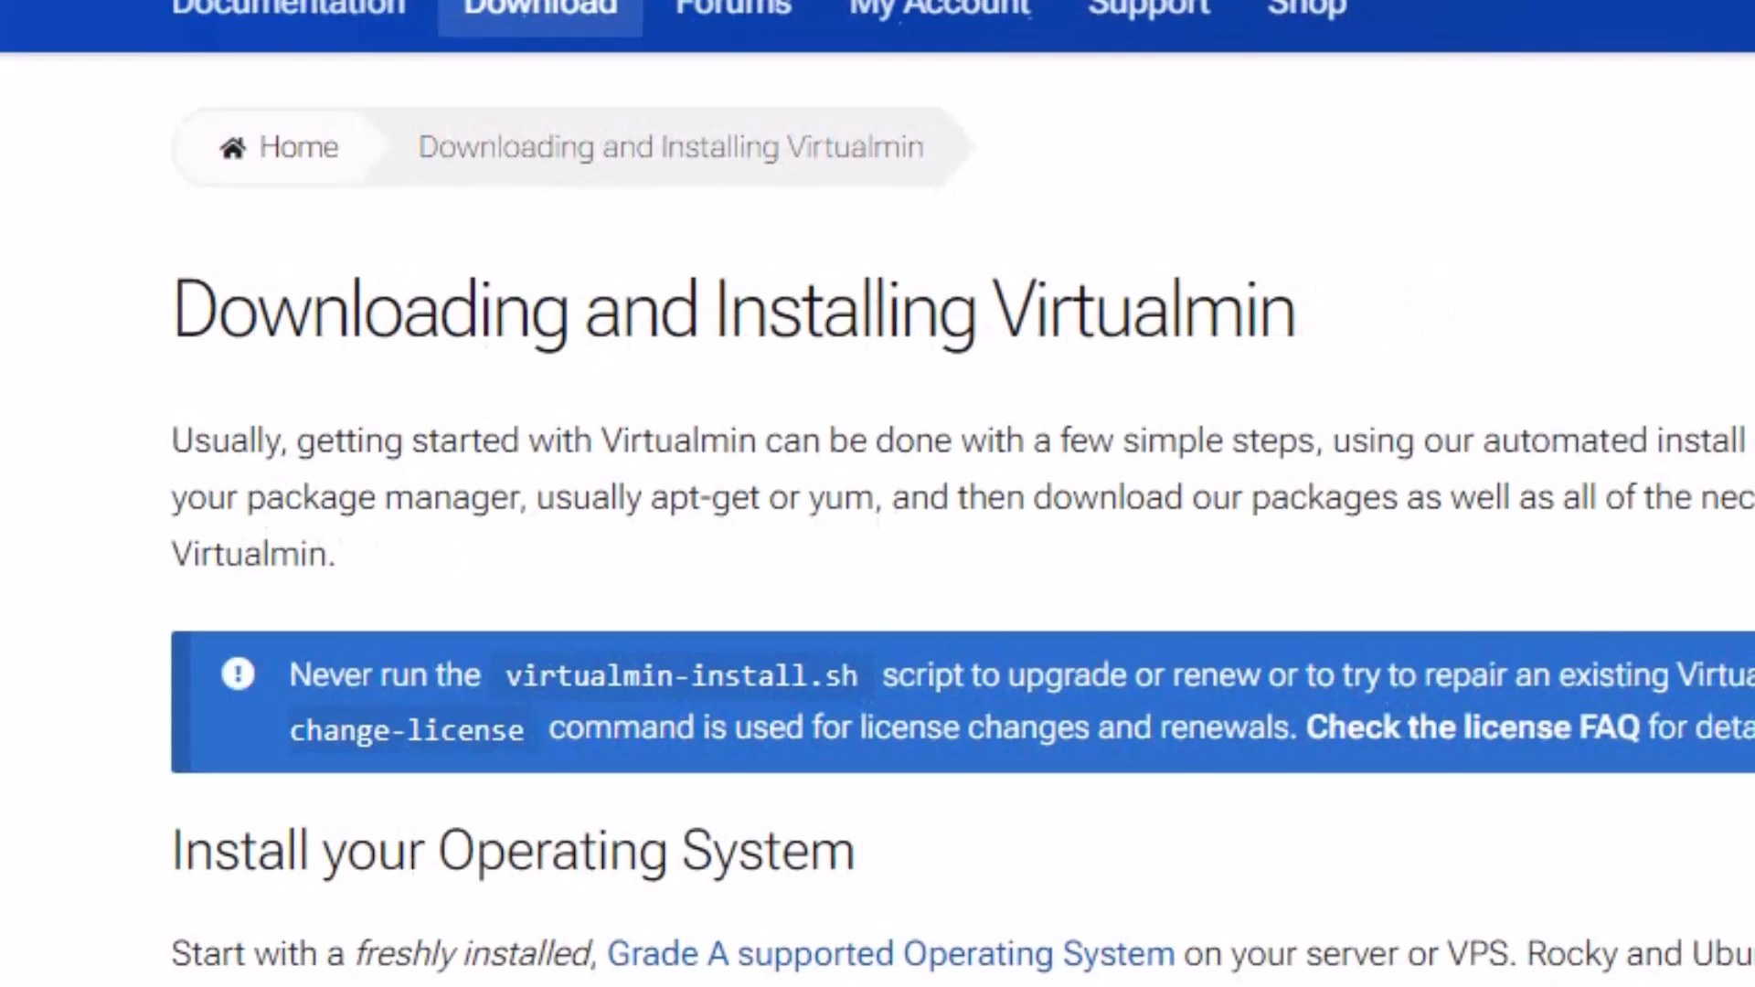
Copy the wget command for virtualmin-install.sh from the download page
scroll(877, 548, "down", 5)
scroll(878, 549, "down", 6)
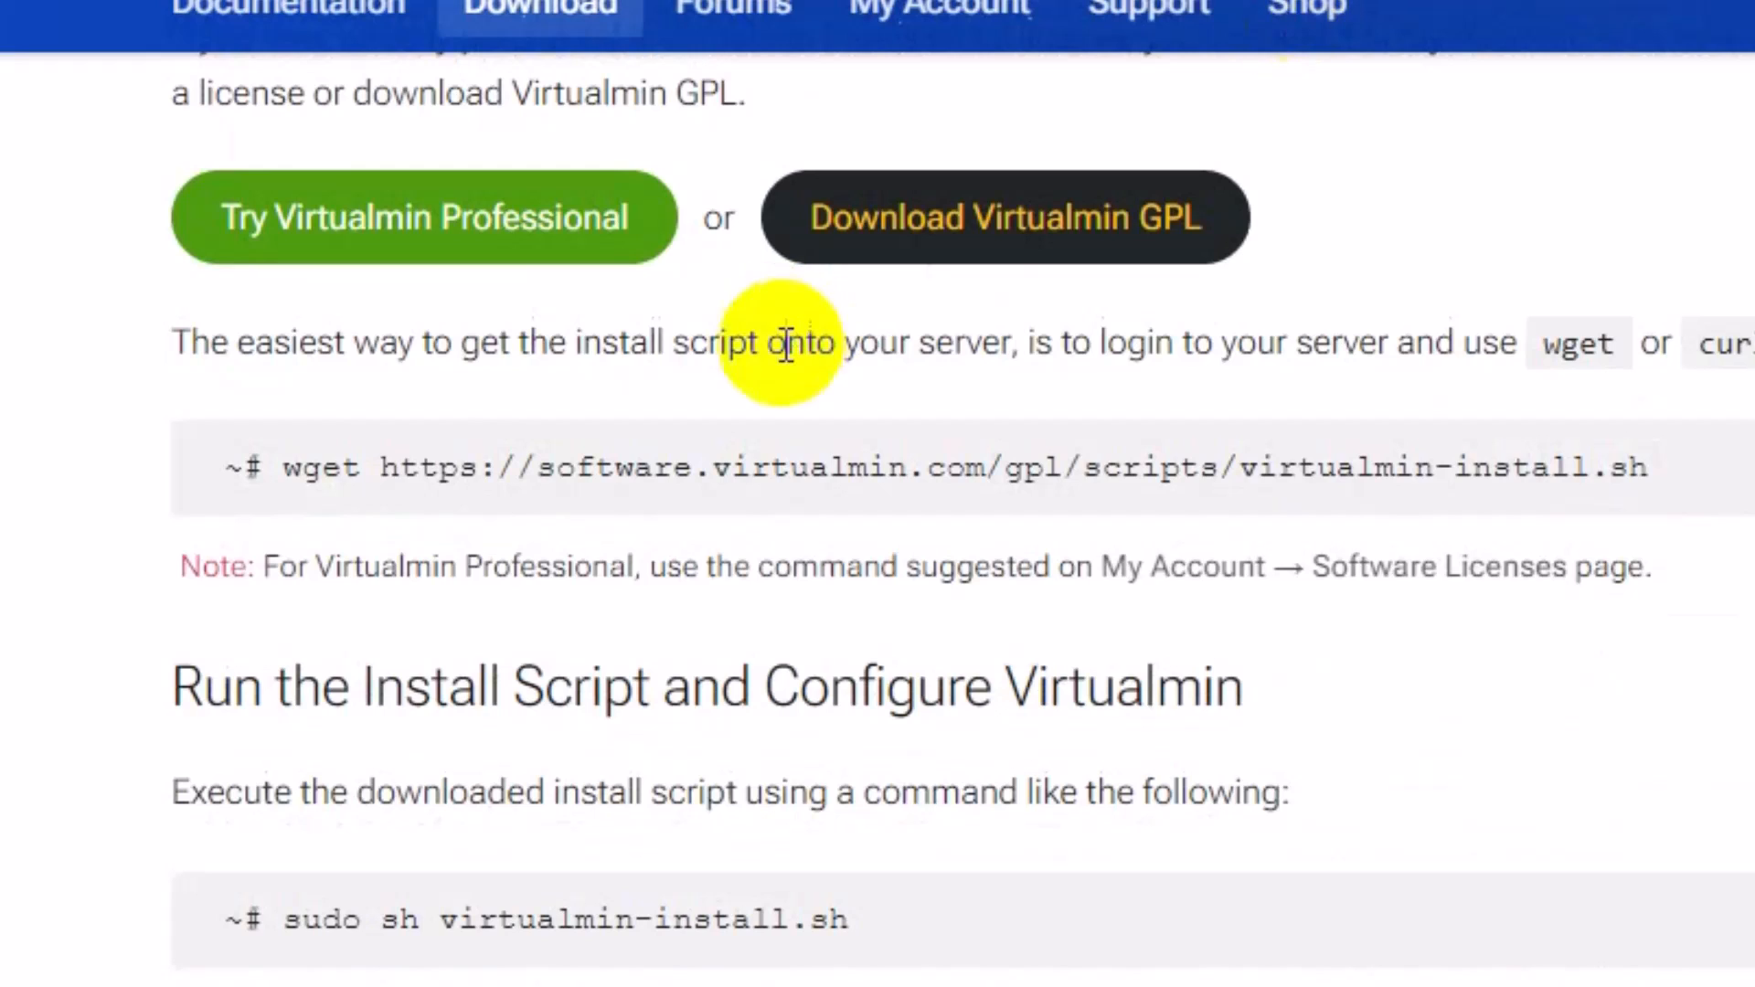
left_click_drag(279, 467, 1665, 459)
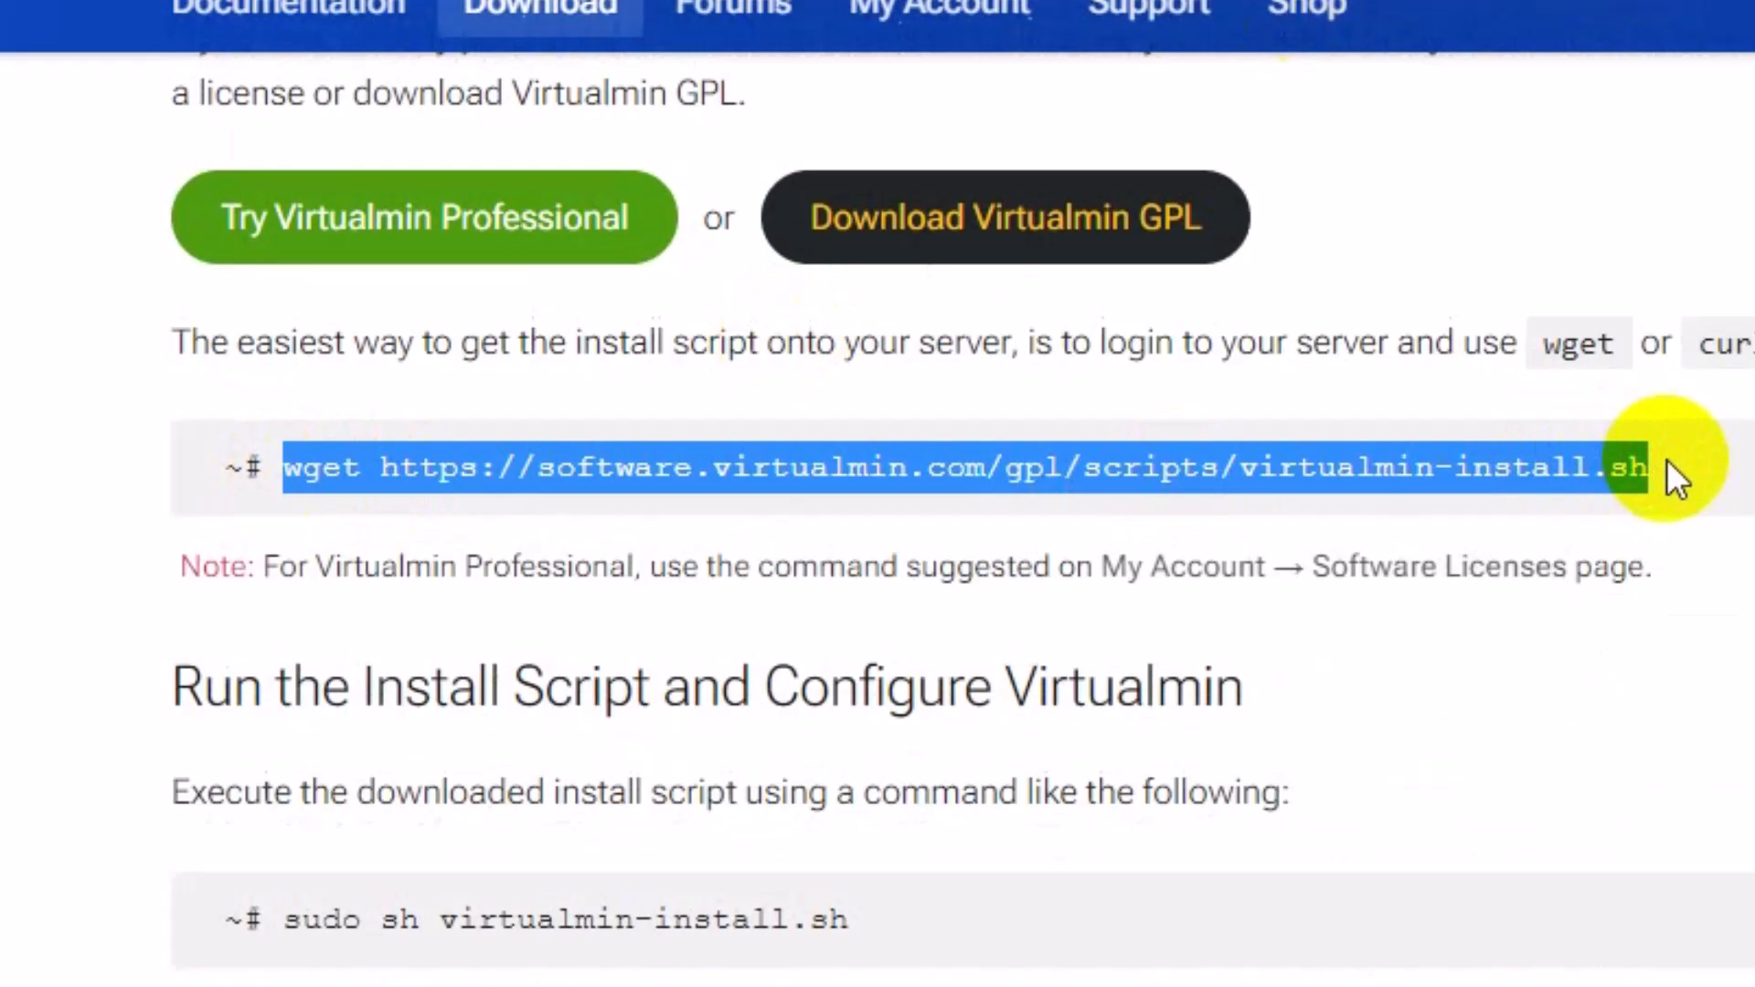
right_click(1594, 475)
left_click(1656, 493)
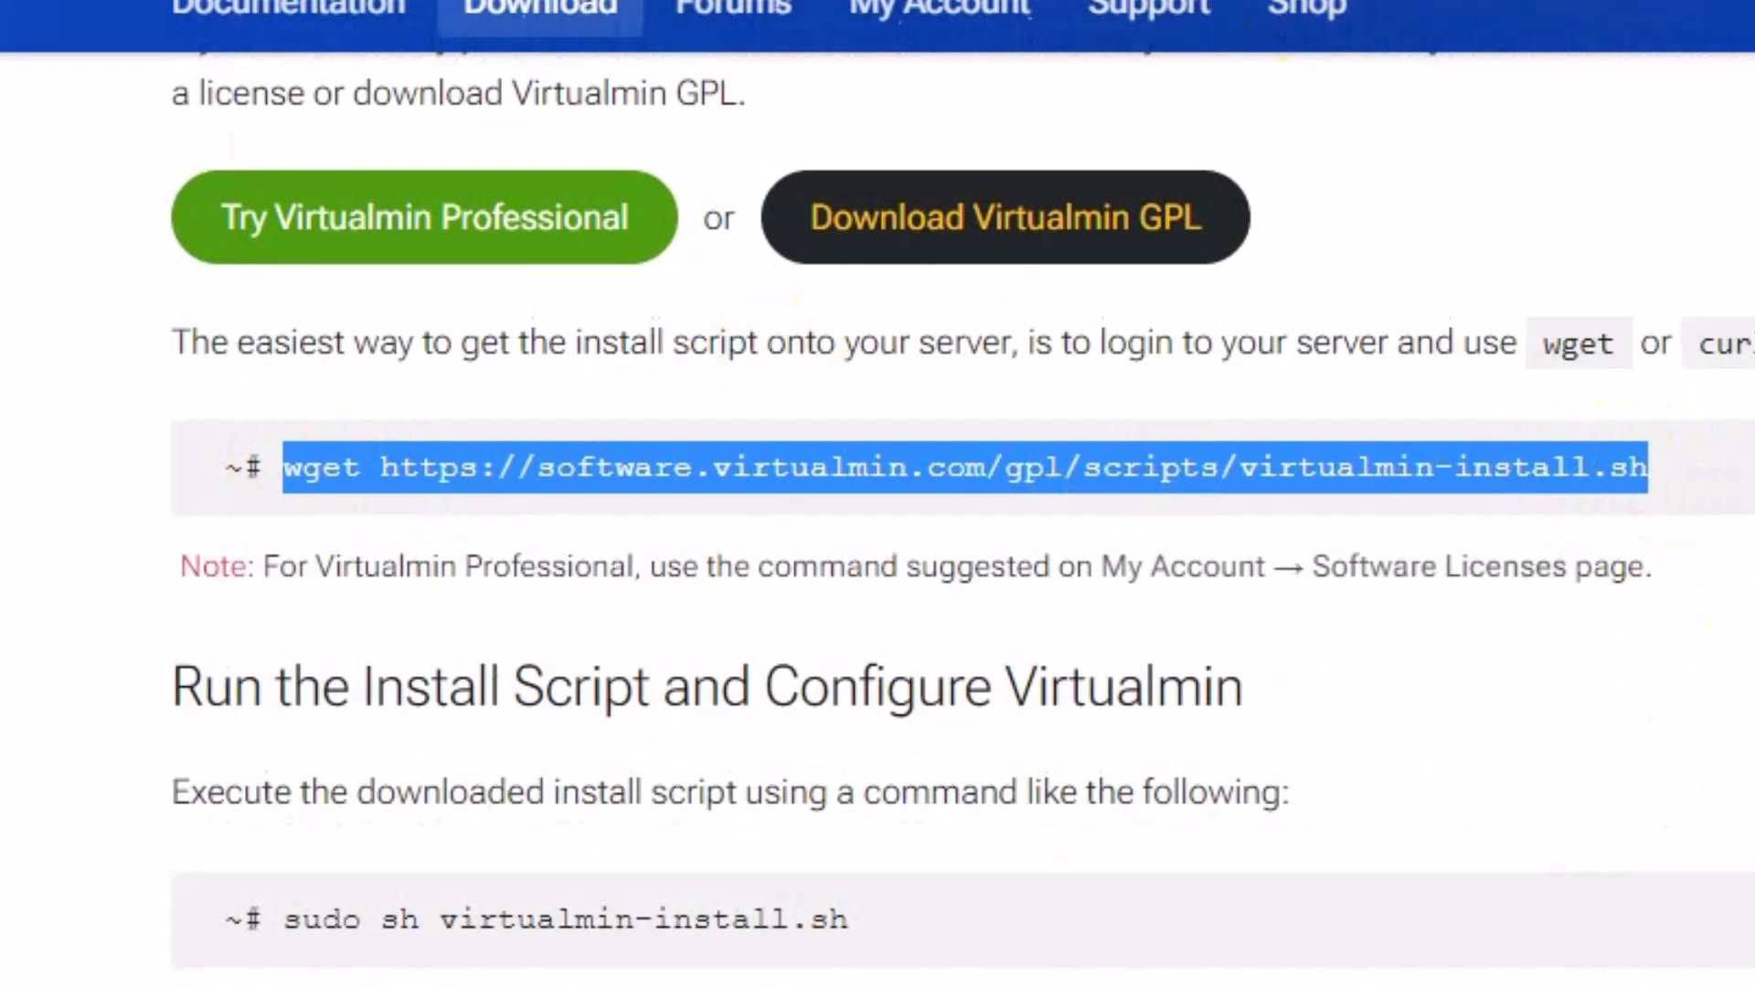
left_click(1641, 950)
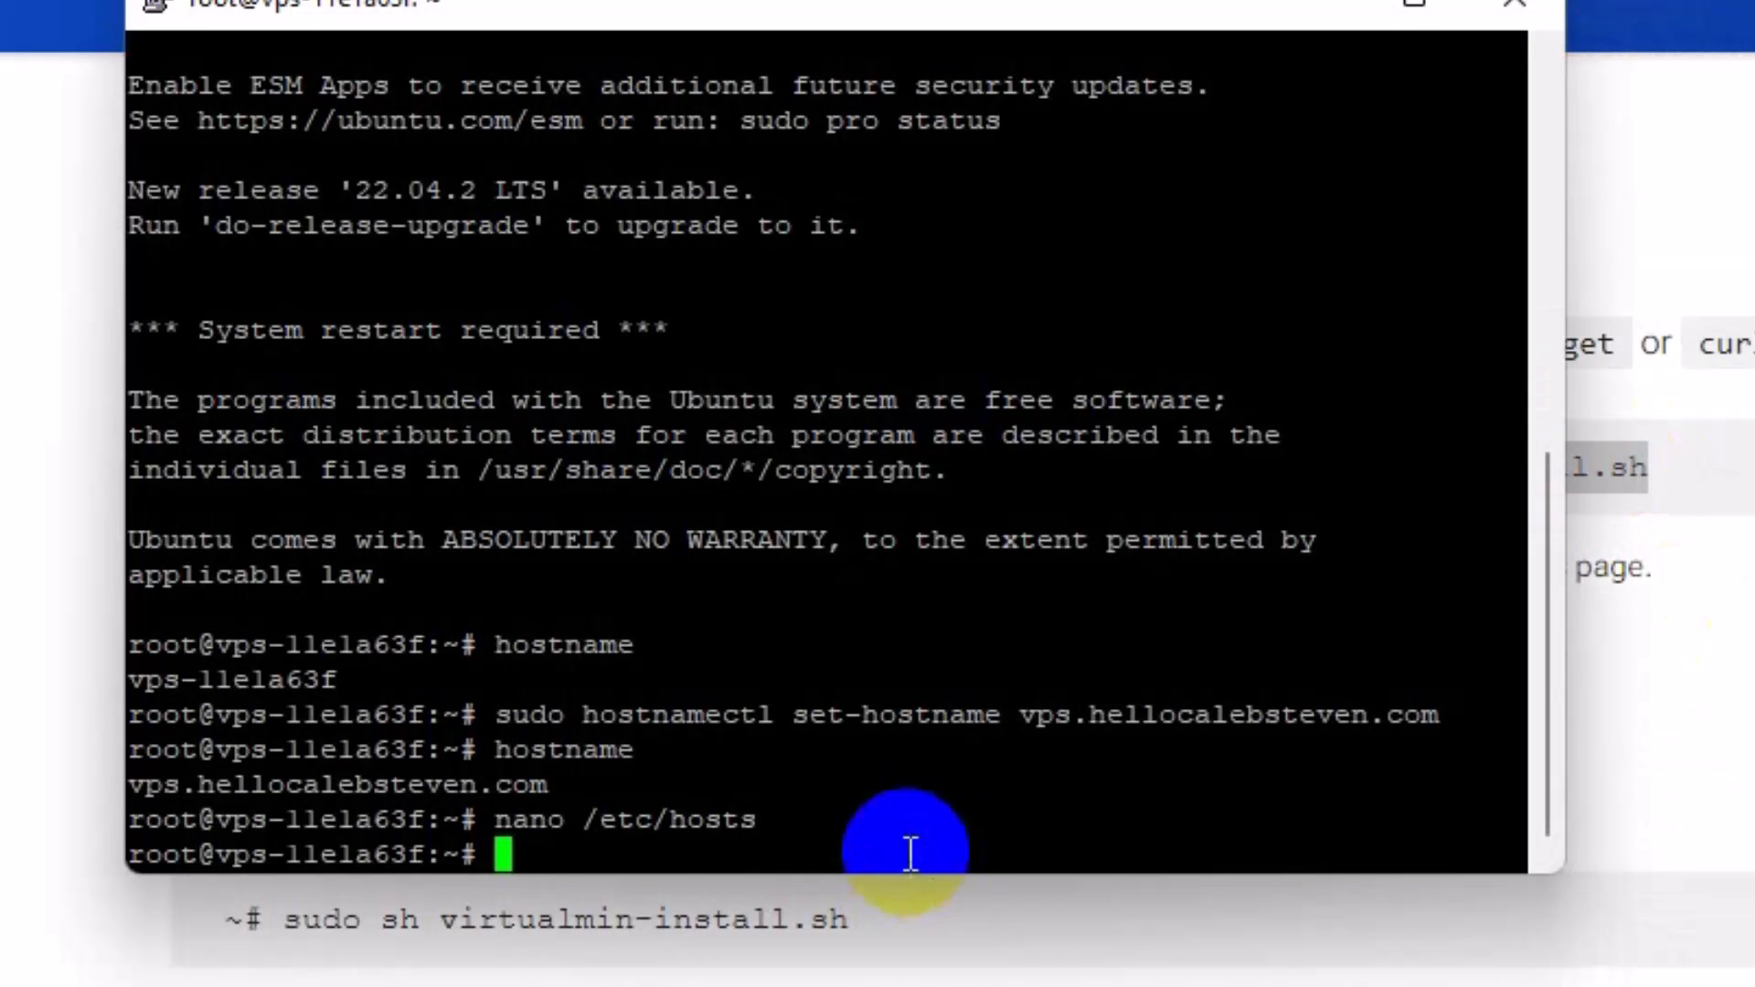
Run the wget command to download virtualmin-install.sh on the server
left_click(505, 854)
right_click(505, 855)
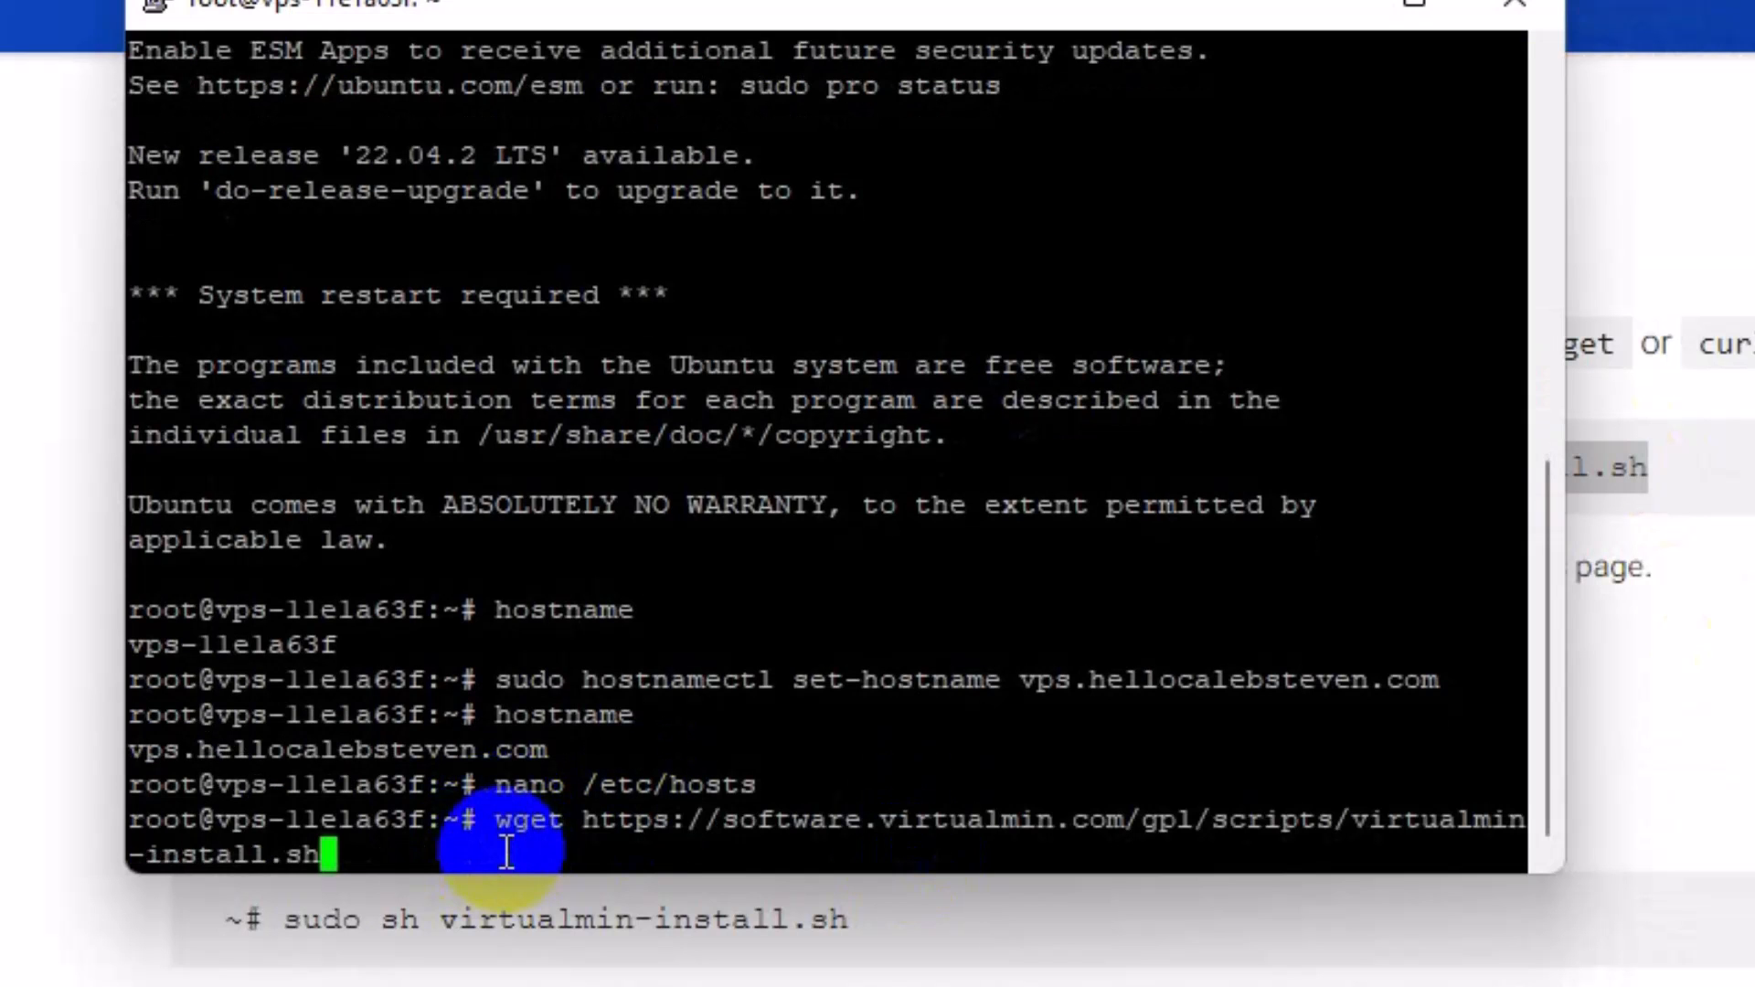
key("Return")
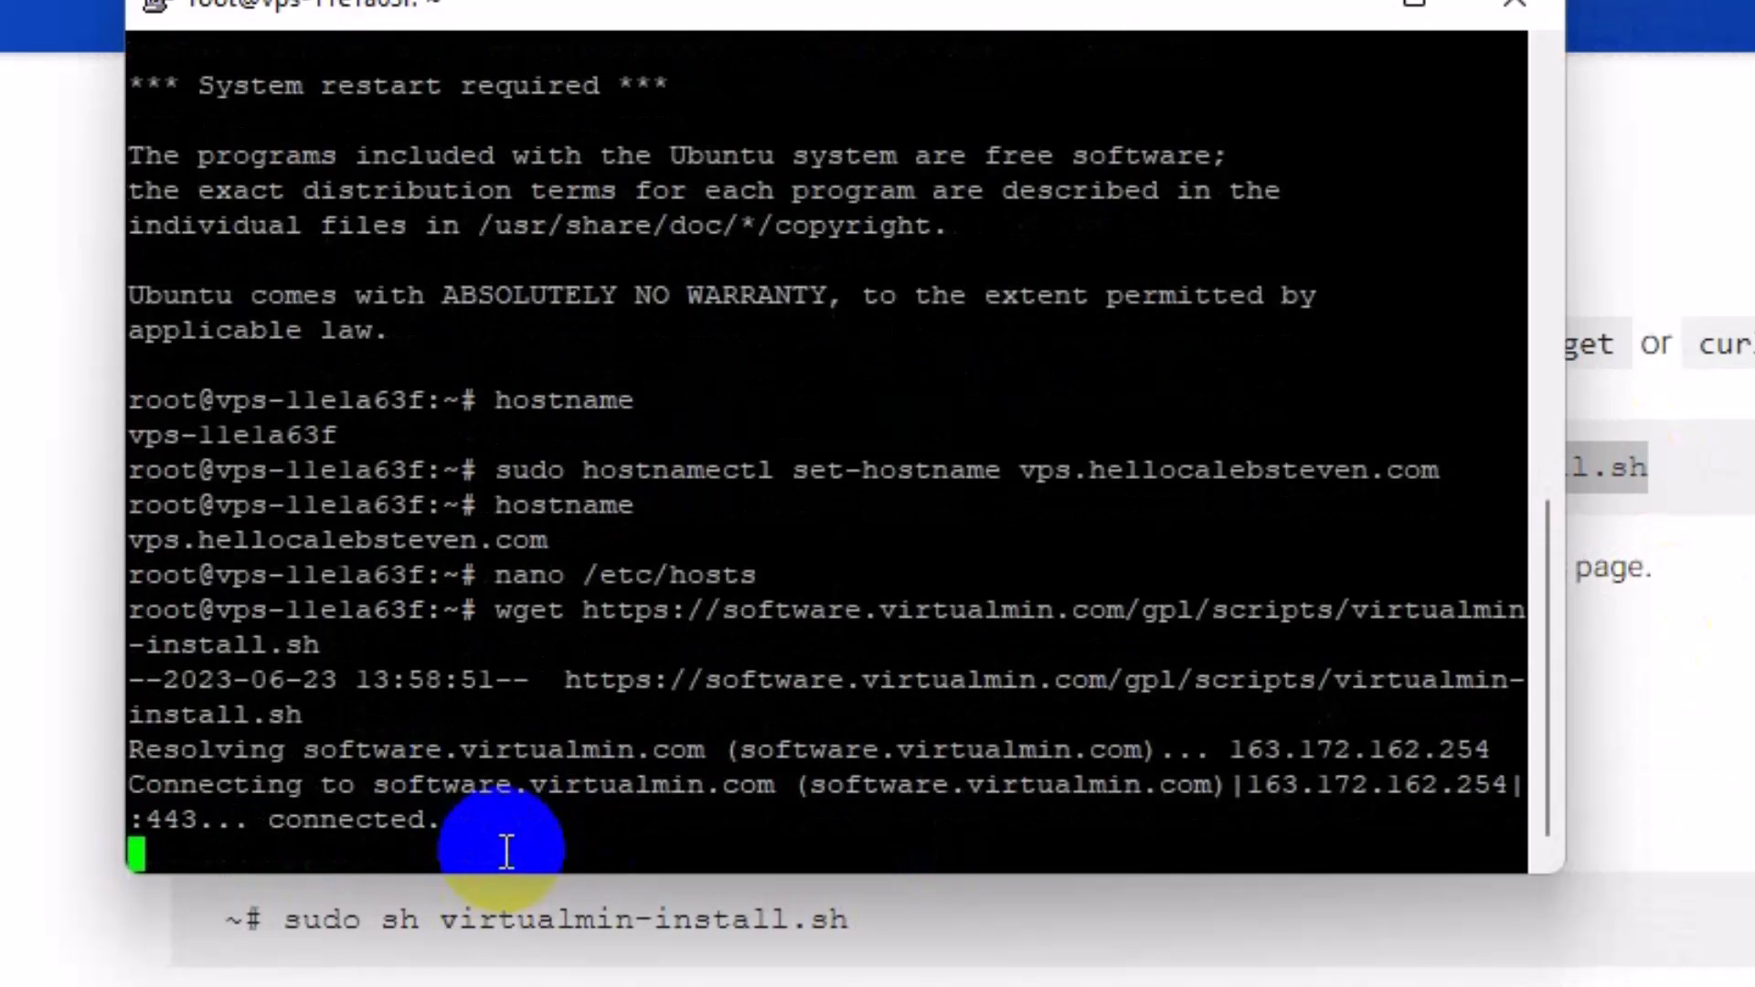
Run 'sudo sh virtualmin-install.sh', answer y, and copy the panel URL ending in :10000
left_click(762, 955)
left_click_drag(285, 919, 897, 905)
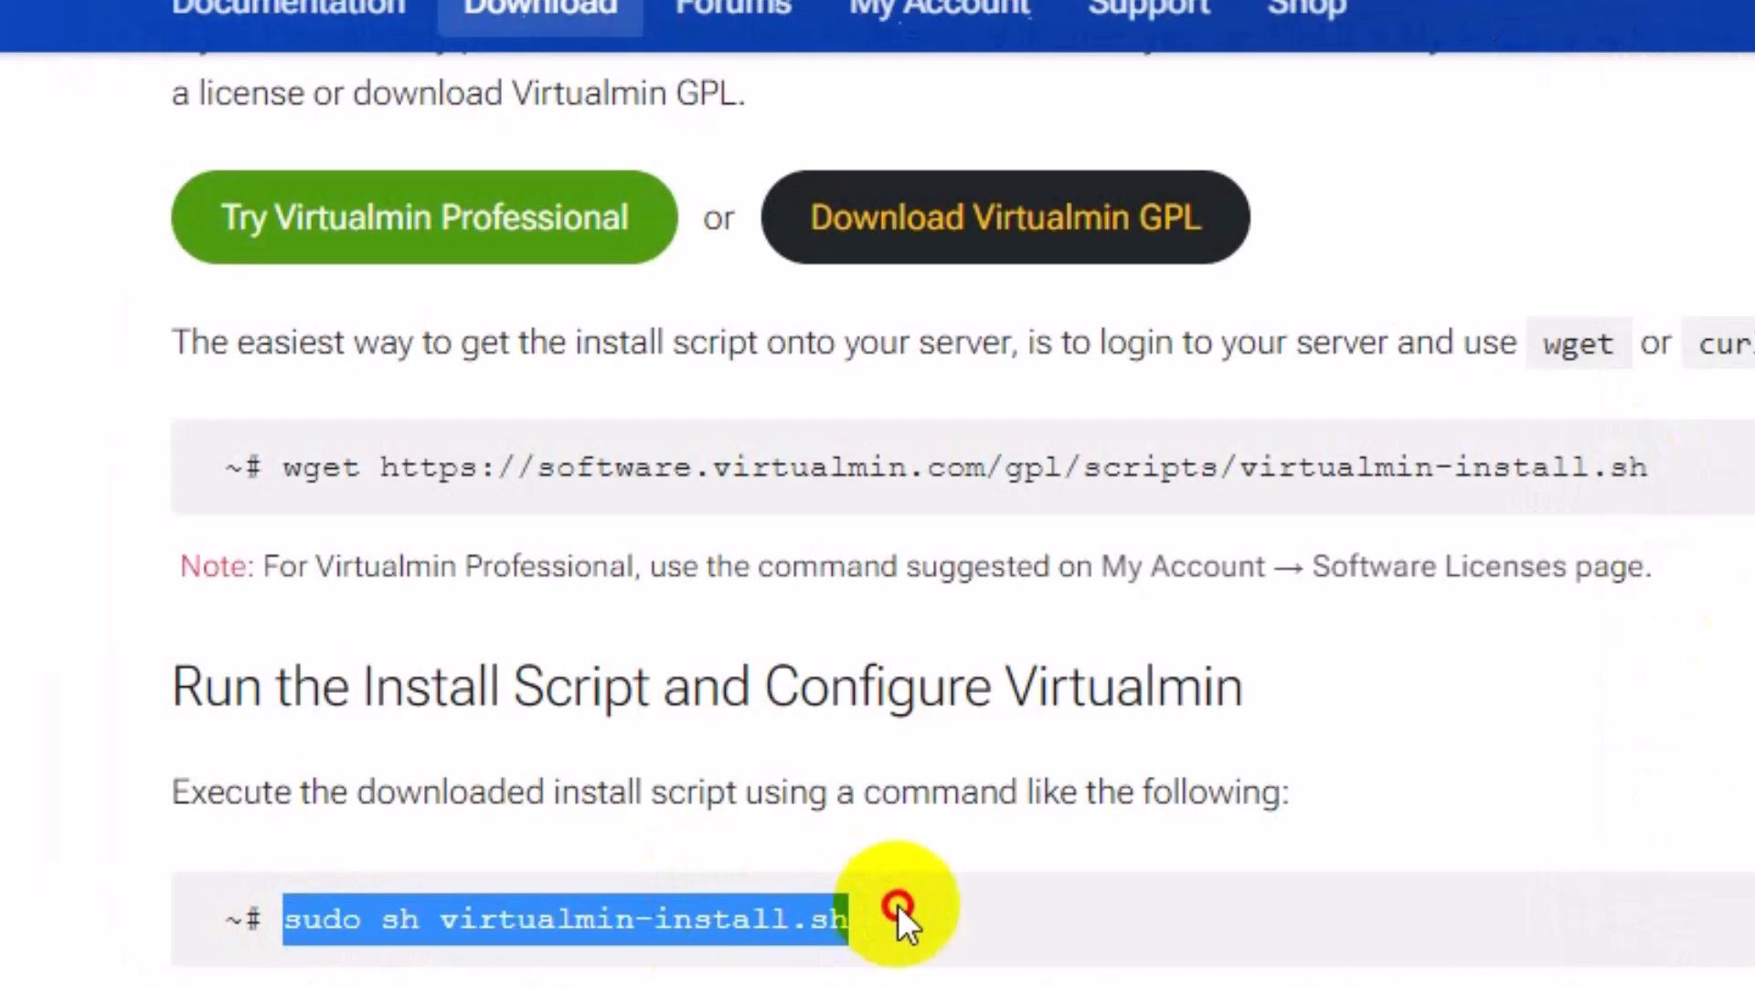
right_click(846, 908)
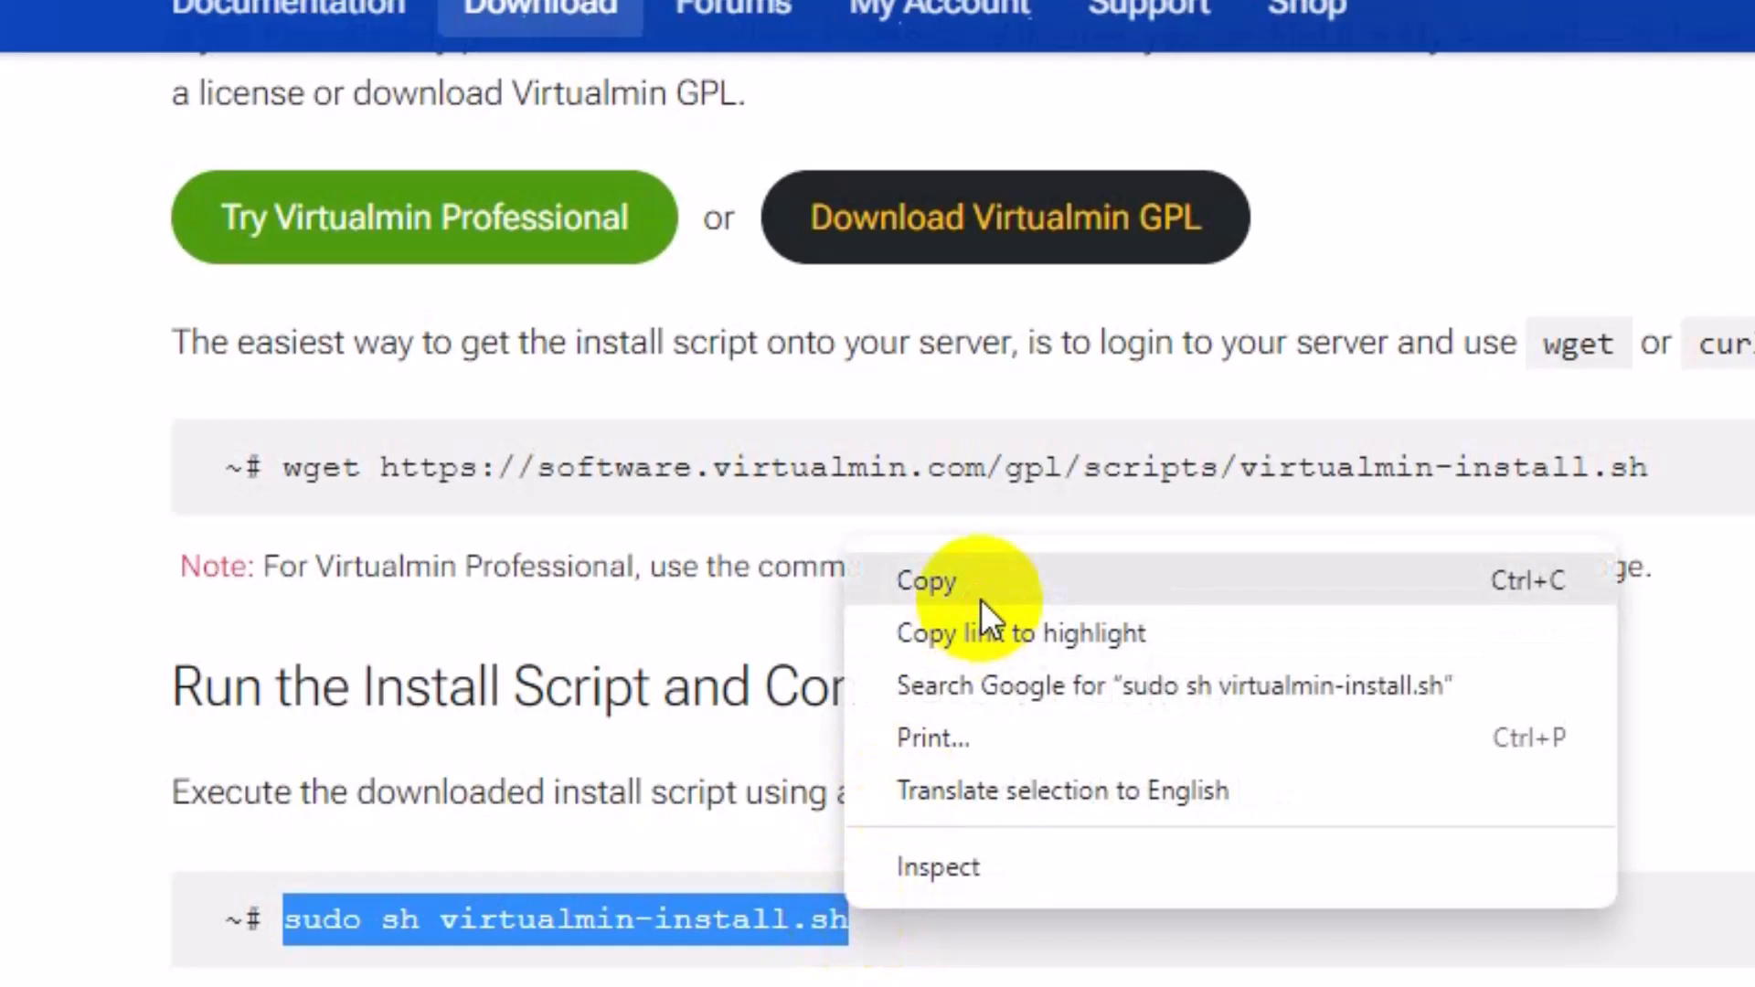
left_click(979, 600)
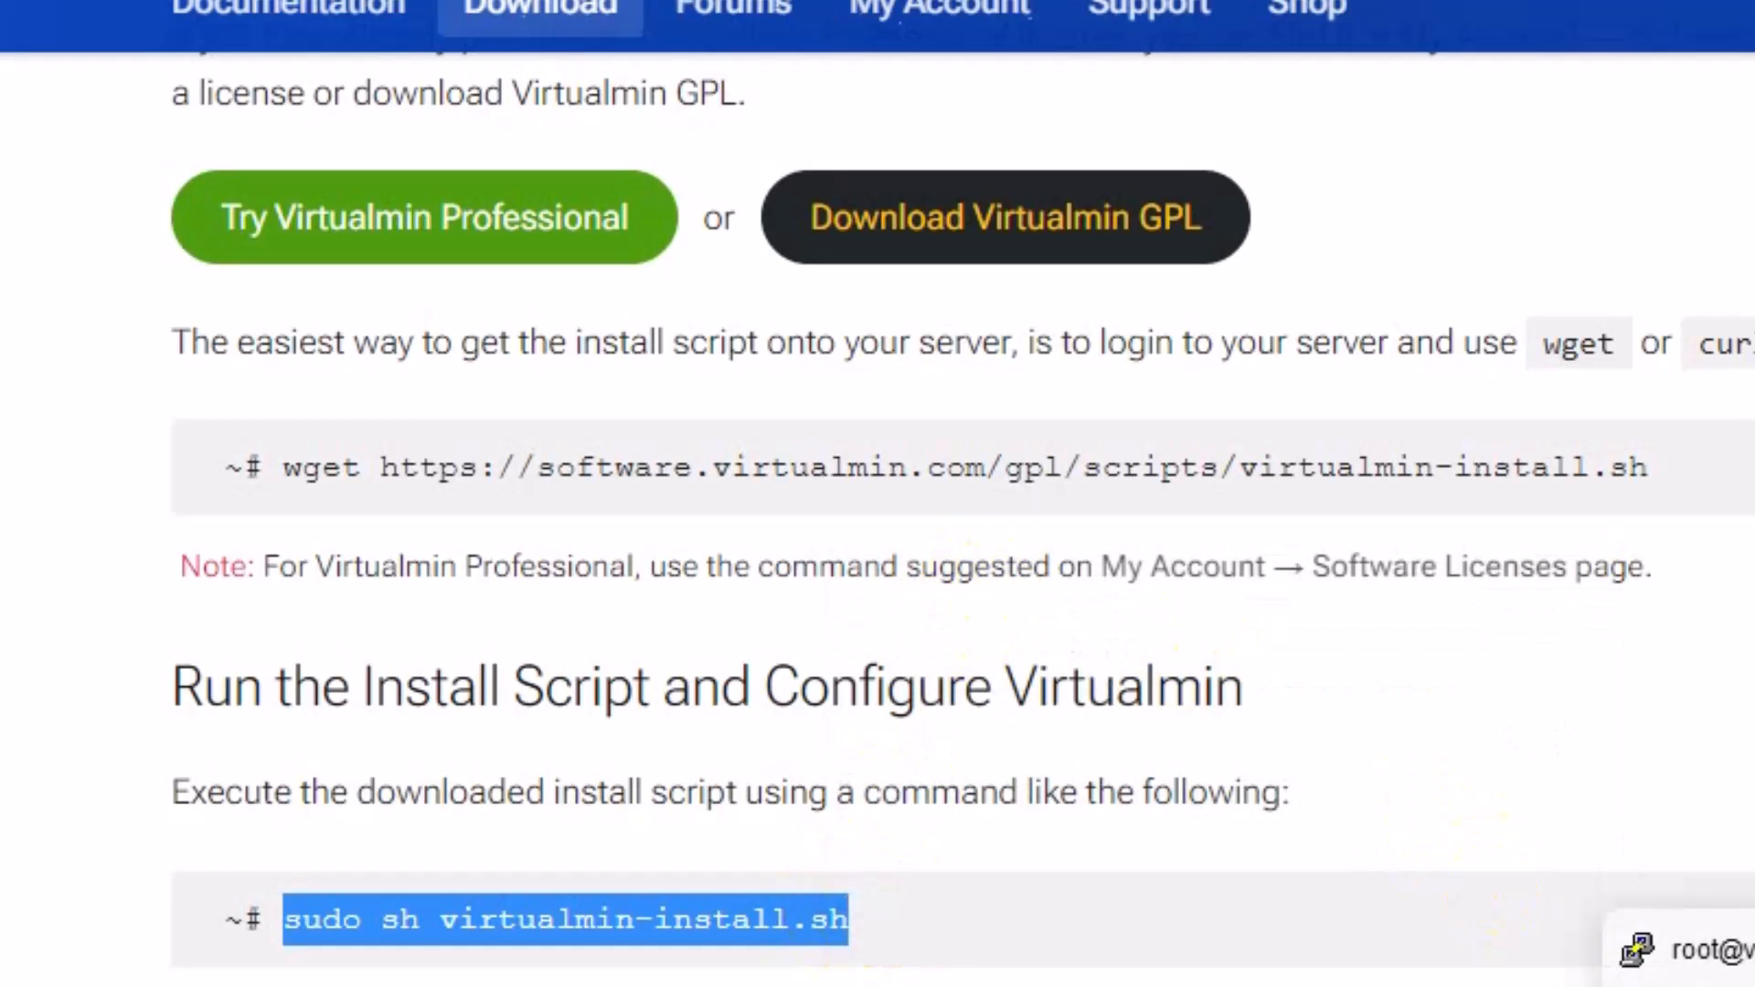
left_click(1664, 948)
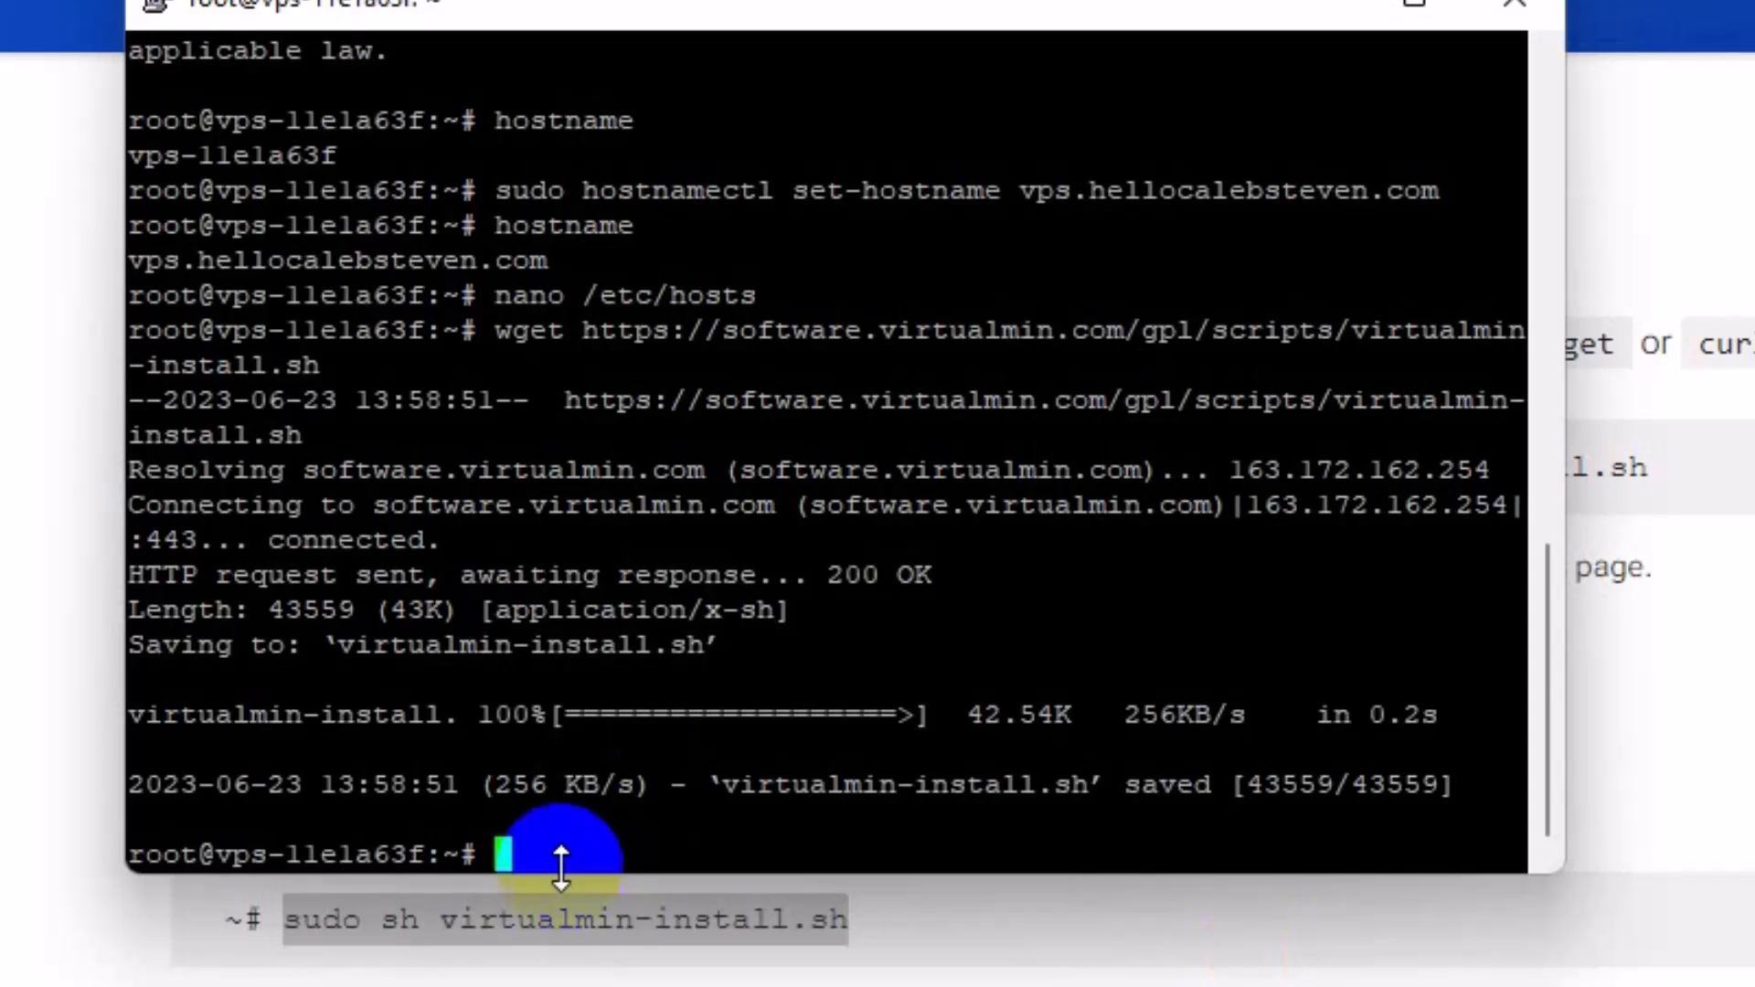
right_click(510, 866)
key("Return")
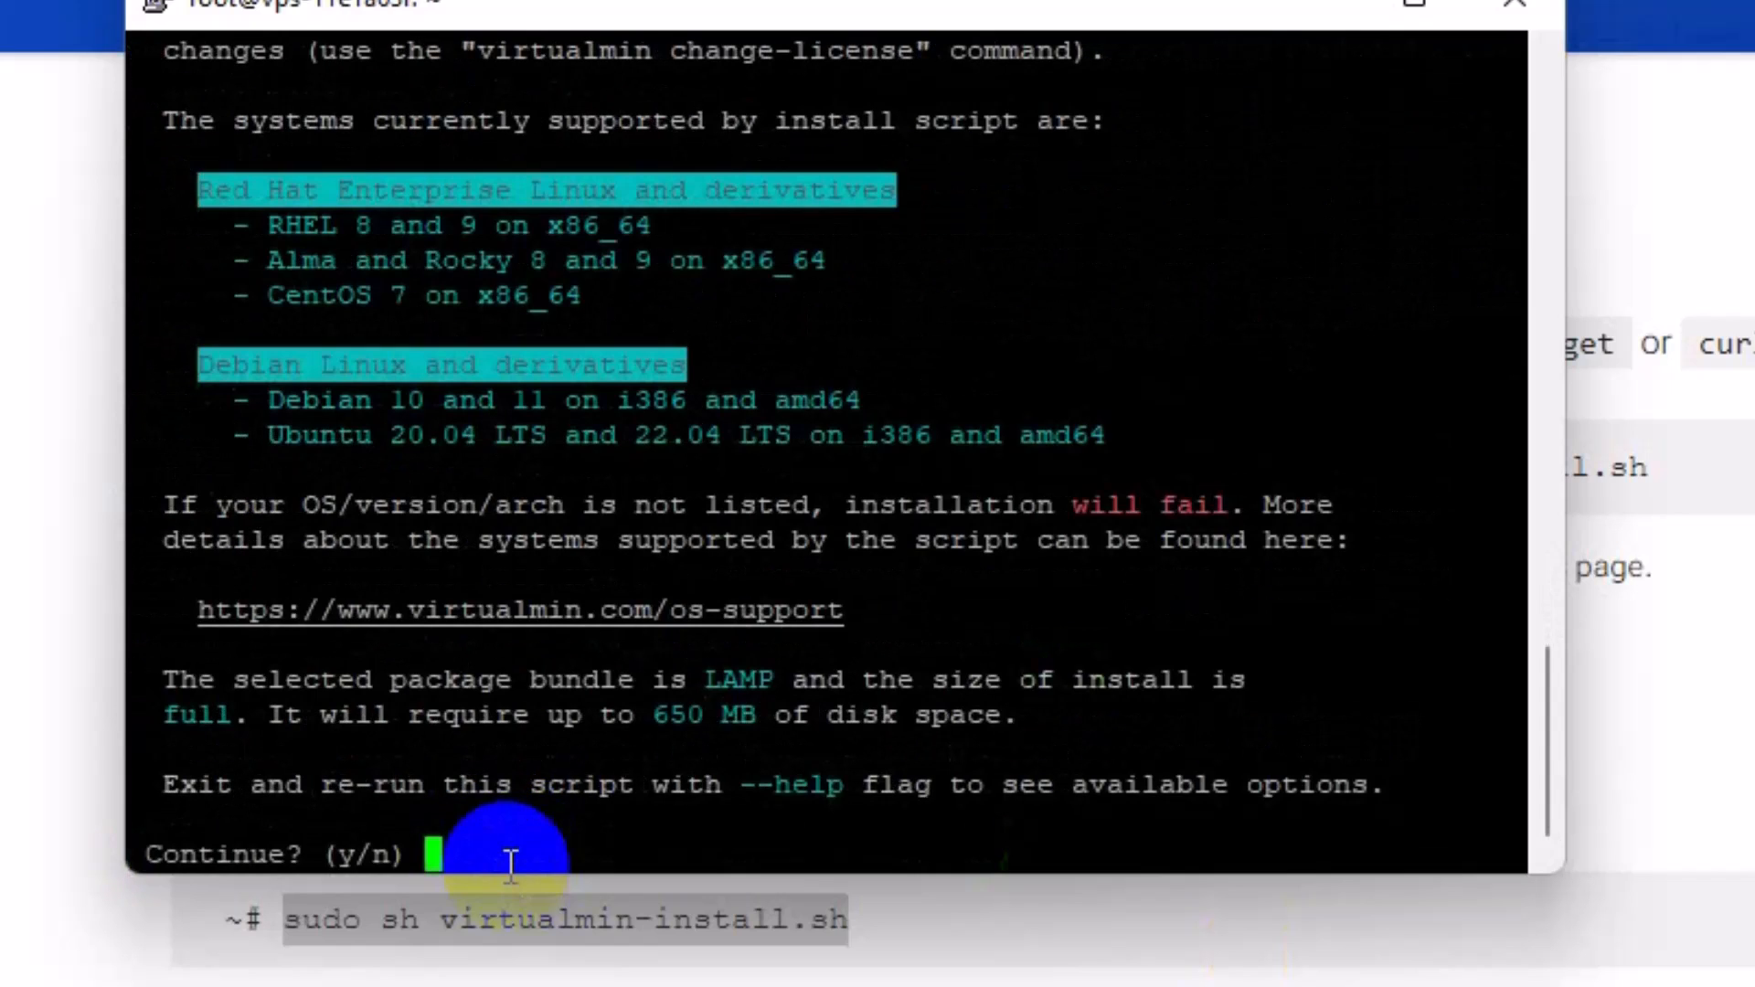
type("y")
key("Return")
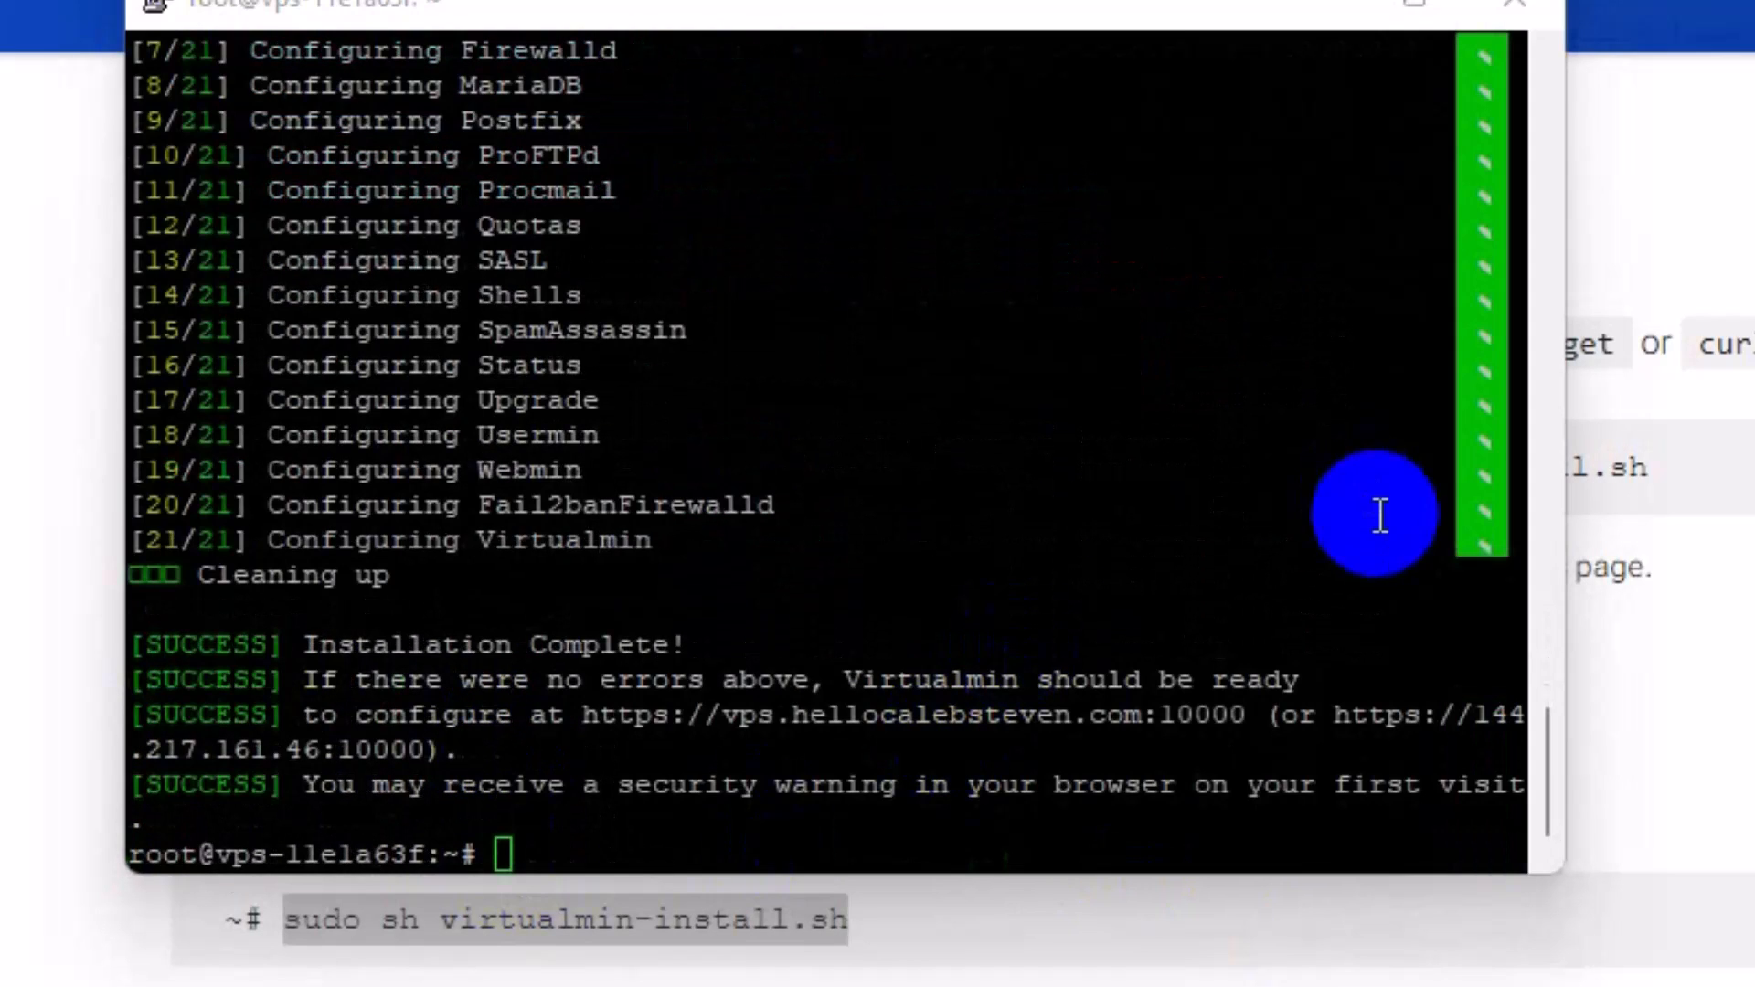
left_click_drag(1558, 744, 1546, 777)
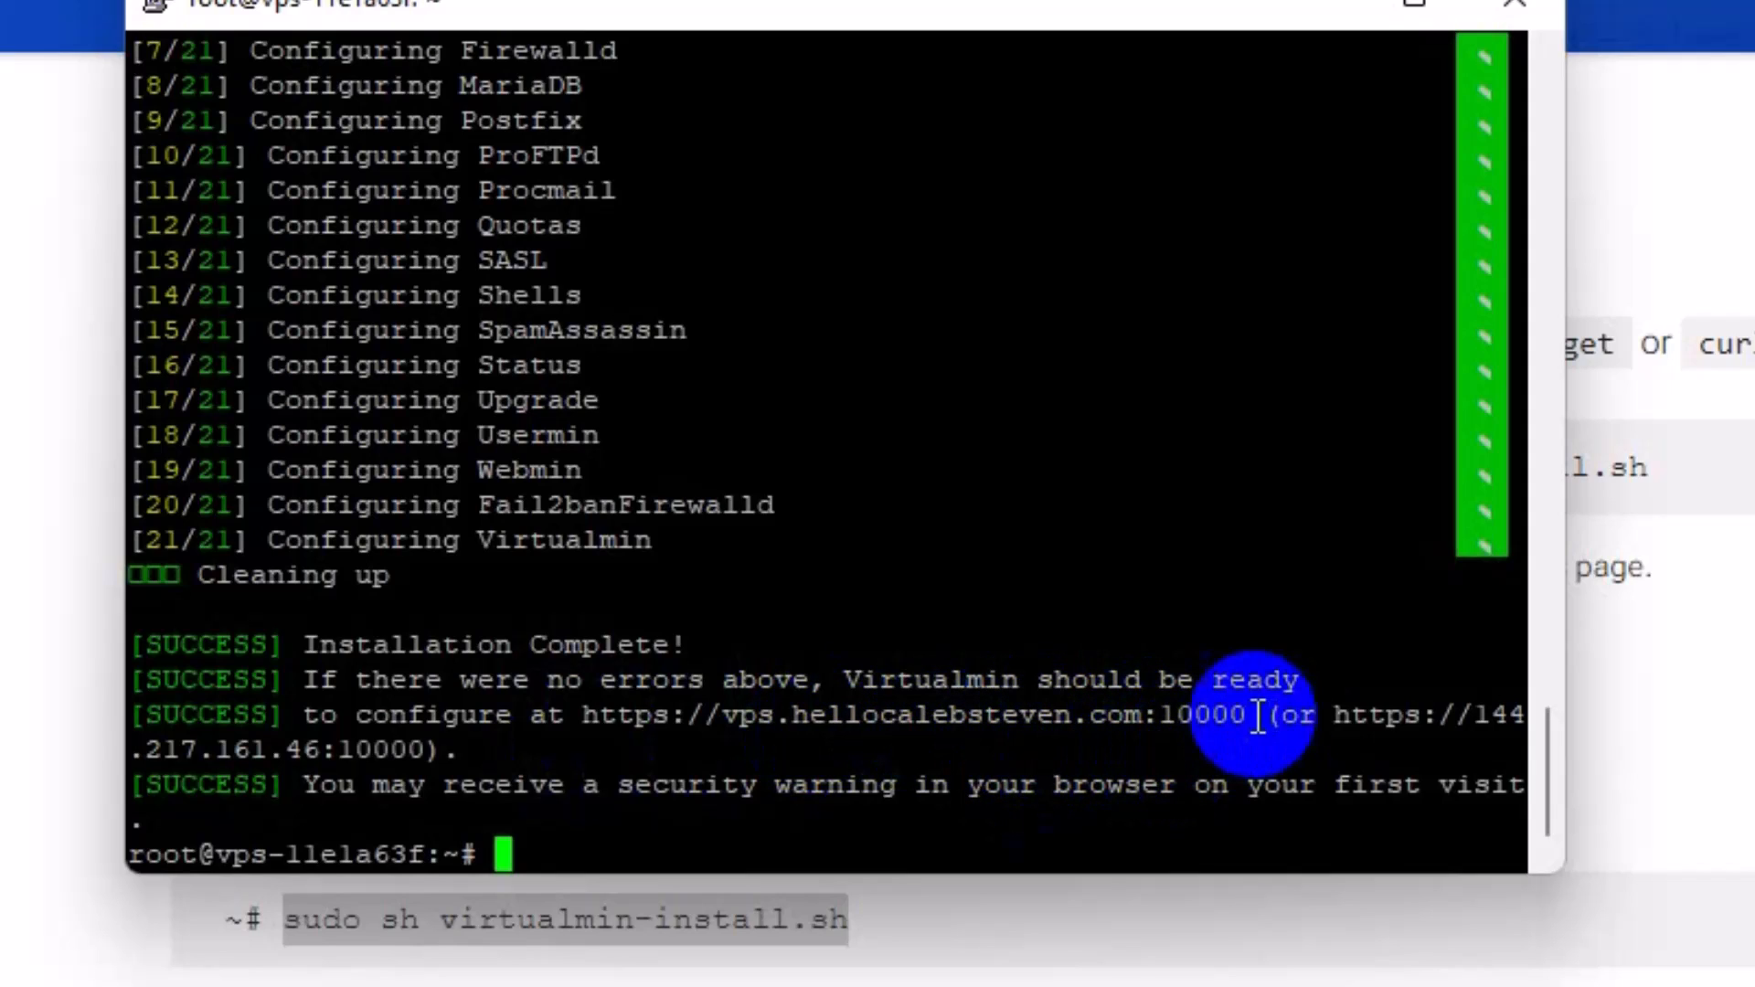
mouse_move(1249, 715)
left_mouse_down()
mouse_move(1027, 713)
mouse_move(805, 681)
mouse_move(832, 736)
mouse_move(585, 718)
mouse_move(869, 689)
mouse_move(1230, 699)
mouse_move(1245, 731)
left_mouse_up()
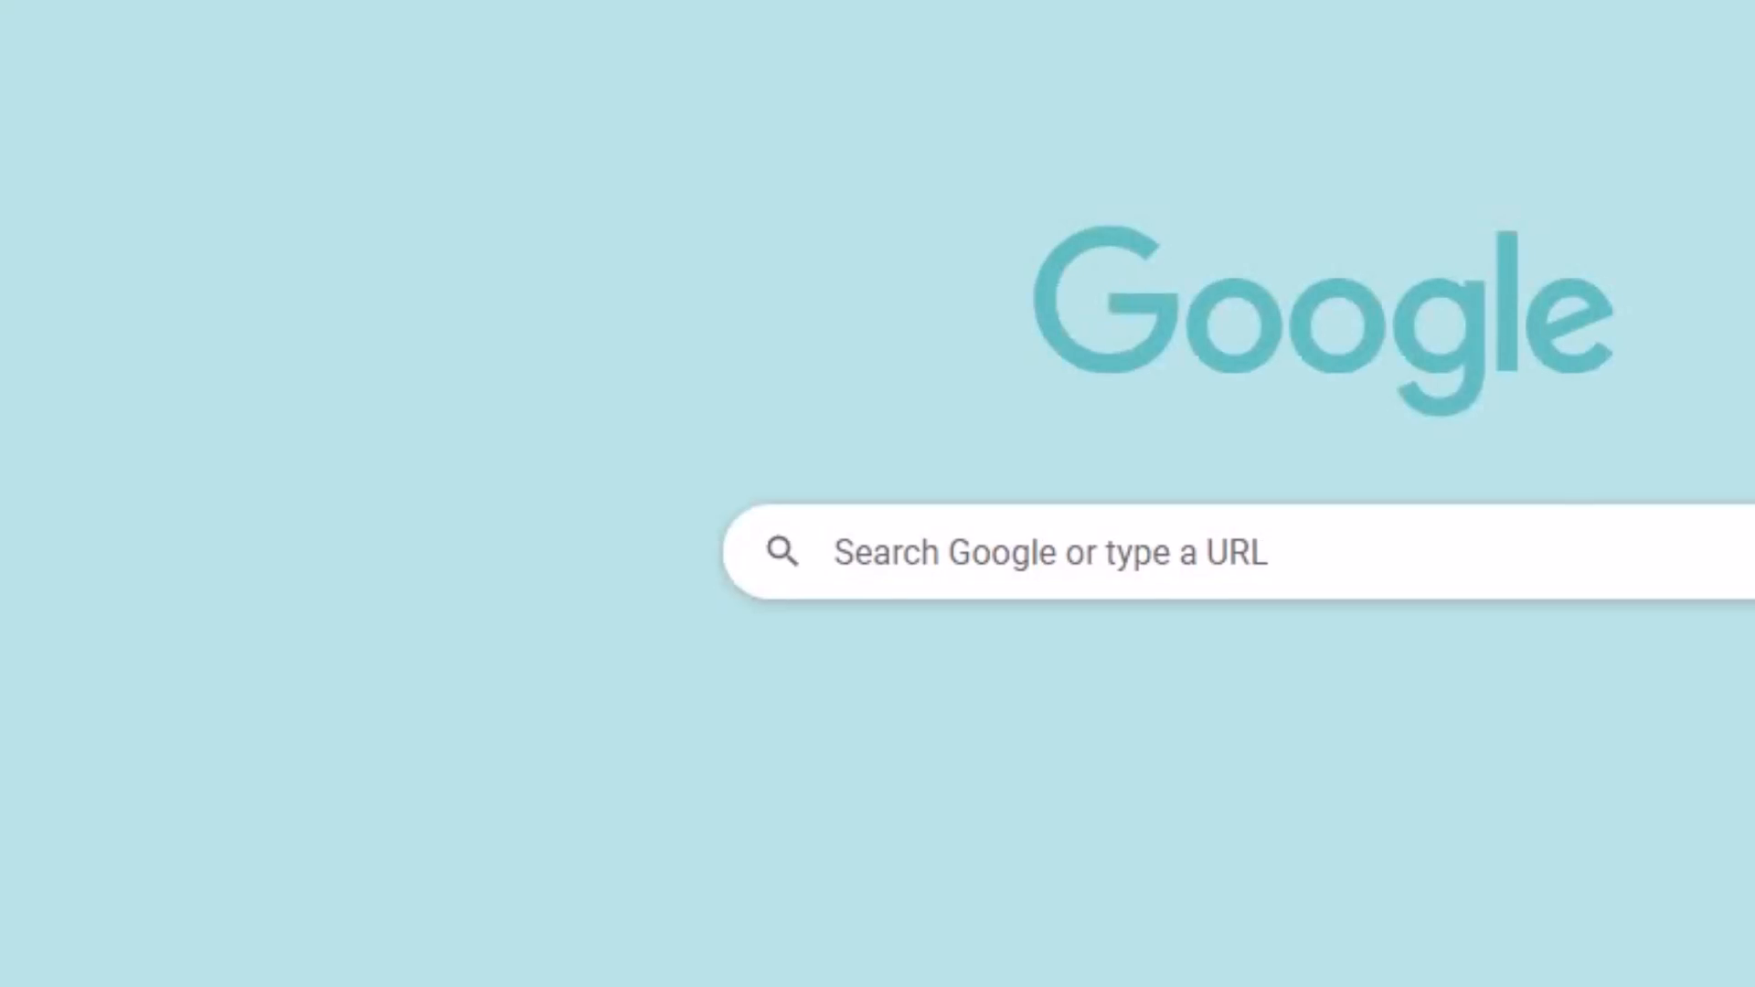
Load vps.hellocalebsteven.com:10000 and proceed past the certificate warning to the Webmin login
key("ctrl+v")
key("Return")
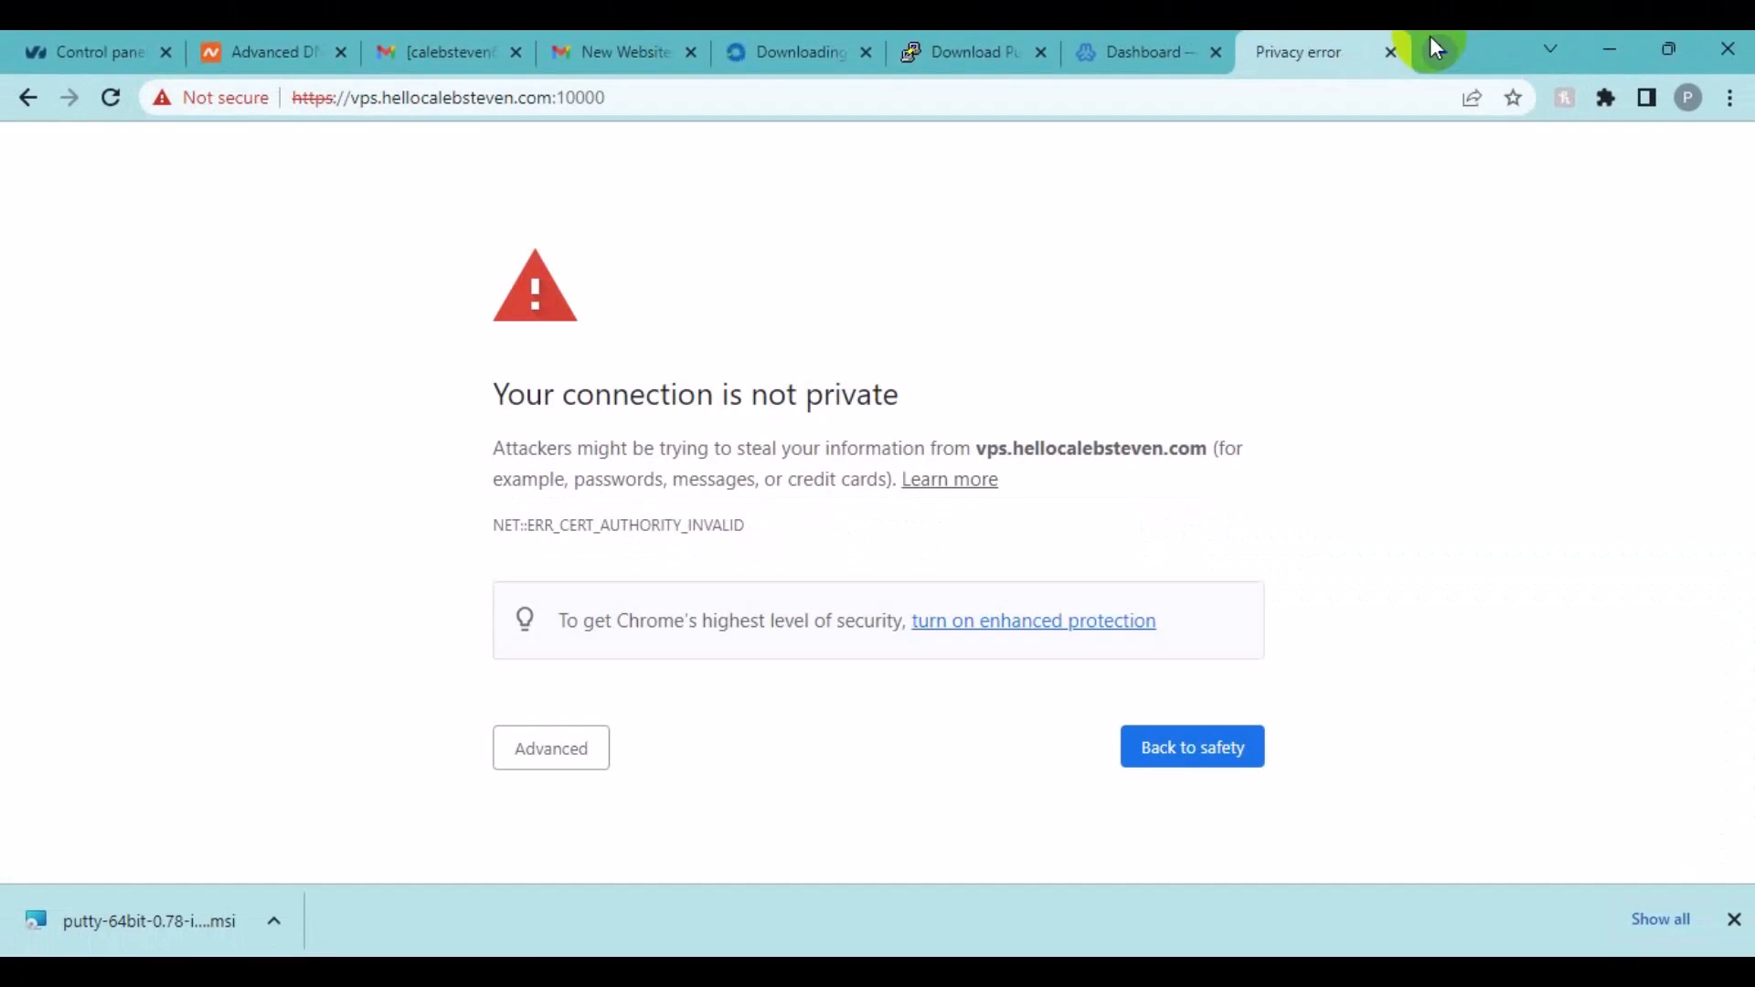
left_click(535, 748)
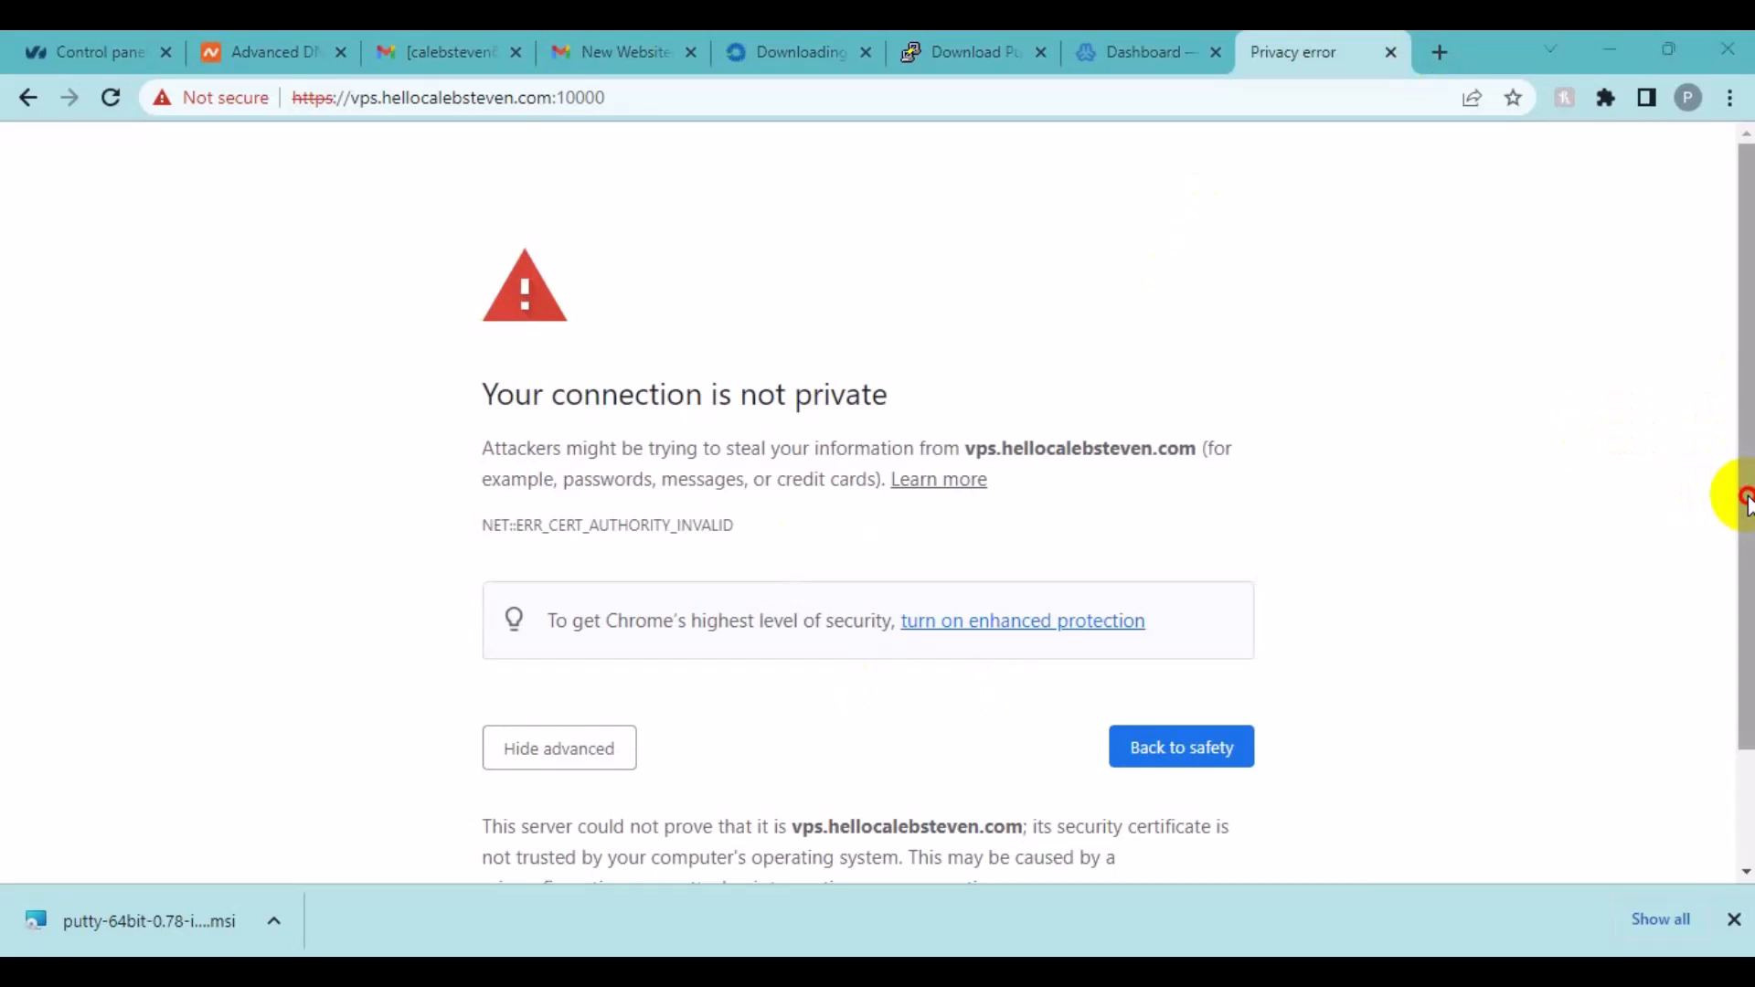
left_click_drag(1743, 497, 1692, 689)
left_click(694, 806)
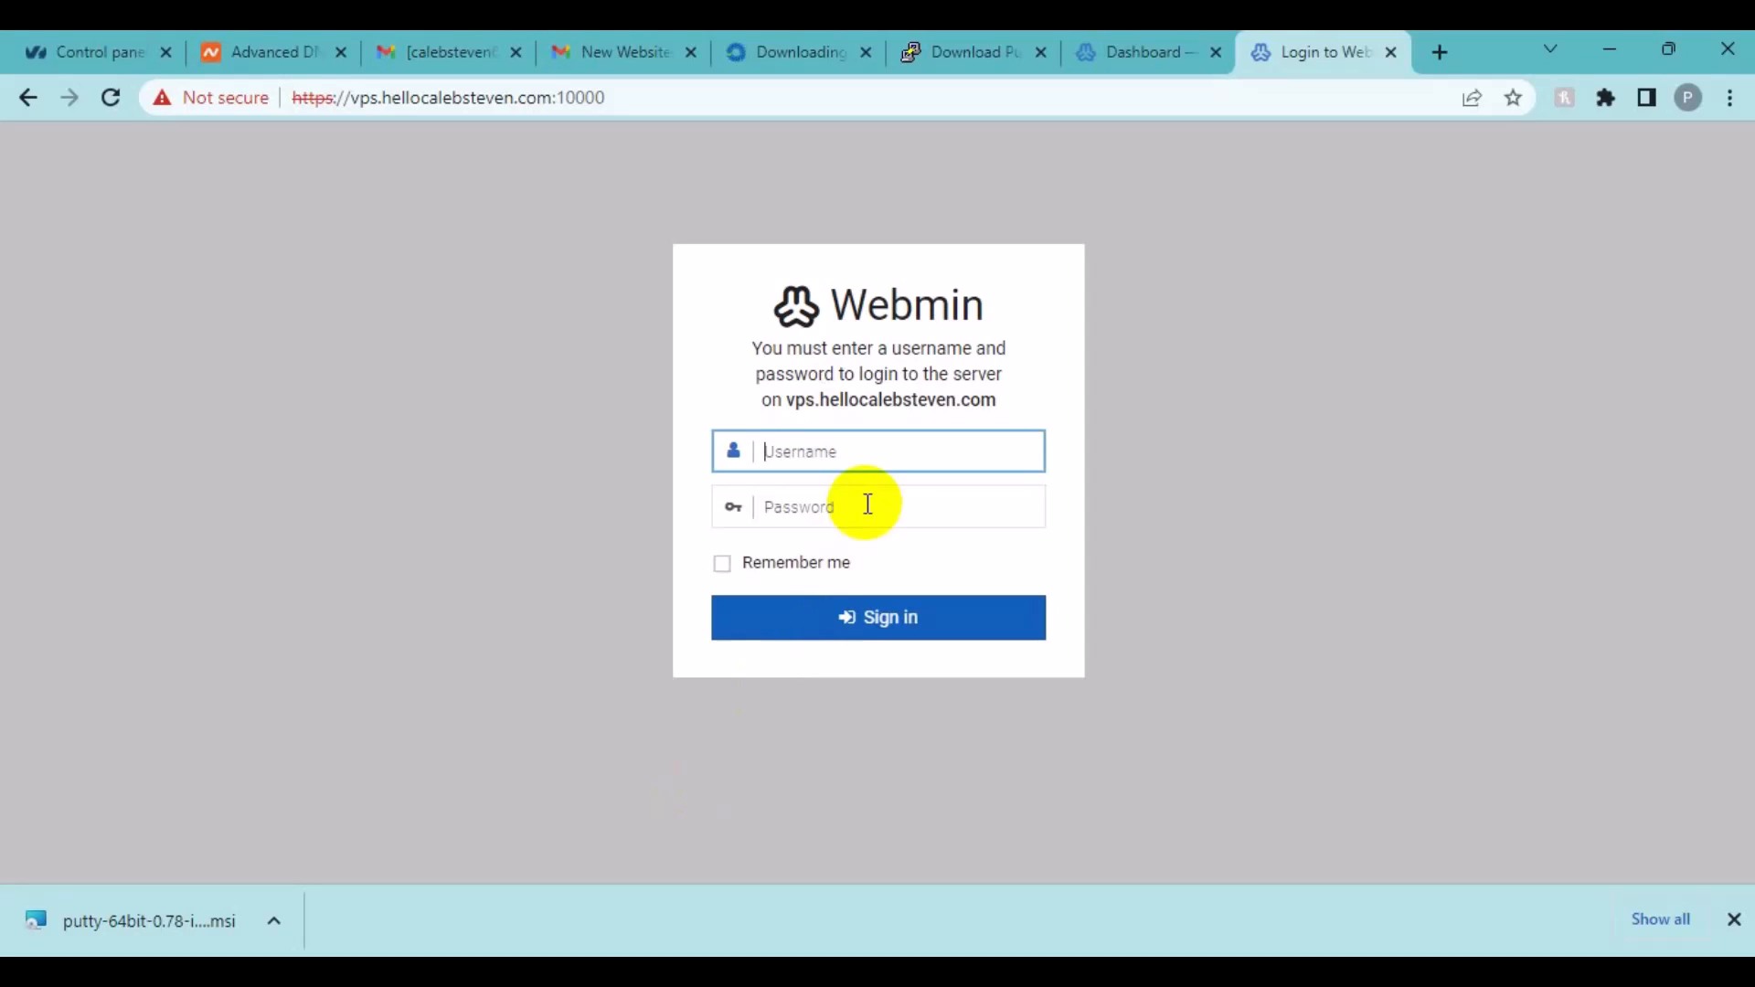
Sign in to Webmin with username root and the root password
type("root")
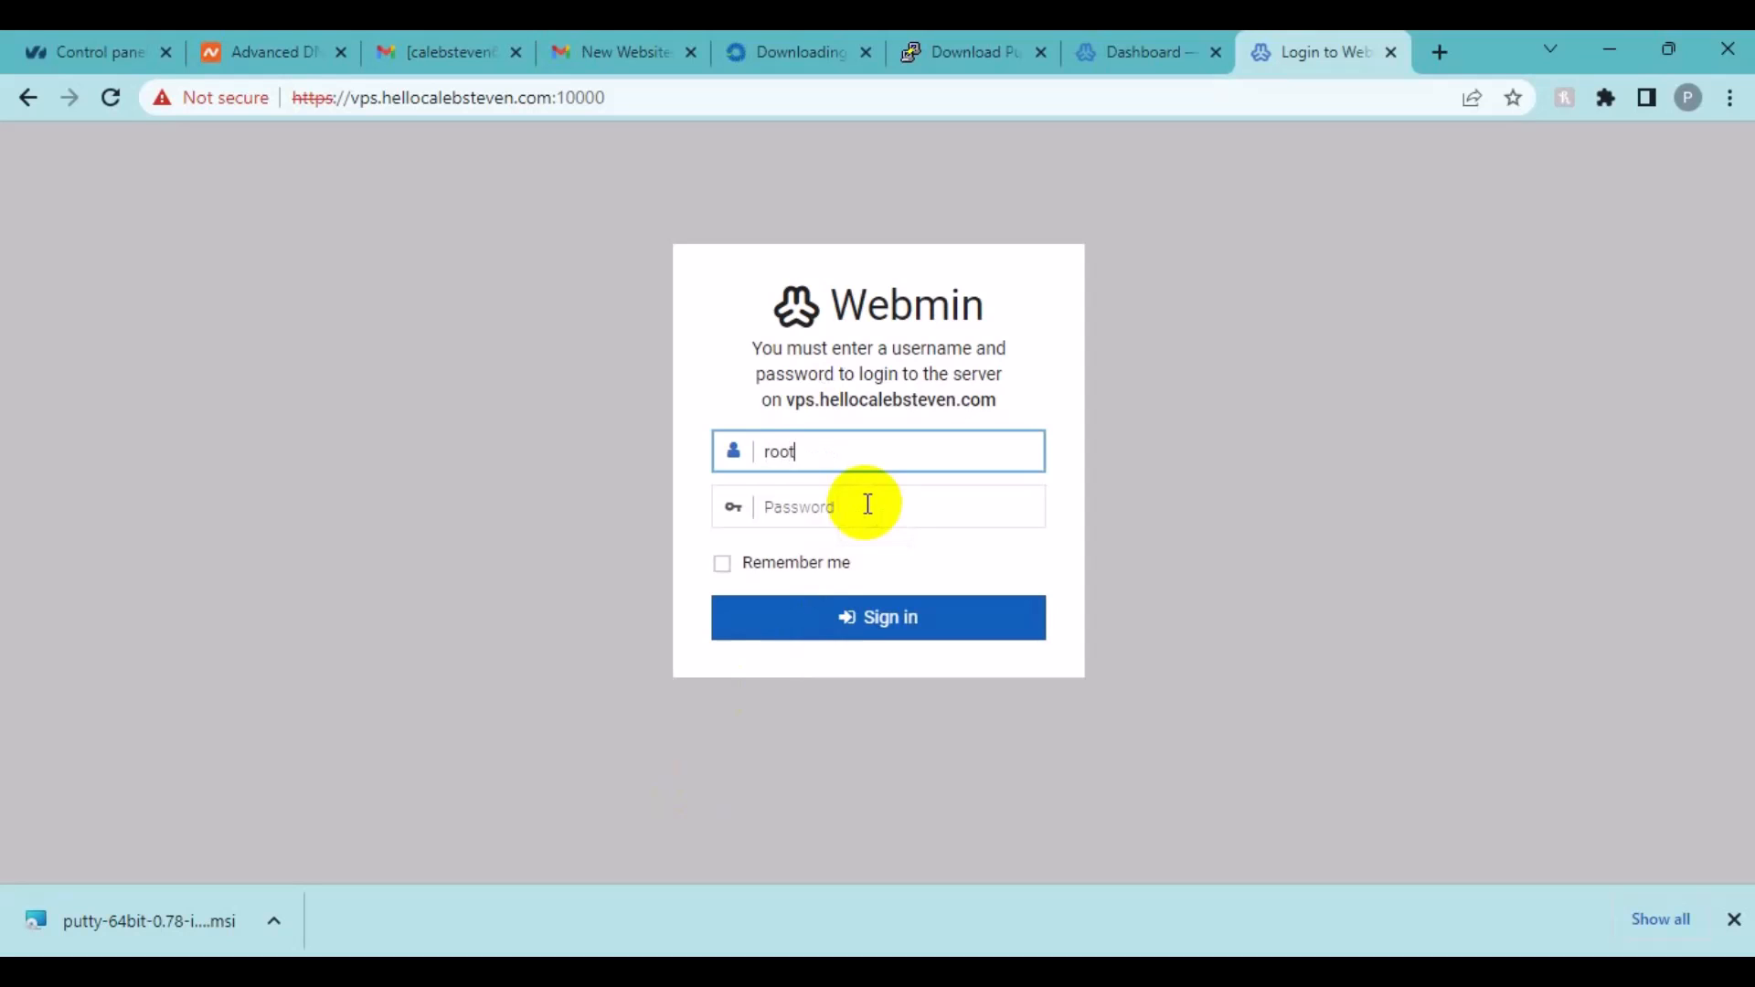
left_click(805, 507)
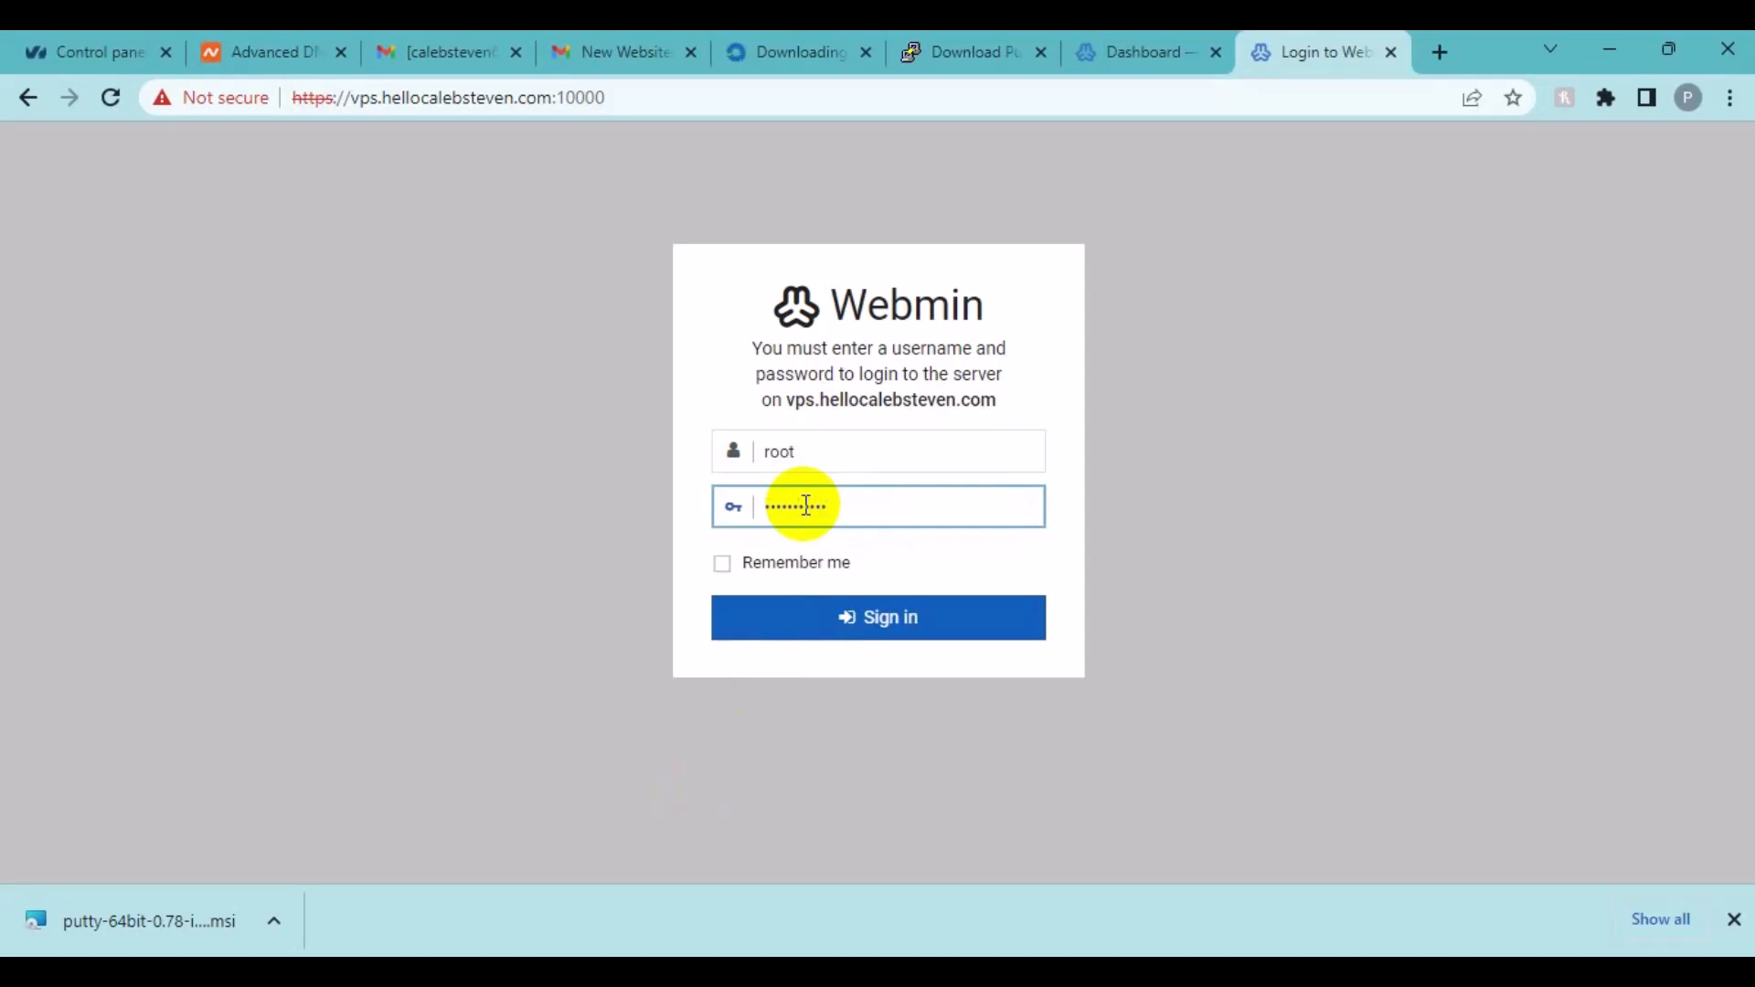
key("Return")
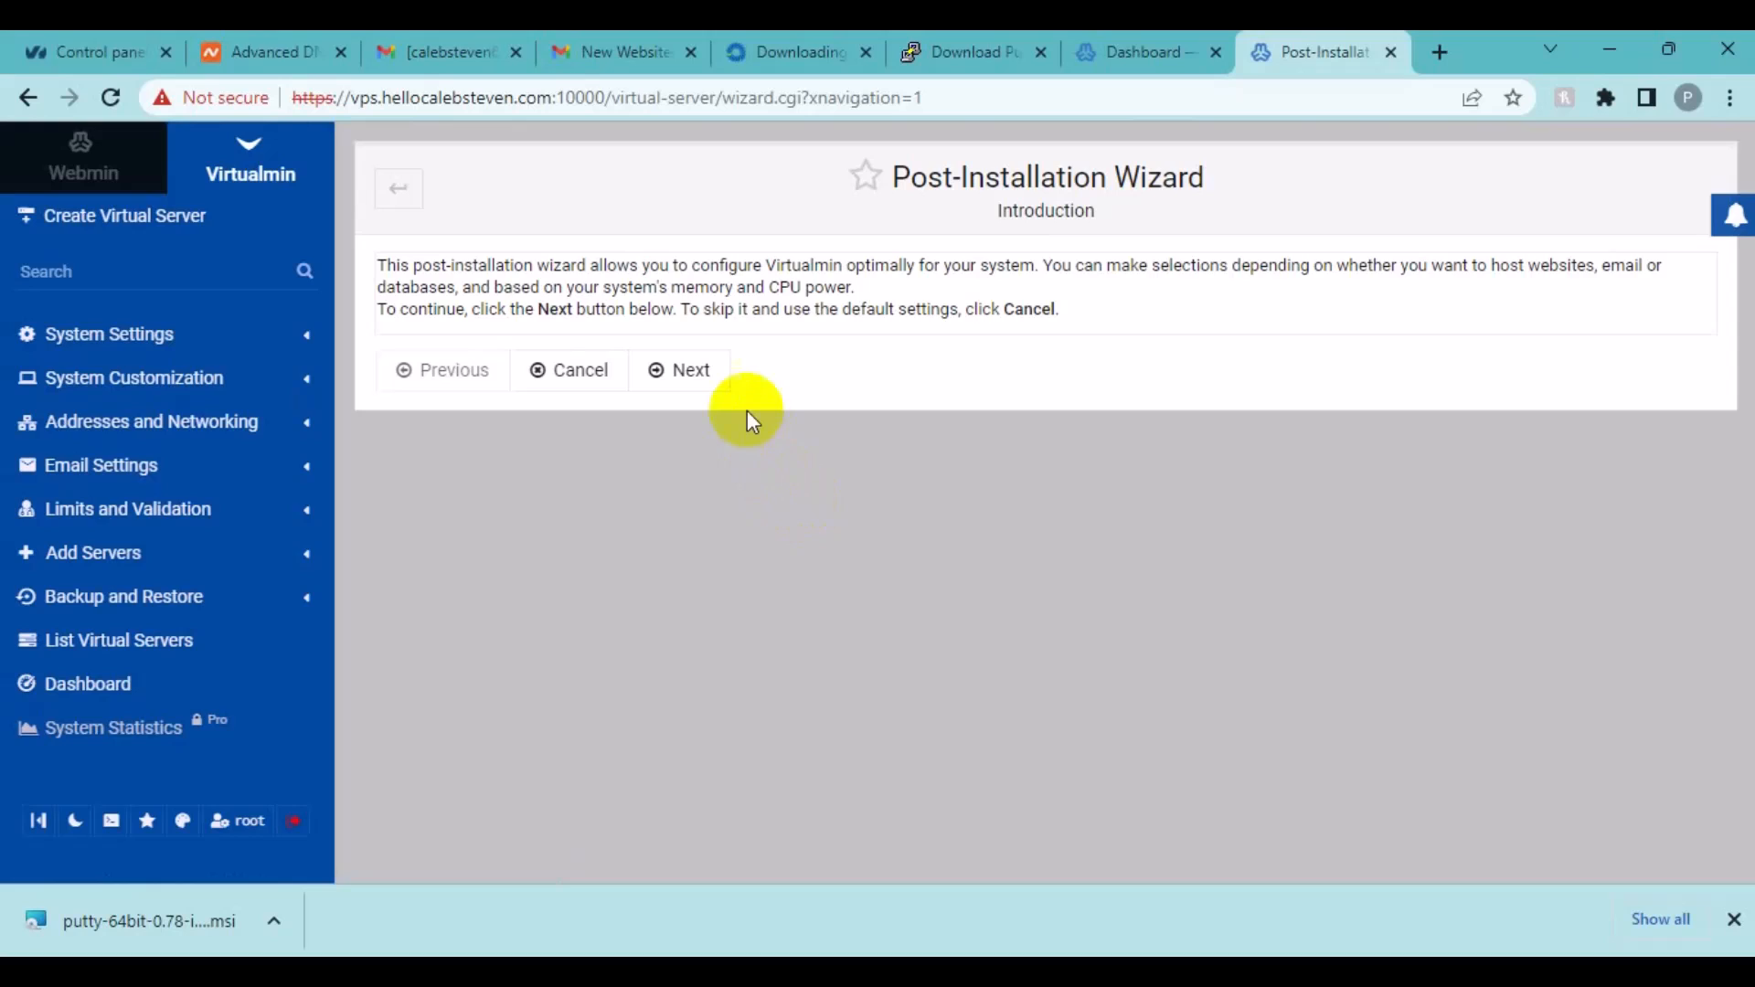
Accept defaults for memory, ClamAV off, MariaDB only, generated MariaDB password and primary nameserver
left_click(692, 370)
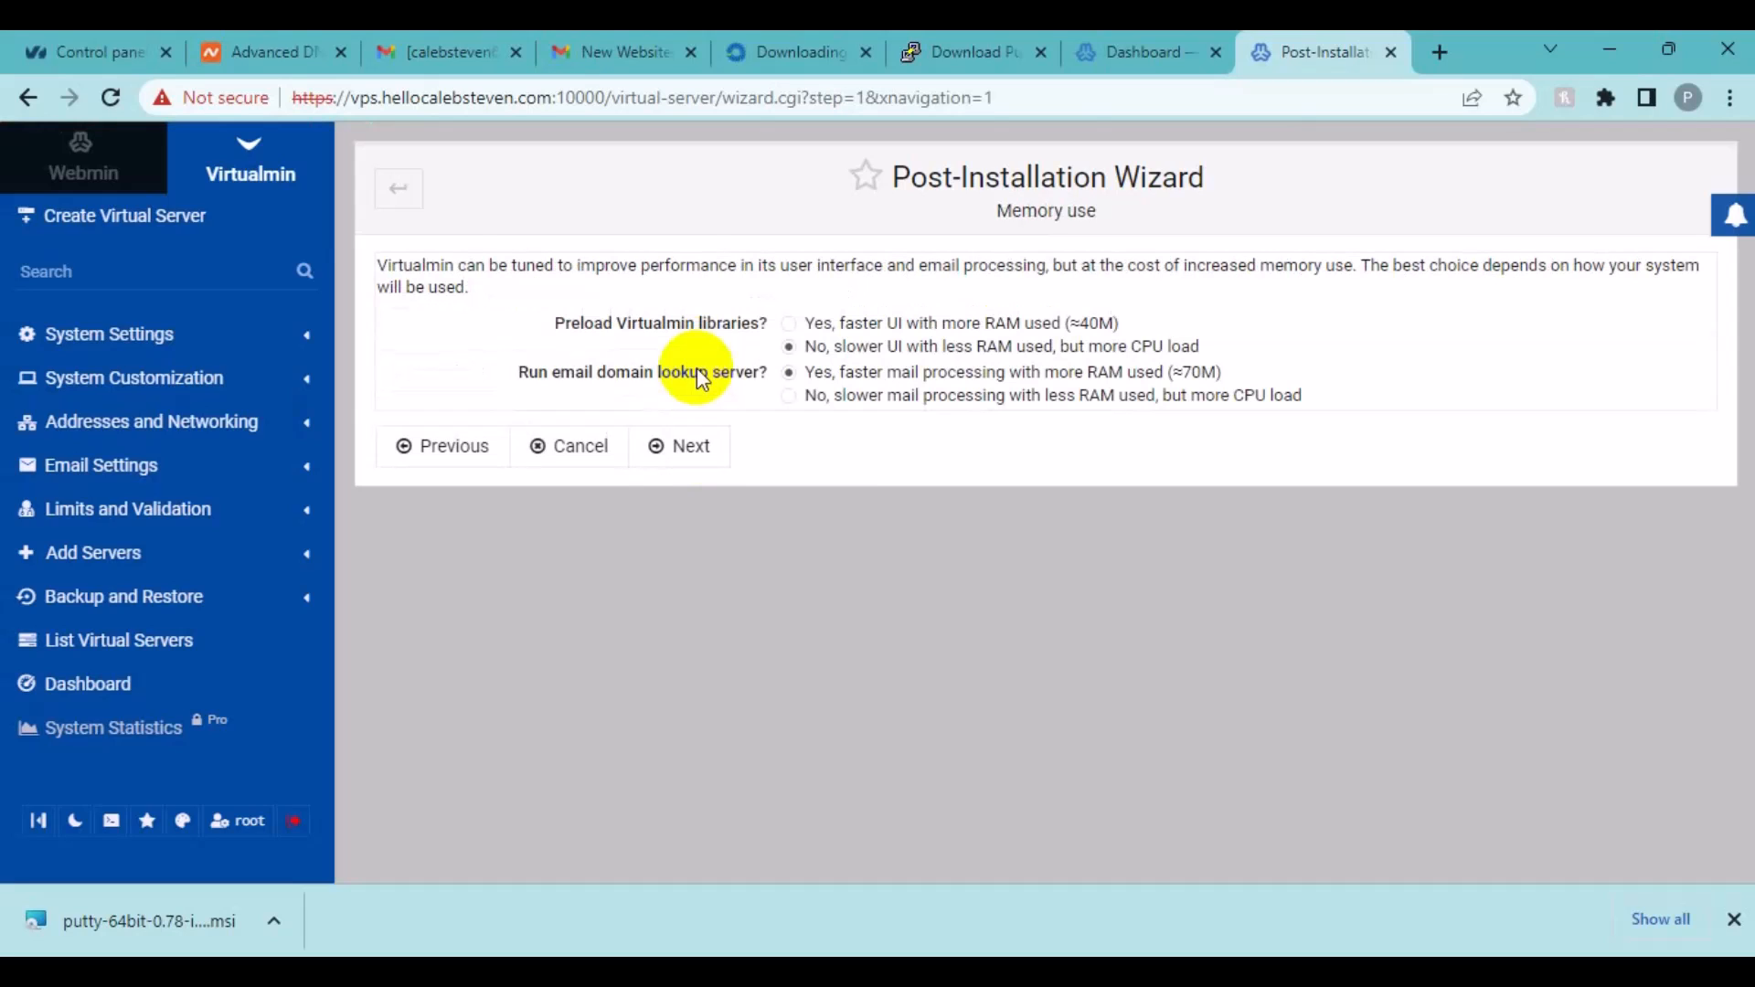
left_click(680, 447)
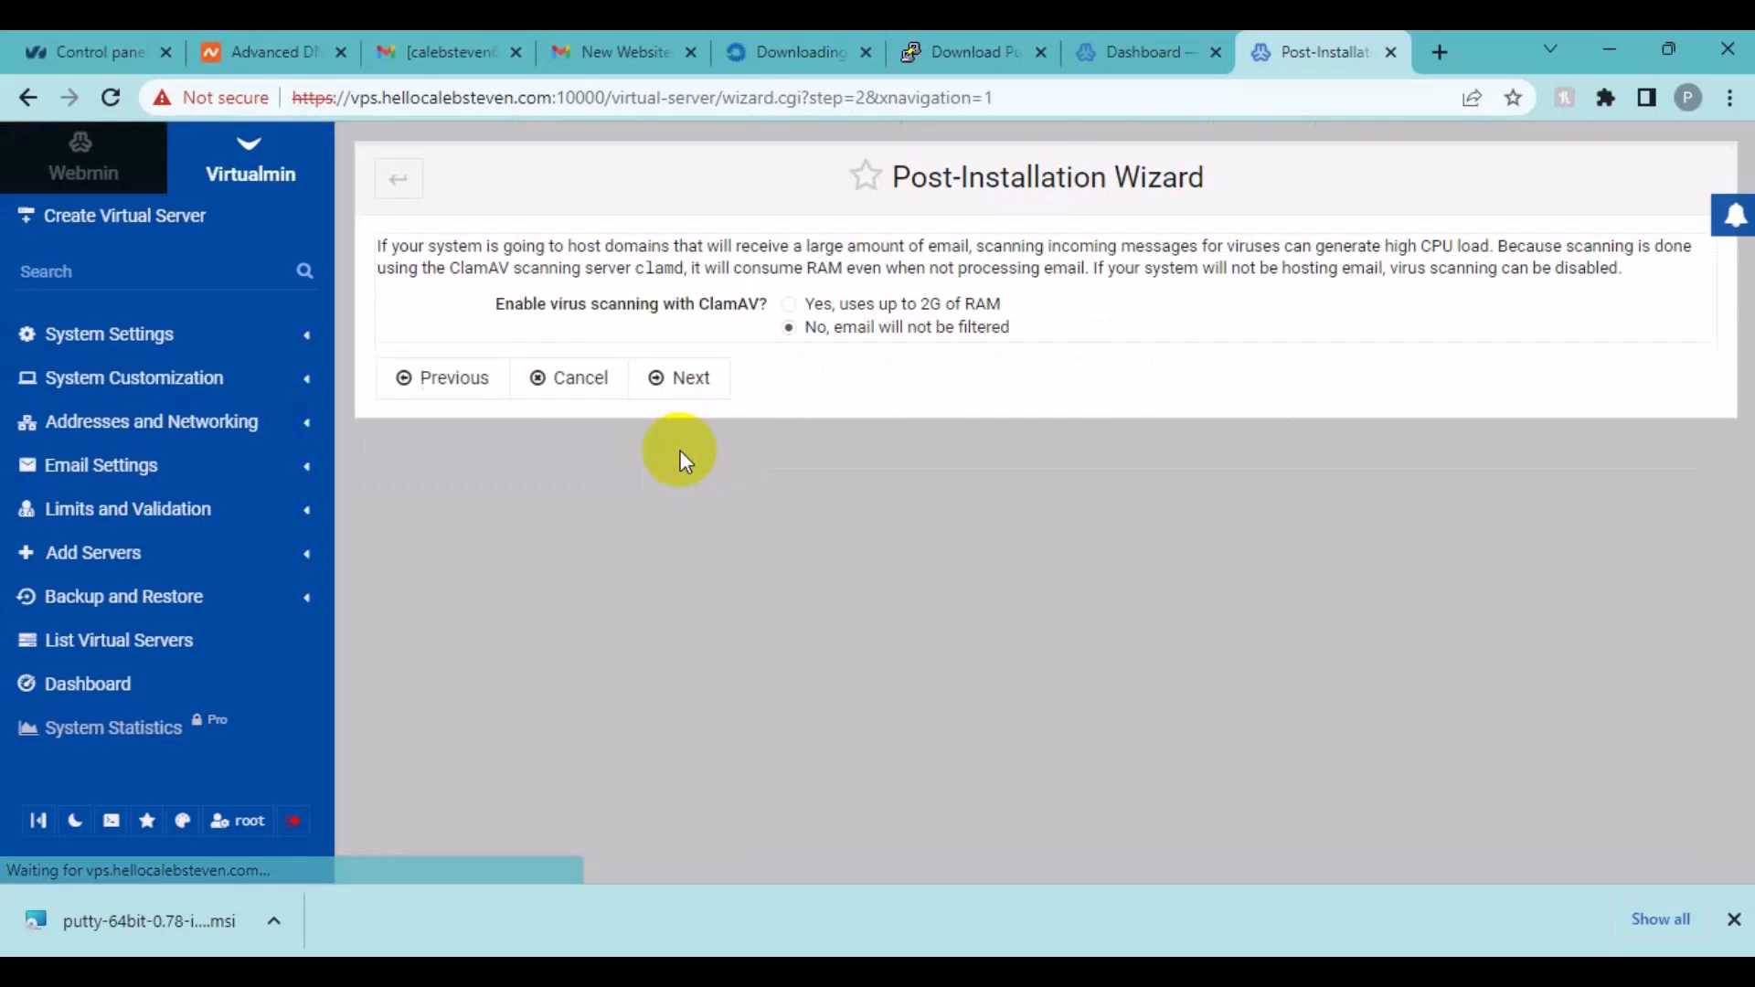
left_click(700, 391)
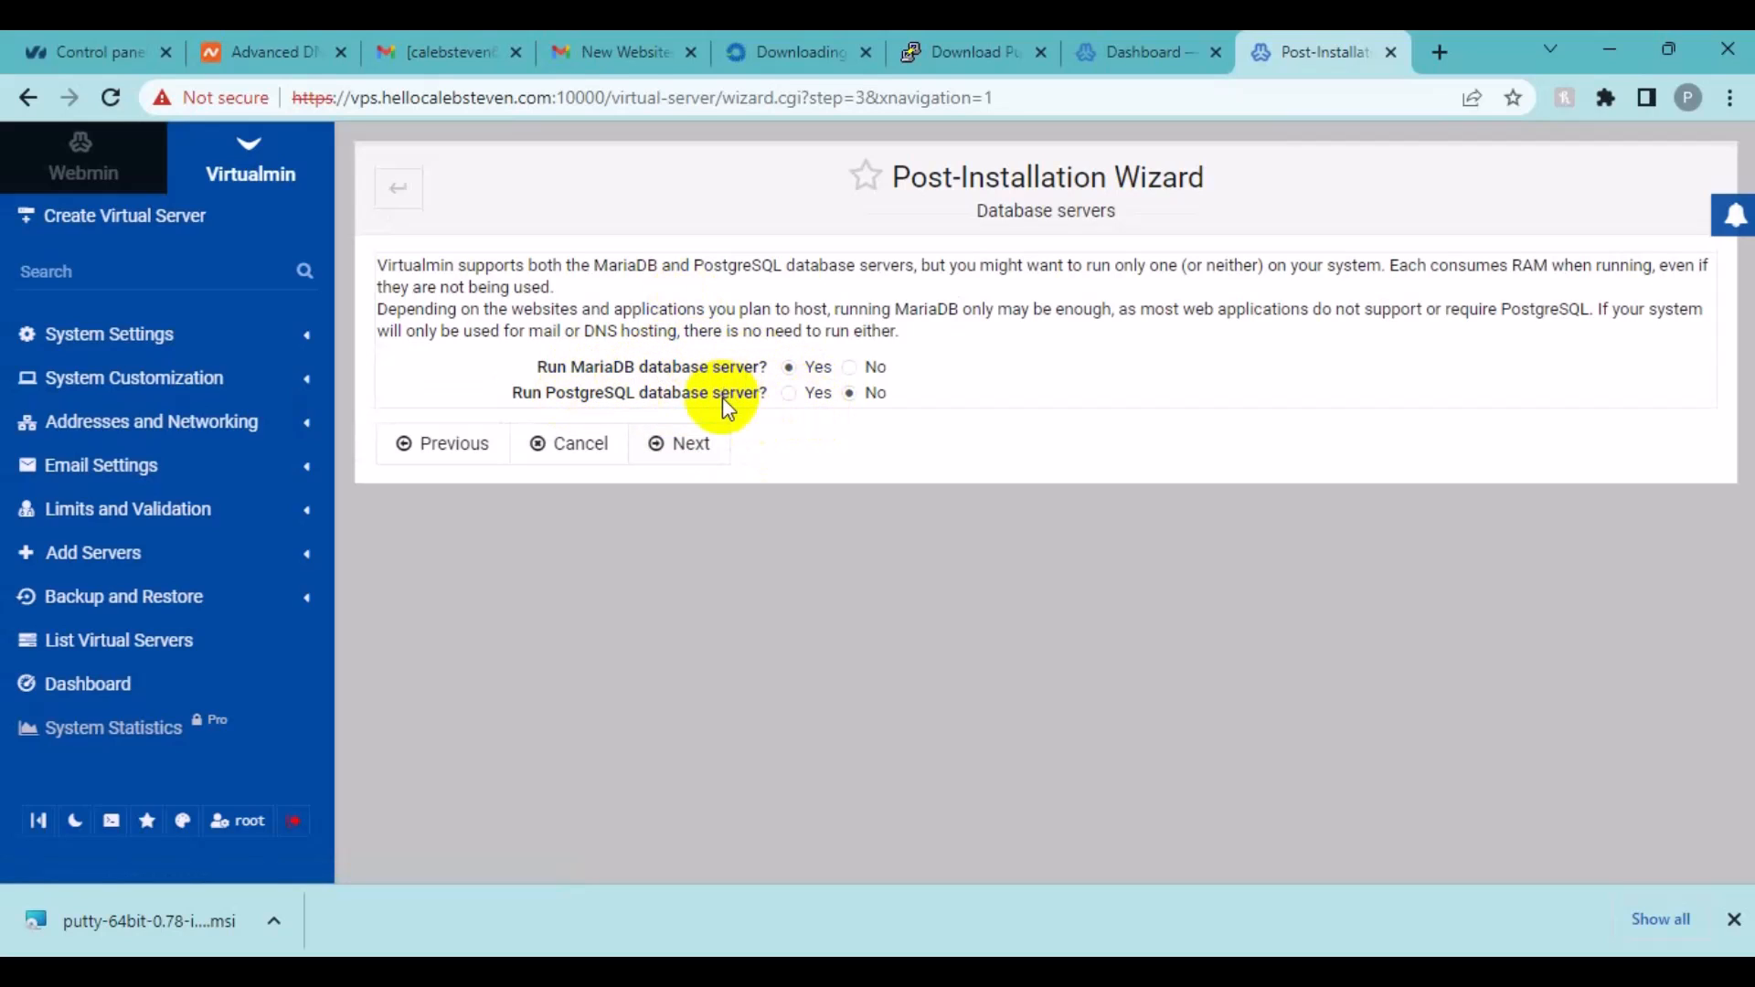
left_click(689, 440)
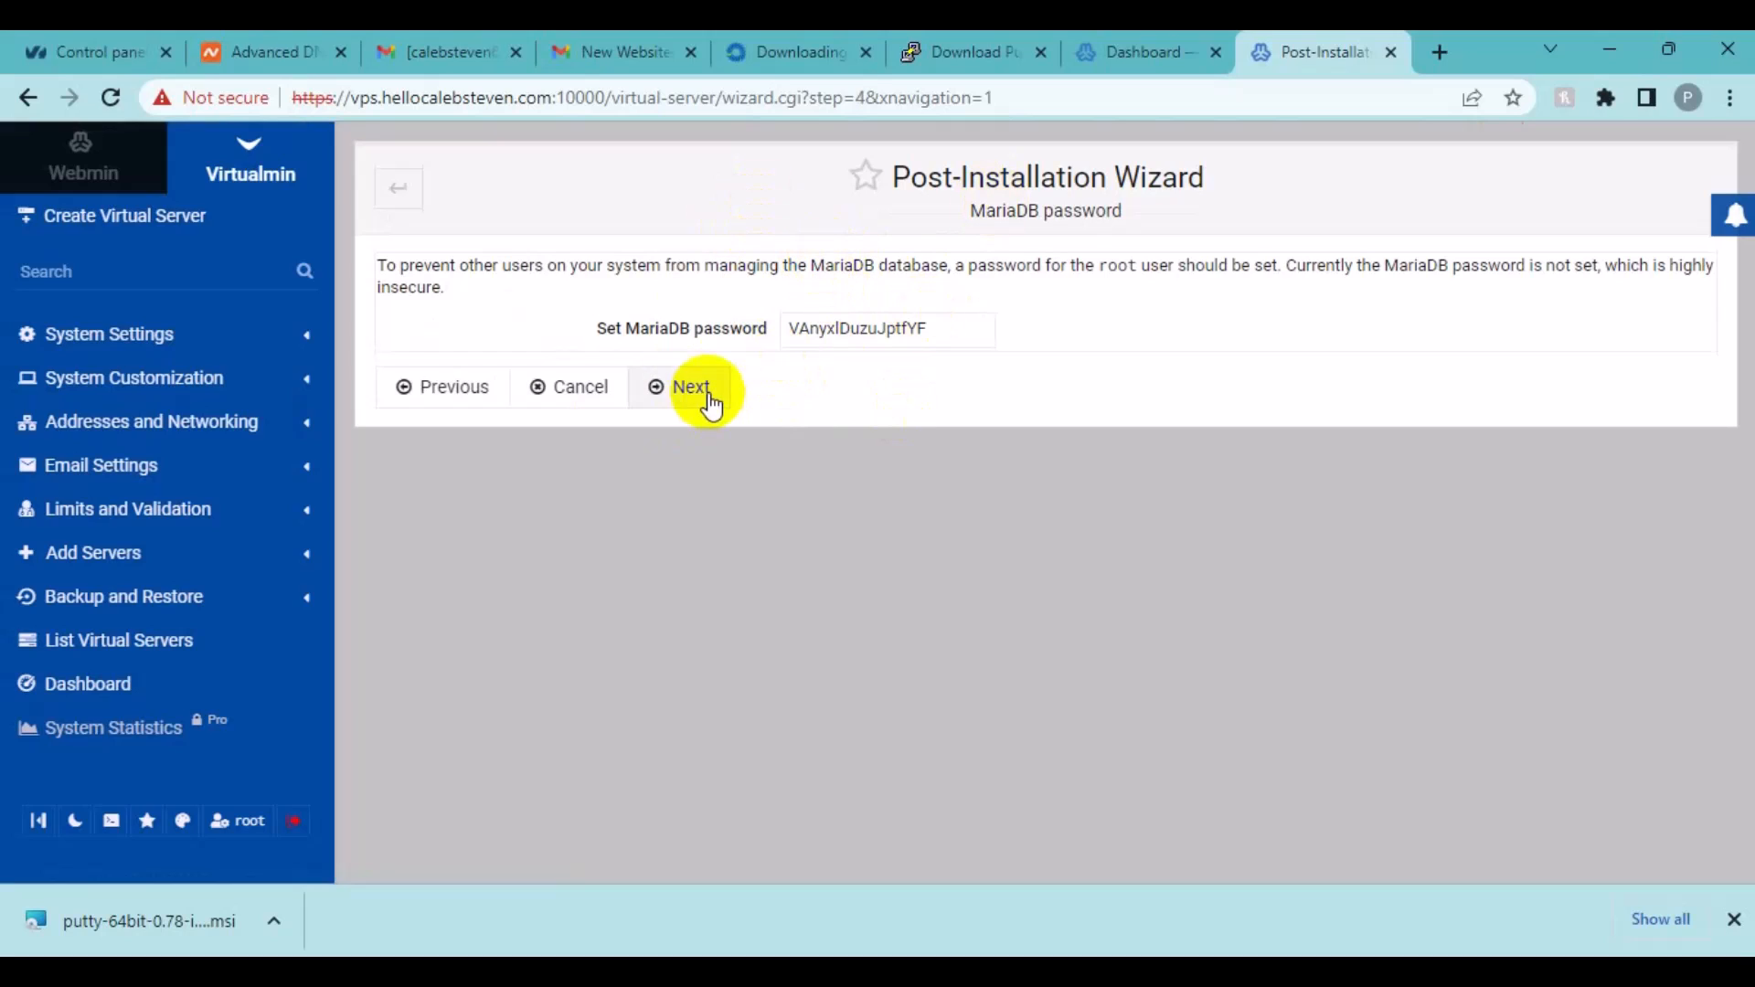
left_click(657, 393)
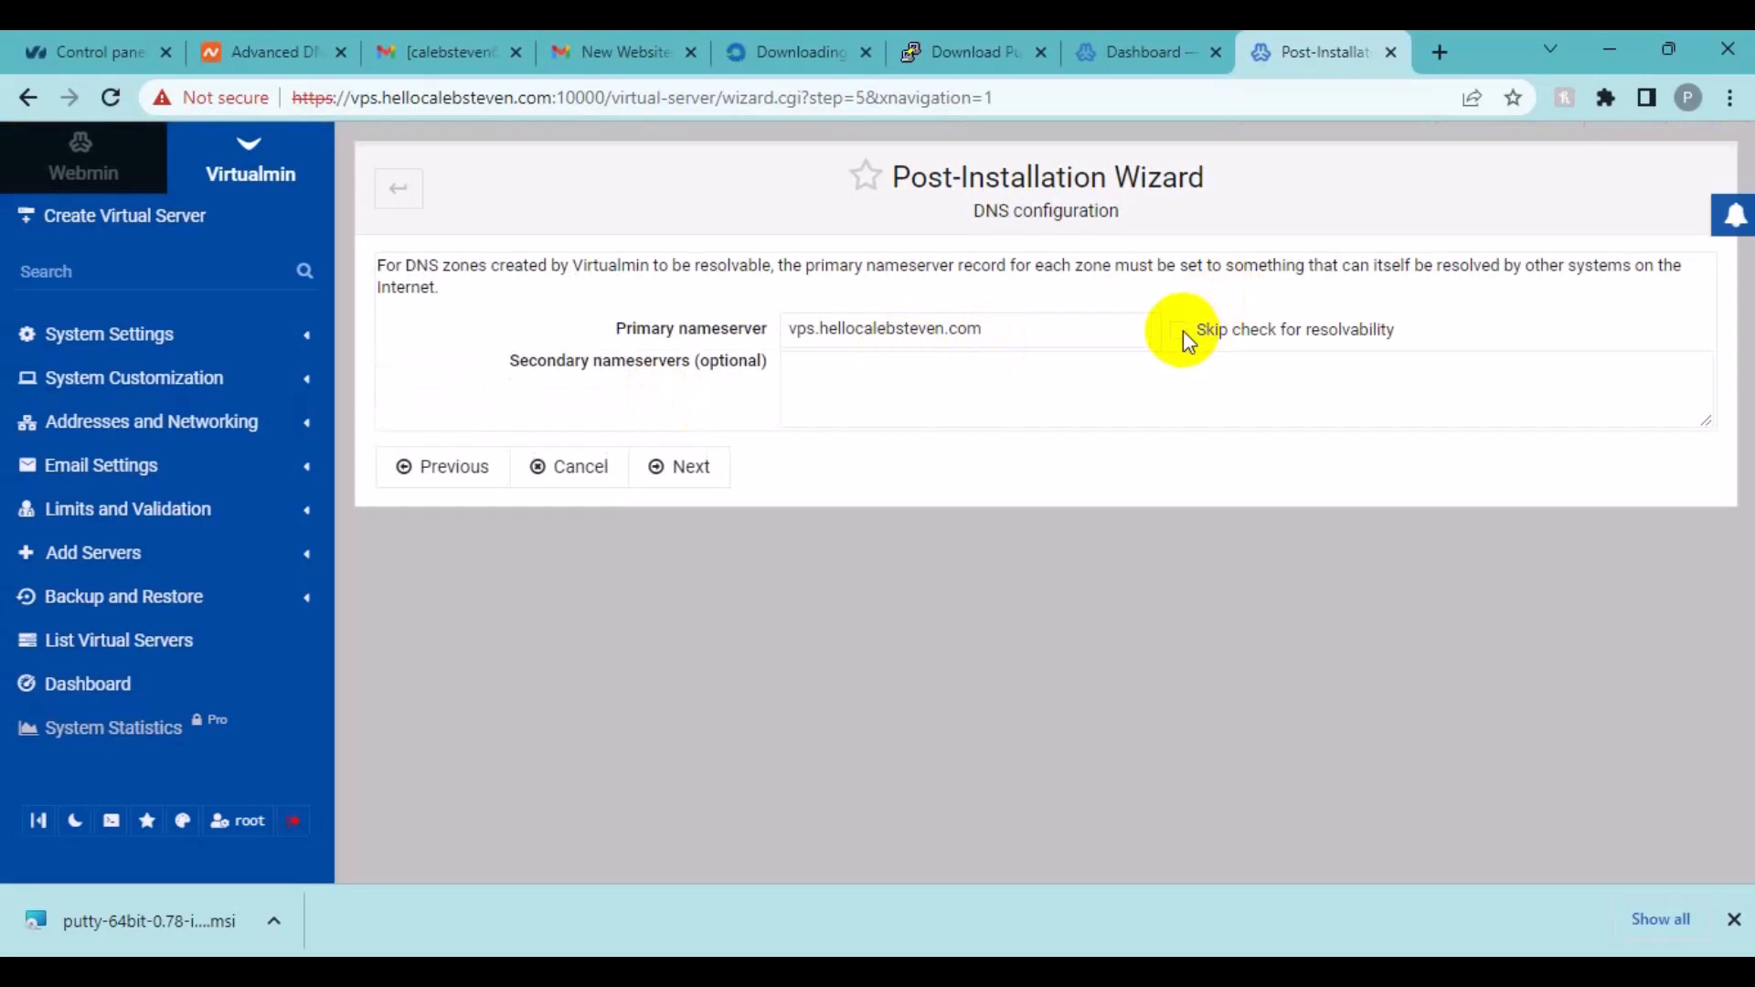
left_click(658, 477)
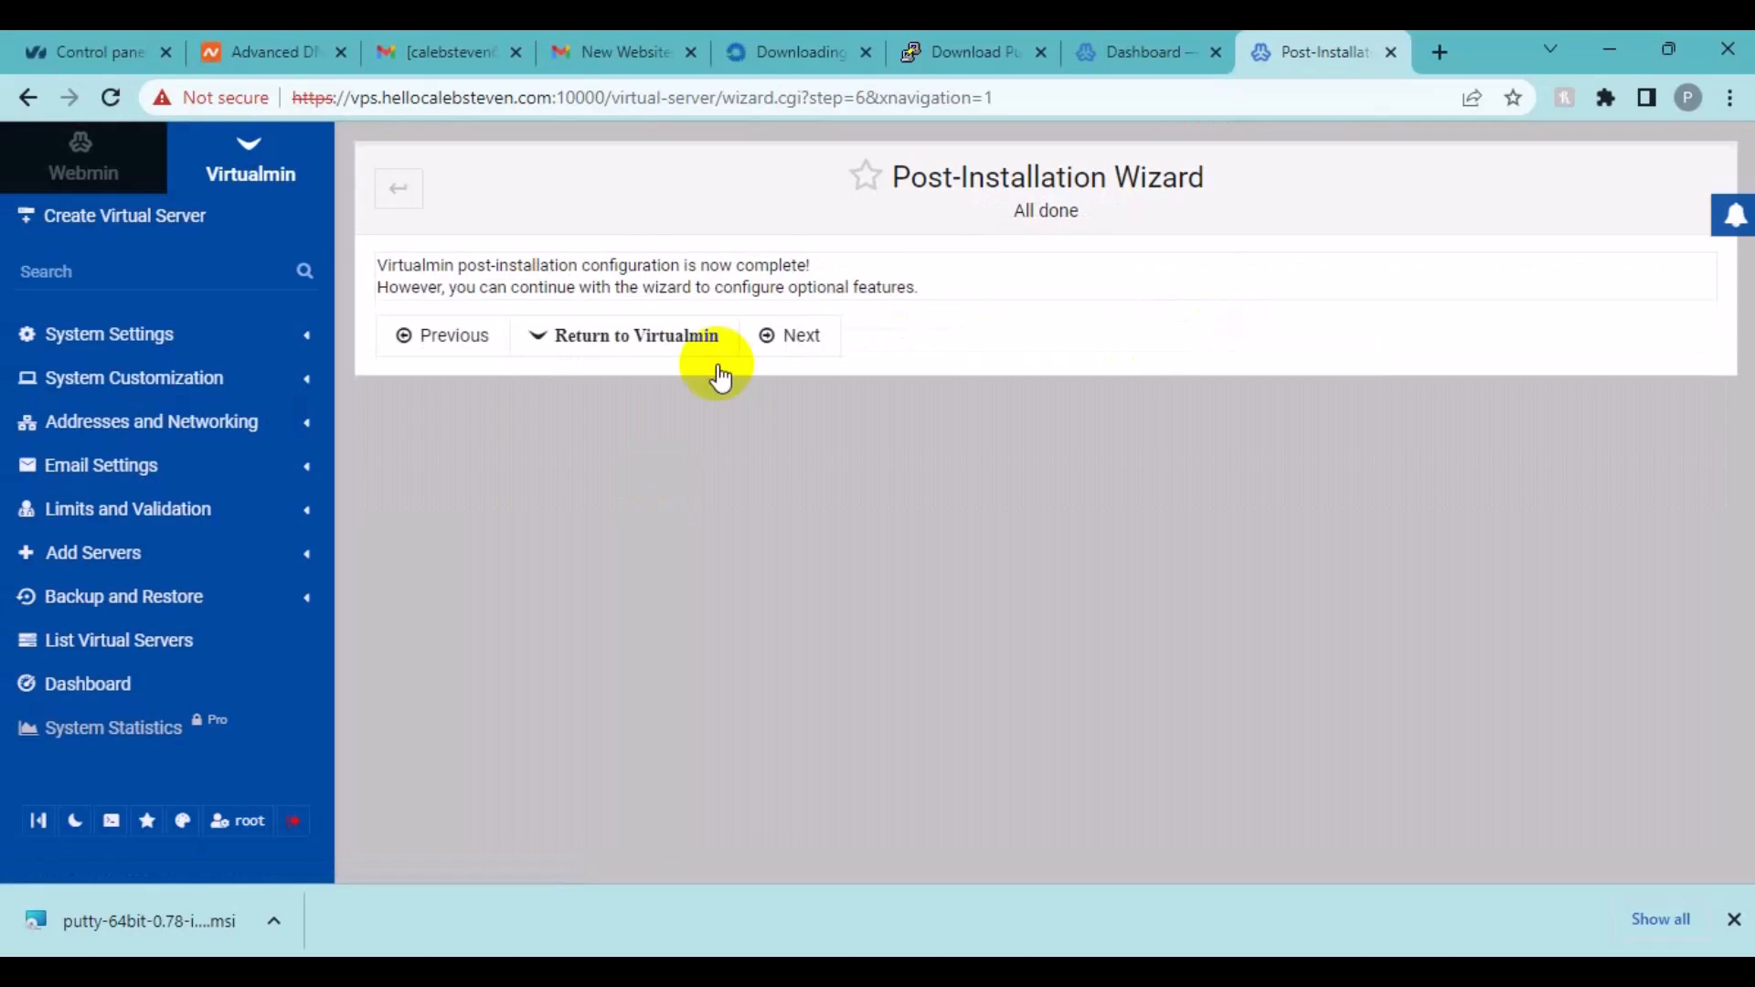
Choose 'Only store hashed passwords' and size MariaDB as 'Medium system with 2G'
left_click(771, 329)
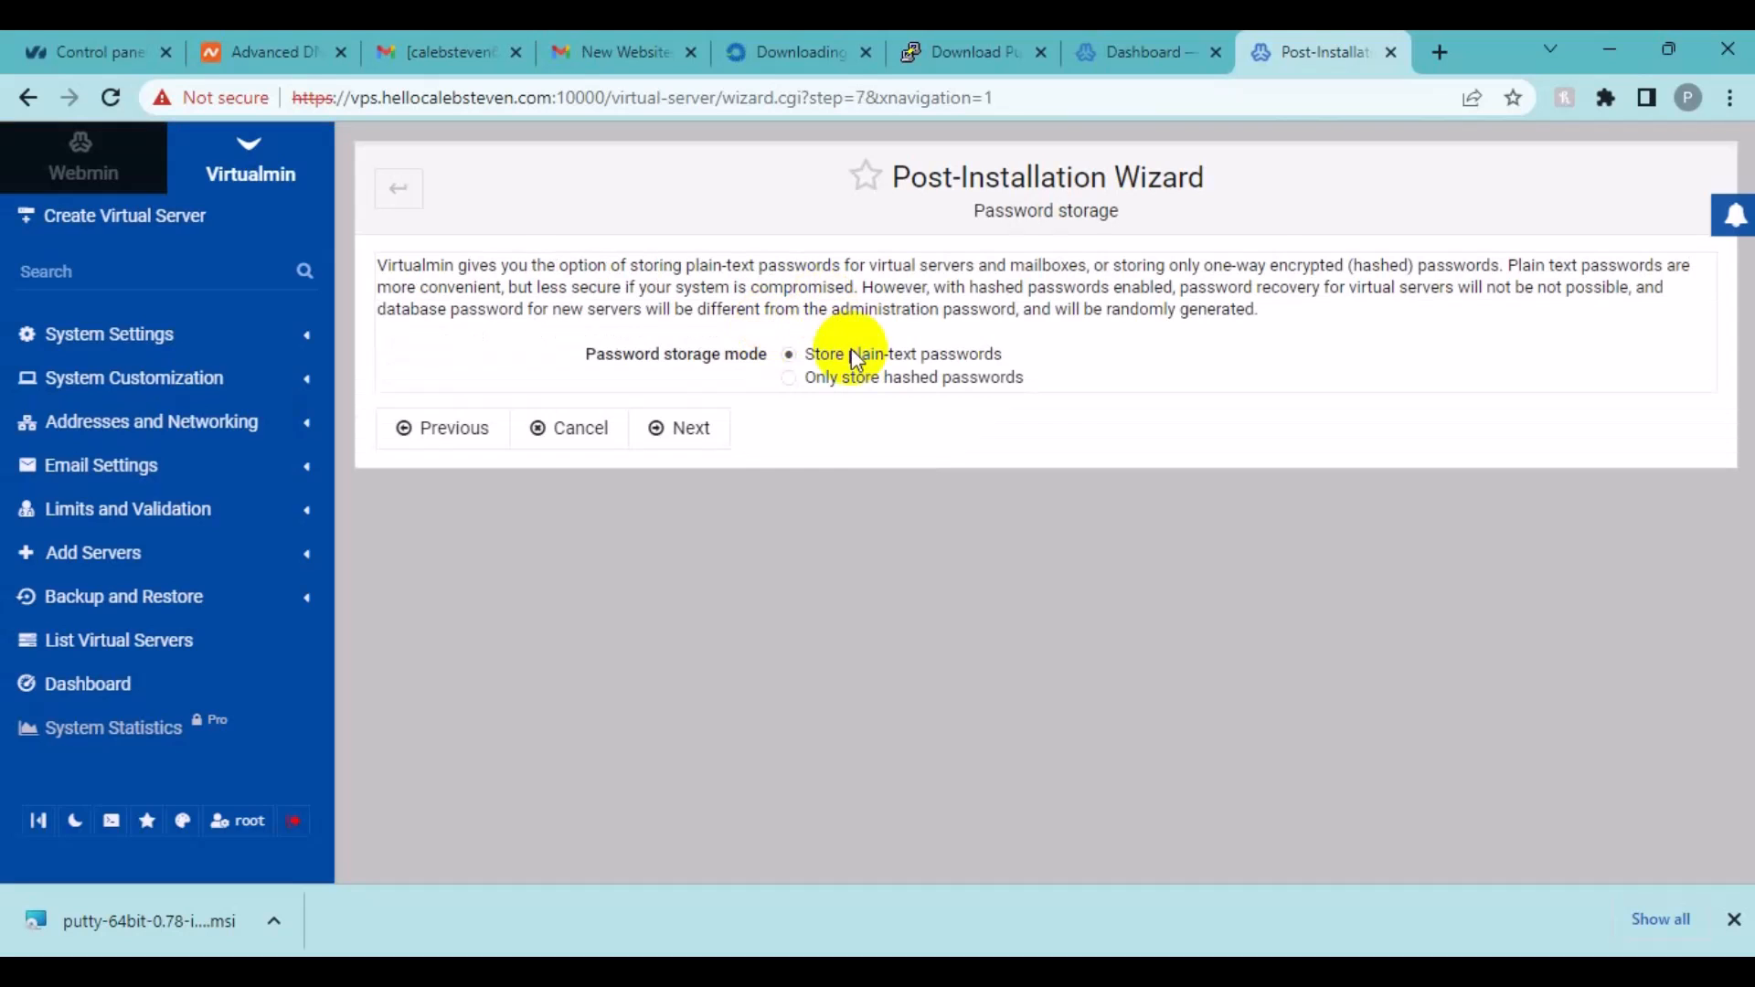
left_click(788, 378)
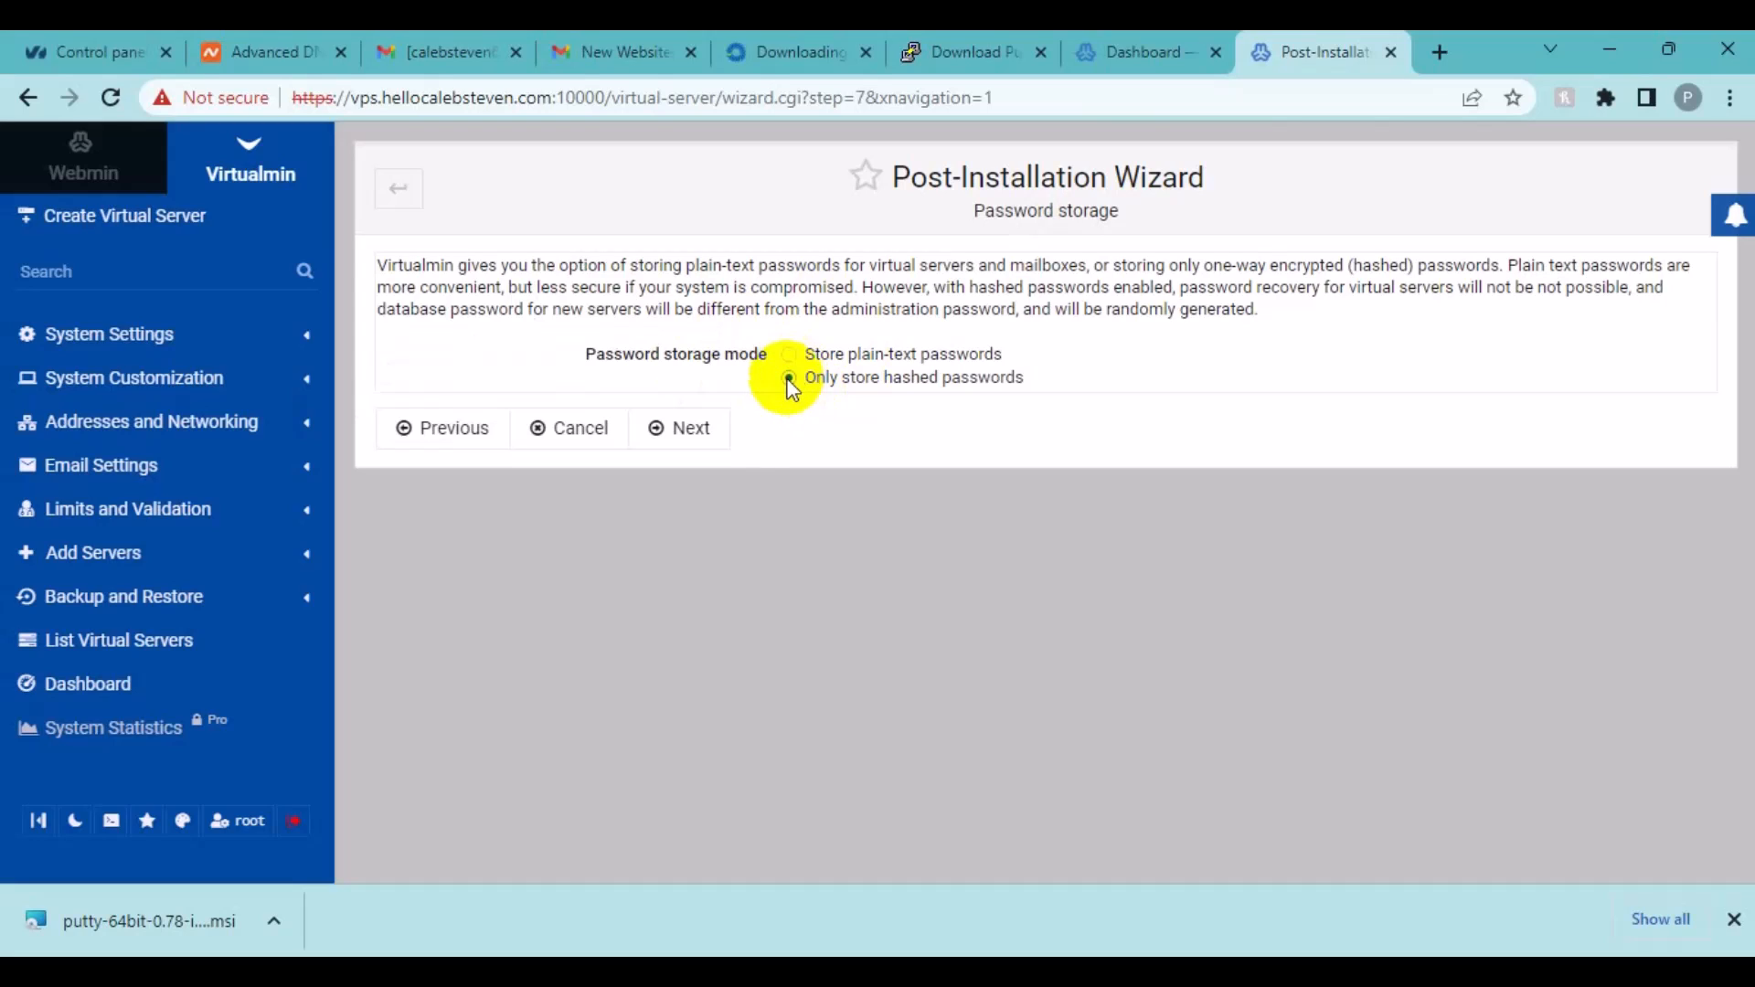
left_click(678, 427)
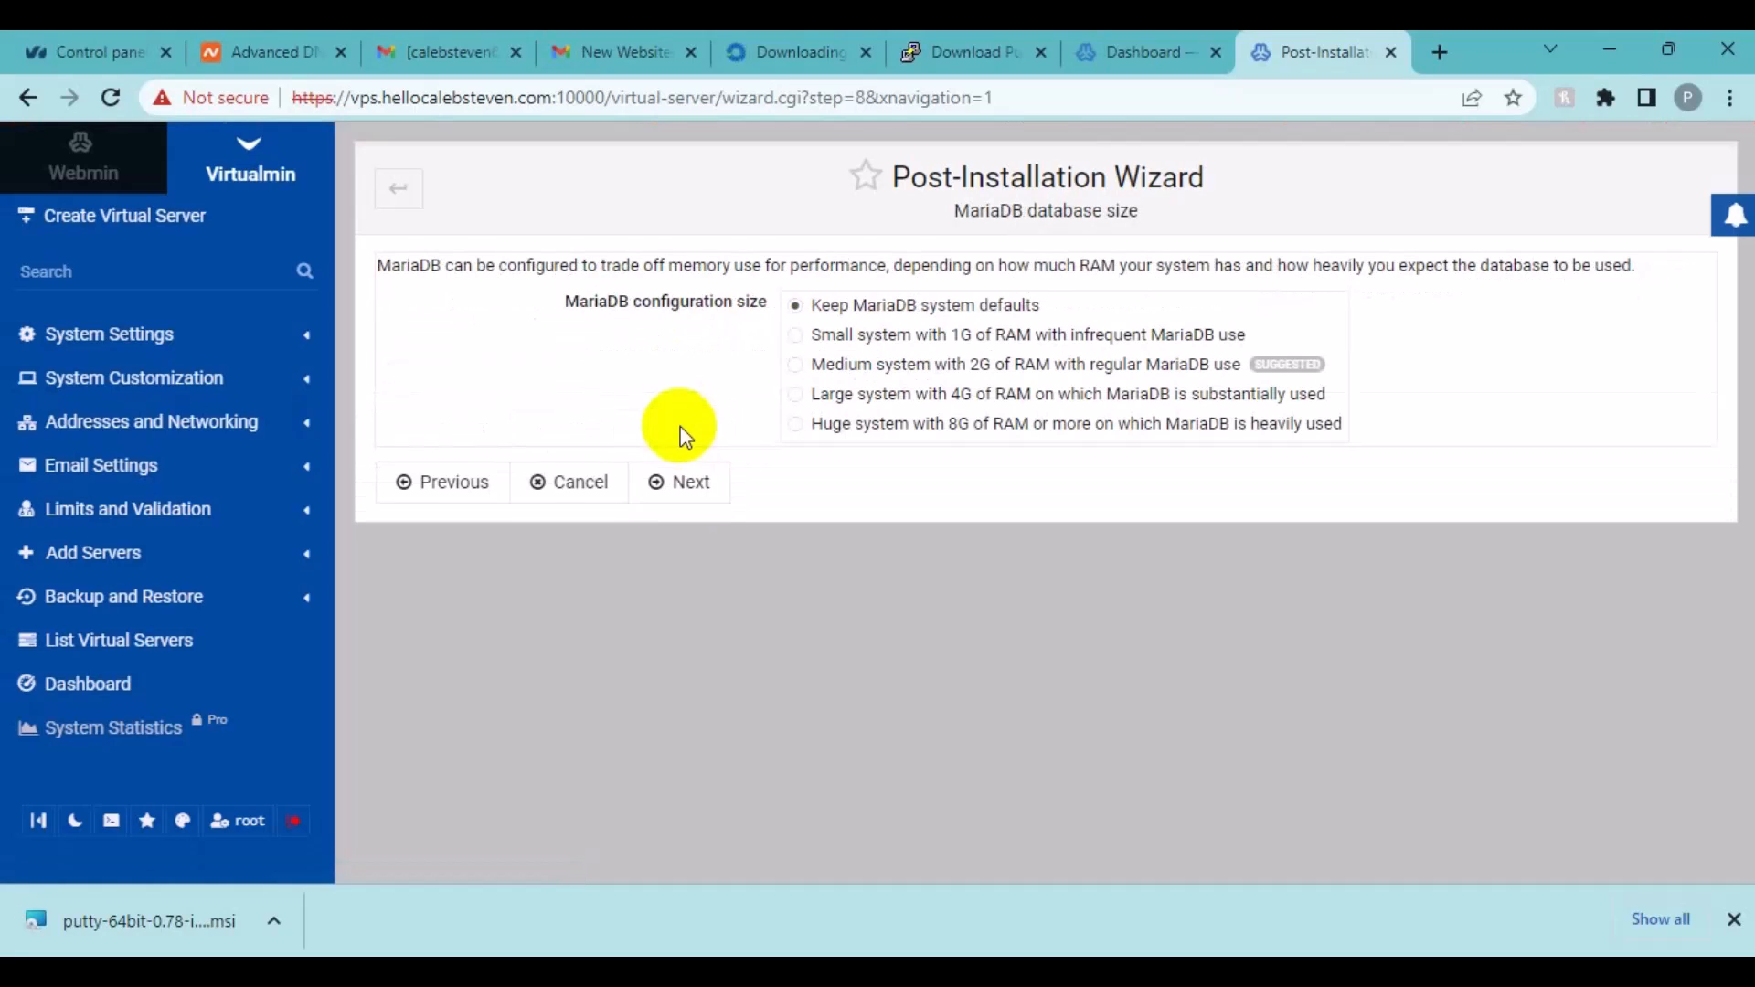
left_click(796, 367)
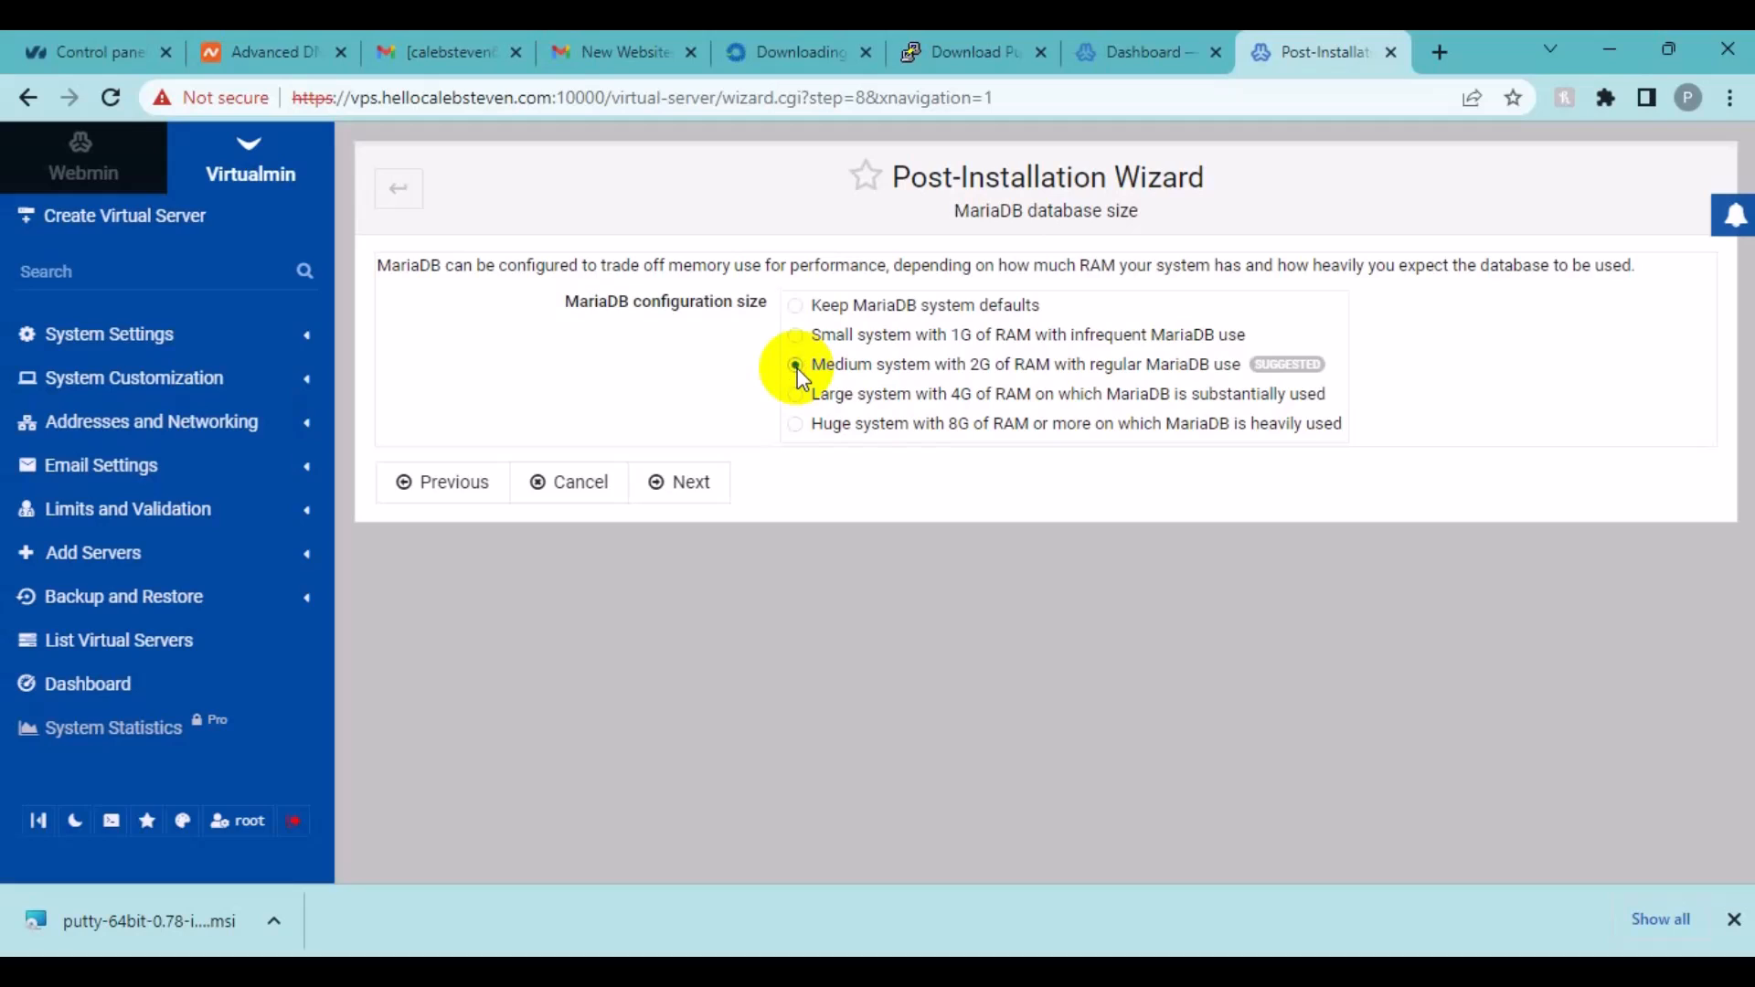
left_click(668, 483)
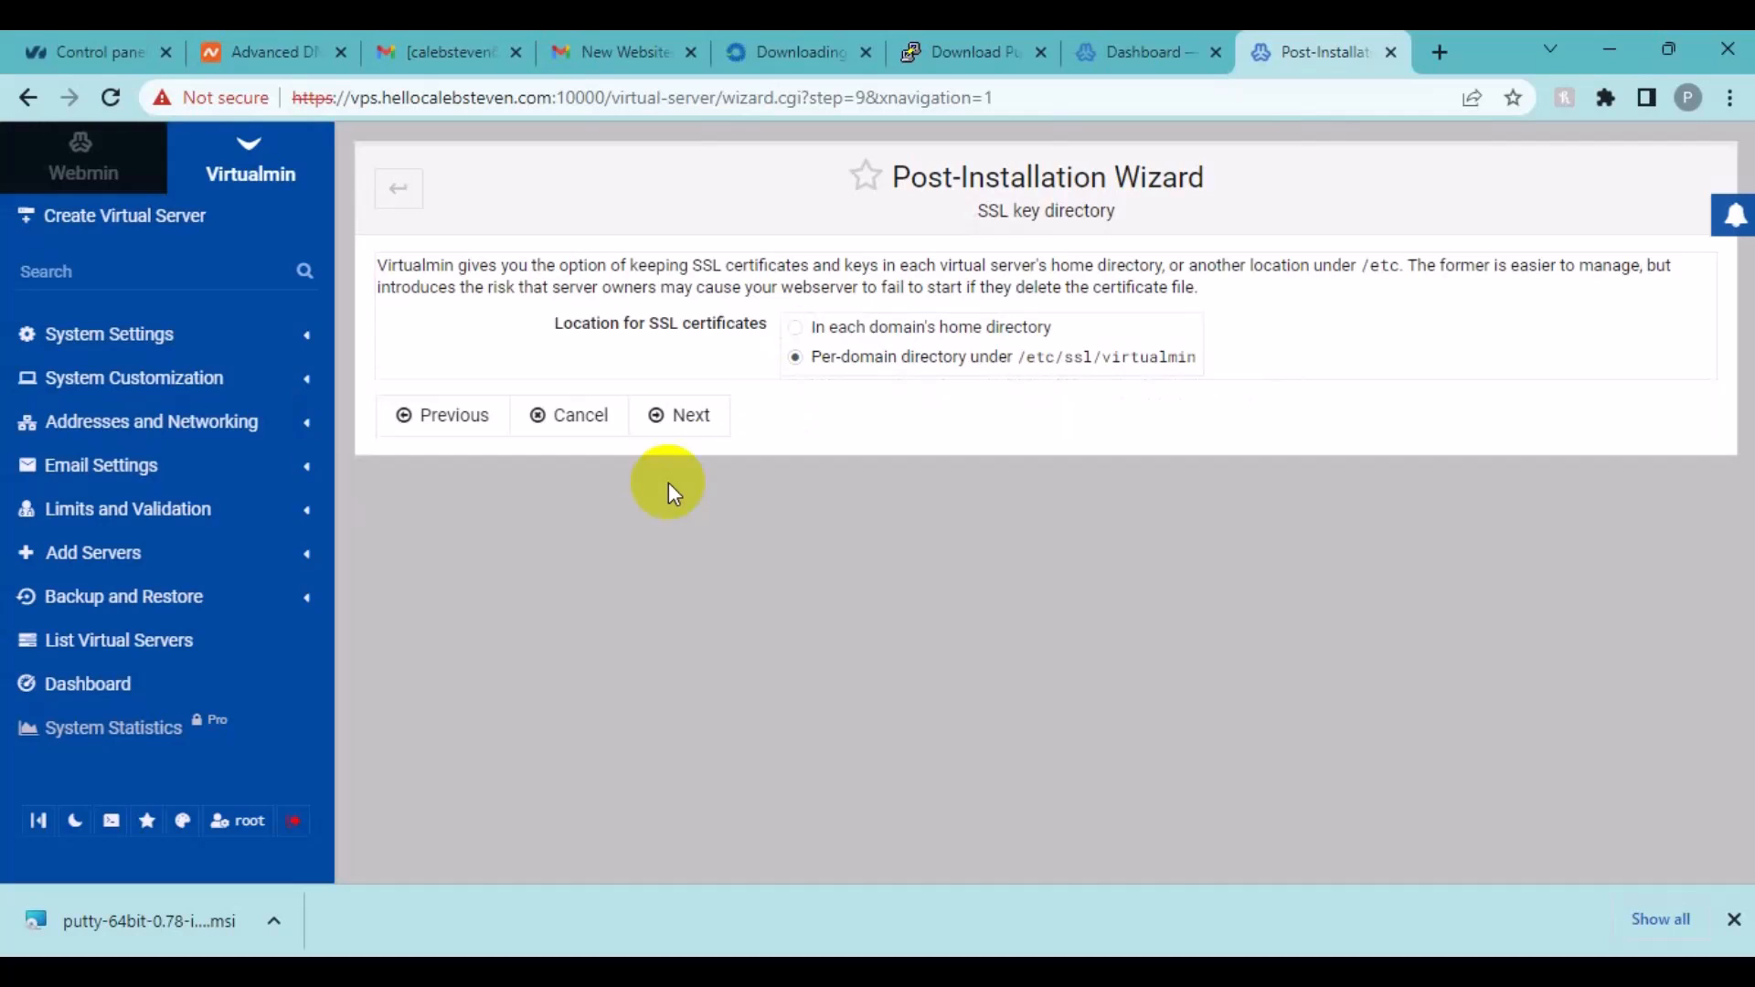
Keep SSL certificates in /etc/ssl/virtualmin, decline a default virtual server, and finish the wizard
left_click(711, 422)
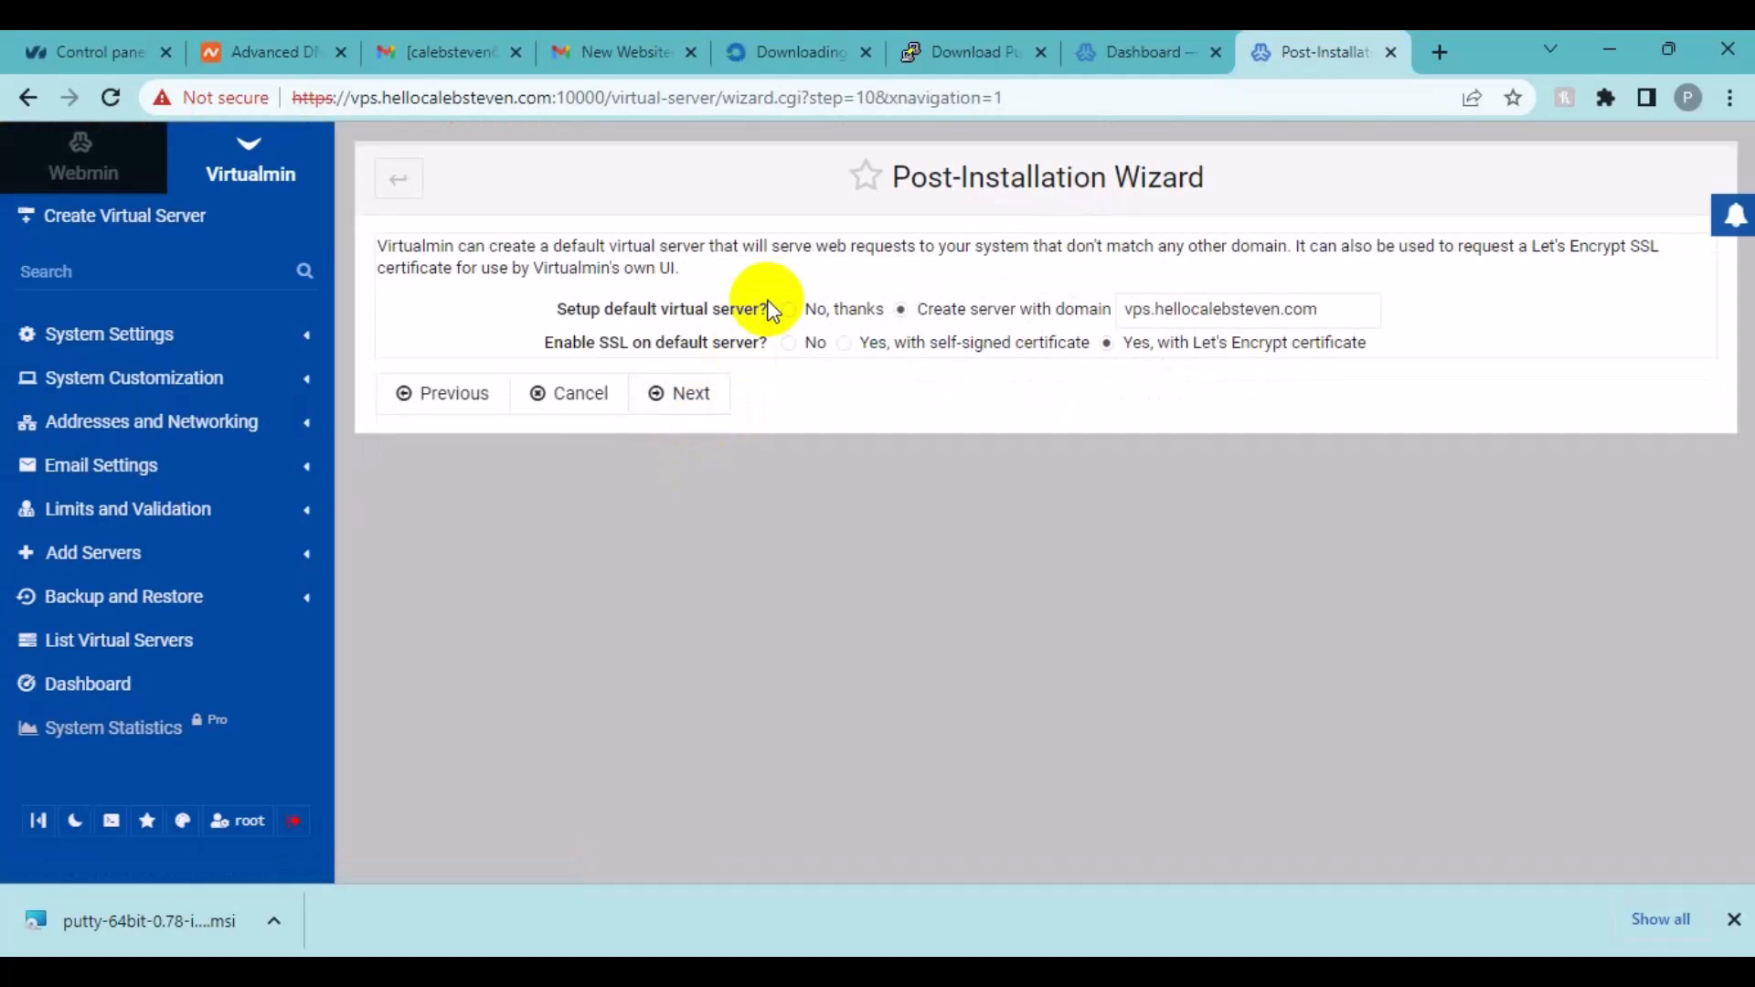
left_click(787, 309)
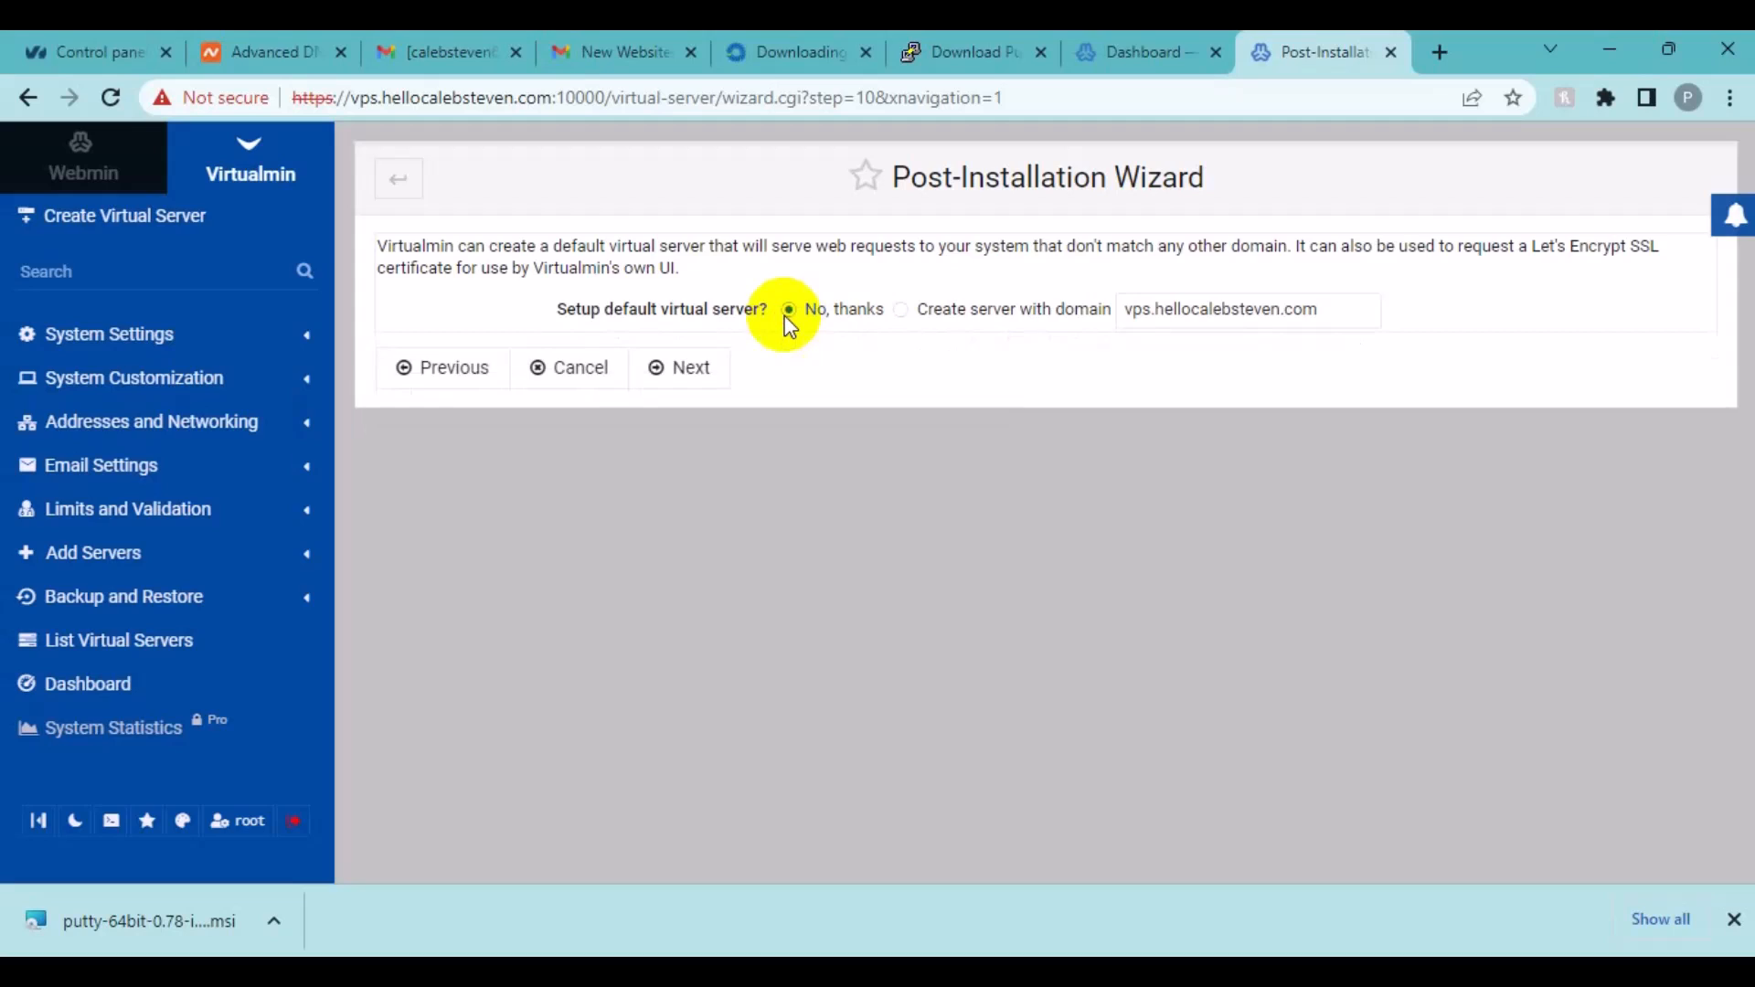
left_click(679, 365)
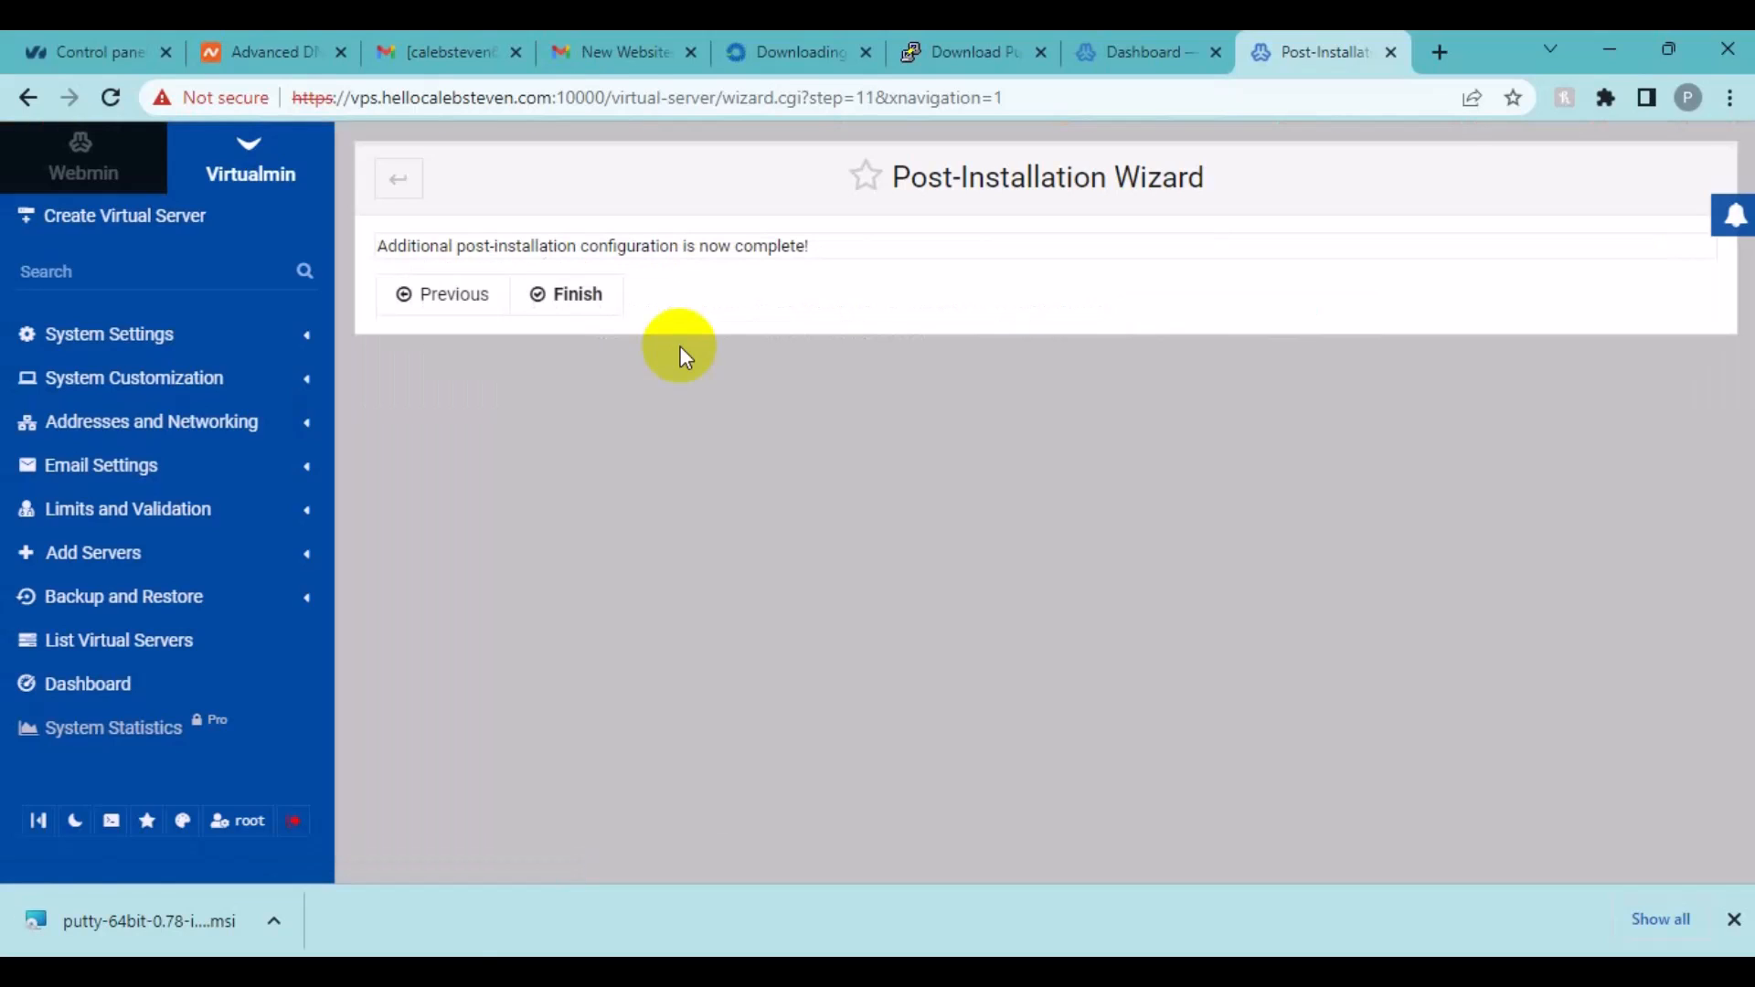
left_click(603, 276)
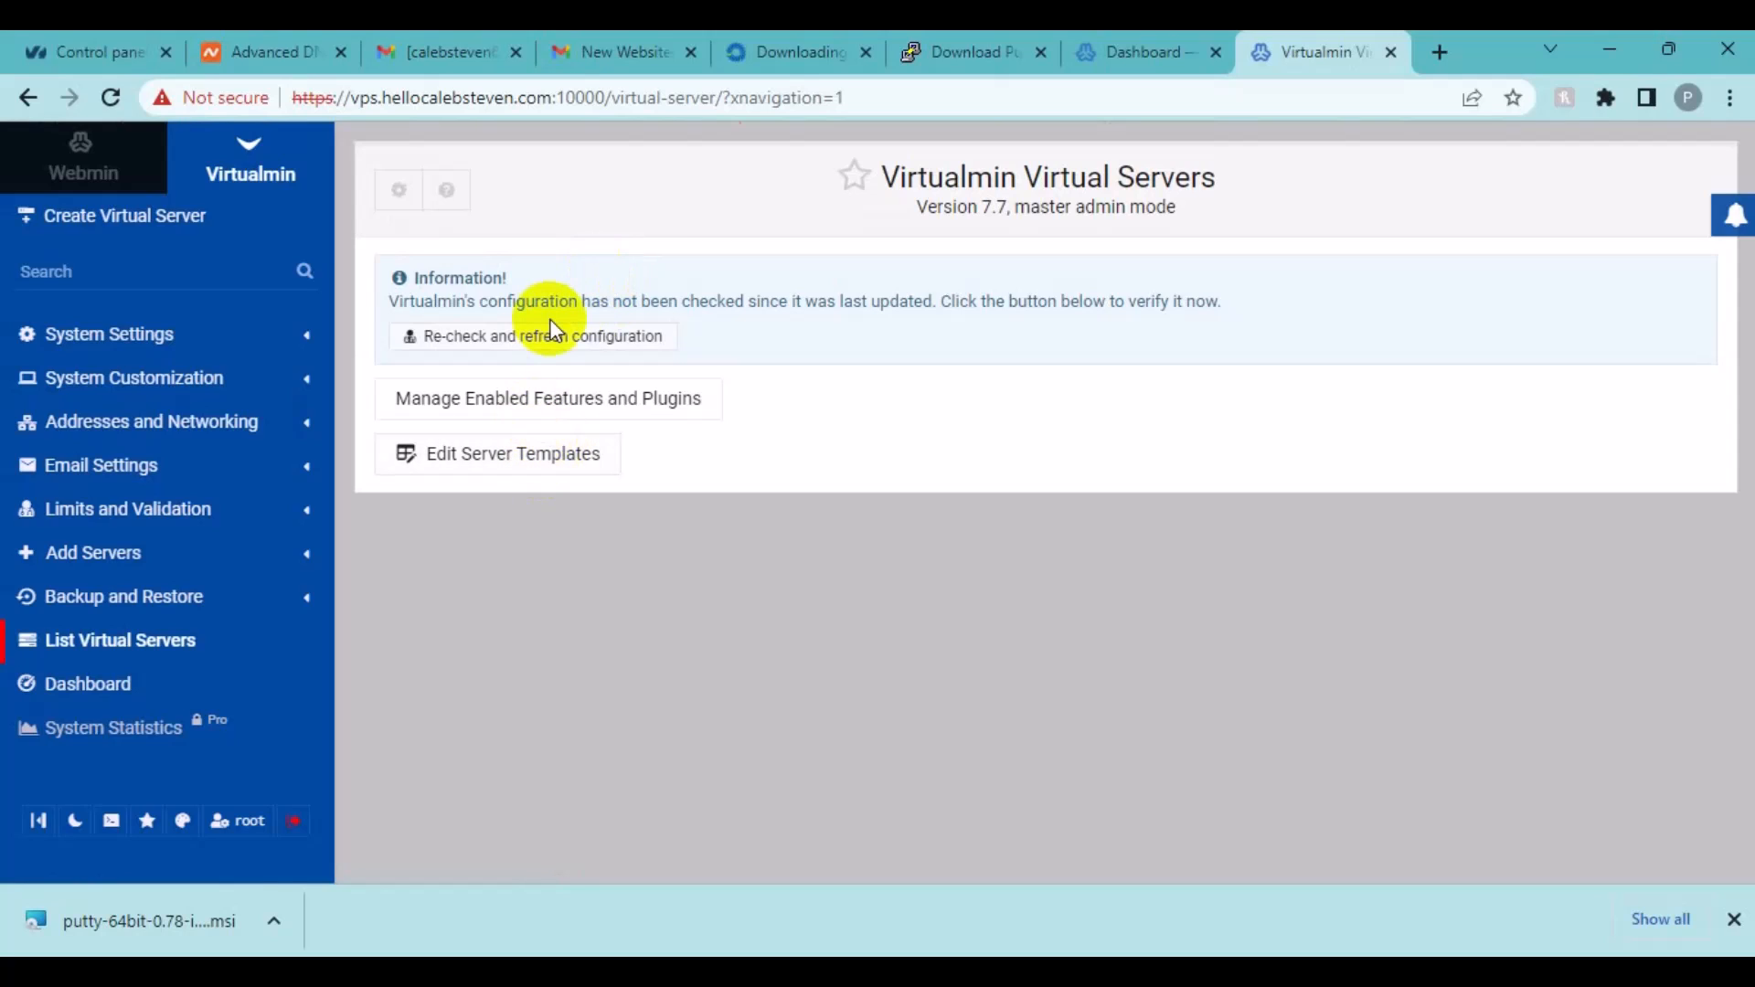
Re-check and refresh the Virtualmin configuration, then open Create Virtual Server
left_click(541, 350)
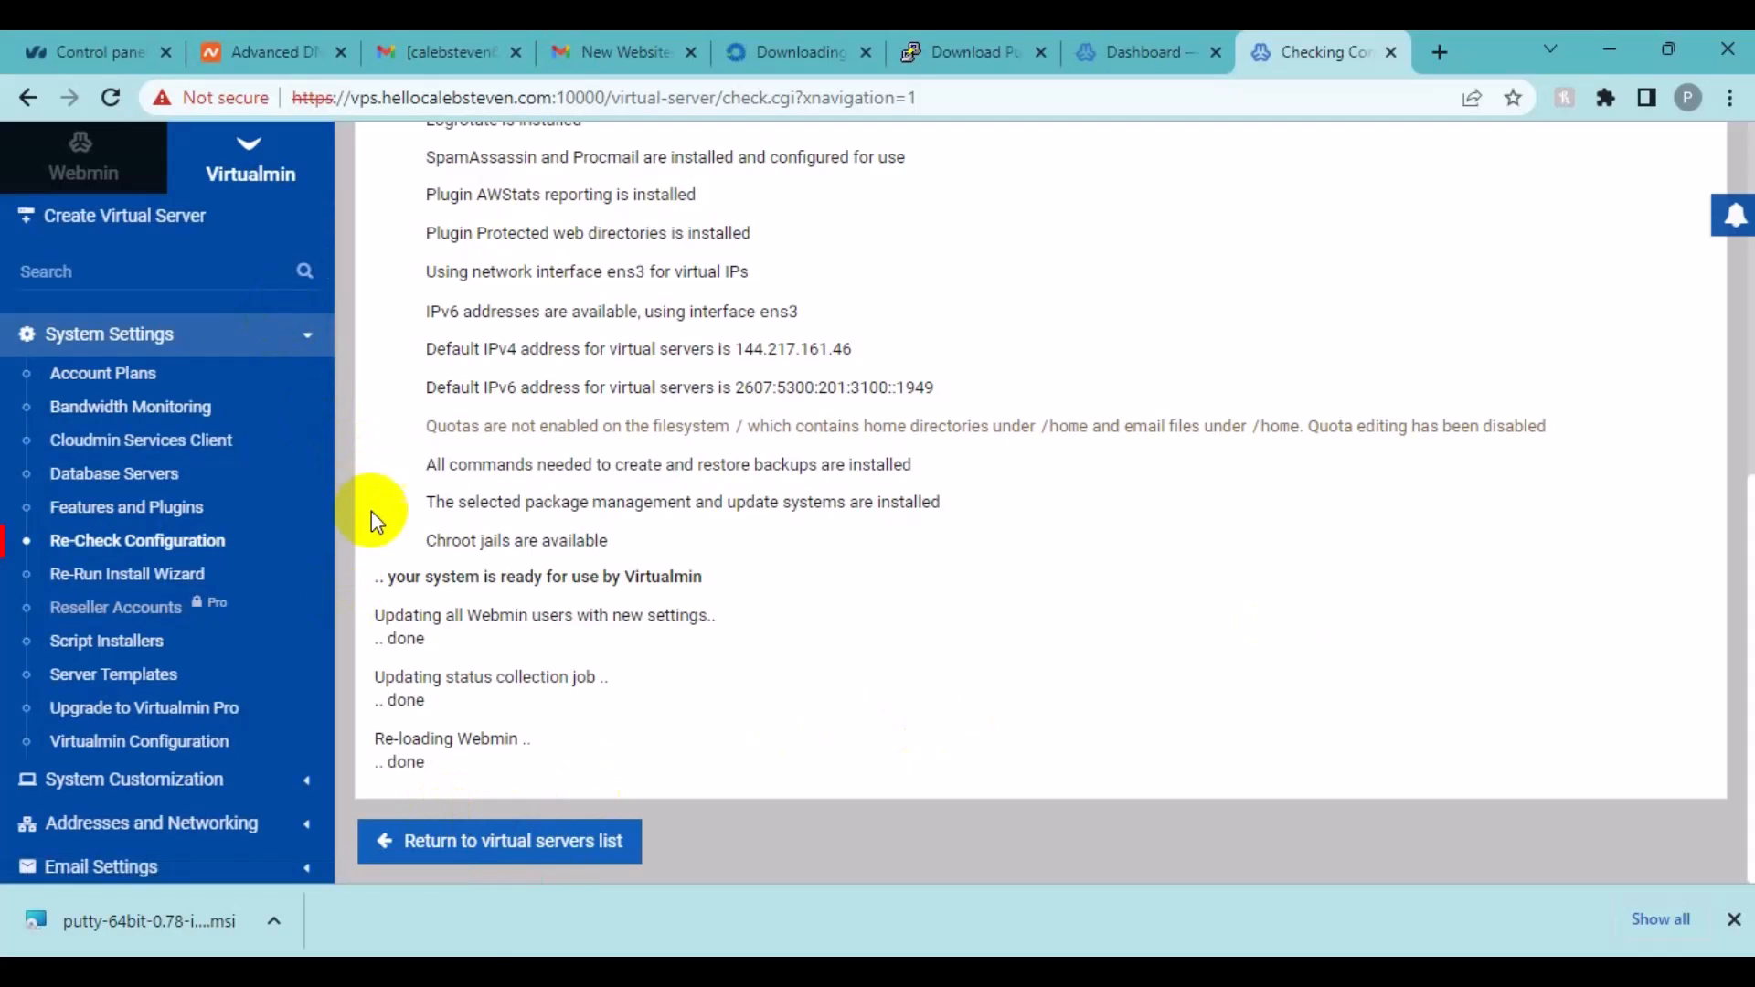
left_click(111, 97)
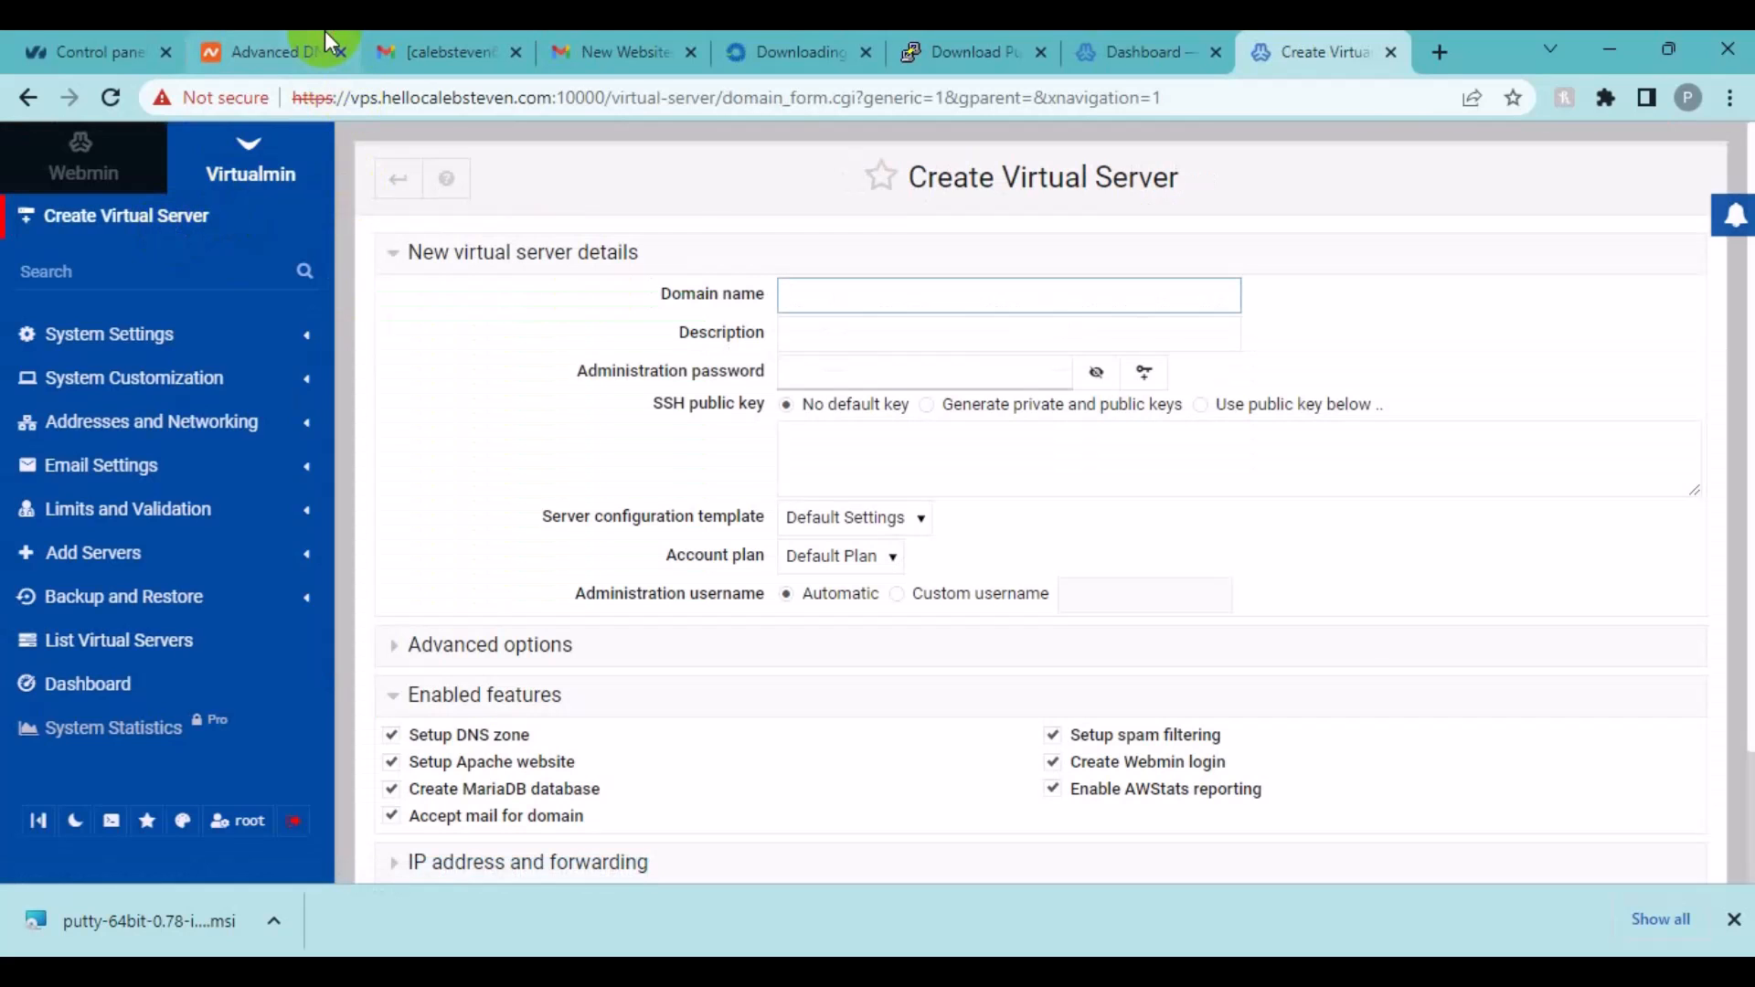
Copy hellocalebsteven.com from the Namecheap tab and close the PuTTY download tab
left_click(325, 30)
right_click(537, 217)
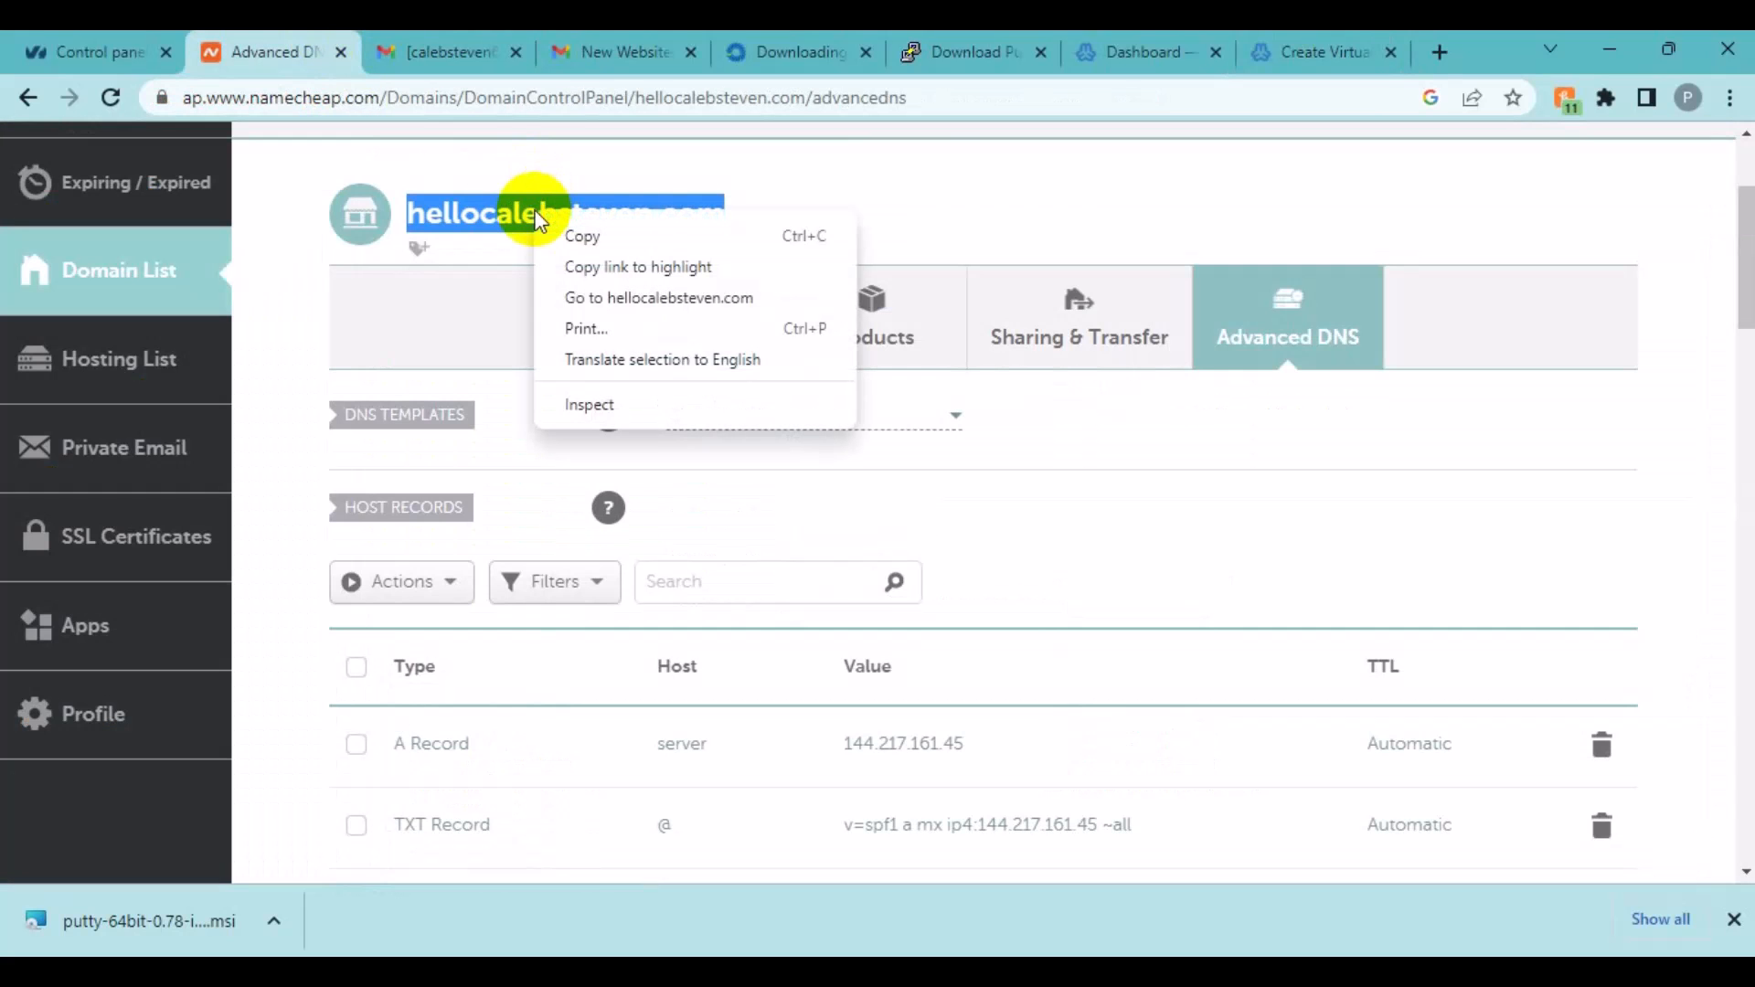
left_click(581, 236)
left_click(1028, 36)
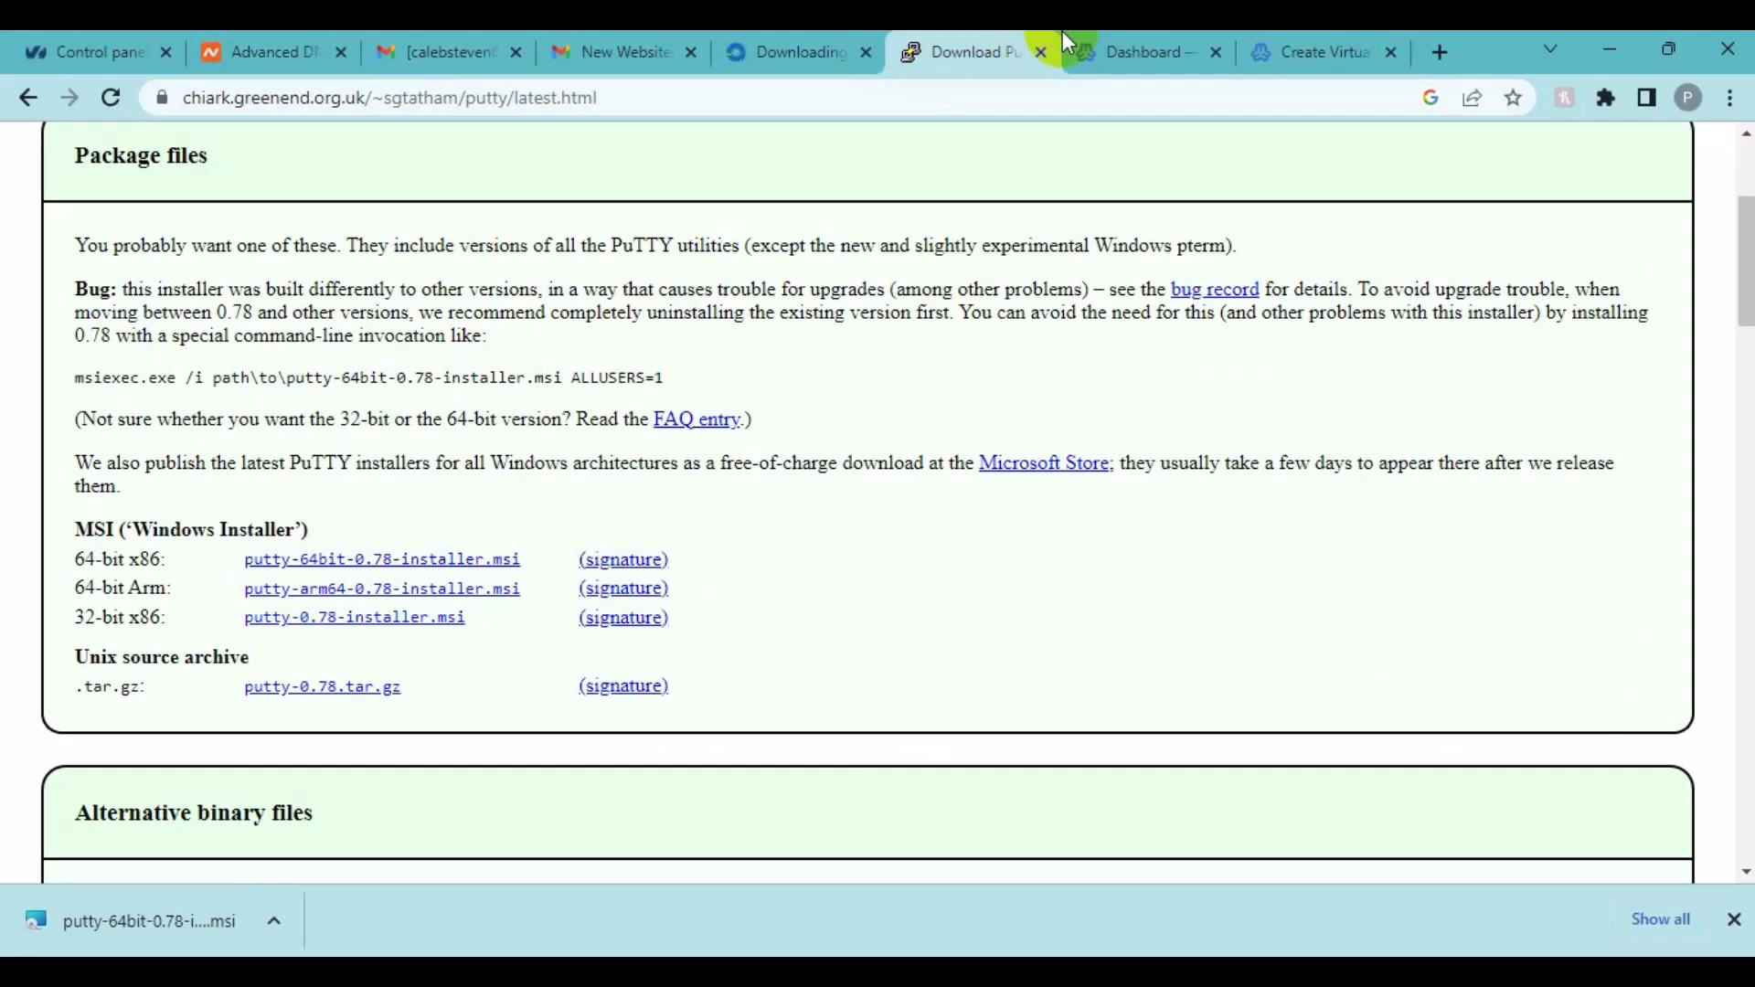
left_click(1130, 45)
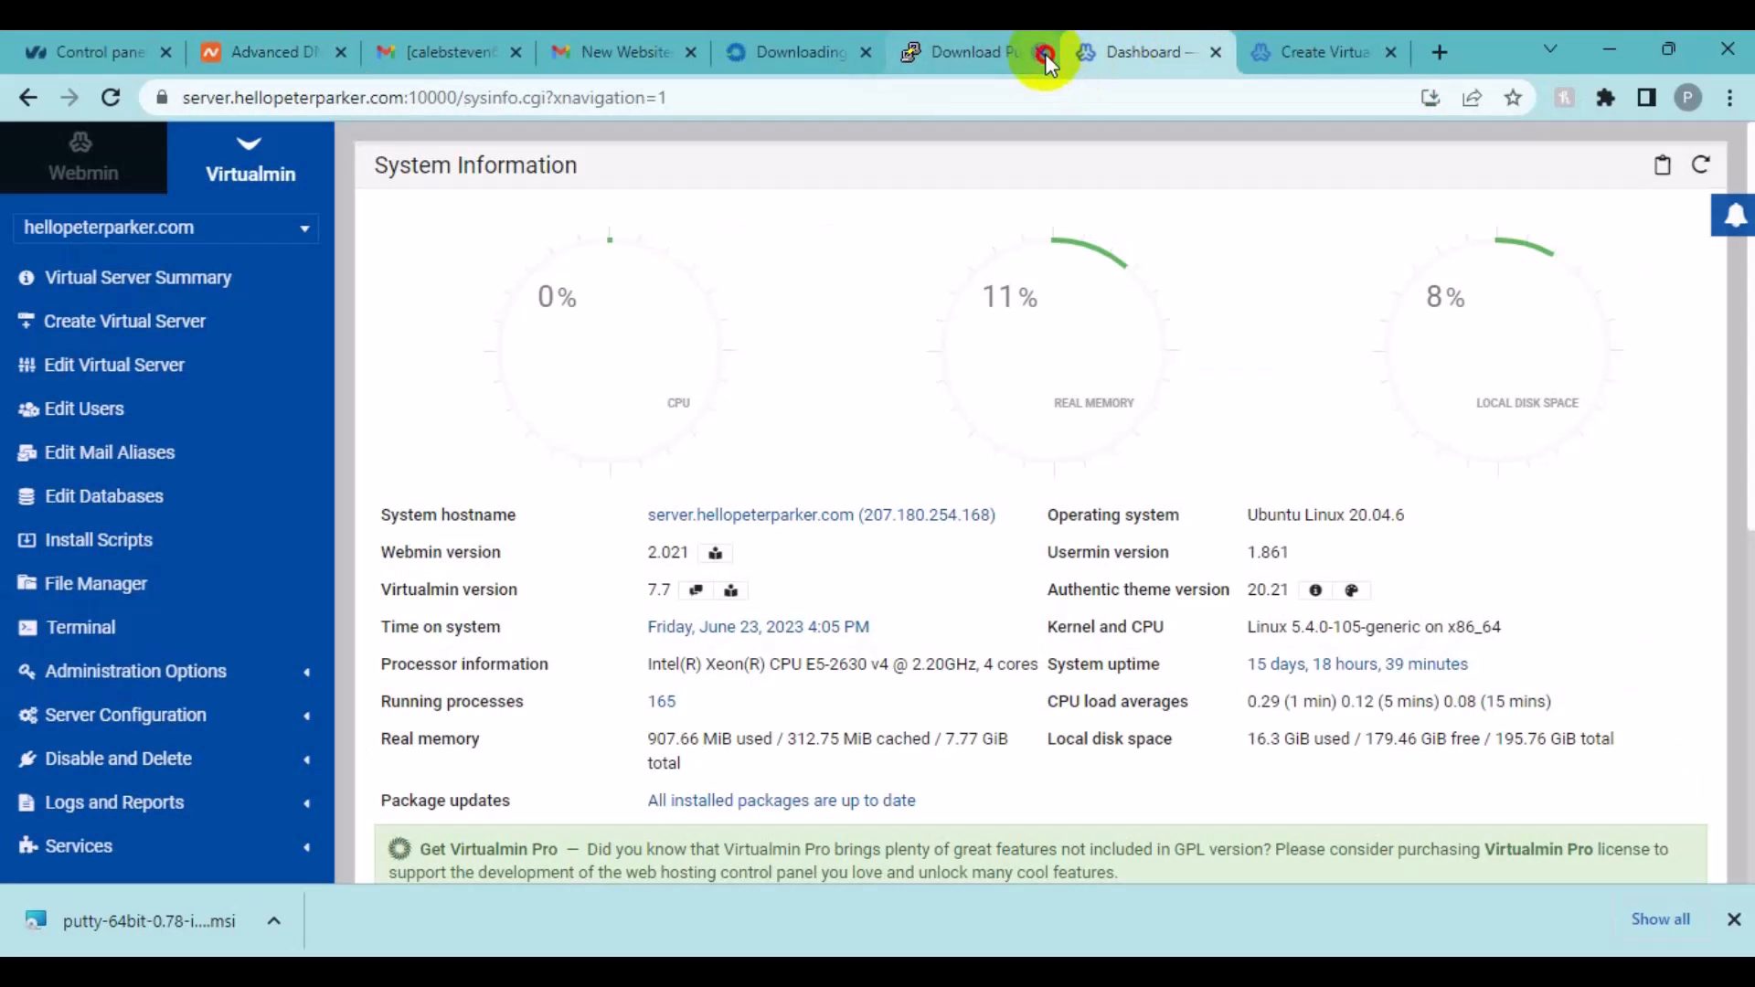
left_click(1042, 52)
left_click(1116, 37)
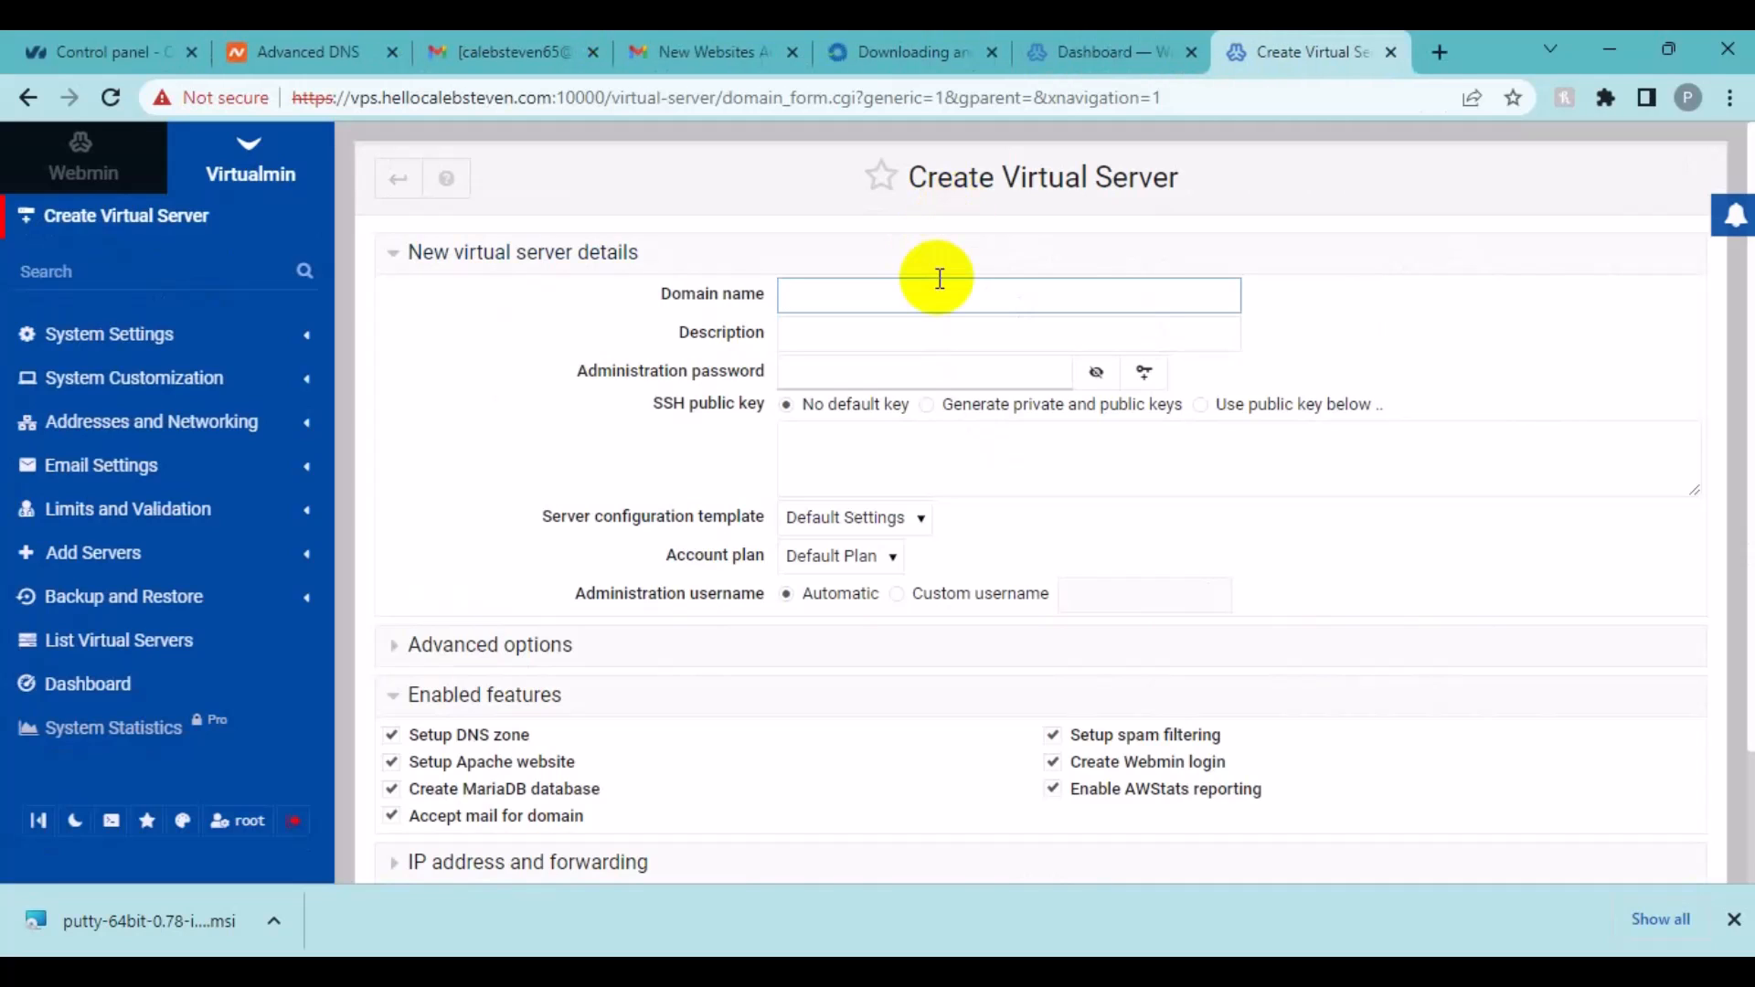
Enter hellocalebsteven.com as the domain name, set an administration password, and create the server
key("ctrl+v")
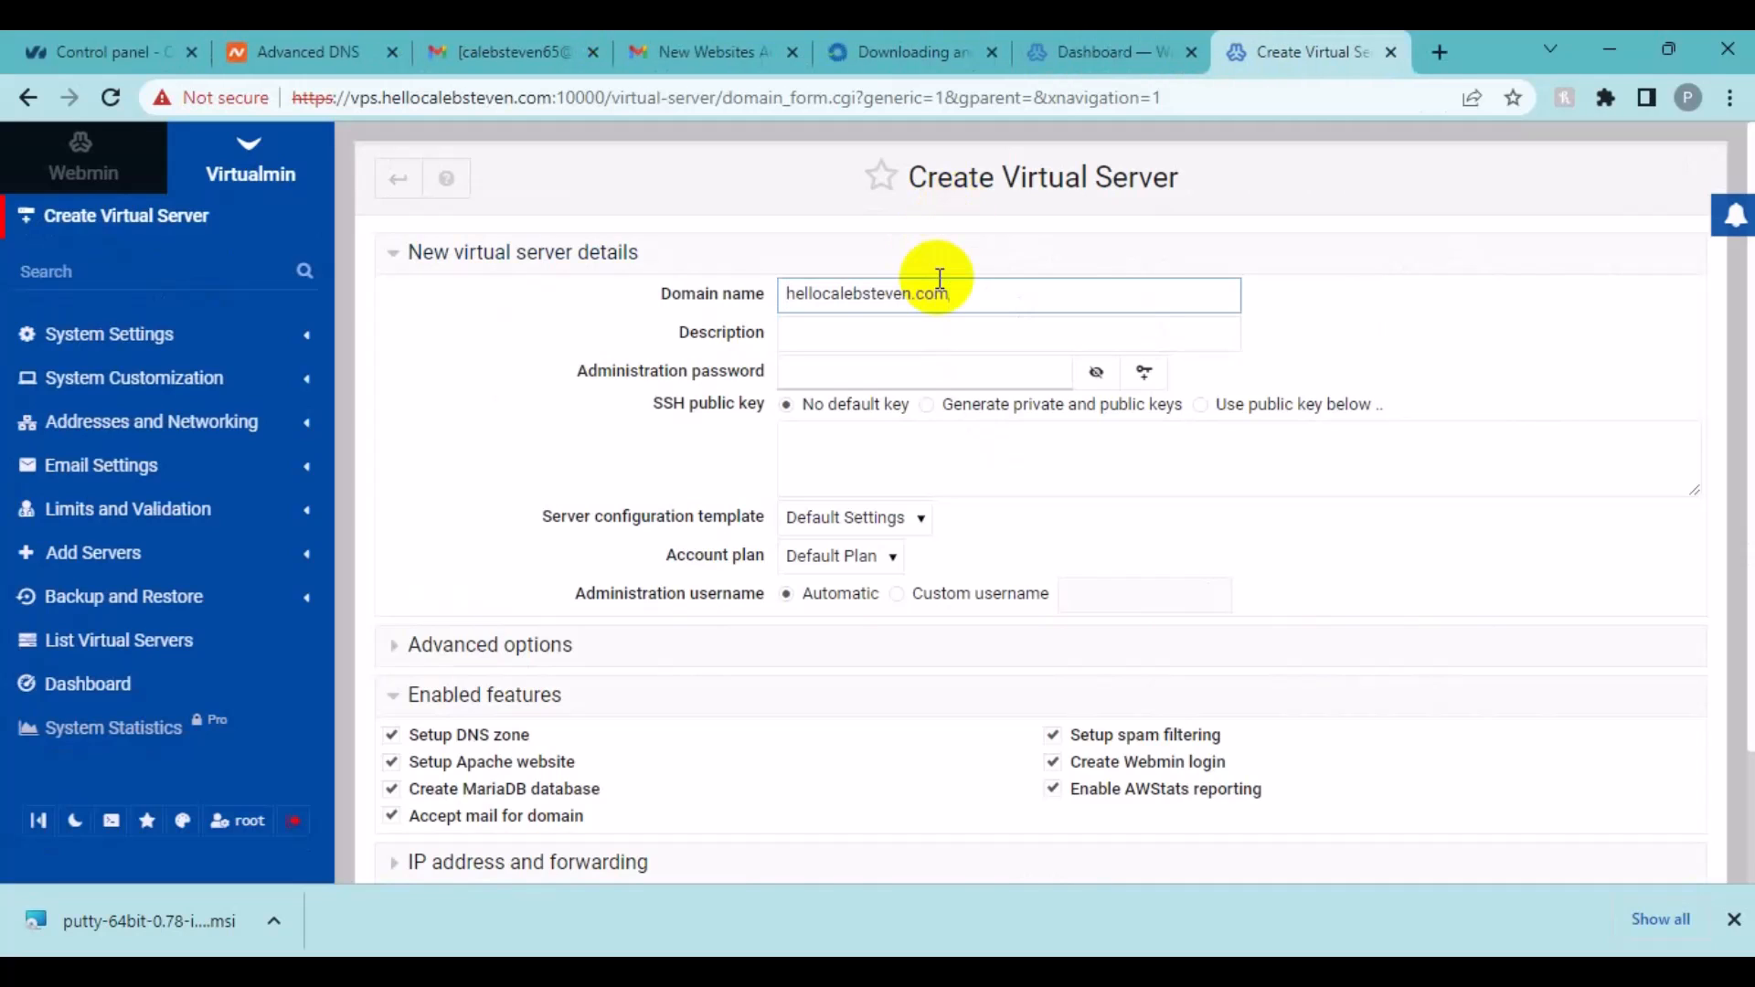
left_click(862, 380)
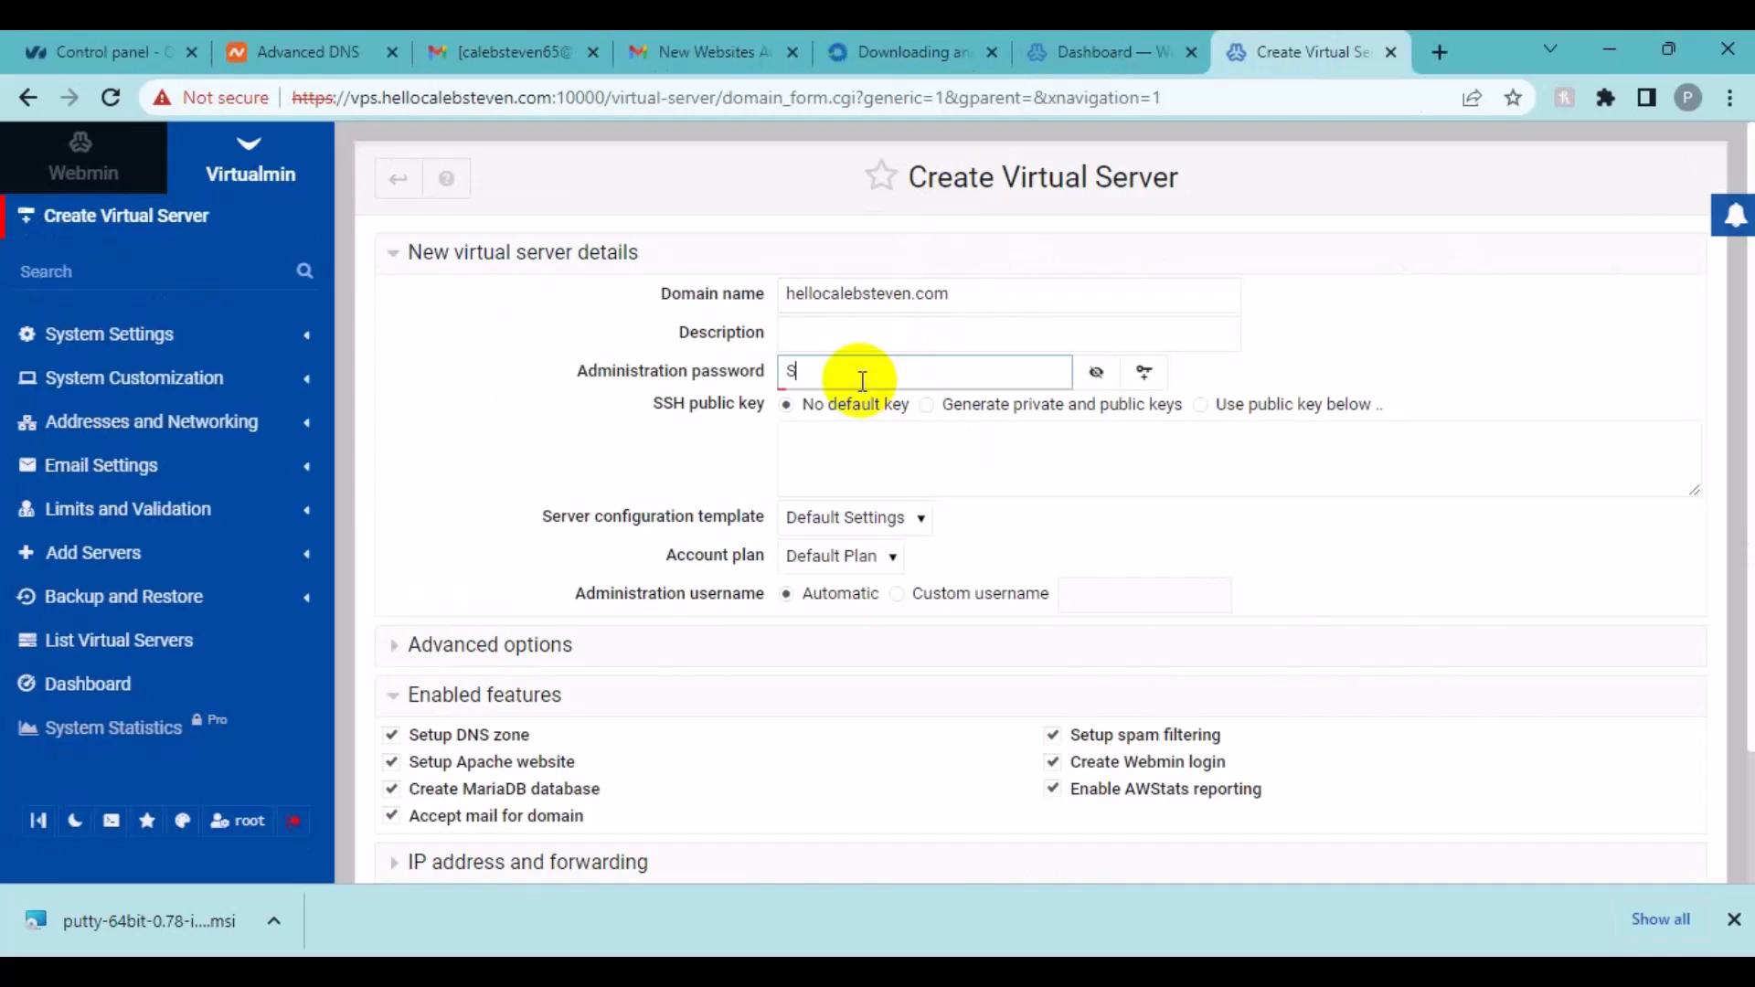
left_click(1096, 372)
left_click(1002, 370)
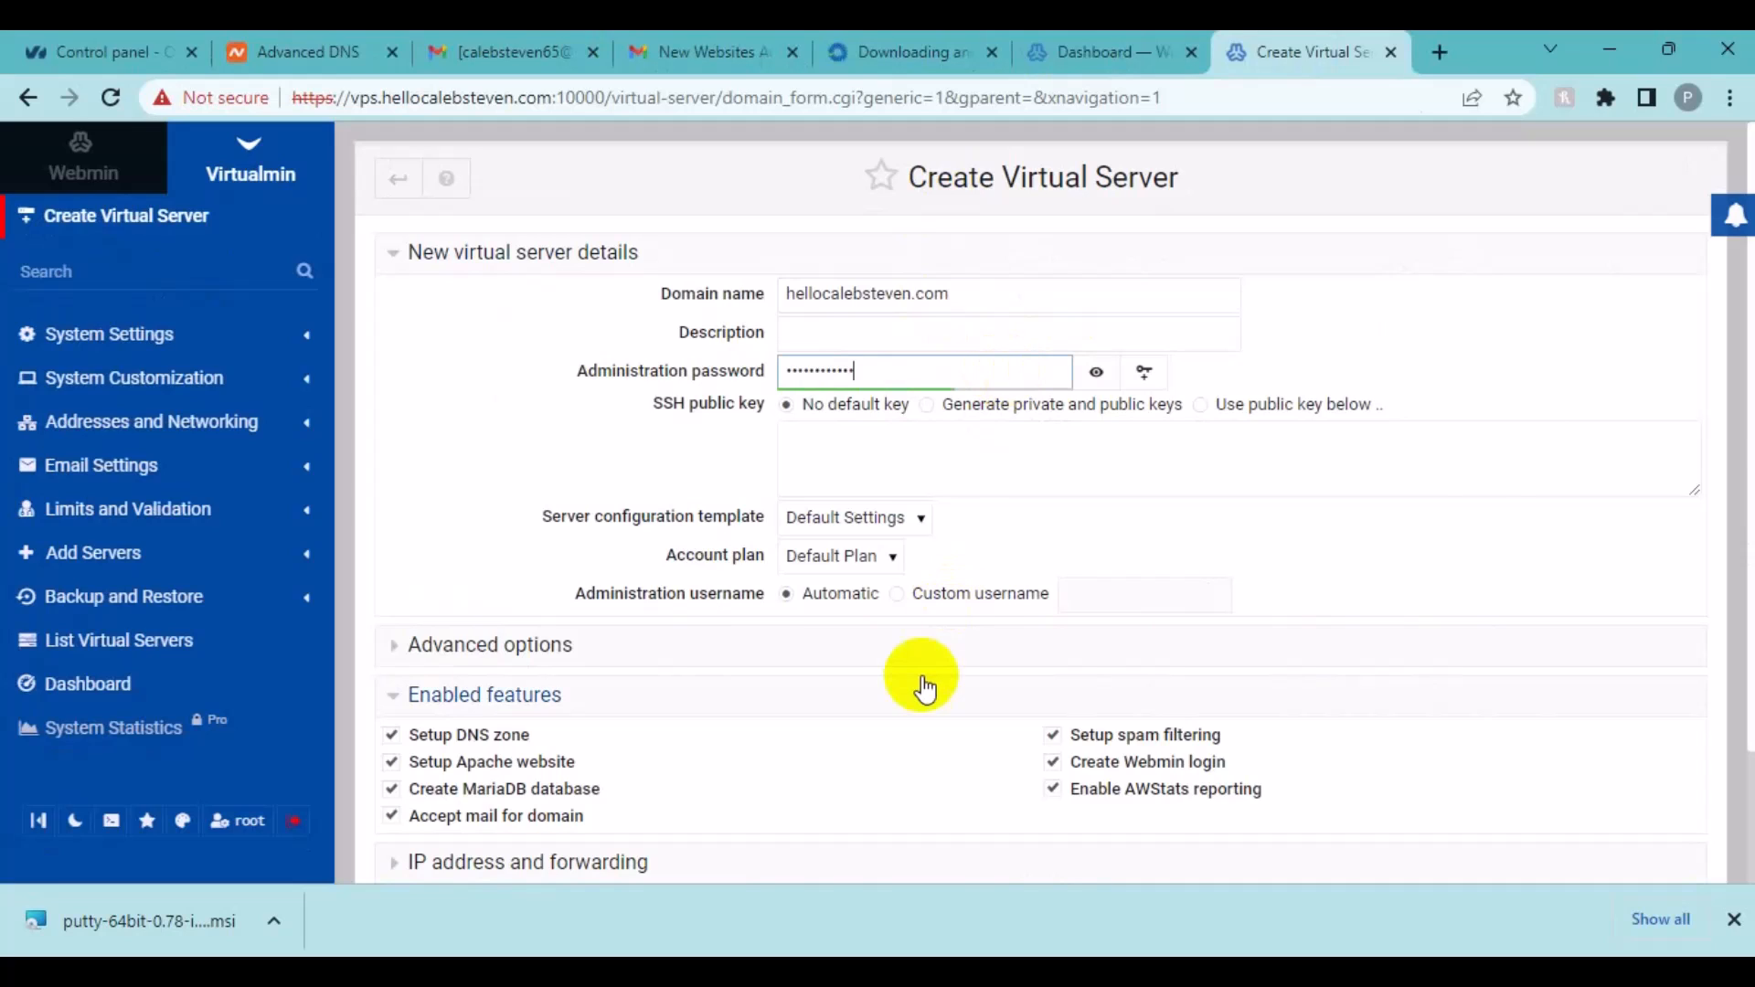
left_click(1747, 546)
scroll(1685, 614, "down", 2)
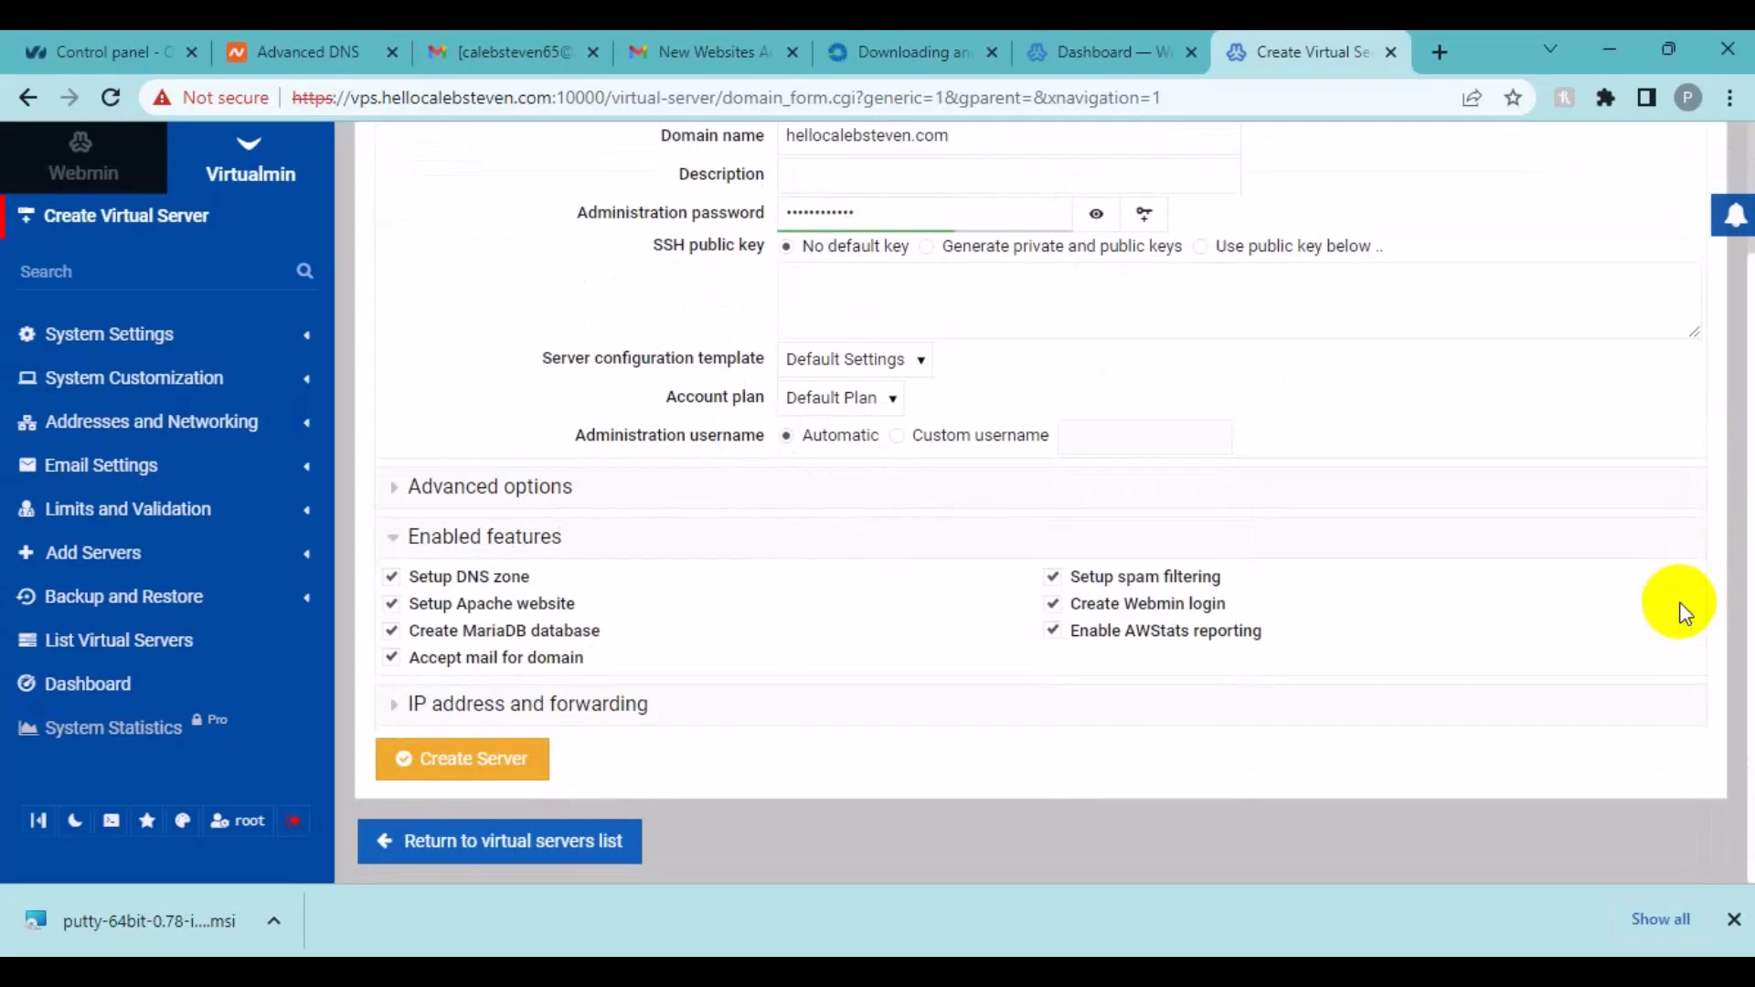
left_click(468, 755)
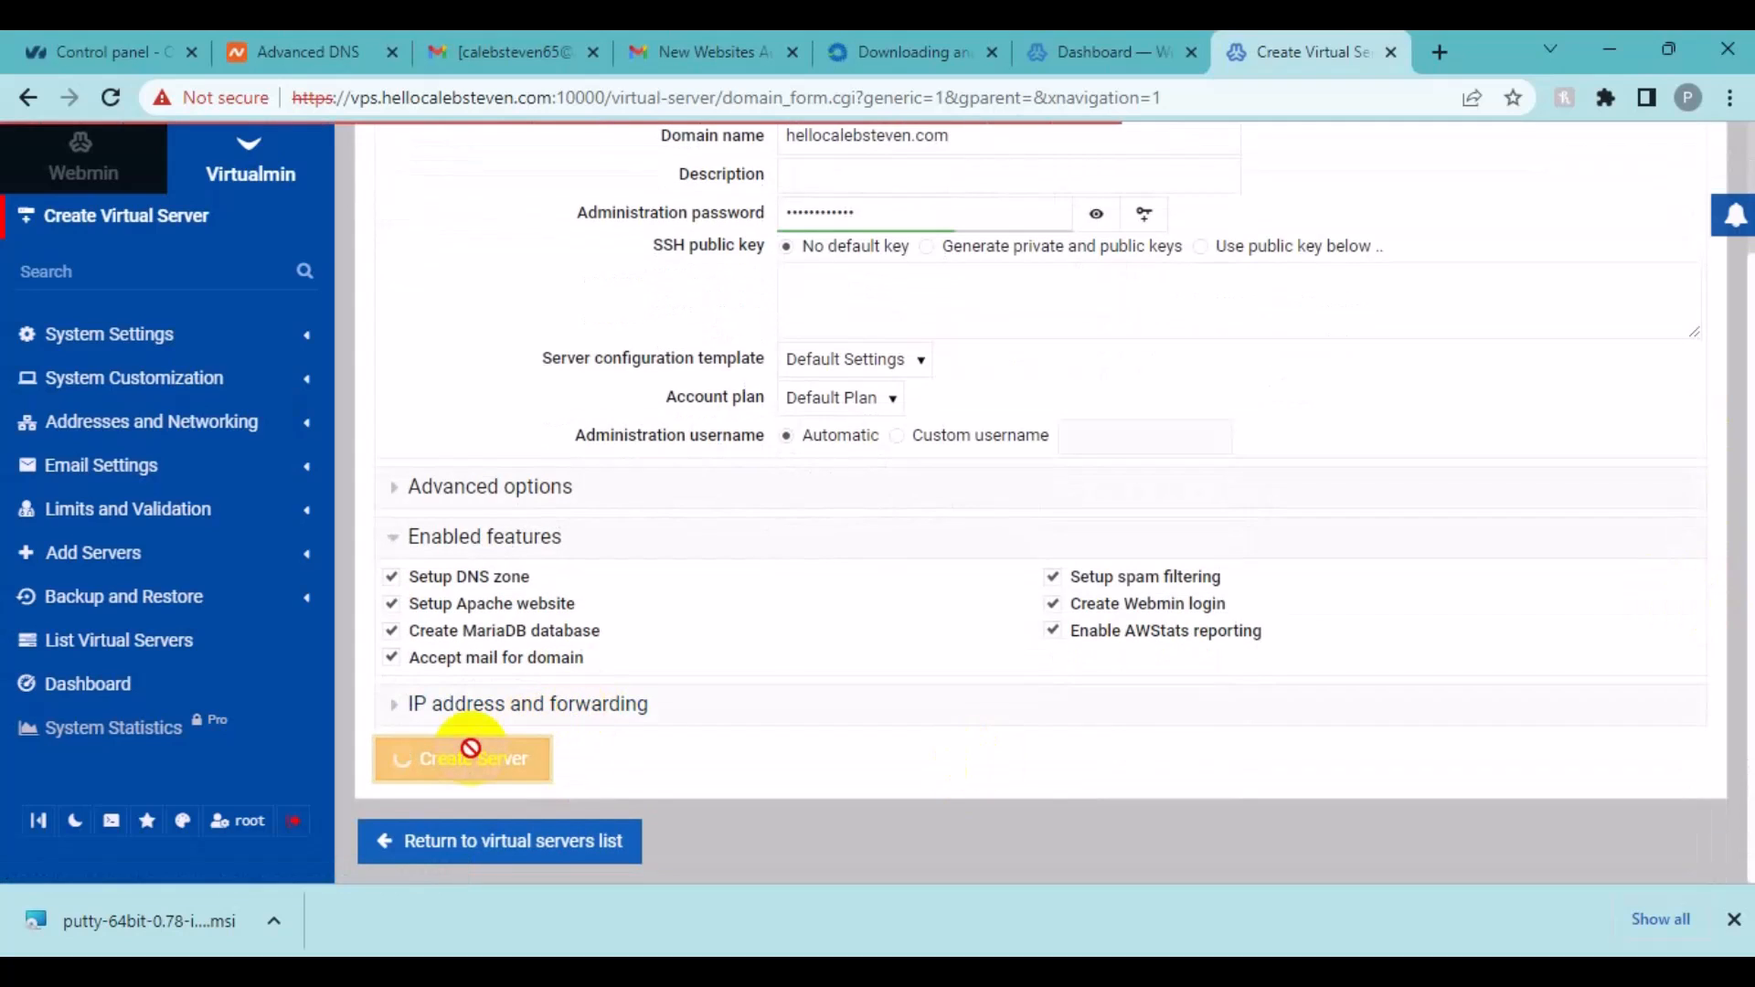
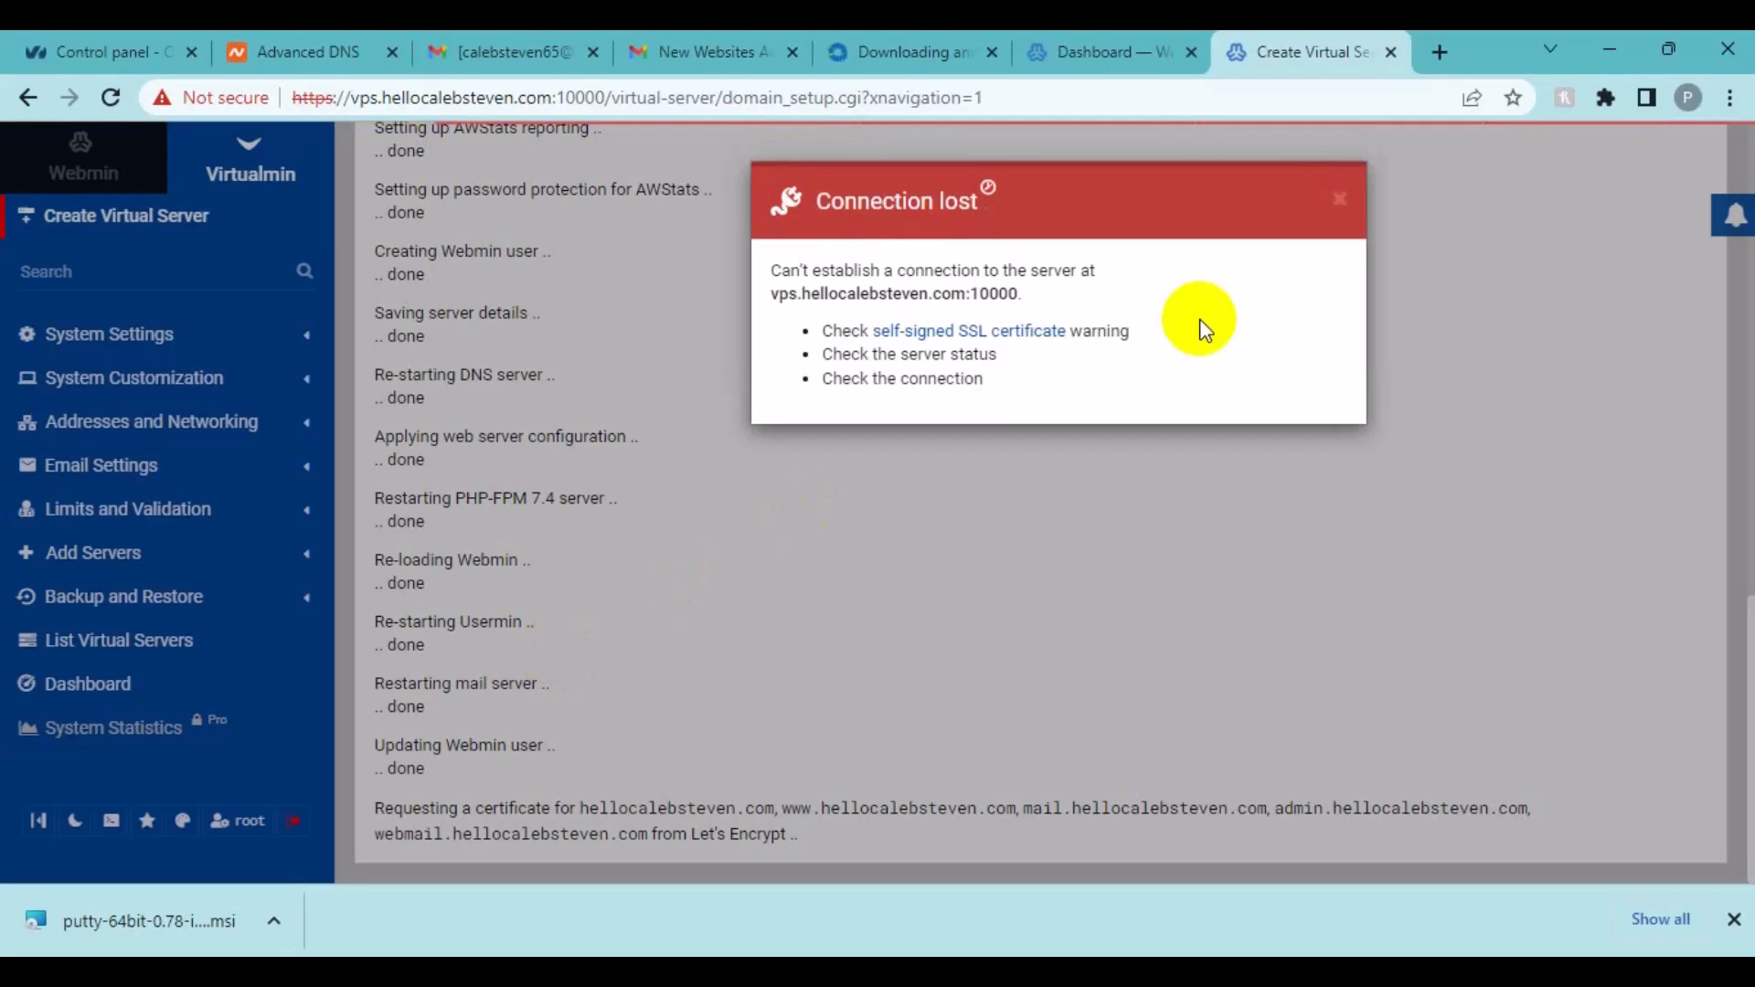
Dismiss the 'Connection lost' warning and reload the Virtualmin page once server setup finishes
left_click(1340, 203)
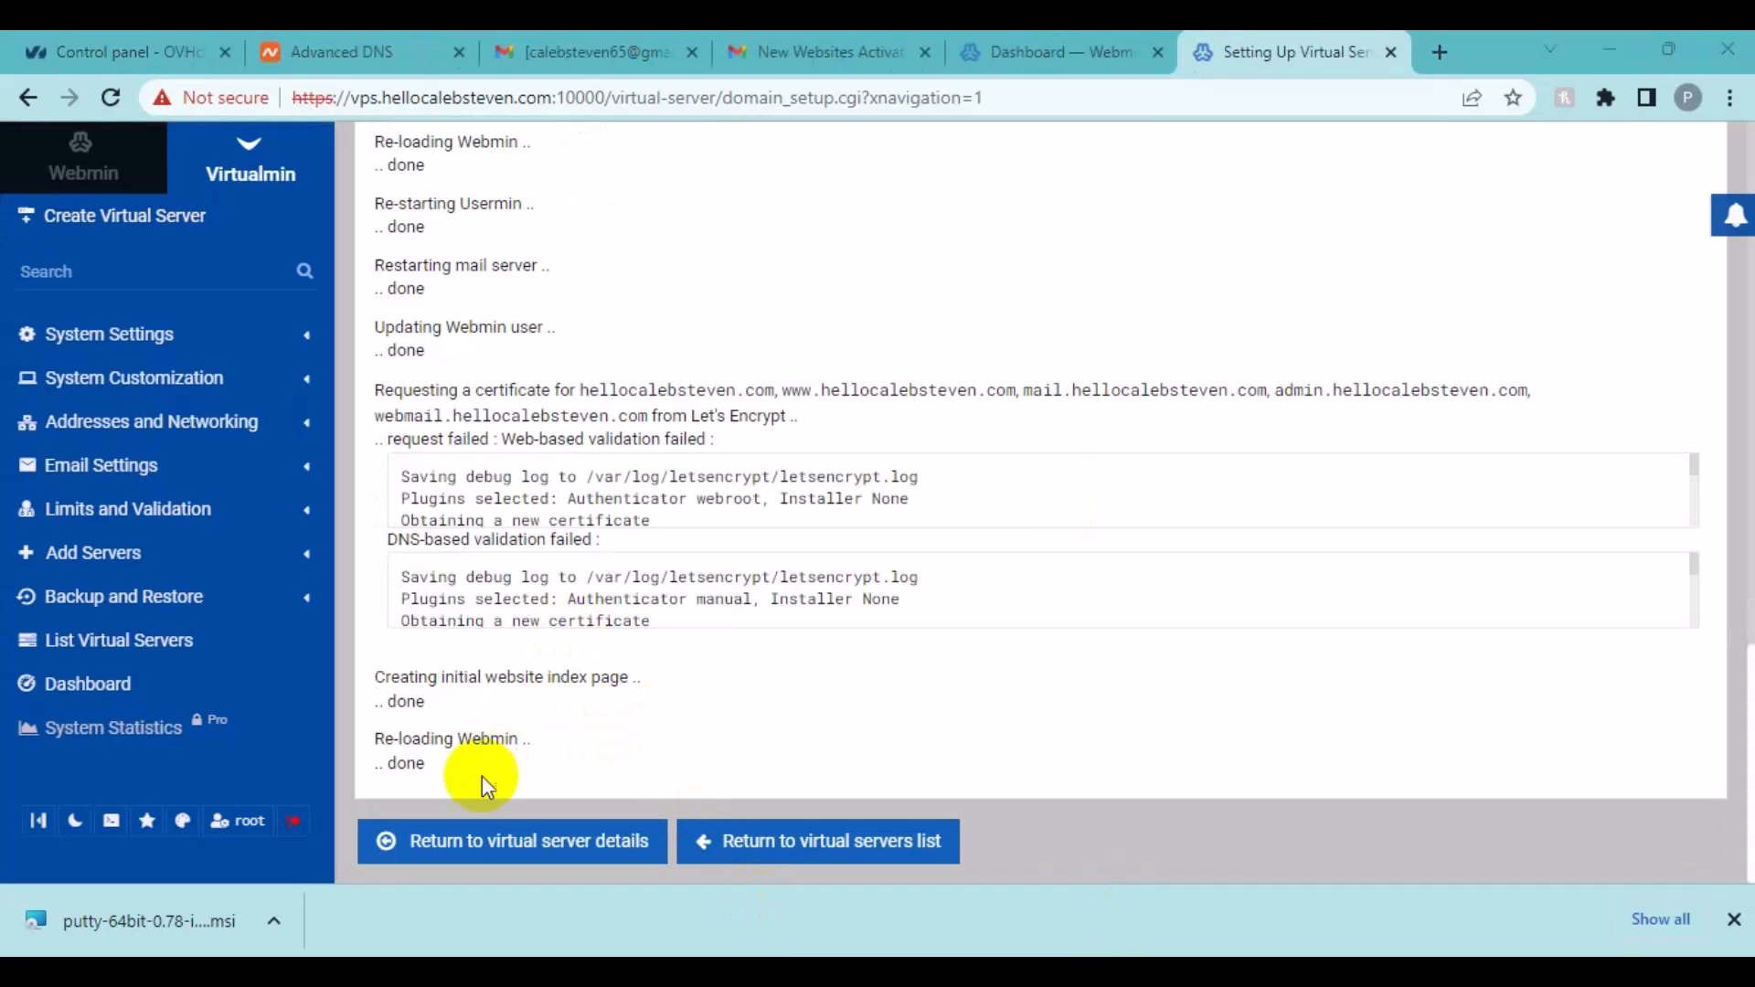
left_click(126, 111)
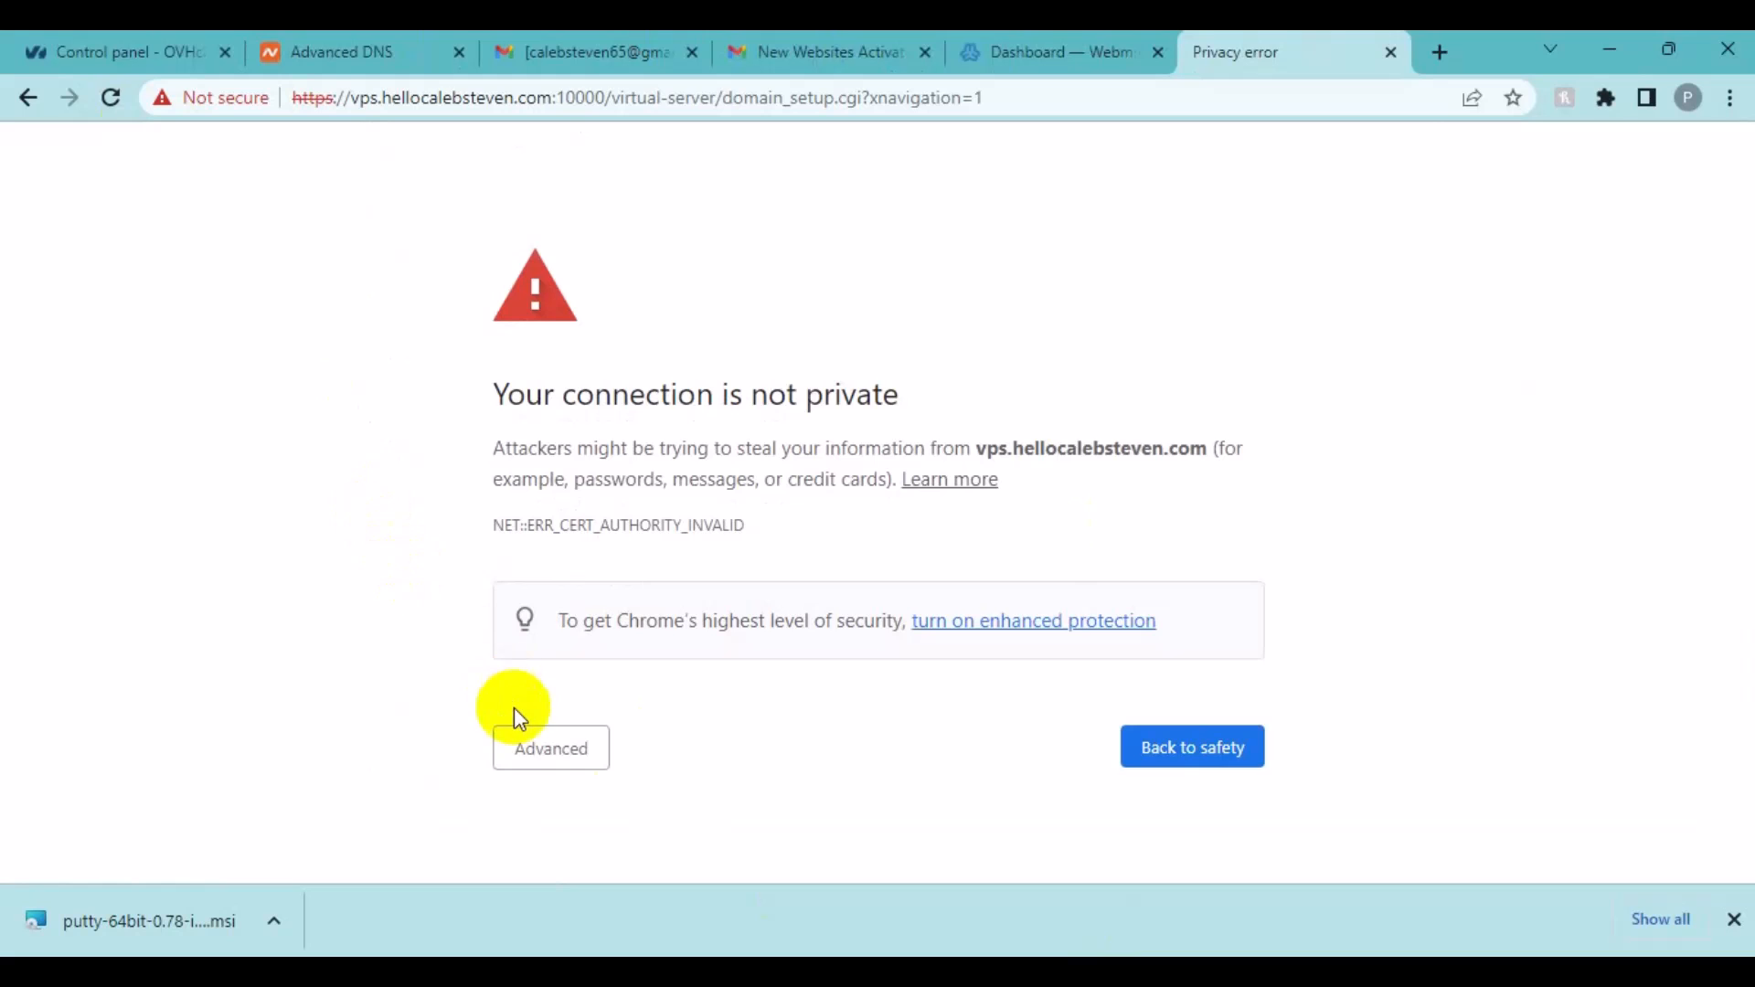
Proceed past Chrome's untrusted-certificate warning to Virtualmin's Virtual Servers list showing hellocalebsteven.com
left_click(527, 745)
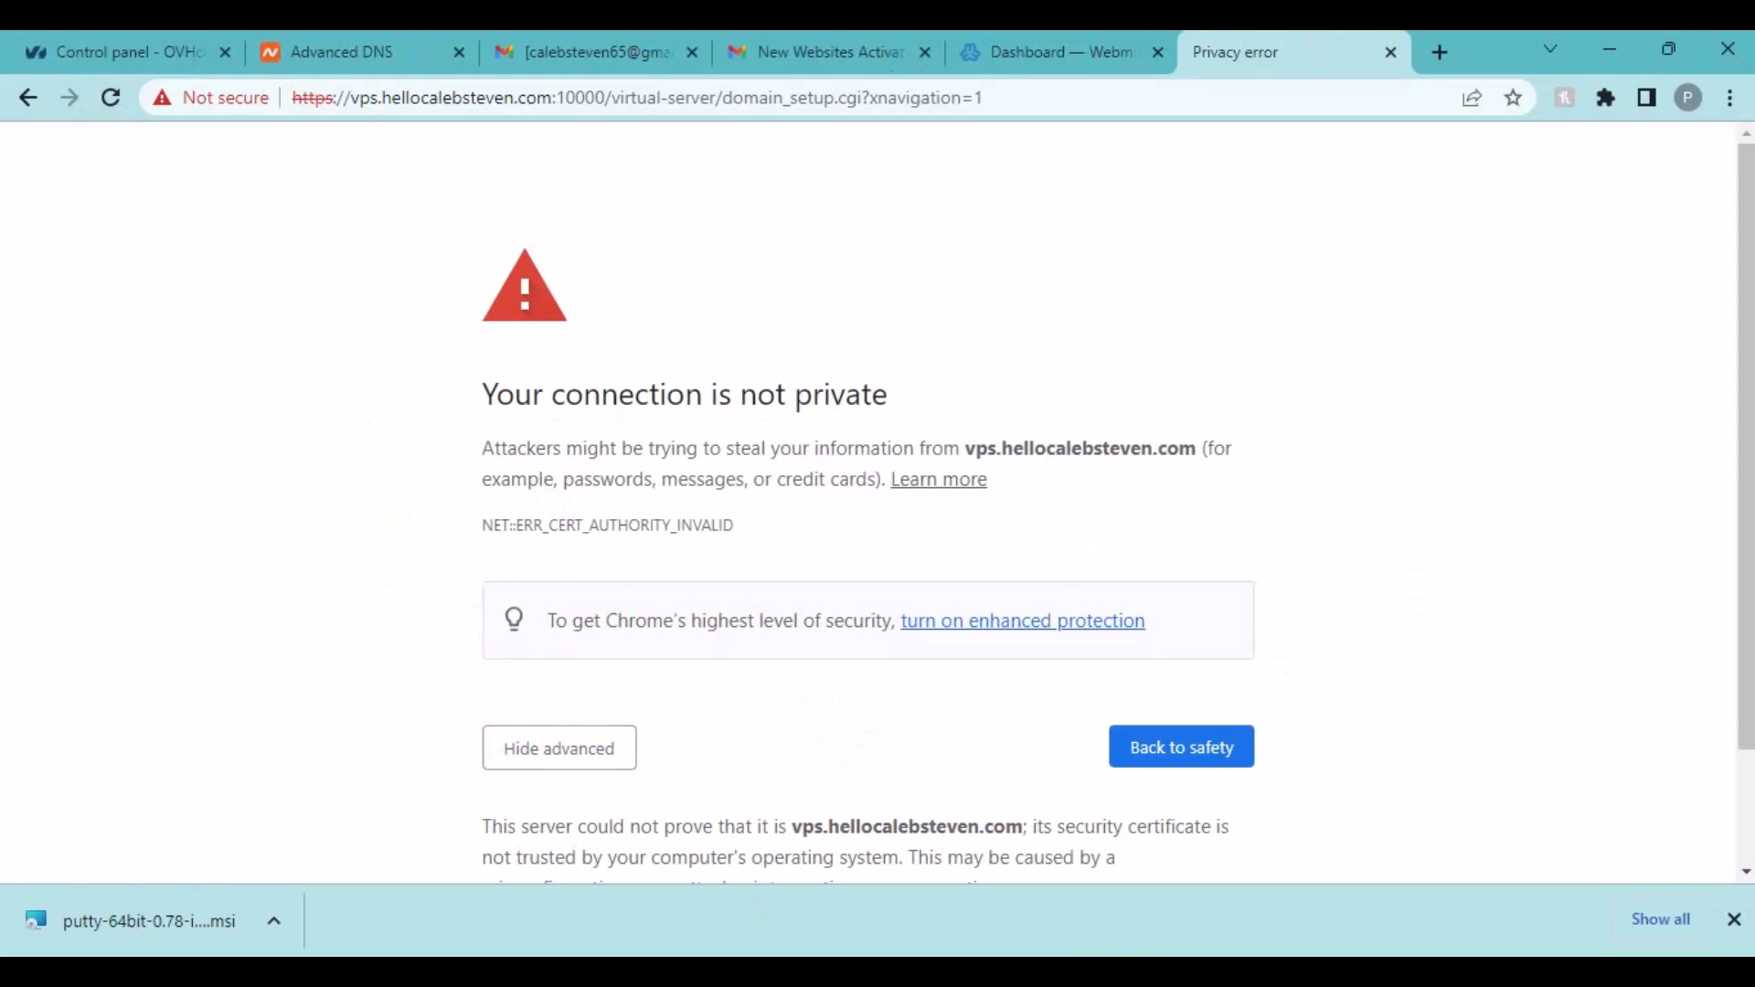
scroll(1748, 574, "down", 3)
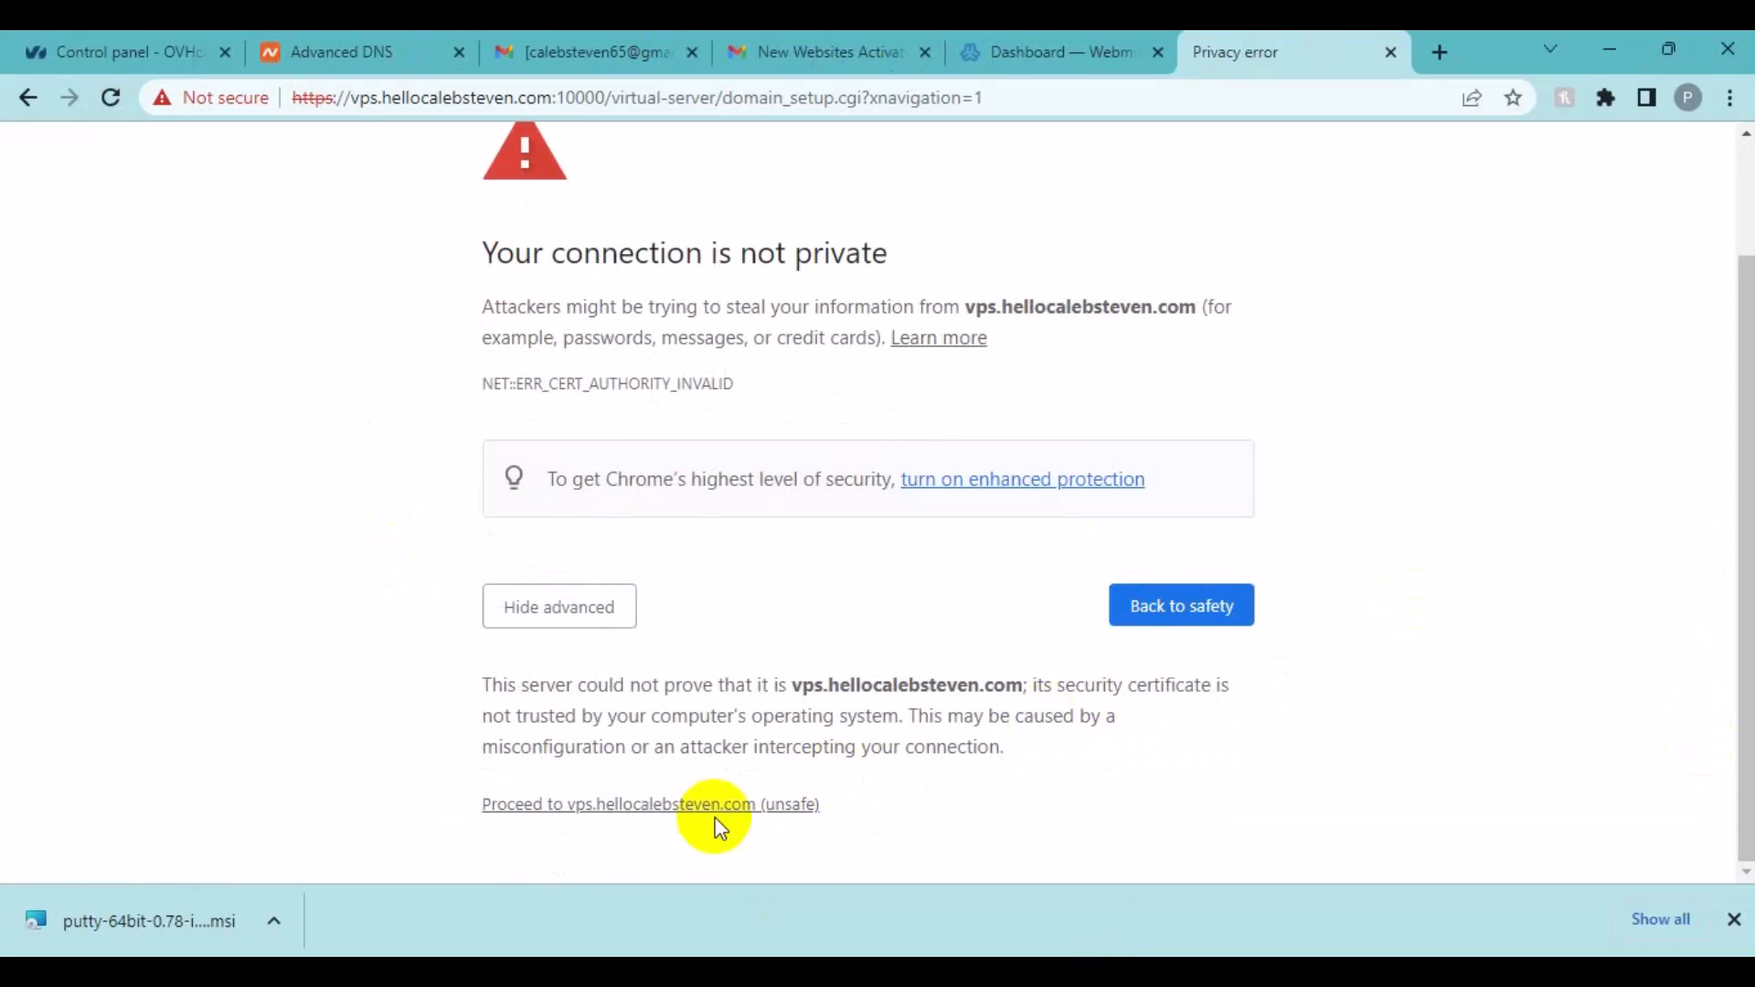
left_click(666, 808)
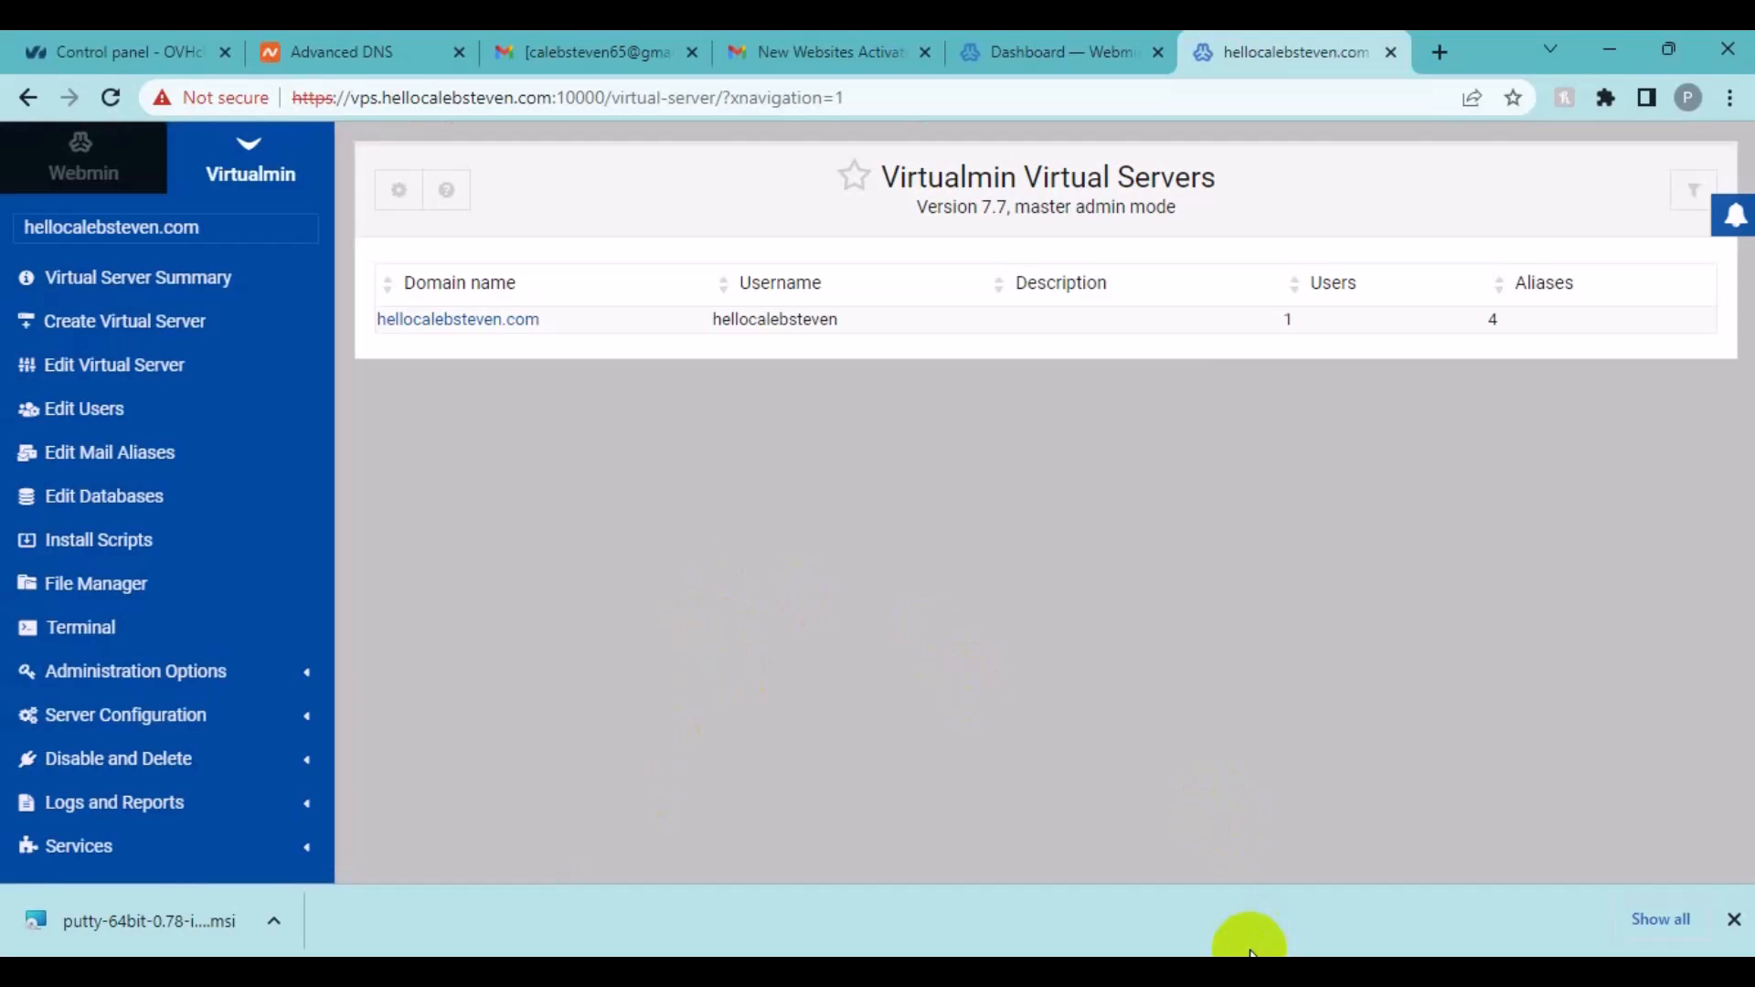
left_click(993, 972)
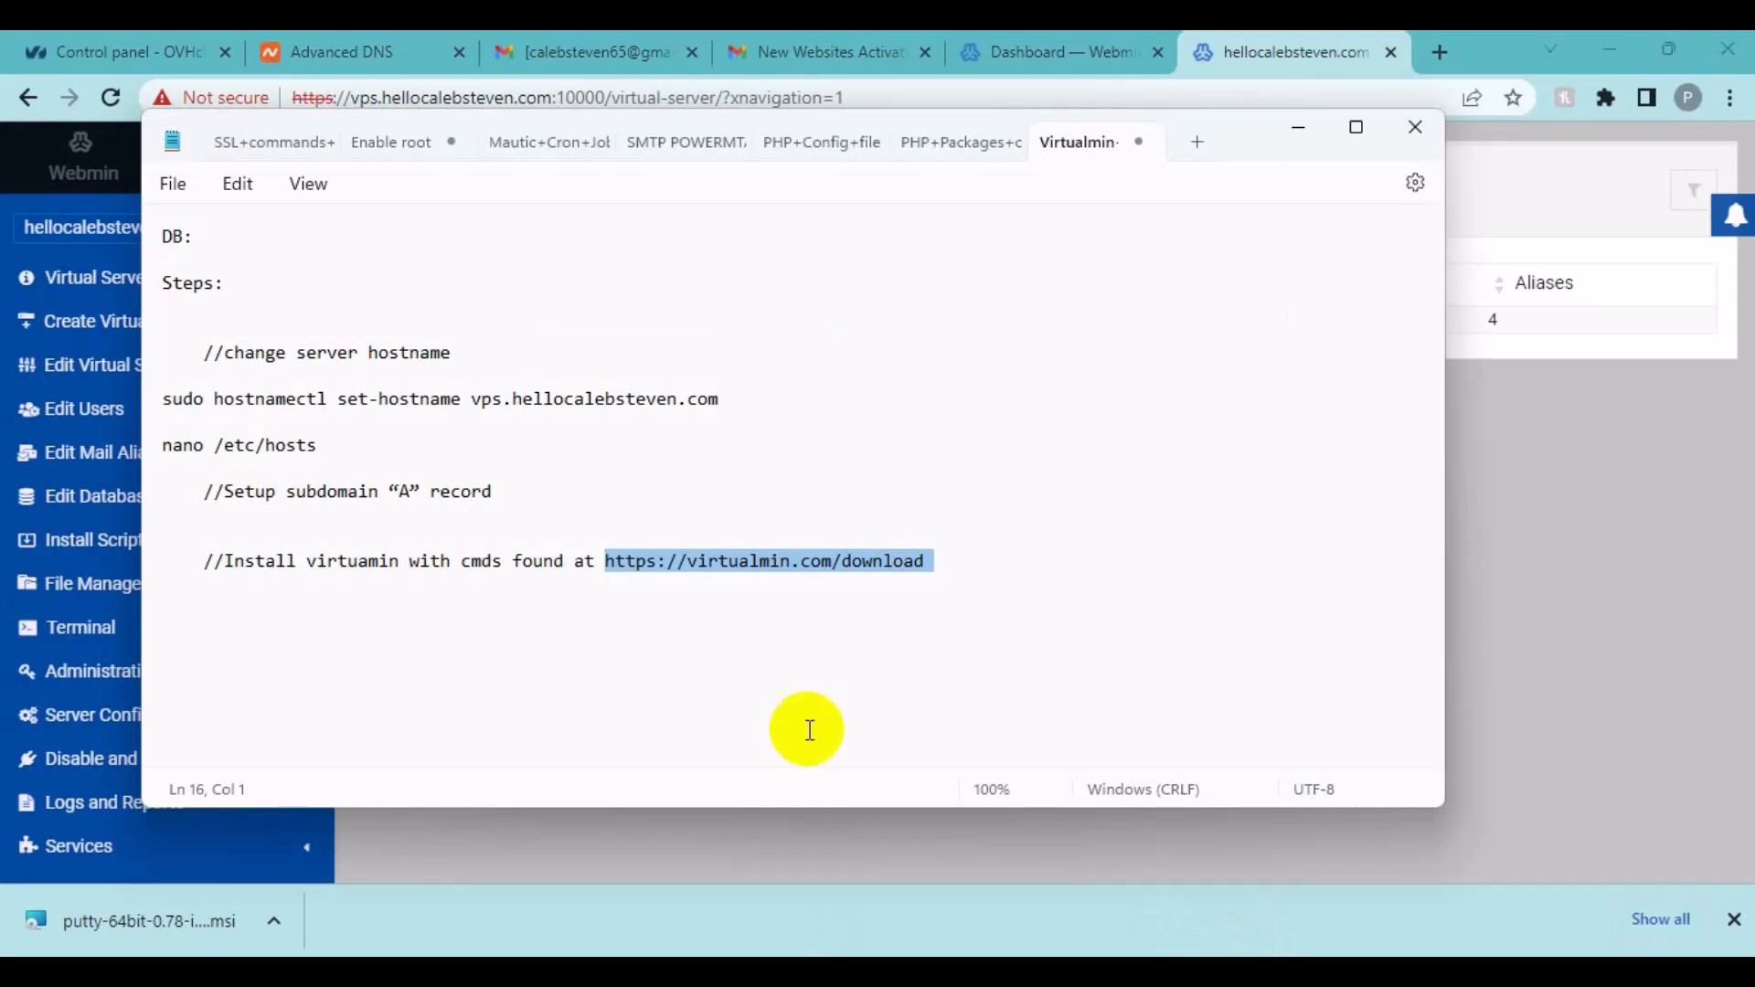
Copy the 'sudo apt update' line from the SSL+commands notes in Notepad
left_click(285, 155)
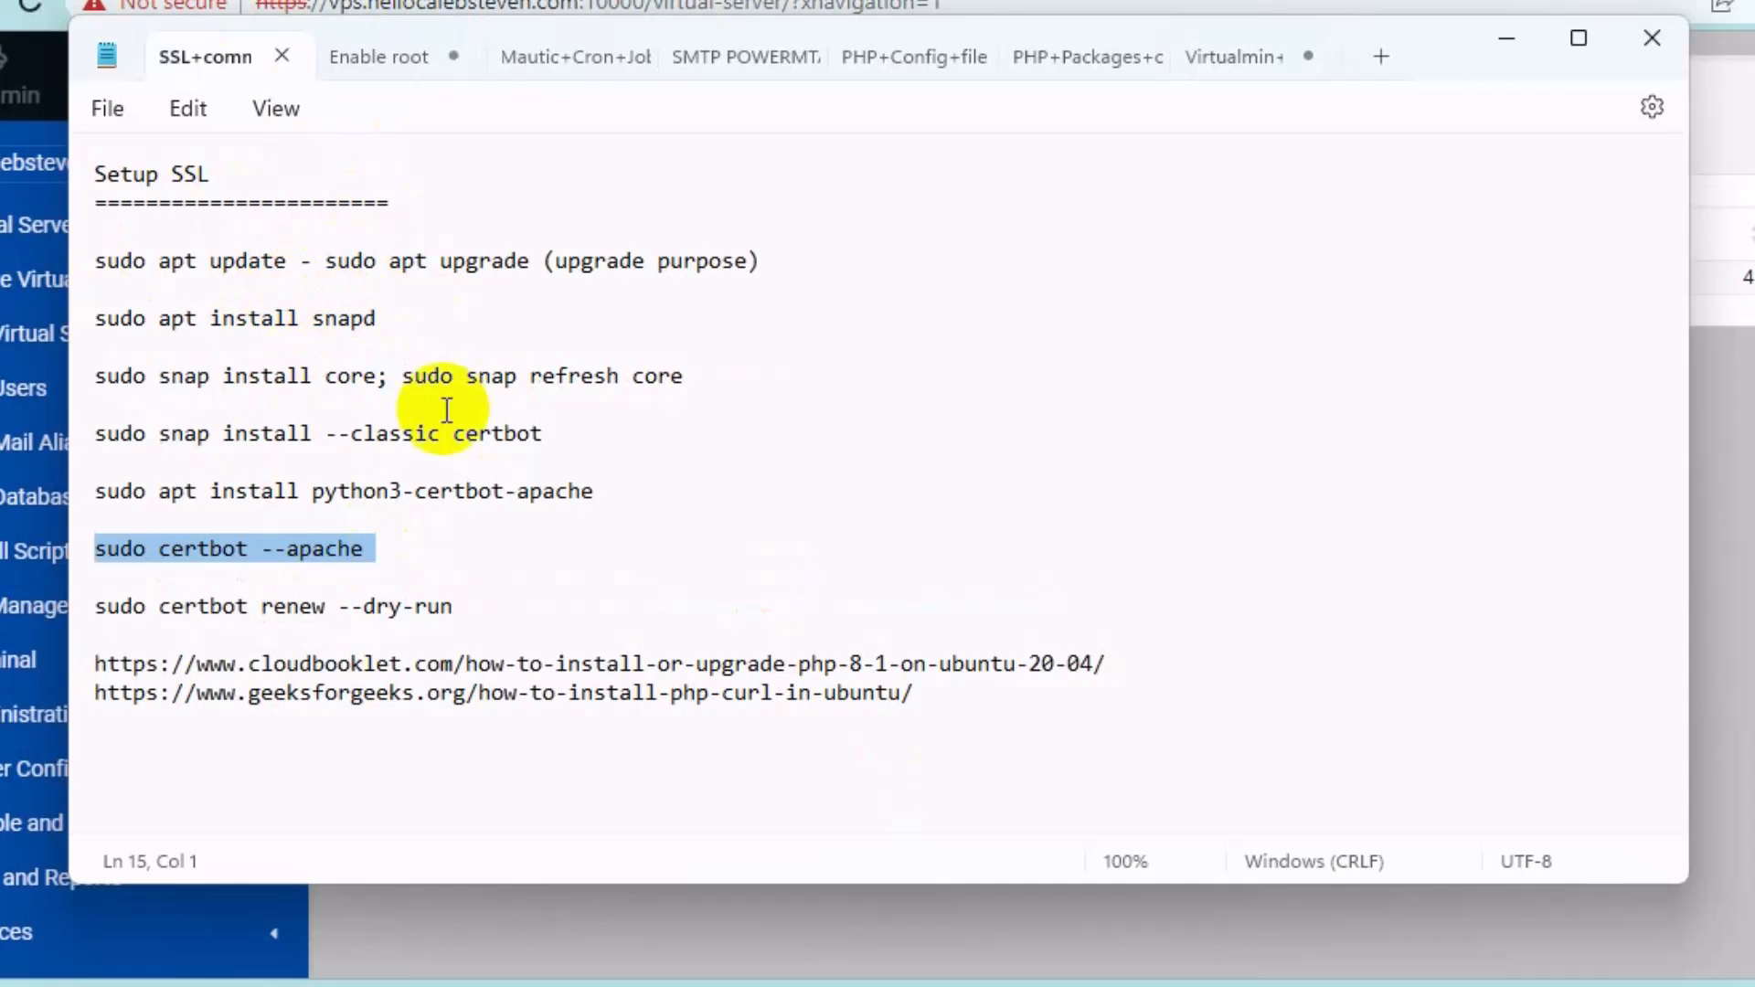
left_click(832, 980)
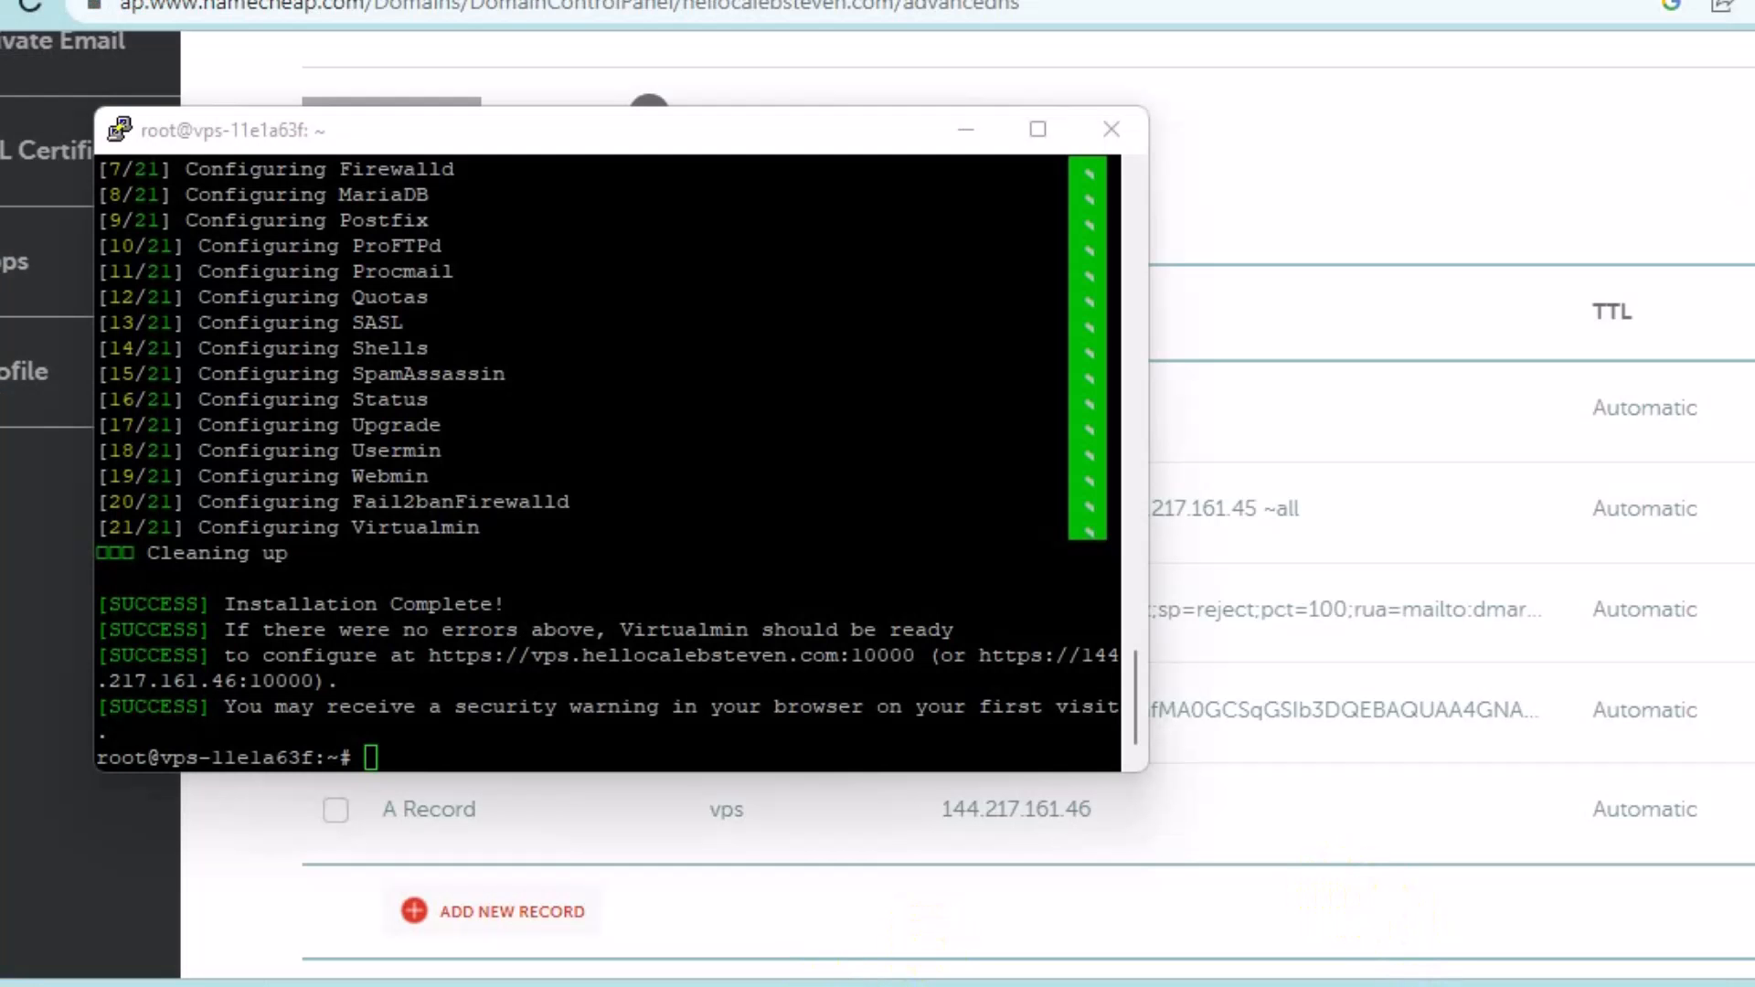
left_click(914, 983)
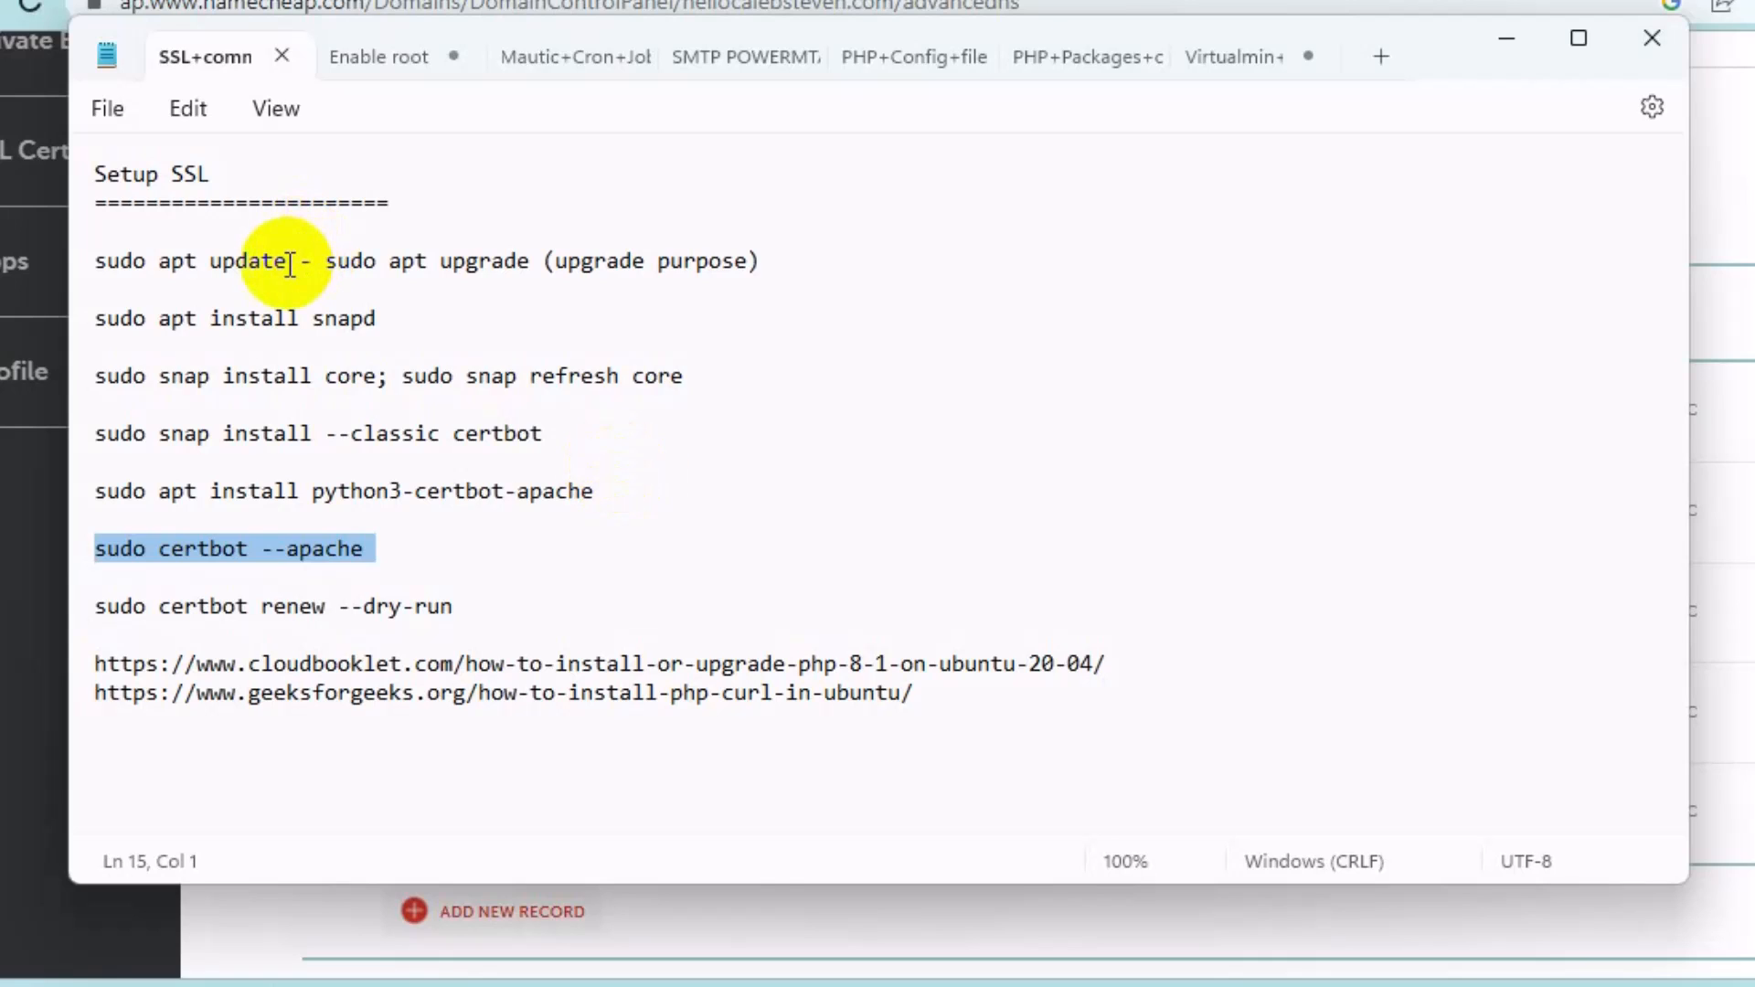
left_click_drag(290, 264, 110, 266)
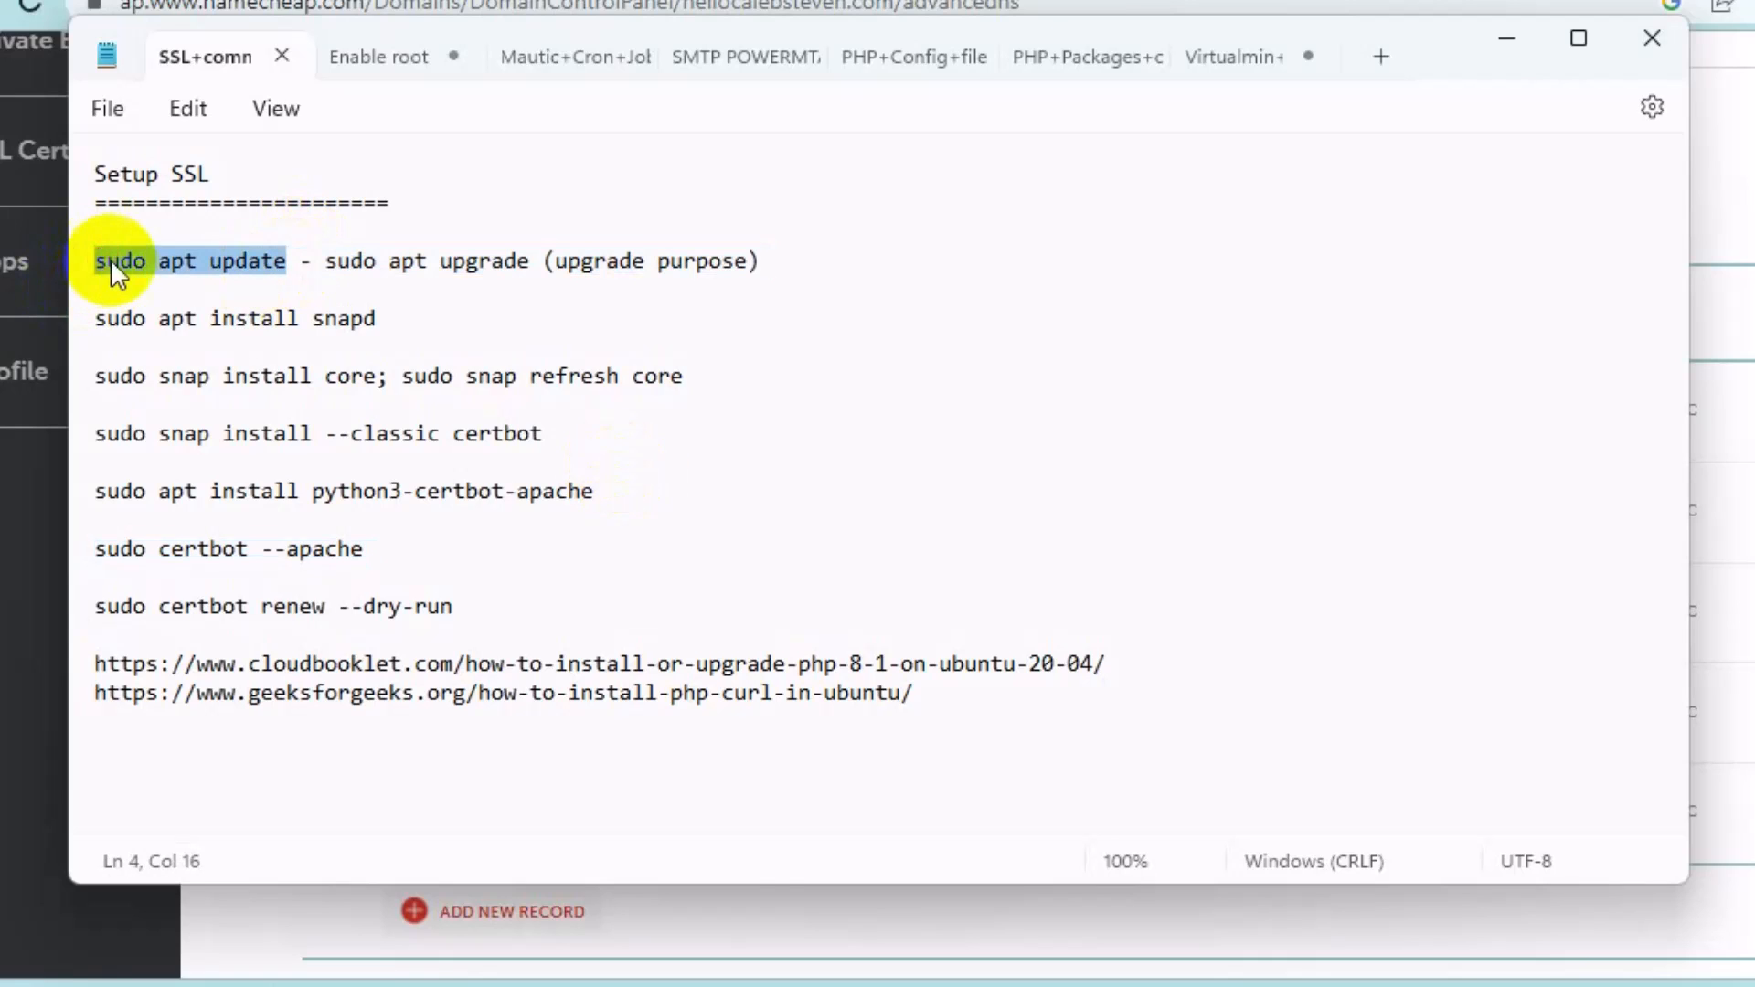
right_click(158, 256)
left_click(259, 417)
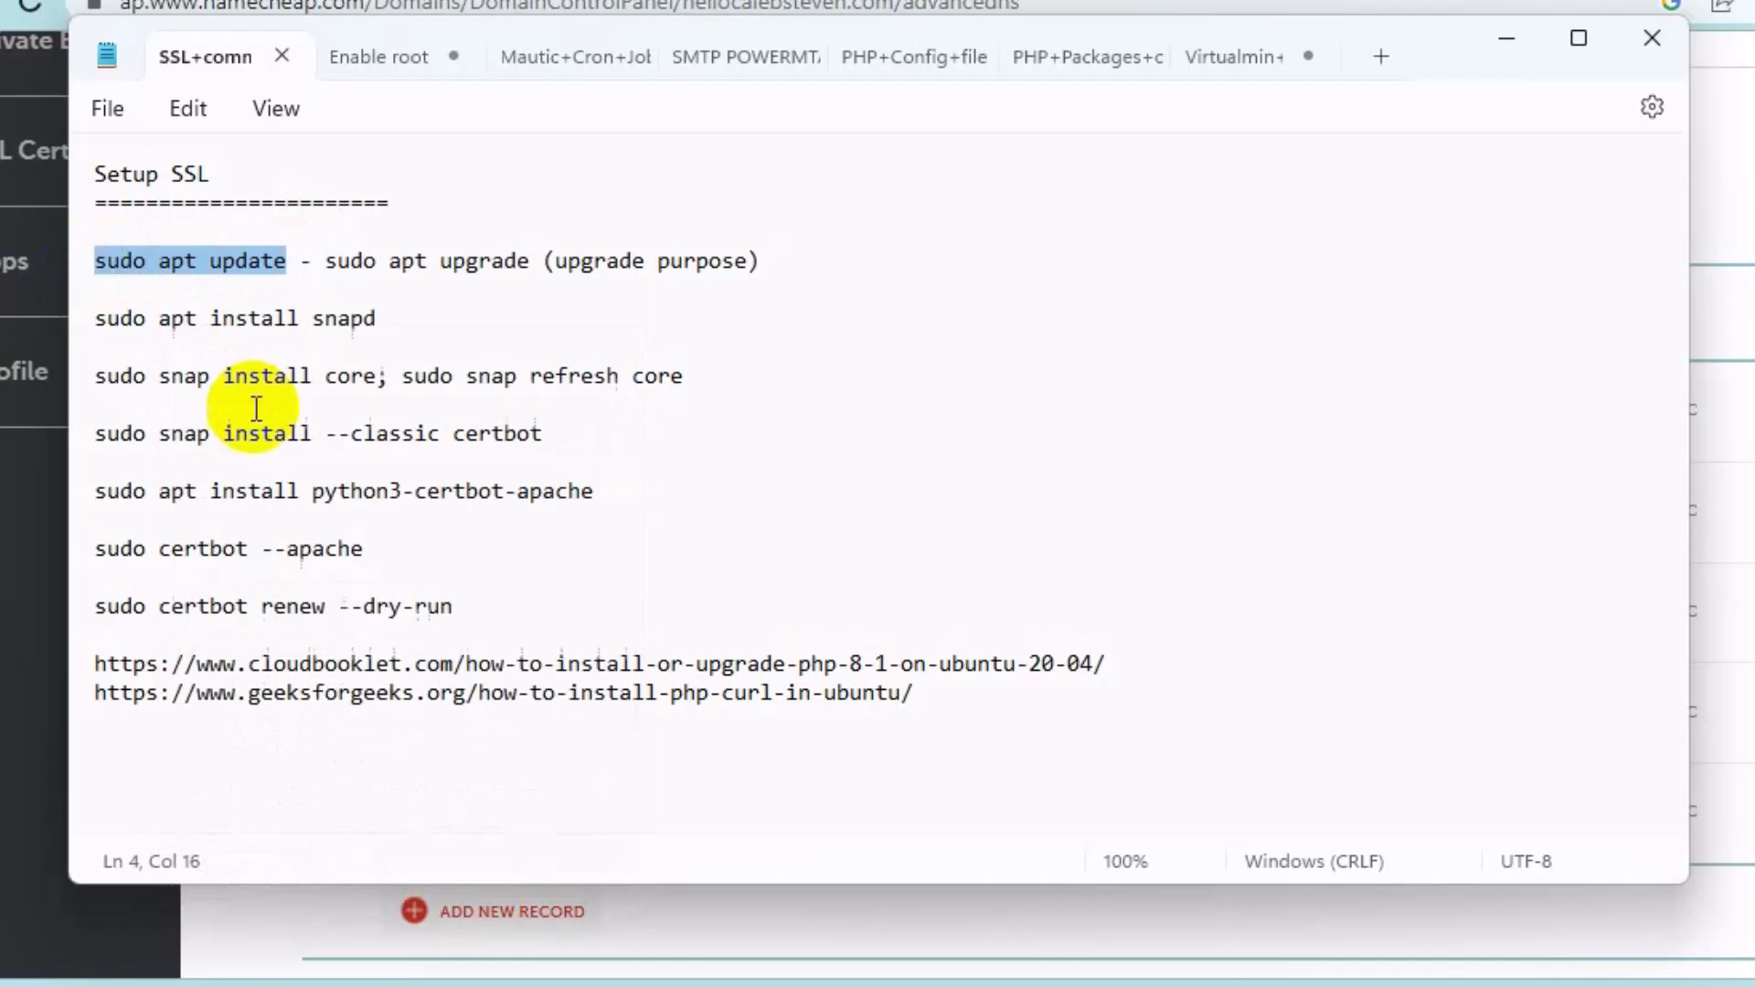
Run sudo apt update on the server in PuTTY
left_click(1197, 984)
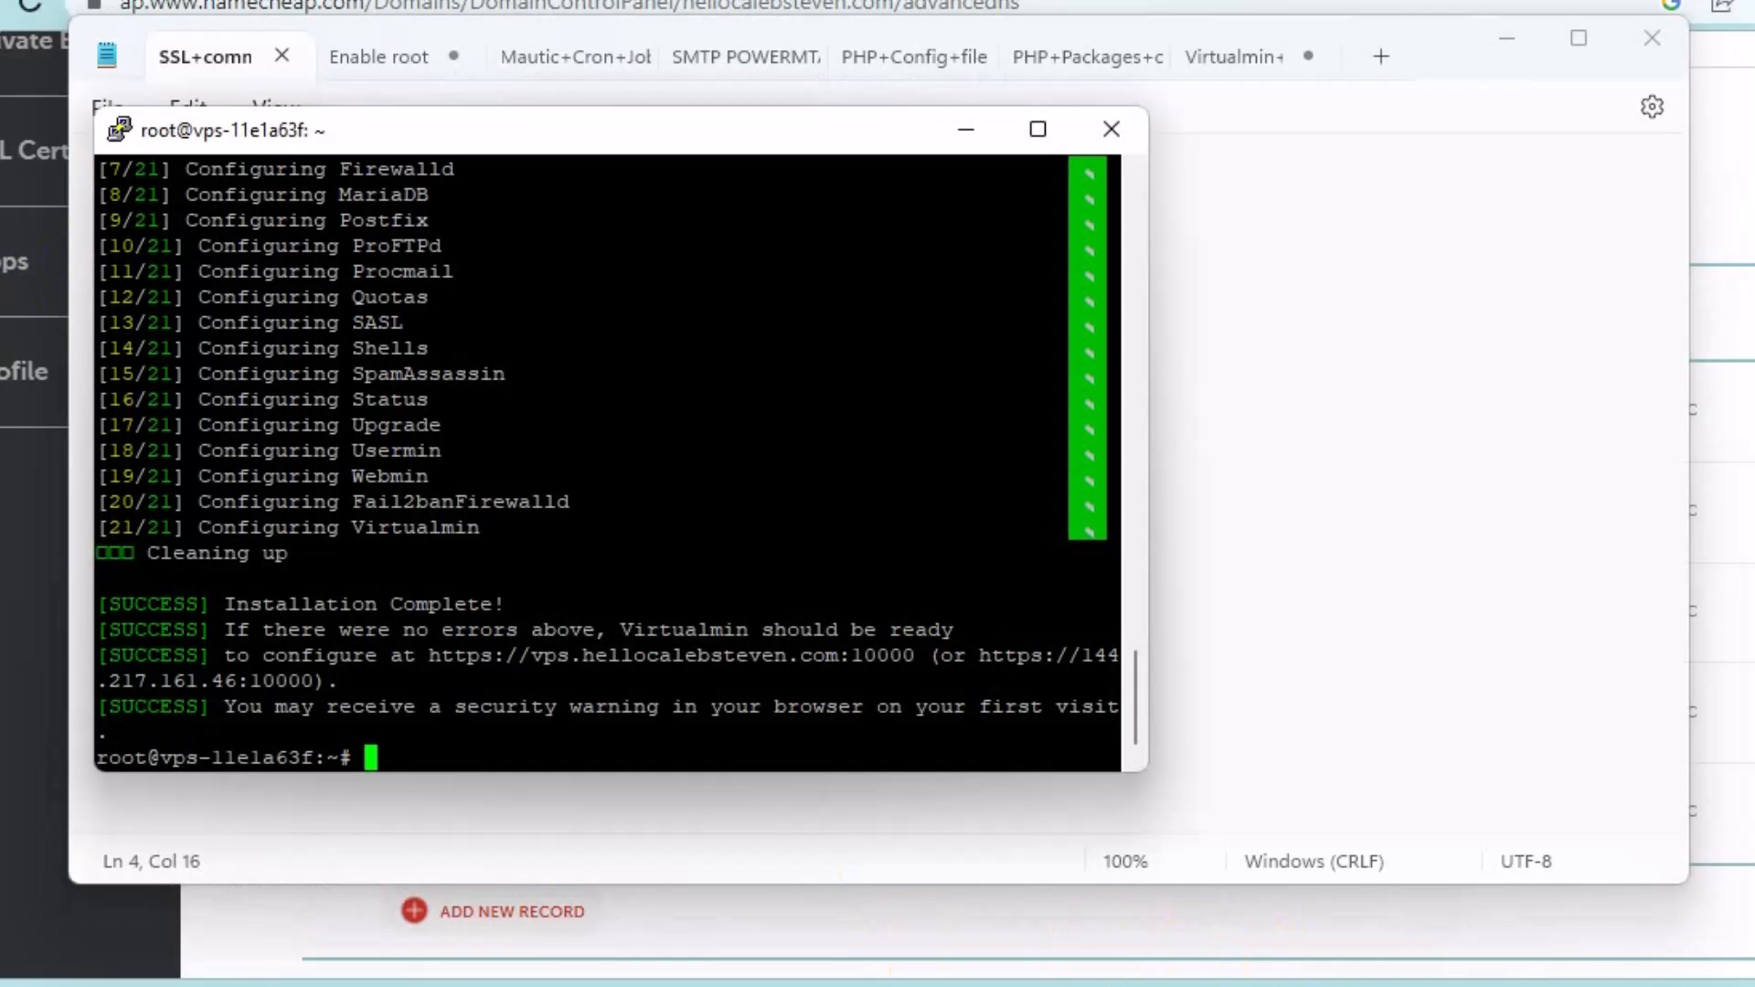
right_click(370, 759)
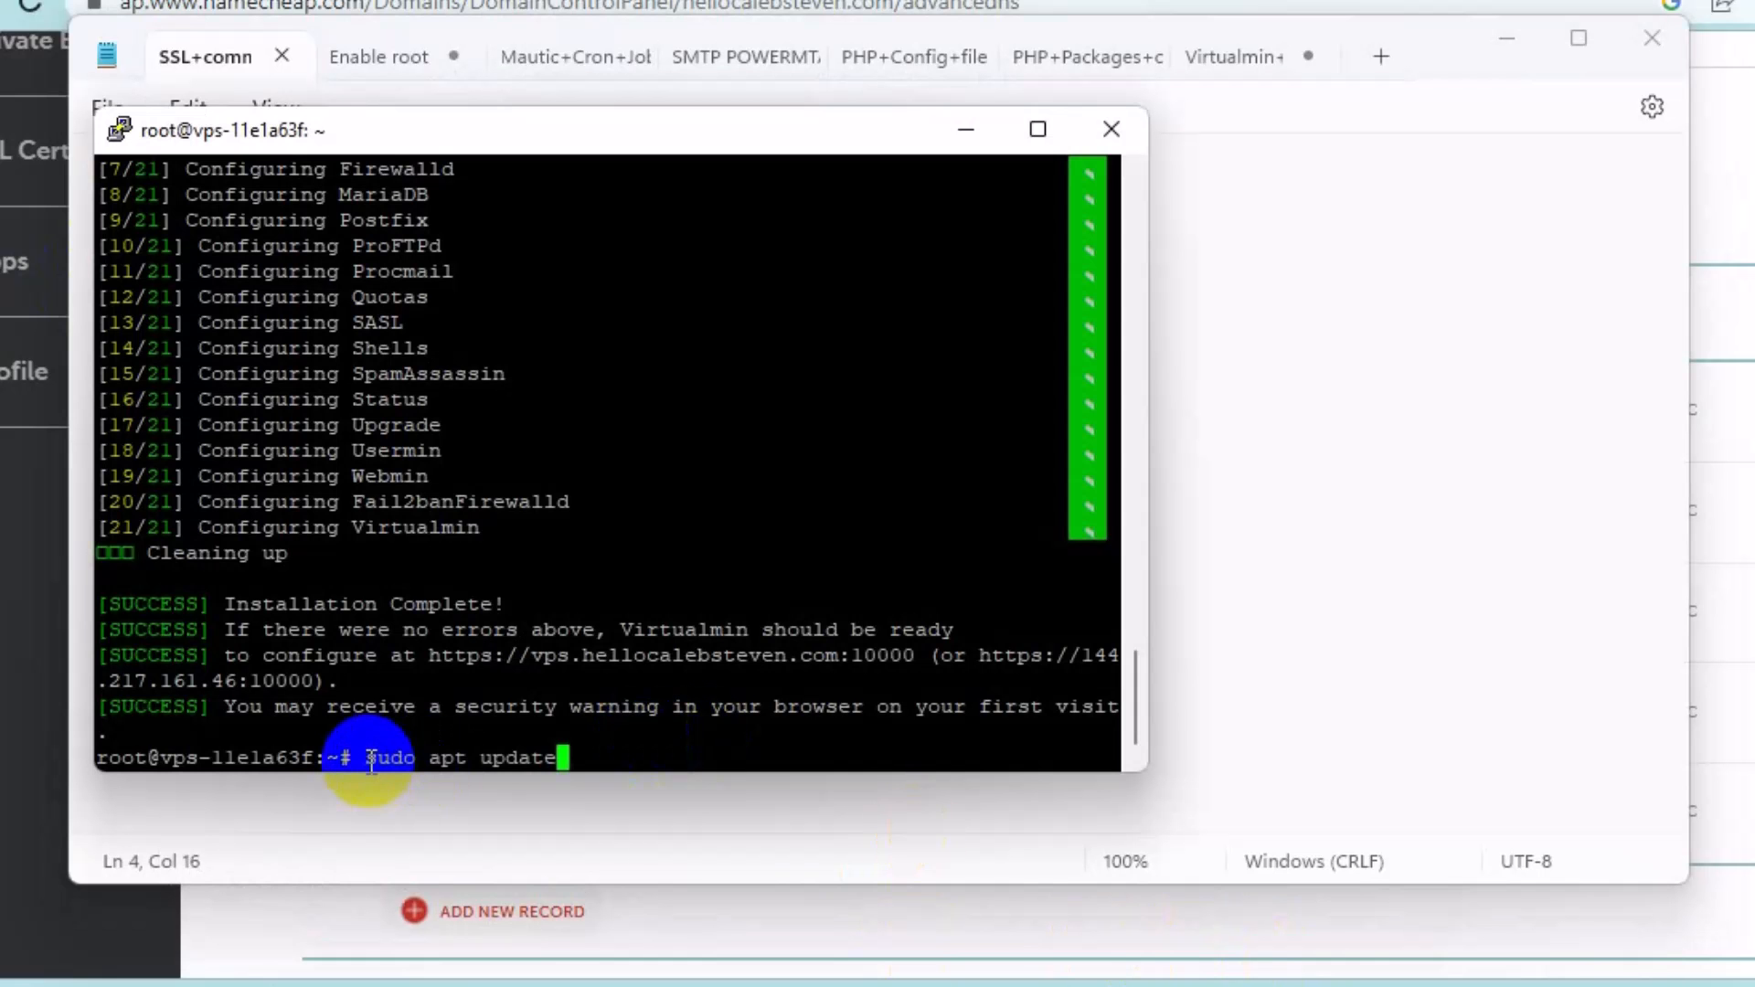
key("Return")
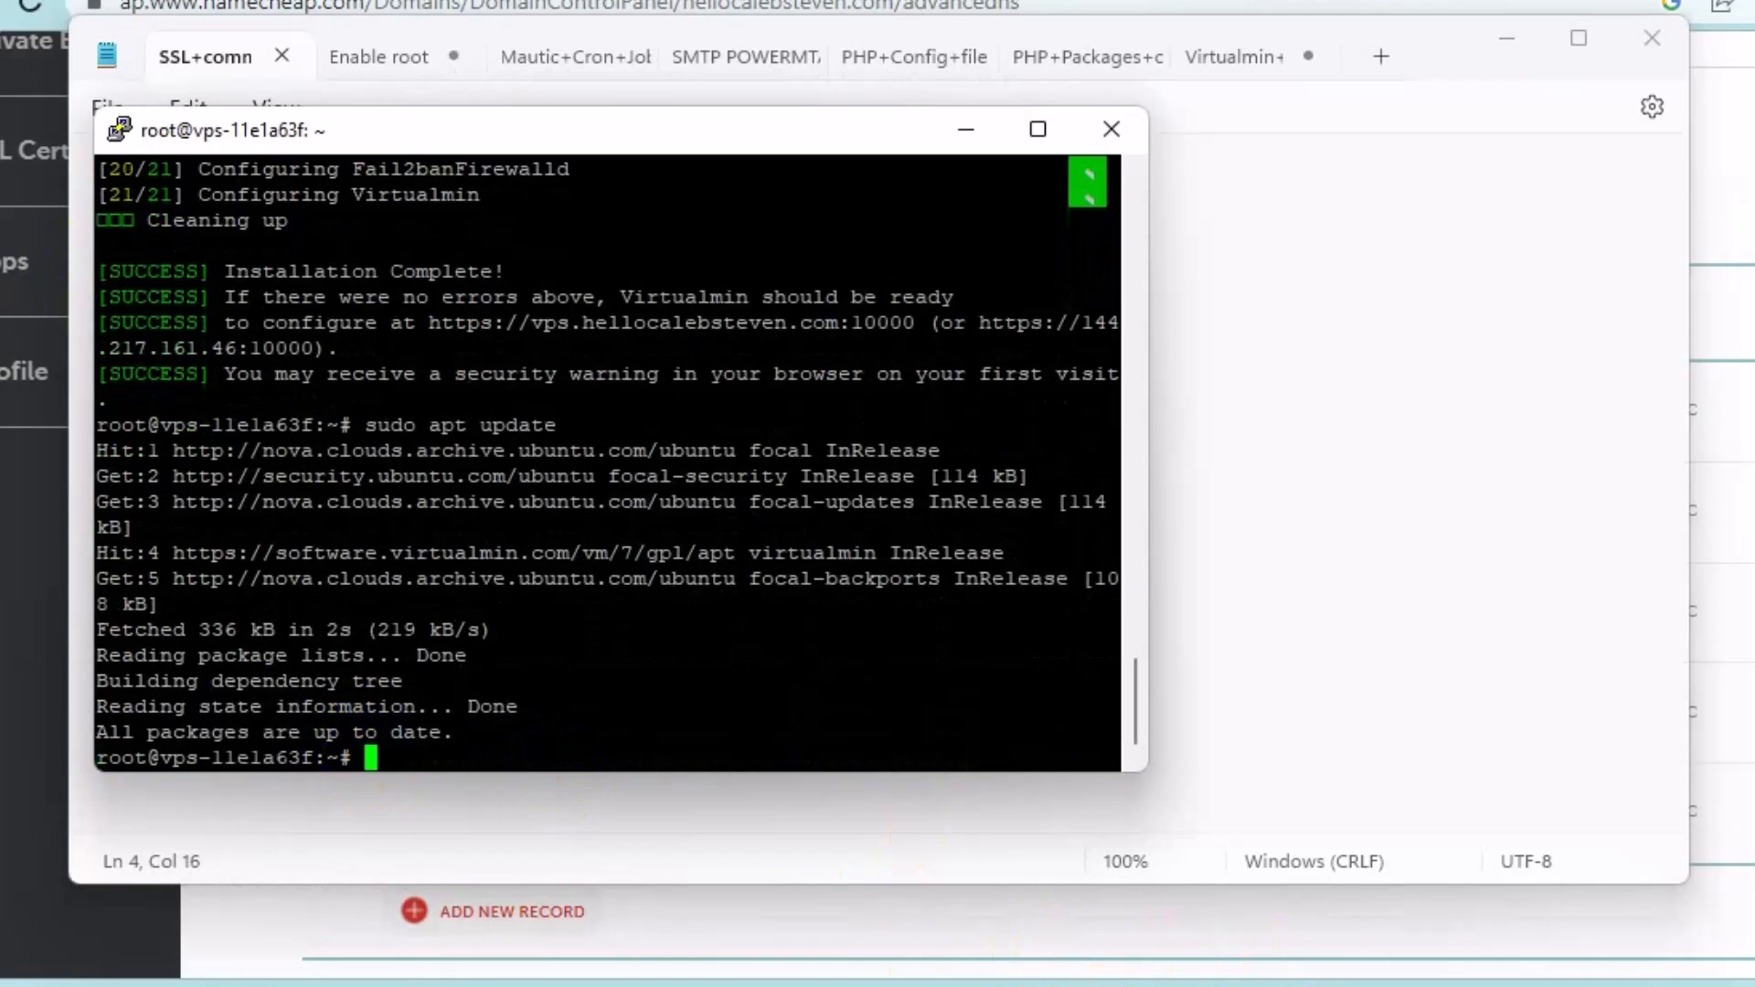
Copy 'sudo apt install snapd' from the notes and run it in PuTTY
left_click(1133, 985)
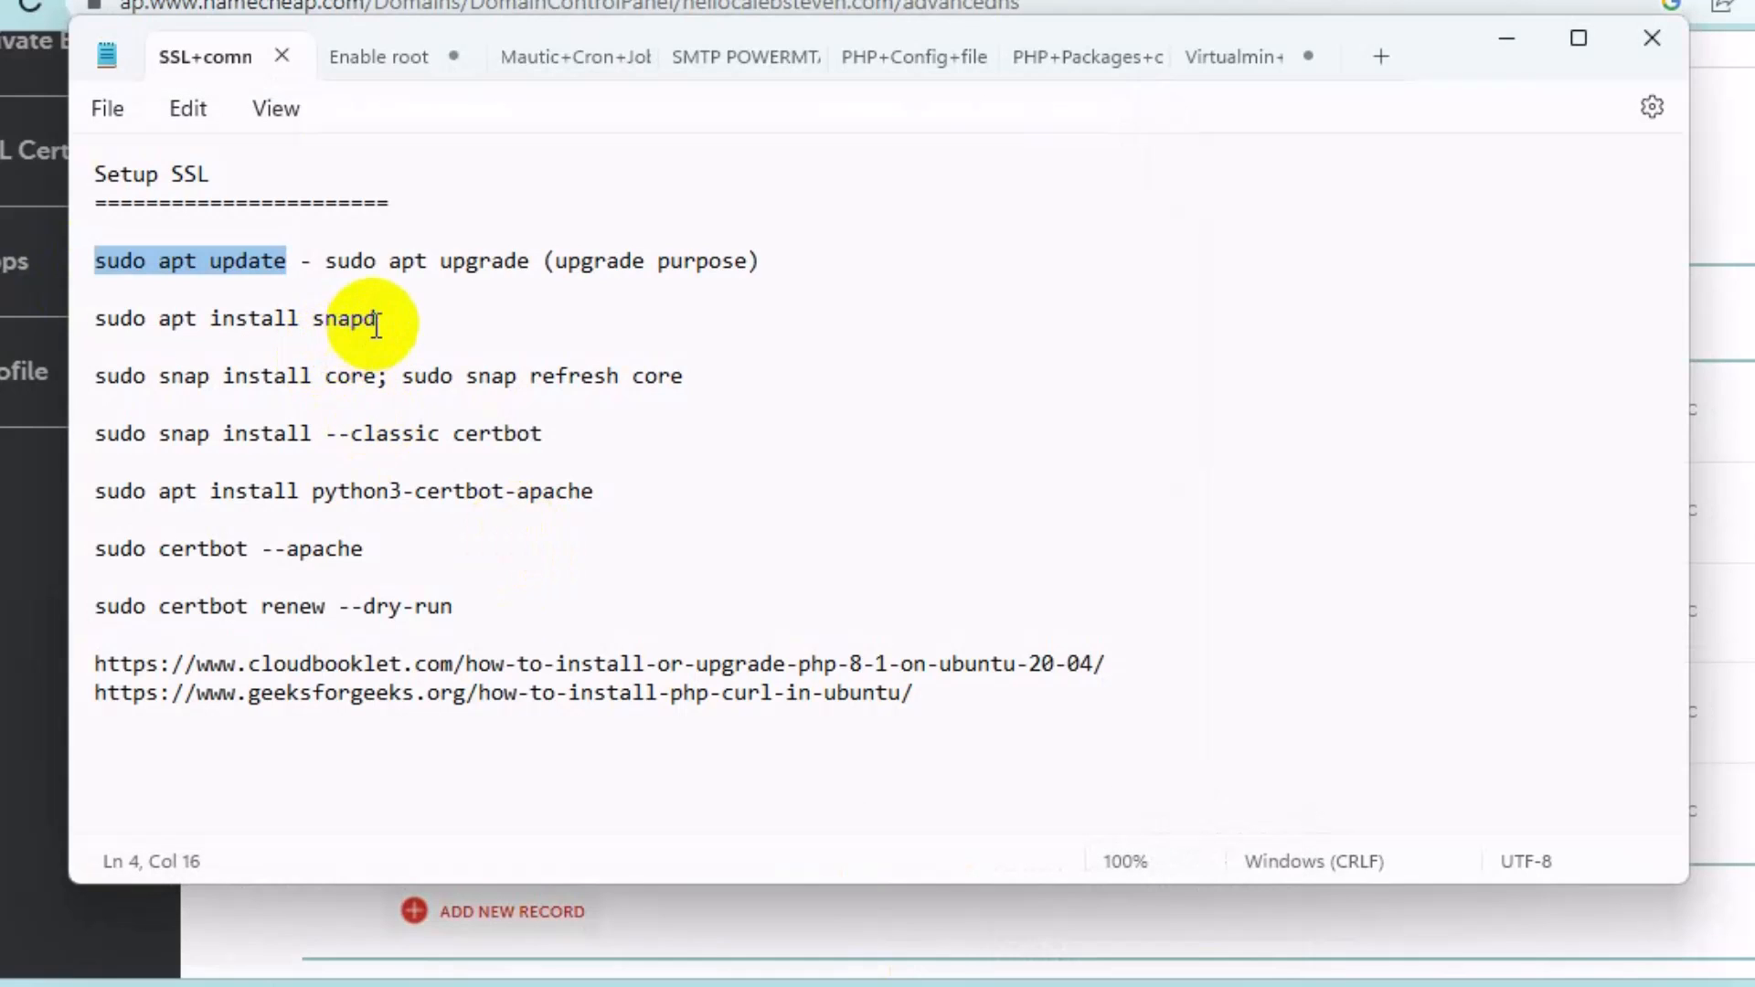
left_click_drag(382, 322, 58, 320)
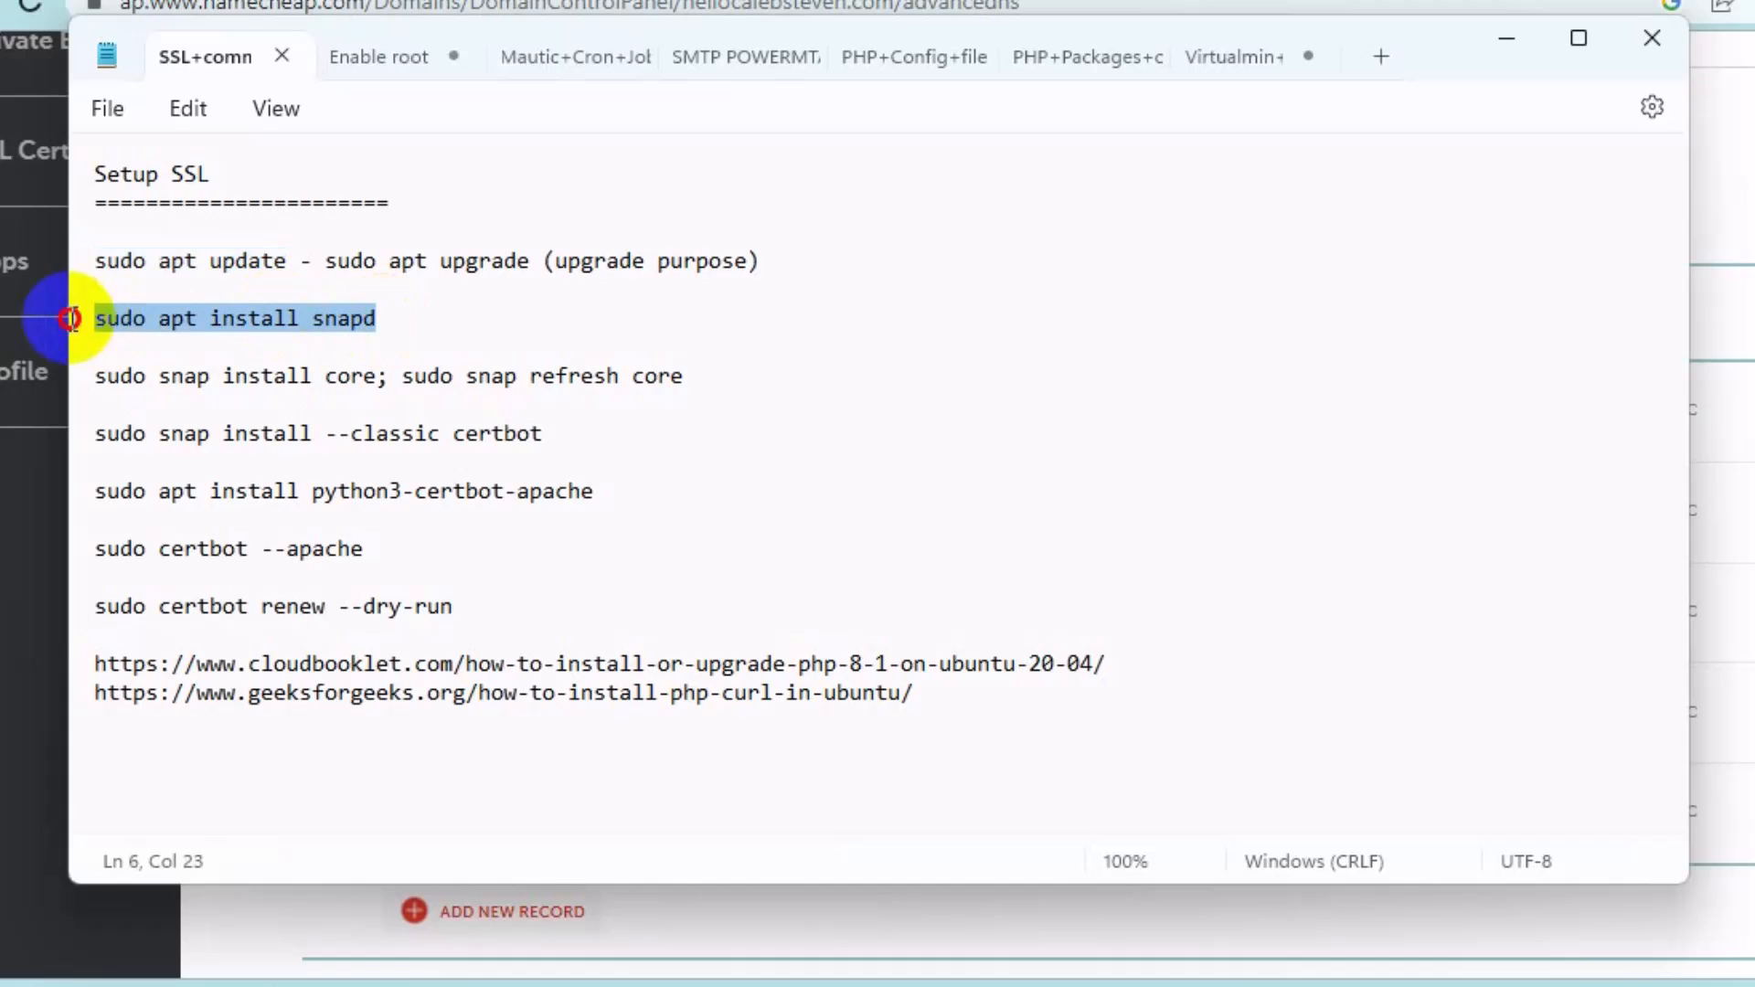
right_click(149, 325)
left_click(257, 471)
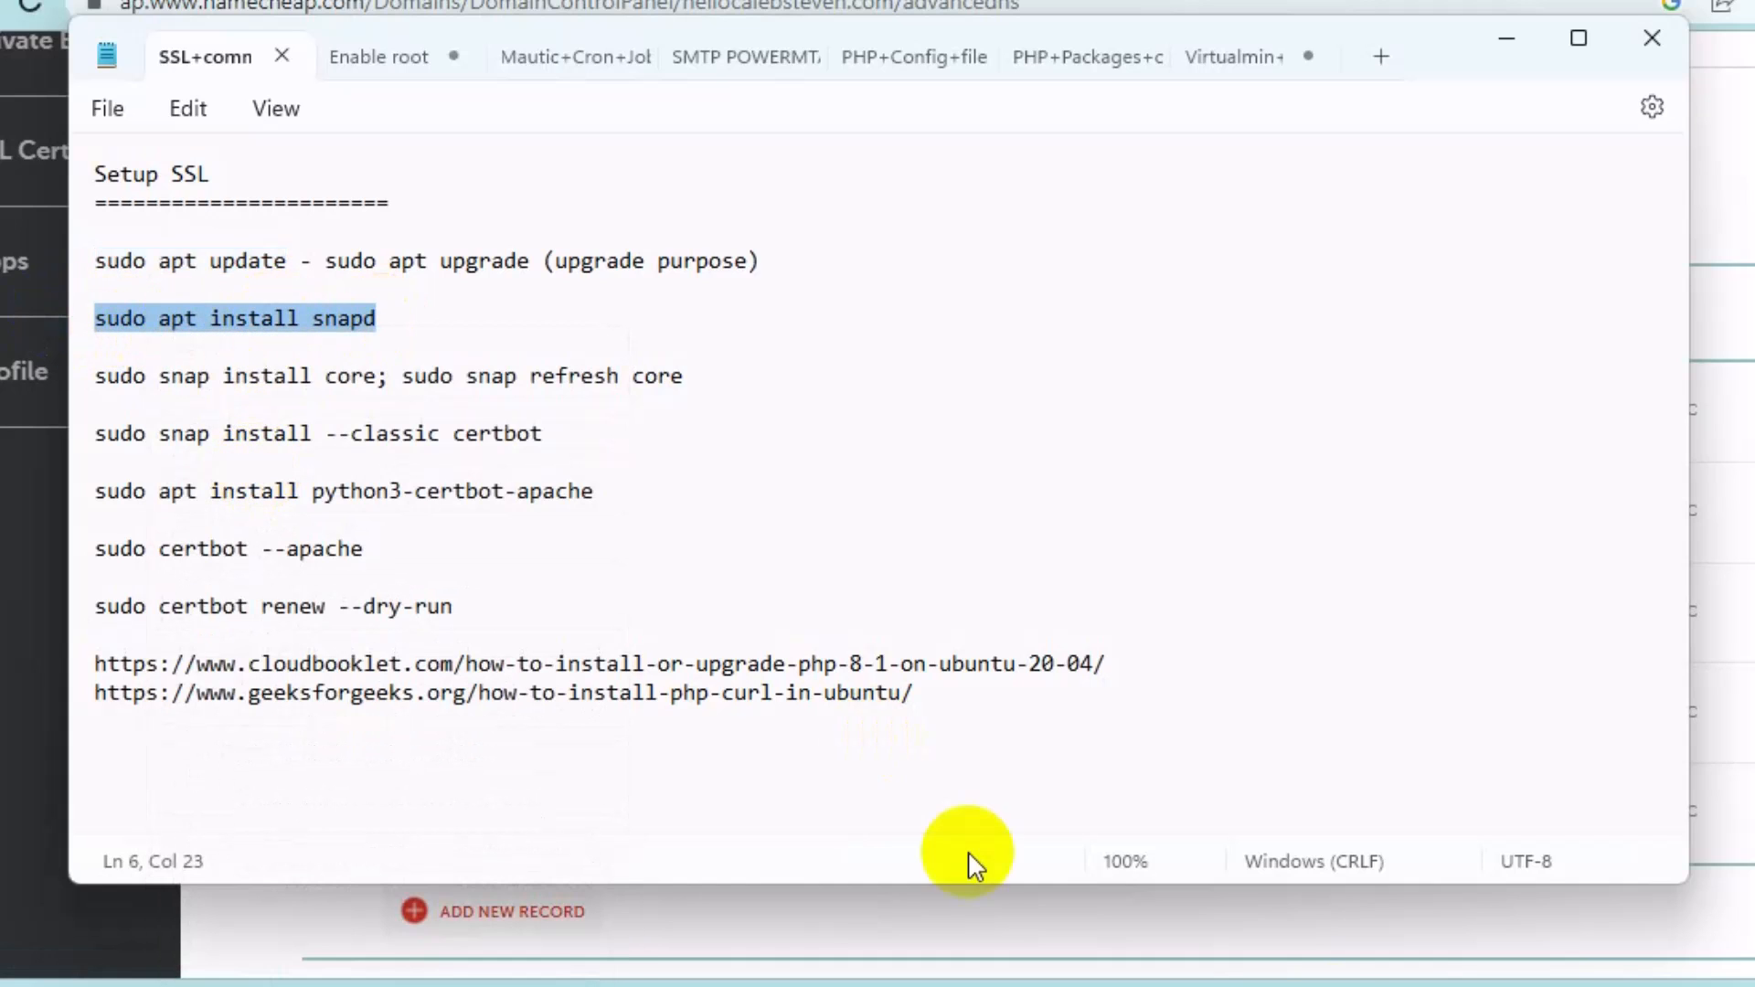
left_click(1060, 985)
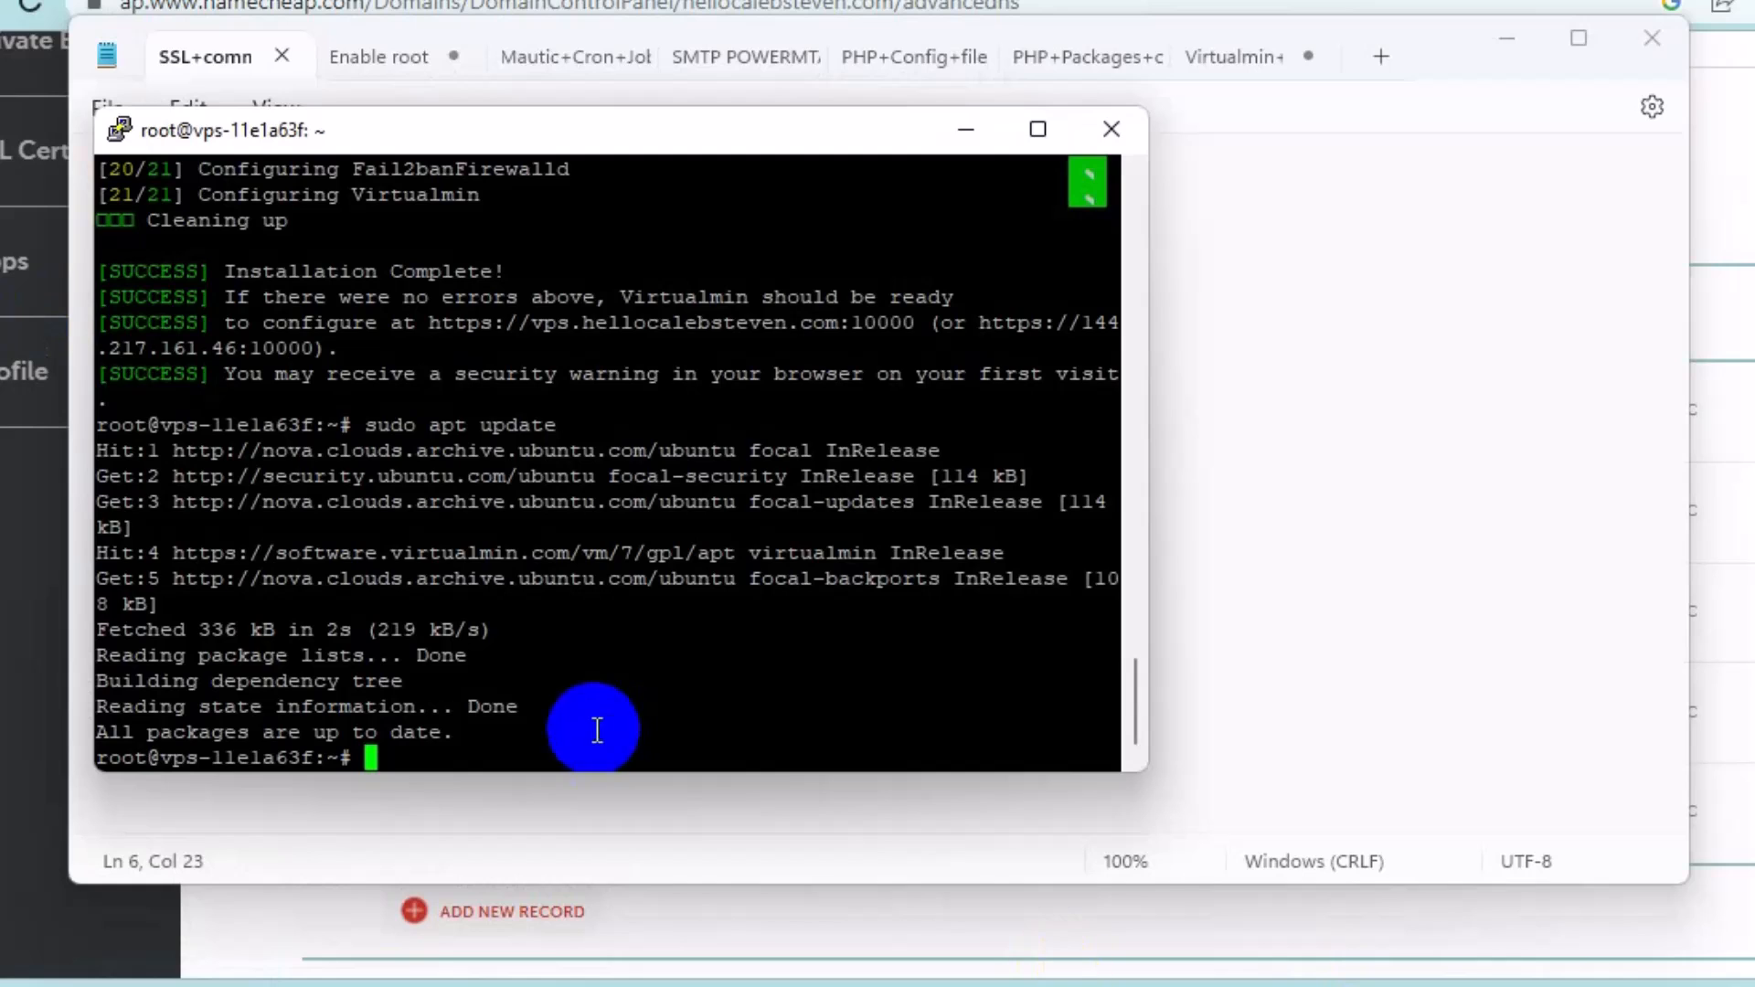
right_click(380, 757)
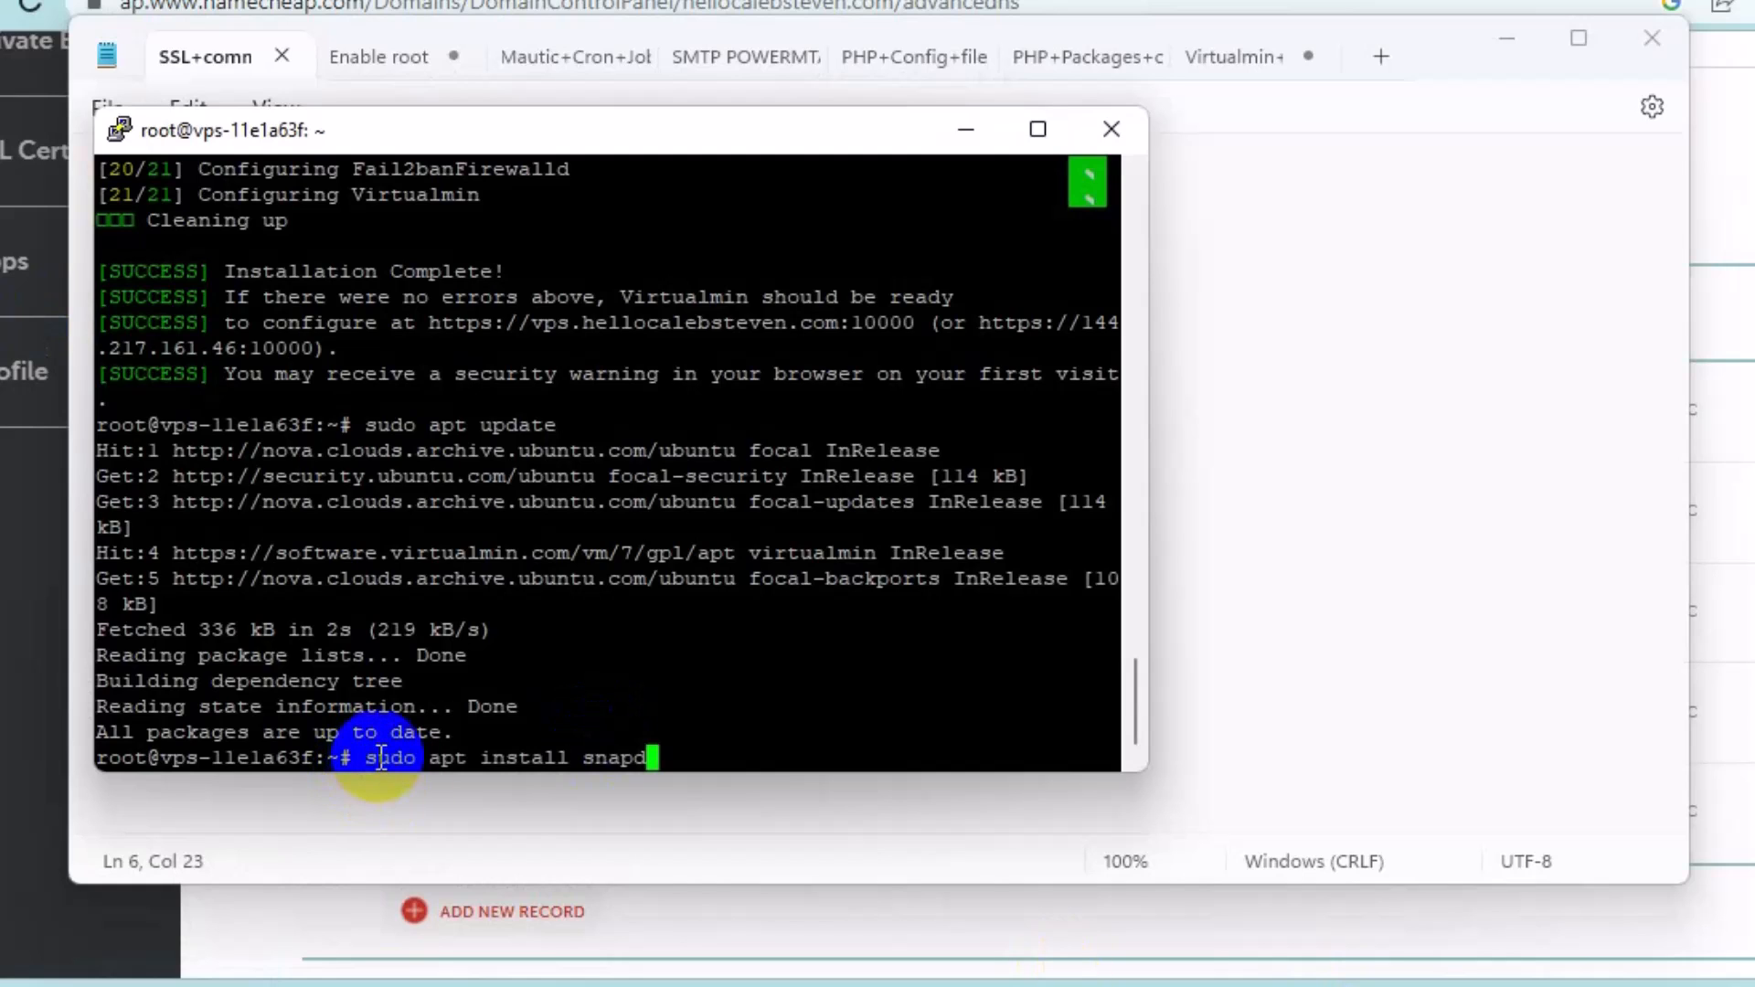
key("Return")
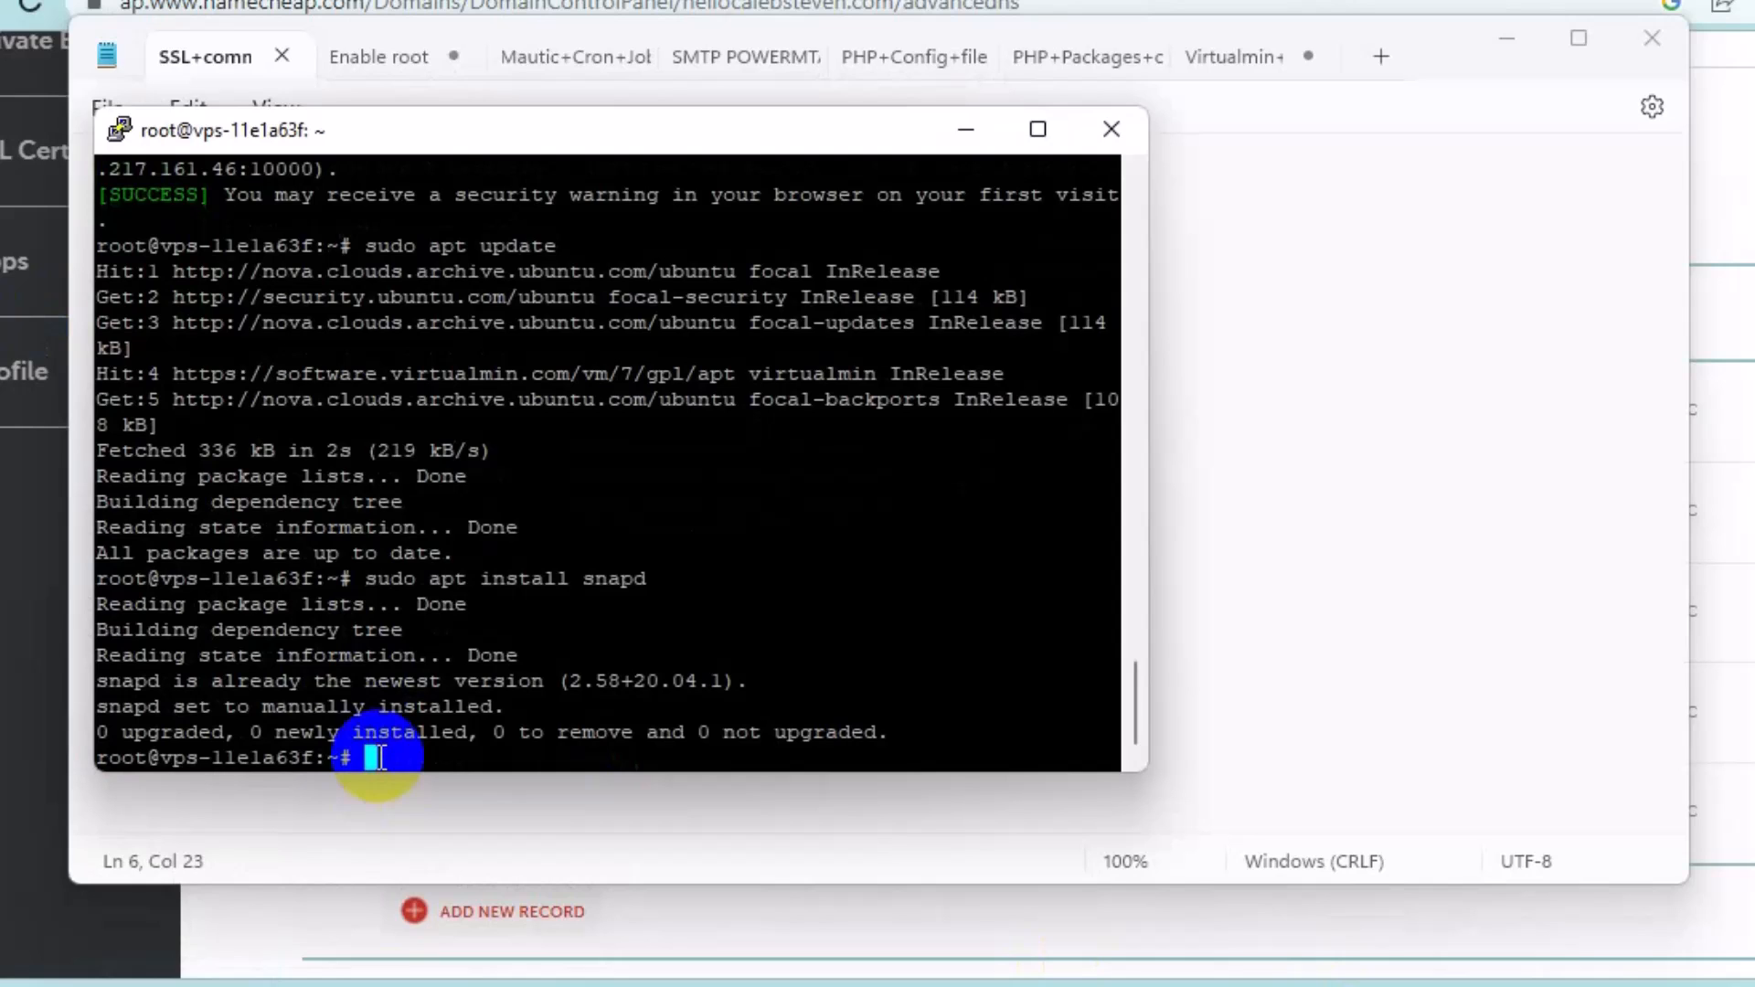
Copy and run the snap install core and snap refresh core command
left_click(1270, 659)
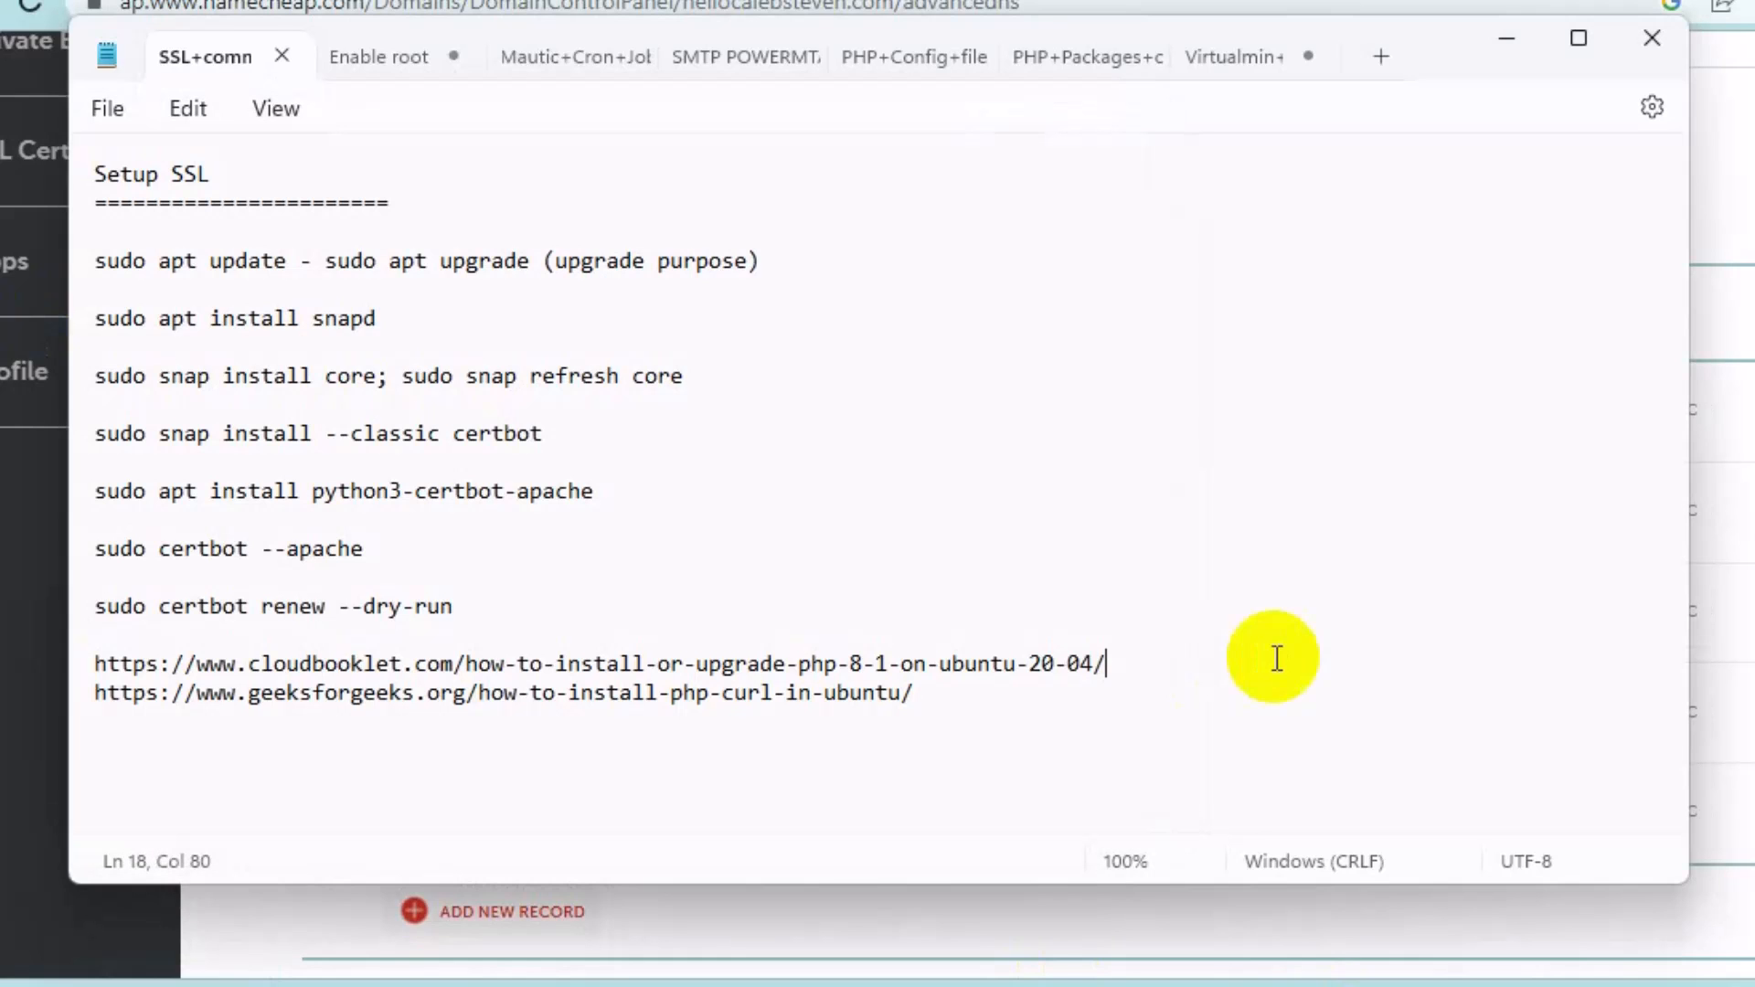
double_click(426, 377)
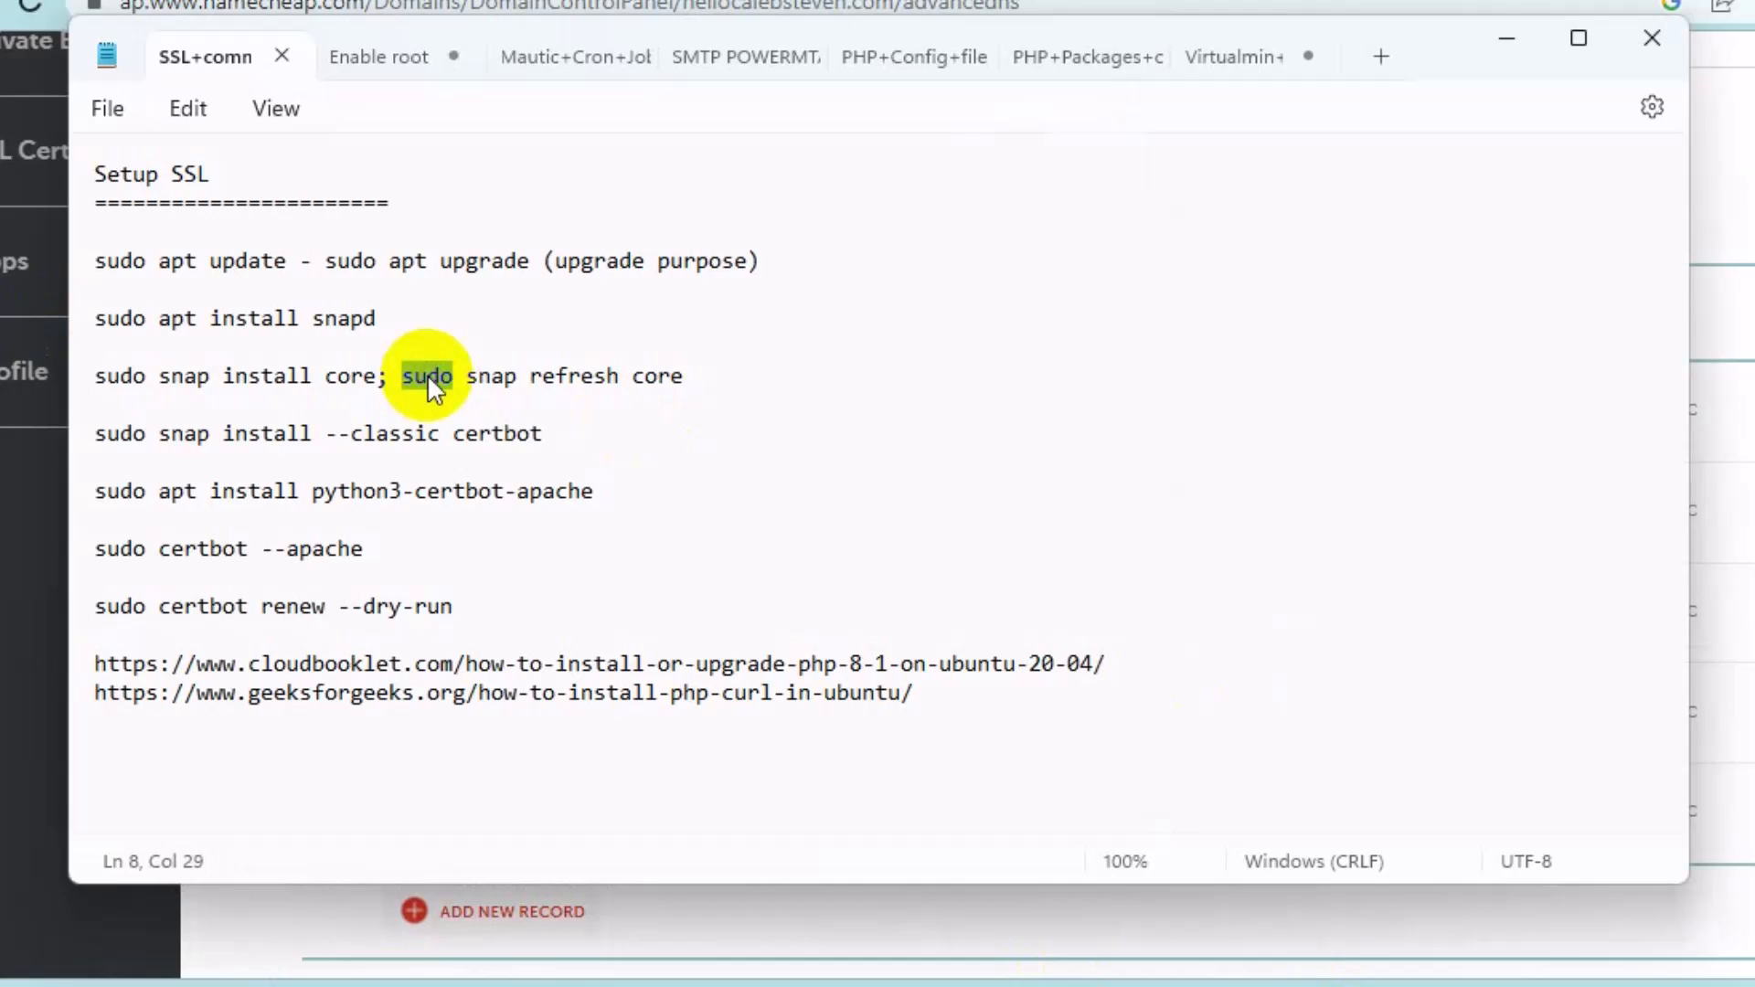
triple_click(426, 375)
right_click(426, 375)
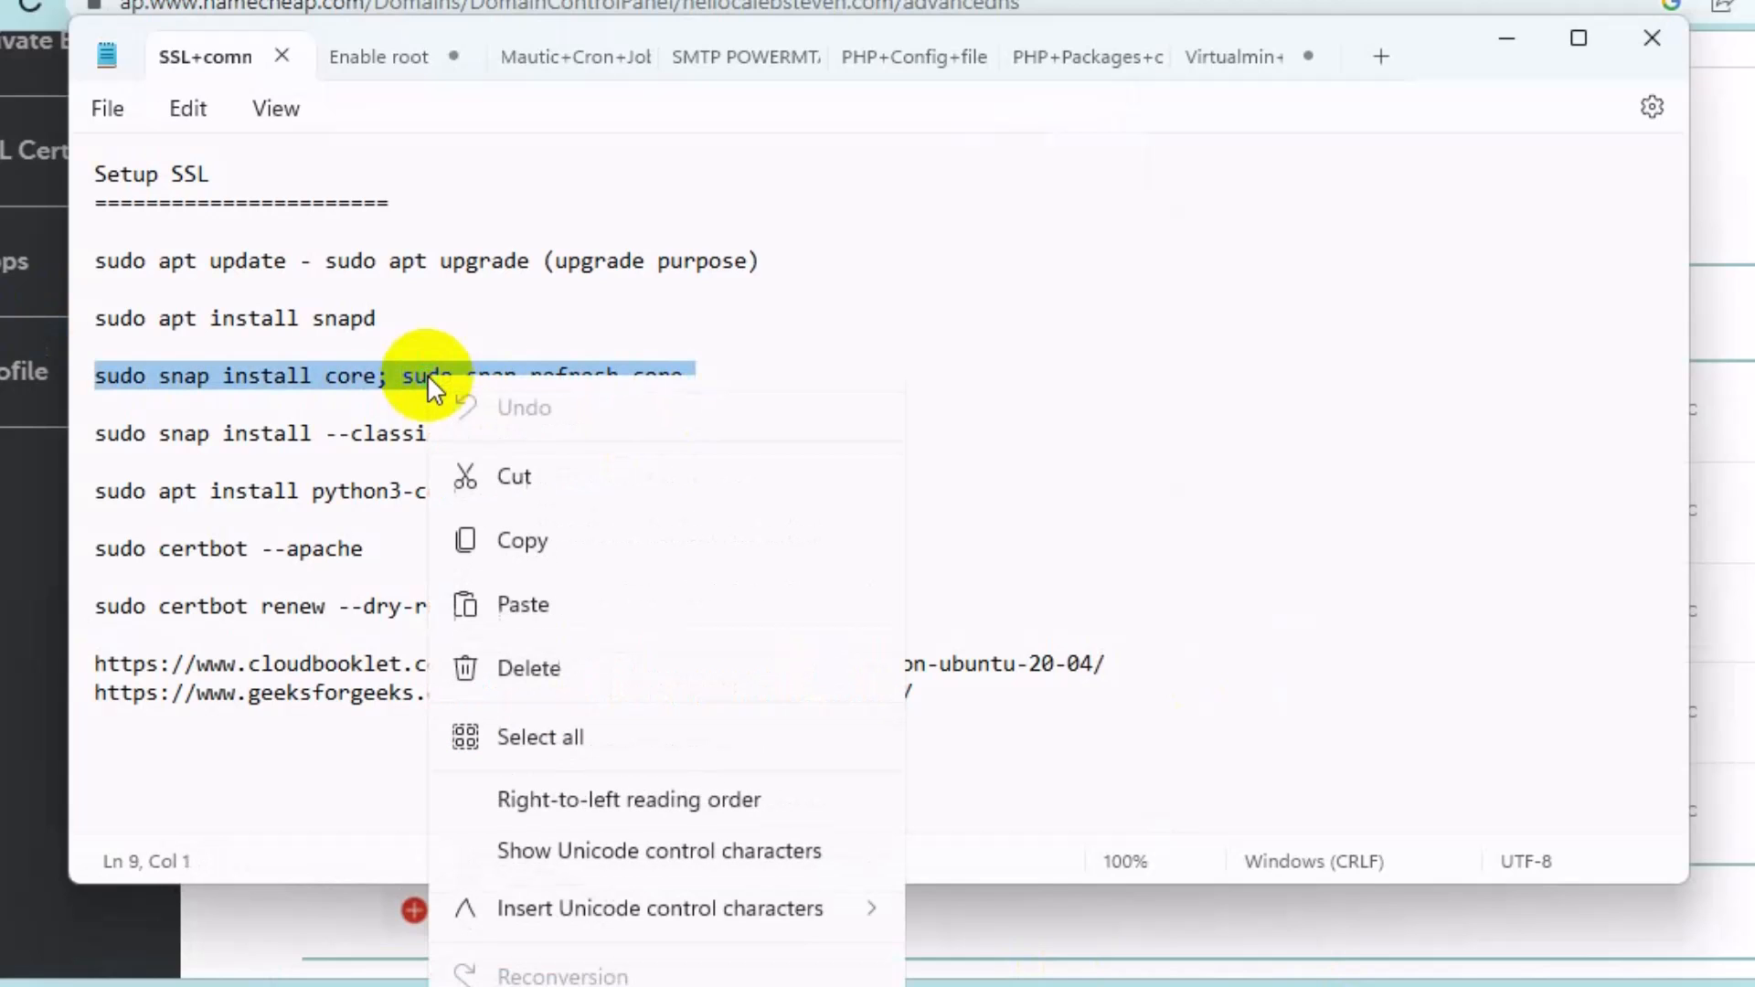
left_click(503, 520)
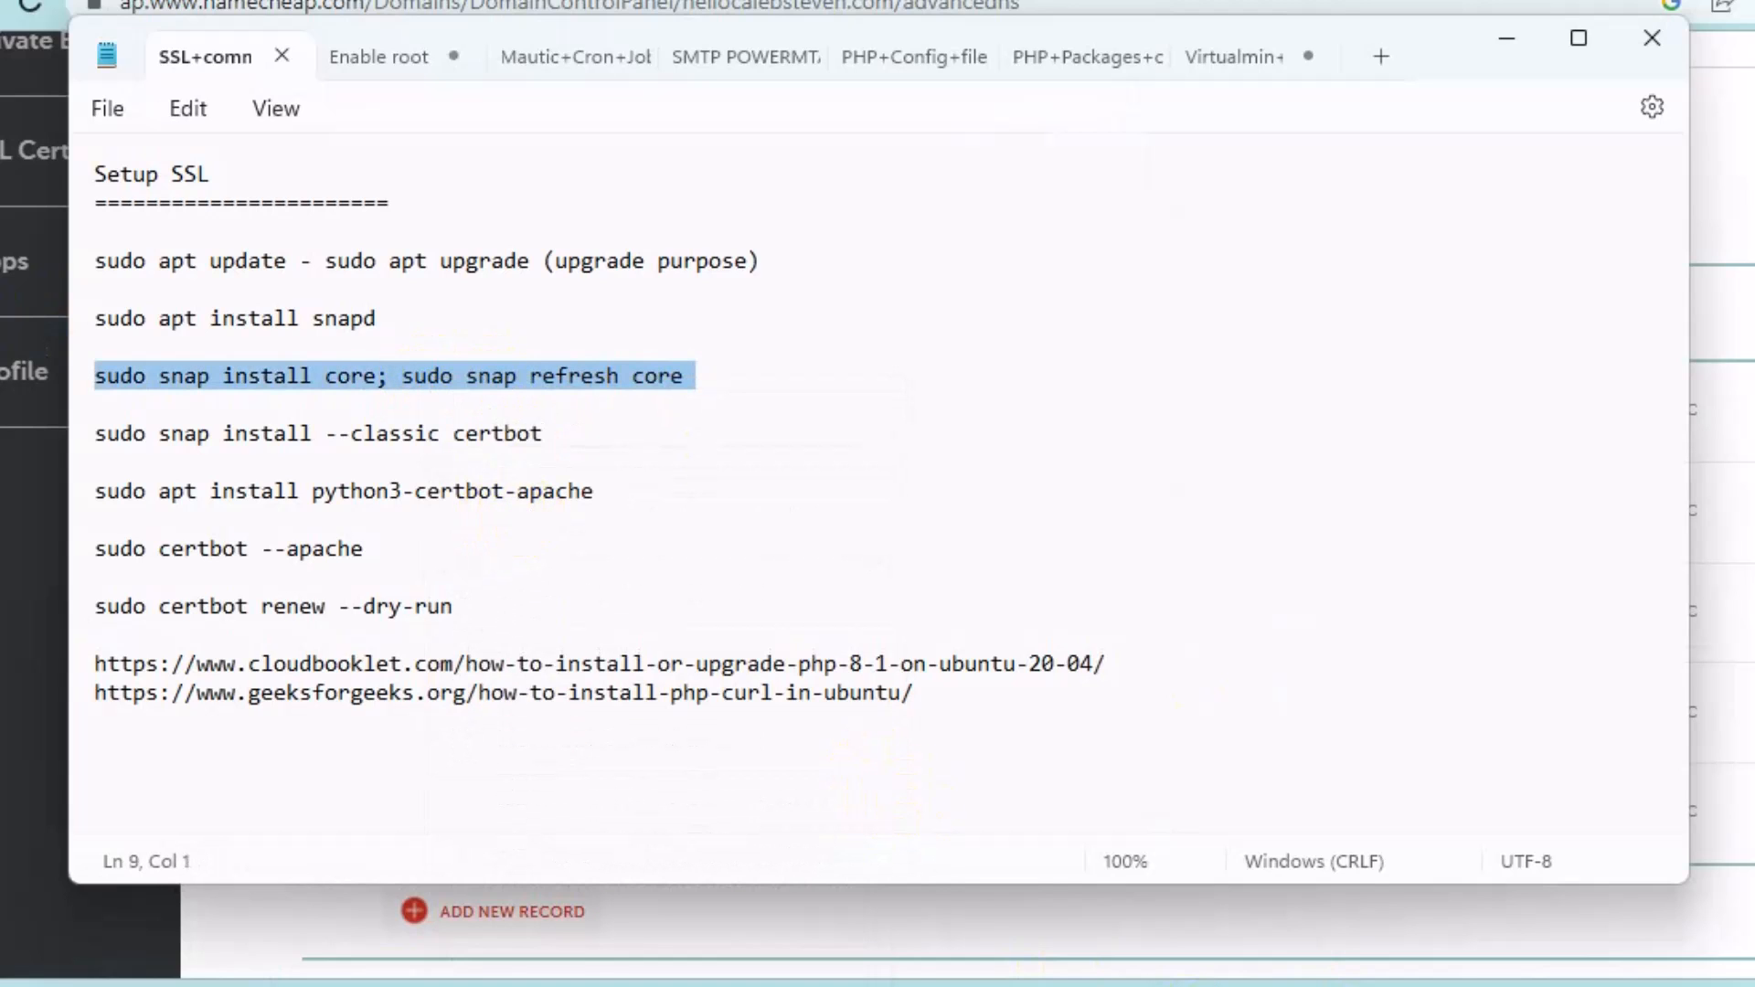
left_click(1188, 986)
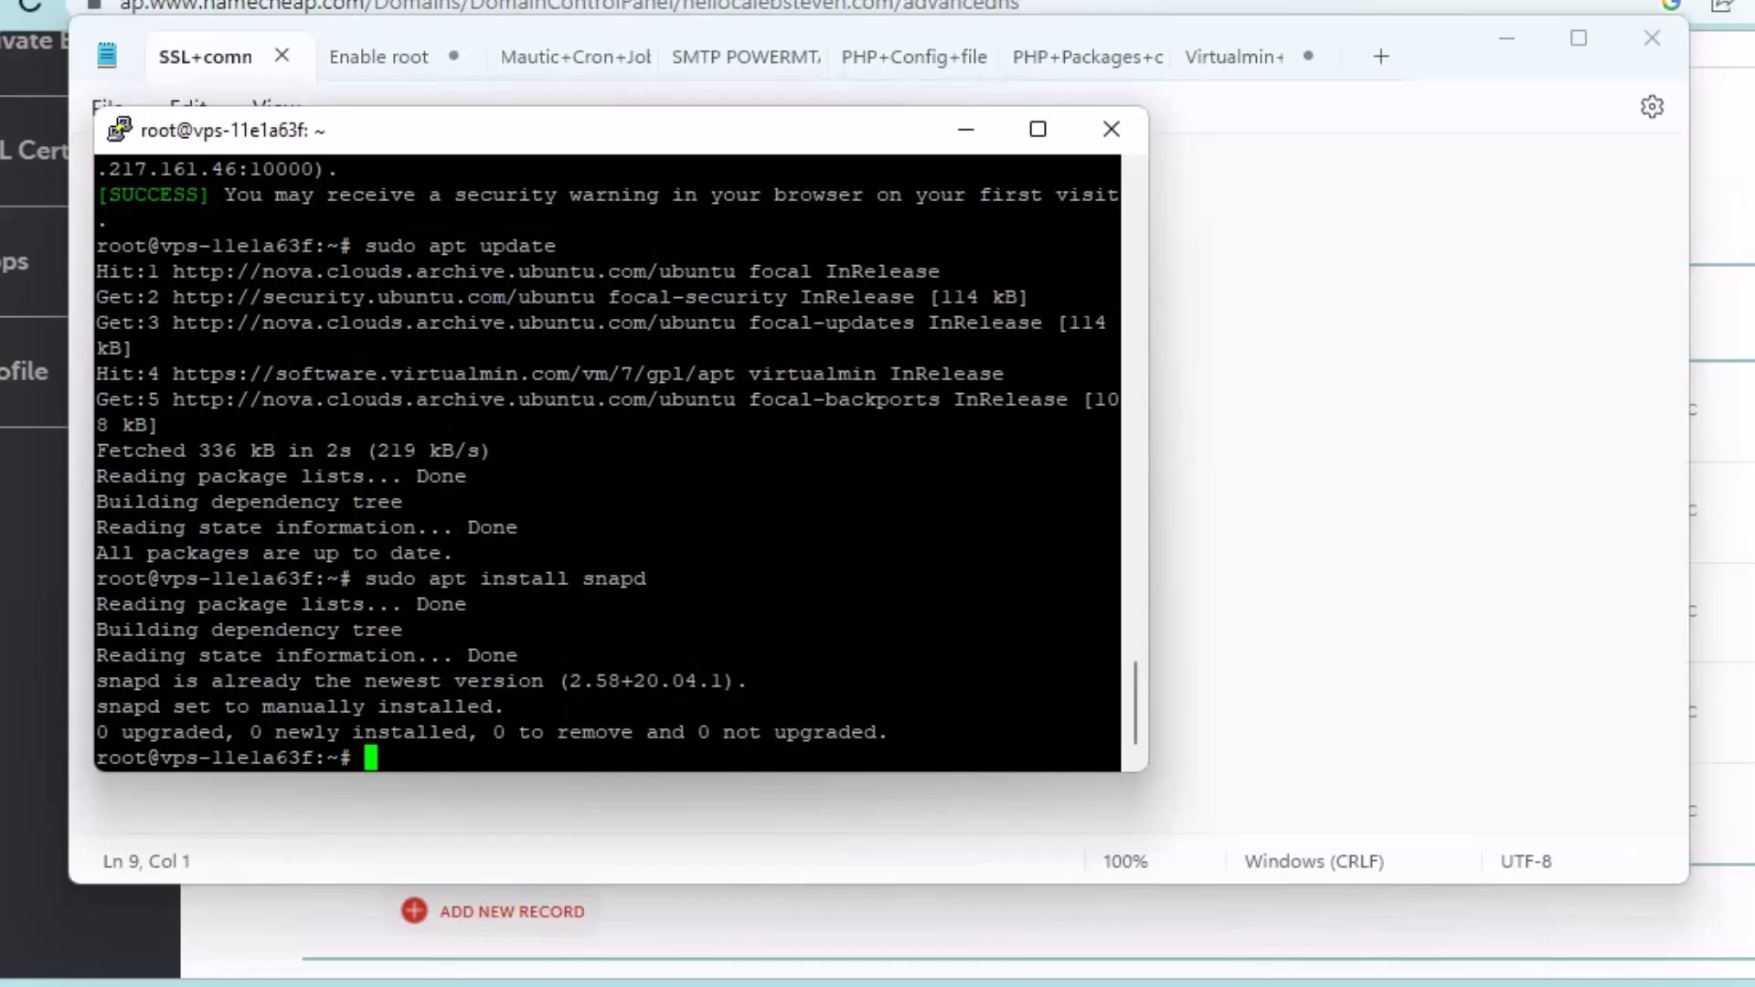
right_click(374, 759)
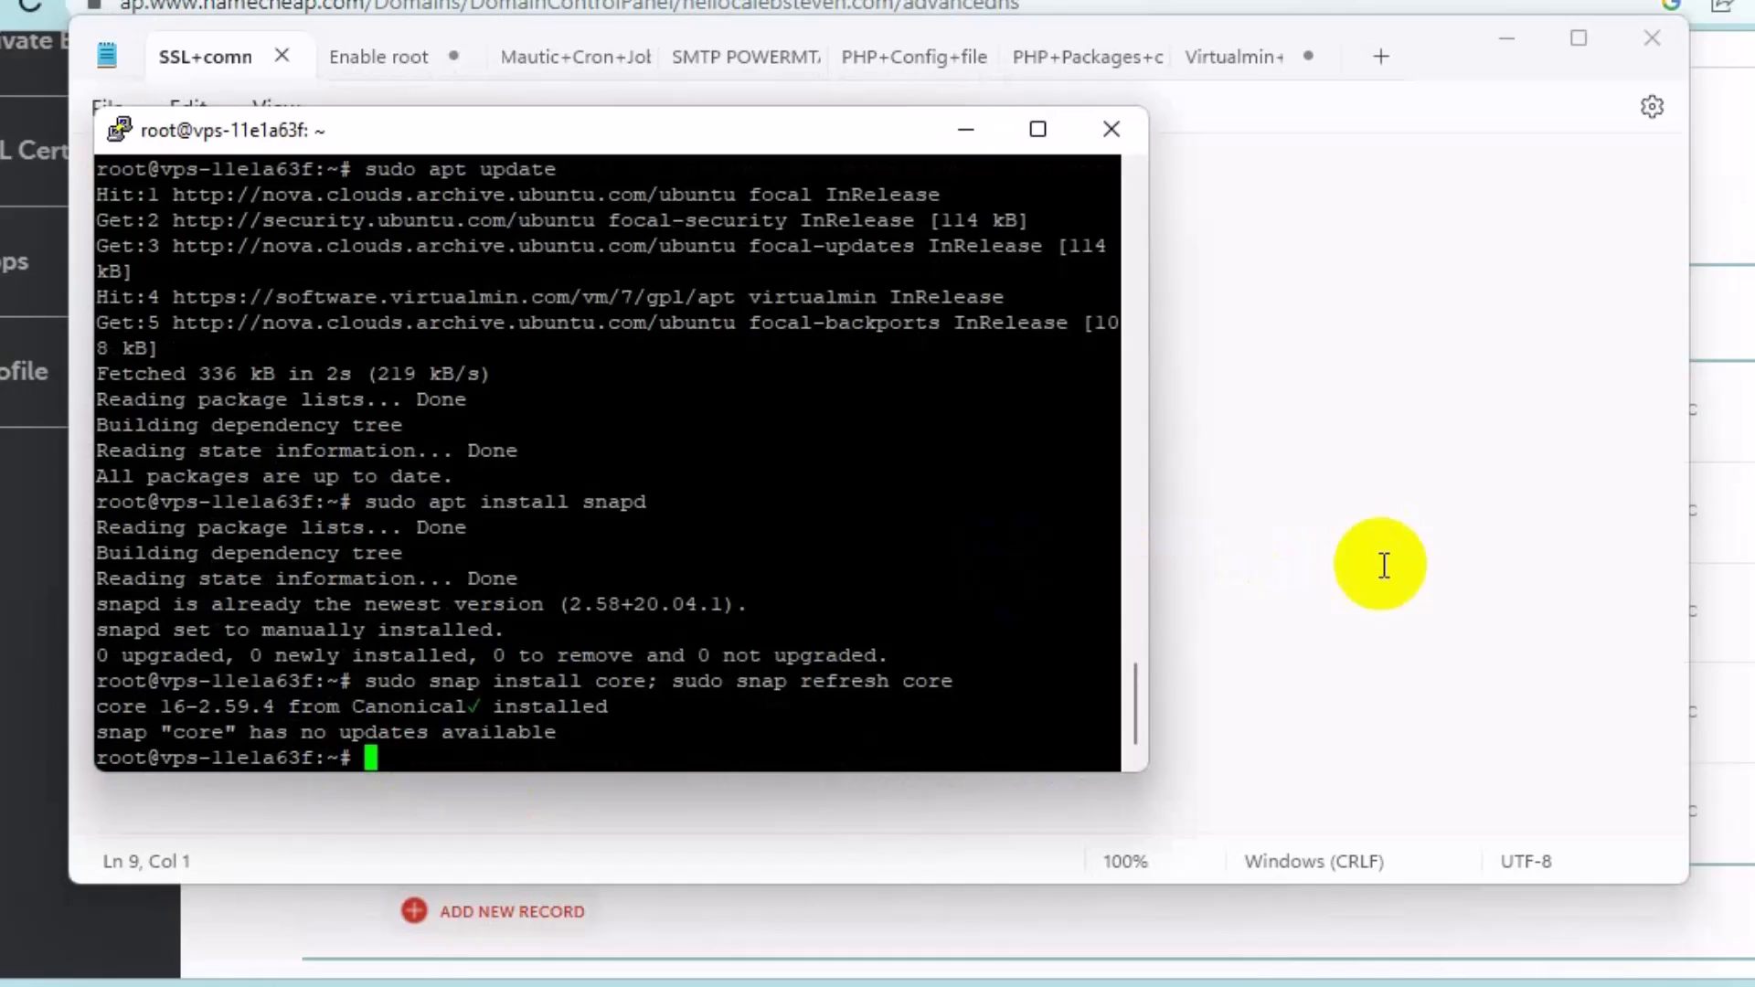
left_click(1380, 567)
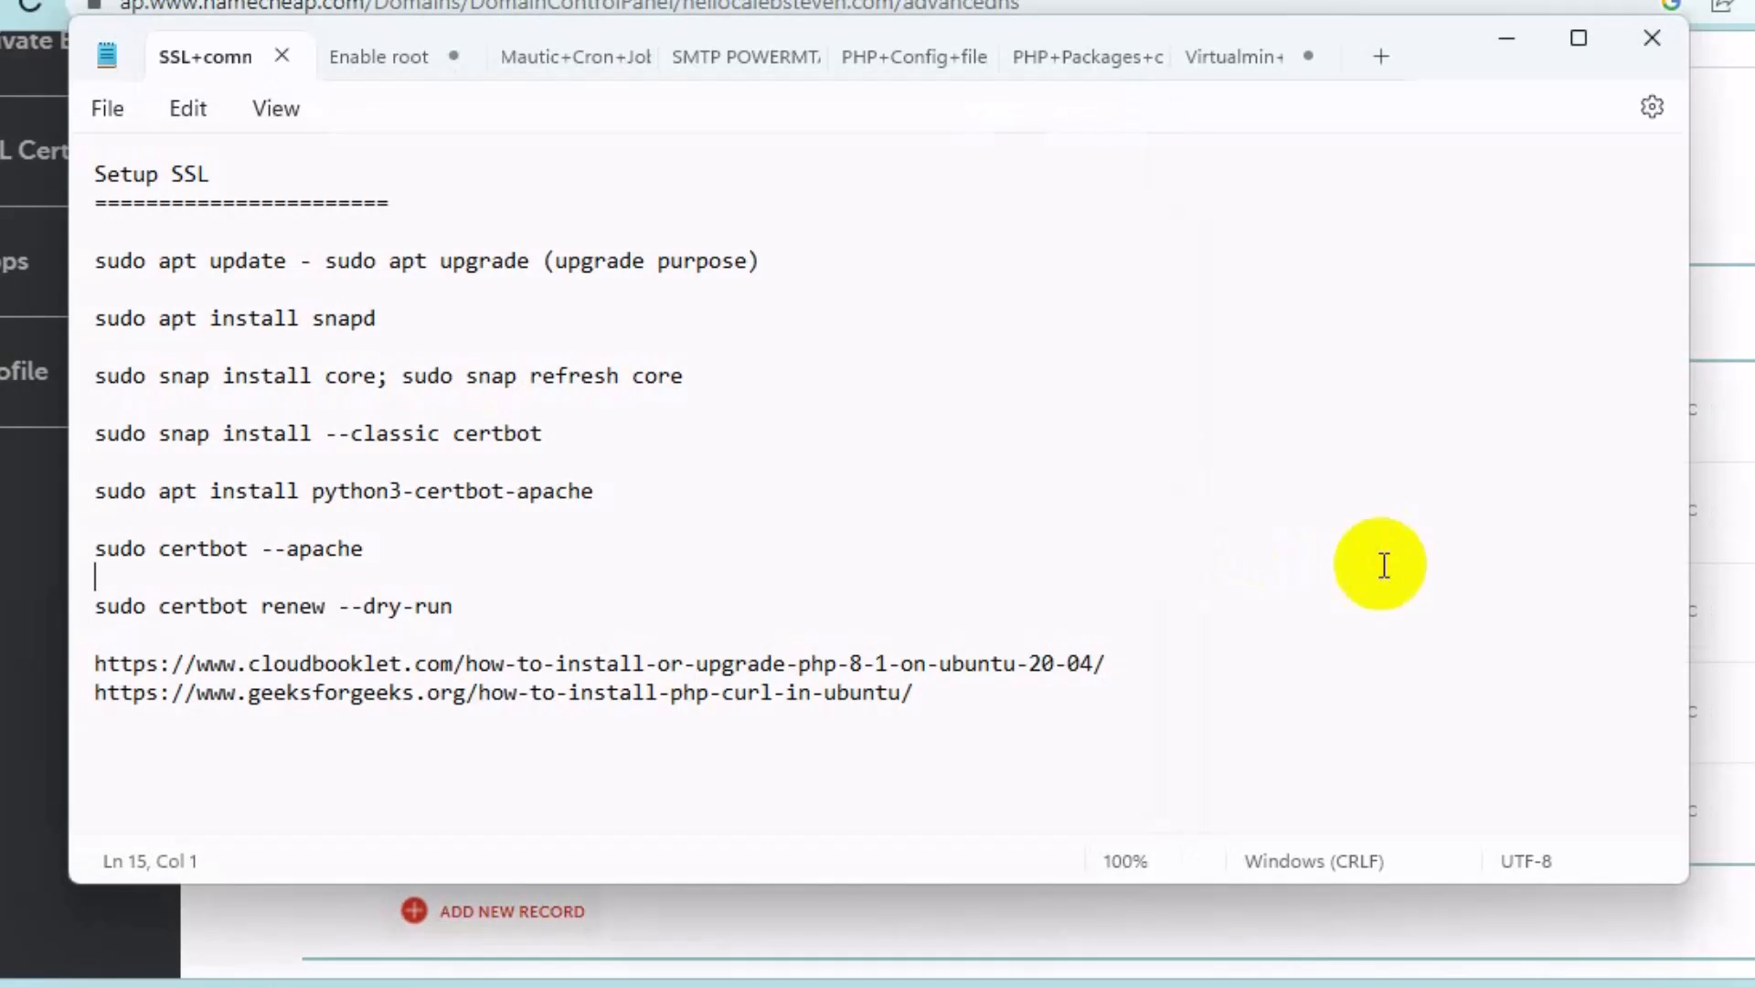
Copy the certbot snap install --classic command and run it in PuTTY
triple_click(381, 427)
right_click(378, 427)
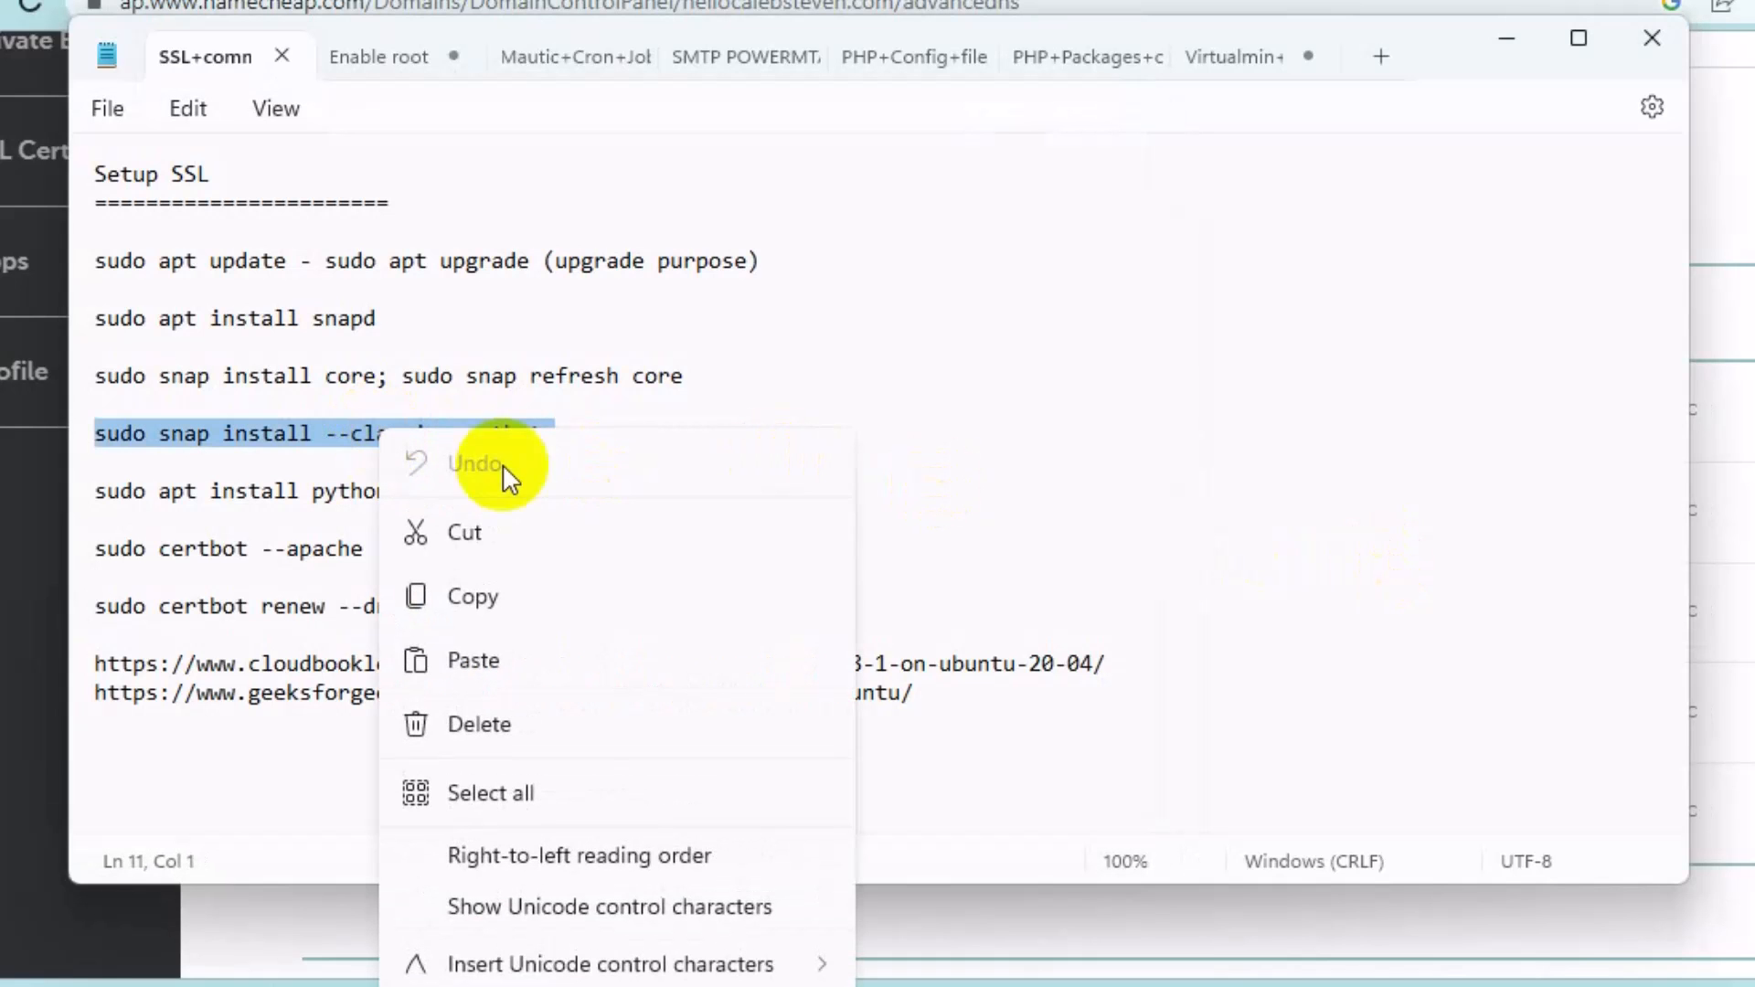
left_click(545, 618)
key("alt+Tab")
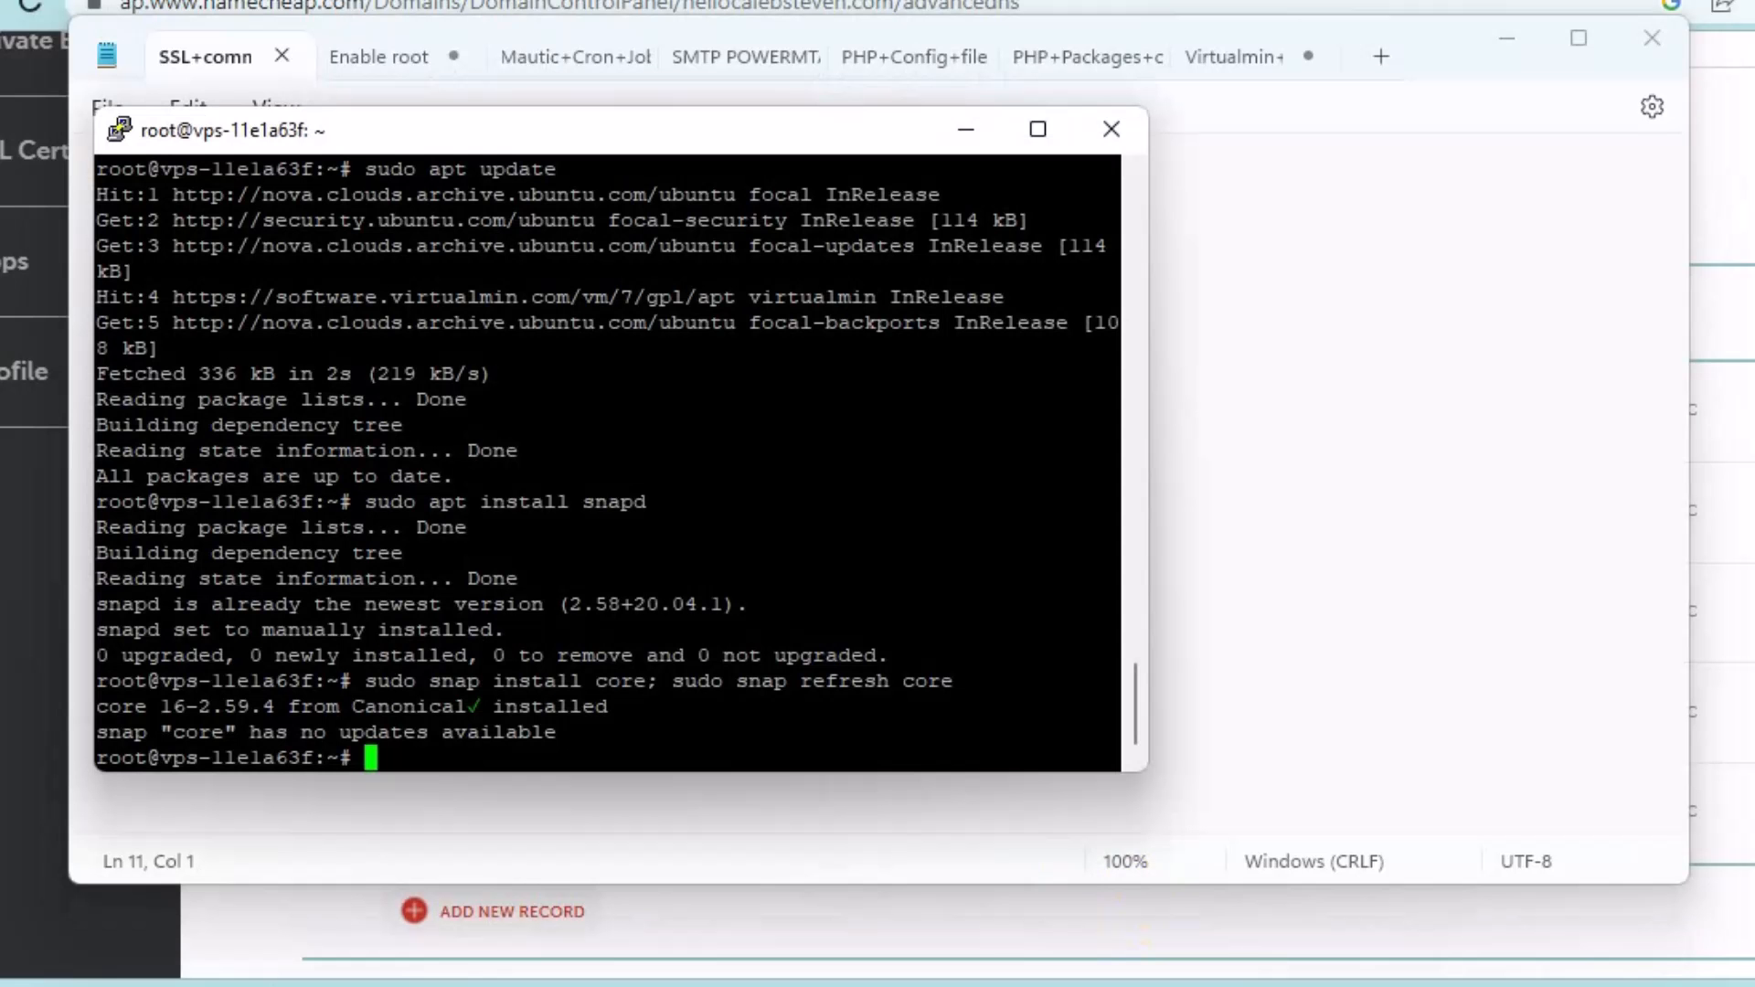
left_click(370, 757)
right_click(370, 757)
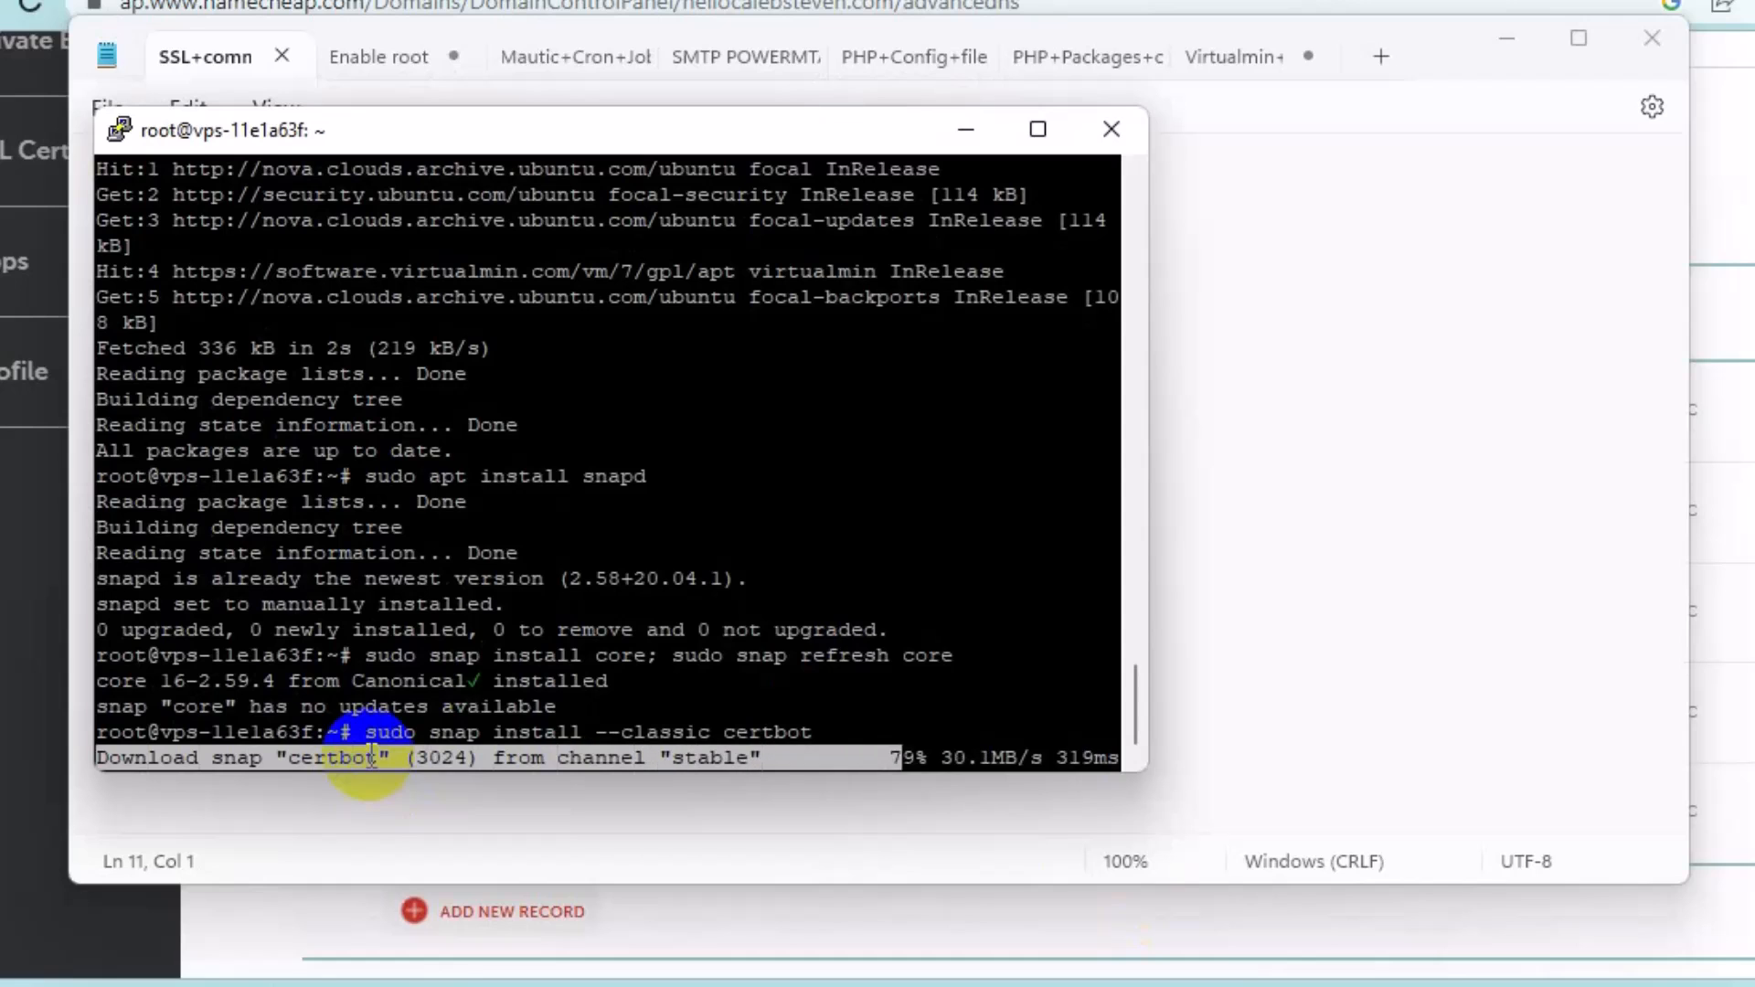
left_click_drag(373, 139, 903, 155)
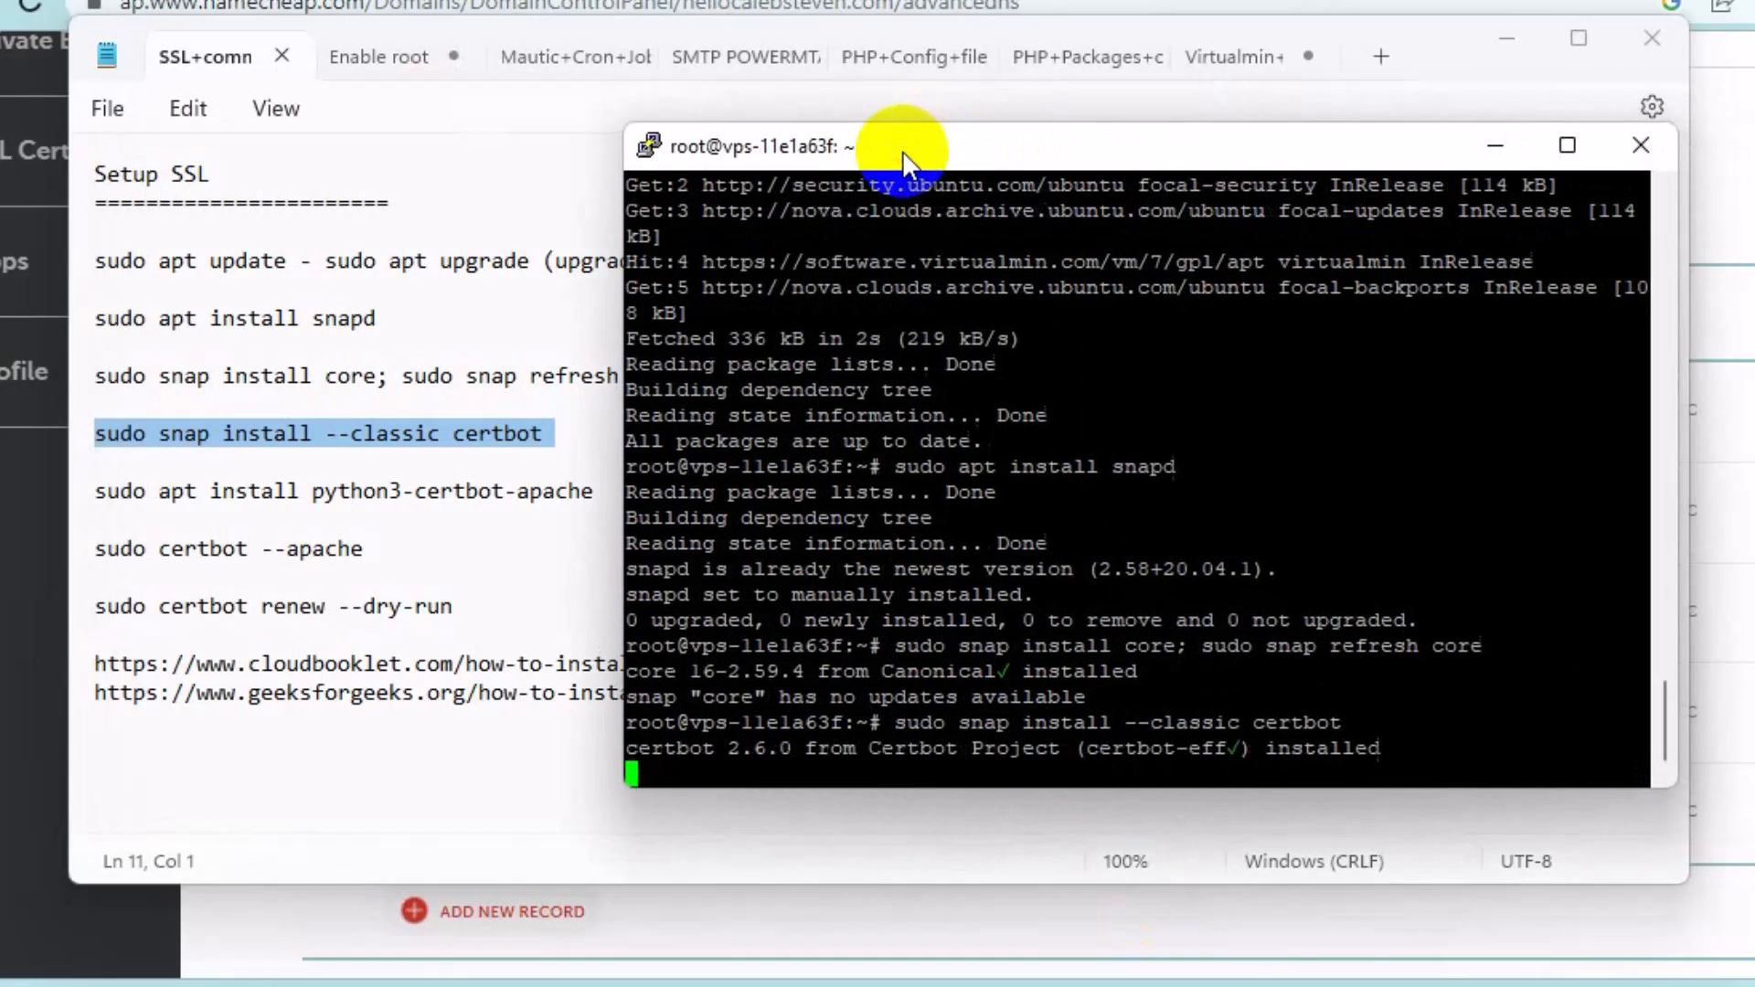
Run 'sudo apt install python3-certbot-apache' in PuTTY, confirming with y
left_click(299, 488)
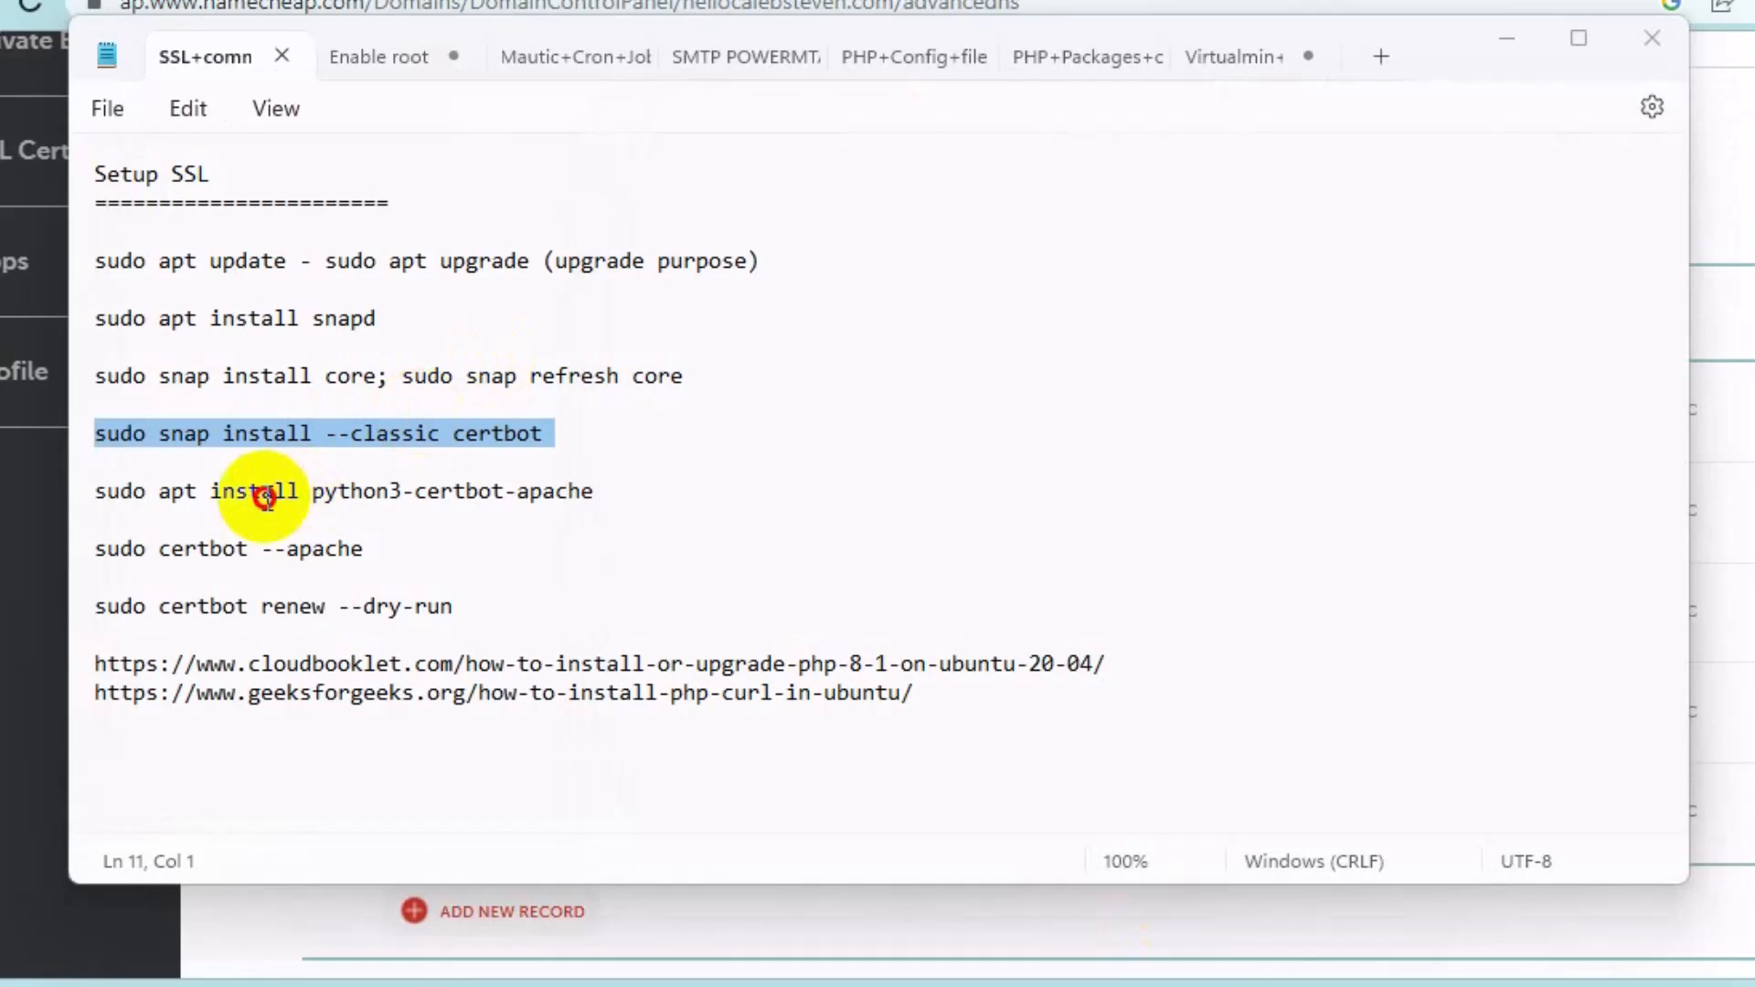
triple_click(256, 491)
right_click(260, 498)
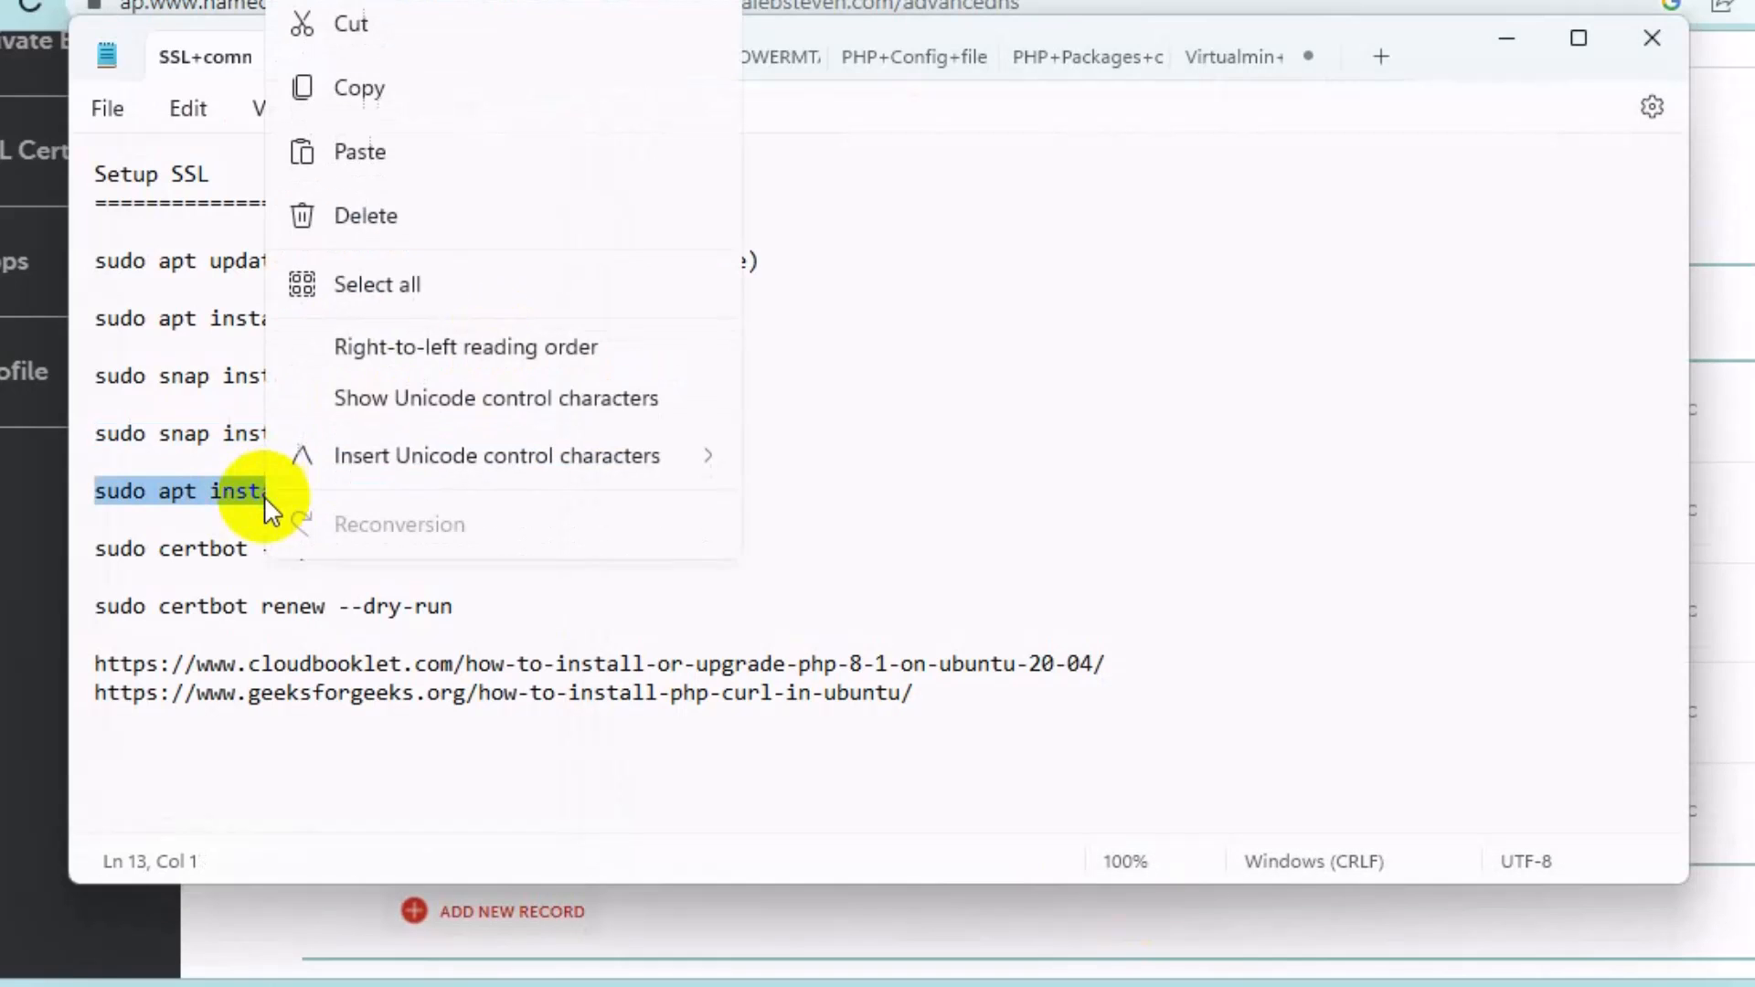
left_click(430, 101)
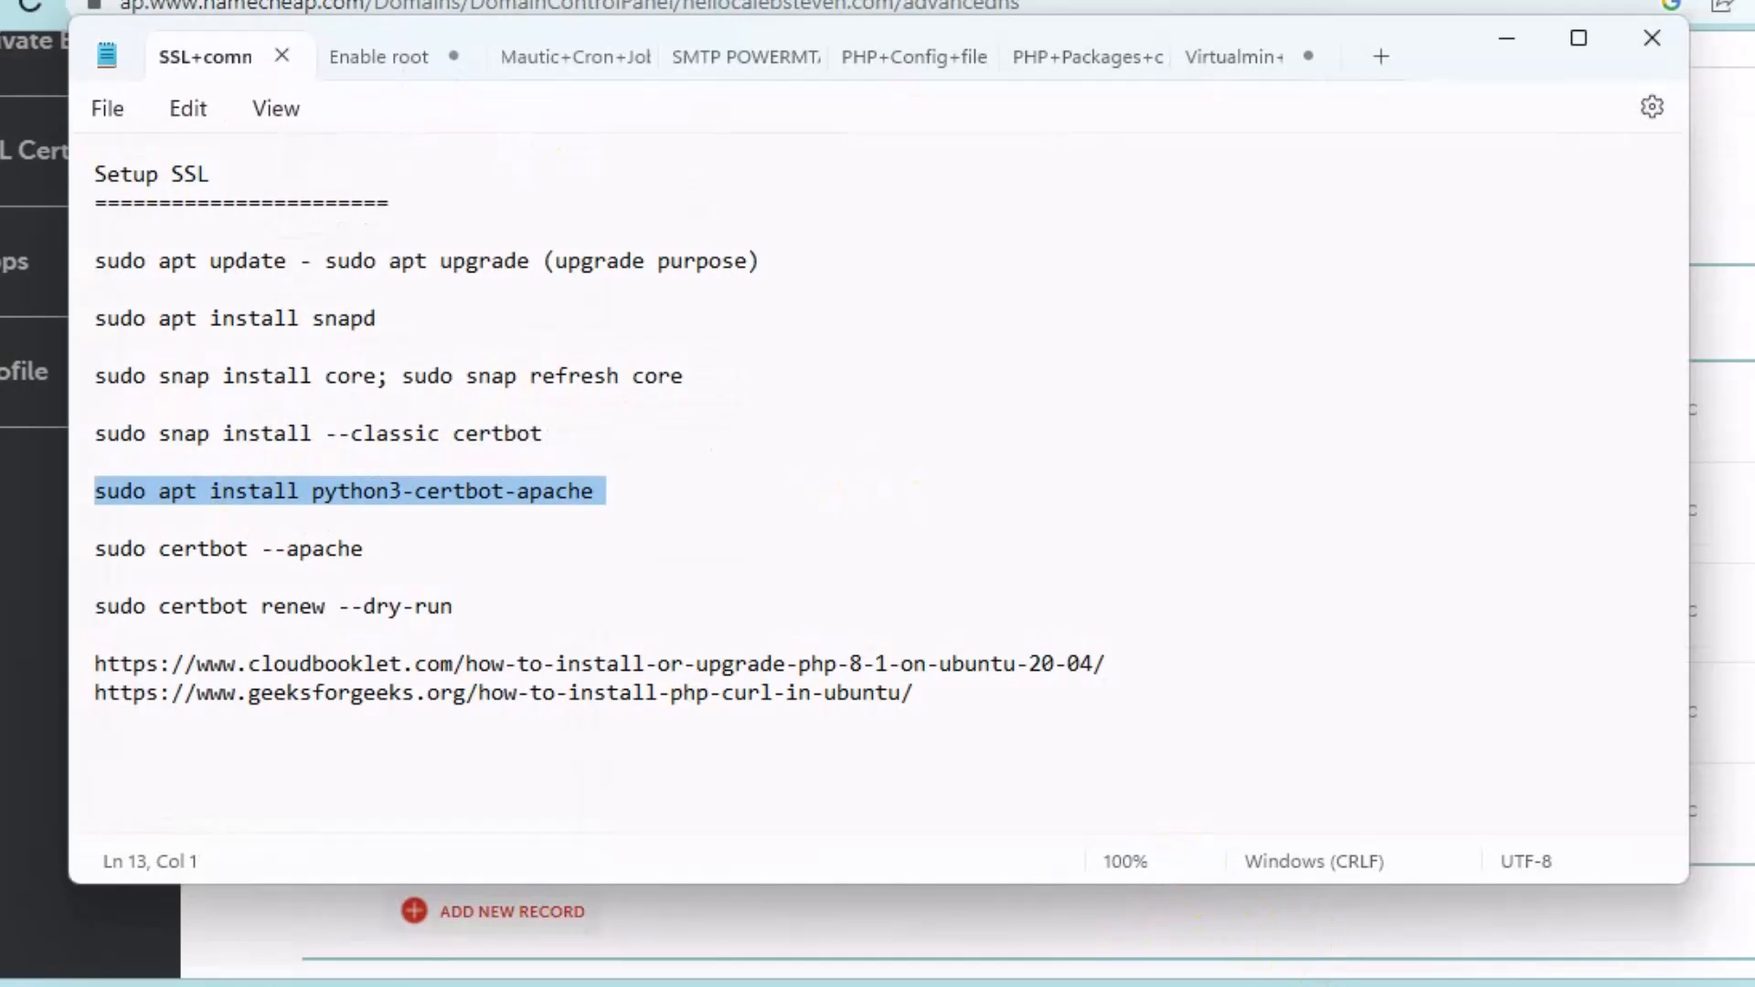
key("alt+Tab")
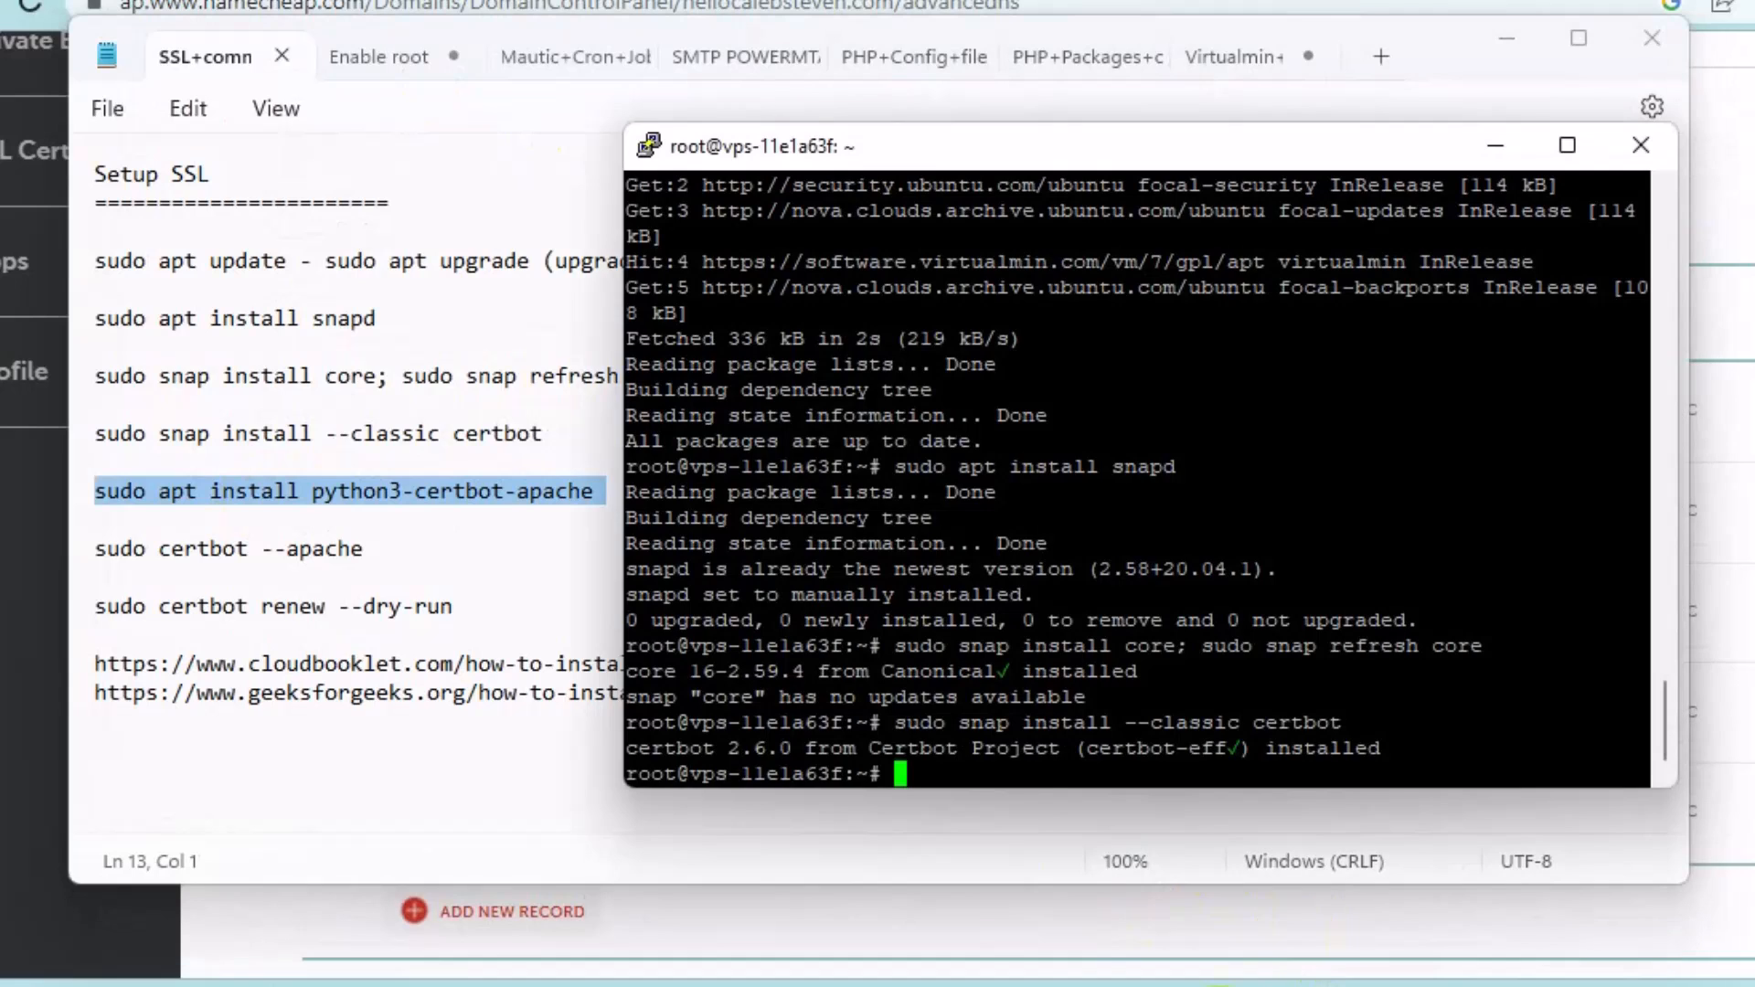
right_click(898, 773)
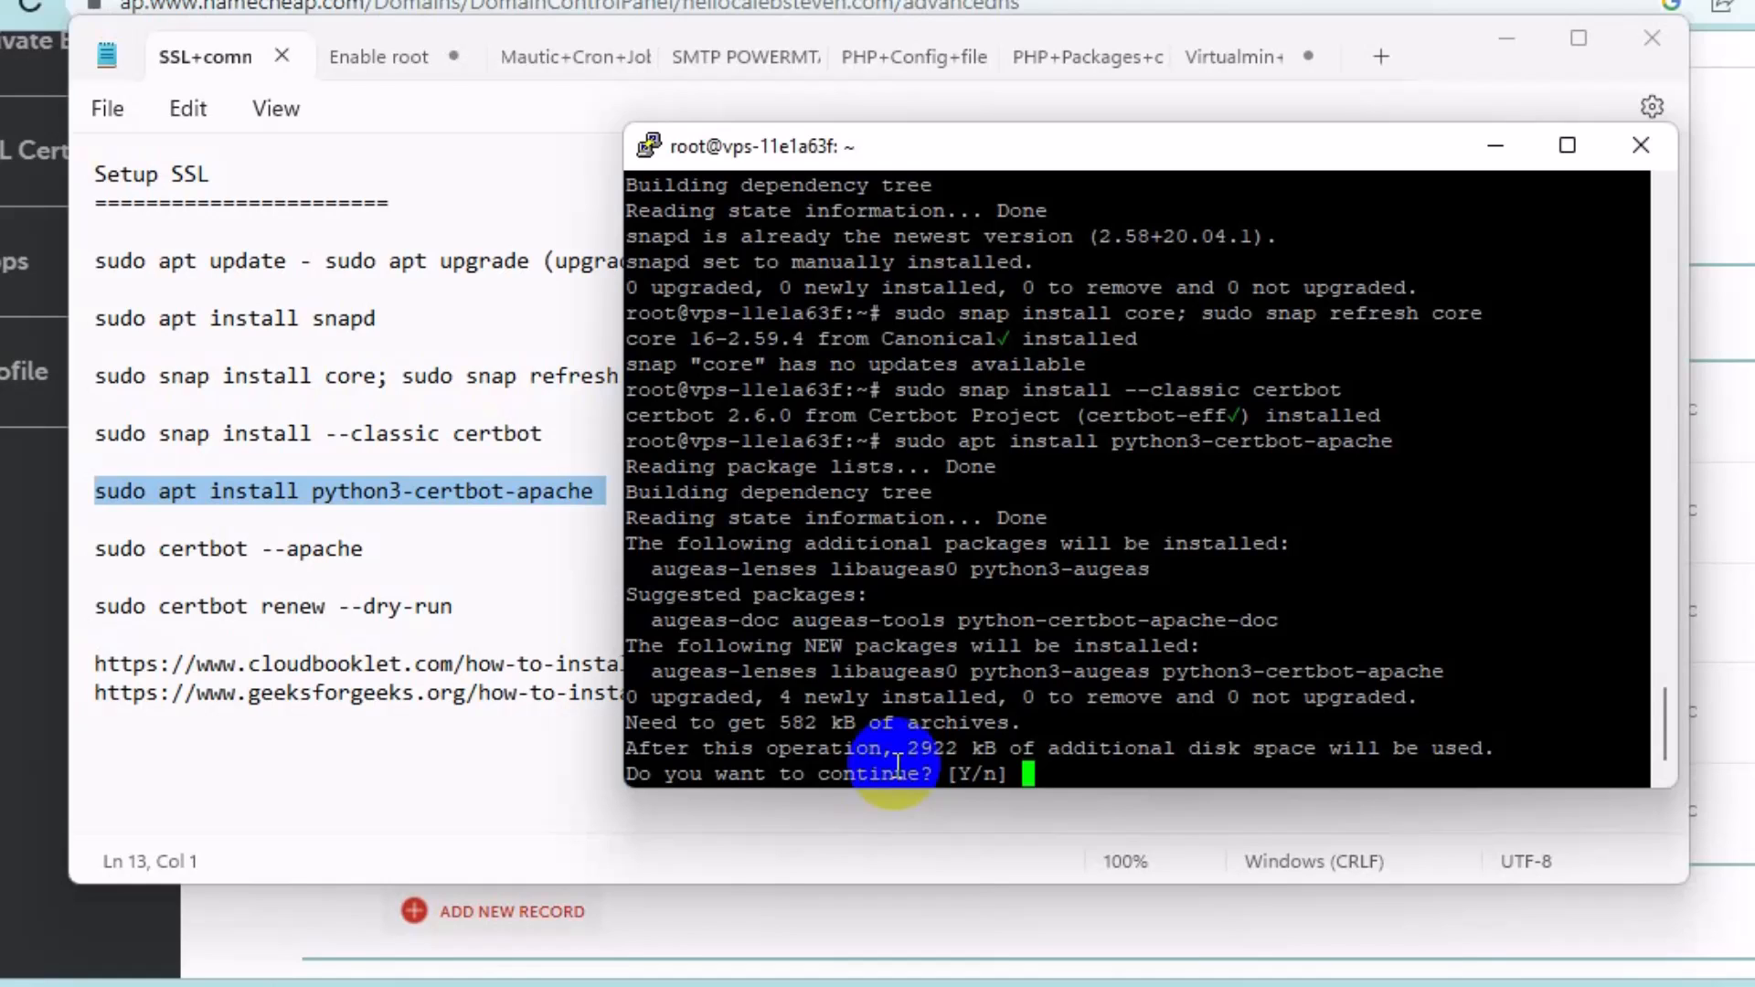
type("y")
key("Return")
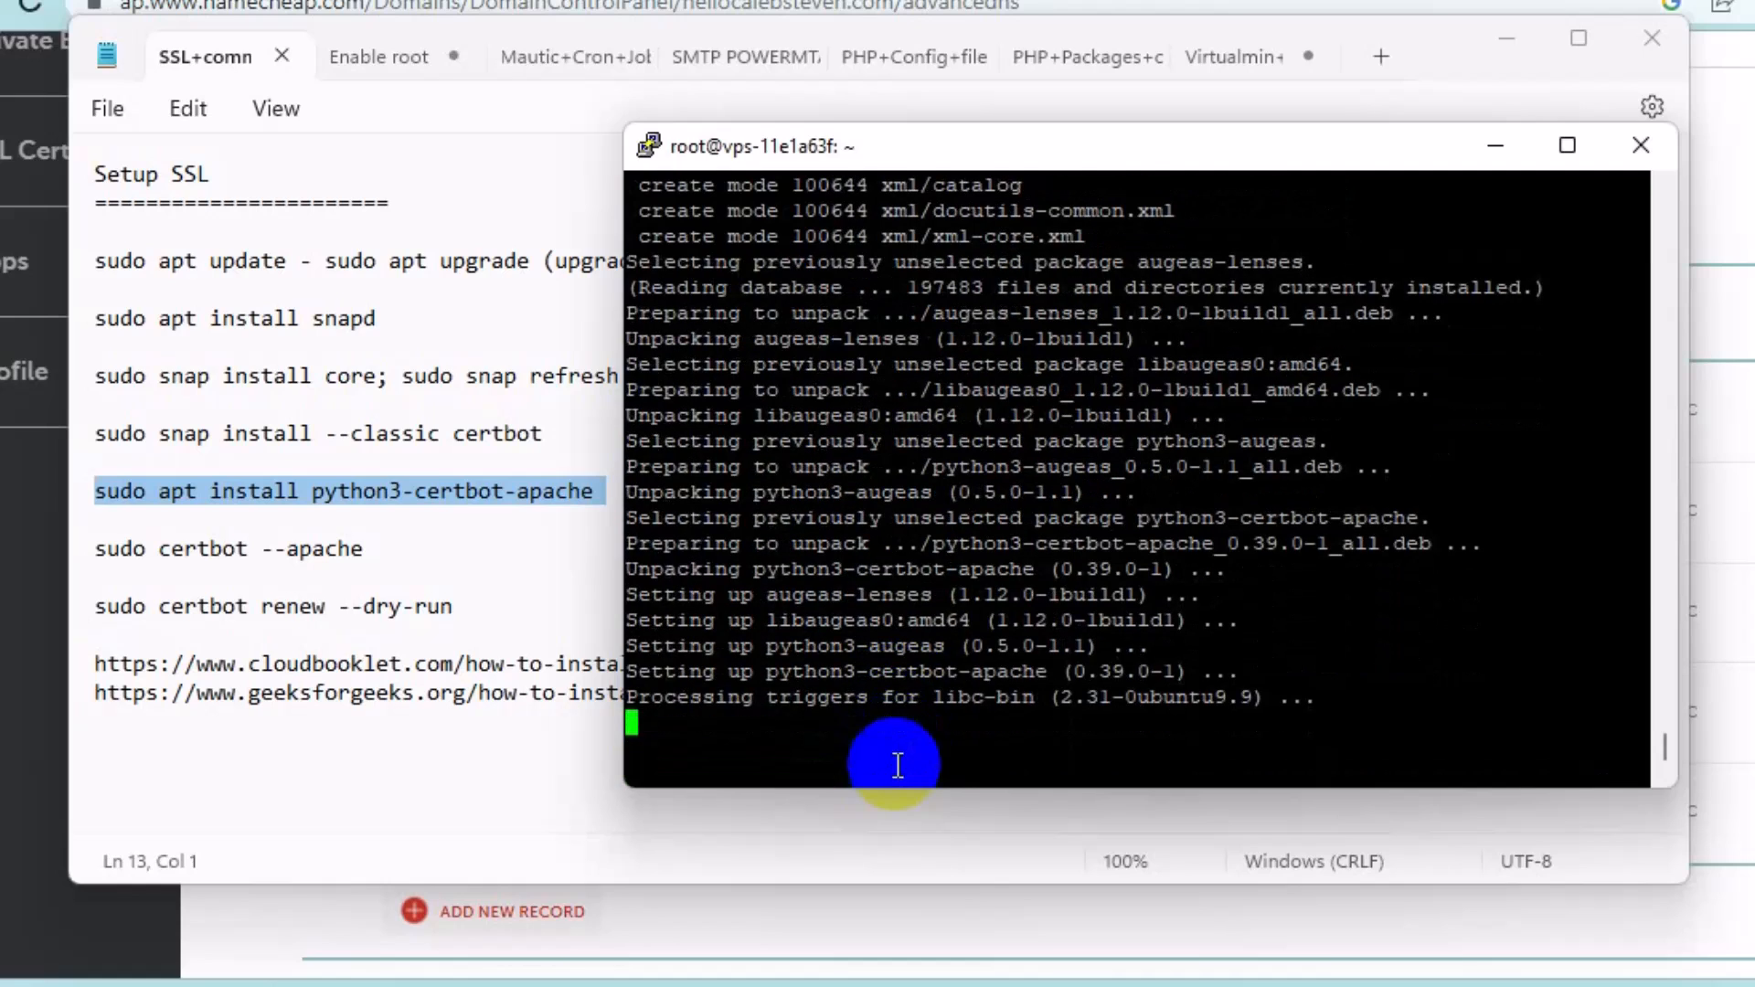
triple_click(240, 548)
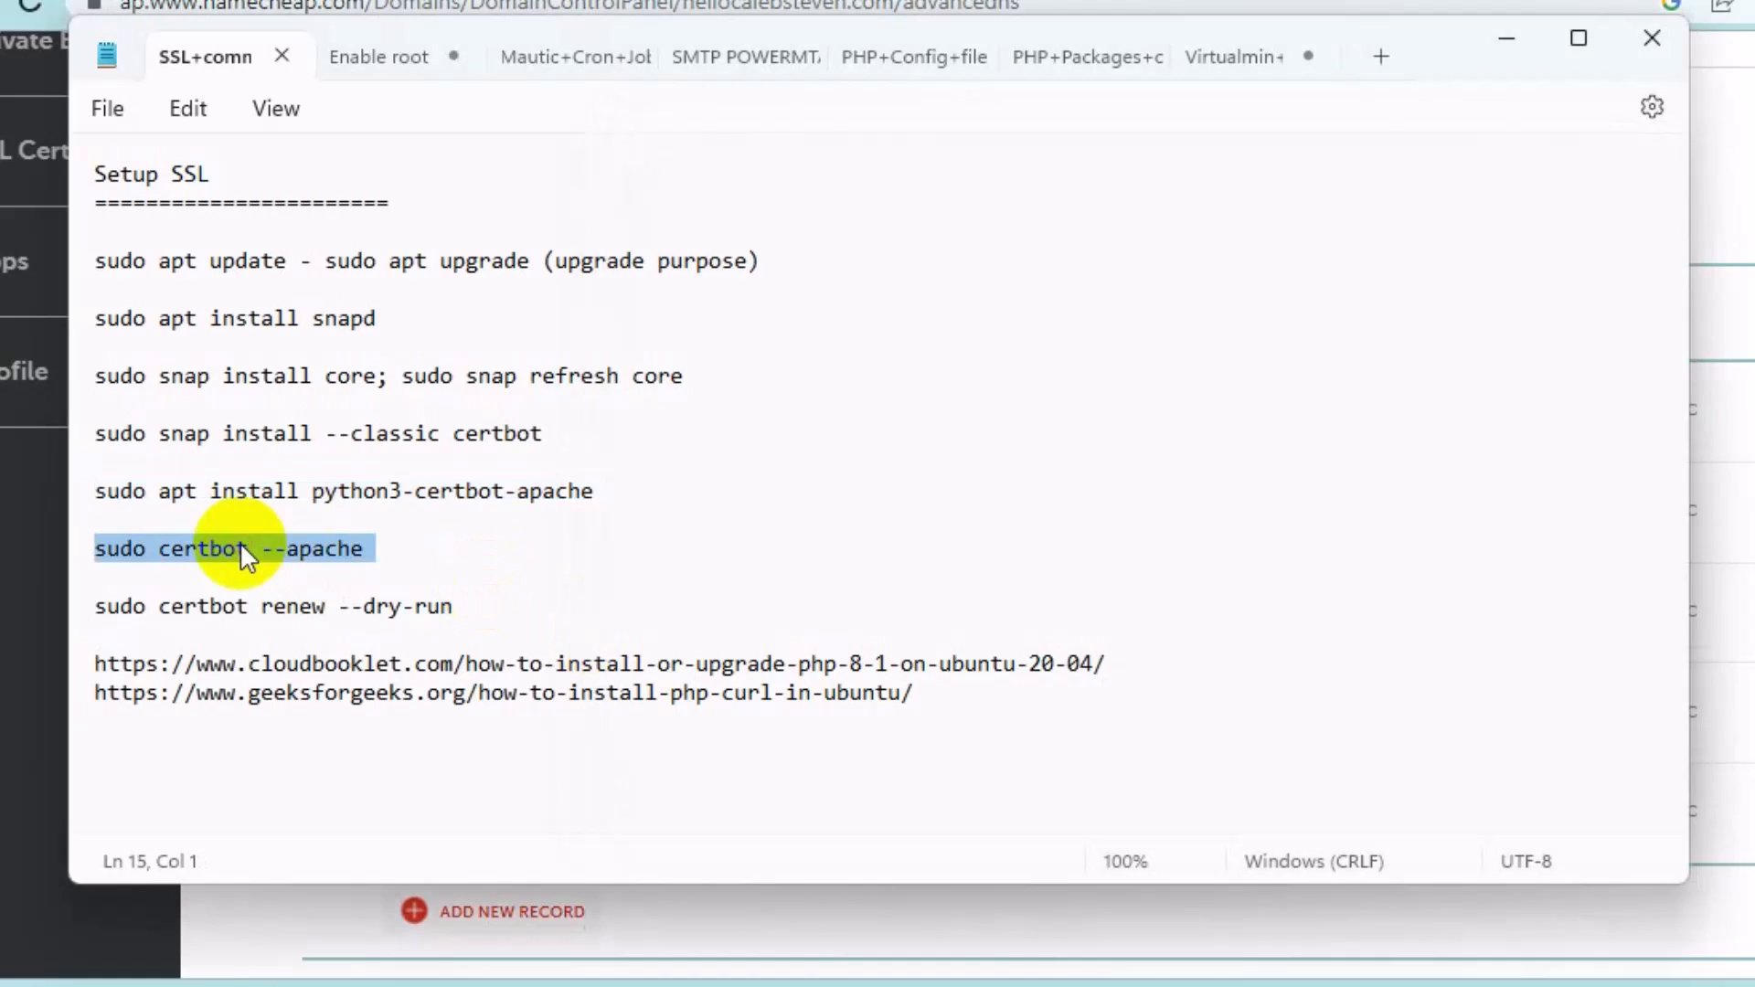
Run 'sudo certbot --apache' choosing 1 for hellocalebsteven.com, then rerun it after the A-record failure
right_click(240, 548)
left_click(393, 95)
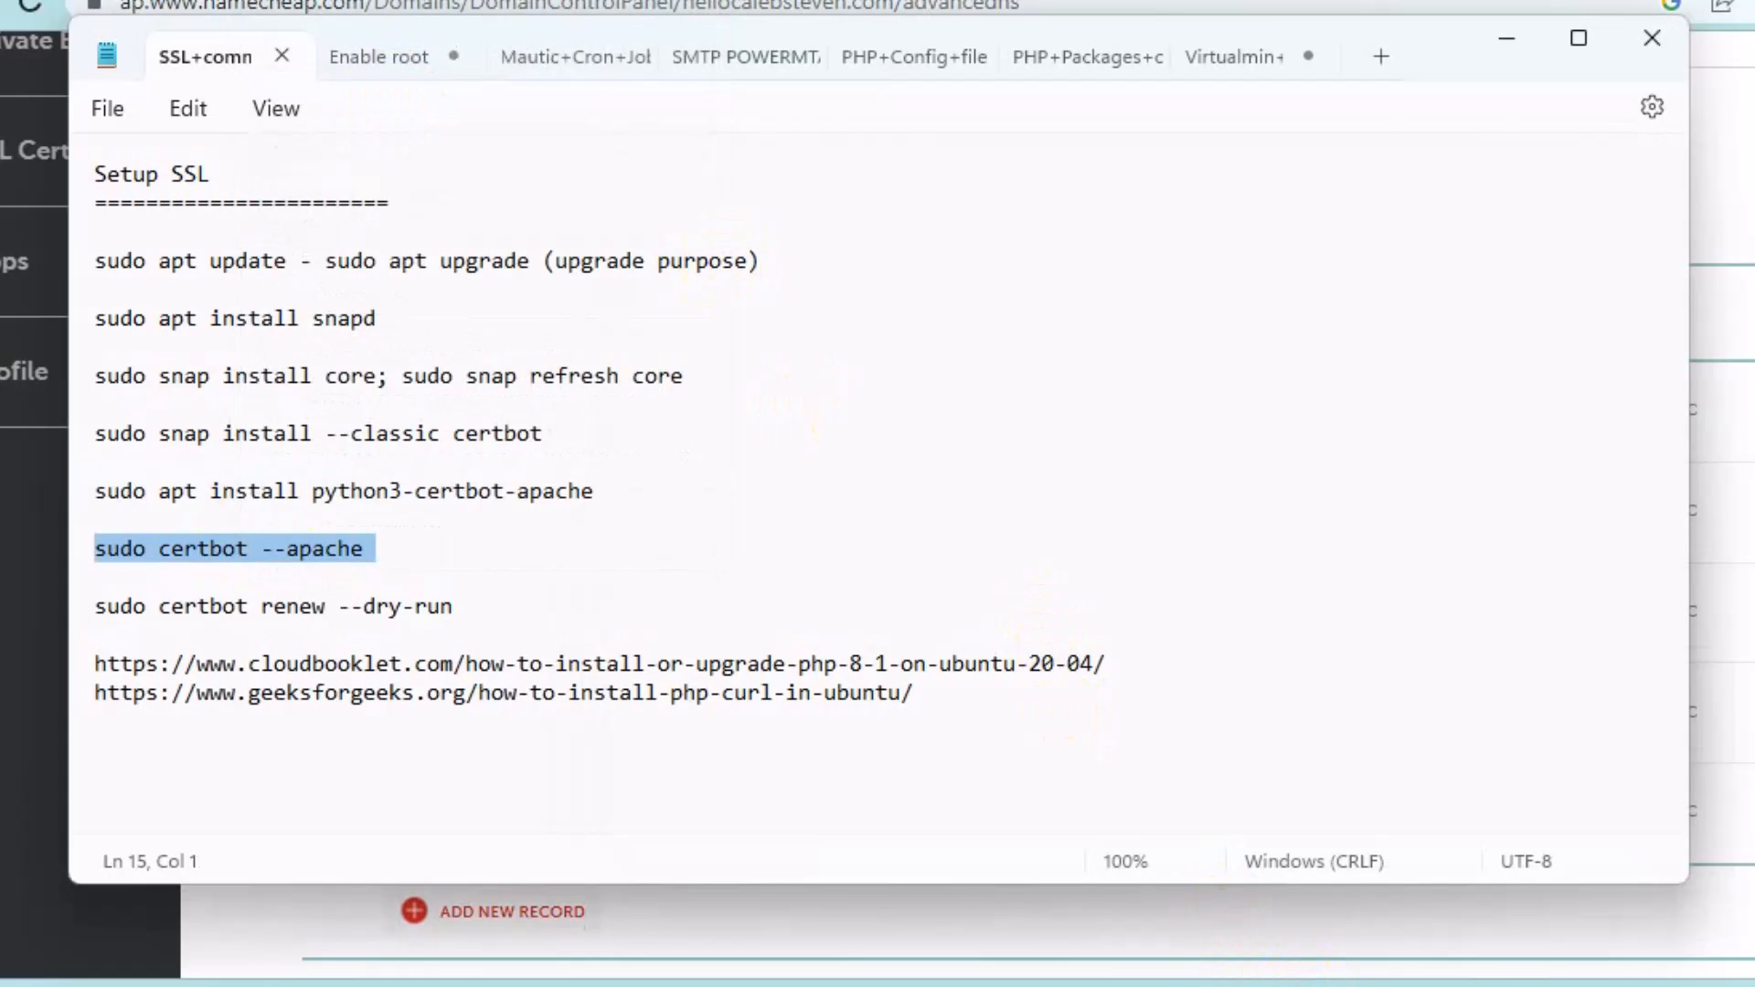
left_click(1306, 985)
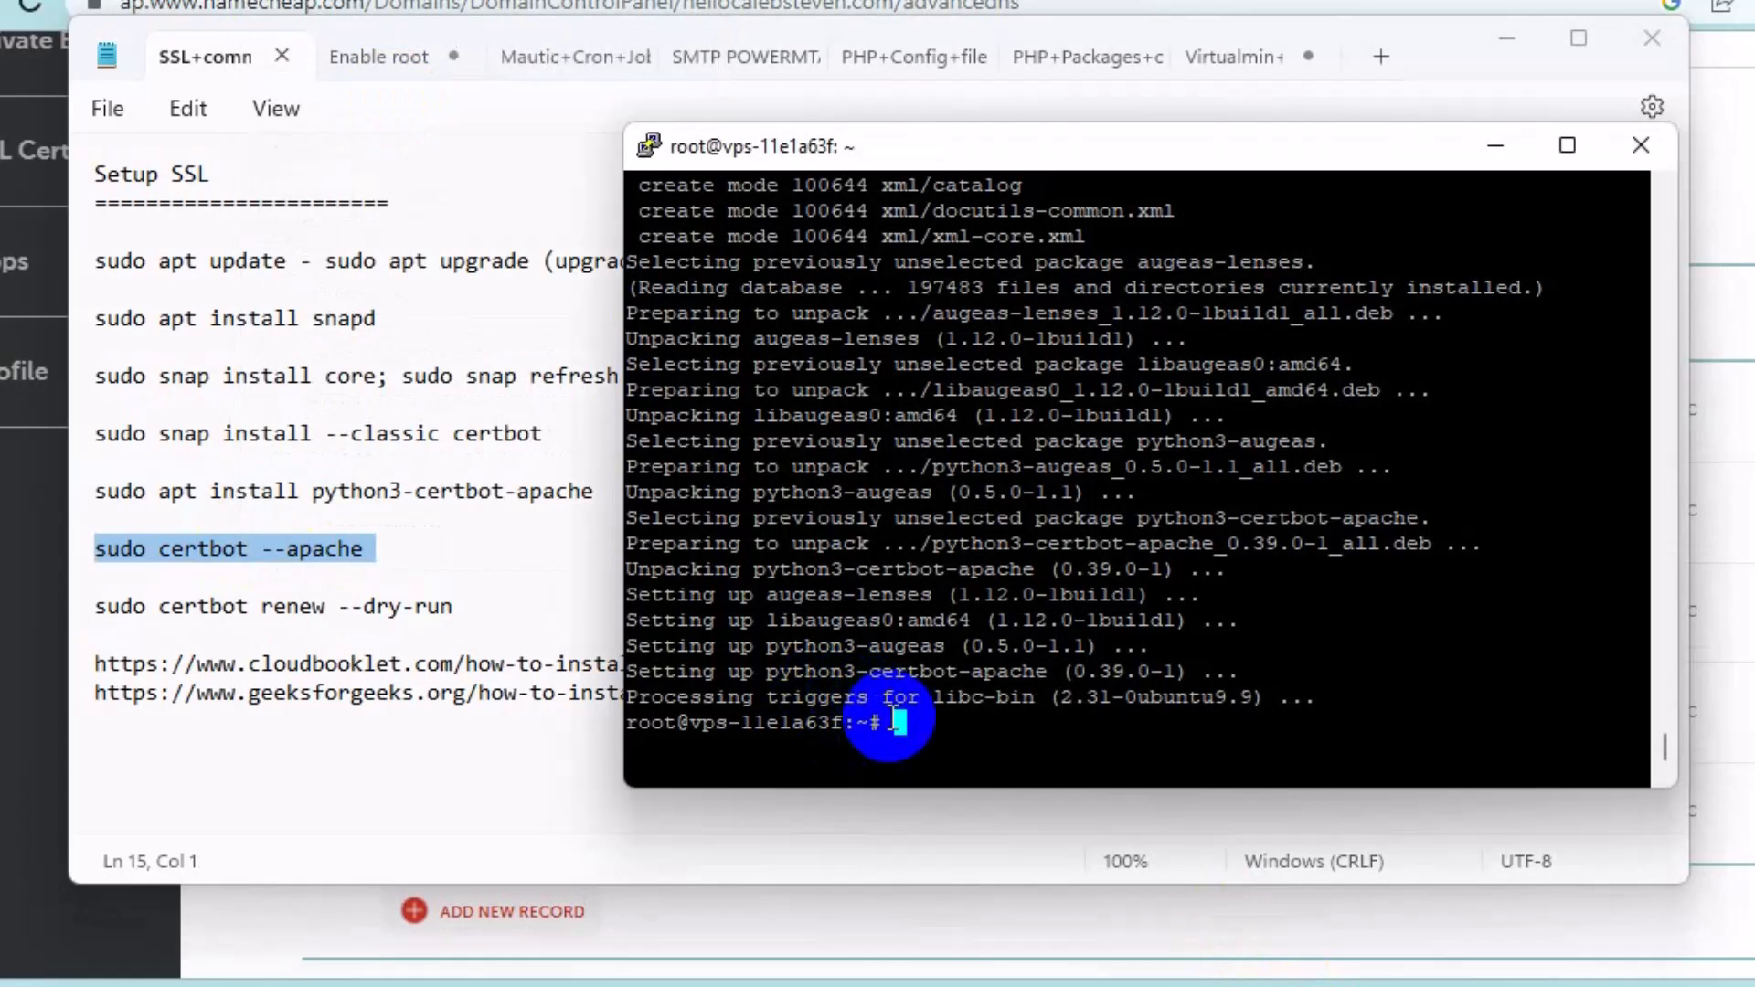
right_click(899, 722)
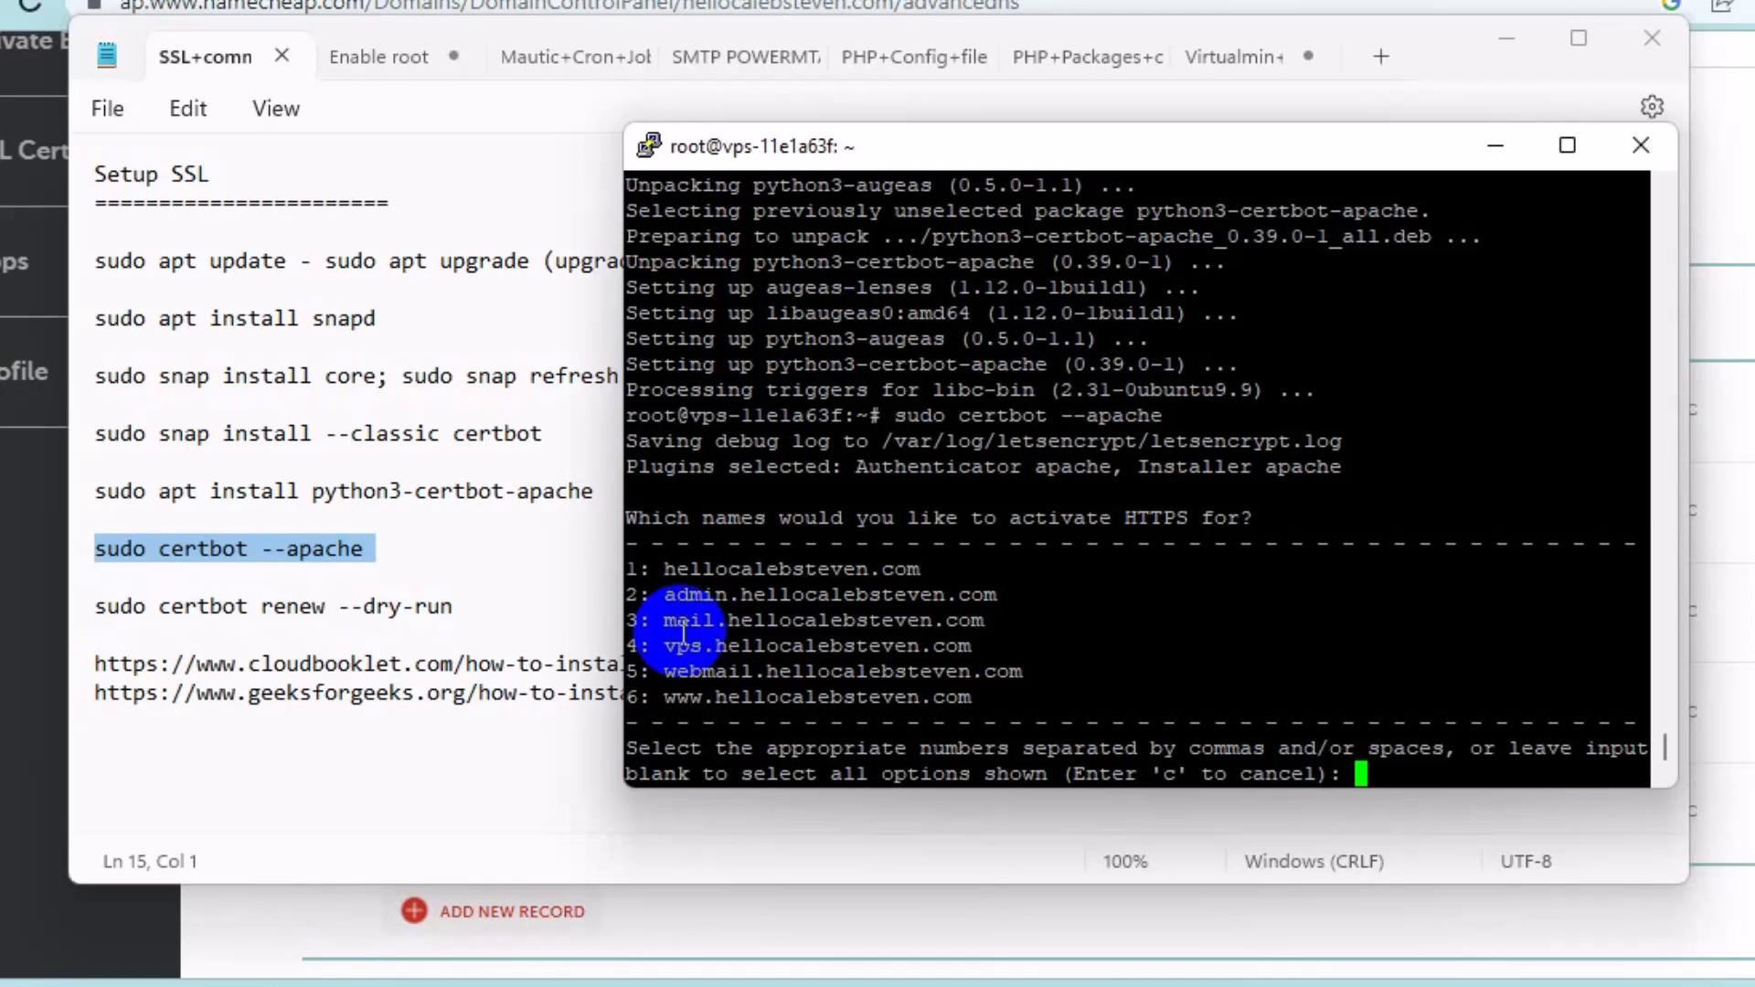
type("1")
key("Return")
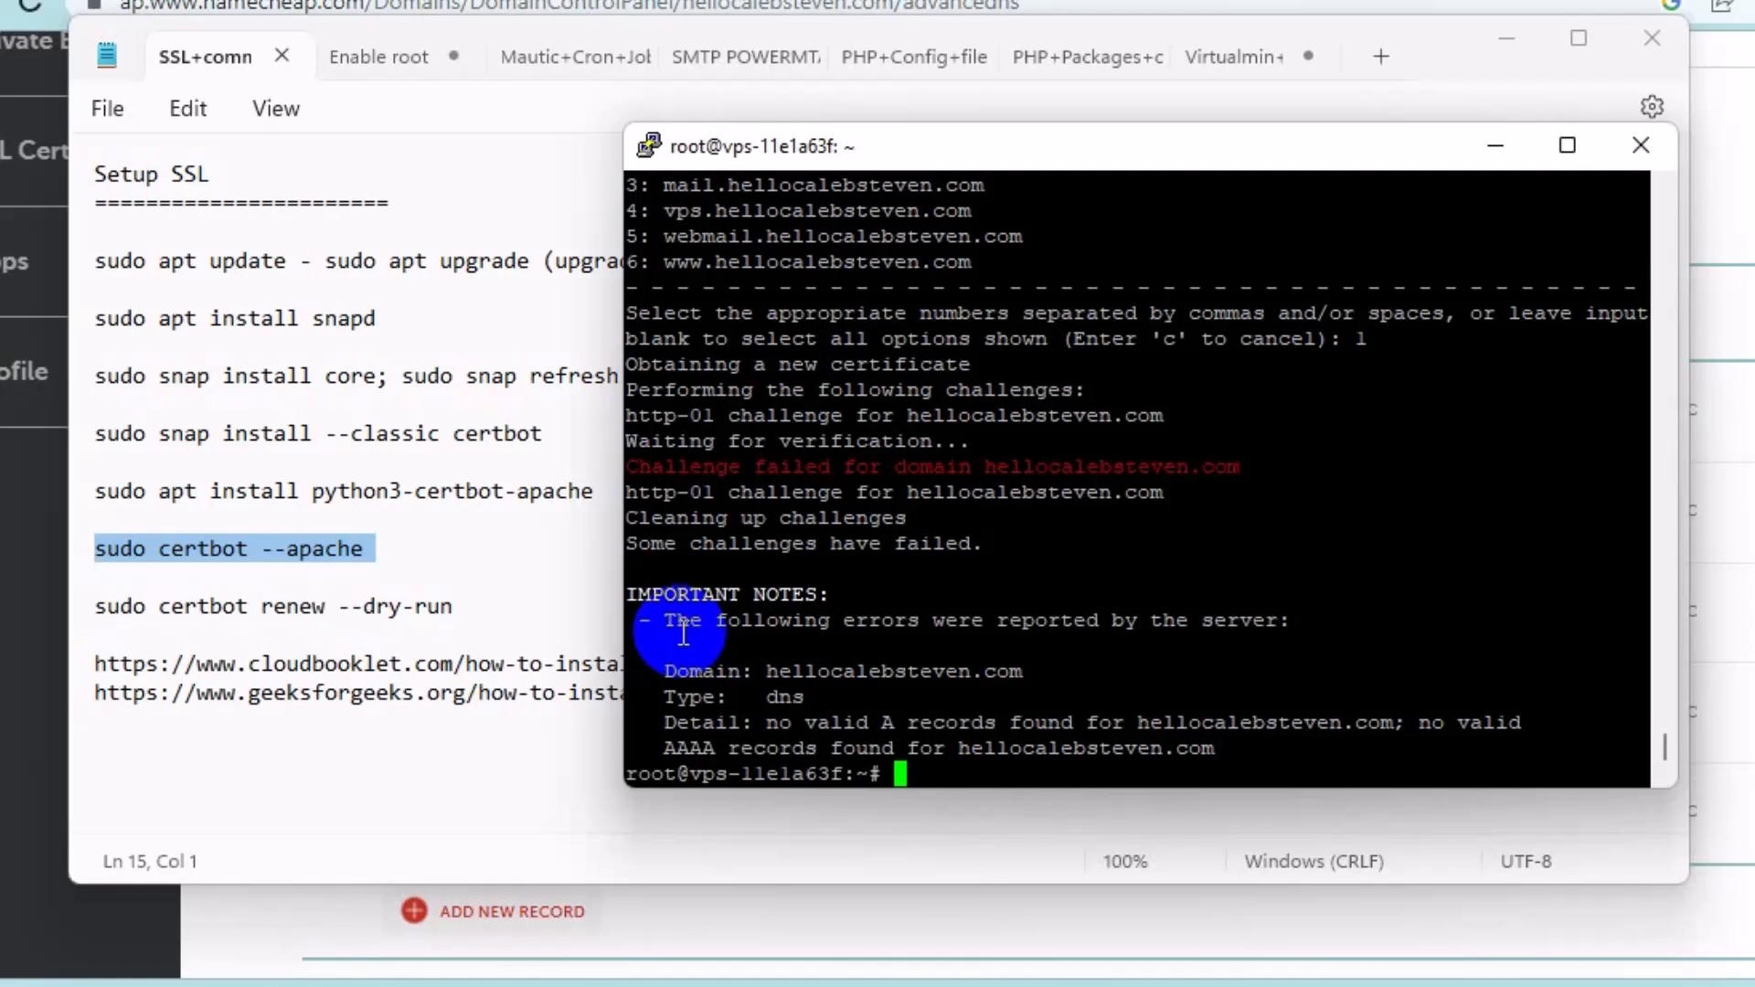
right_click(905, 772)
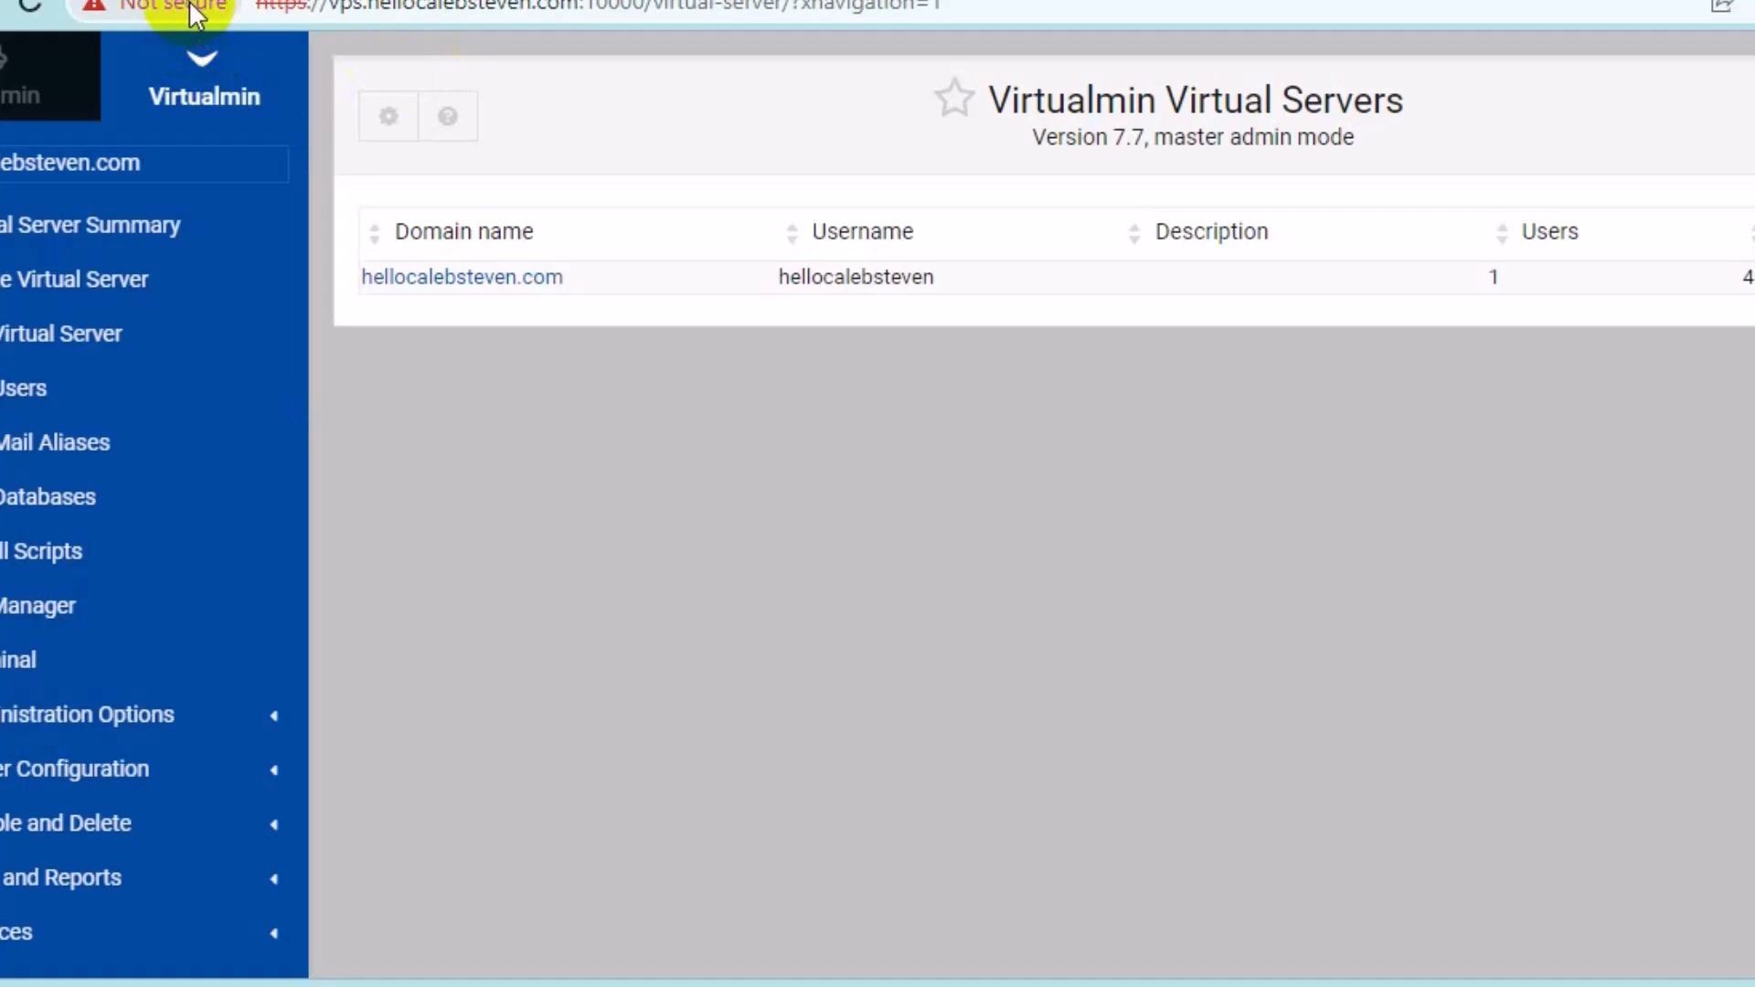
View the site info from Chrome's 'Not secure' badge, showing the certificate is invalid
left_click(192, 7)
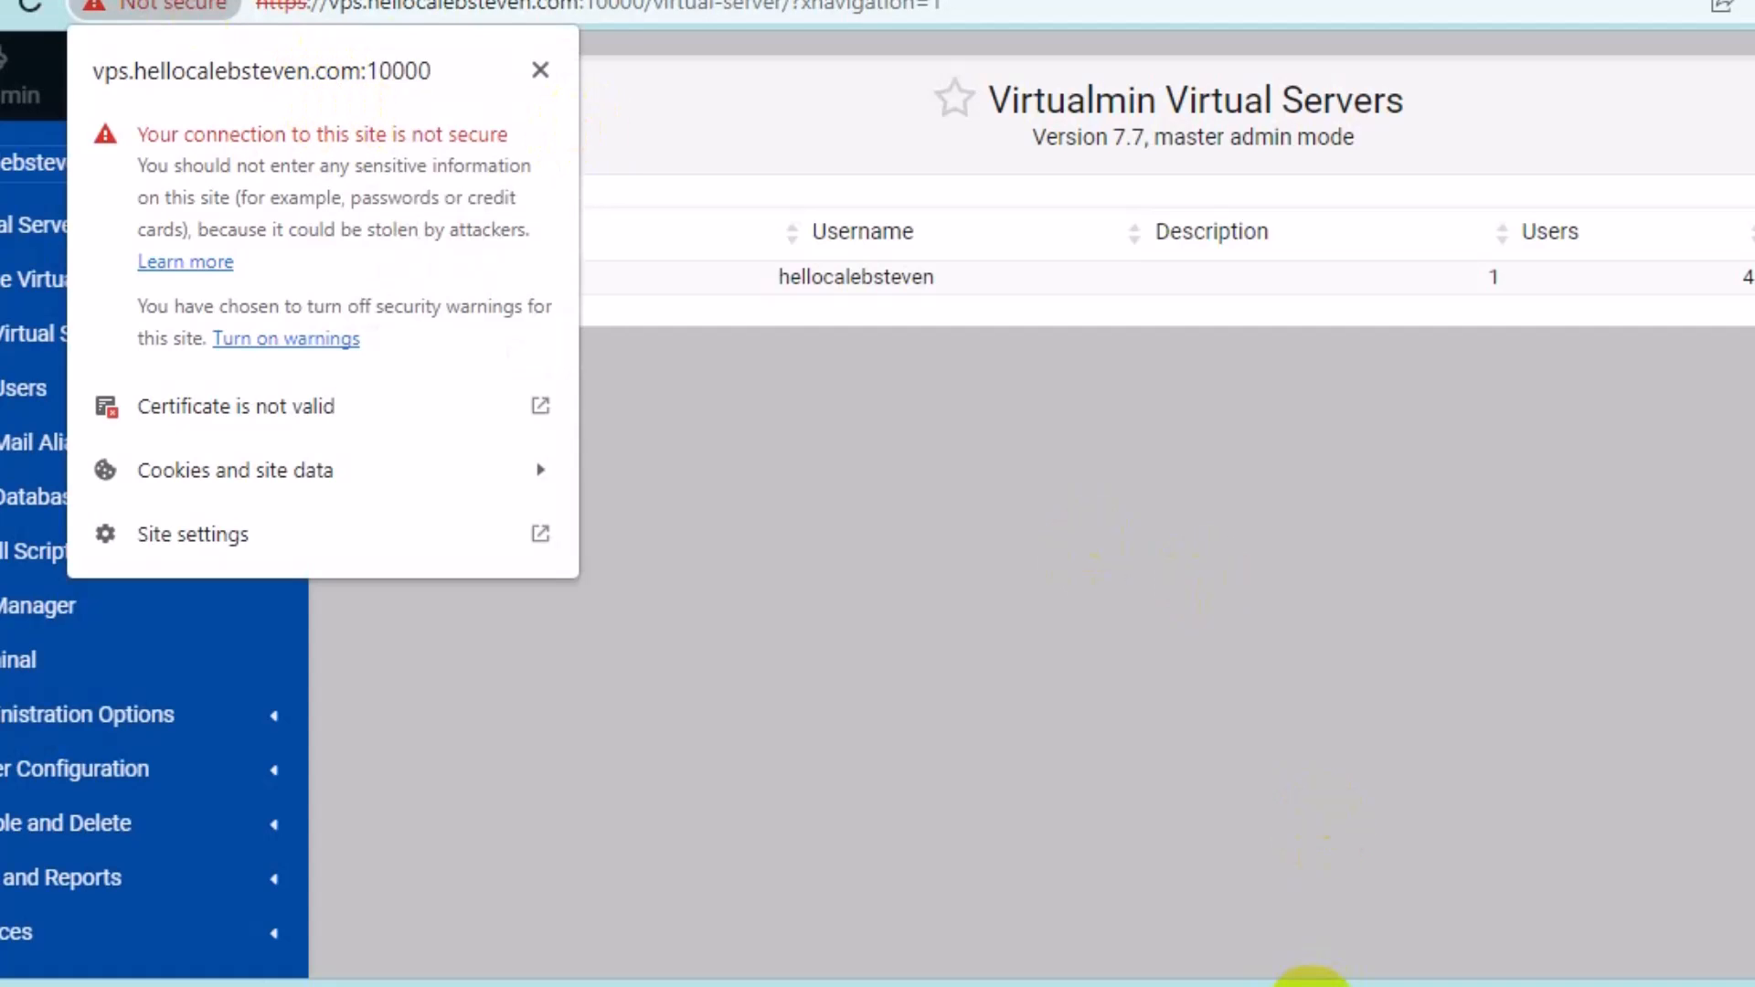
At certbot's prompts choose 4 for vps.hellocalebsteven.com, 2 for the HTTPS vhost, 2 for redirect
mouse_move(1325, 982)
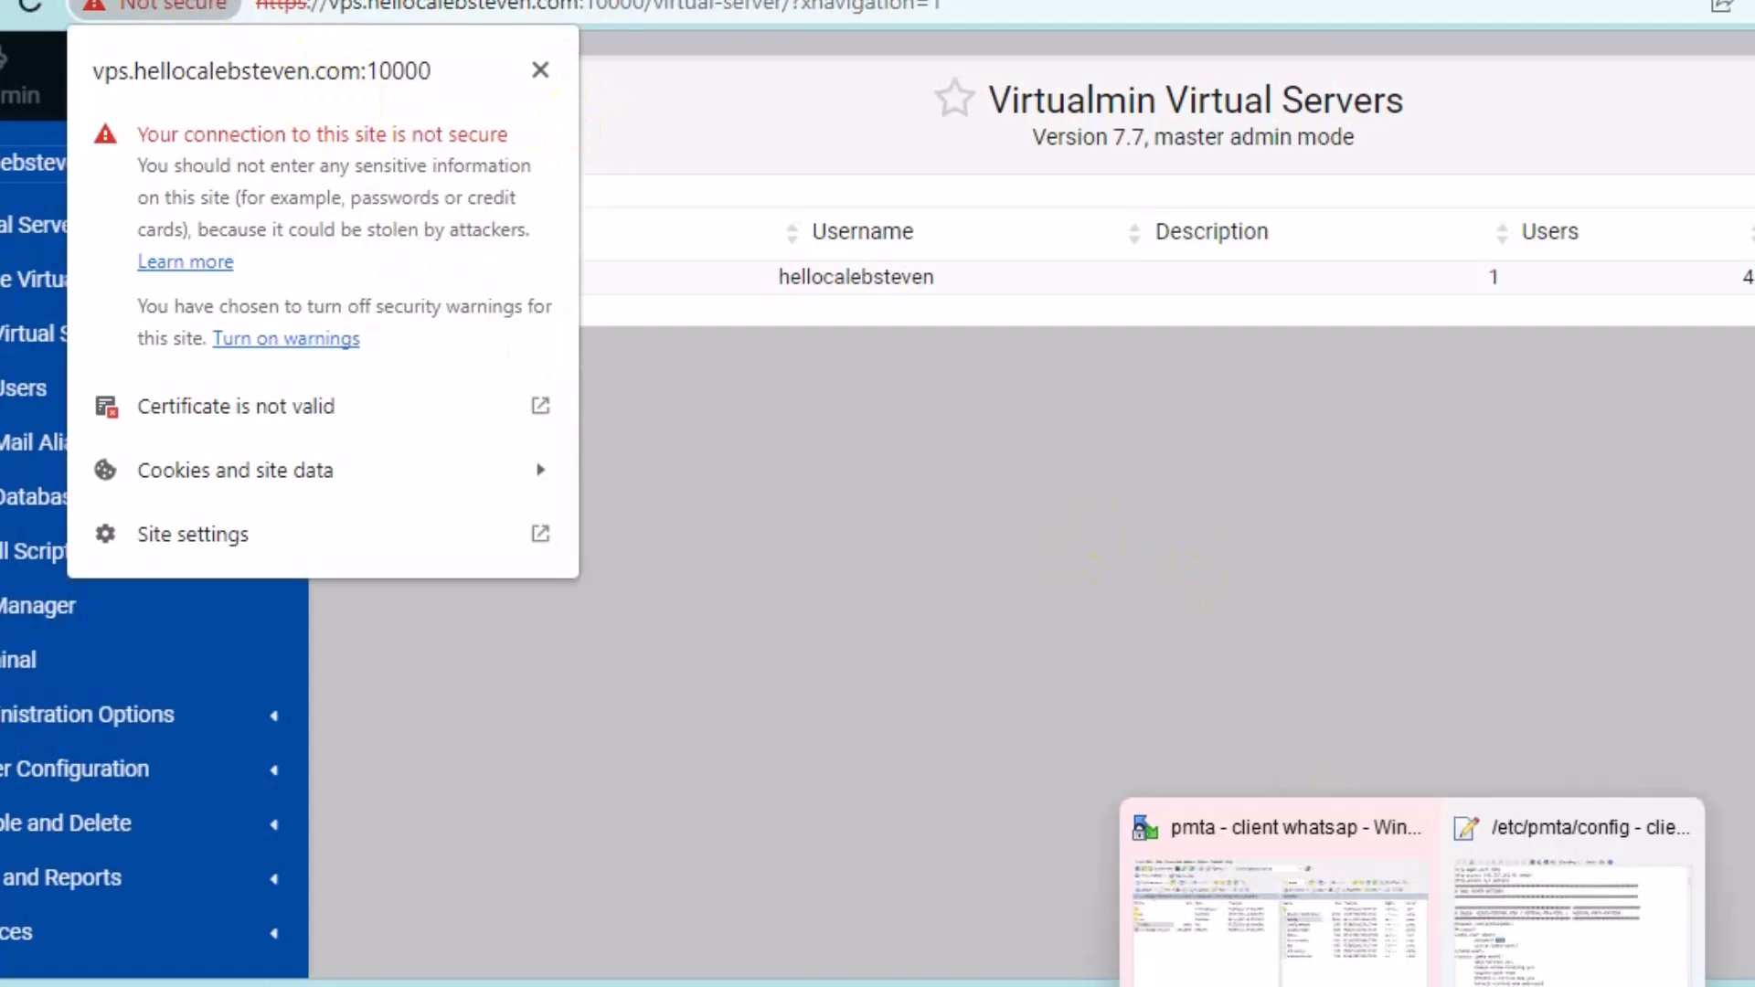
mouse_move(1476, 973)
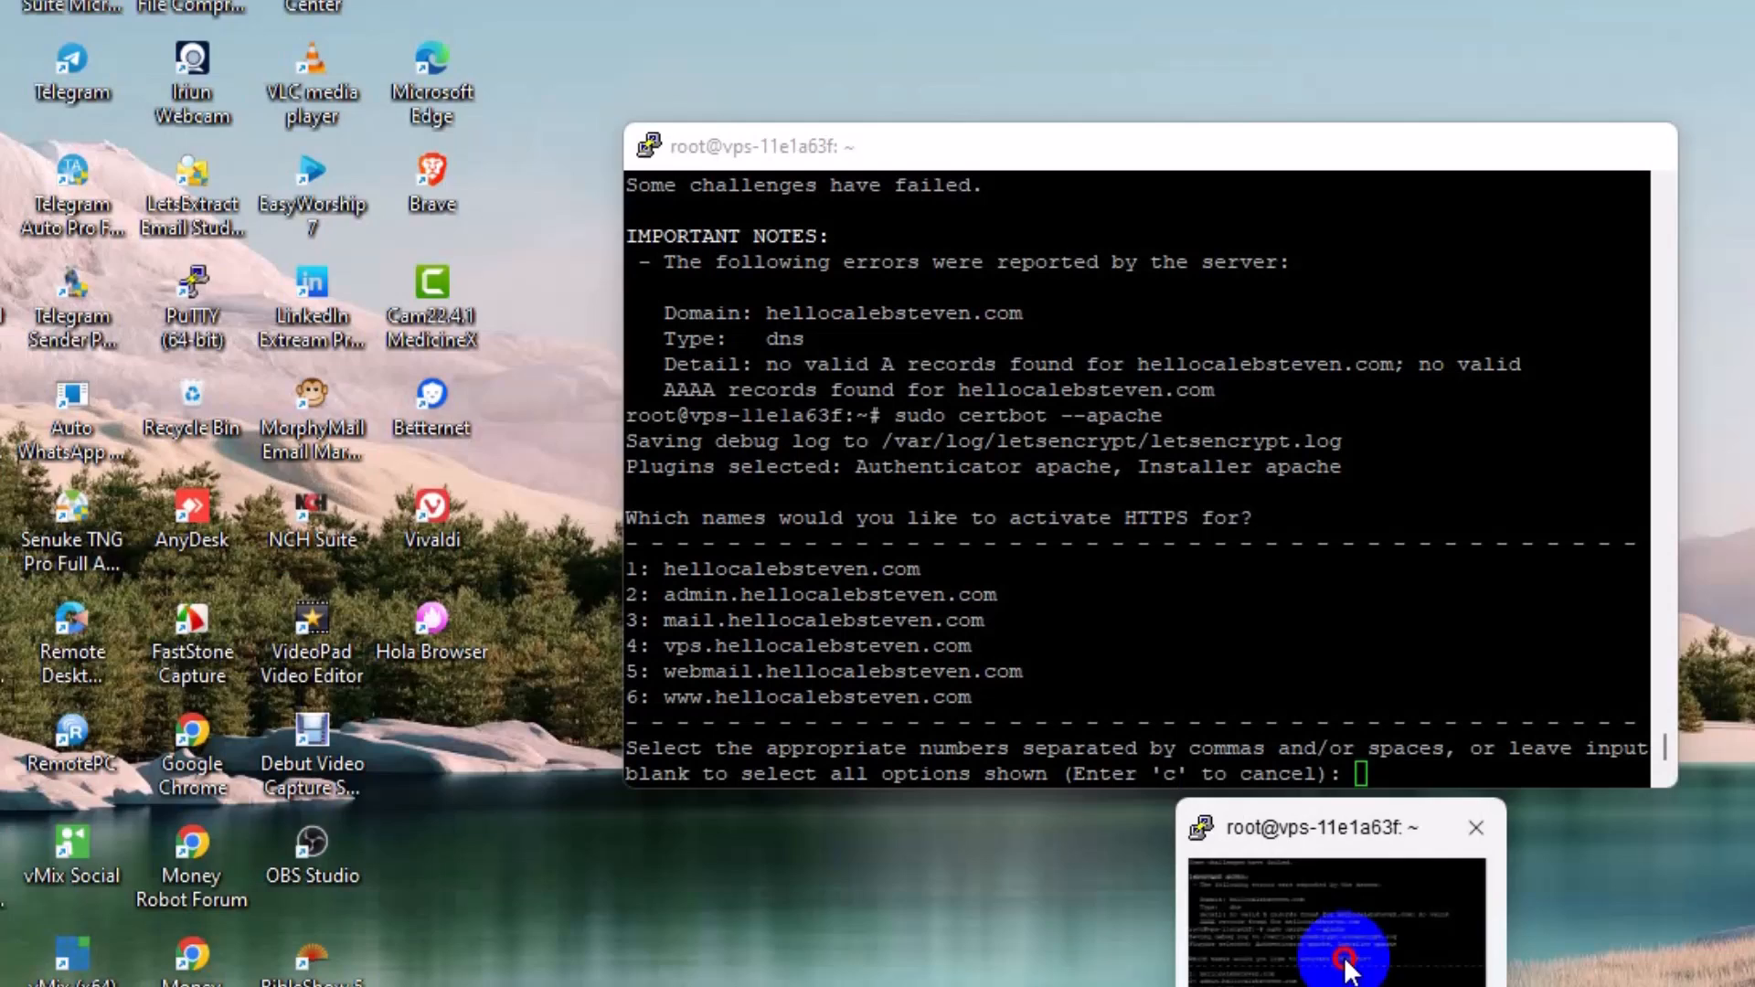
left_click(1345, 959)
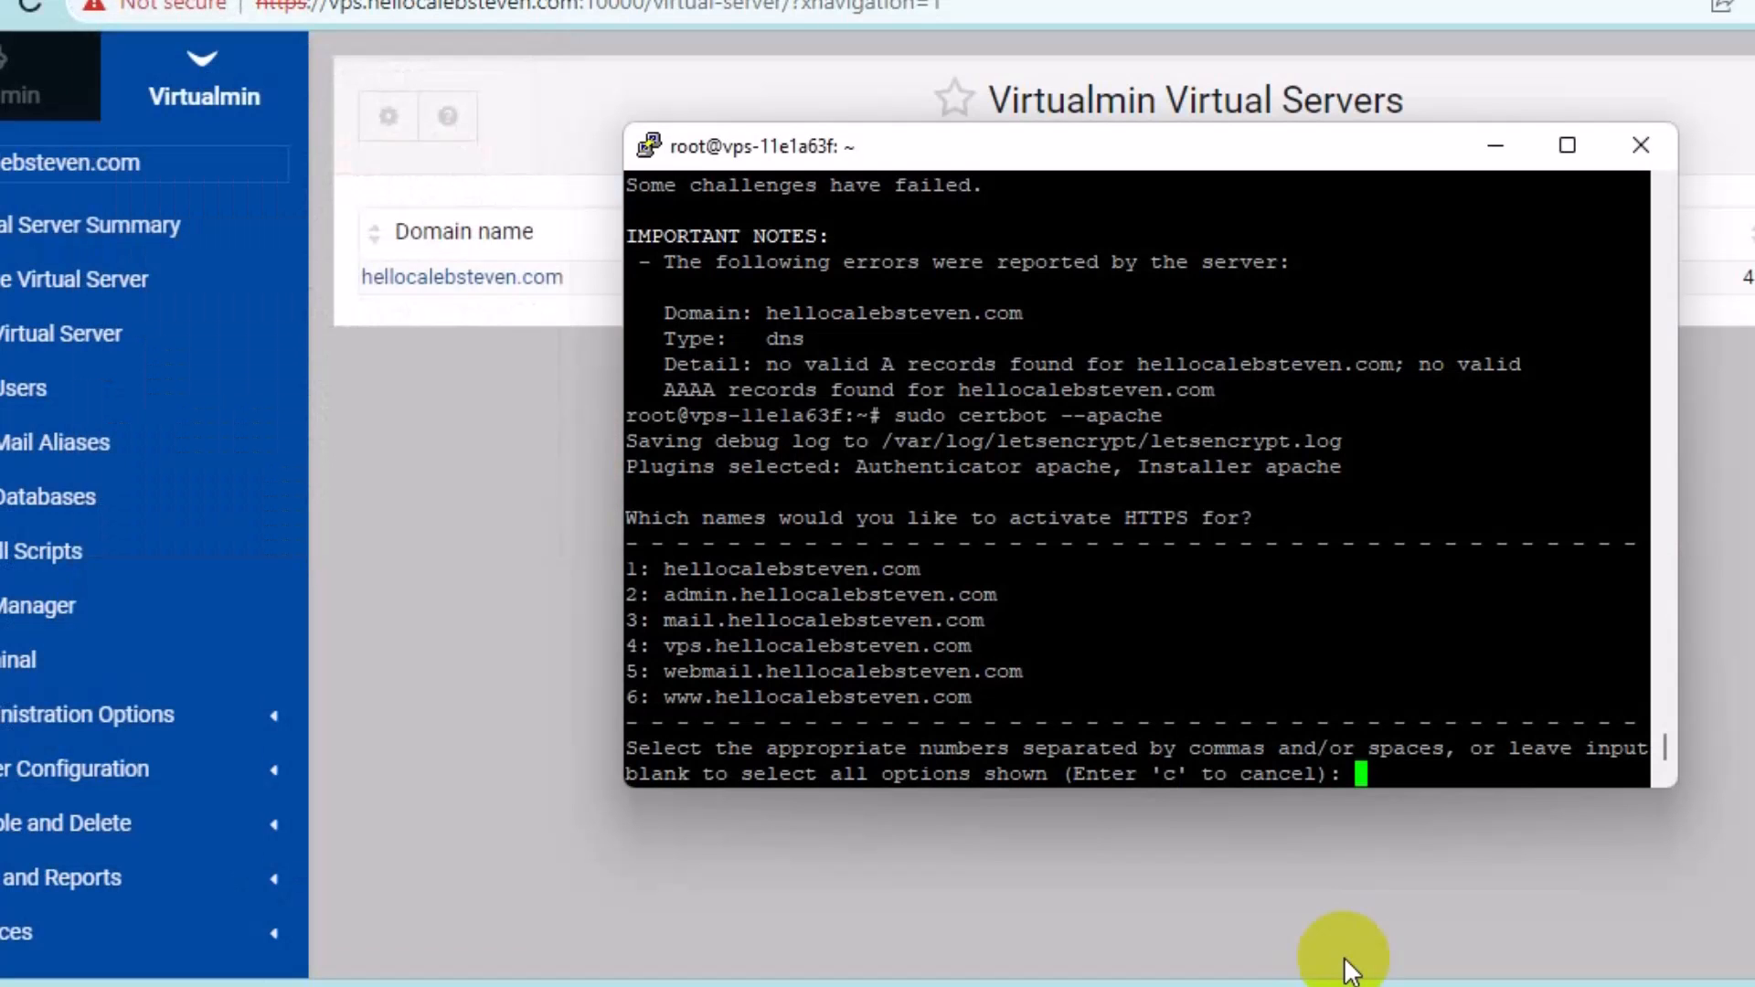
type("4")
key("Return")
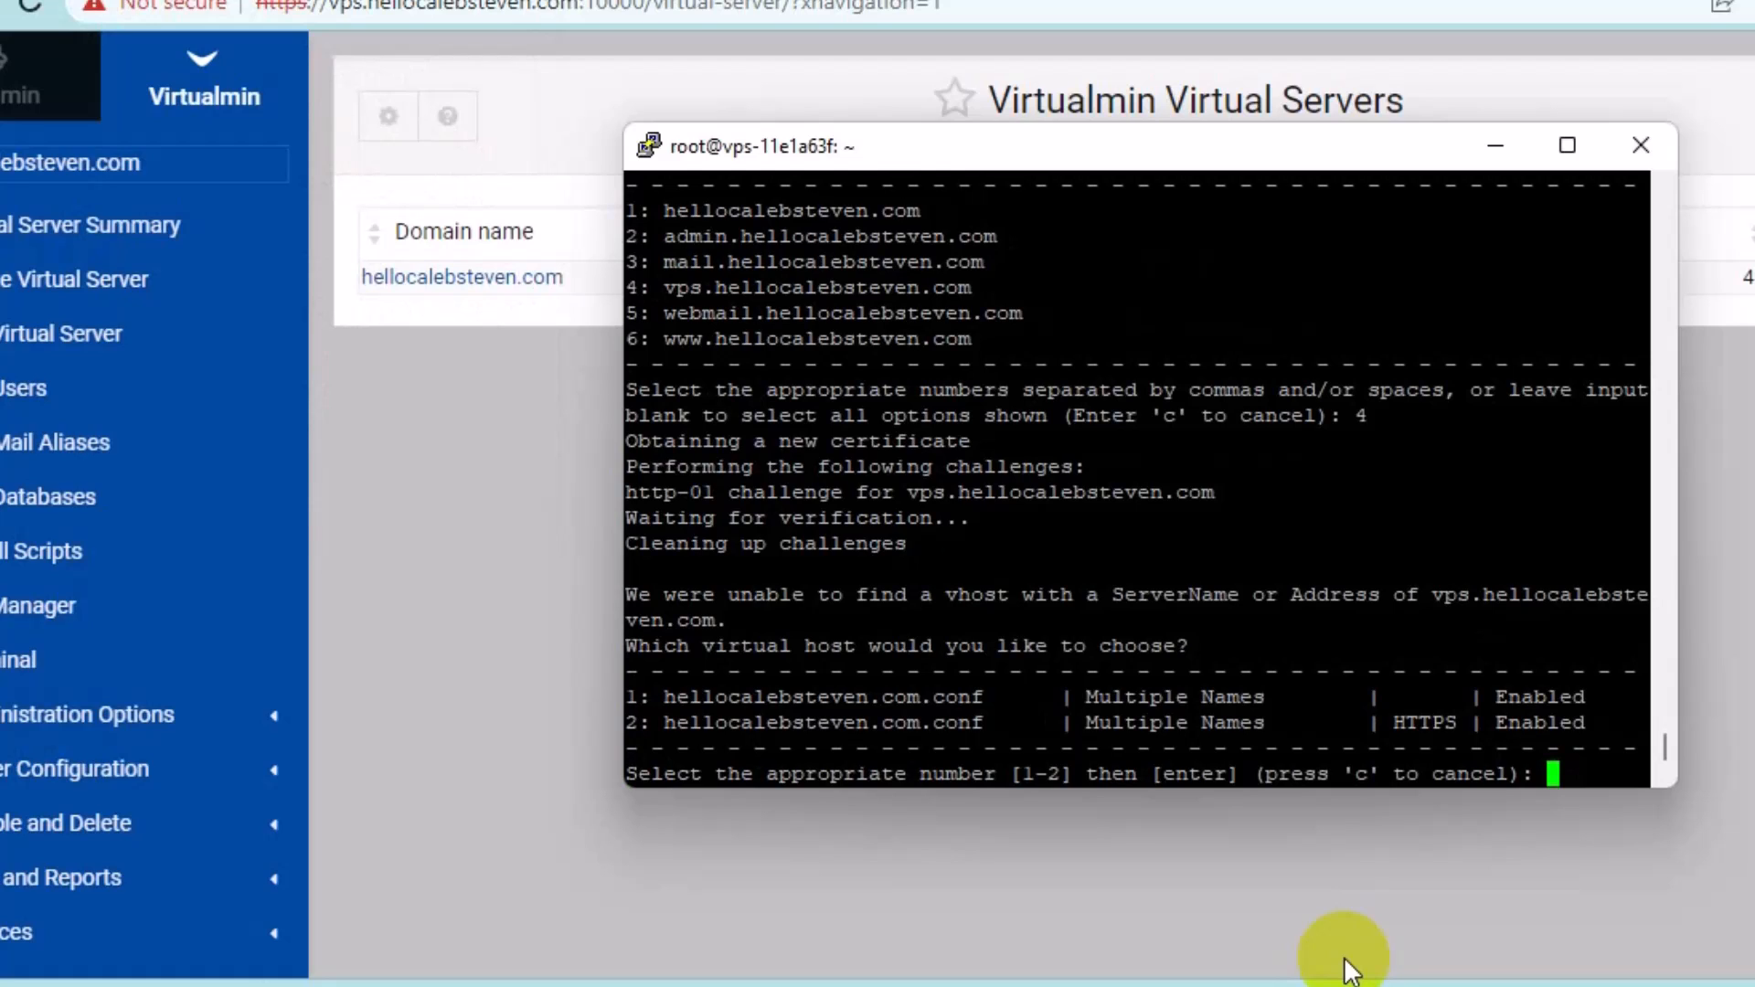
type("2")
key("Return")
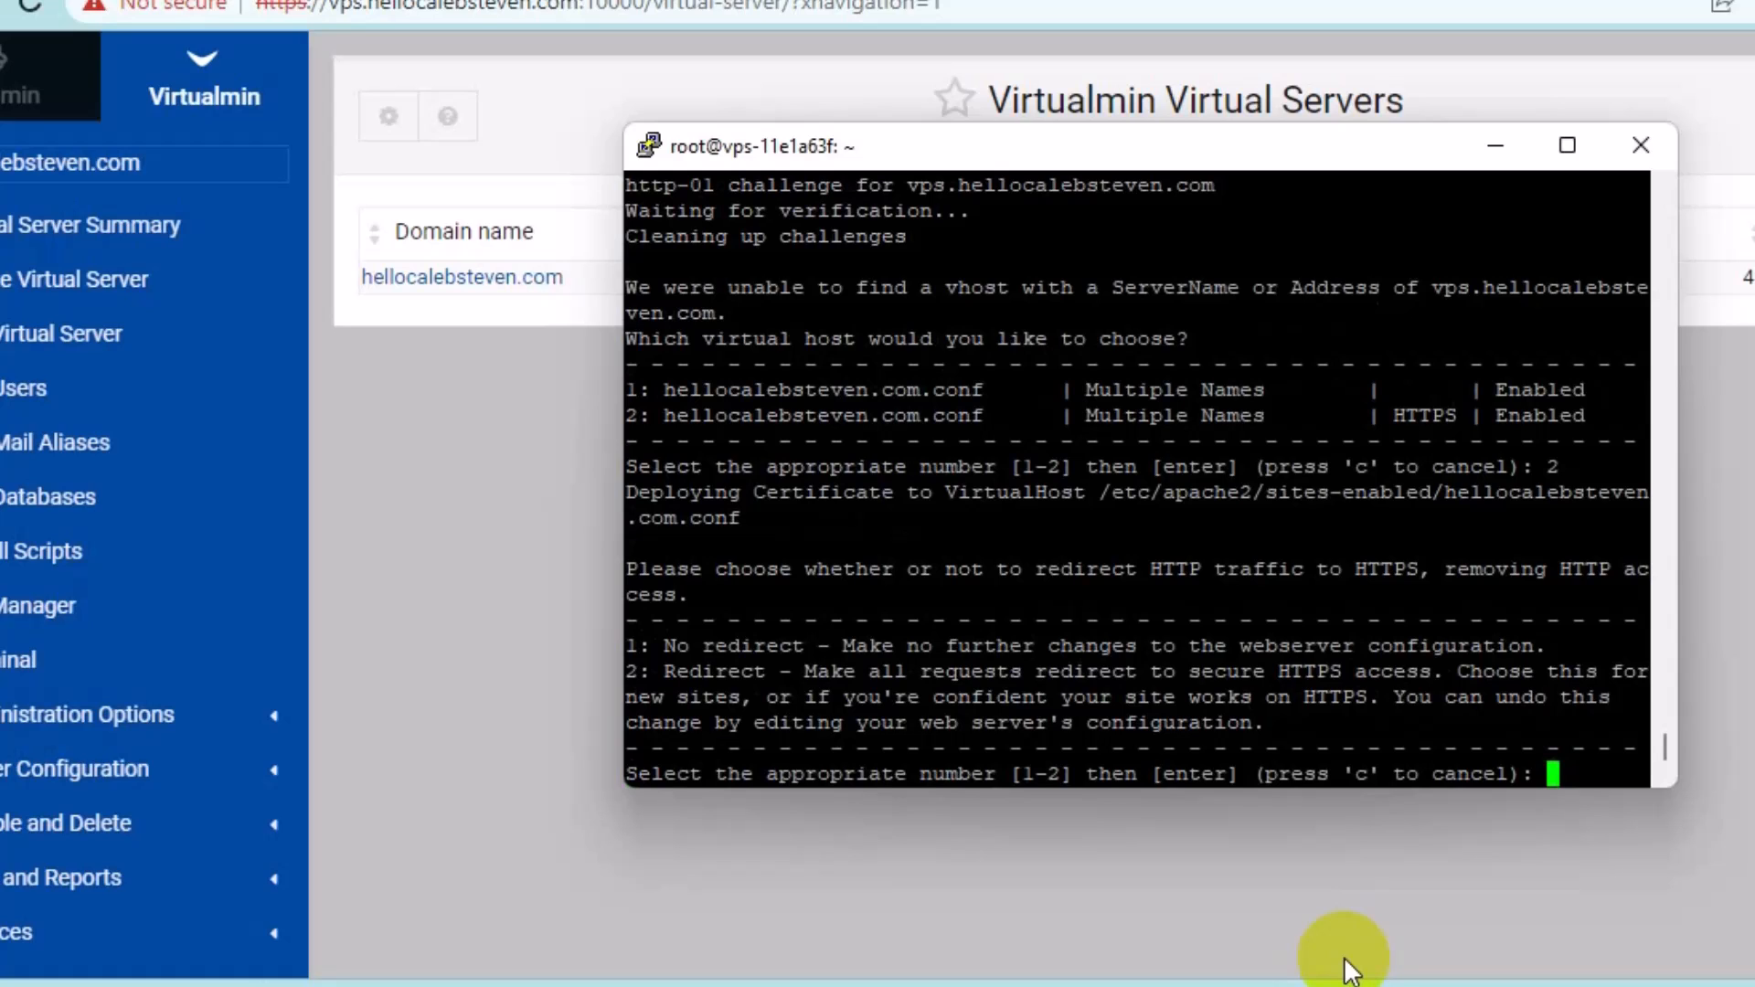
type("2")
key("Return")
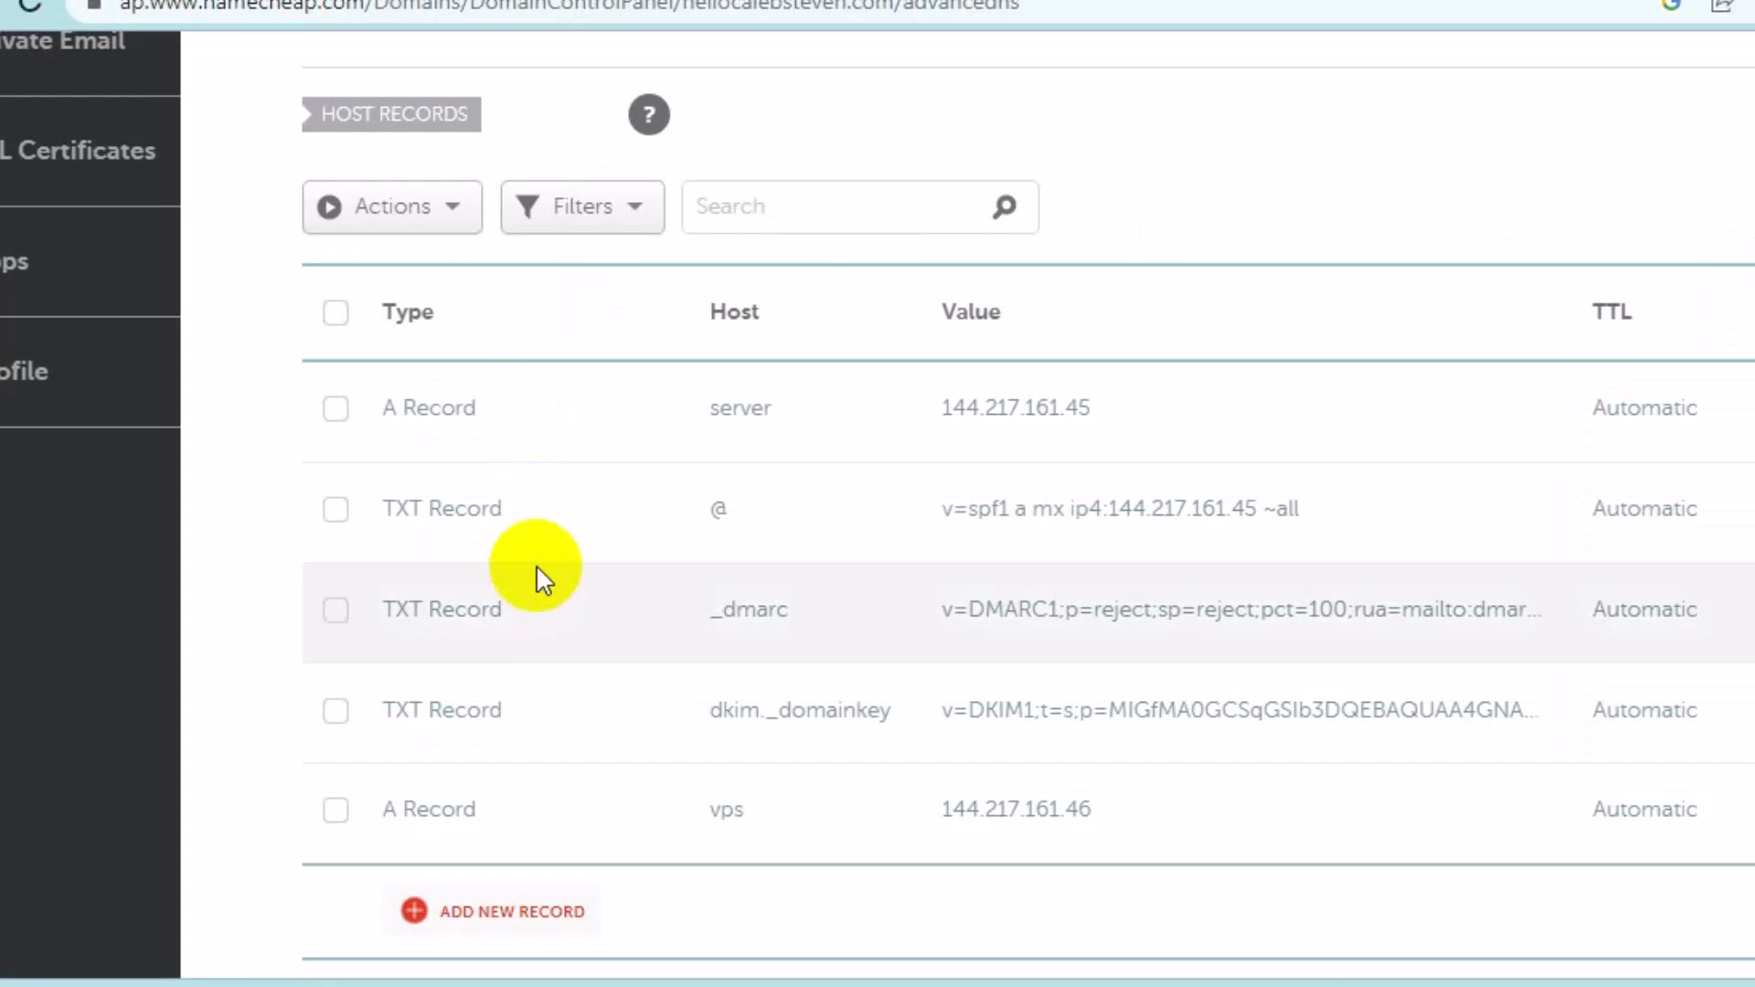
Add an A record for host @ pointing to the VPS IP 144.217.161.46
left_click(450, 911)
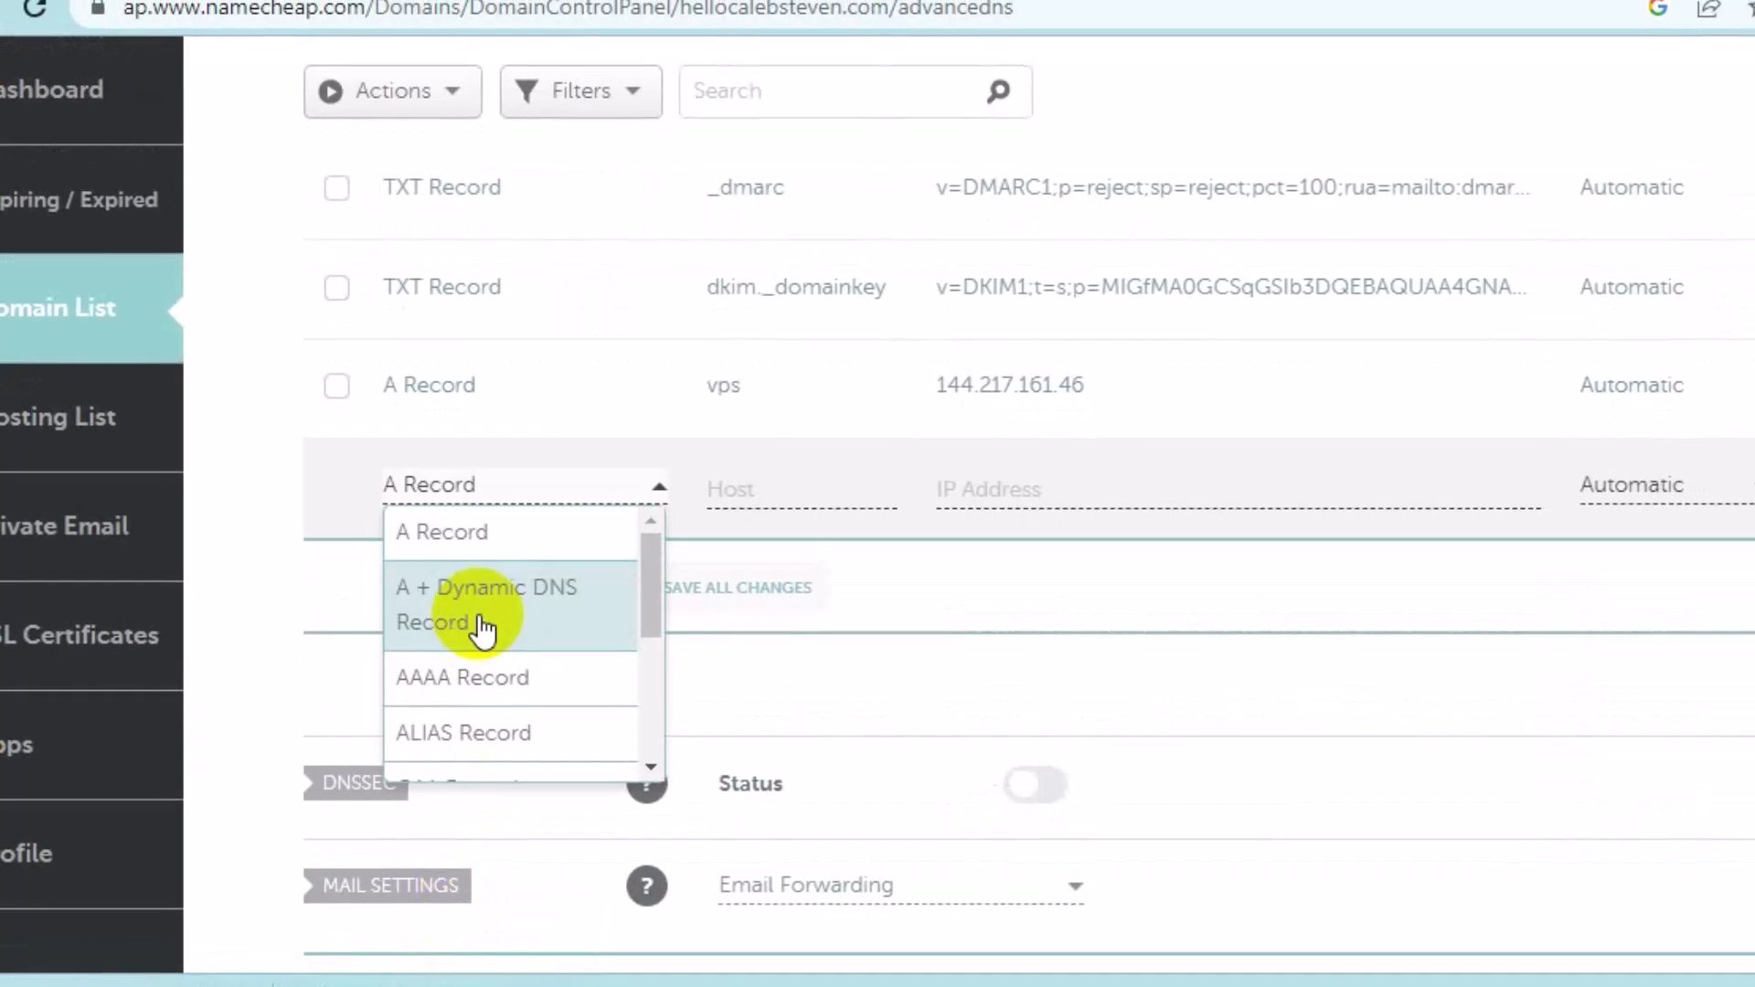
left_click(442, 531)
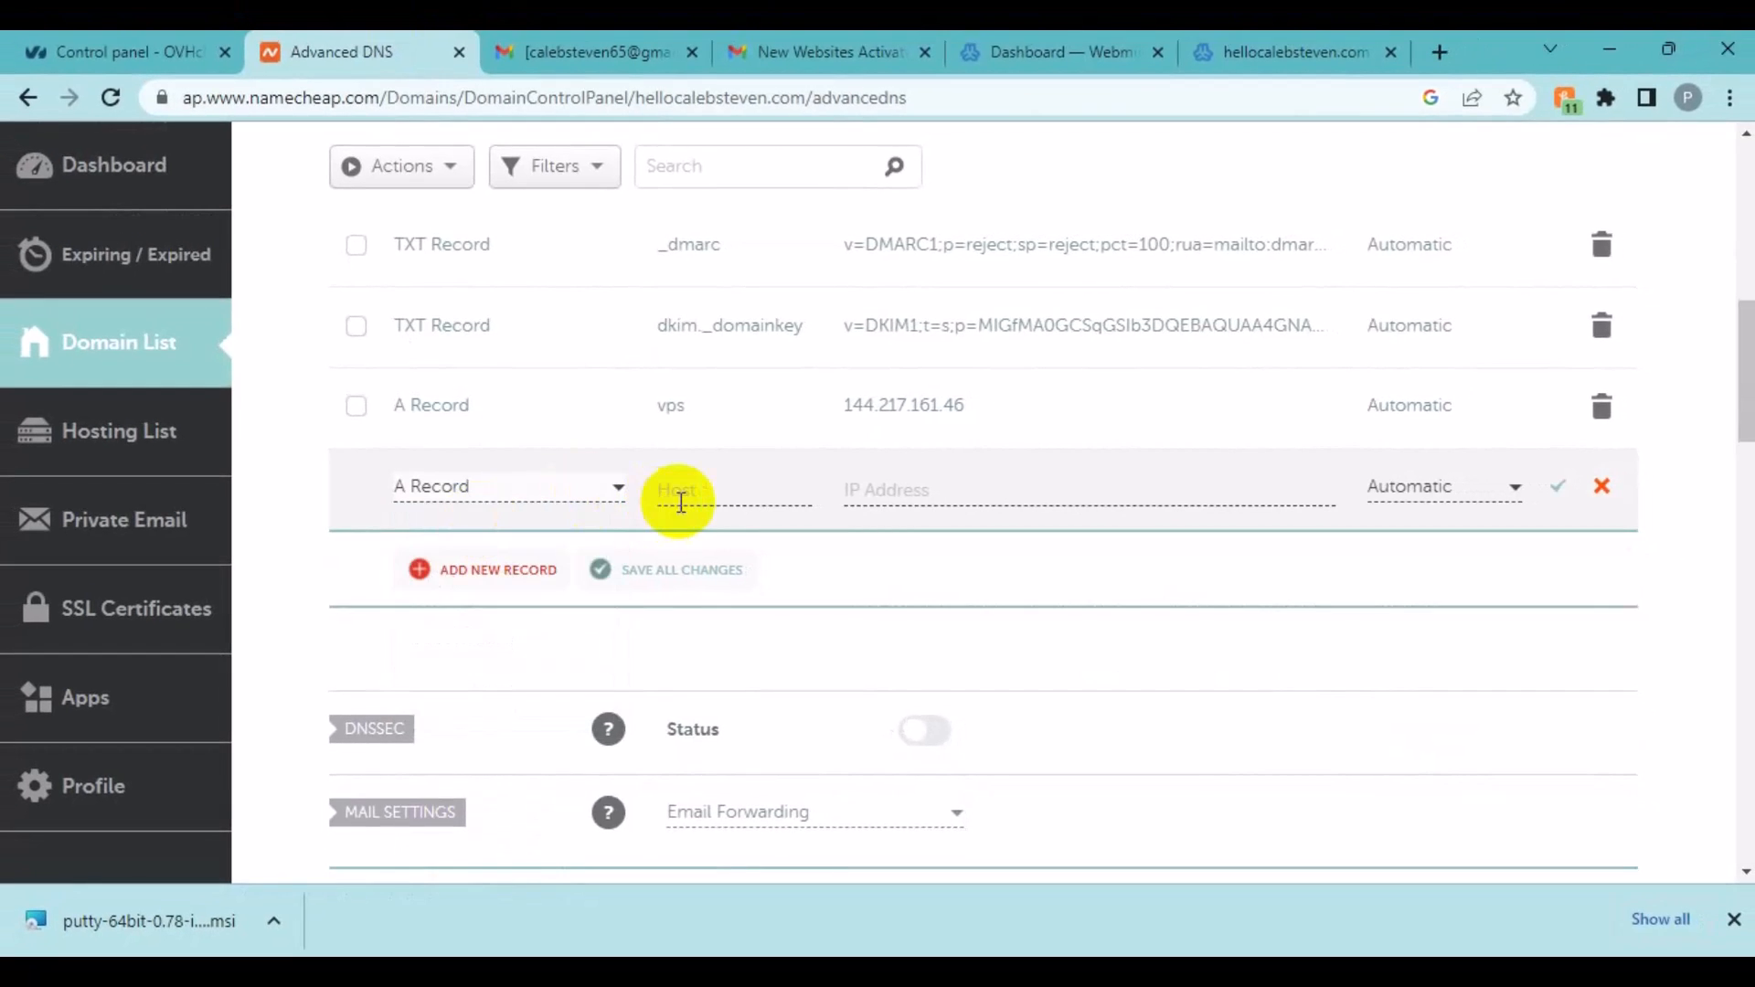
left_click(681, 501)
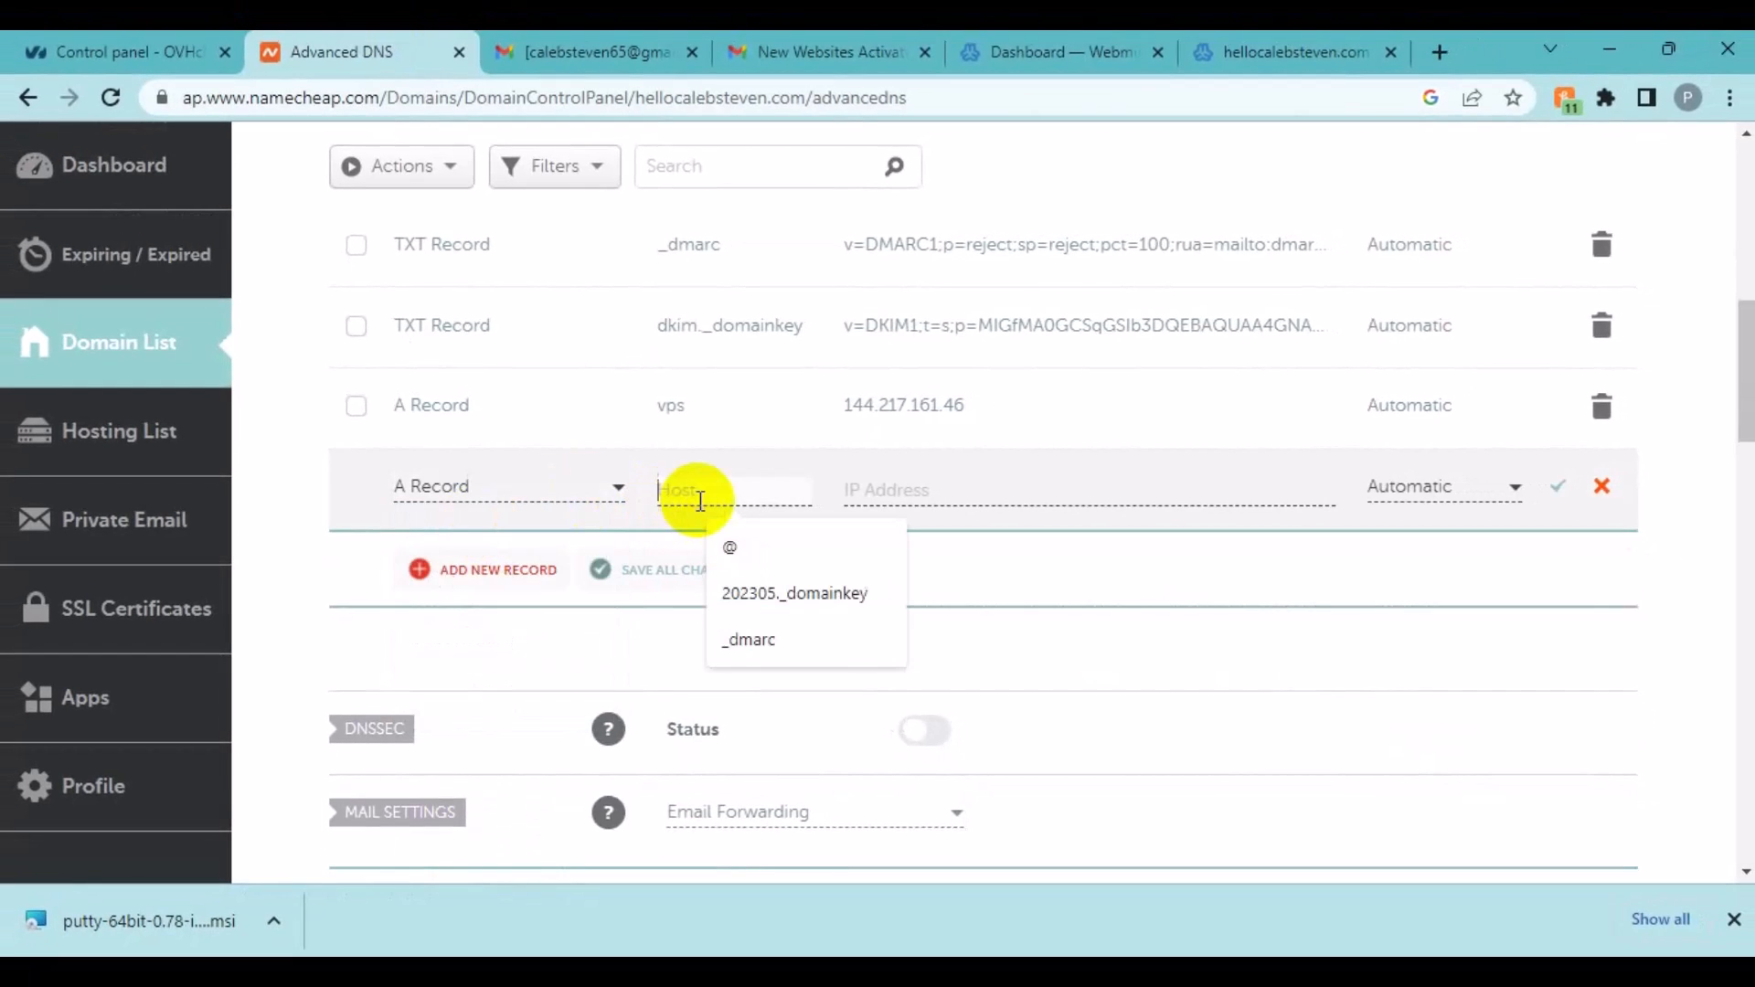
type("@")
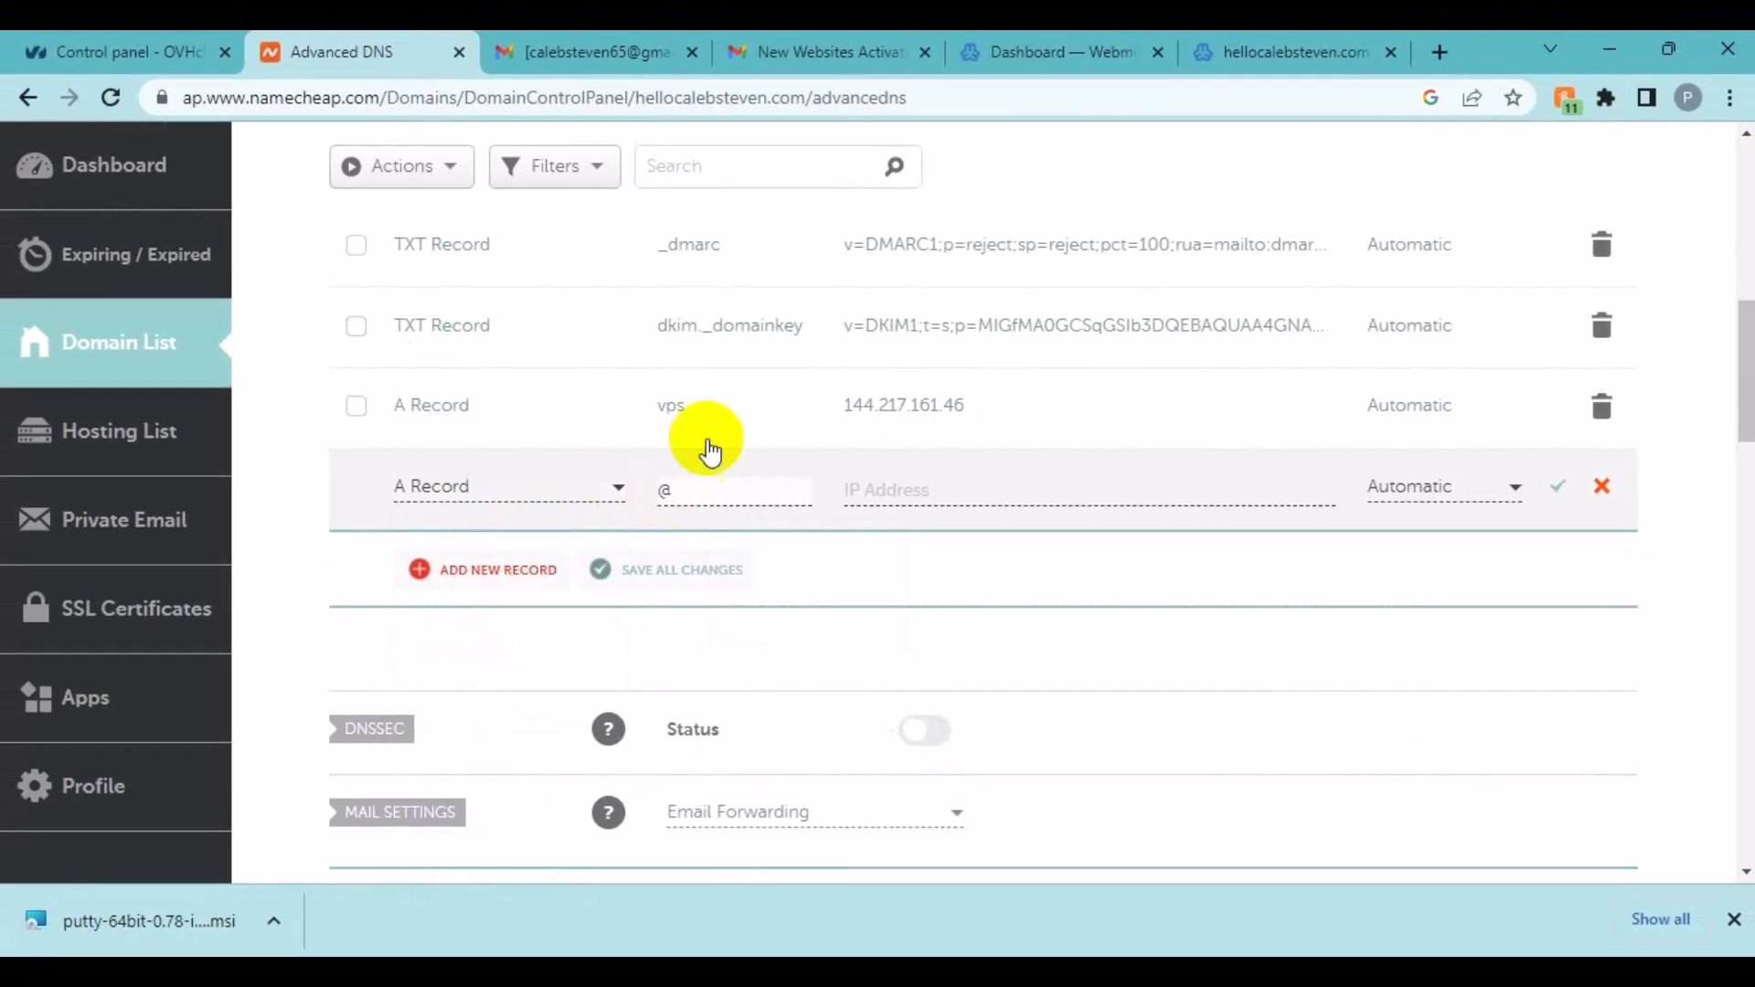
left_click(614, 38)
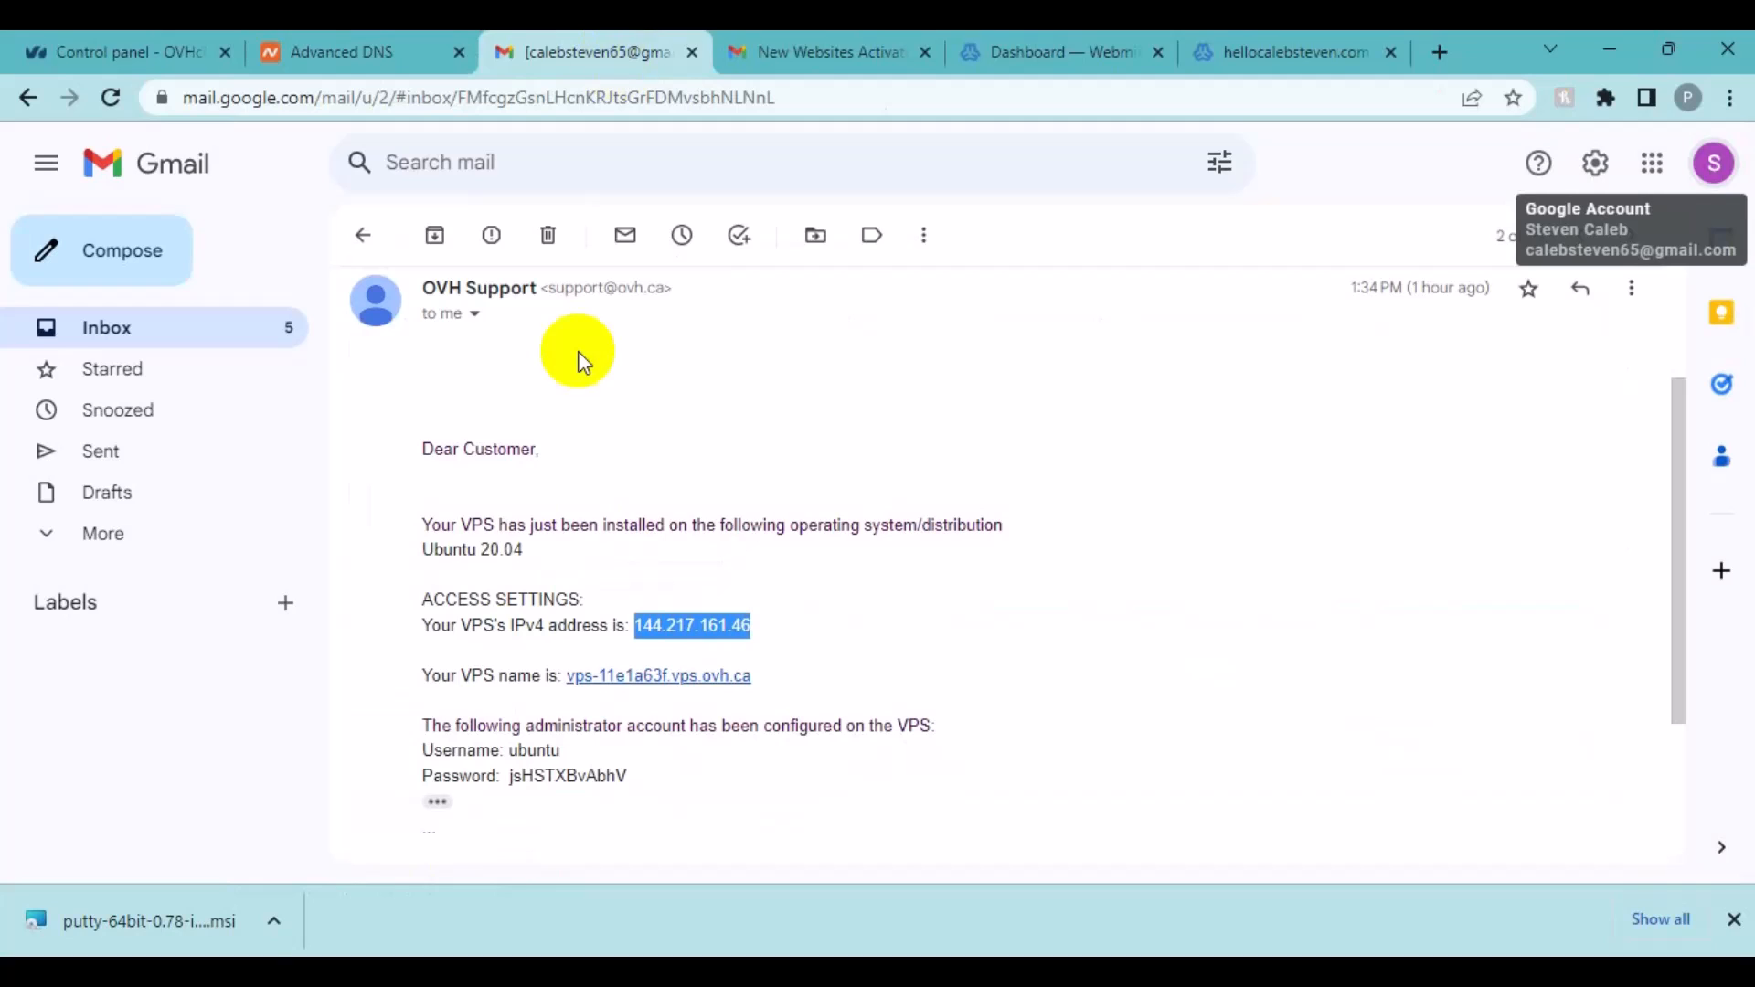
right_click(690, 629)
left_click(739, 656)
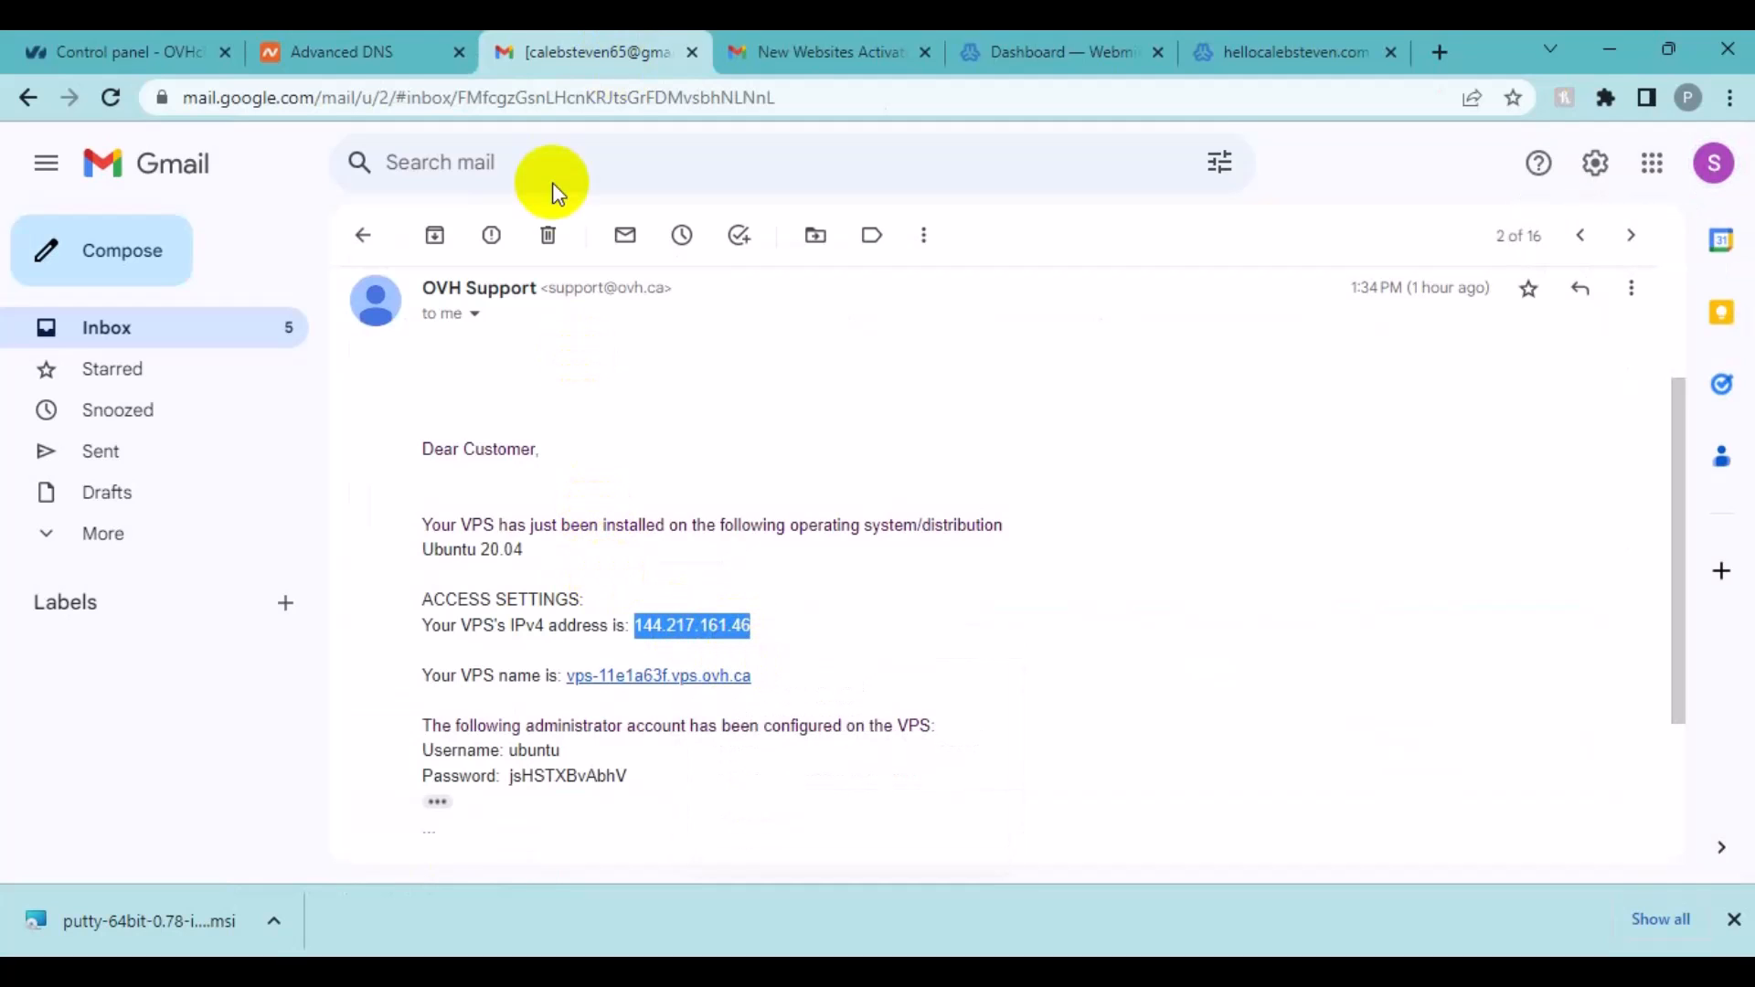
left_click(408, 48)
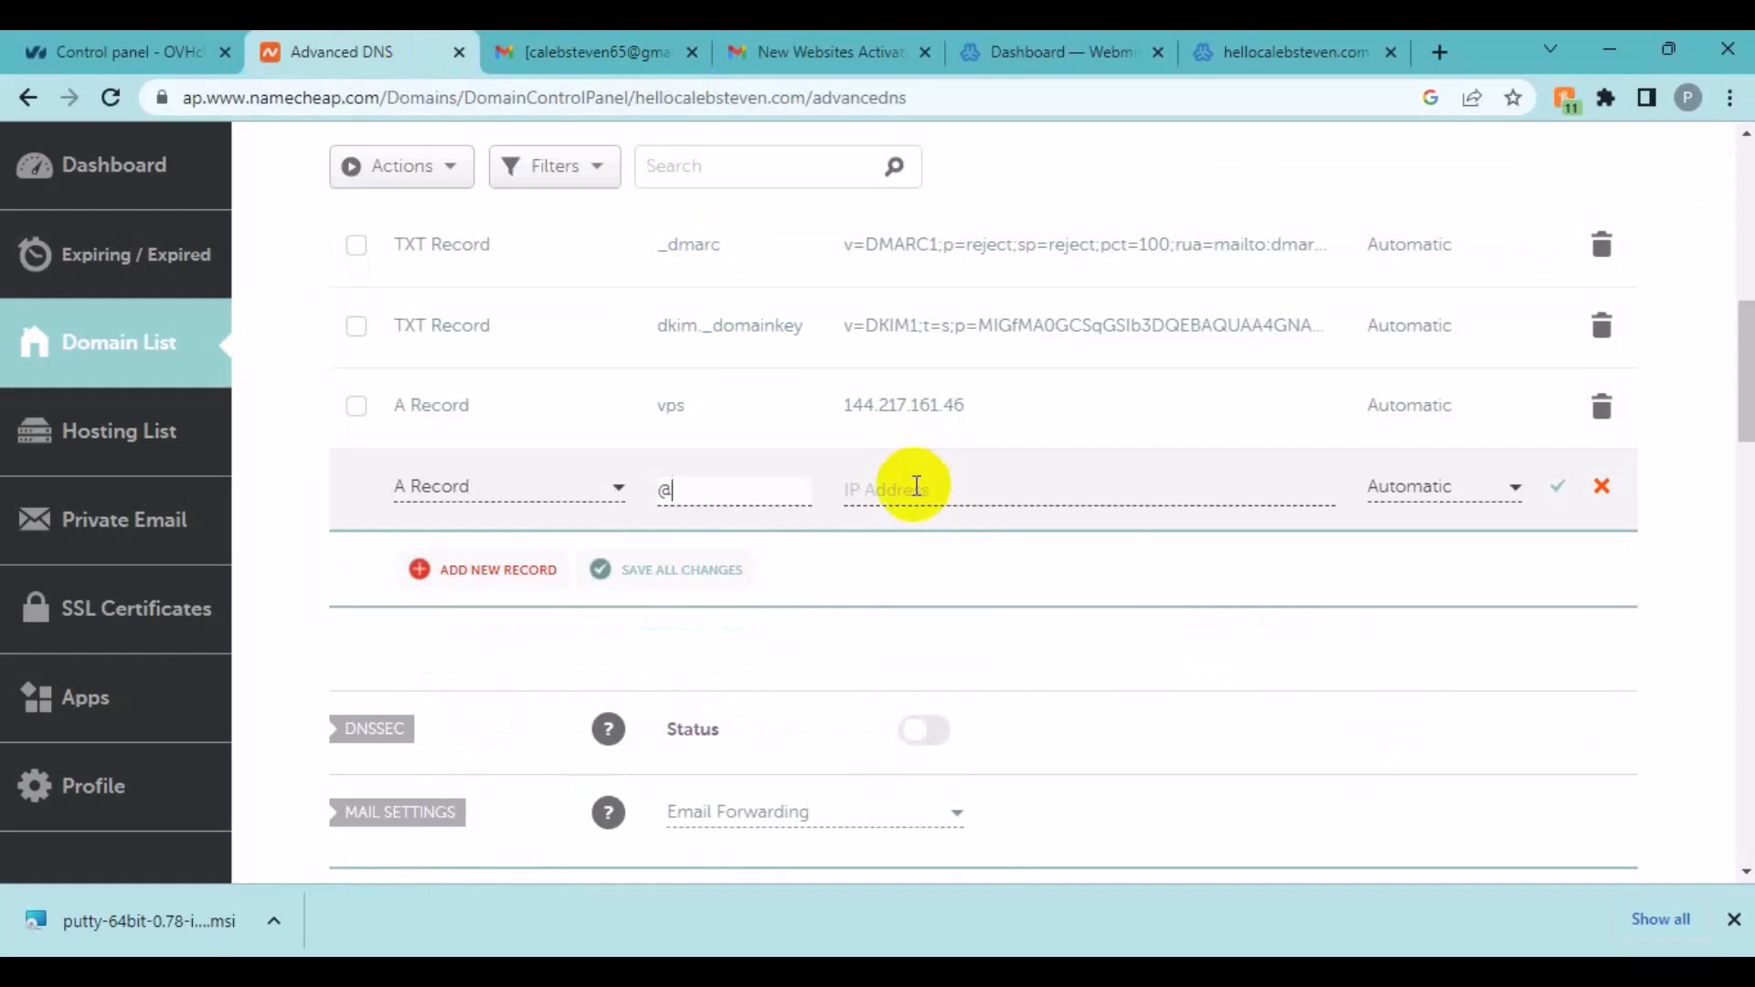
left_click(914, 487)
key("ctrl+v")
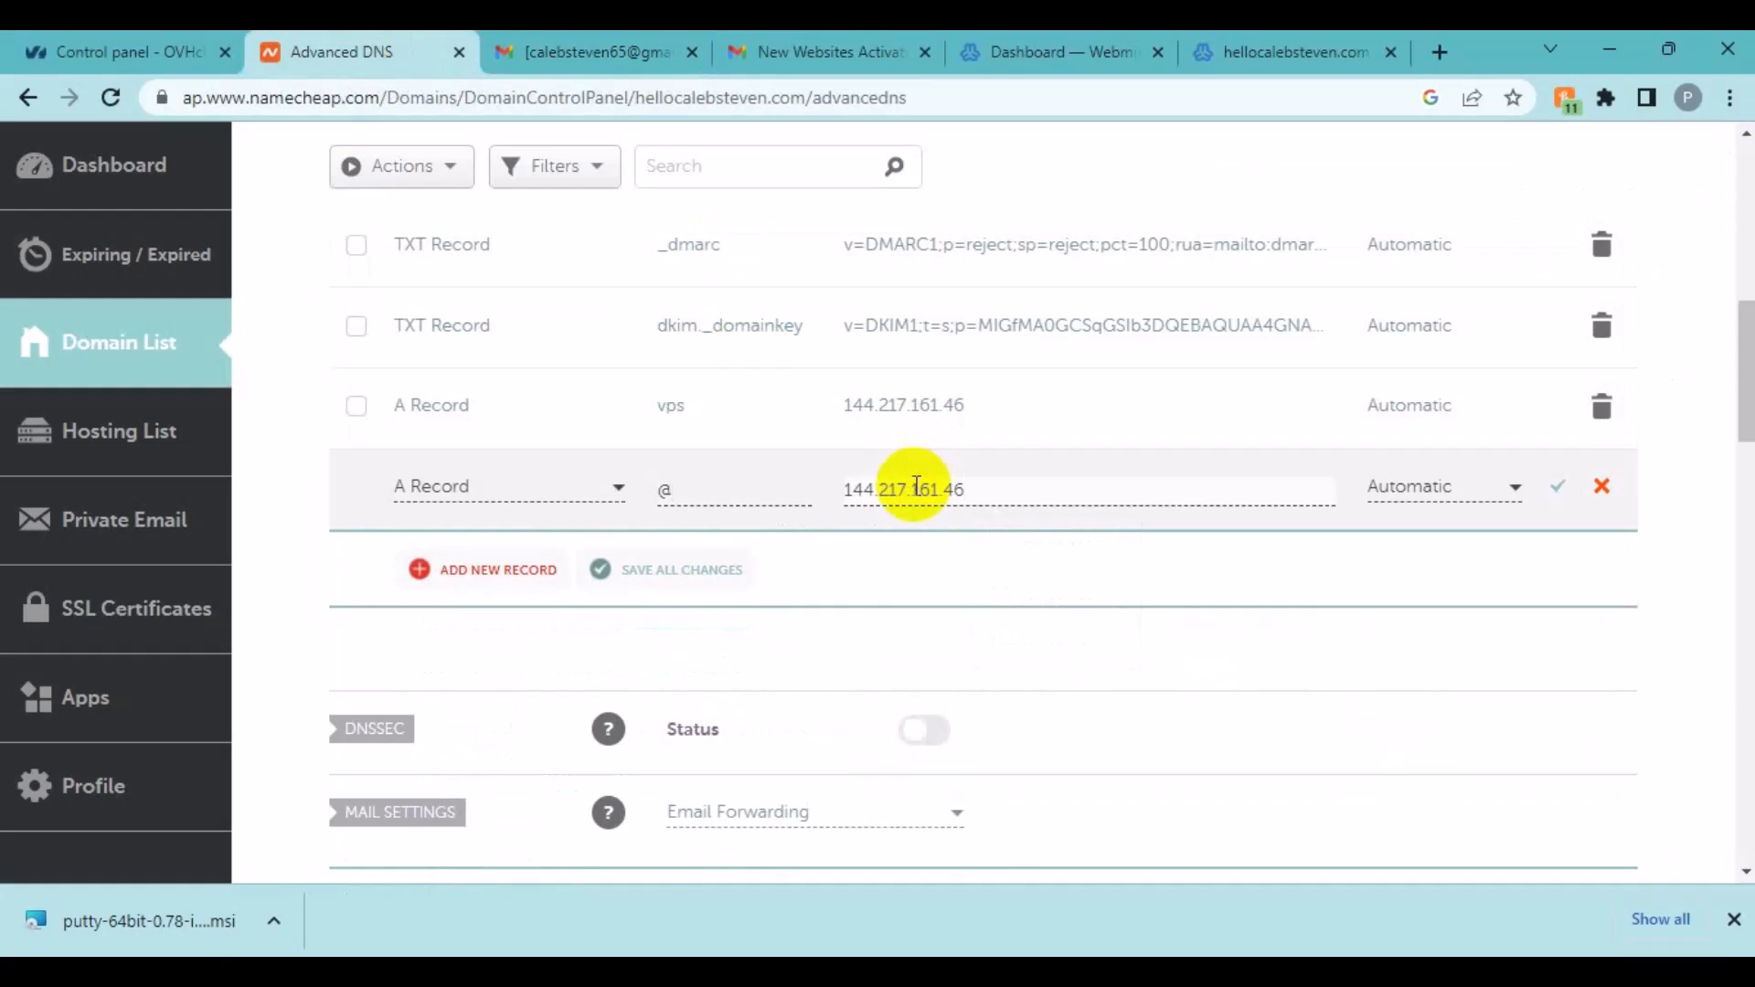
Add a www A record with the same IP and save both records
left_click(453, 571)
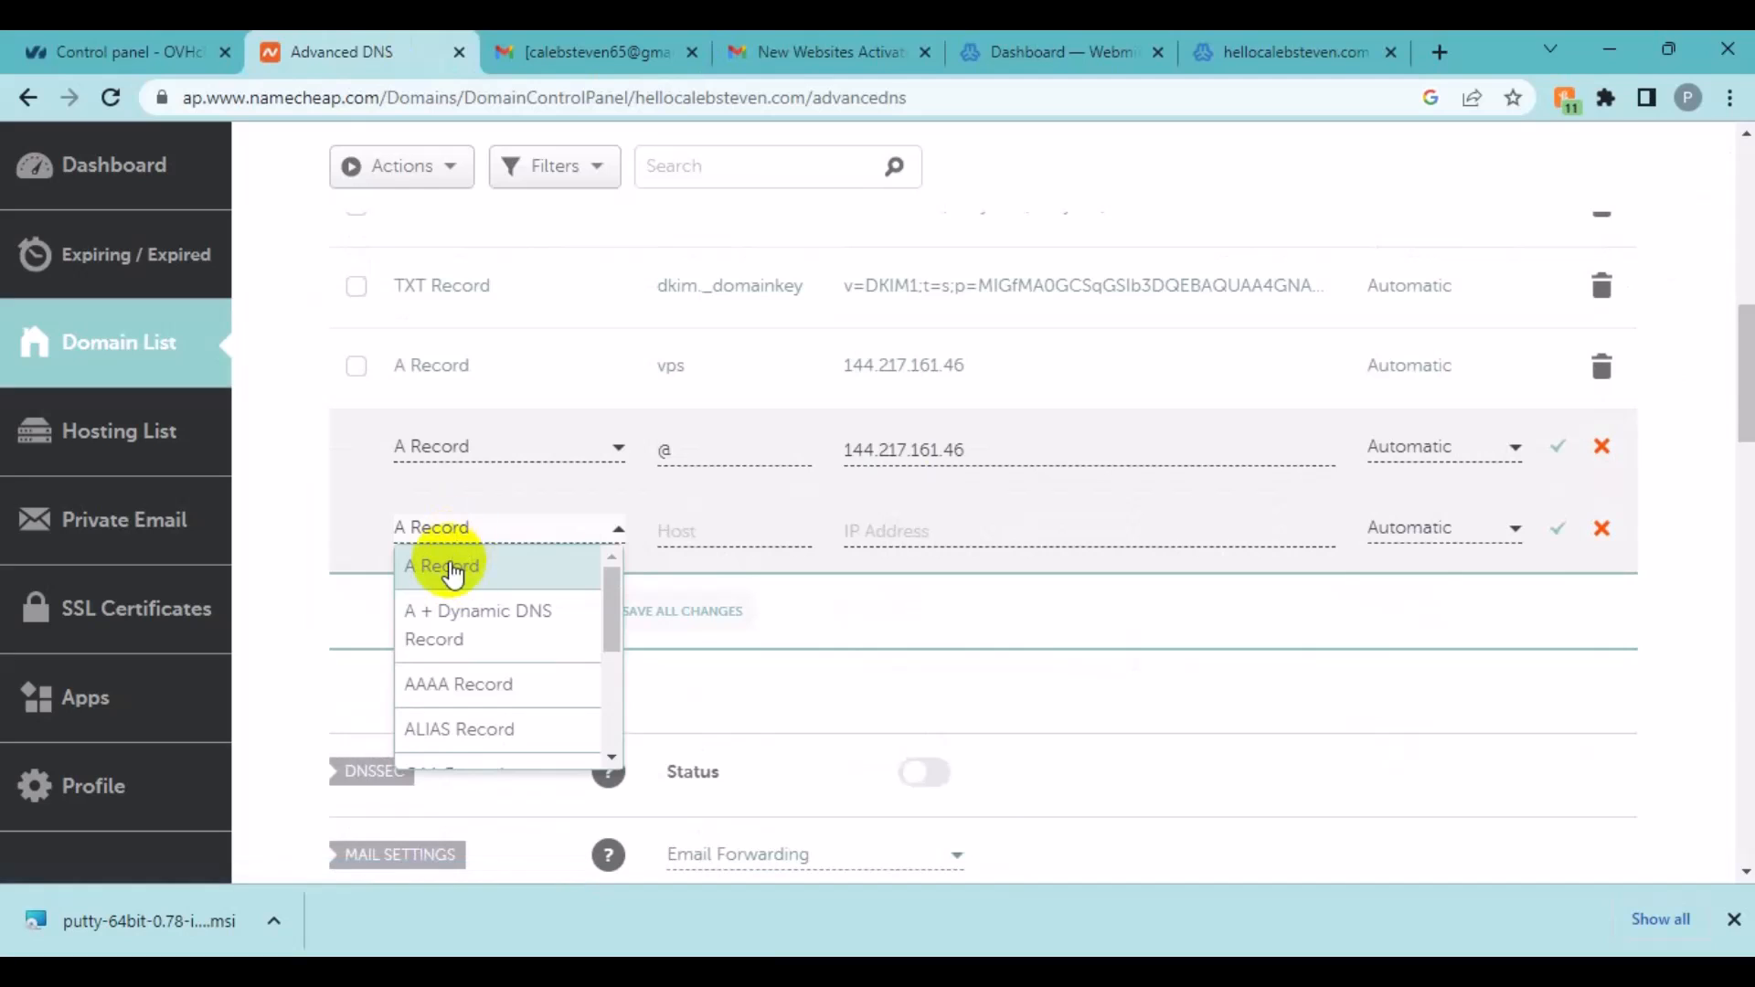
left_click(454, 572)
left_click(691, 529)
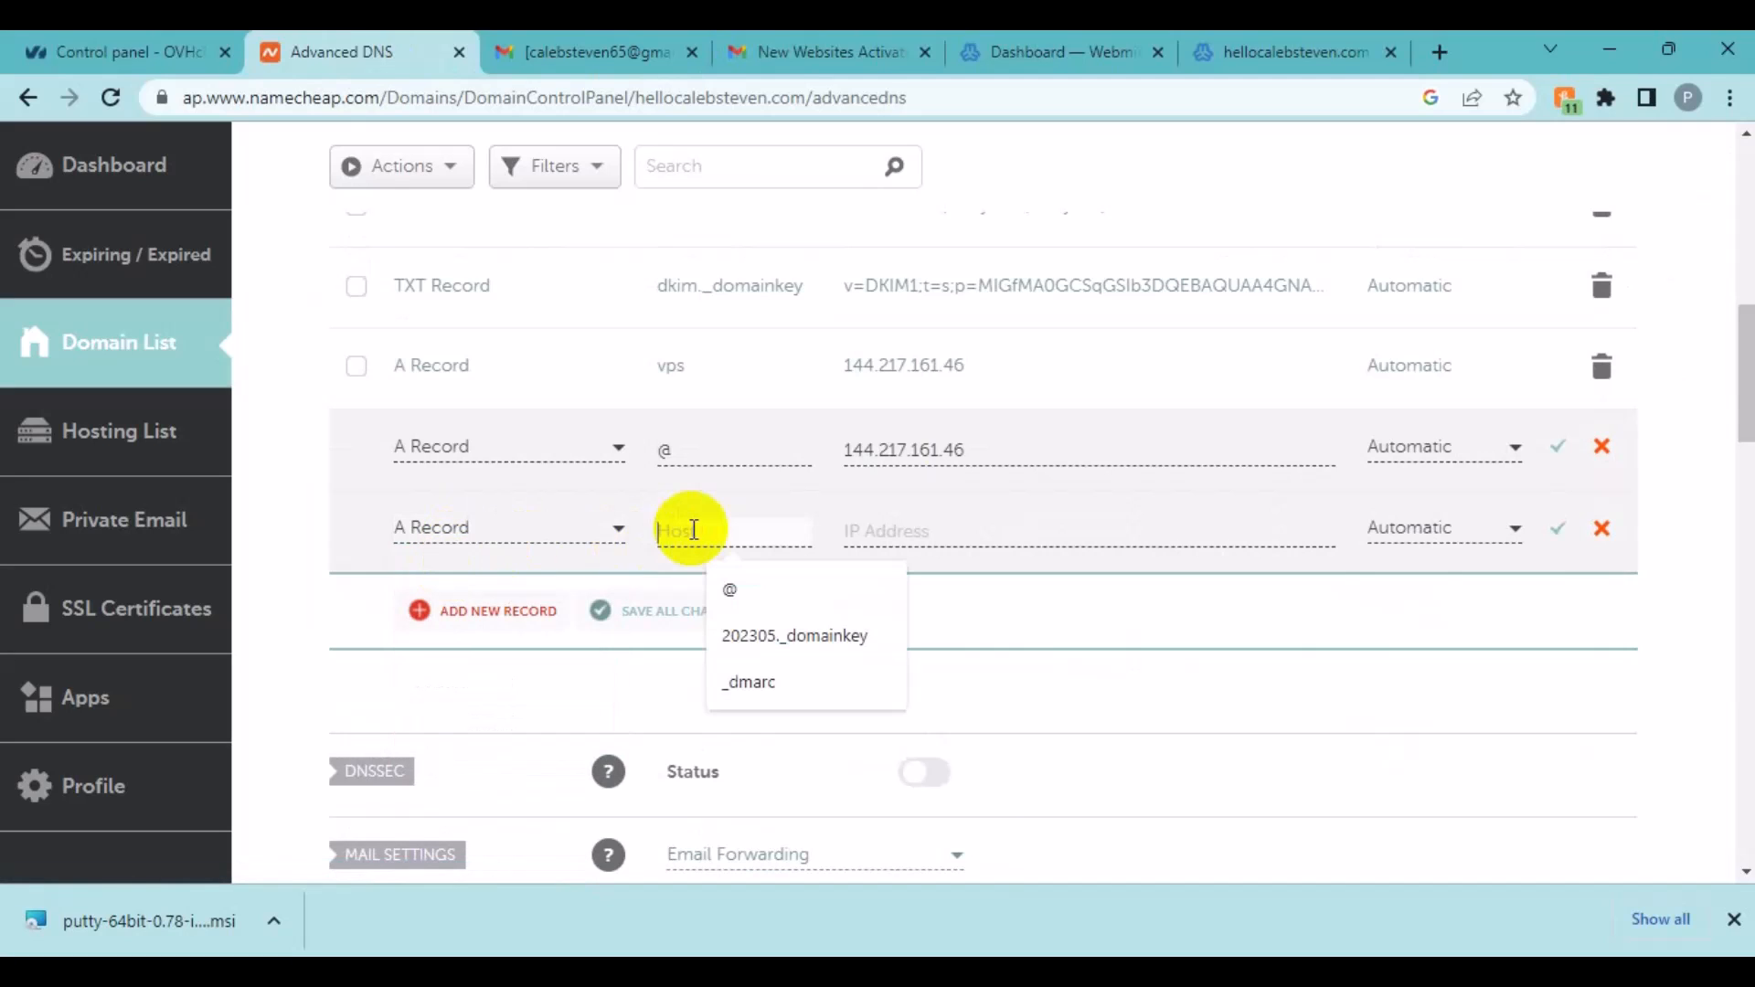
type("www")
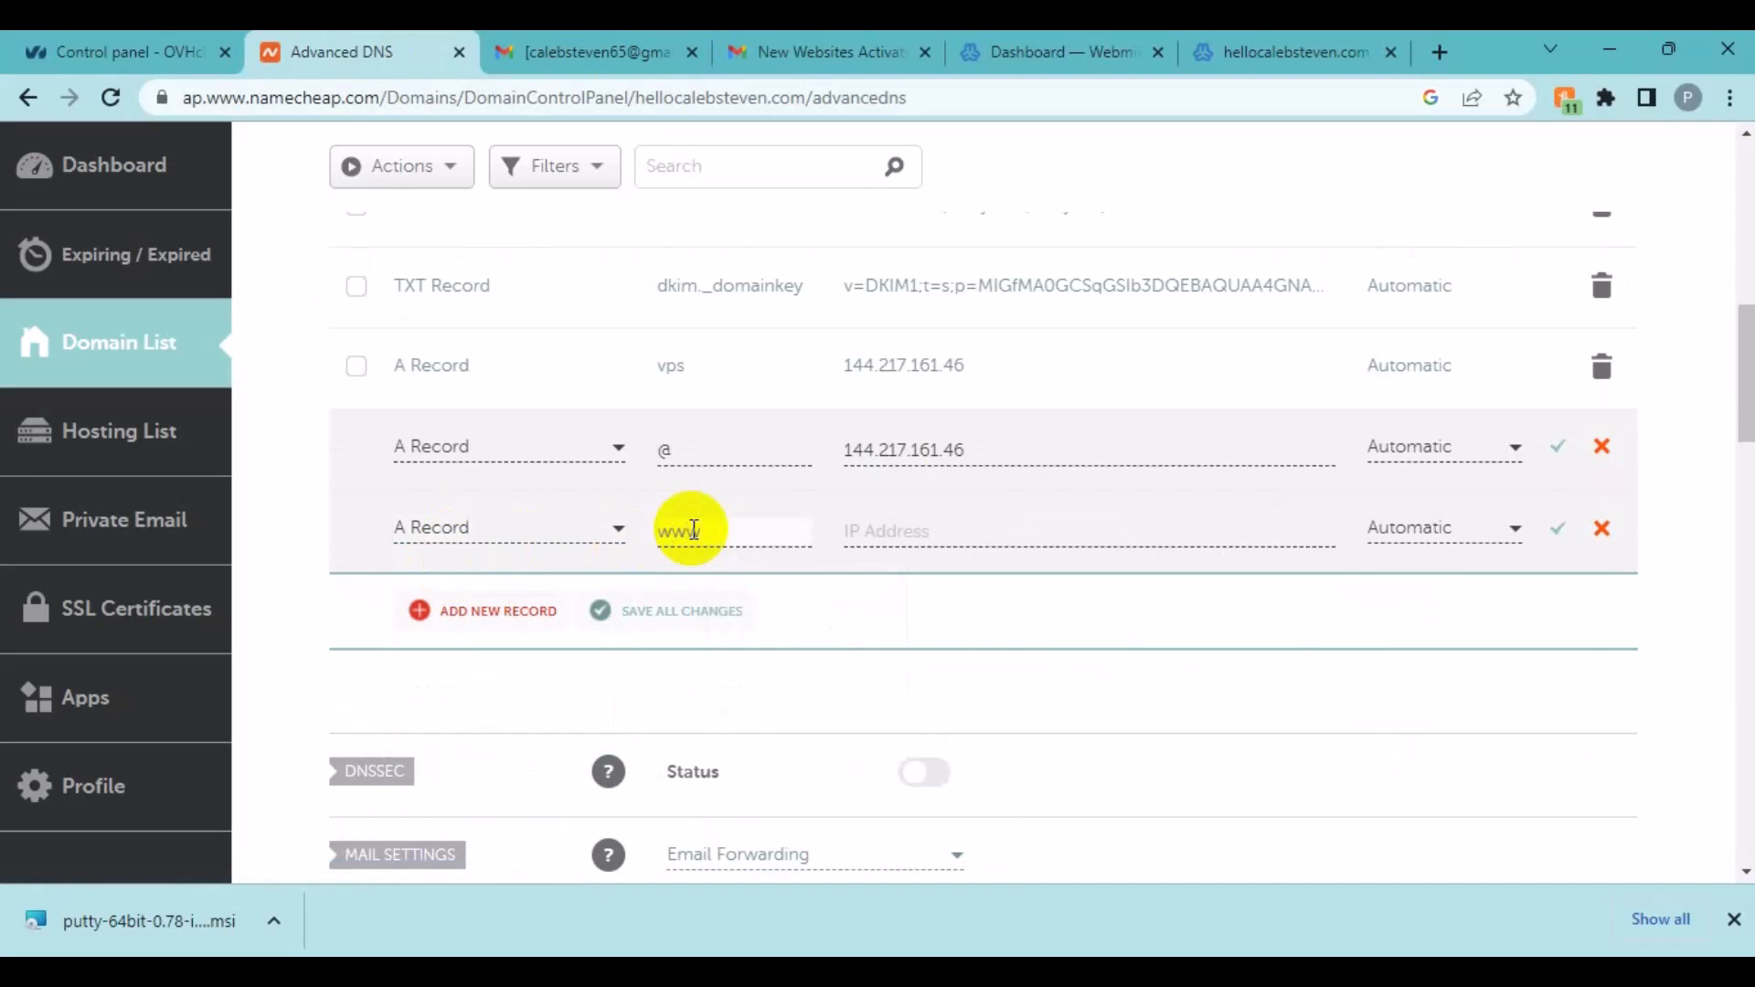
left_click(892, 528)
key("ctrl+v")
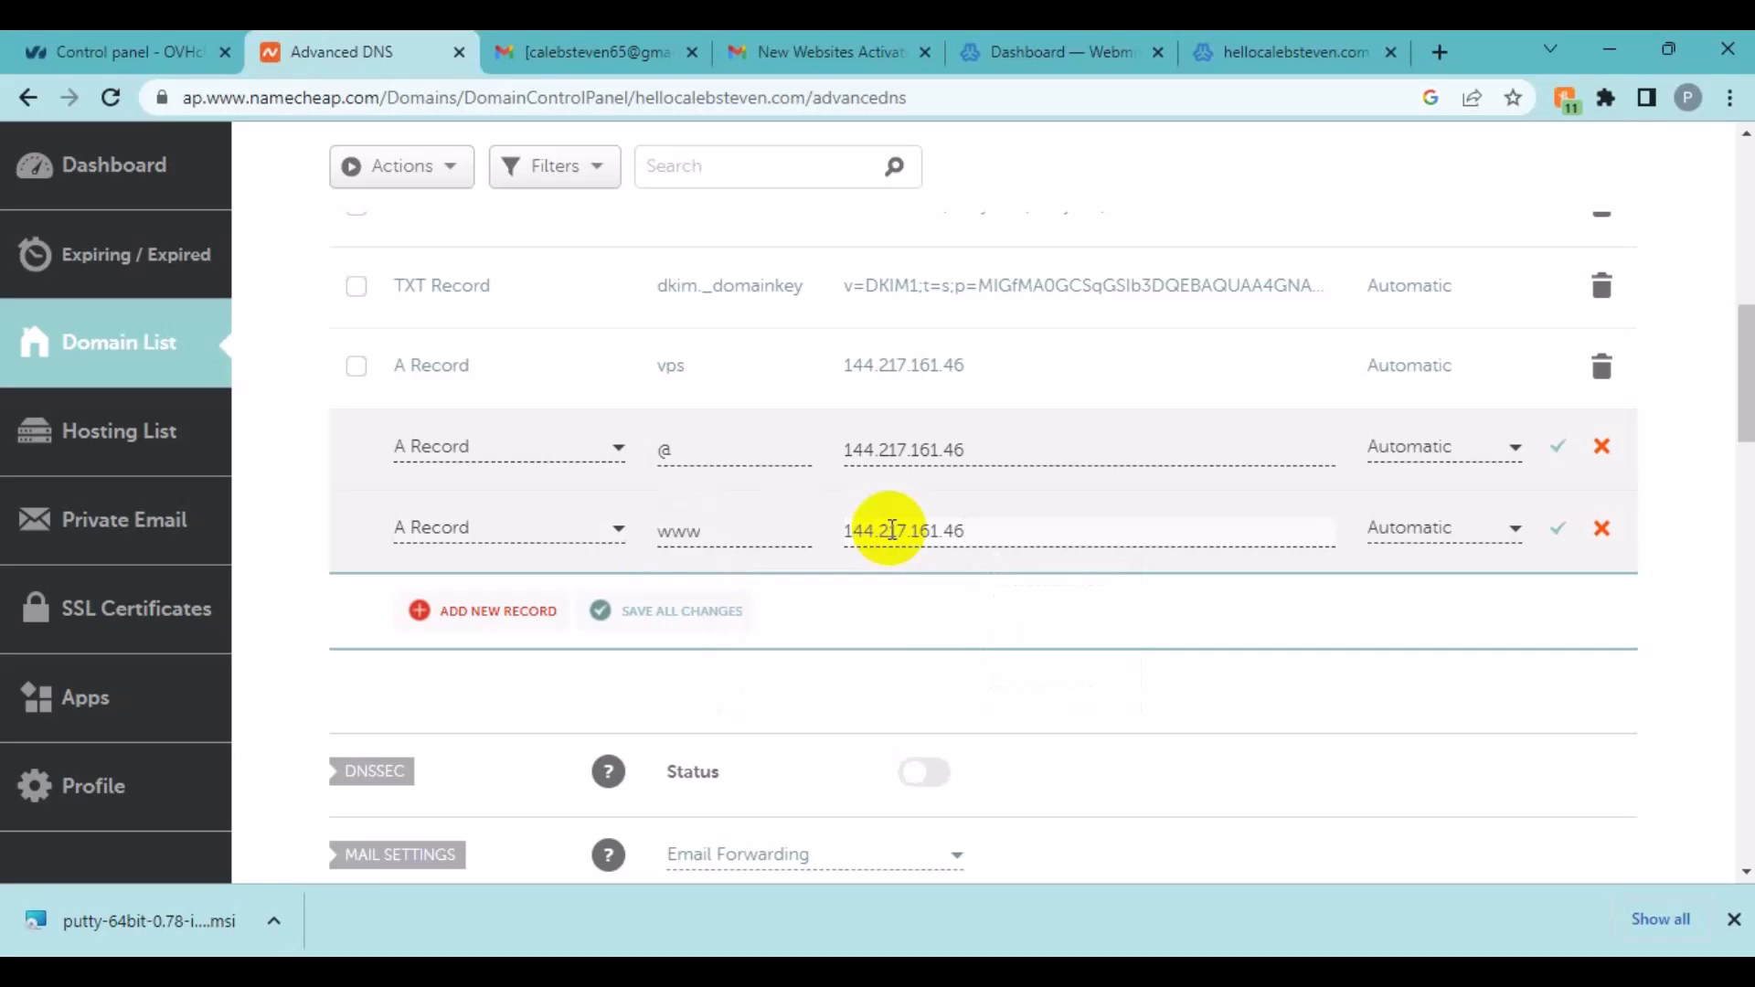
left_click(709, 610)
left_click(709, 611)
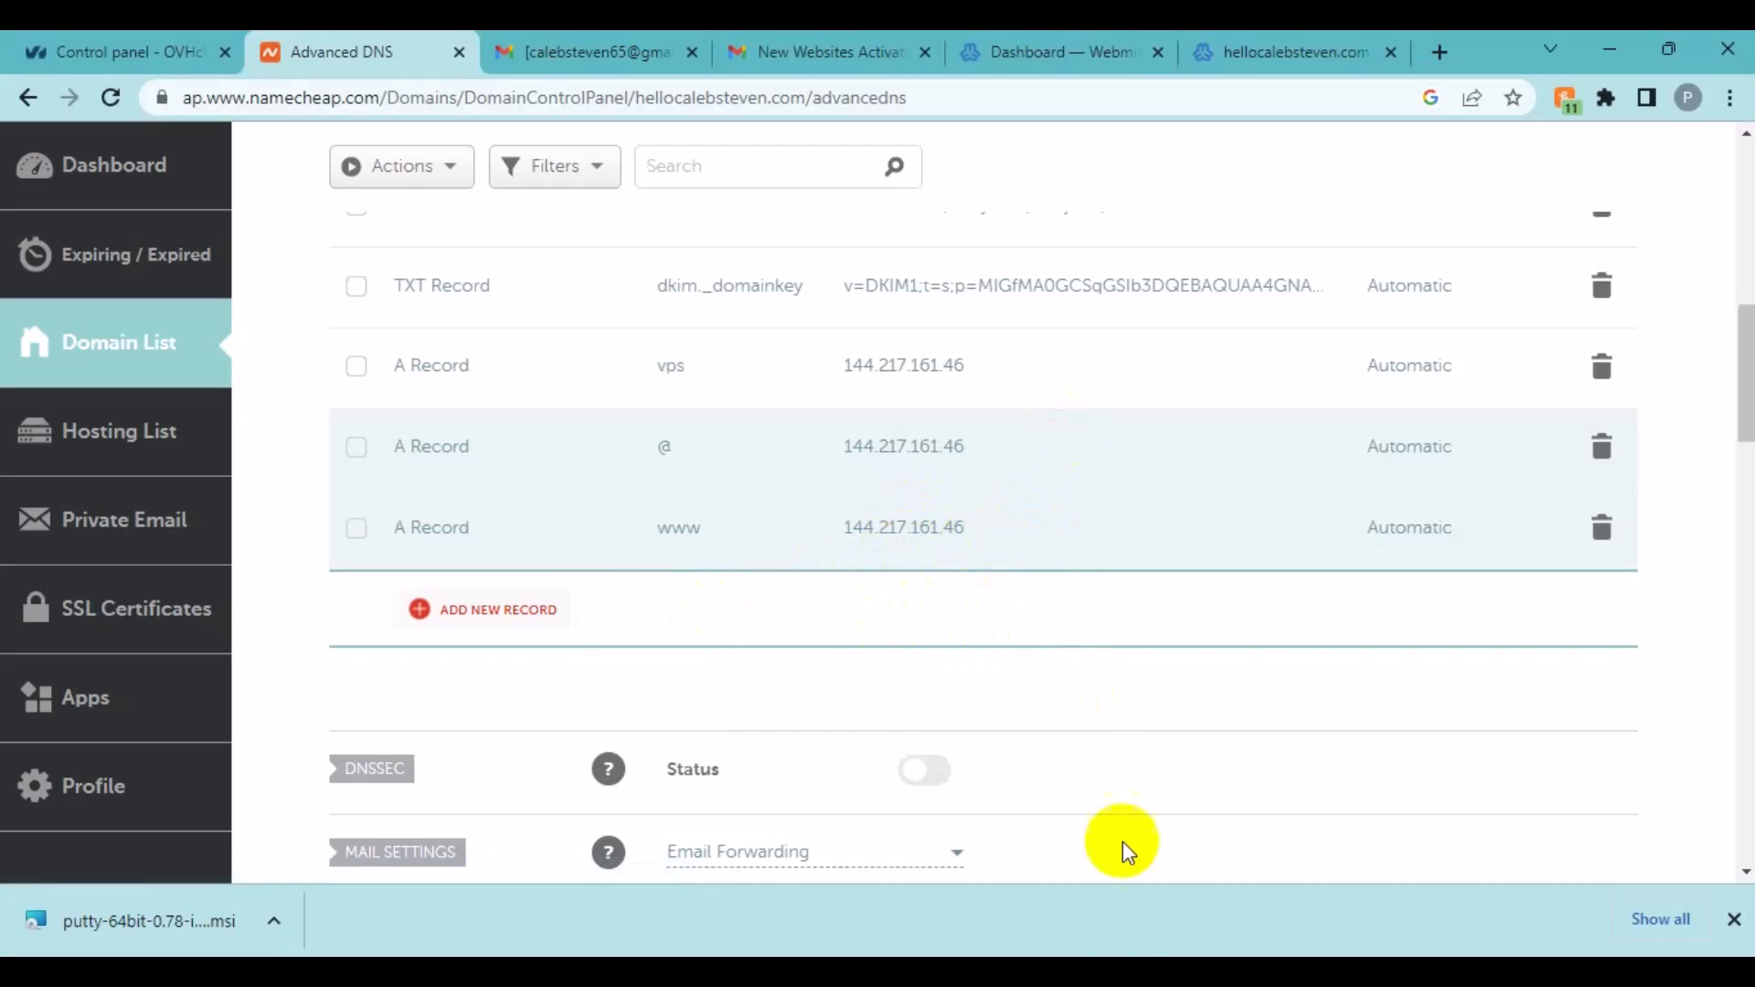
left_click(1153, 973)
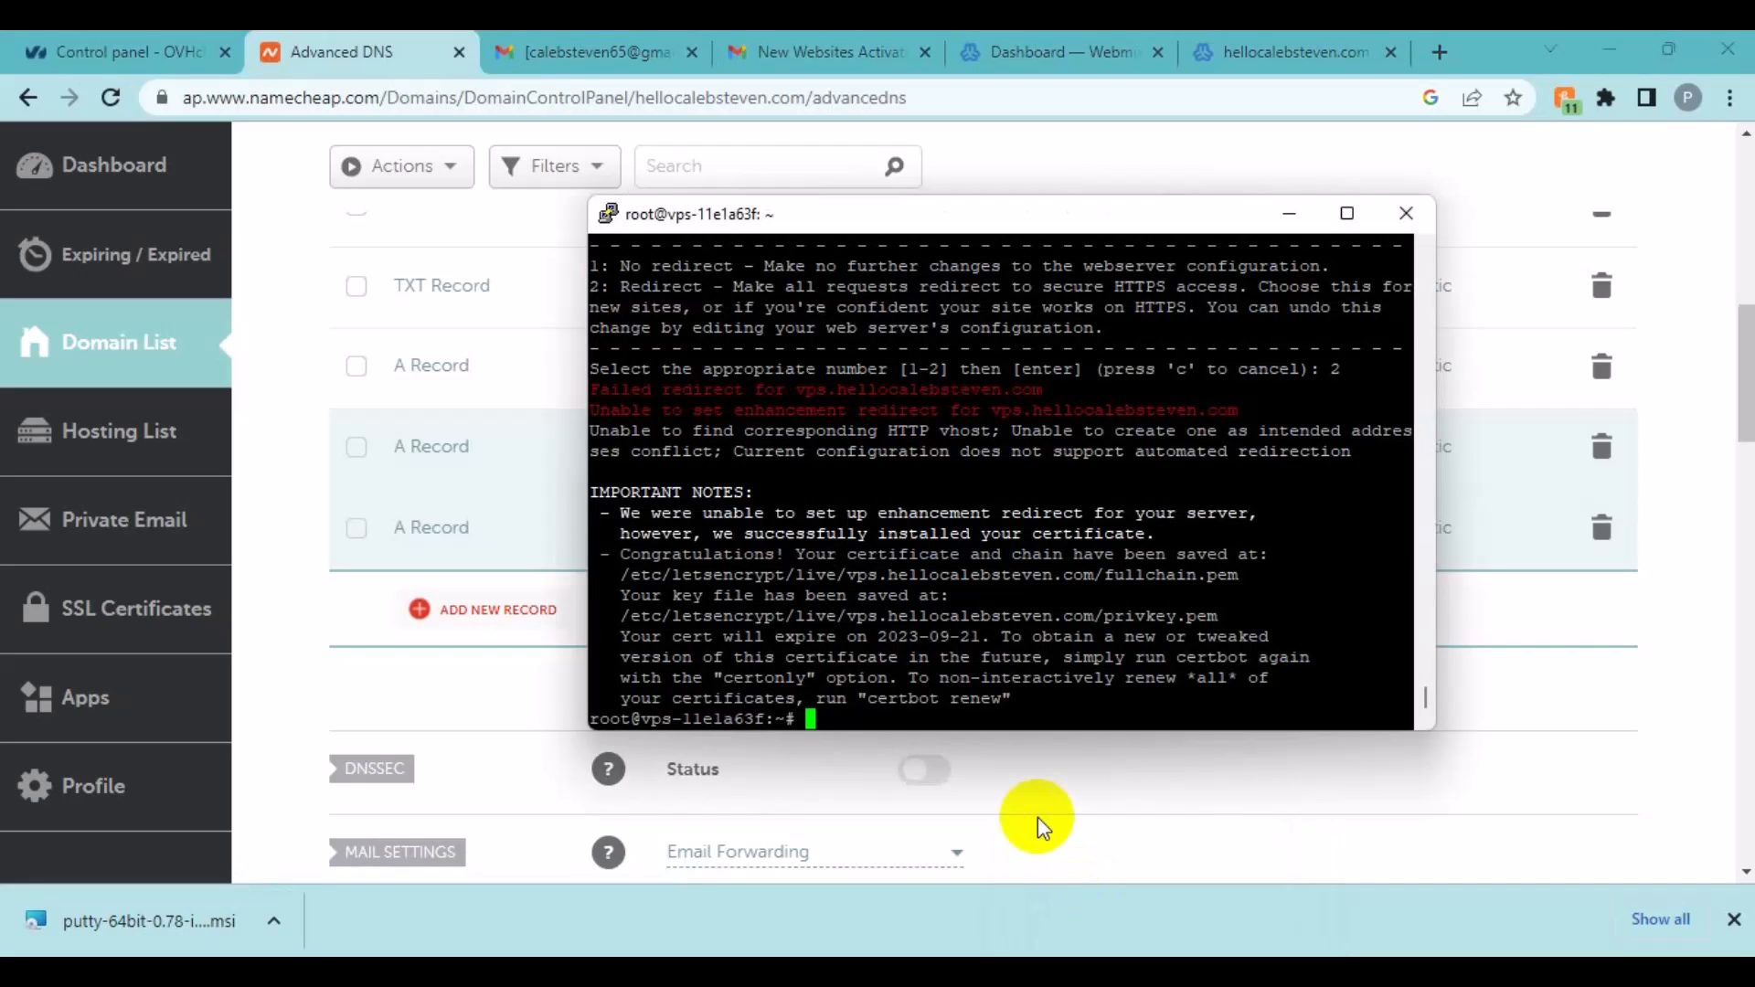
Run 'sudo certbot --apache' for hellocalebsteven.com, choosing option 1 and then 2
right_click(809, 719)
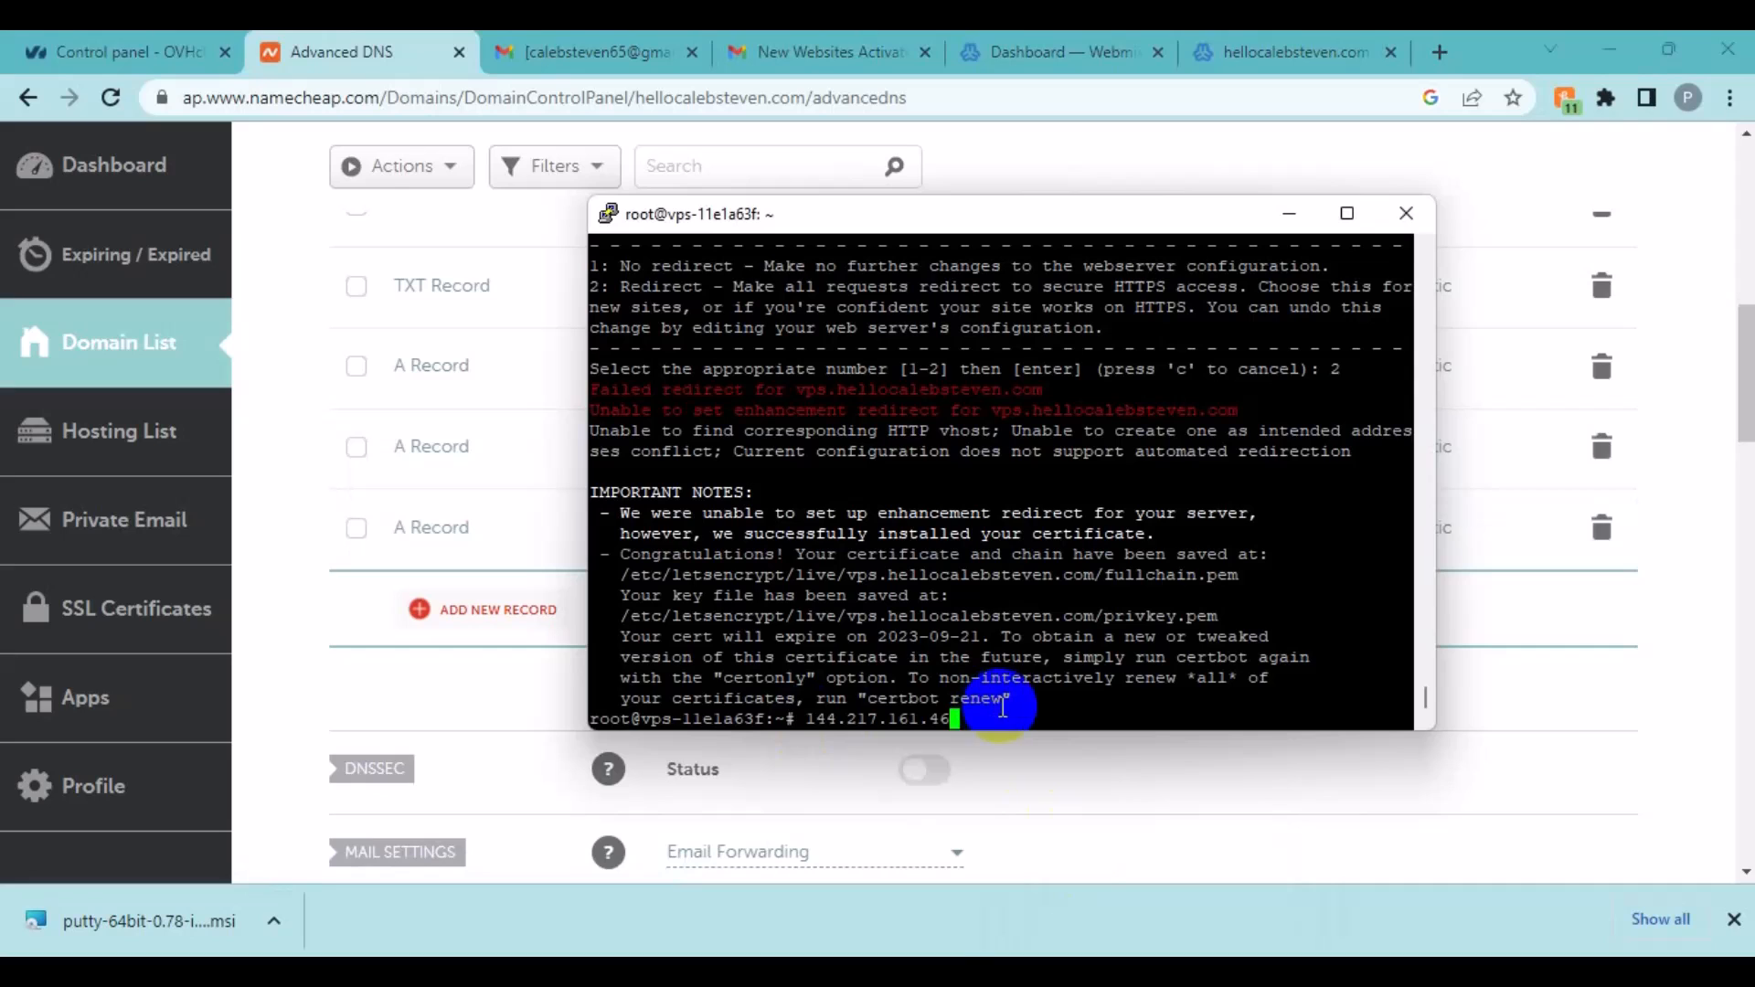
key("BackSpace")
key("BackSpace")
key("BackSpace")
key("BackSpace")
key("BackSpace")
key("BackSpace")
key("BackSpace")
key("BackSpace")
key("BackSpace")
key("BackSpace")
key("BackSpace")
key("BackSpace")
key("BackSpace")
key("BackSpace")
left_click(980, 970)
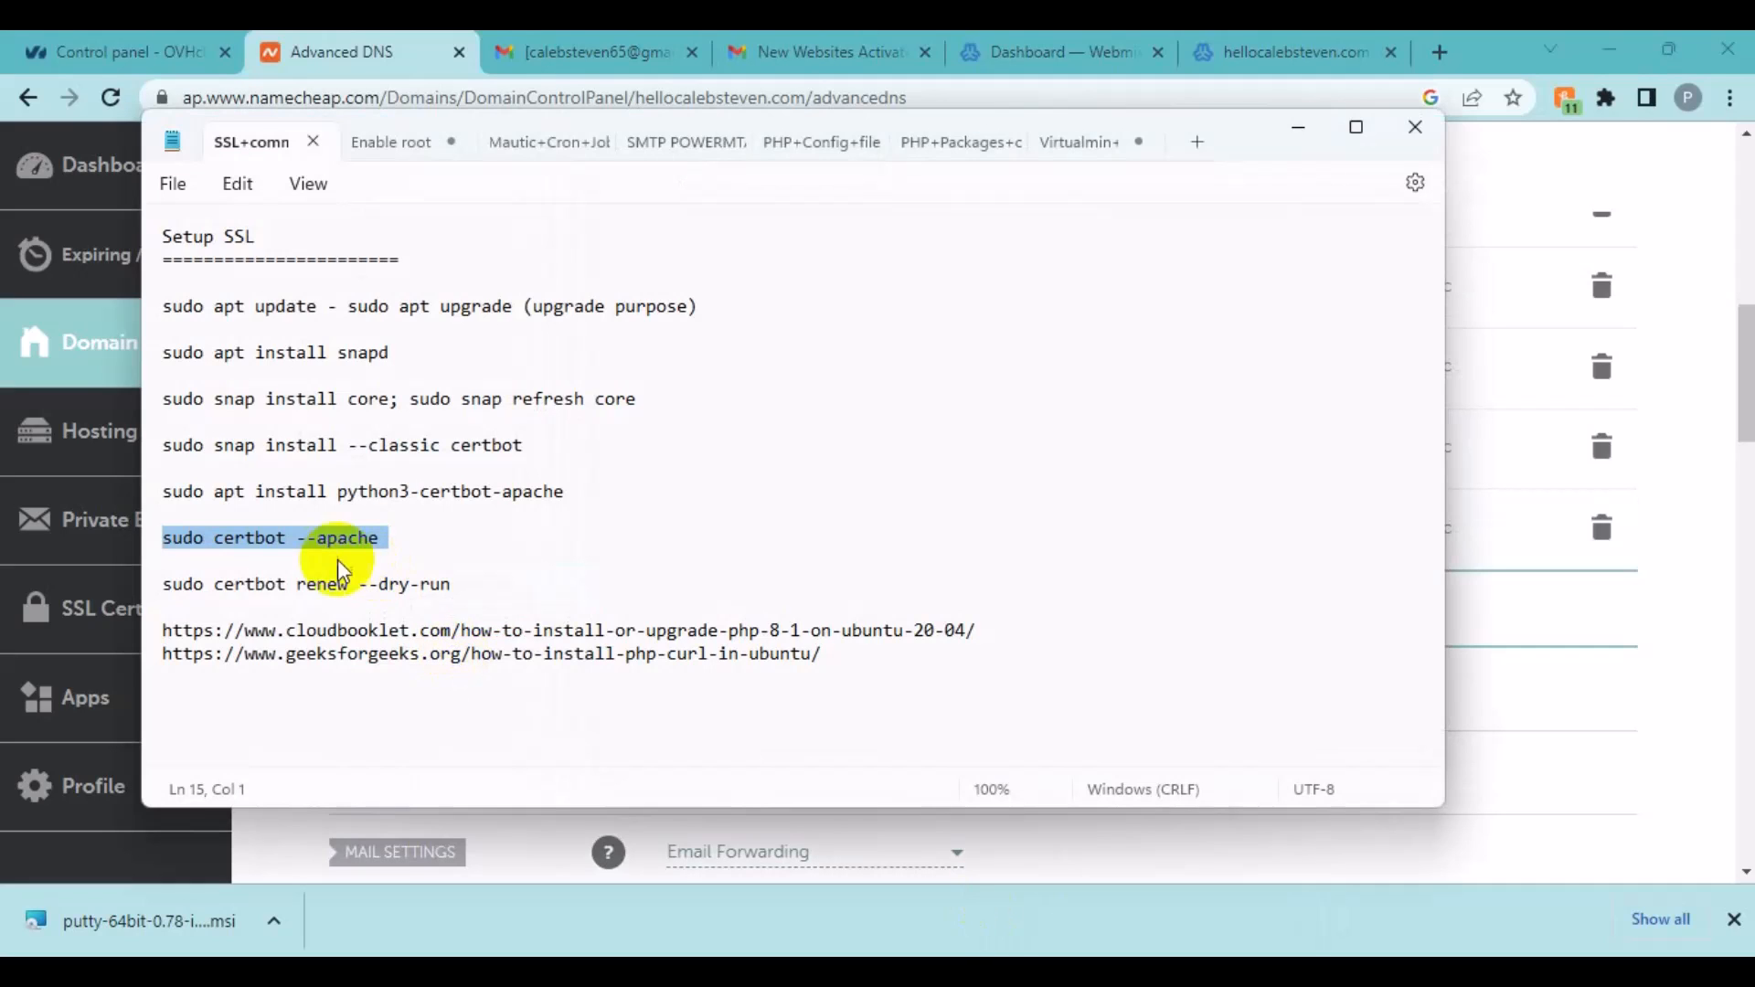
right_click(257, 546)
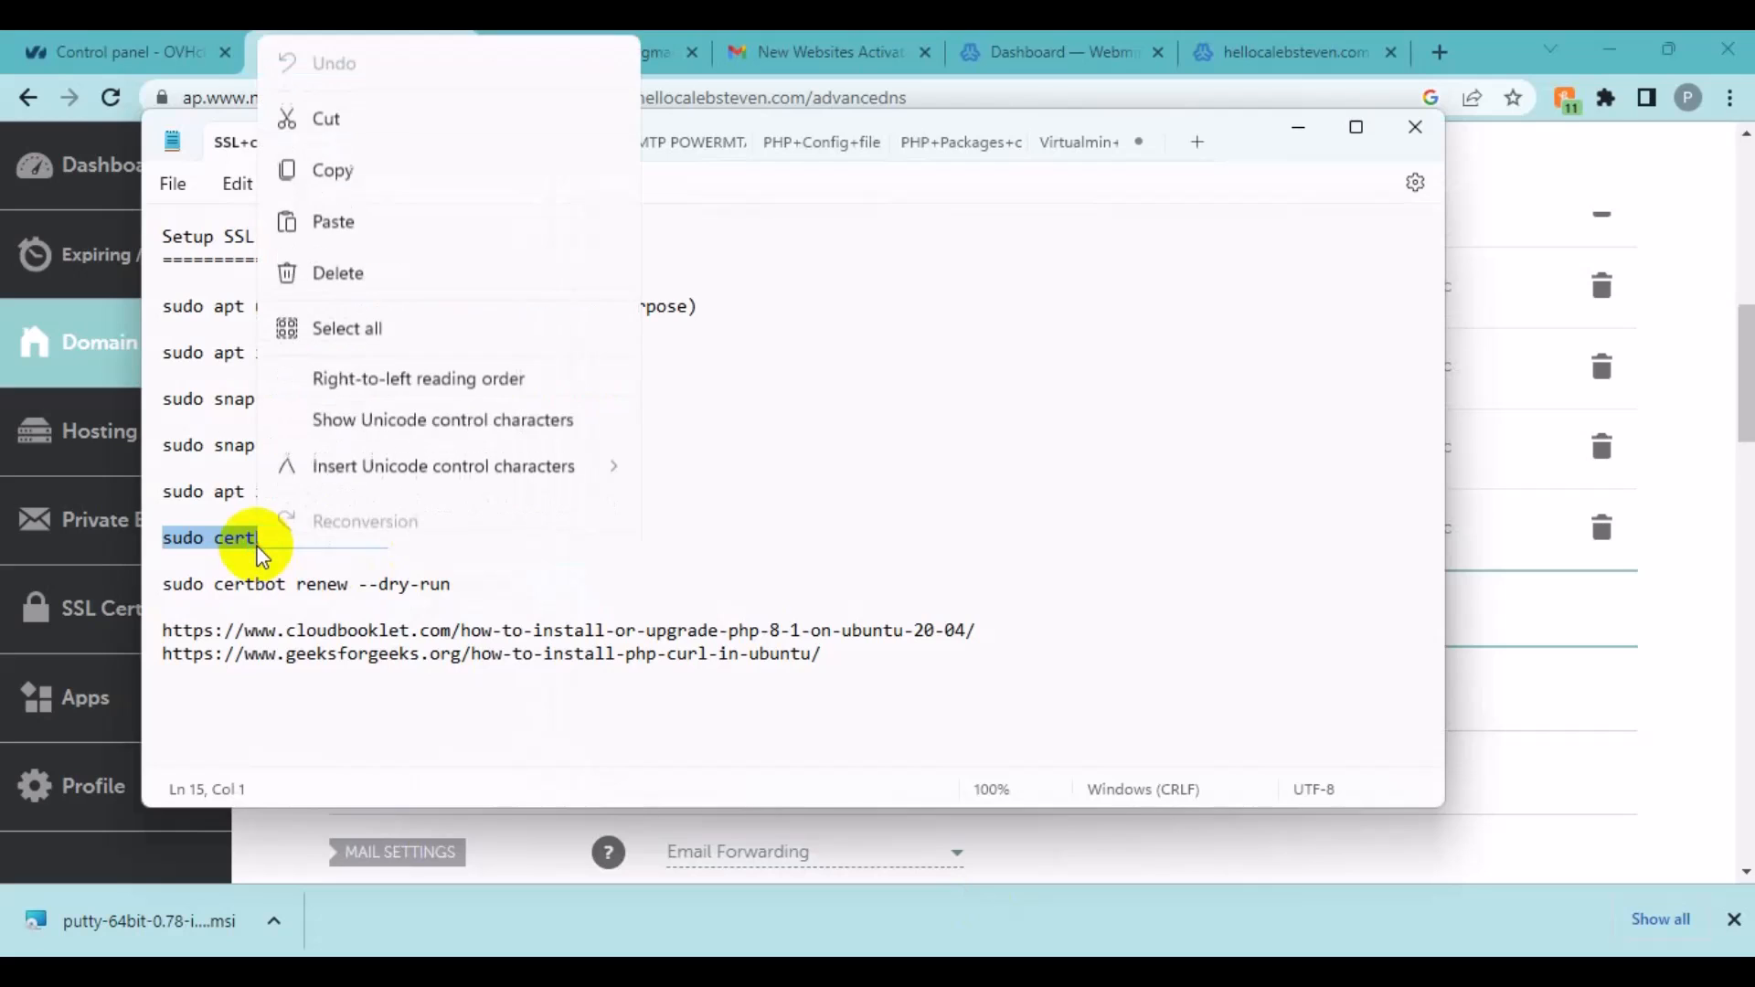
left_click(411, 168)
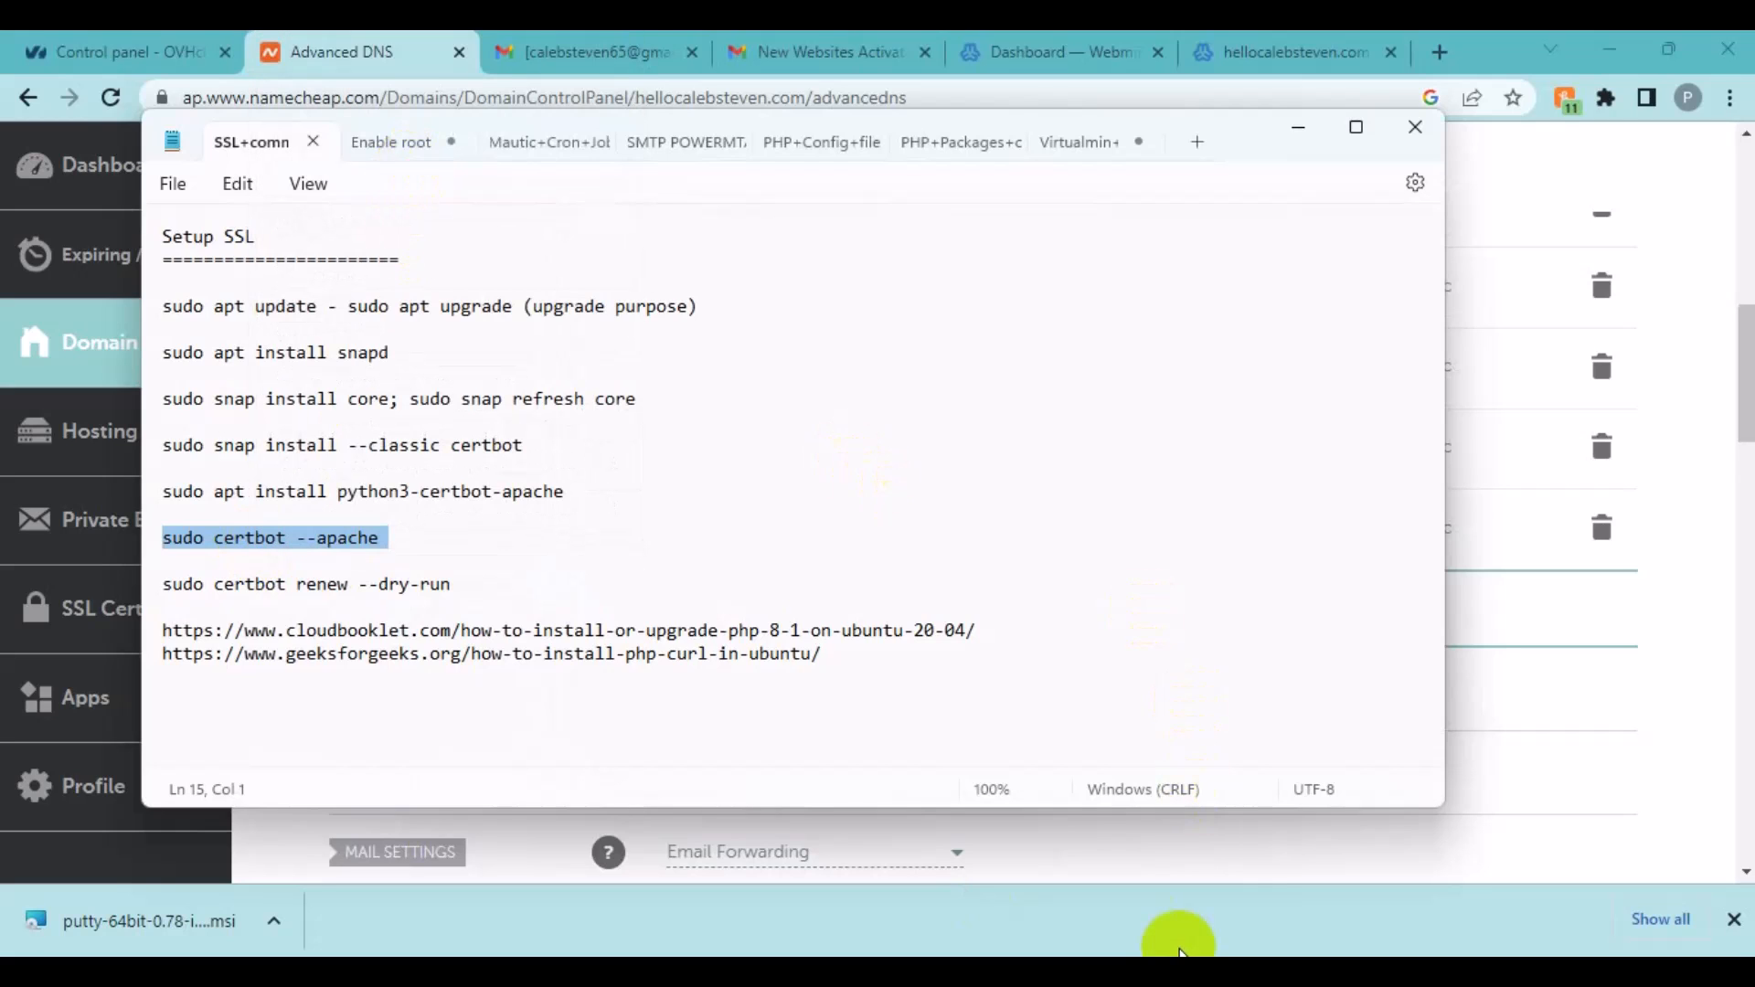
left_click(1179, 960)
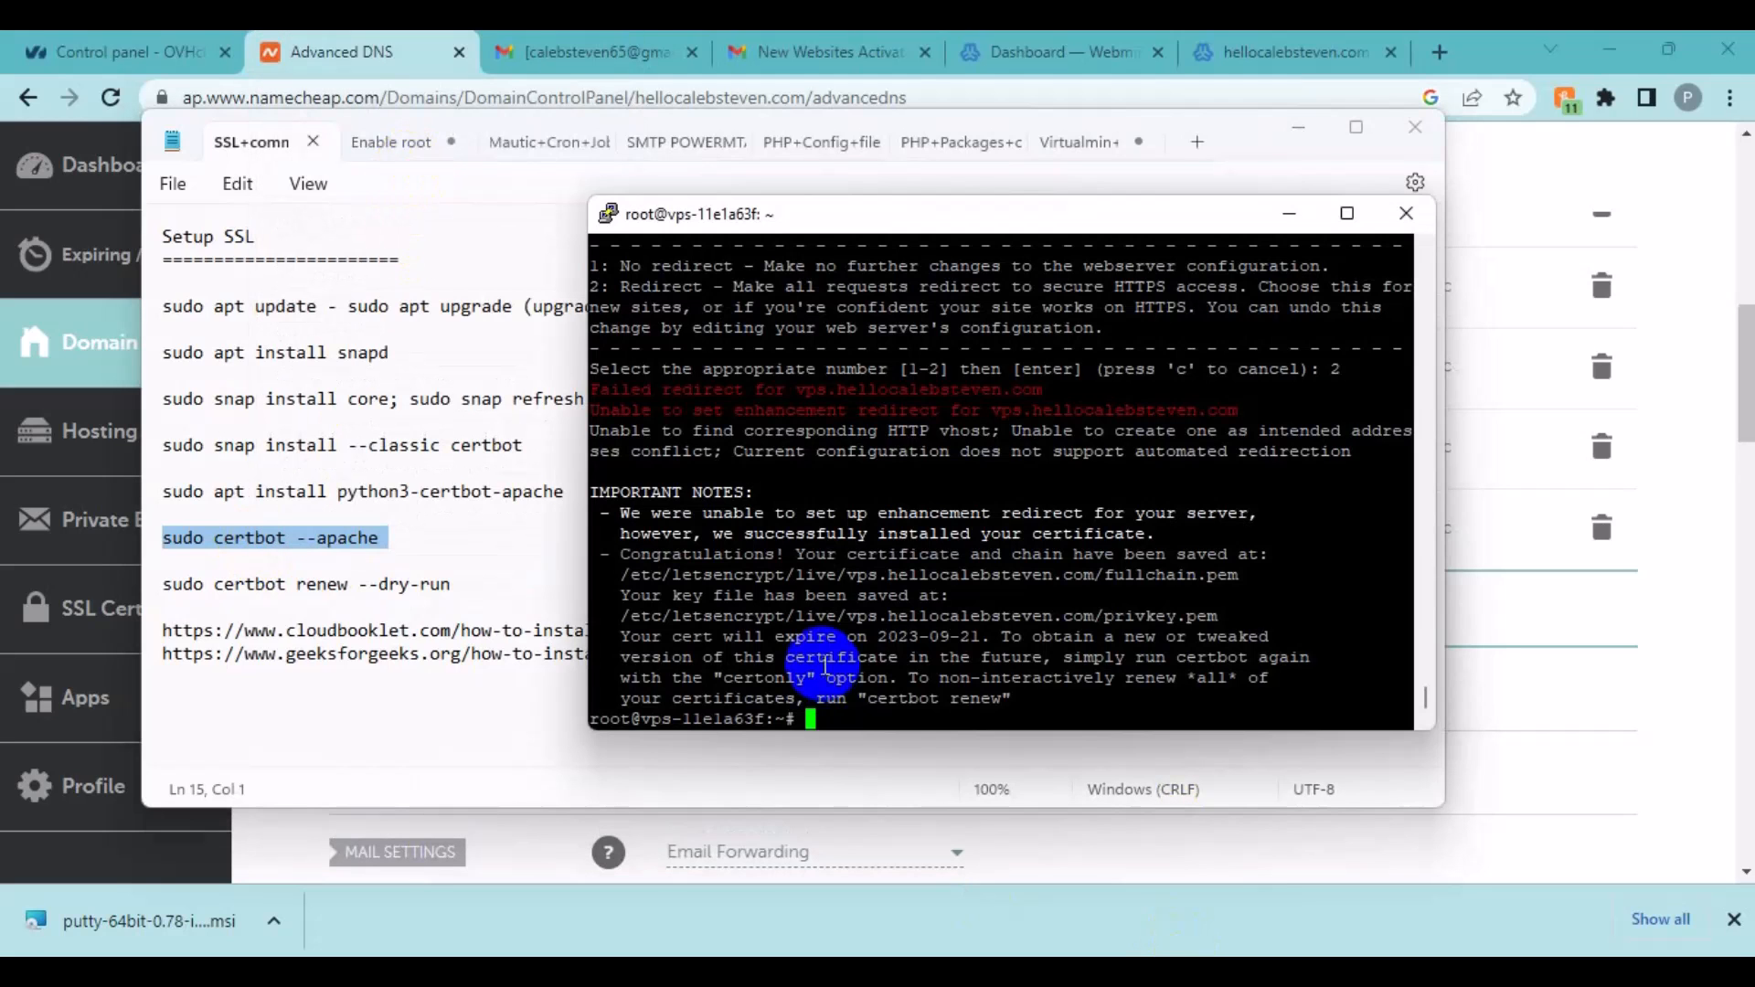
right_click(814, 719)
key("Return")
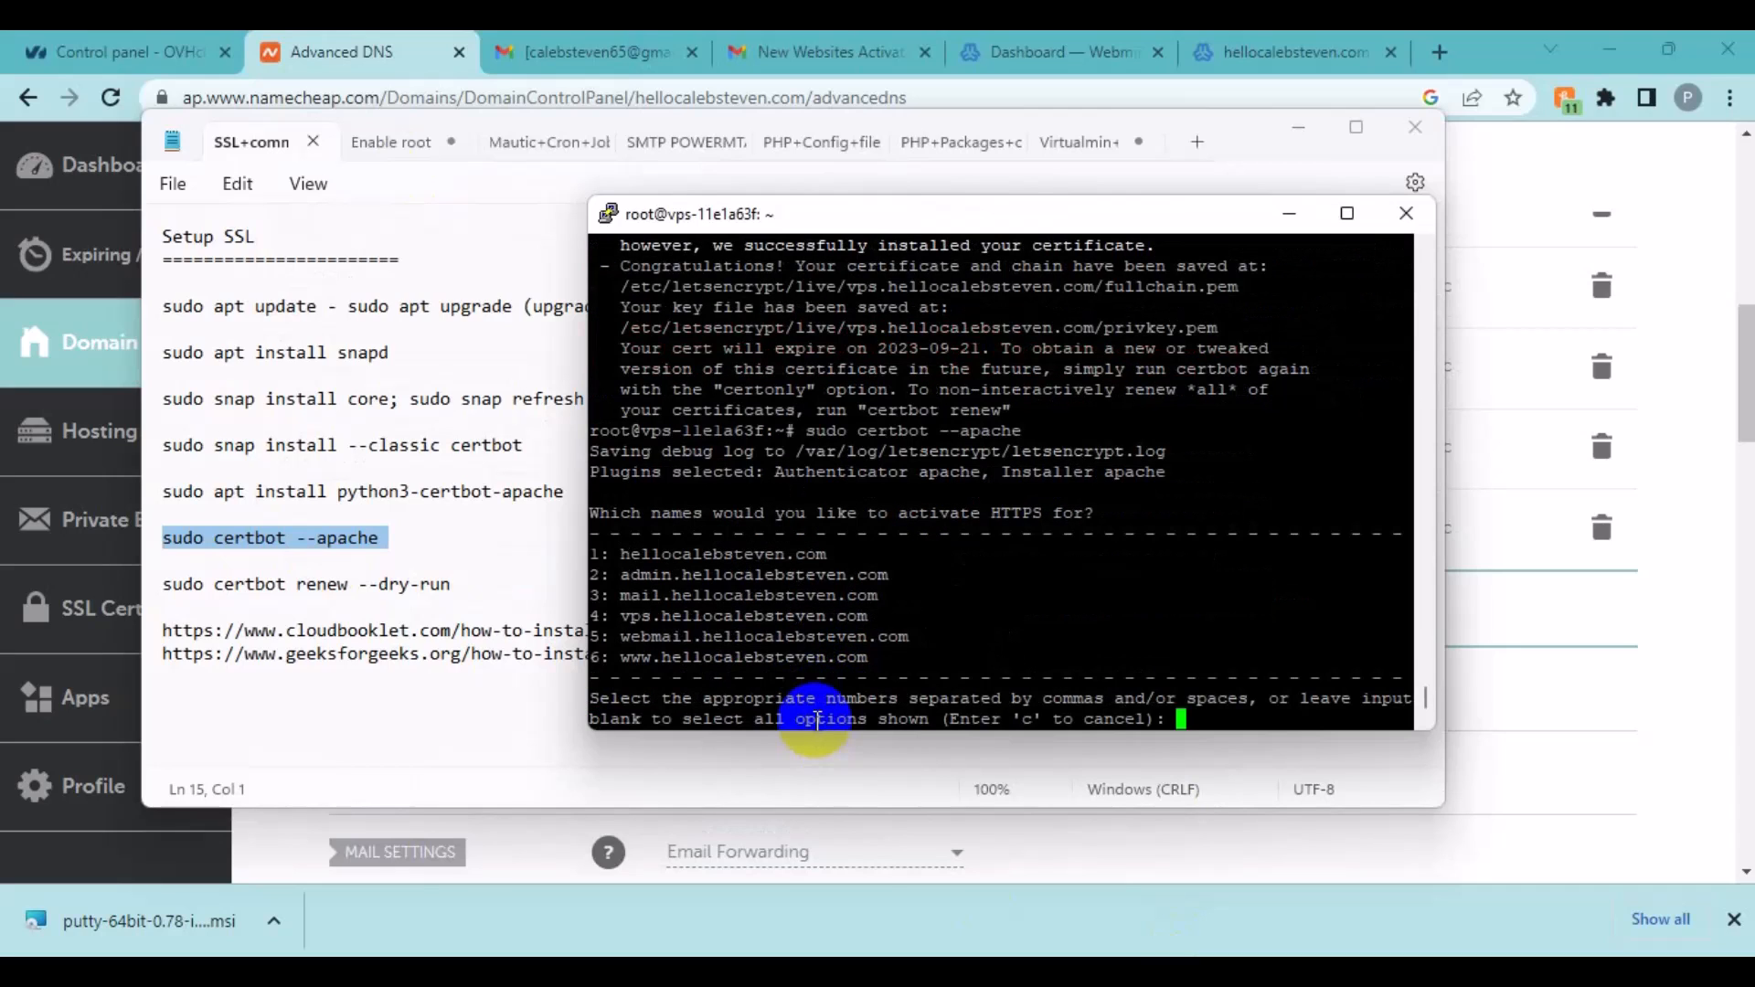
type("1")
key("Return")
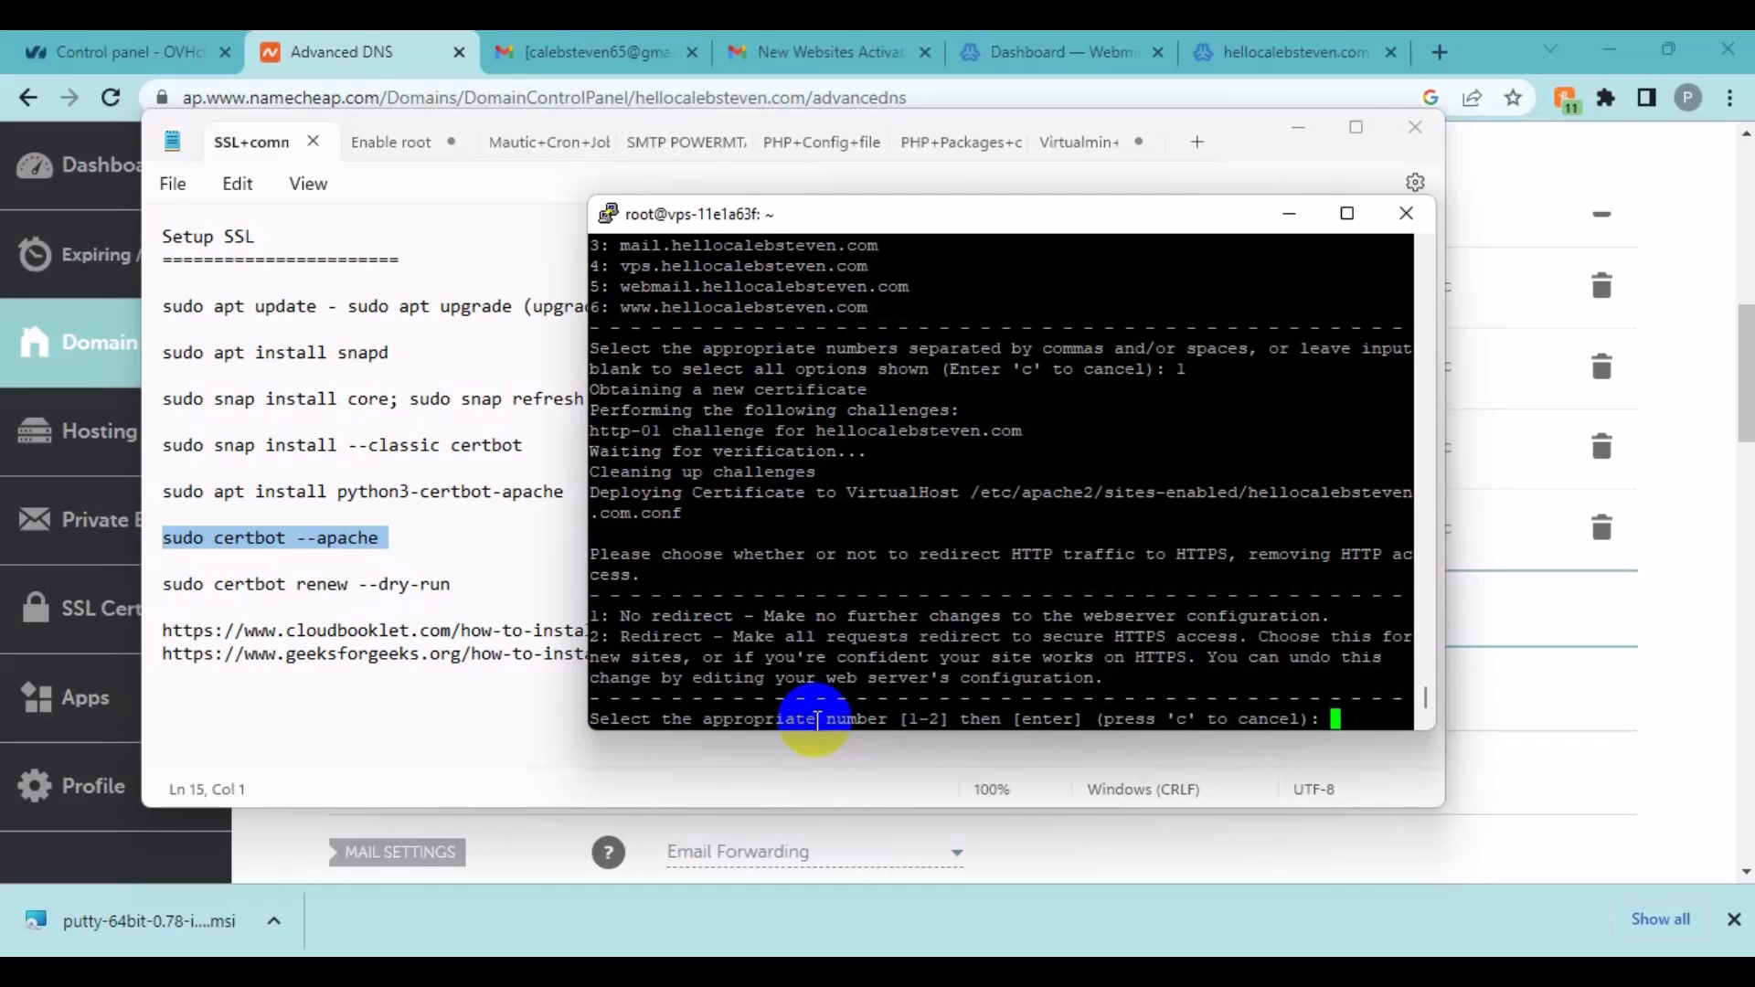
type("2")
key("Return")
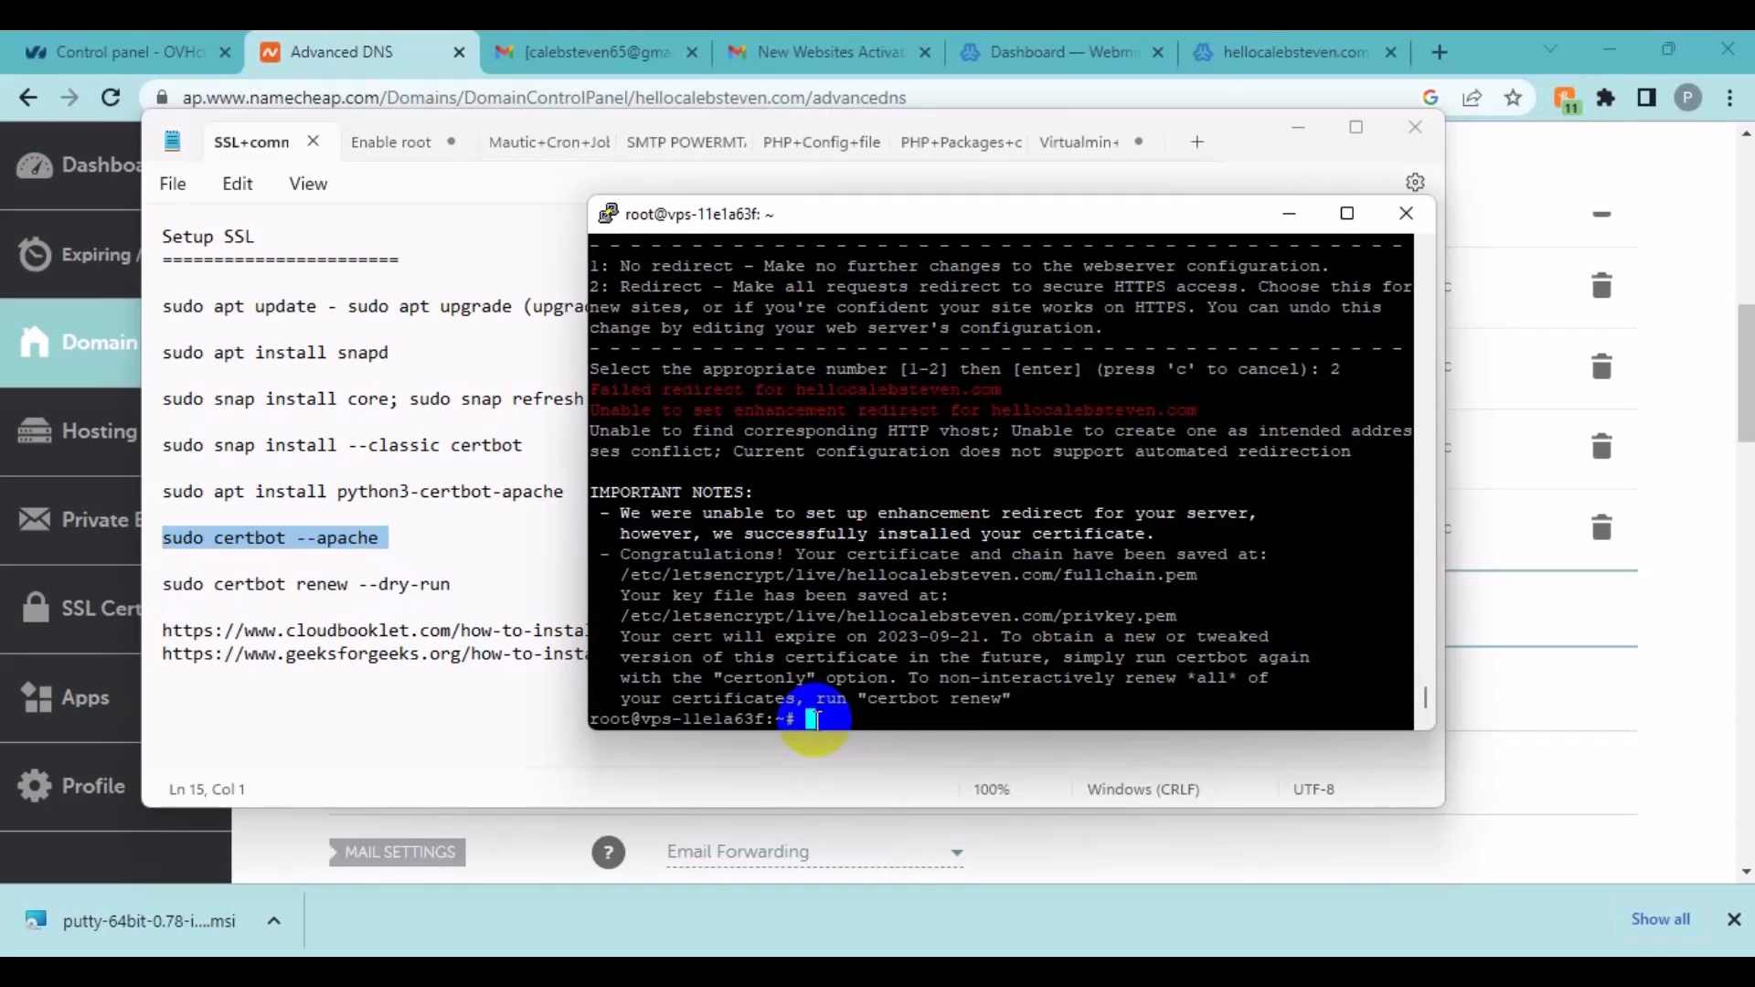
right_click(816, 719)
key("Return")
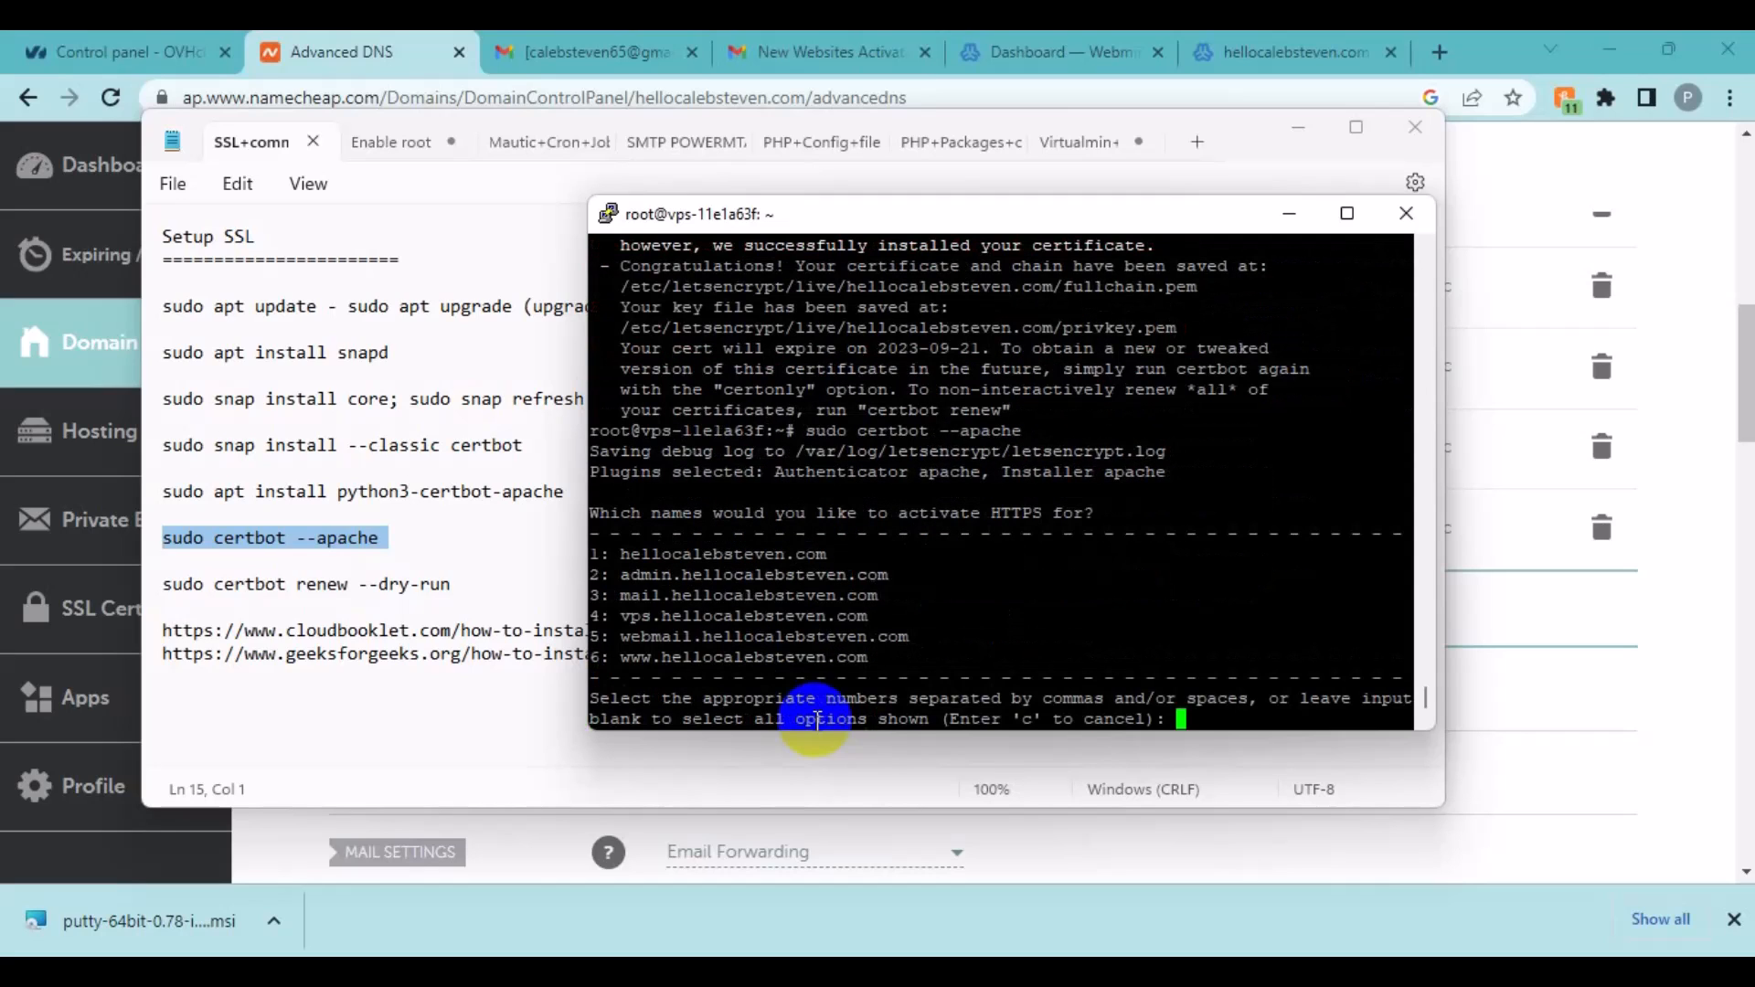
type("6")
key("Return")
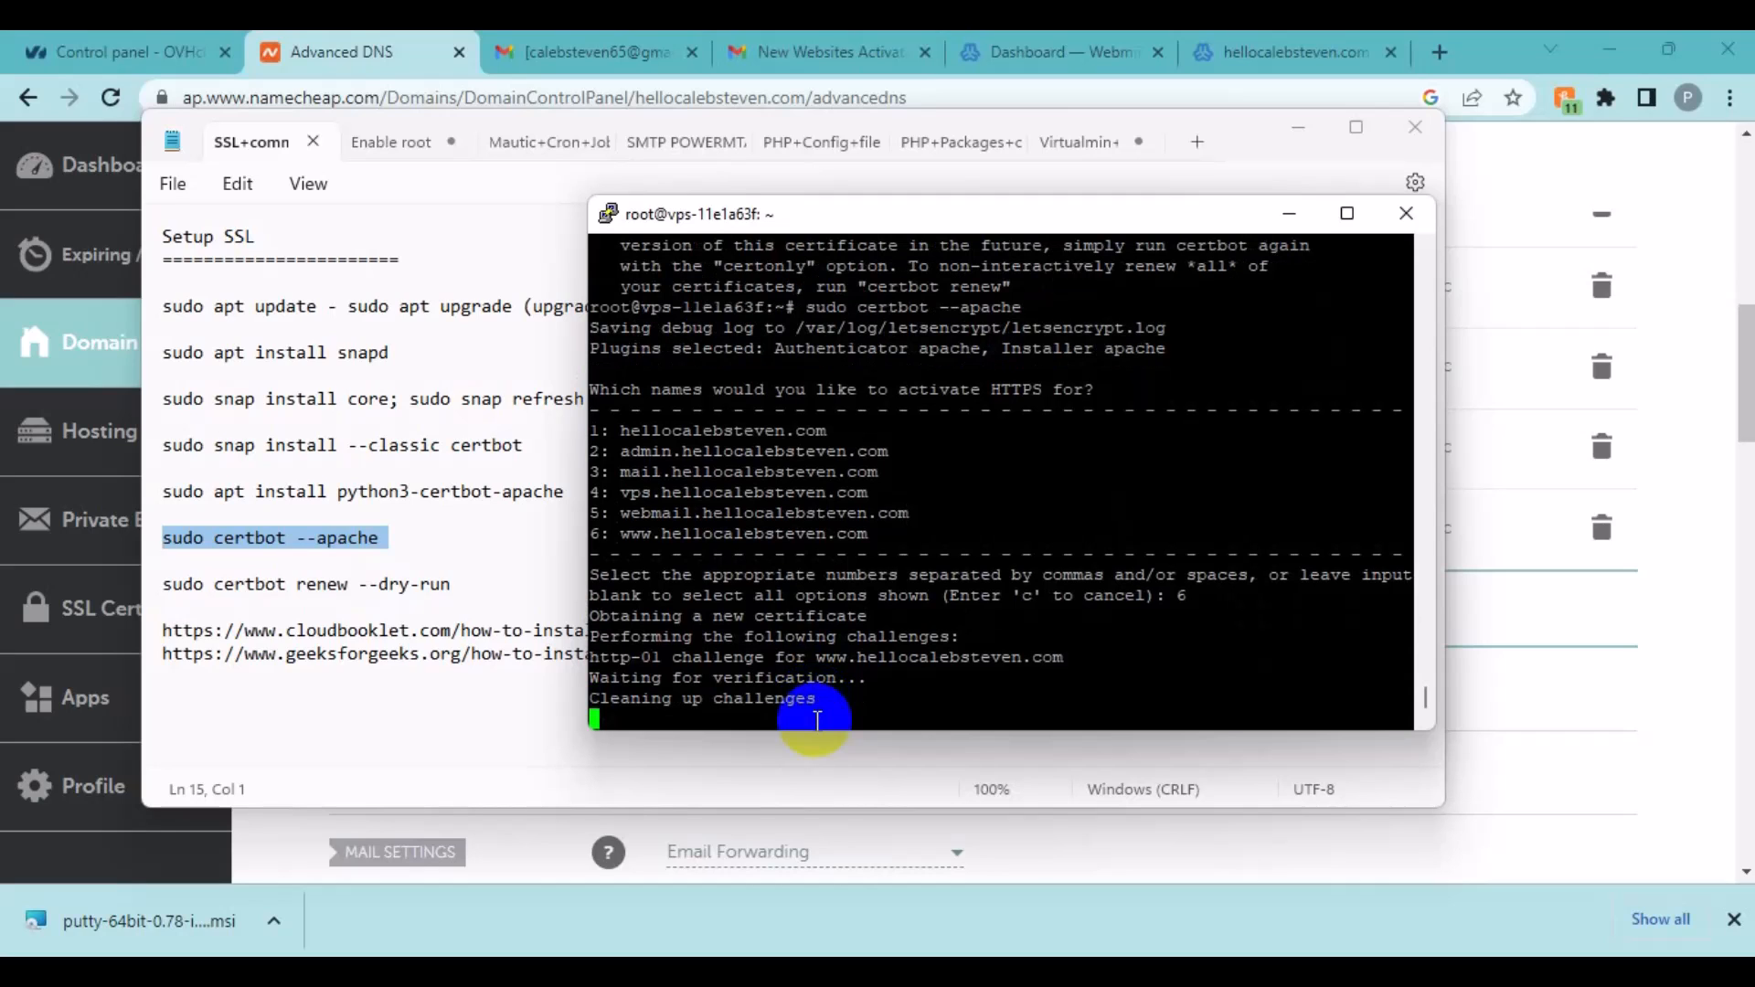
type("2")
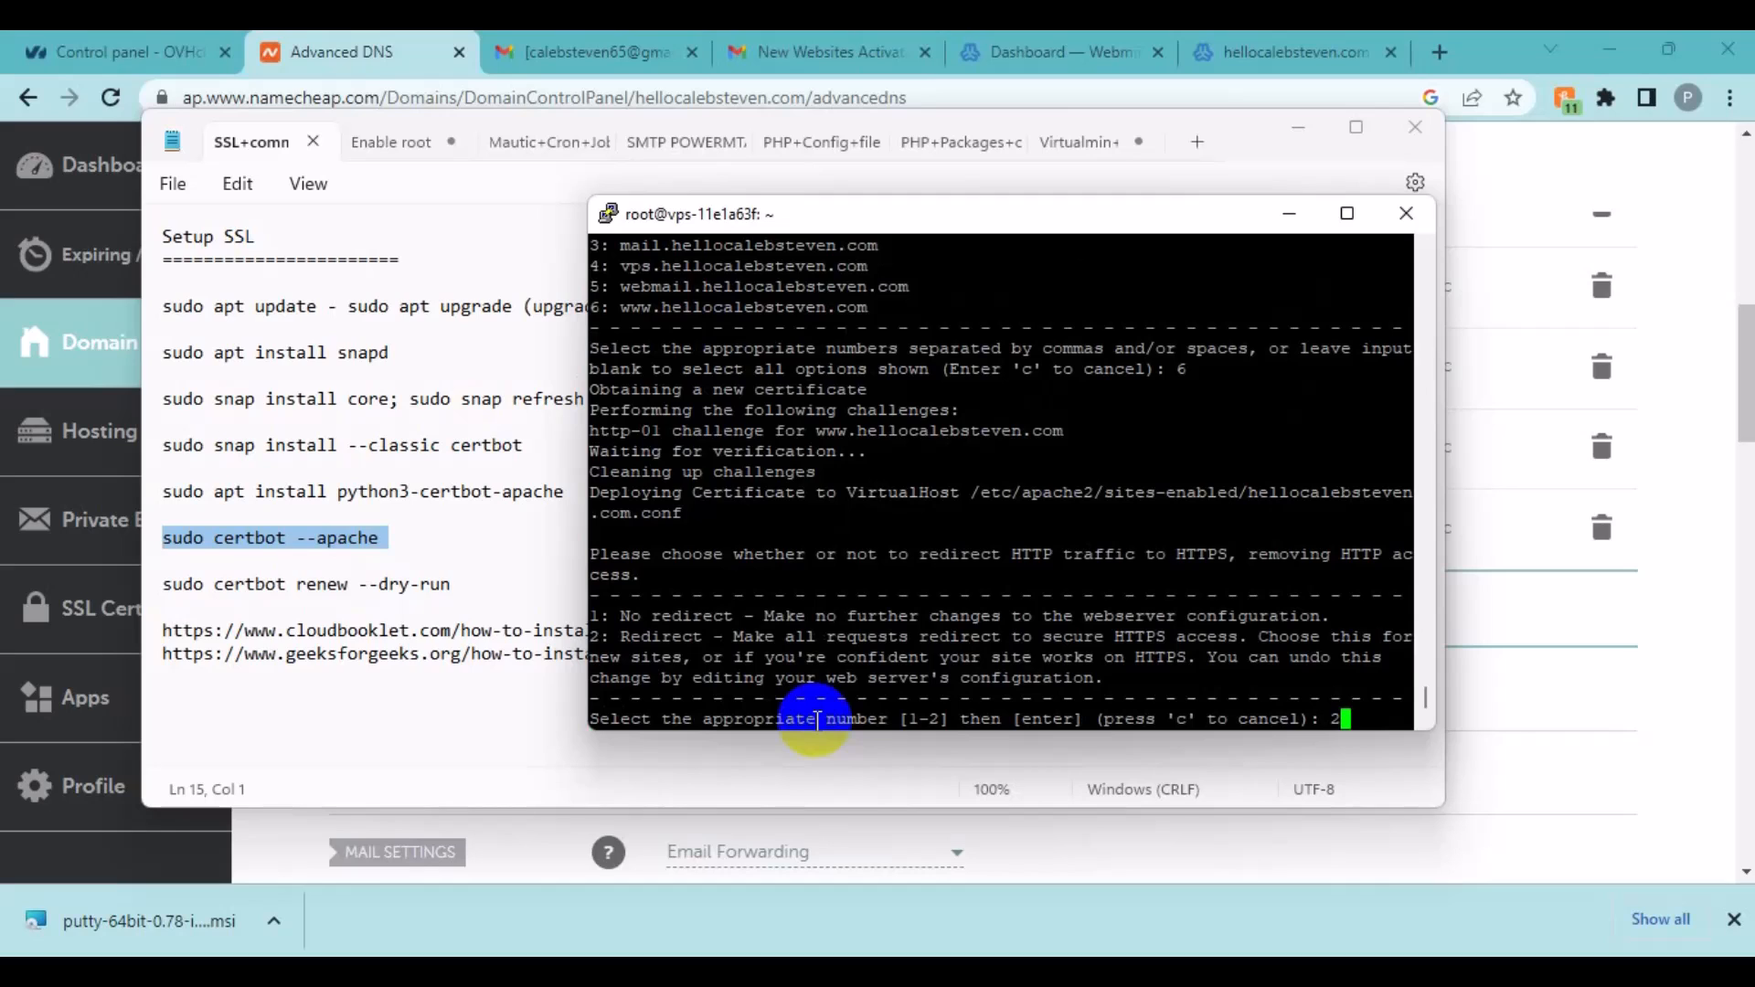
key("Return")
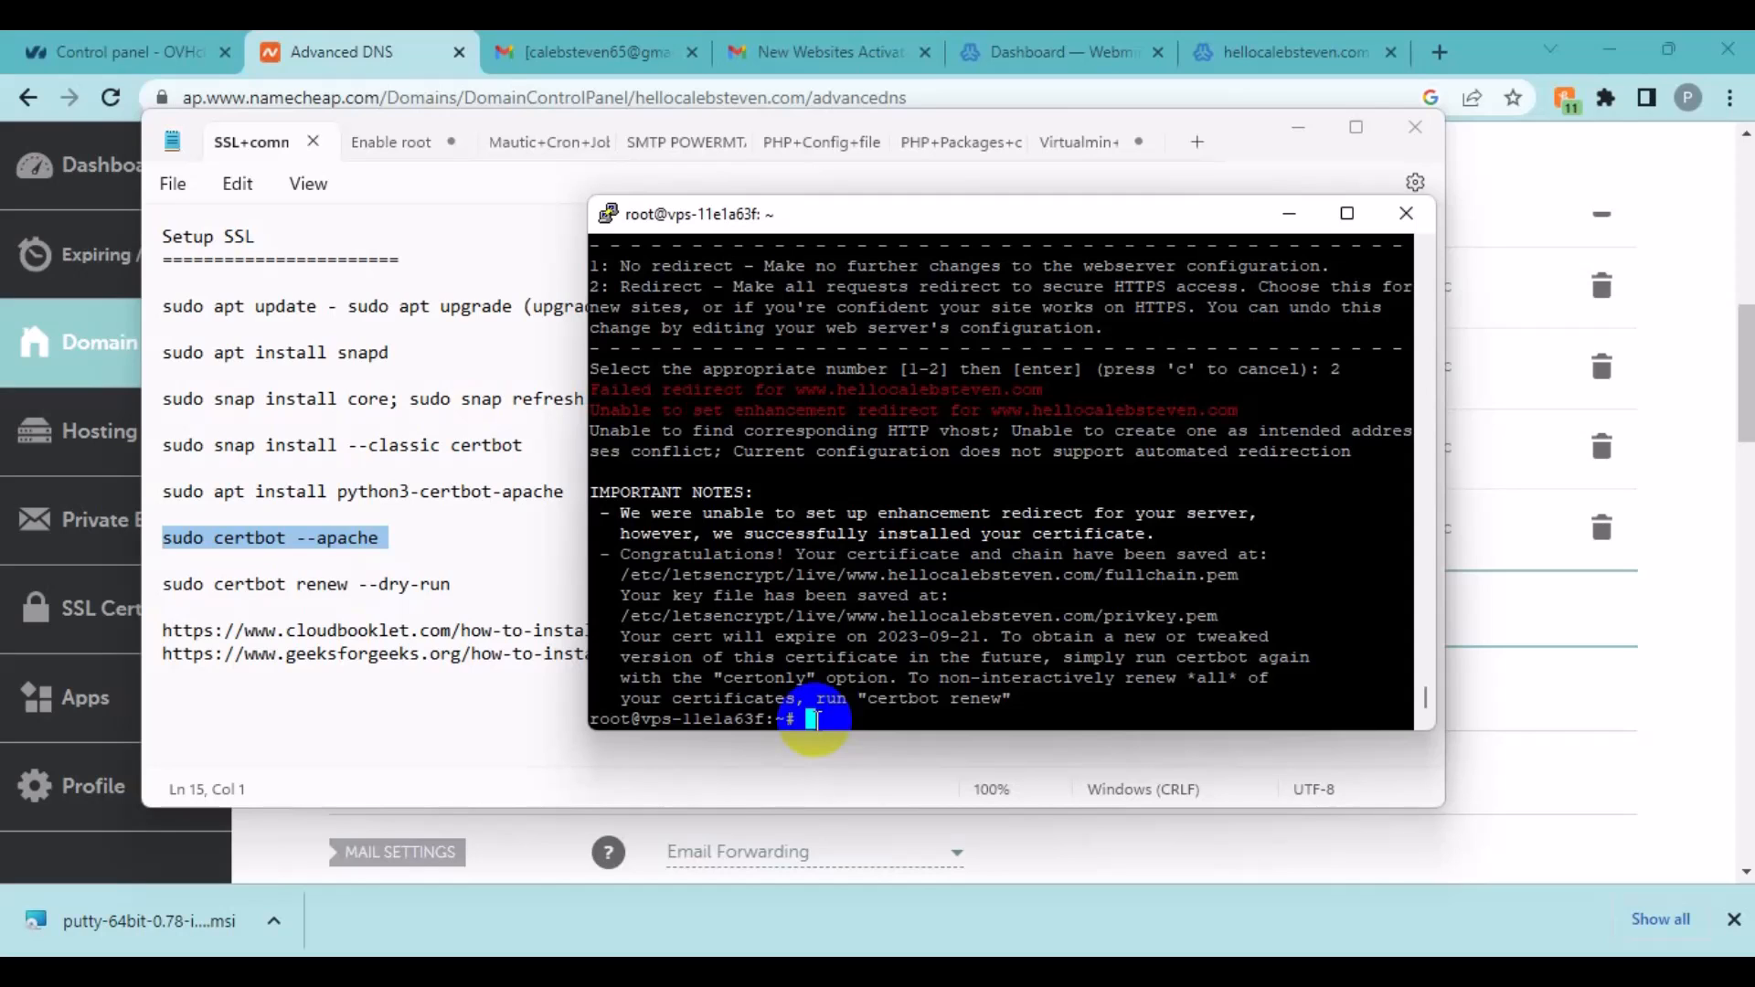
left_click(1483, 711)
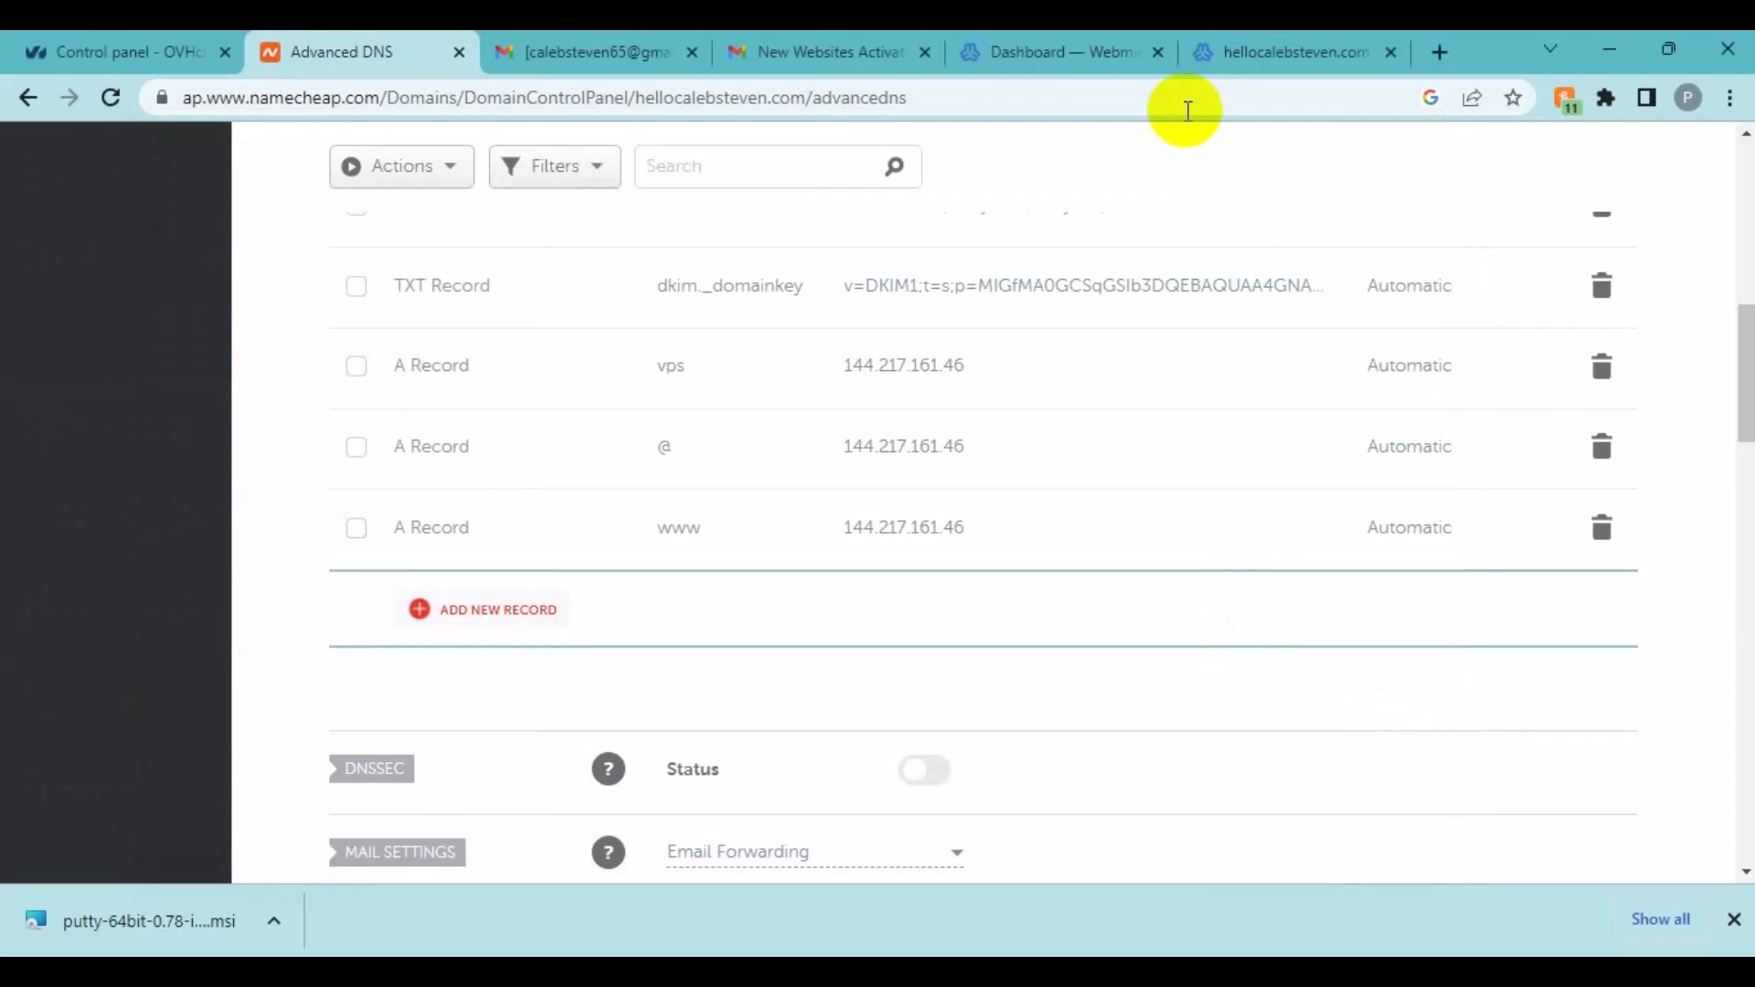
Open hellocalebsteven.com's SSL Certificate page from Server Configuration to view its self-signed certificate
left_click(1289, 51)
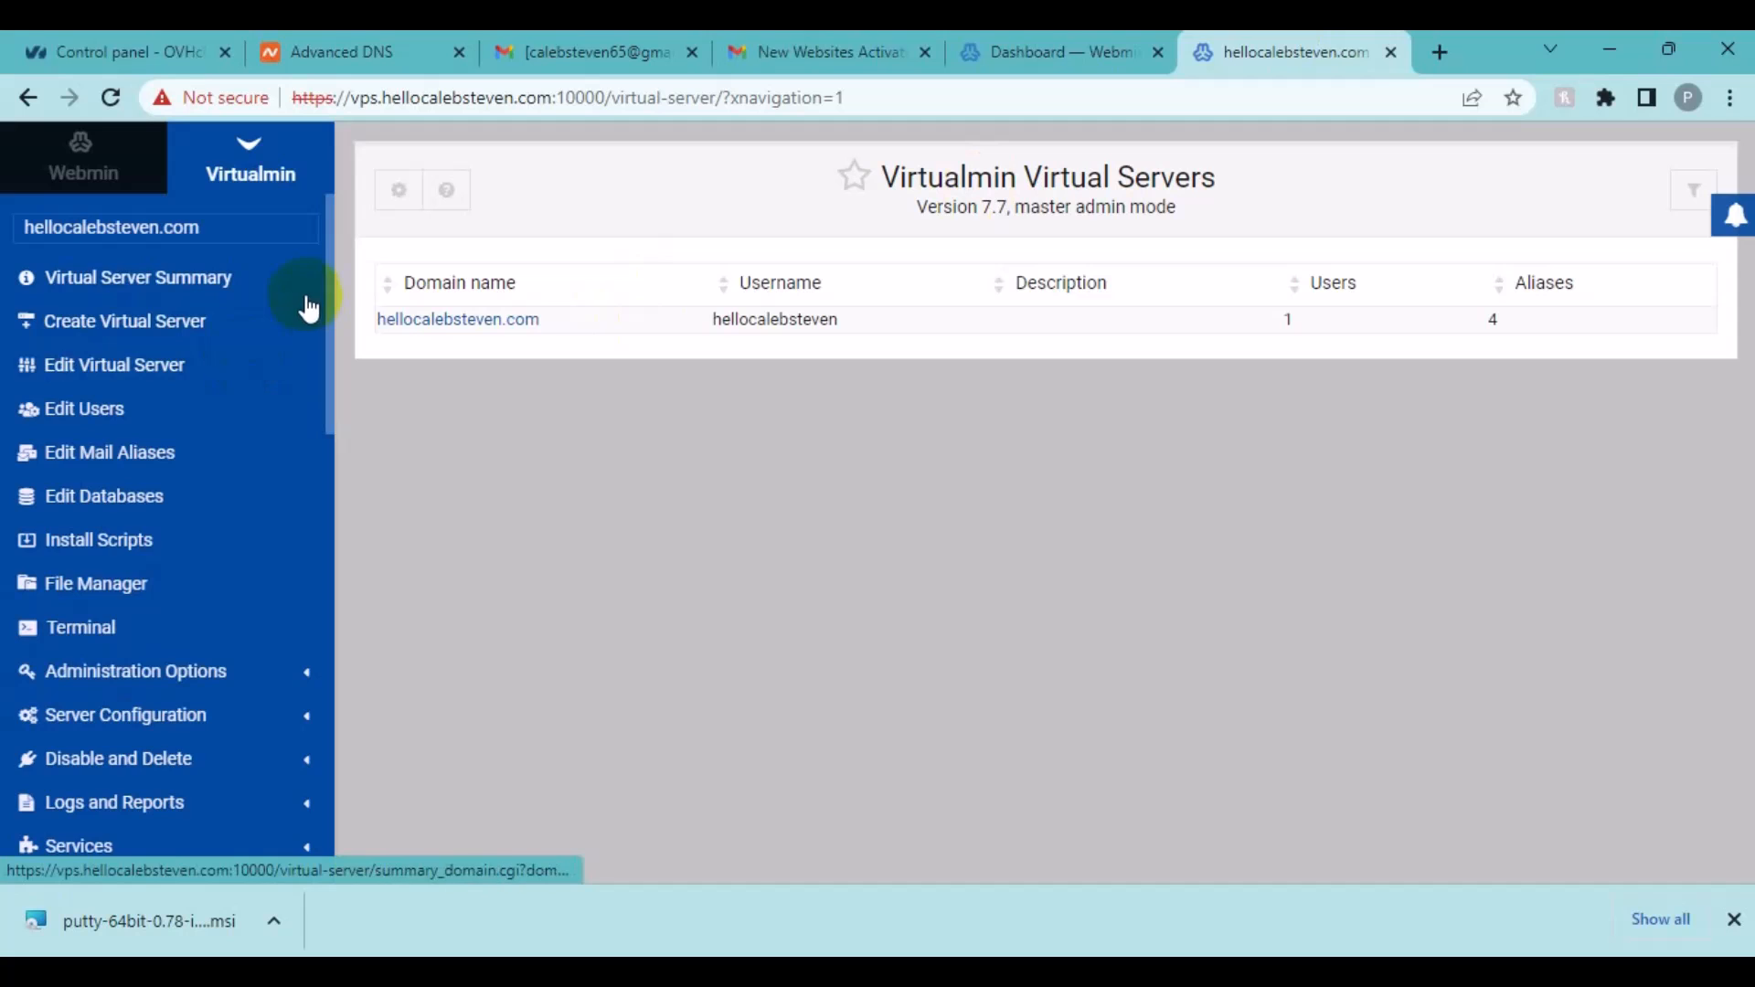
scroll(315, 274, "down", 4)
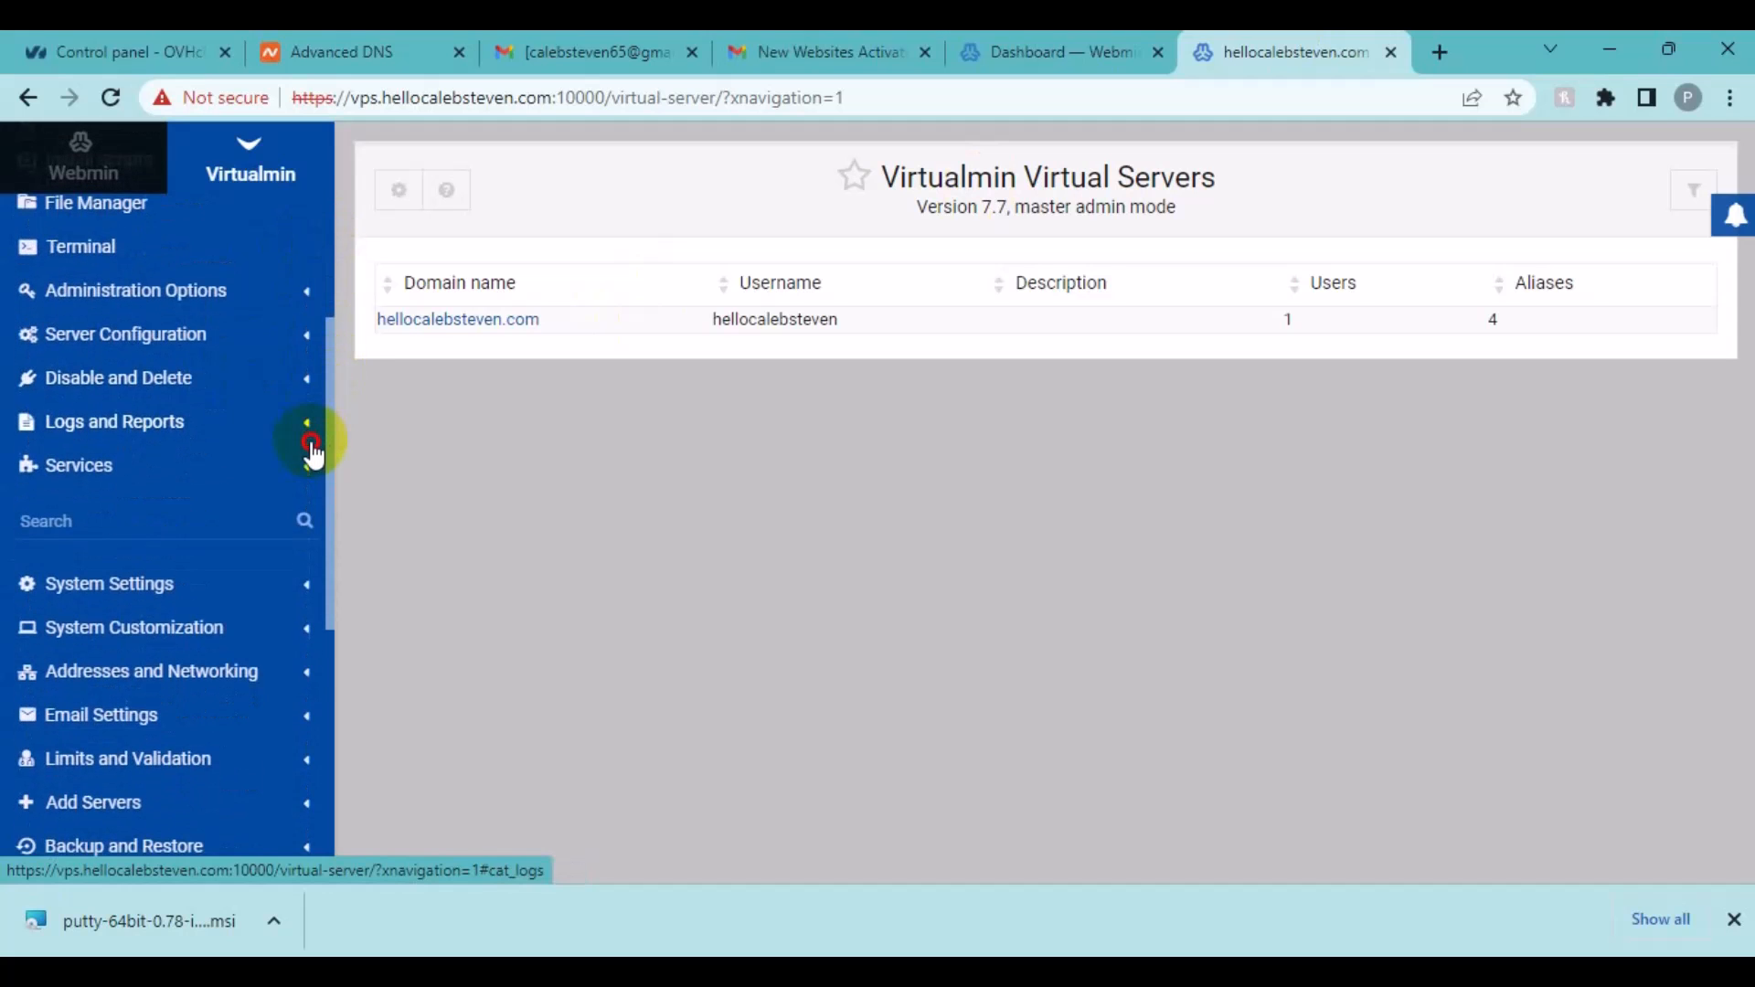
scroll(309, 451, "down", 1)
scroll(289, 457, "up", 2)
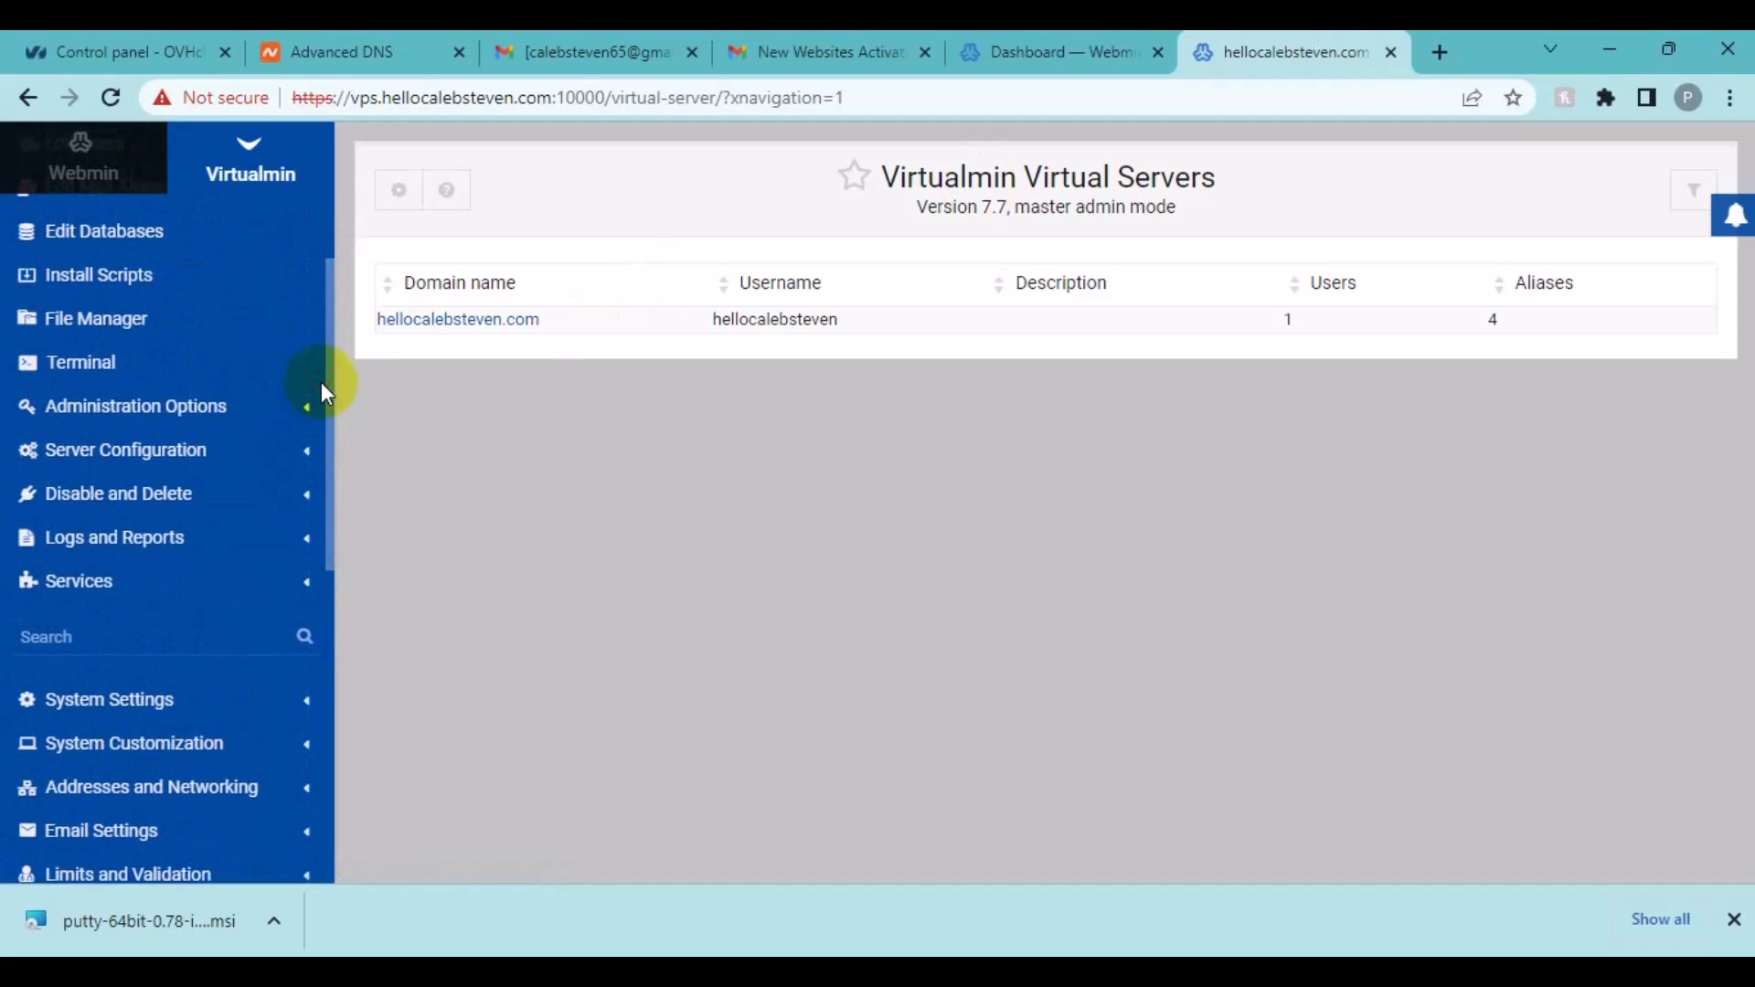
left_click(193, 452)
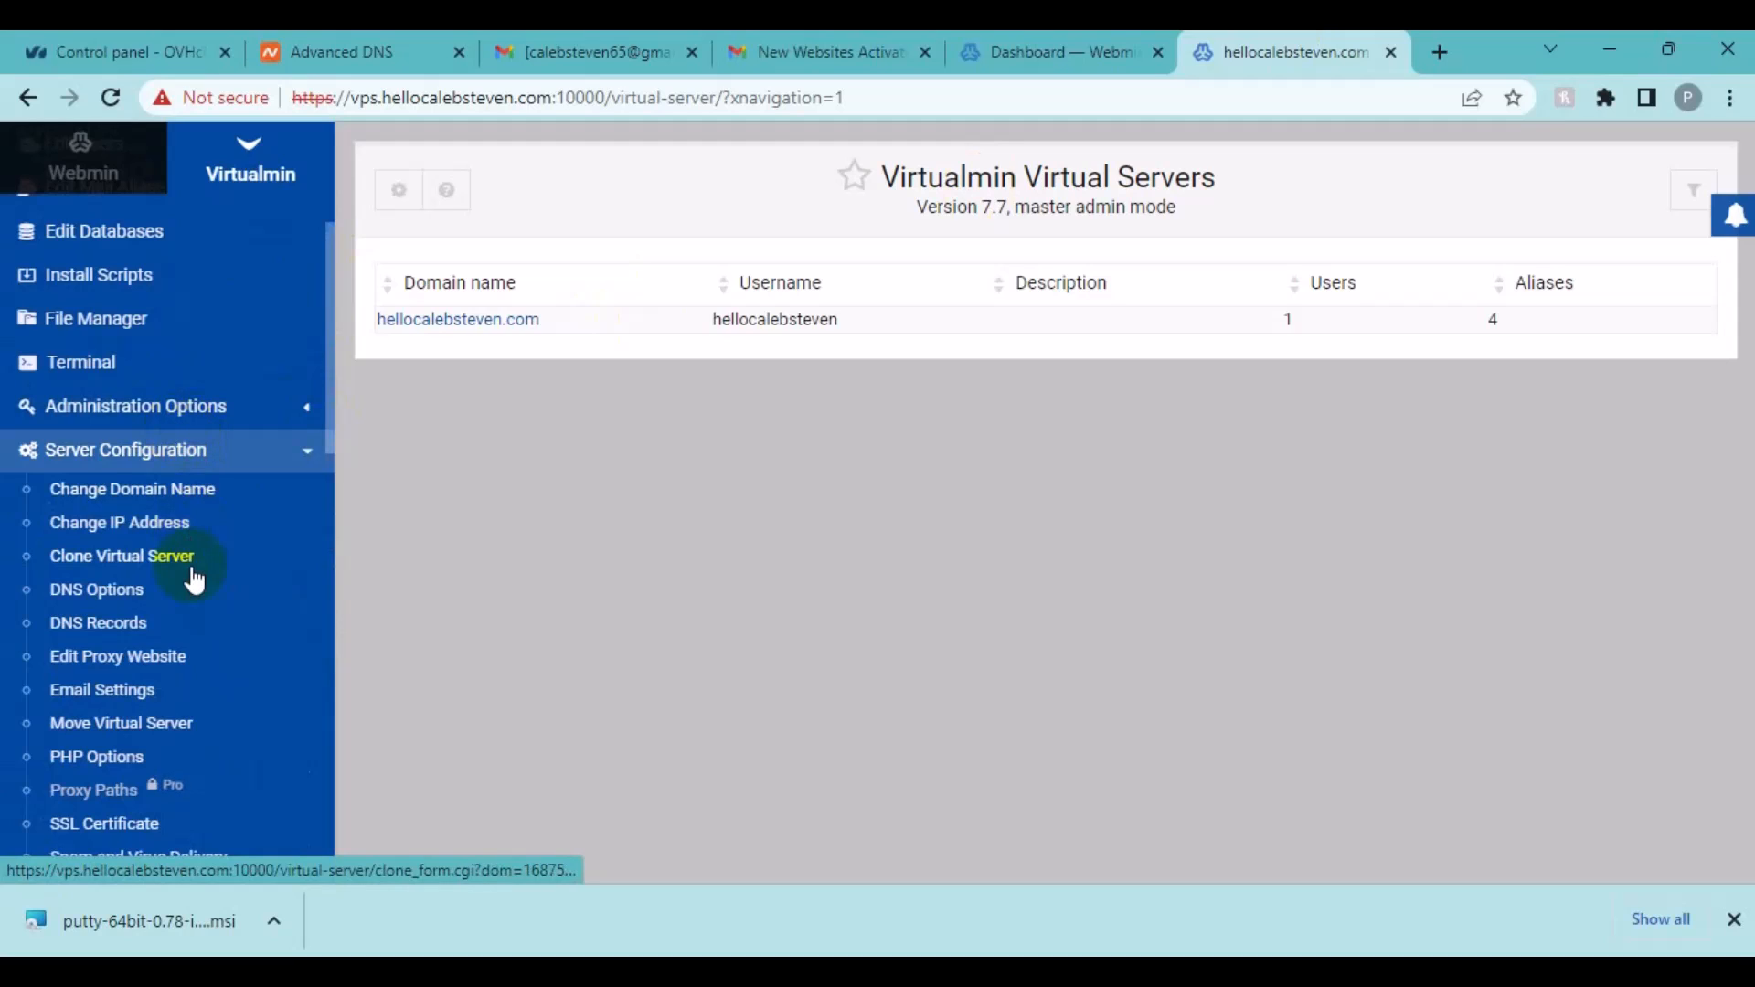
left_click(134, 833)
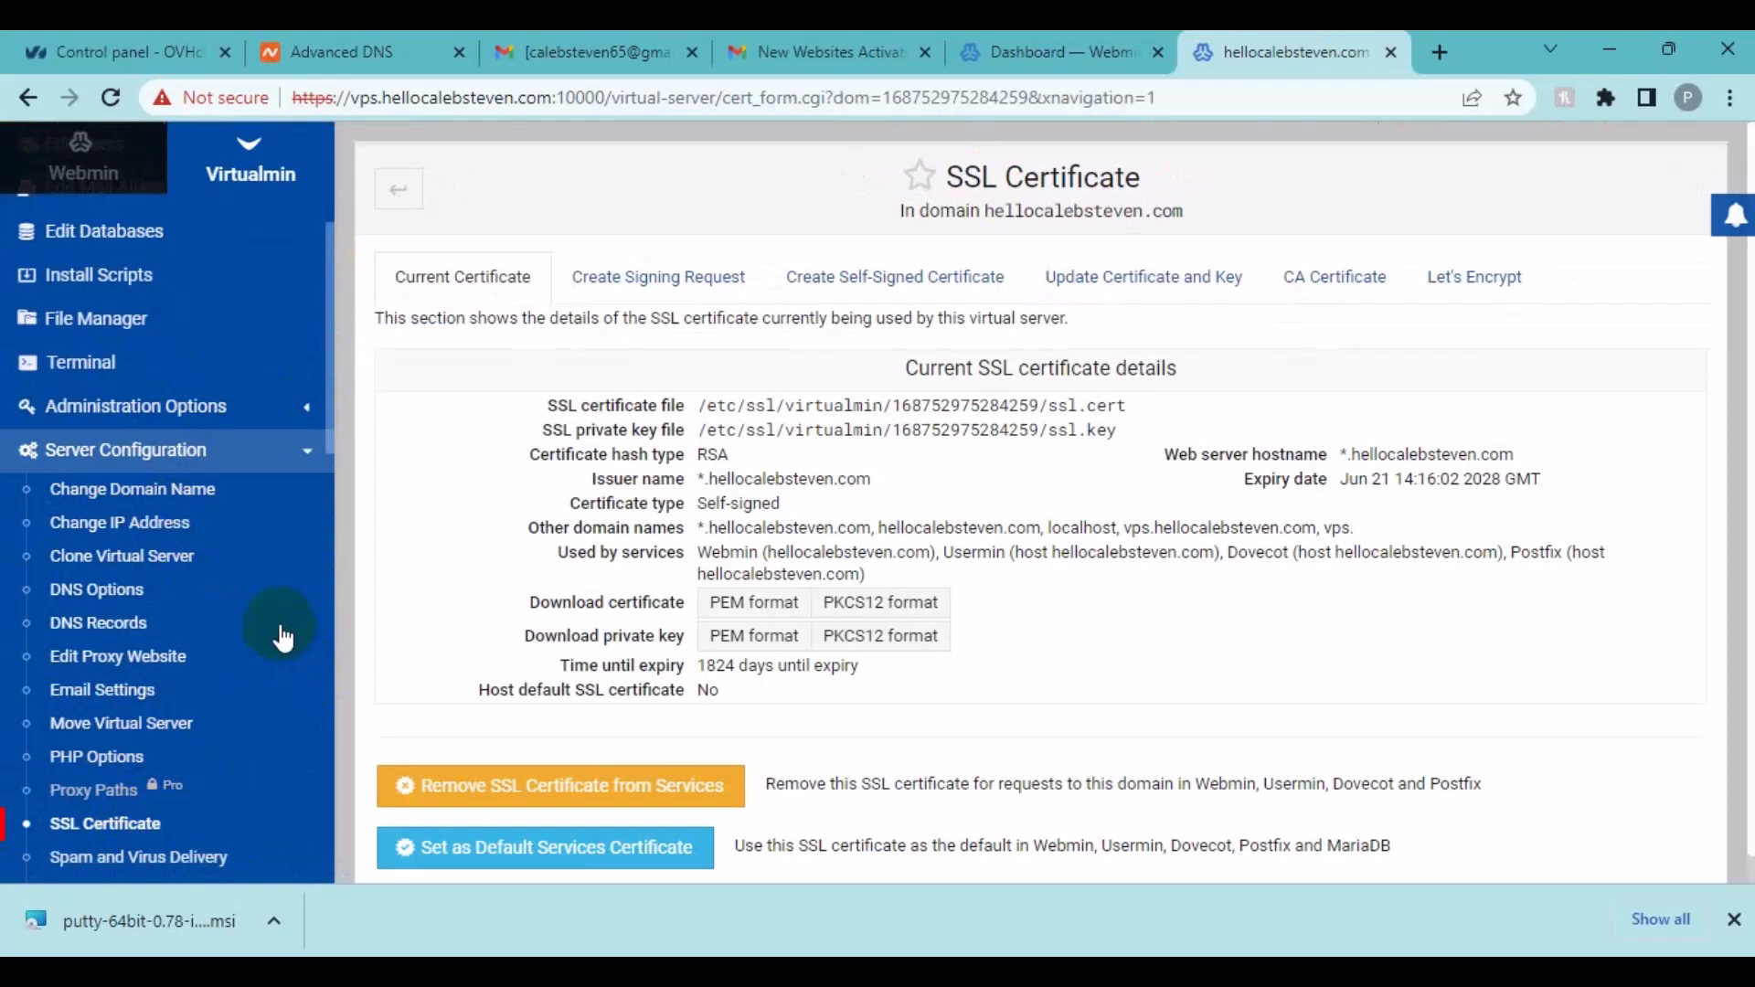
left_click(1485, 284)
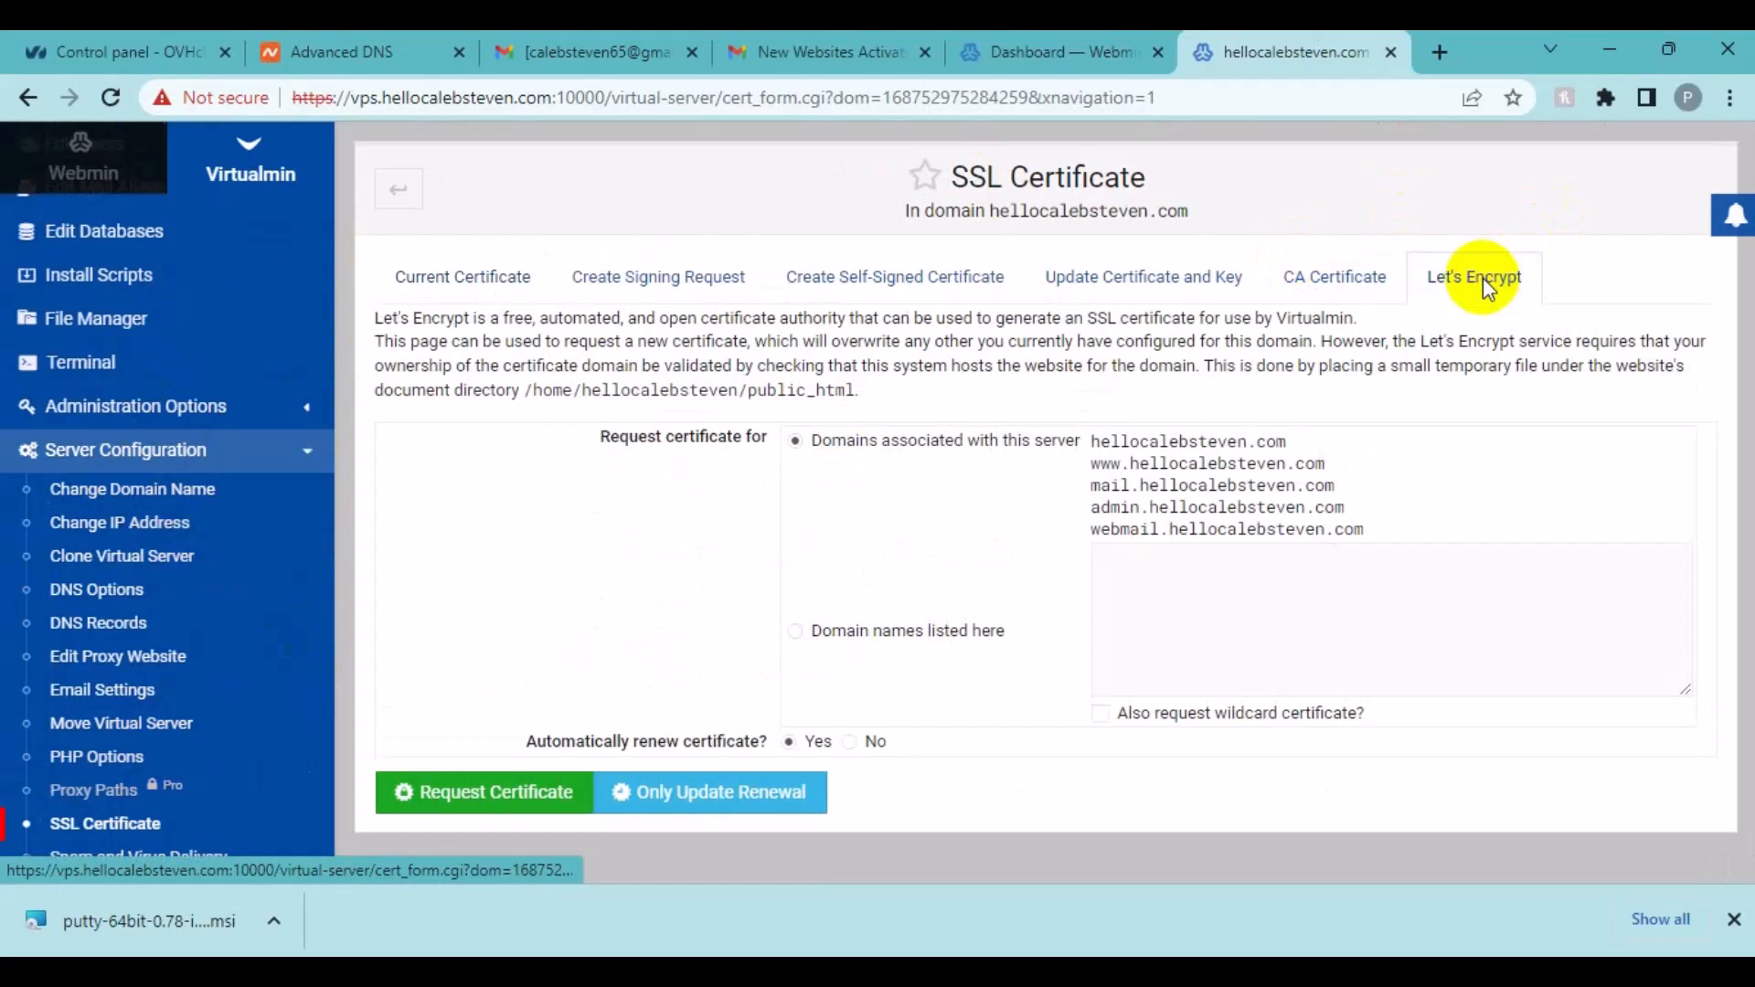
left_click(901, 639)
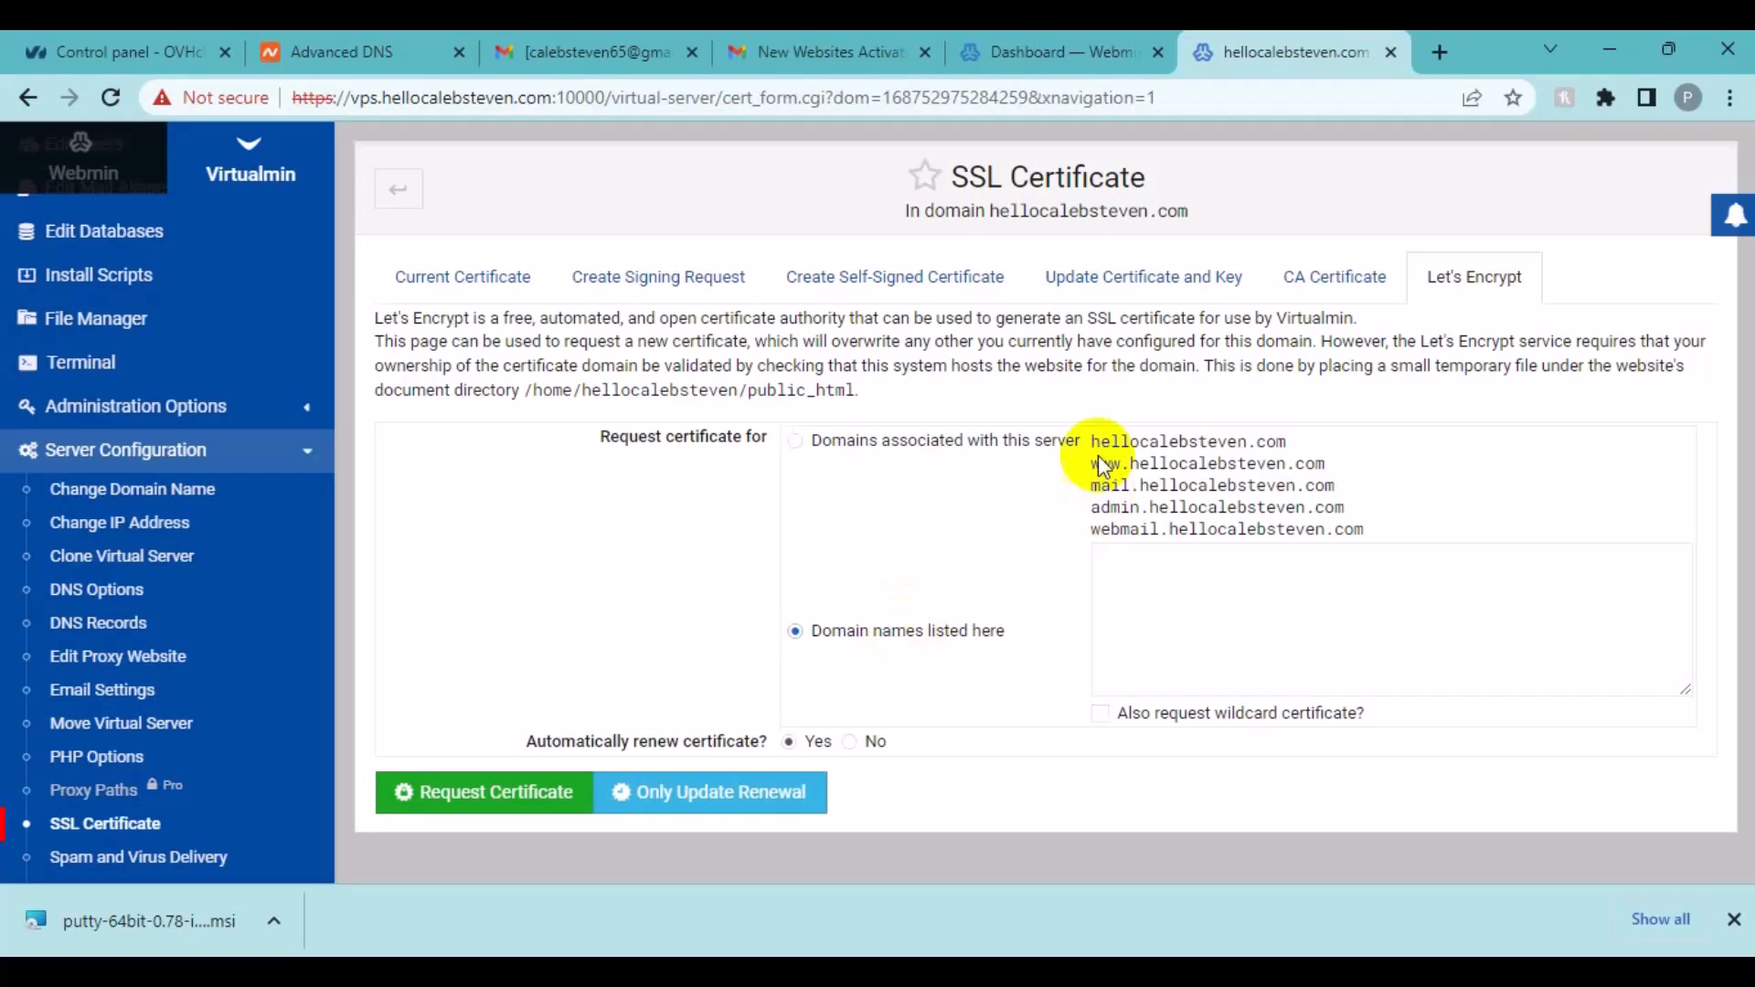
left_click_drag(1091, 441, 1361, 494)
key("ctrl+c")
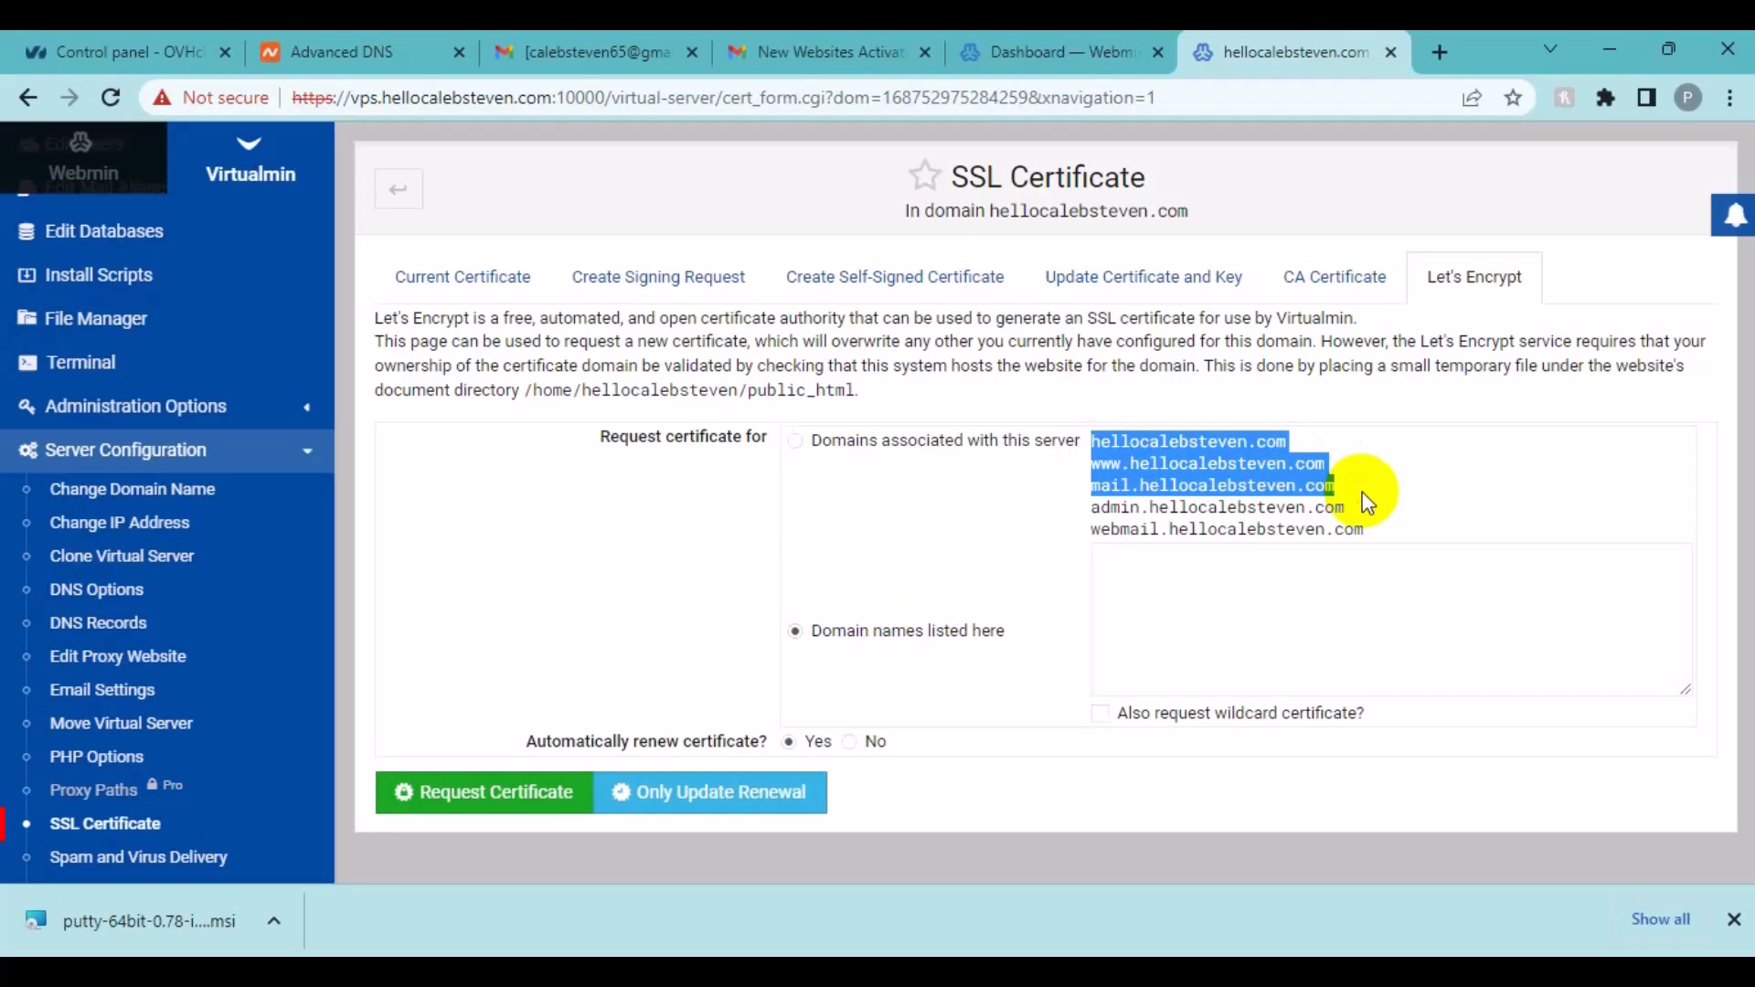
left_click(1282, 599)
key("ctrl+v")
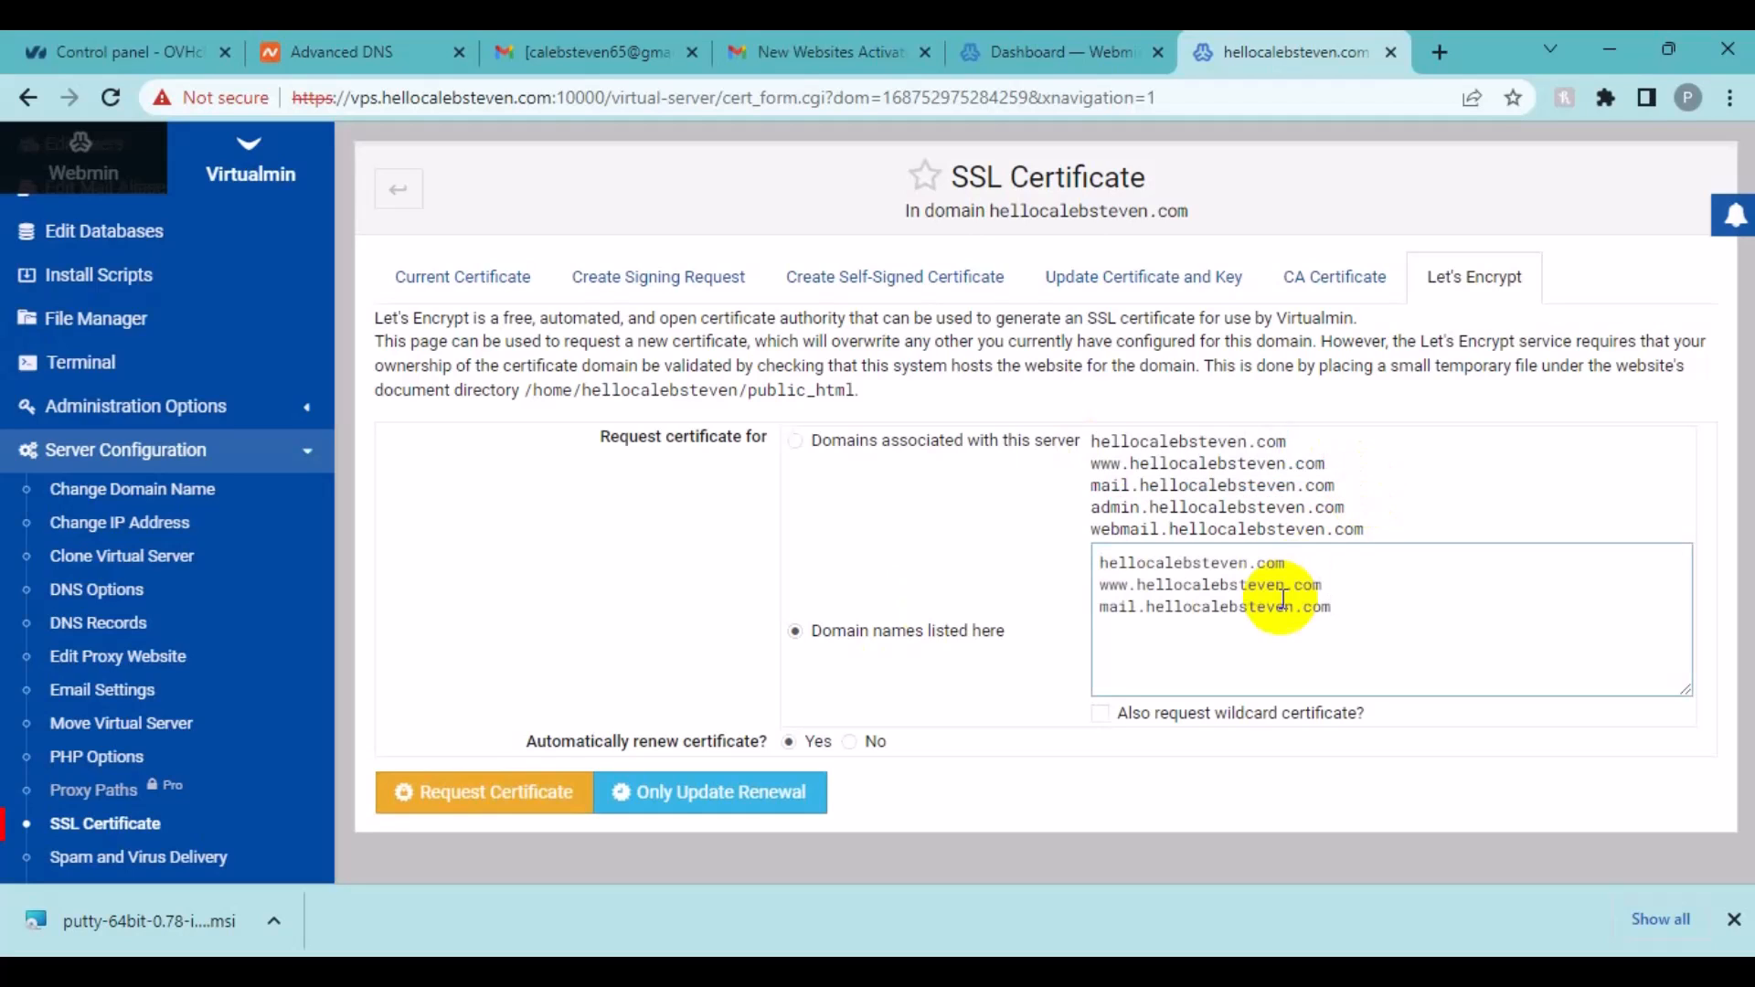
left_click_drag(1137, 607, 1099, 607)
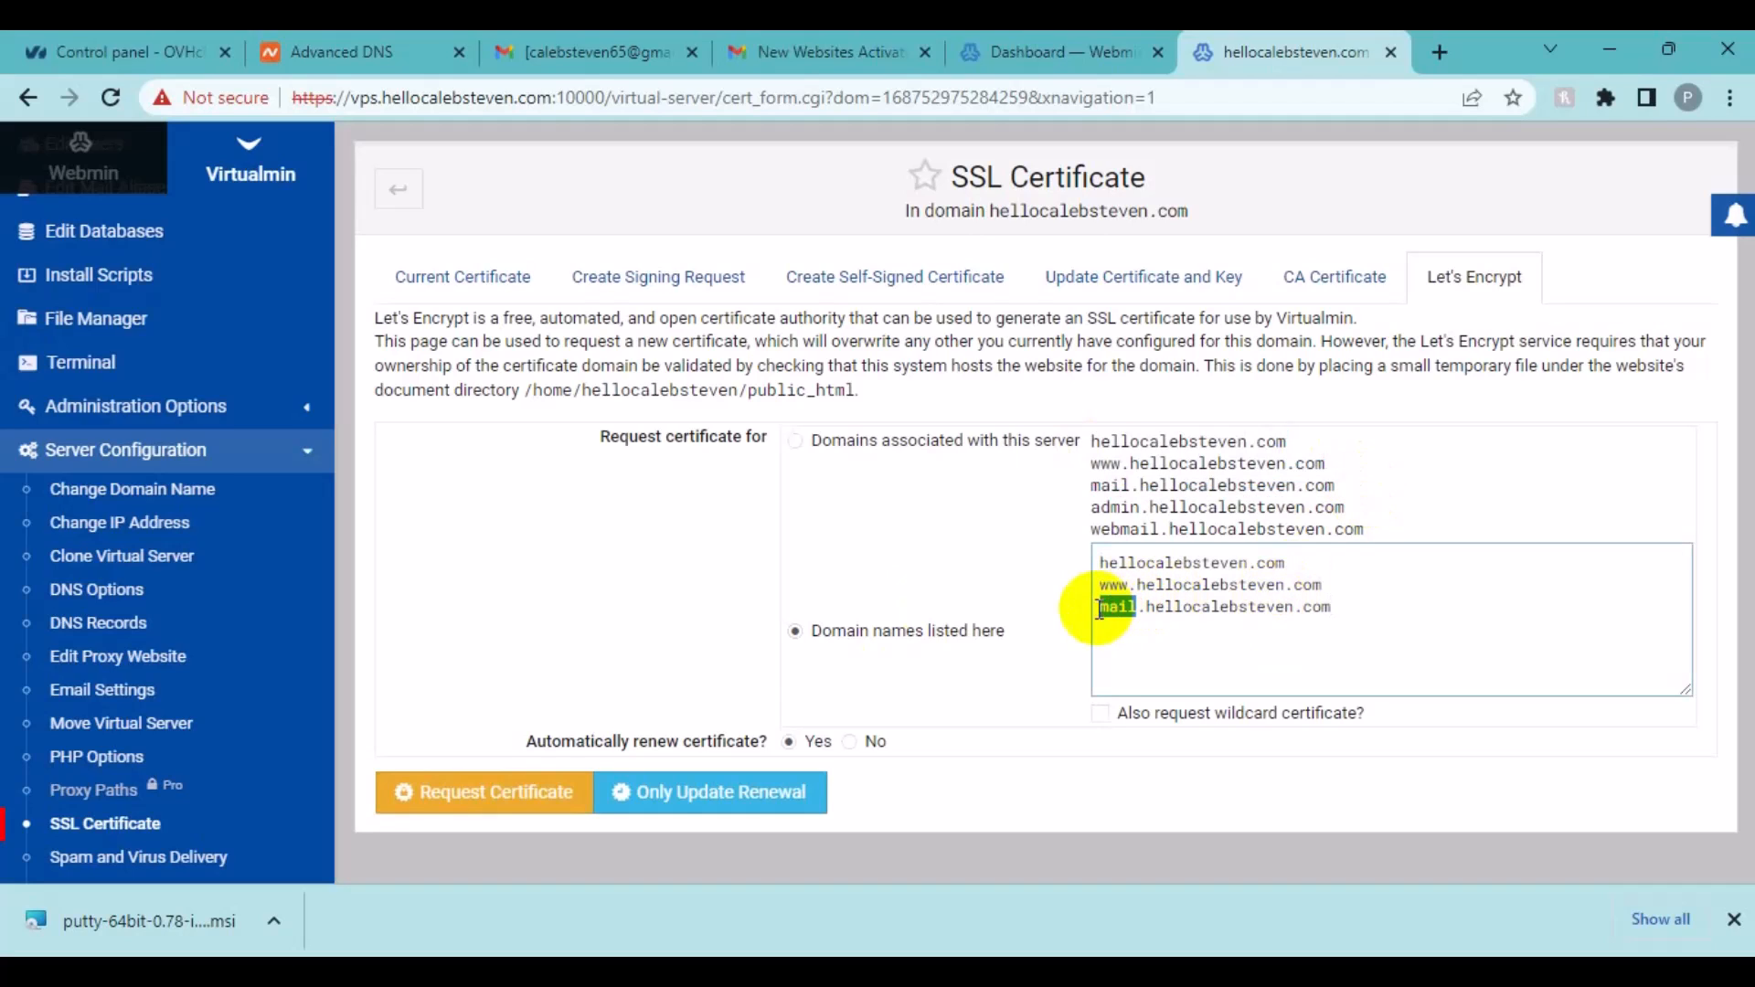
key("BackSpace")
type("vps")
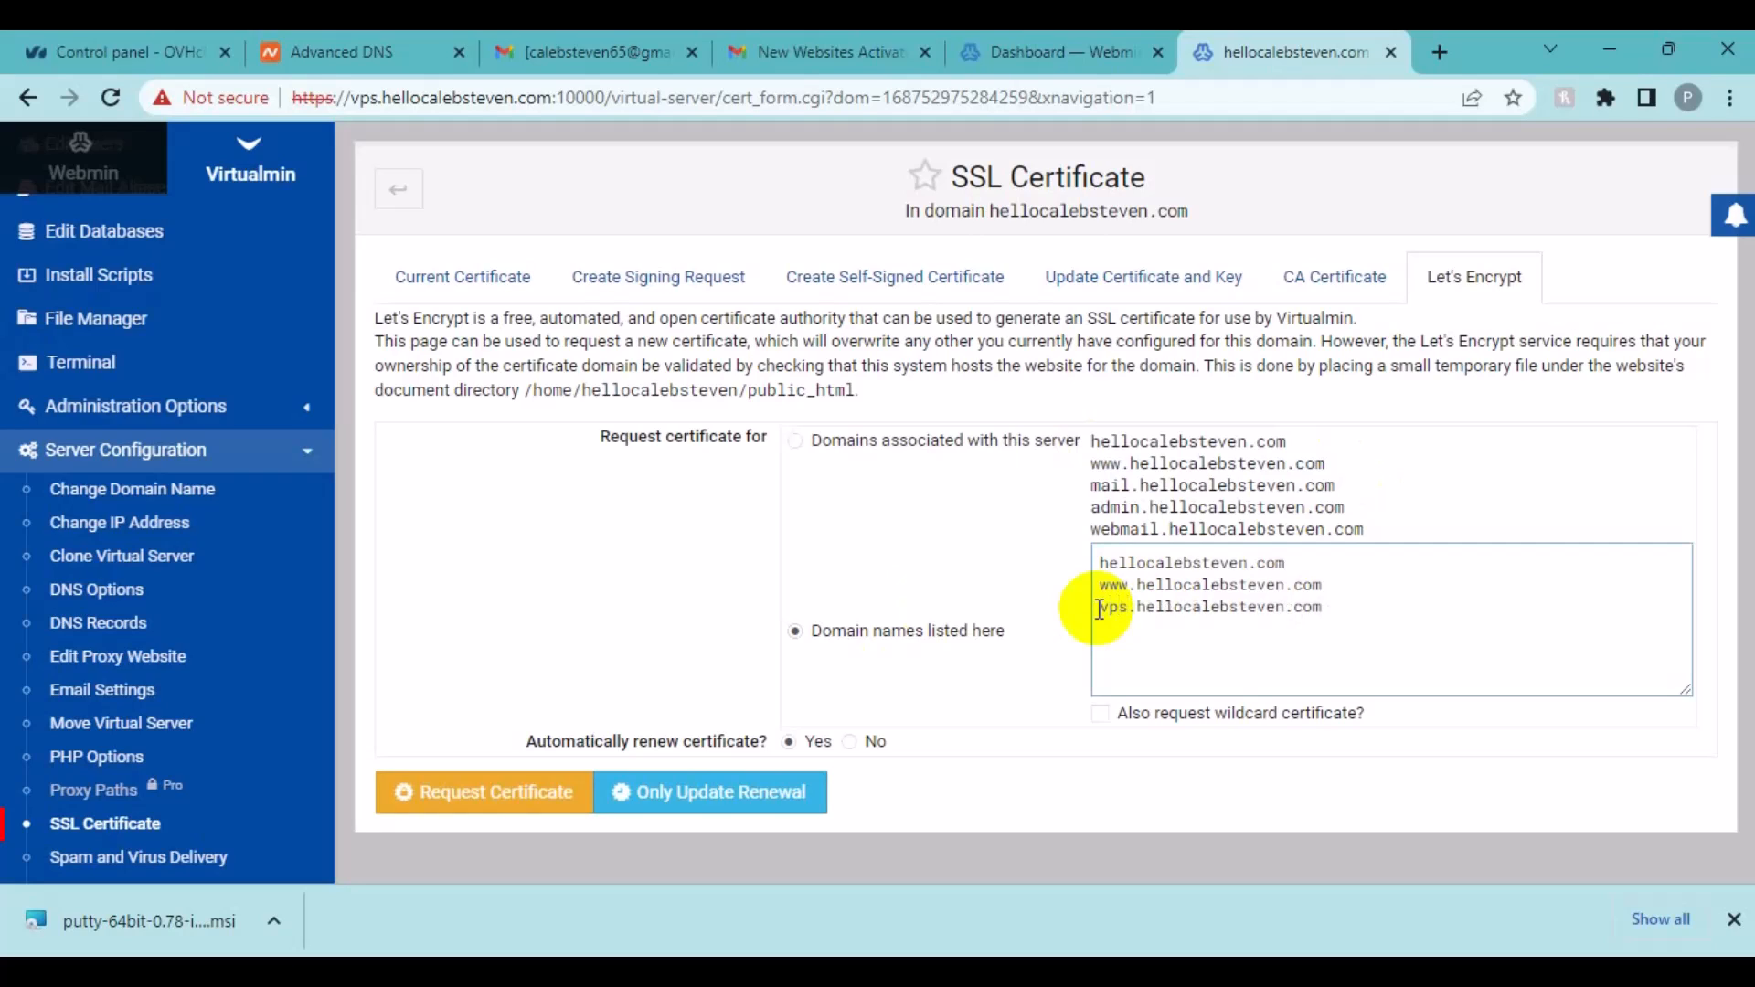
left_click(564, 793)
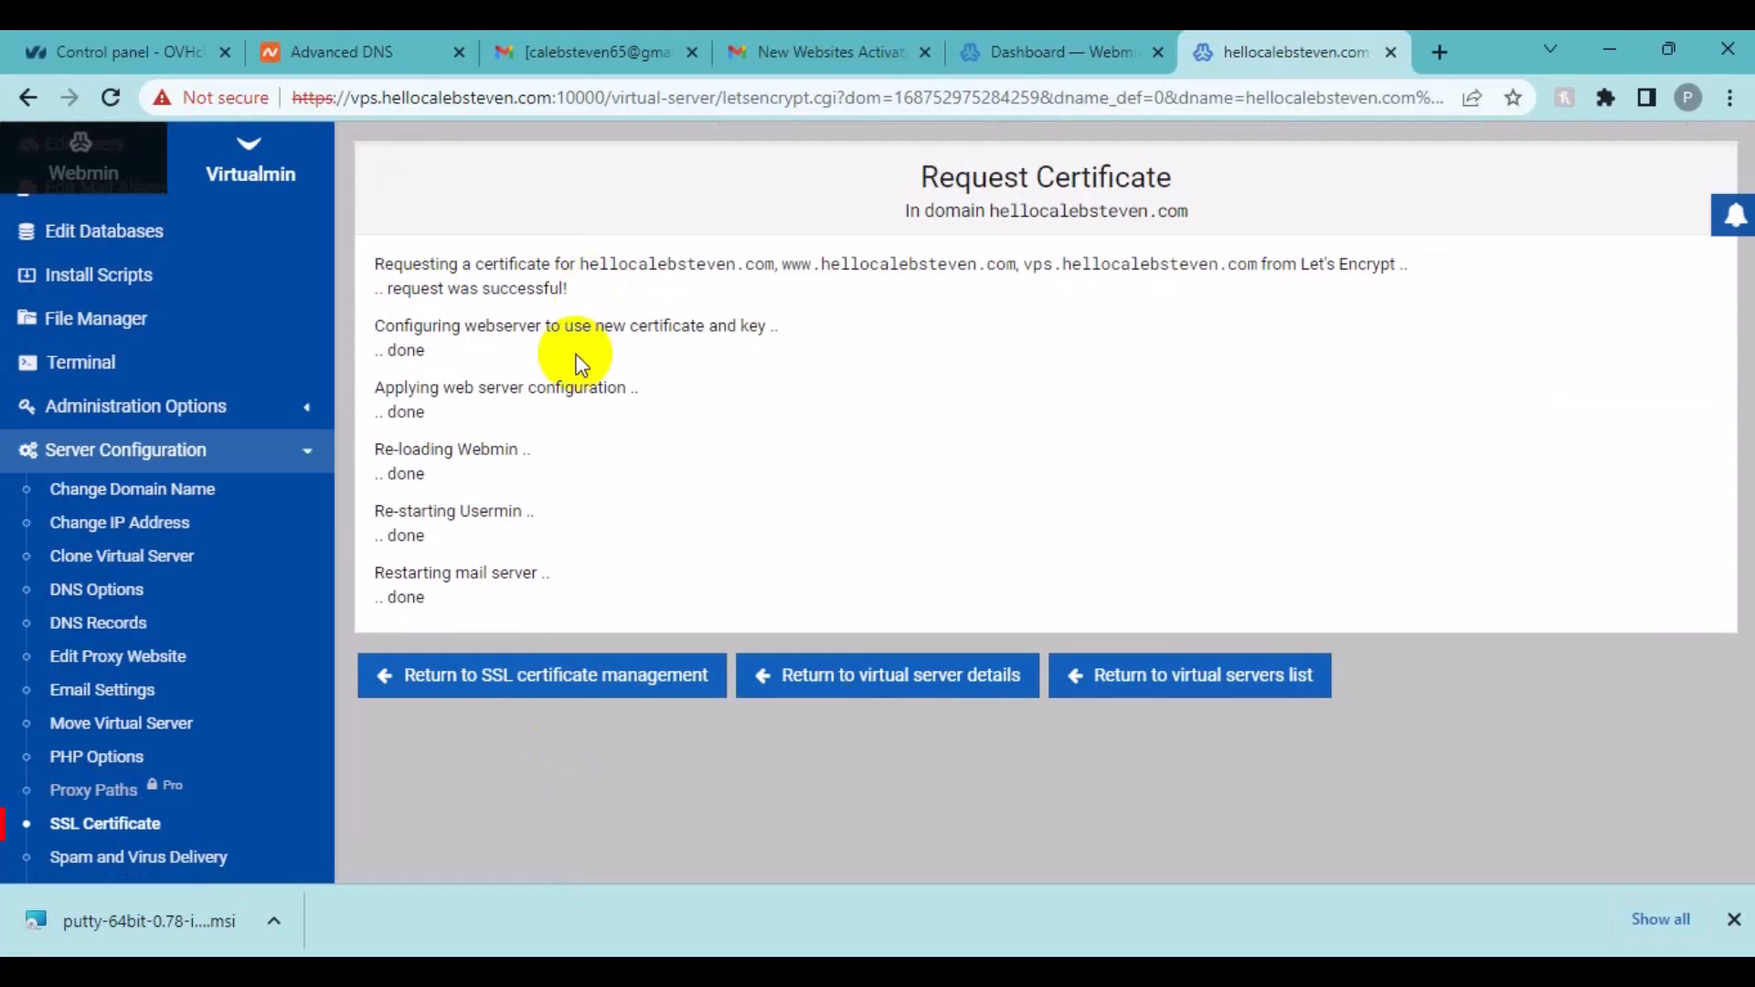
left_click(472, 675)
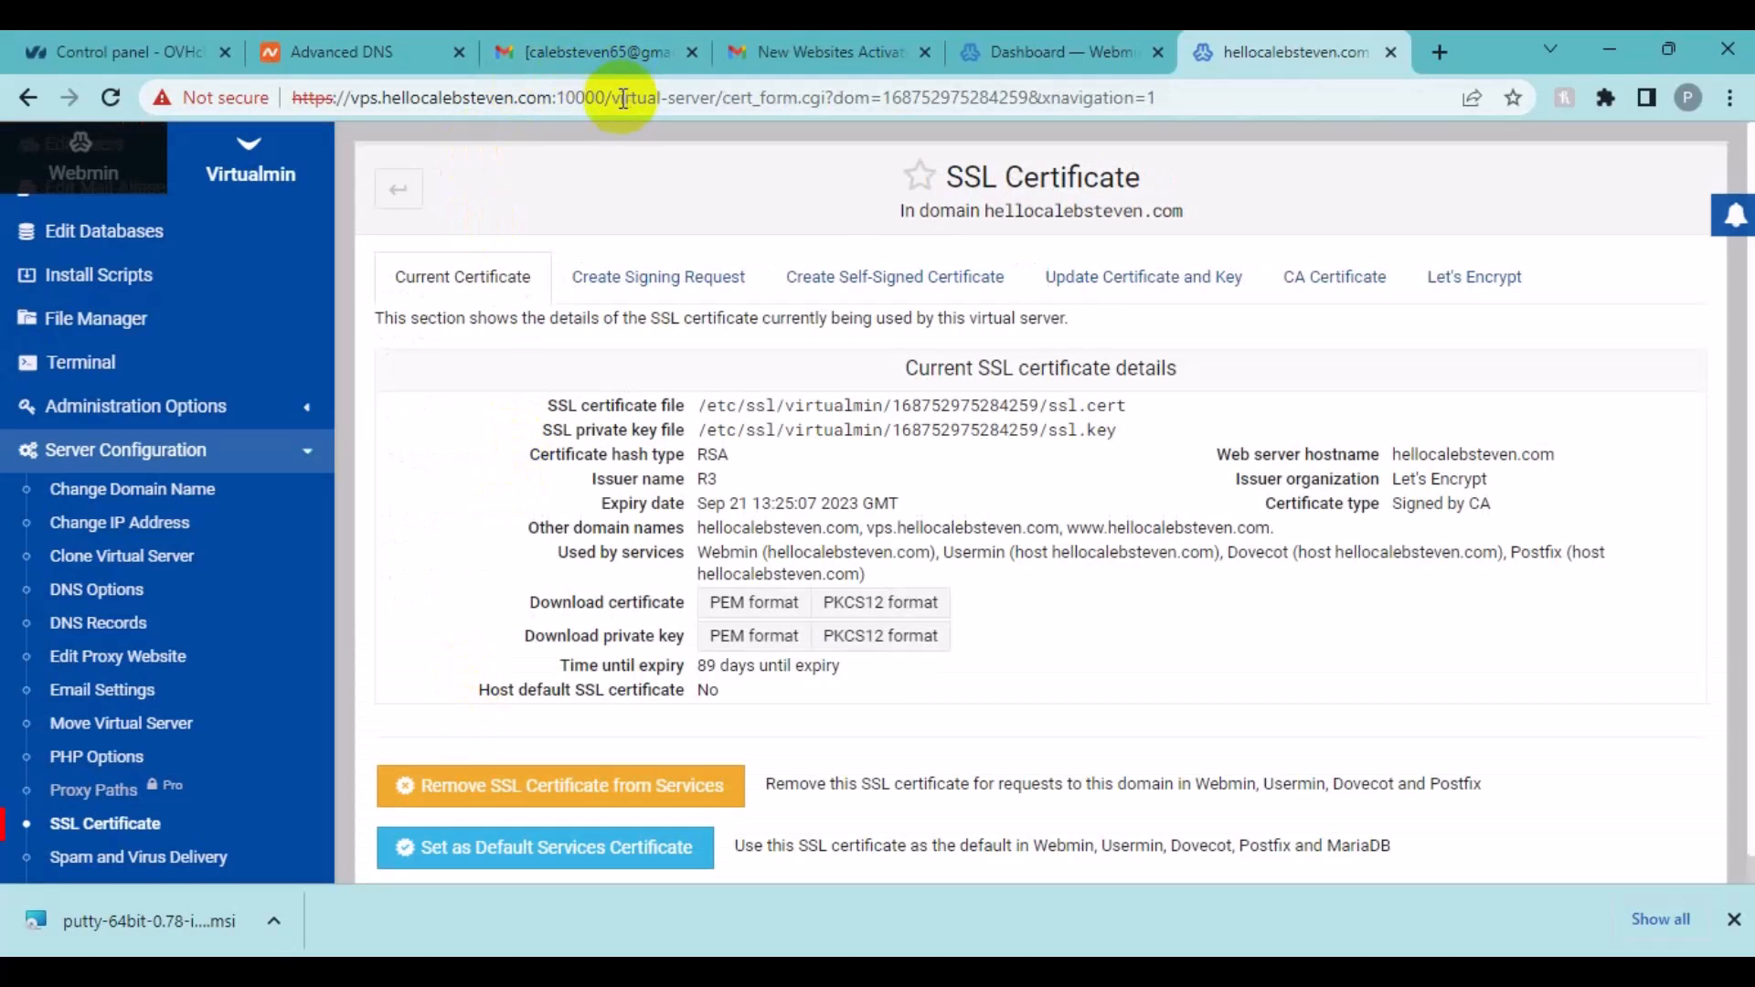
Copy the Virtualmin address and reload it in a new browser tab
left_click_drag(603, 98, 227, 80)
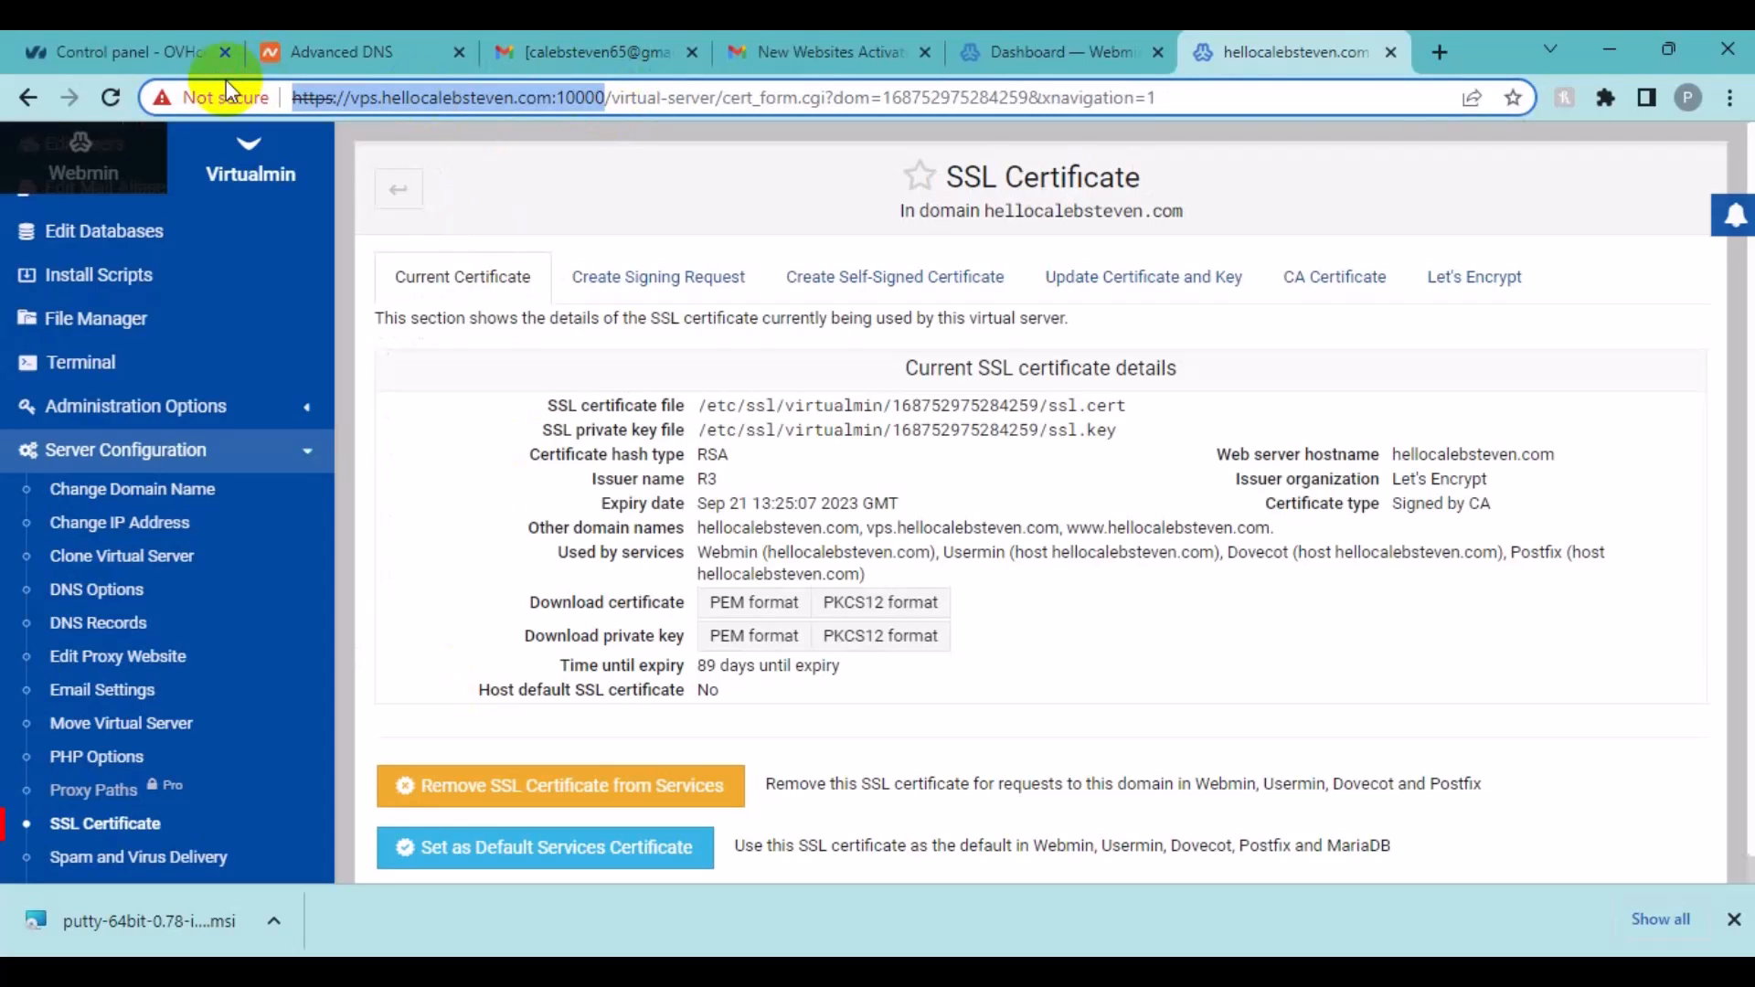
key("ctrl+a")
key("ctrl+c")
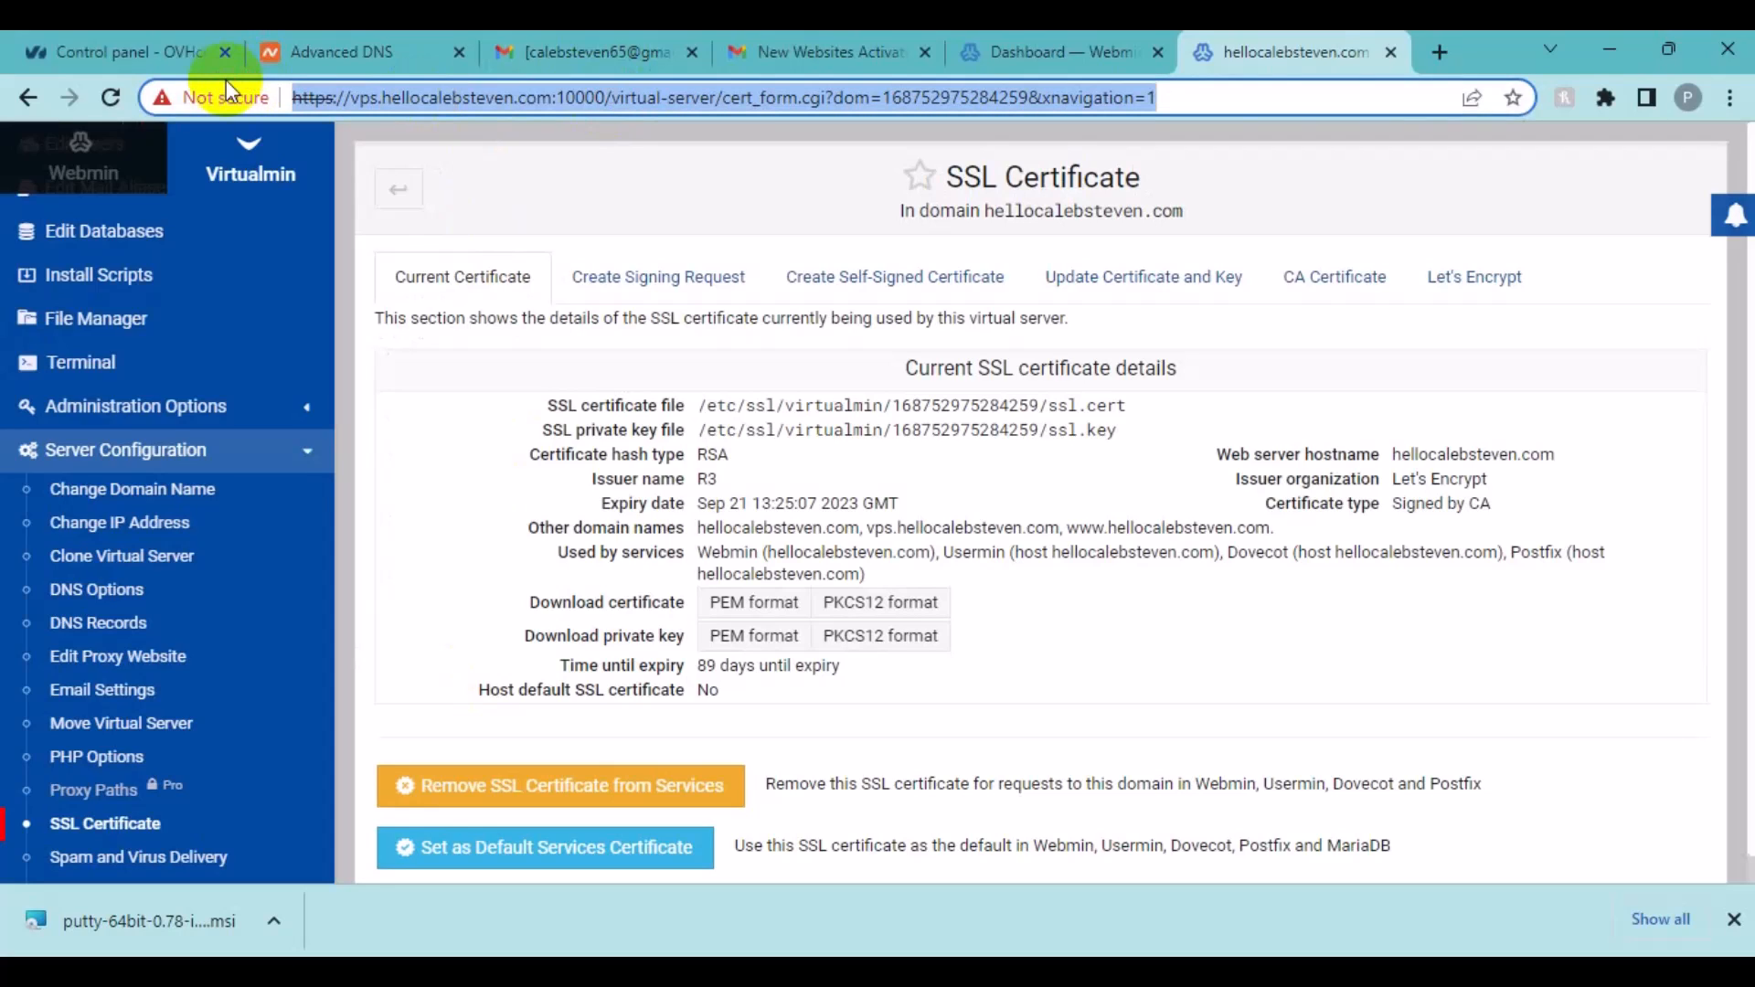
left_click(1439, 44)
key("ctrl+v")
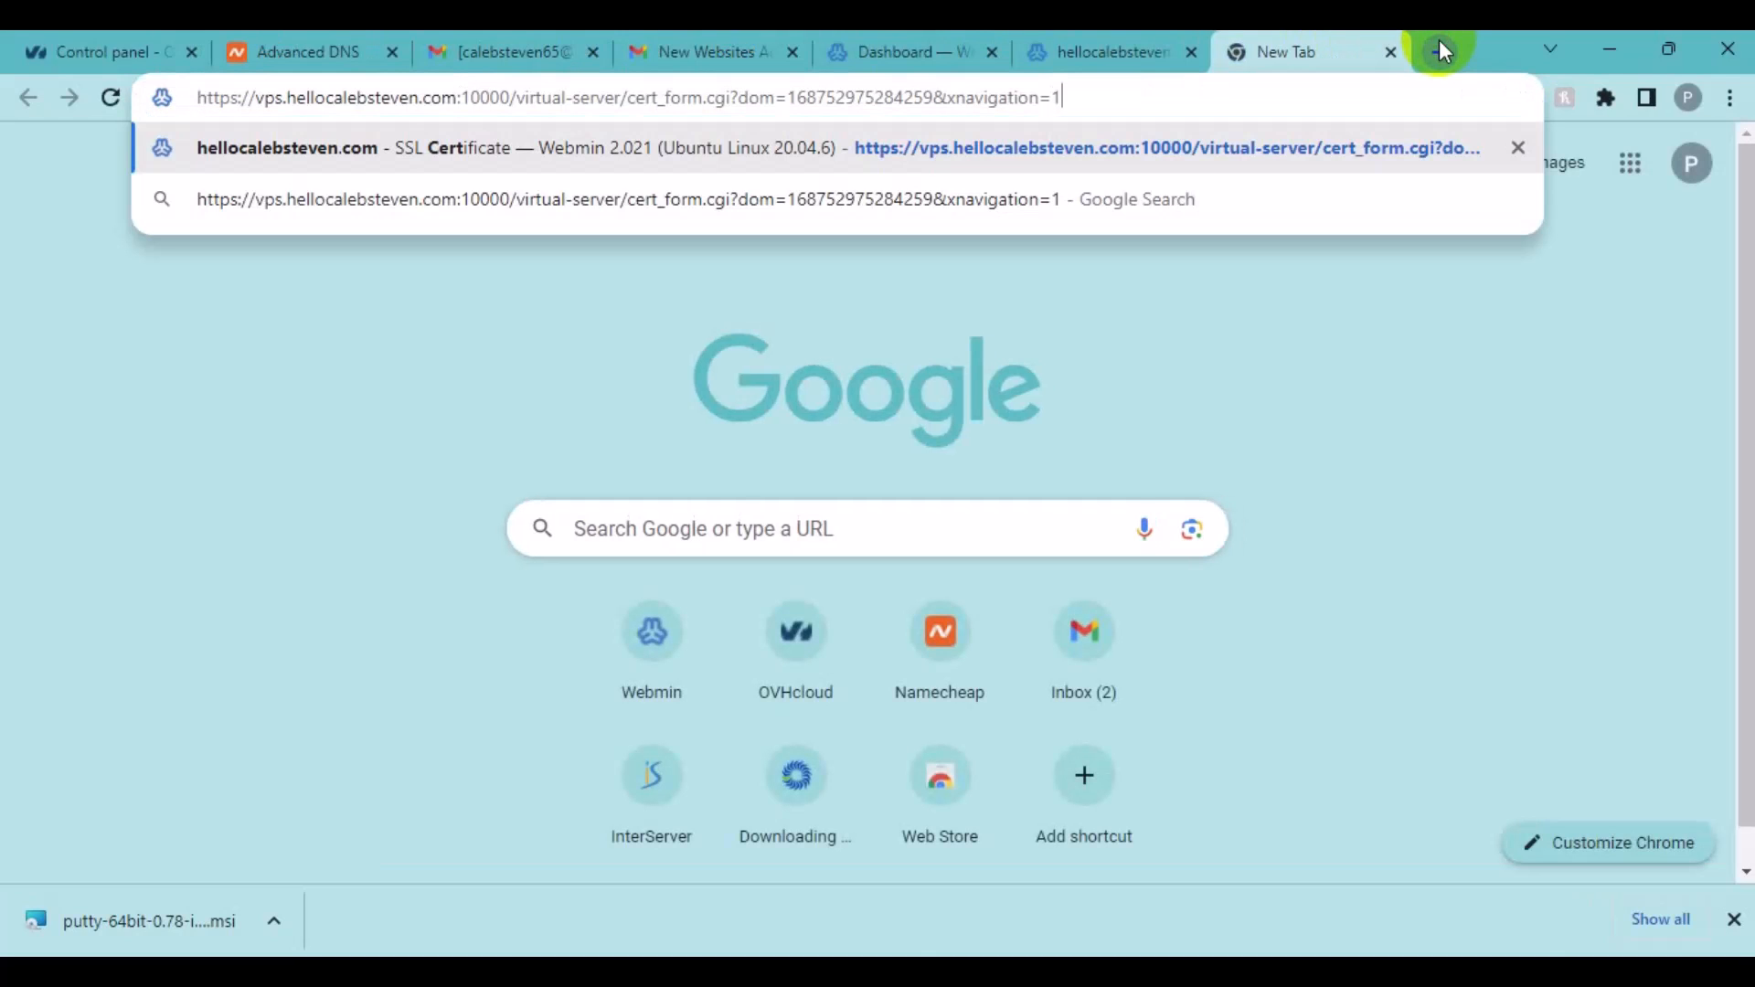
key("Return")
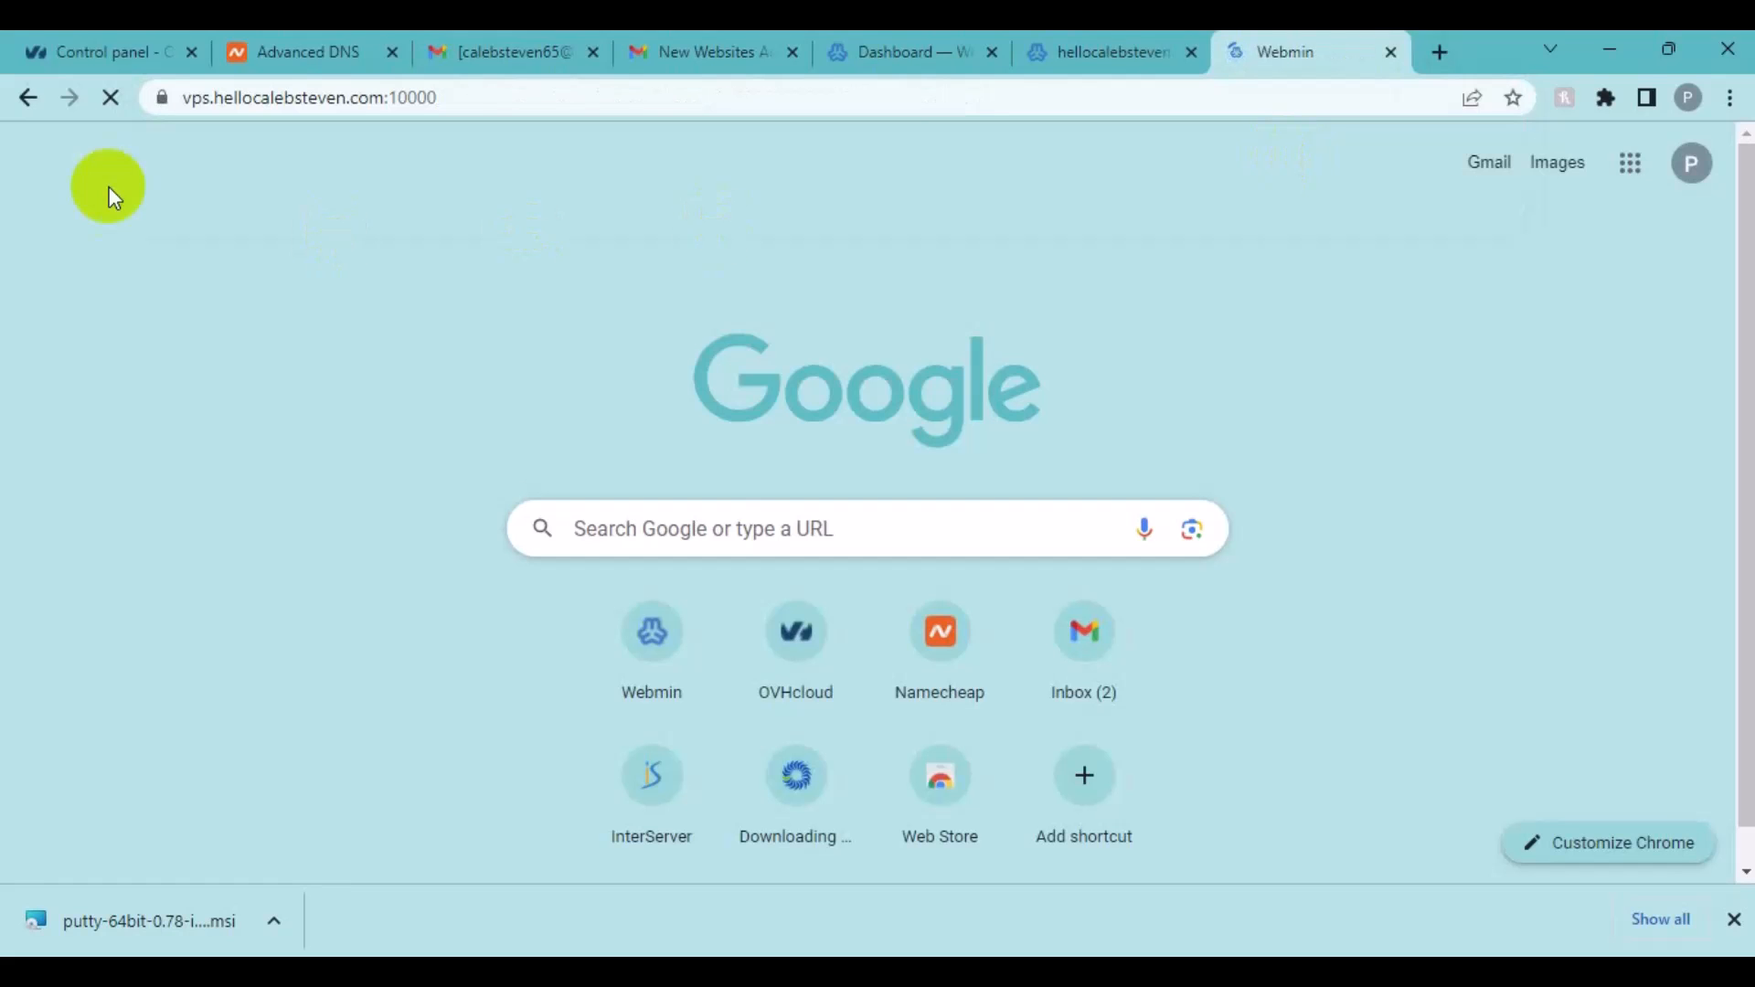
left_click(165, 99)
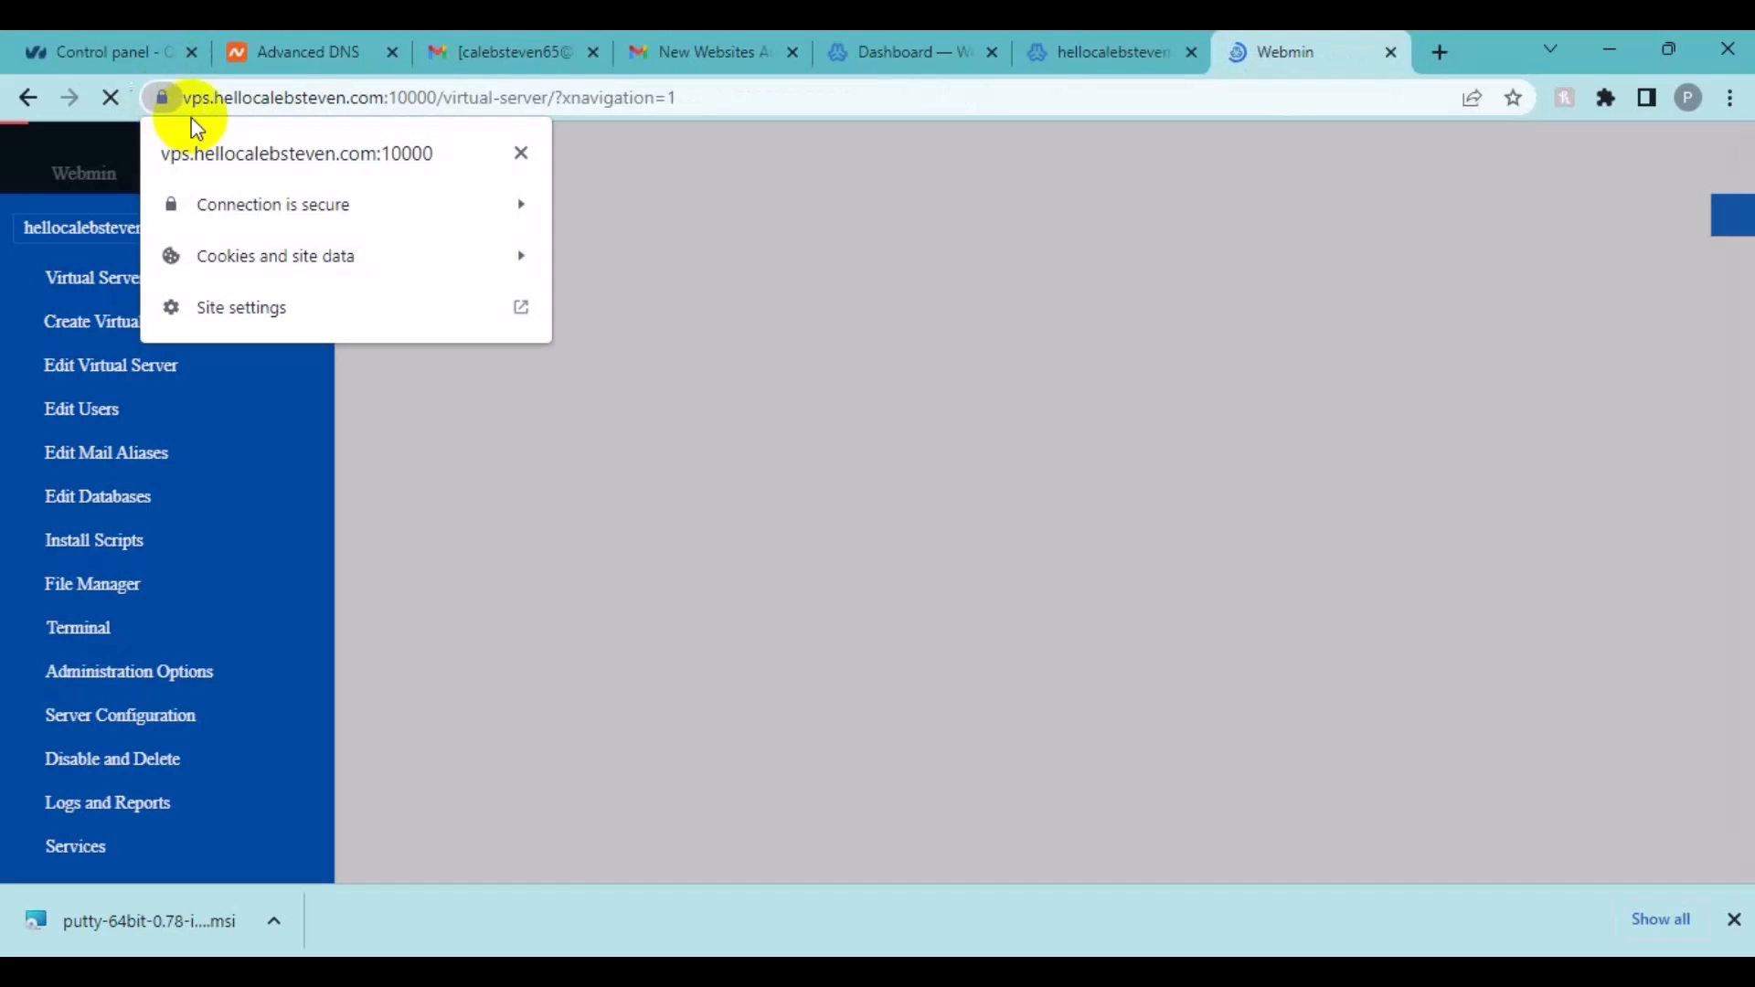
Close the duplicate tab and show the Virtual Servers list with hellocalebsteven.com
left_click(1189, 49)
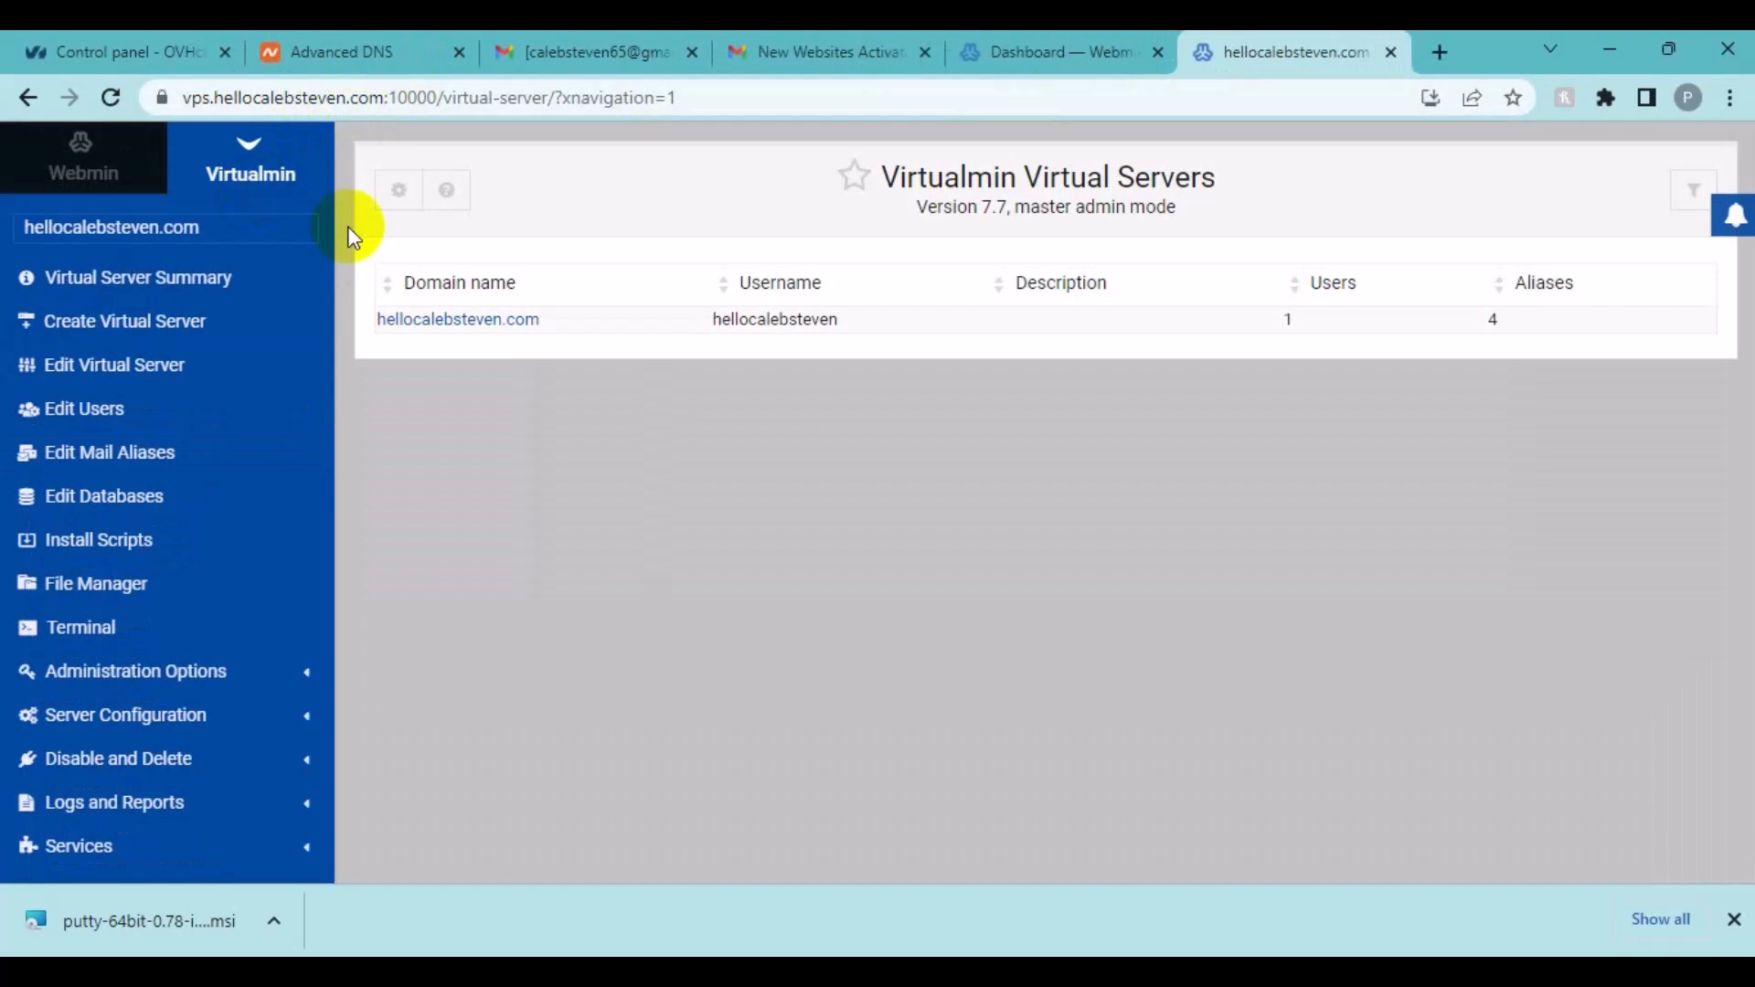
left_click(200, 230)
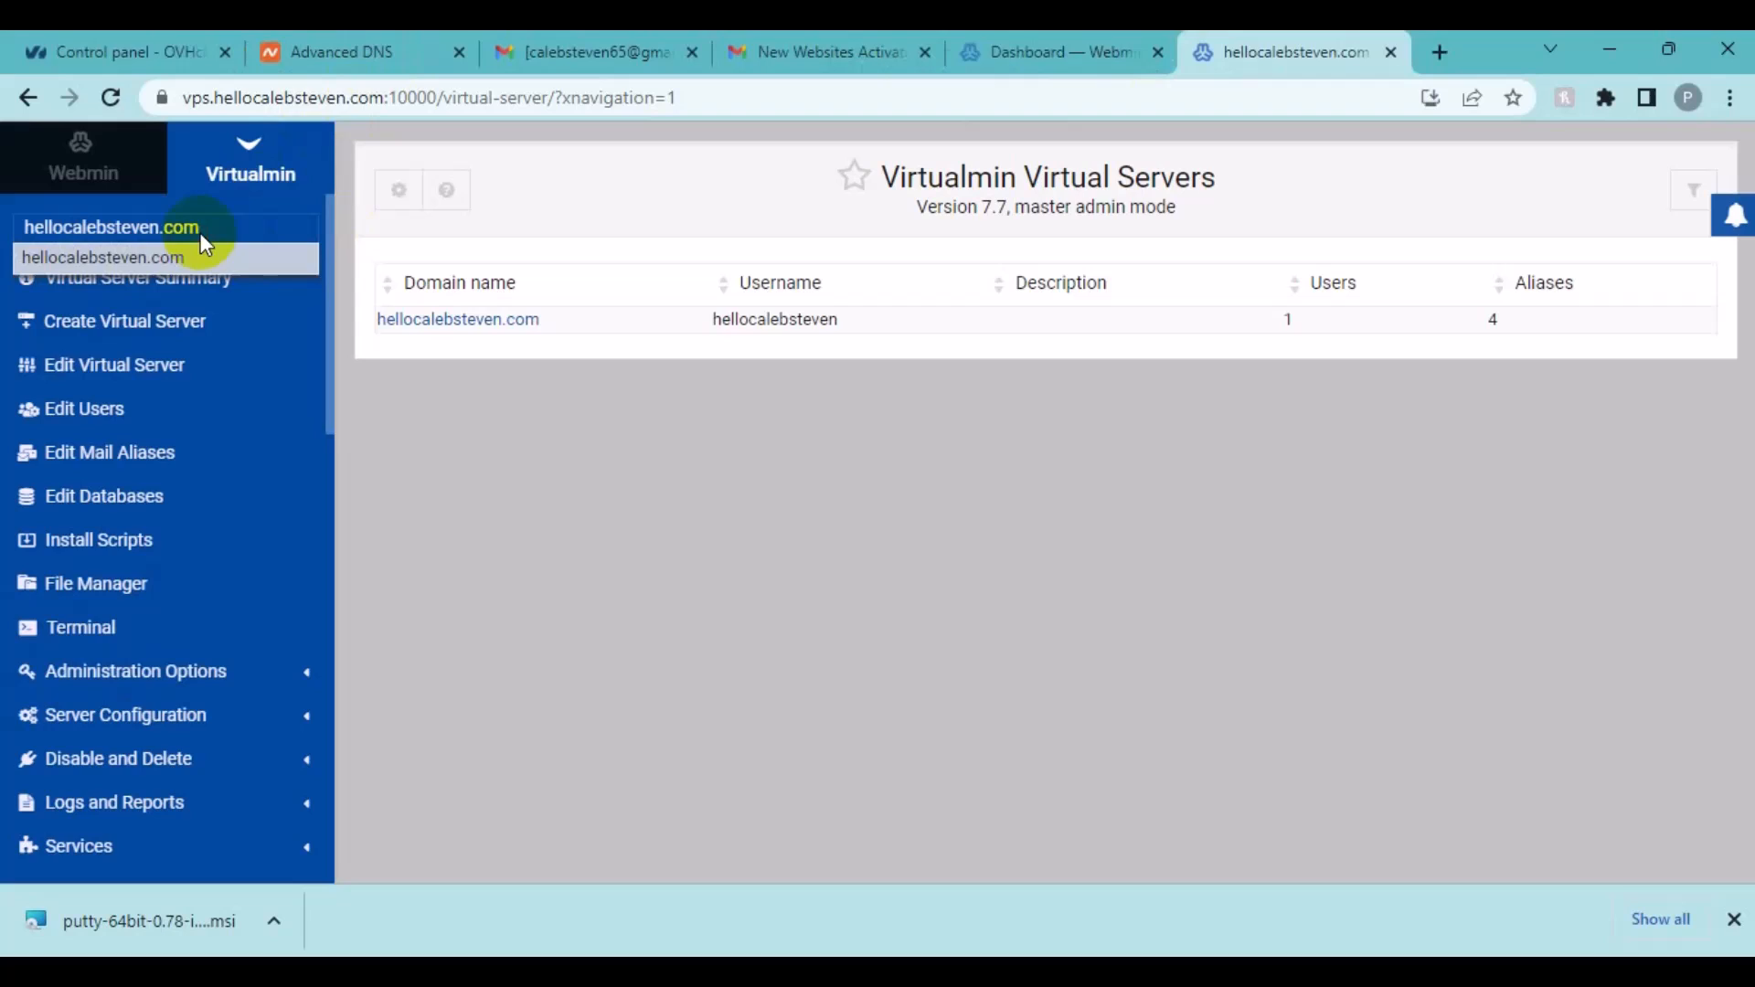
left_click(491, 422)
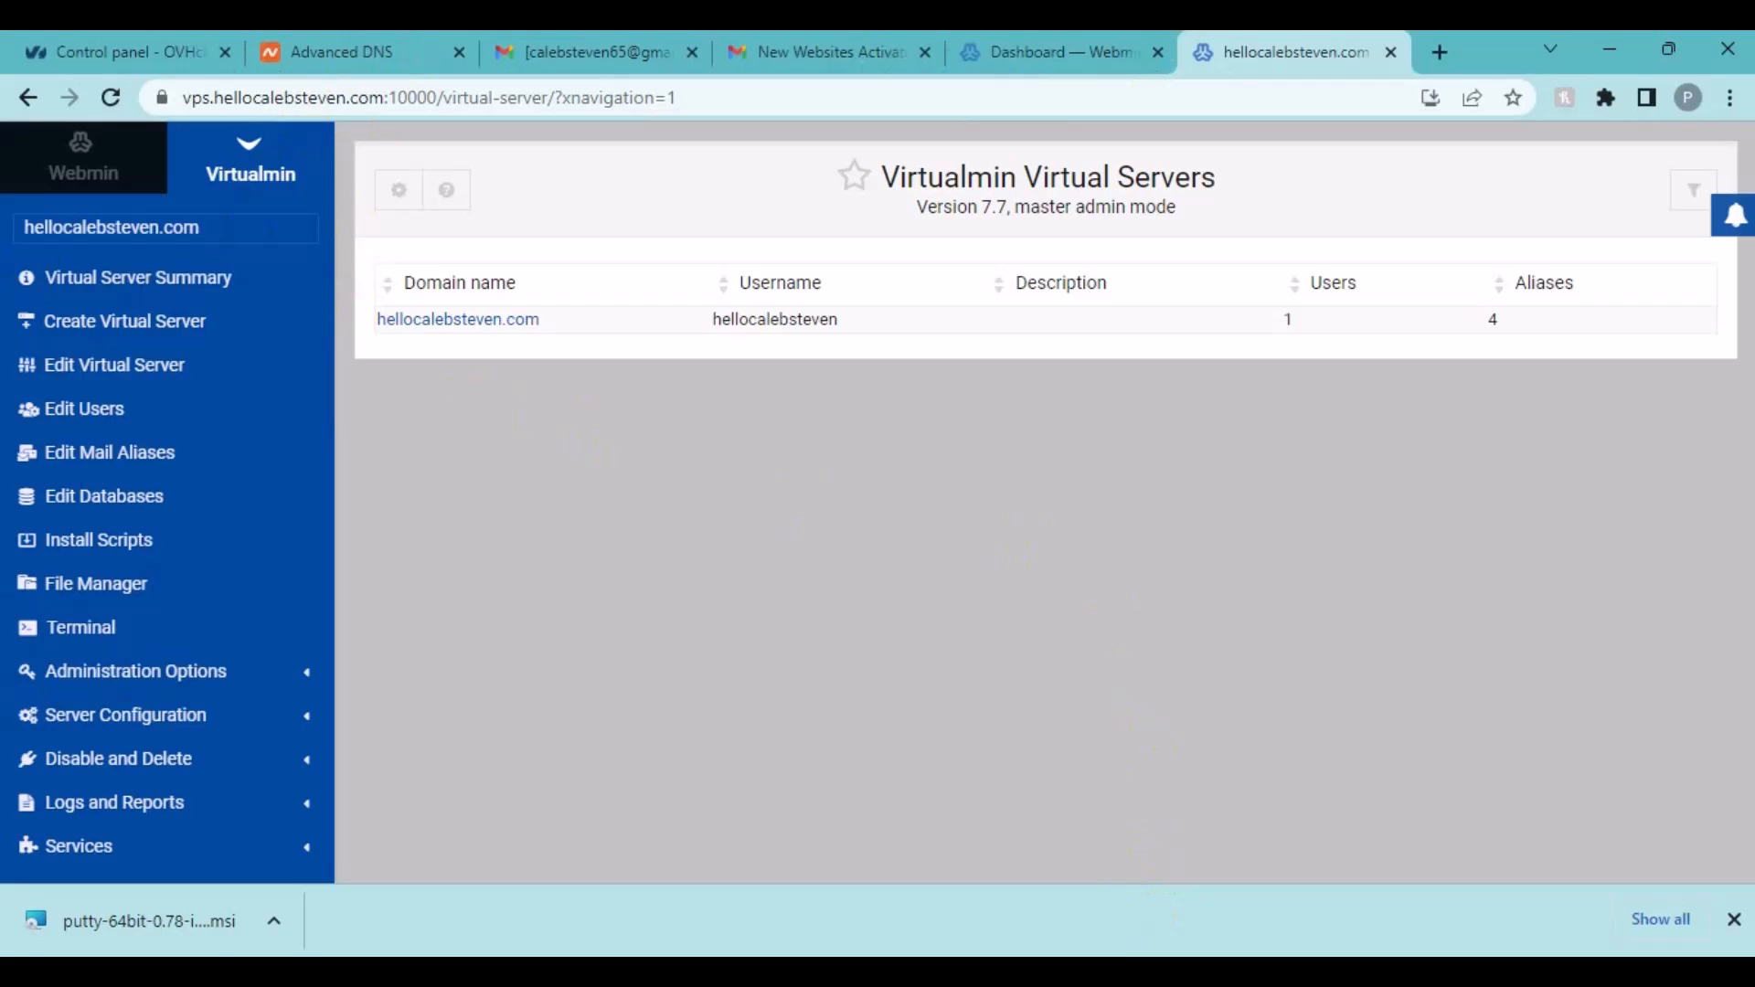
Copy the apt-get install php7.4 extensions line from the Notepad notes
left_click(995, 972)
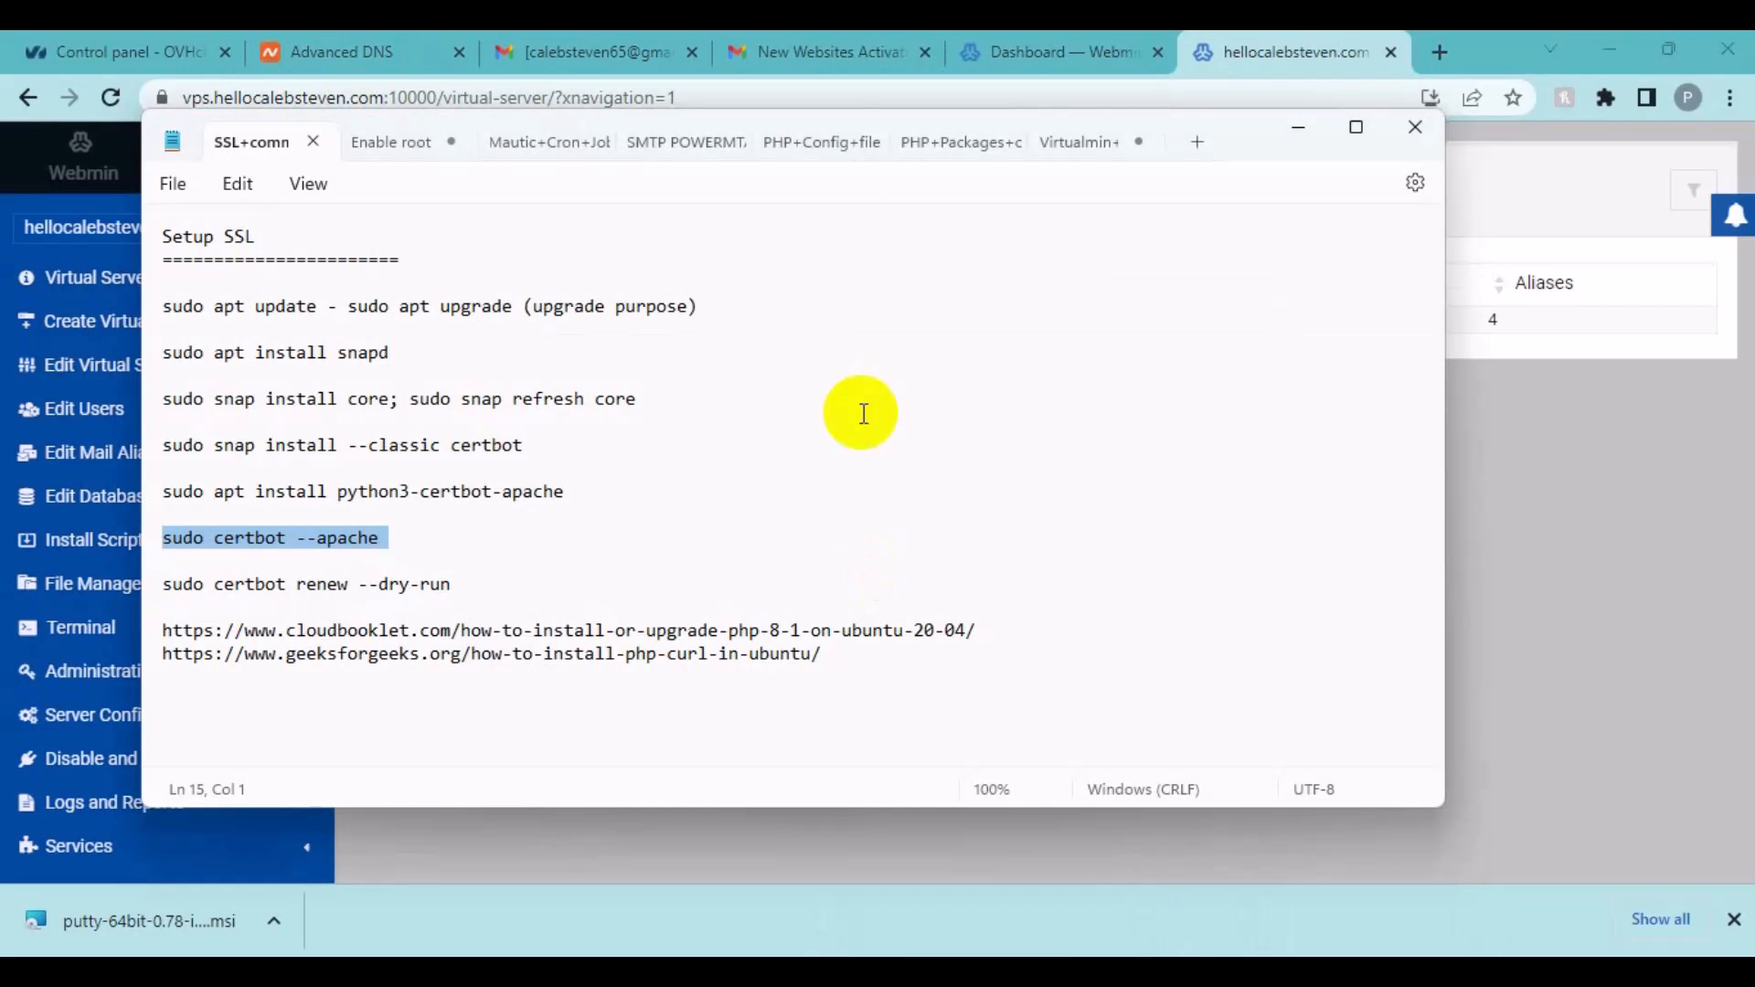
left_click(822, 142)
left_click(909, 141)
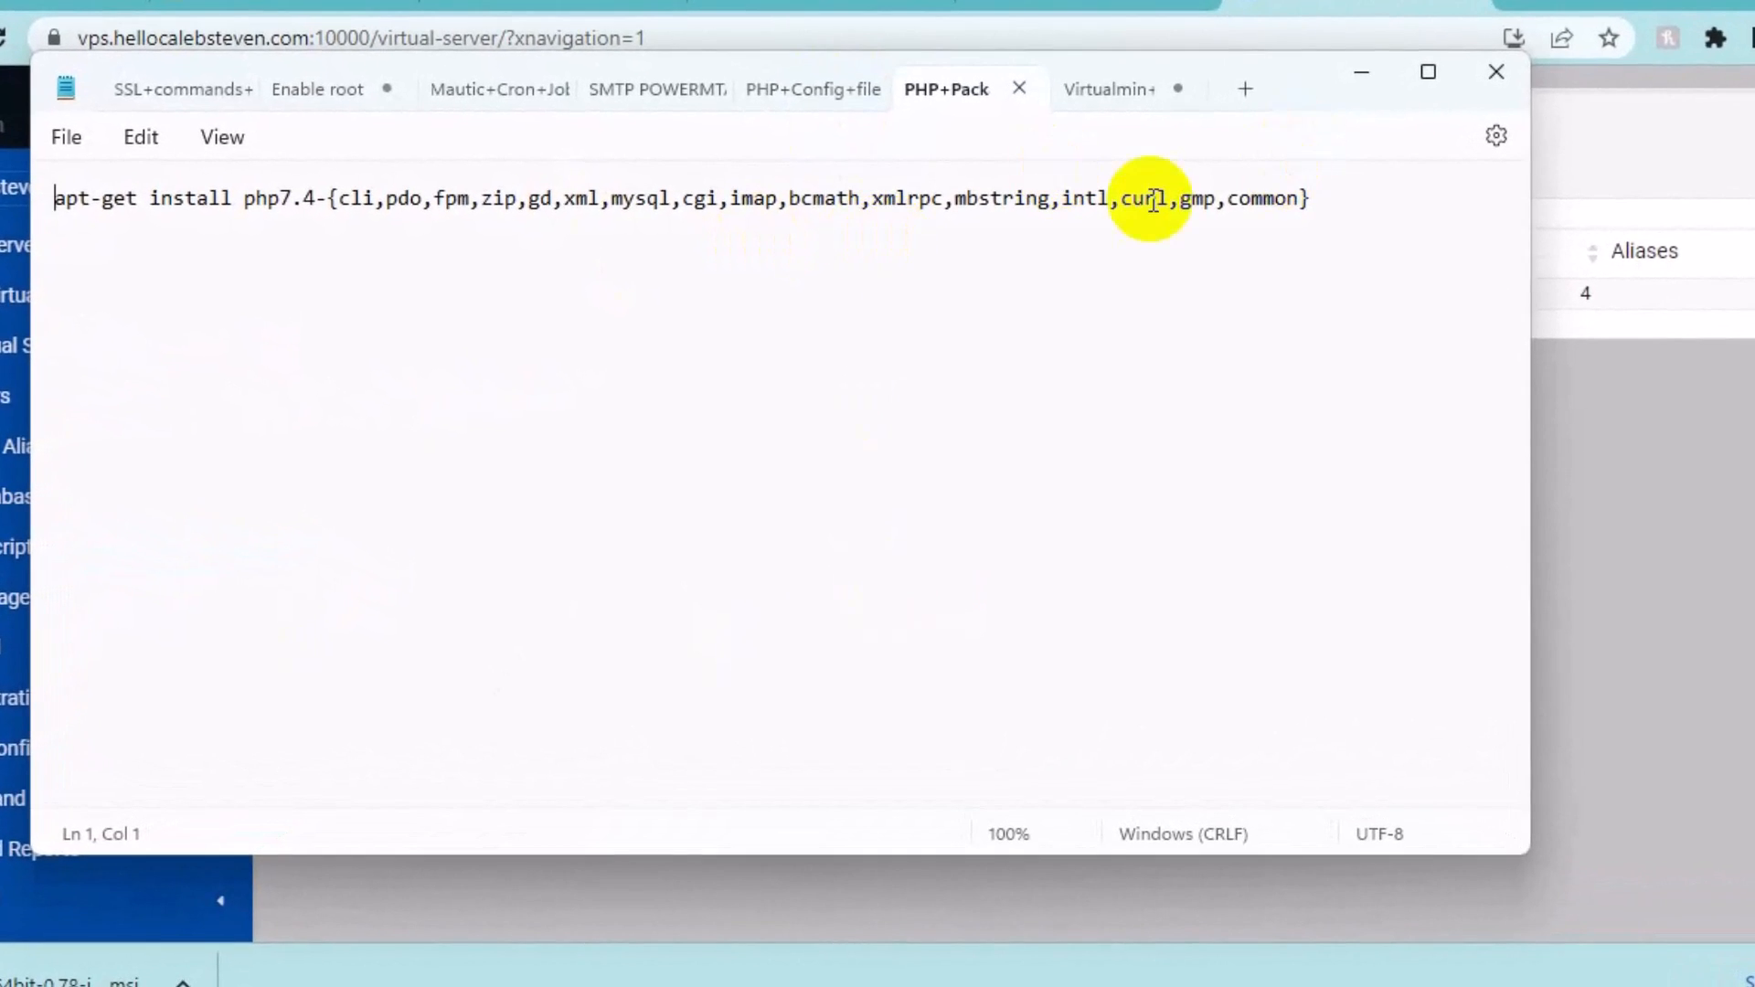
triple_click(1152, 200)
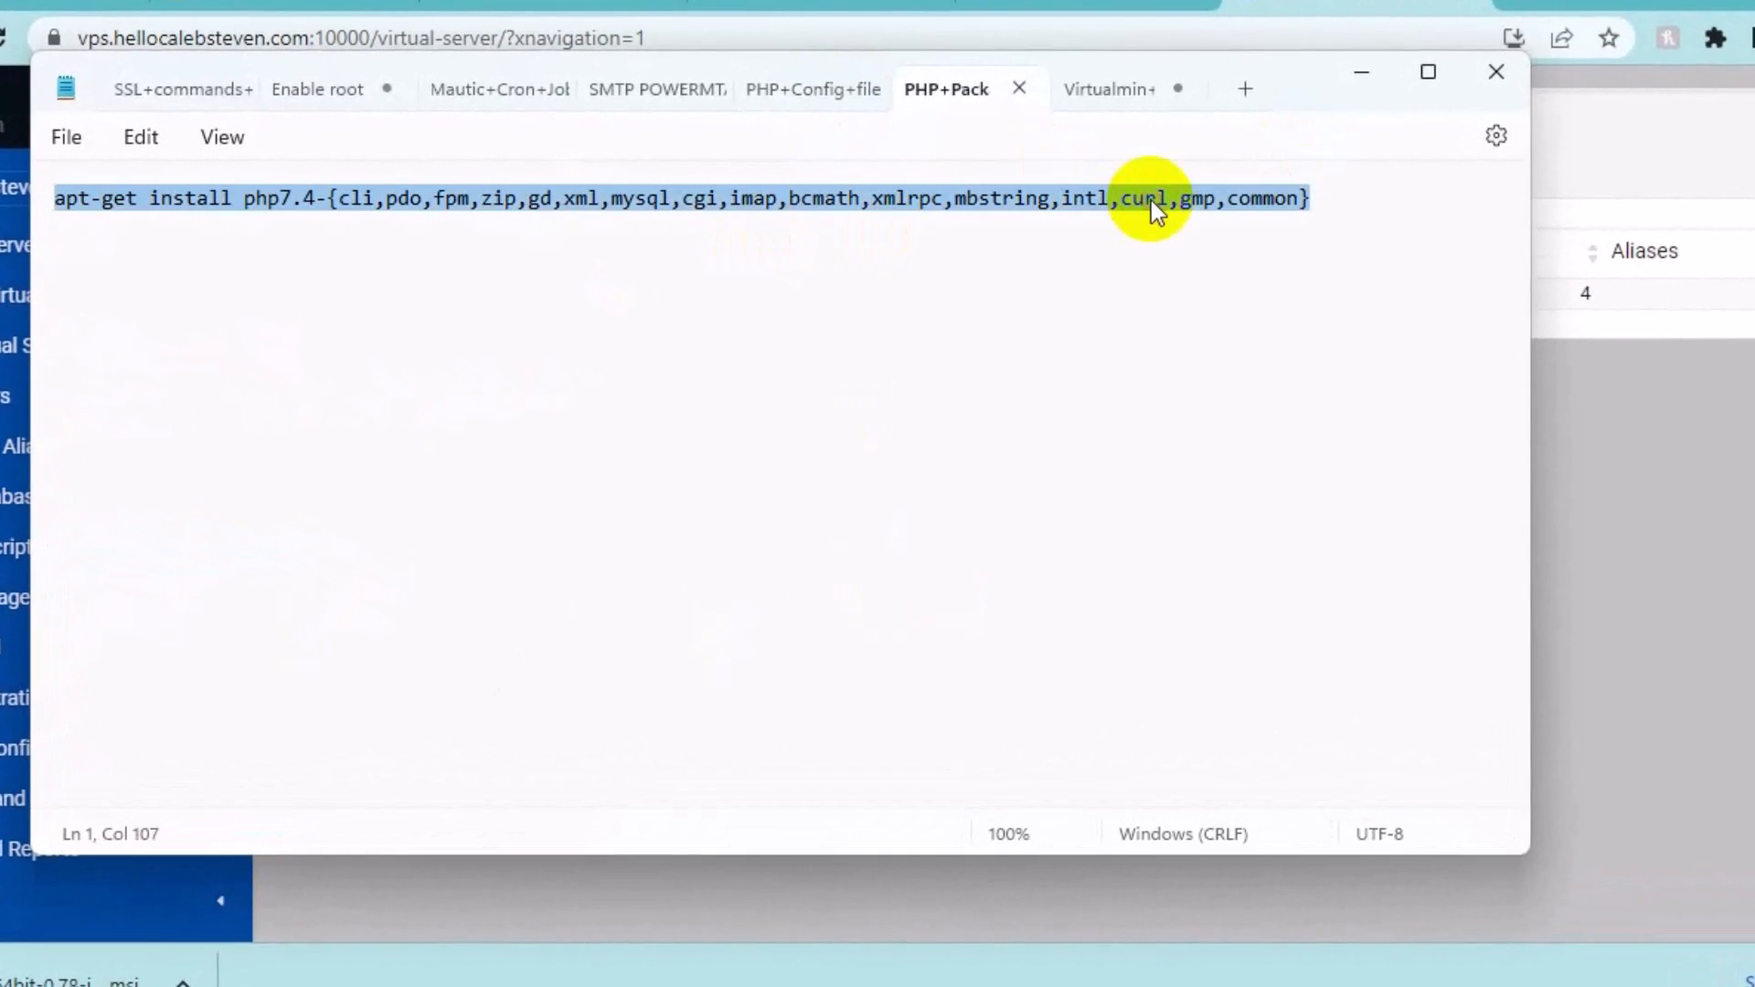
right_click(1150, 200)
left_click(1295, 355)
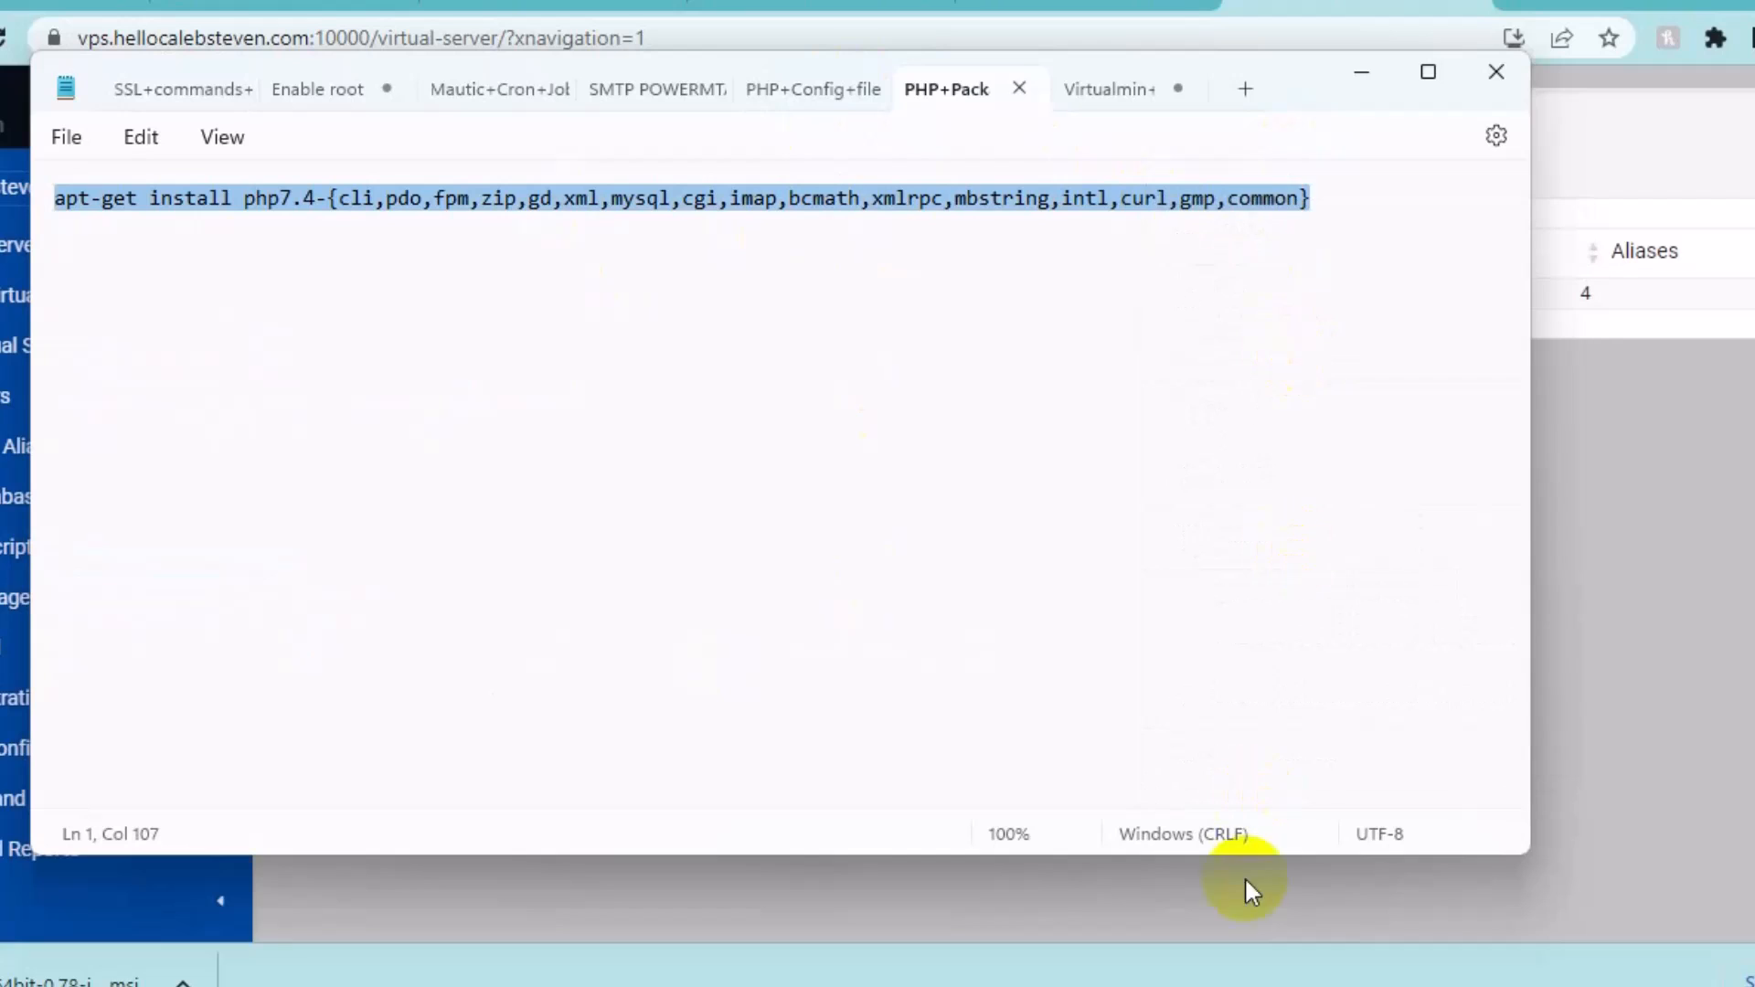
Run the PHP 7.4 extension install in PuTTY, confirming with y
left_click(1179, 985)
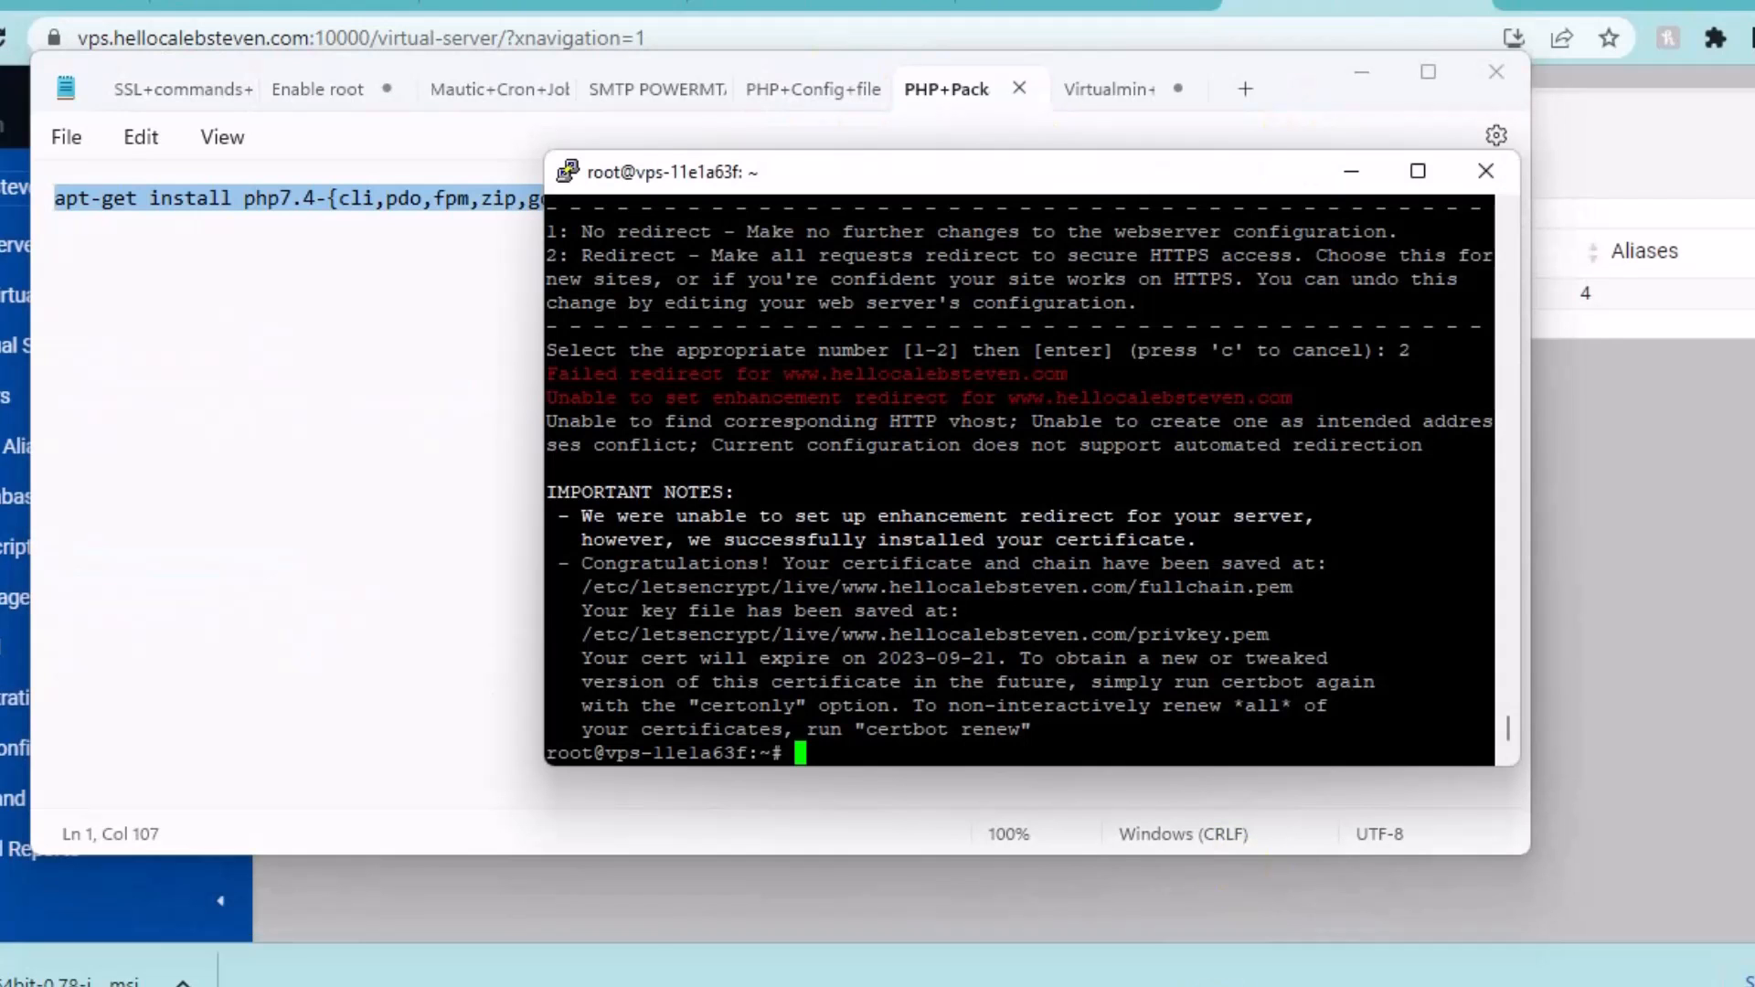
right_click(800, 752)
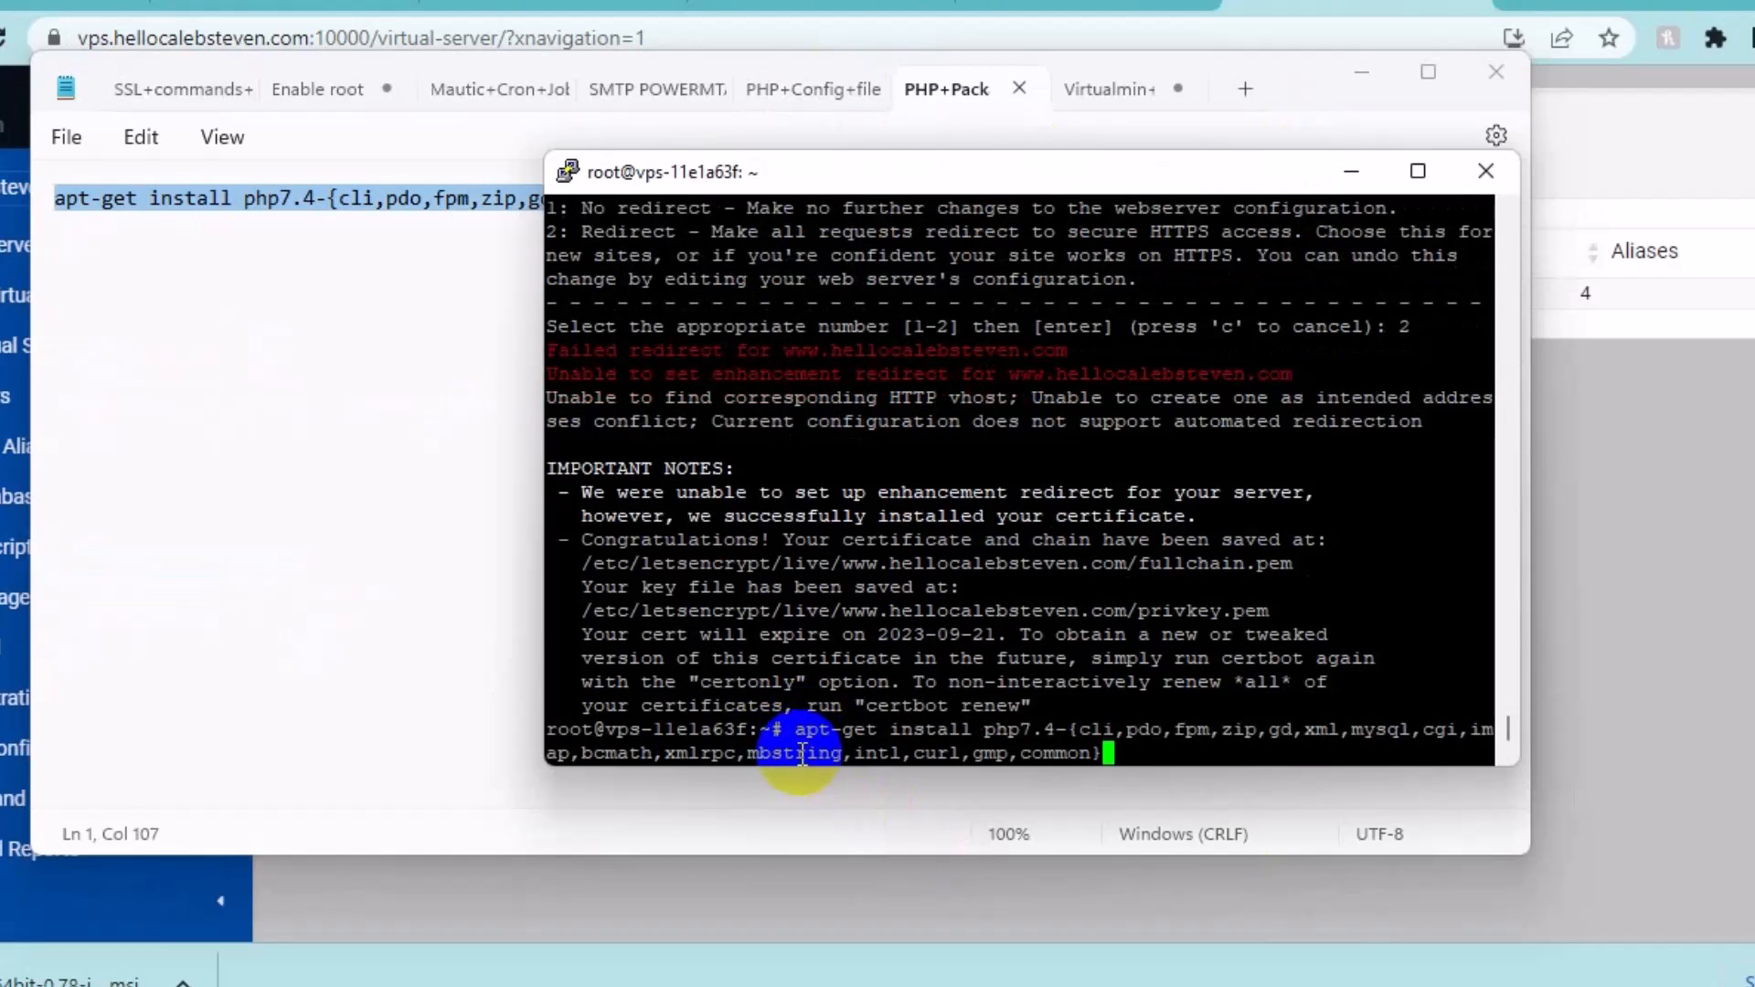
key("Return")
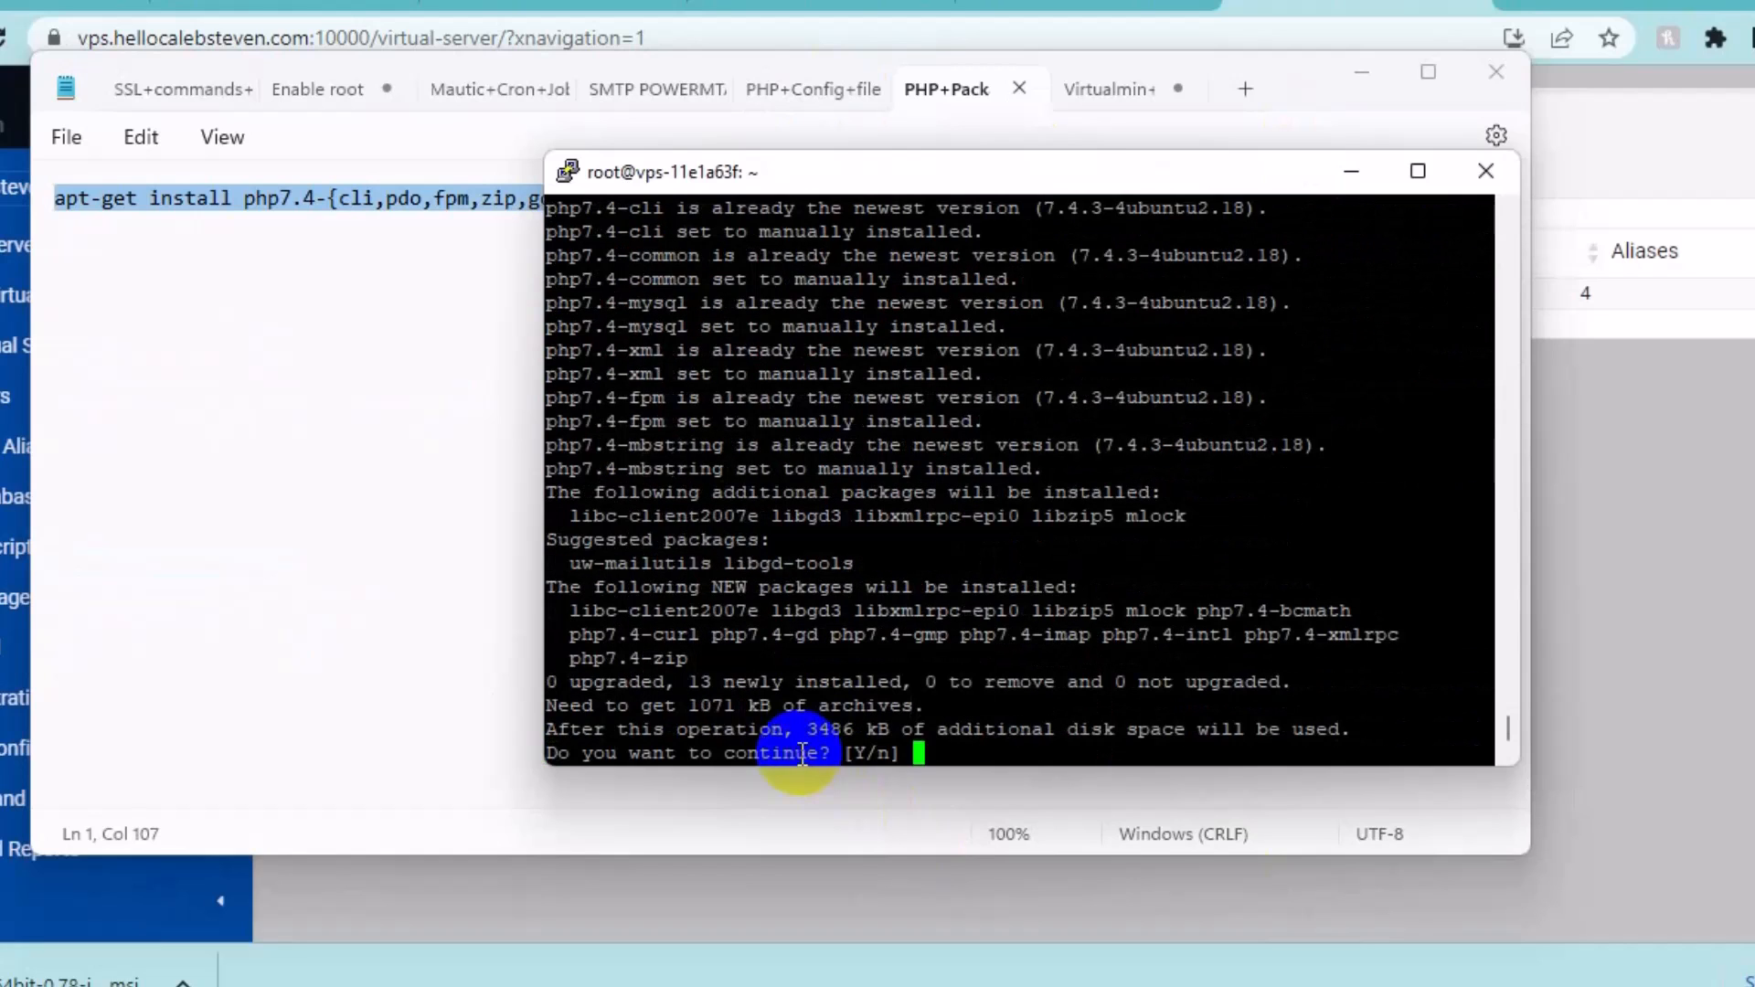
type("y")
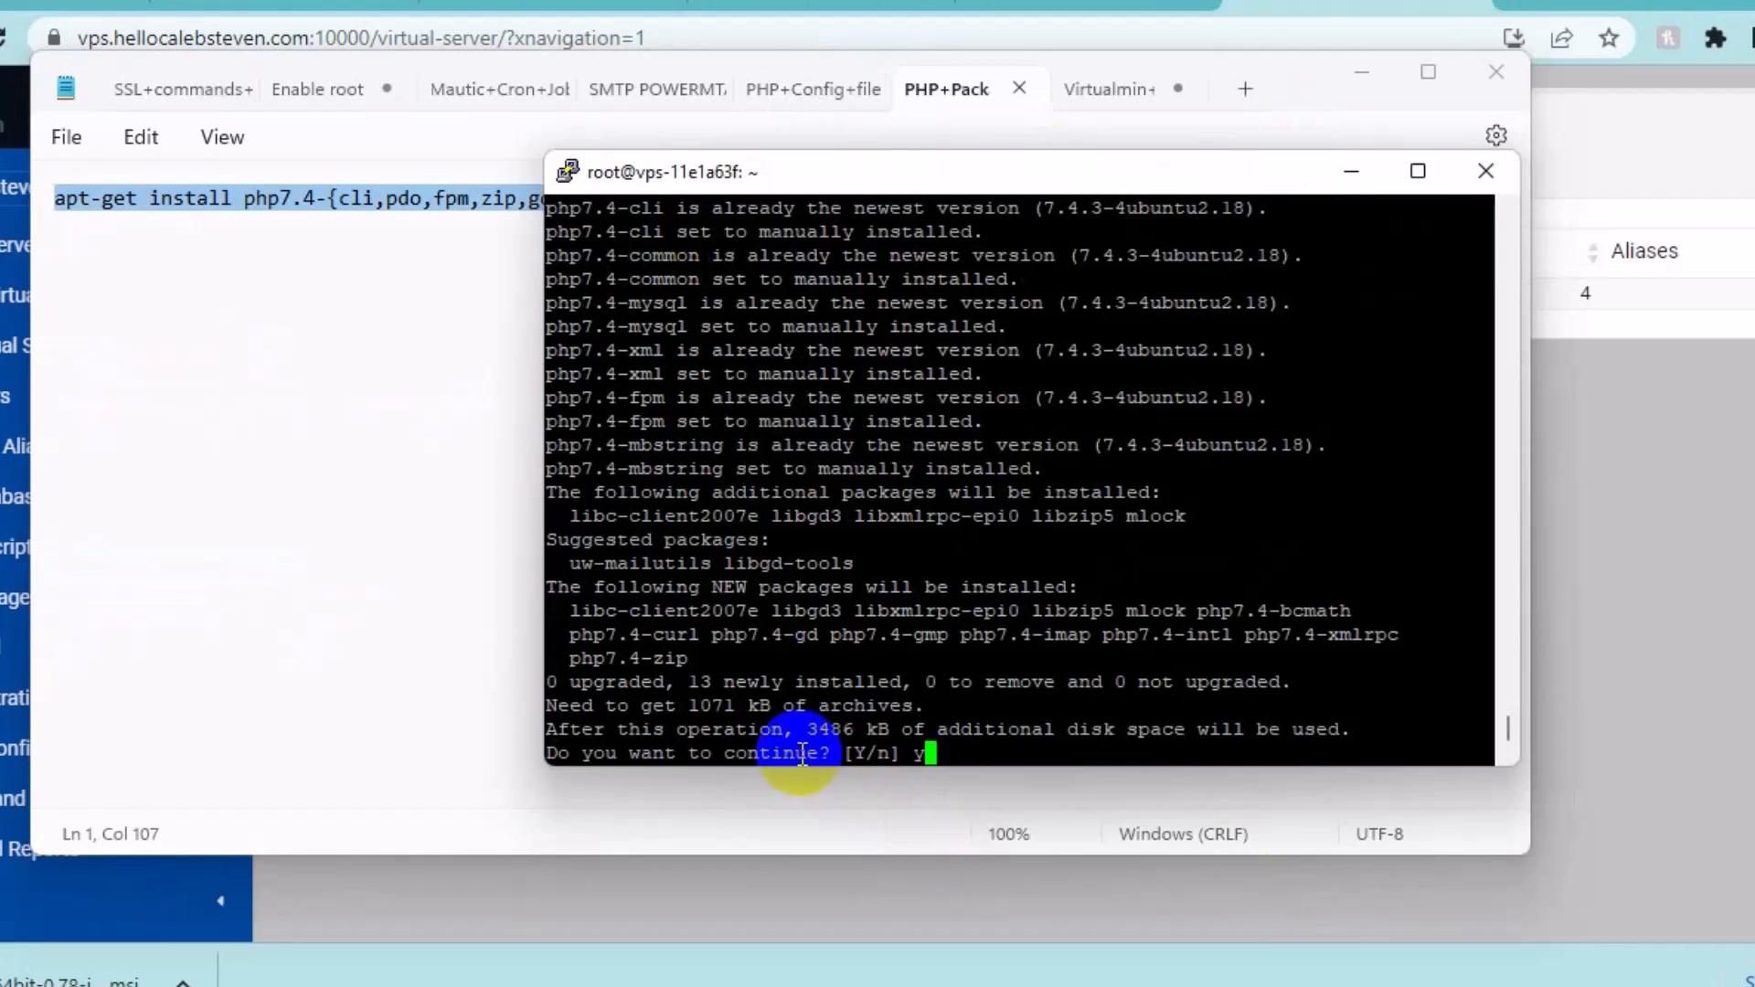
key("Return")
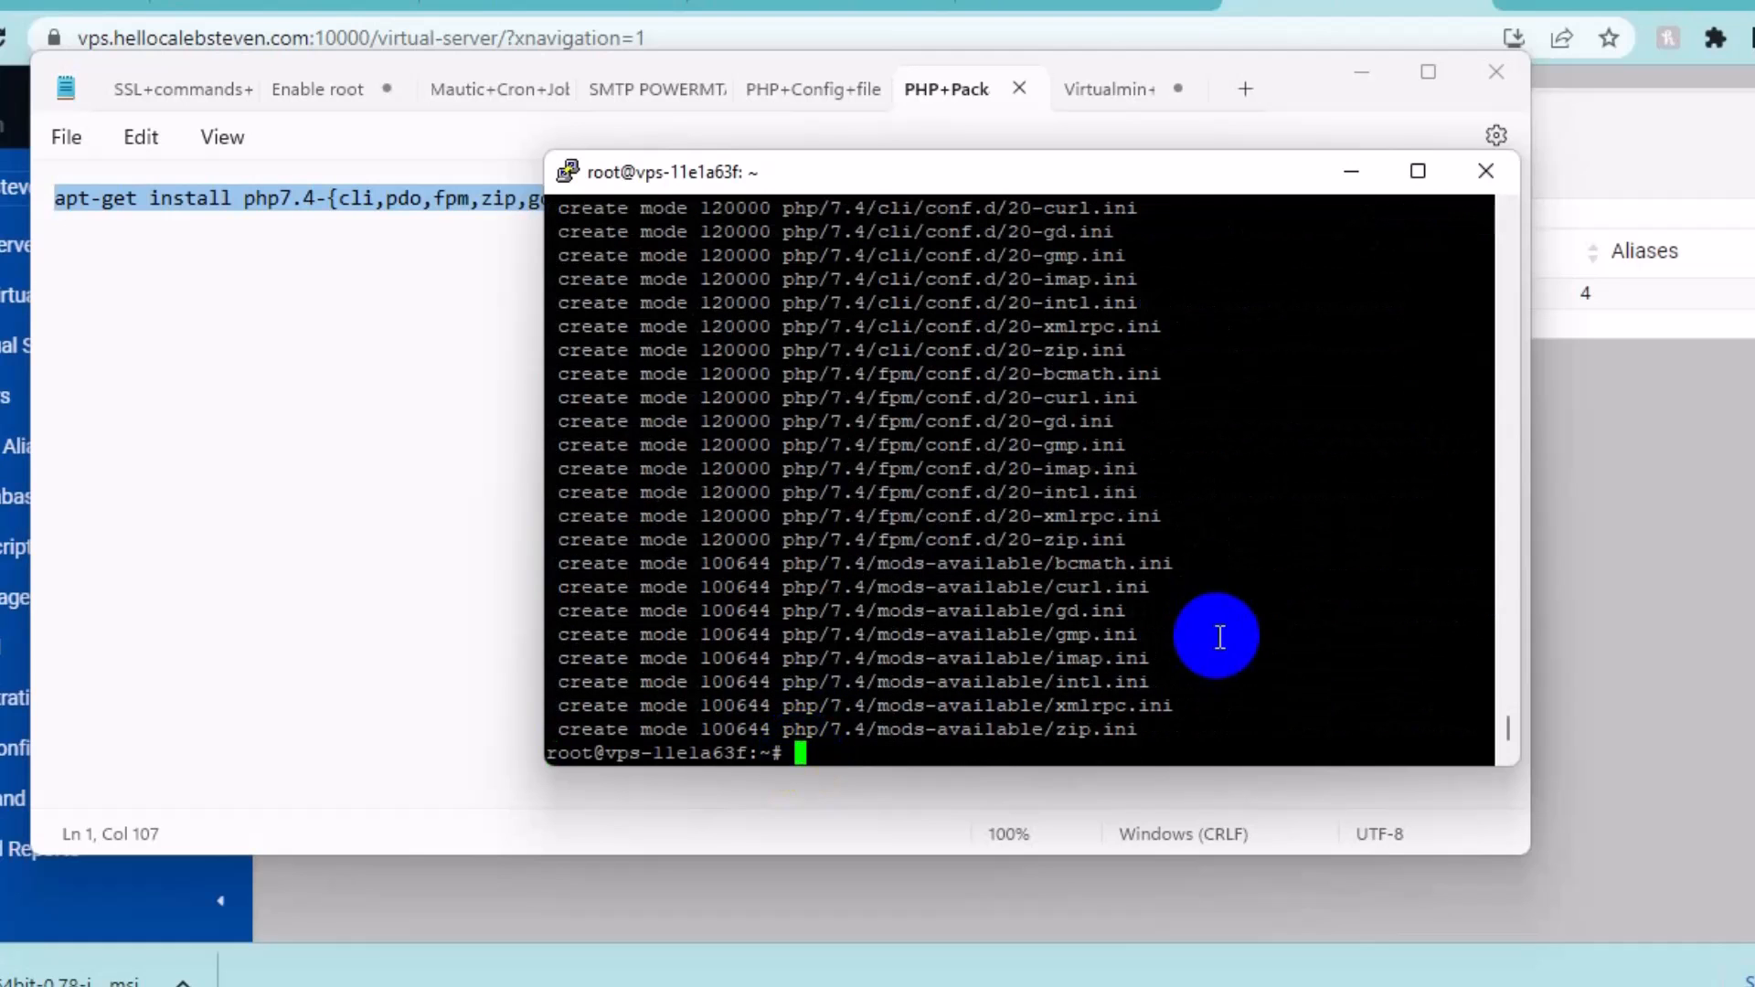
left_click(1572, 603)
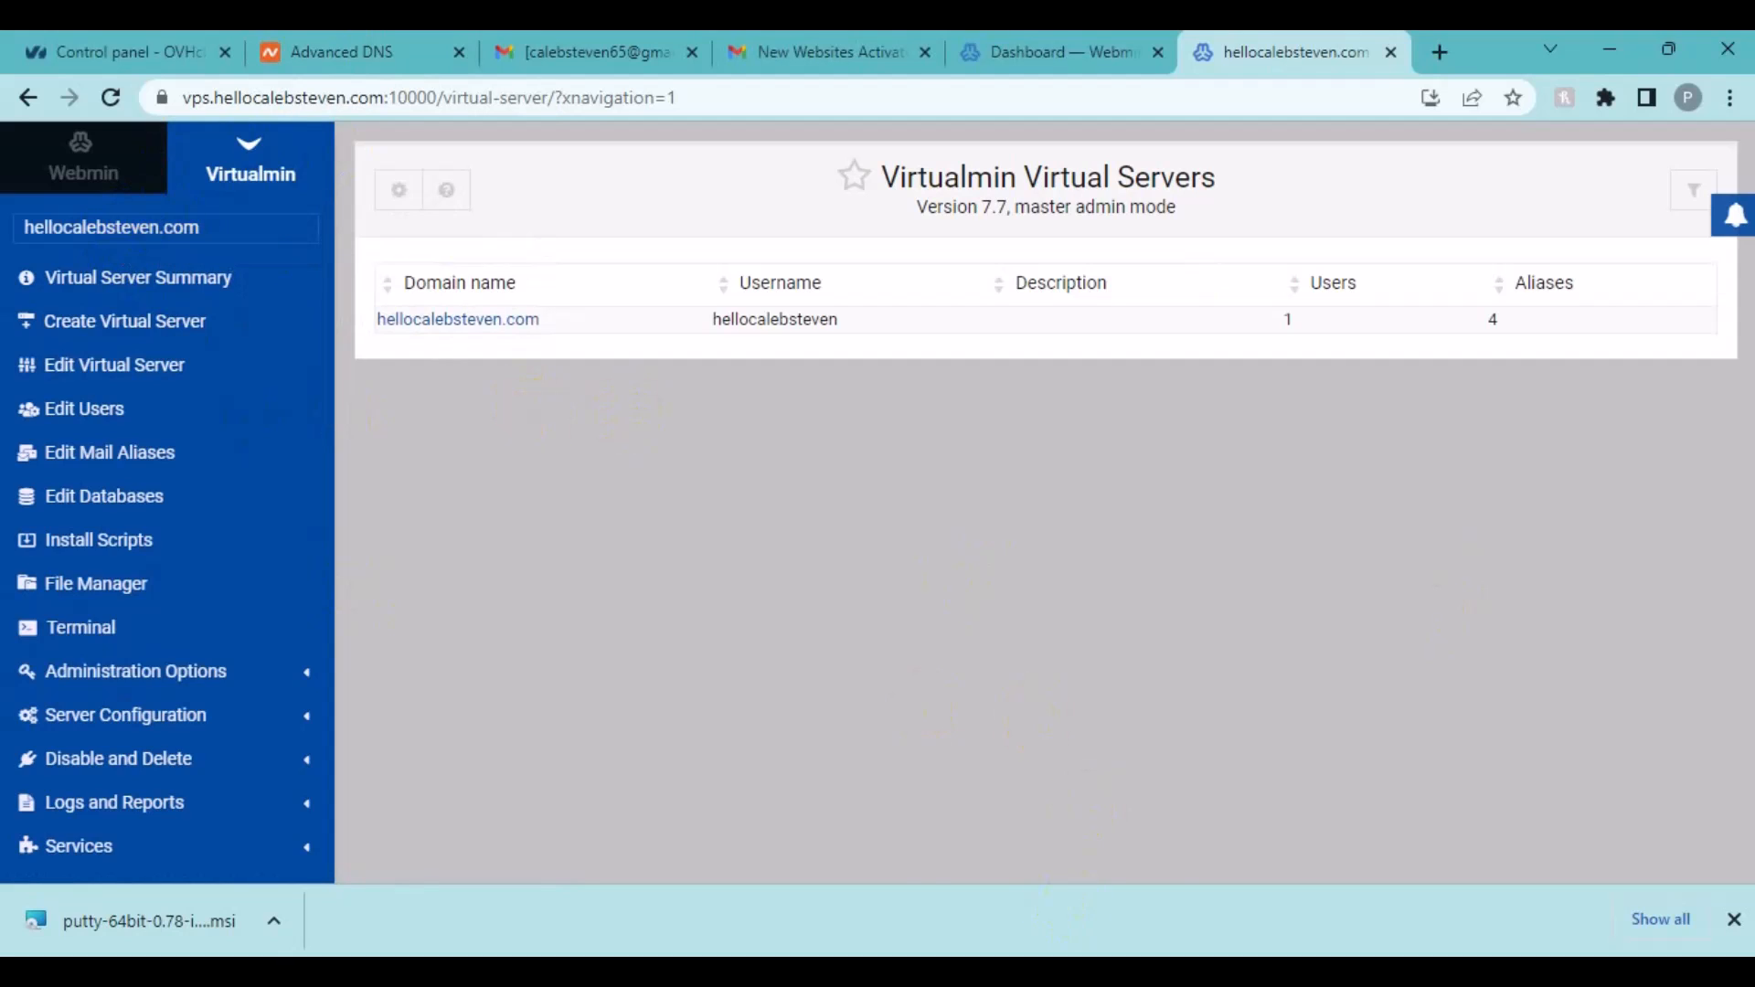
Review the certbot lines in the SSL+commands note, then return to the Virtualmin summary
left_click(995, 970)
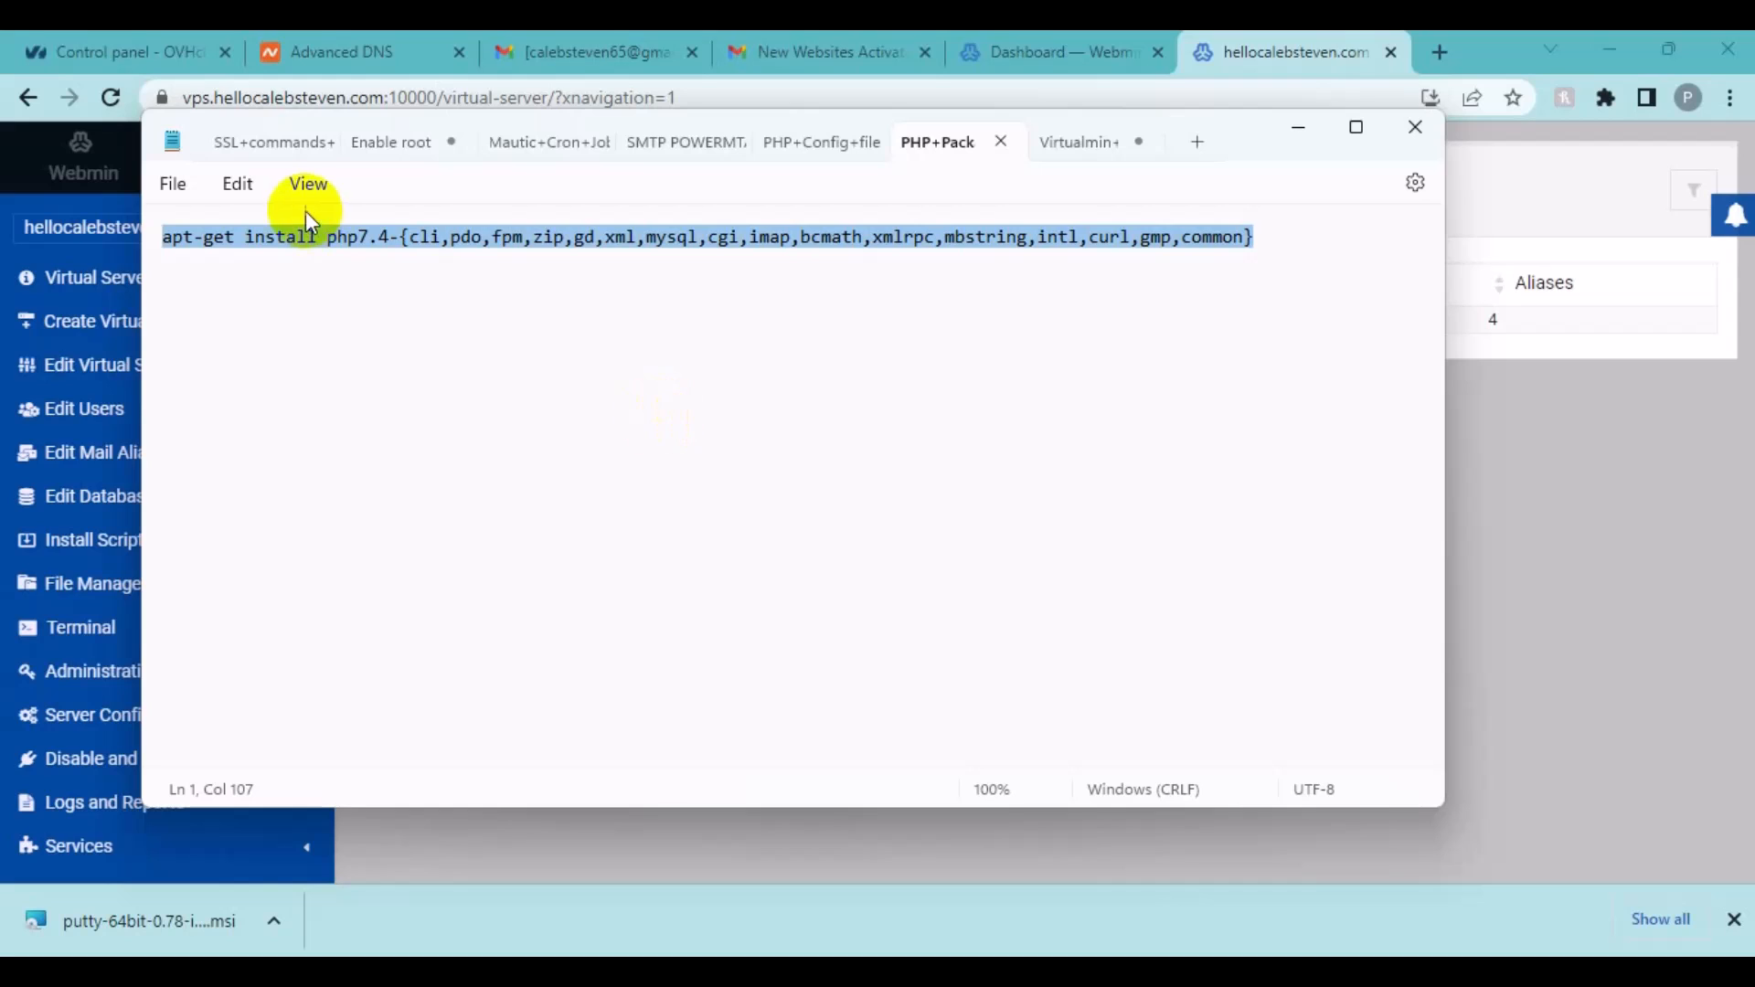
left_click(246, 142)
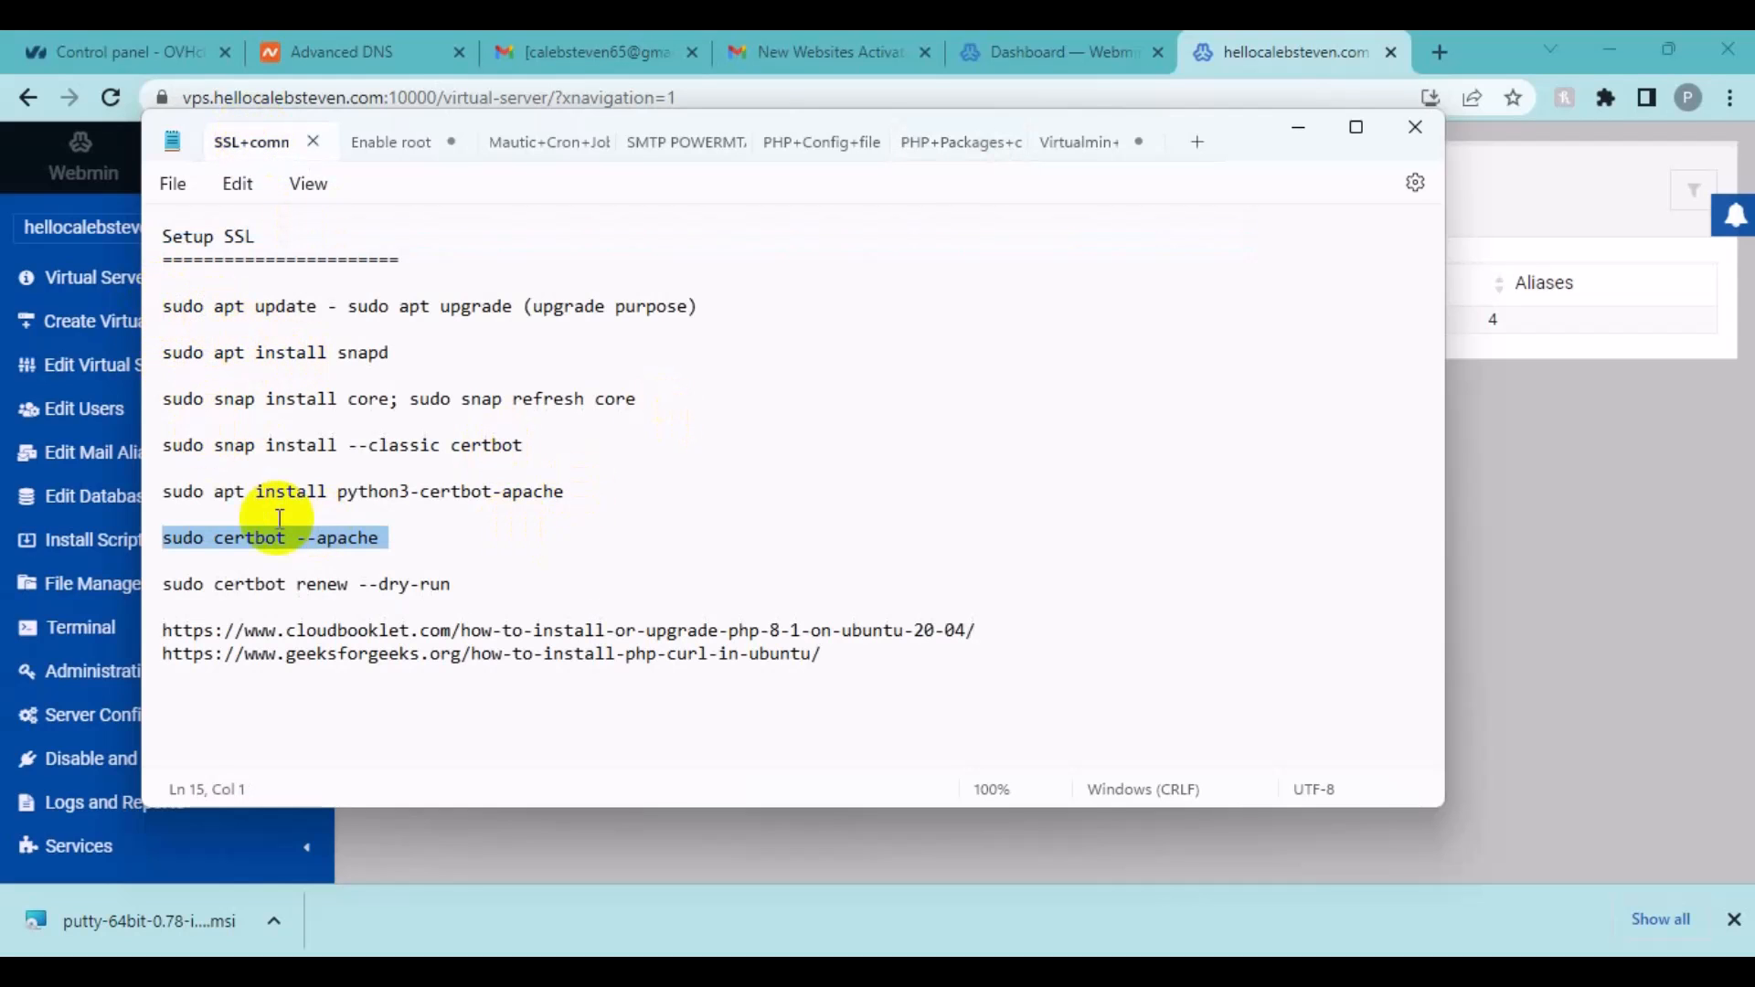
left_click(219, 533)
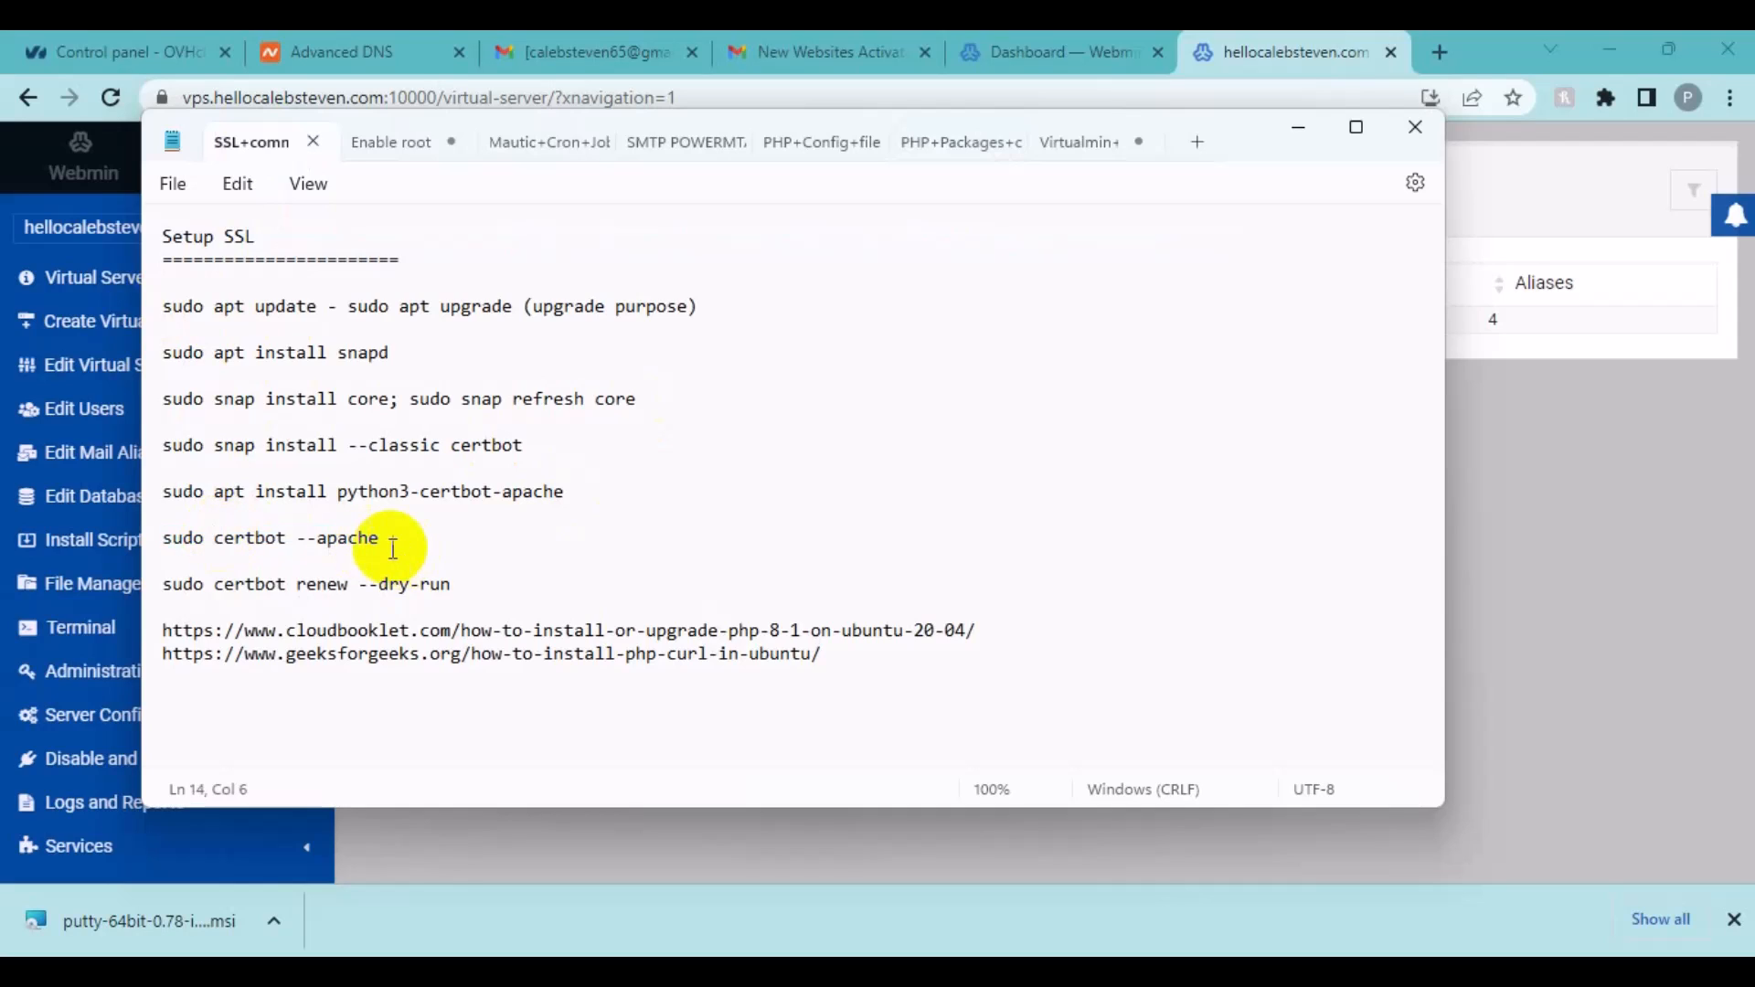
left_click_drag(376, 541, 167, 541)
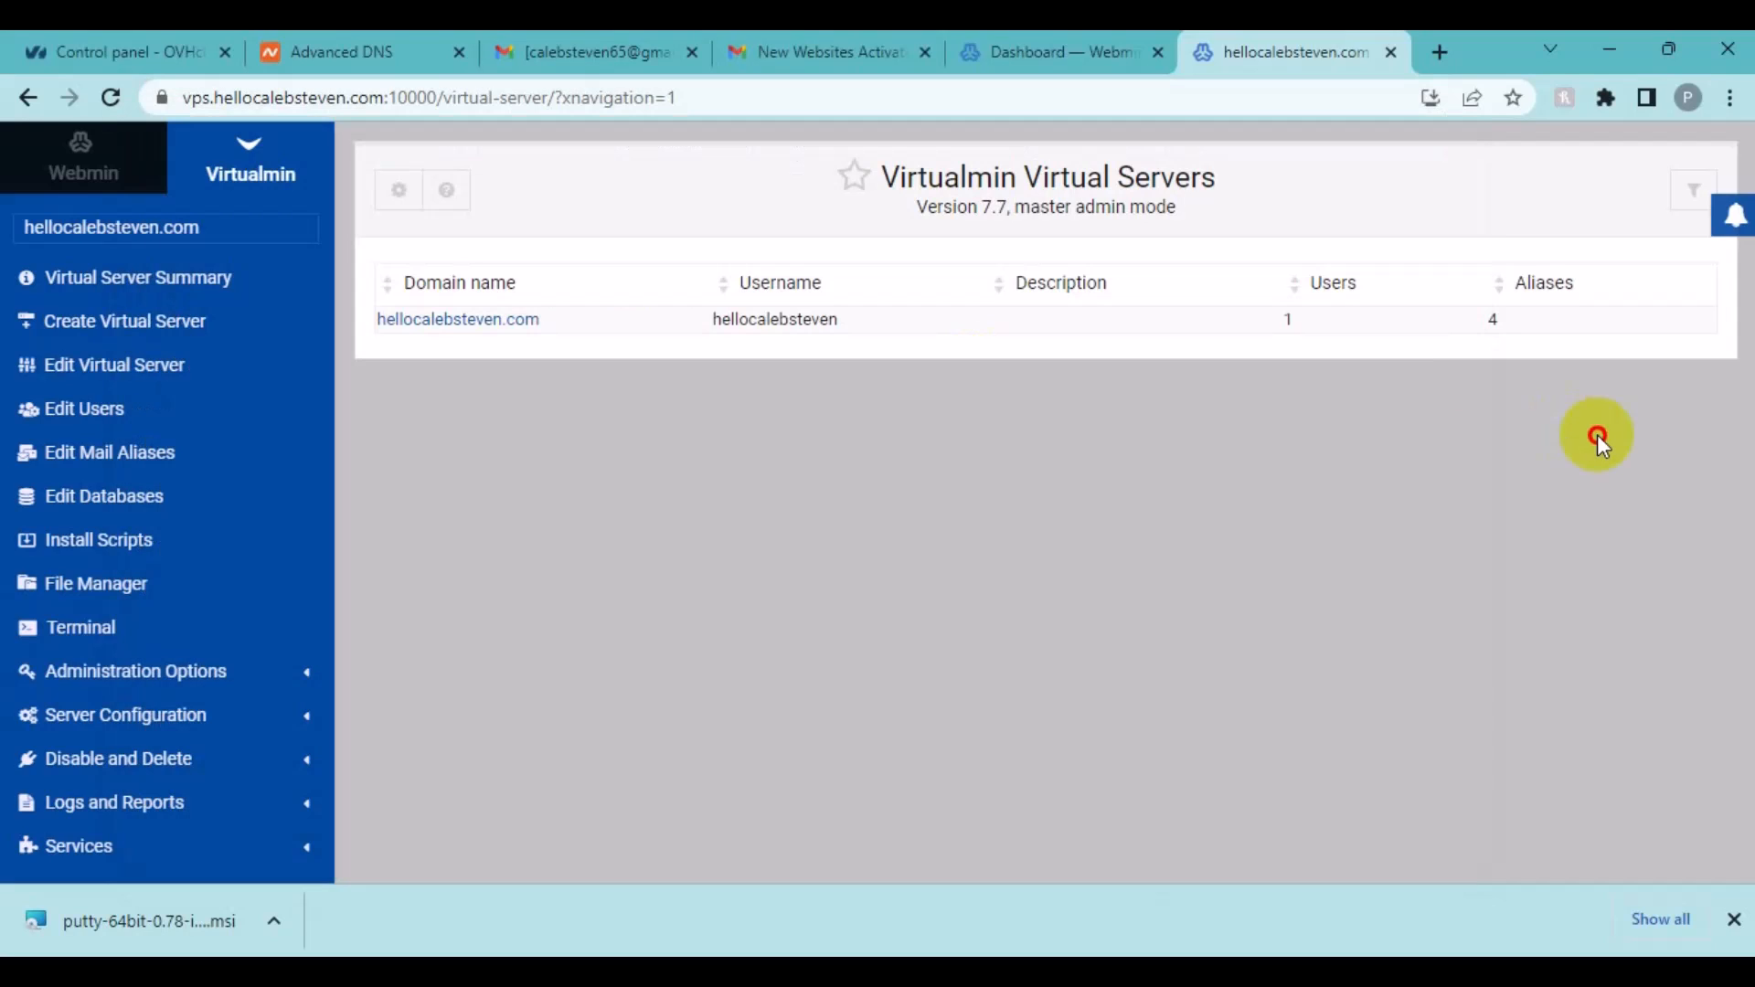
left_click(1595, 435)
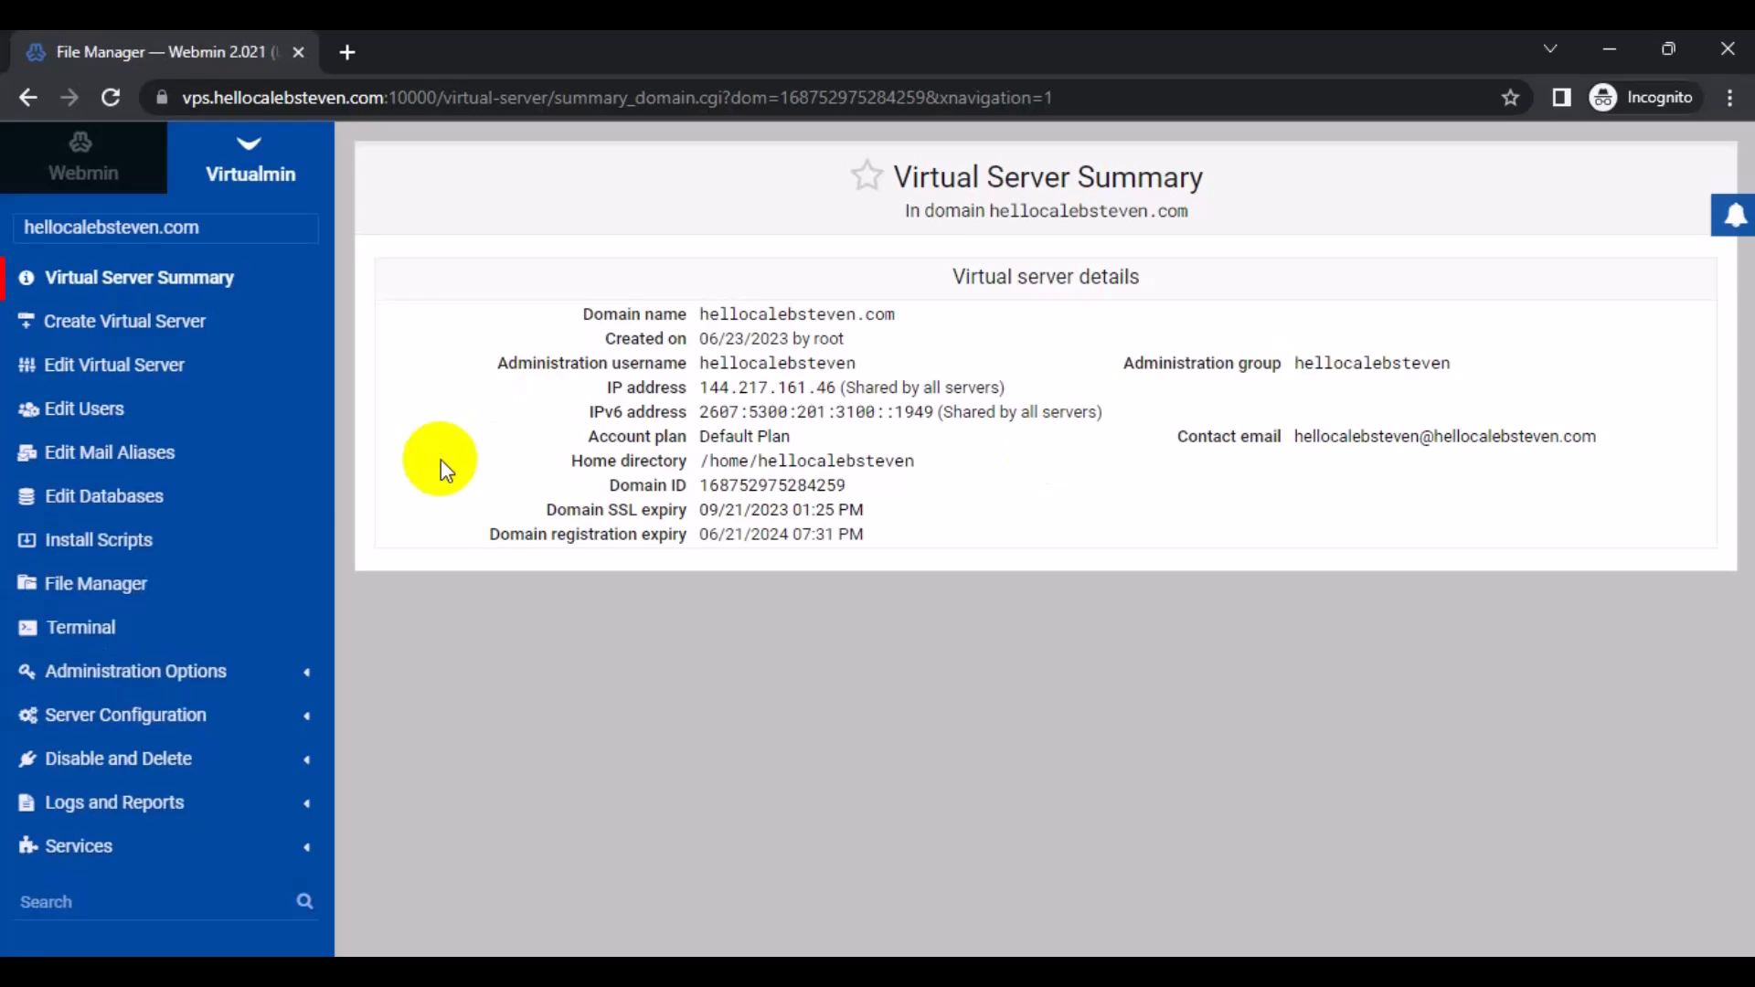
Open File Manager and choose Upload to current directory for public_html
left_click(128, 592)
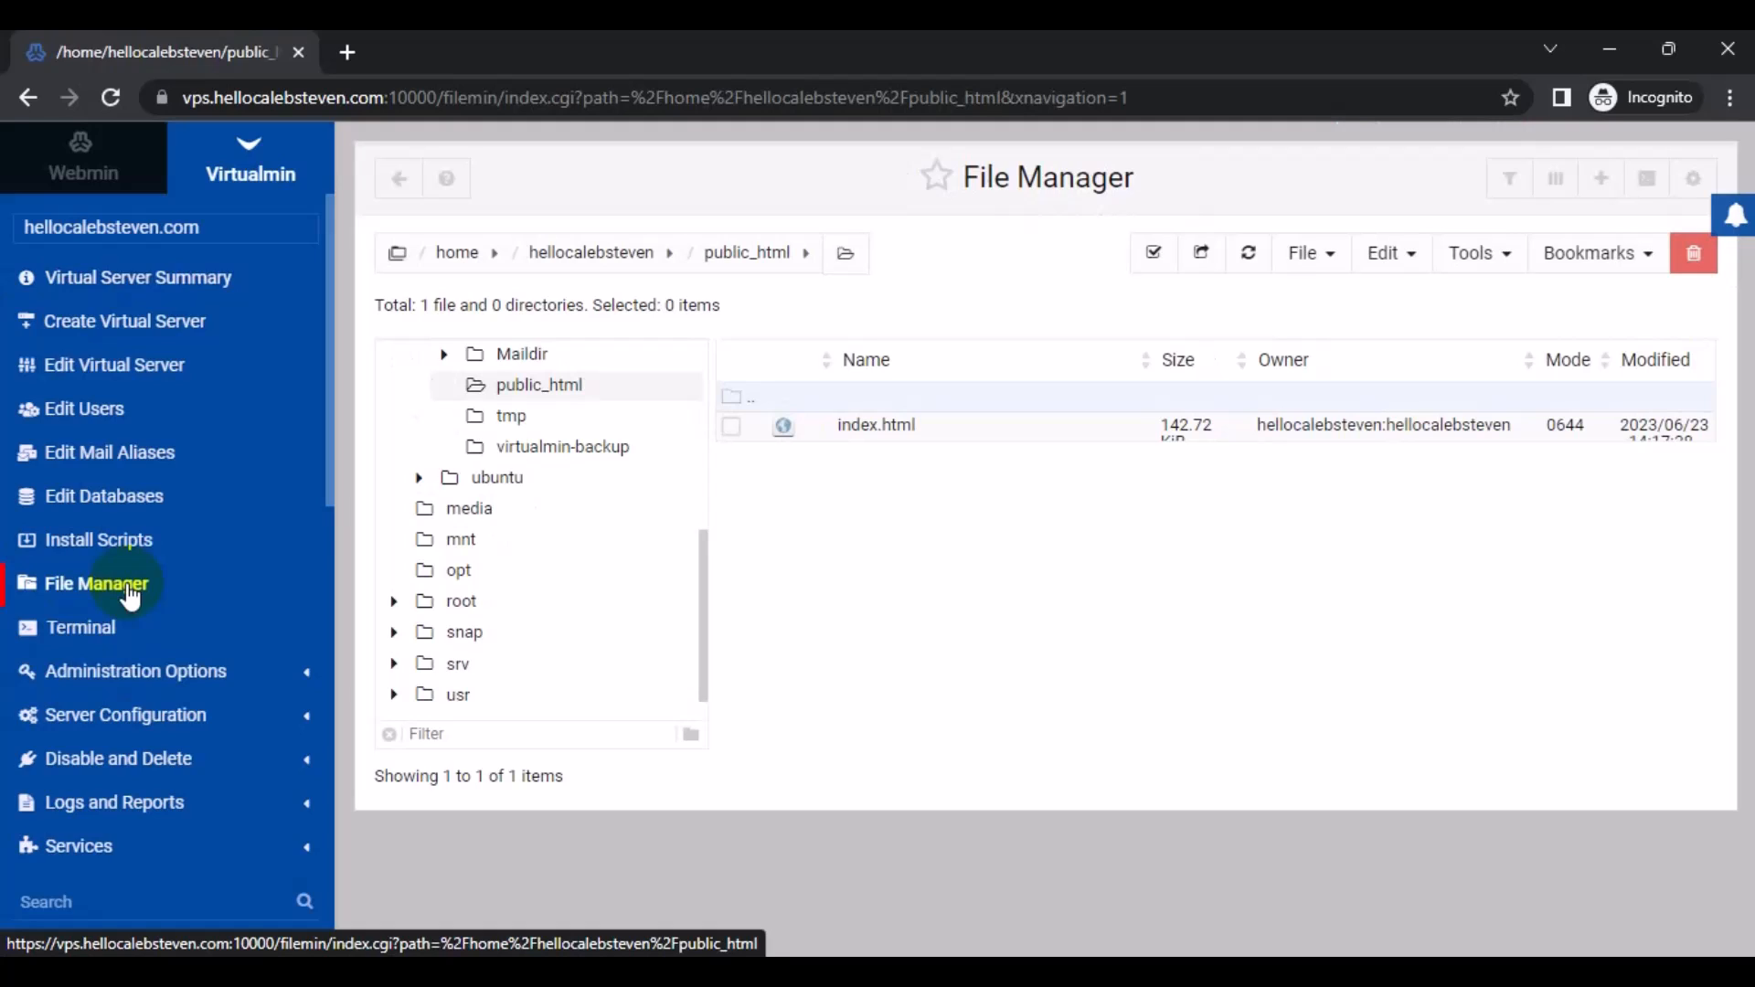
left_click(1327, 257)
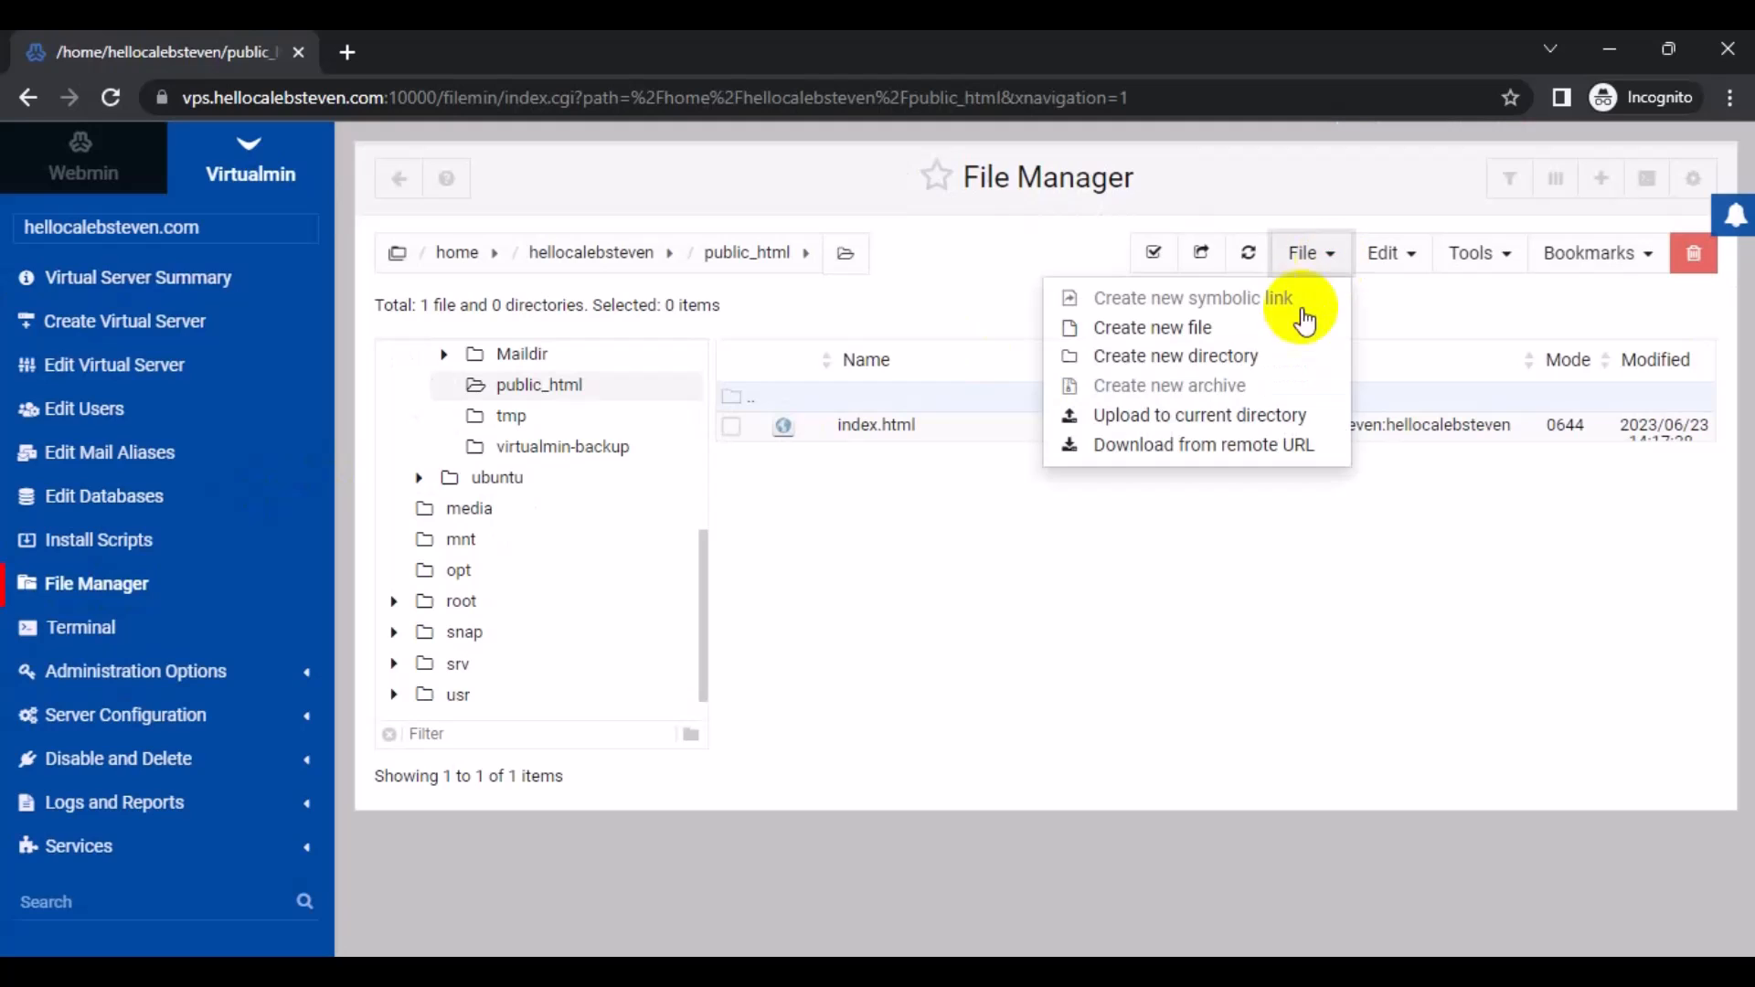
left_click(1200, 418)
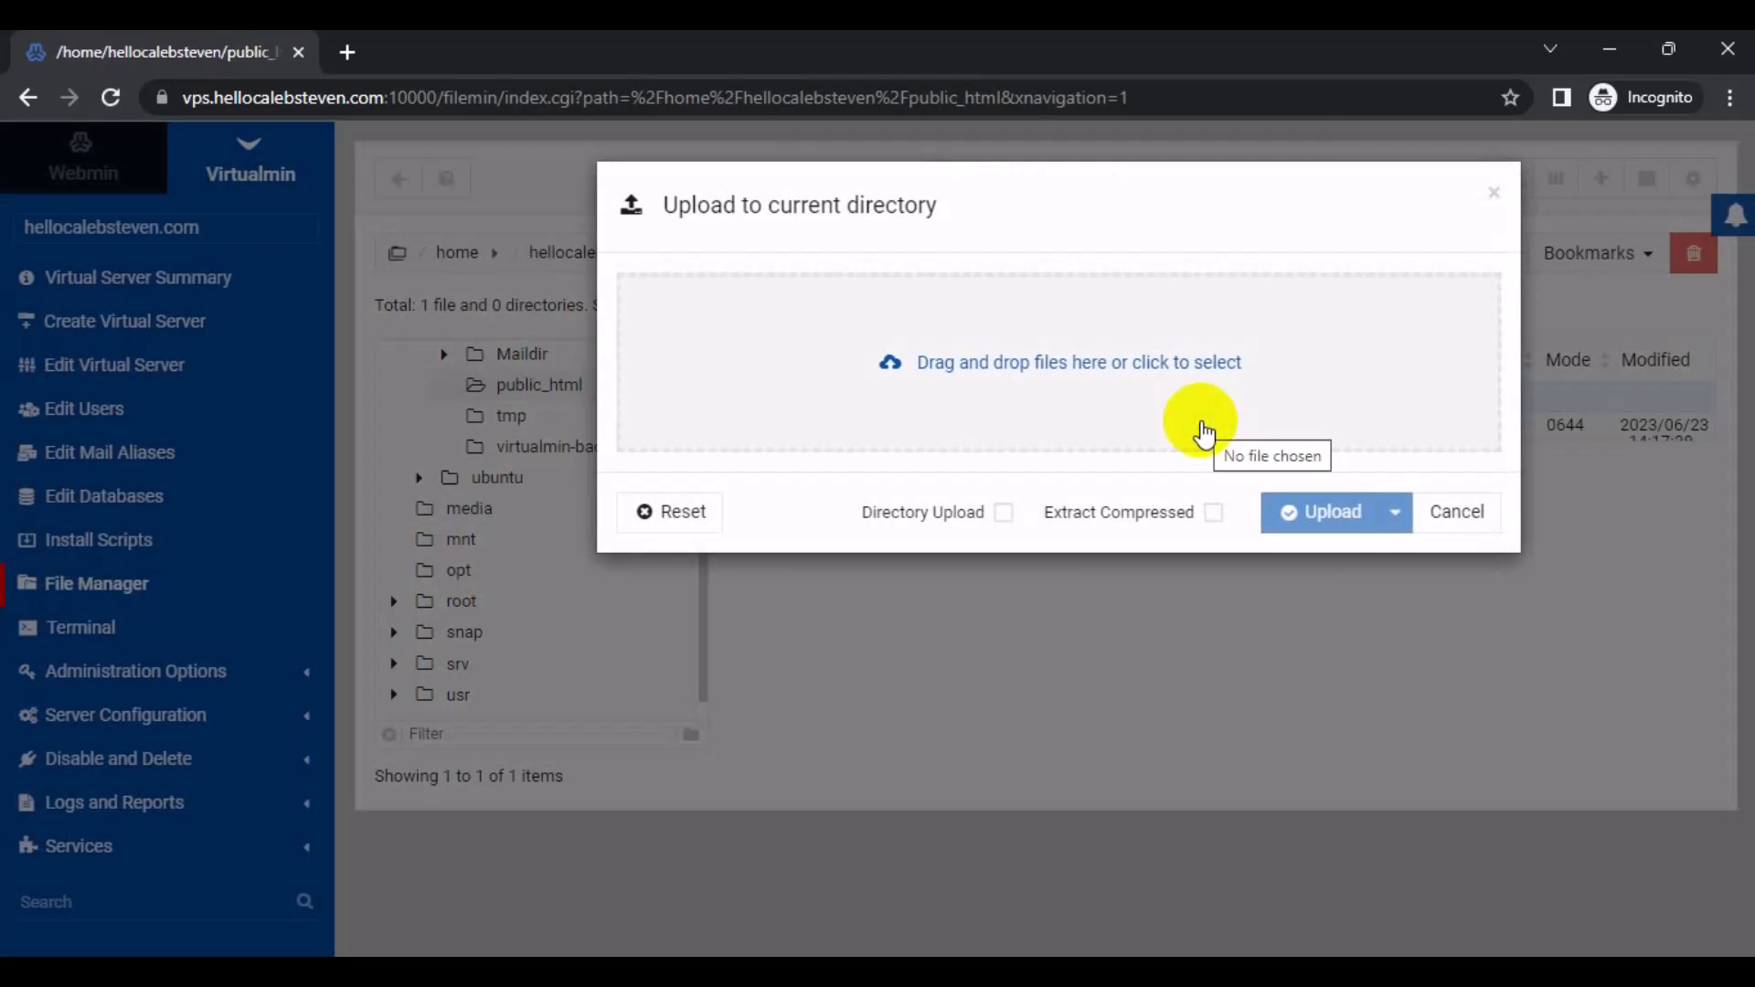
Pick Documents\web\Script\mailwizz-2.0.29\latest zip and upload it
left_click(1075, 390)
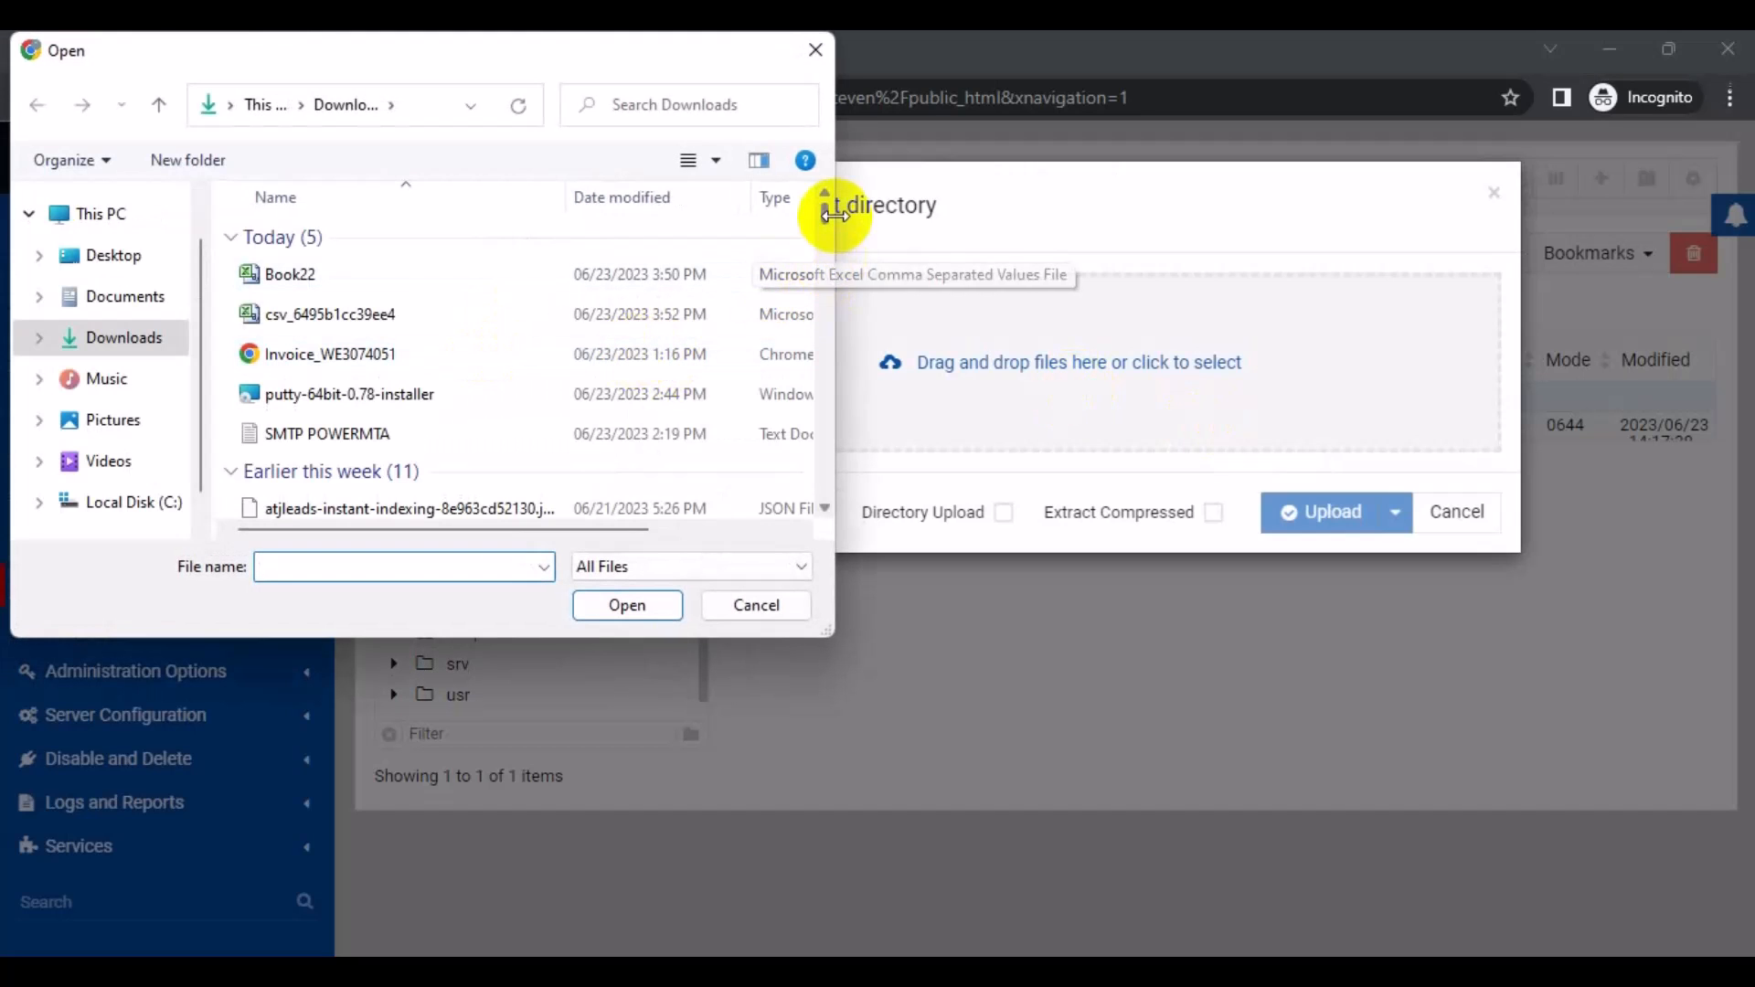
left_click(118, 295)
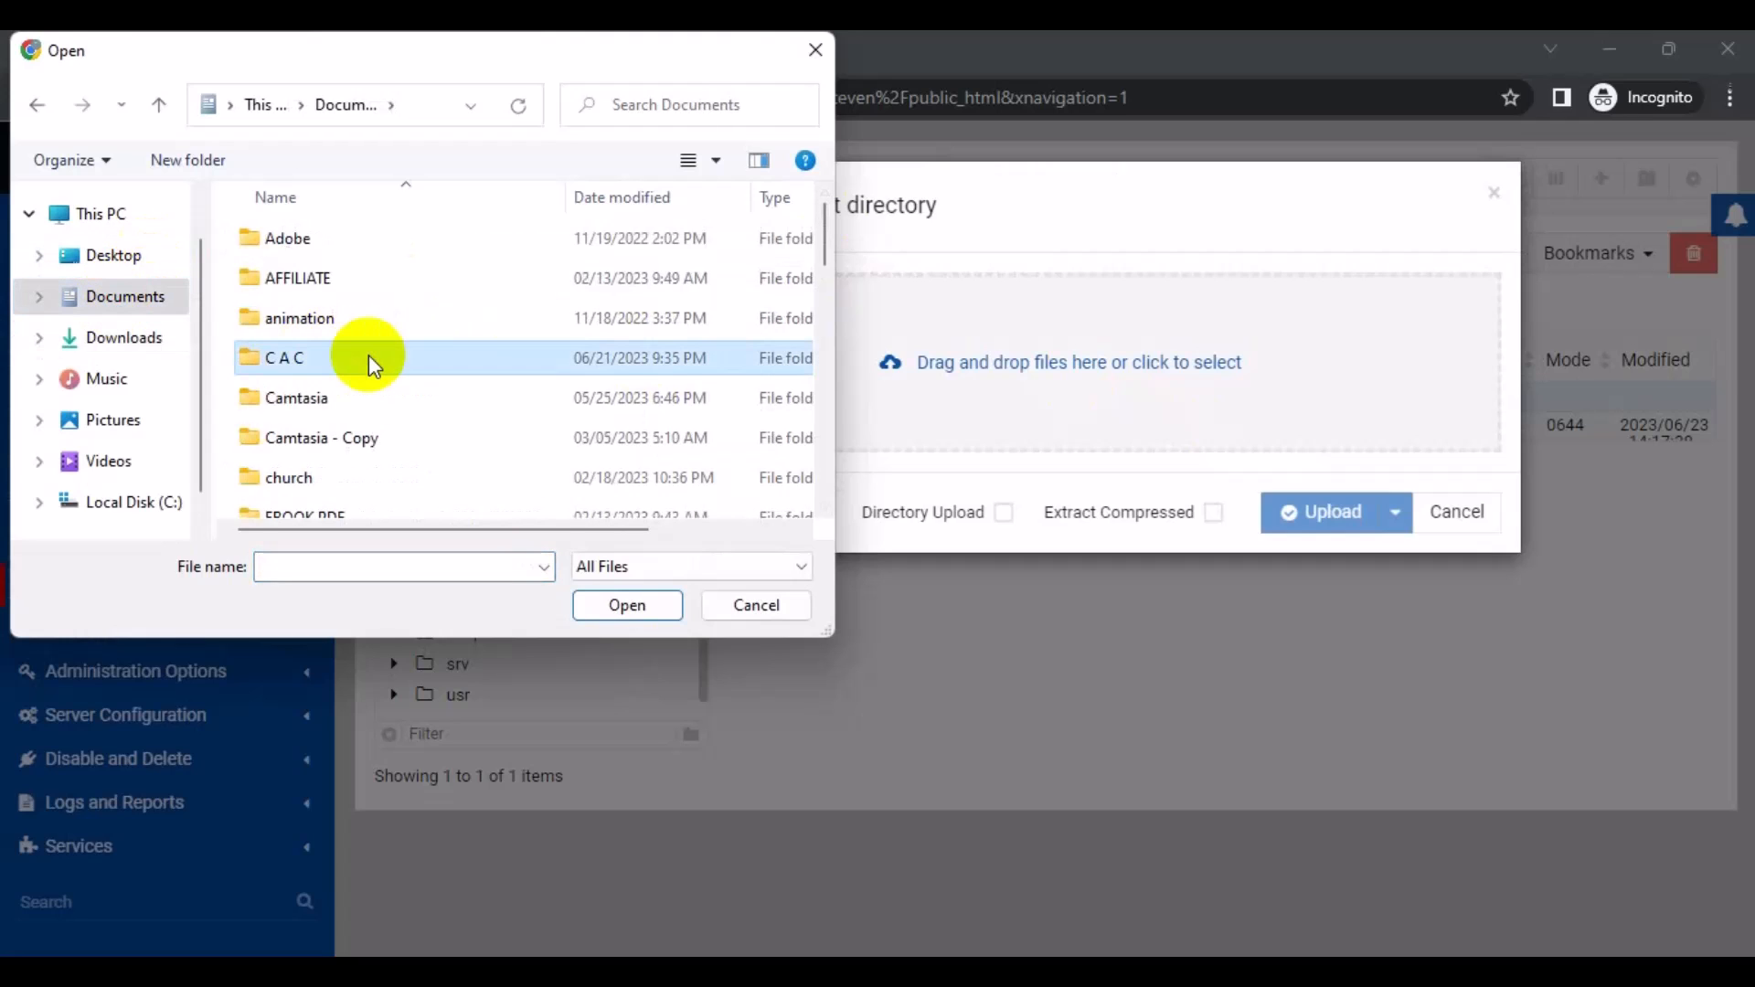
key("l")
key("w")
key("Return")
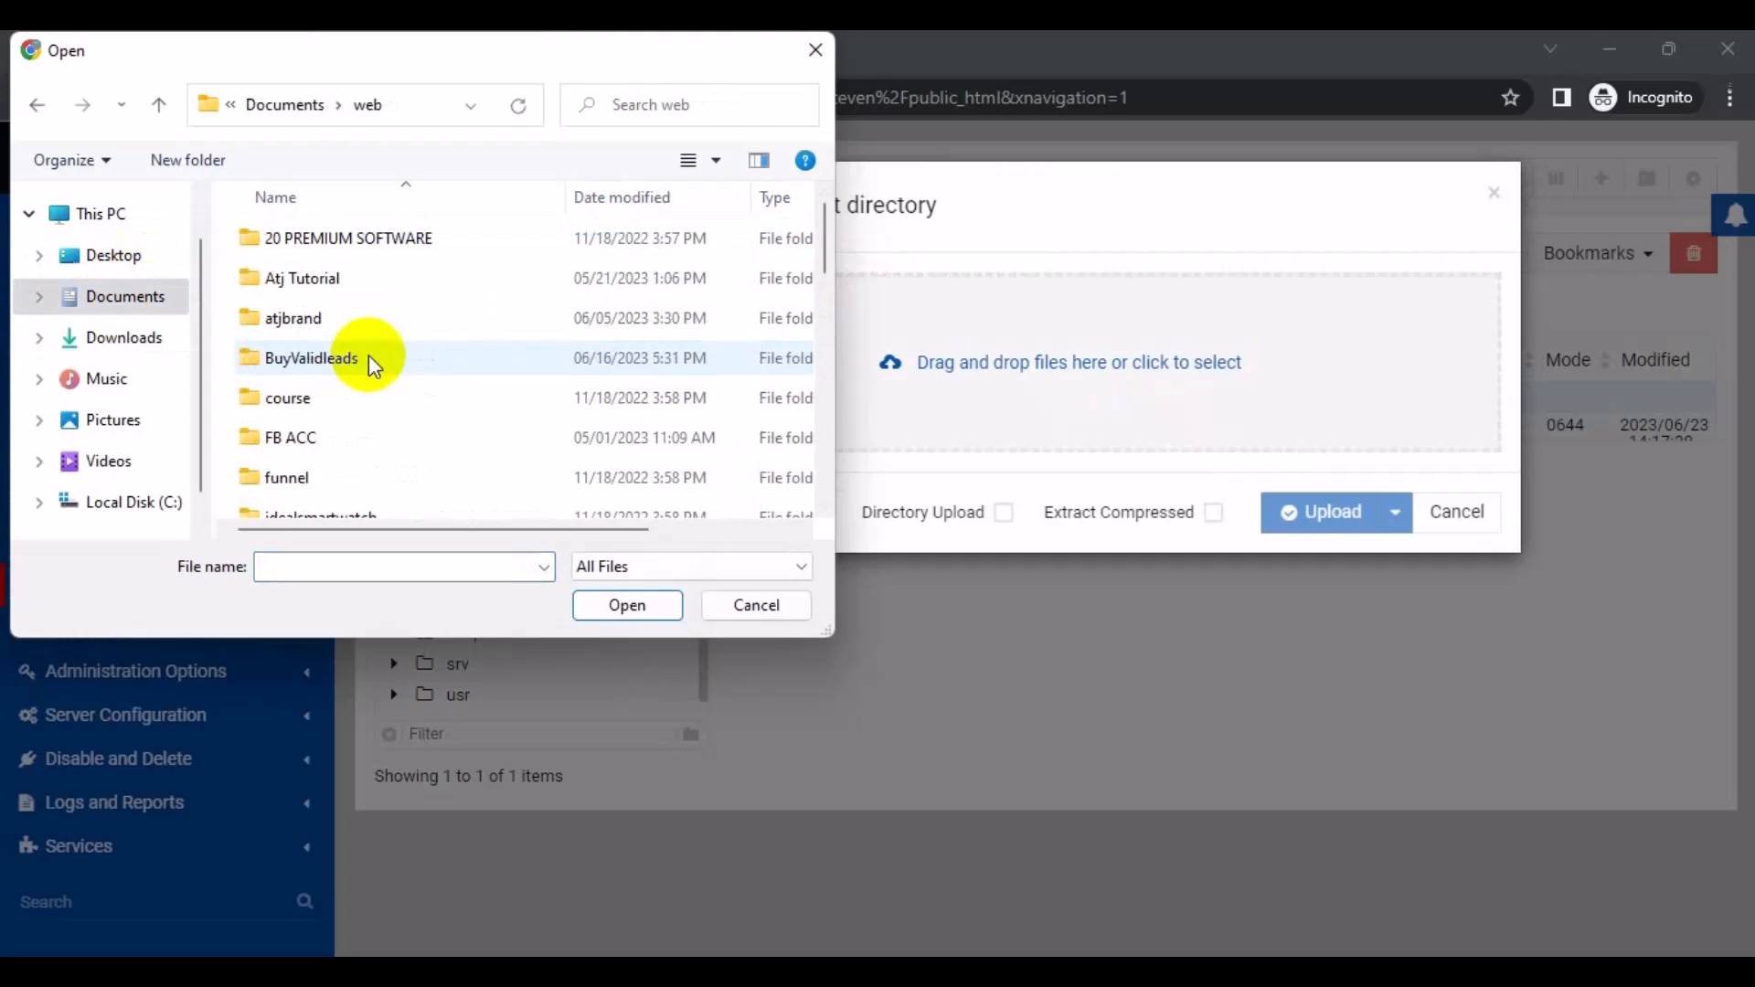
key("s")
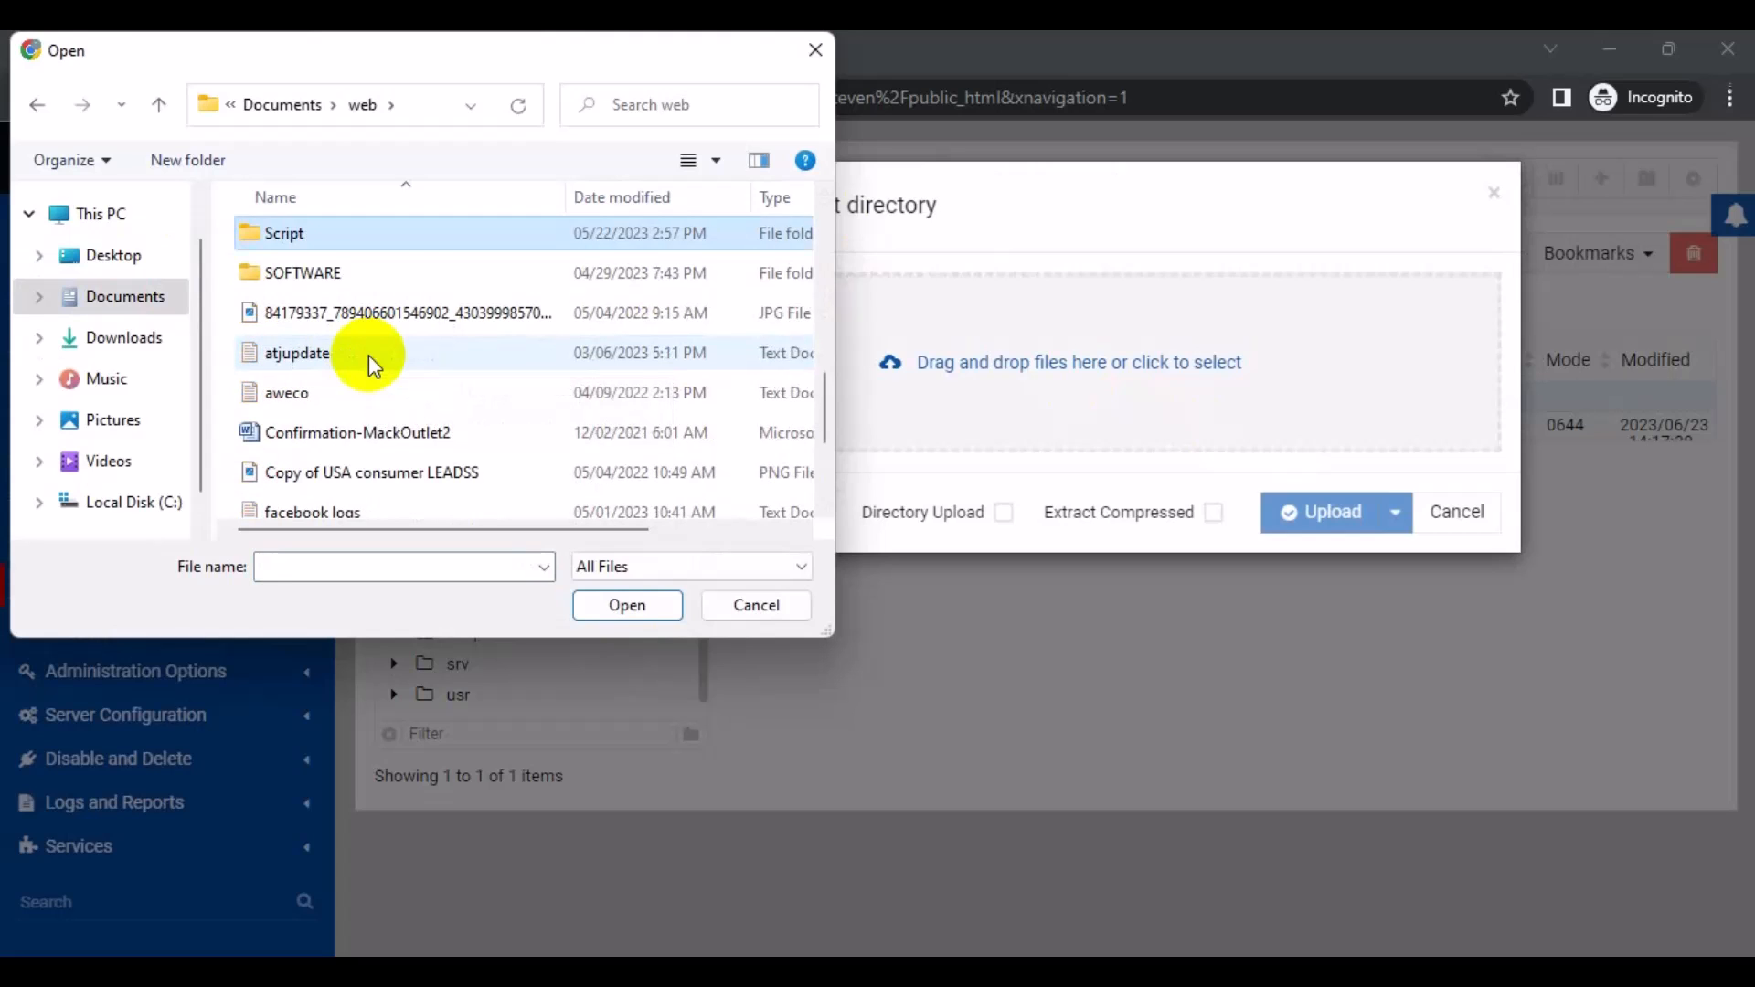
key("Return")
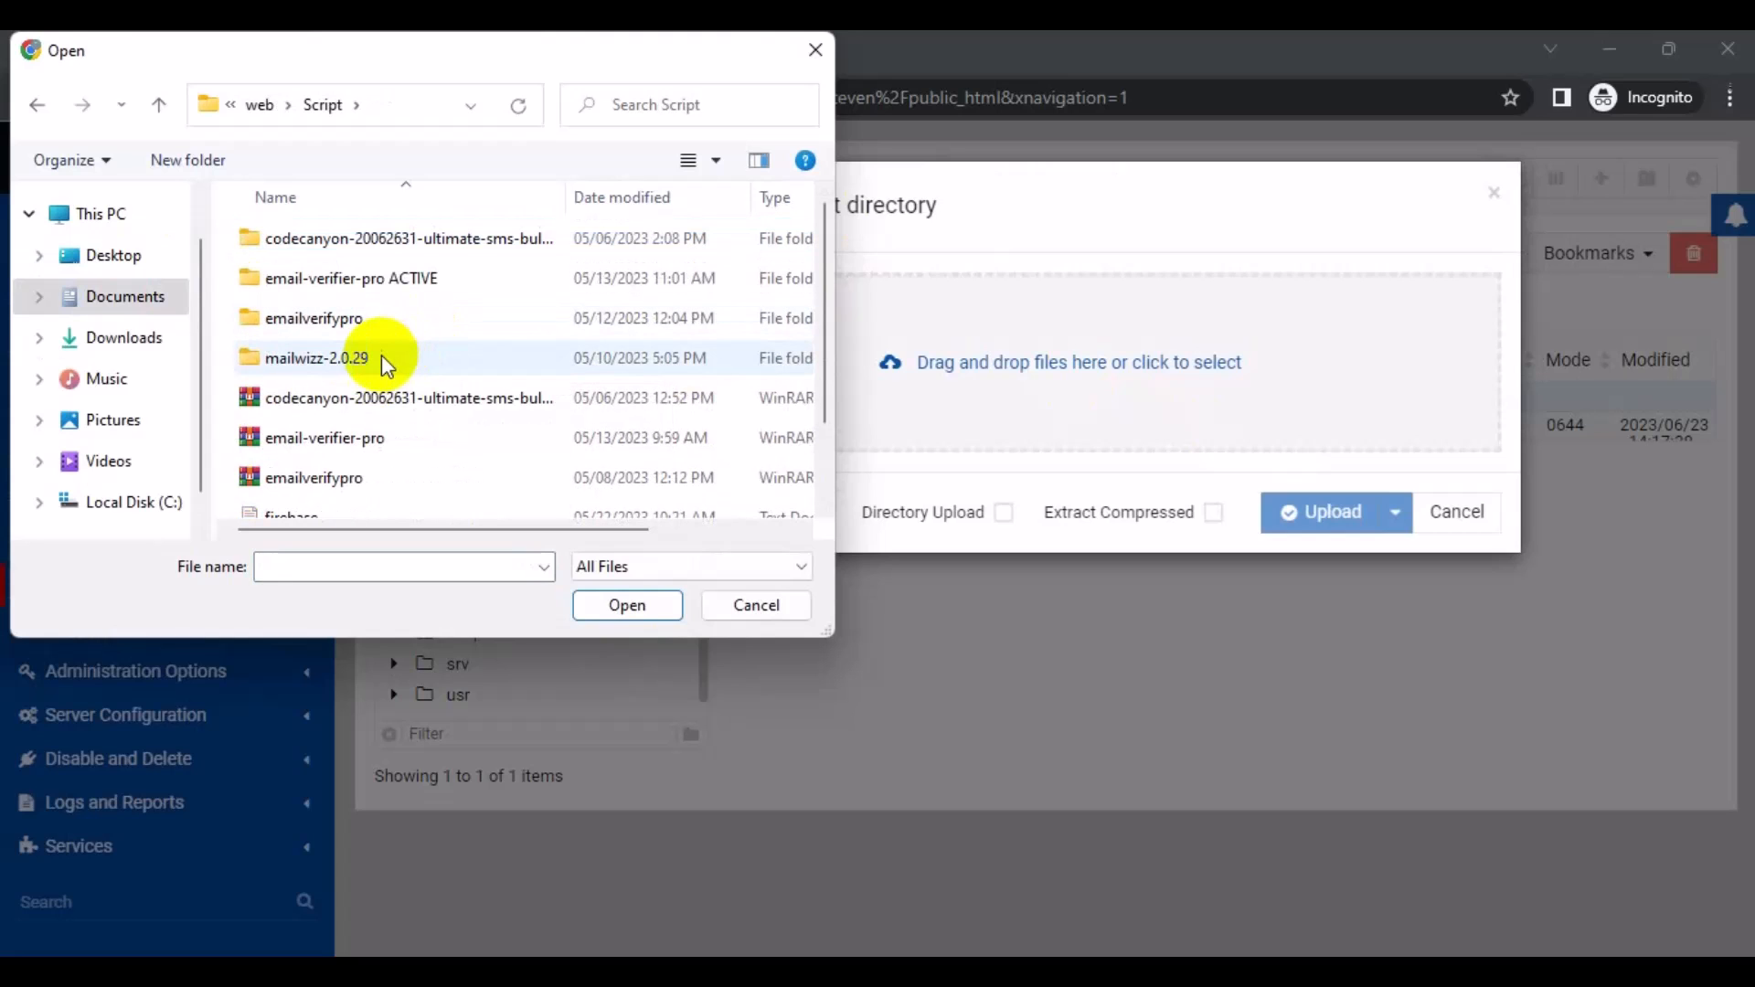
double_click(373, 356)
double_click(358, 252)
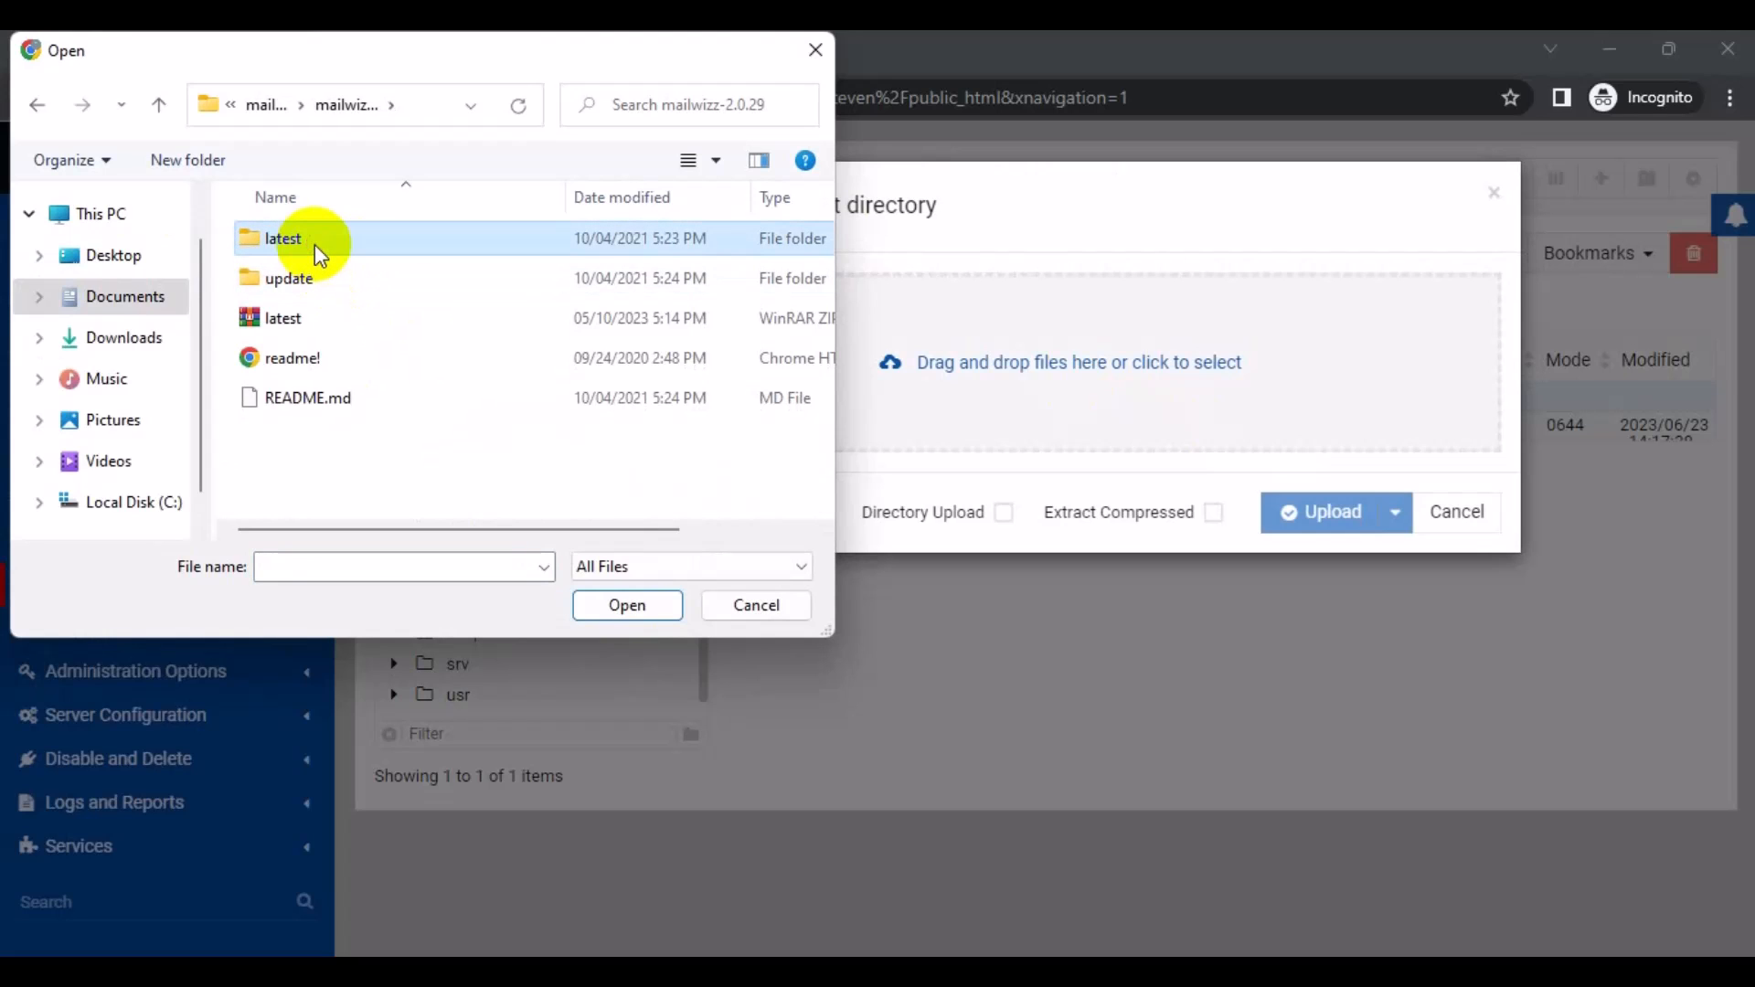
left_click(292, 322)
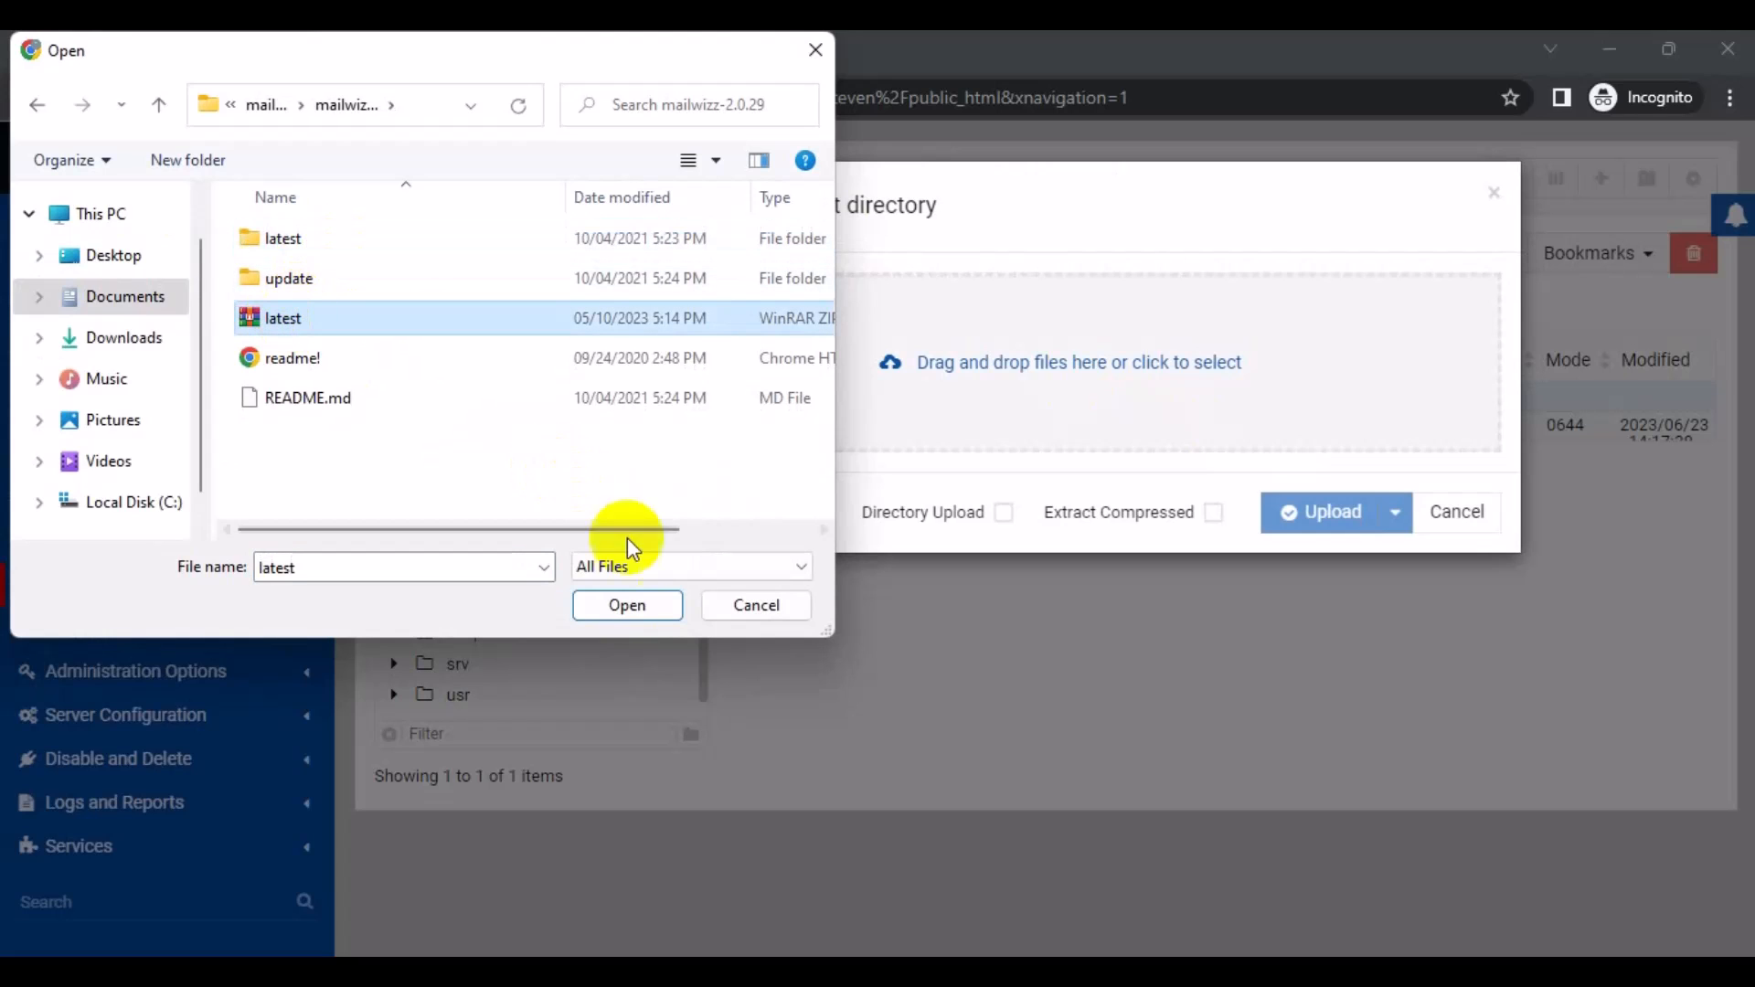
left_click(610, 598)
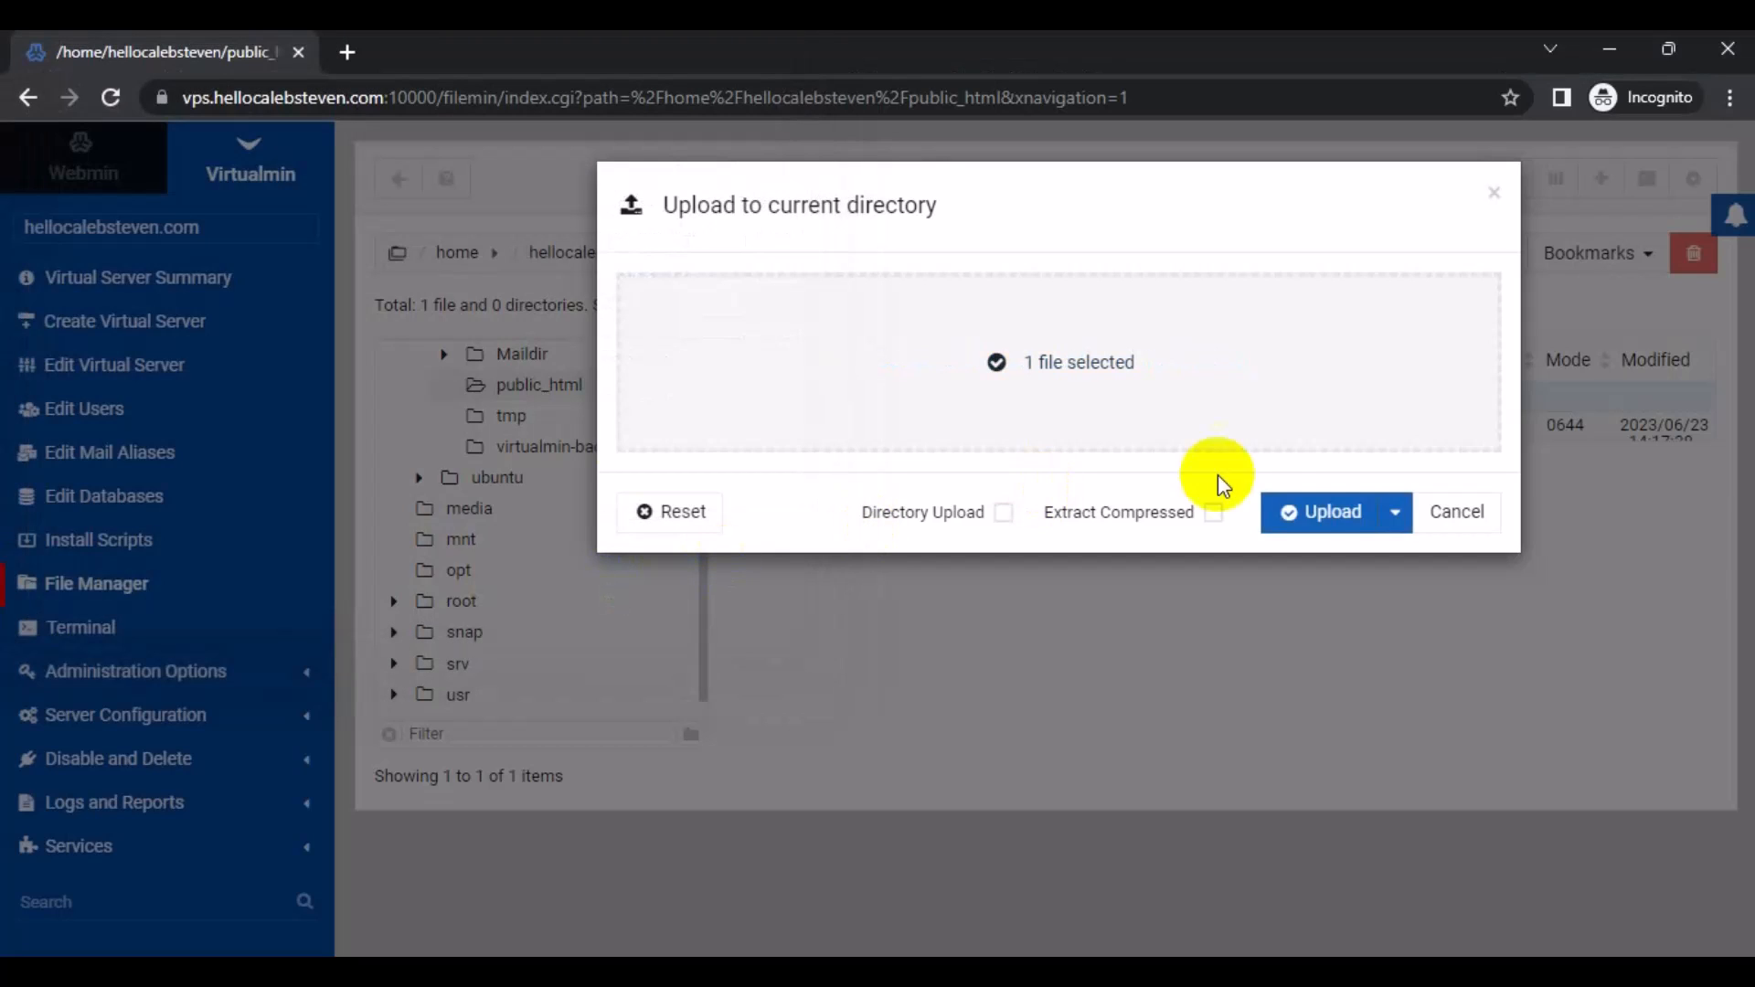
left_click(1316, 517)
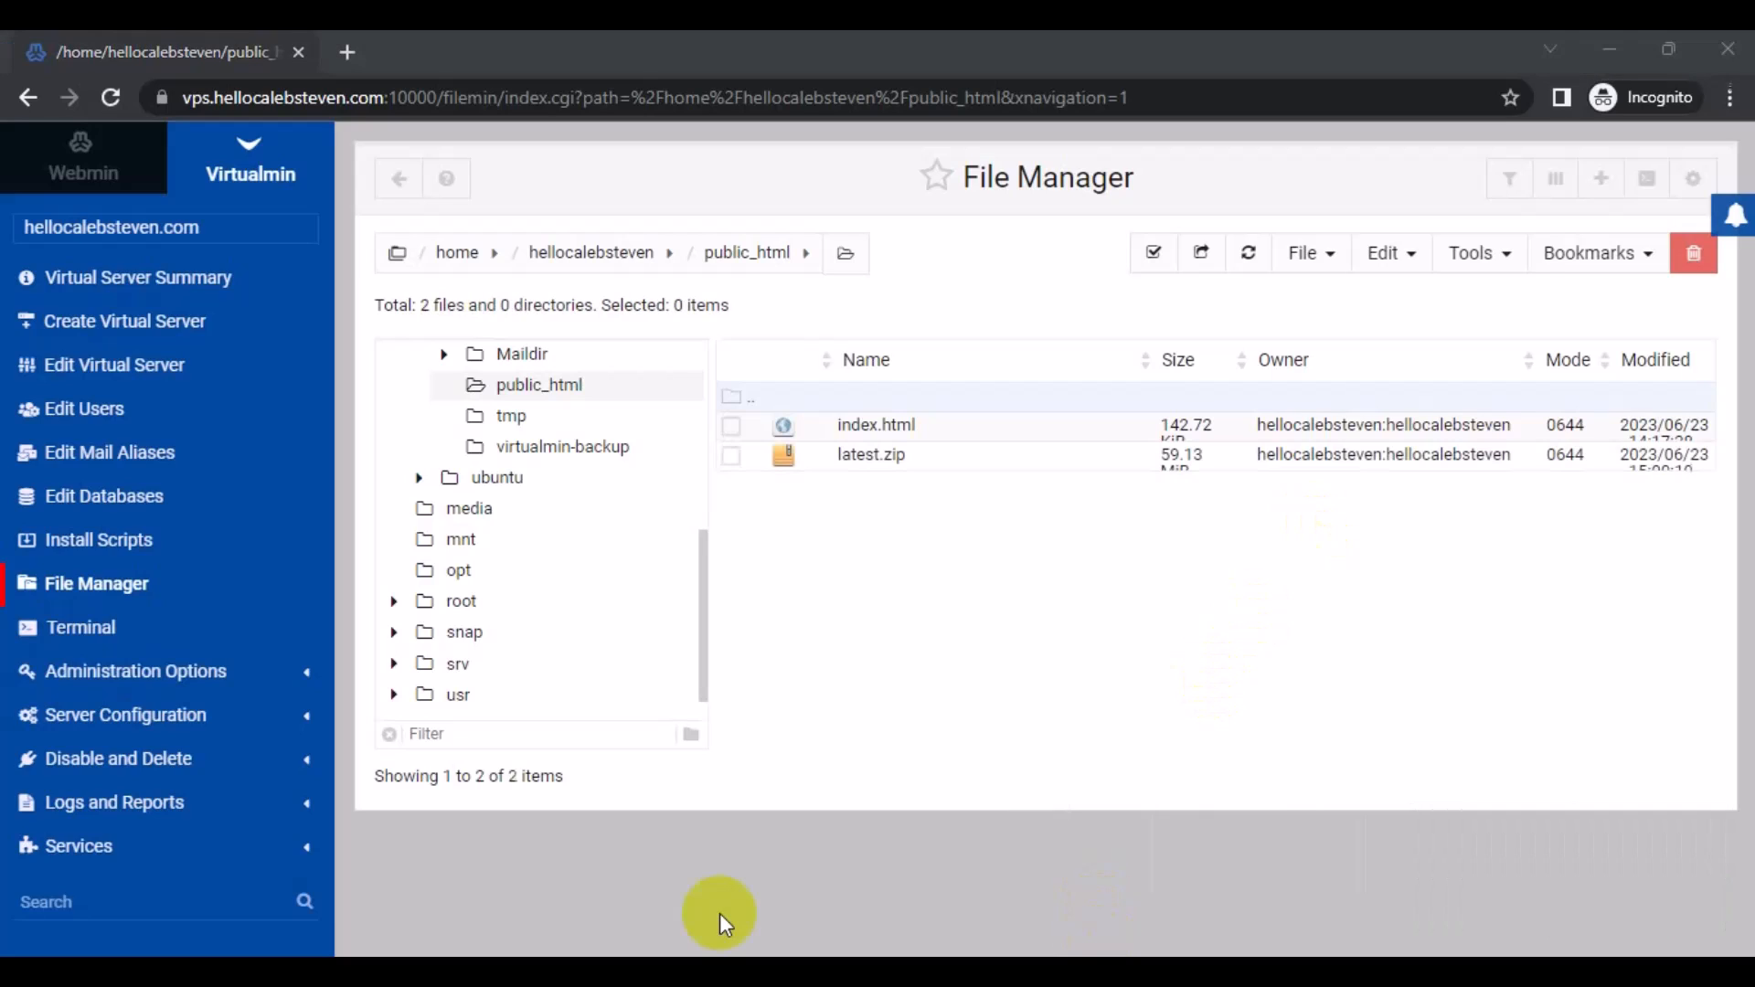
Extract latest.zip in public_html with overwrite allowed, then select the site's domain in the address
left_click(759, 462)
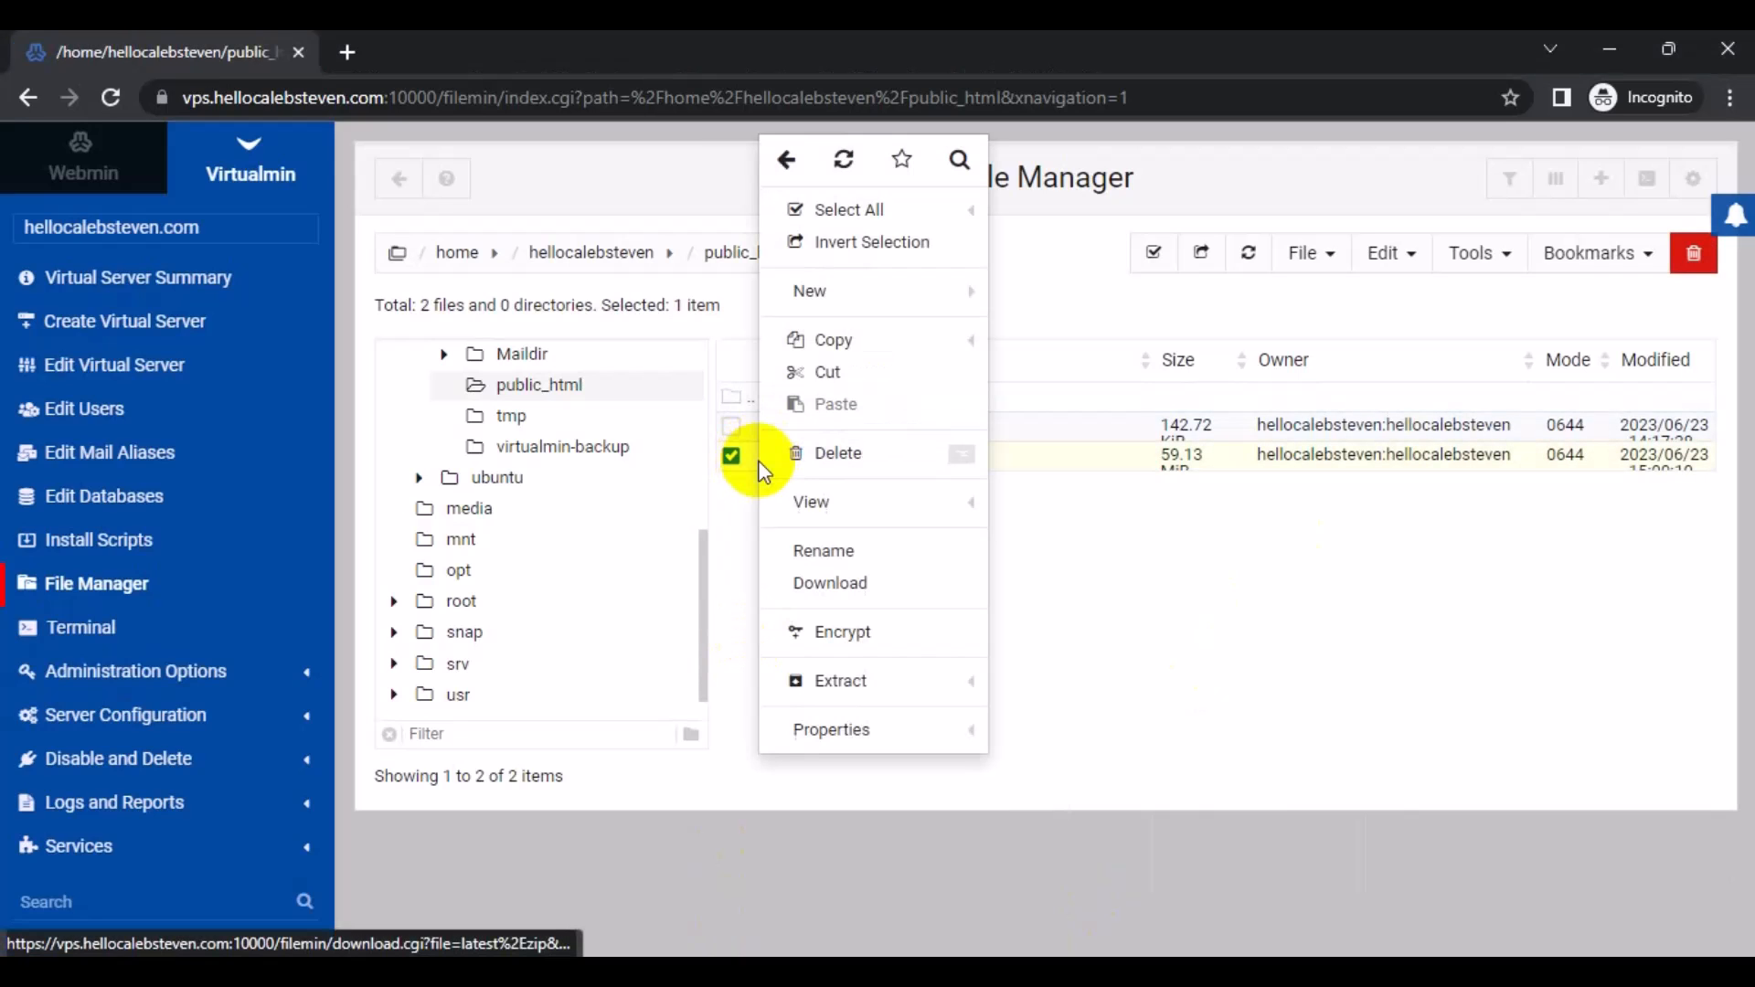
left_click(832, 677)
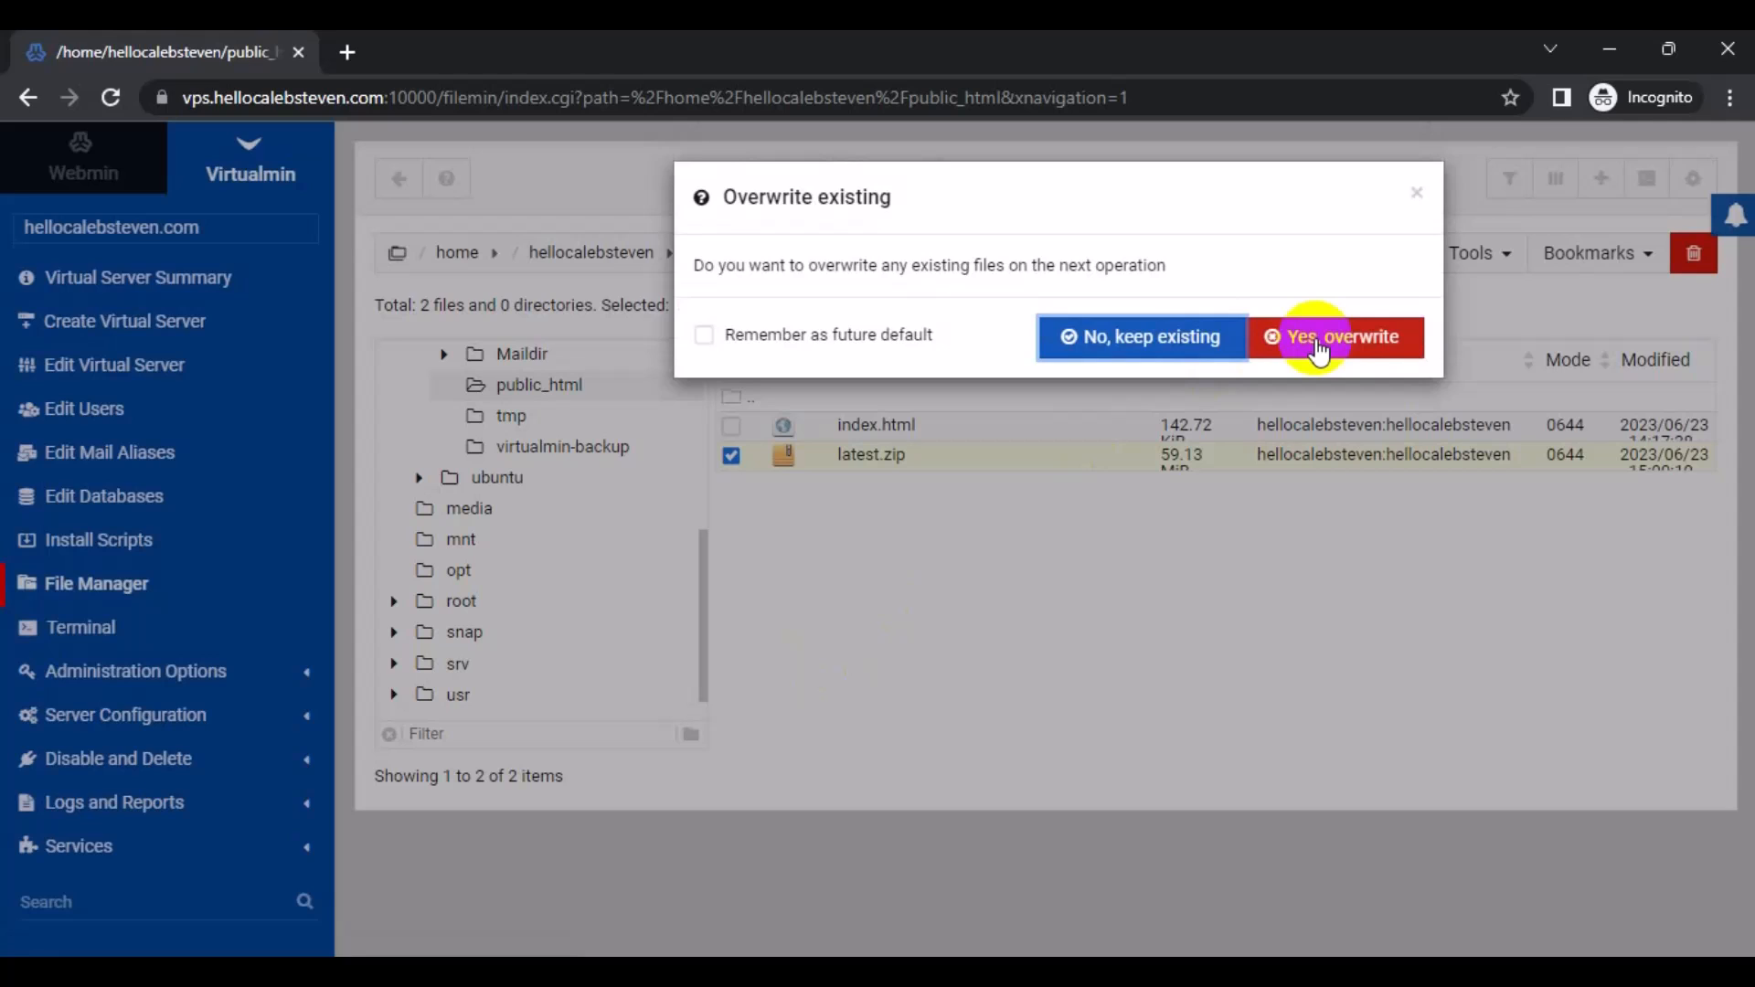
left_click(1316, 338)
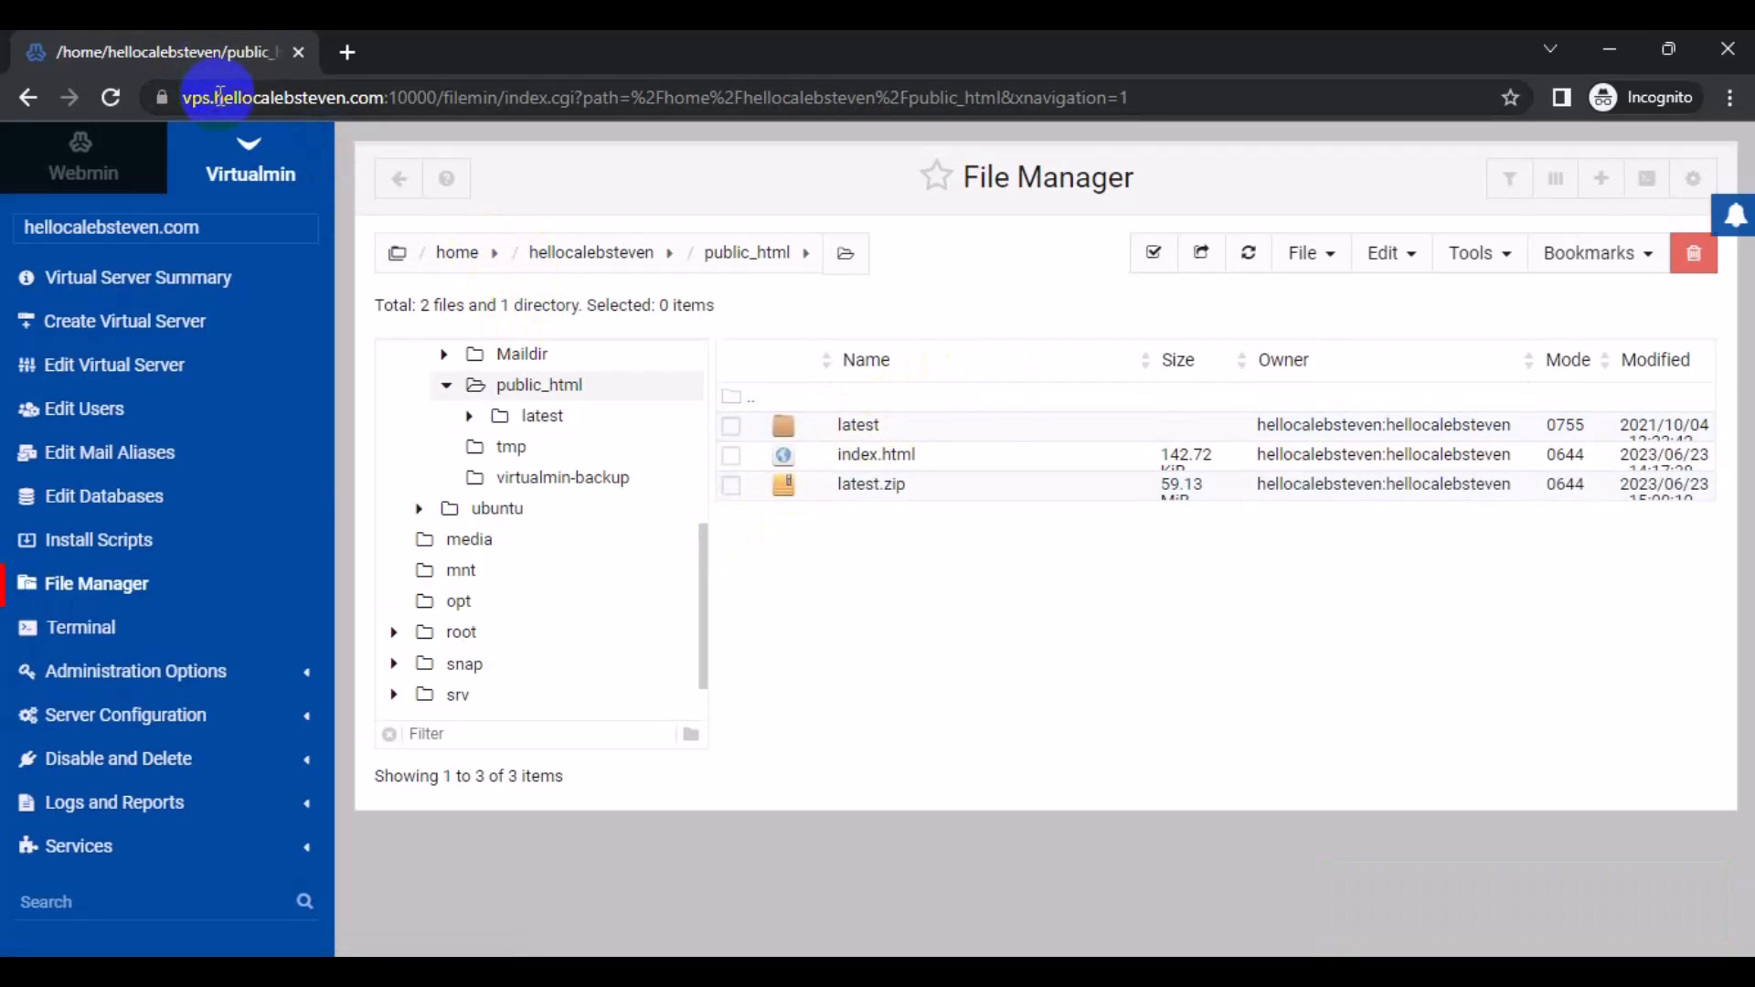
left_click_drag(213, 98, 383, 103)
key("ctrl+c")
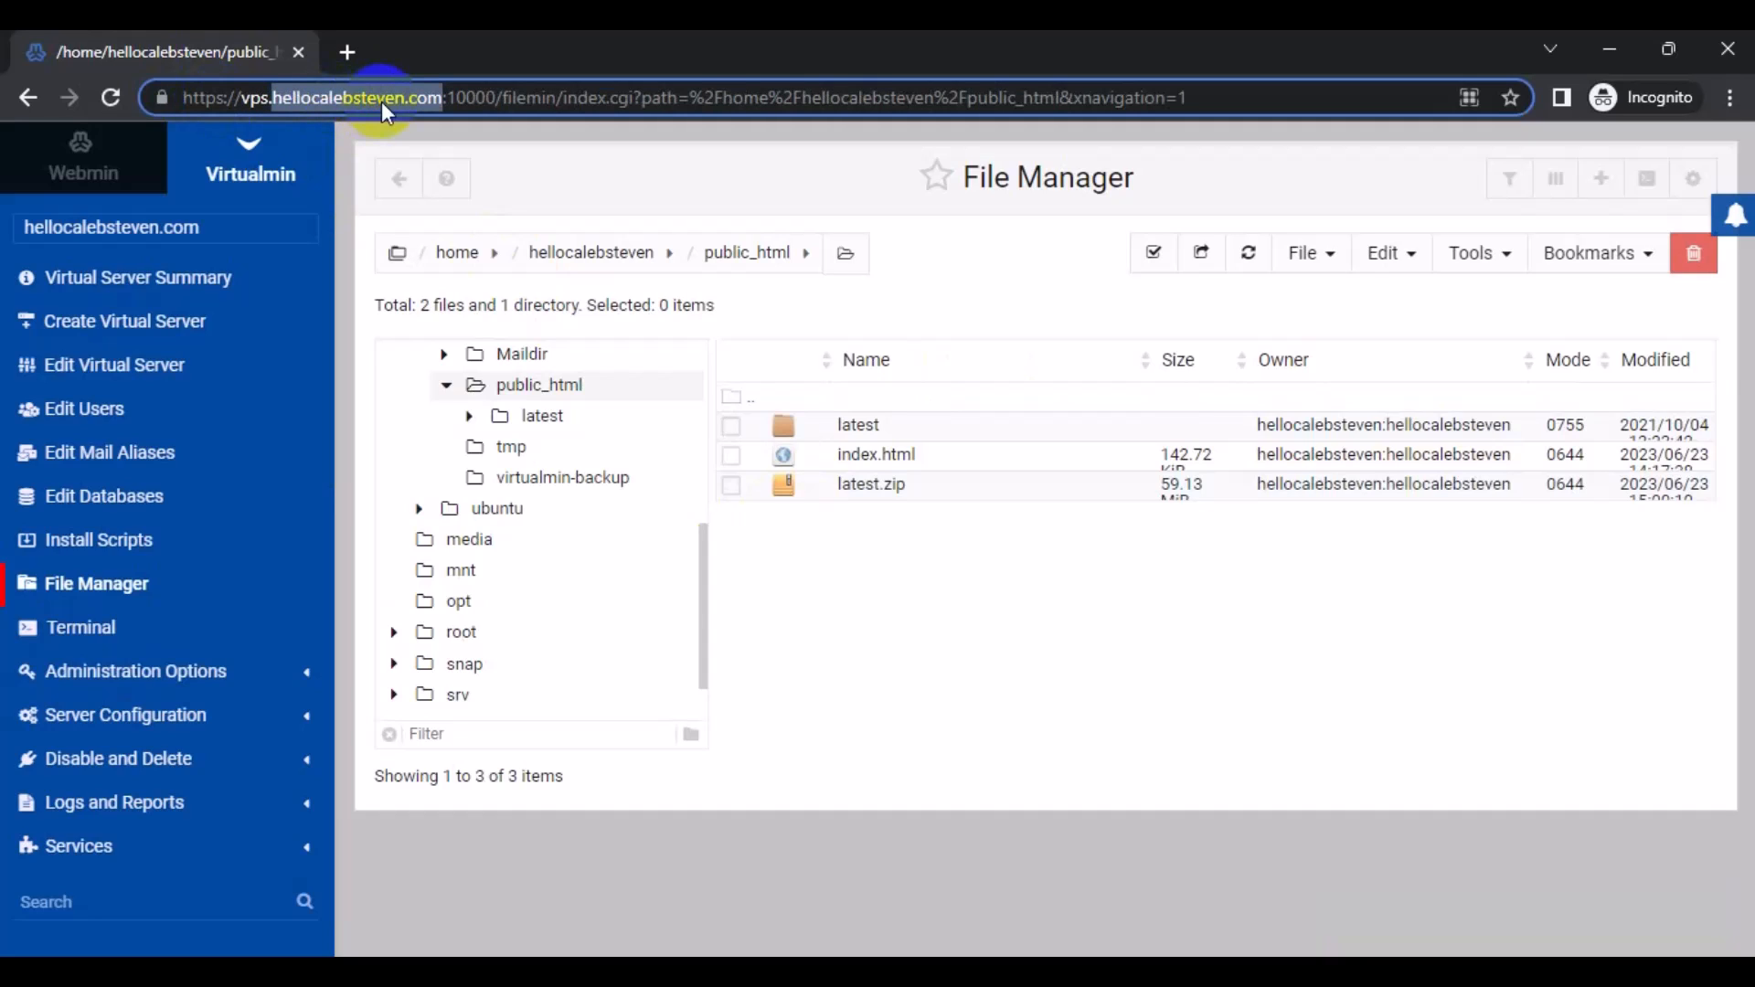
Load hellocalebsteven.com in a new incognito tab
left_click(354, 57)
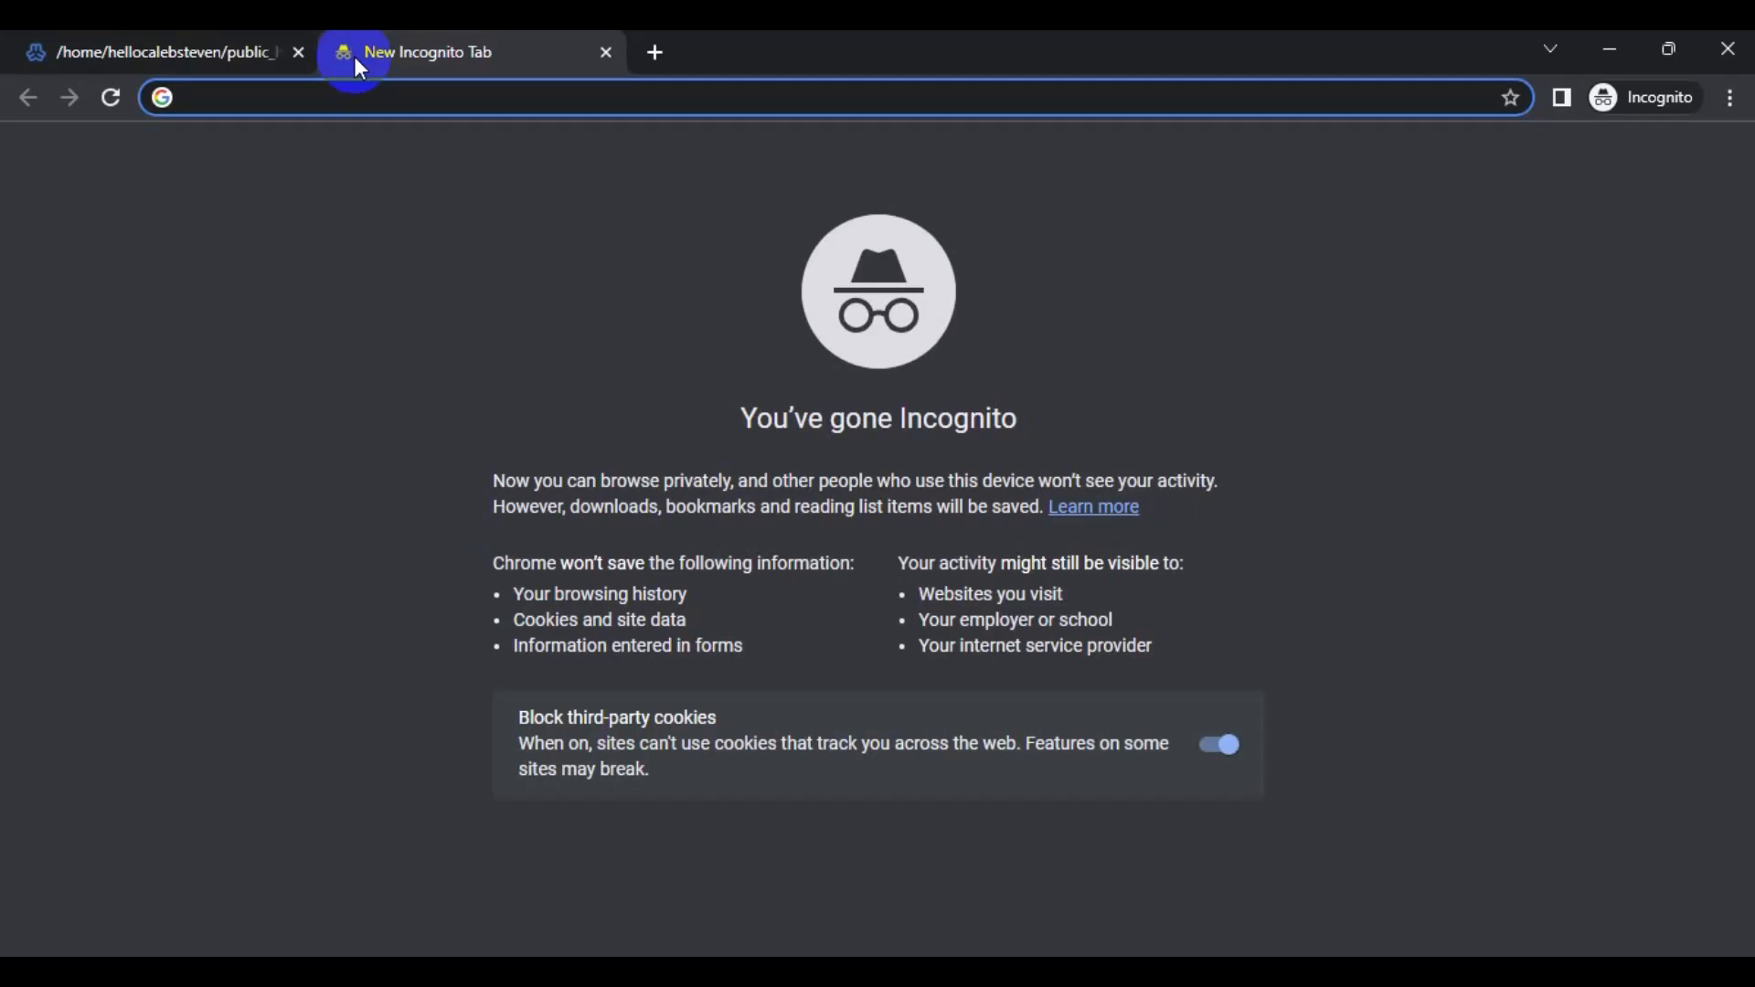
key("ctrl+v")
key("Return")
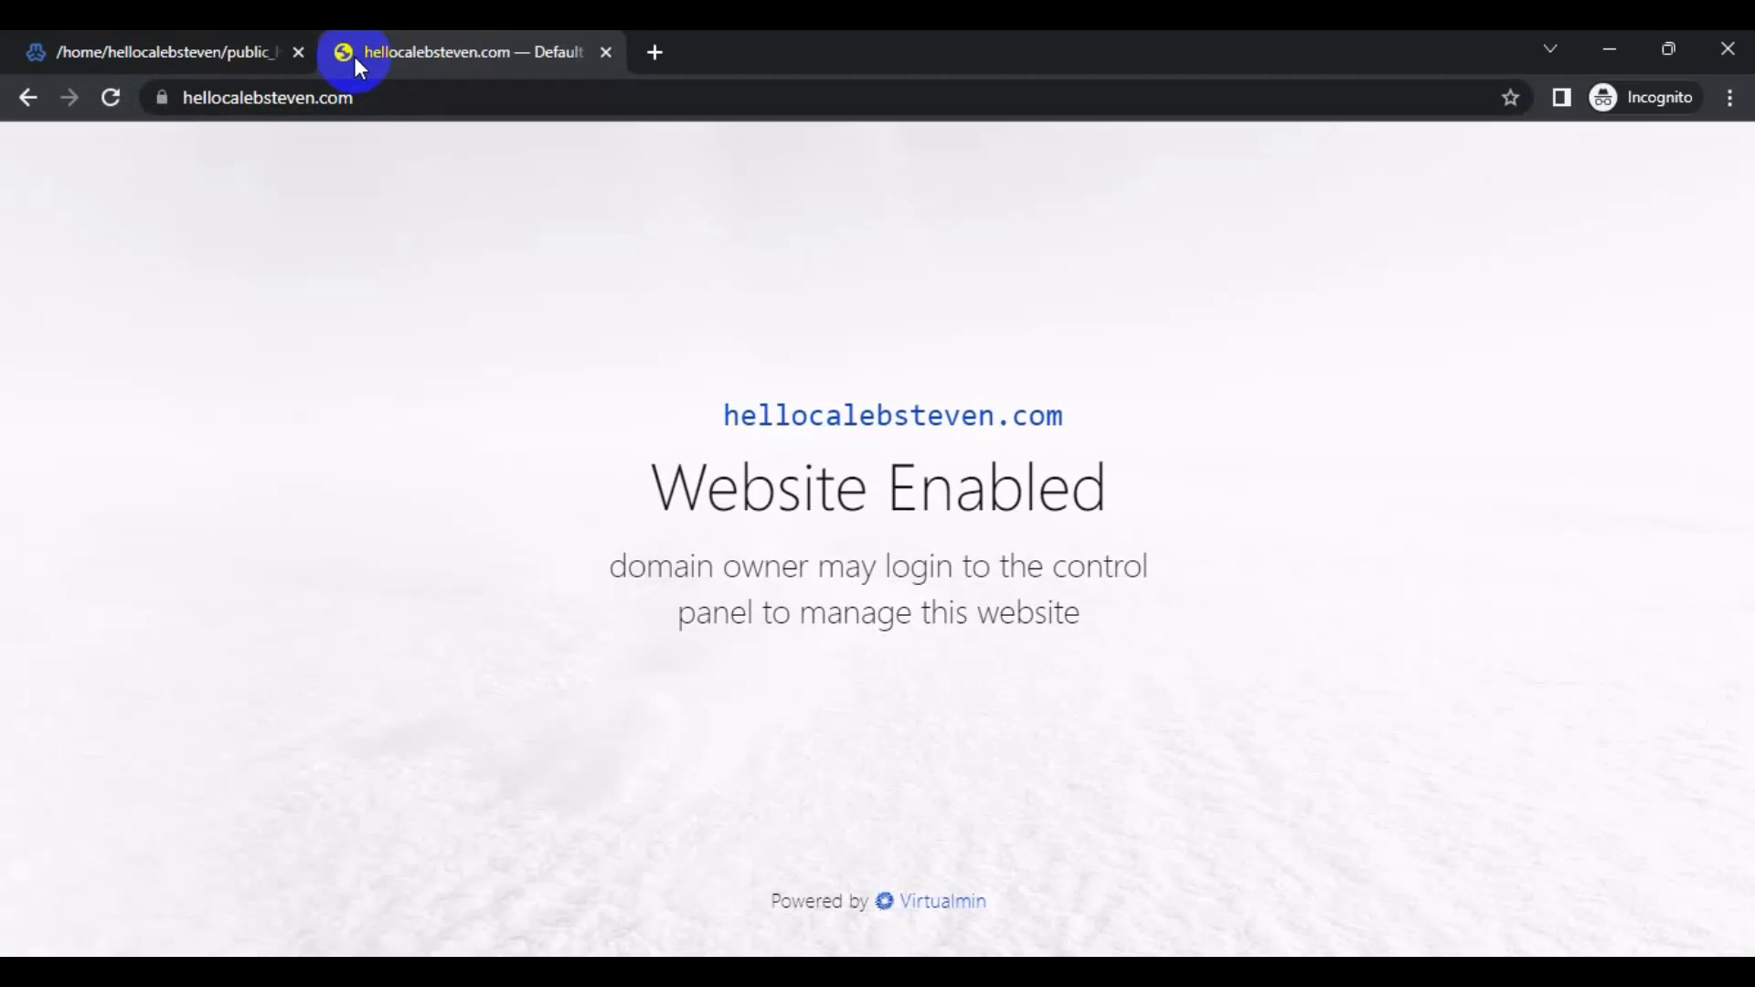
Extend the address to /latest/install to reach the MailWizz Installer welcome page
left_click(411, 102)
left_click(416, 103)
type("//")
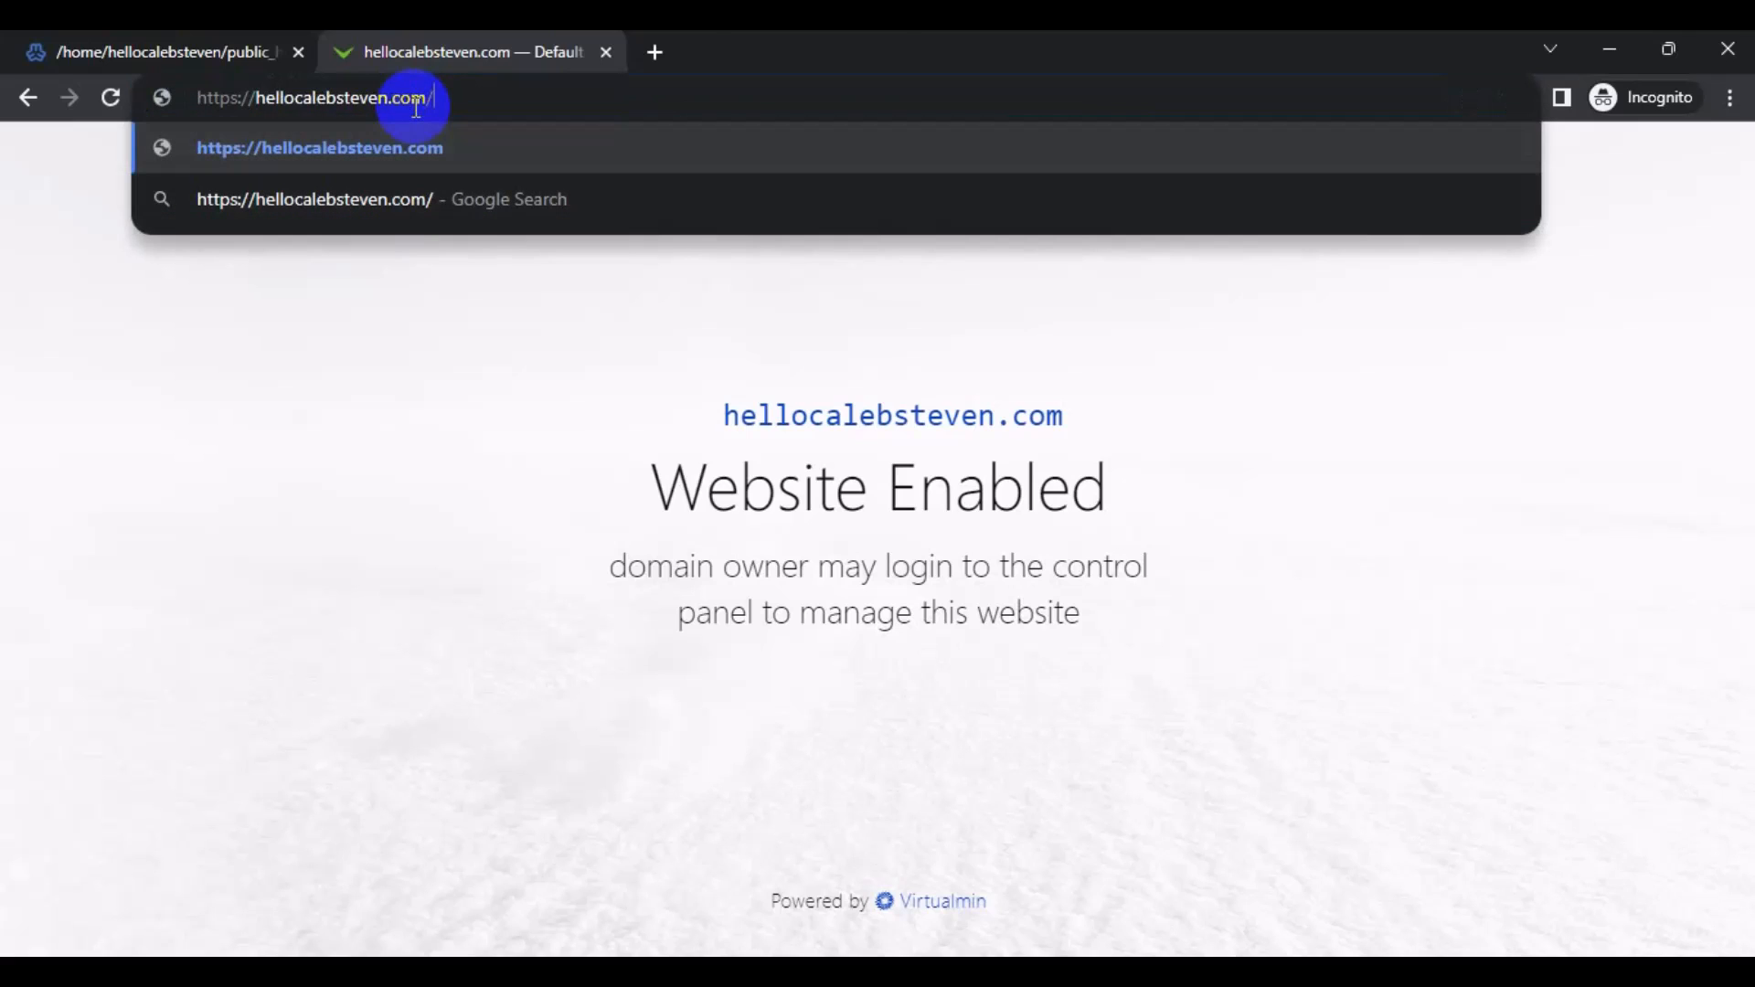
type("late")
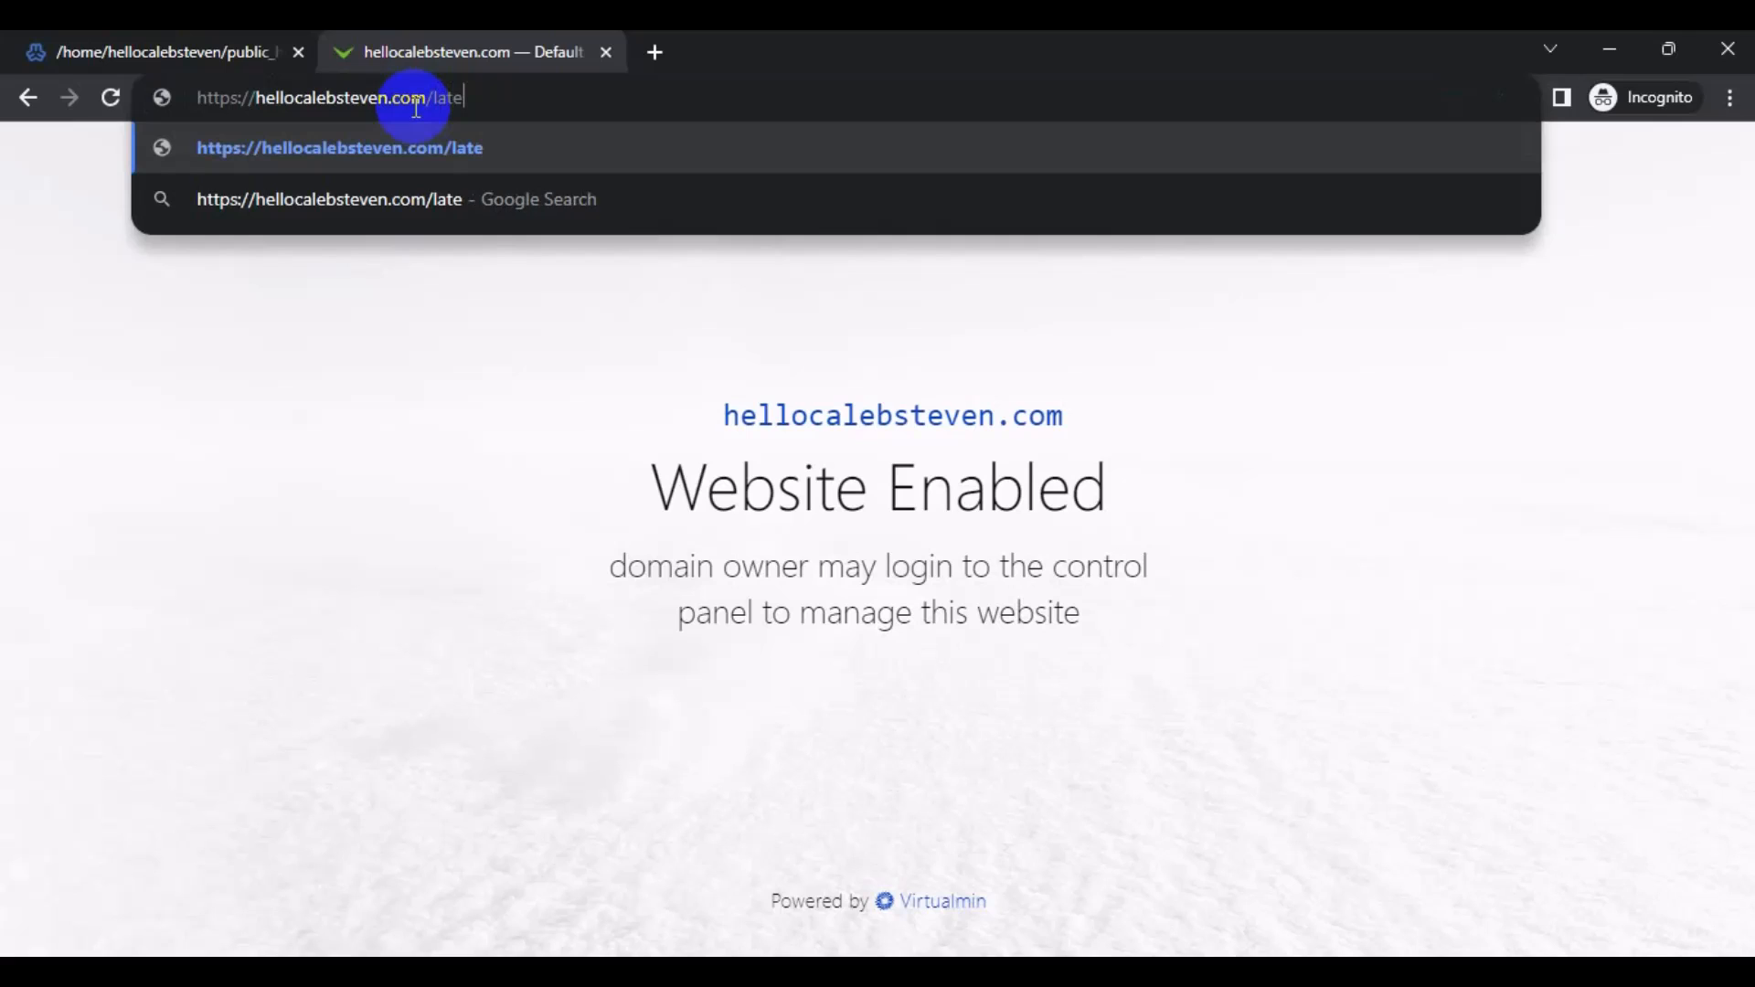
type("st")
key("Return")
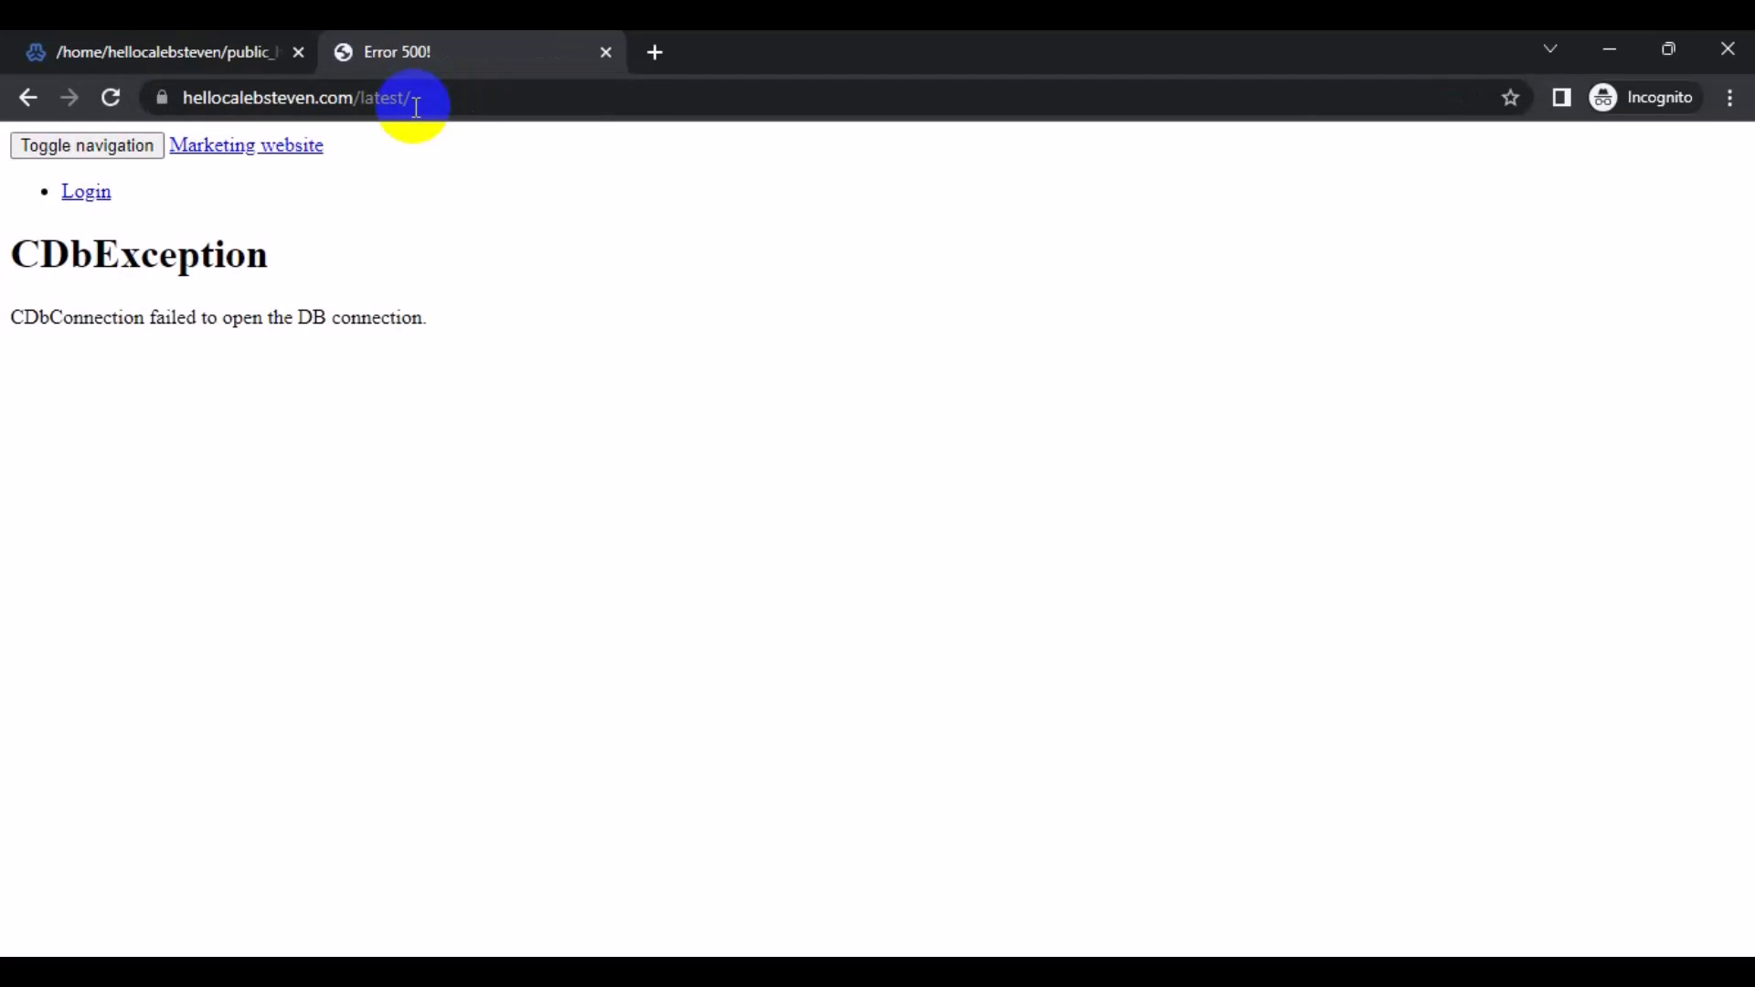
left_click(432, 107)
left_click(436, 106)
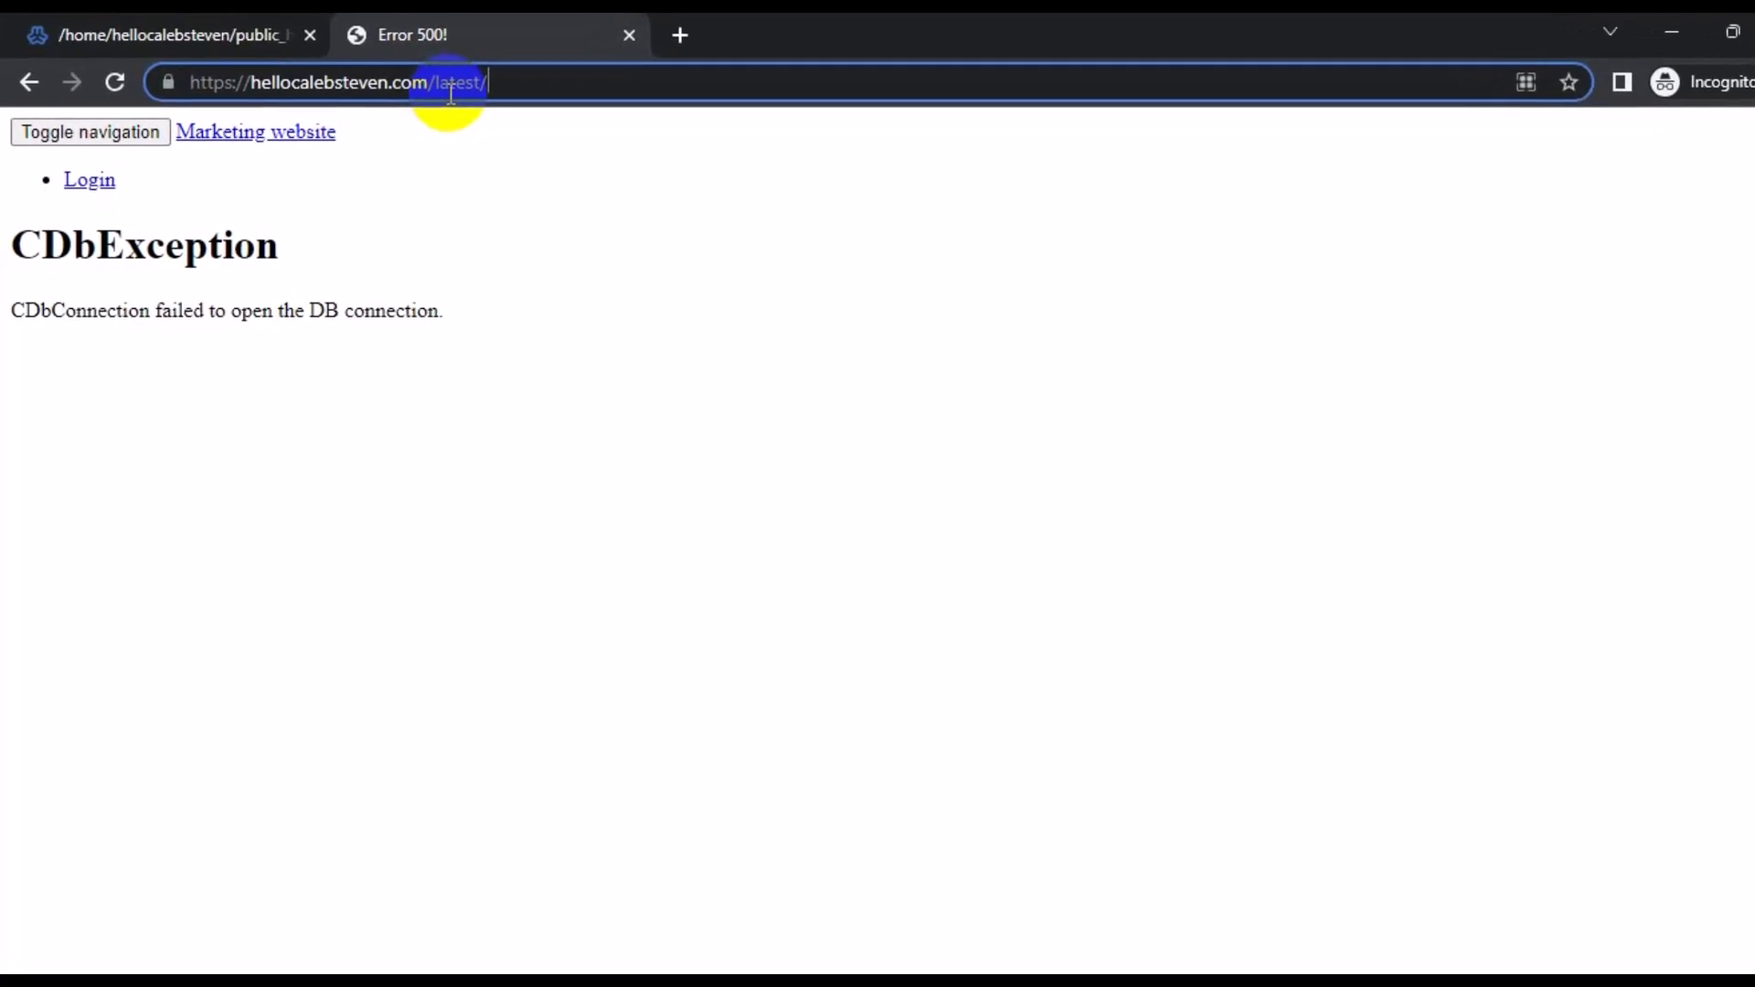
type("install")
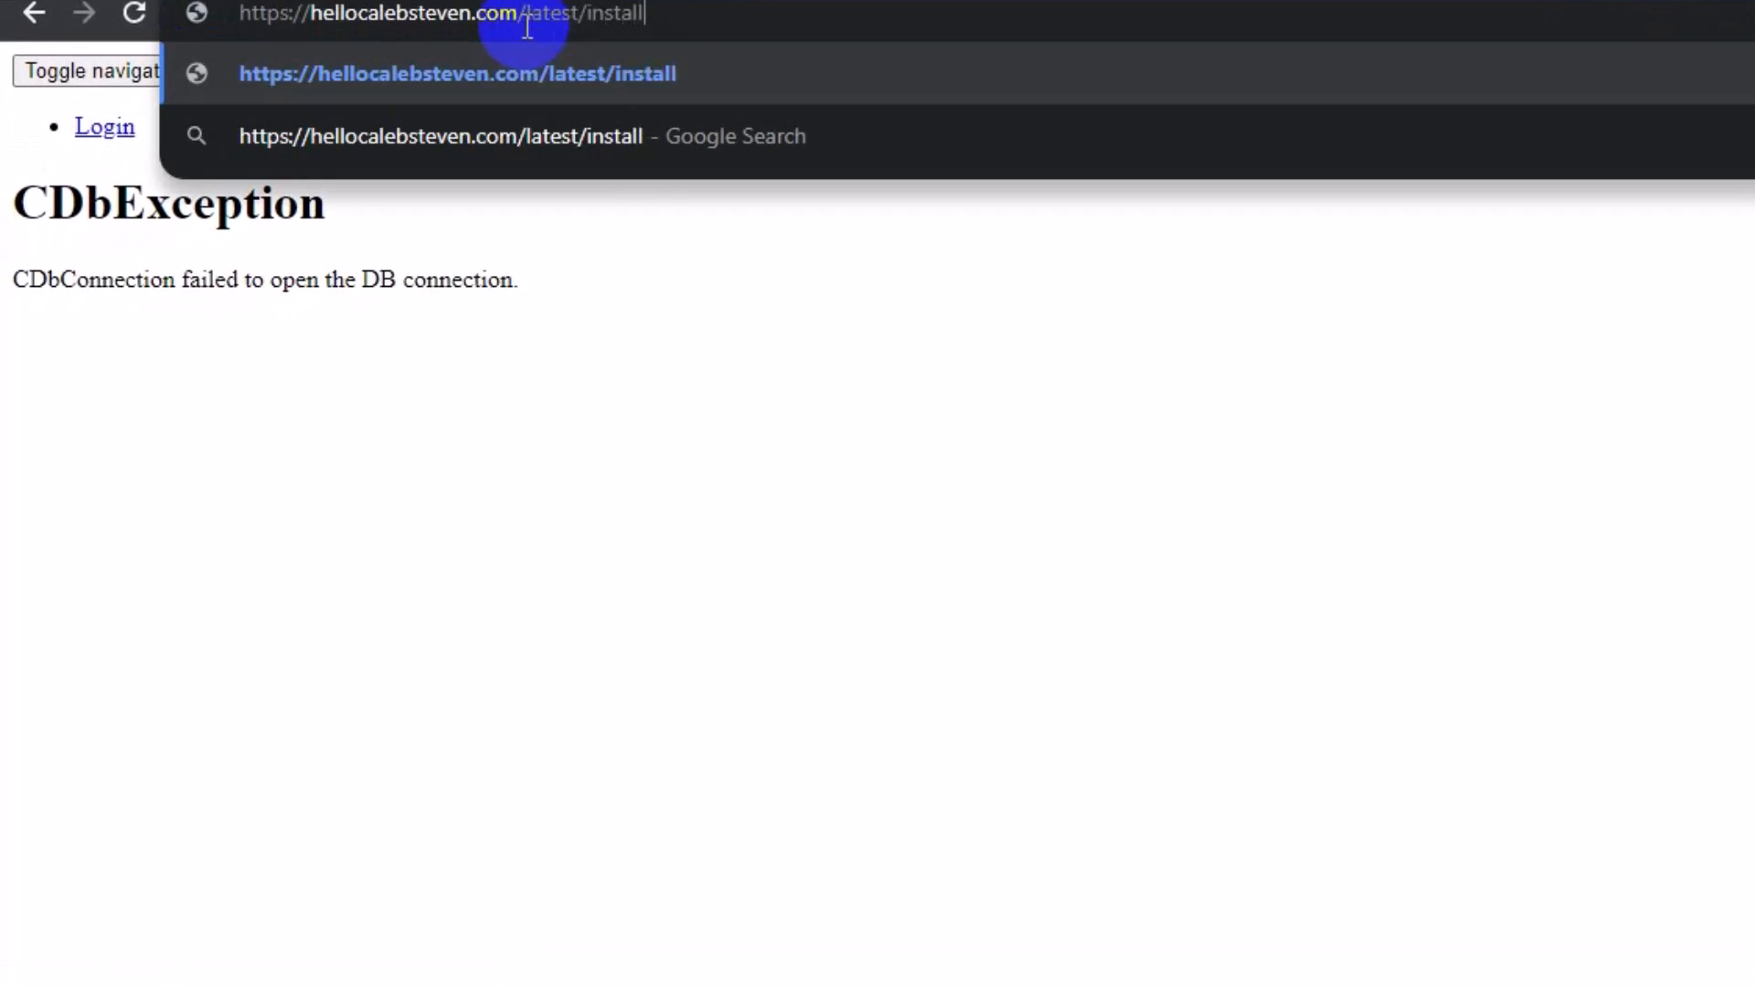
key("Return")
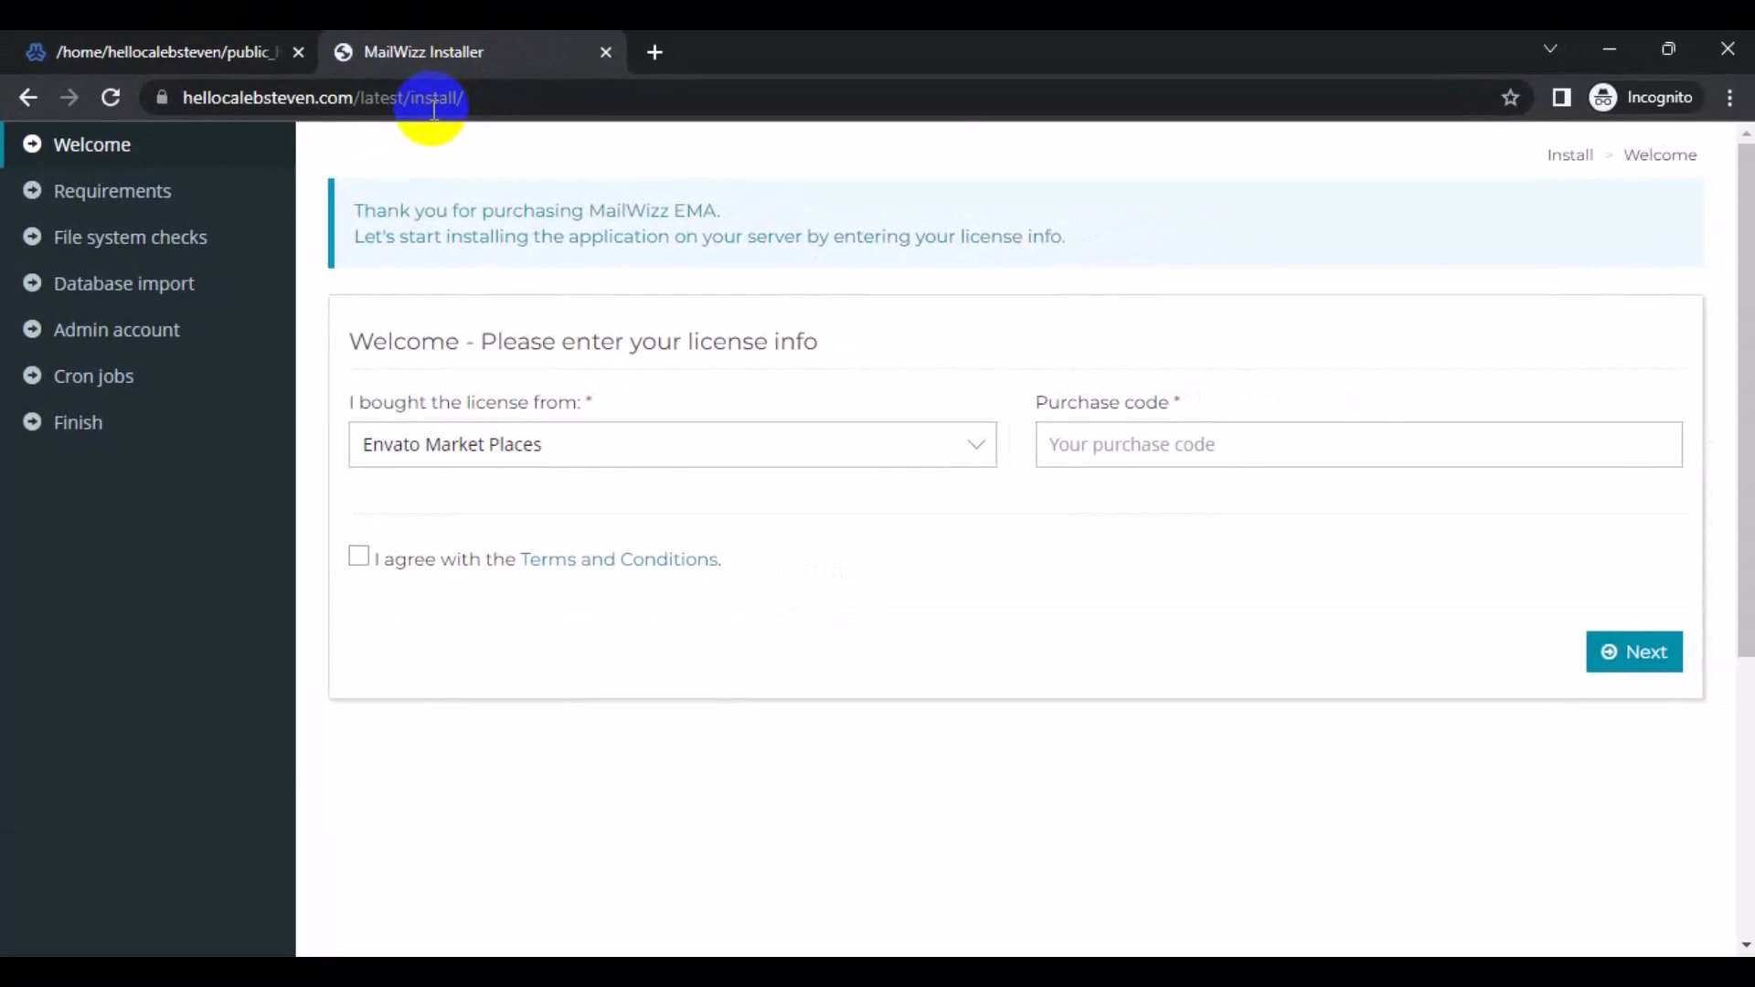
Check the latest folder's contents in File Manager, then return to public_html
left_click(238, 51)
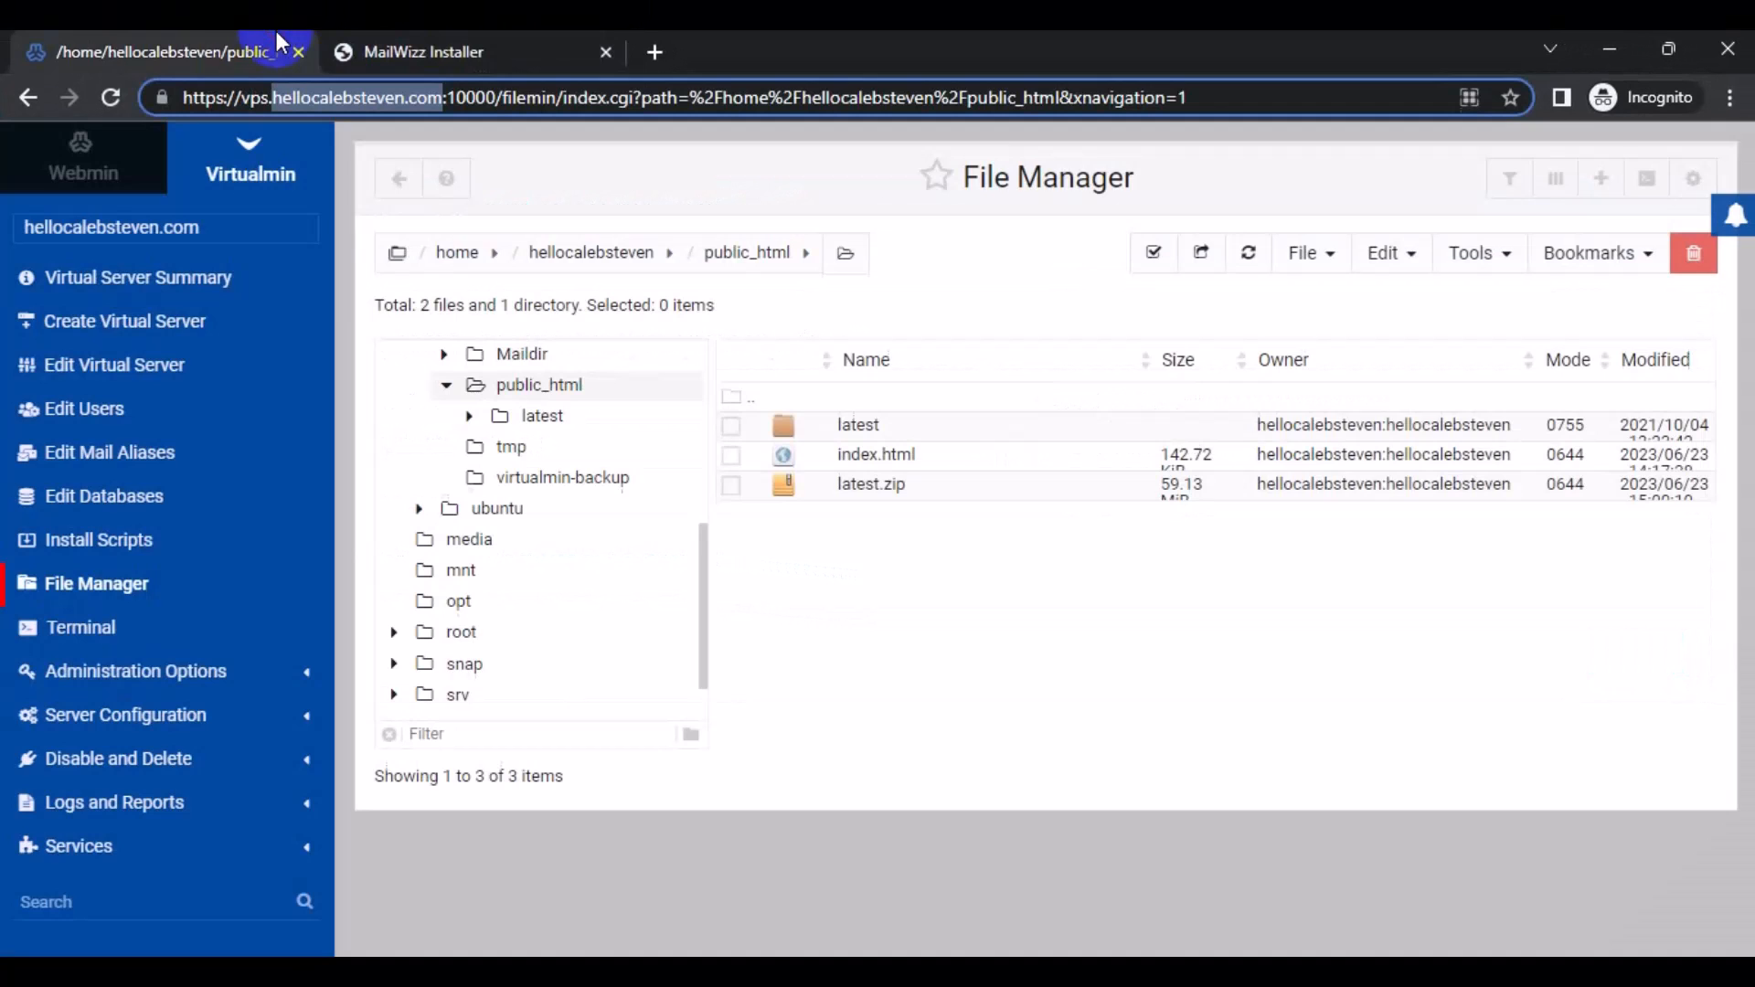
double_click(888, 426)
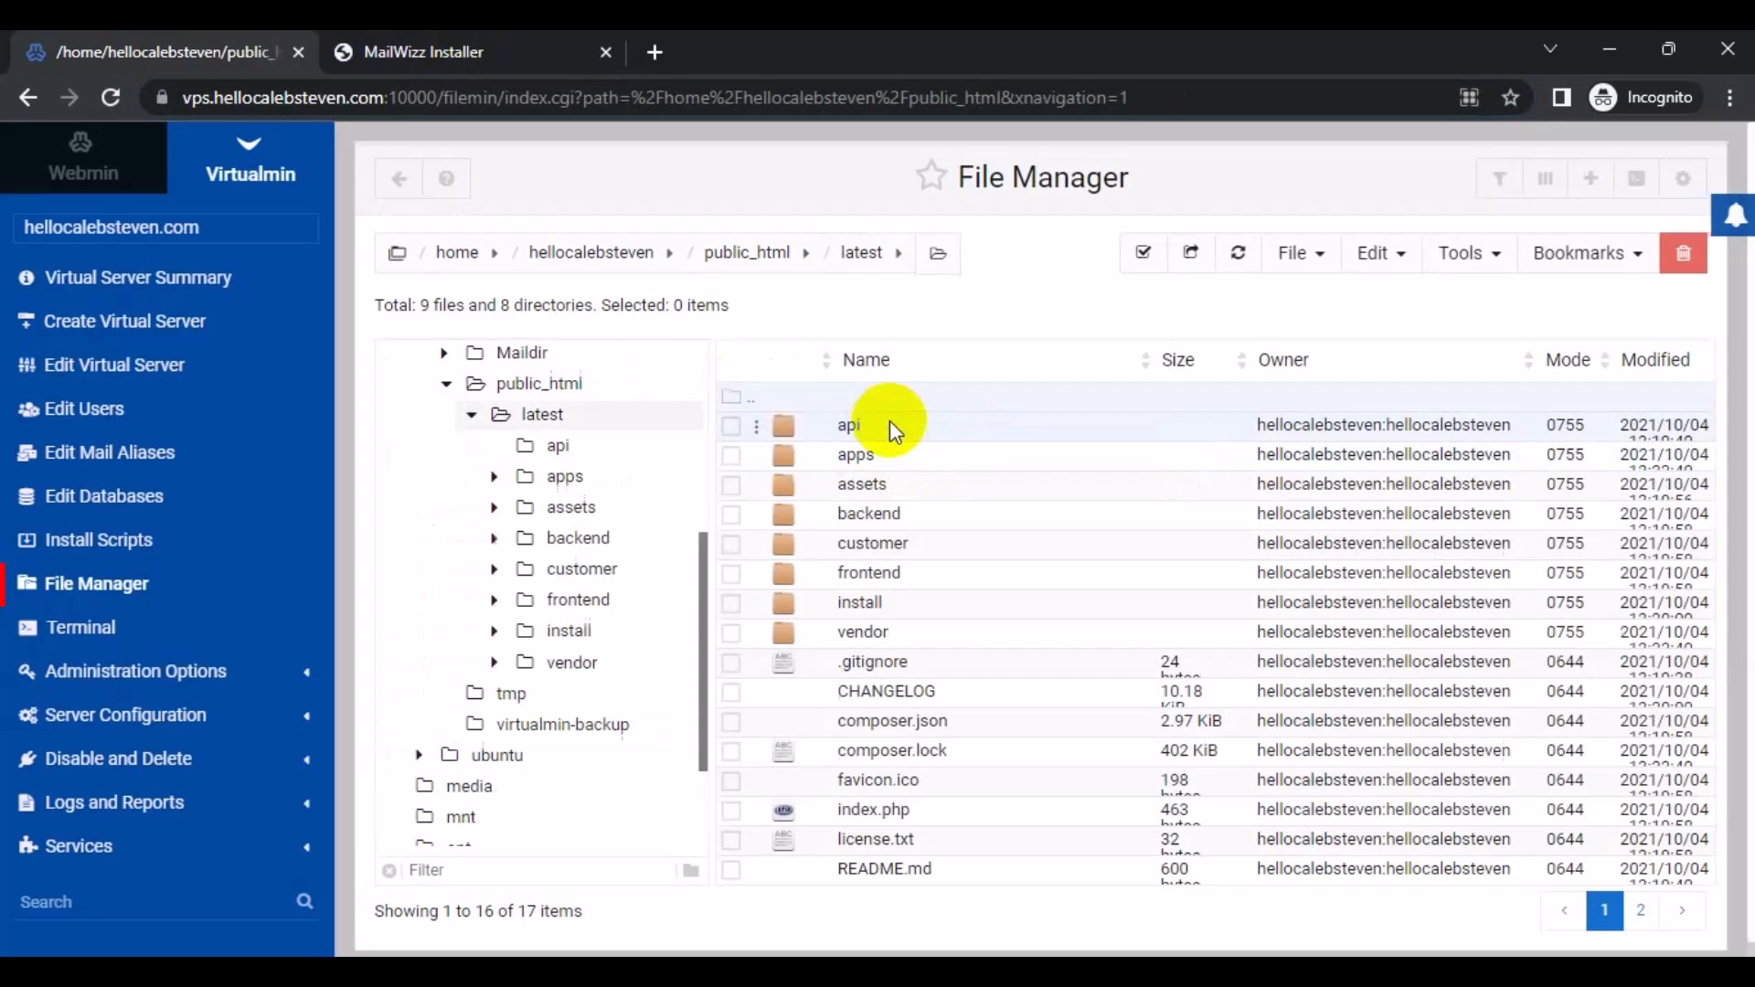
left_click(485, 57)
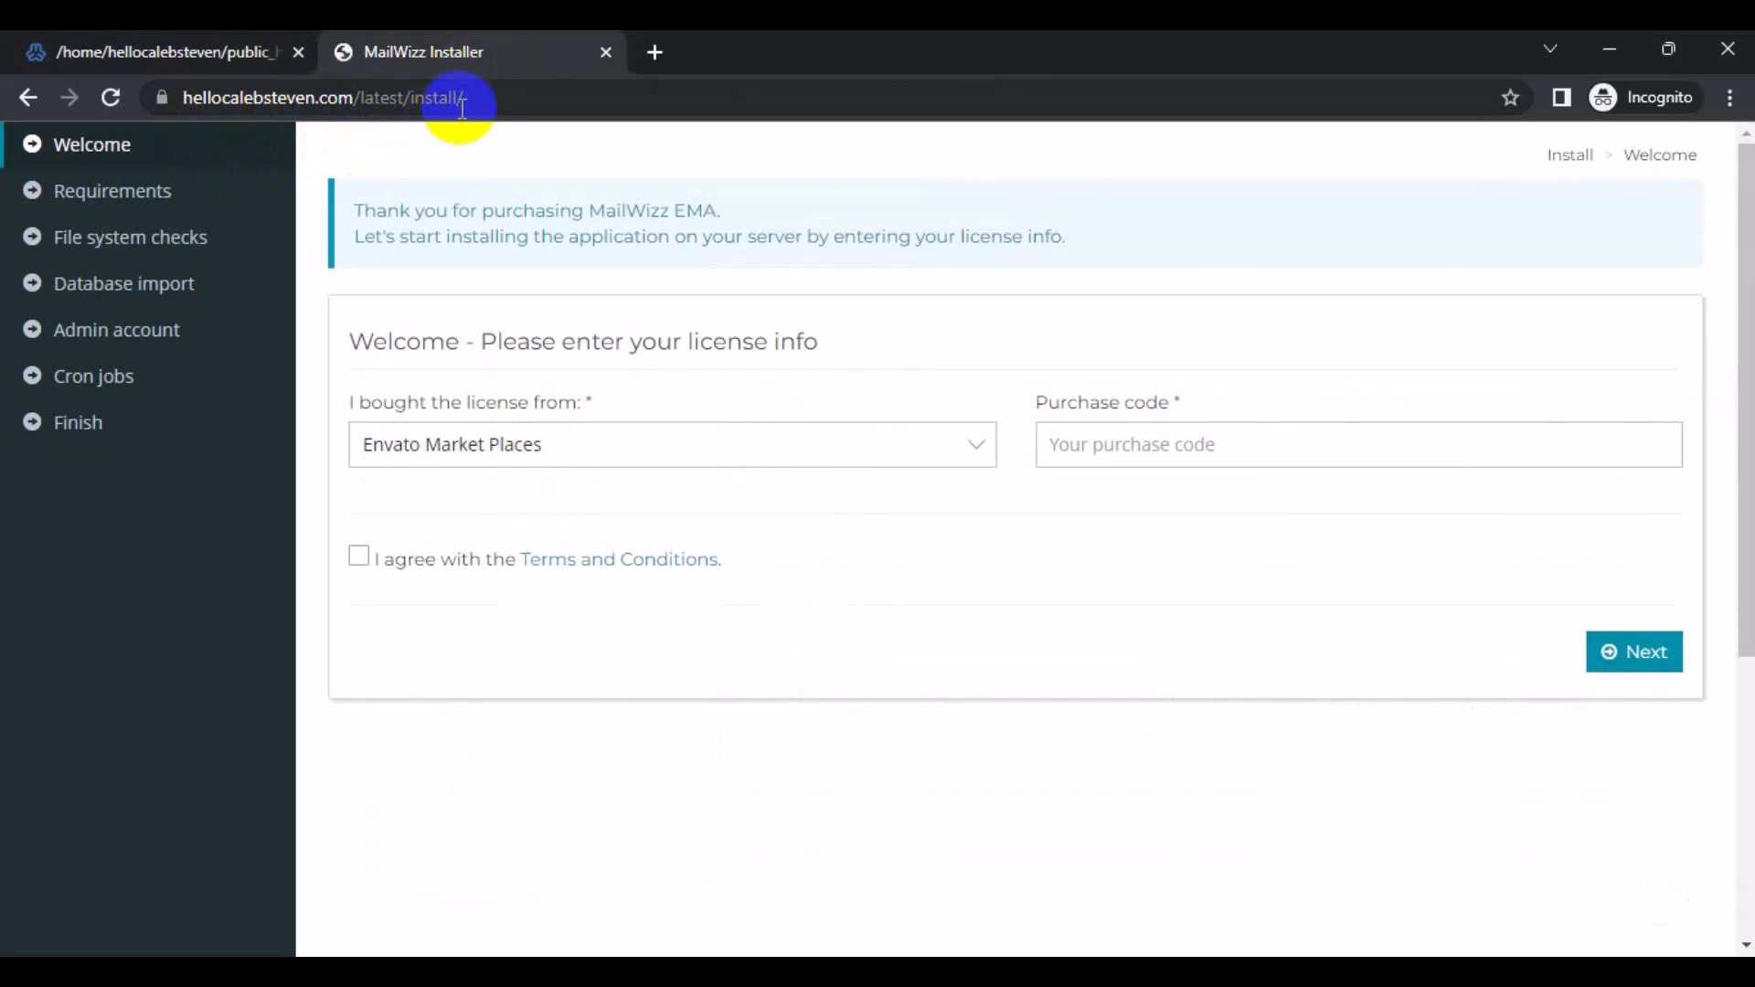
left_click(273, 41)
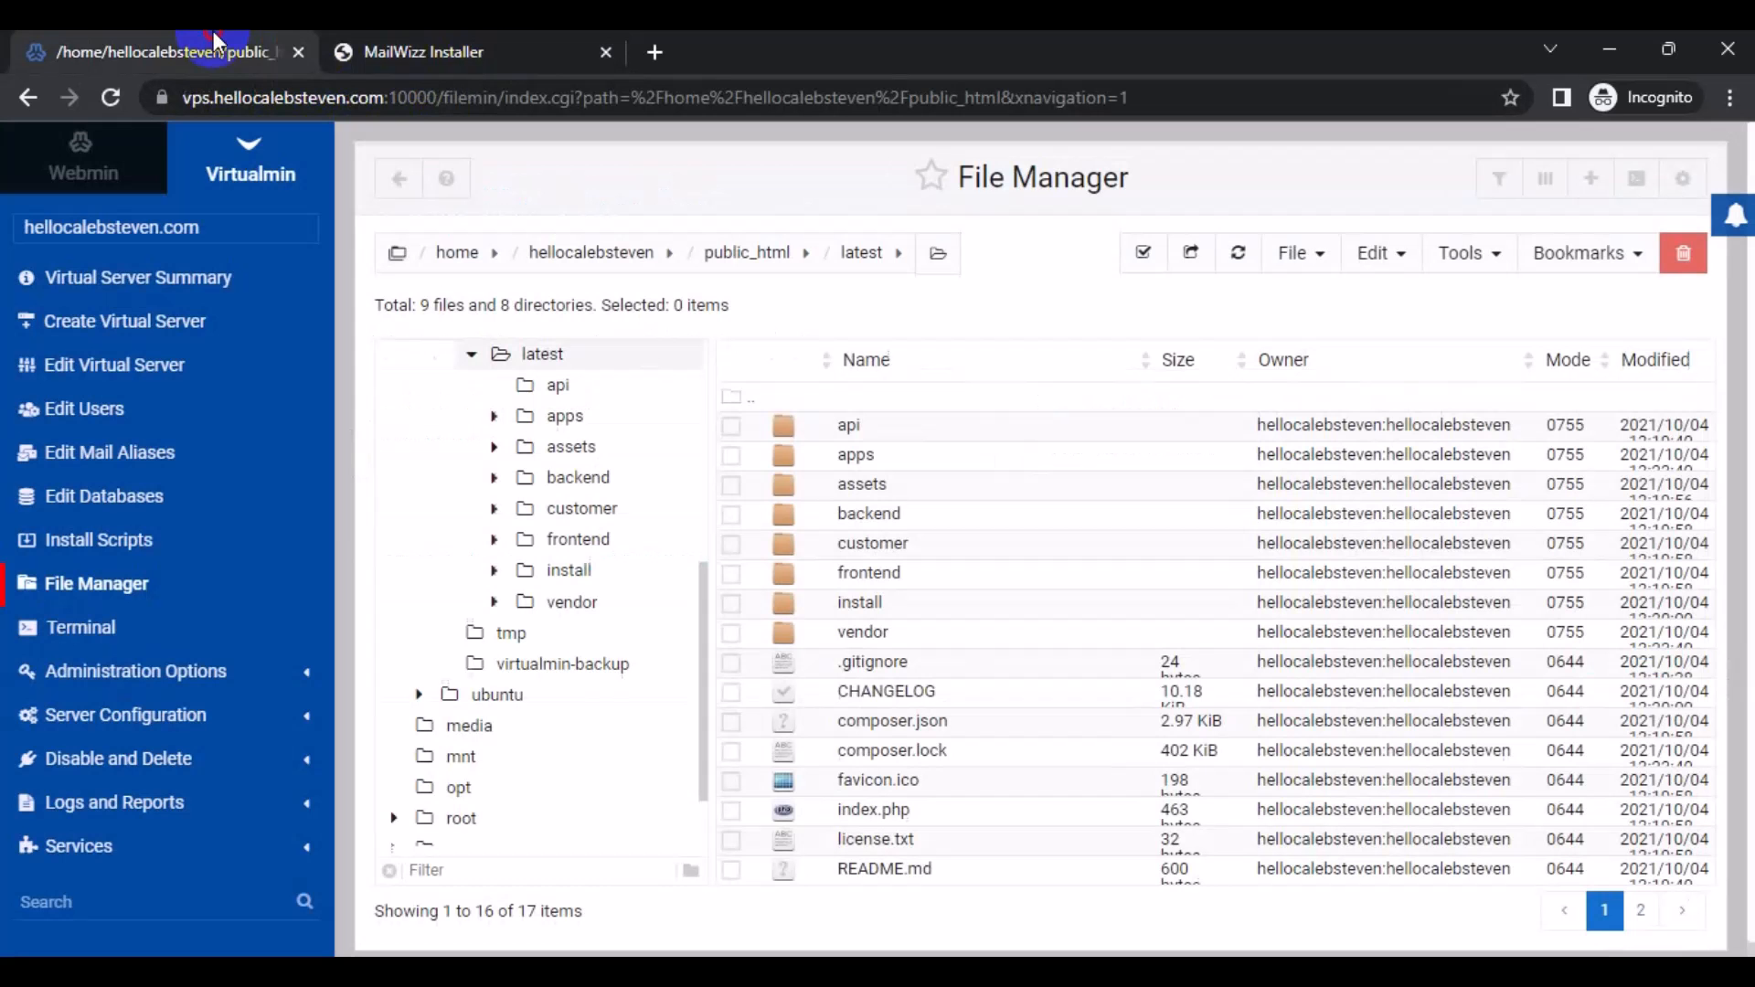
left_click(777, 273)
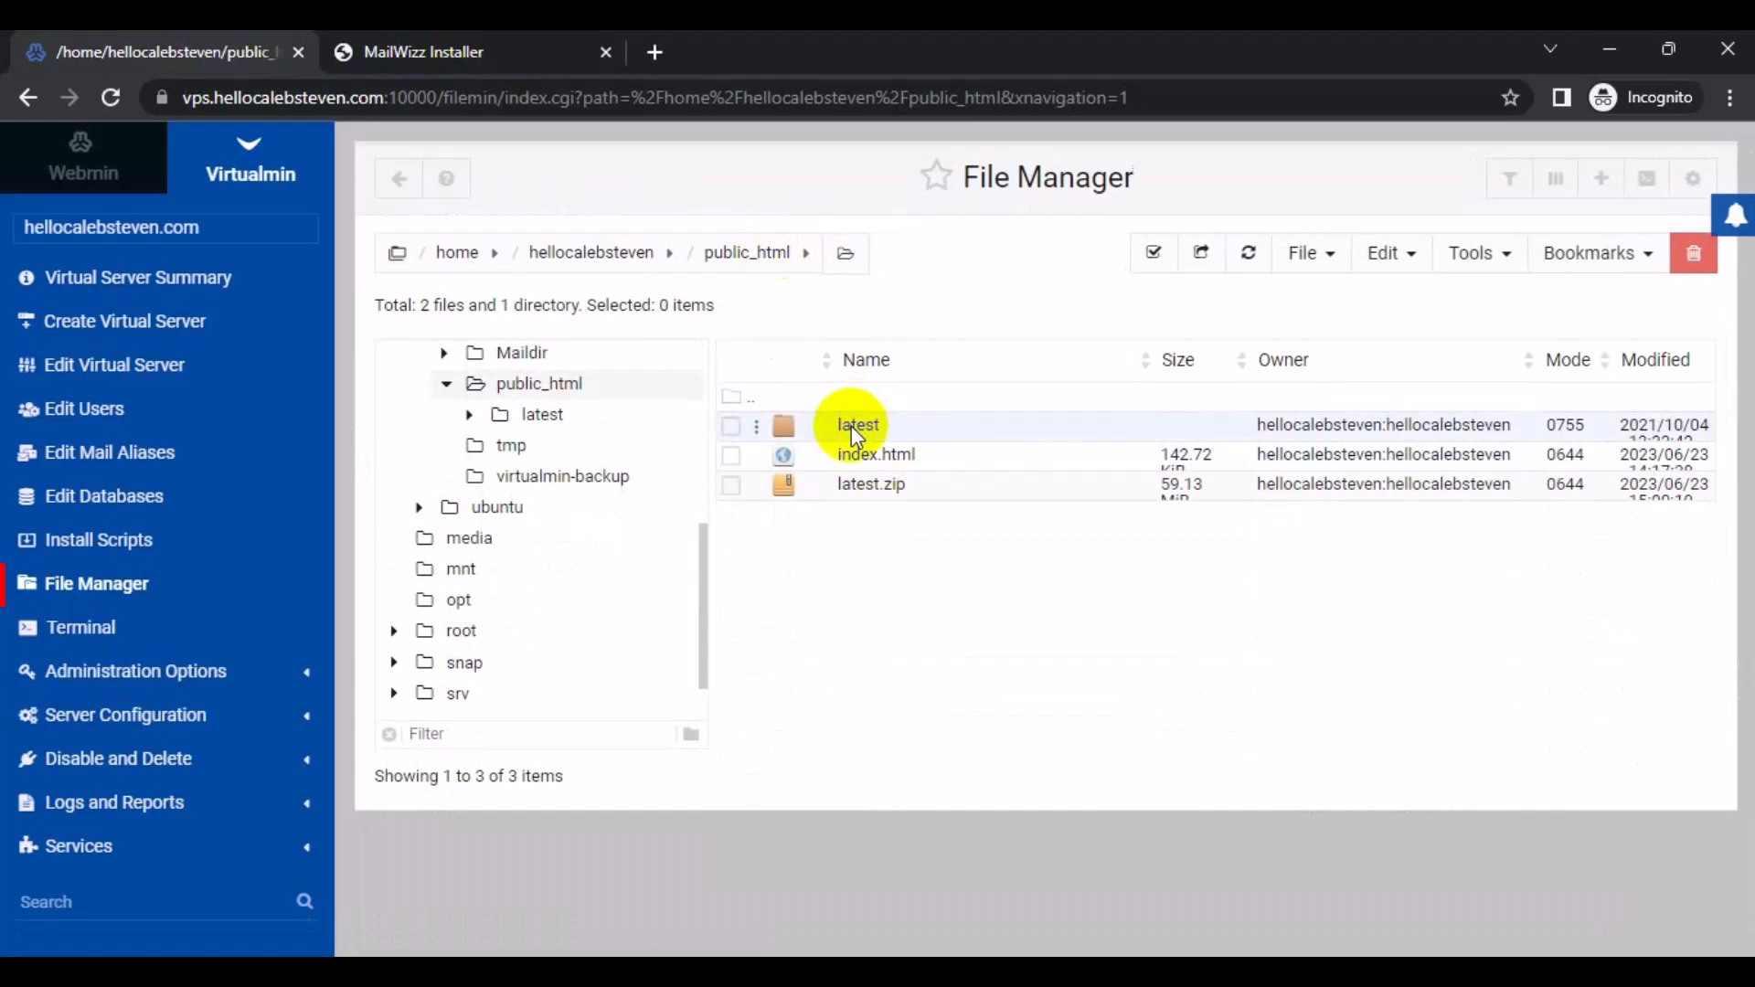
left_click(540, 41)
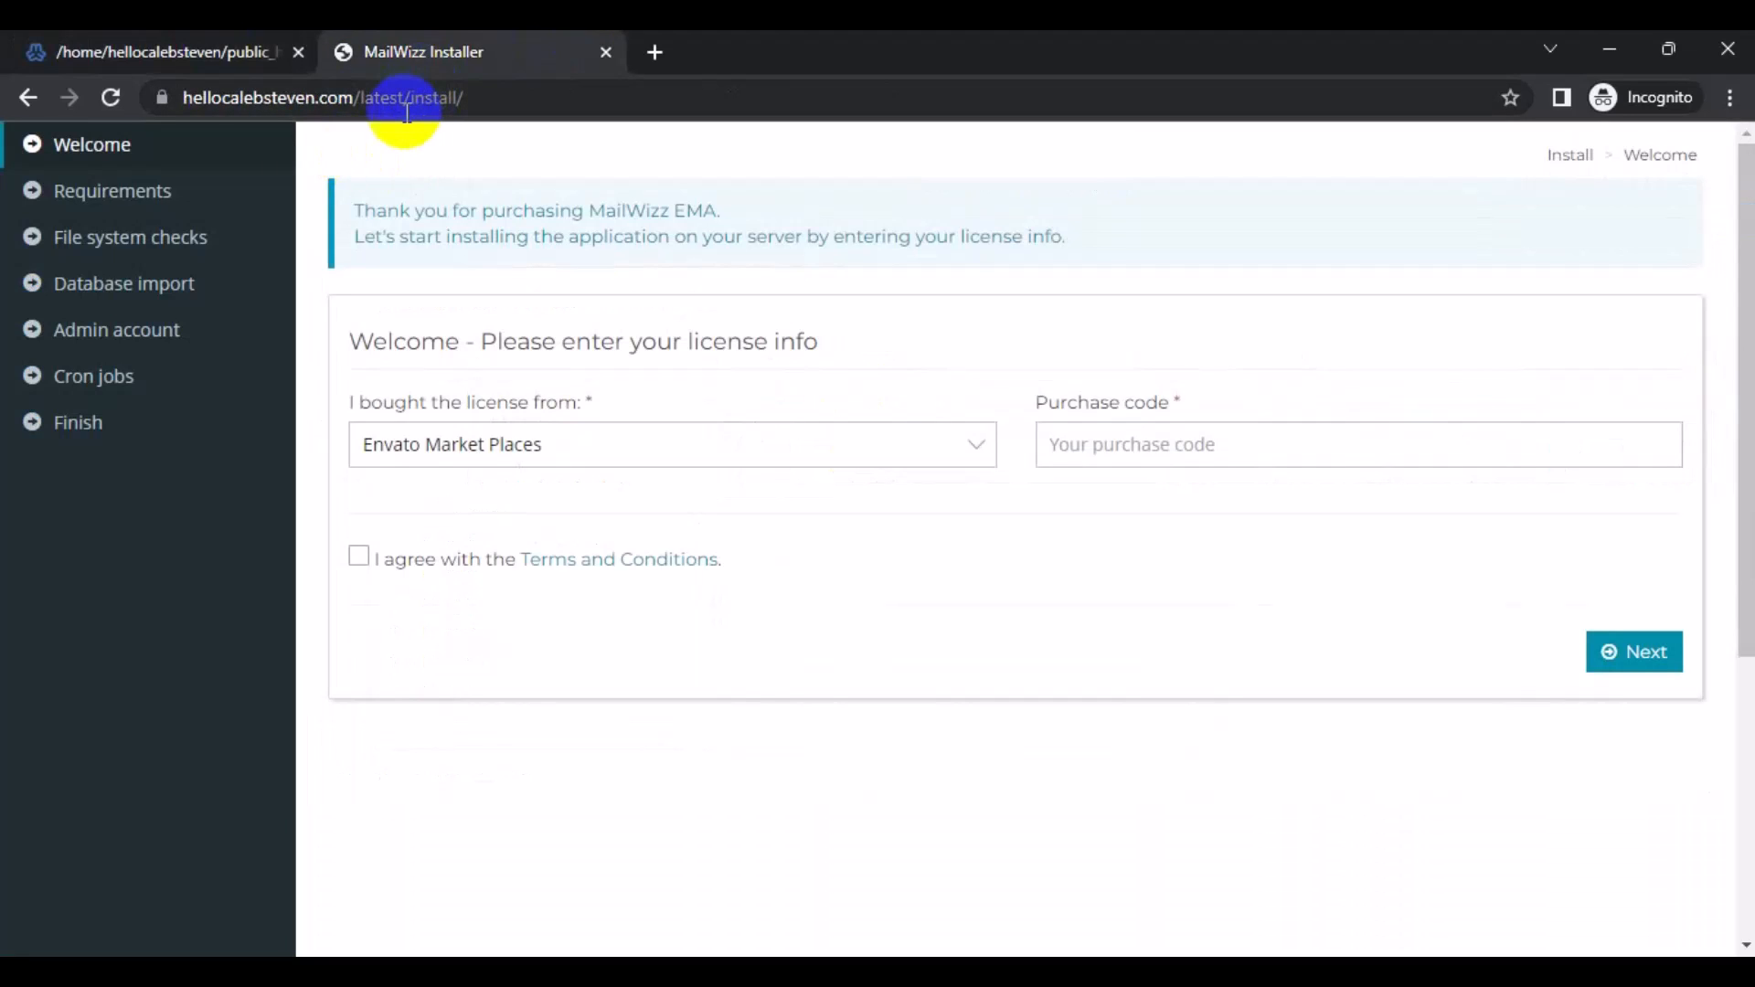
Accept the Terms and Conditions and pass the Requirements check to File system checks
left_click(358, 559)
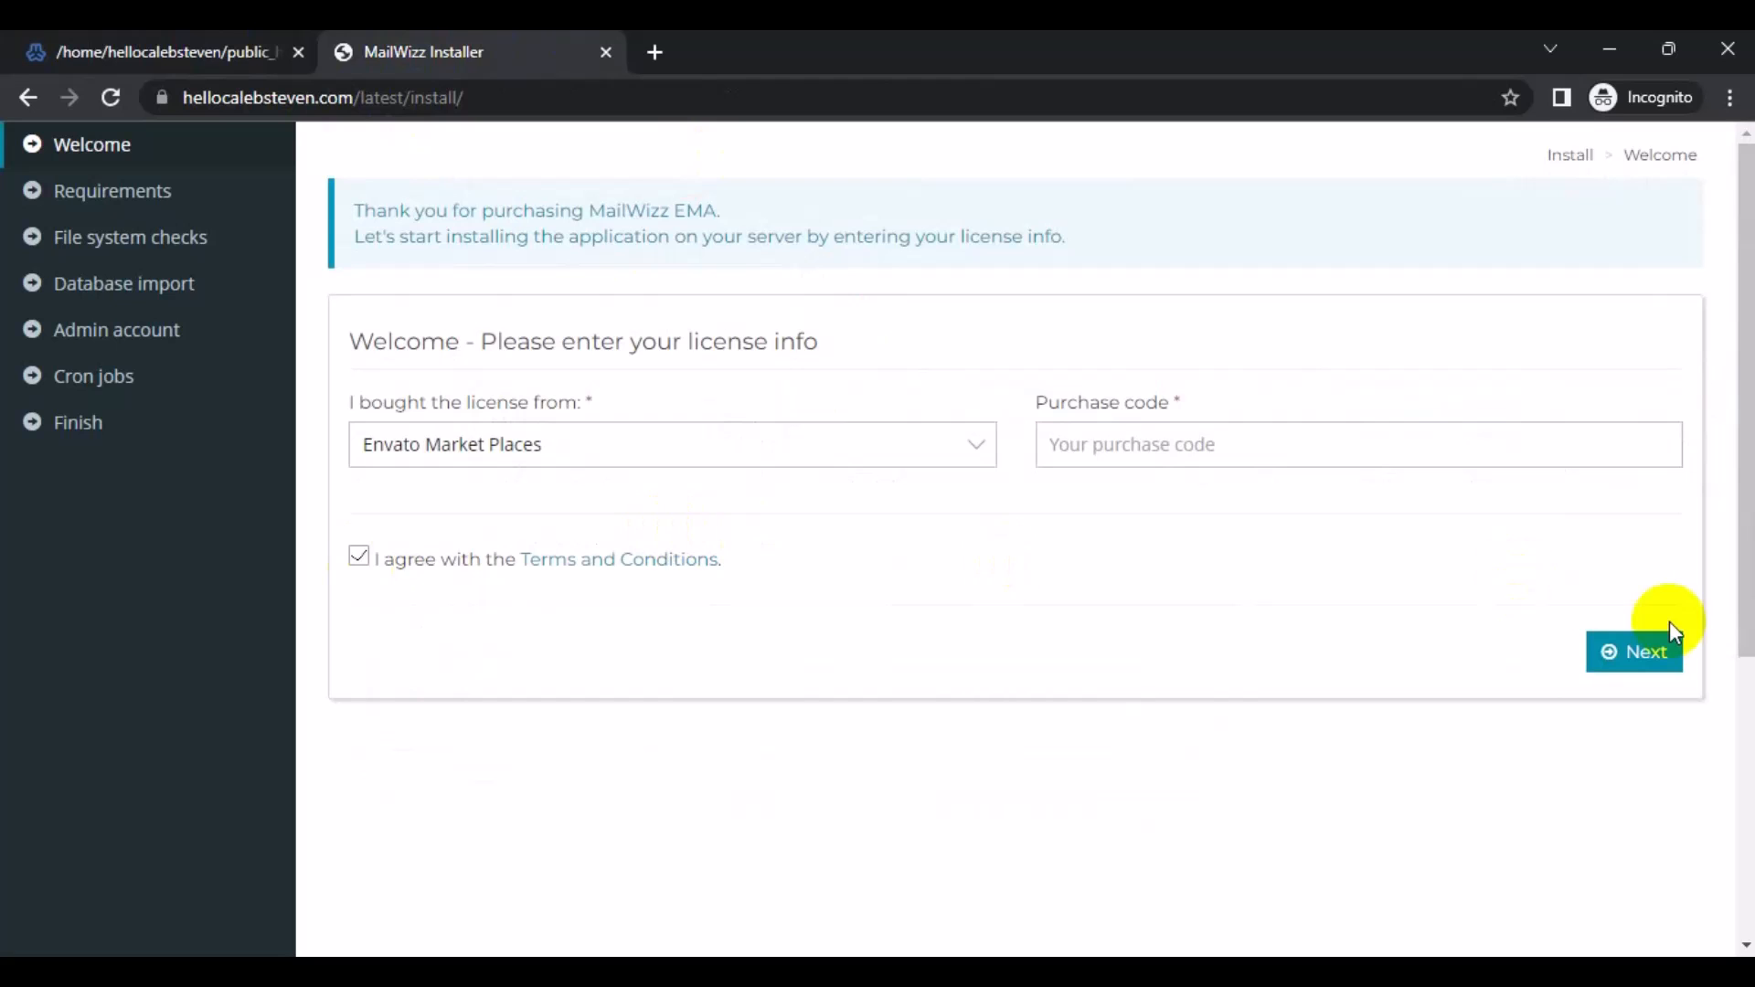
left_click(1639, 654)
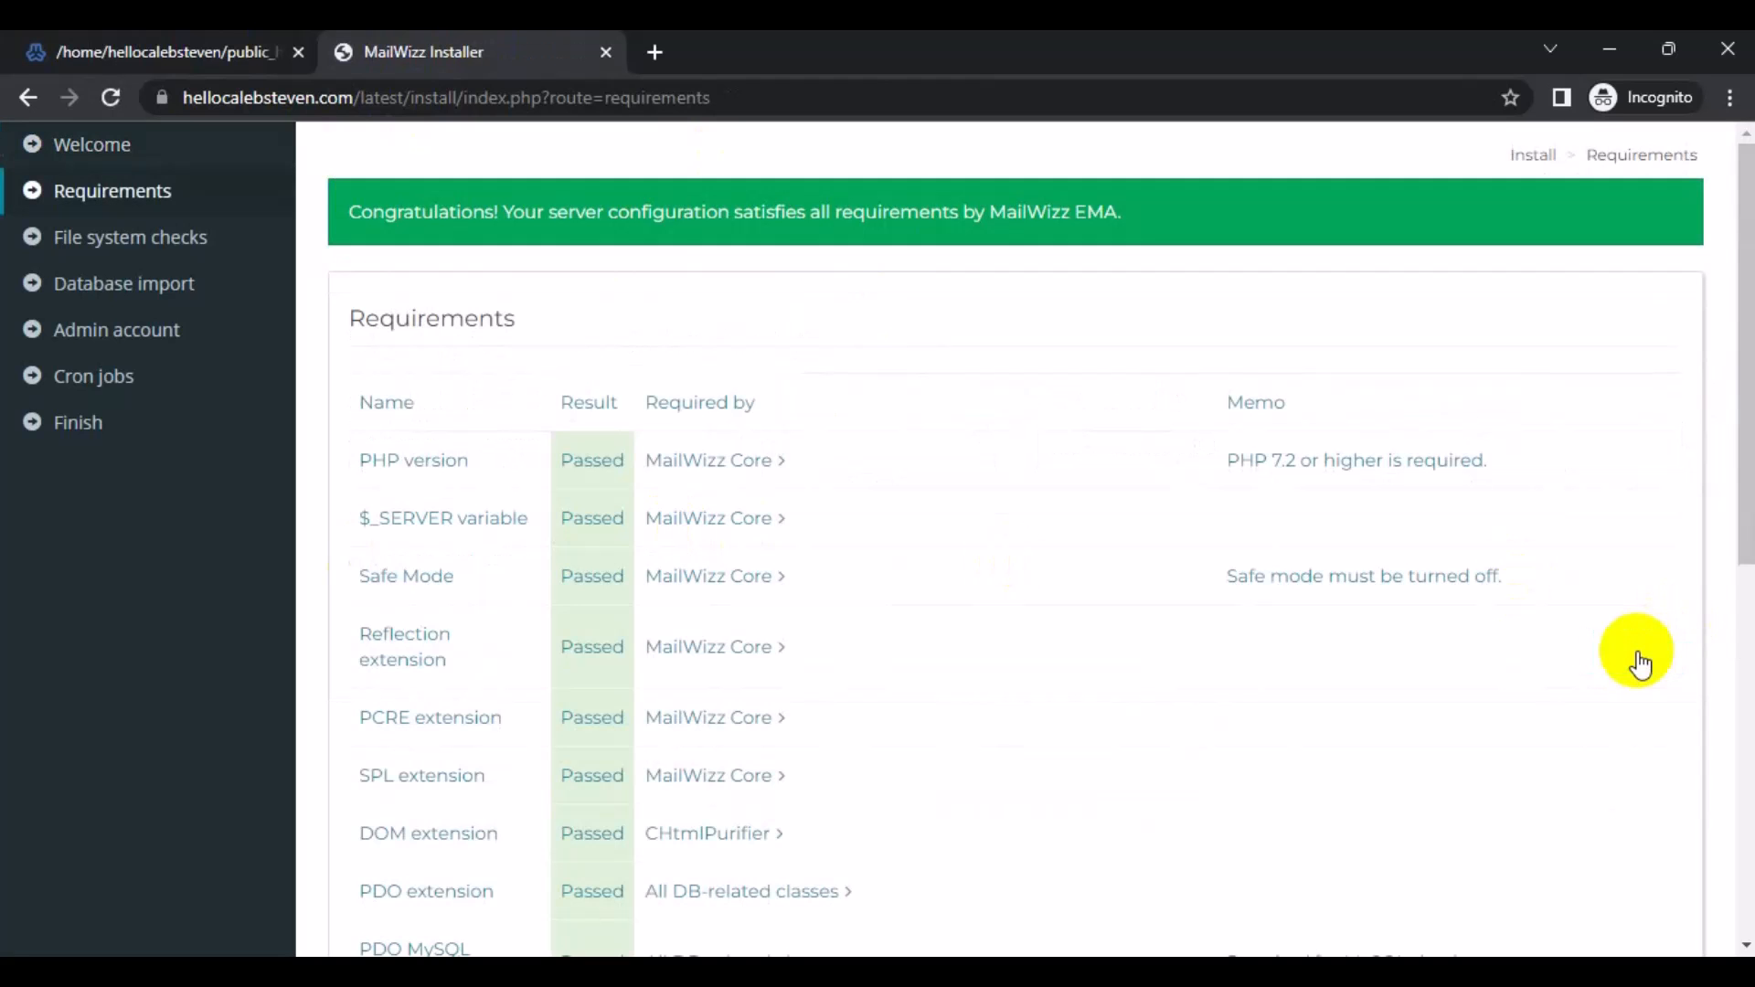
scroll(1729, 549, "down", 5)
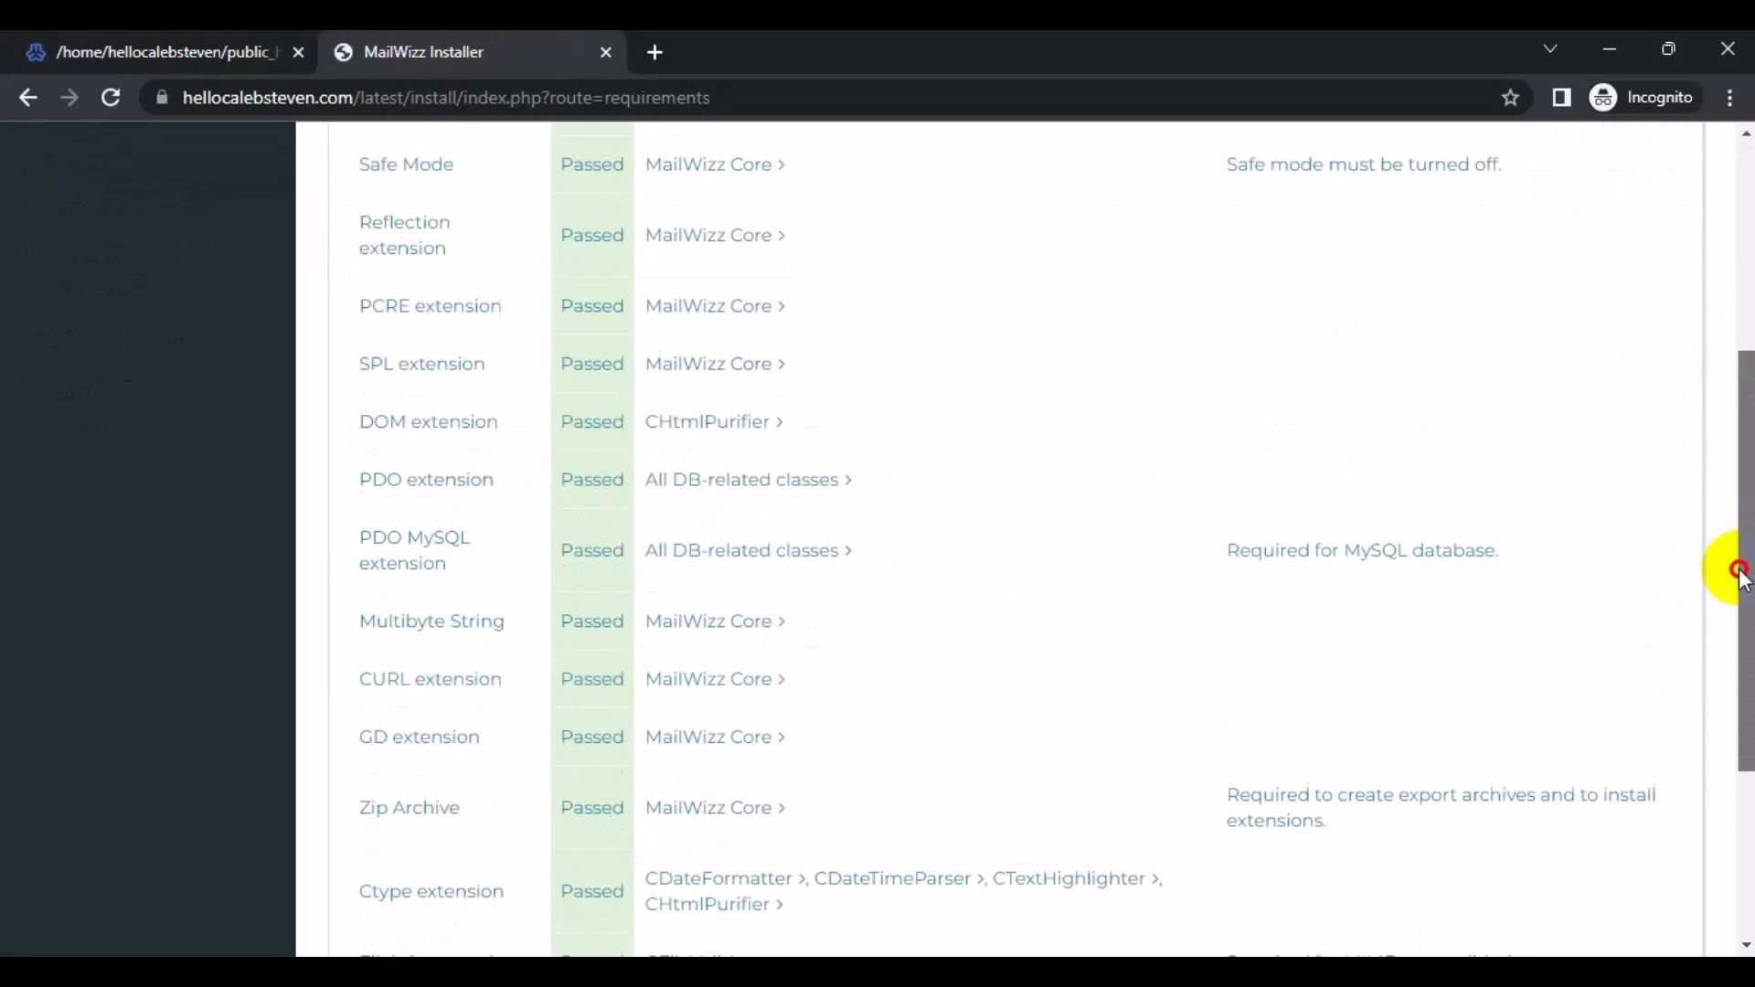
left_click_drag(1687, 616, 1729, 758)
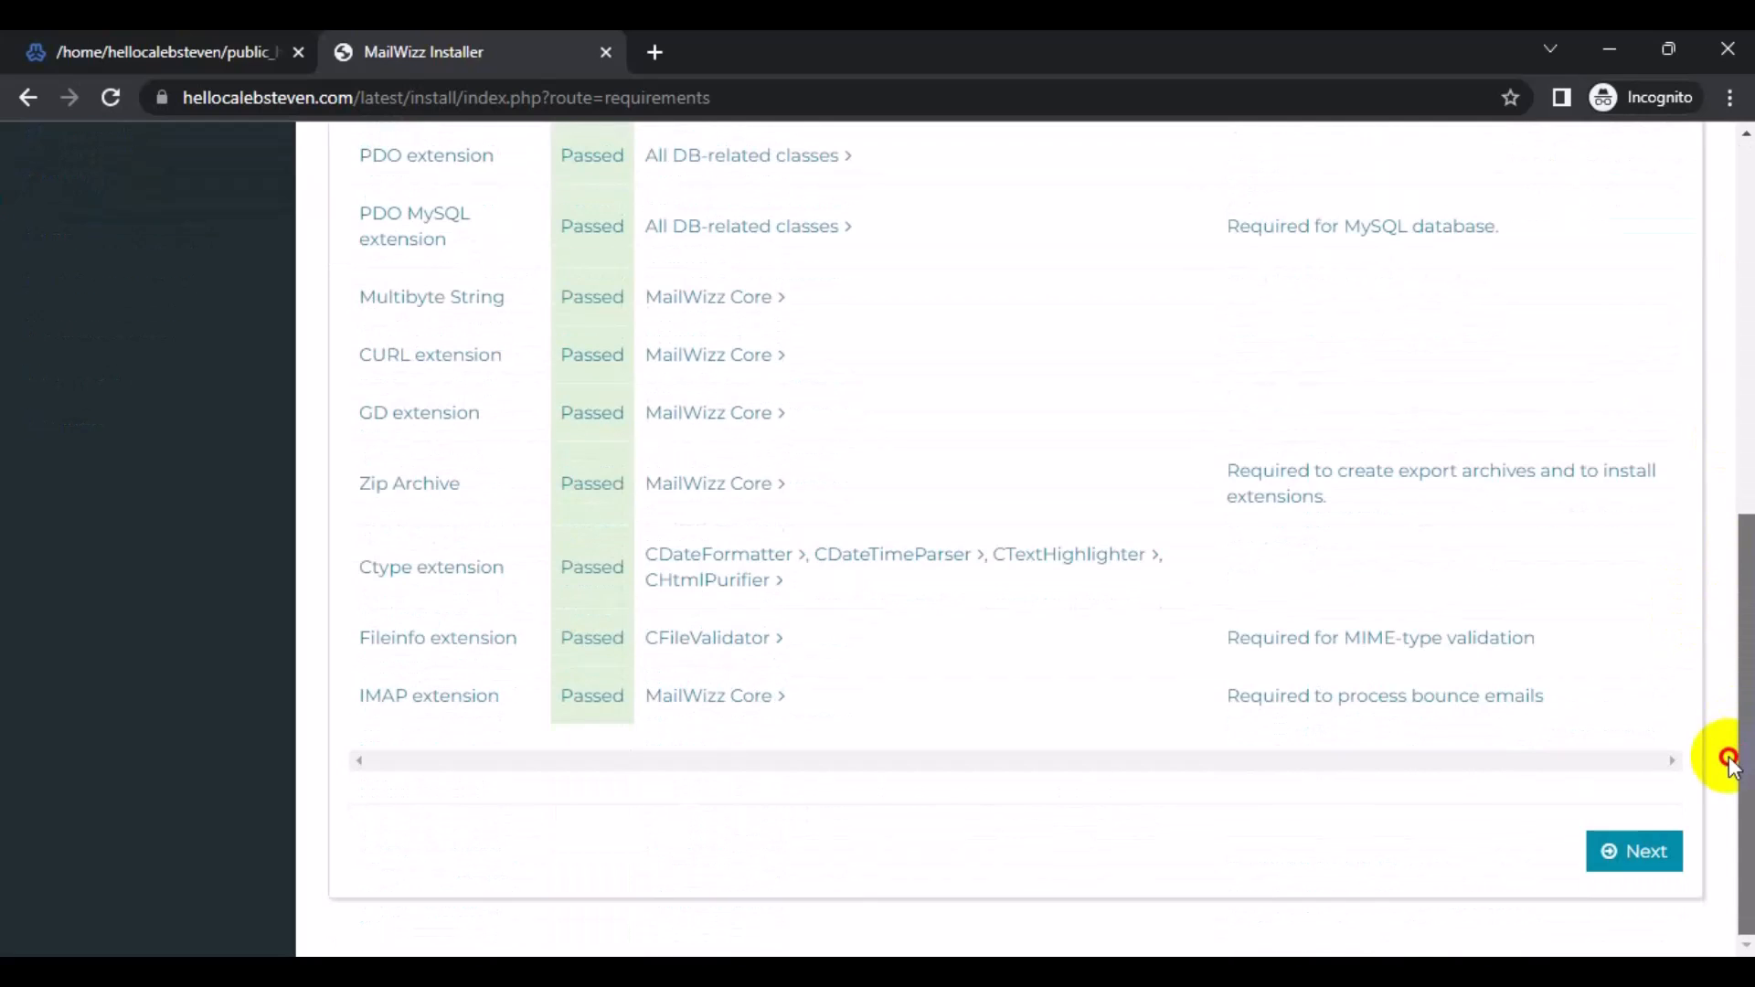
left_click(1620, 857)
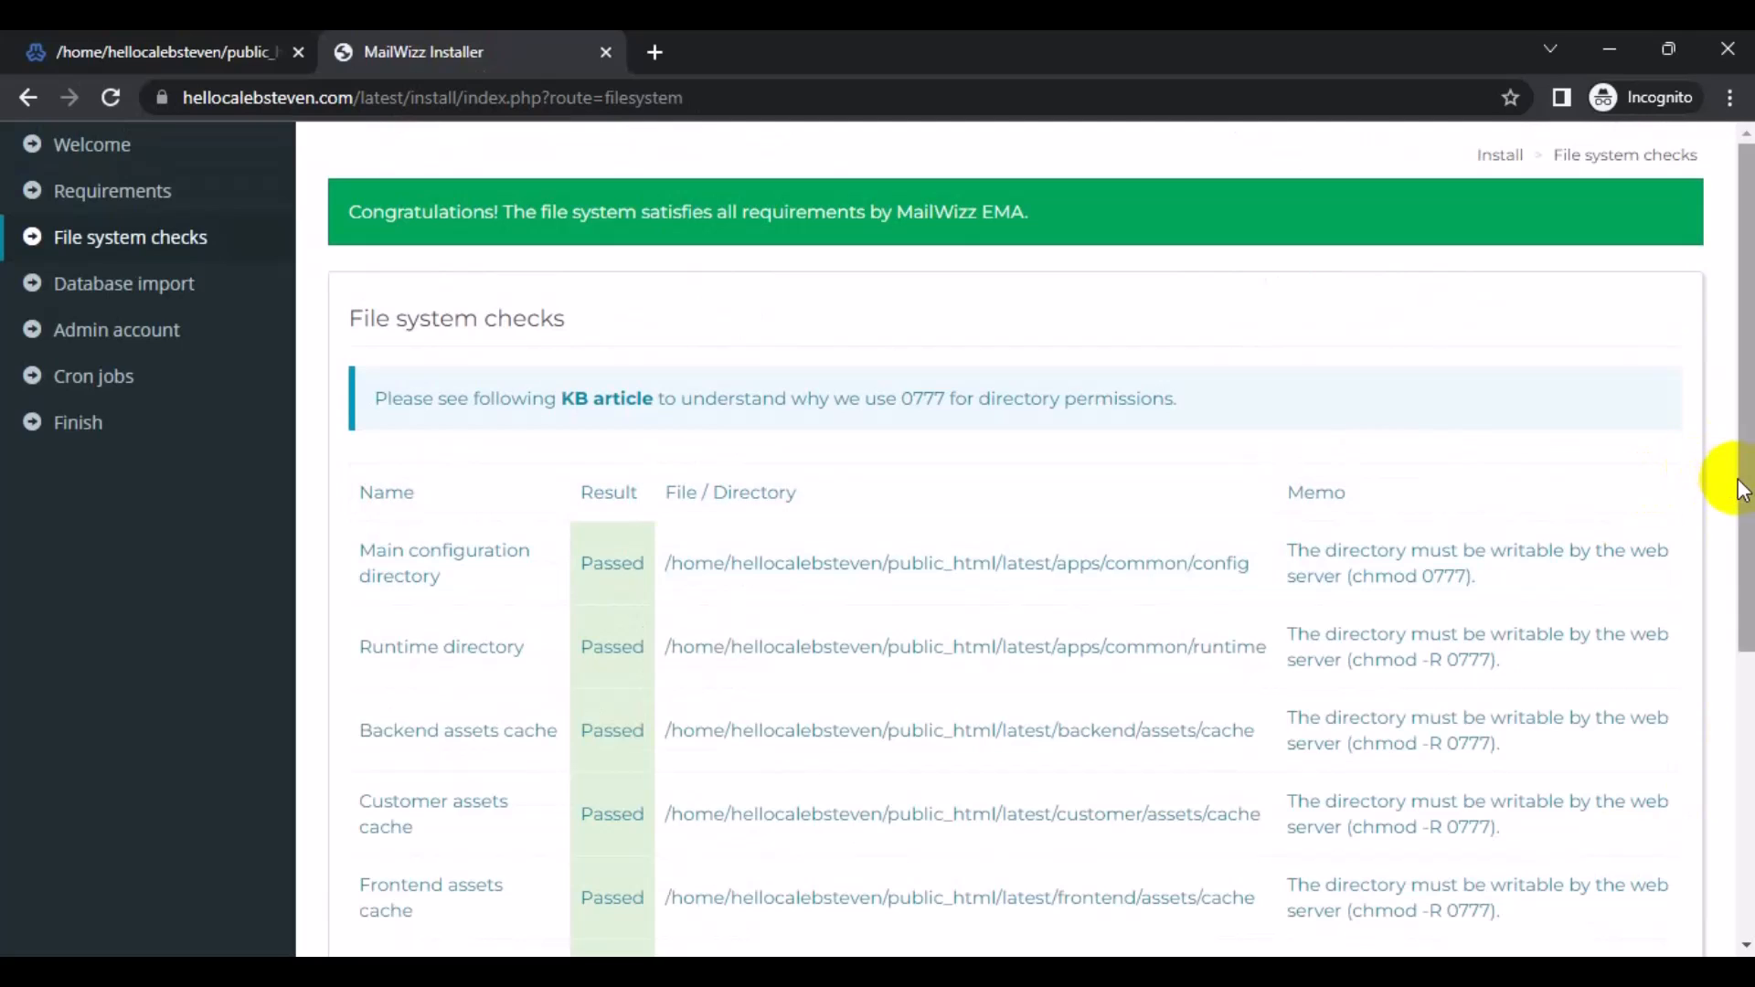
scroll(1665, 748, "down", 5)
Advance to the database import step and fill Username with the name copied from Virtualmin
left_click(1645, 842)
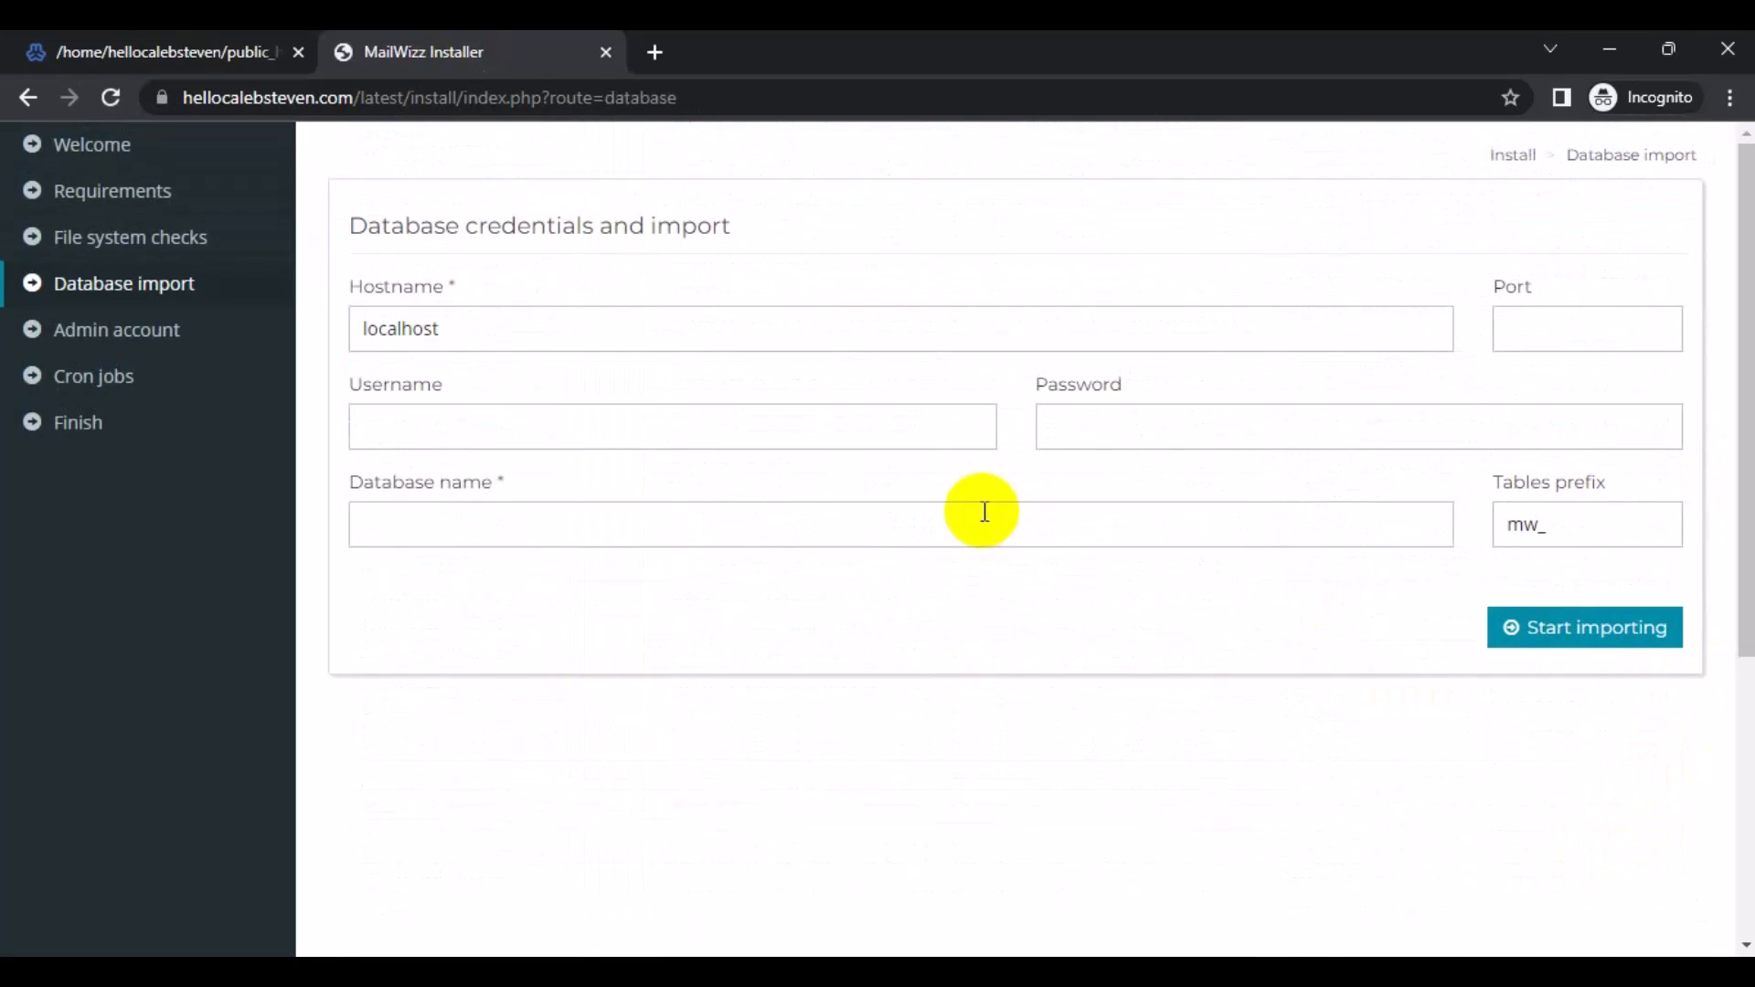
left_click(248, 46)
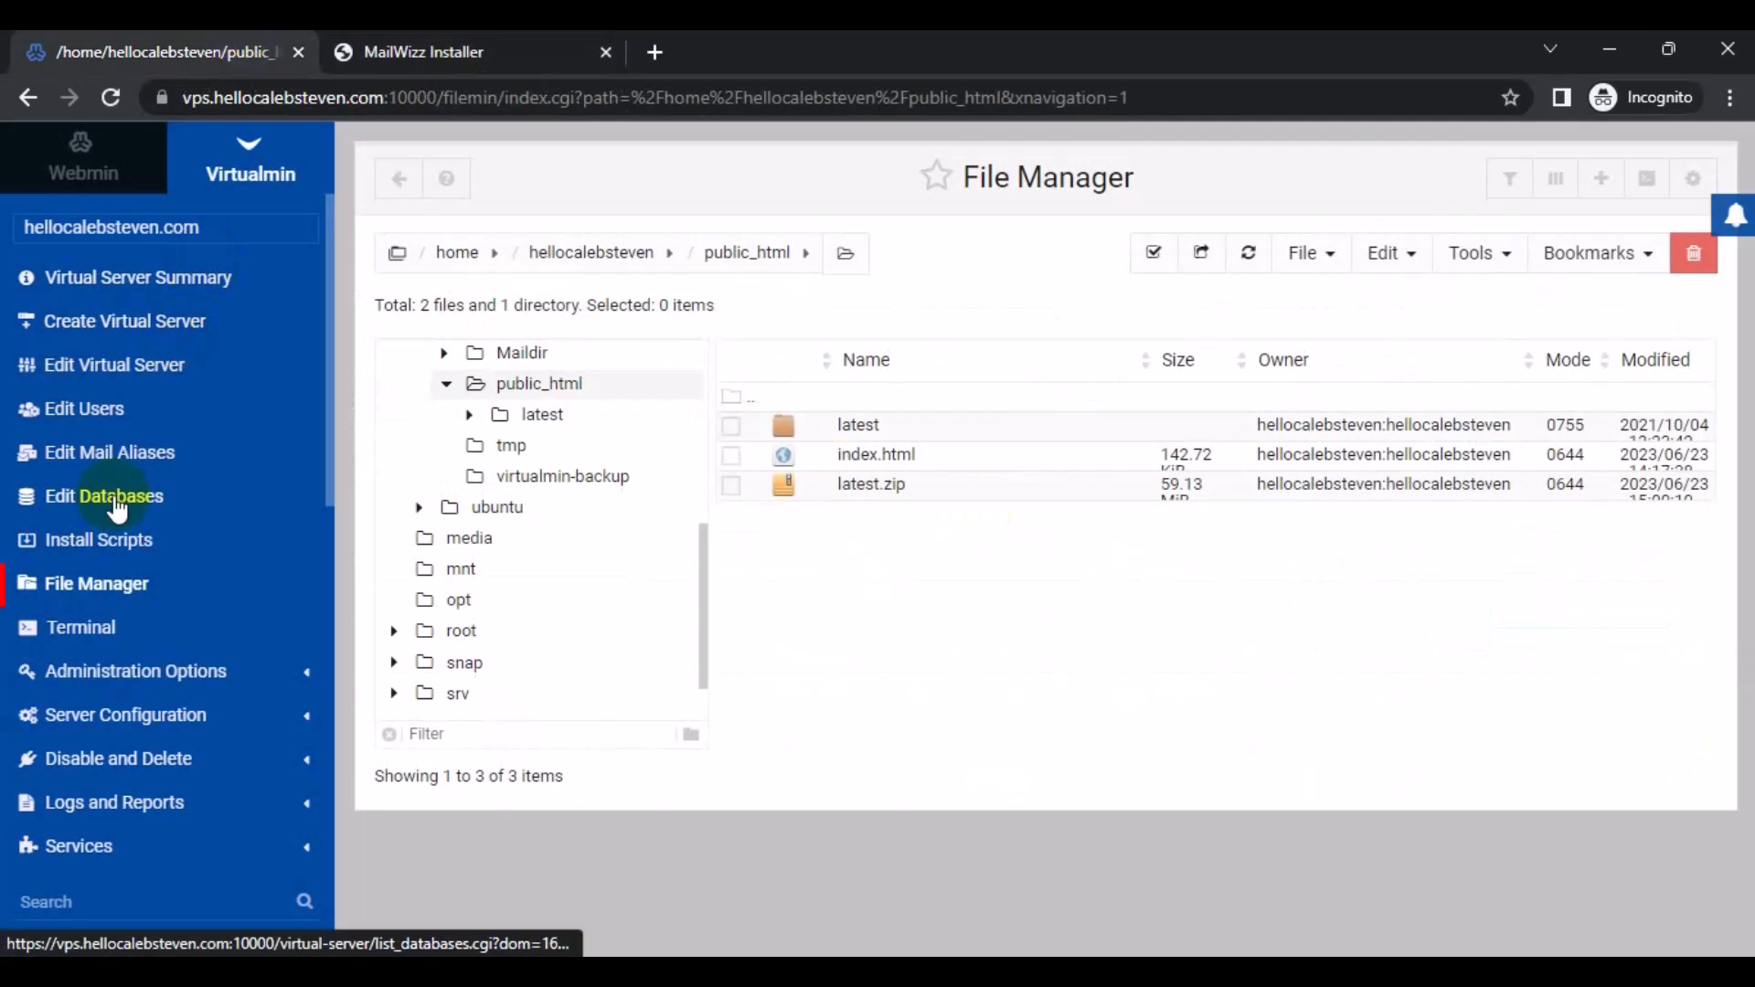
left_click(80, 515)
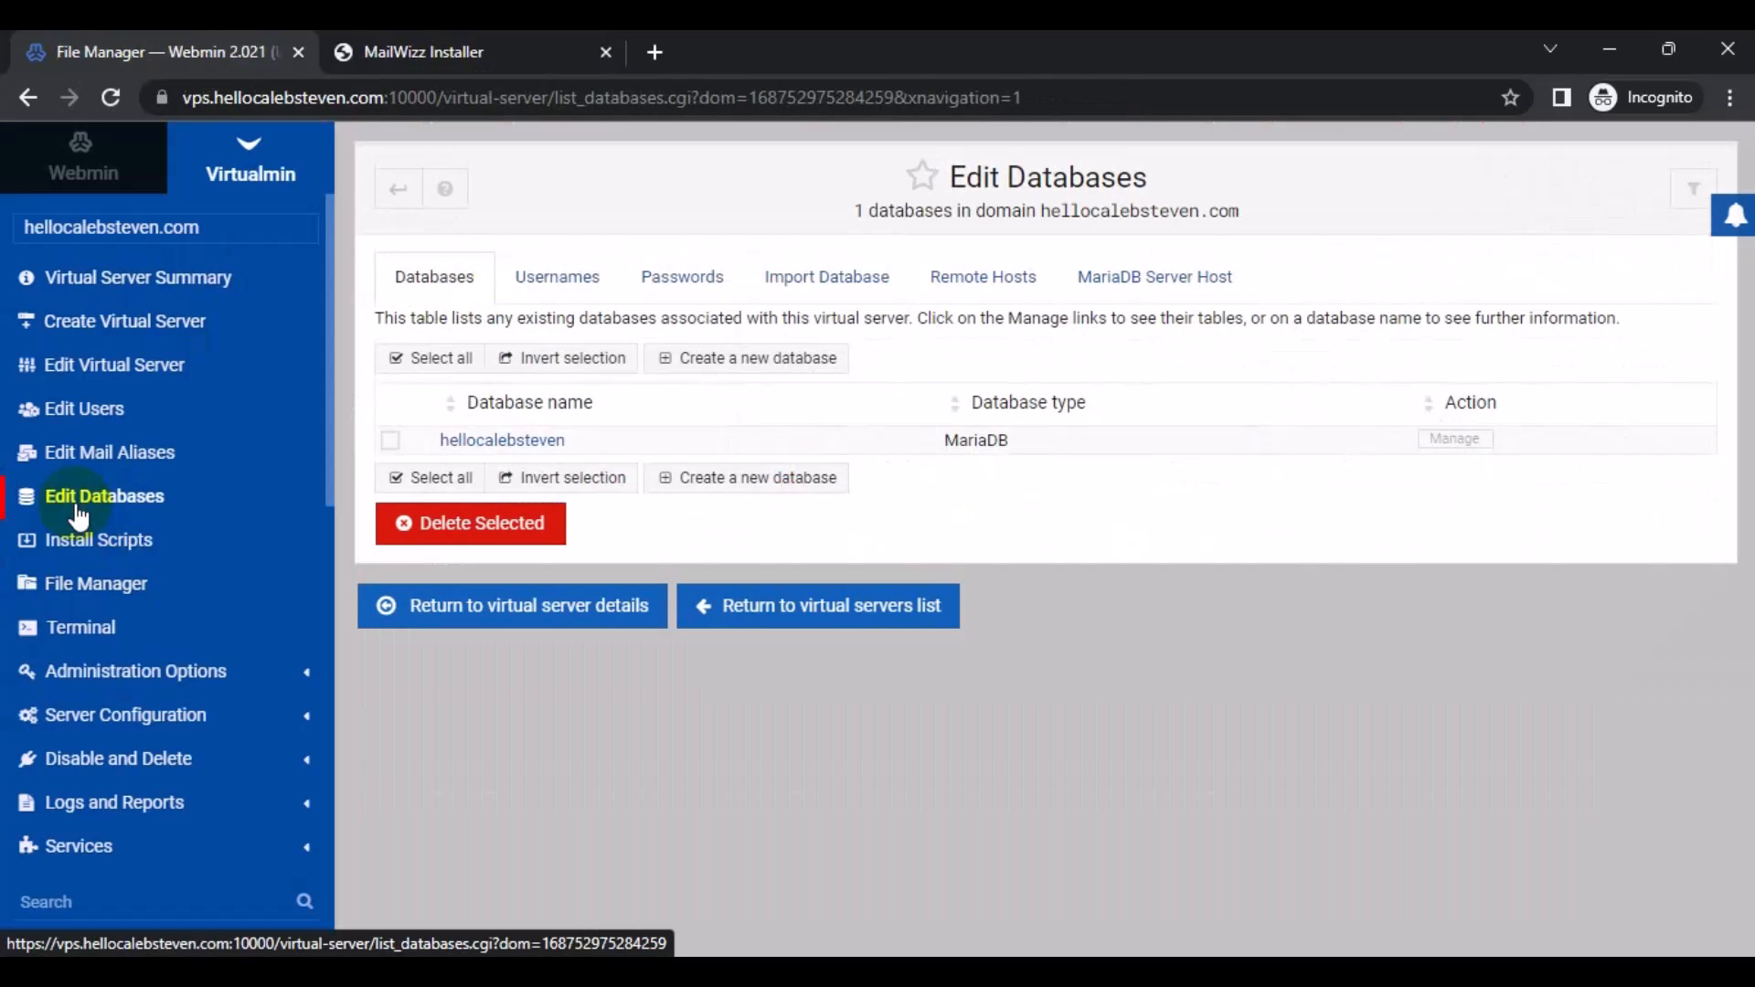
left_click(587, 440)
left_click_drag(588, 443, 426, 448)
key("ctrl+c")
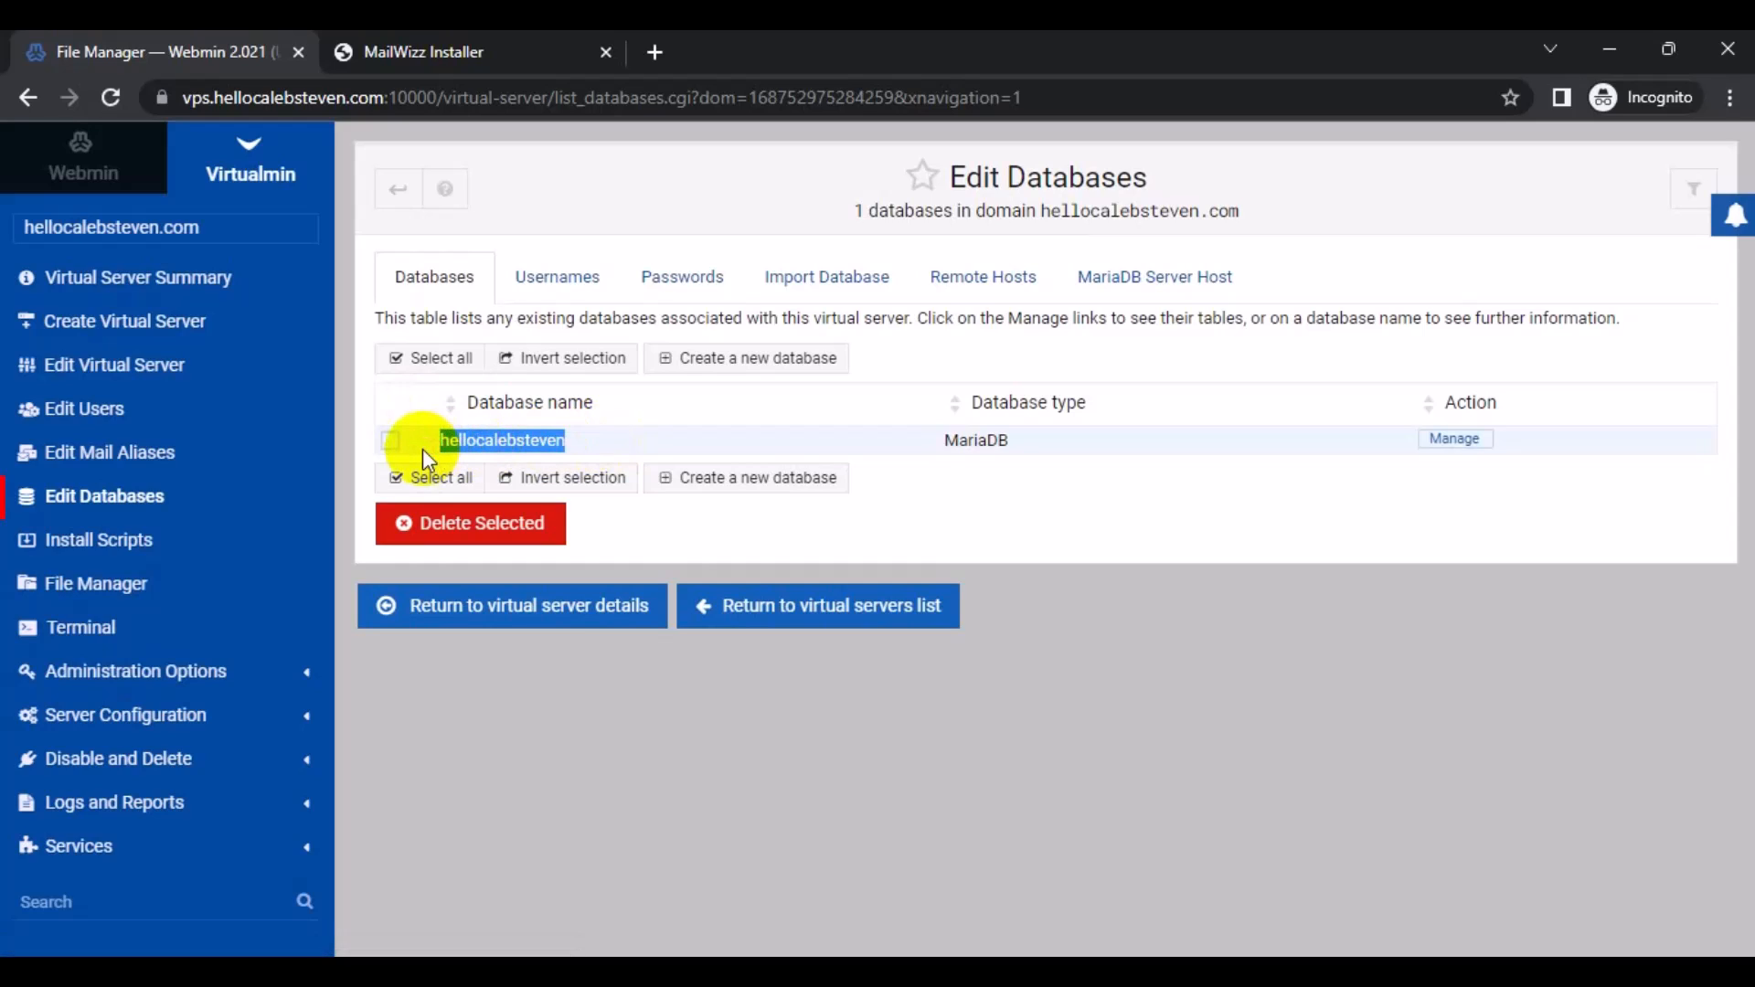
left_click(462, 33)
left_click(516, 427)
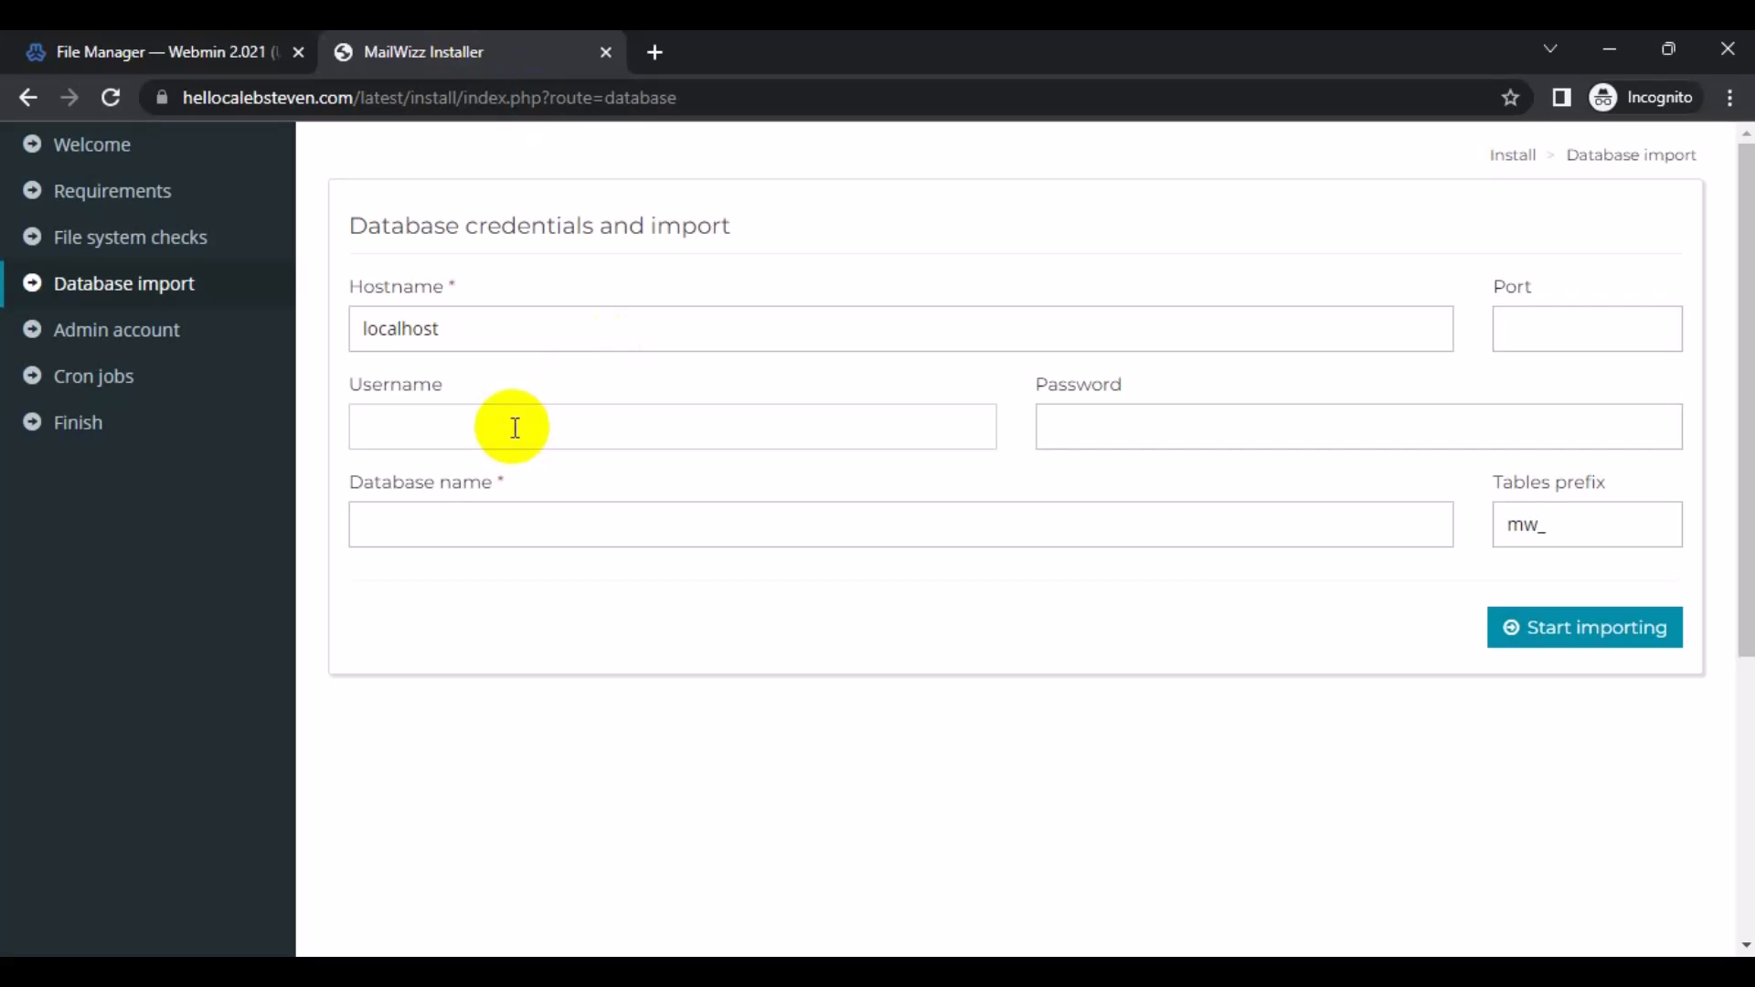
key("ctrl+v")
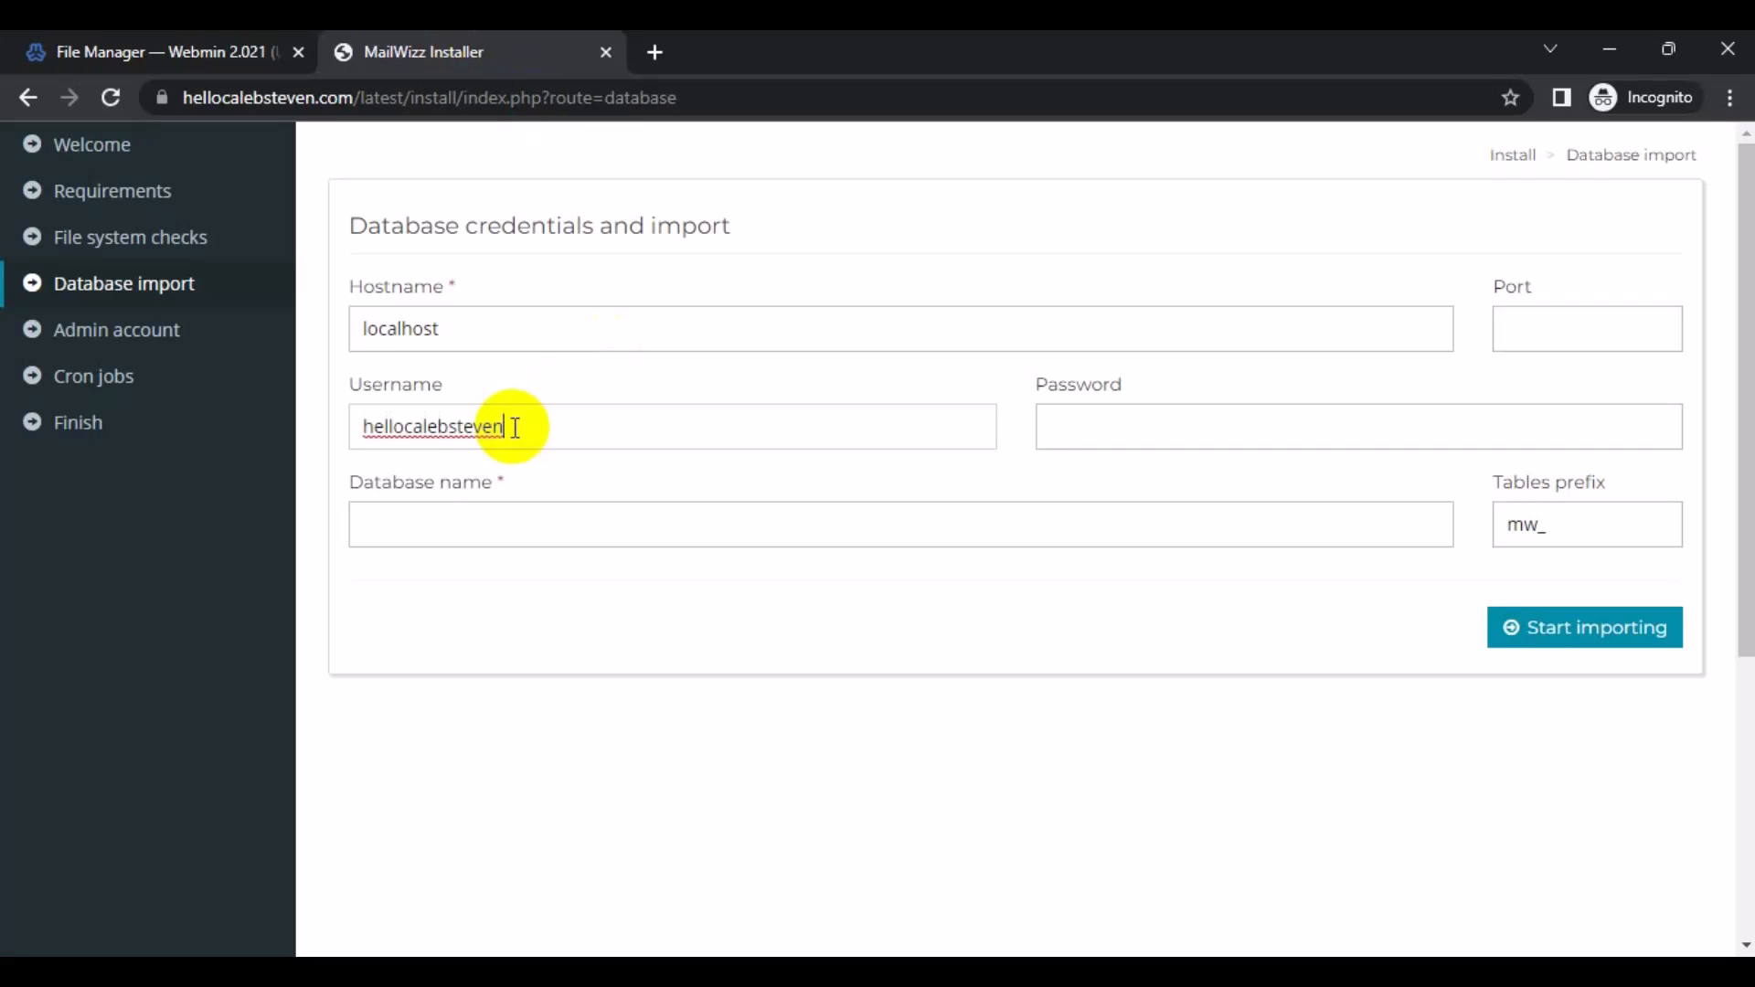
Copy the database name from Virtualmin's databases page into the Database name field
left_click(249, 41)
left_click(558, 277)
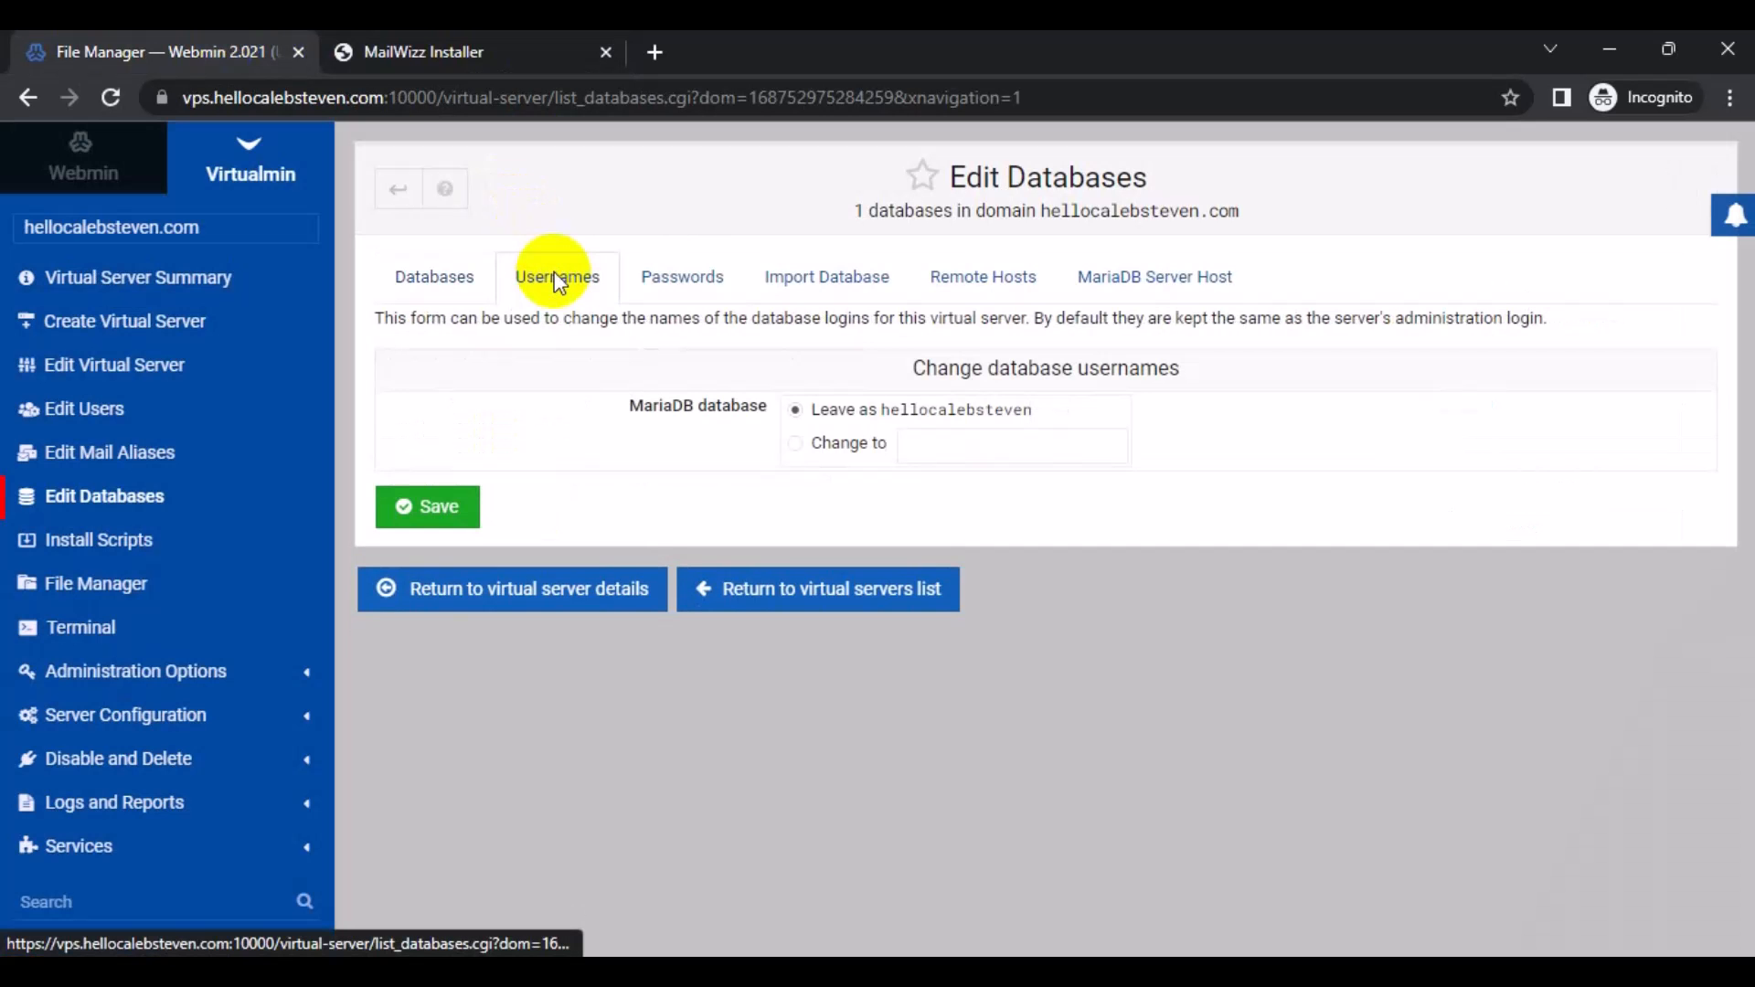
left_click_drag(880, 410, 1037, 419)
key("ctrl+c")
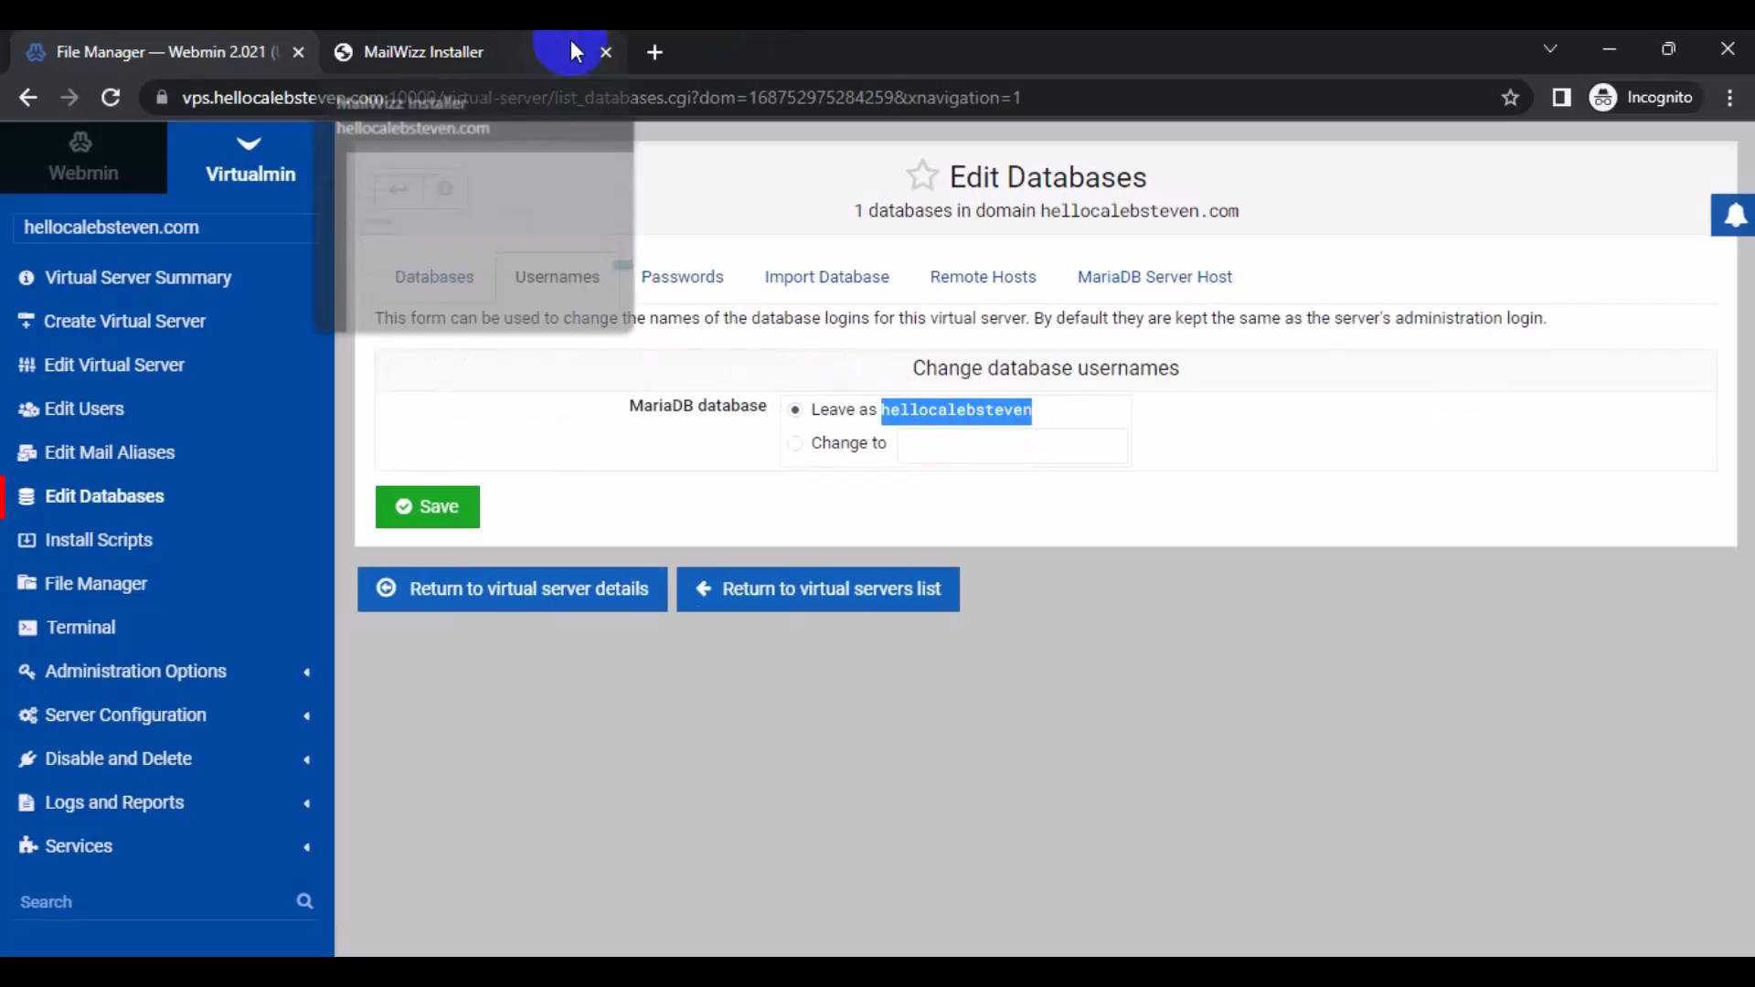
left_click(508, 41)
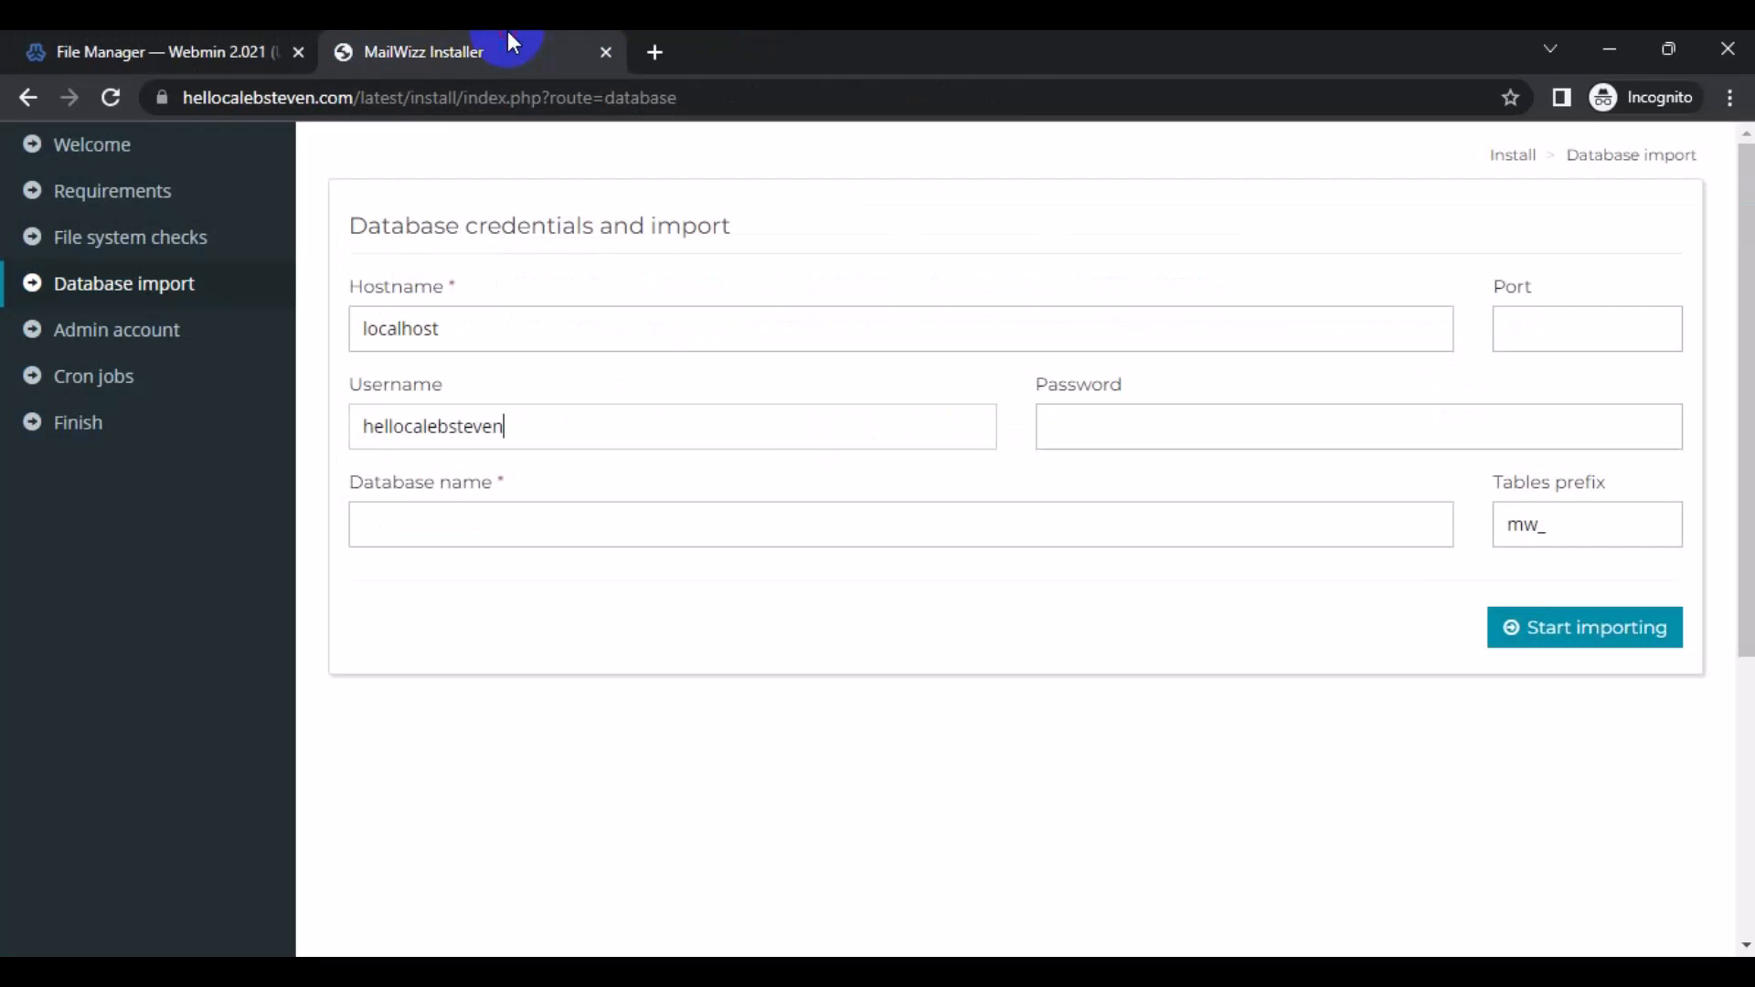
left_click(957, 515)
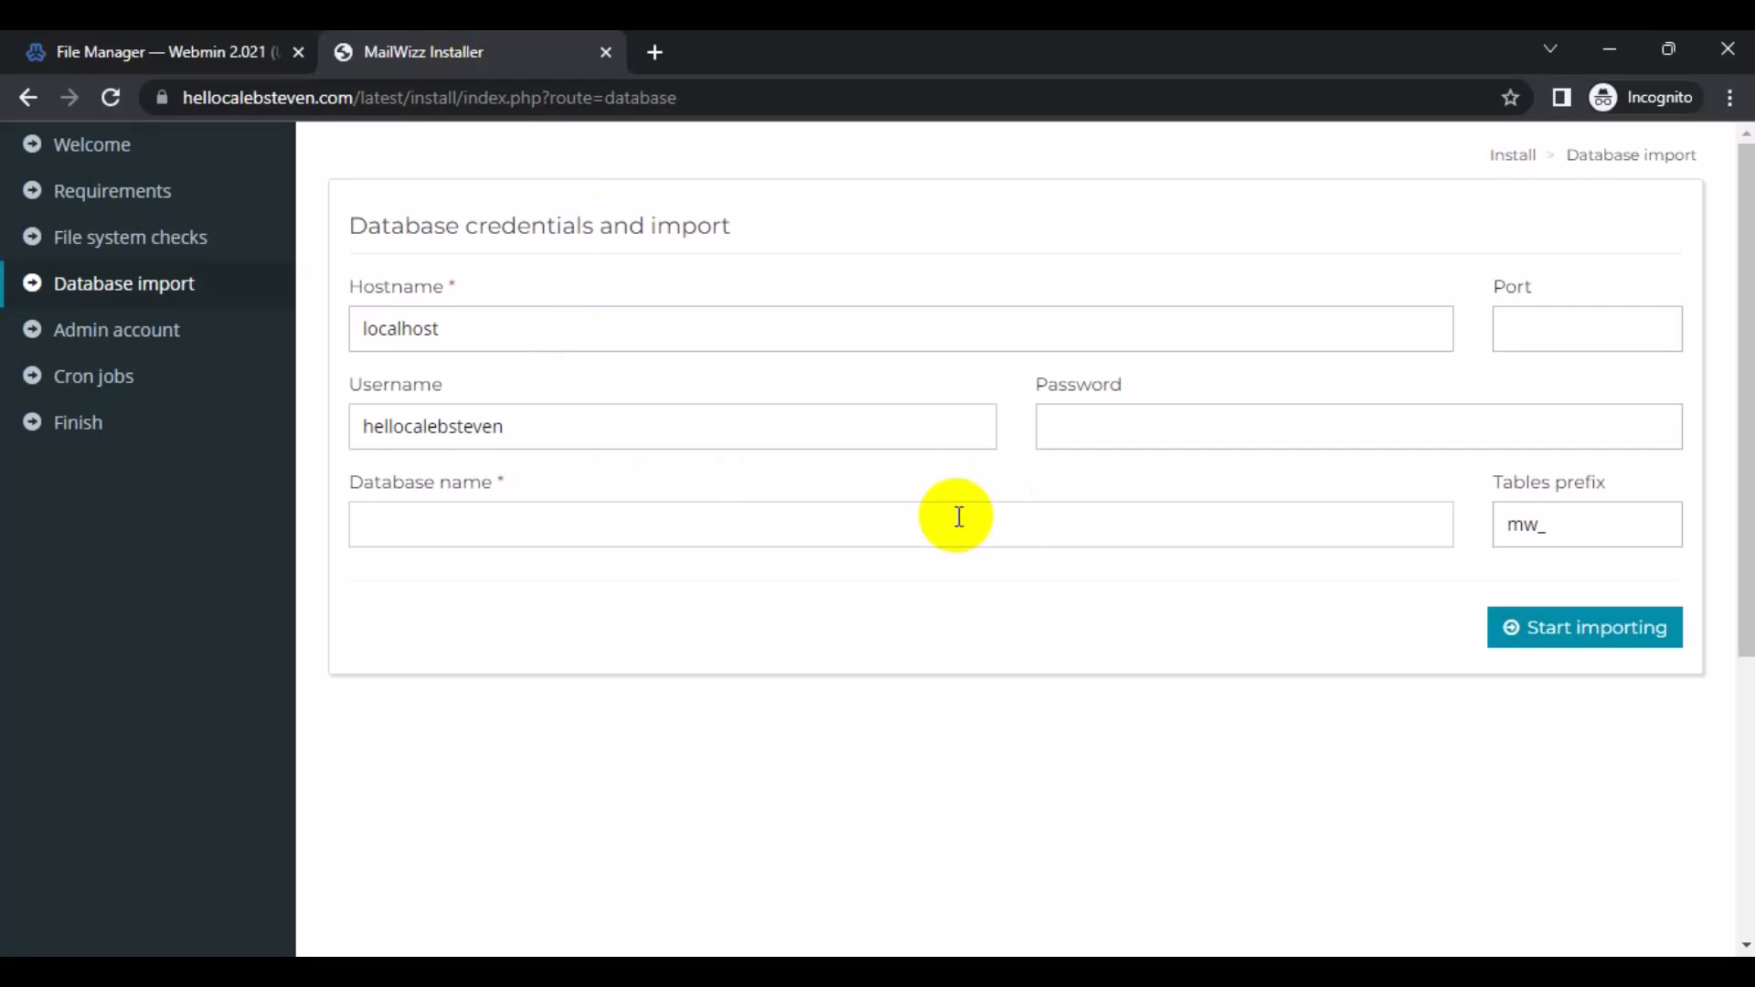
key("ctrl+v")
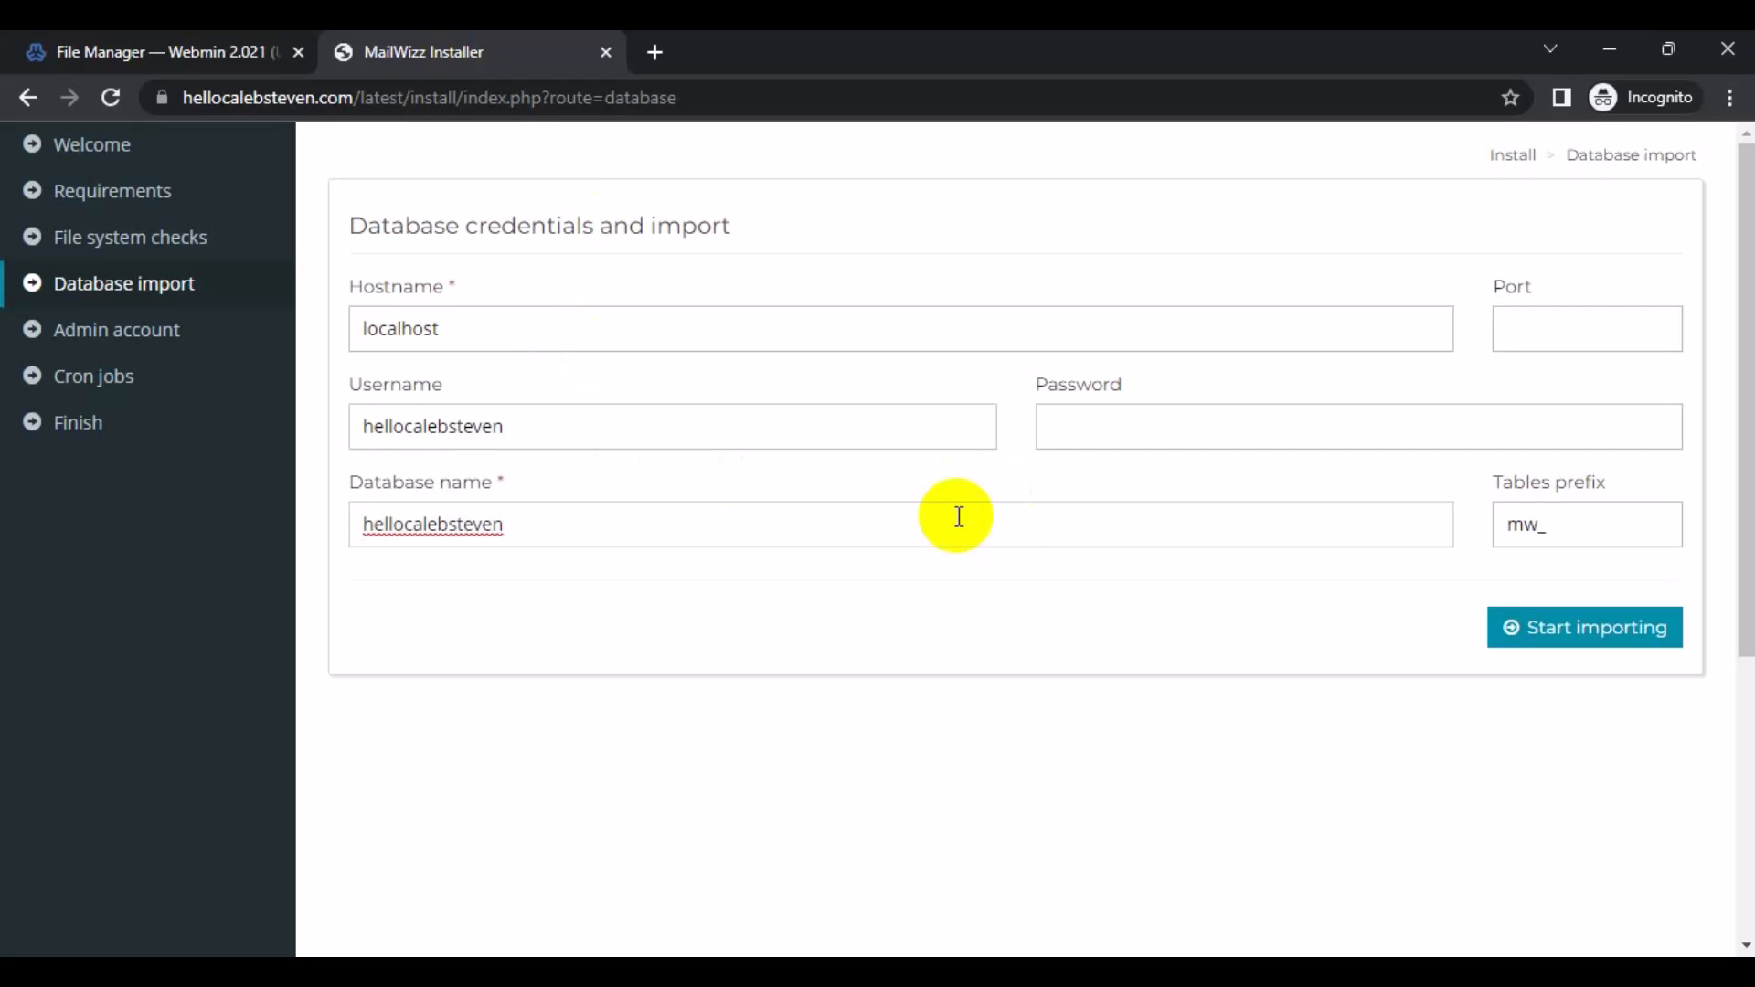
Reveal the database password under Passwords and paste it into the Password field
left_click(195, 36)
left_click(710, 288)
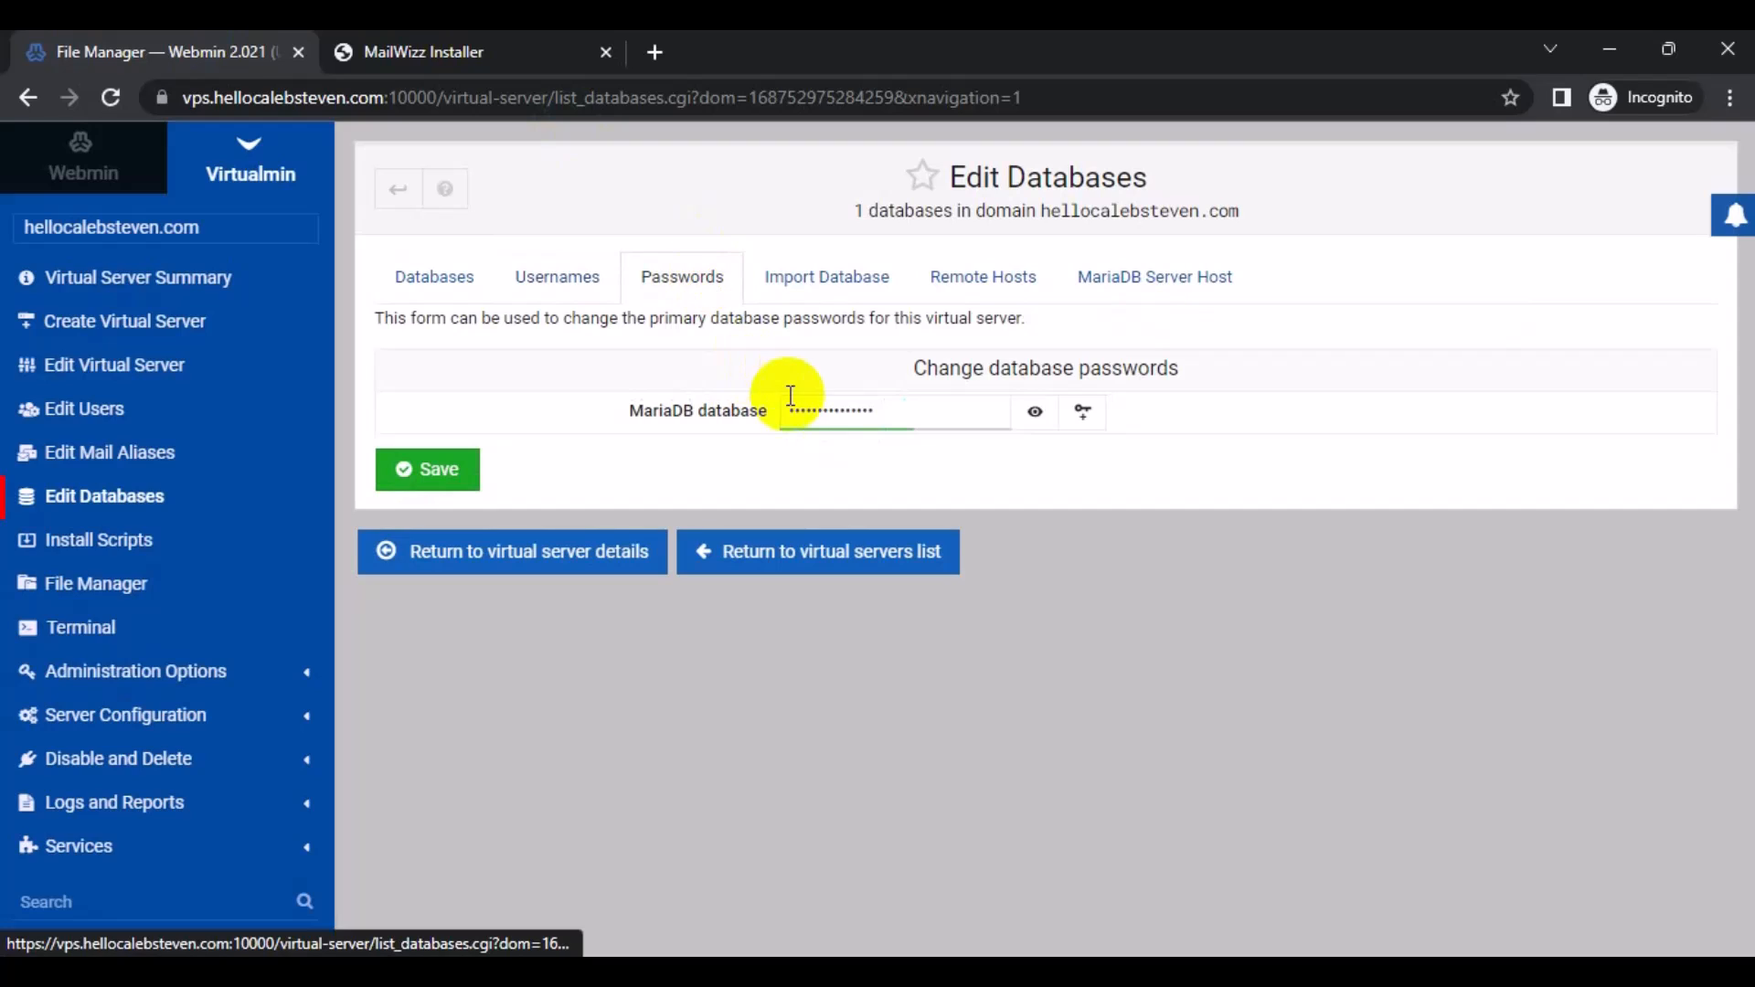
left_click(1044, 427)
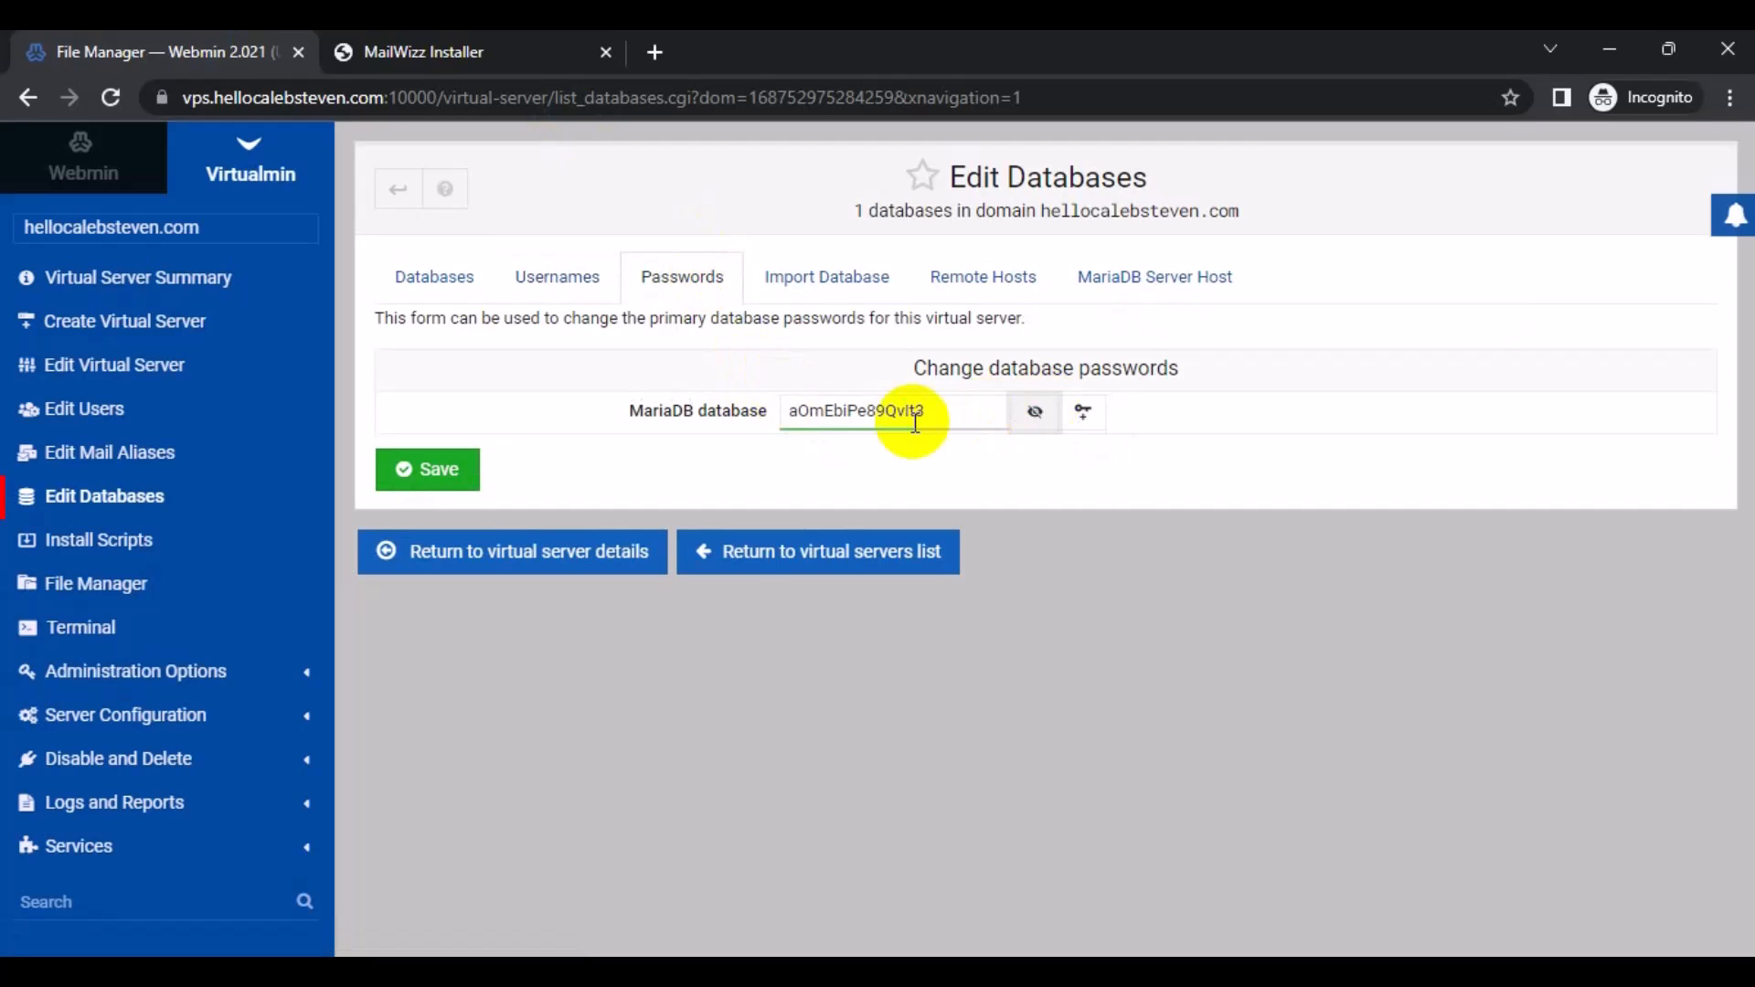
double_click(915, 419)
key("ctrl+c")
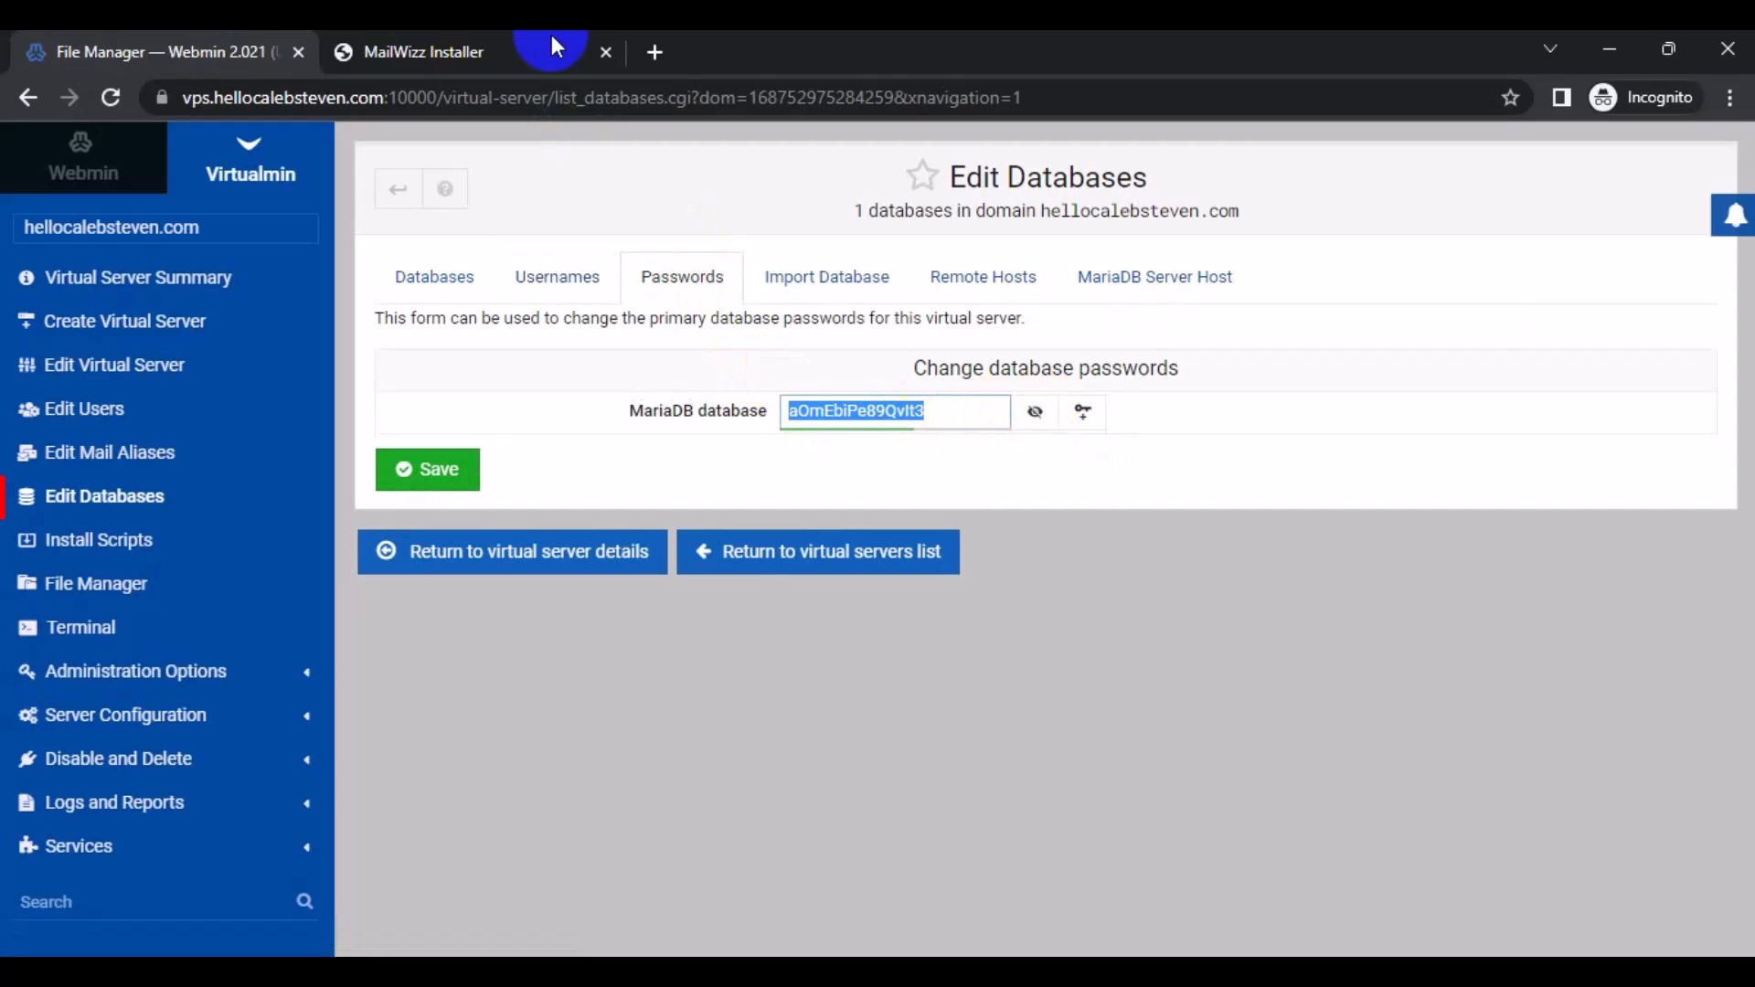
left_click(513, 37)
left_click(1104, 443)
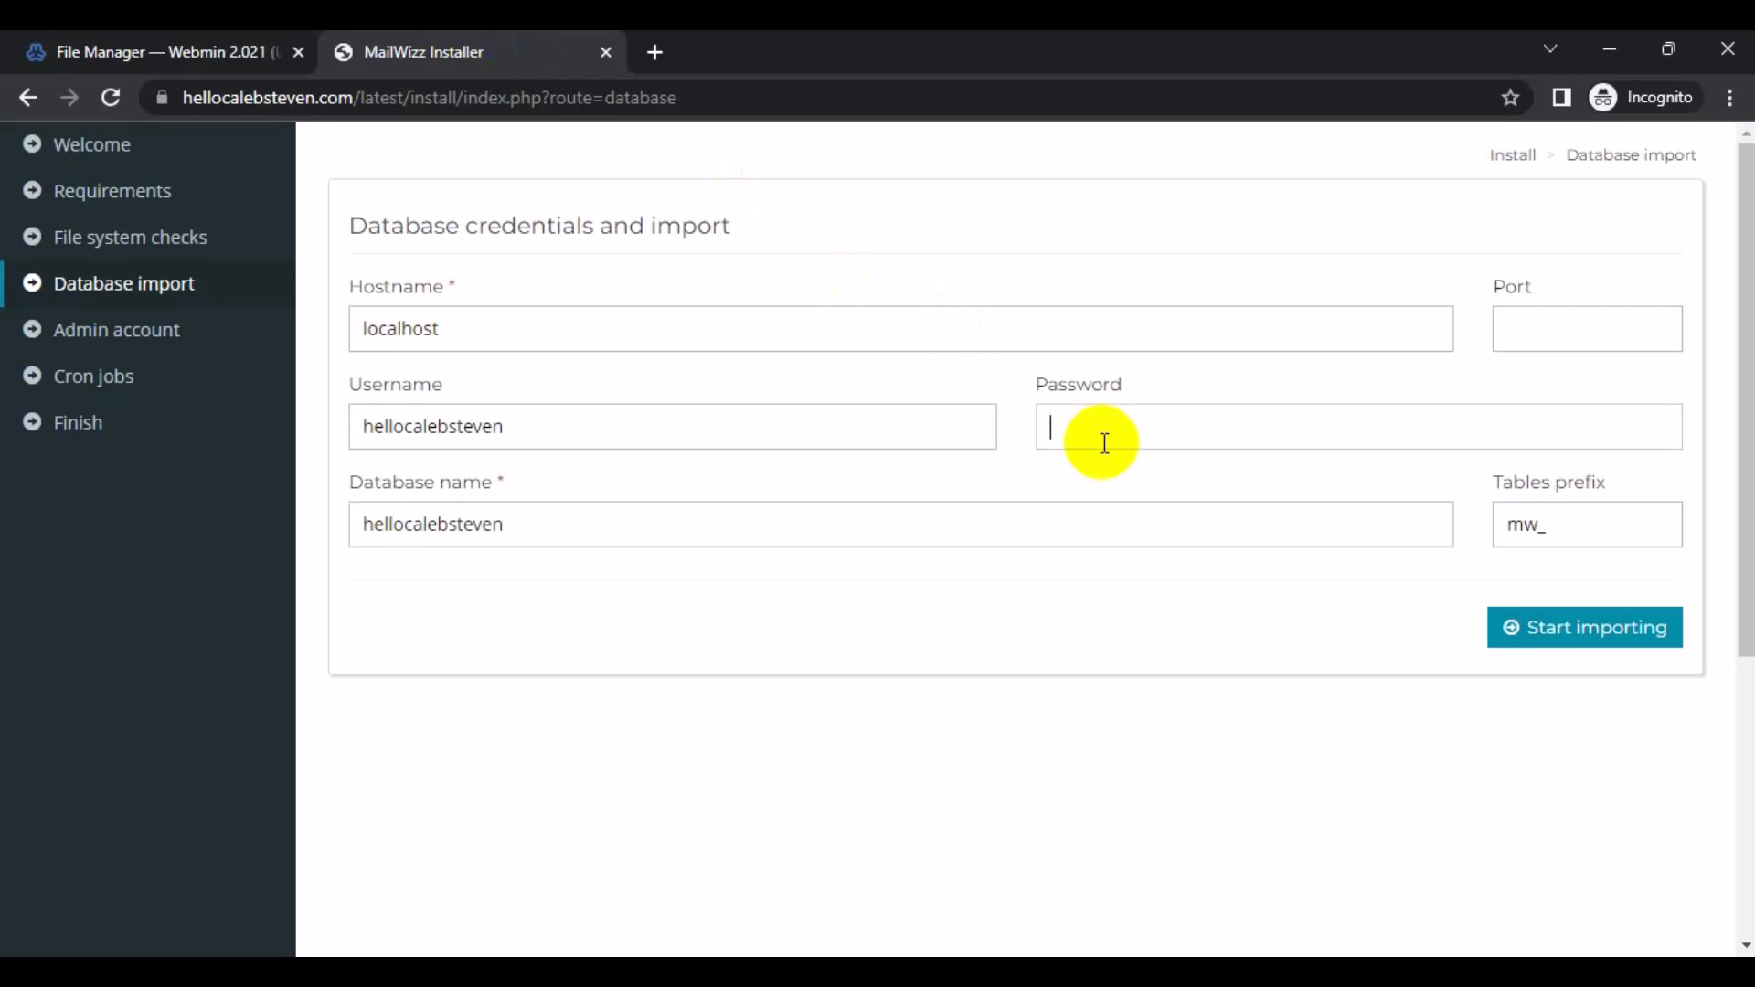
key("ctrl+v")
Import the MailWizz database and enter the admin's first and last name
left_click(1548, 629)
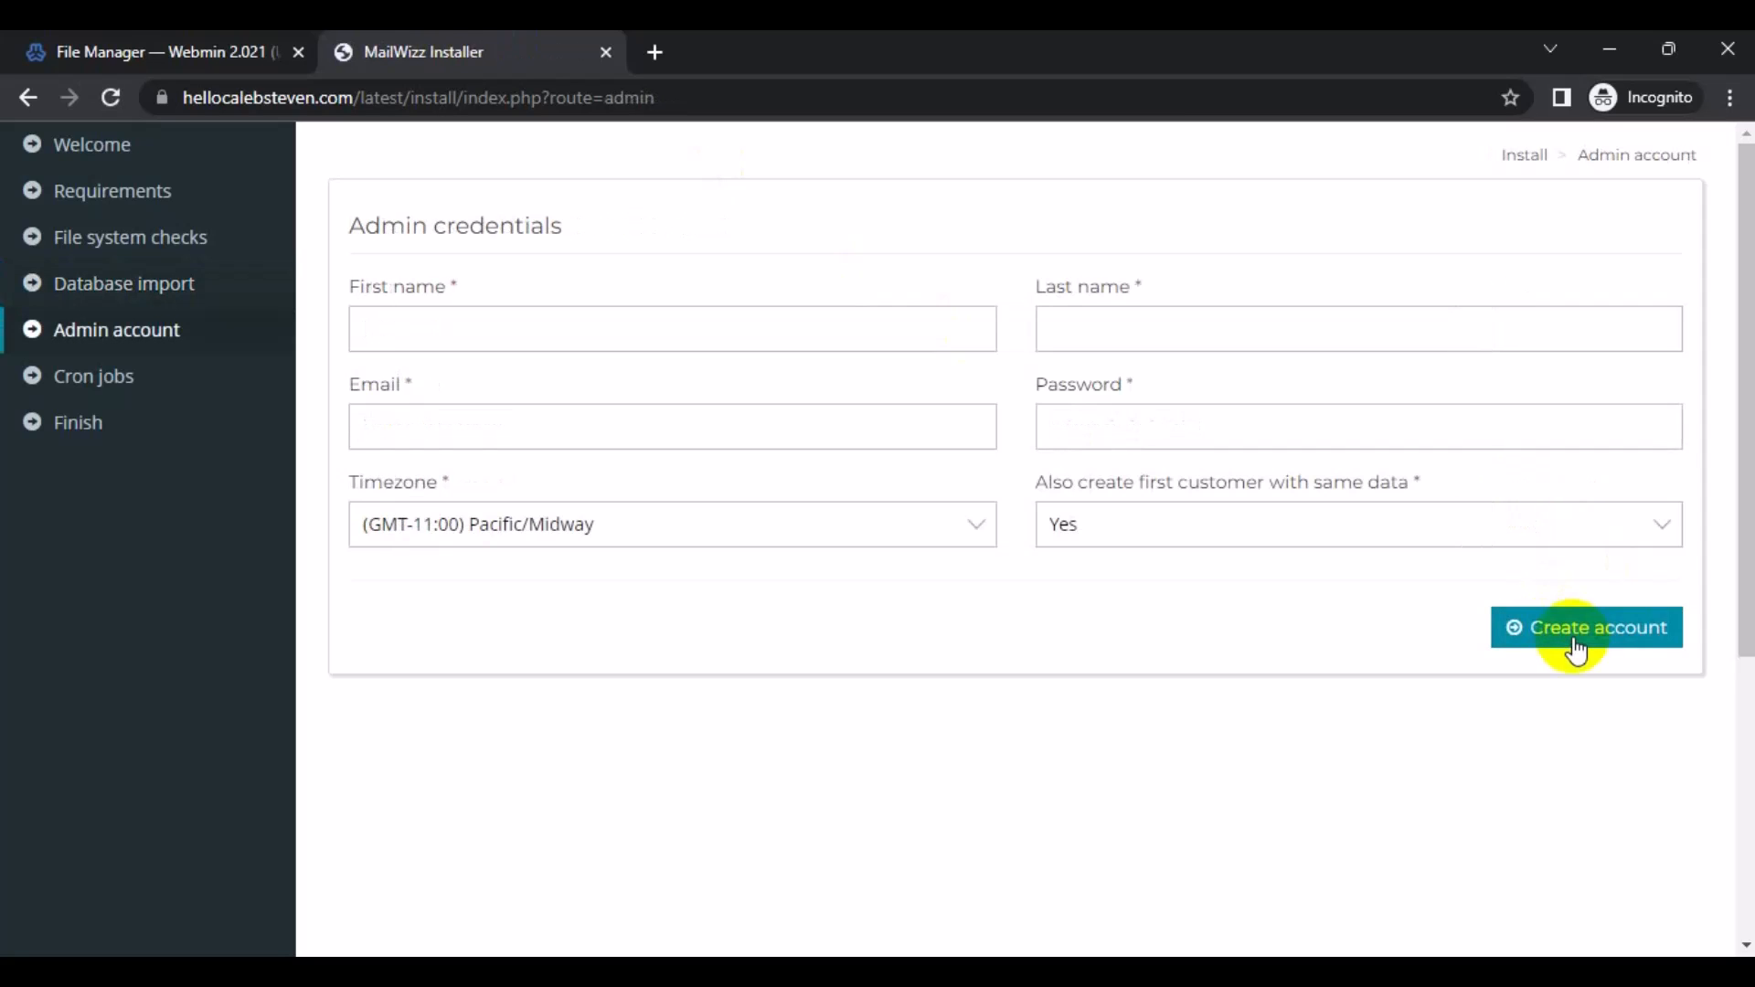
left_click(707, 310)
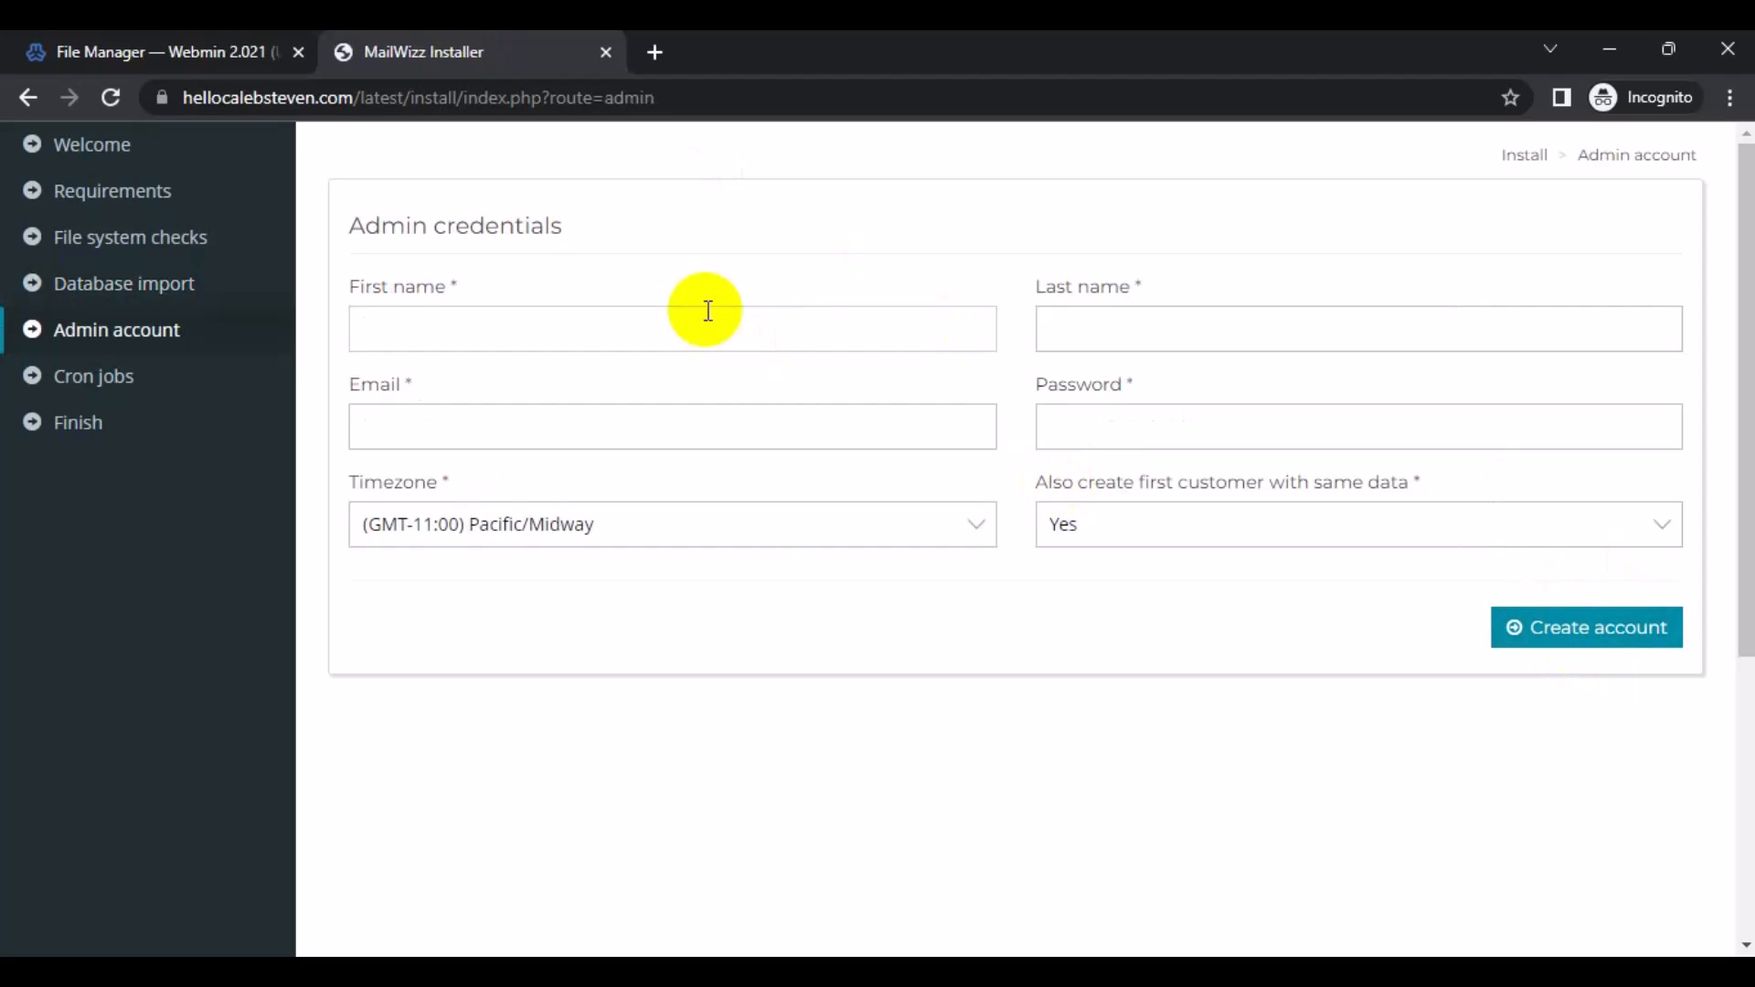
type("caleb")
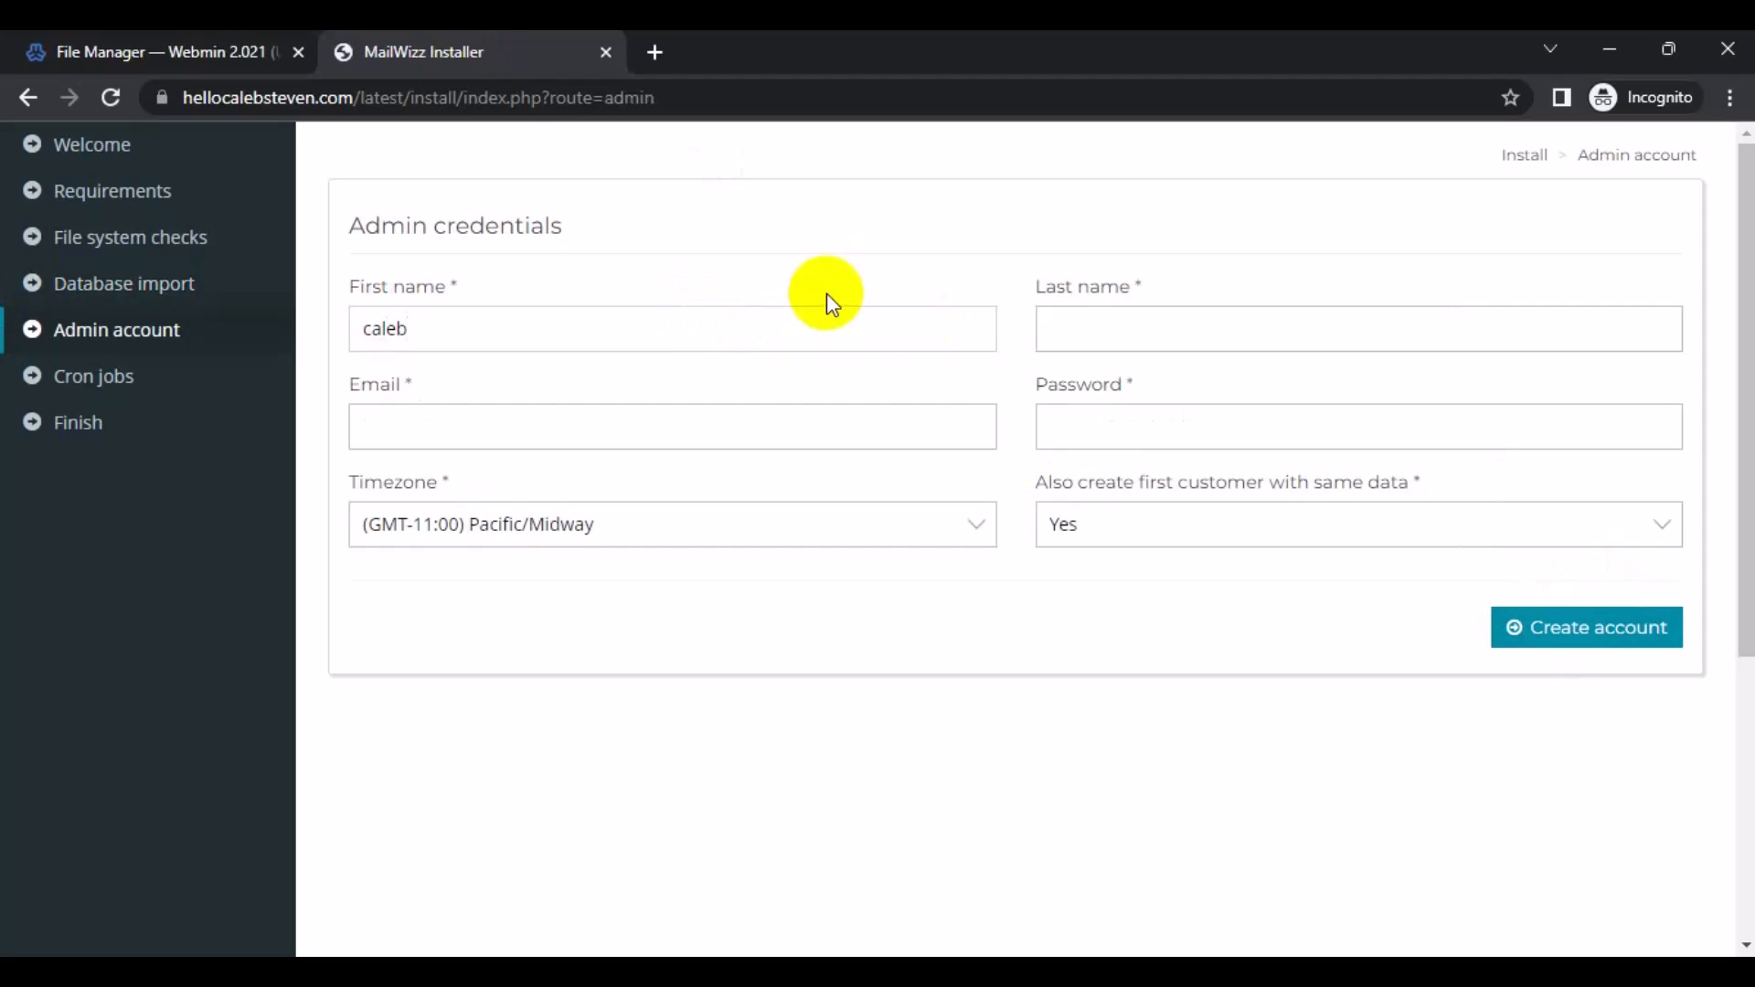
left_click(1094, 317)
type("s")
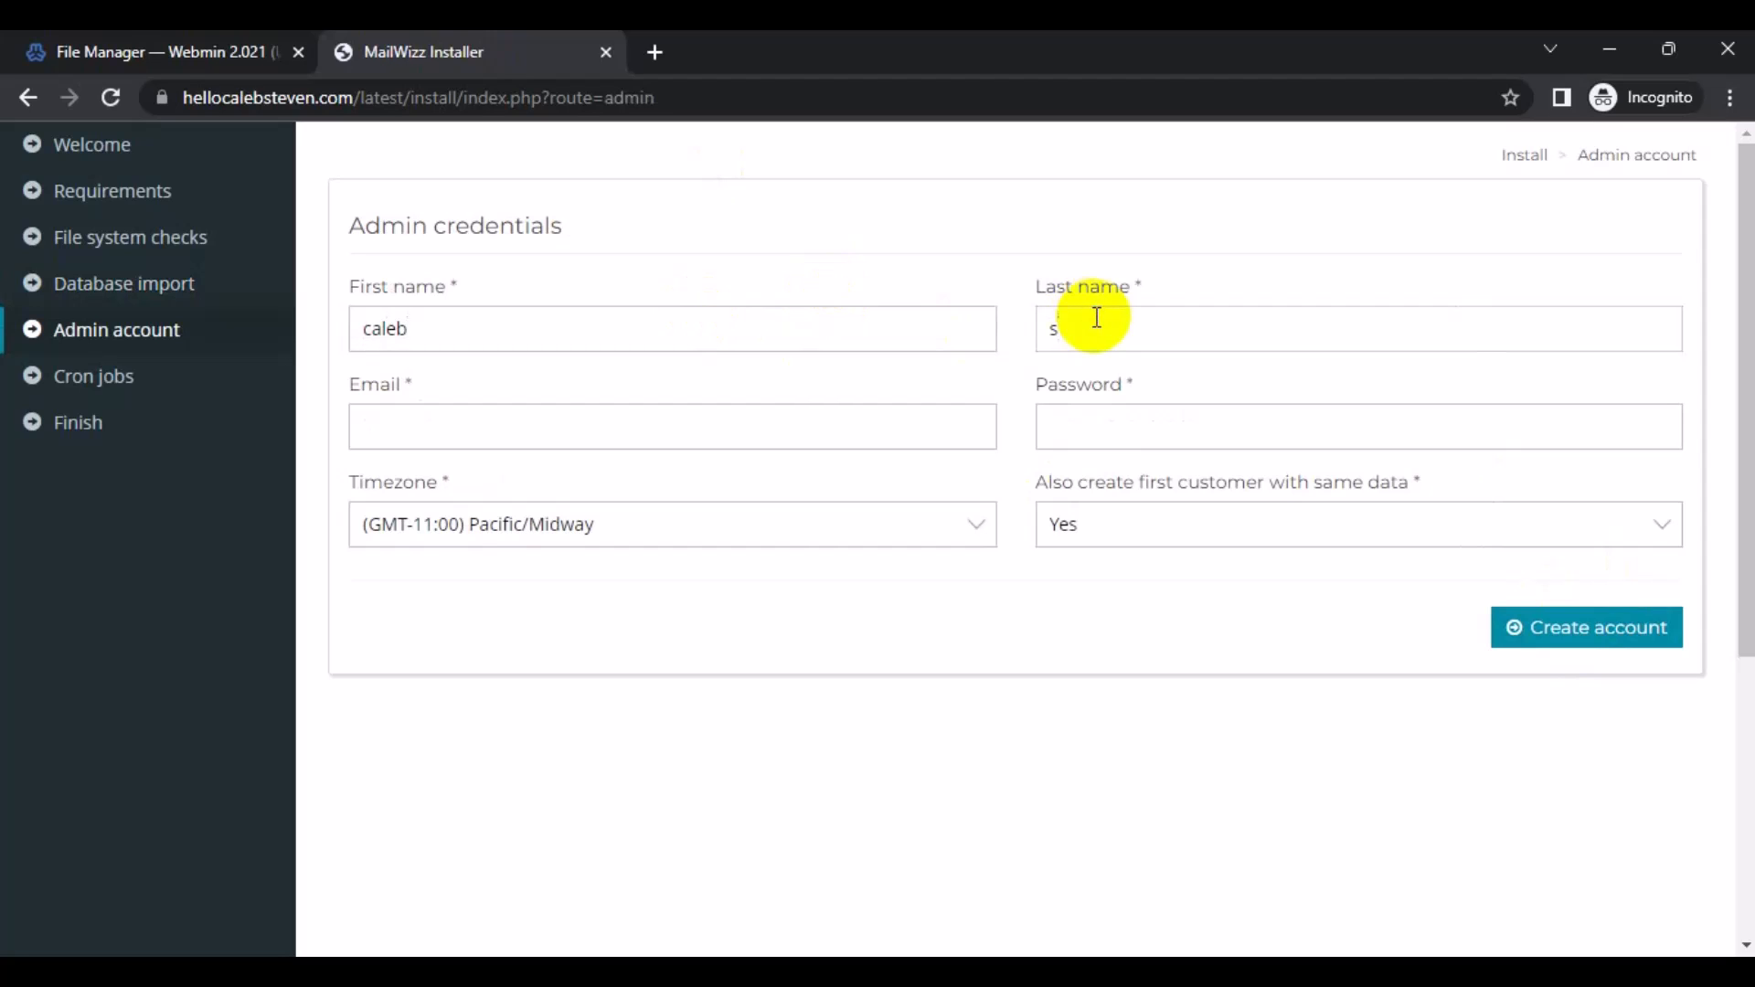
type("teven")
Enter the admin's e-mail and password, keep the Pacific/Midway timezone, and create the account
left_click(670, 442)
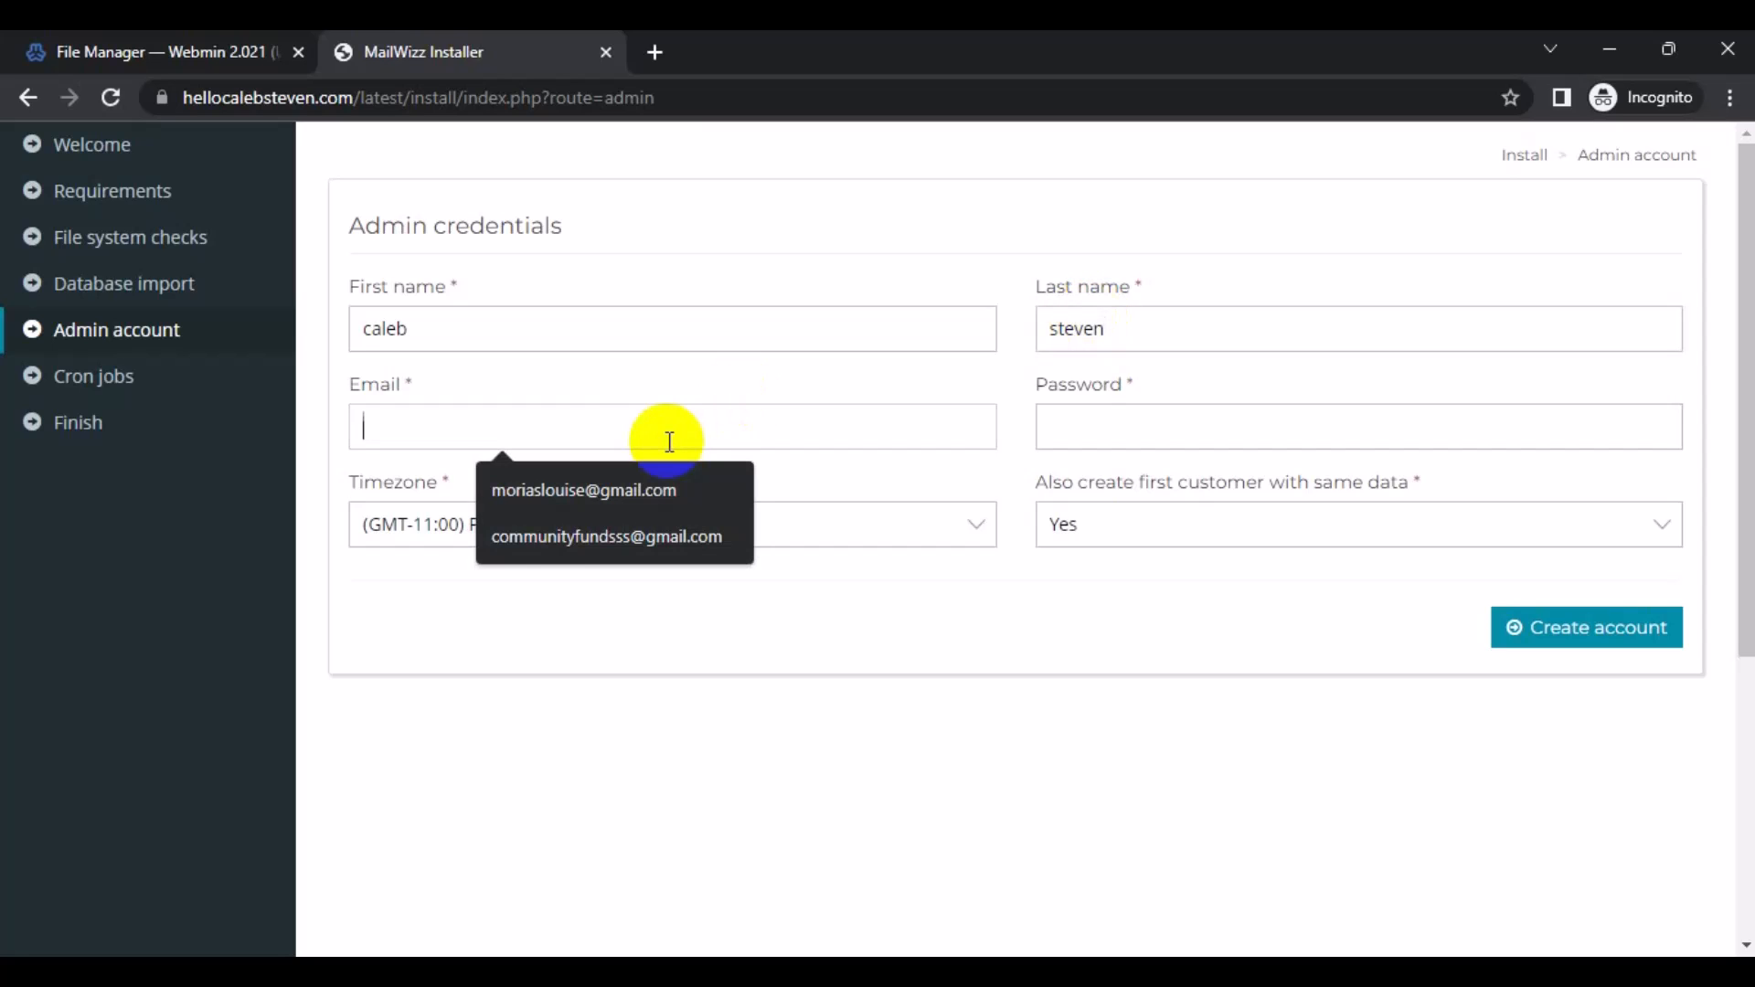
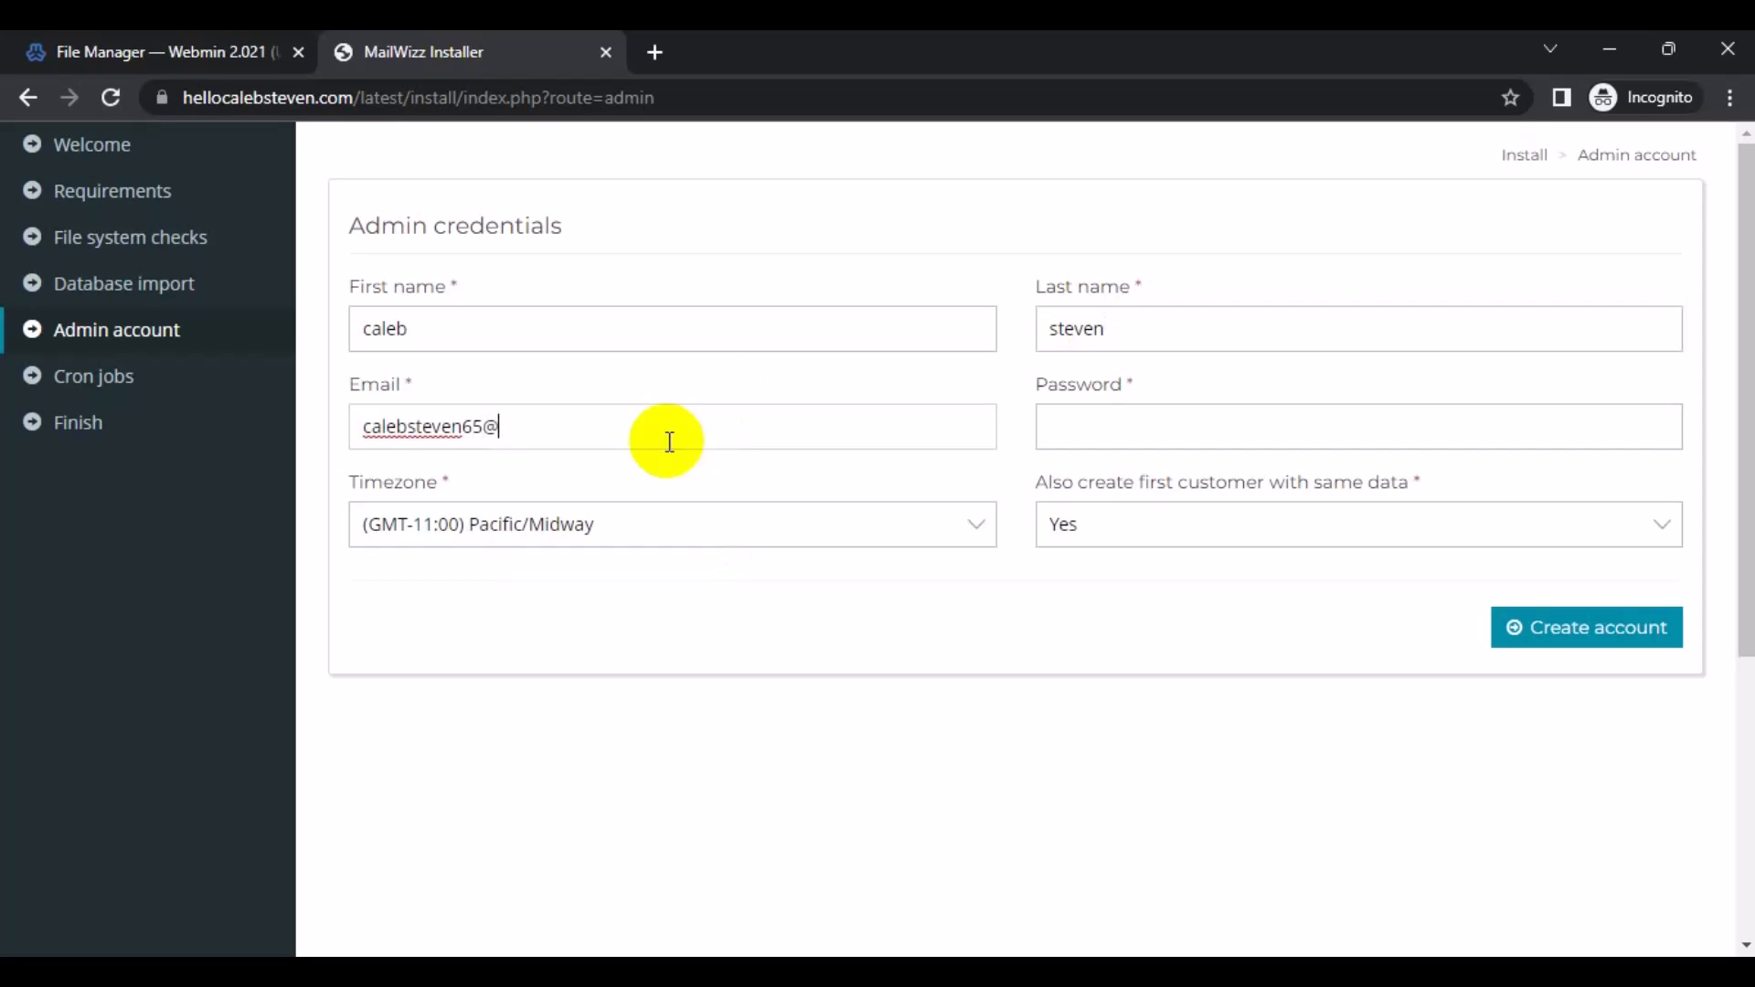
left_click(1148, 426)
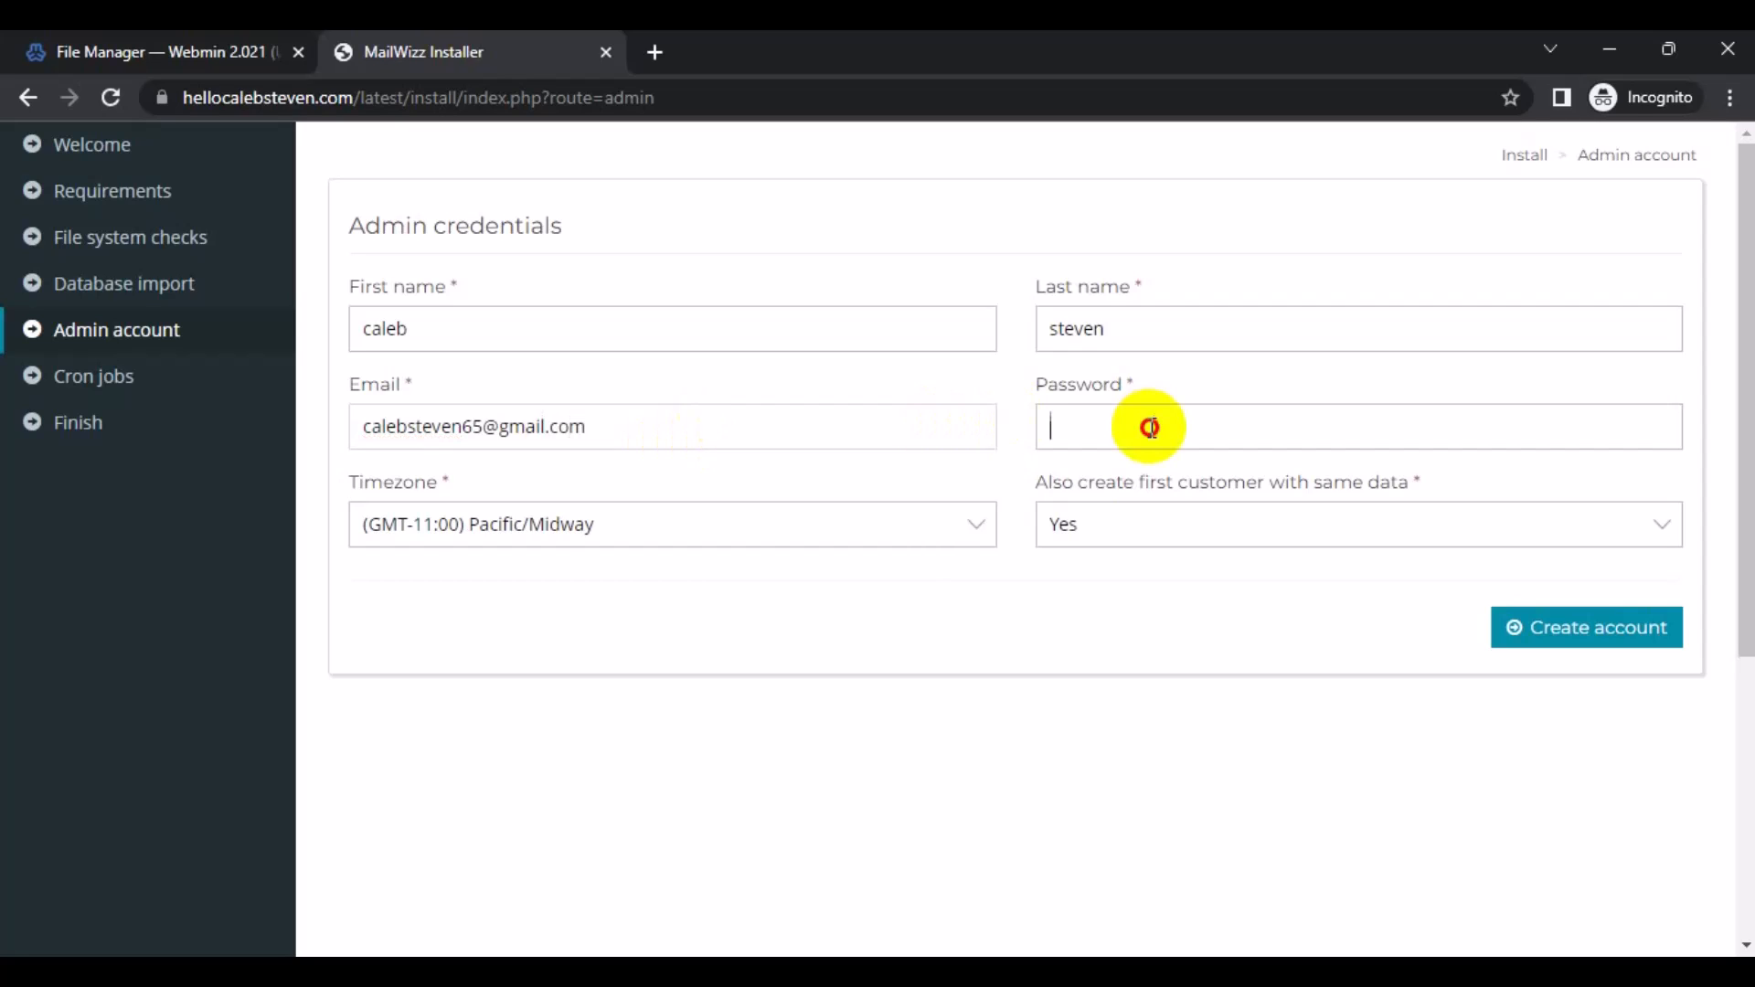
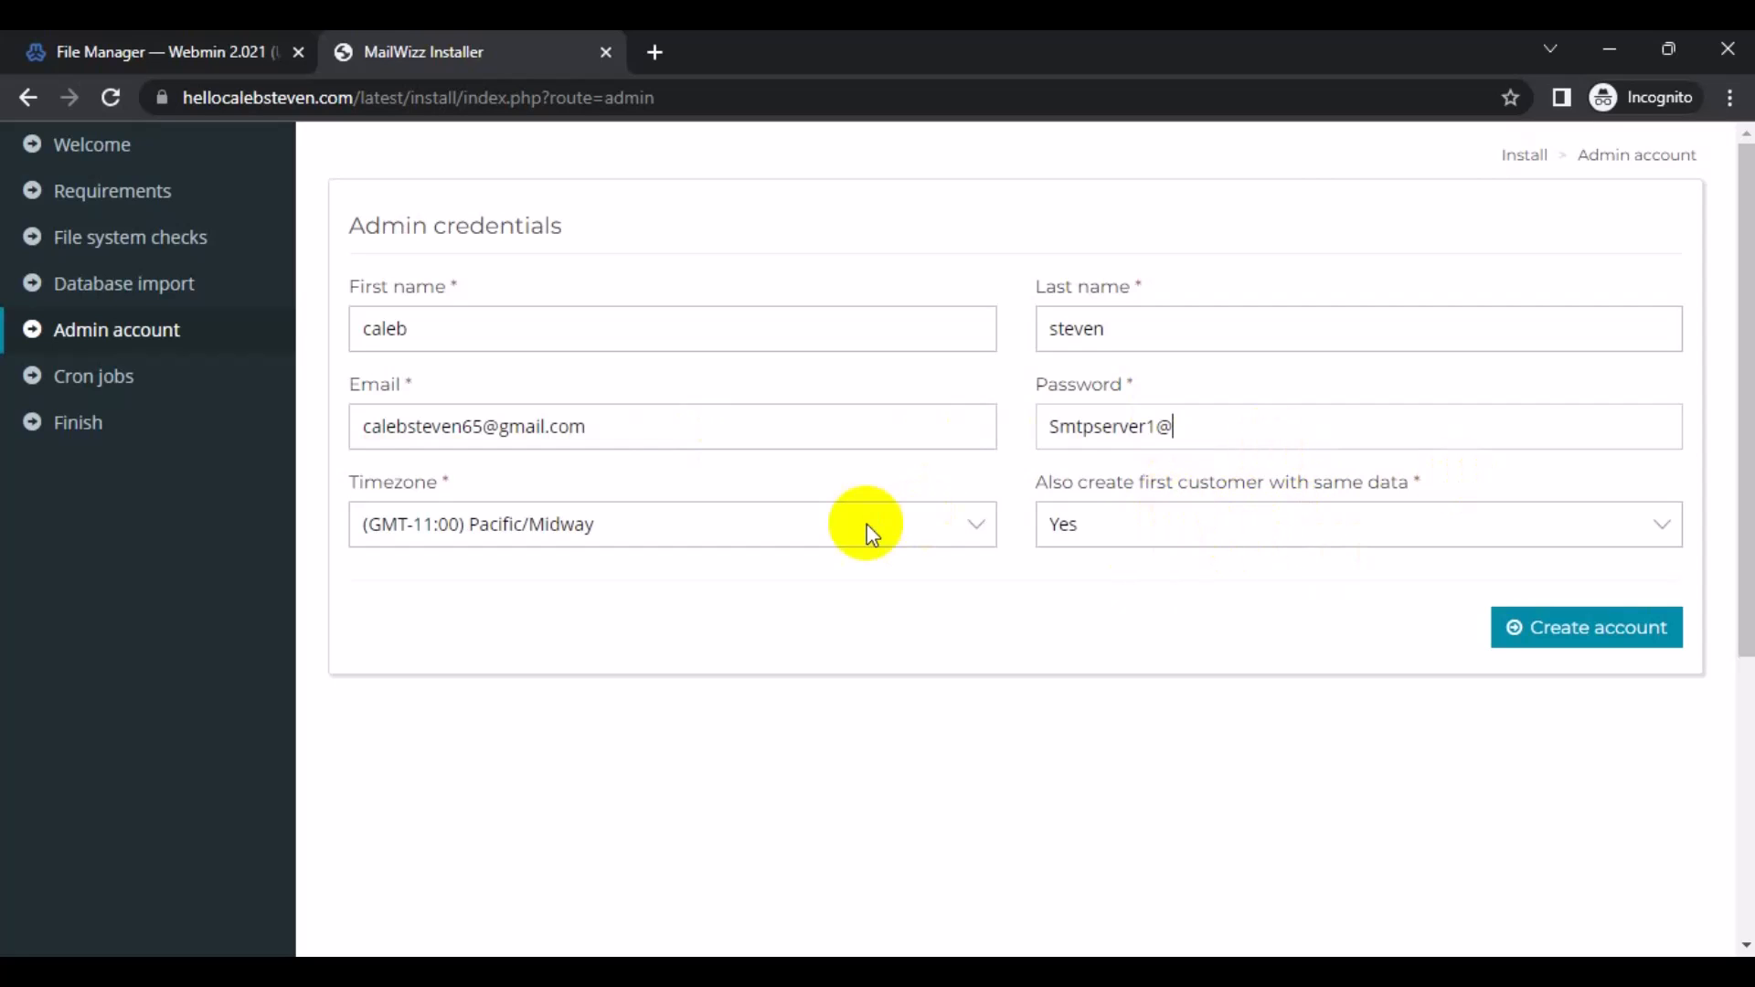
left_click(585, 539)
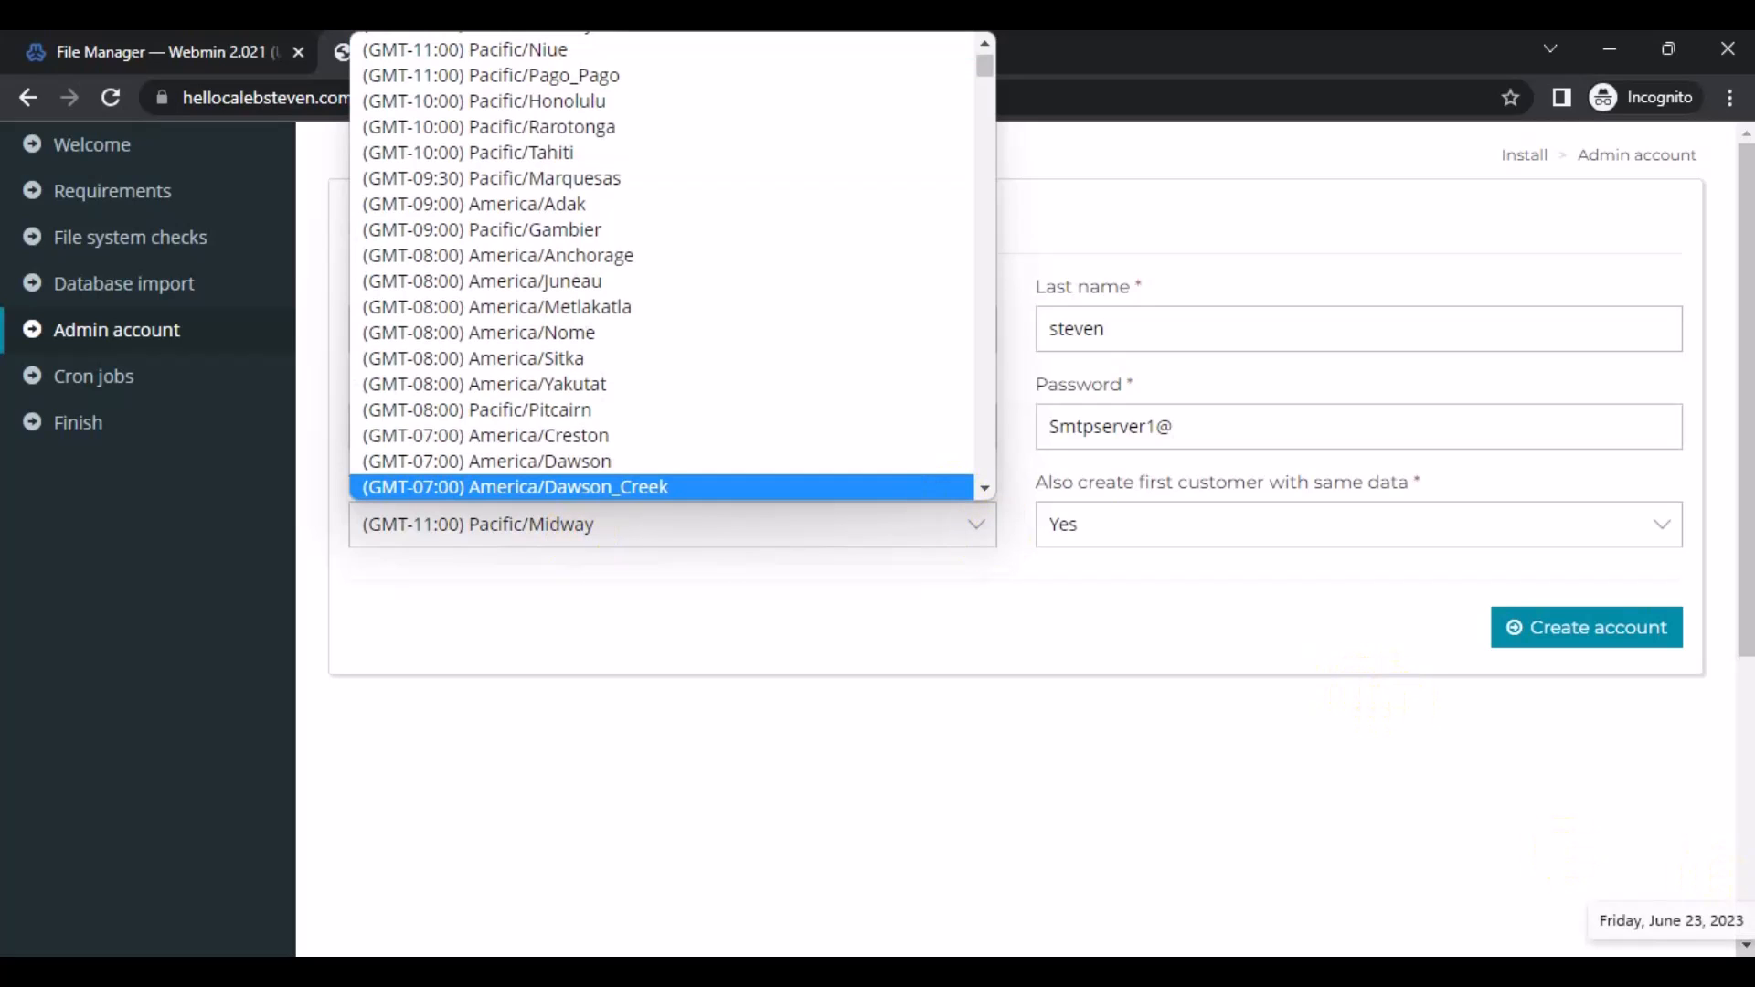
left_click(1630, 862)
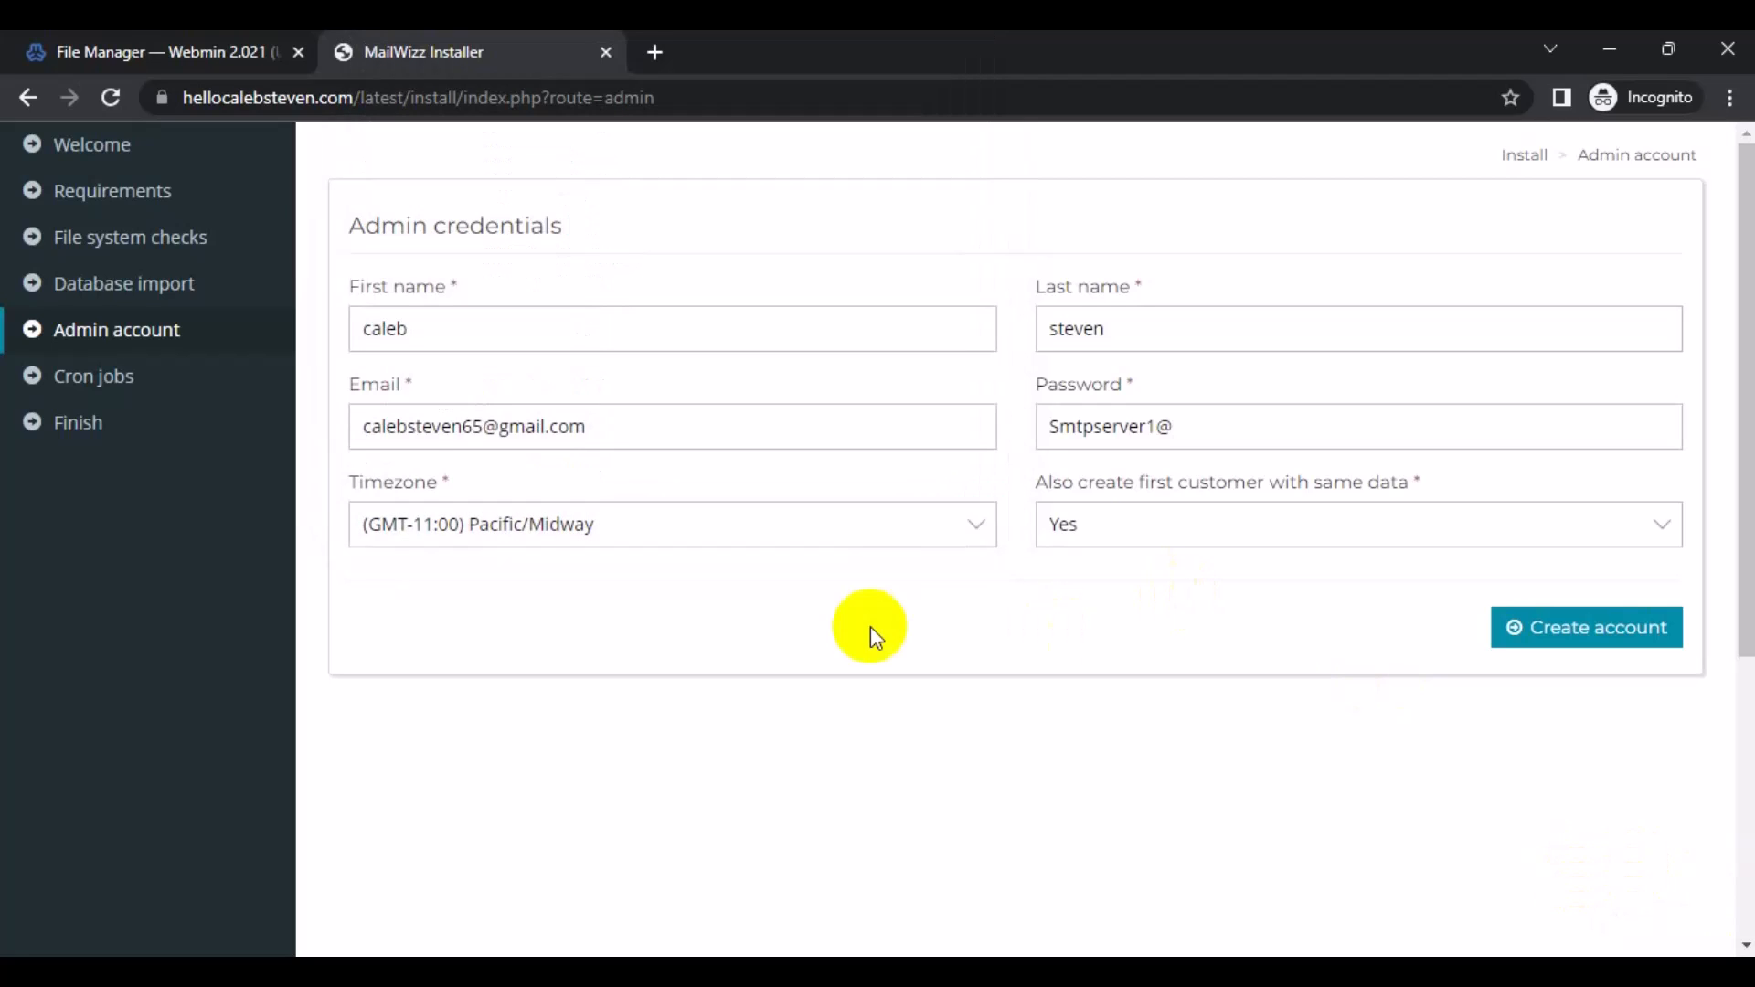
left_click(1535, 632)
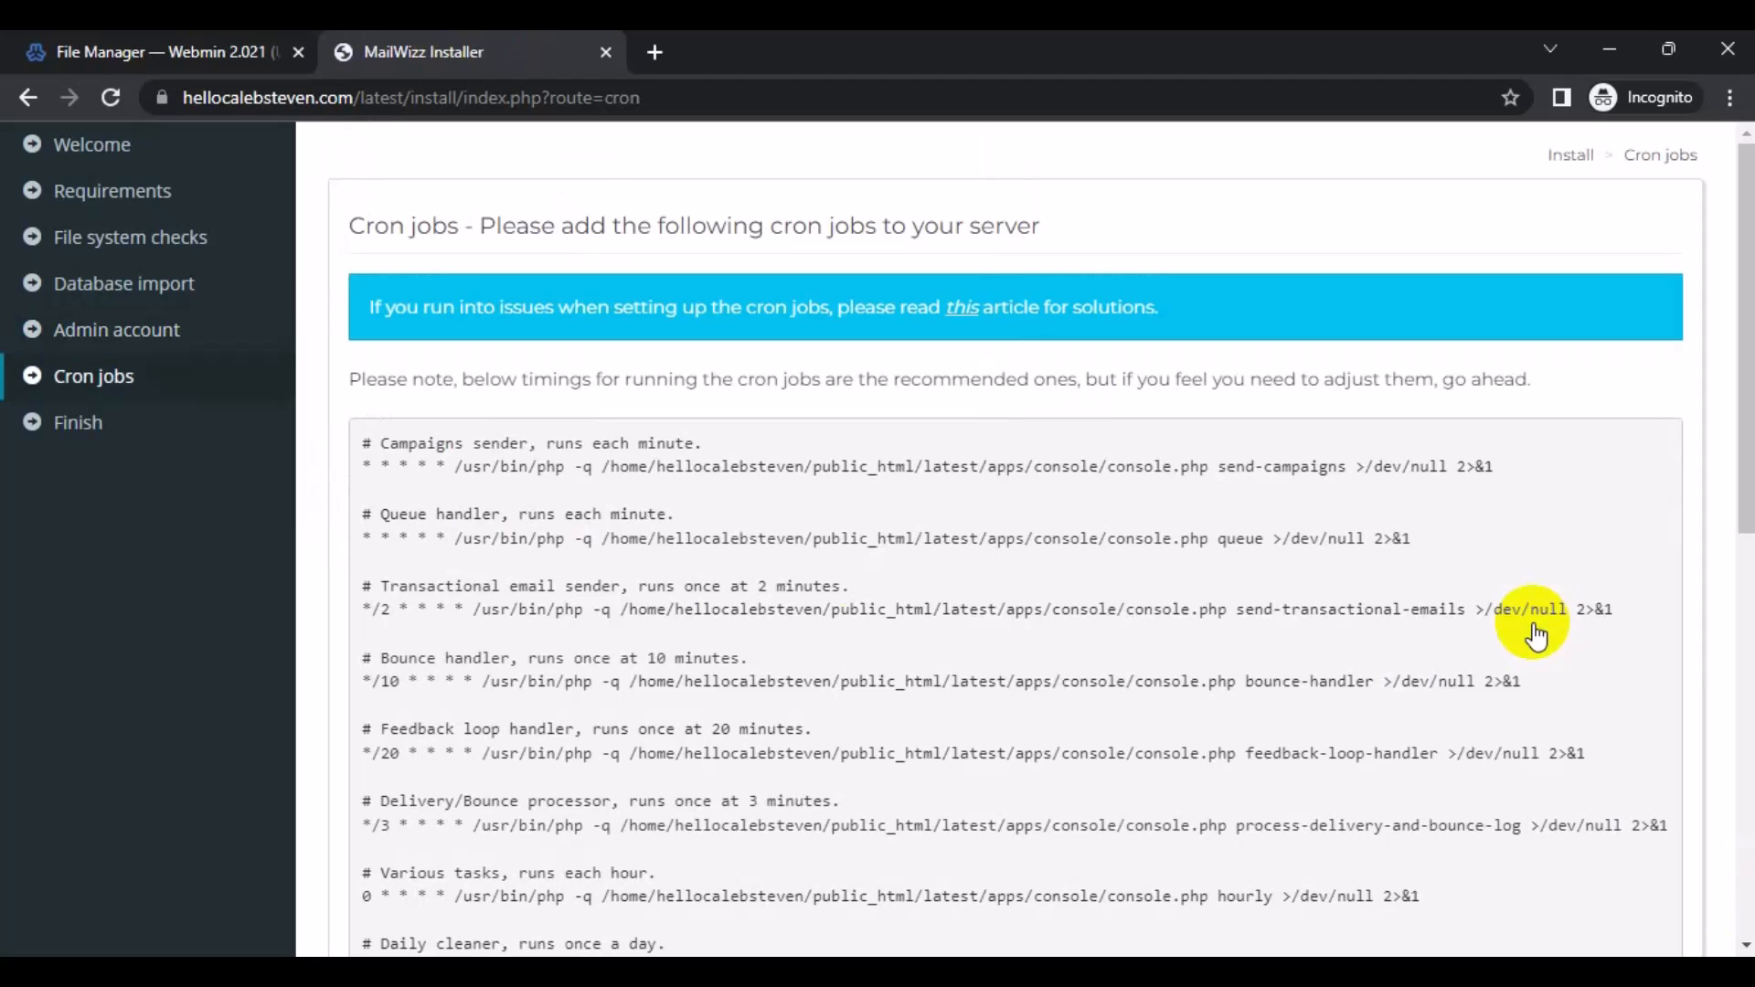
Scroll down the Cron jobs step to see every recommended cron command, then return to Webmin
left_click_drag(1735, 412, 1731, 493)
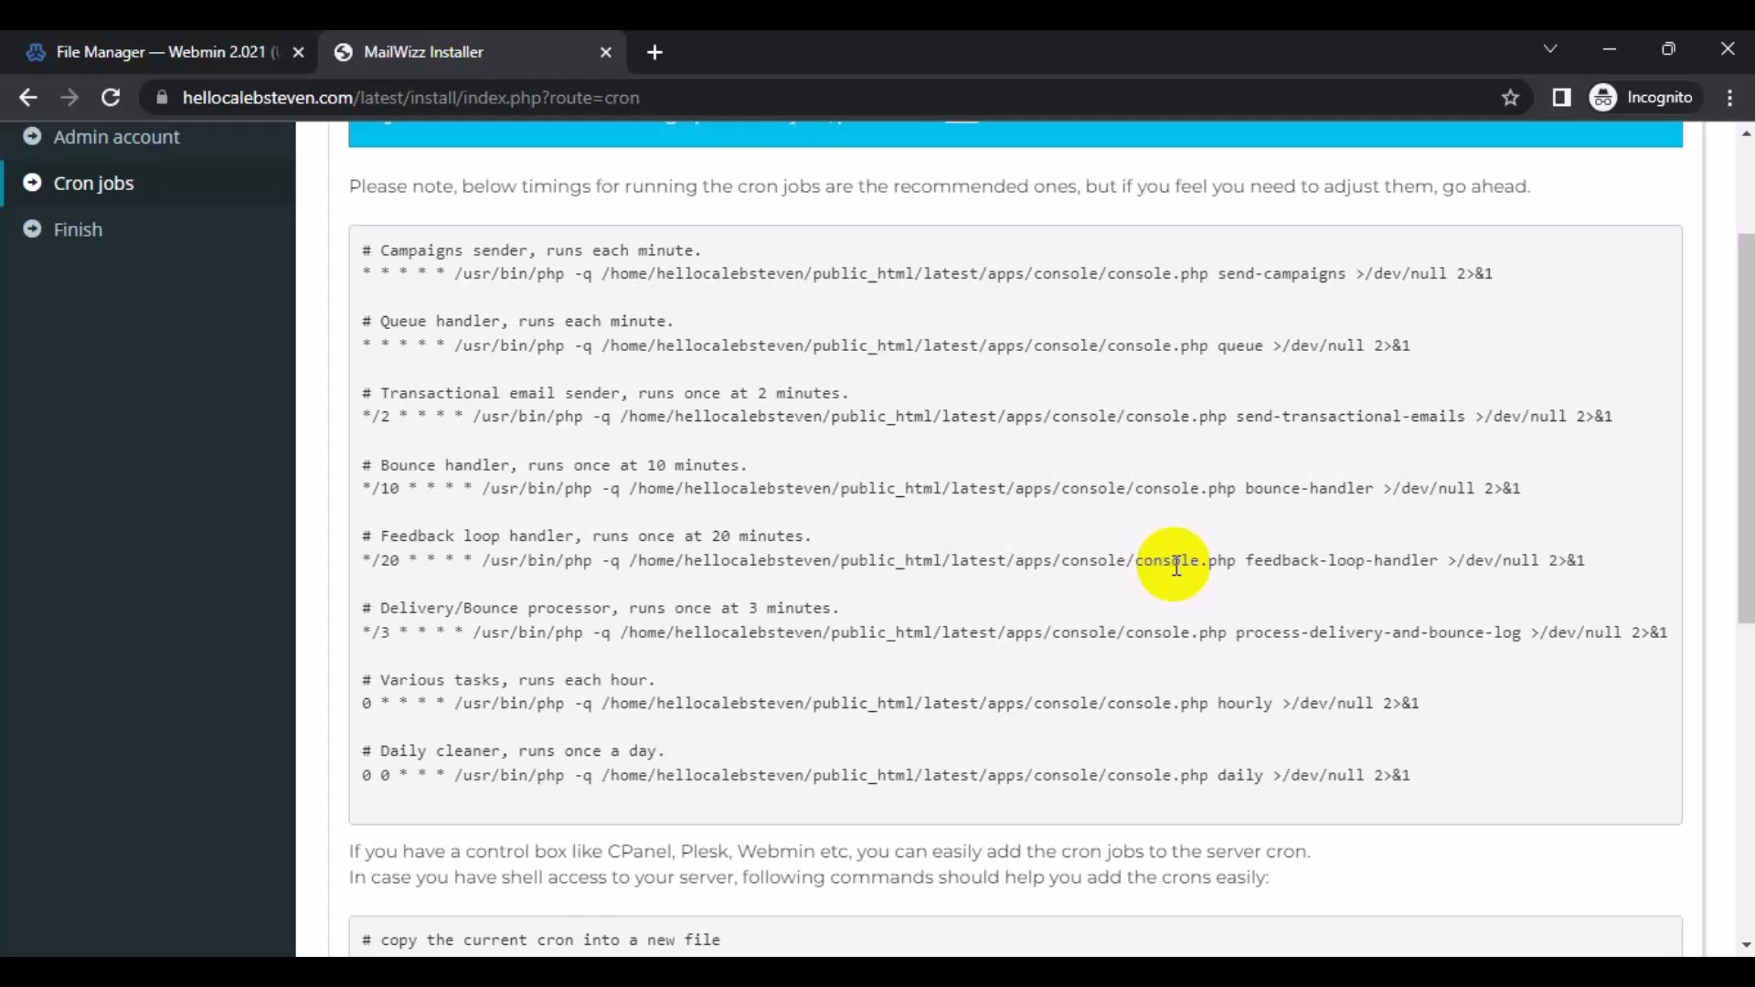
left_click(268, 36)
Search the Webmin modules for 'cro' and open Scheduled Cron Jobs
left_click(115, 174)
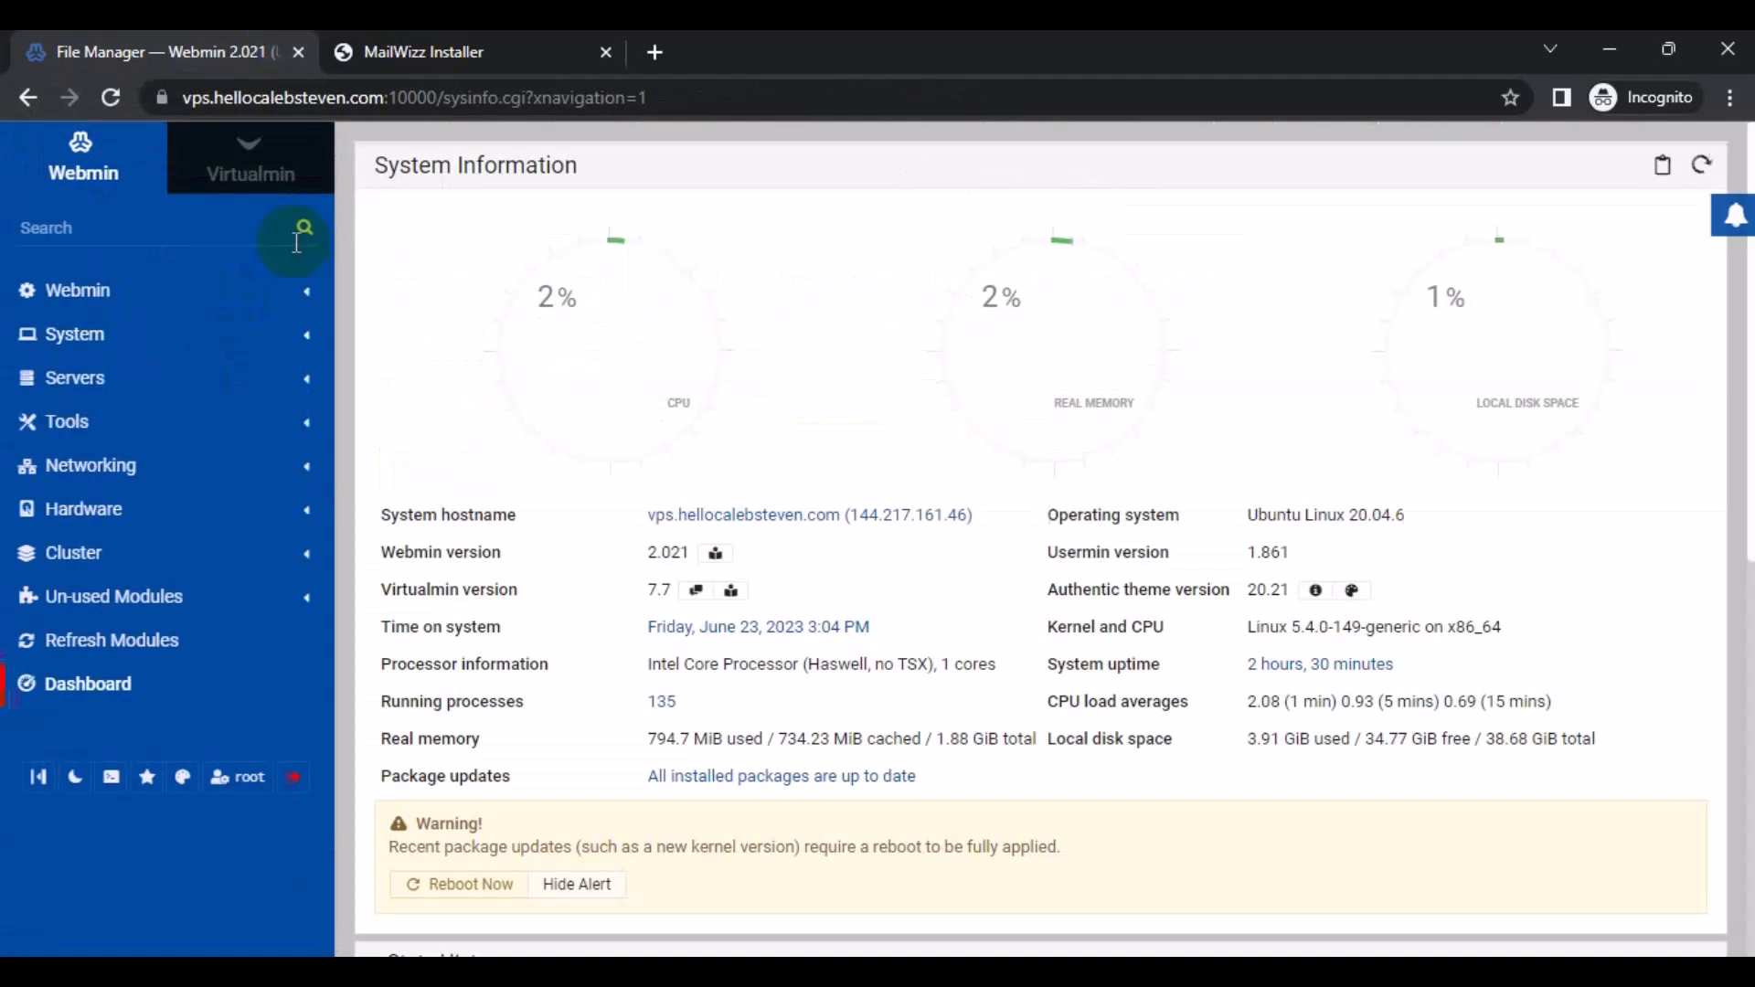
left_click(266, 234)
type("cr")
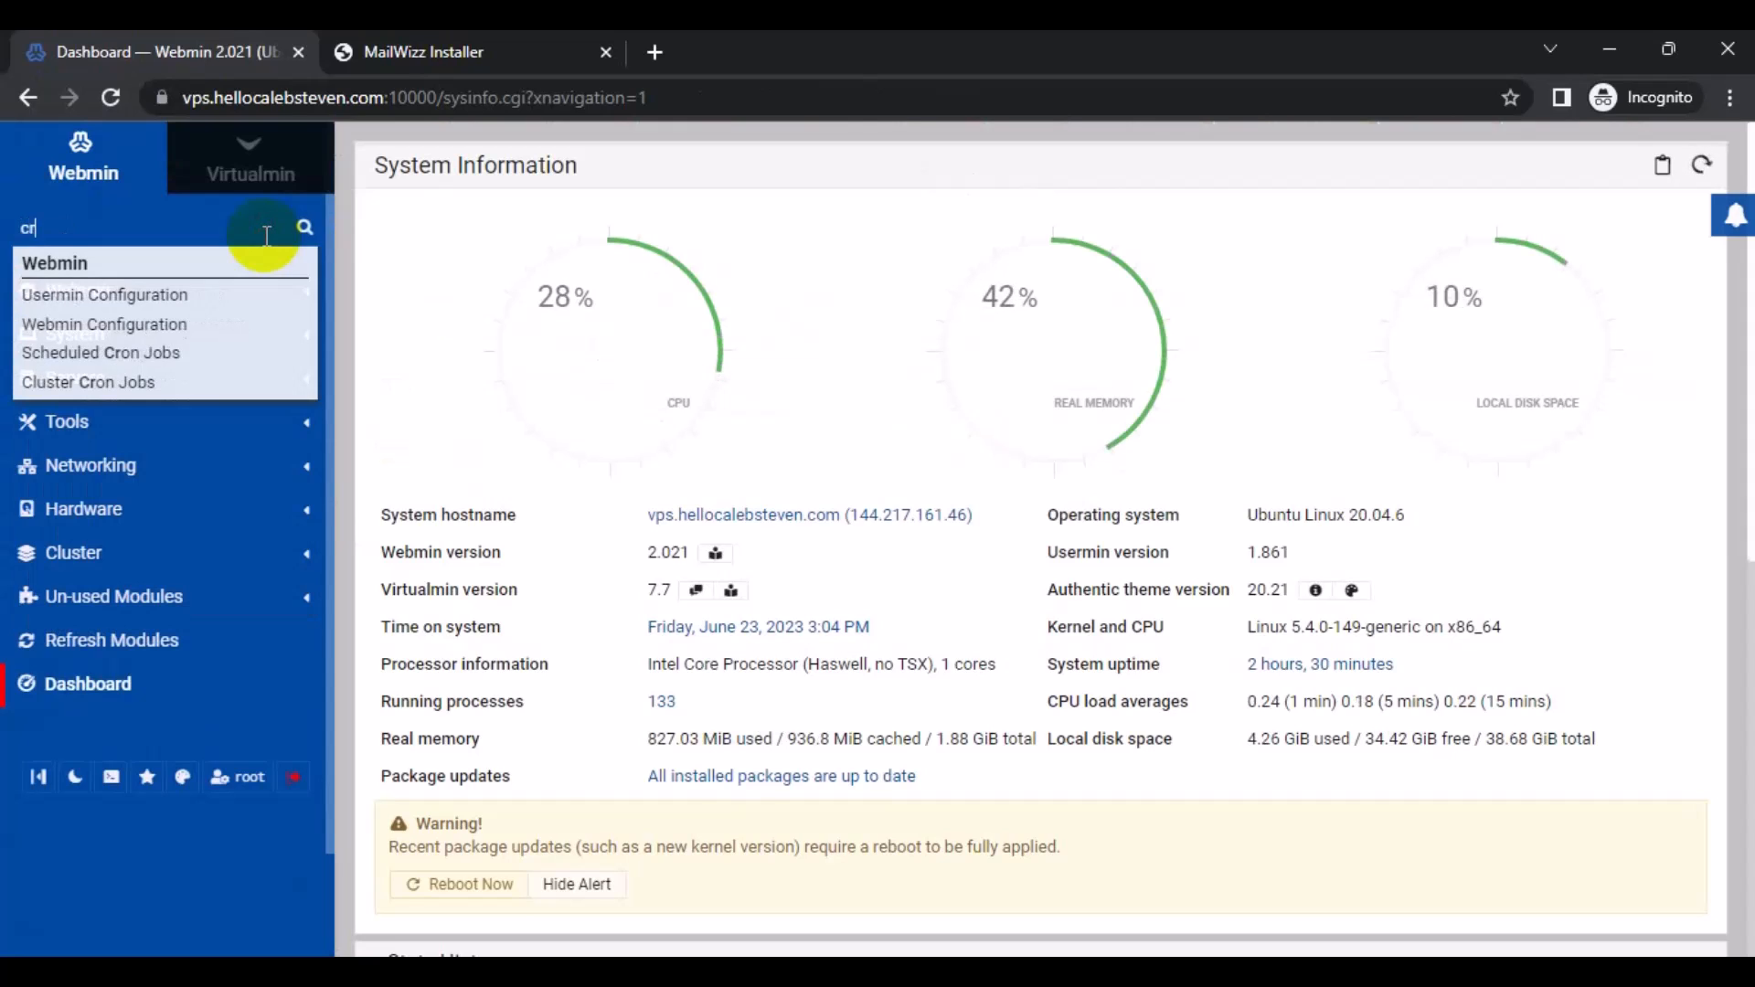
type("on")
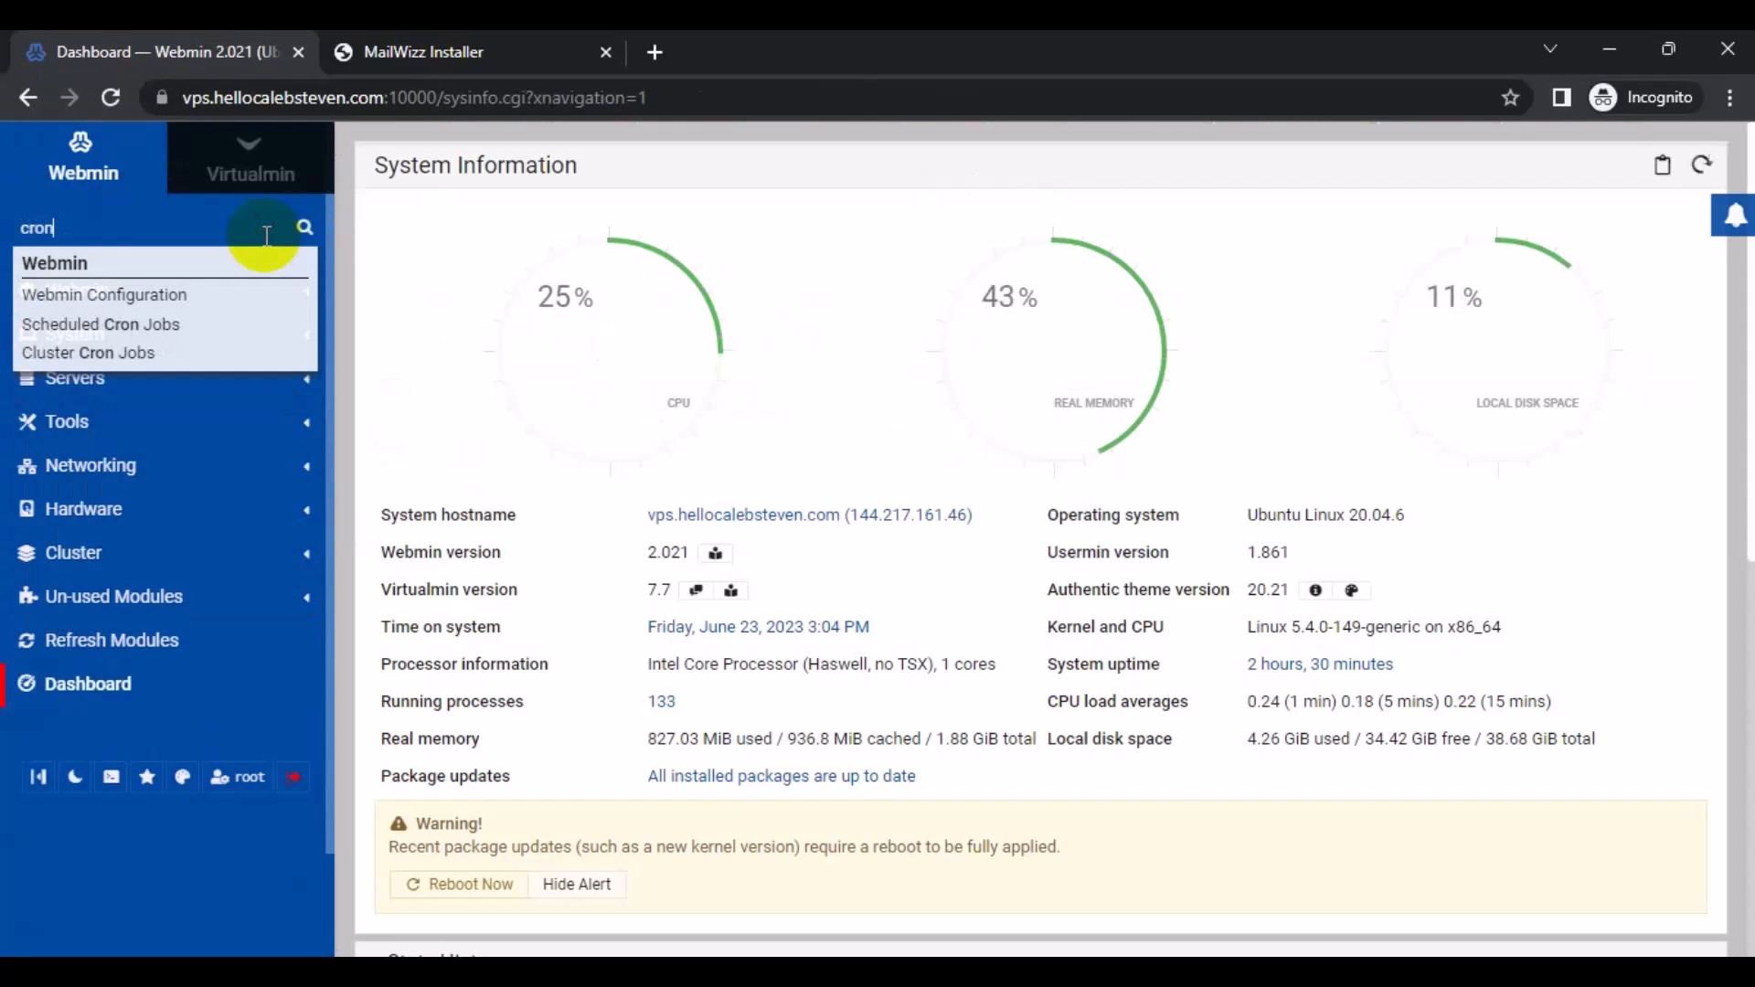
left_click(149, 325)
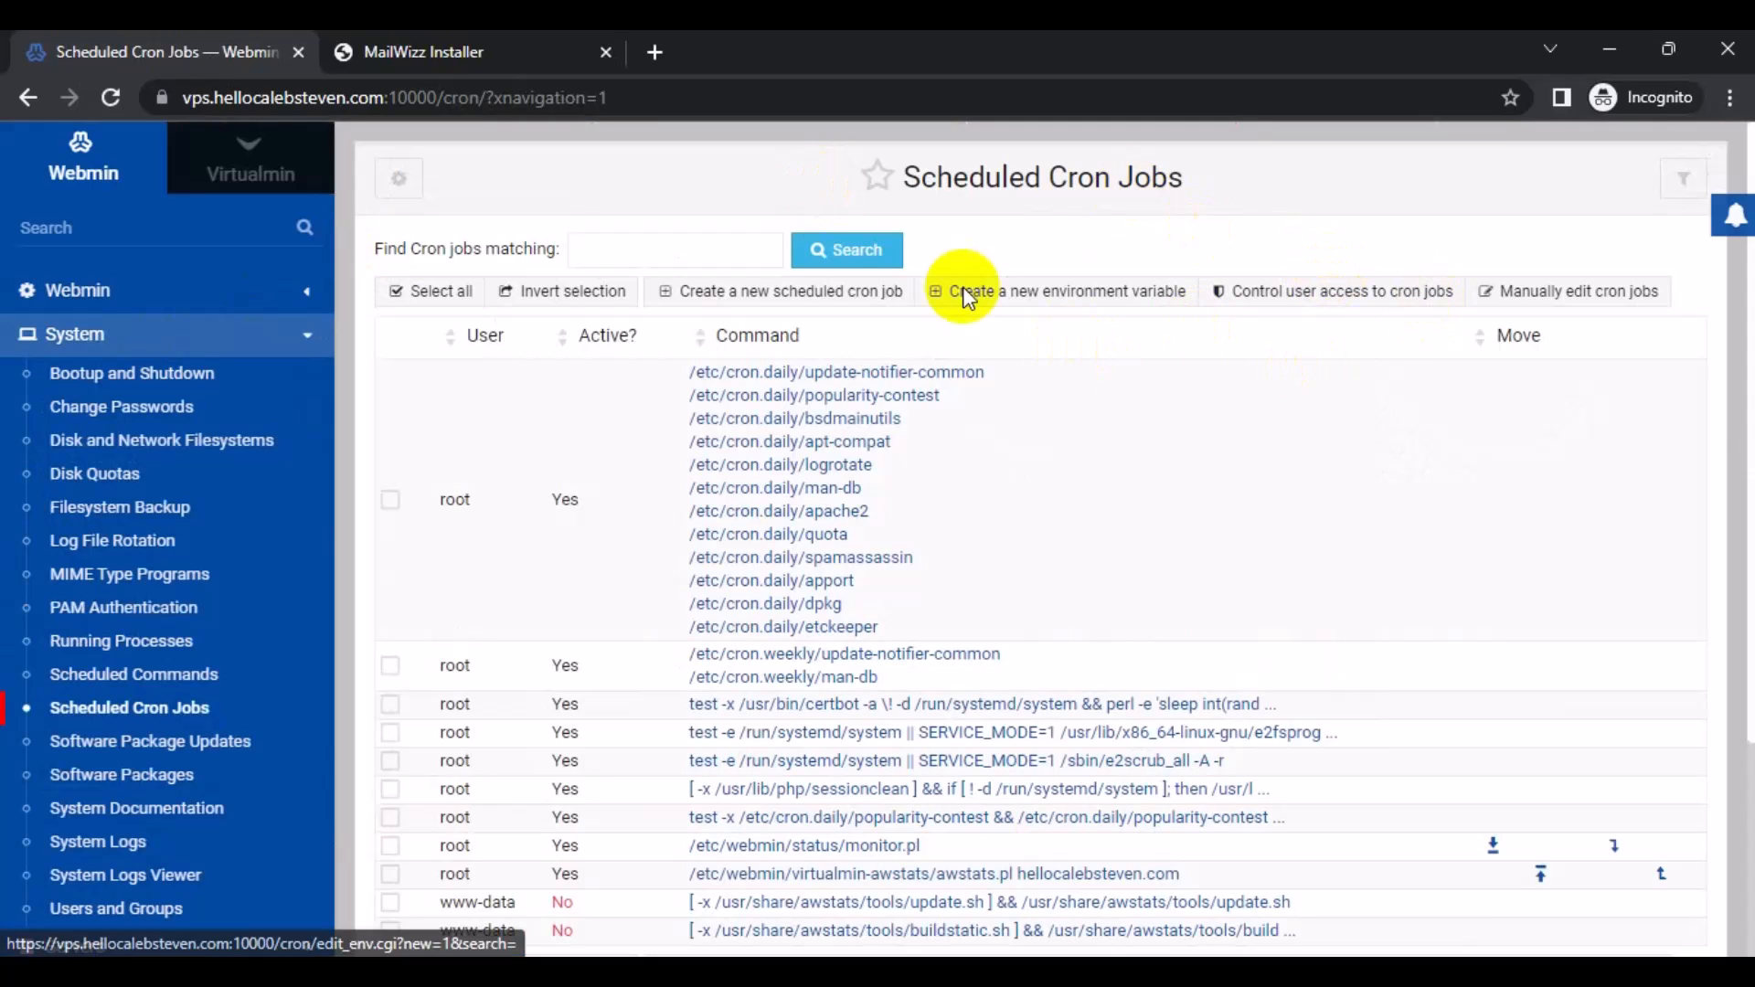
Start a new root cron job and paste the MailWizz send-campaigns command into Command
left_click(803, 302)
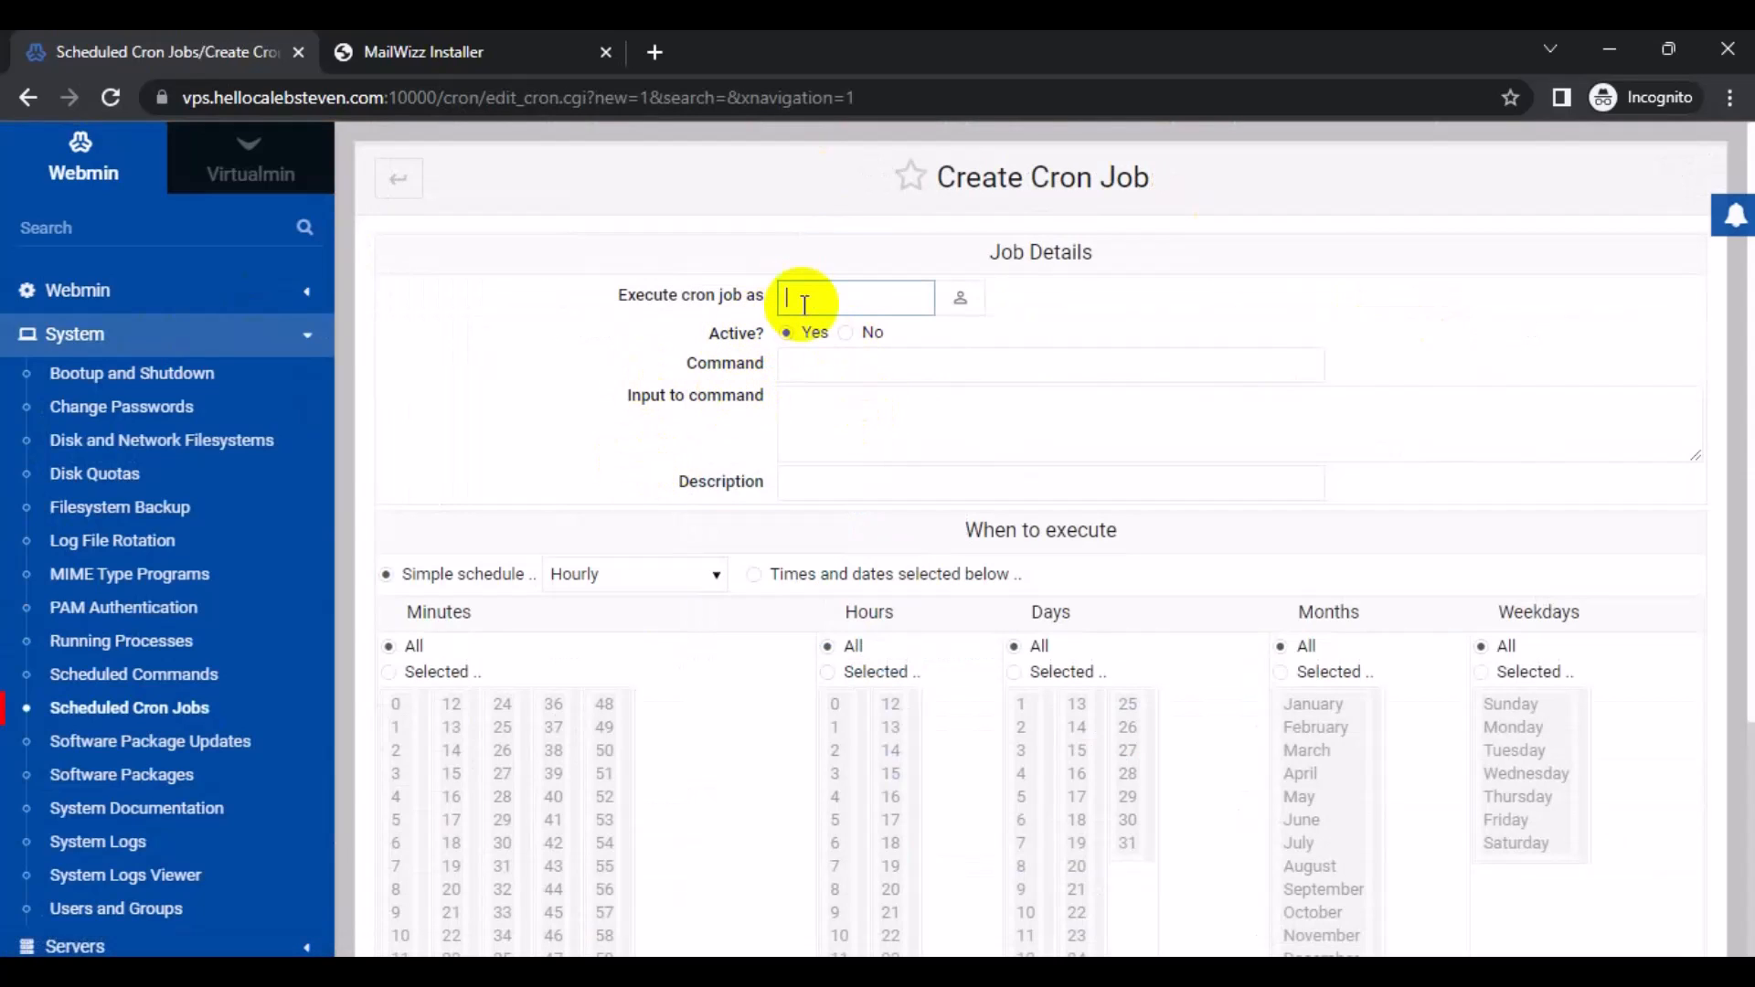
type("root")
left_click(556, 58)
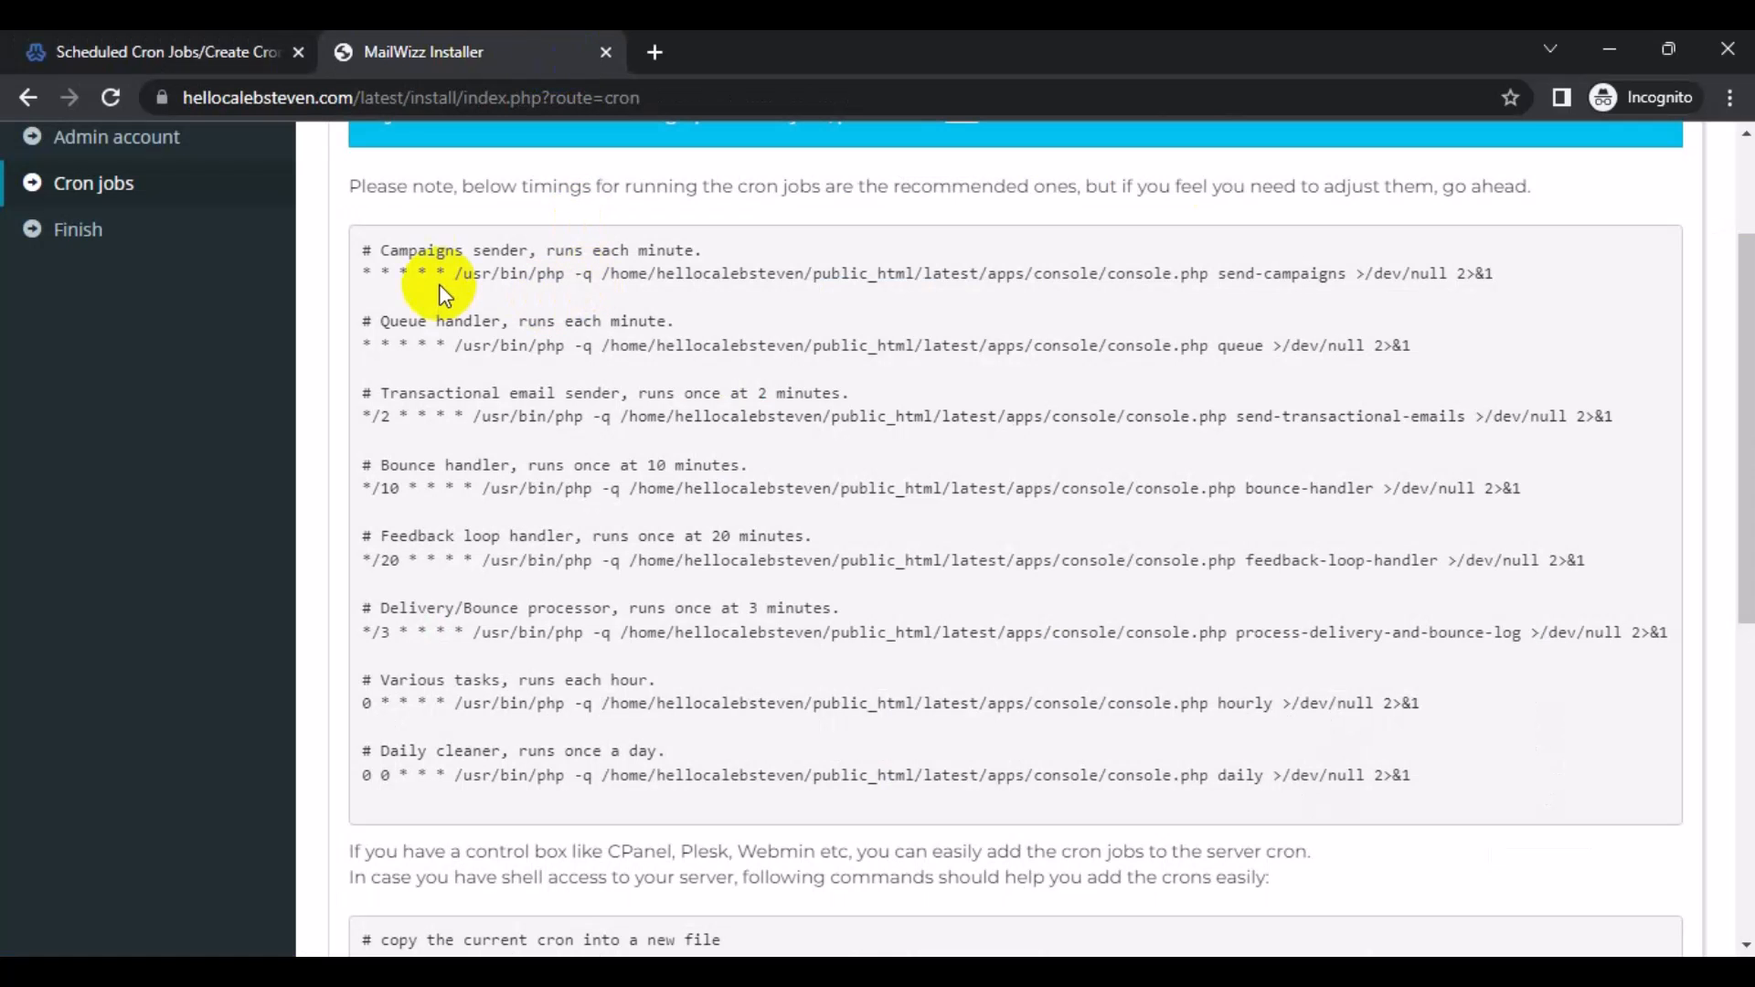
left_click_drag(454, 274, 1501, 274)
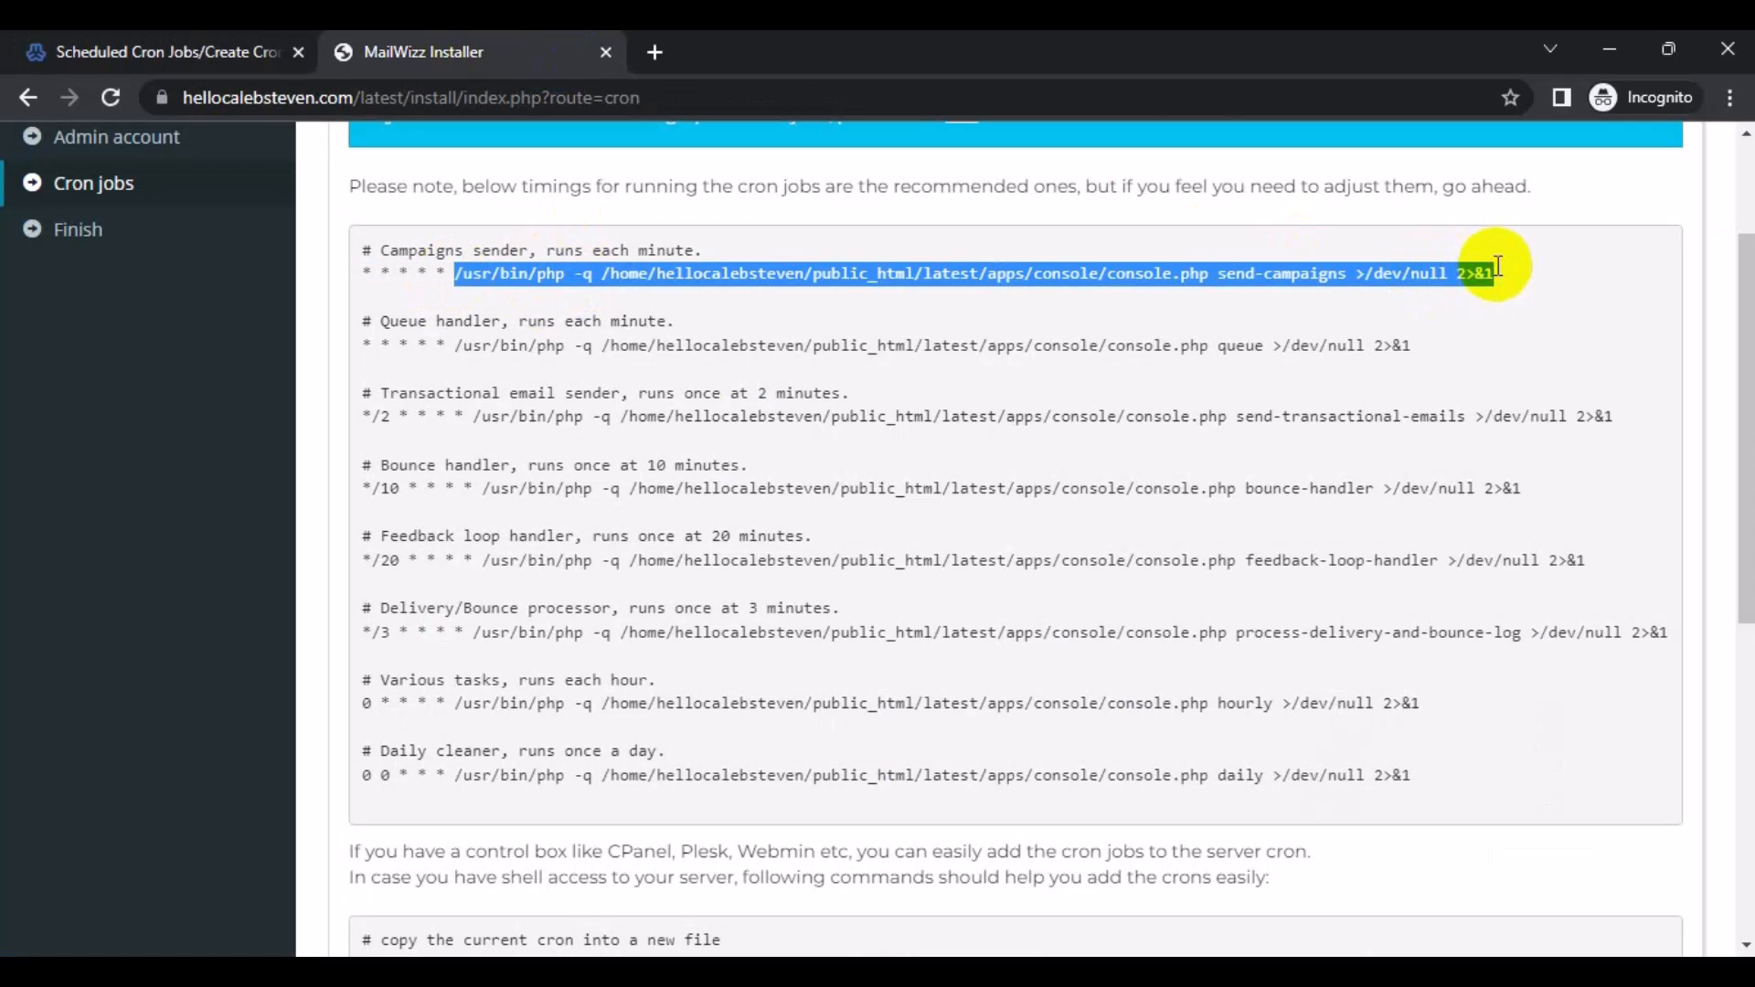
right_click(1416, 282)
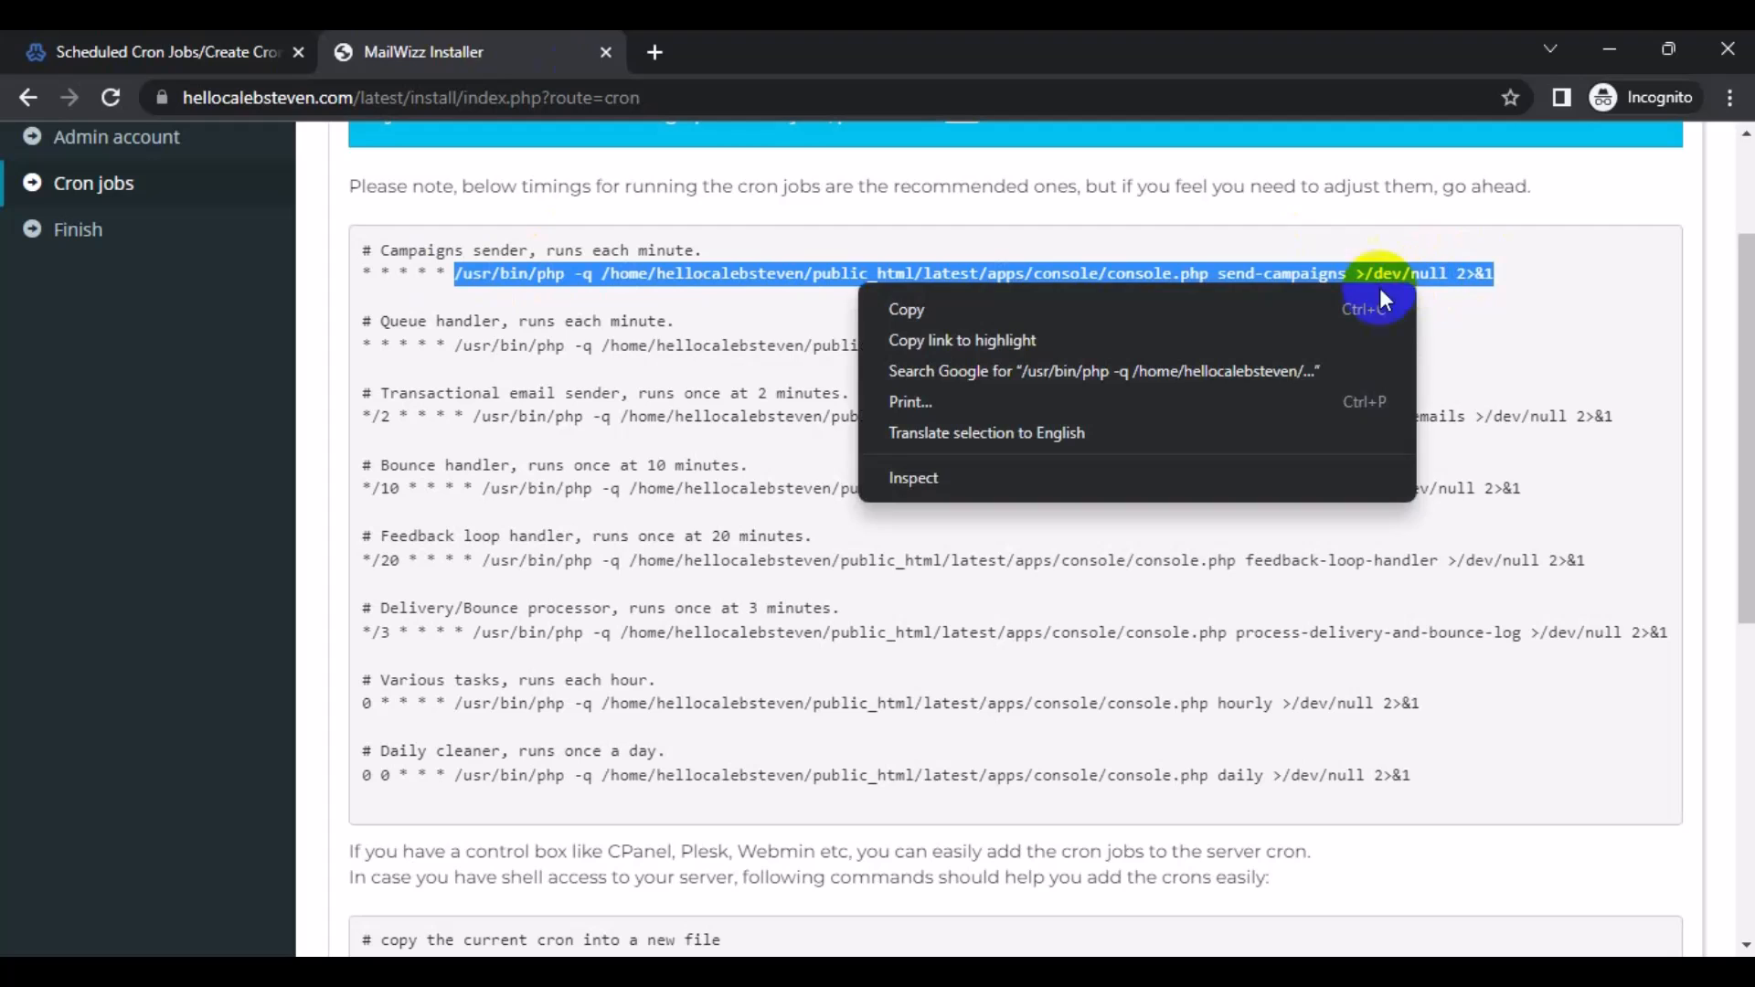
left_click(1281, 311)
left_click(283, 47)
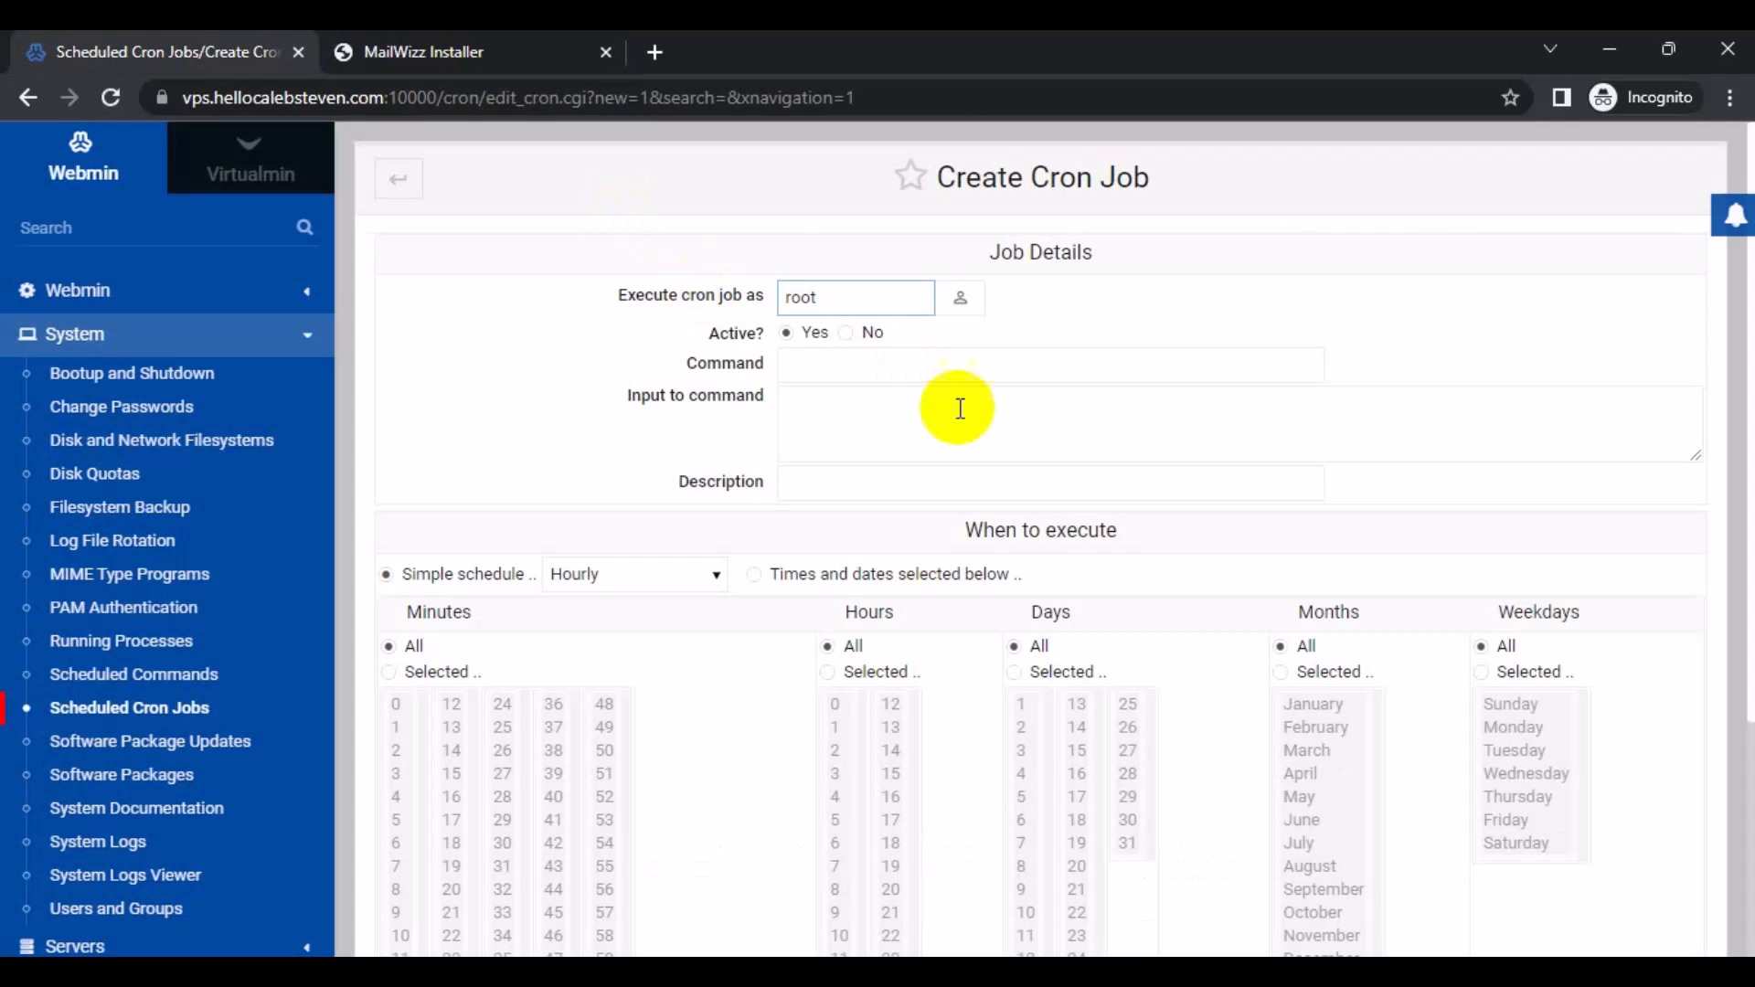
left_click(885, 374)
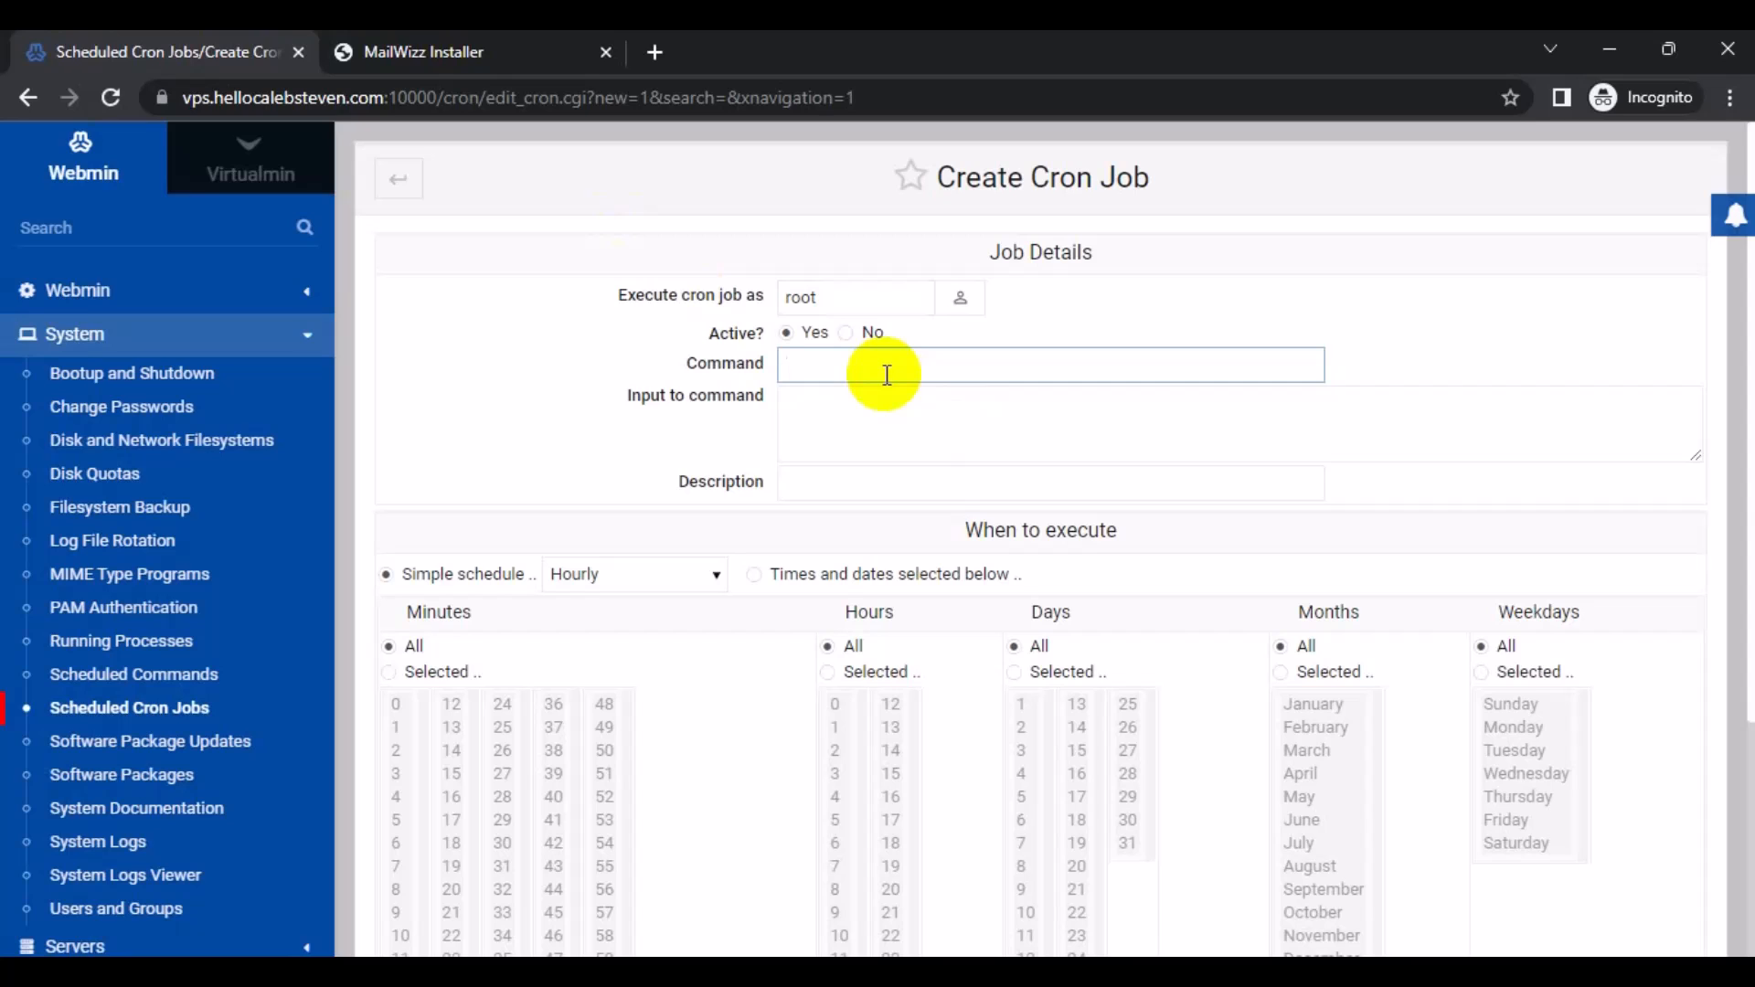
key("ctrl+v")
Check the command against the installer and create the job to run every minute
left_click(416, 43)
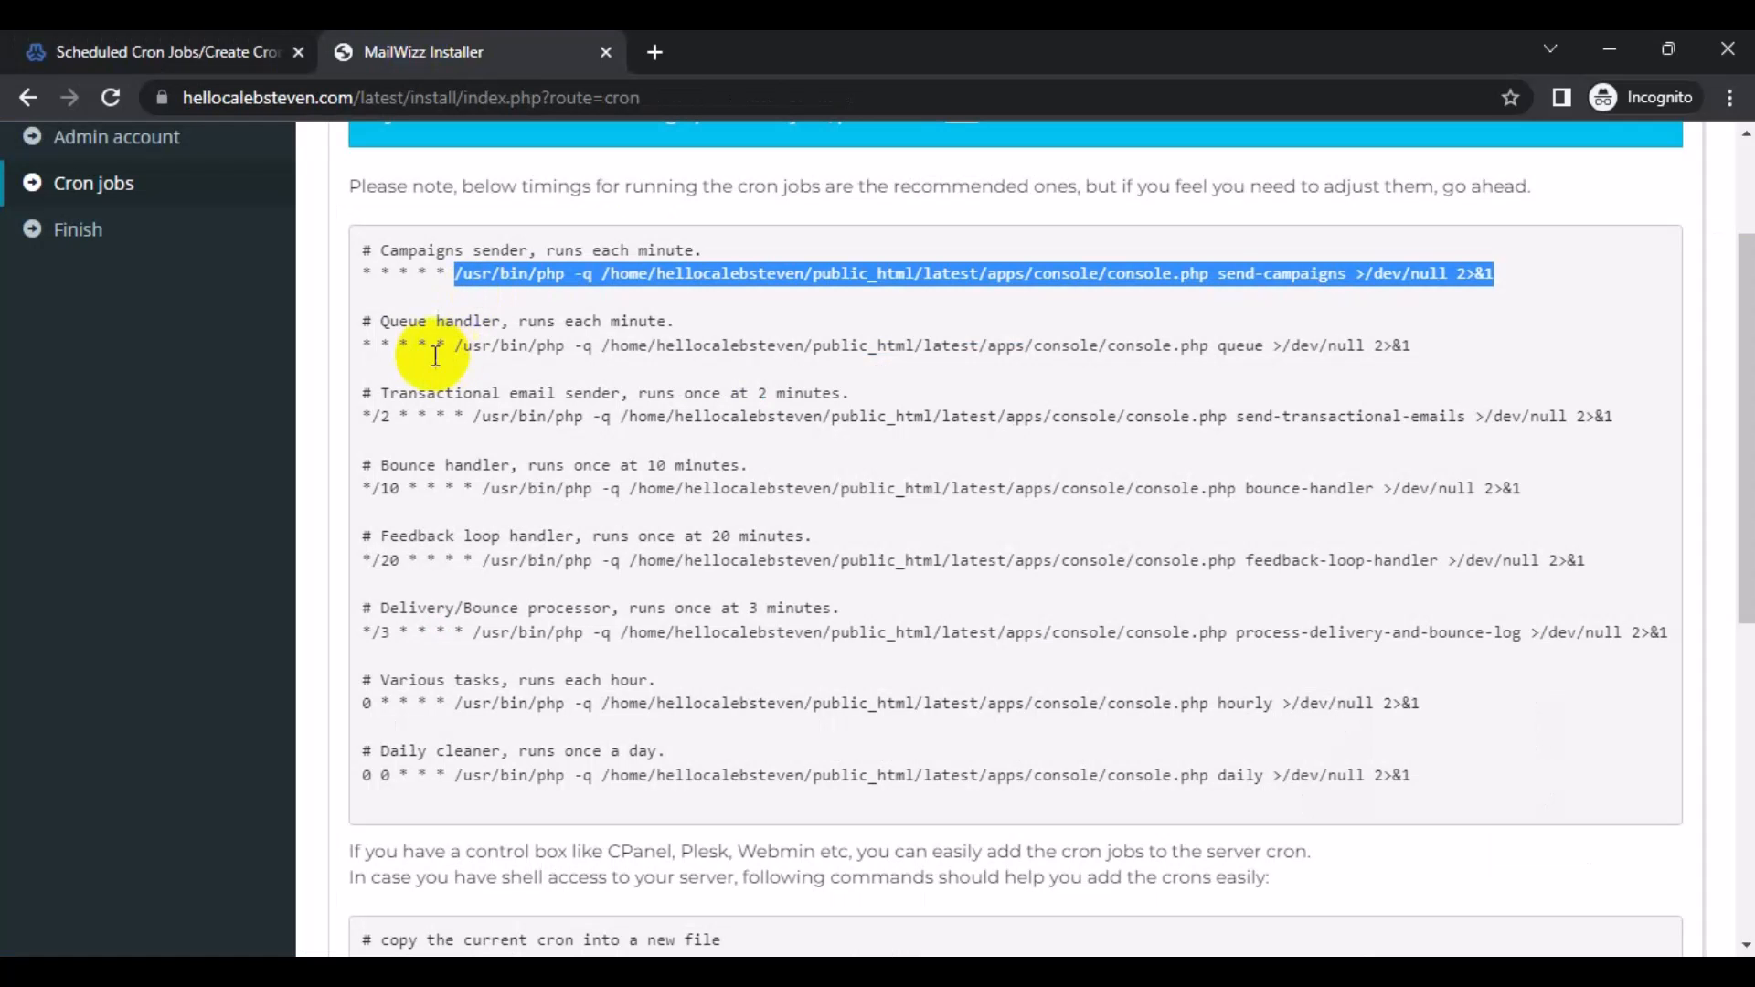
left_click(212, 55)
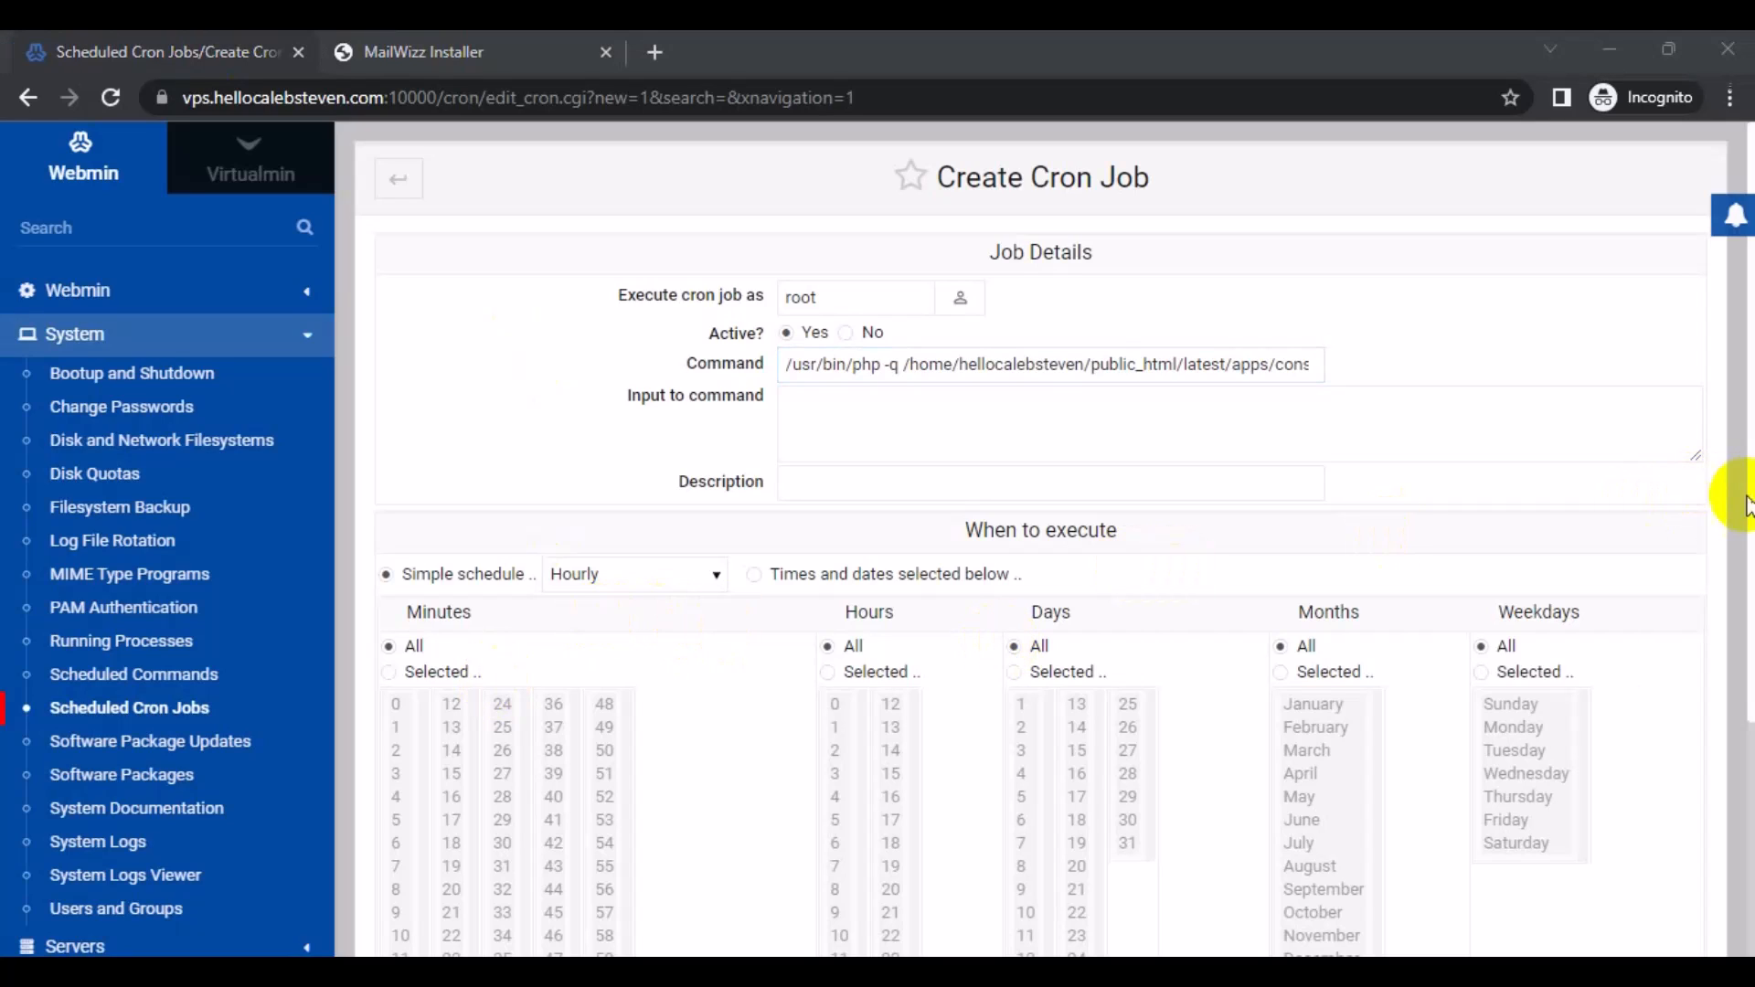
left_click_drag(1743, 502, 1746, 625)
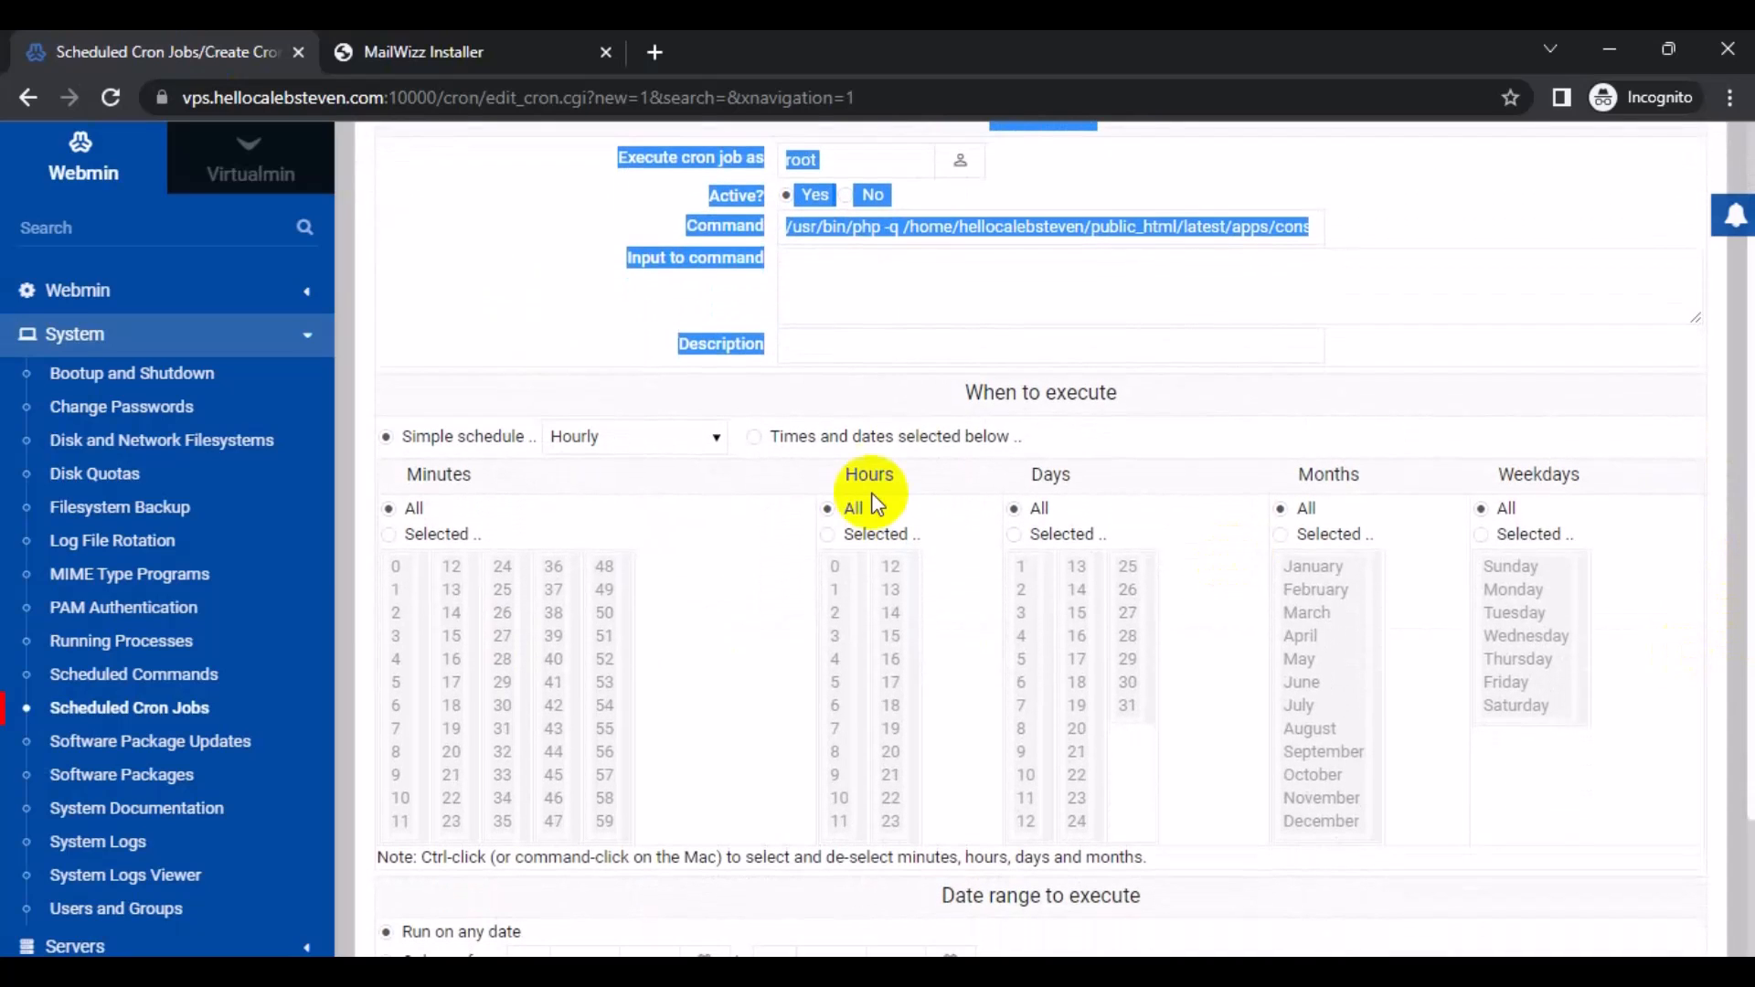
left_click(720, 506)
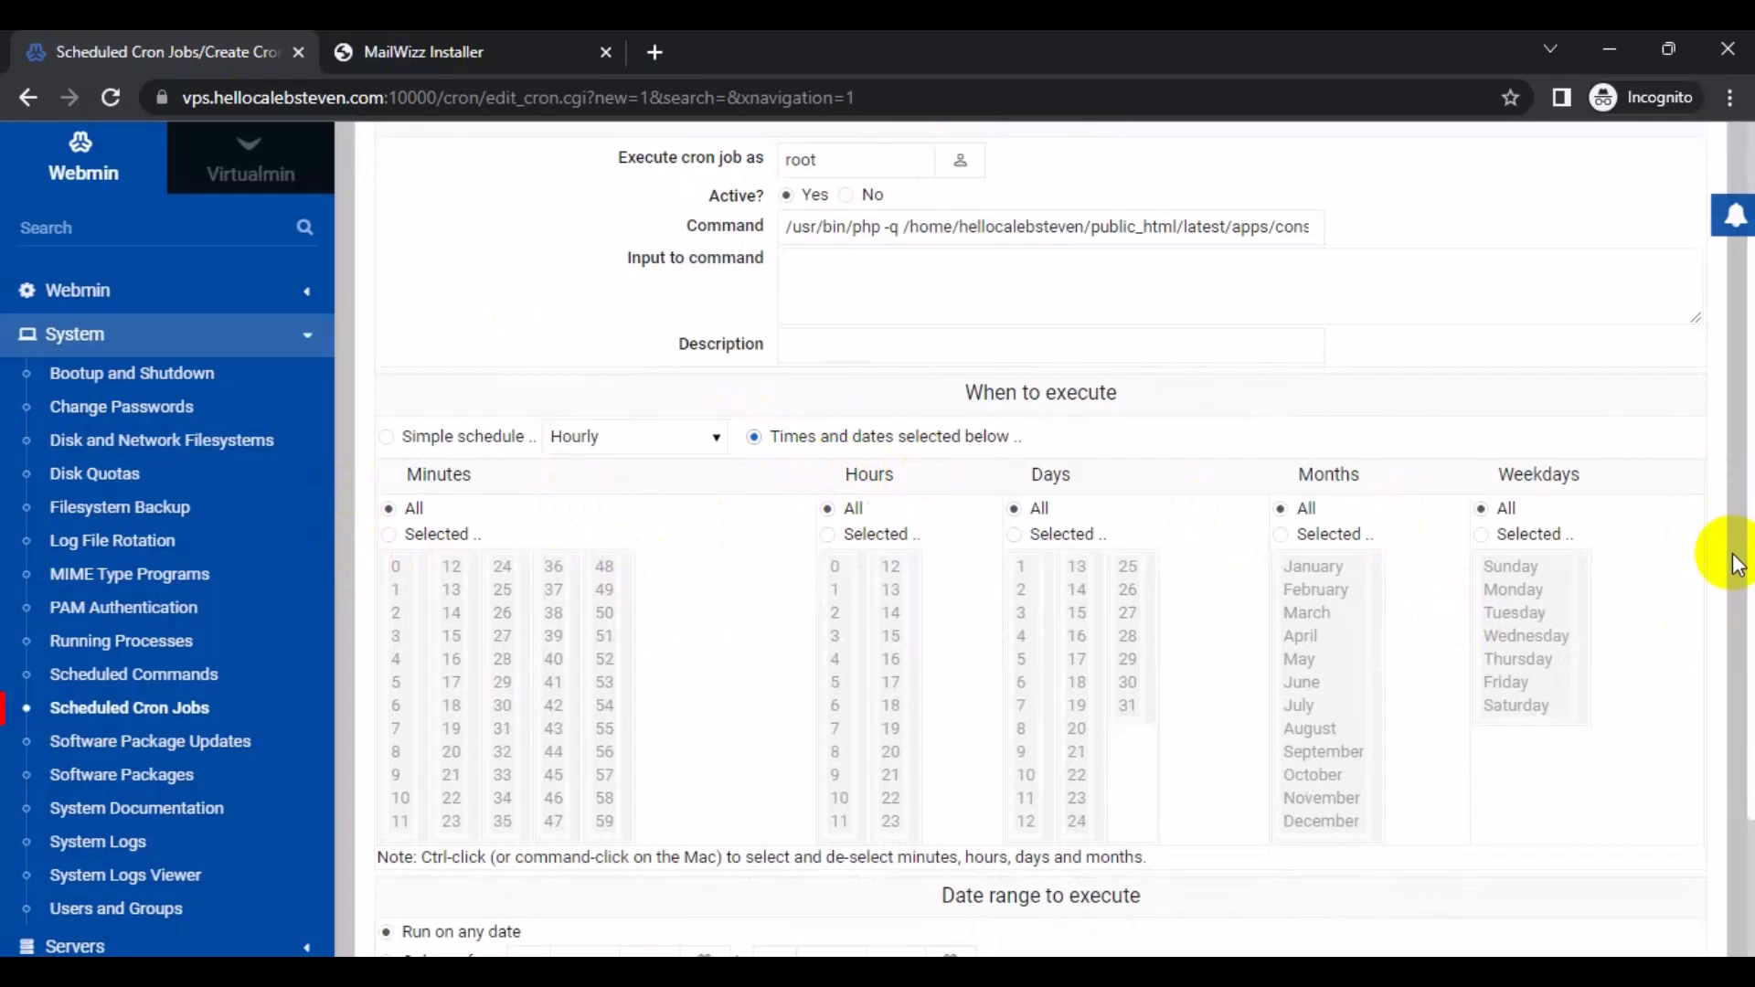
scroll(1718, 639, "down", 3)
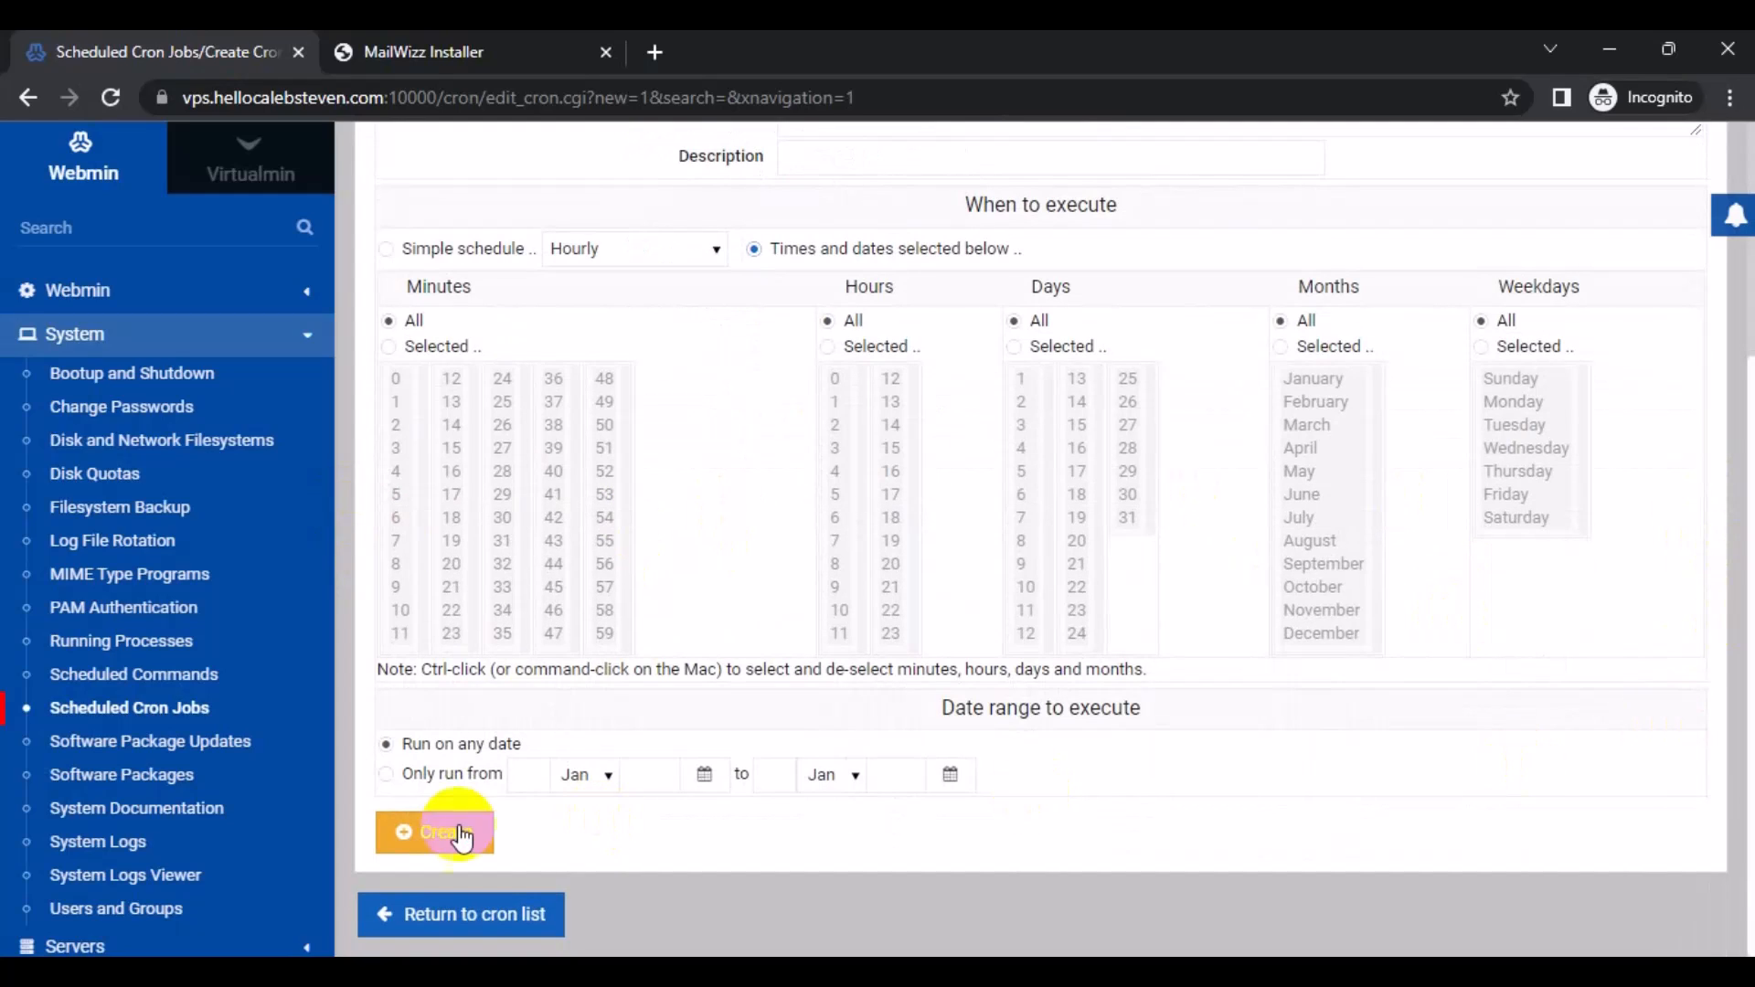
left_click(457, 825)
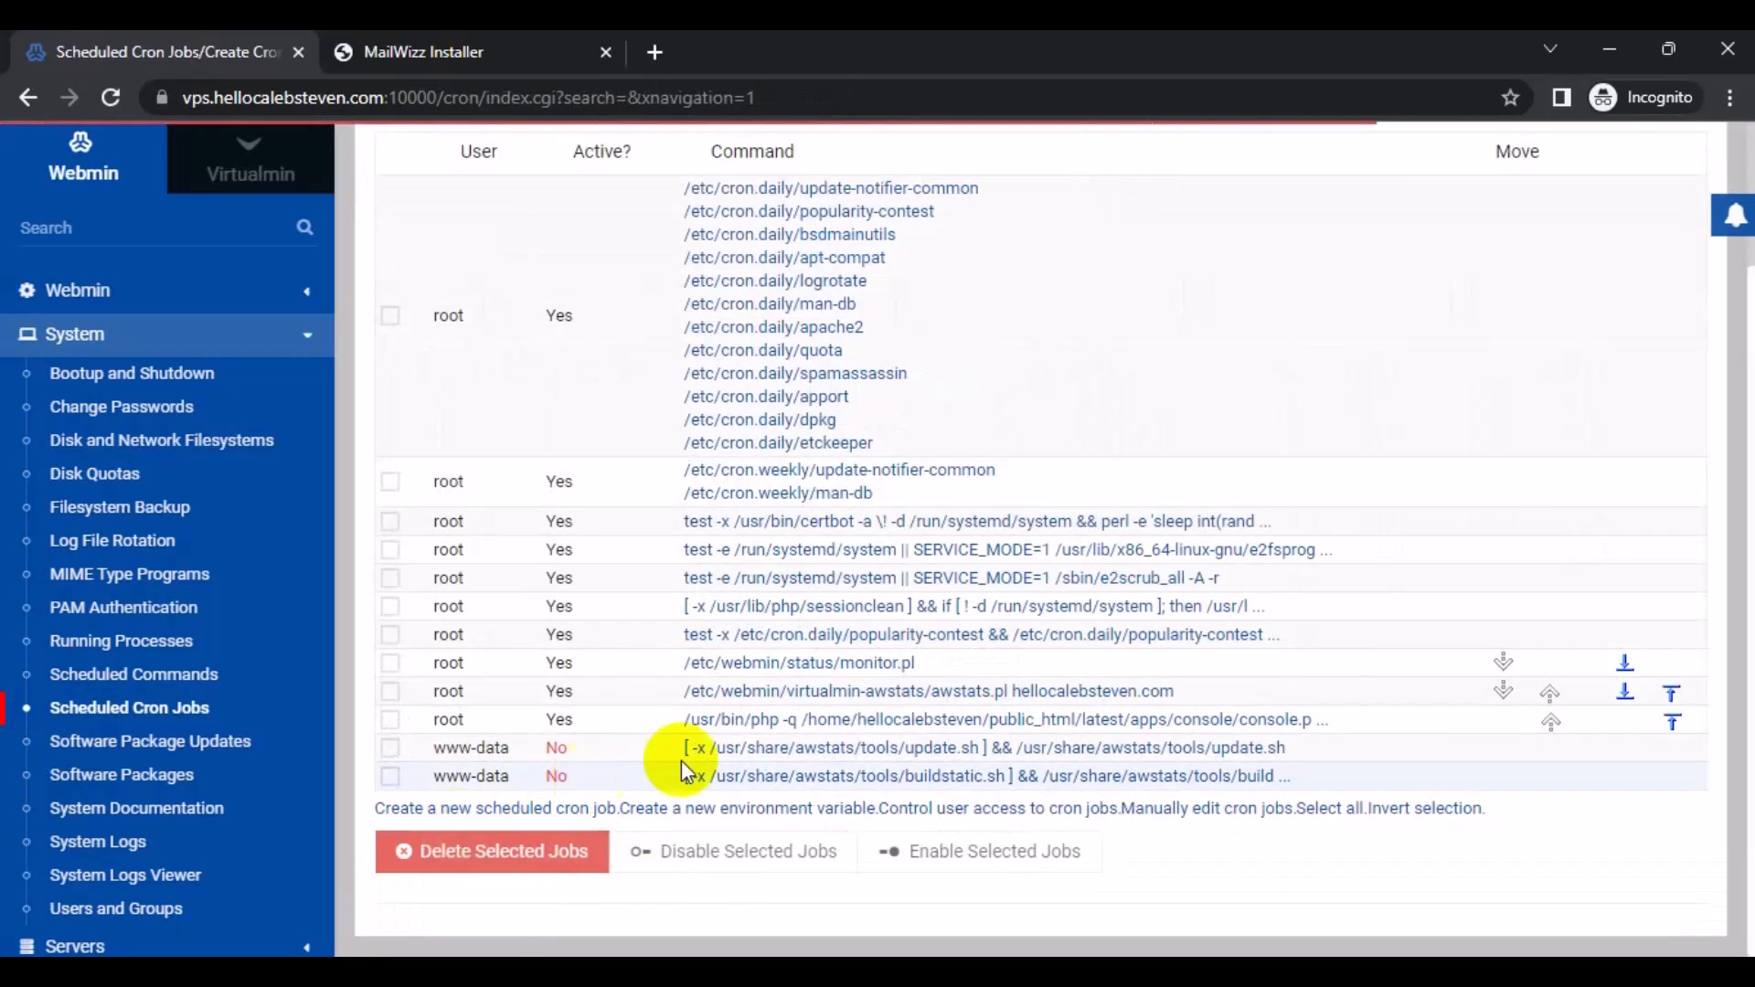
Open the new /usr/bin/php send-campaigns job, Save and Run Now, then go back to the cron list
scroll(868, 759, "down", 1)
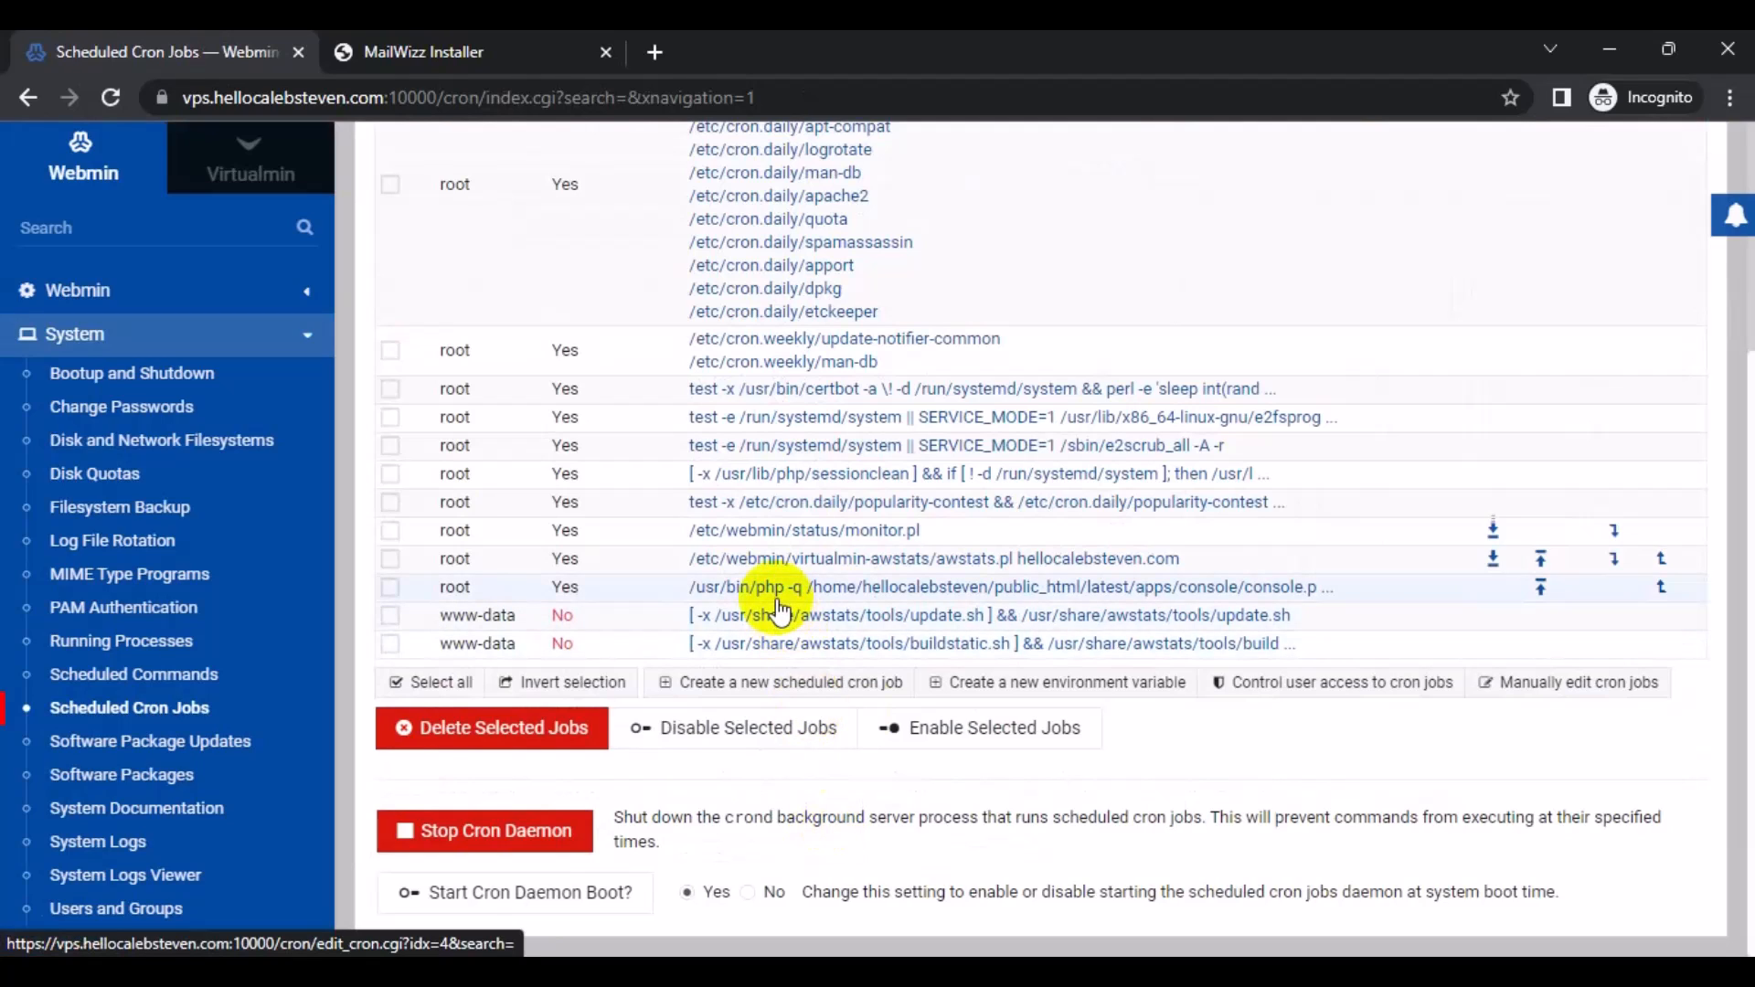
left_click(842, 592)
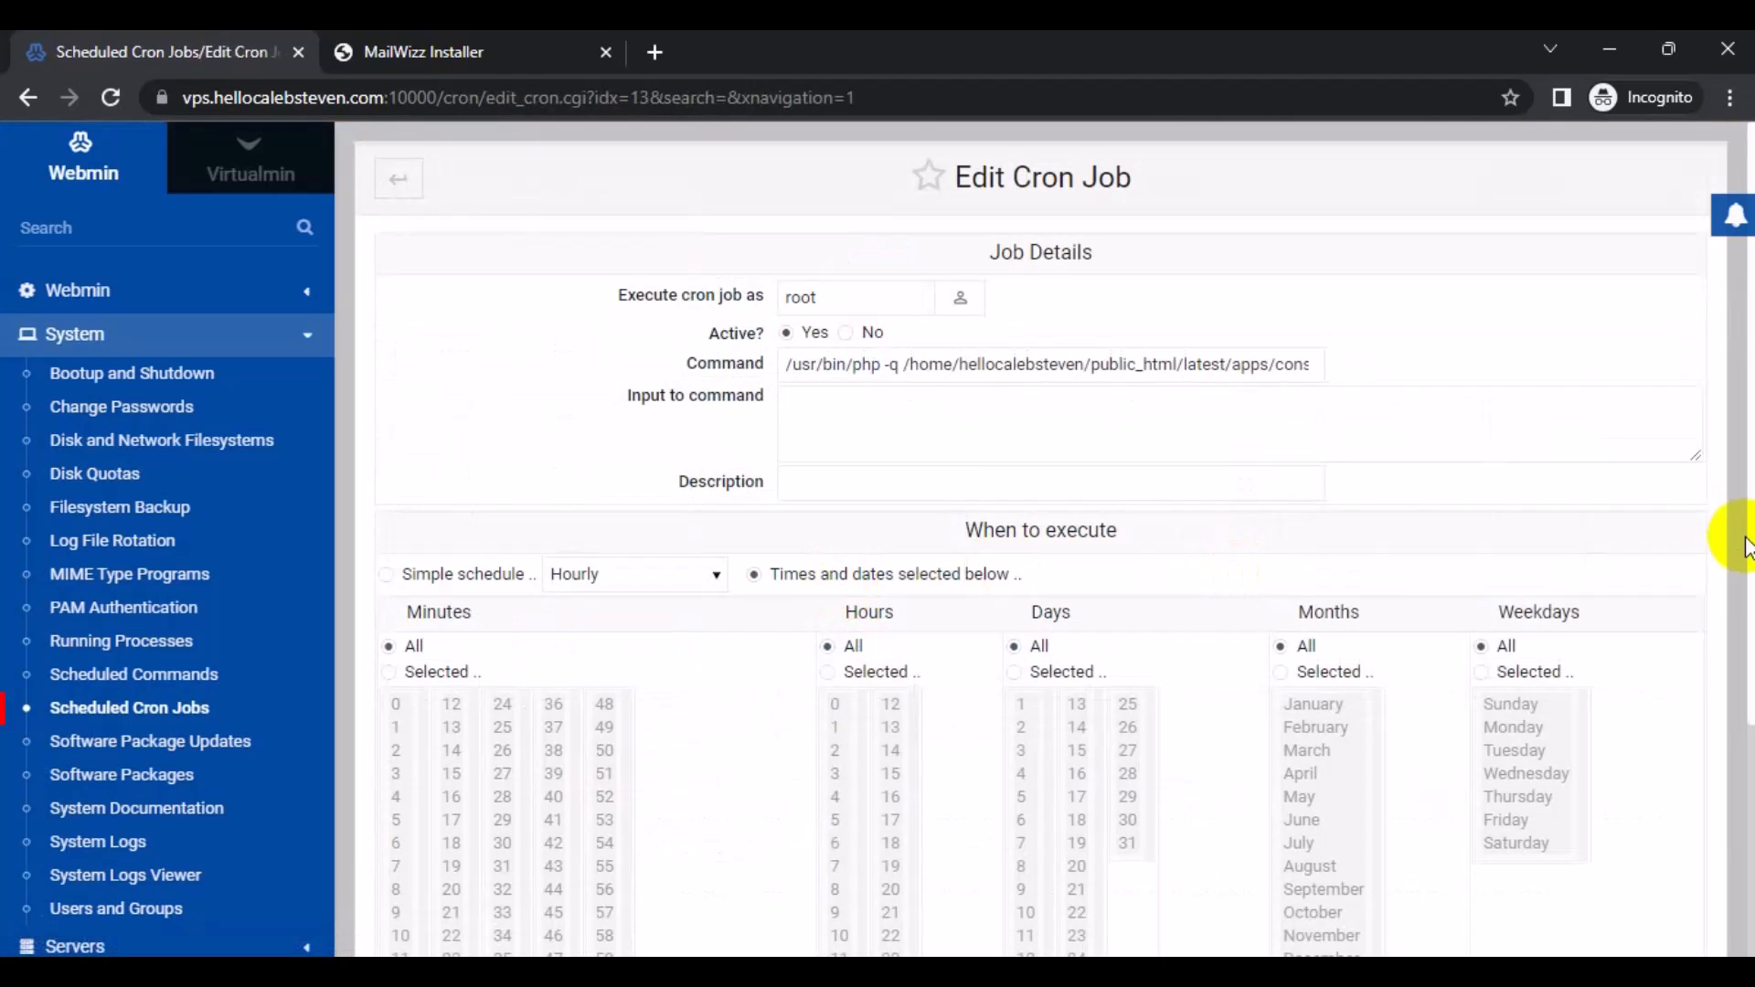
left_click_drag(1747, 585, 1685, 842)
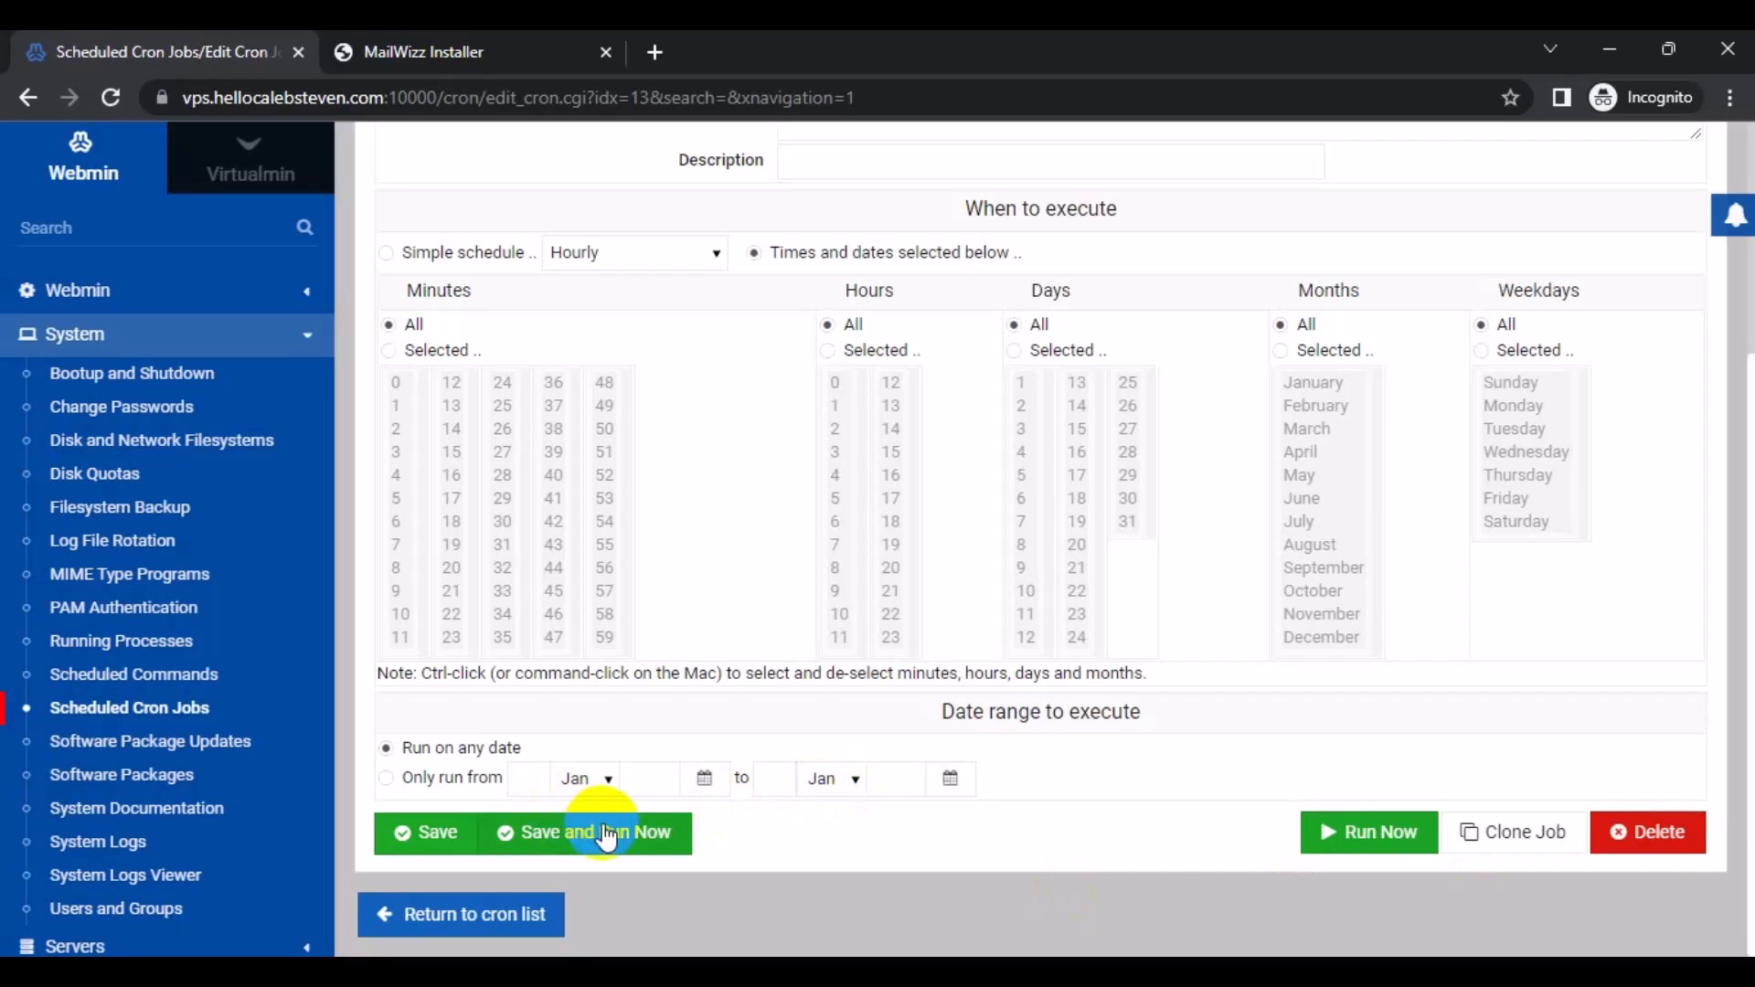
left_click(561, 836)
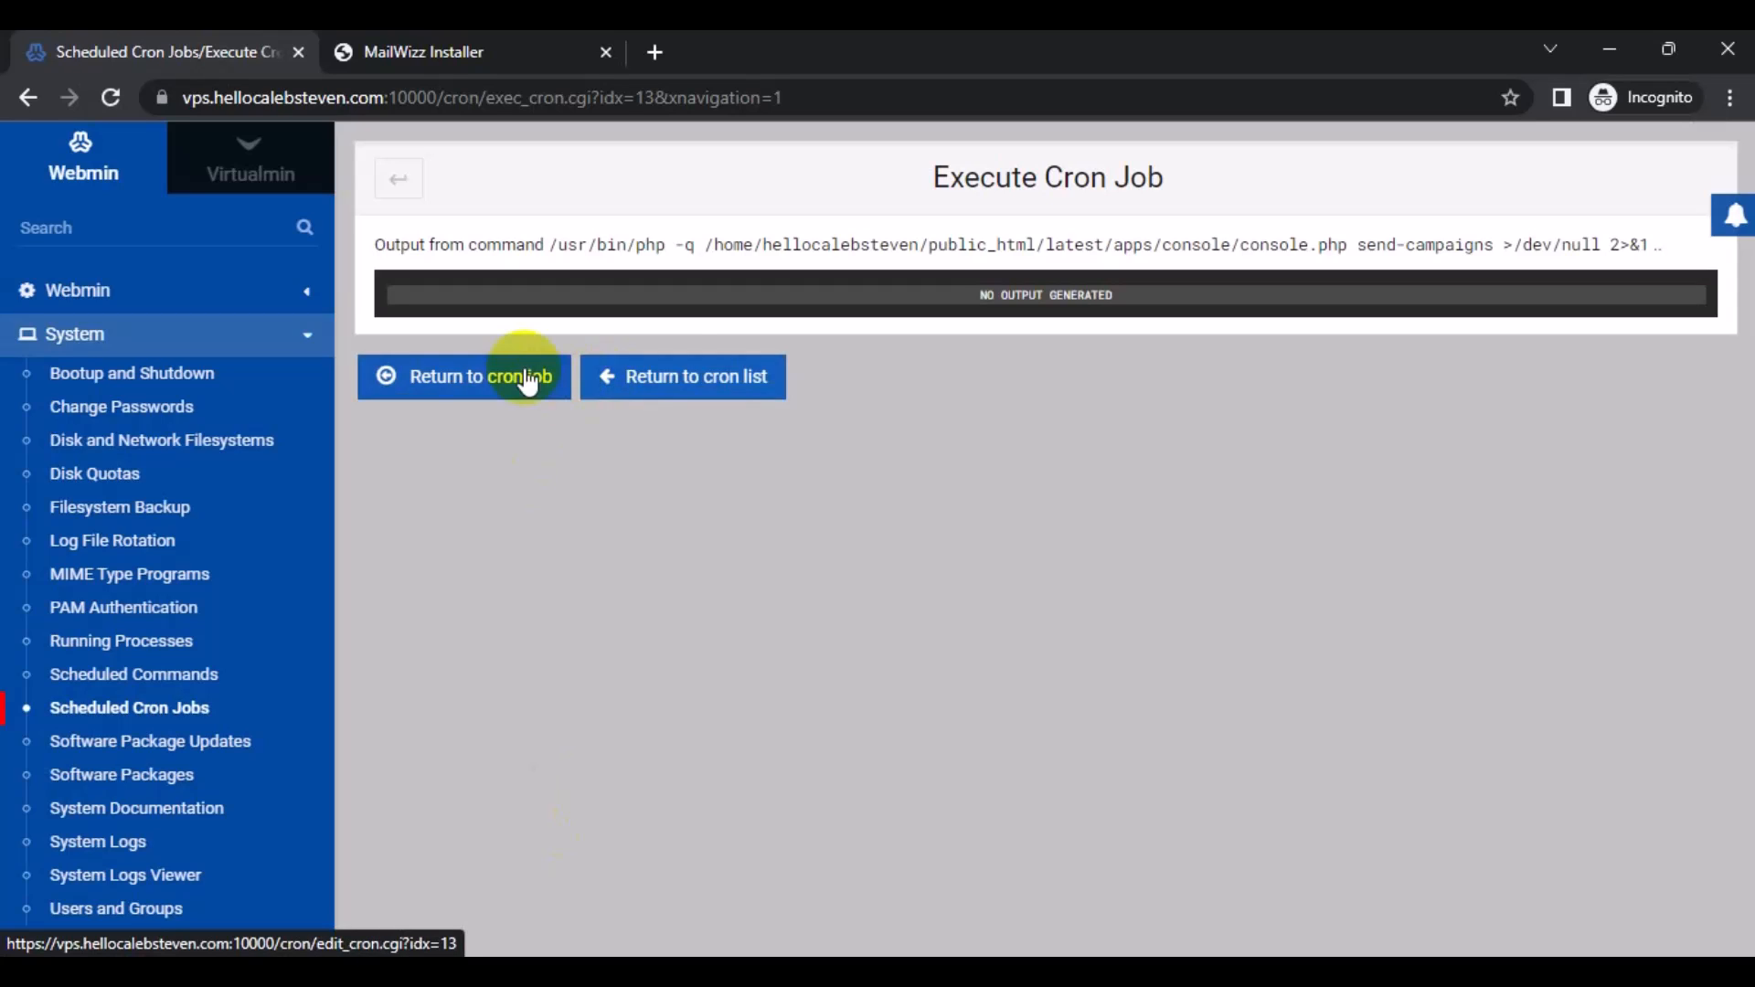
left_click(711, 382)
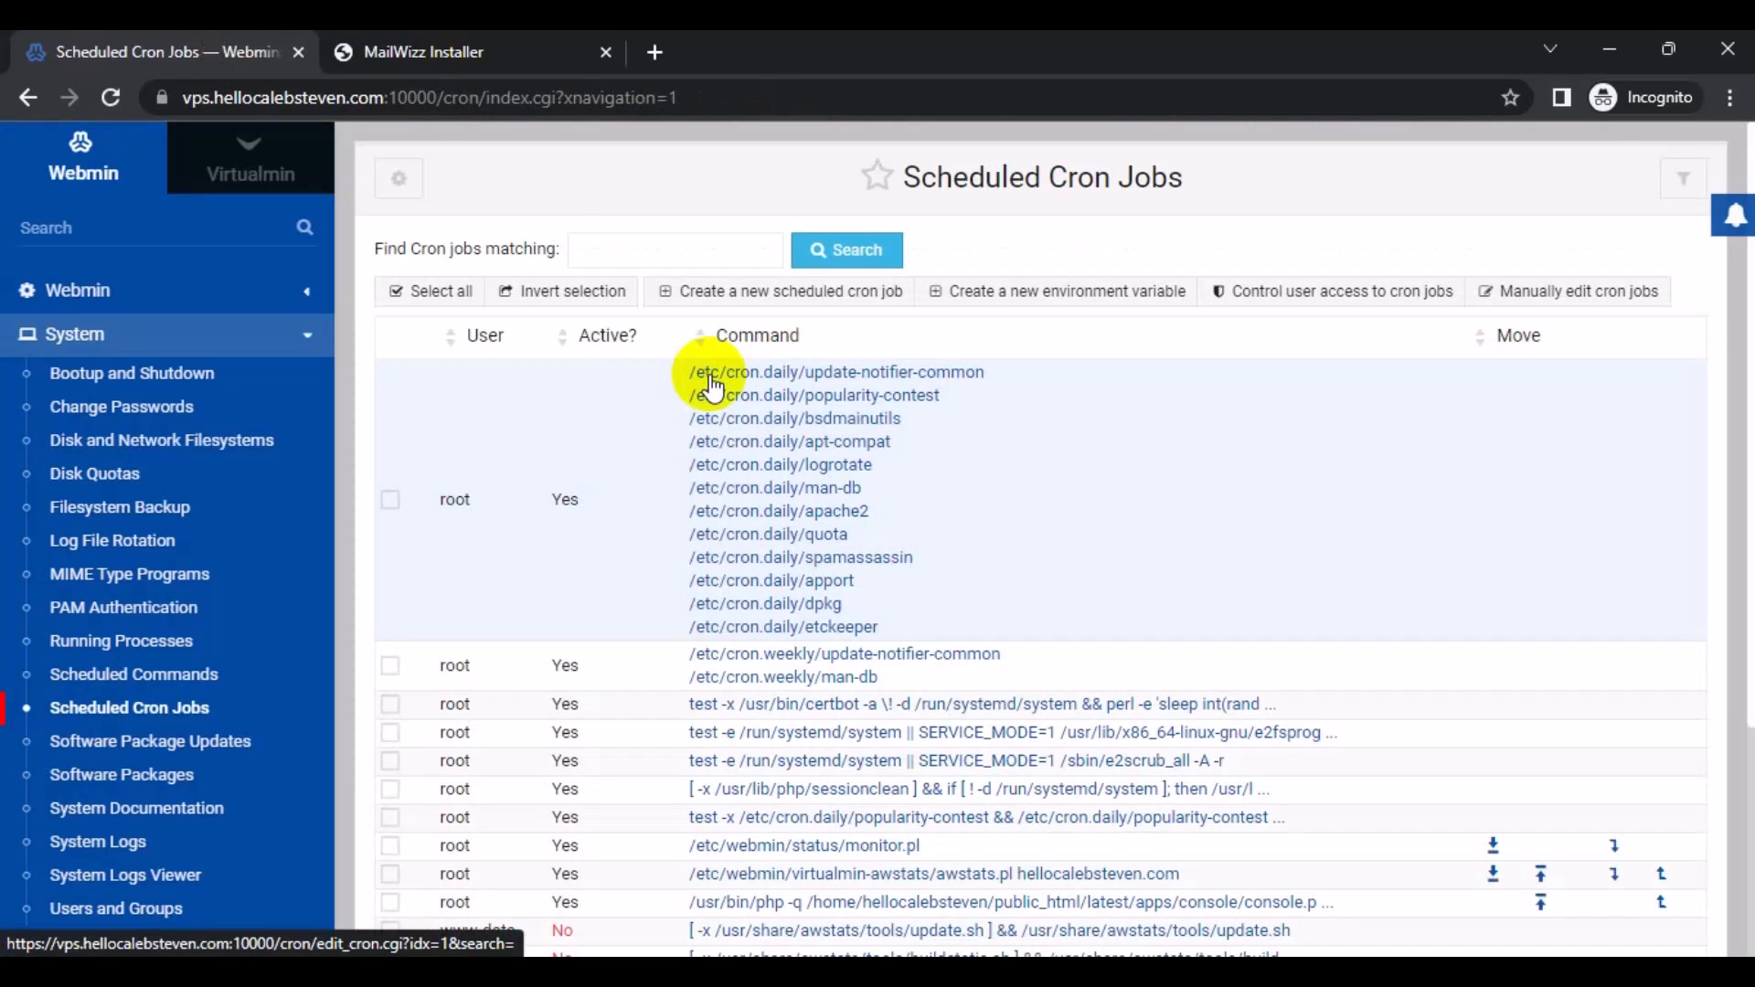
Start another root cron job and paste the MailWizz queue handler command into Command
left_click(757, 284)
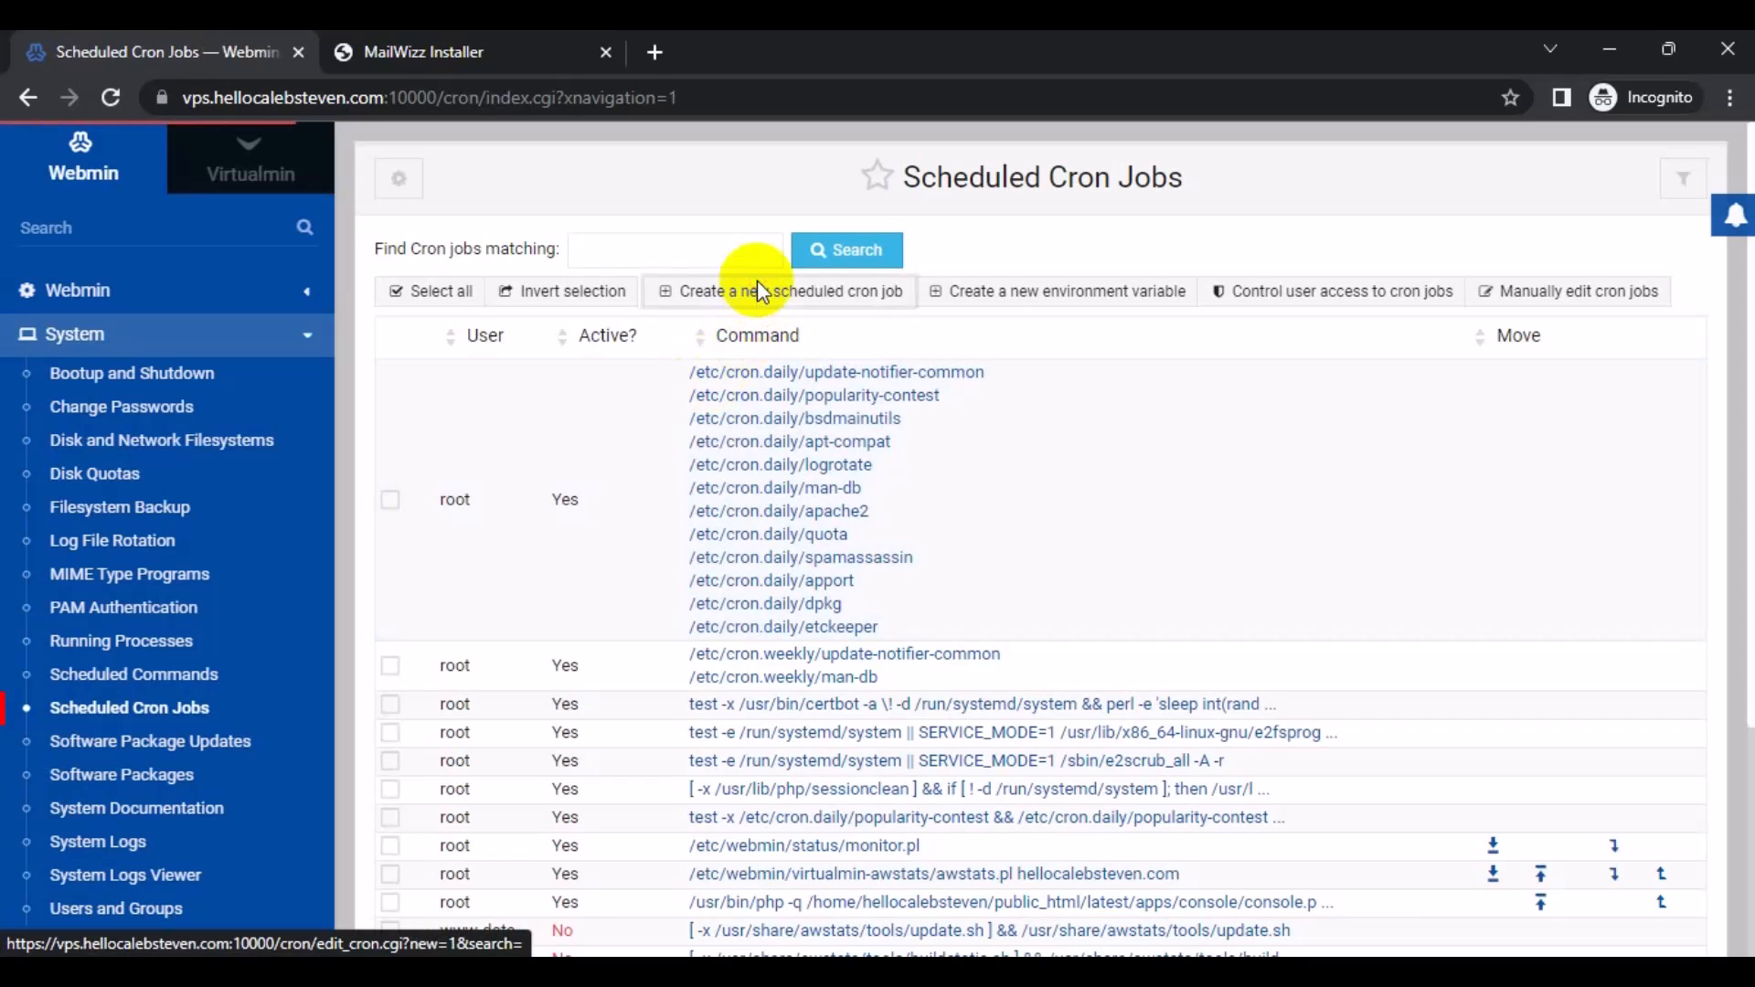
left_click(494, 36)
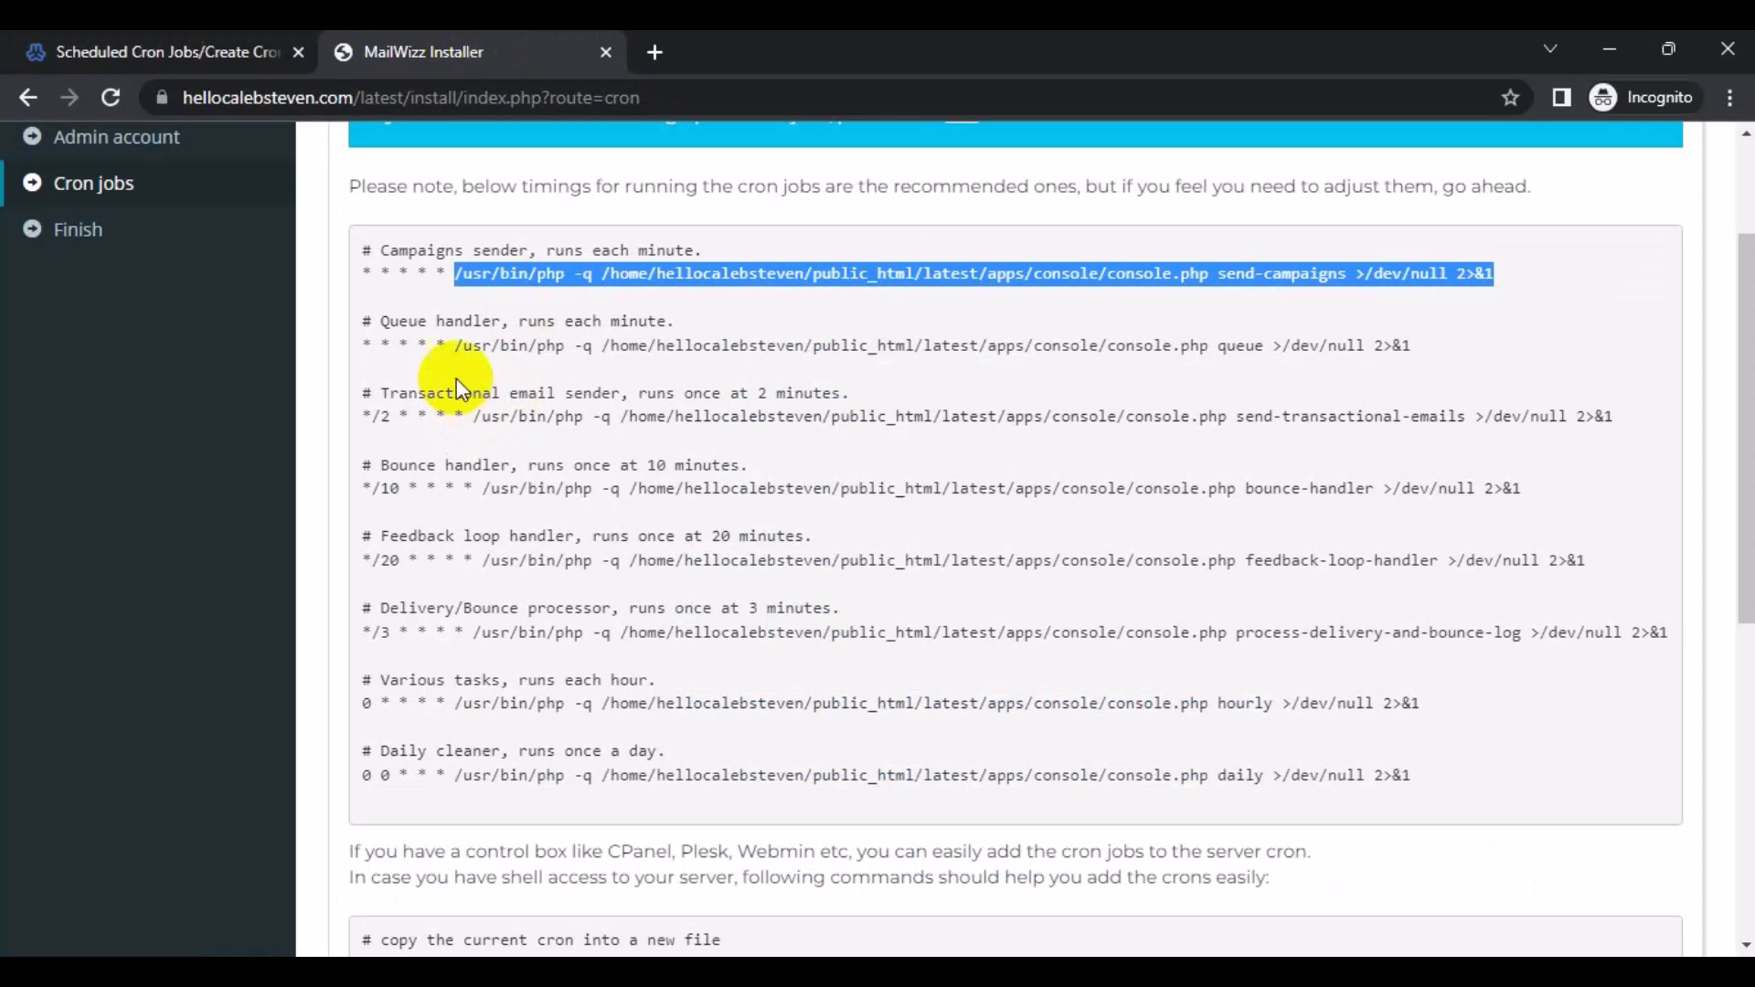
left_click_drag(454, 344, 1413, 354)
right_click(1413, 354)
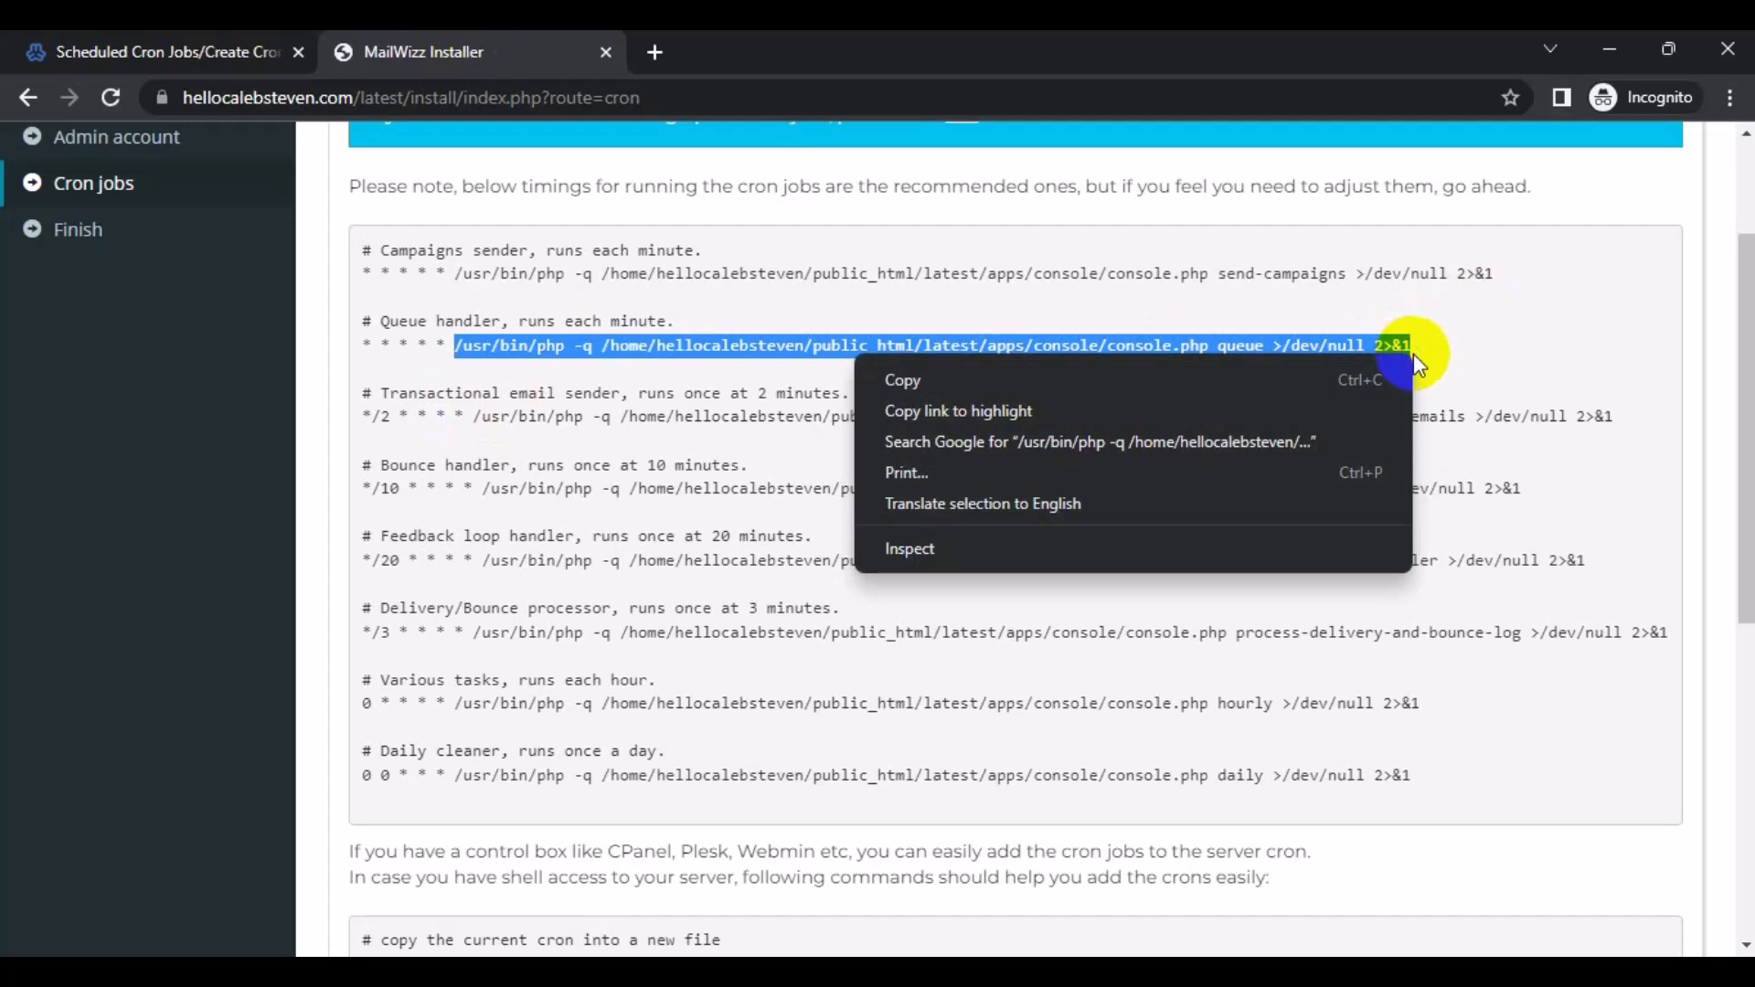
left_click(1159, 382)
left_click(247, 51)
left_click(825, 300)
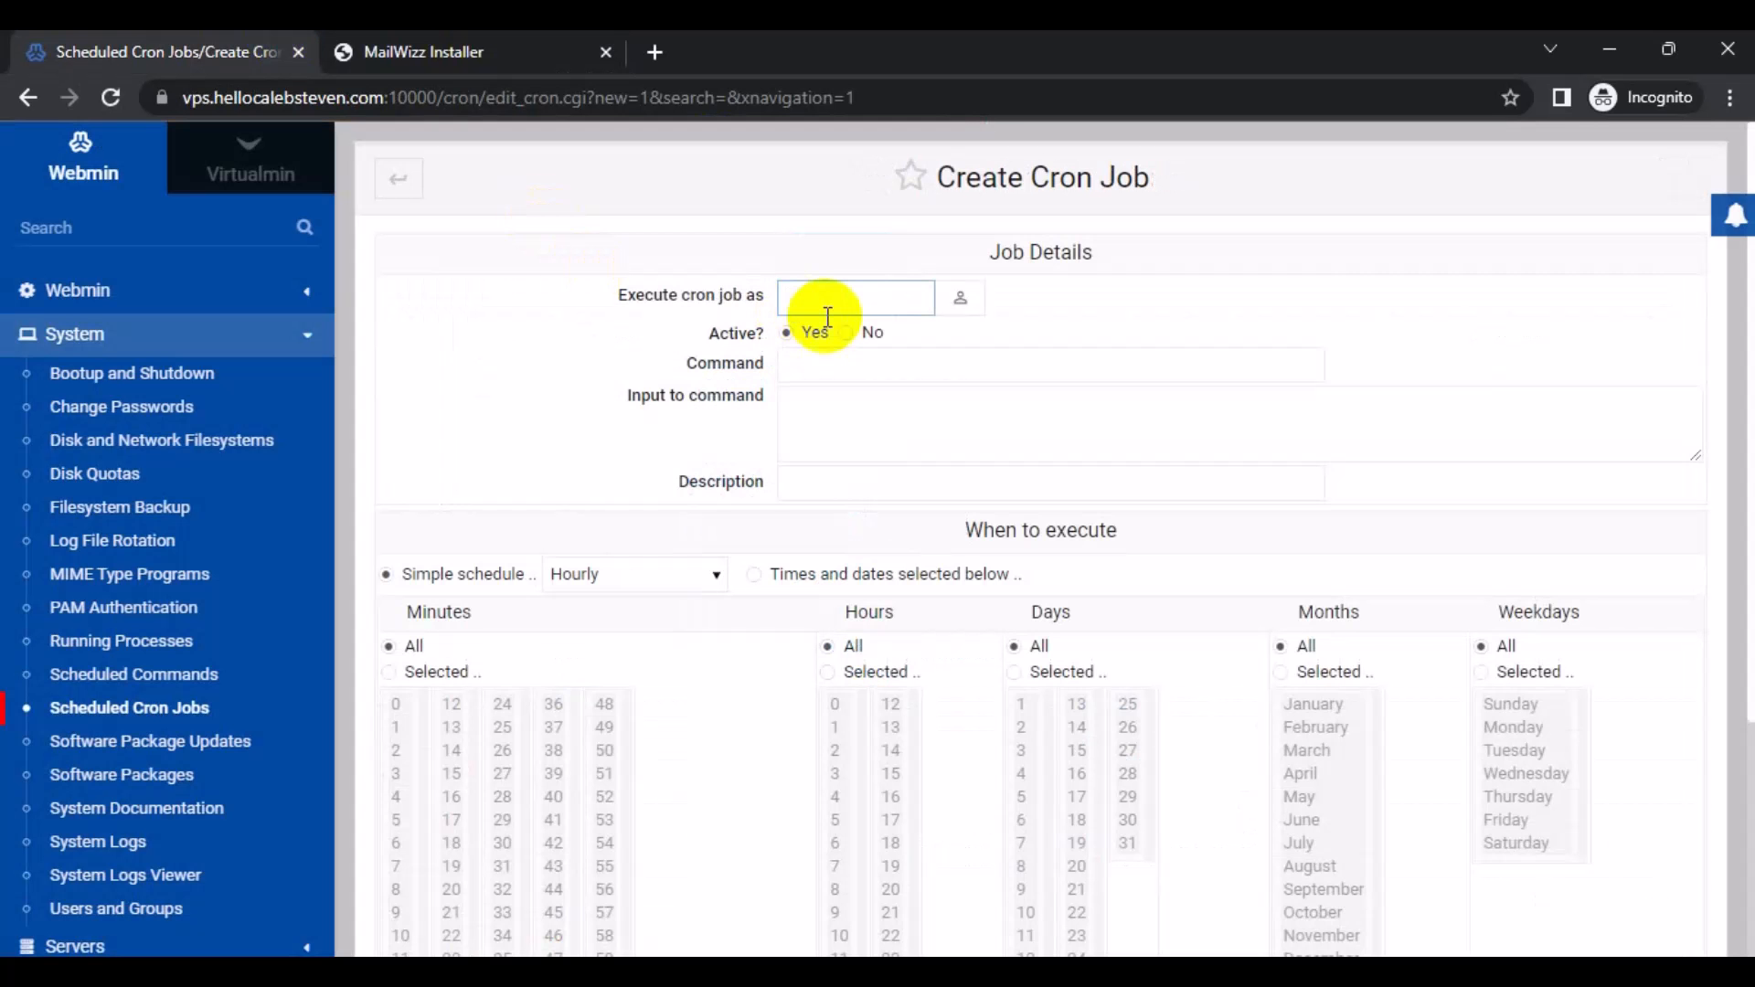
type("root")
left_click(841, 370)
key("ctrl+v")
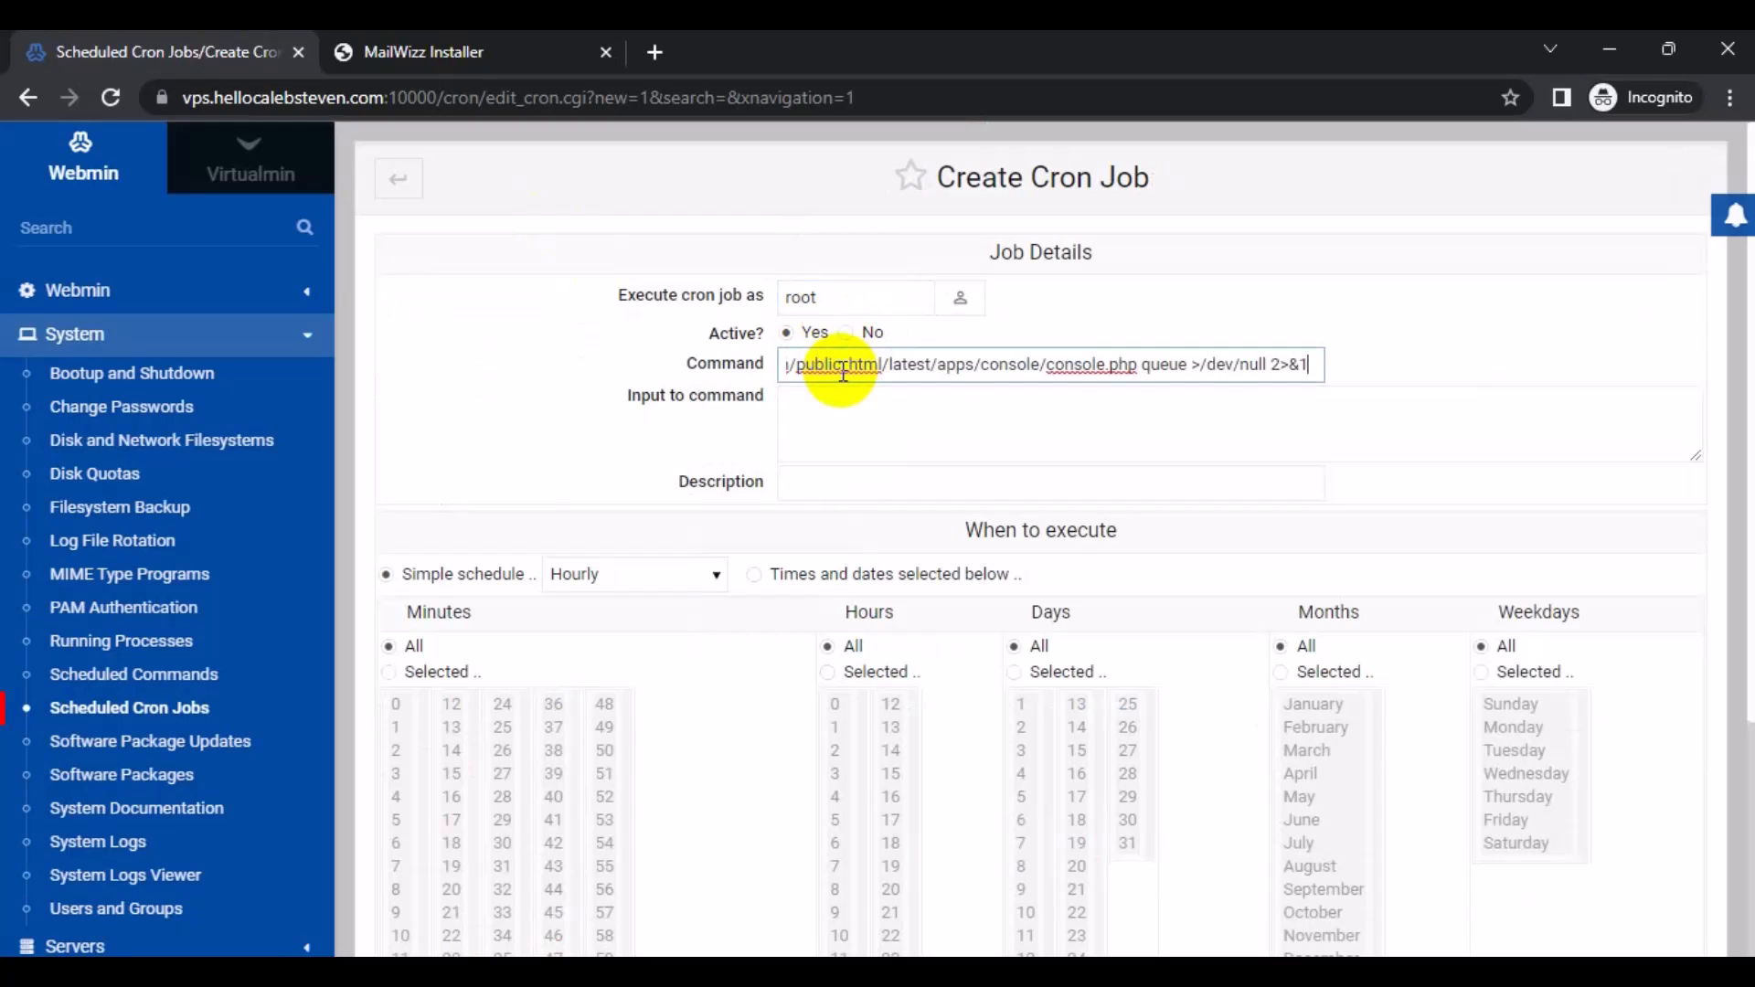
Schedule it by 'Times and dates selected below', create the job, then Save and Run Now
key("Home")
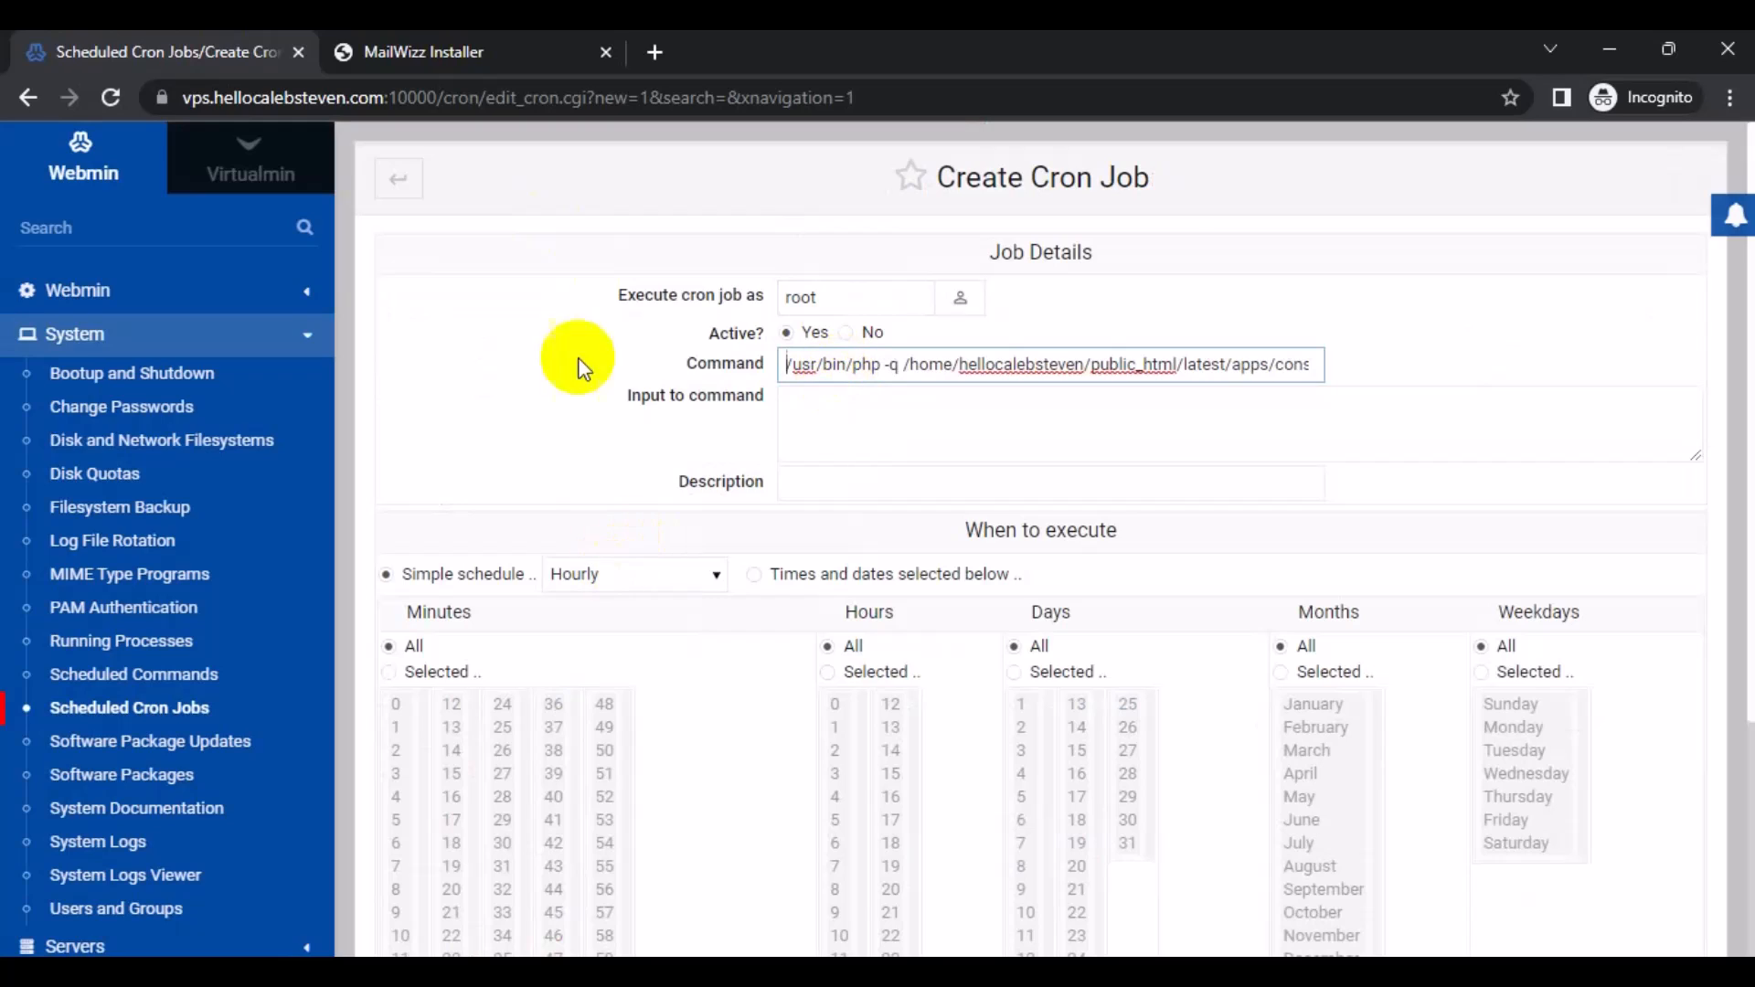
left_click(534, 50)
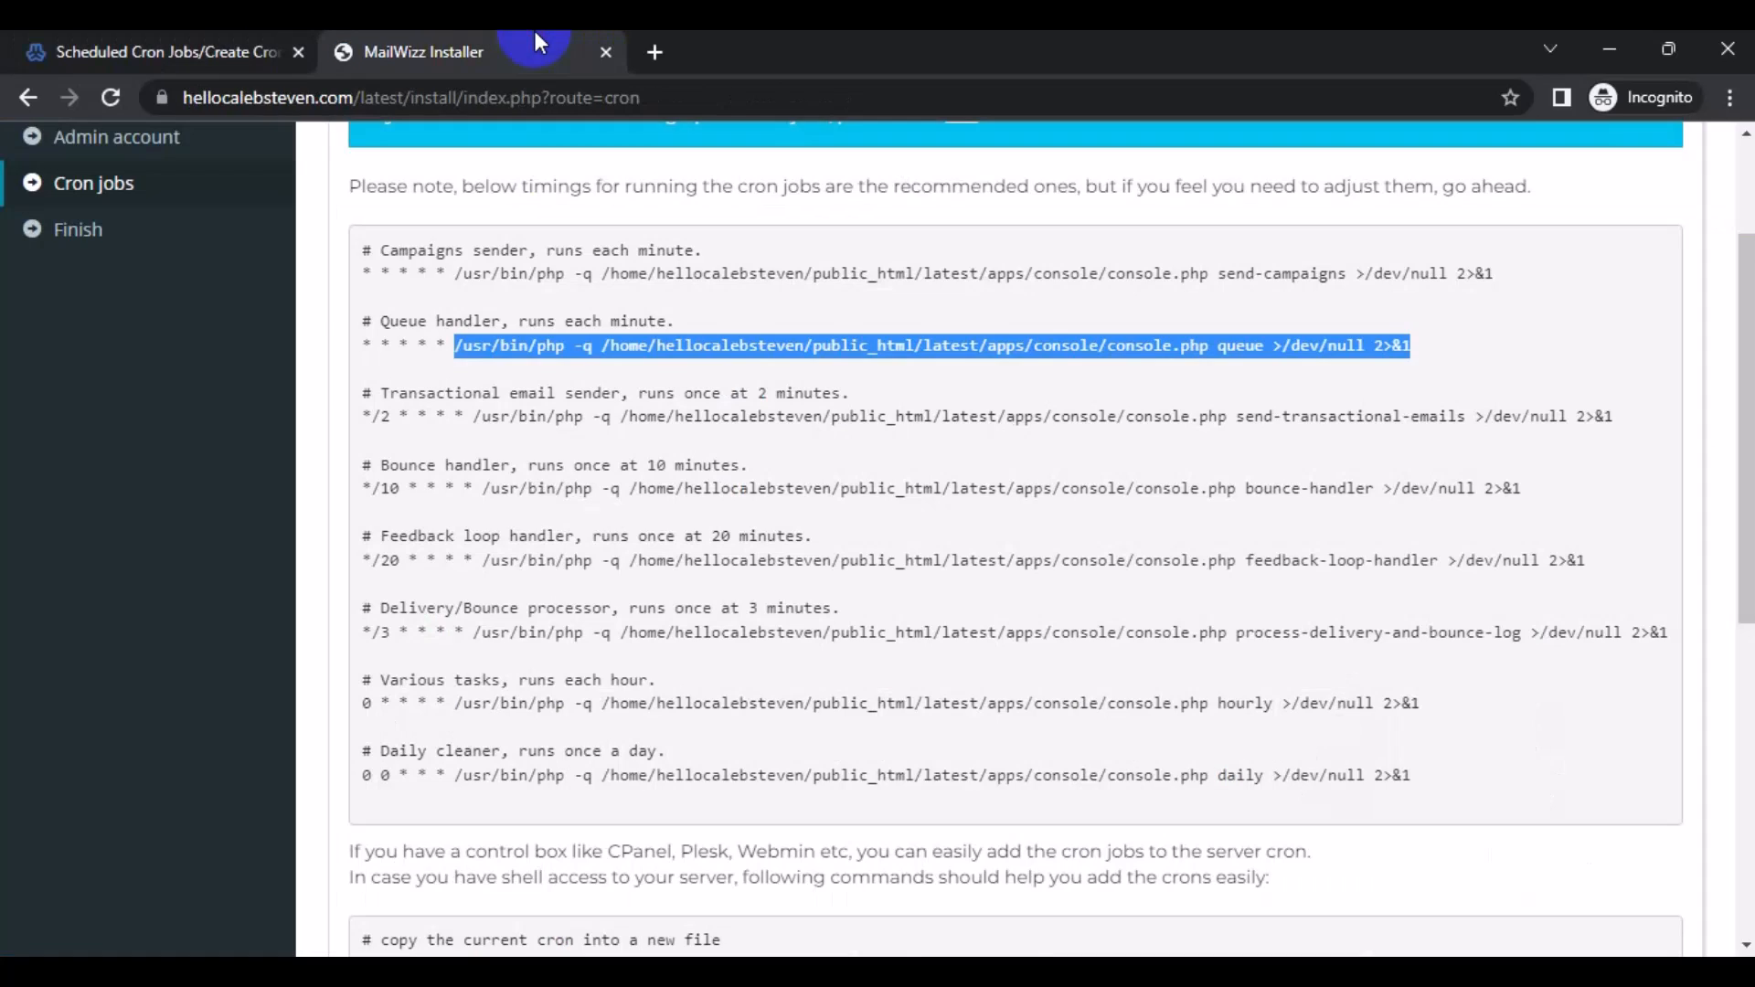
left_click(223, 33)
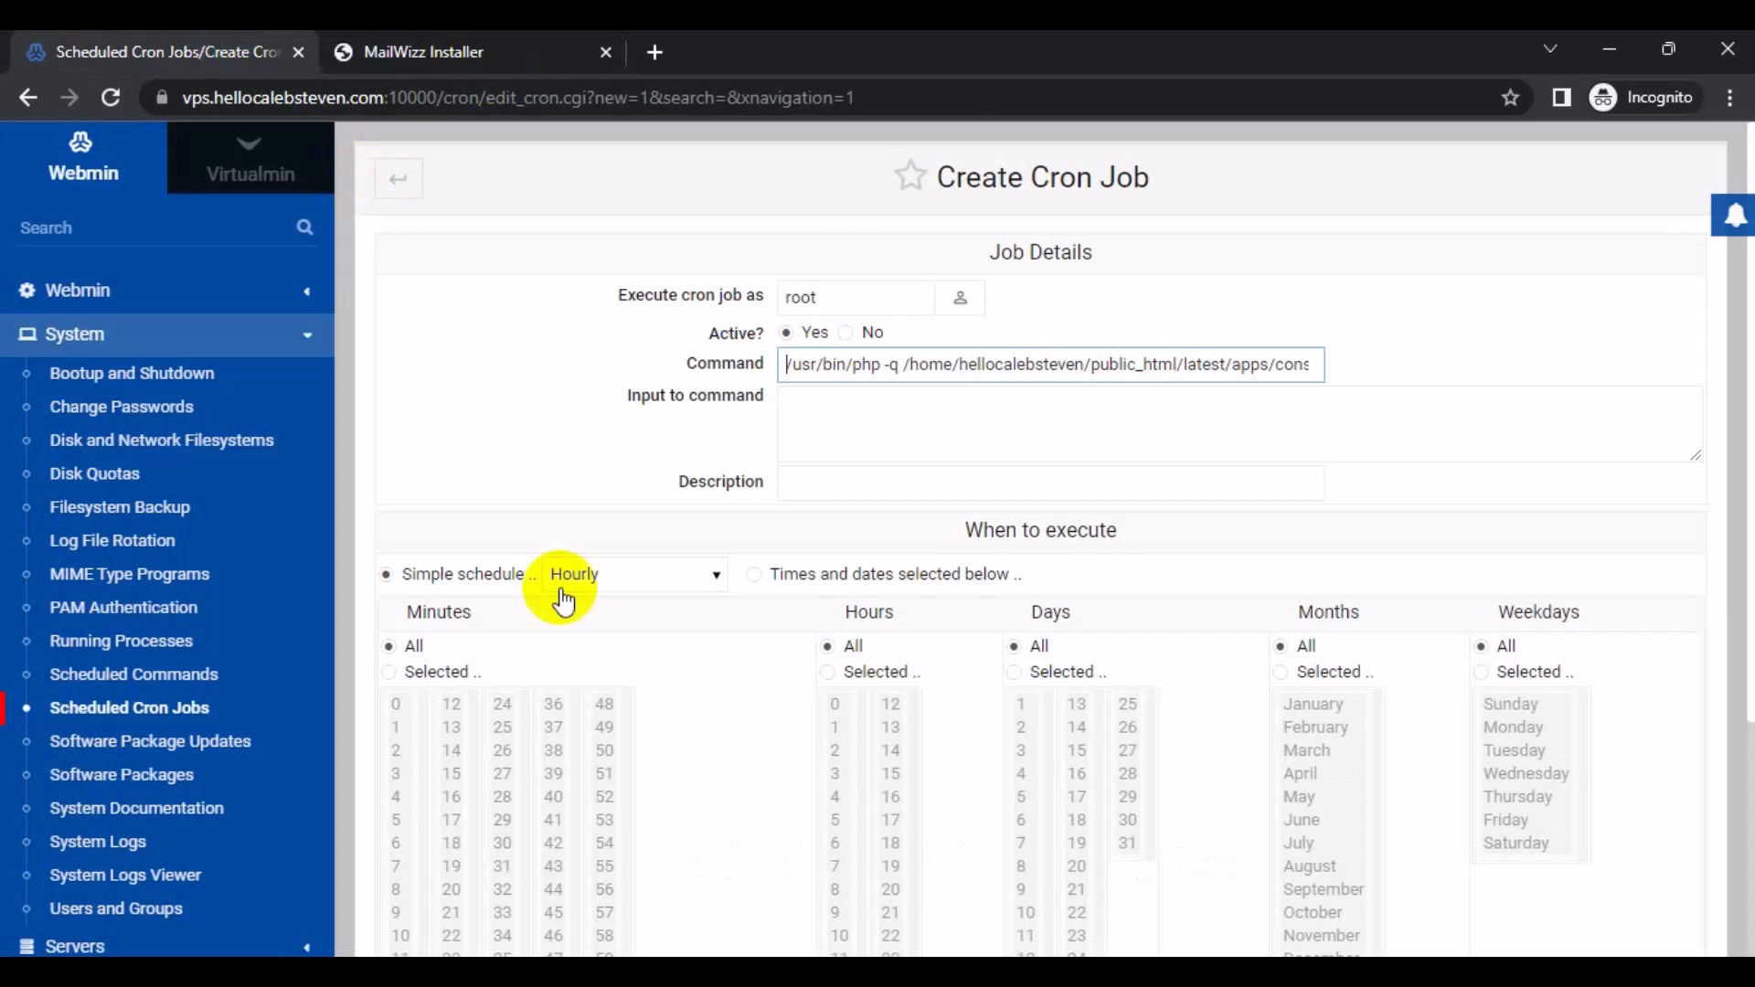
left_click(755, 574)
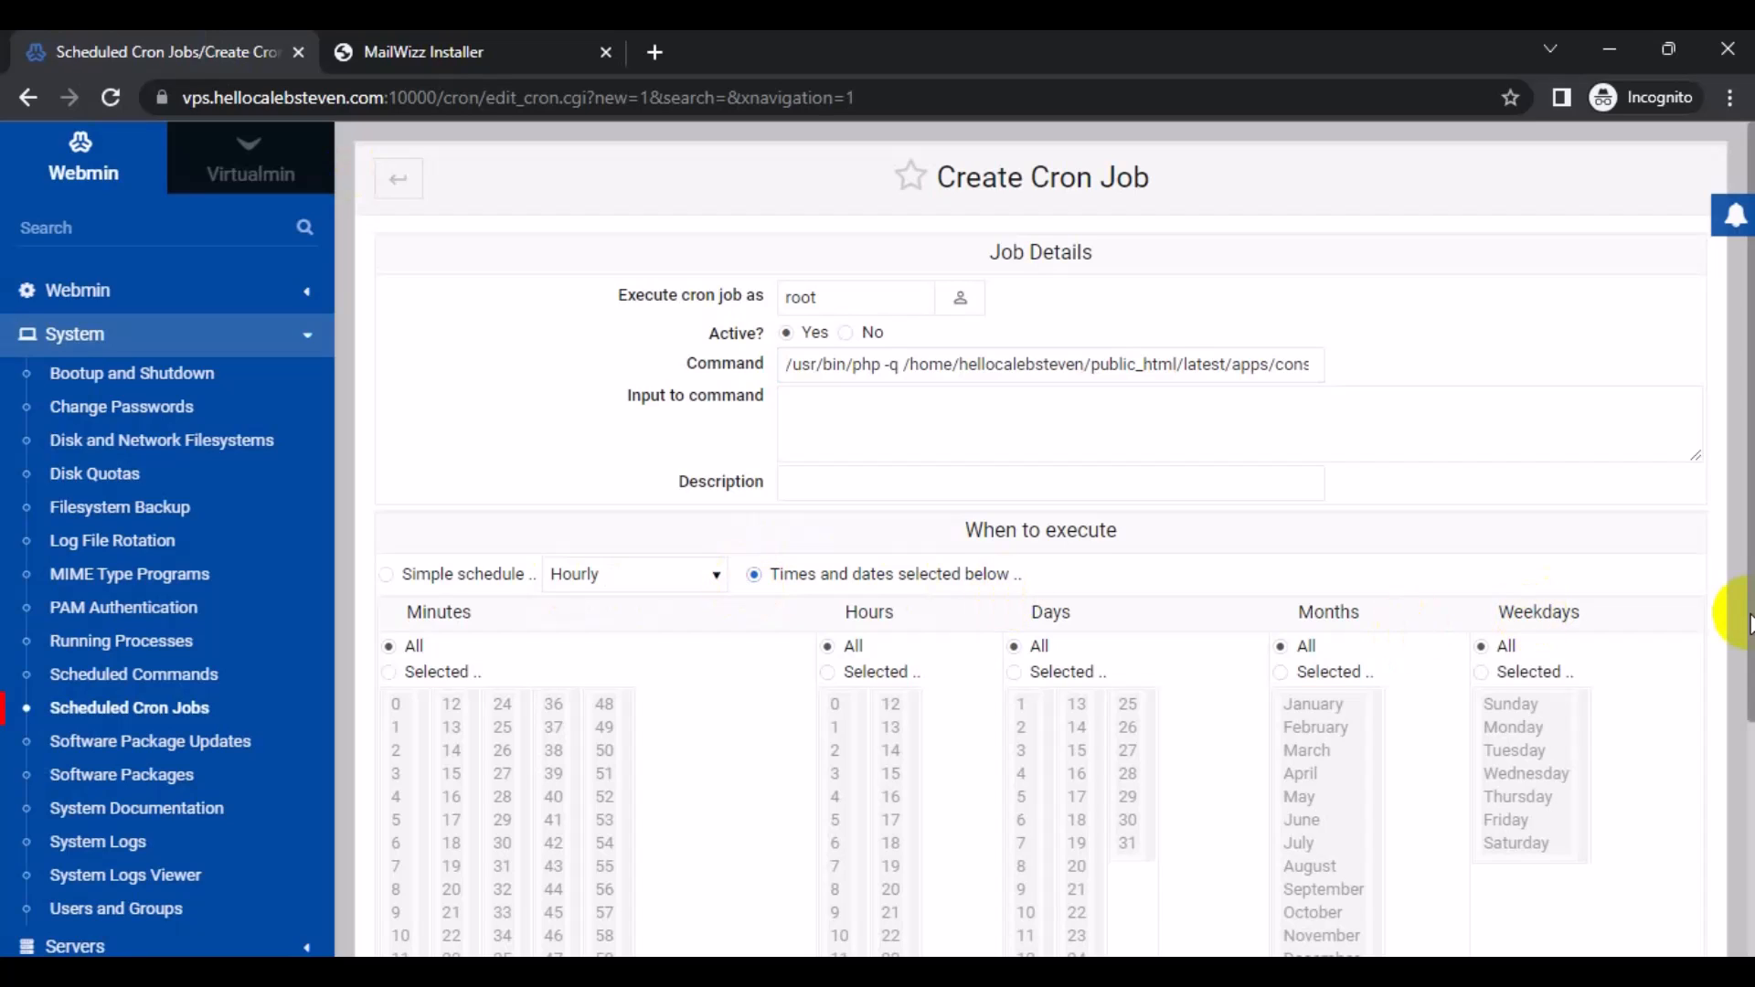
scroll(1722, 640, "down", 4)
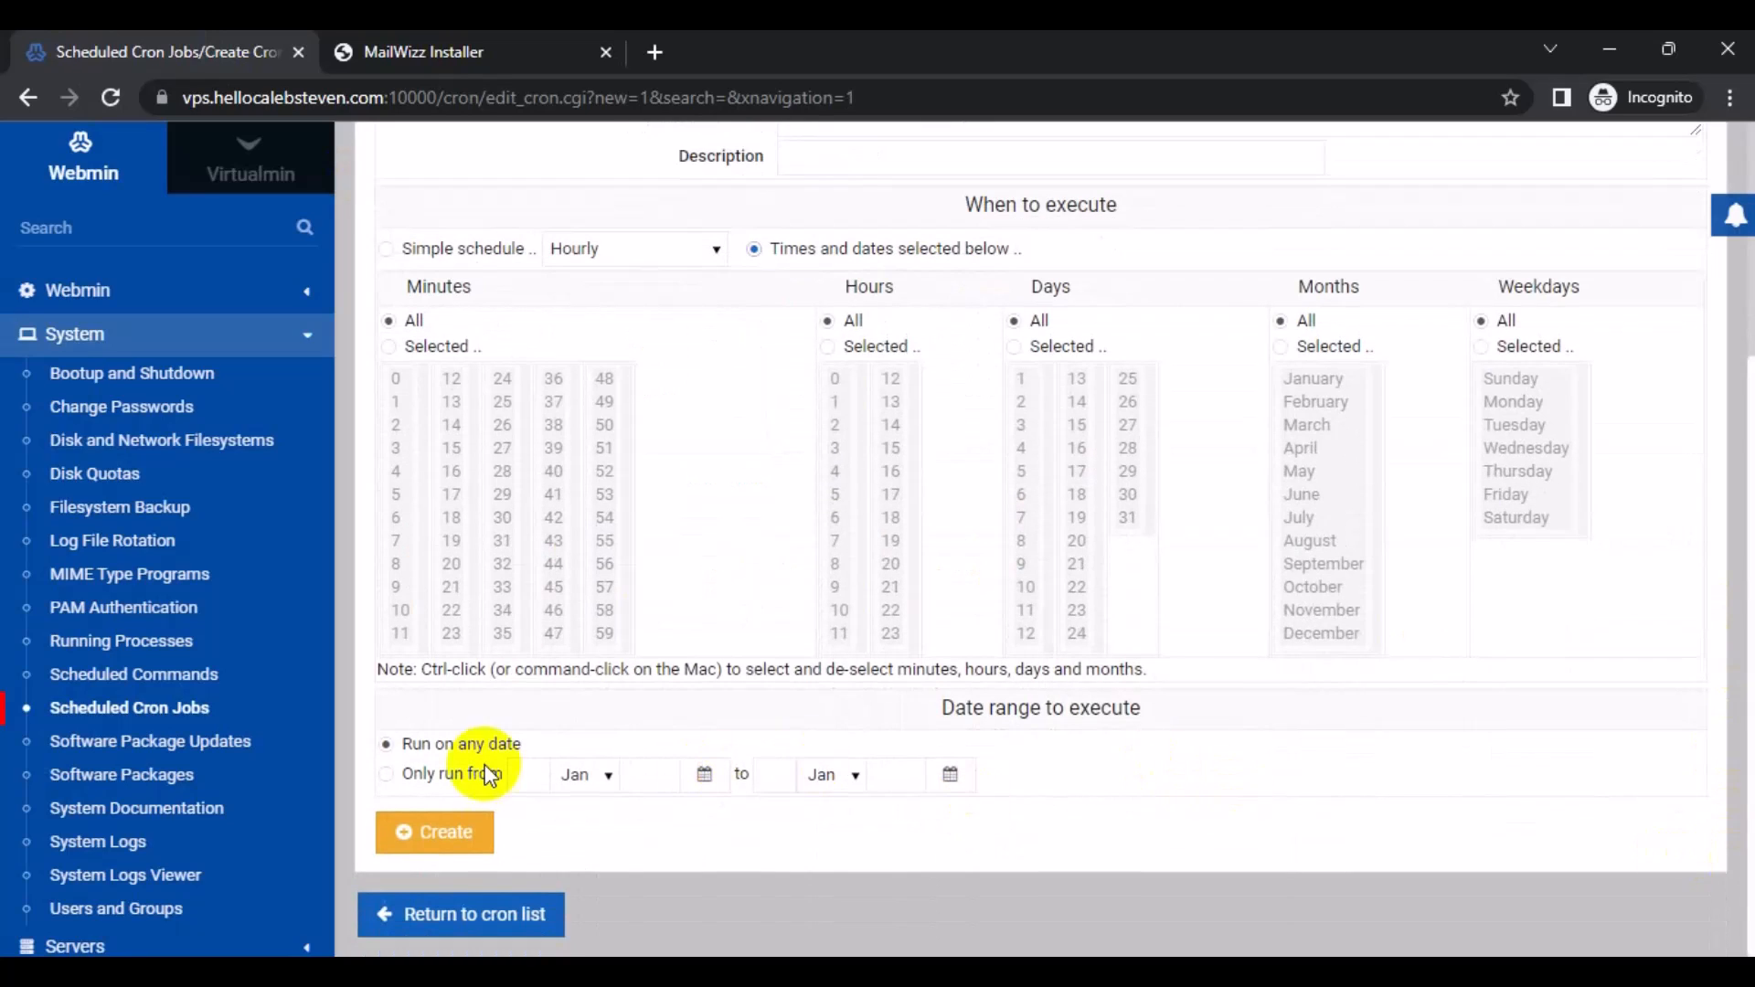
left_click(422, 832)
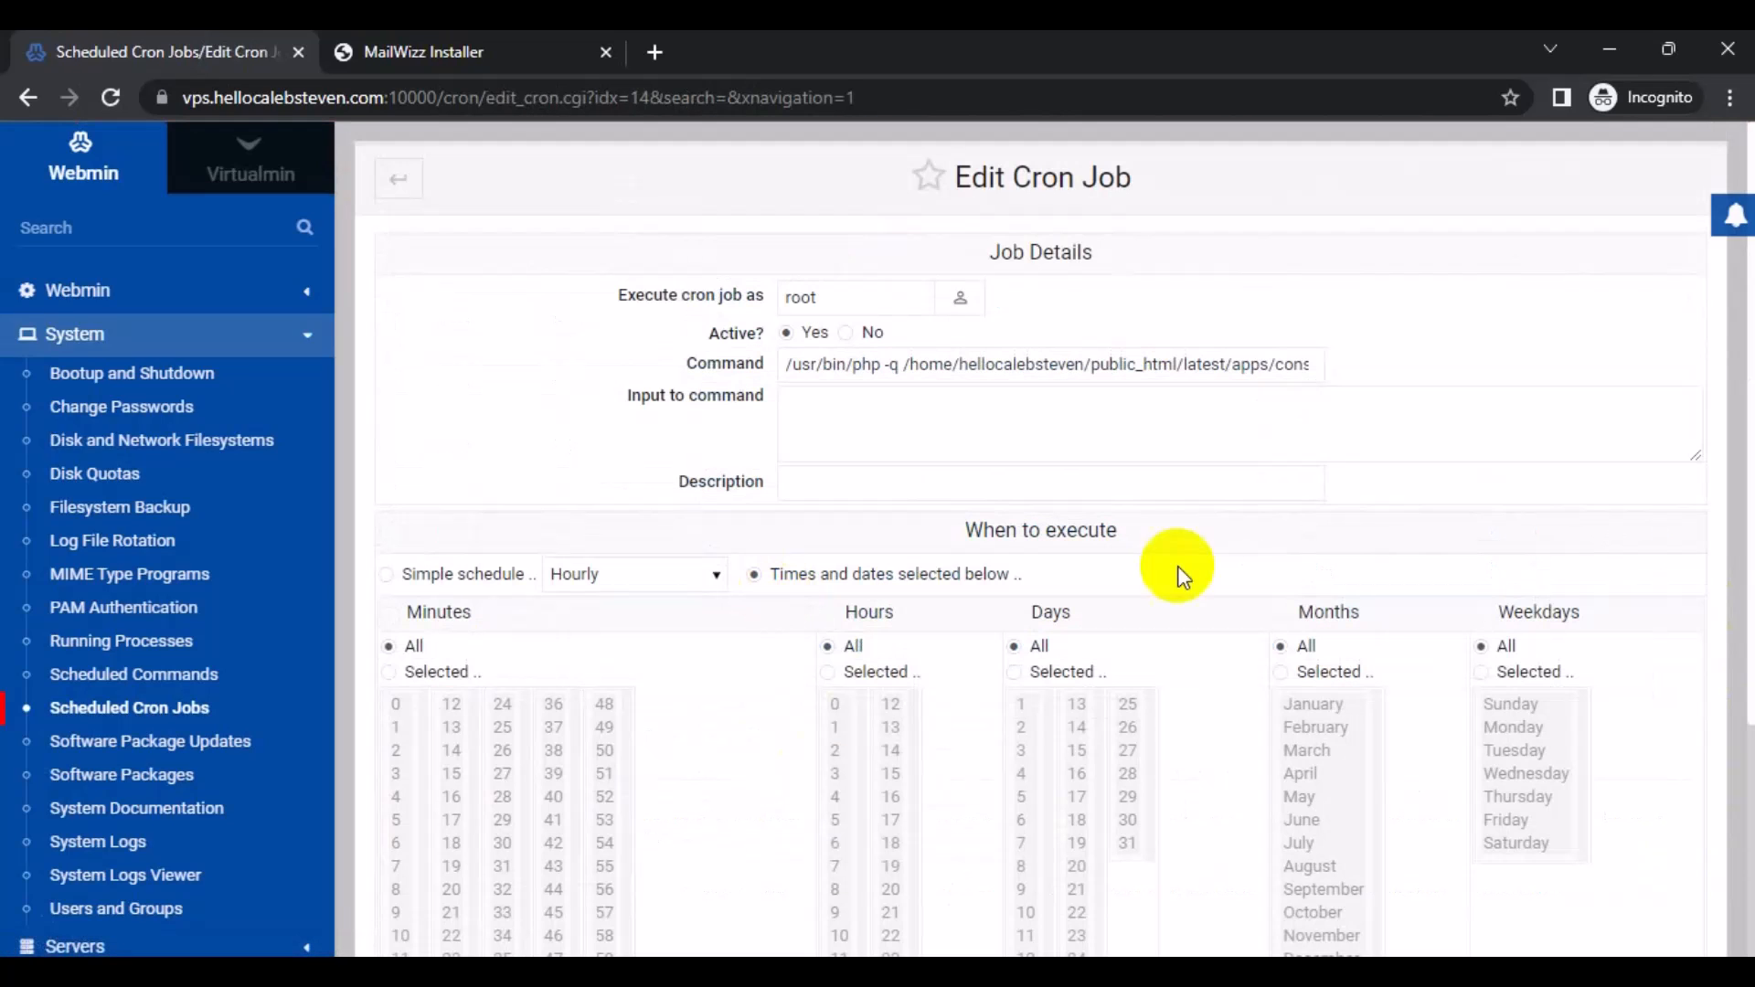
scroll(1748, 530, "down", 4)
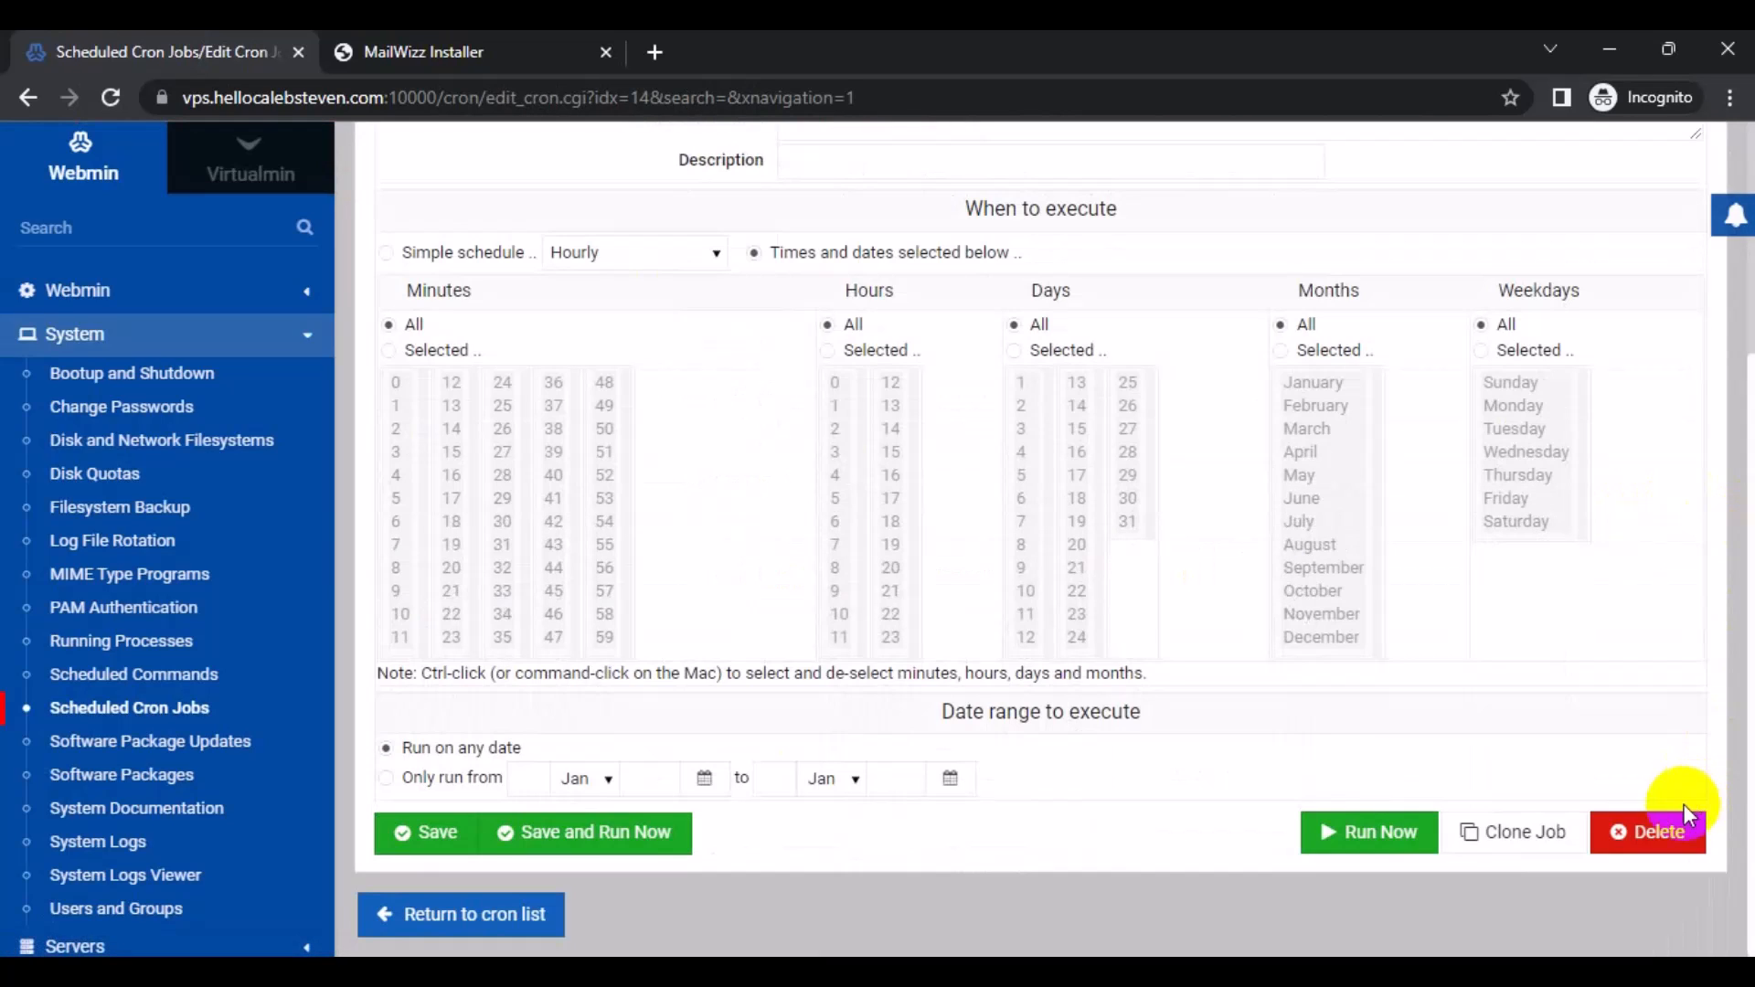
left_click(614, 831)
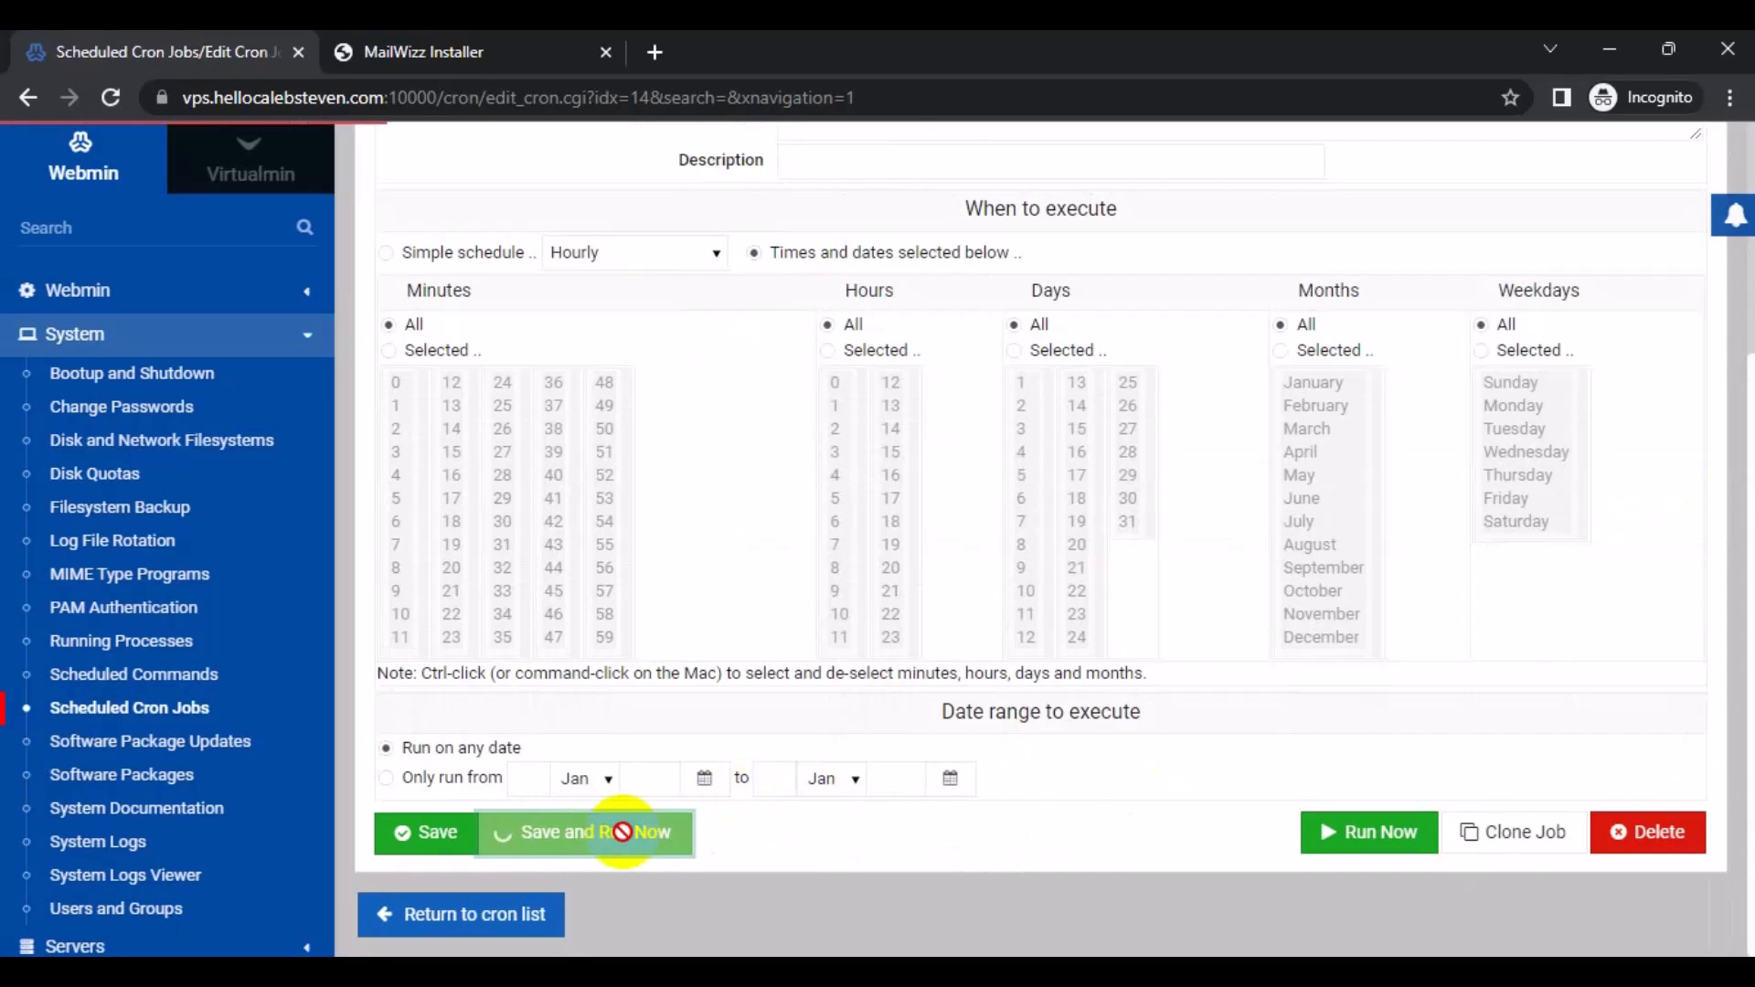
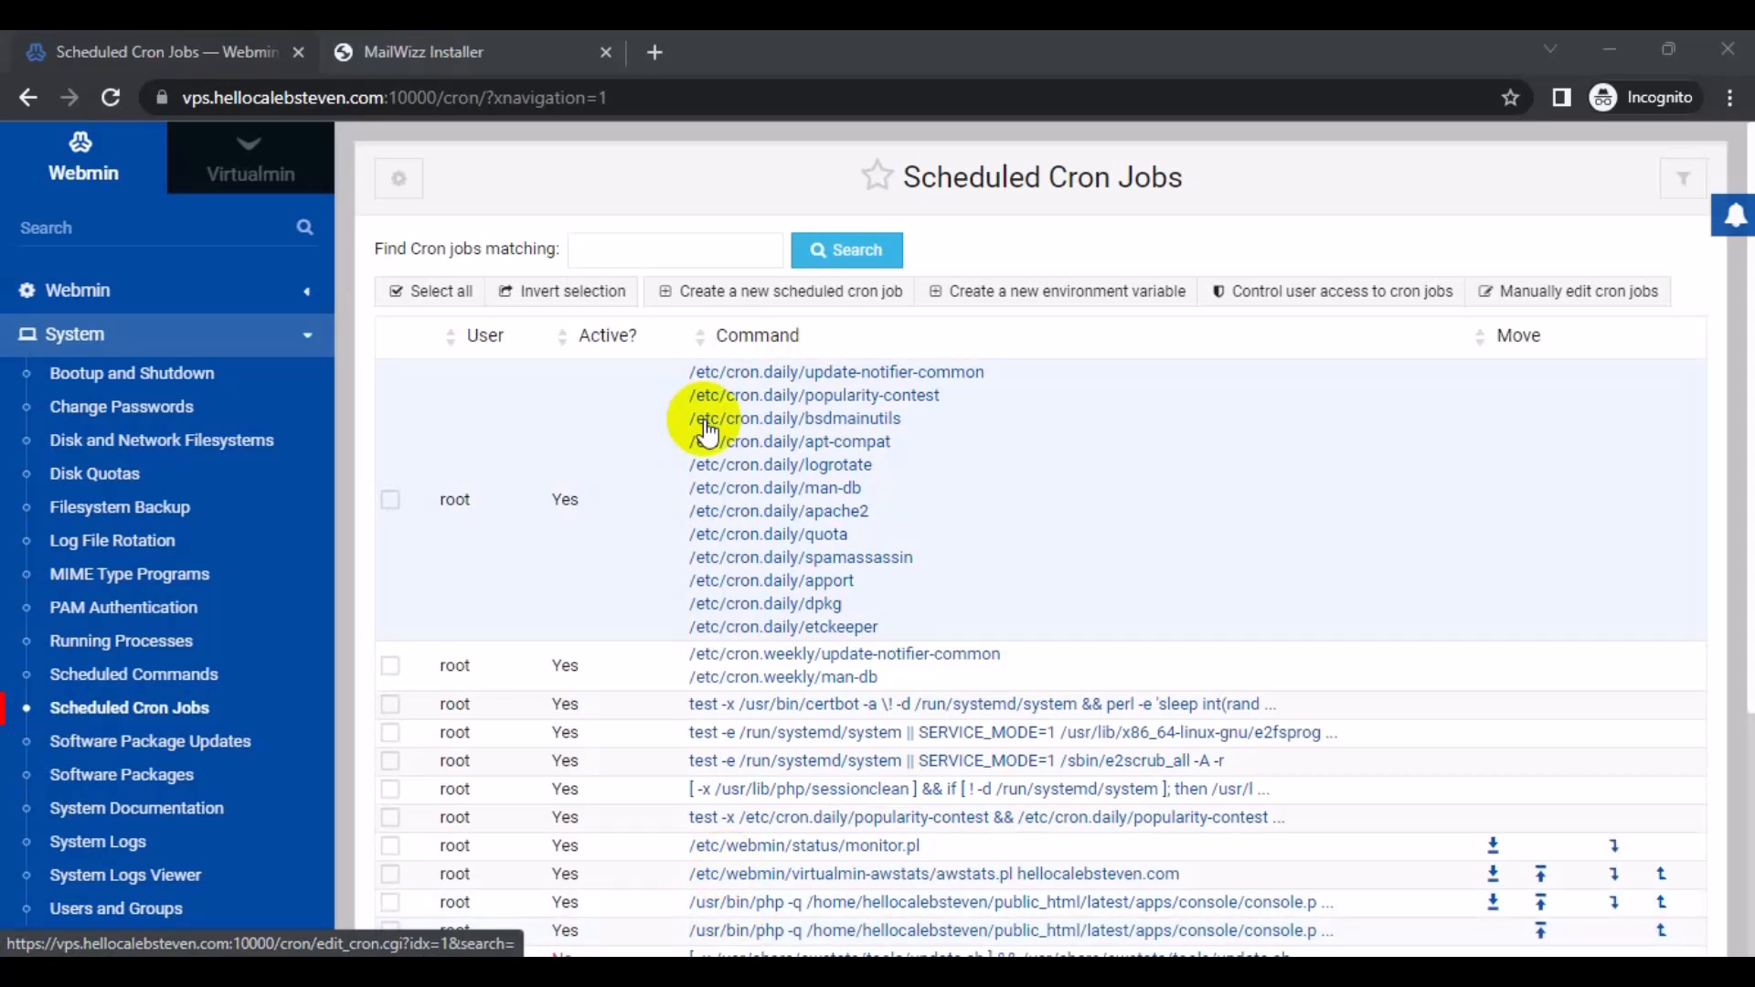
Start a new cron job and copy the MailWizz send-transactional-emails command from the installer
left_click(742, 296)
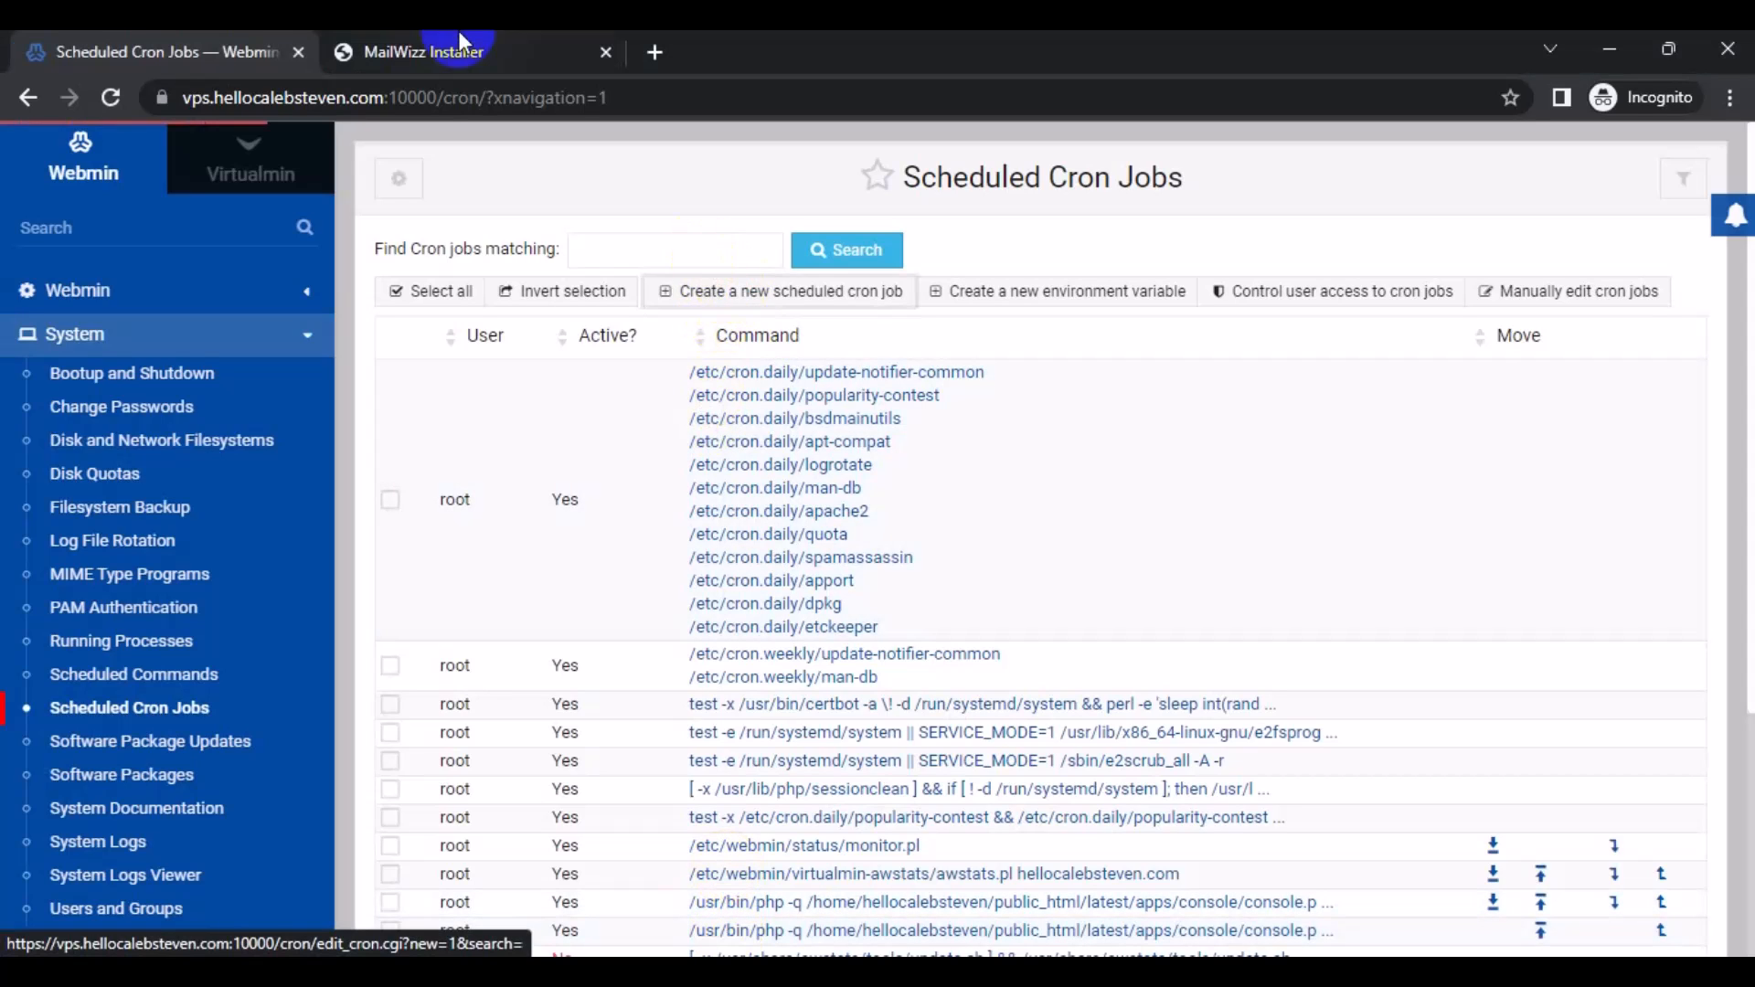
left_click(438, 51)
left_click_drag(473, 416, 1611, 409)
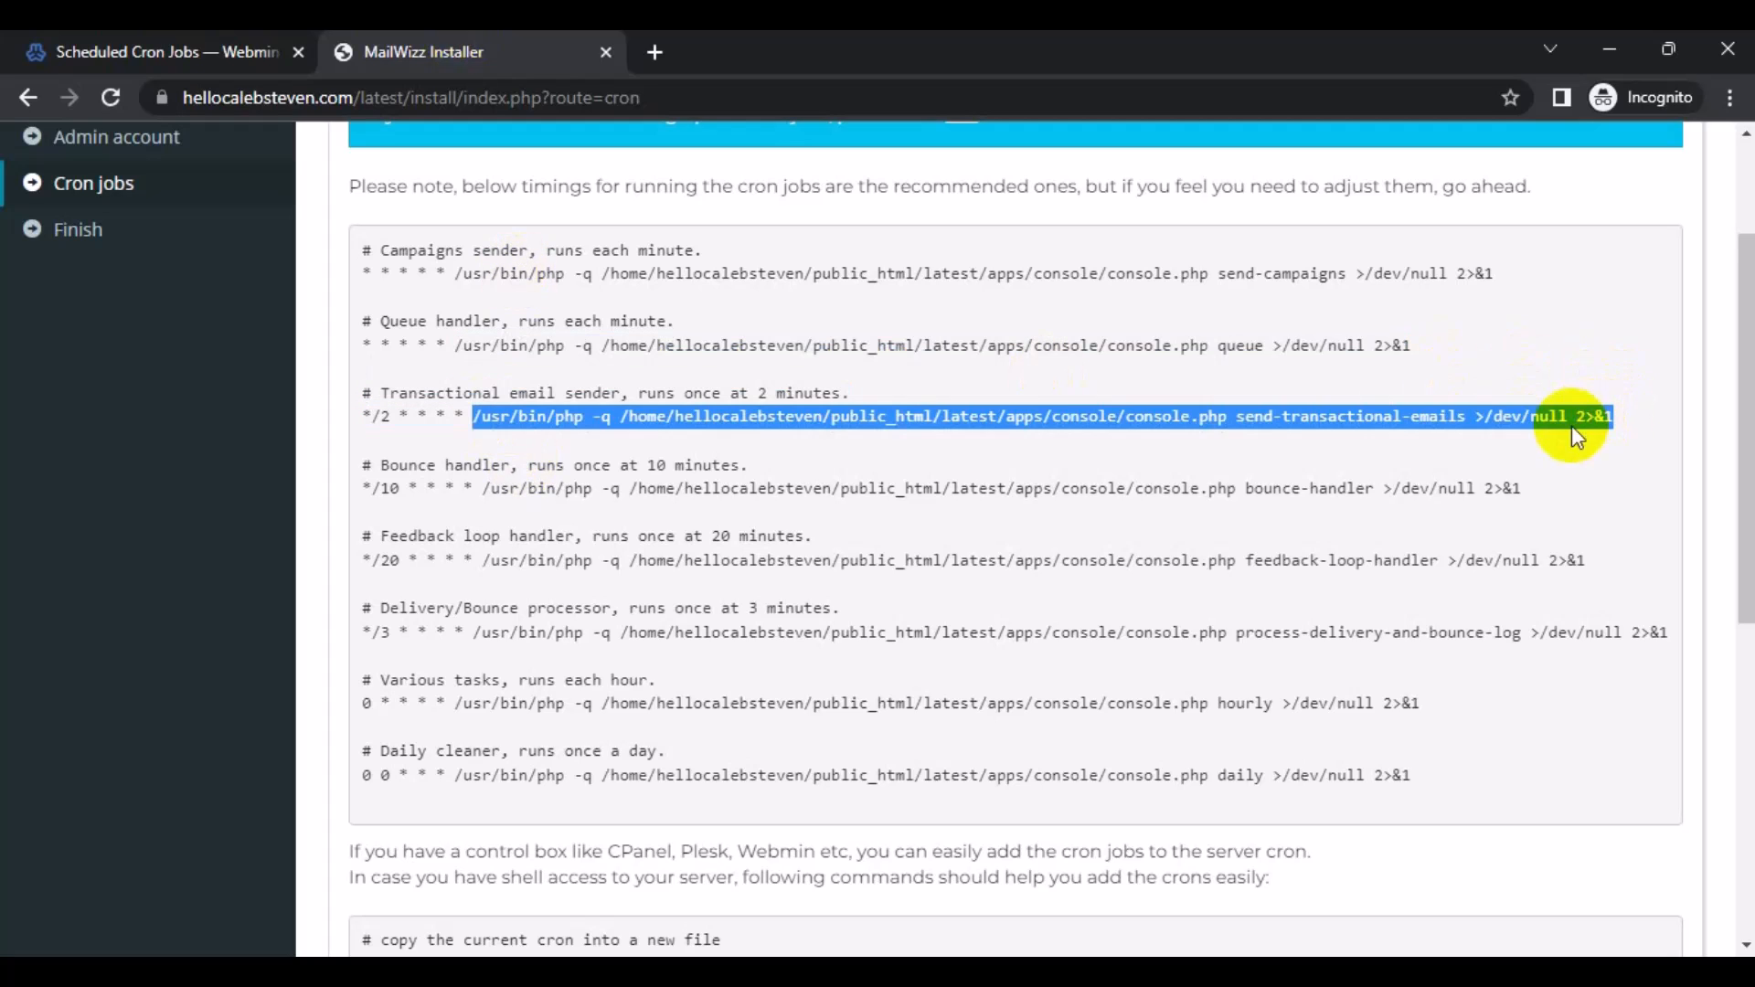
right_click(1571, 425)
left_click(1408, 469)
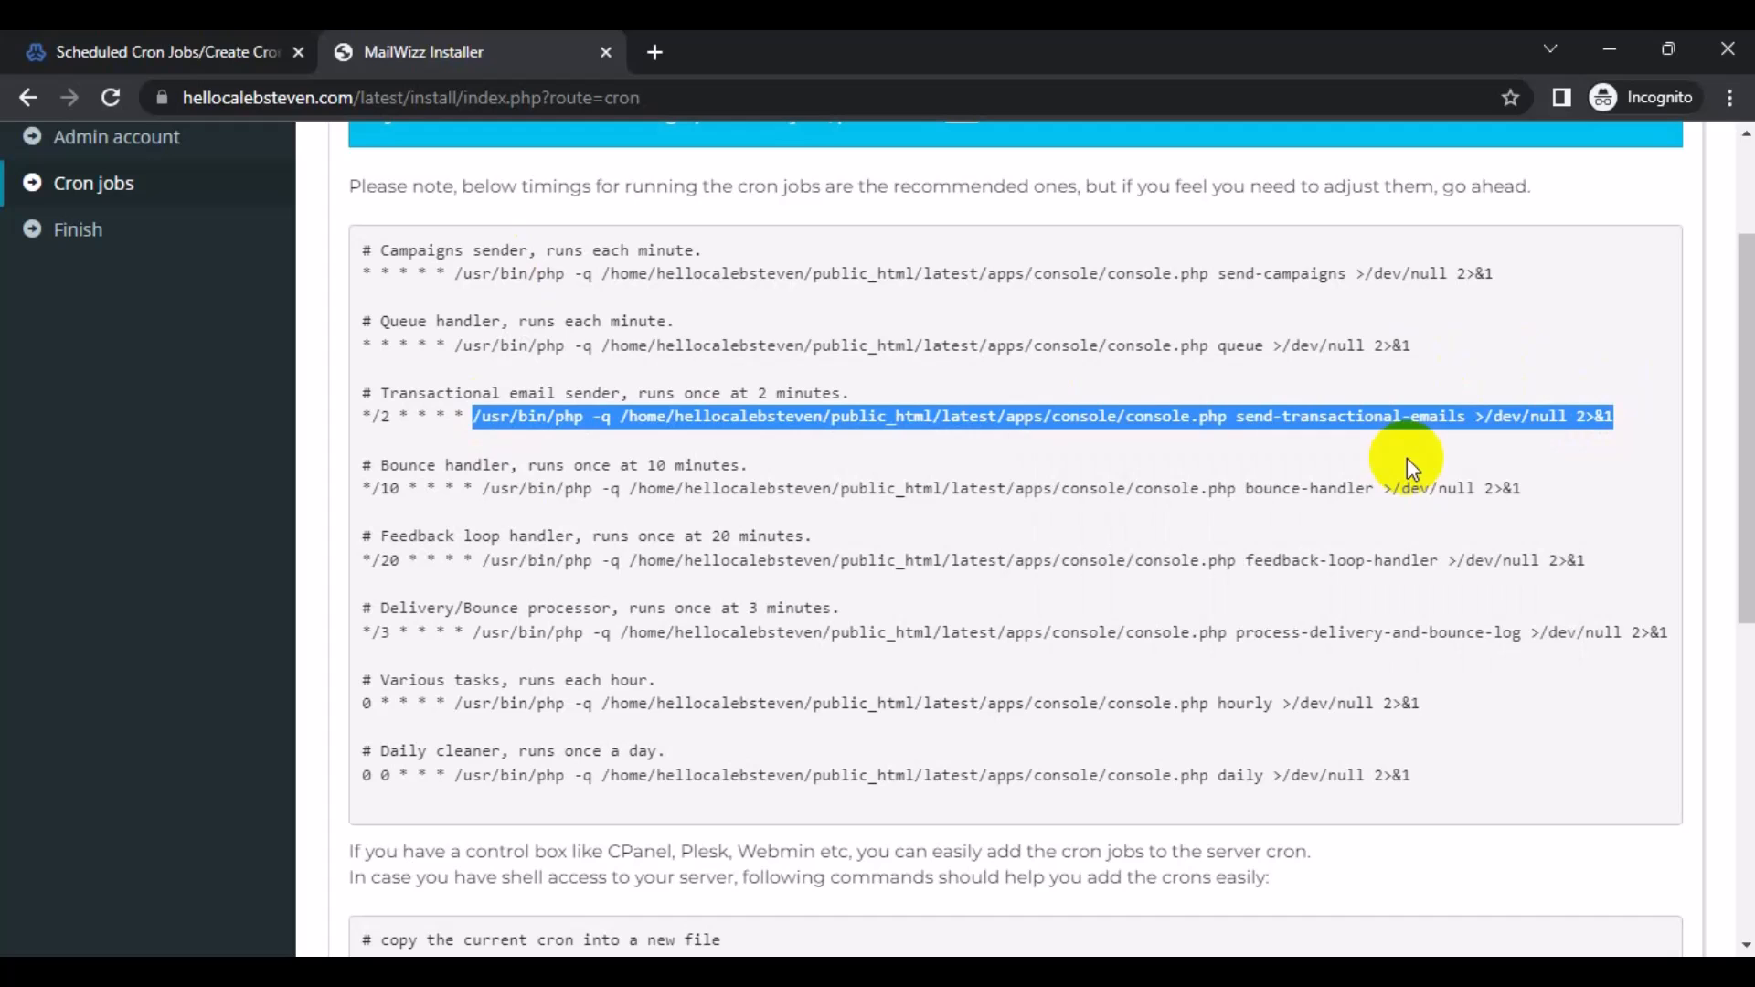
Set the job's user to root and paste the transactional-email command into Command
left_click(233, 33)
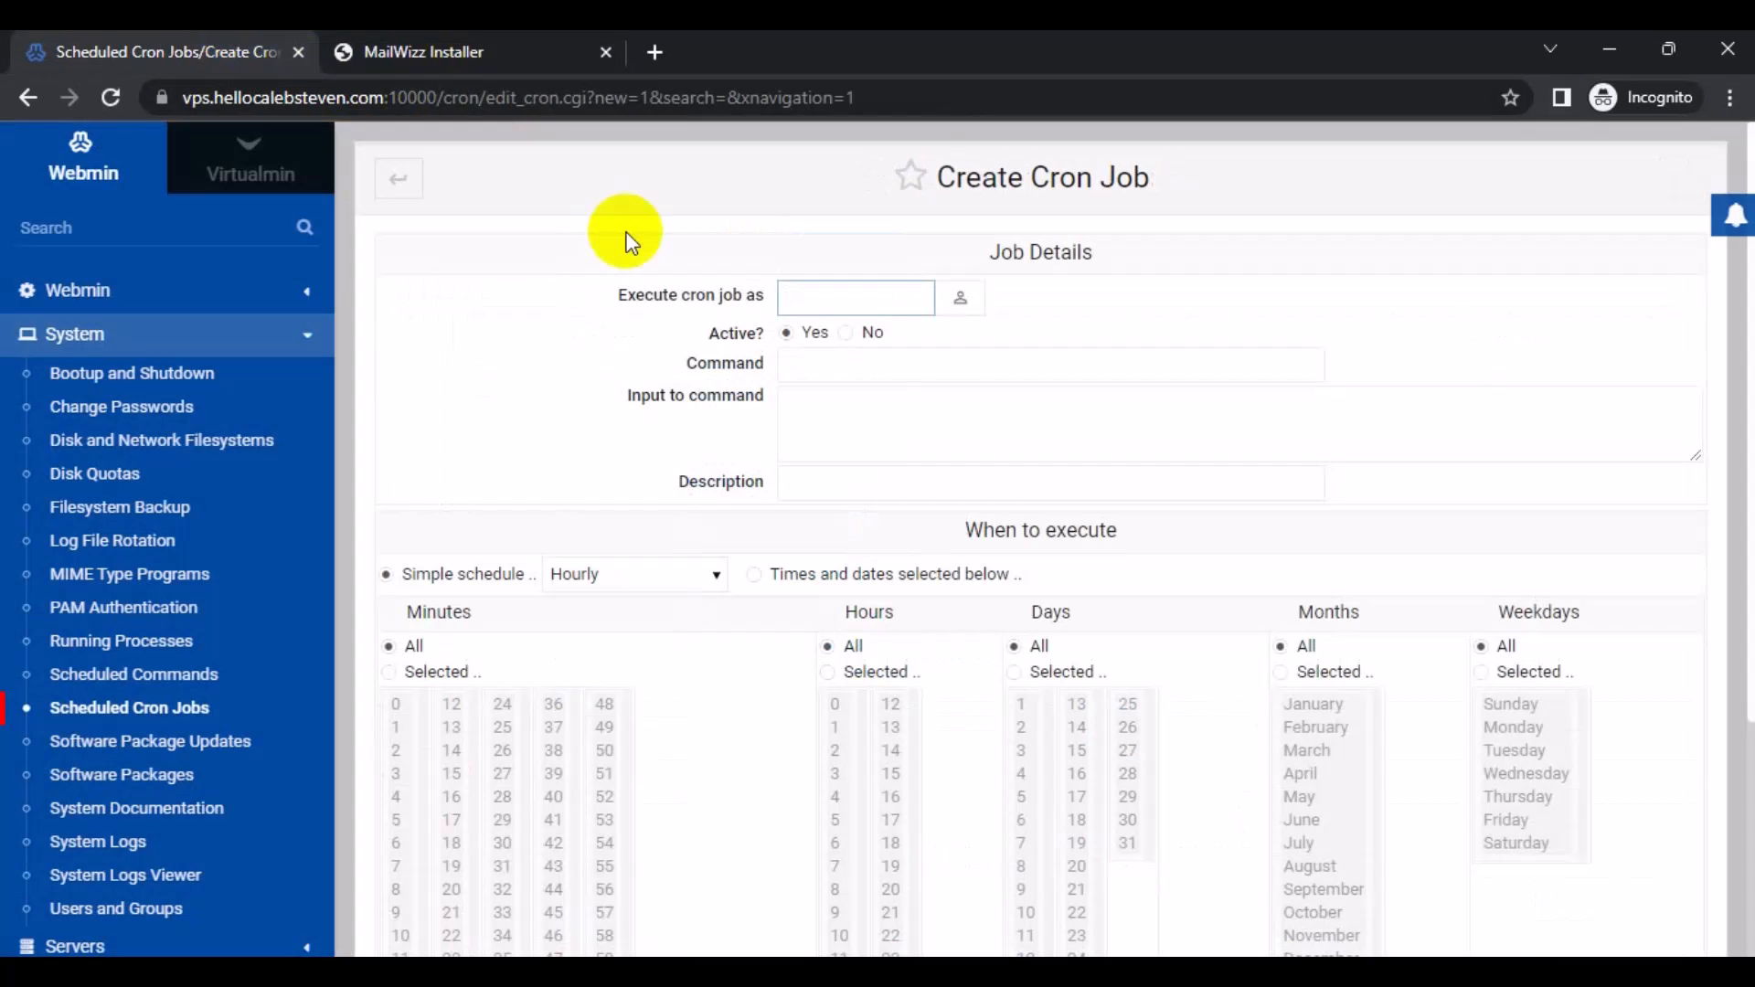
type("root")
left_click(850, 361)
key("ctrl+v")
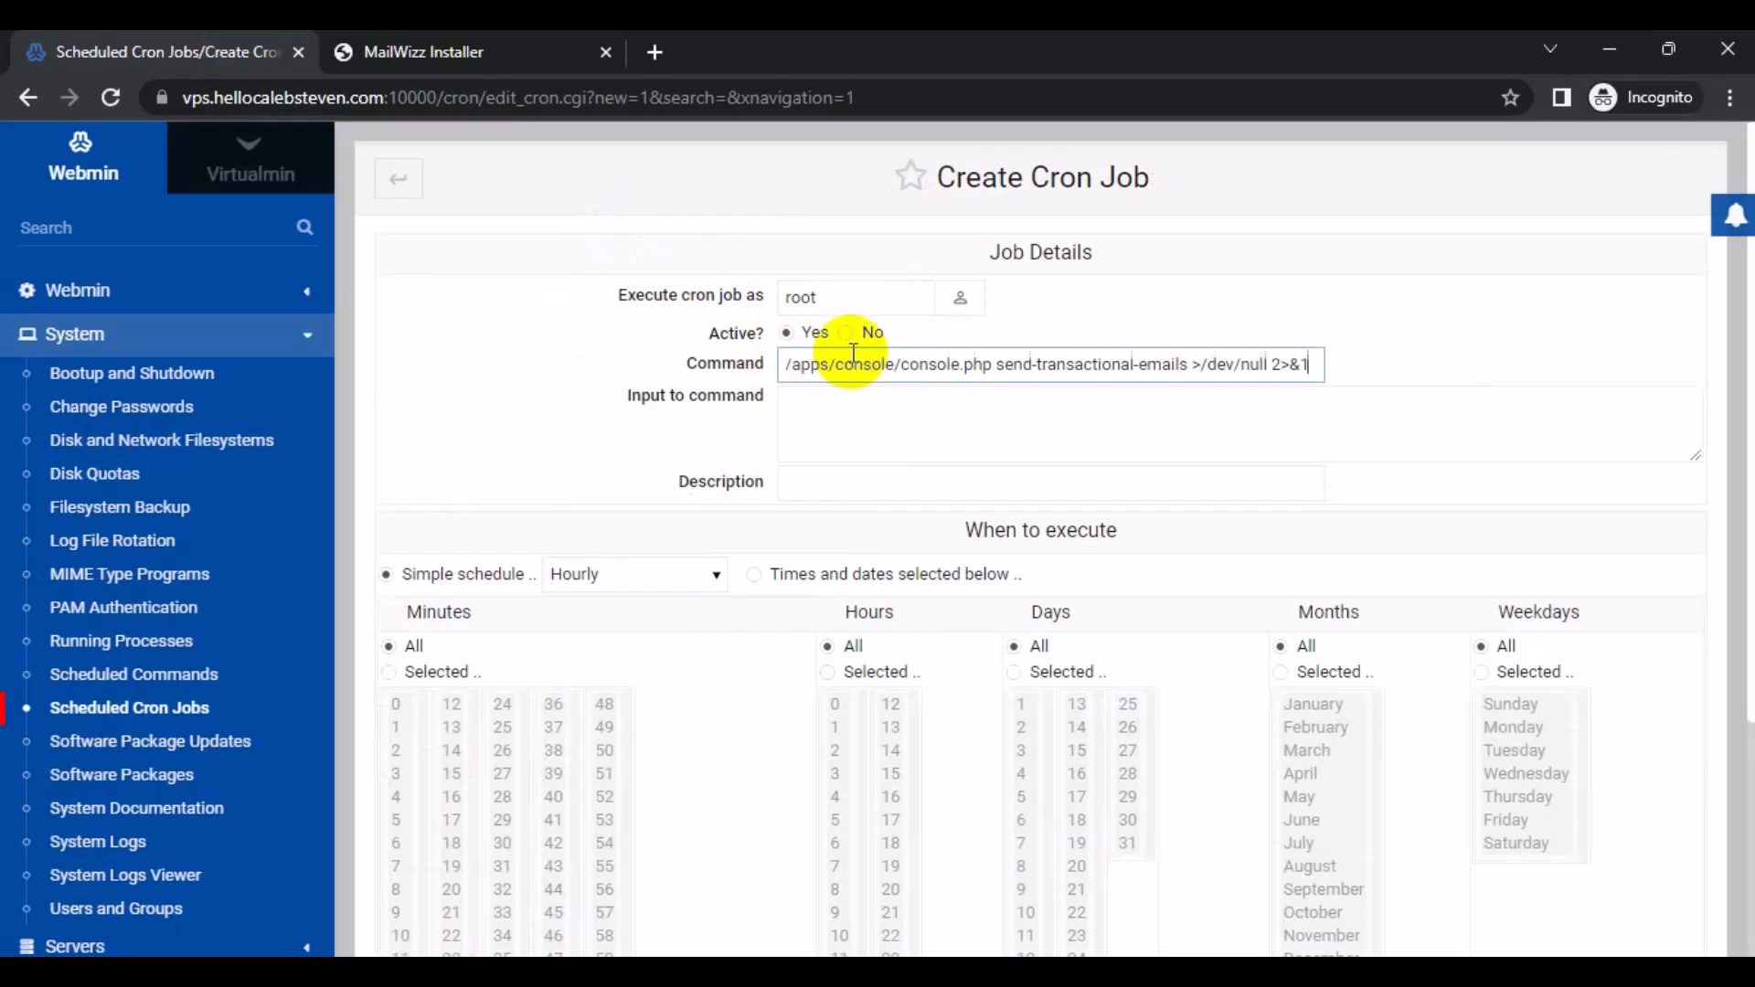
left_click(461, 41)
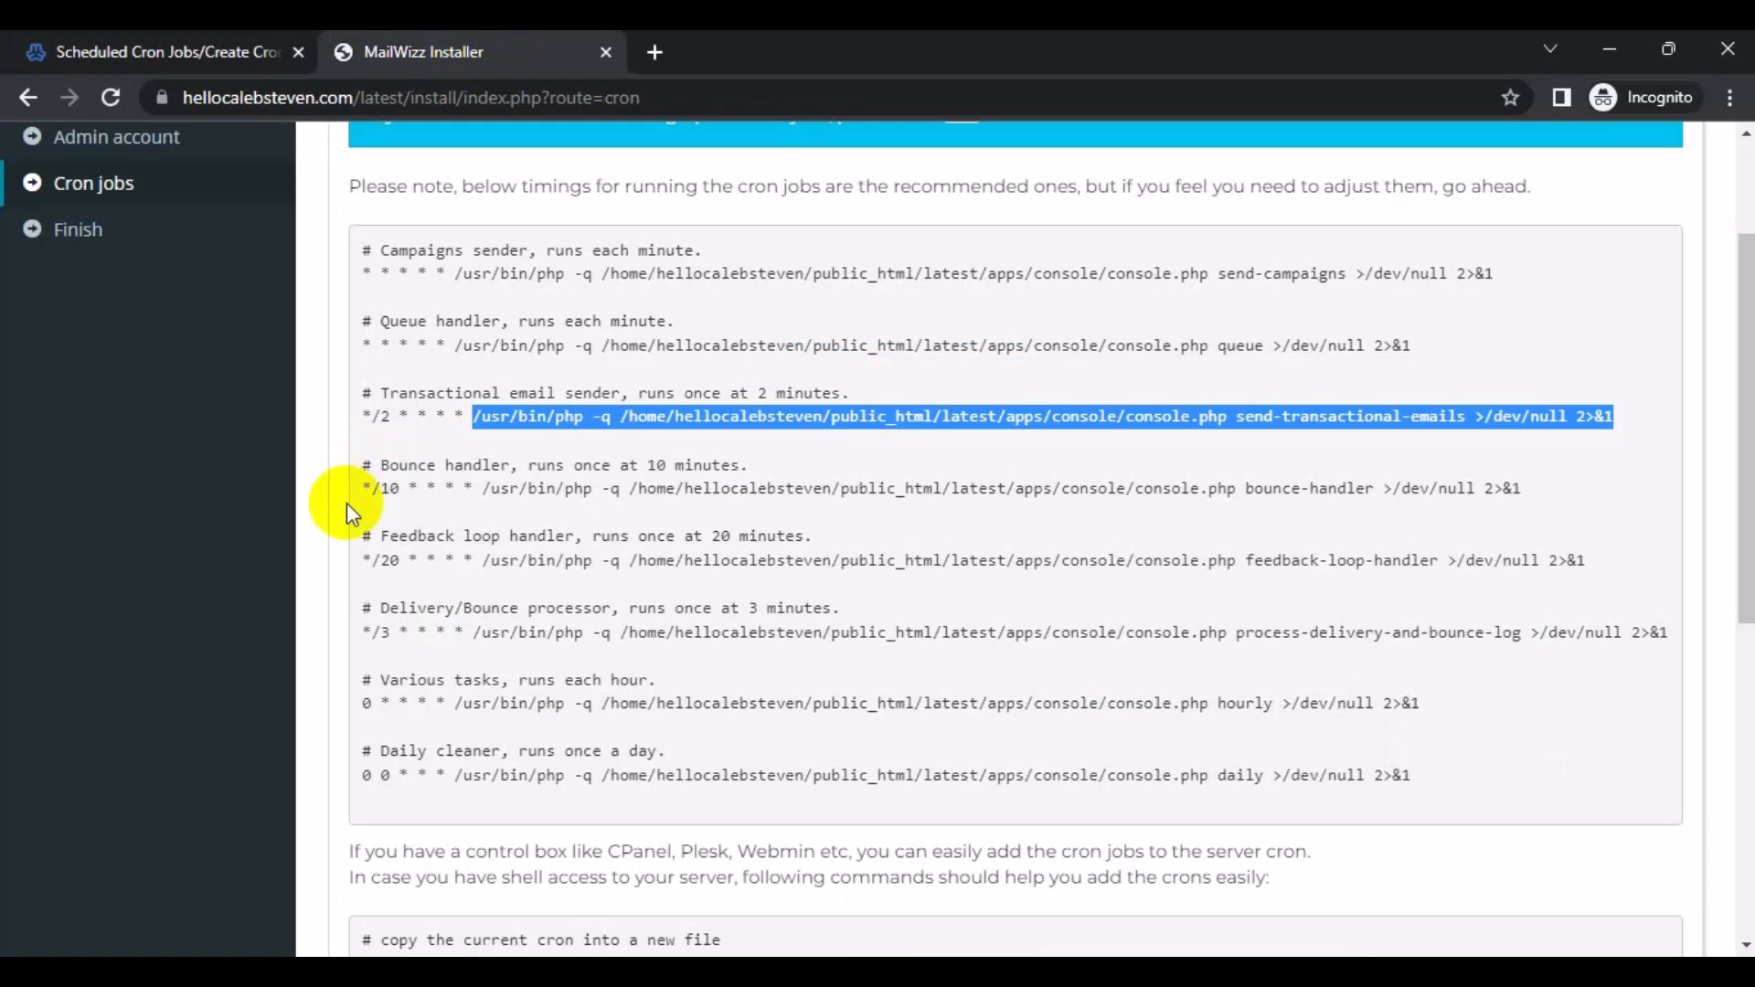
left_click(212, 41)
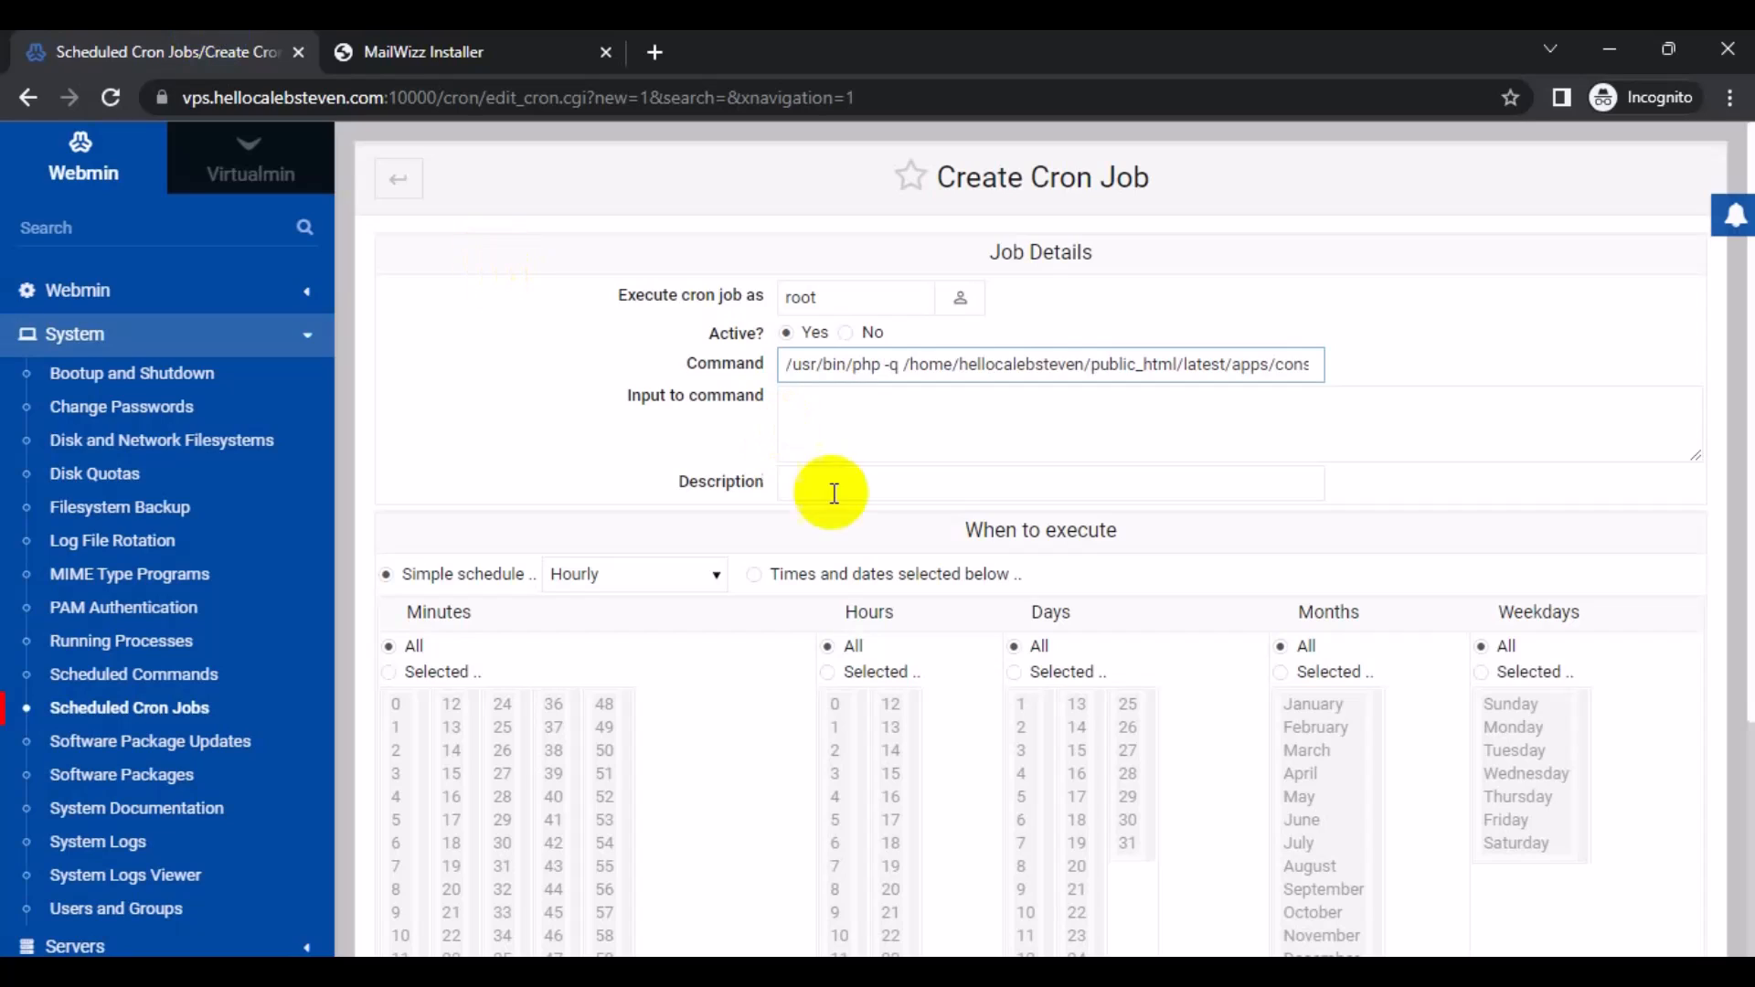
Switch to 'Times and dates selected below' and pick the first odd minutes, 1 through 23
left_click(755, 576)
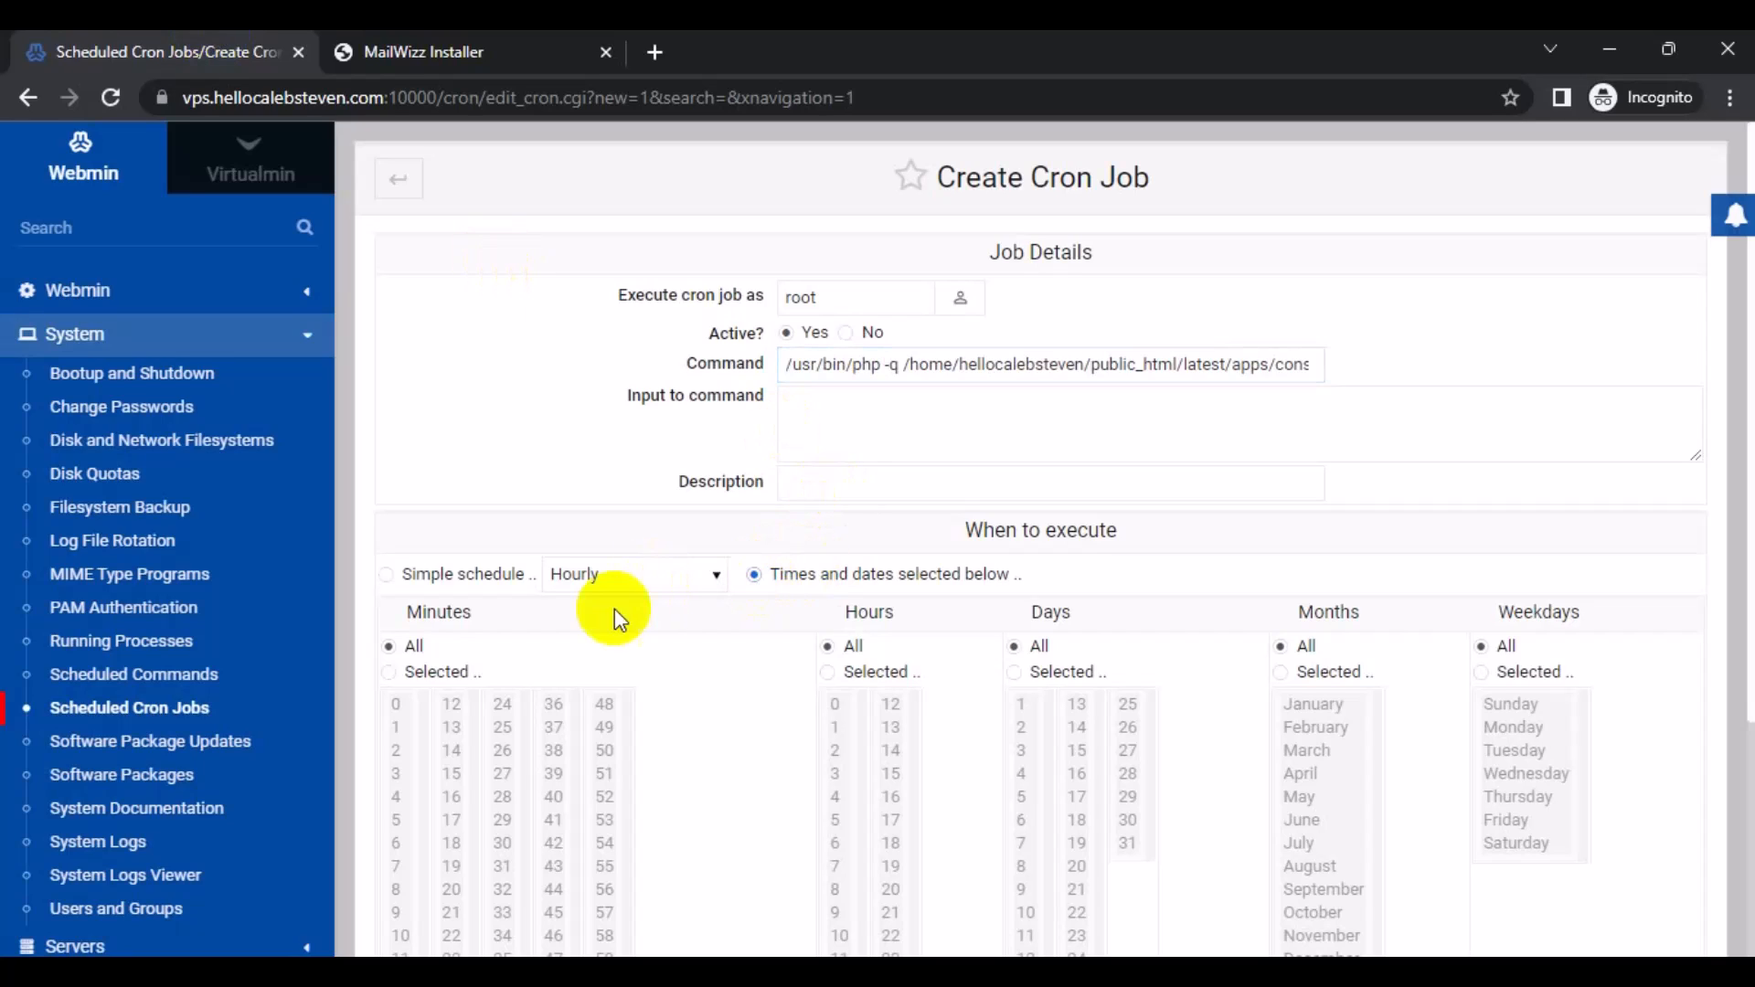
left_click(449, 675)
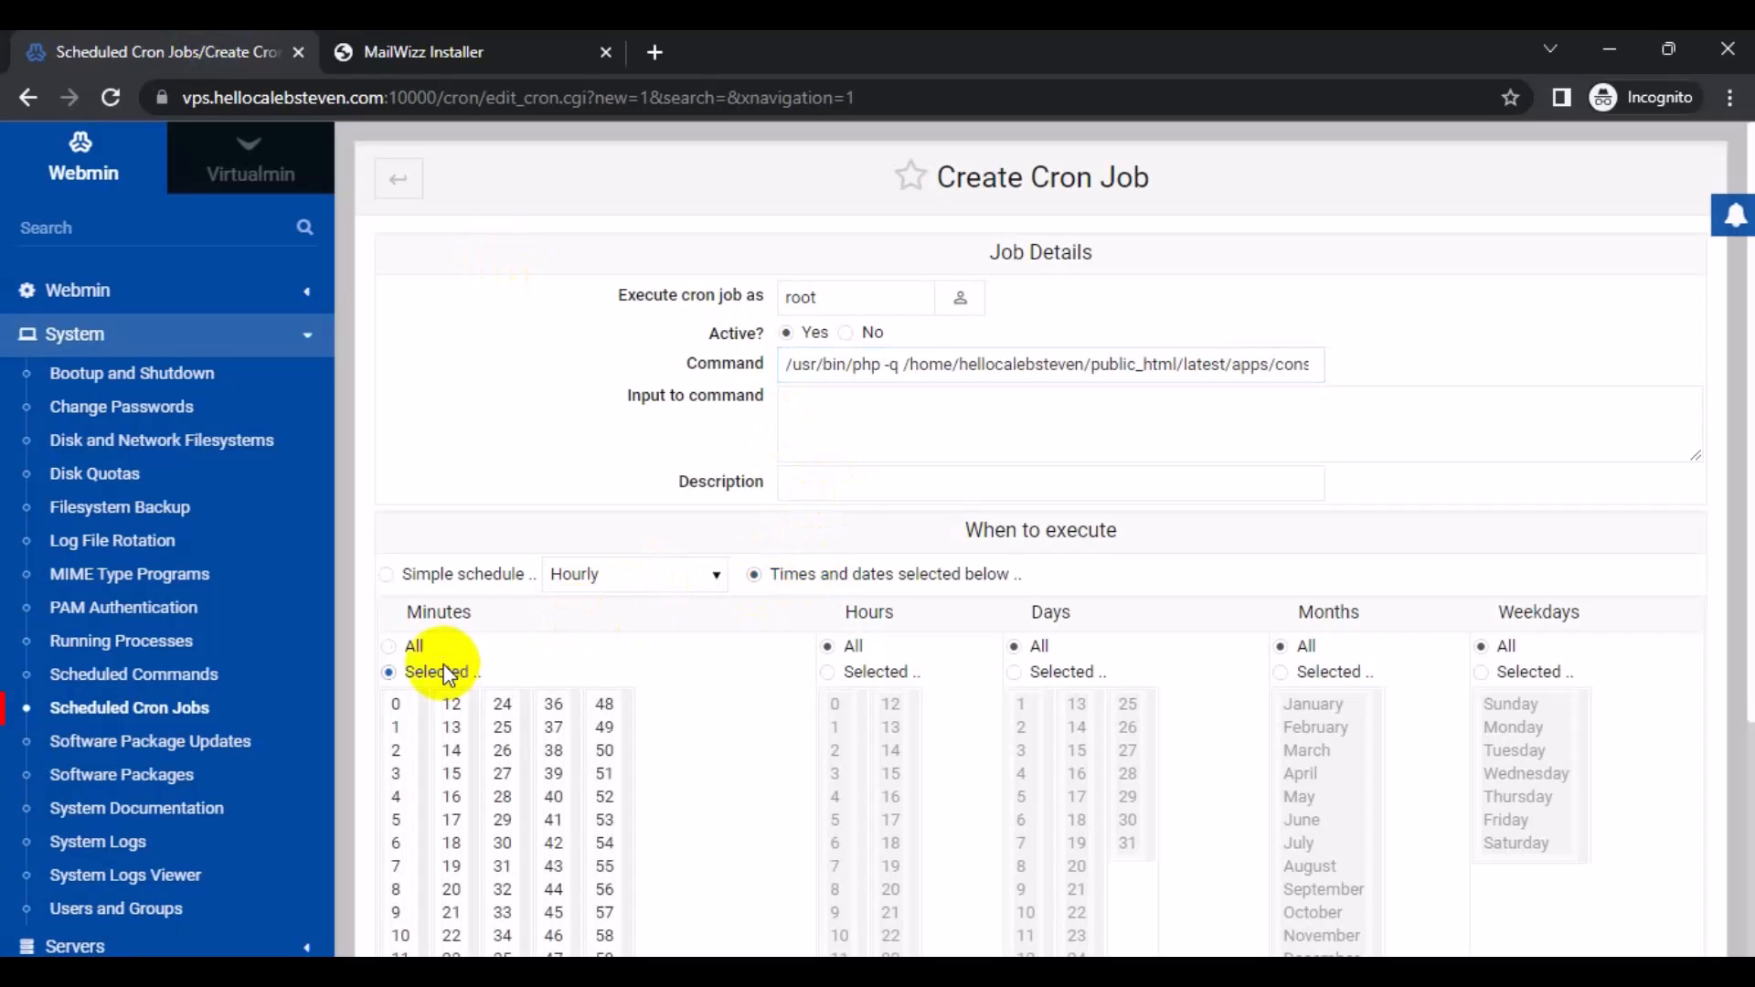
left_click(399, 727)
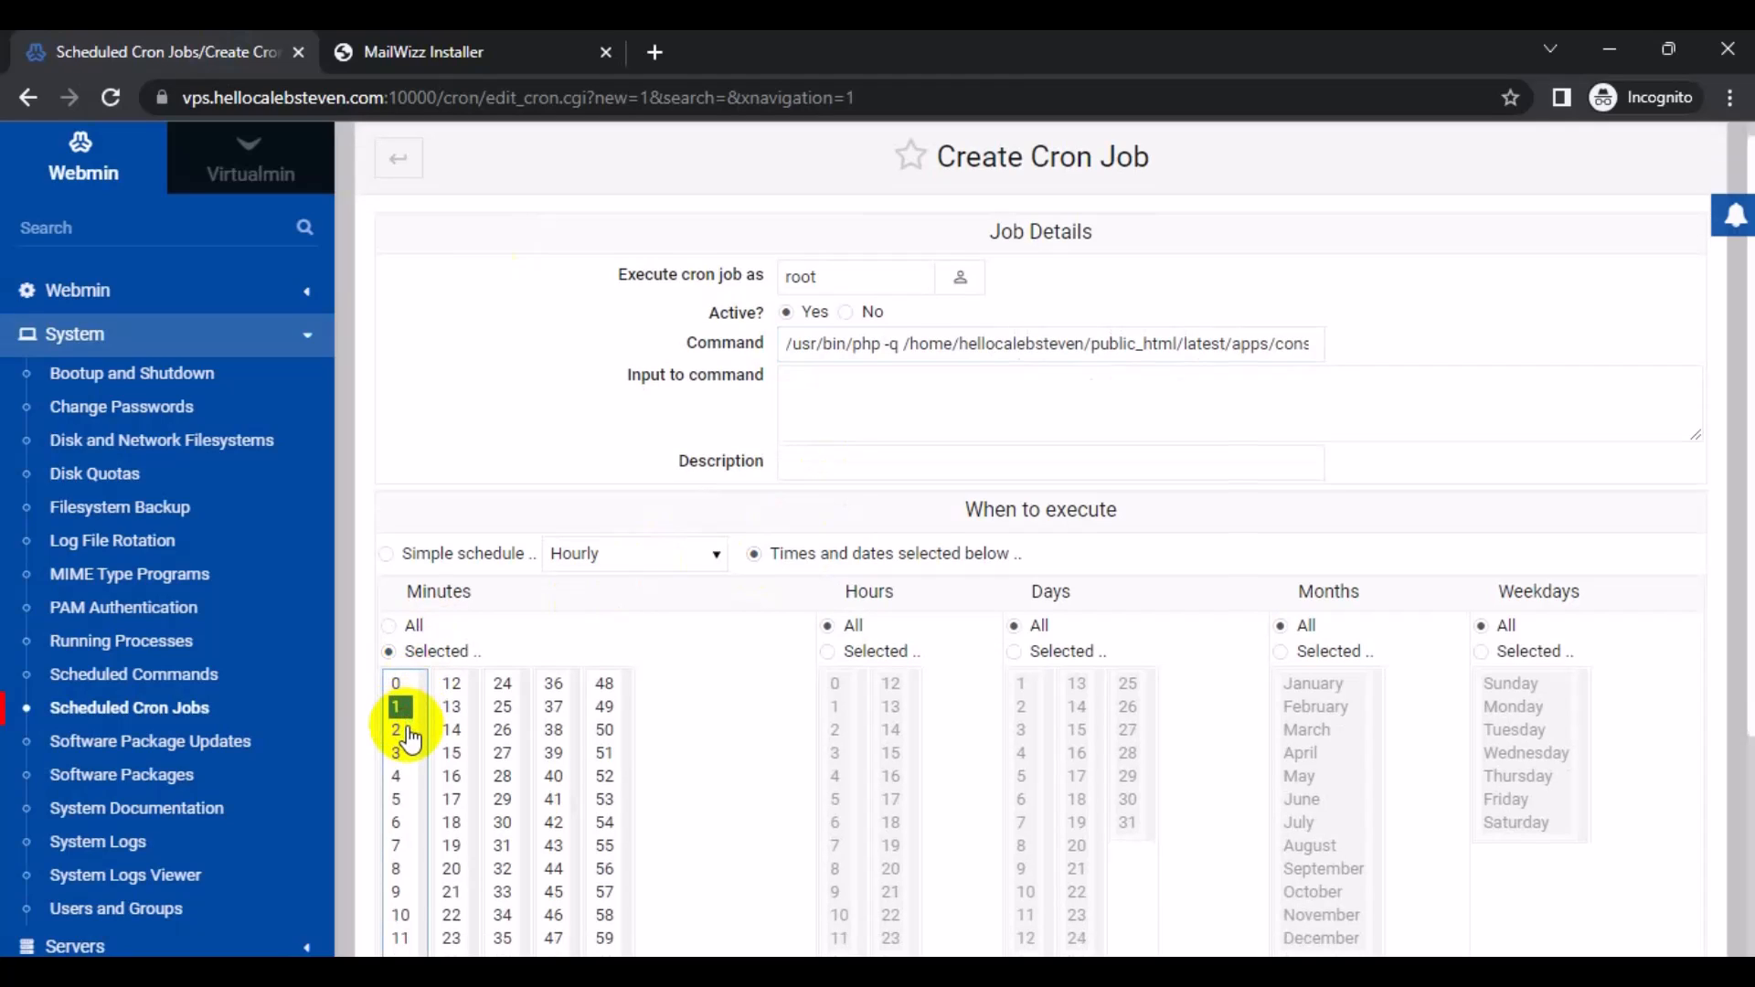
left_click(399, 751)
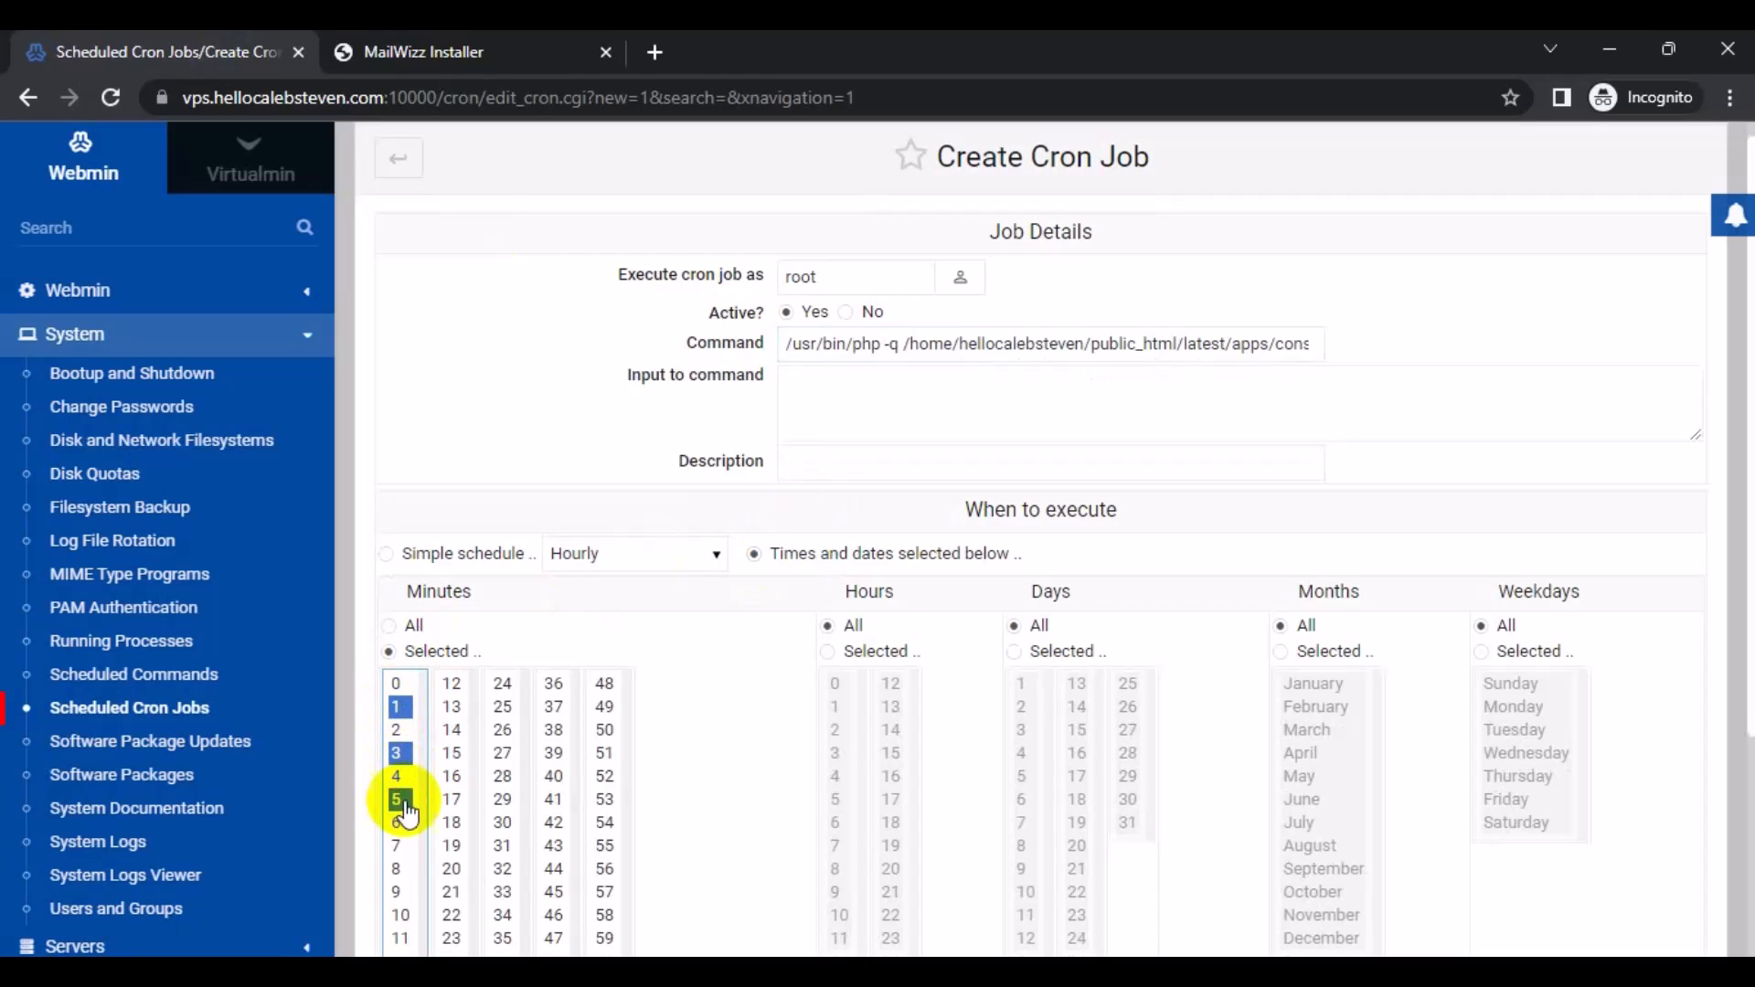
left_click(396, 892, "ctrl")
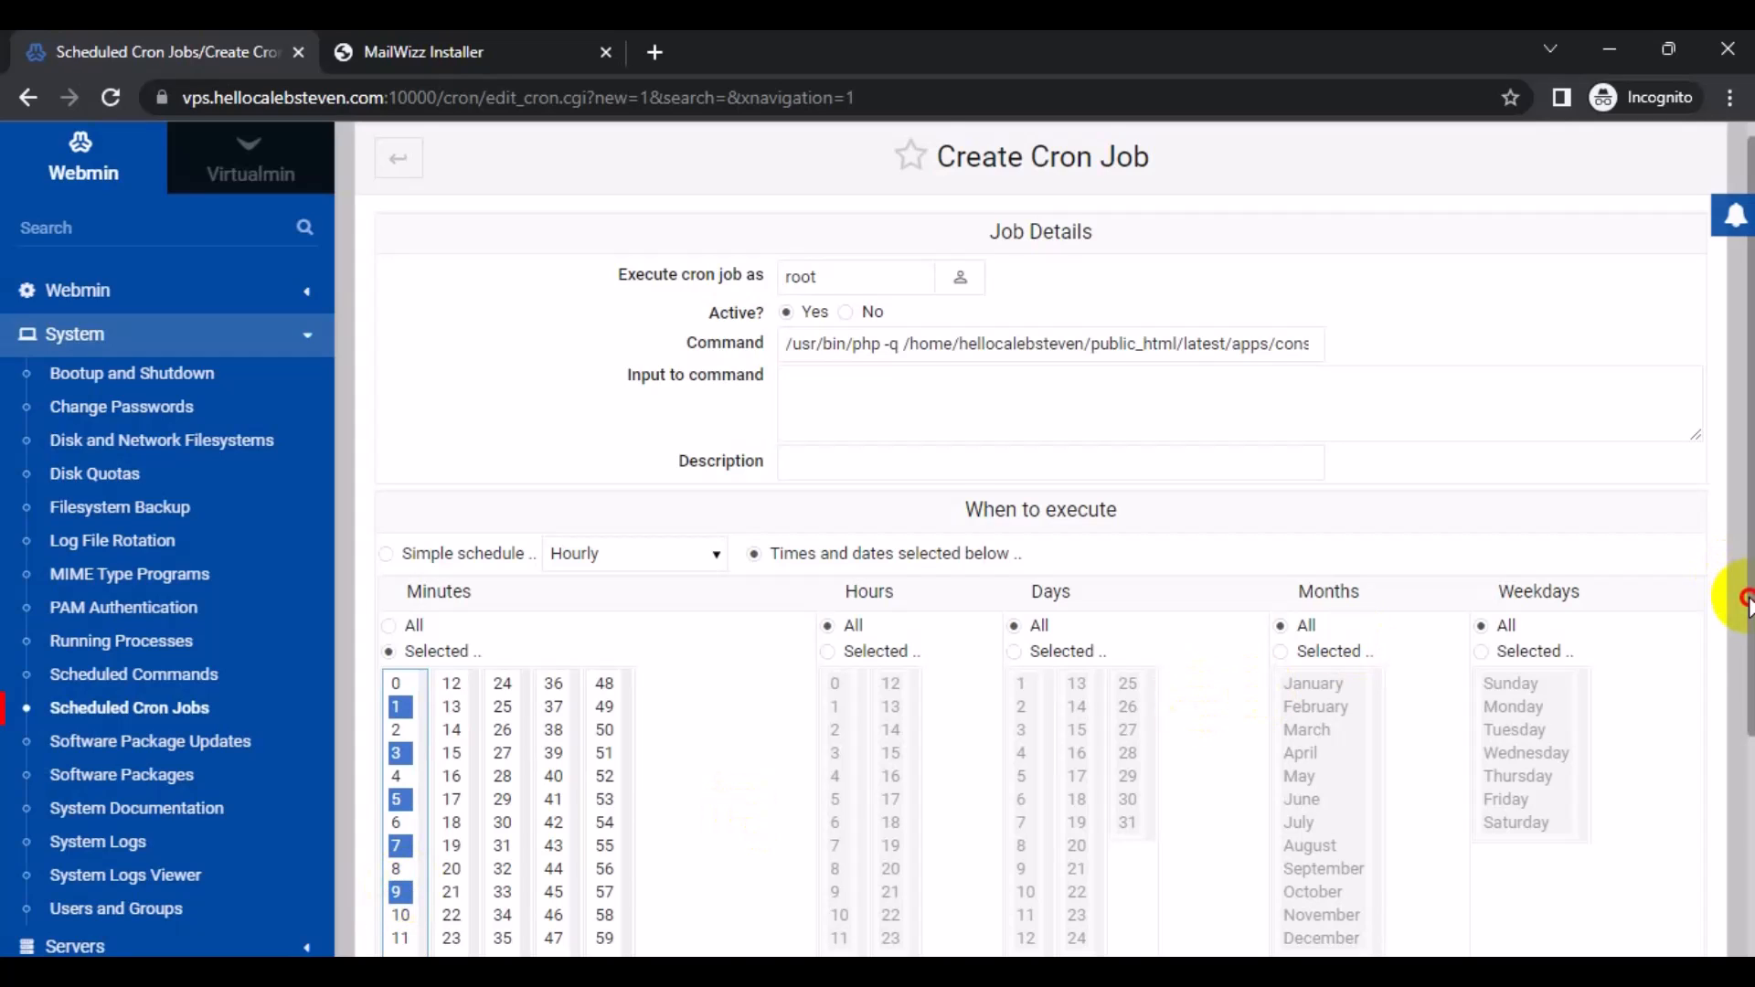
left_click_drag(1746, 603, 1273, 717)
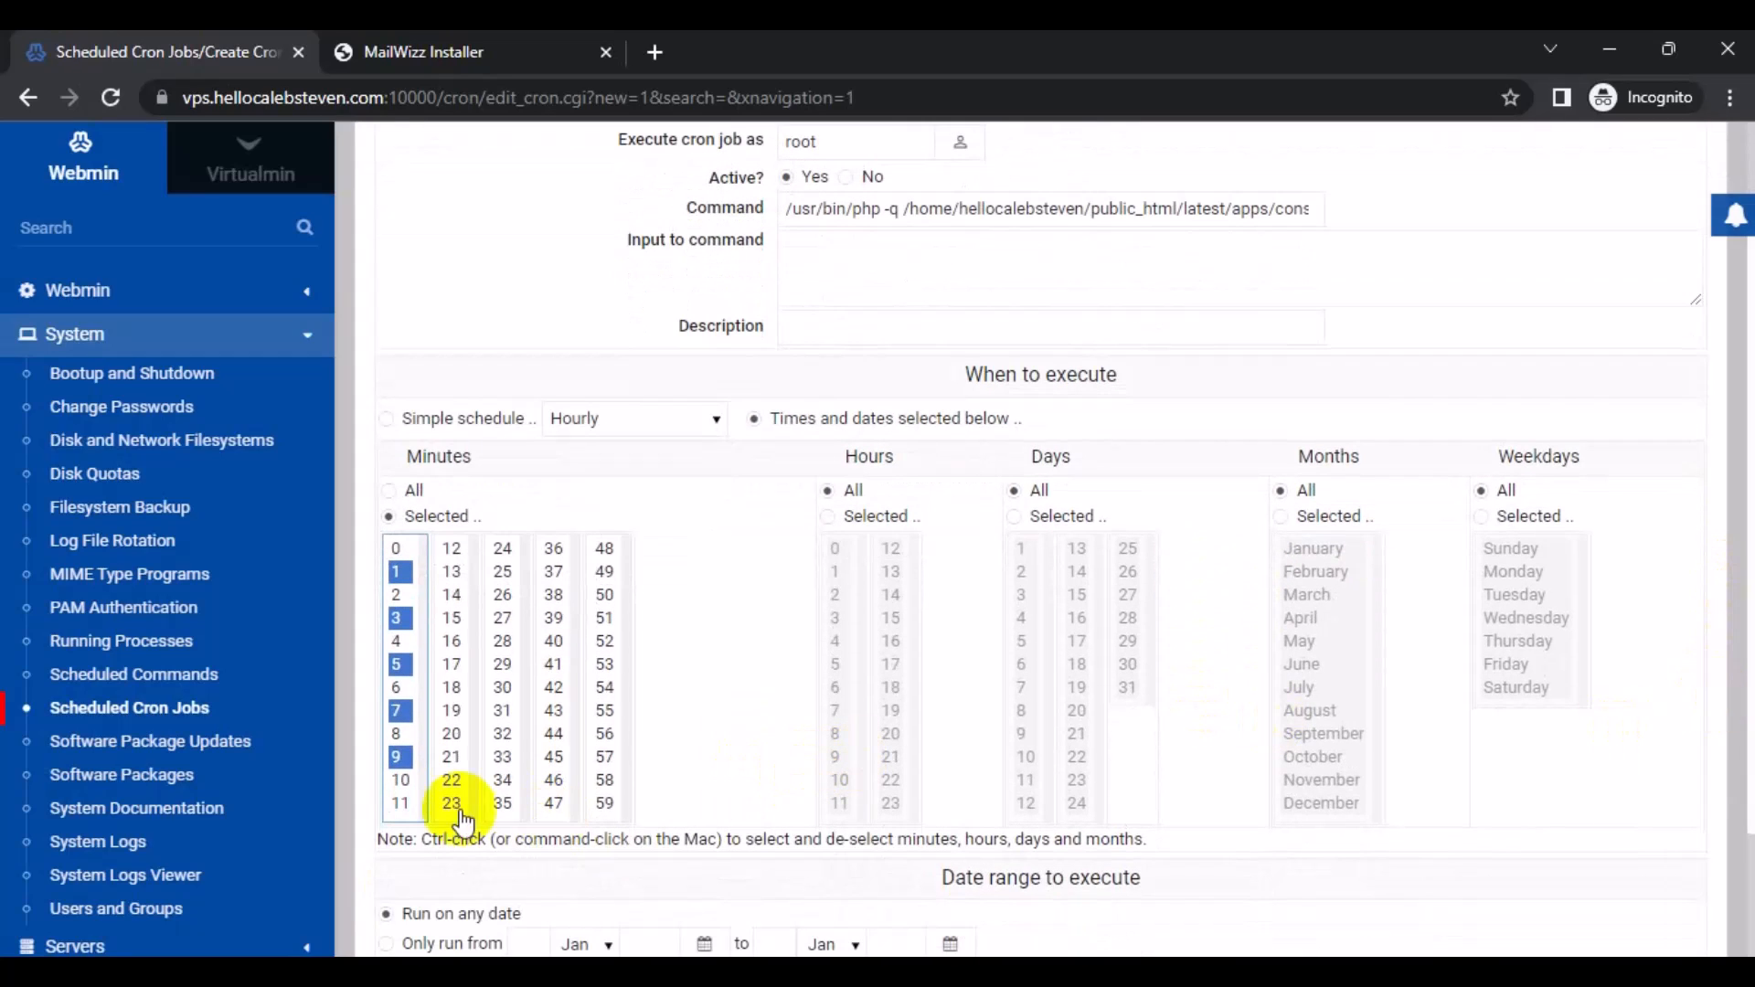
left_click(451, 571)
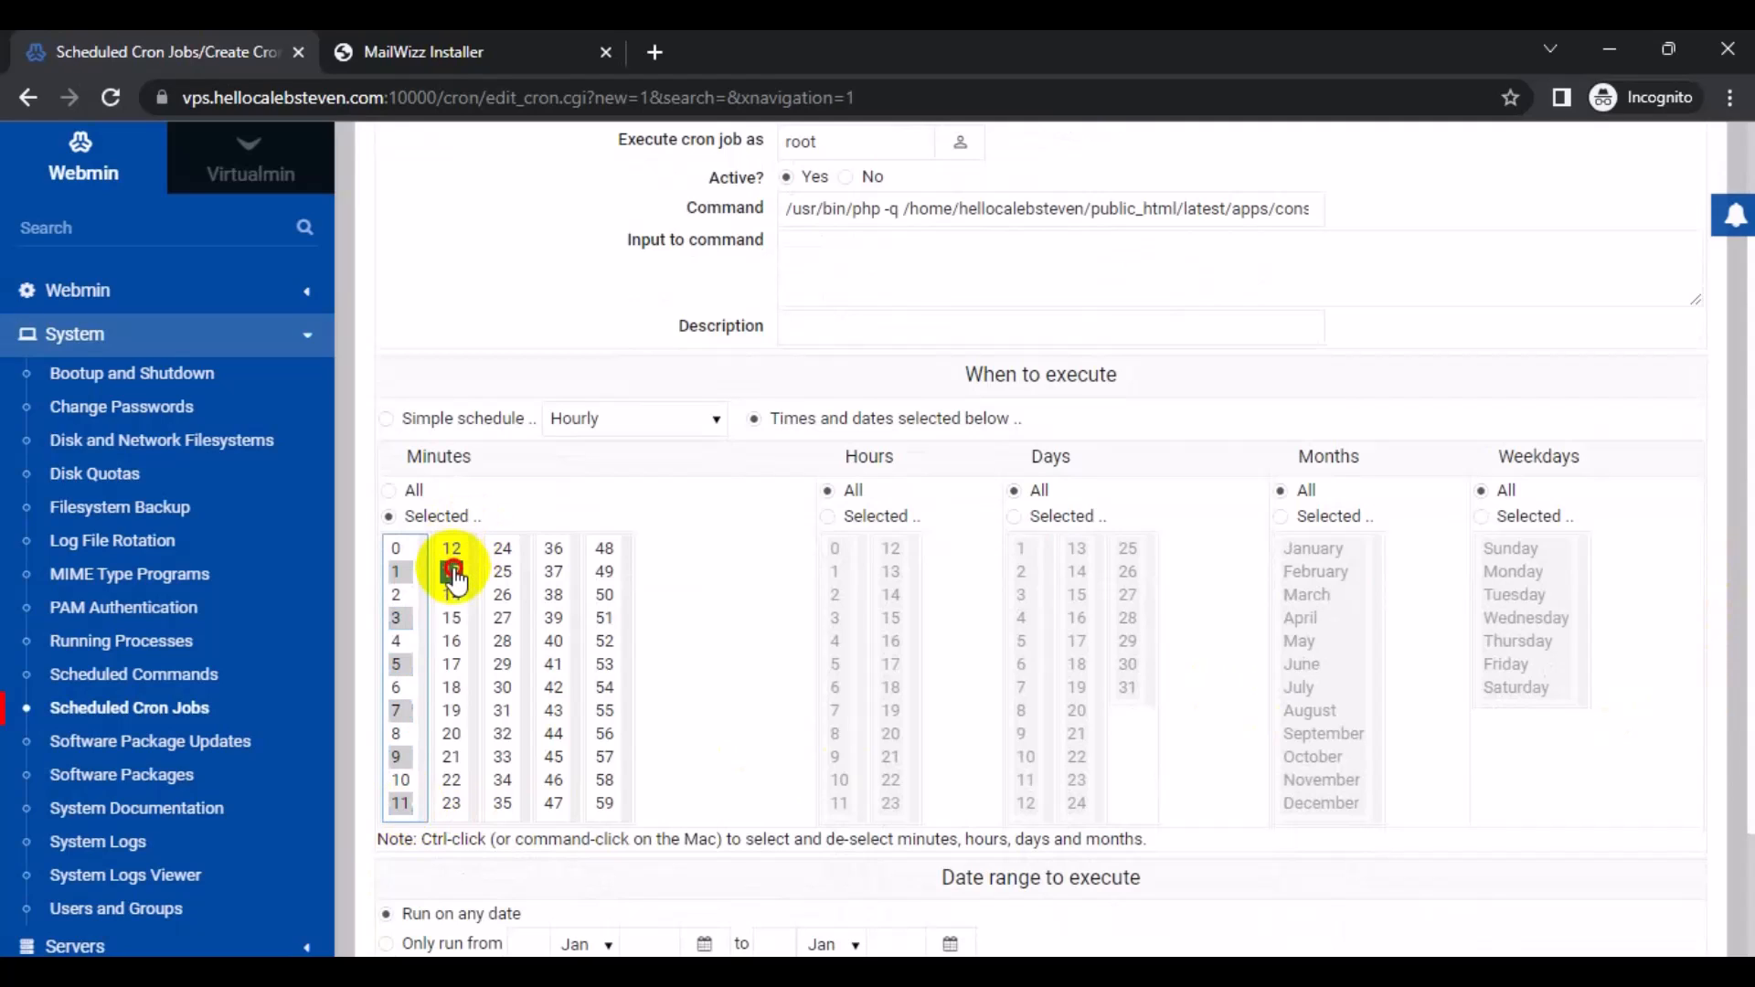
left_click(451, 665, "ctrl")
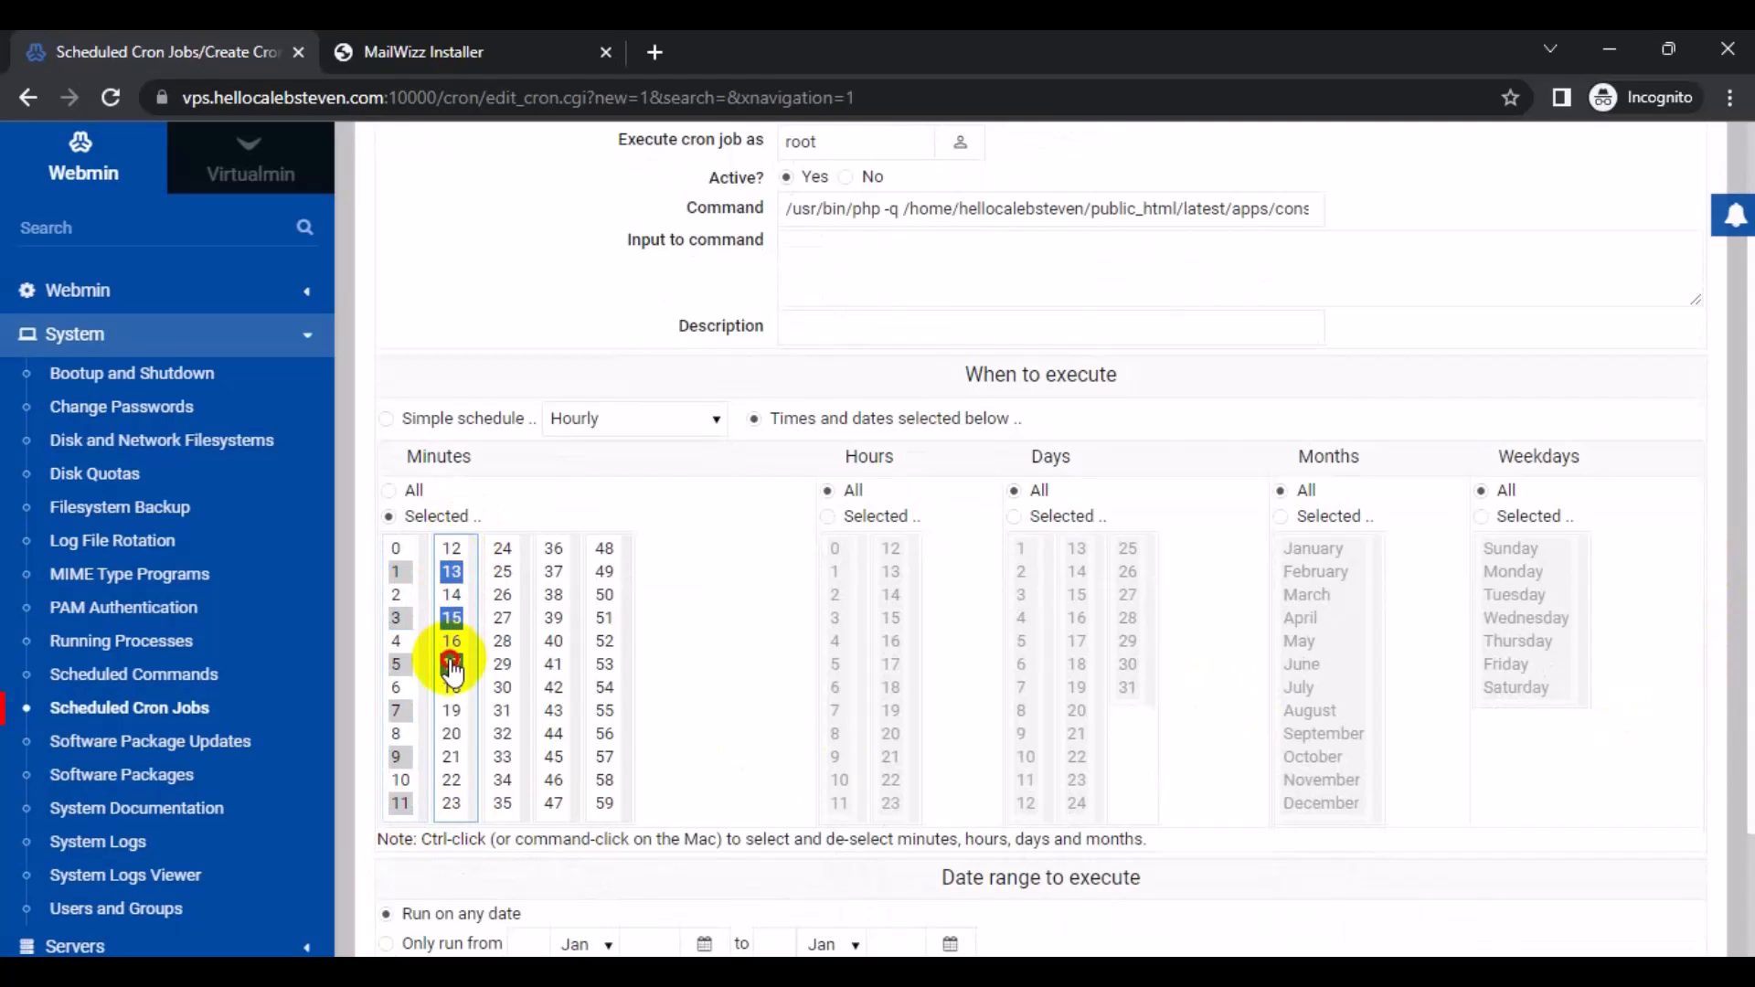
left_click(452, 710, "ctrl")
left_click(452, 802, "ctrl")
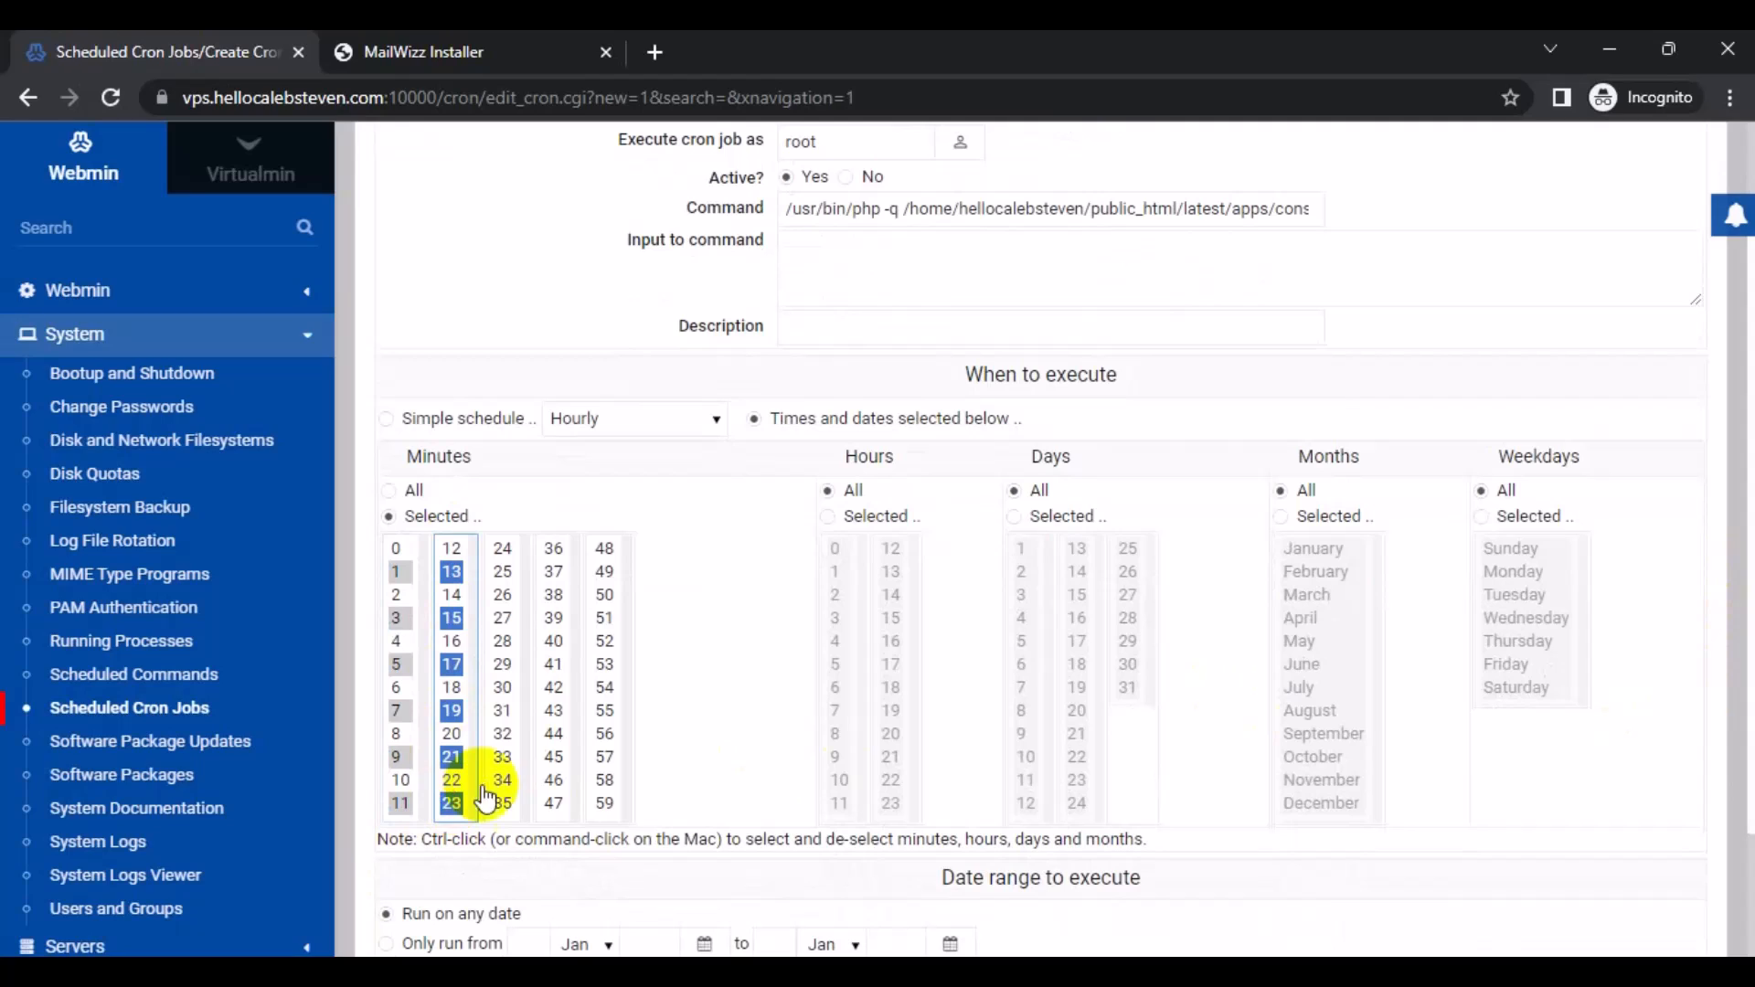
Select the remaining odd minutes up to 59, deselecting the stray minute 44
left_click(501, 803)
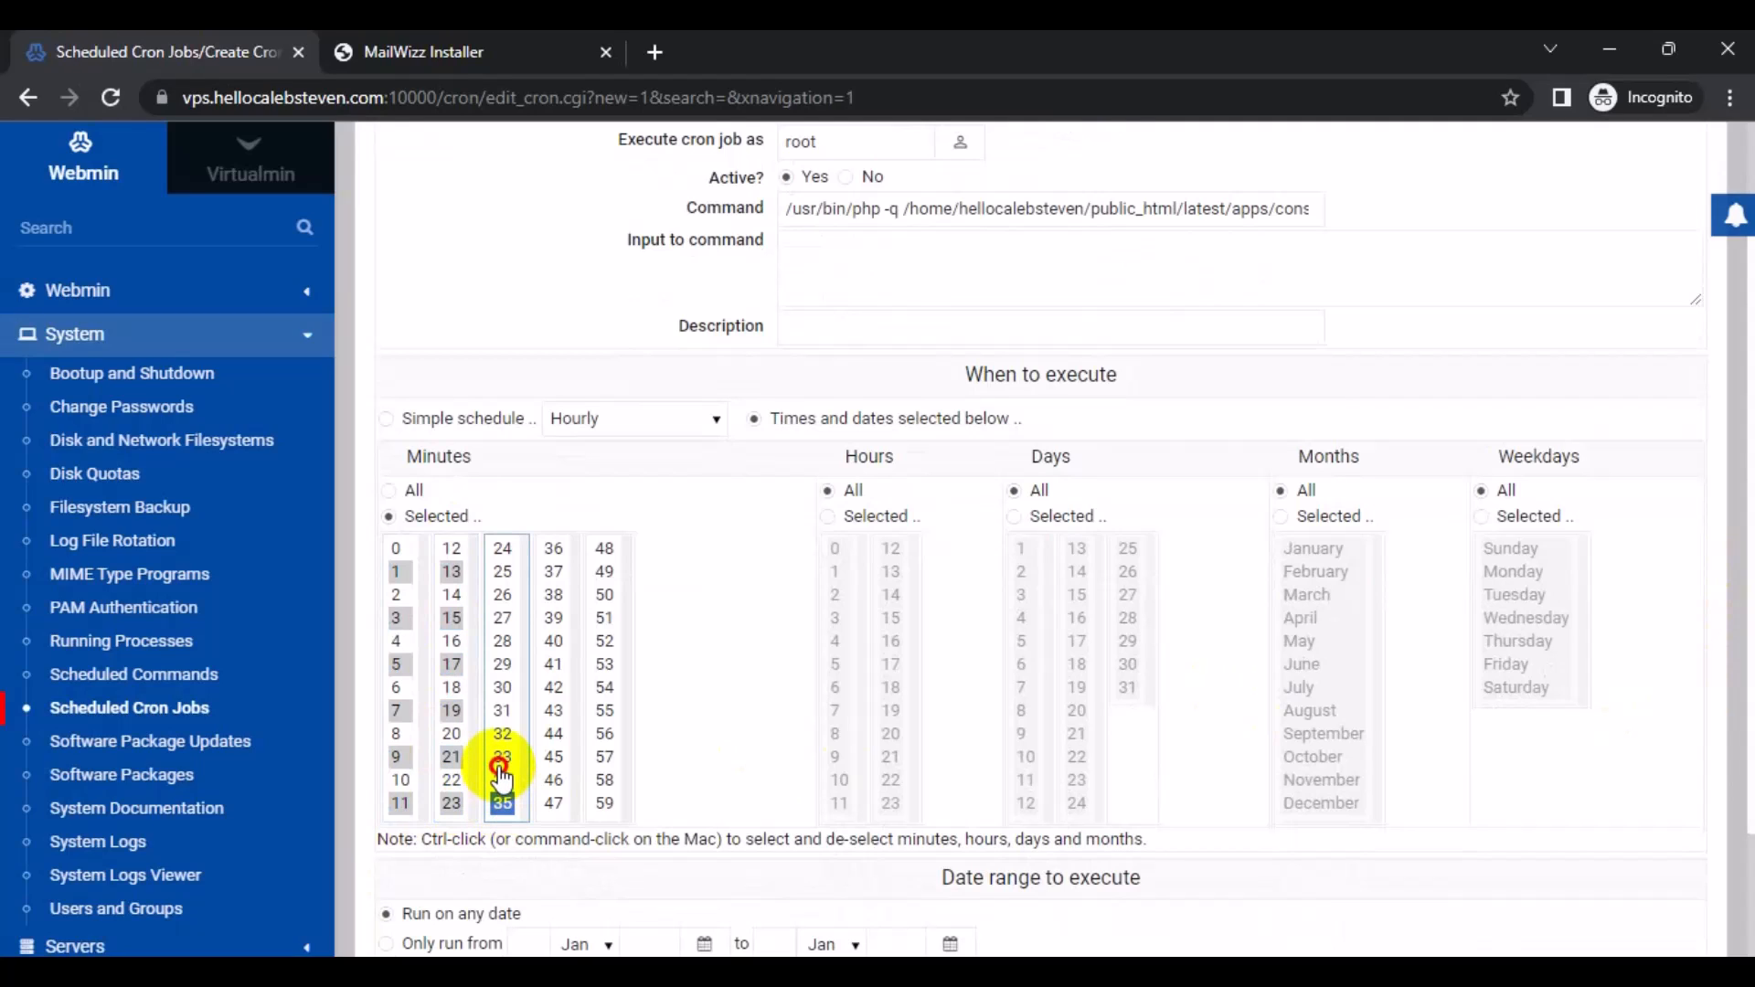
left_click(500, 766, "ctrl")
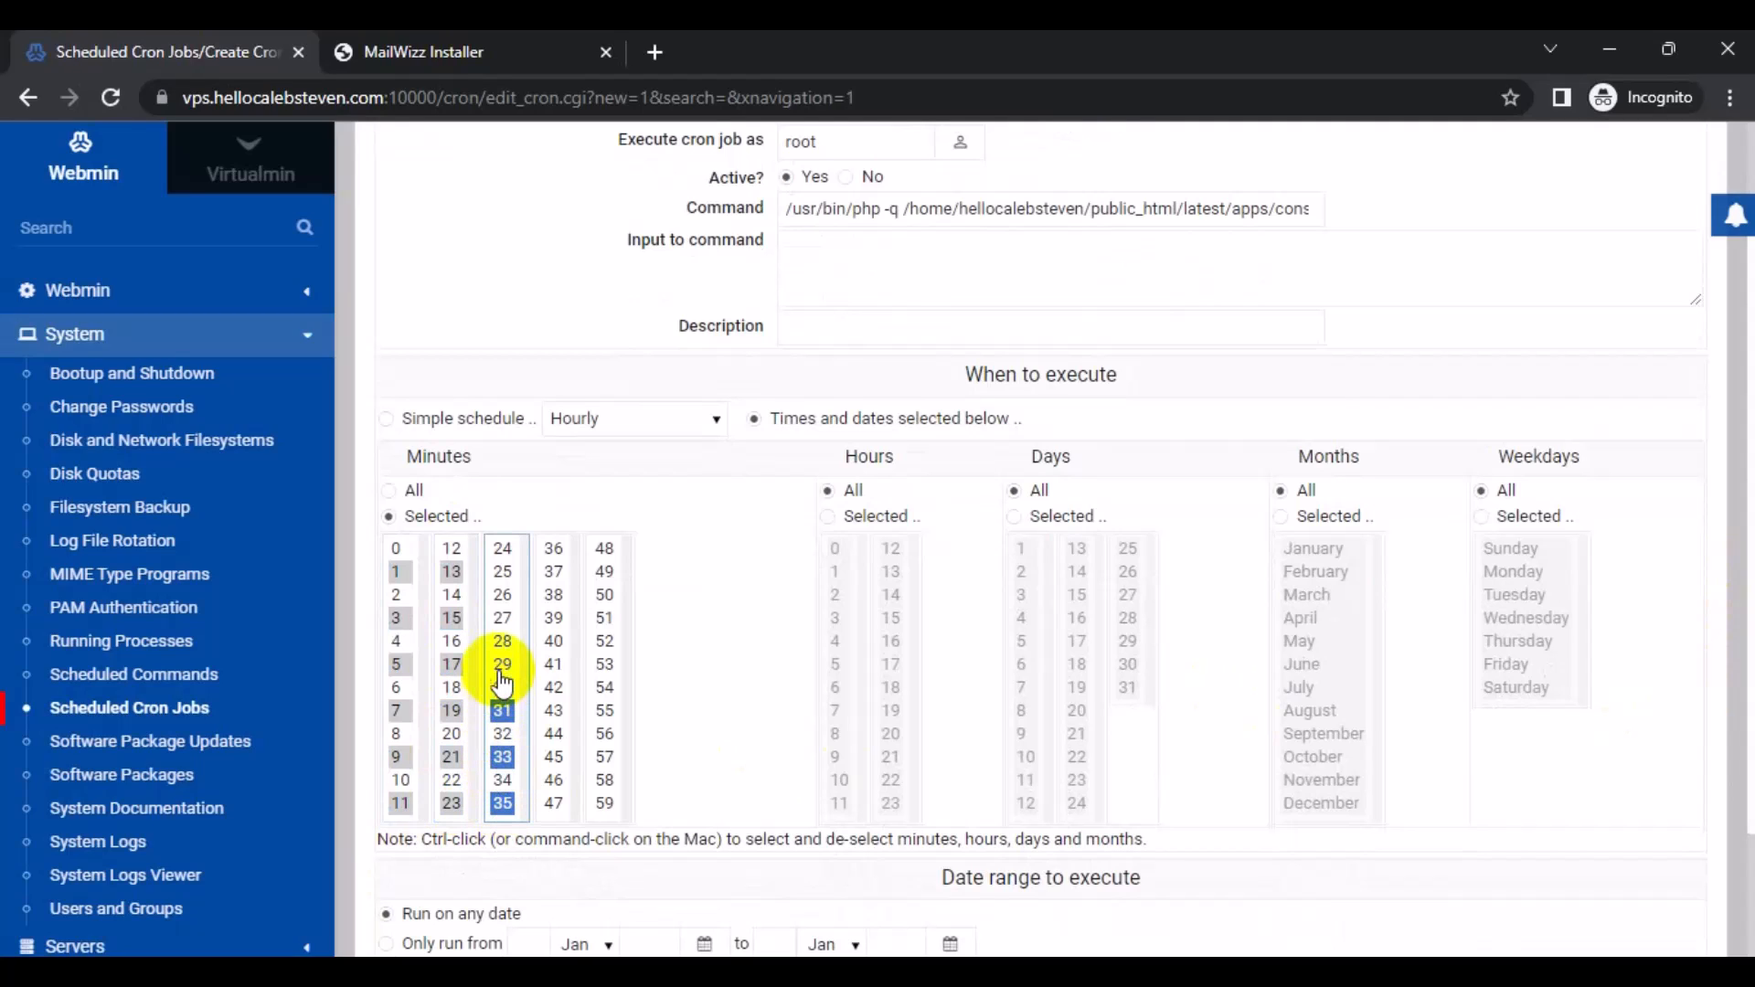
left_click(502, 618, "ctrl")
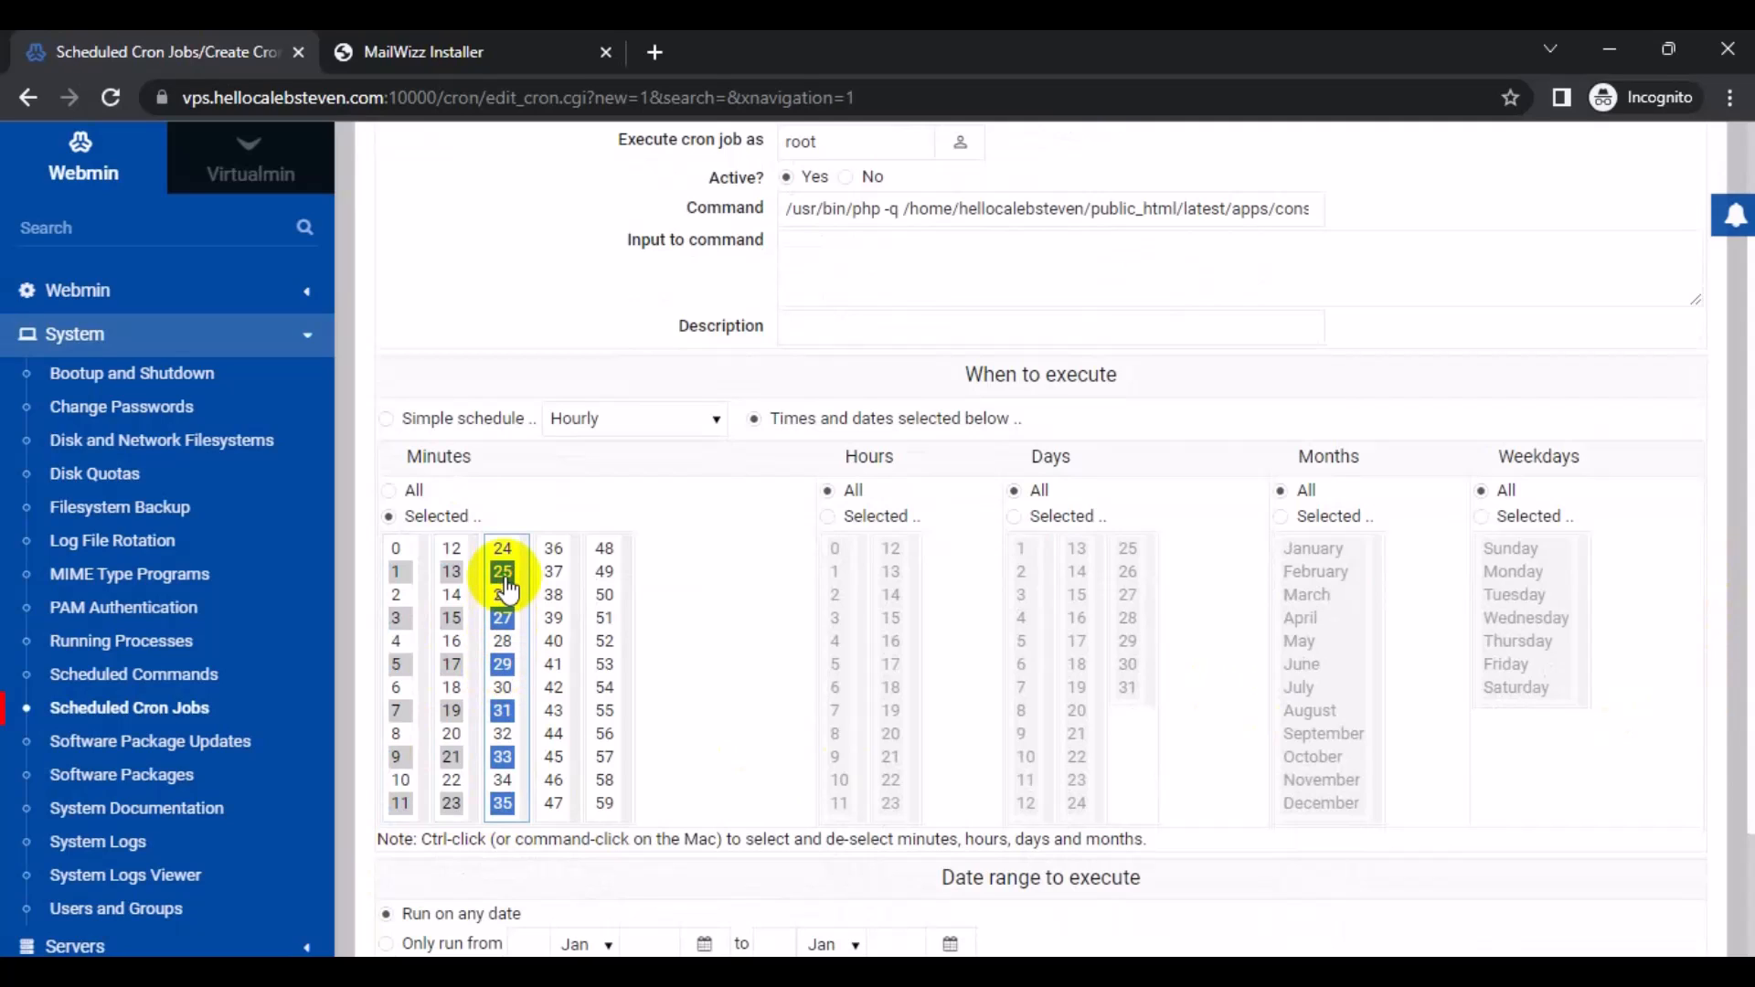
left_click(553, 572, "ctrl")
left_click(604, 572, "ctrl")
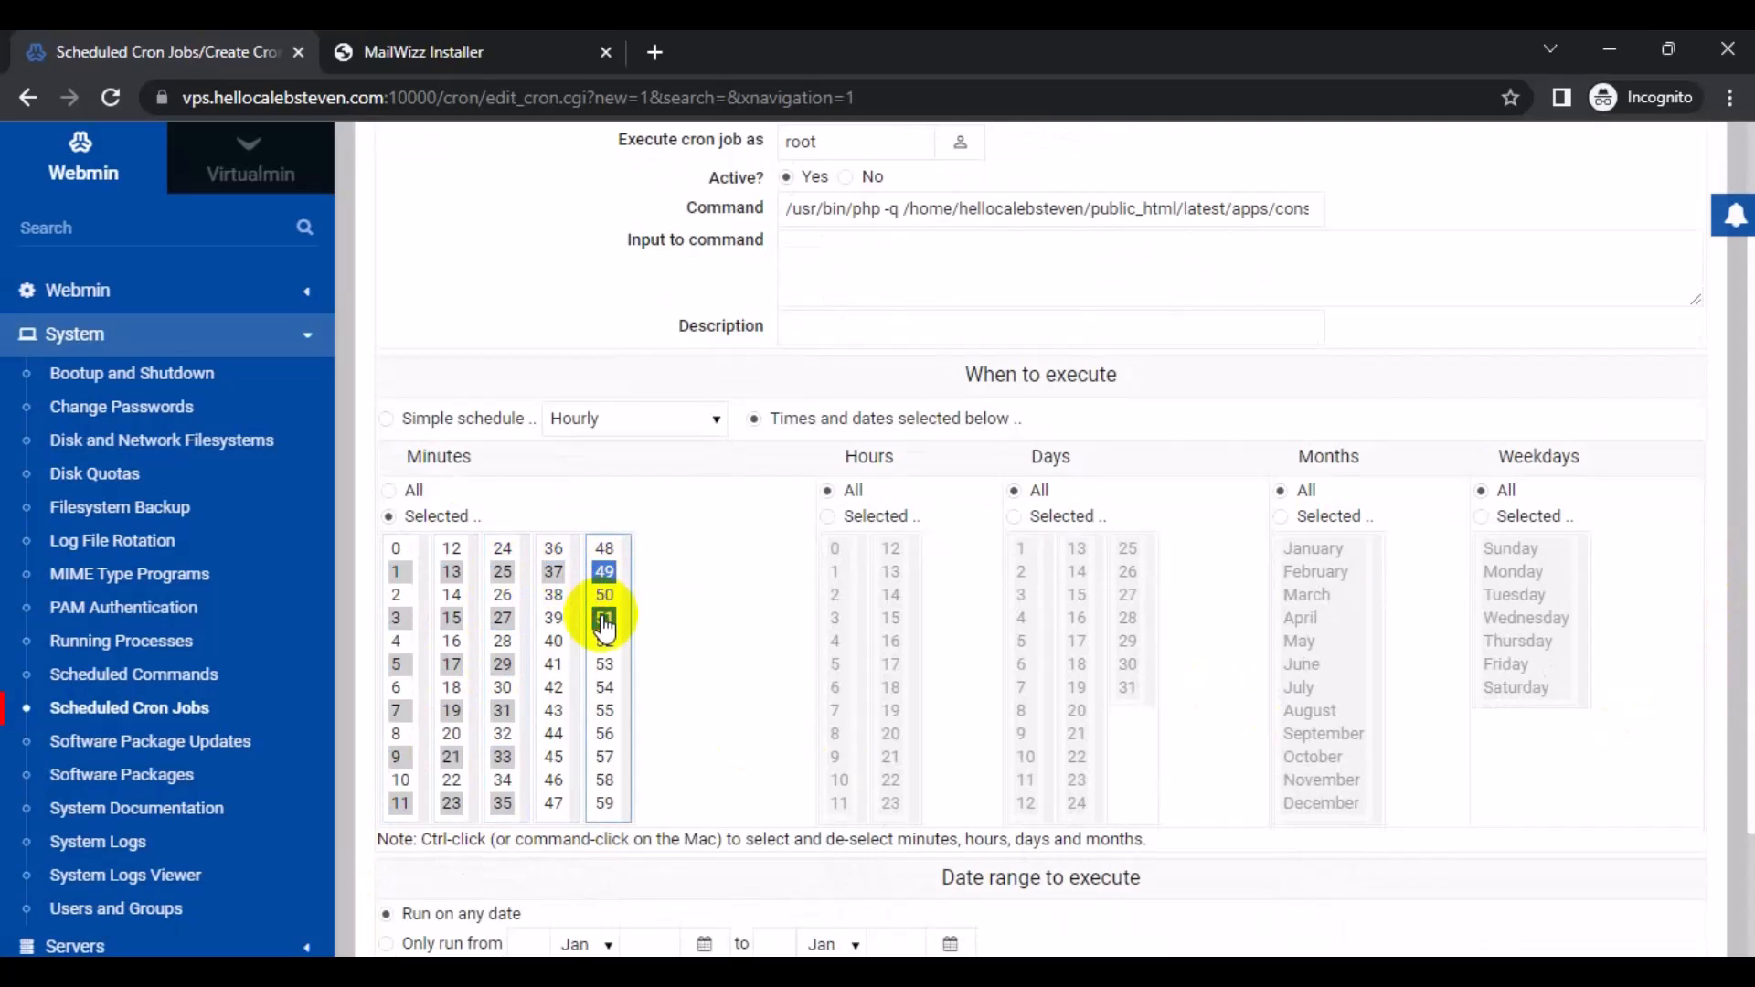
left_click(553, 618, "ctrl")
left_click(553, 664, "ctrl")
left_click(604, 664, "ctrl")
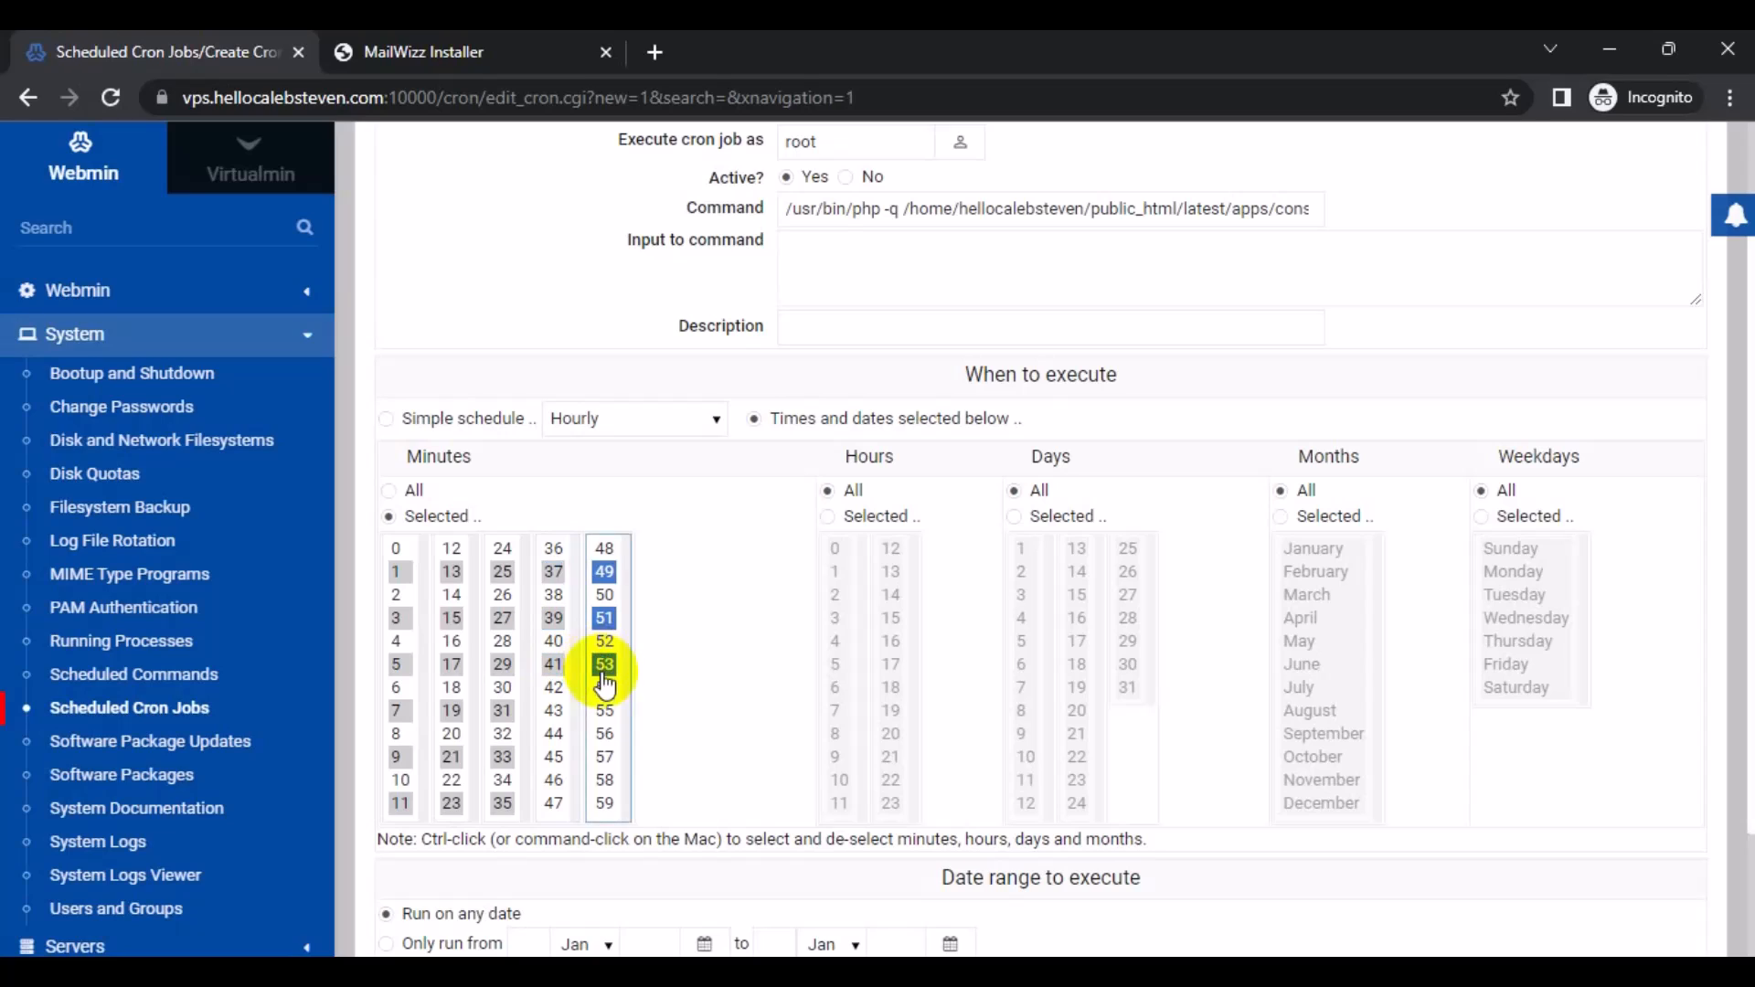
left_click(604, 710, "ctrl")
left_click(553, 710, "ctrl")
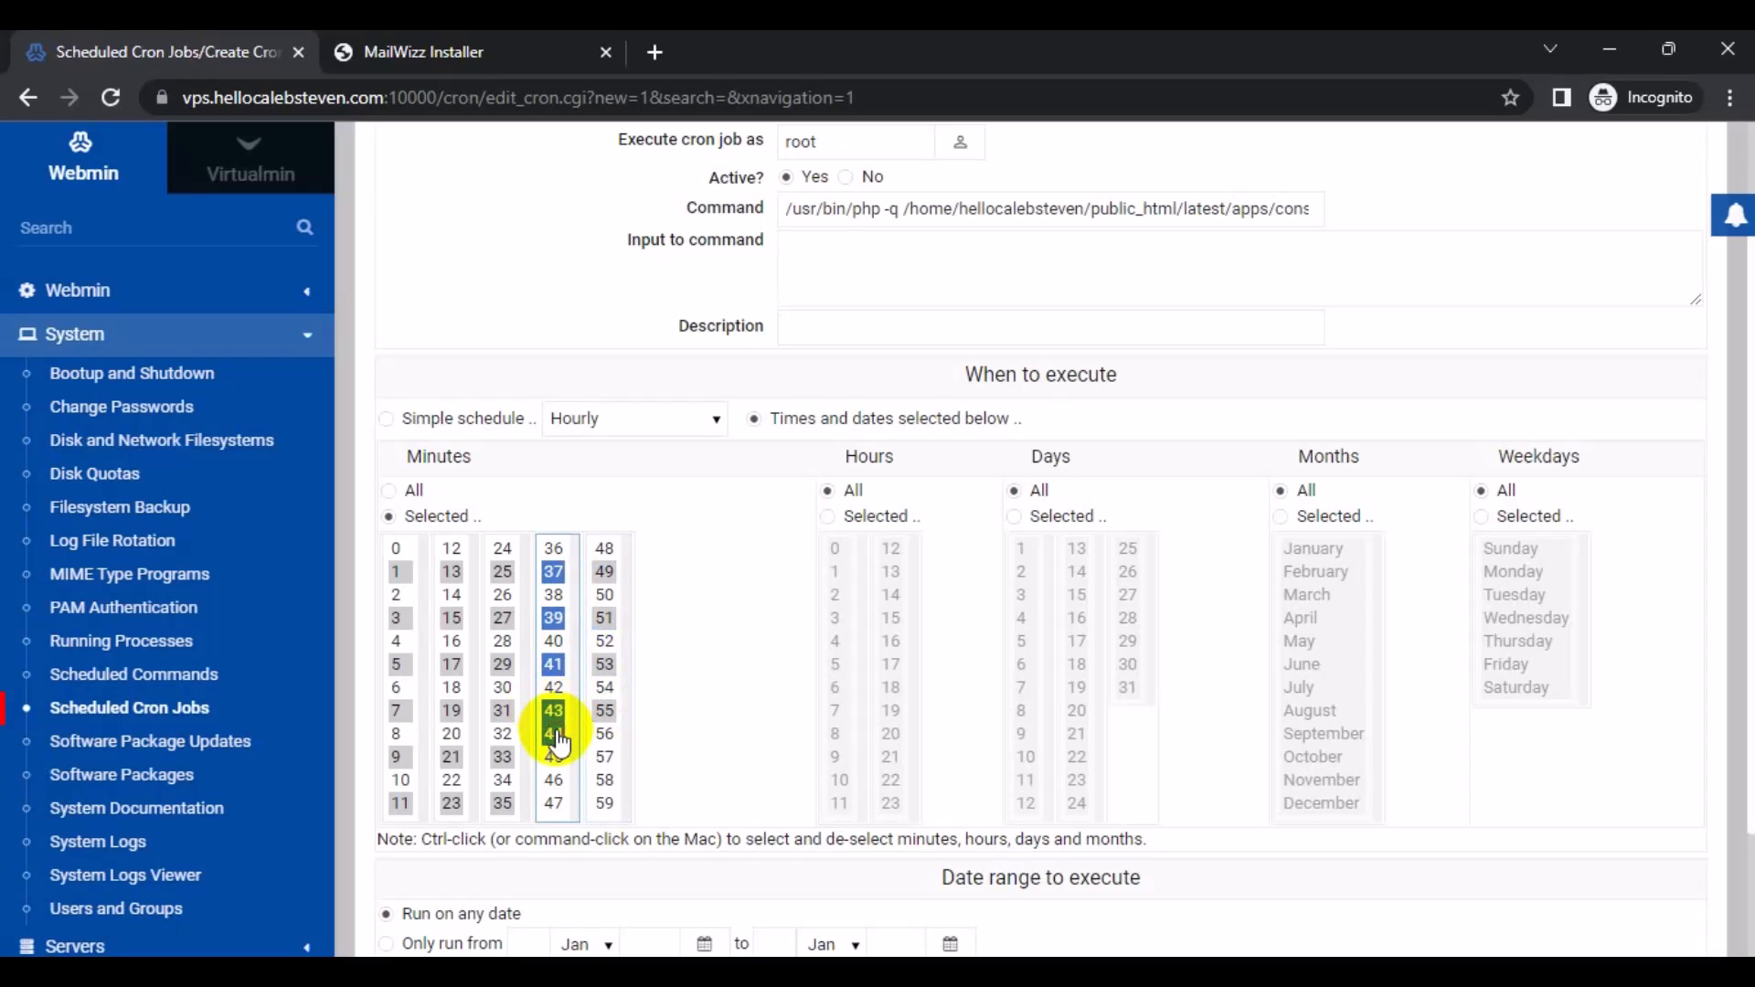
left_click(556, 732, "ctrl")
left_click(604, 756, "ctrl")
left_click(601, 802, "ctrl")
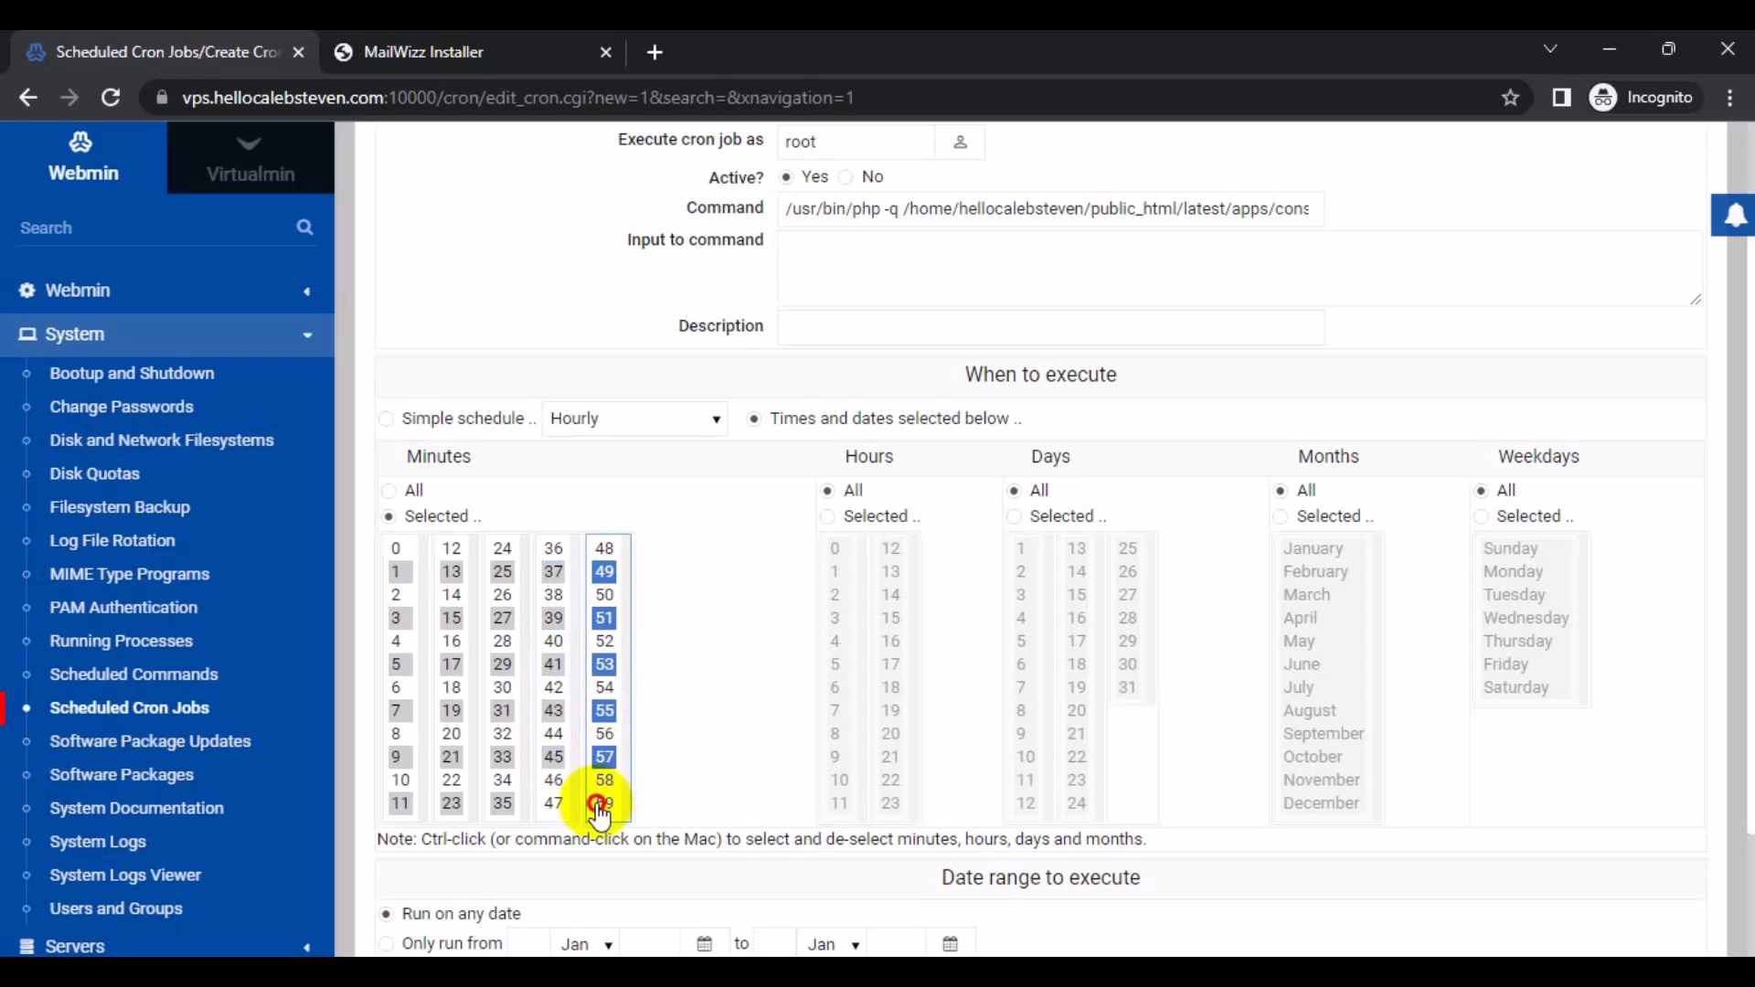
left_click(556, 802, "ctrl")
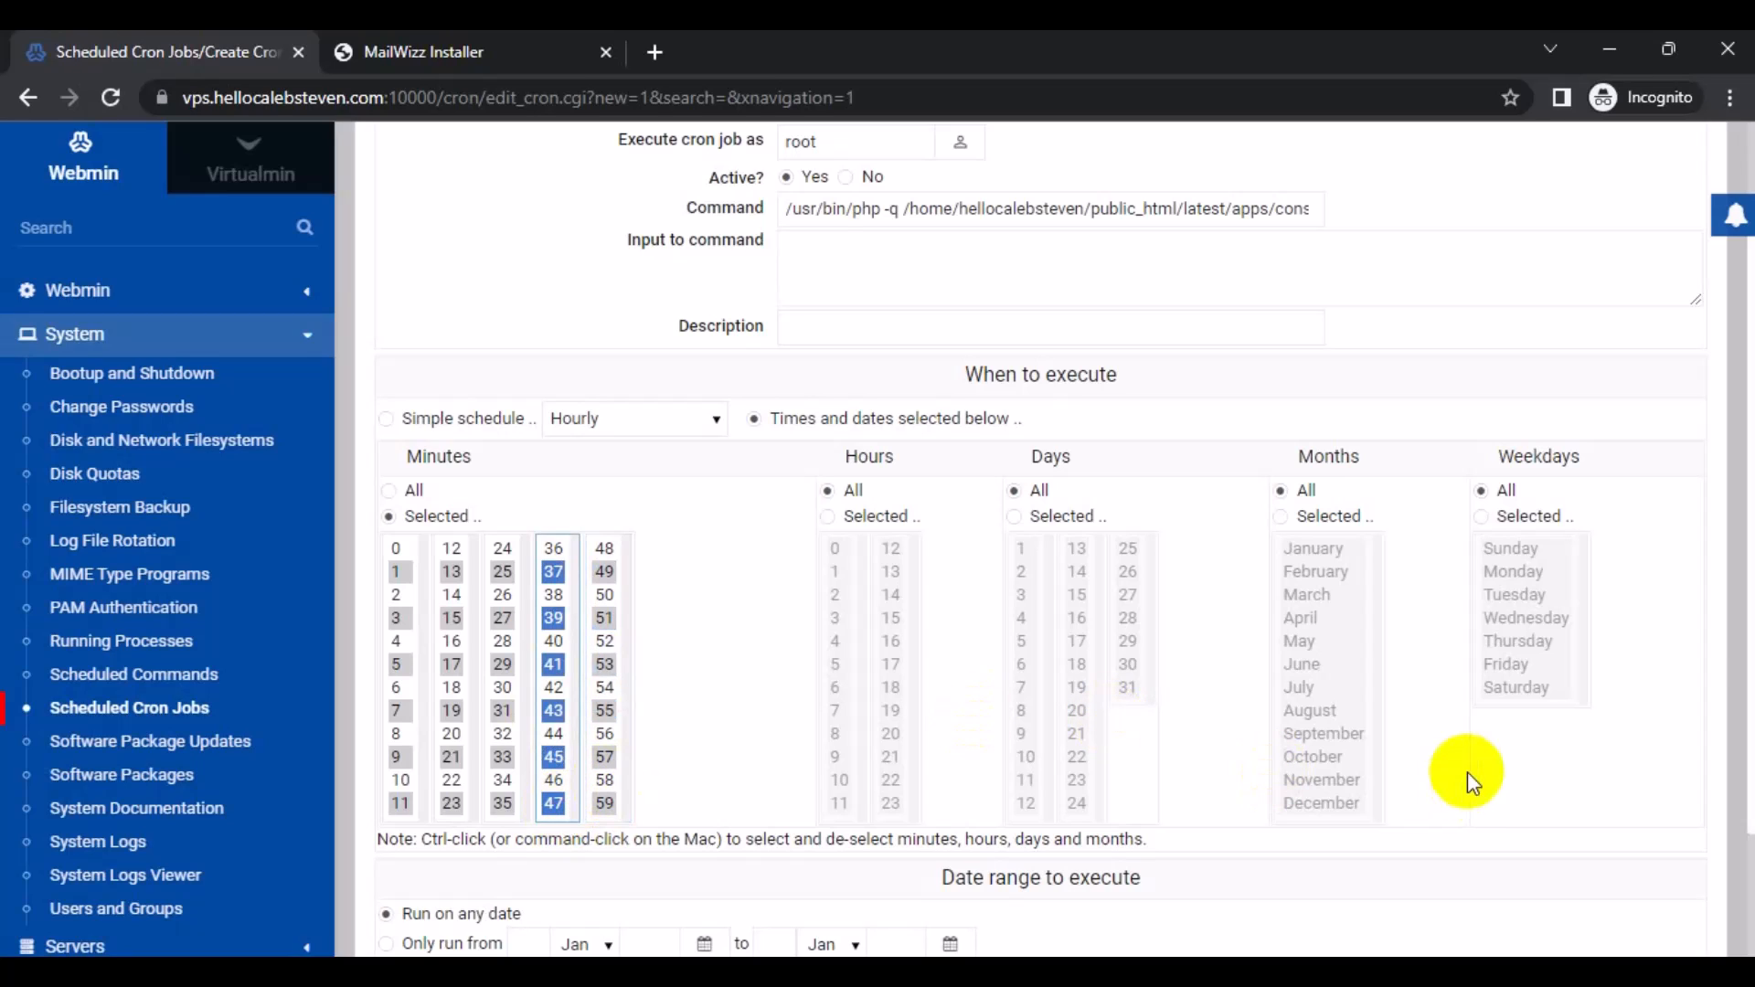
left_click_drag(1750, 630, 1664, 823)
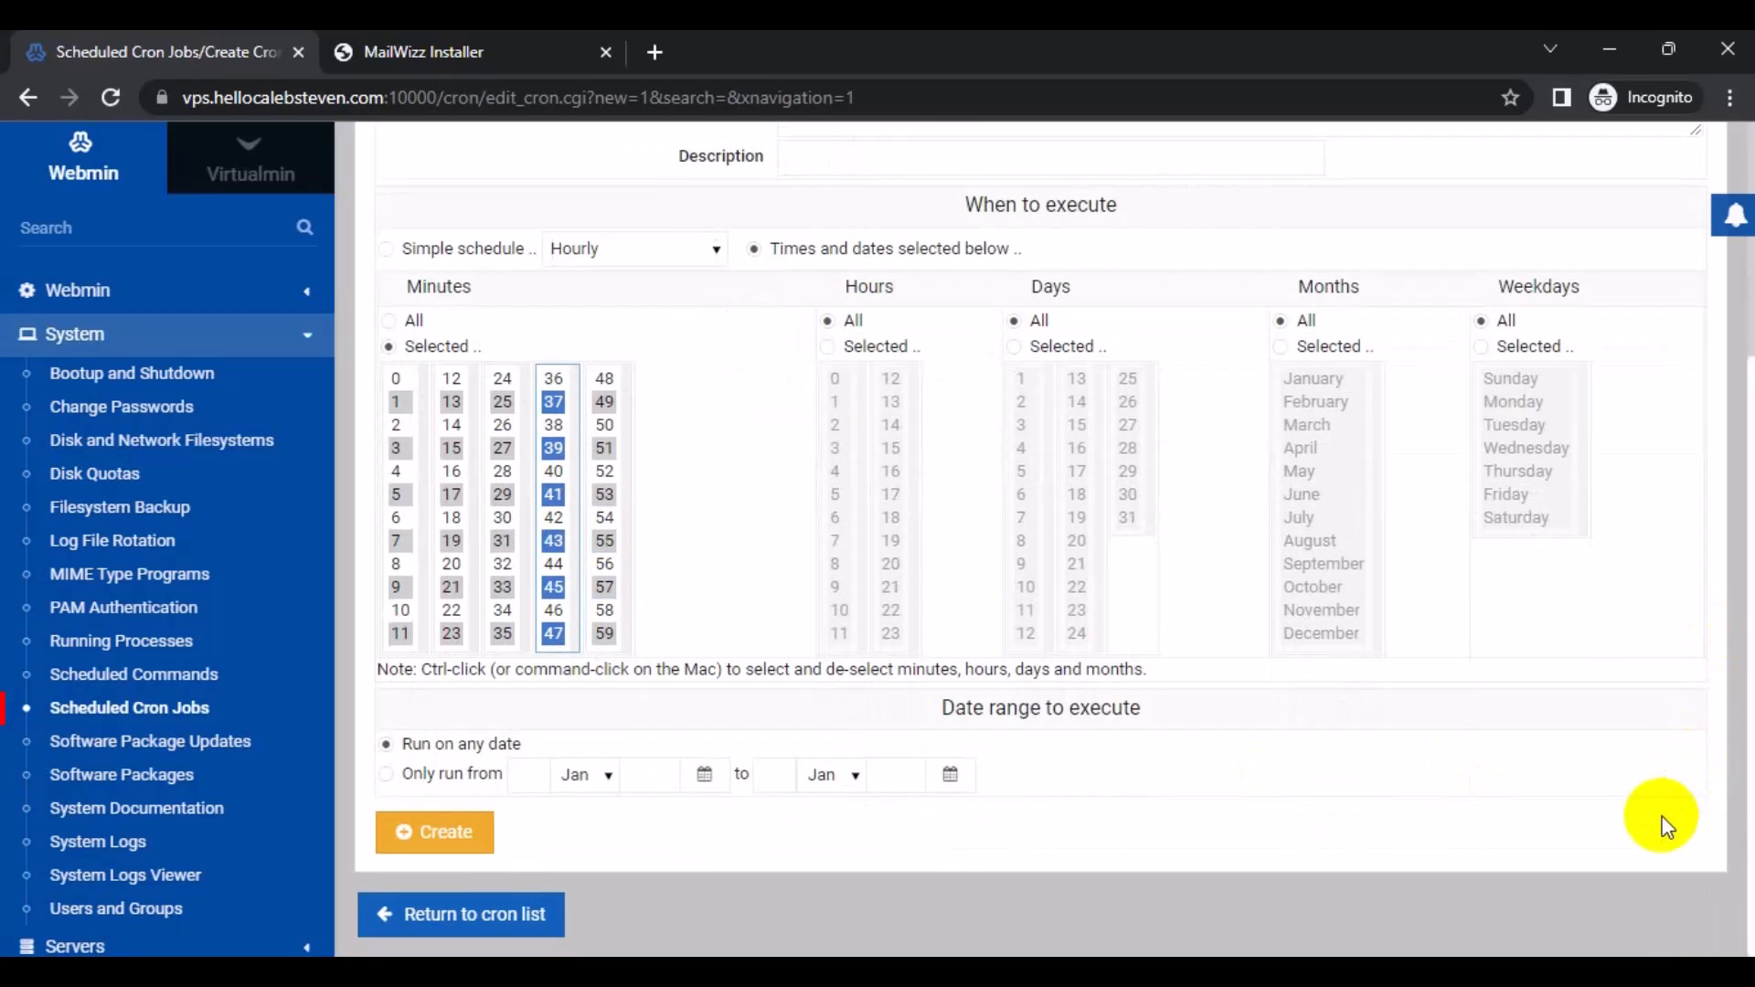
left_click(1300, 841)
Save the transactional-email job, Save and Run Now, then return to the installer's cron commands
left_click(445, 833)
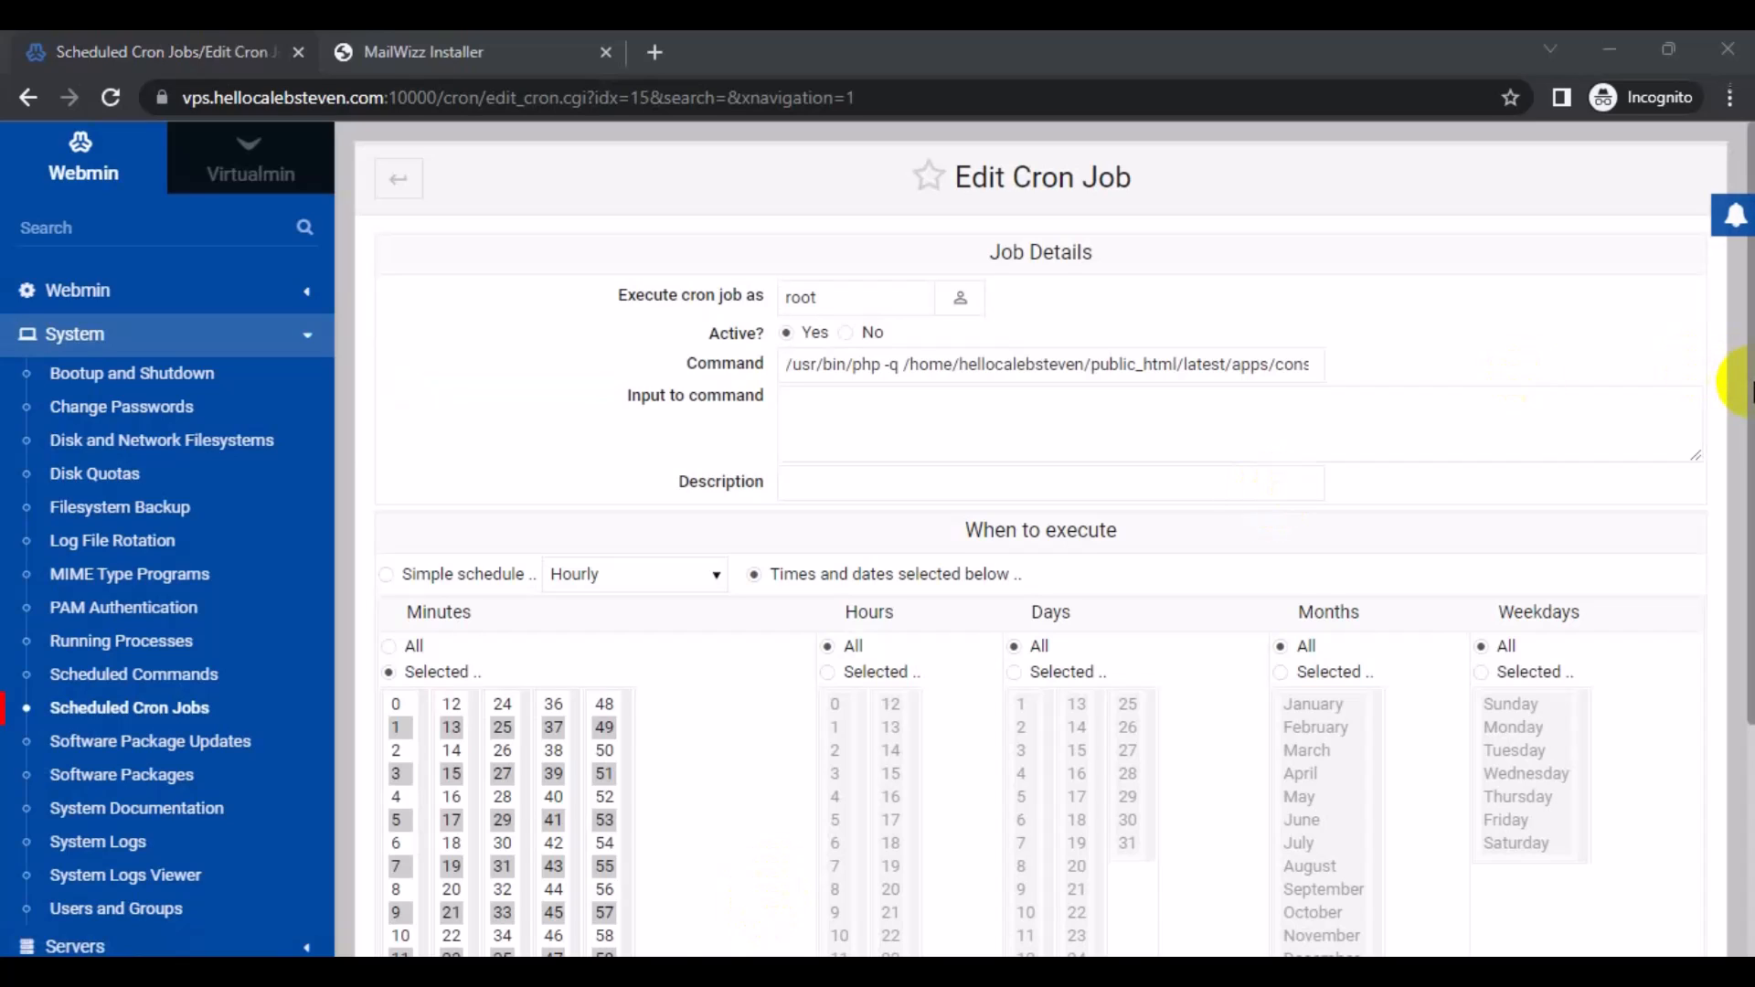
left_click_drag(1745, 386, 1676, 713)
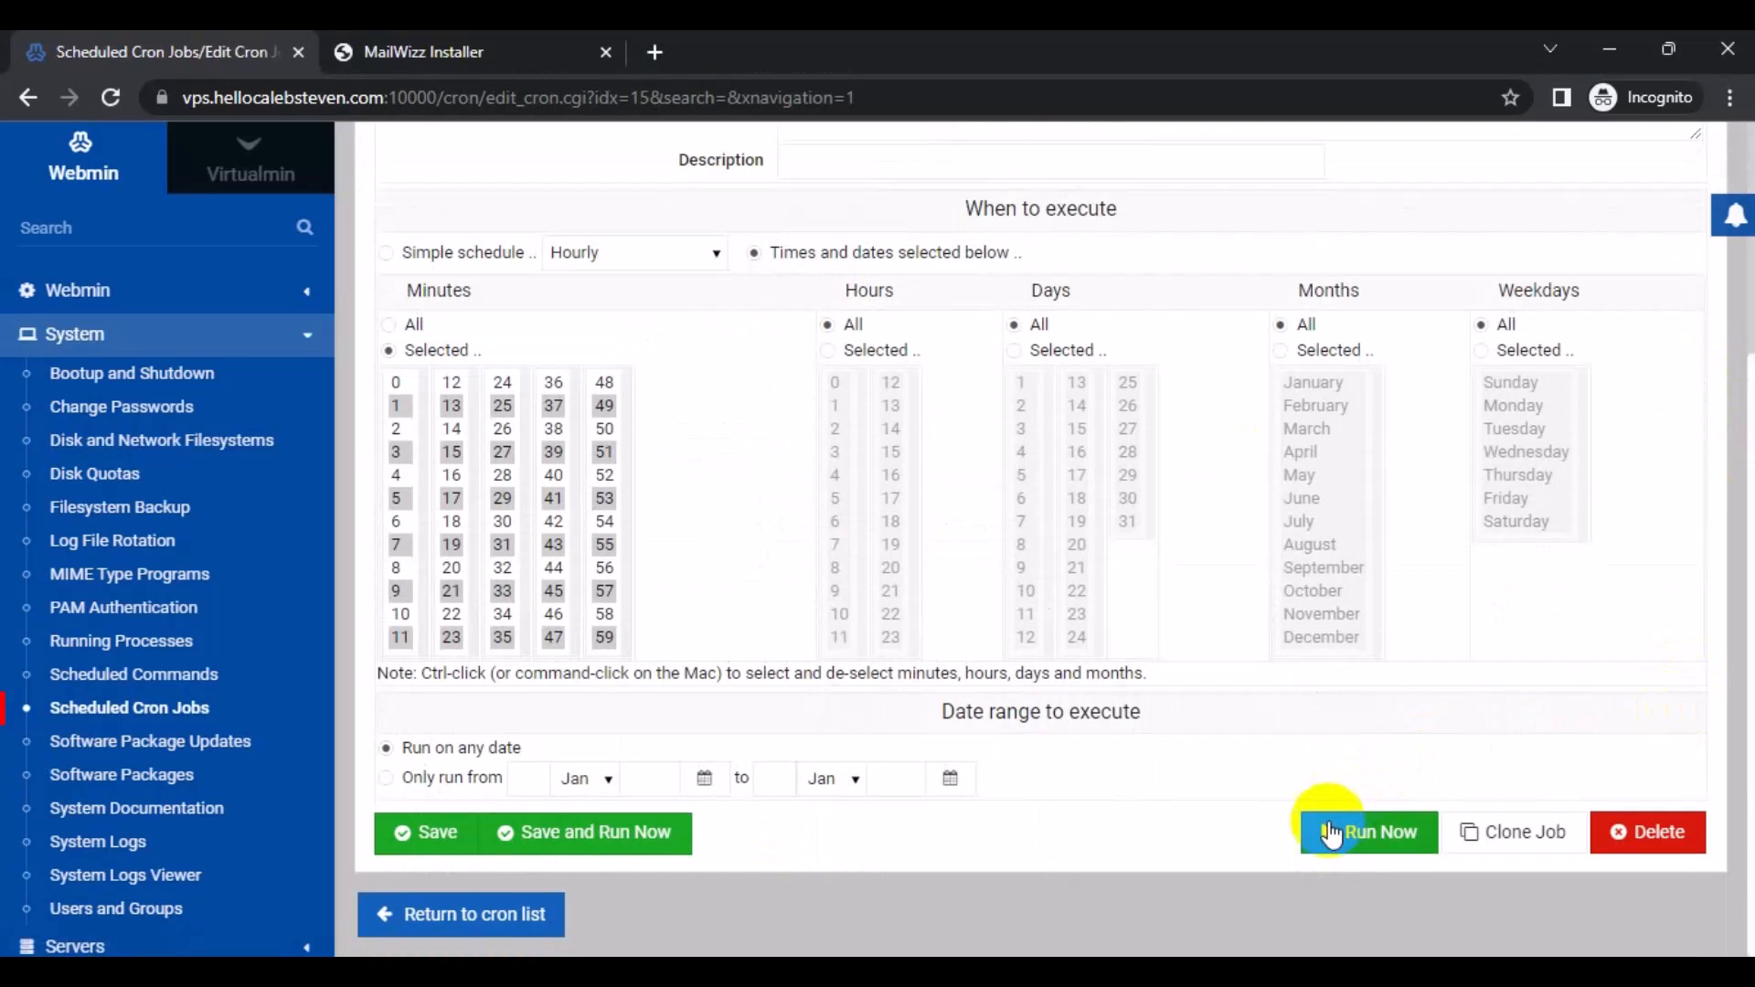
left_click(617, 831)
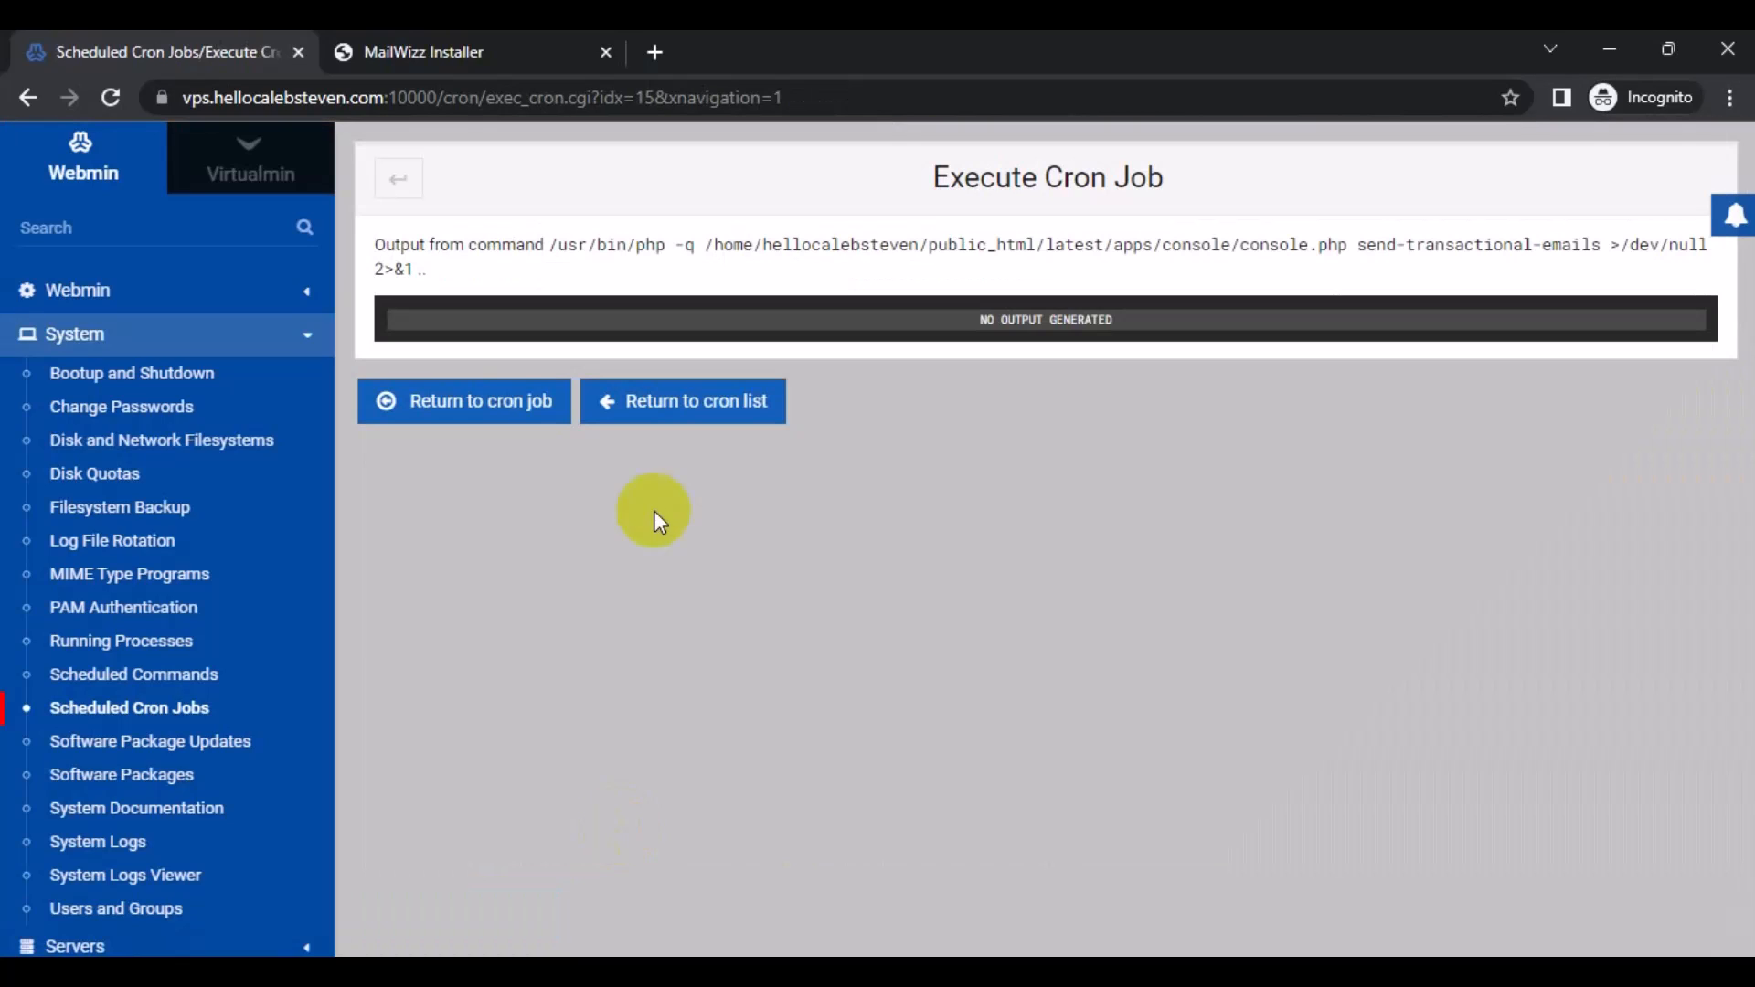
left_click(699, 404)
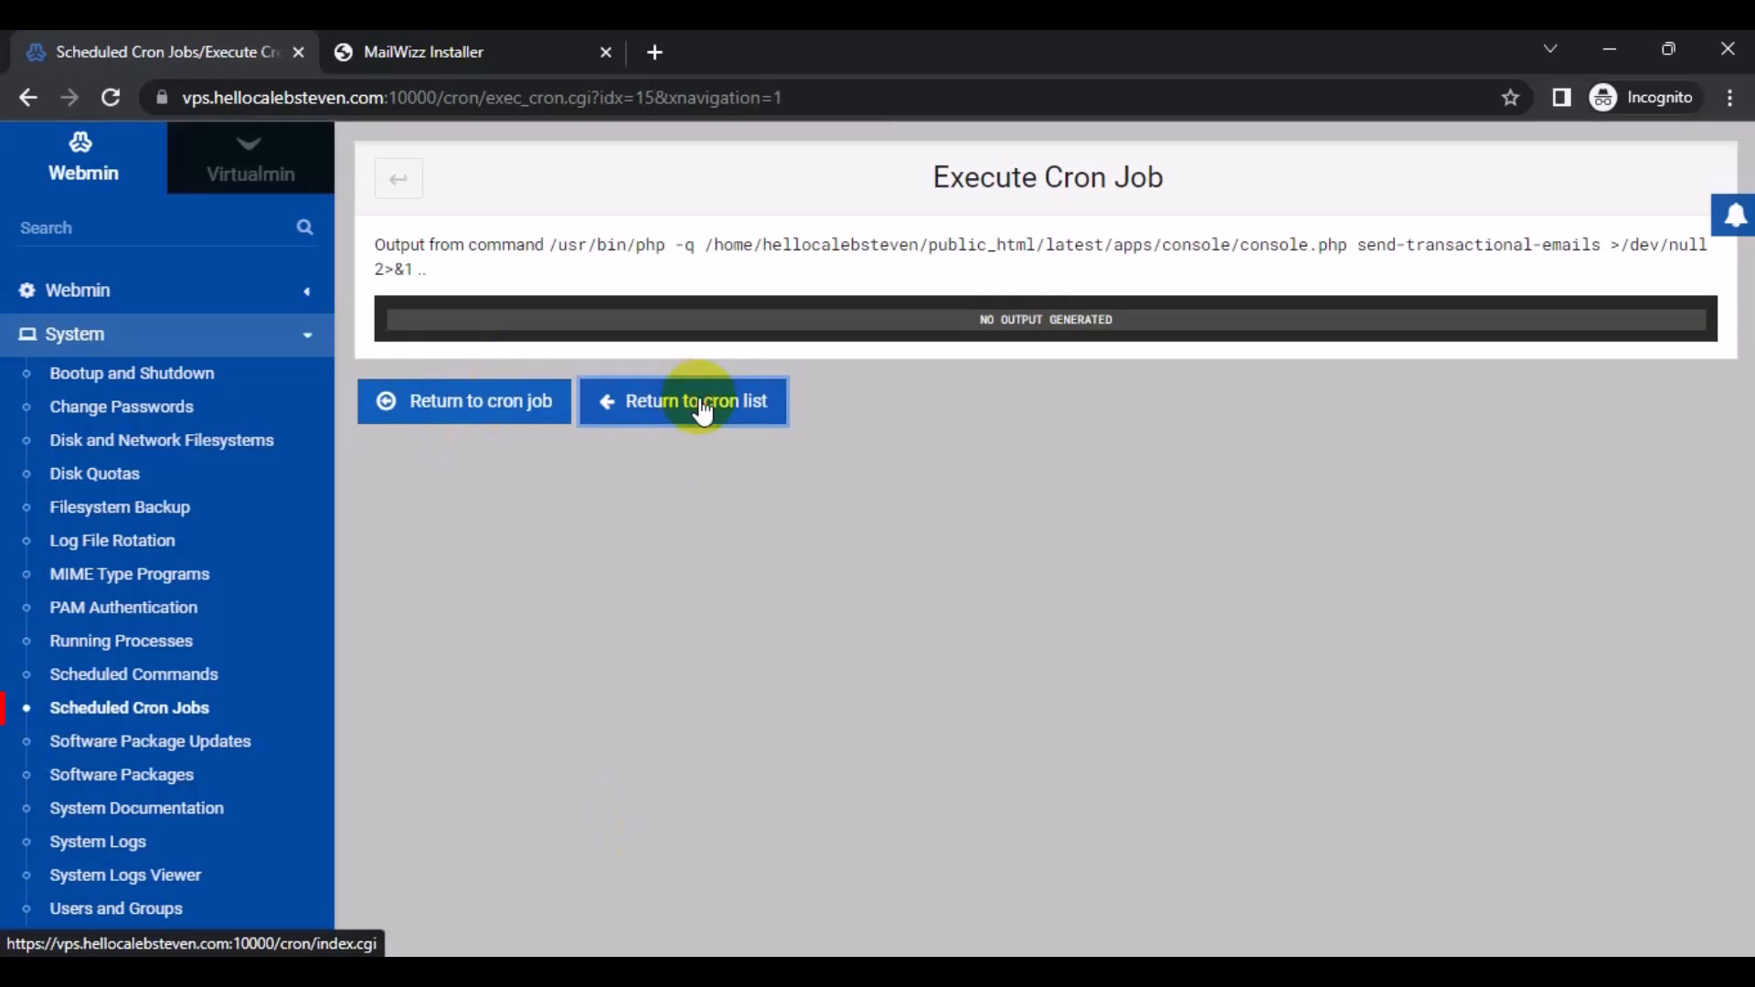
left_click(512, 36)
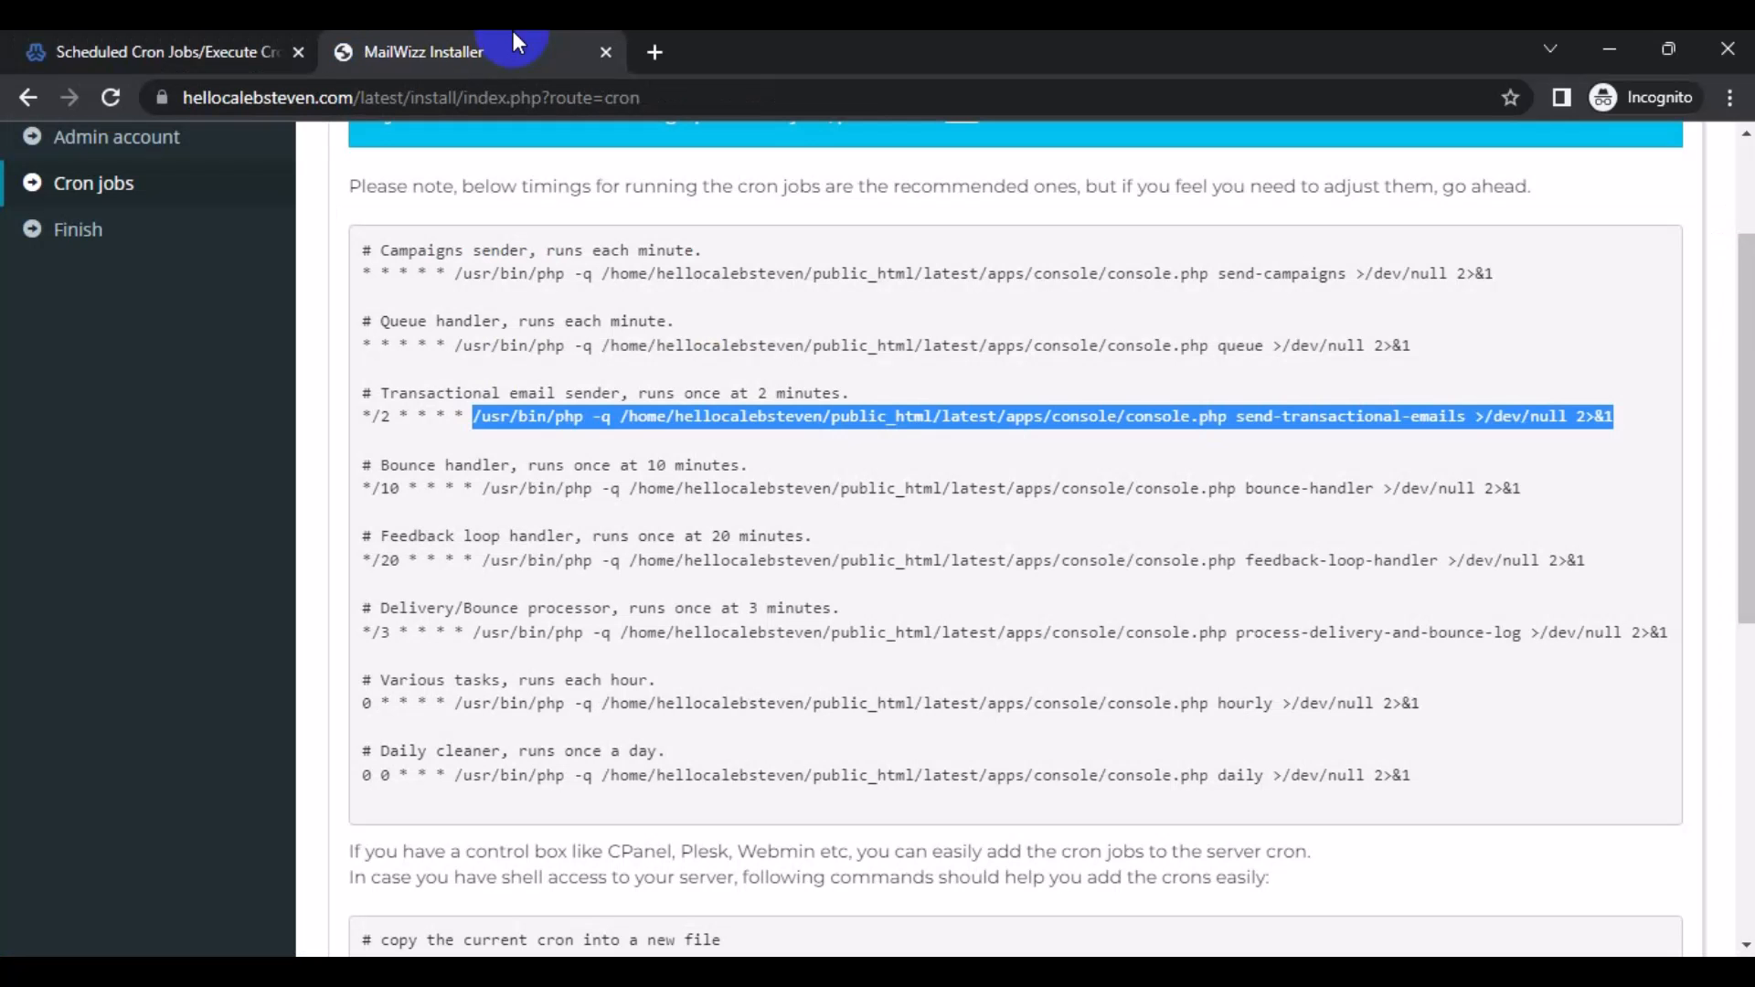
Copy the MailWizz bounce-handler cron line and return to Webmin's cron jobs page
triple_click(523, 498)
right_click(523, 498)
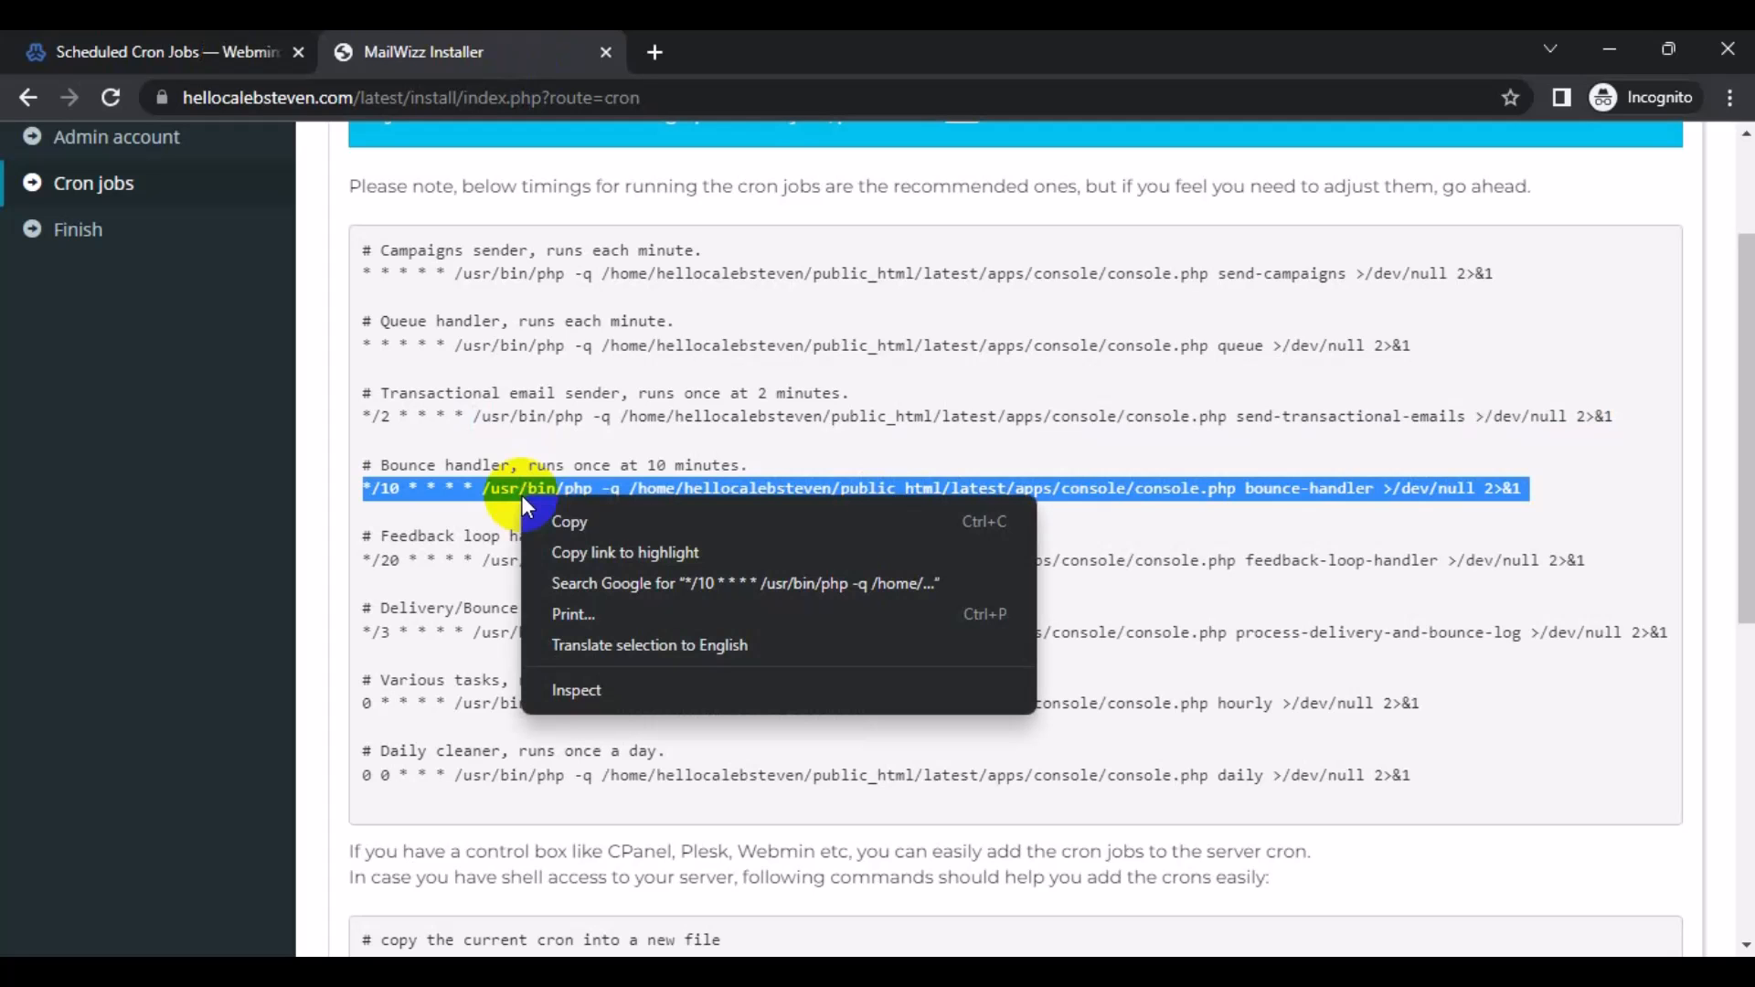
left_click(585, 515)
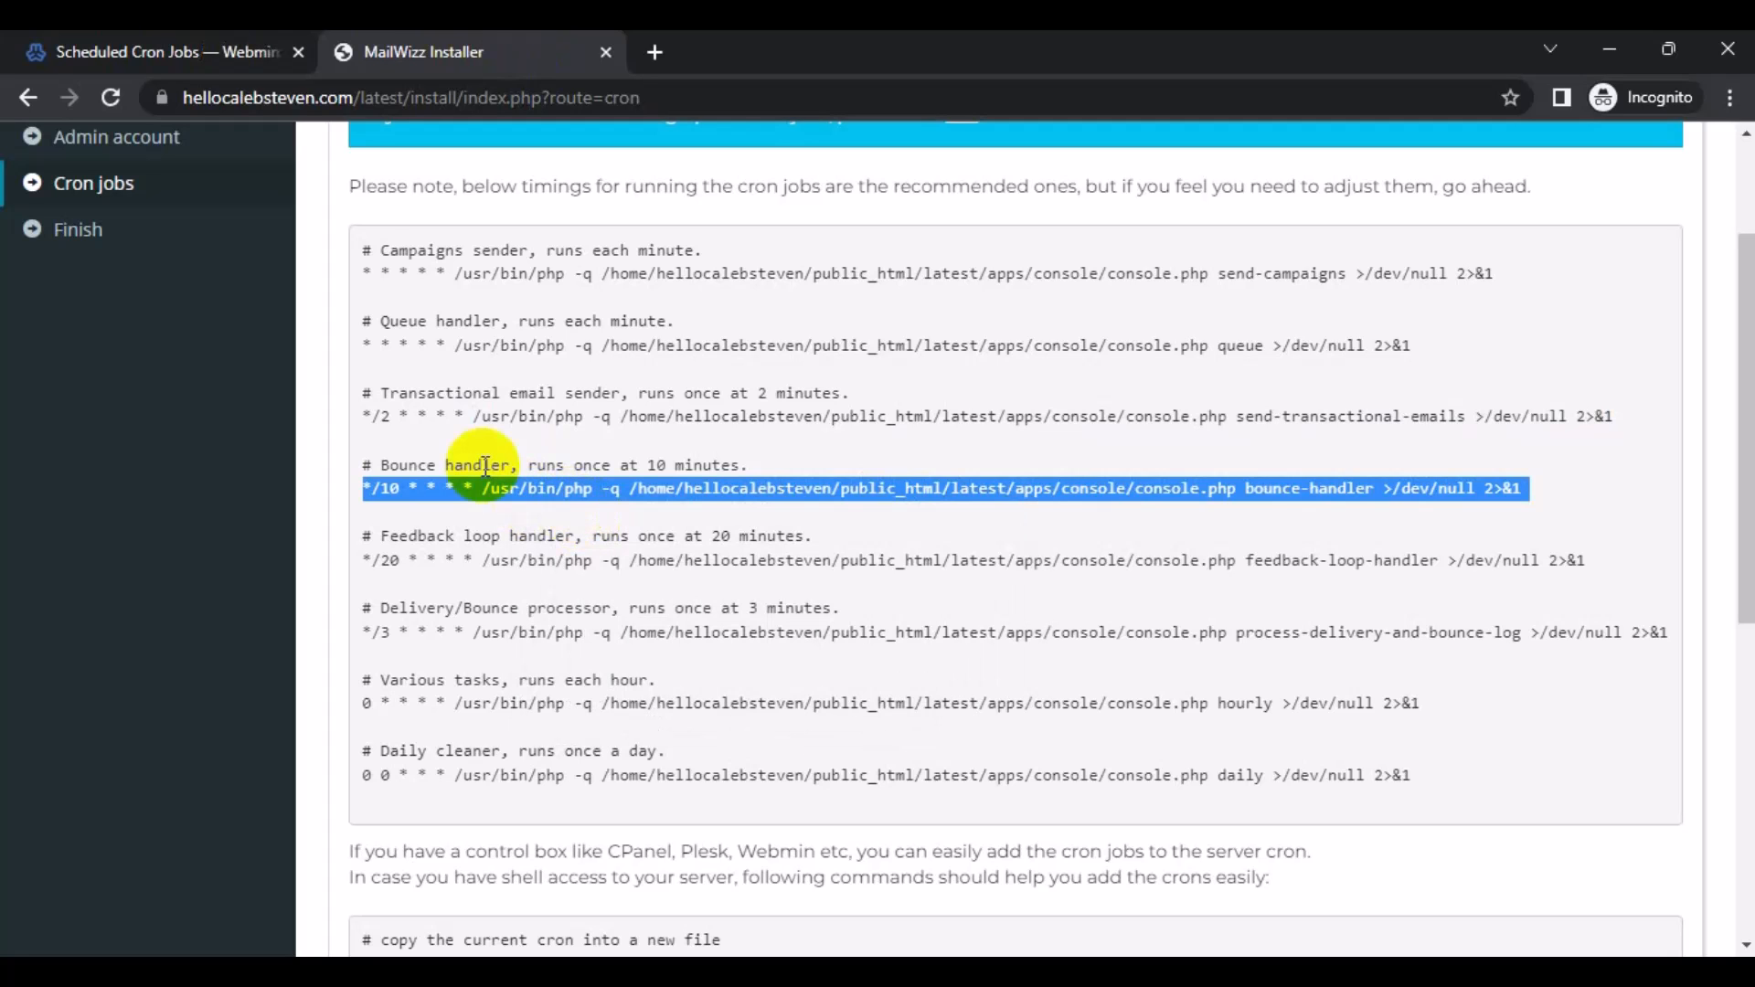
left_click(221, 30)
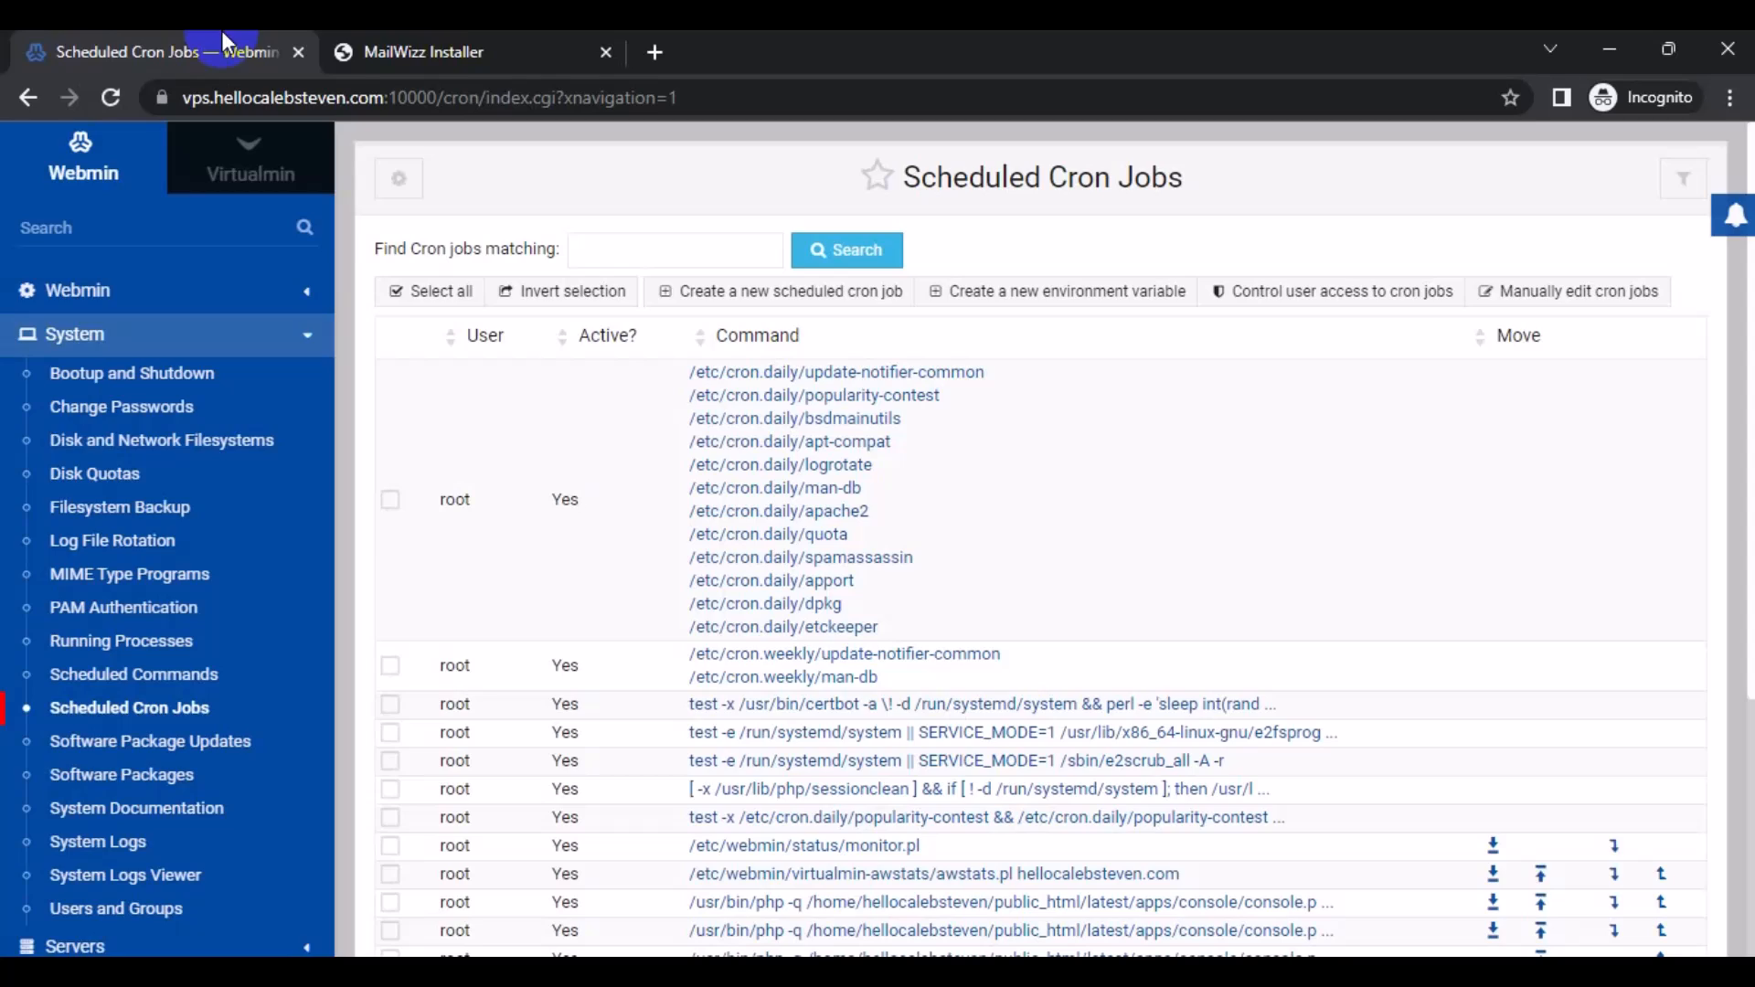
left_click(458, 42)
left_click(277, 38)
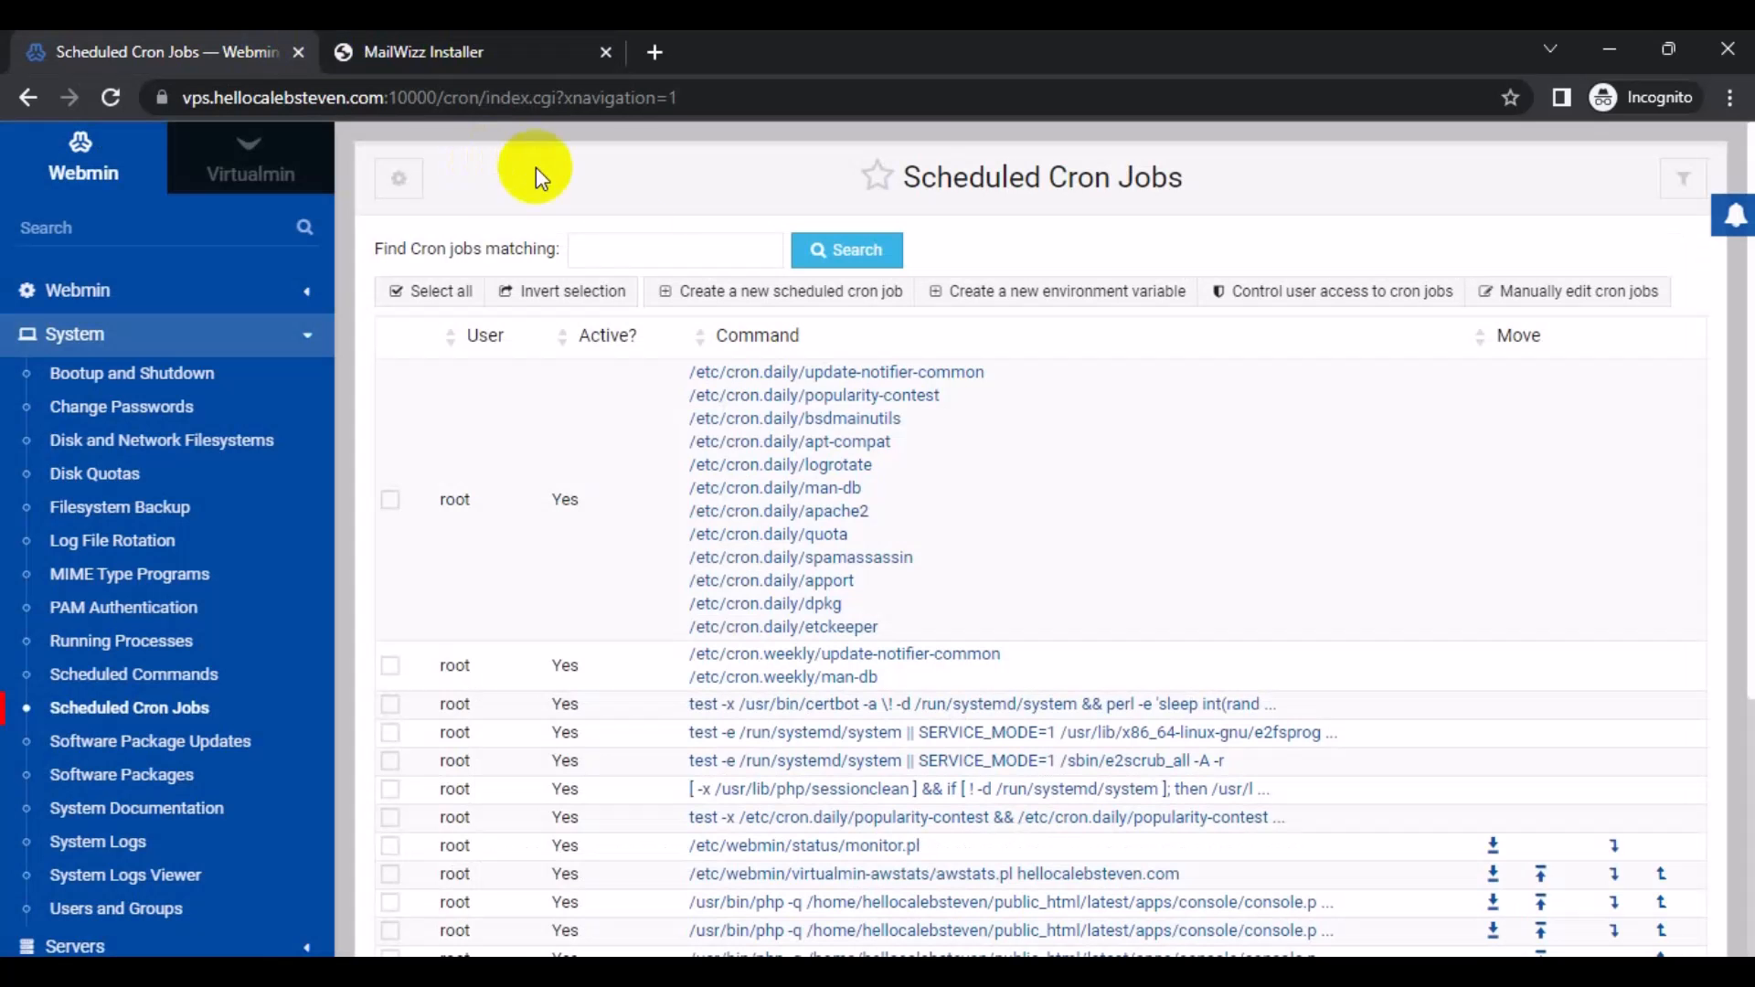
Start a root cron job and paste the bounce-handler command, stripping its schedule prefix
left_click(758, 292)
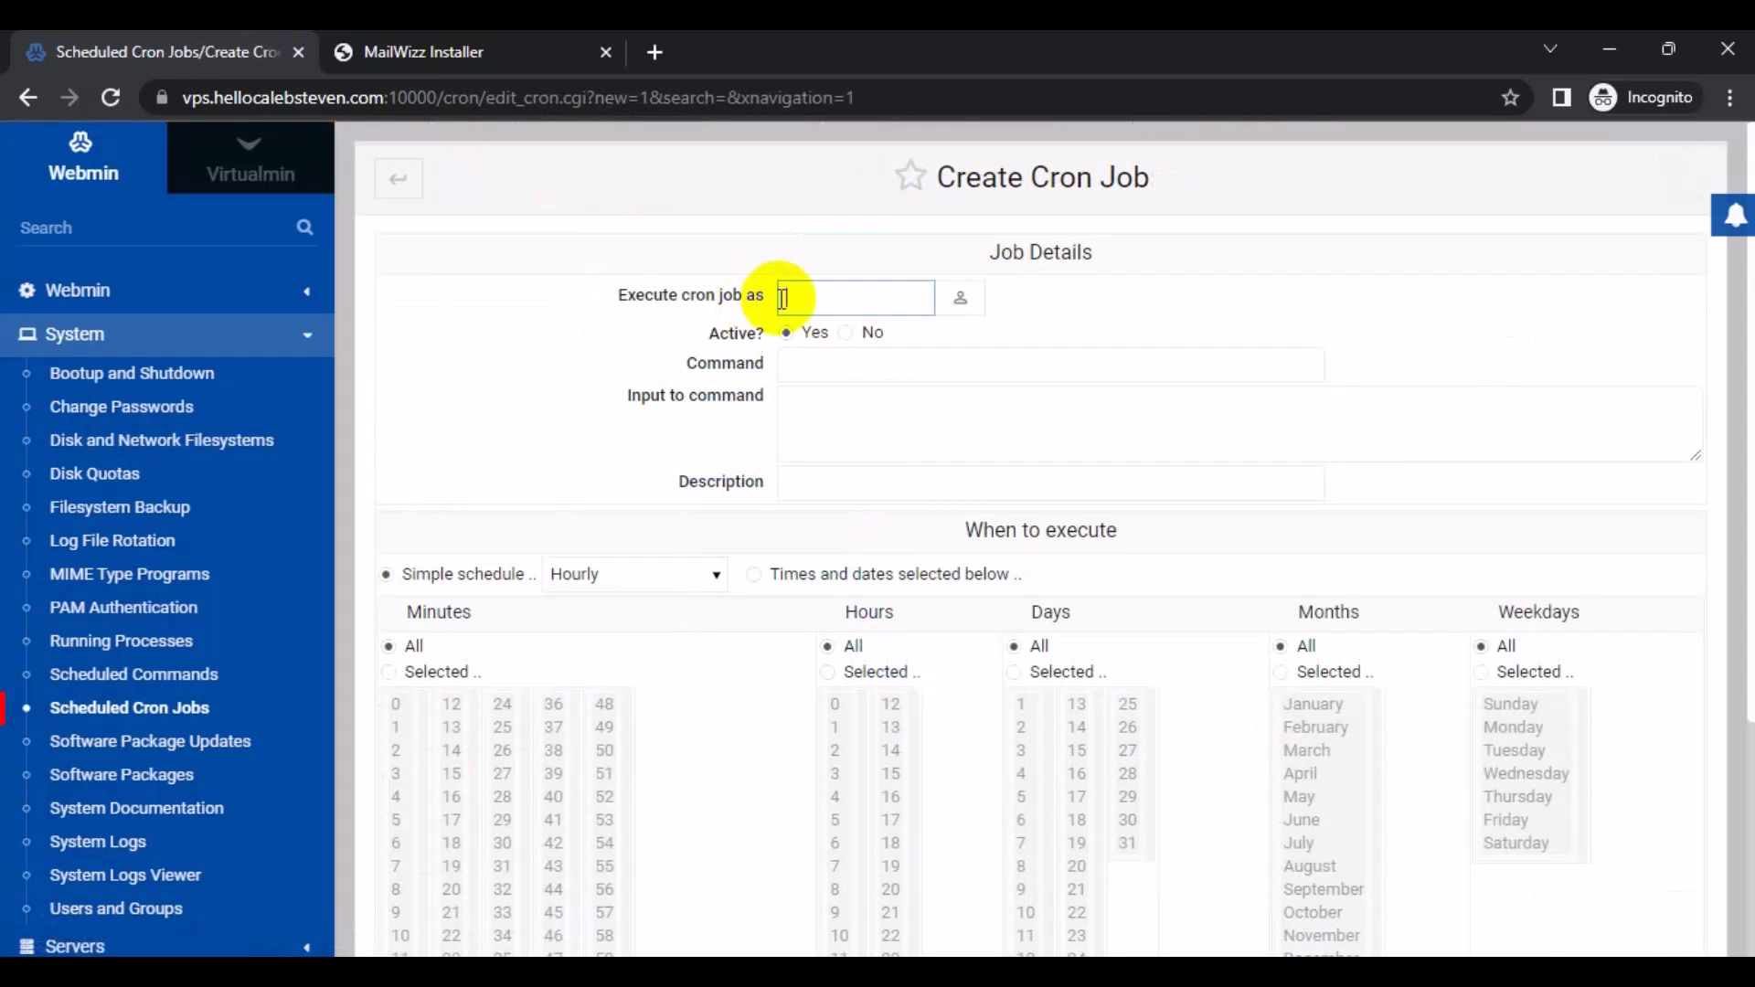
type("root")
left_click(841, 352)
key("ctrl+v")
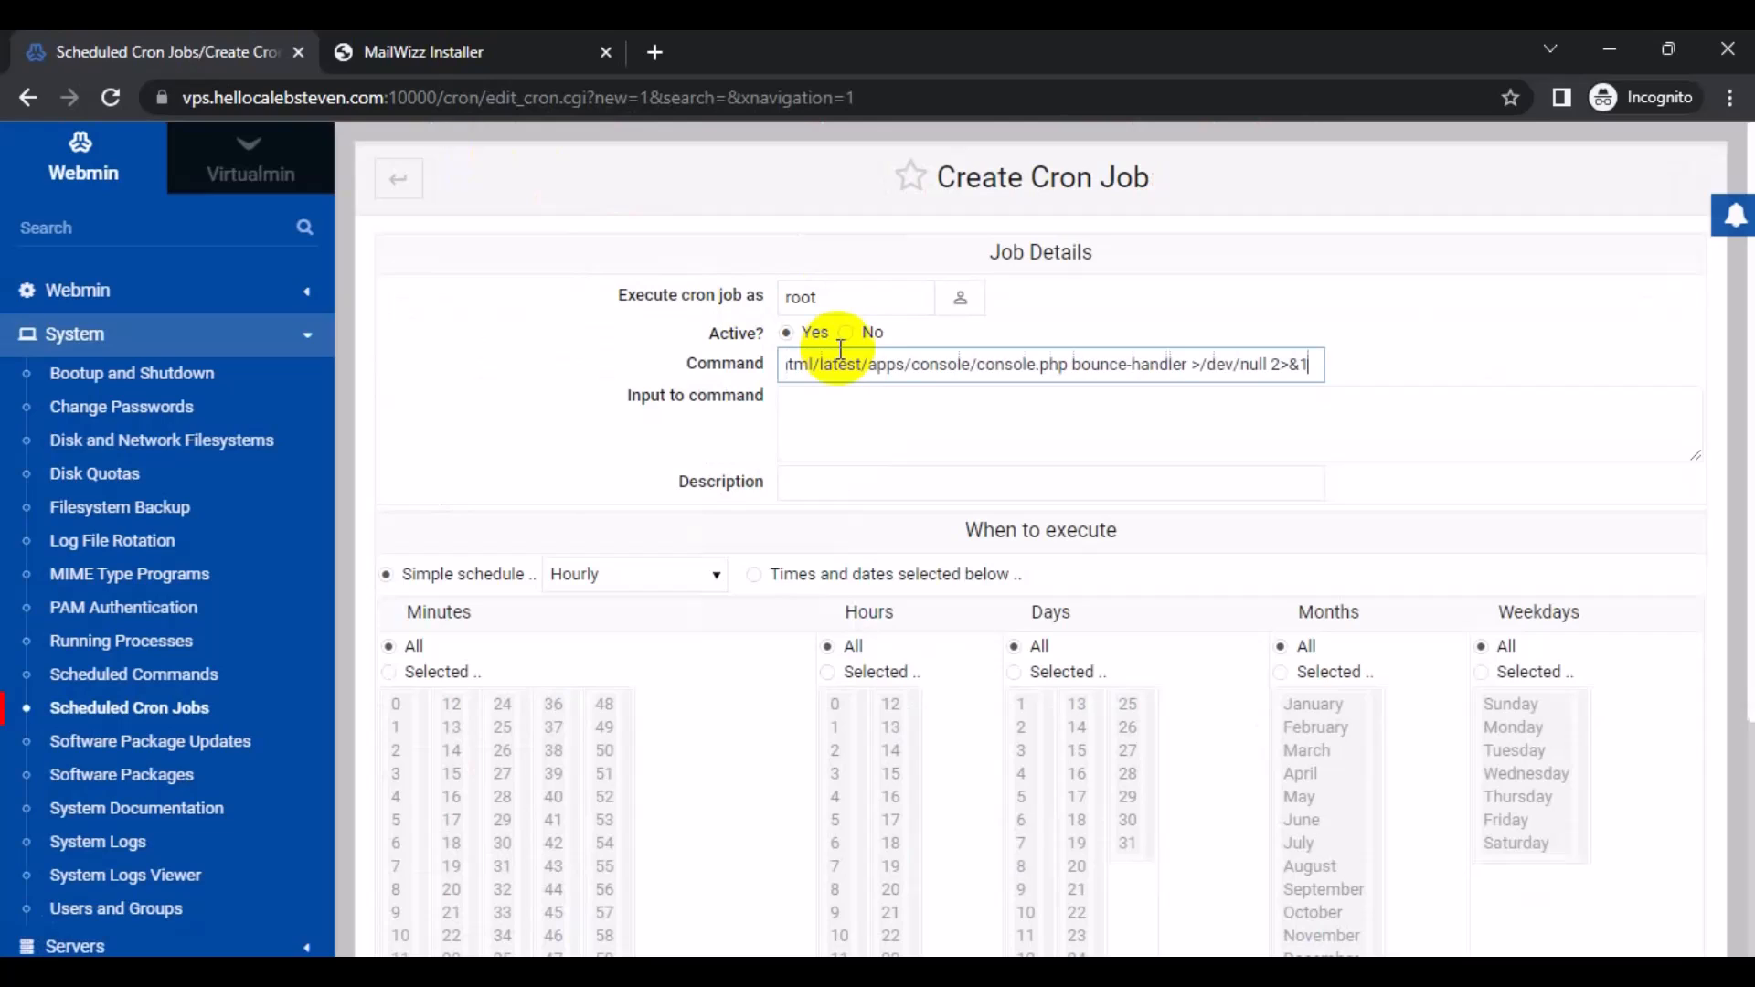
key("Home")
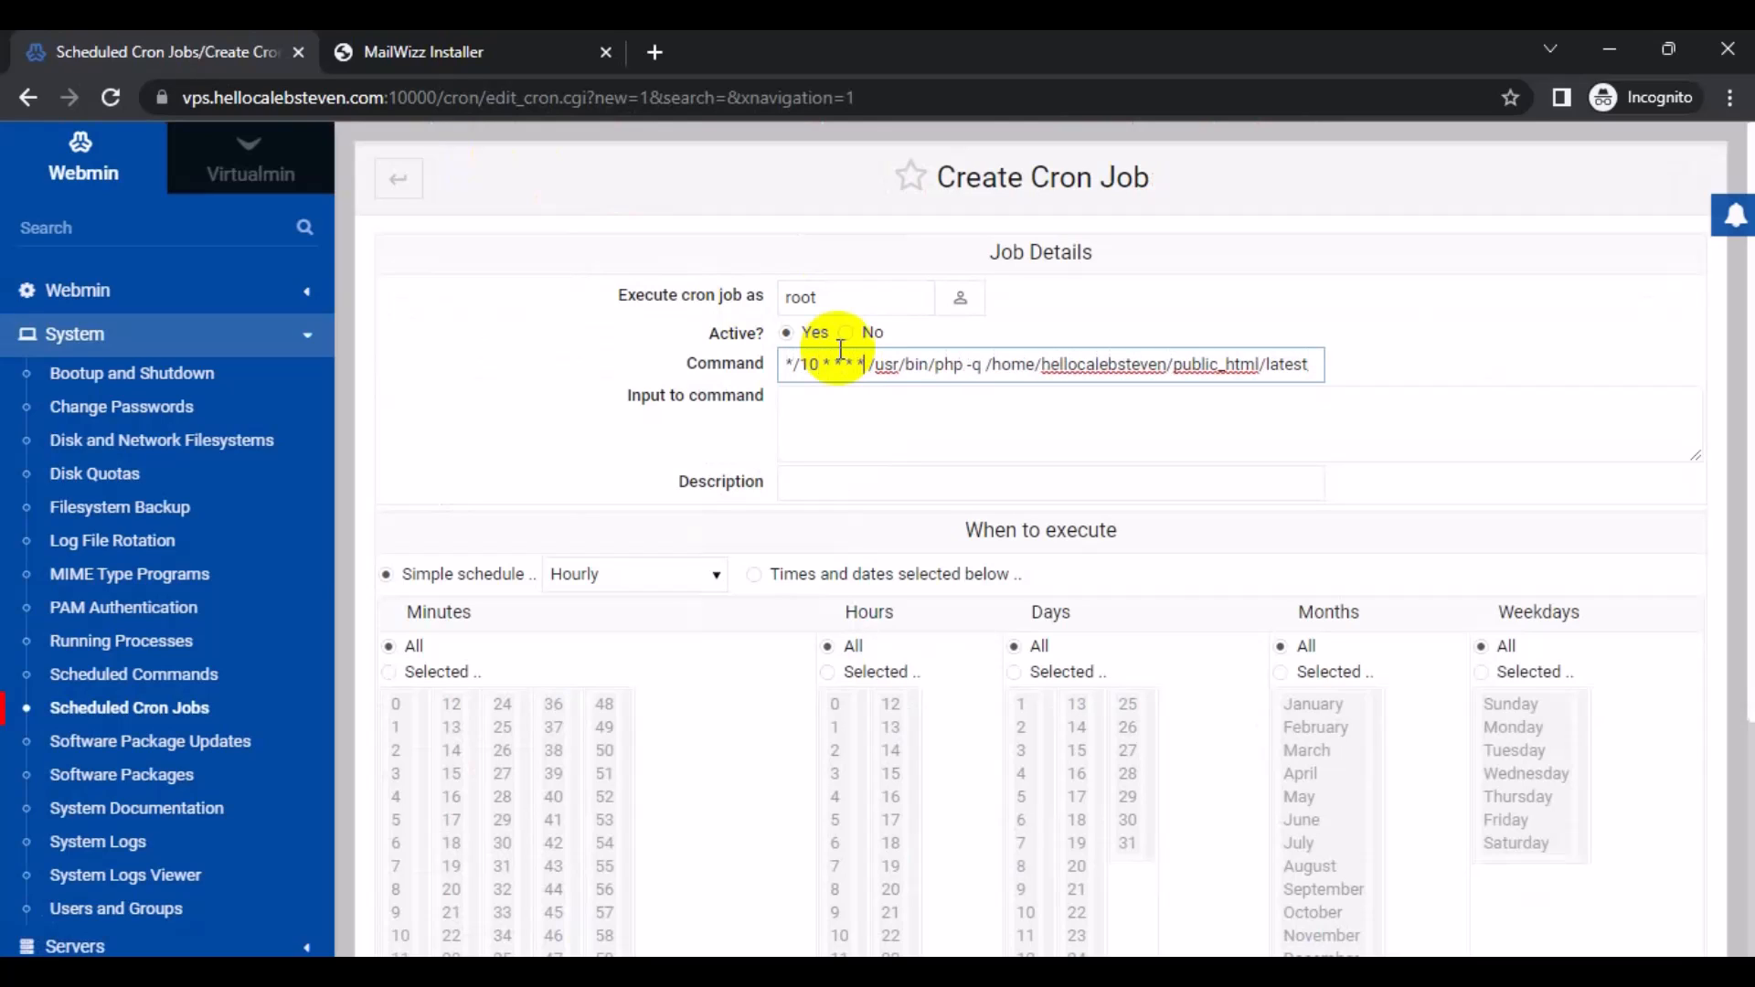
key("BackSpace")
key("BackSpace")
key("BackSpace")
key("BackSpace")
key("BackSpace")
key("BackSpace")
key("BackSpace")
key("BackSpace")
key("BackSpace")
key("BackSpace")
key("BackSpace")
key("BackSpace")
key("BackSpace")
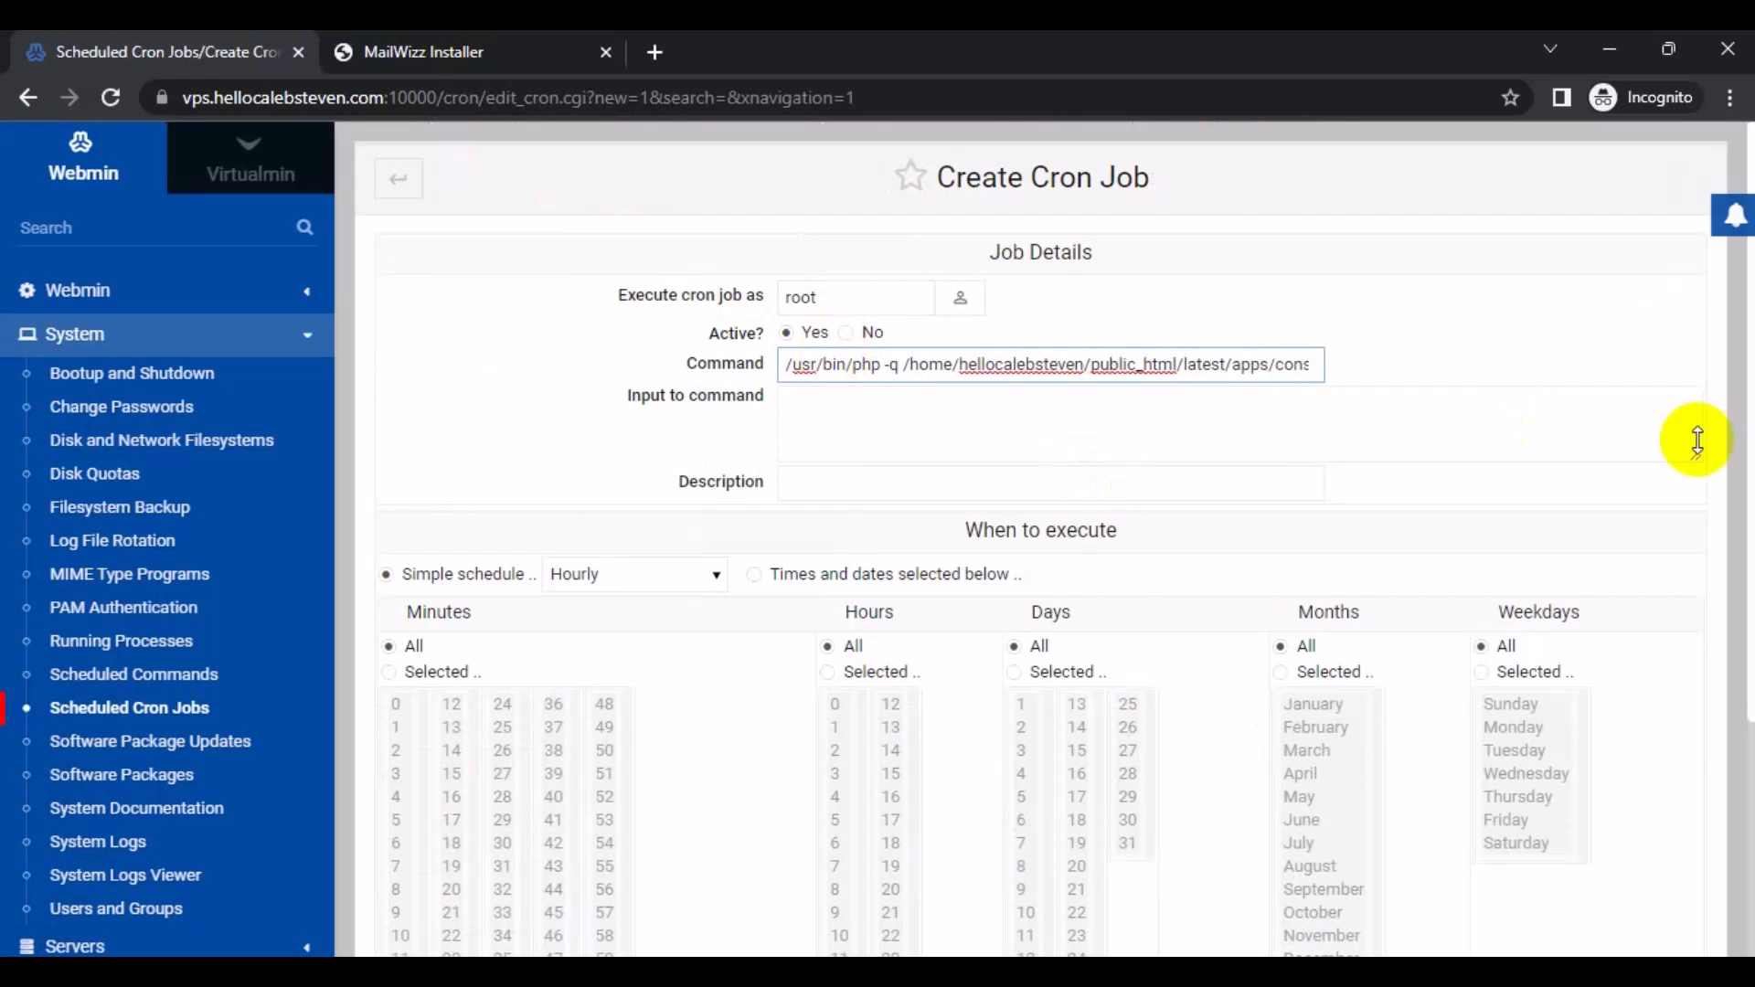
Schedule it at minutes 0, 10, 20, 30, 40 and 50, and create the job
left_click_drag(1749, 466, 442, 362)
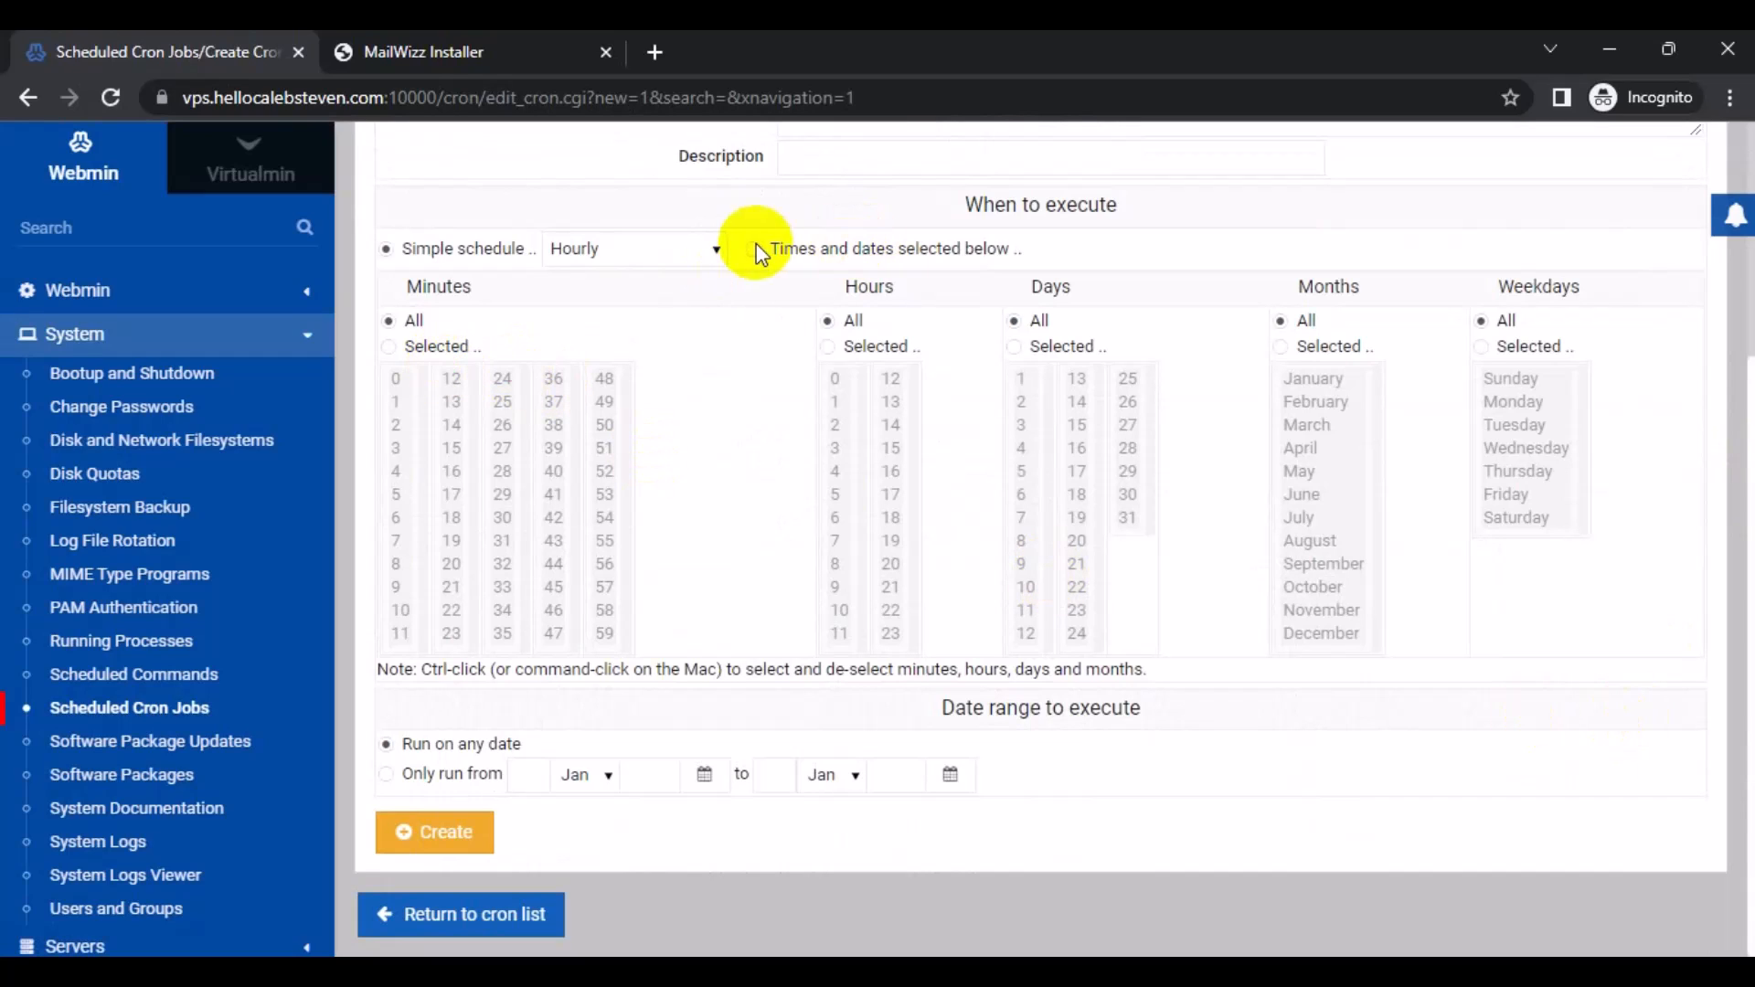
left_click(755, 250)
left_click(406, 351)
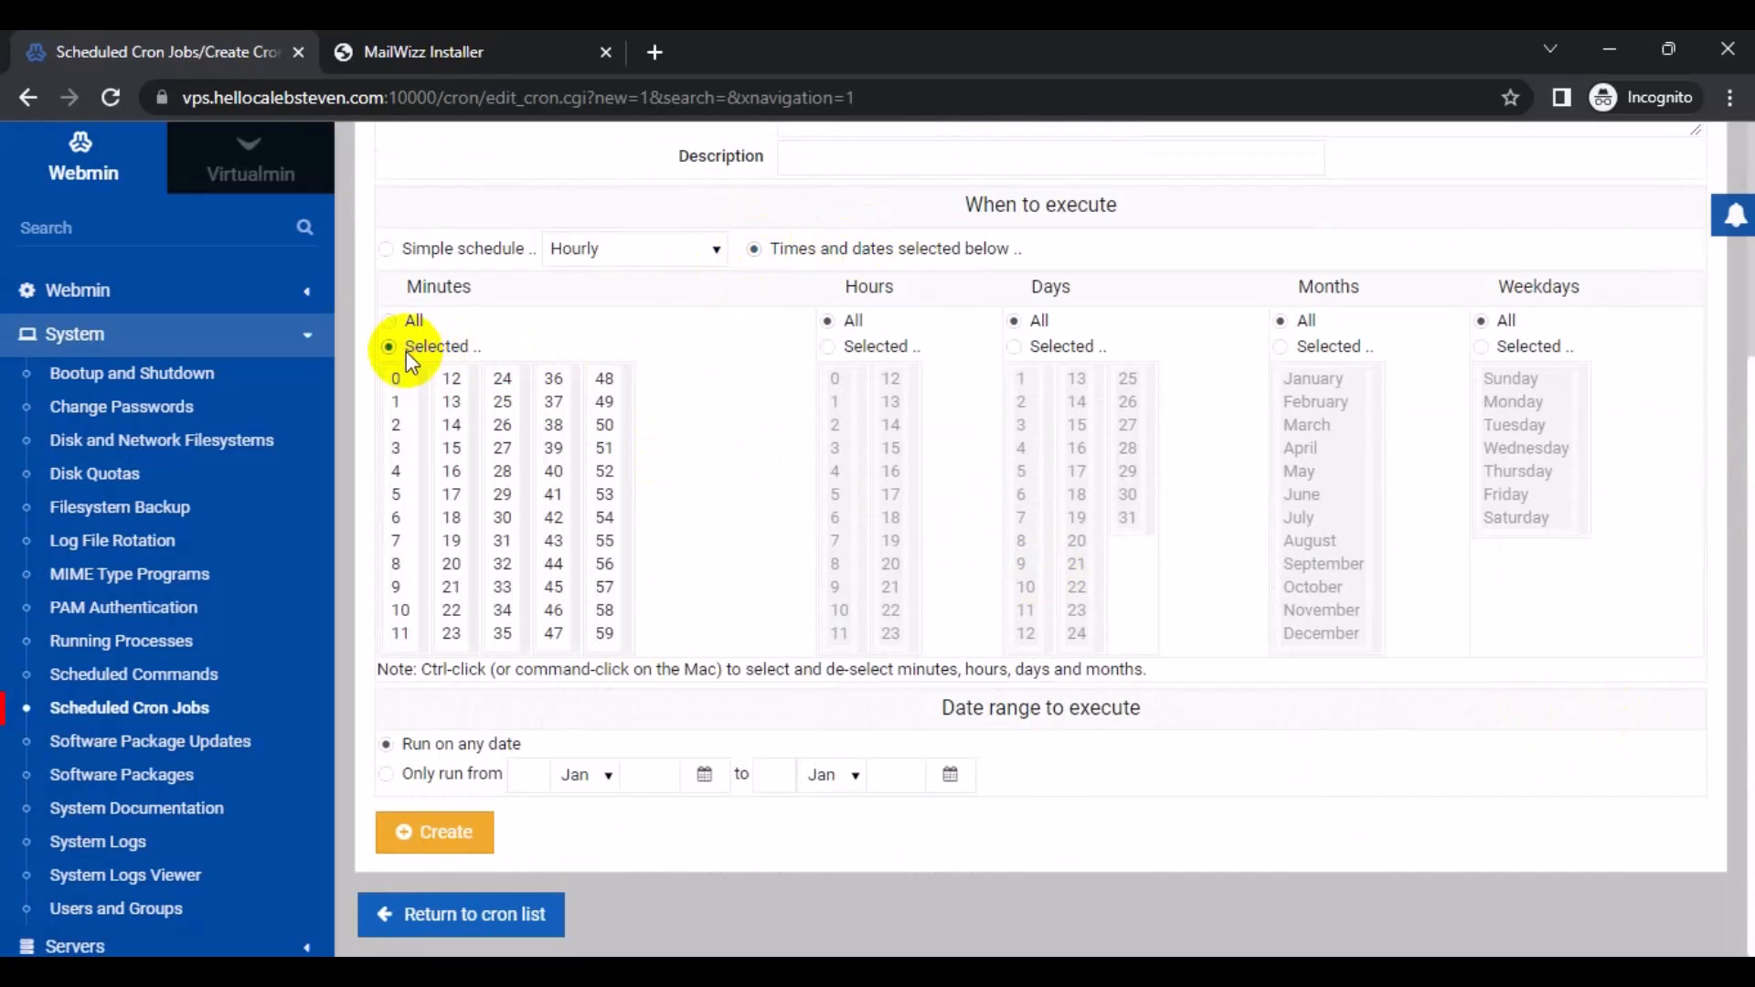
left_click(400, 609)
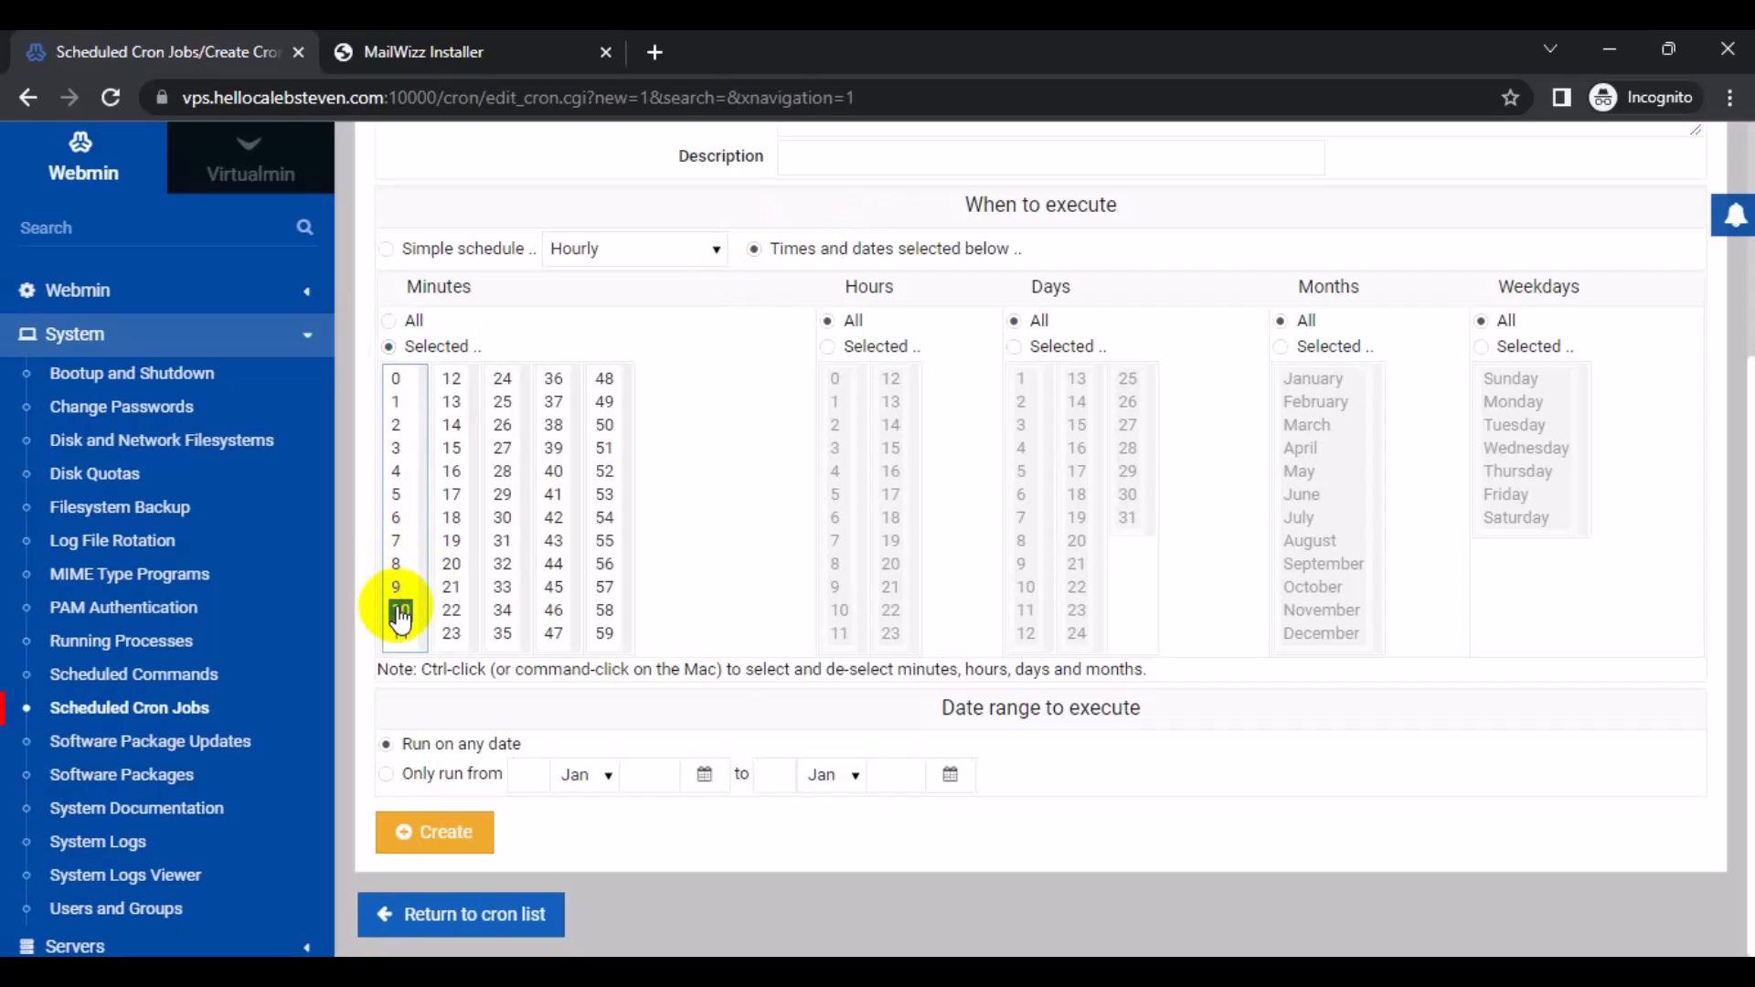
left_click(451, 564)
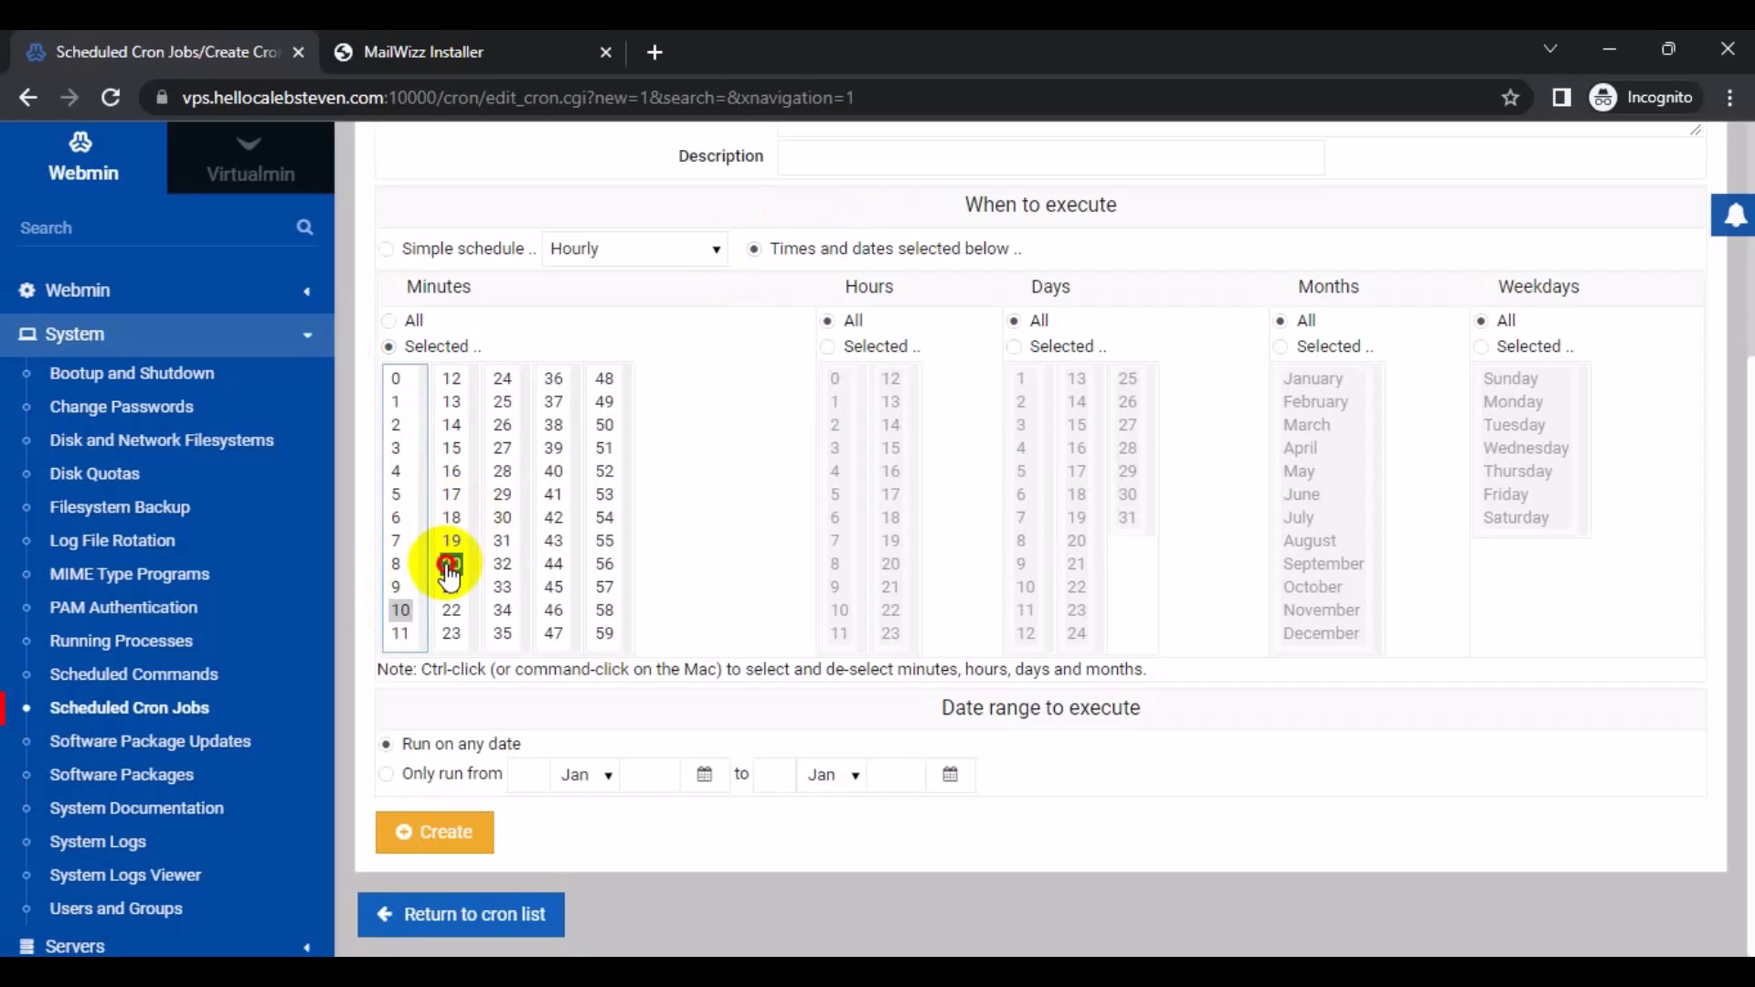
left_click(492, 519)
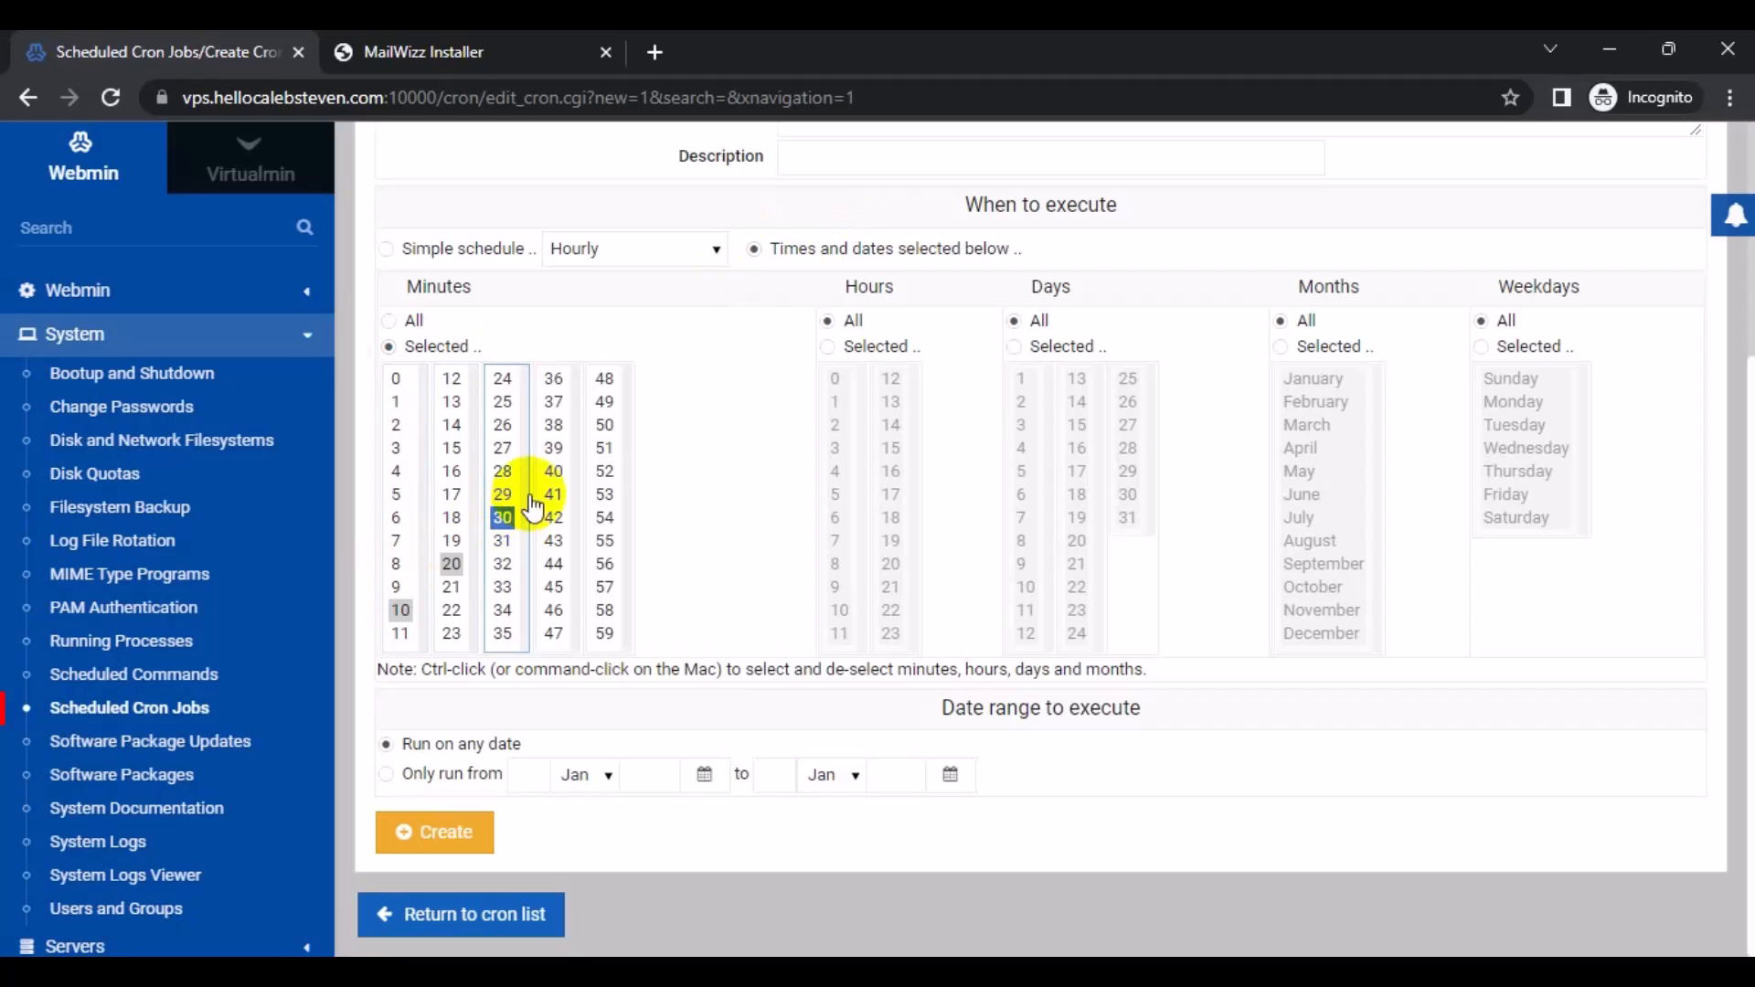
left_click(548, 473)
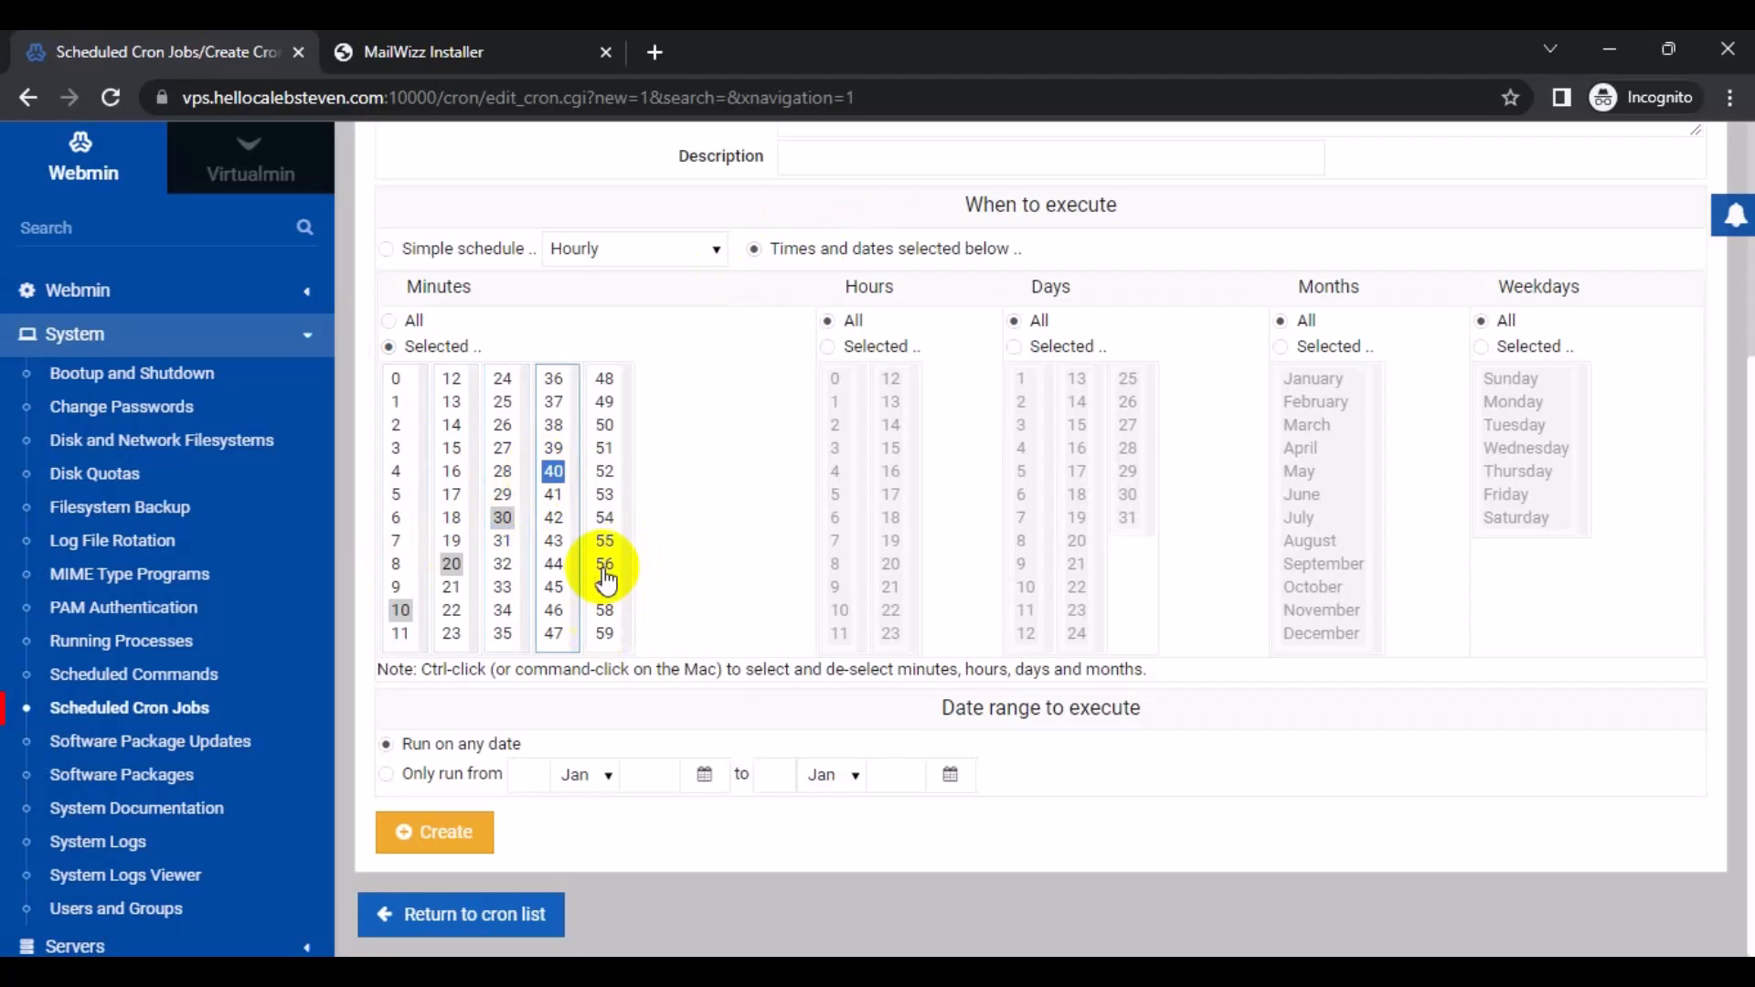
left_click(604, 425)
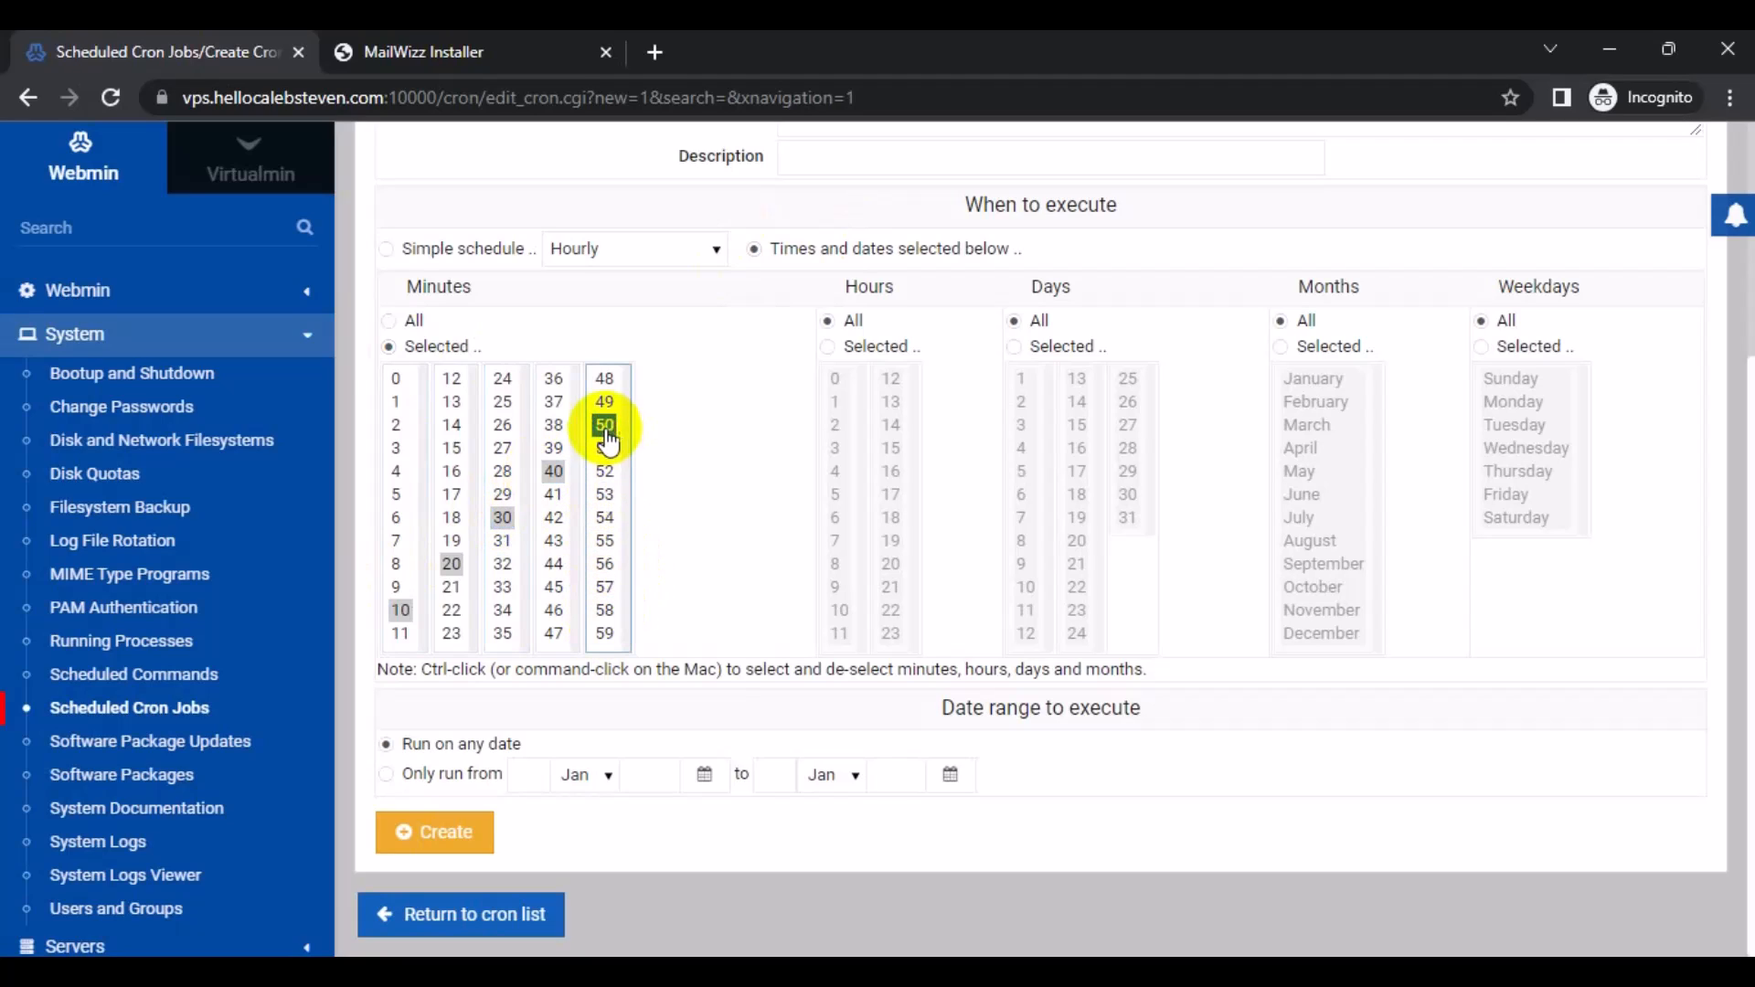
left_click(399, 378, "ctrl")
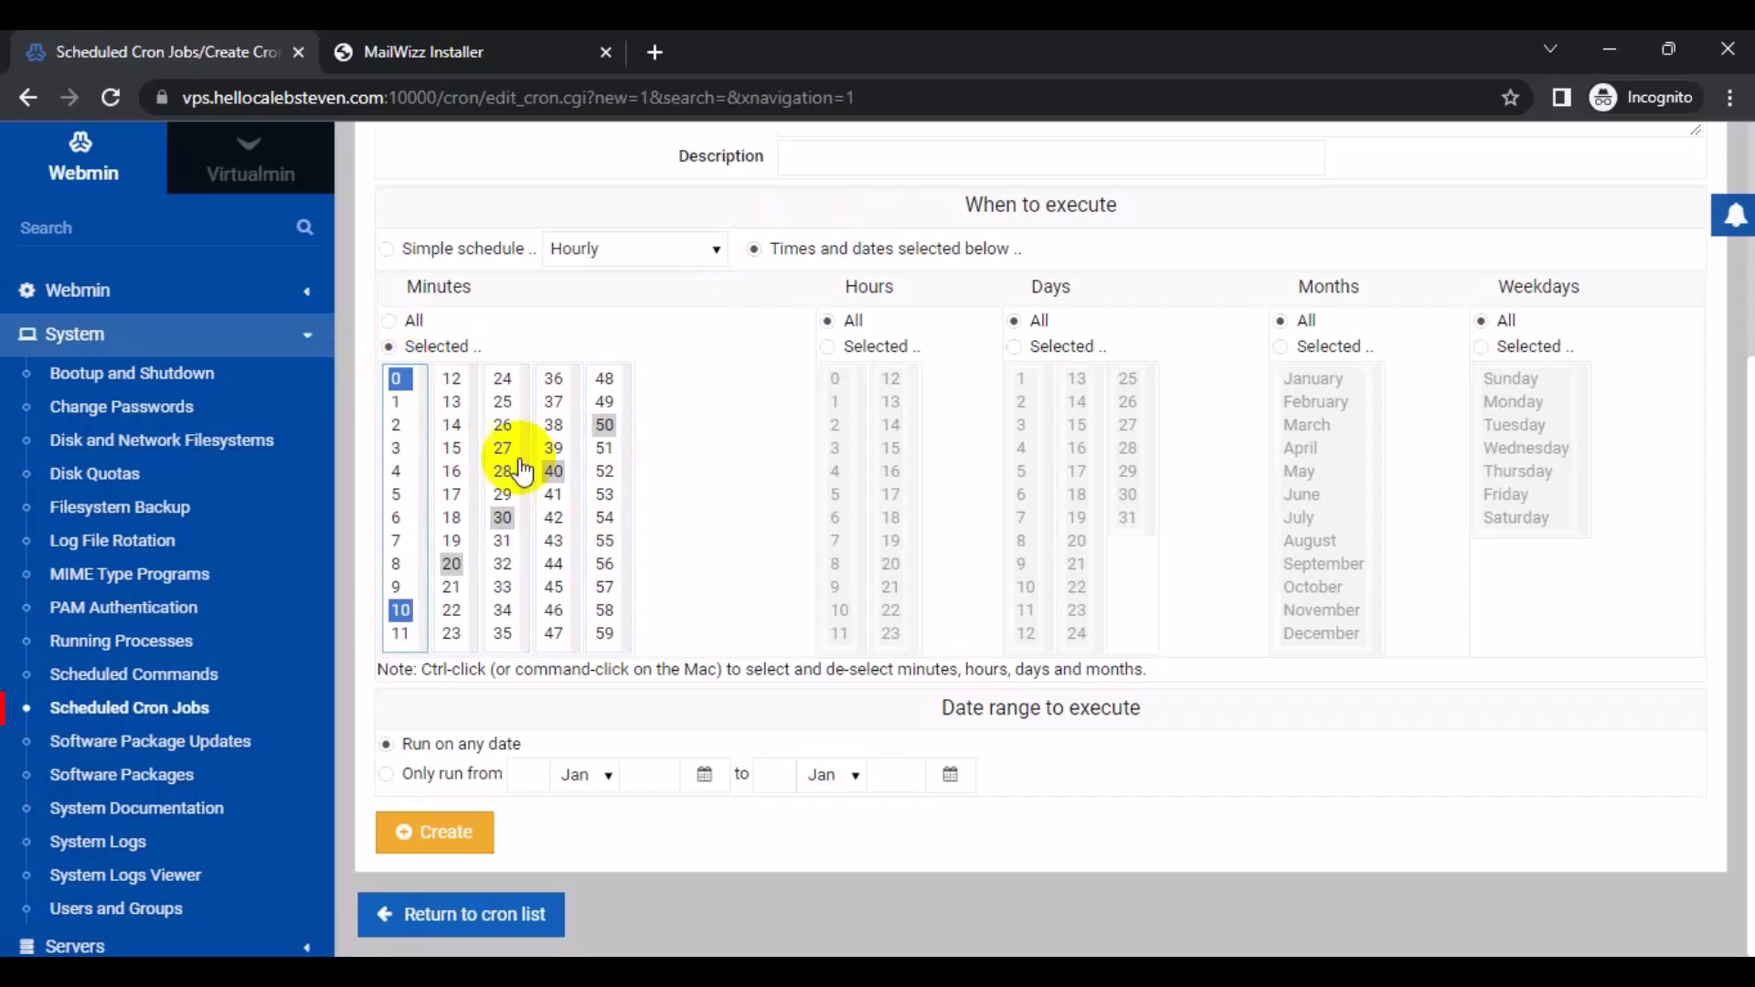
left_click(447, 842)
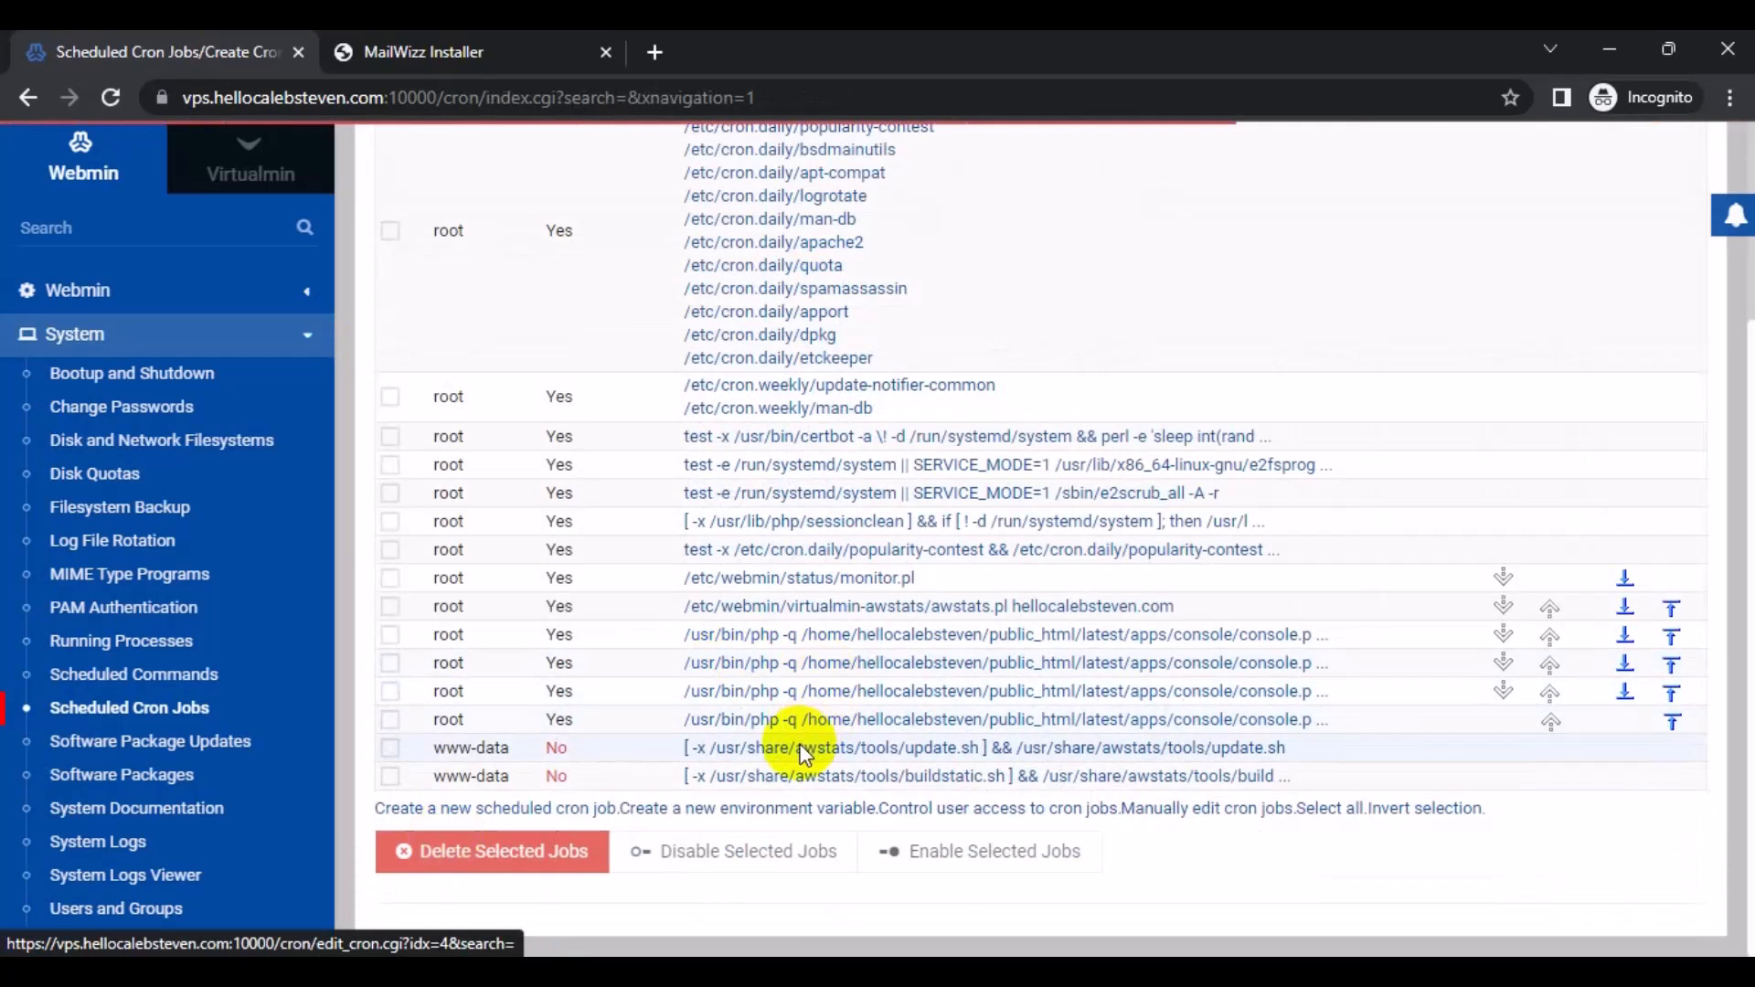
Reopen the bounce-handler job, dismiss the unsaved-changes warning, and Save and Run Now
left_click(817, 722)
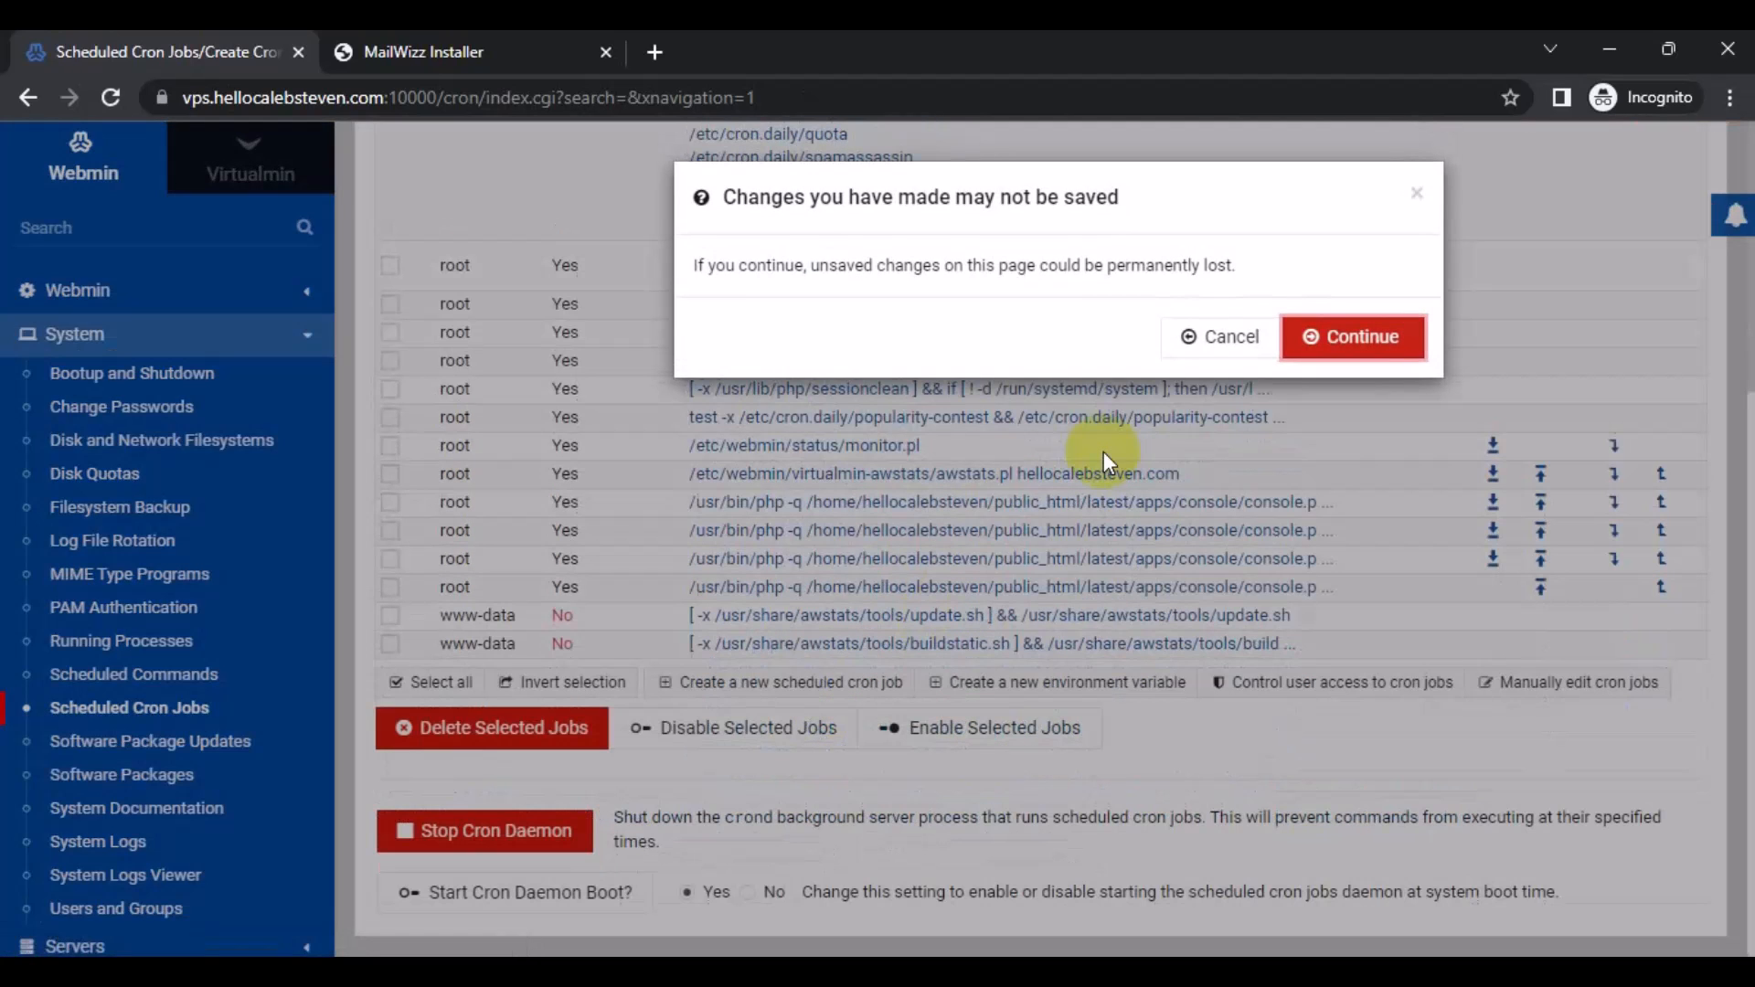
left_click(1200, 340)
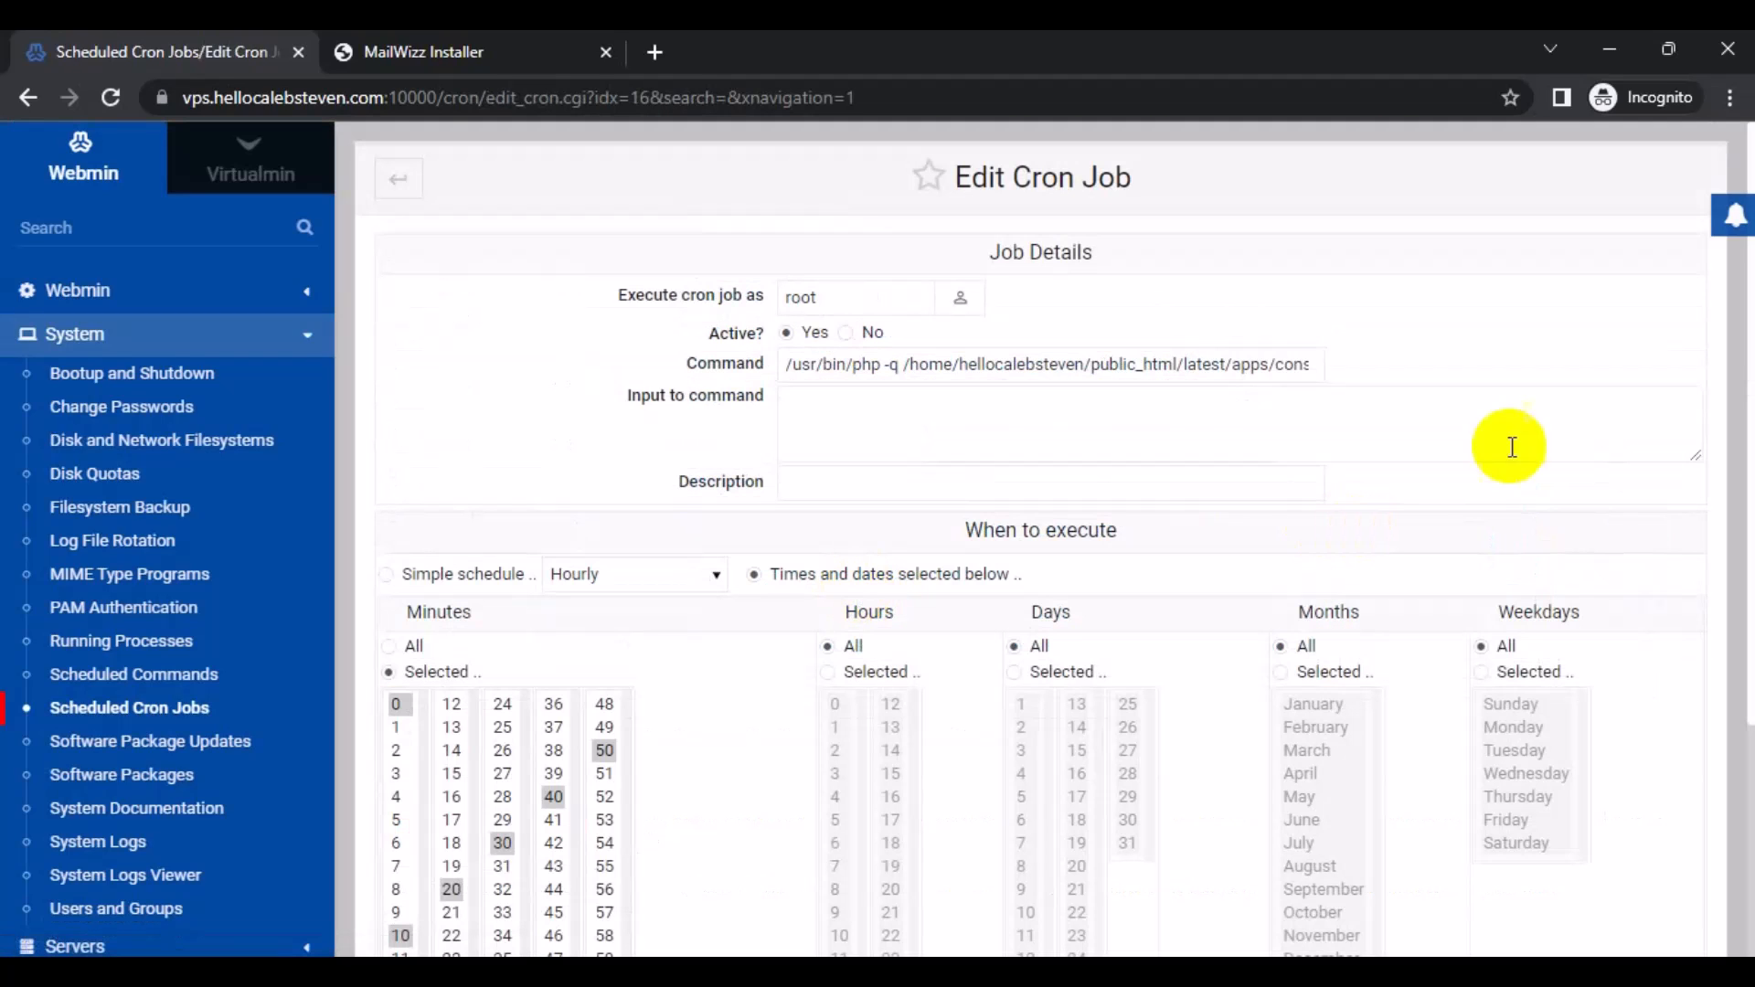
left_click_drag(1748, 489, 1692, 758)
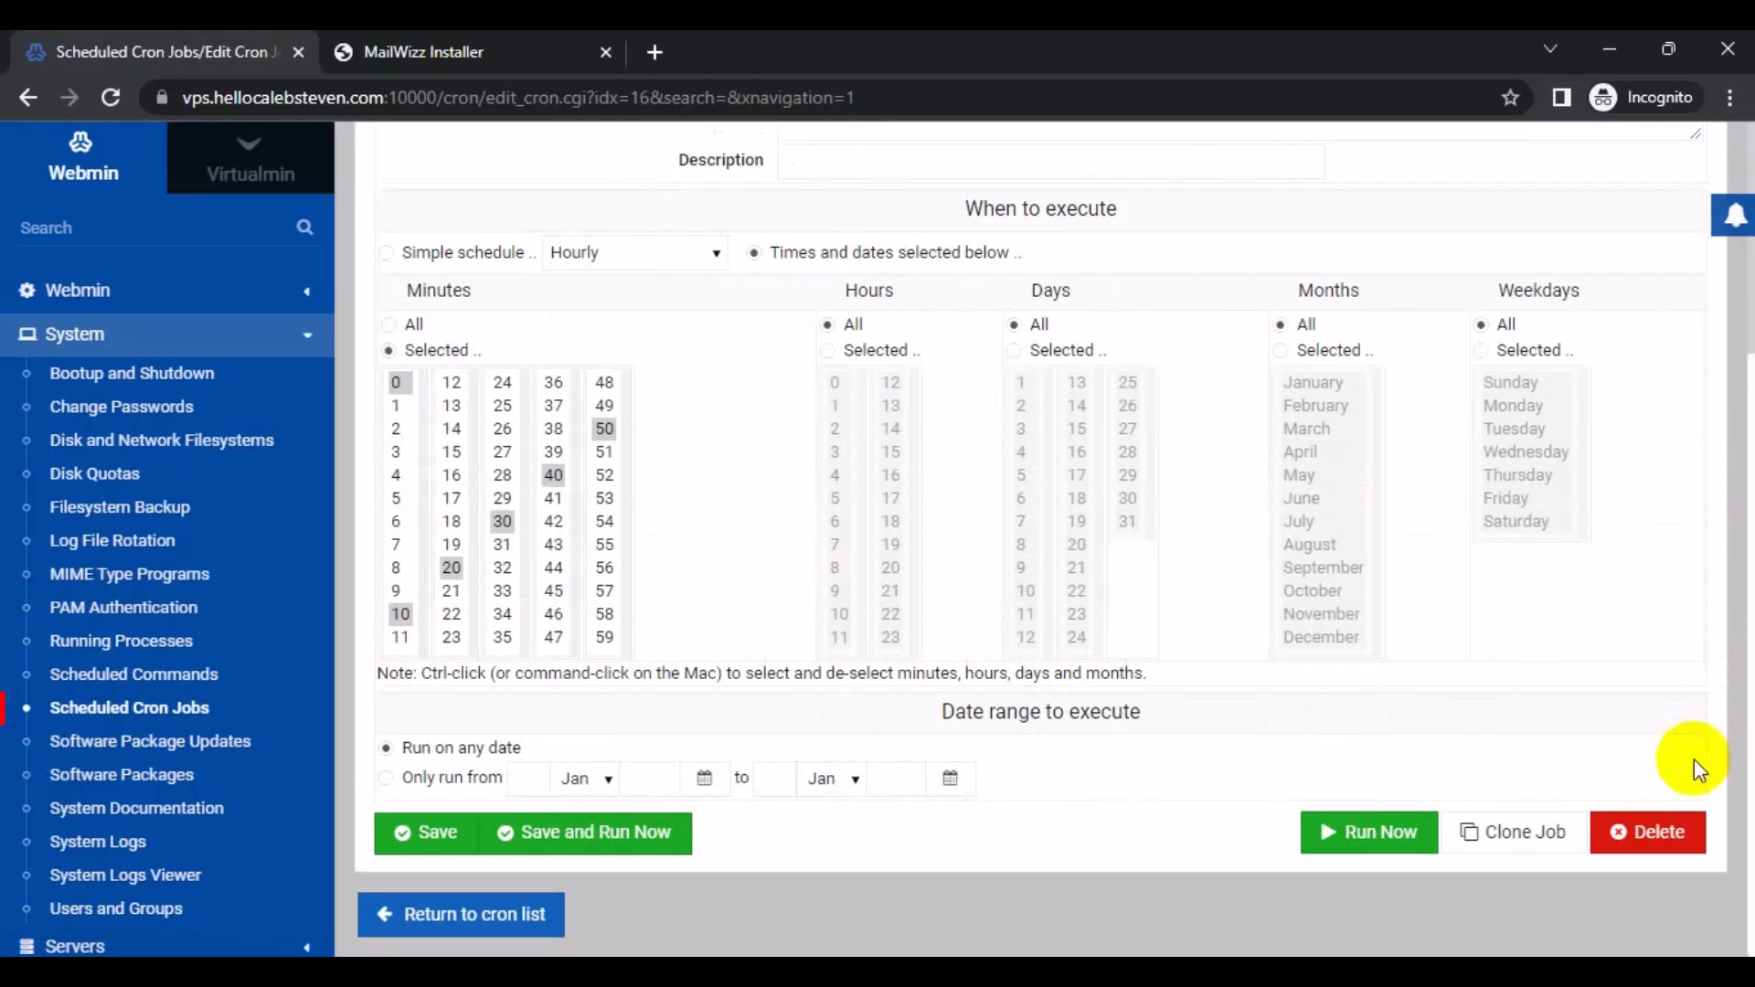
left_click(647, 833)
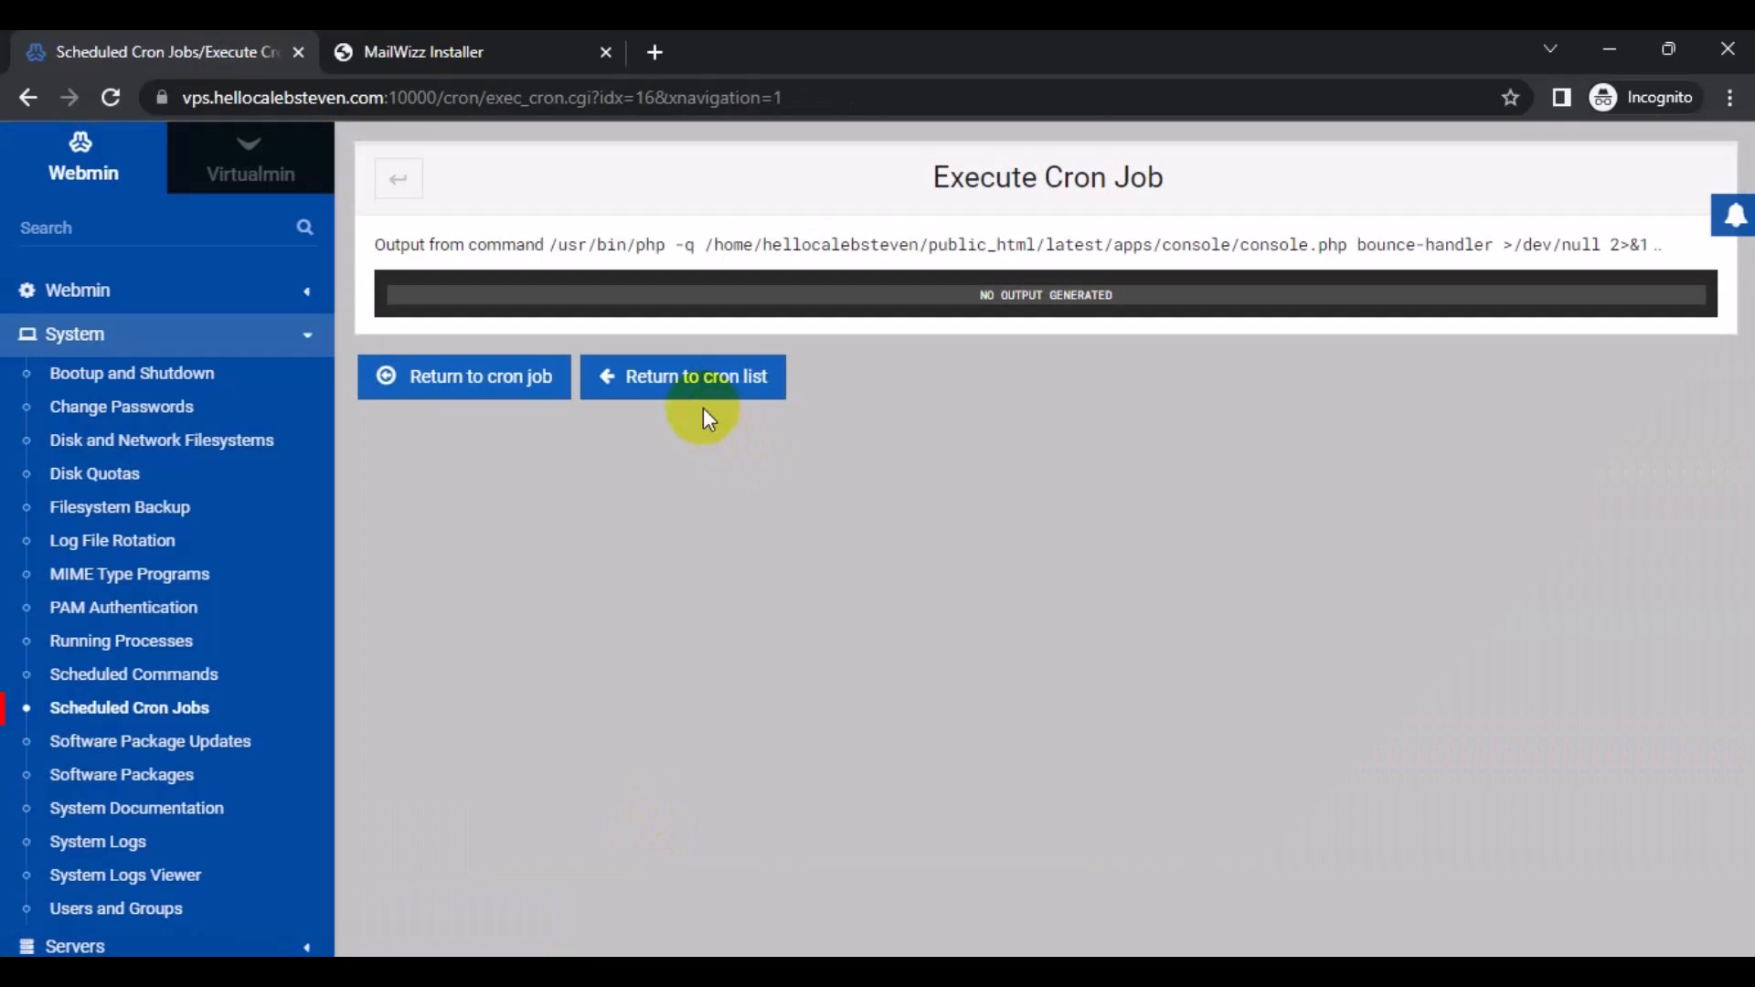
Return to the cron list, select the Feedback loop handler line in the installer, then go back to Webmin
left_click(687, 389)
left_click(510, 37)
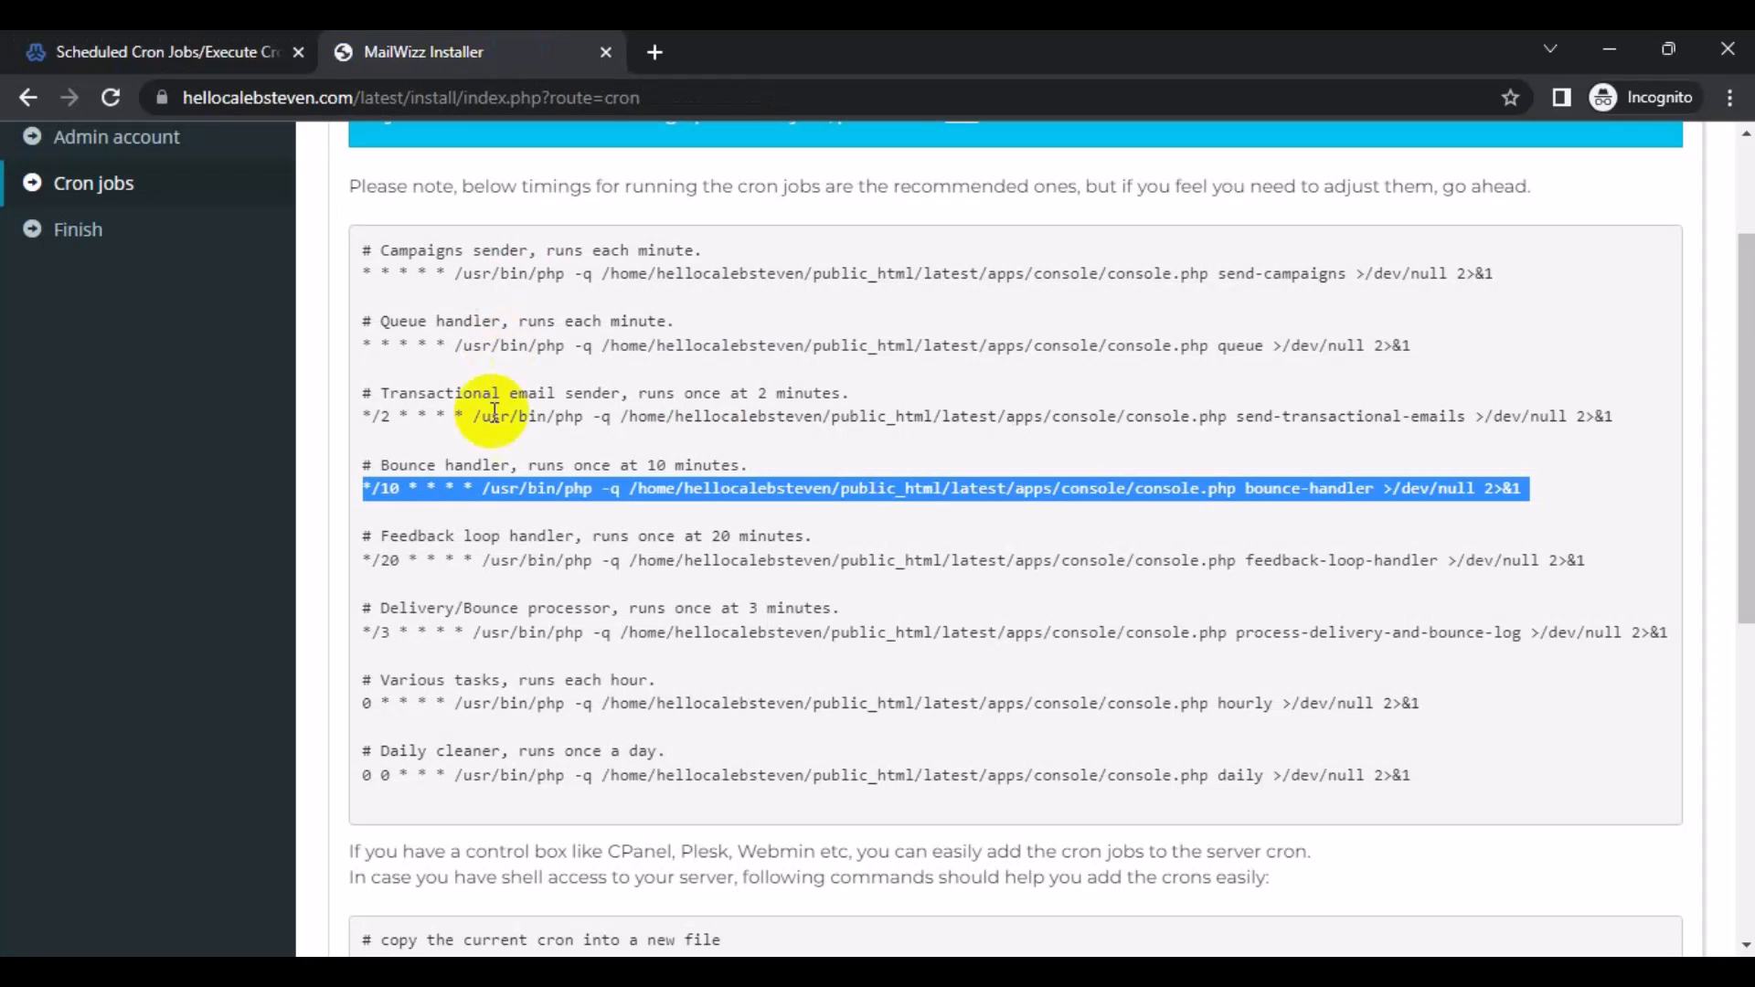
triple_click(477, 559)
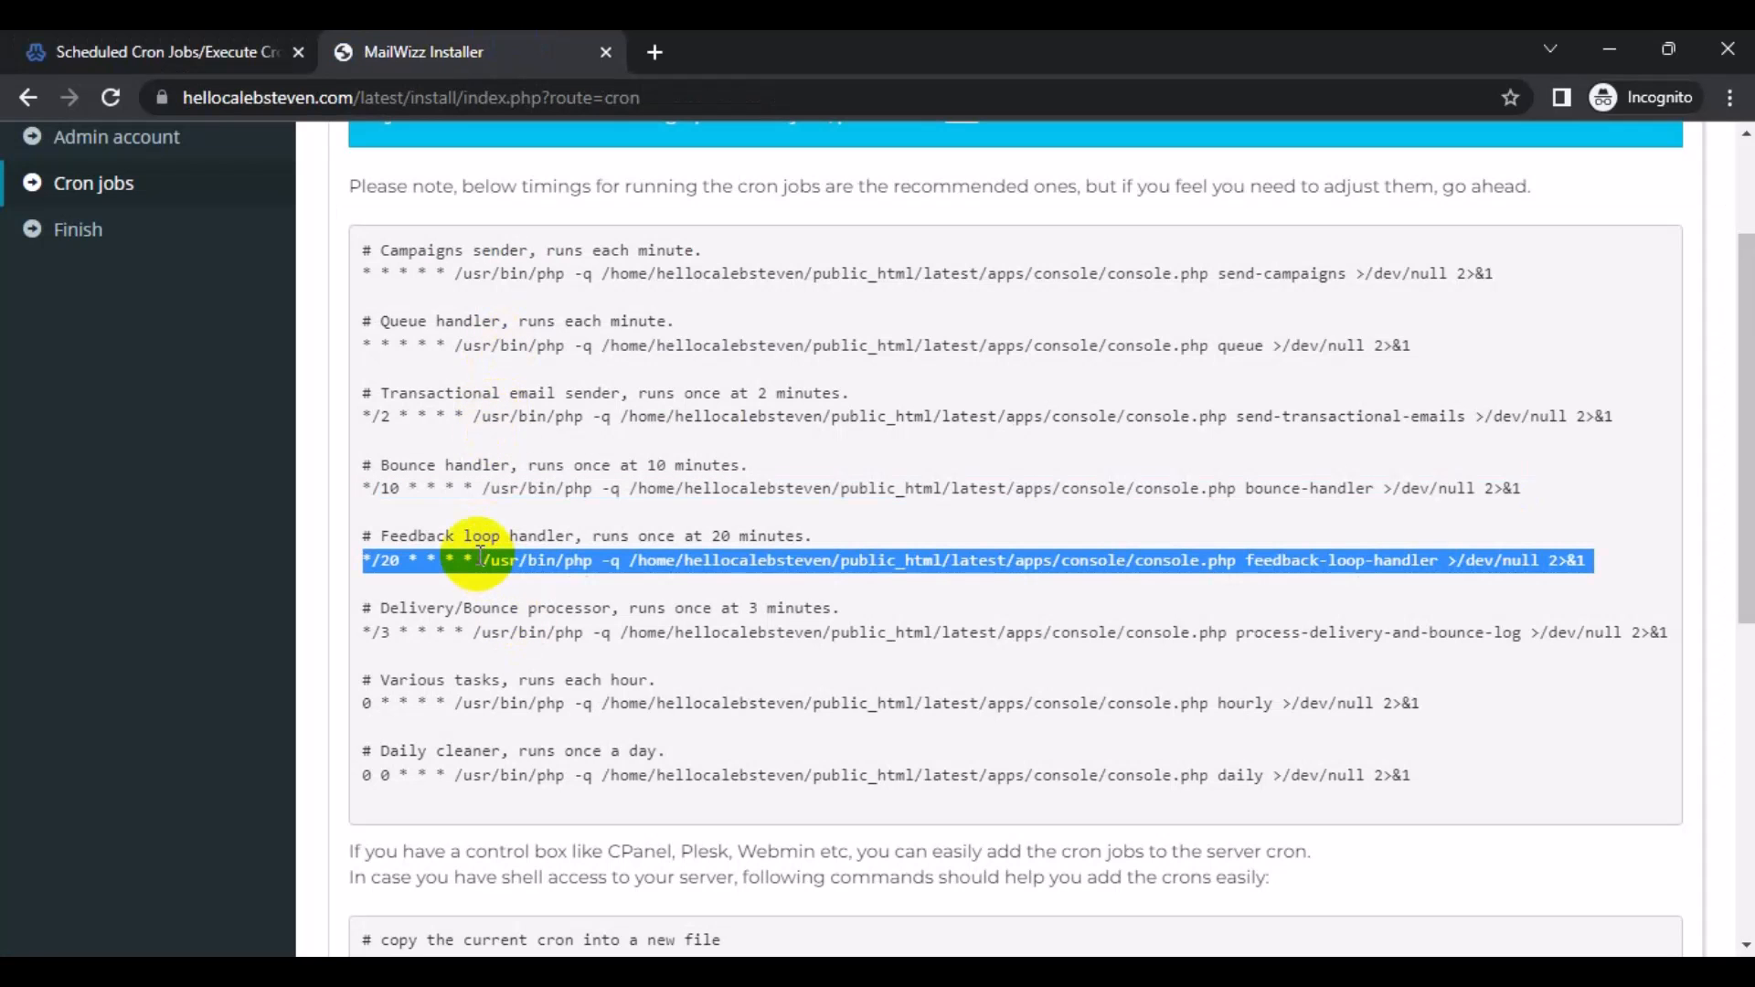
left_click(254, 35)
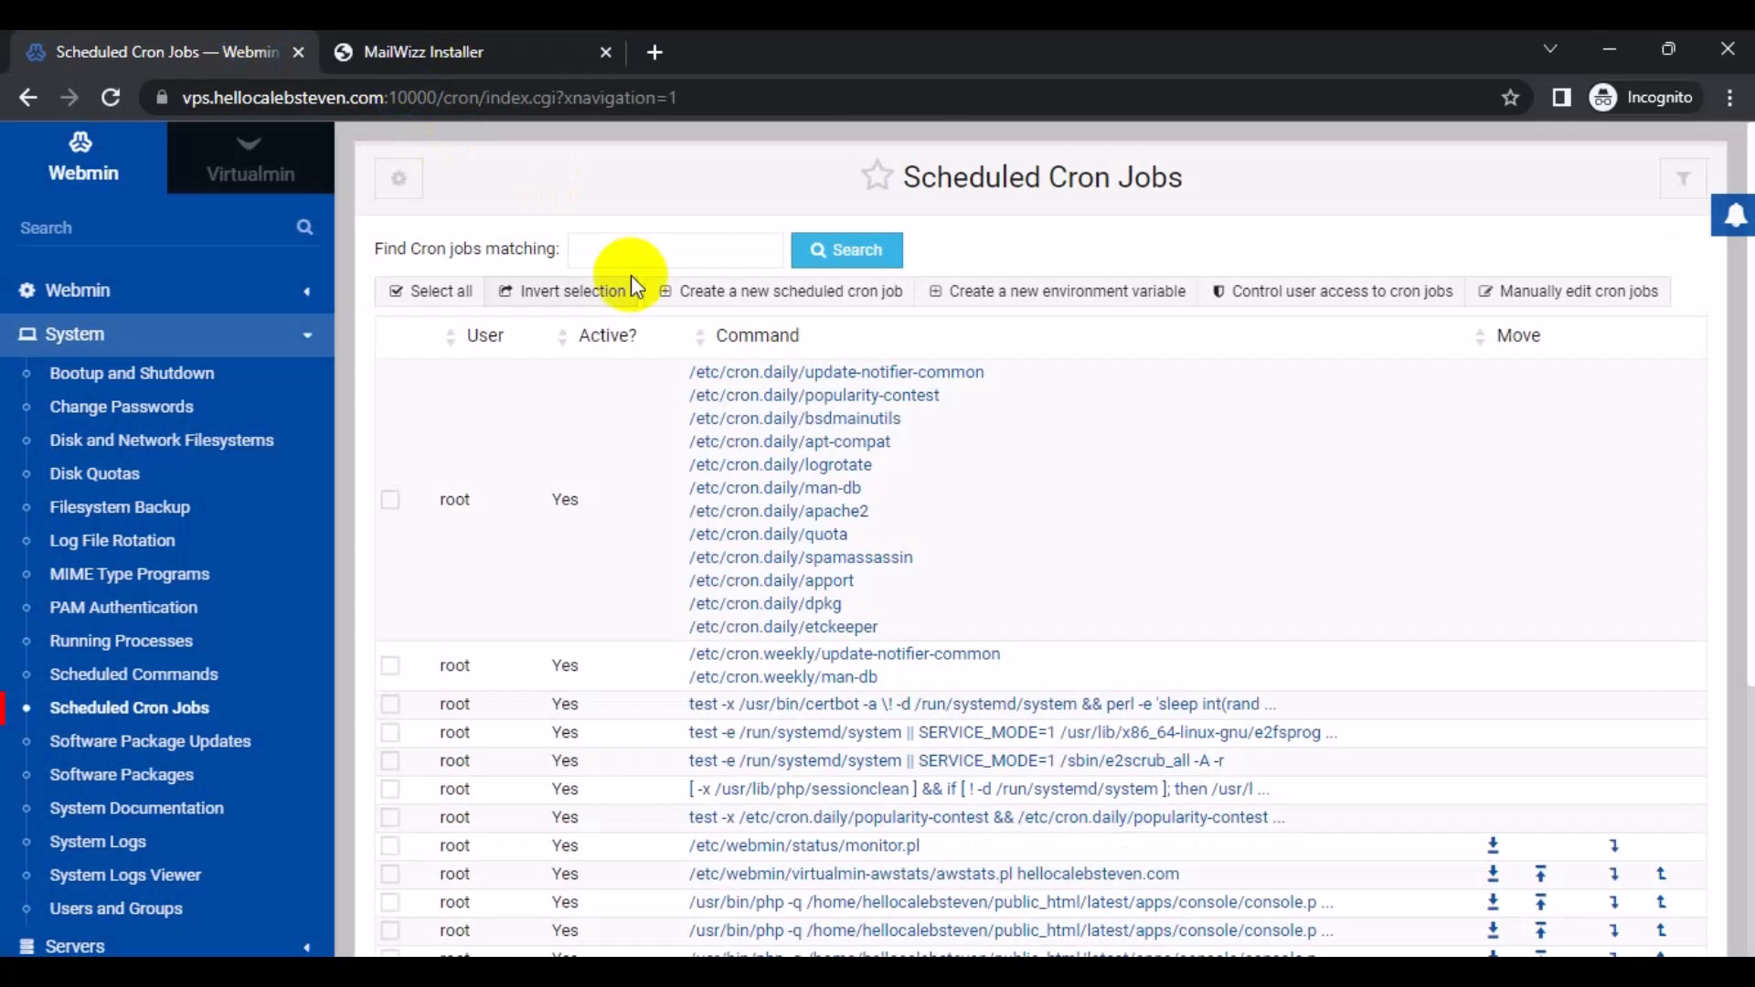
Start a root cron job with the feedback-loop command pasted, its schedule prefix removed
left_click(743, 290)
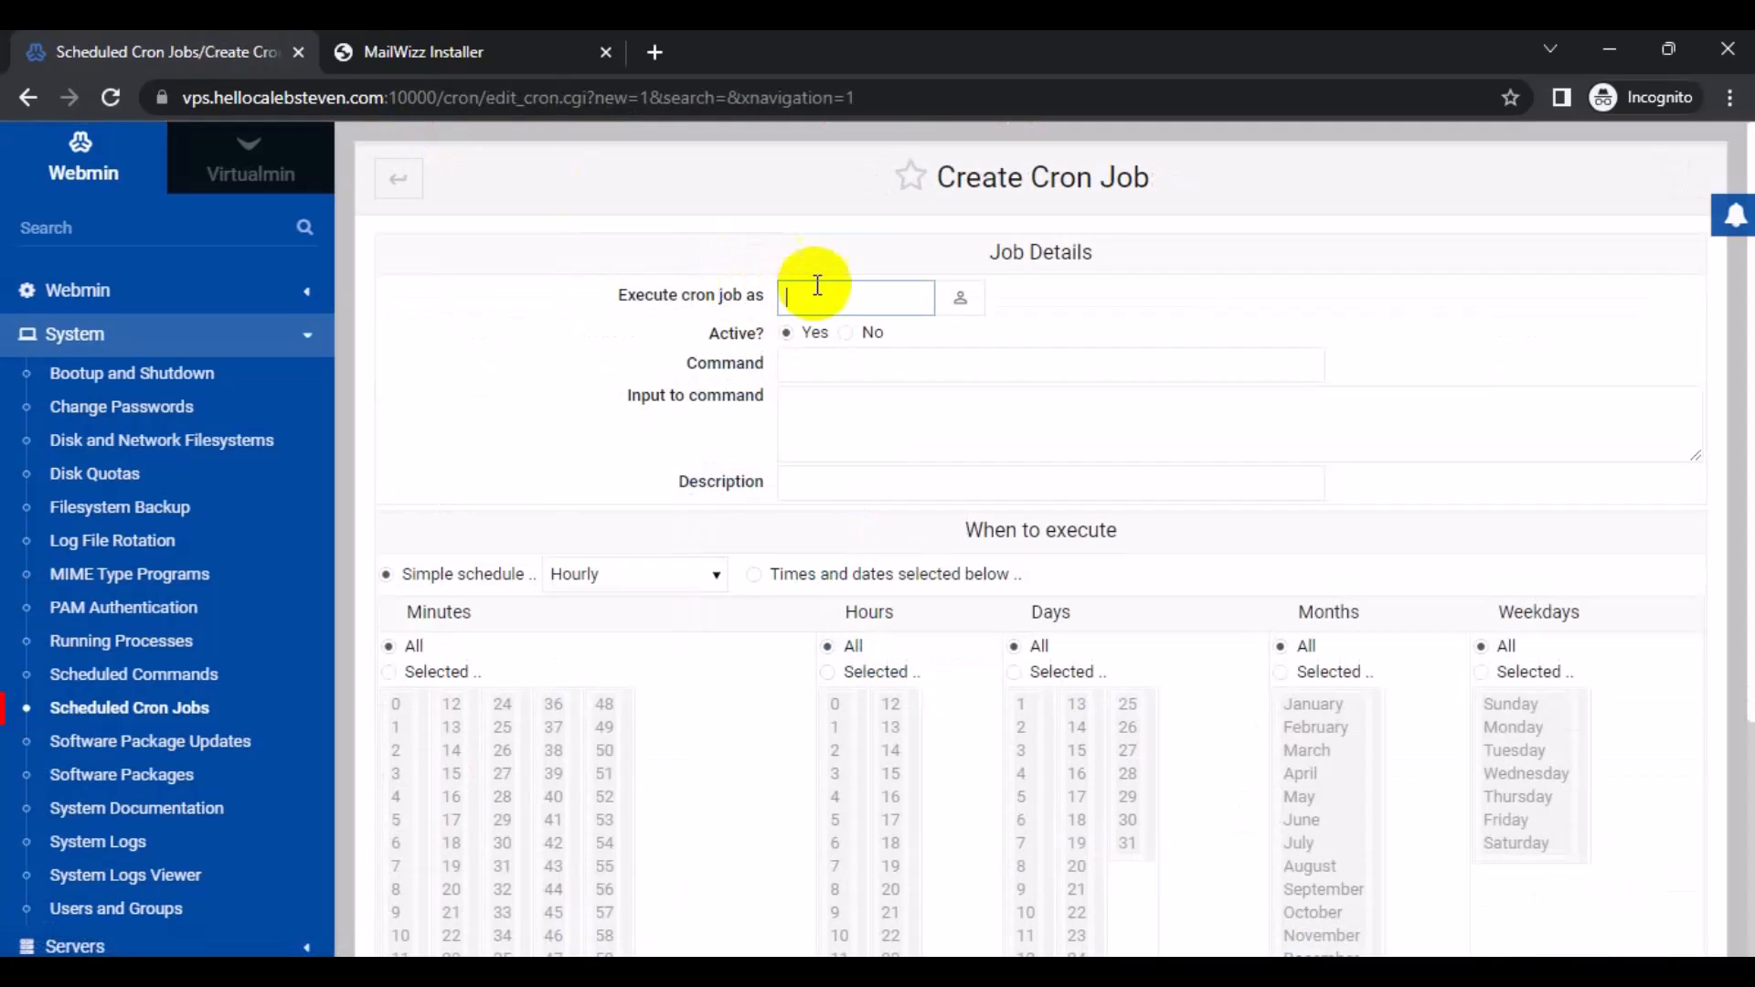
type("root")
left_click(804, 356)
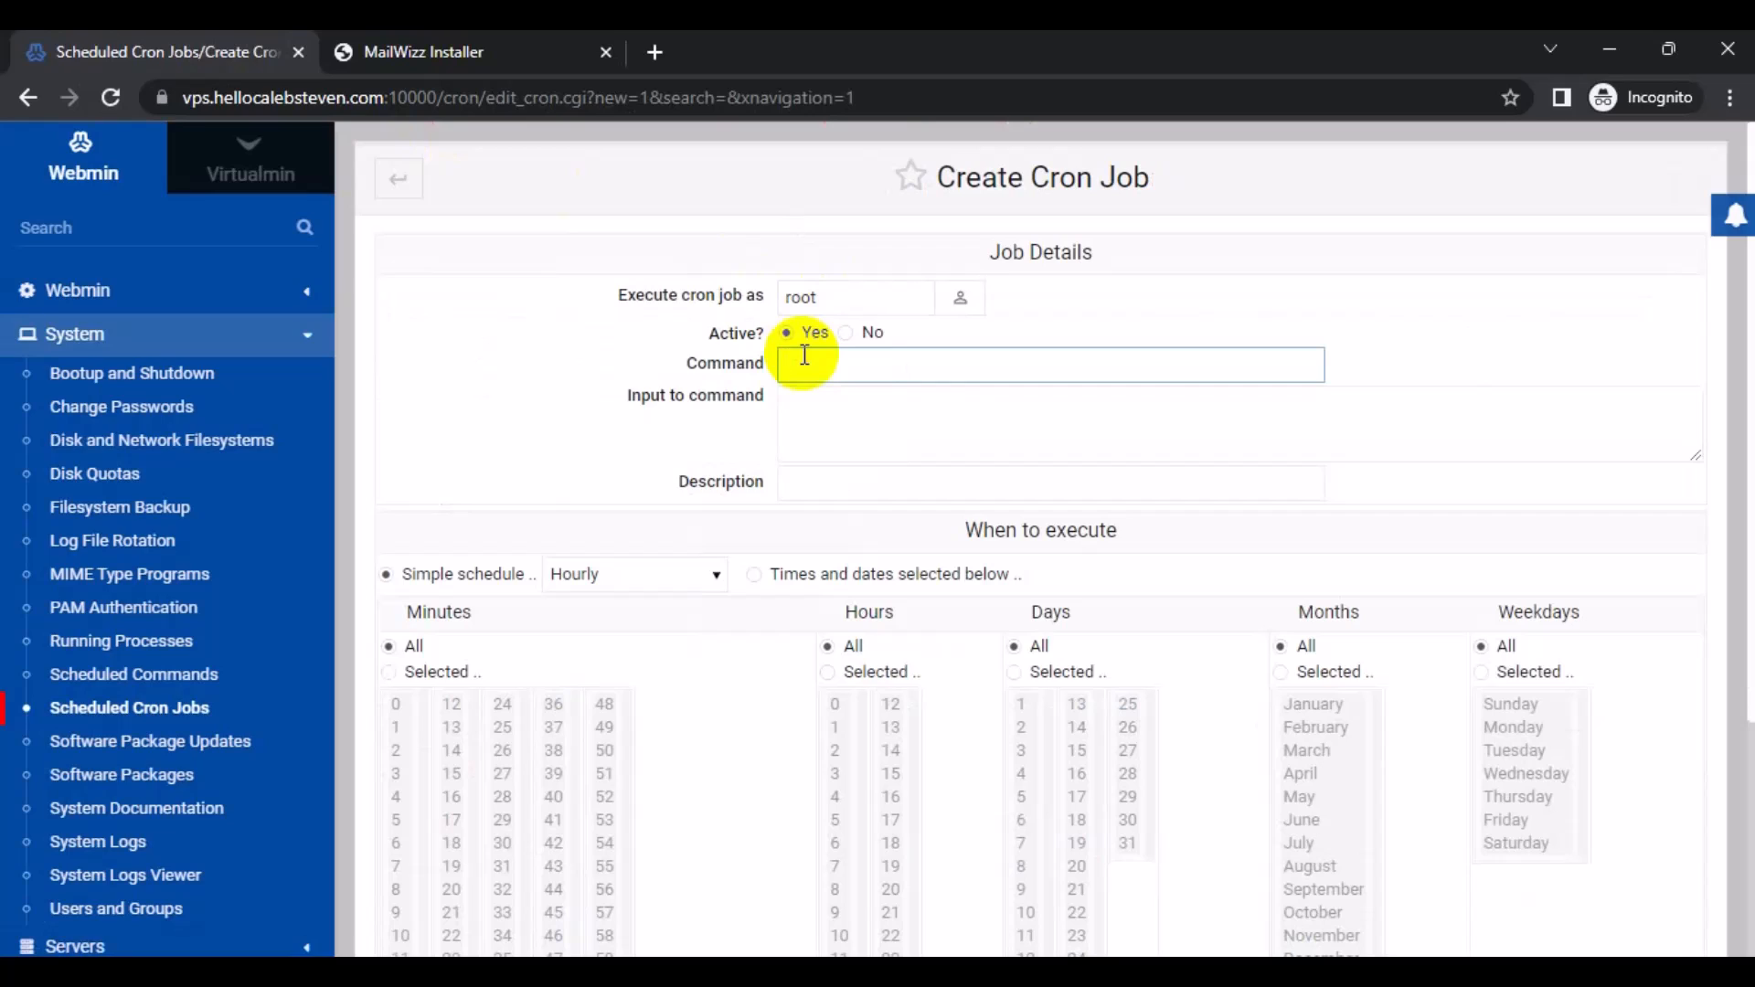
key("ctrl+v")
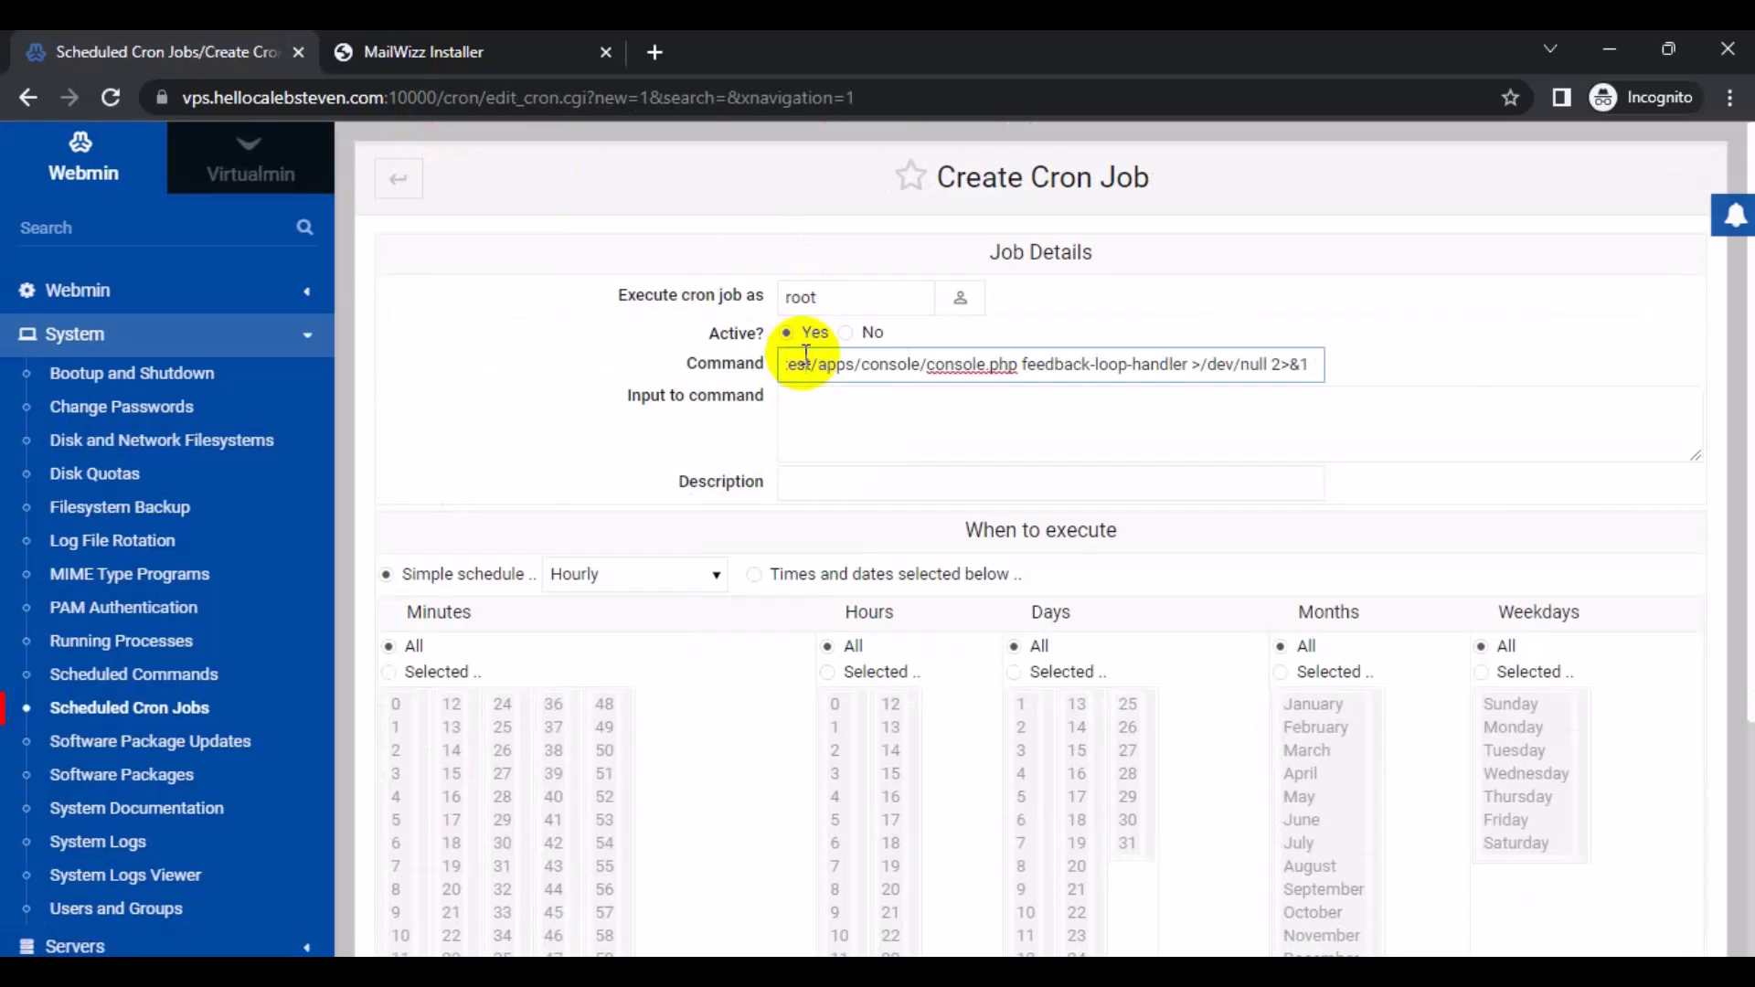
key("Home")
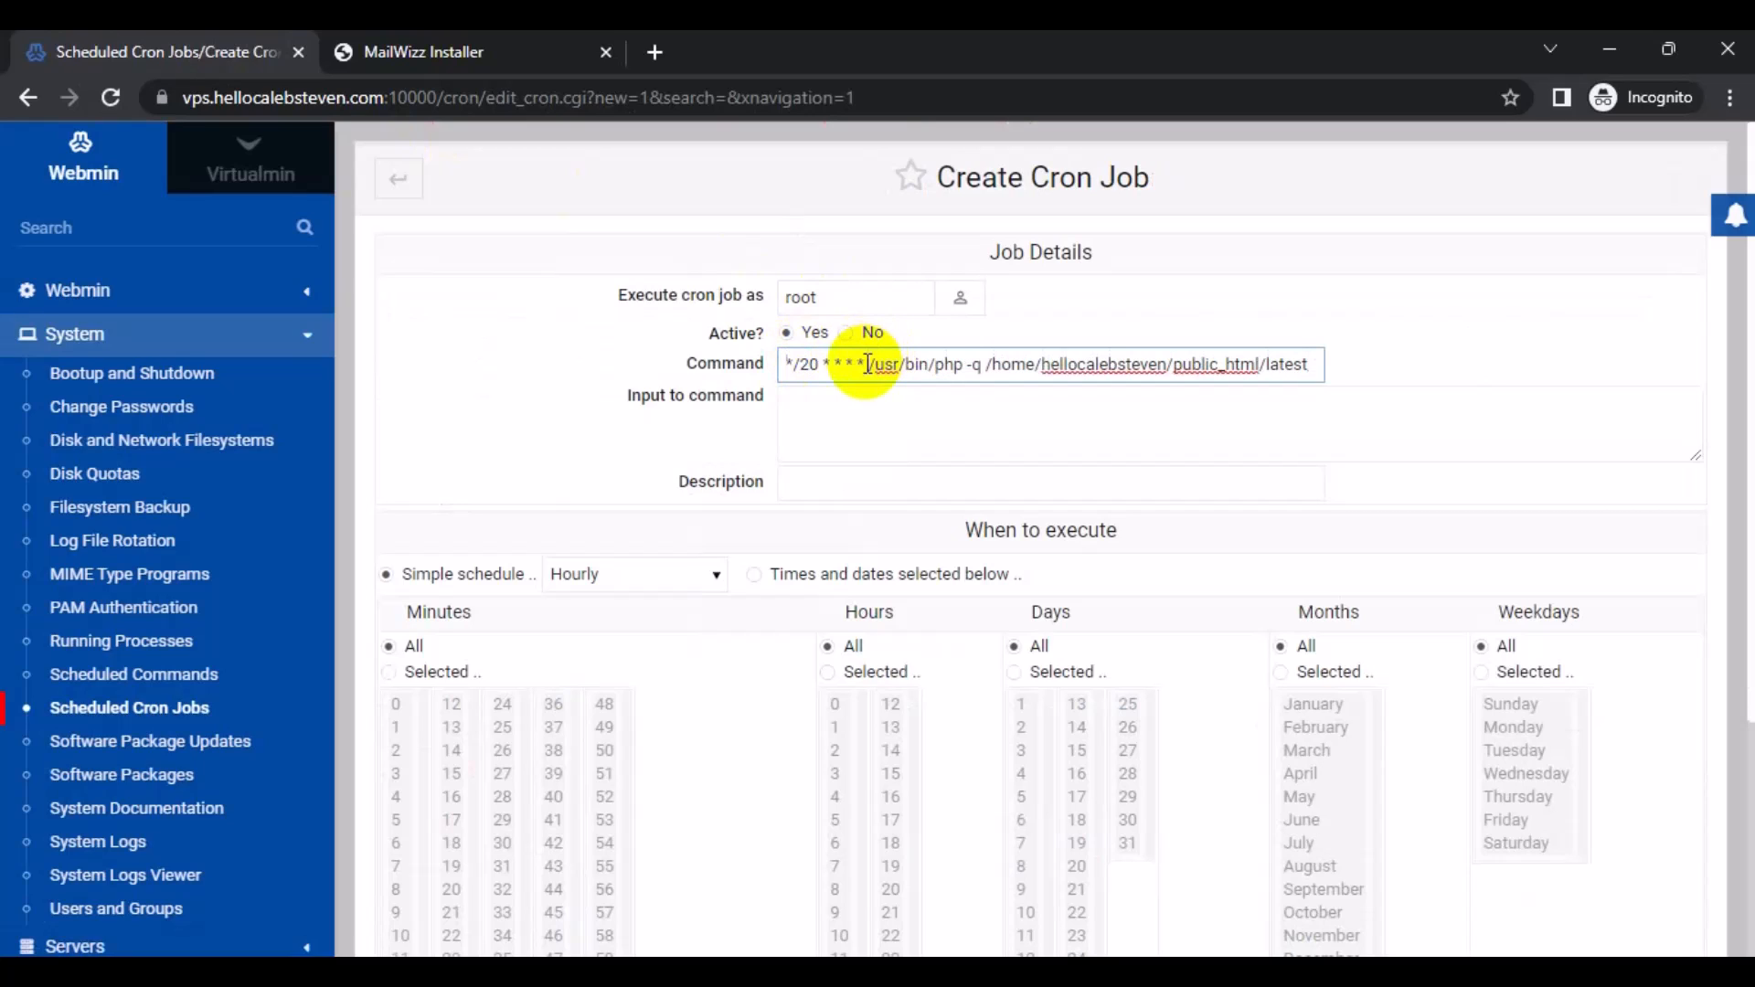
left_click_drag(866, 363, 795, 370)
key("BackSpace")
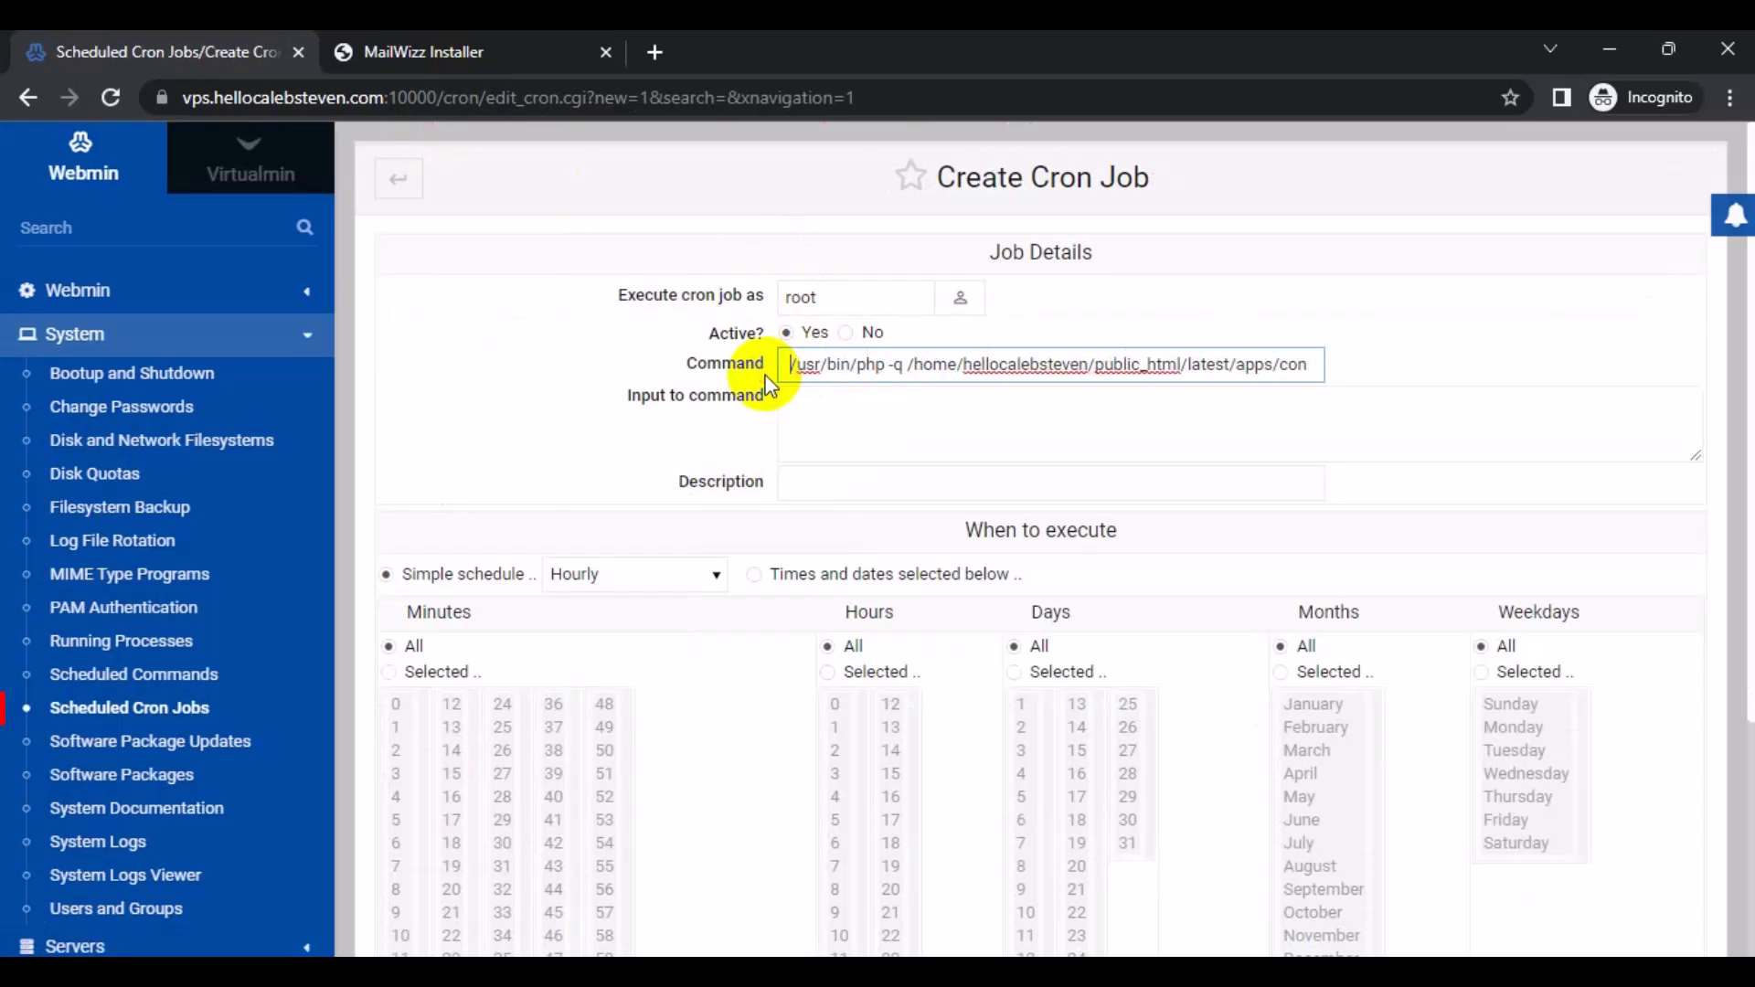
key("Delete")
Schedule it at minutes 0, 20 and 40 via 'Times and dates selected below', and create it
left_click(752, 576)
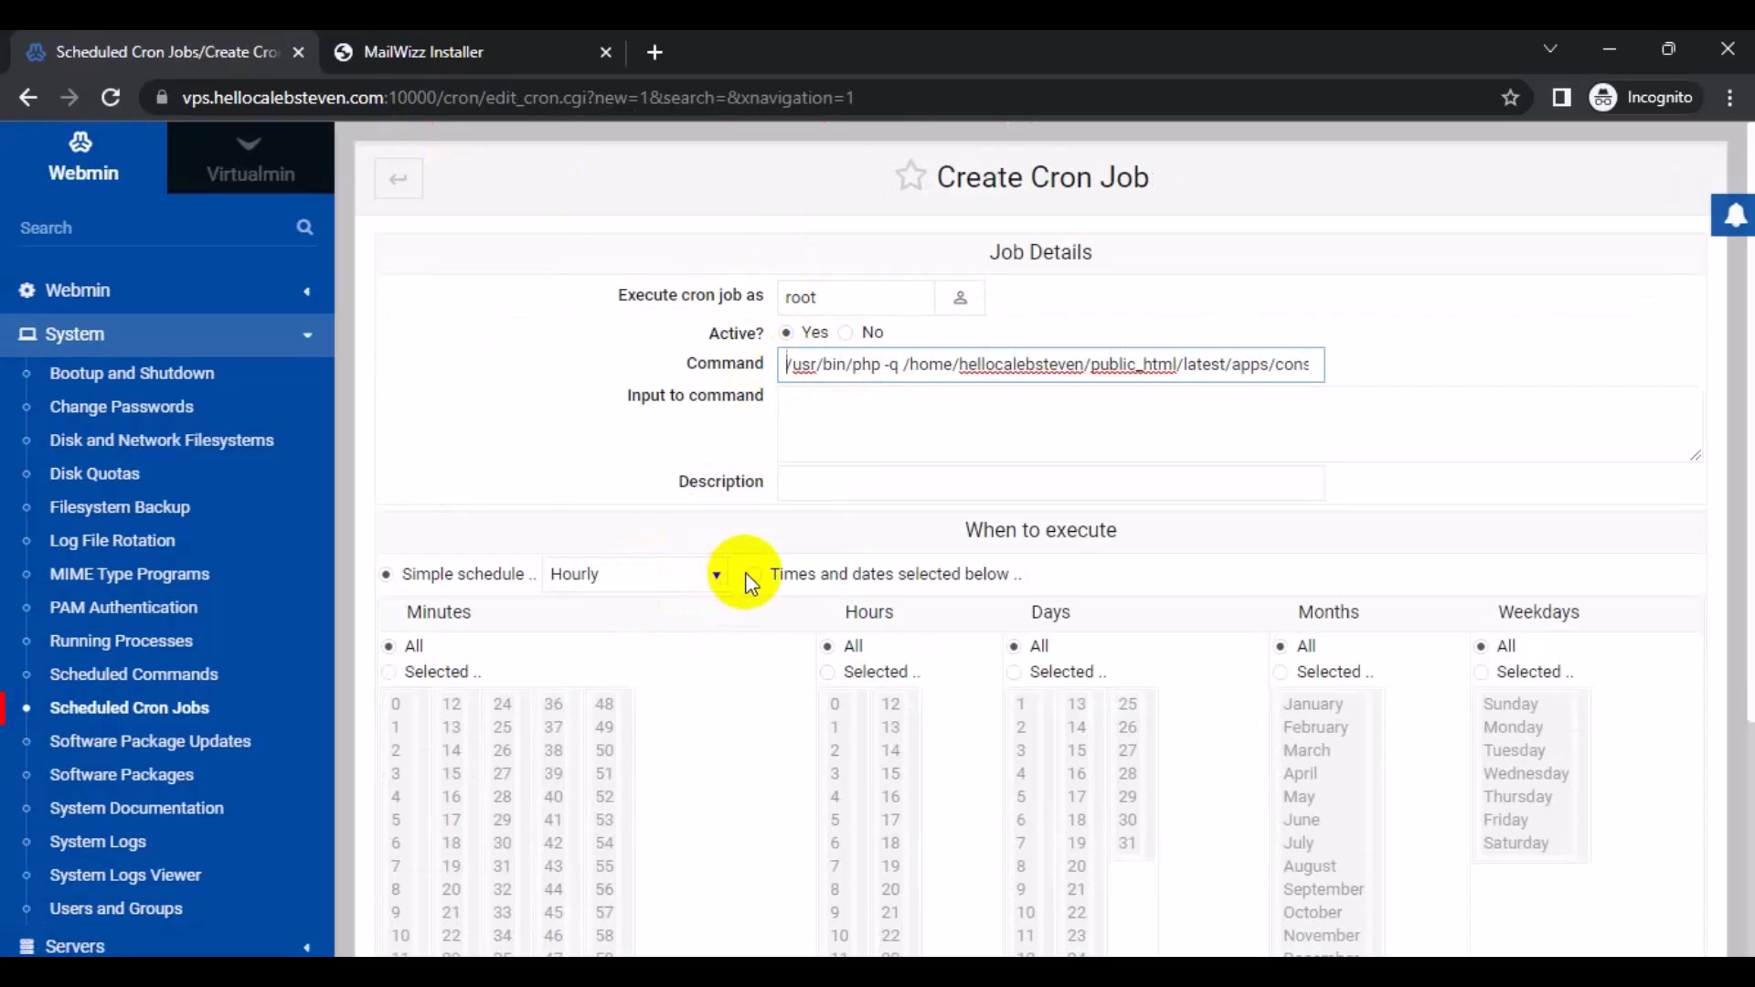
left_click(439, 672)
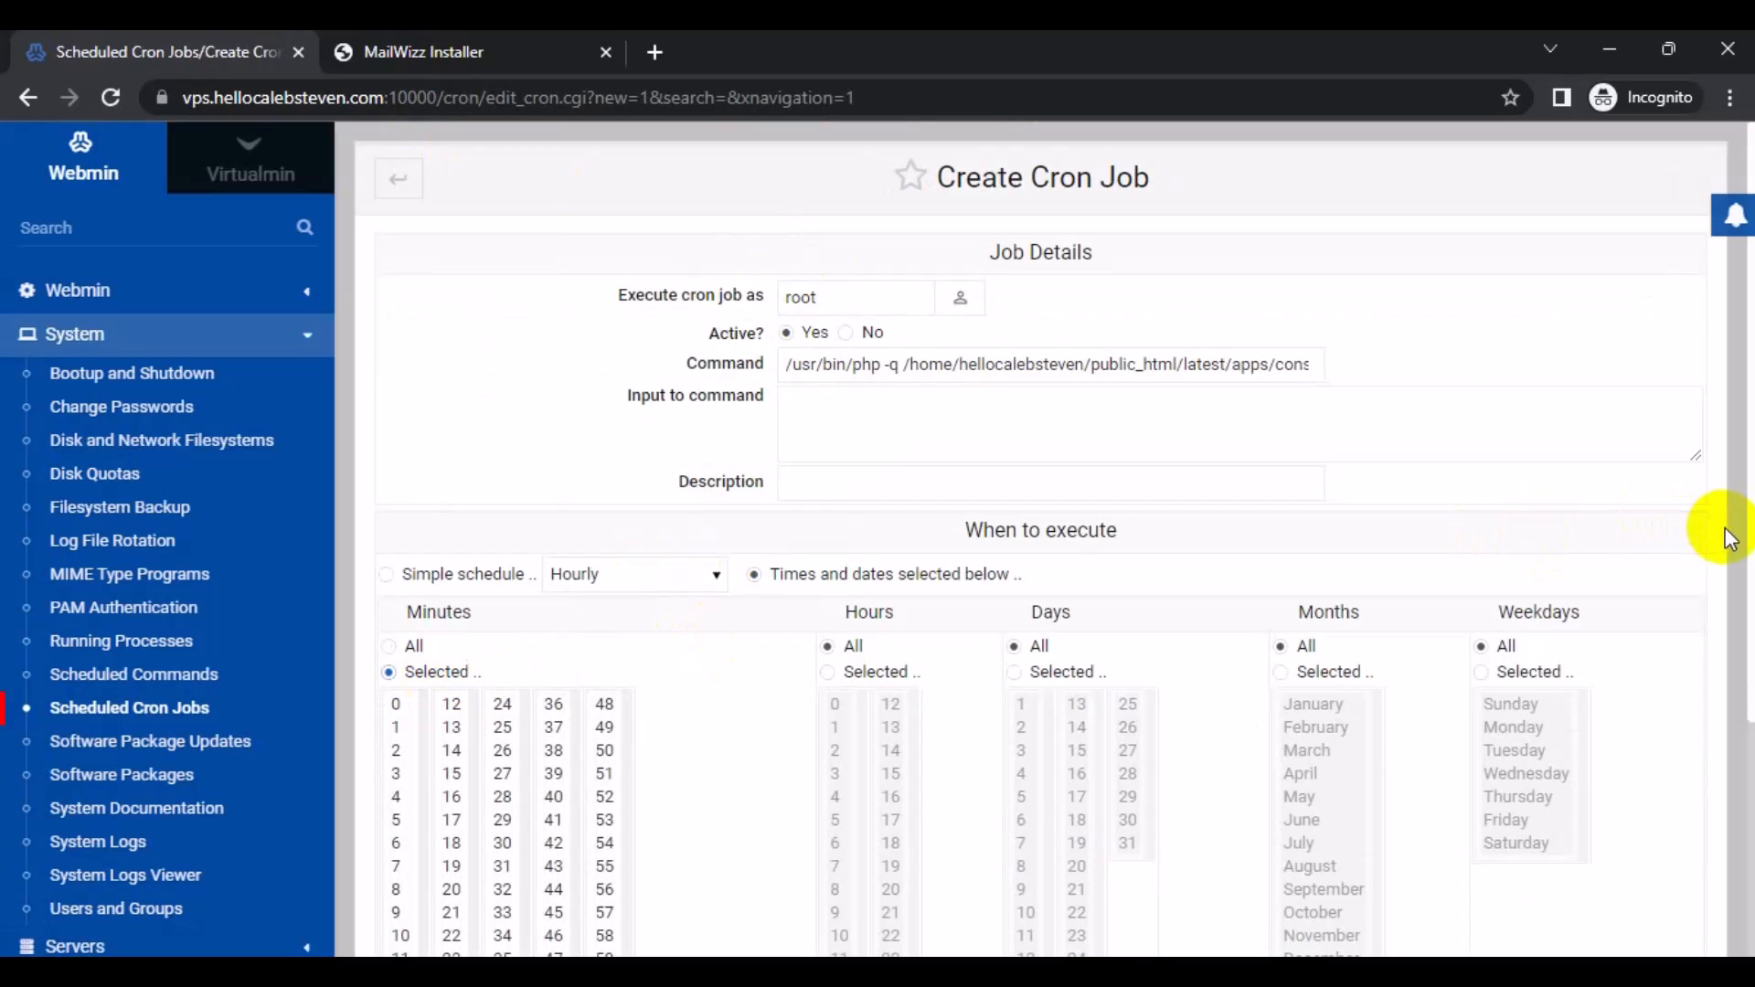
left_click_drag(1747, 549, 1700, 693)
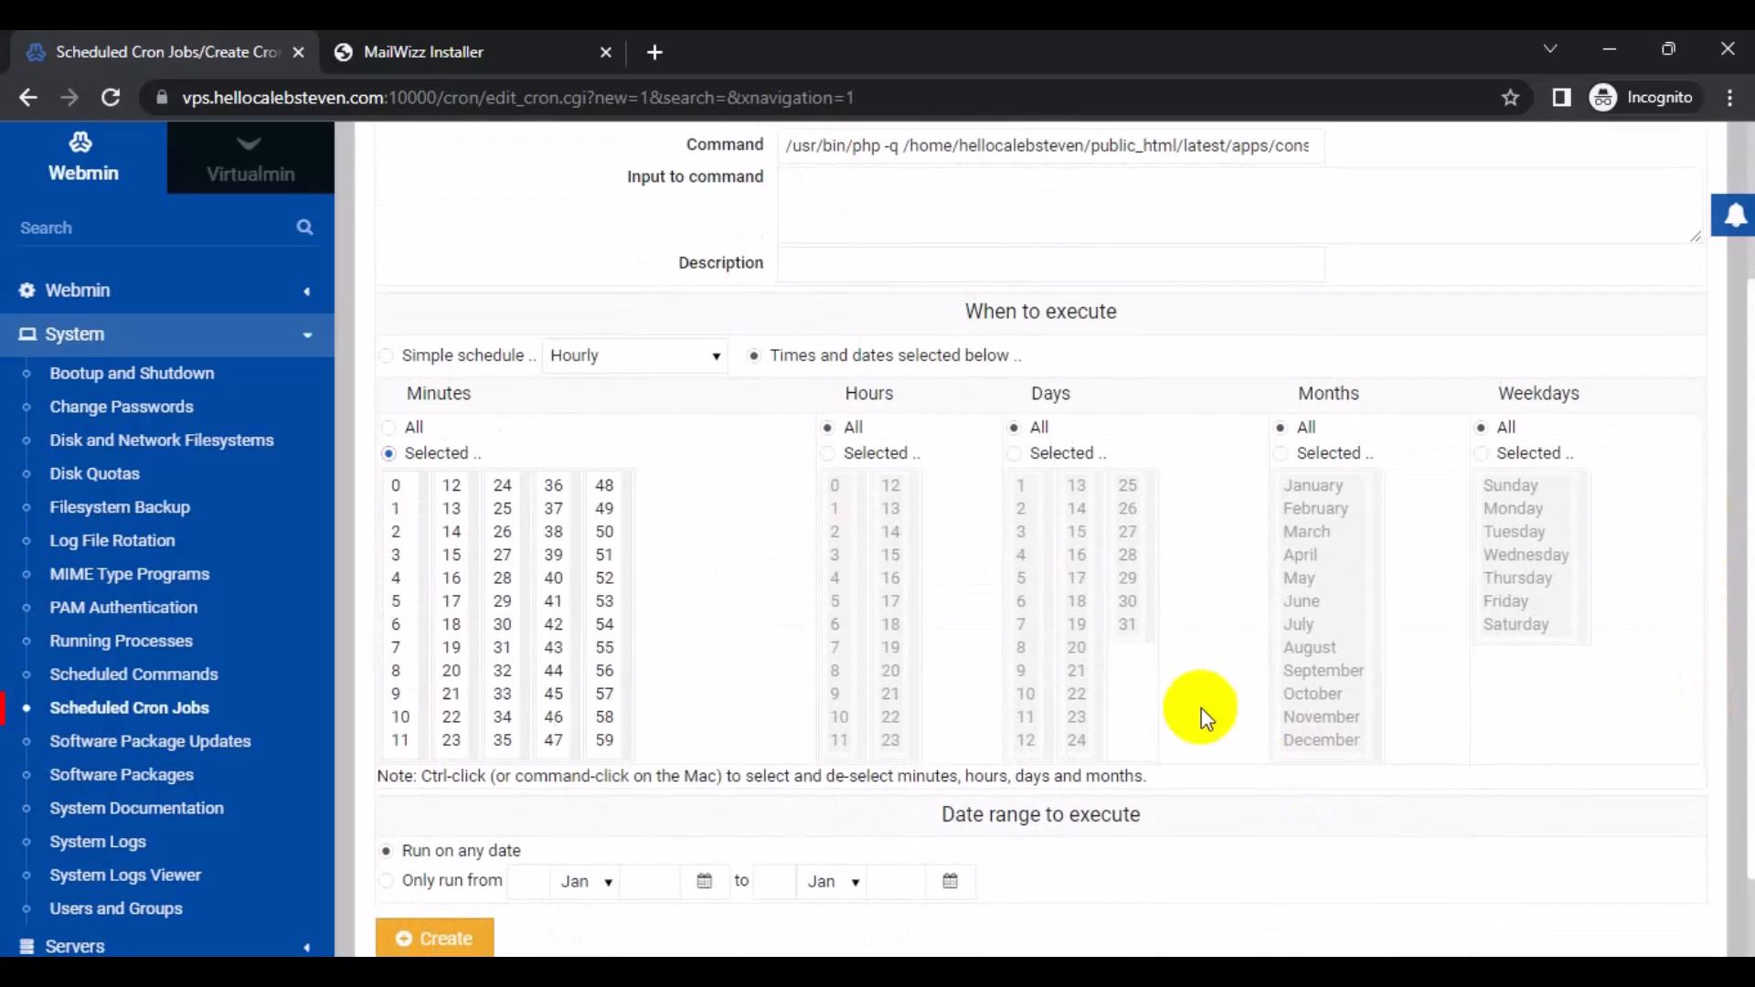
left_click(448, 671)
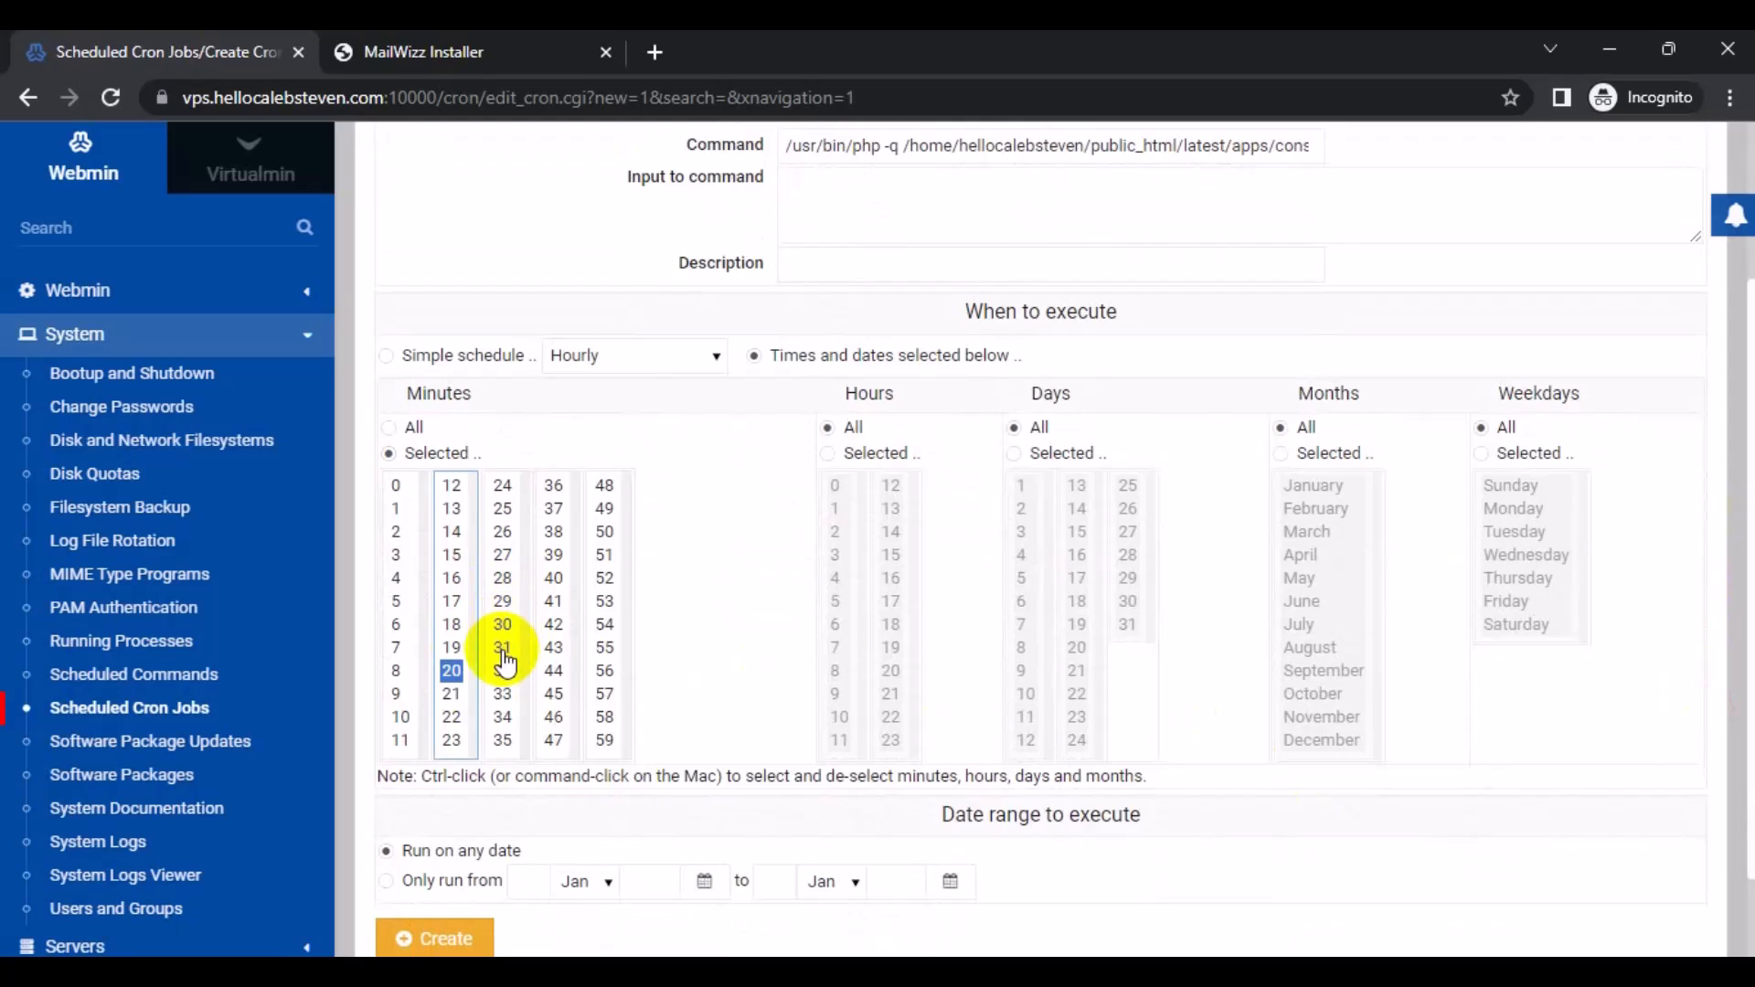
left_click(554, 577)
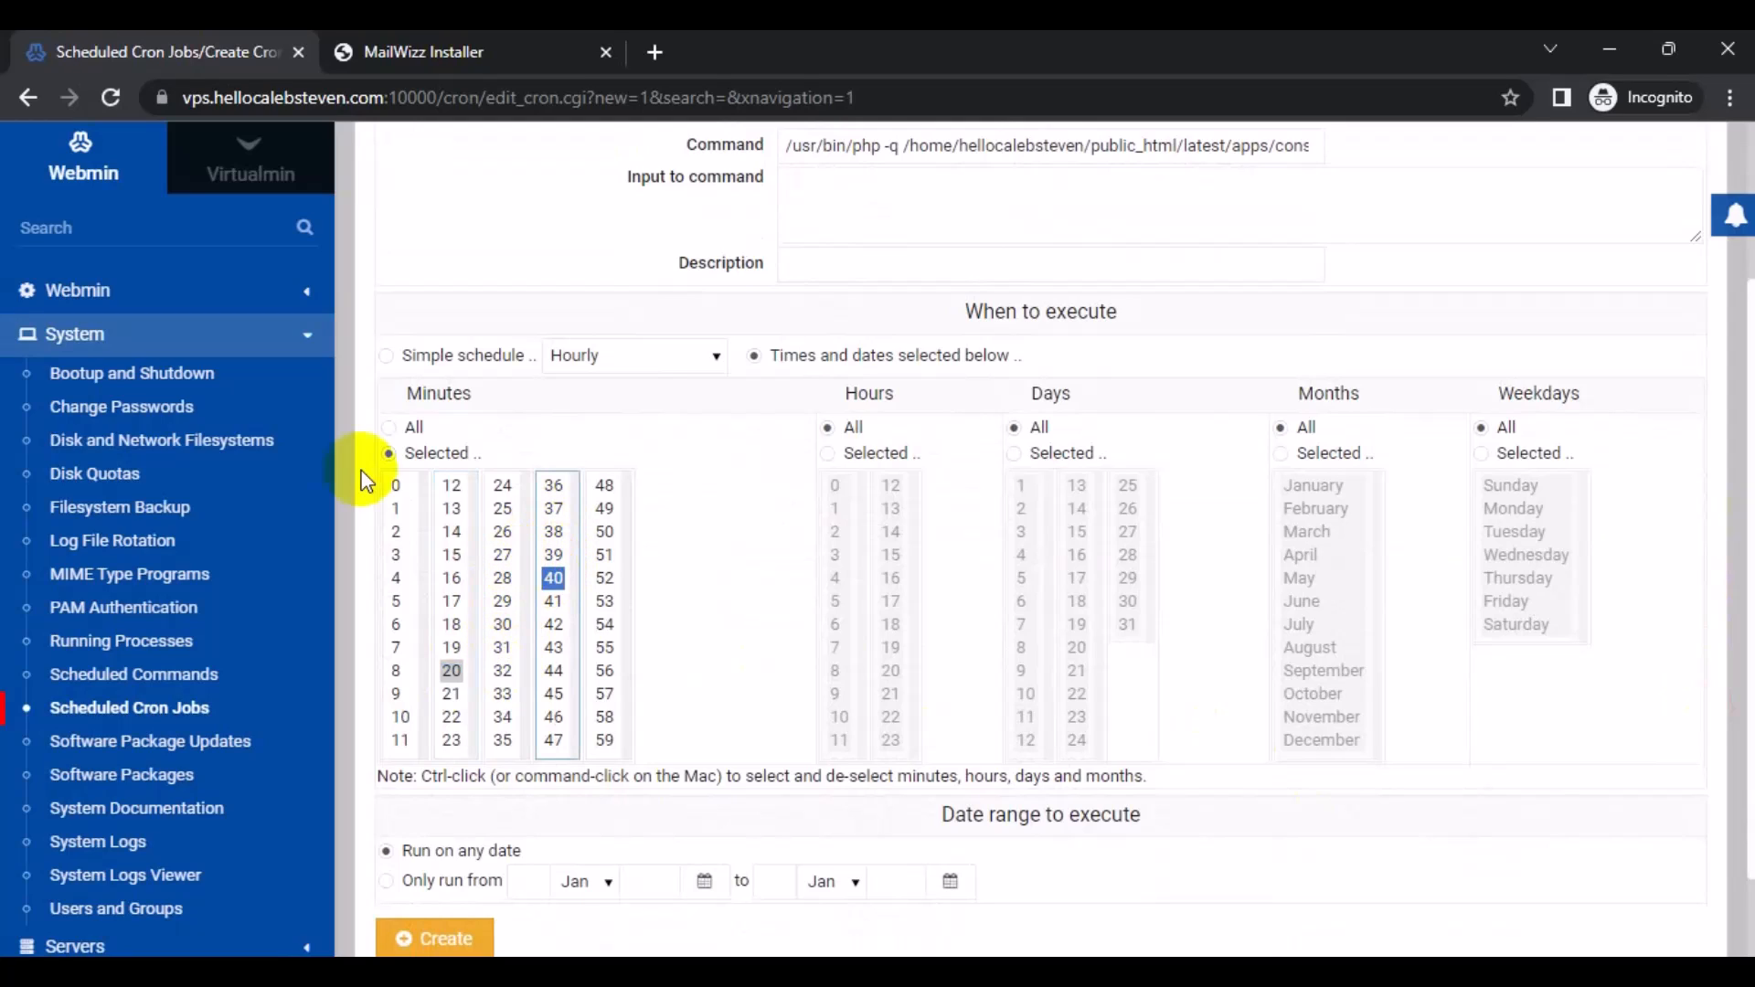
left_click(396, 485)
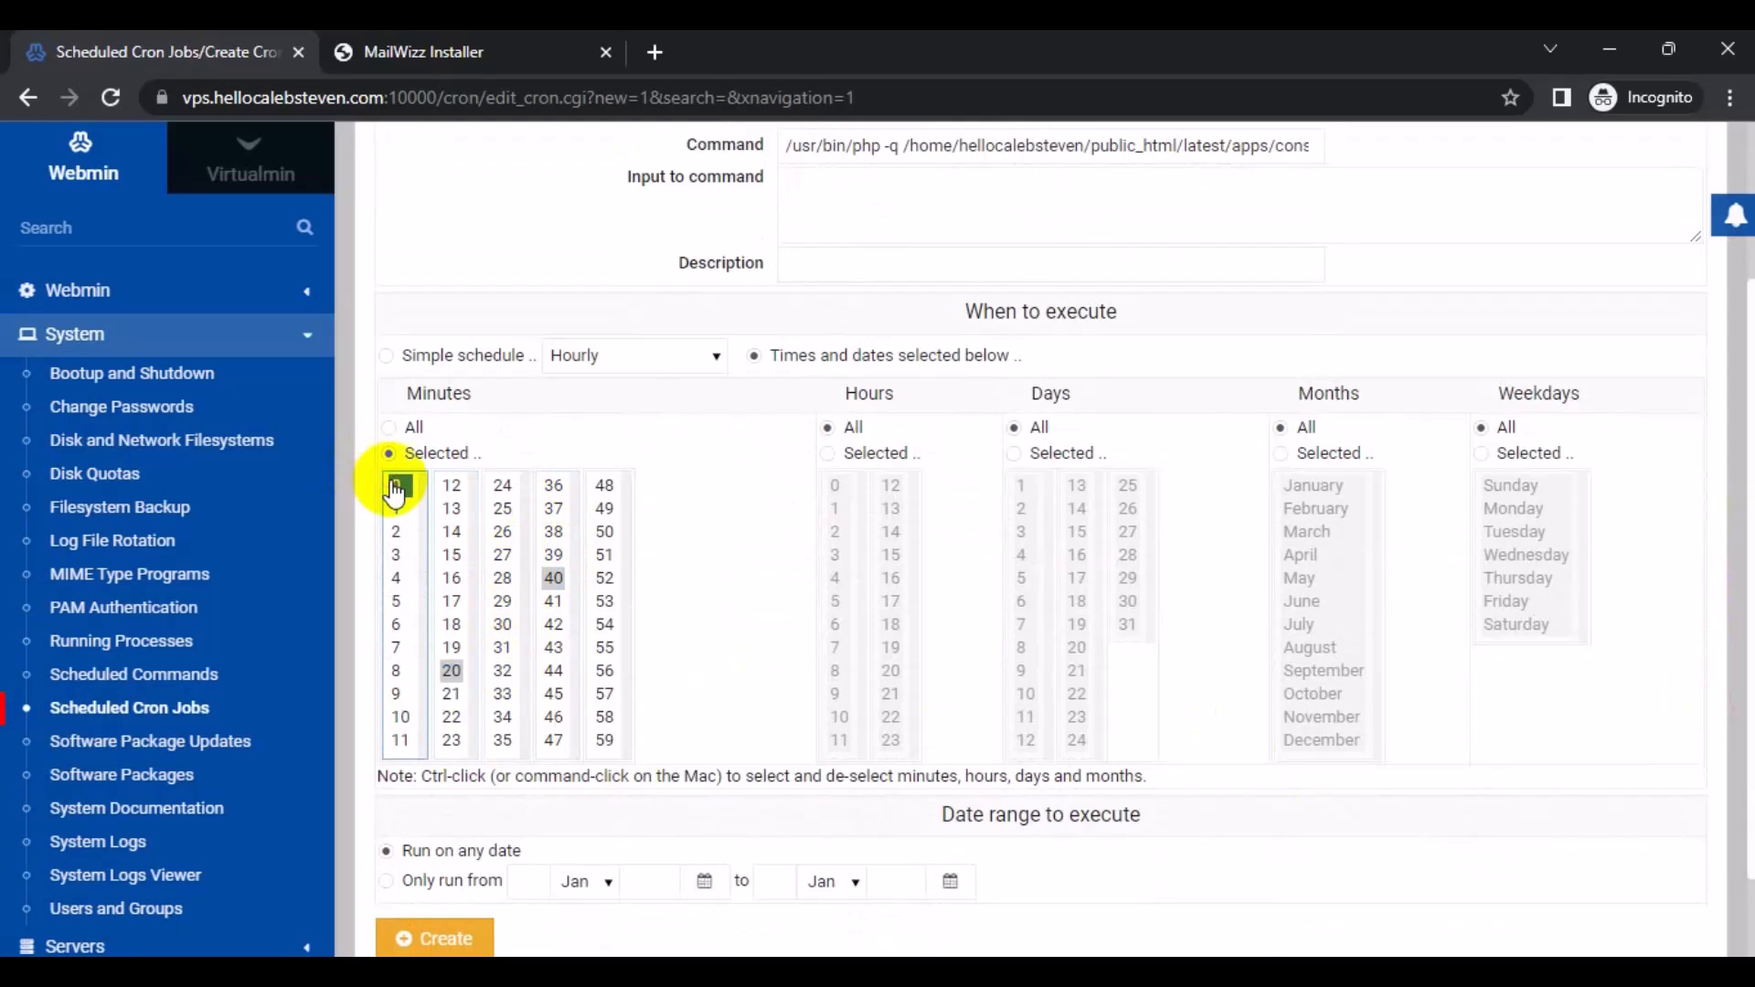
left_click(416, 934)
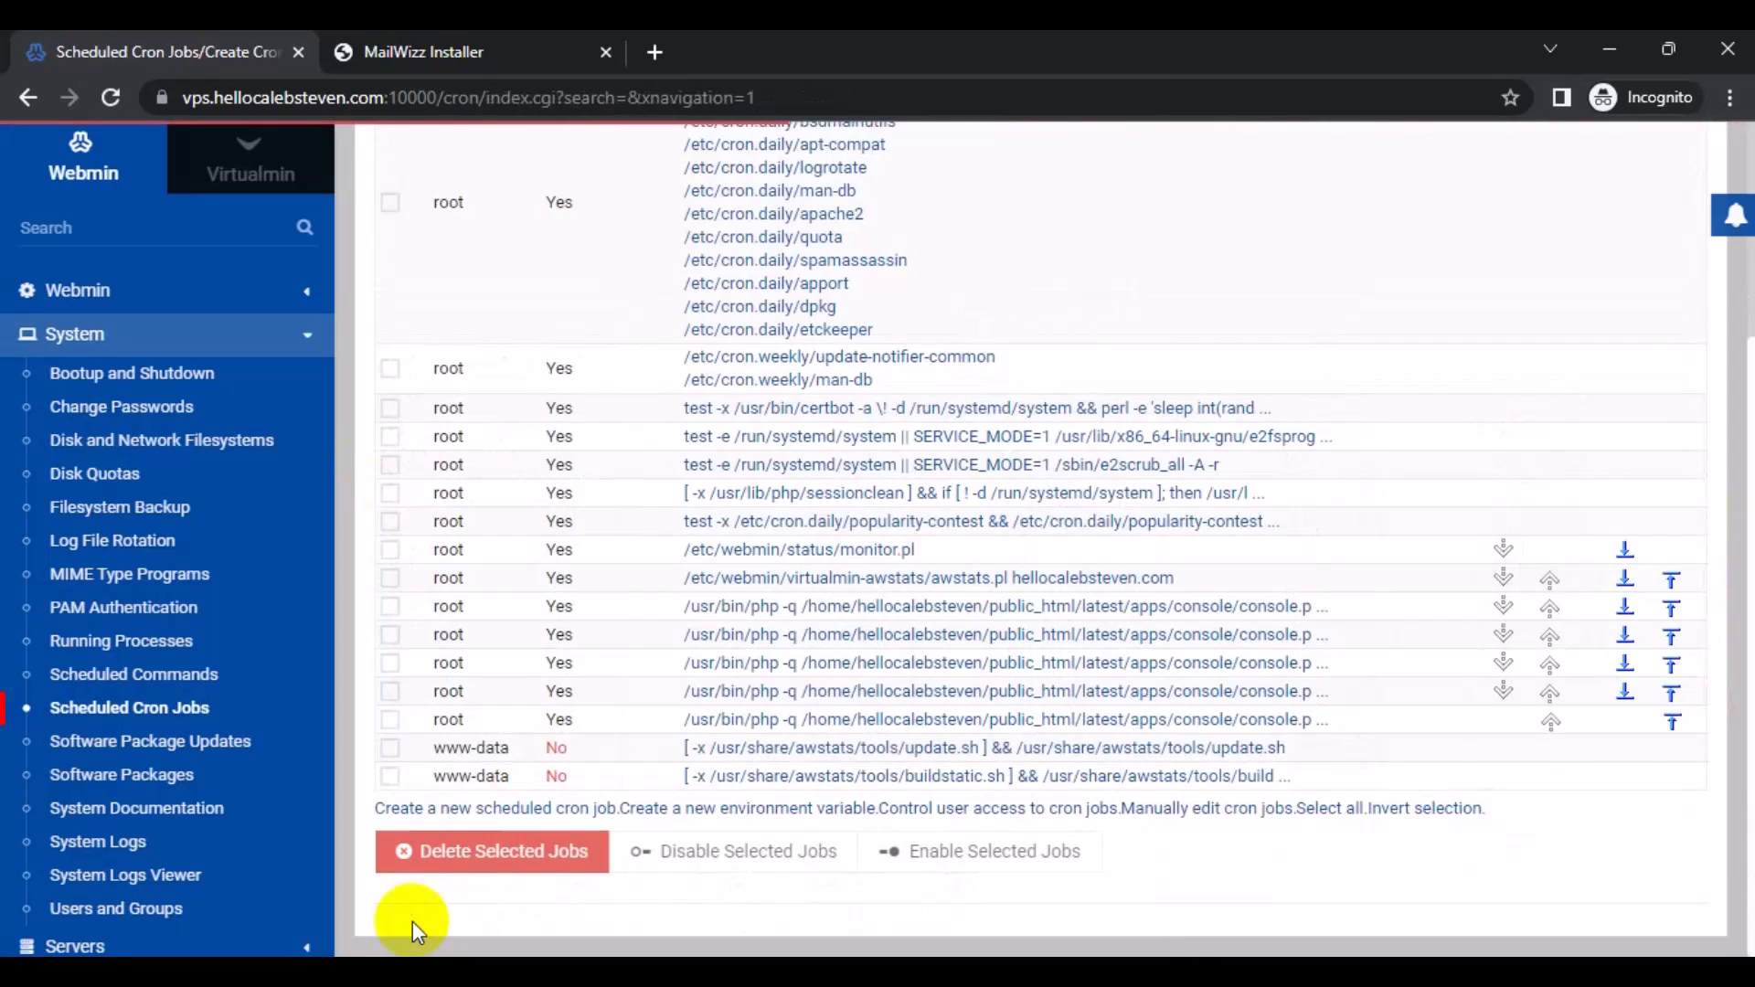
Reopen the feedback-loop job, dismiss the warning, Save and Run Now, then switch to the installer
left_click(773, 722)
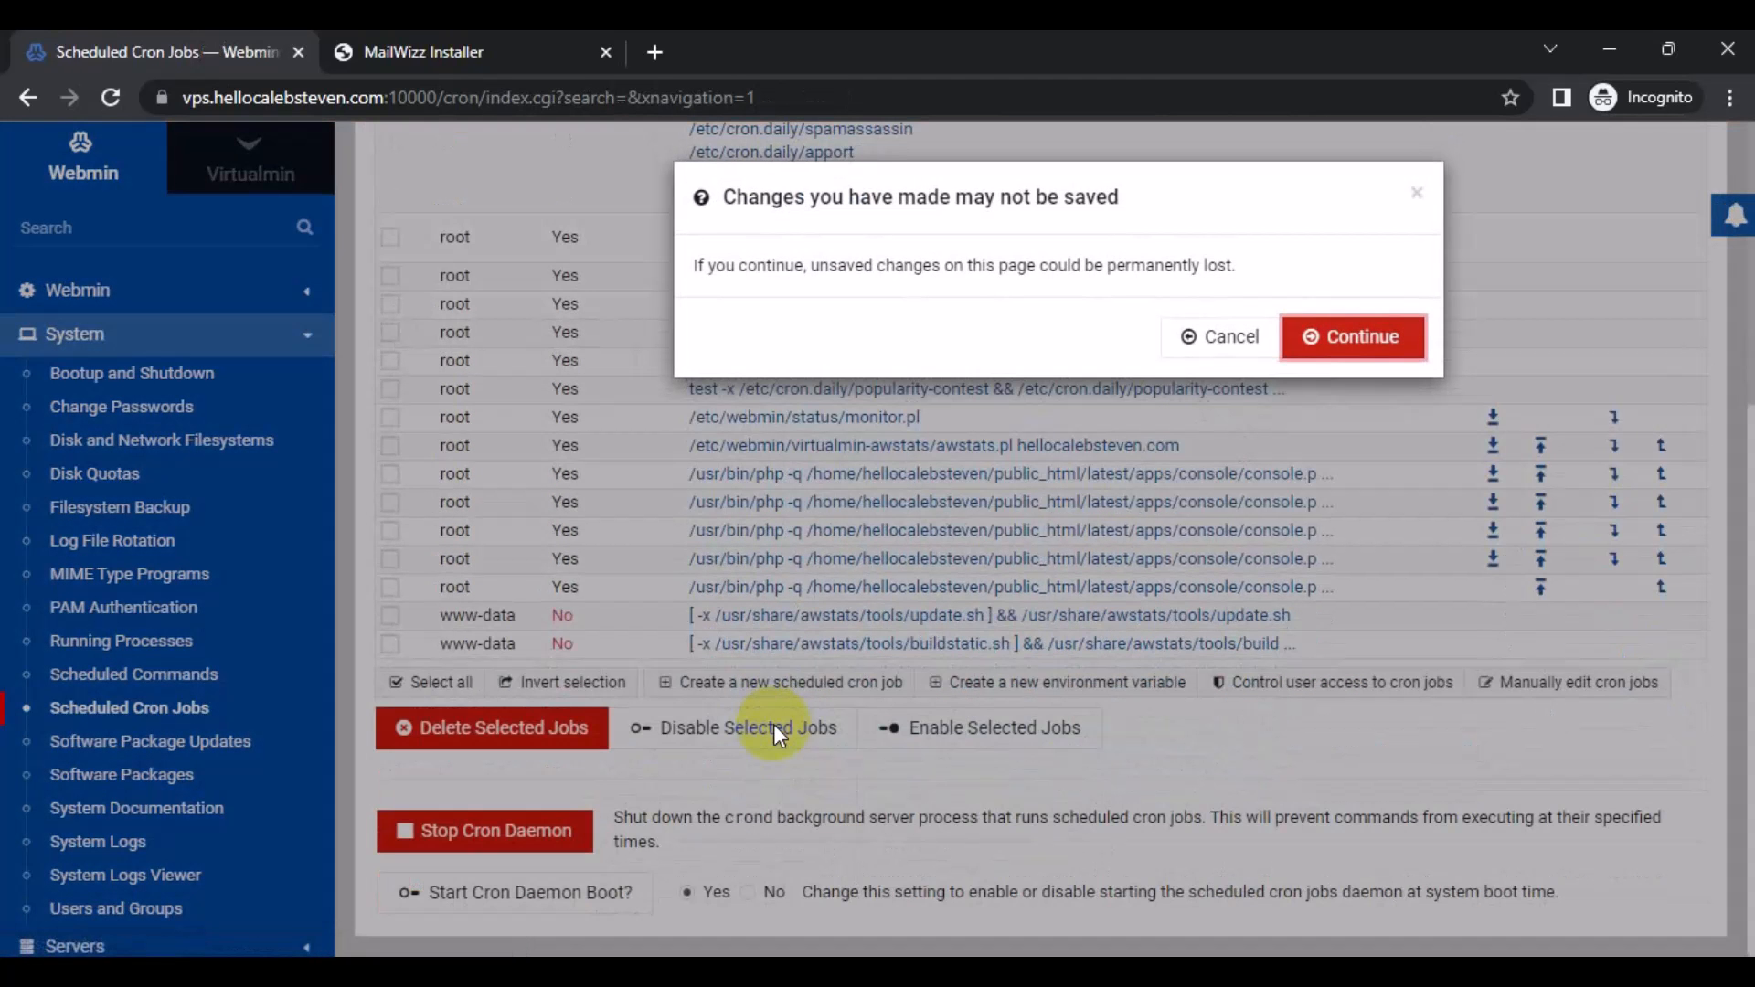
left_click(1188, 336)
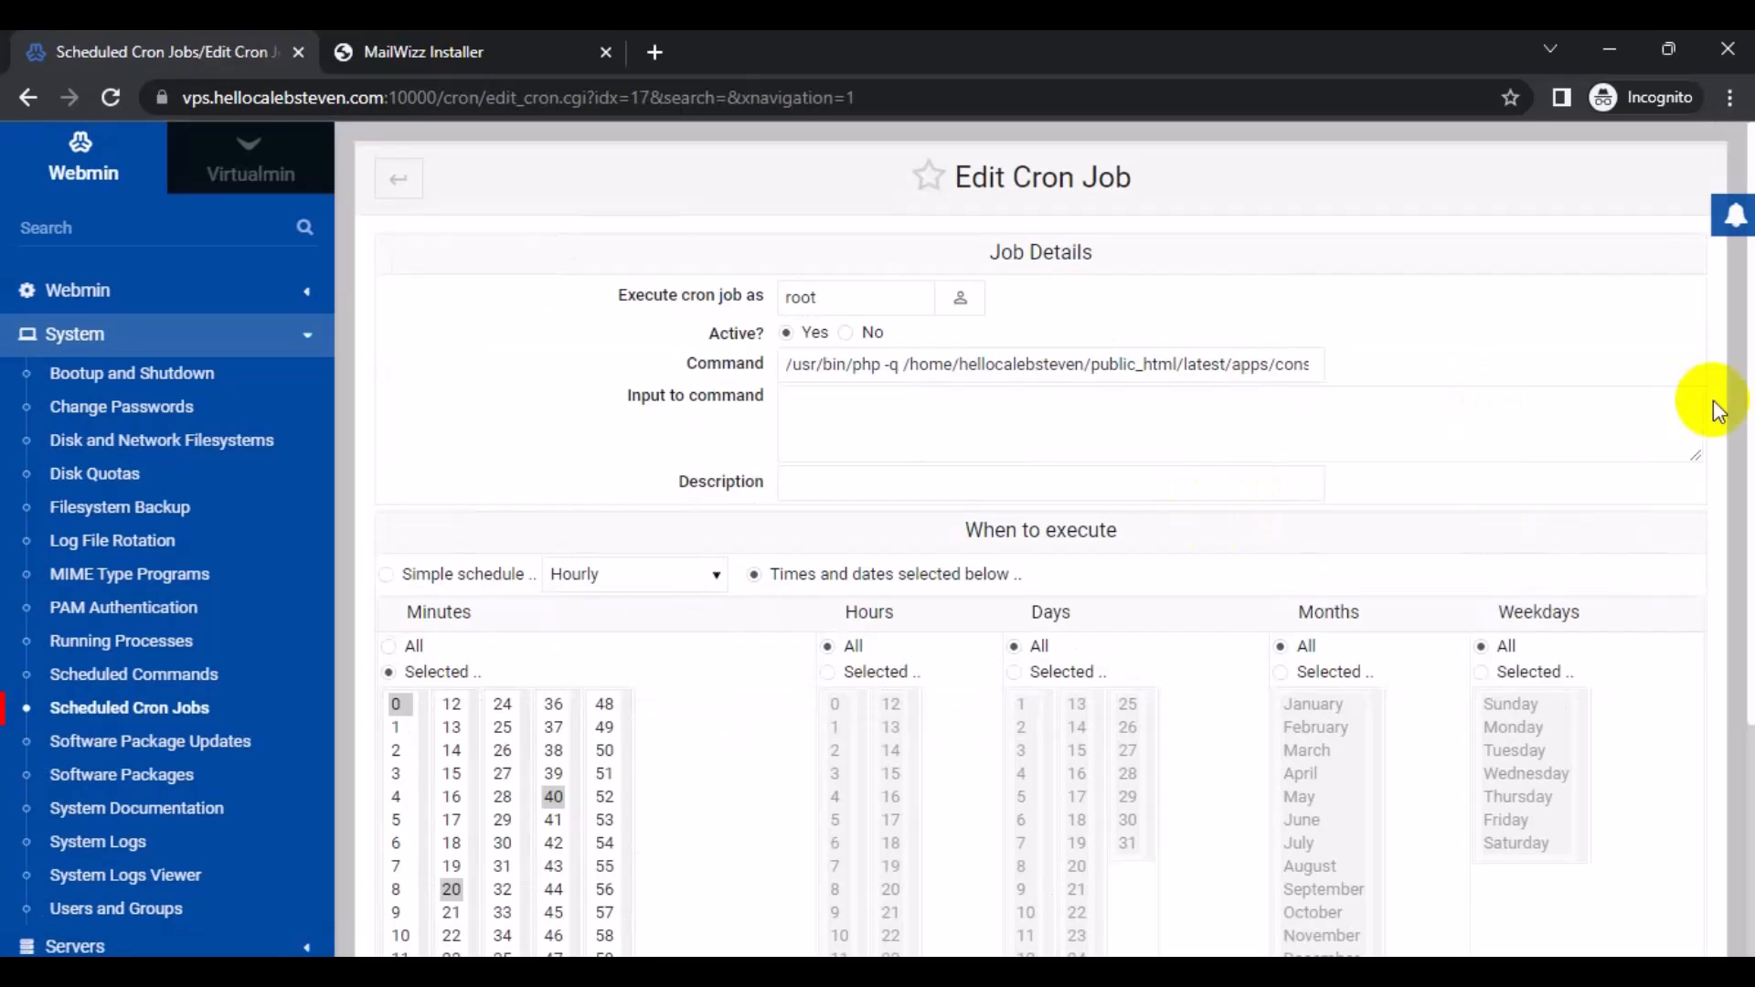
scroll(1682, 528, "down", 1)
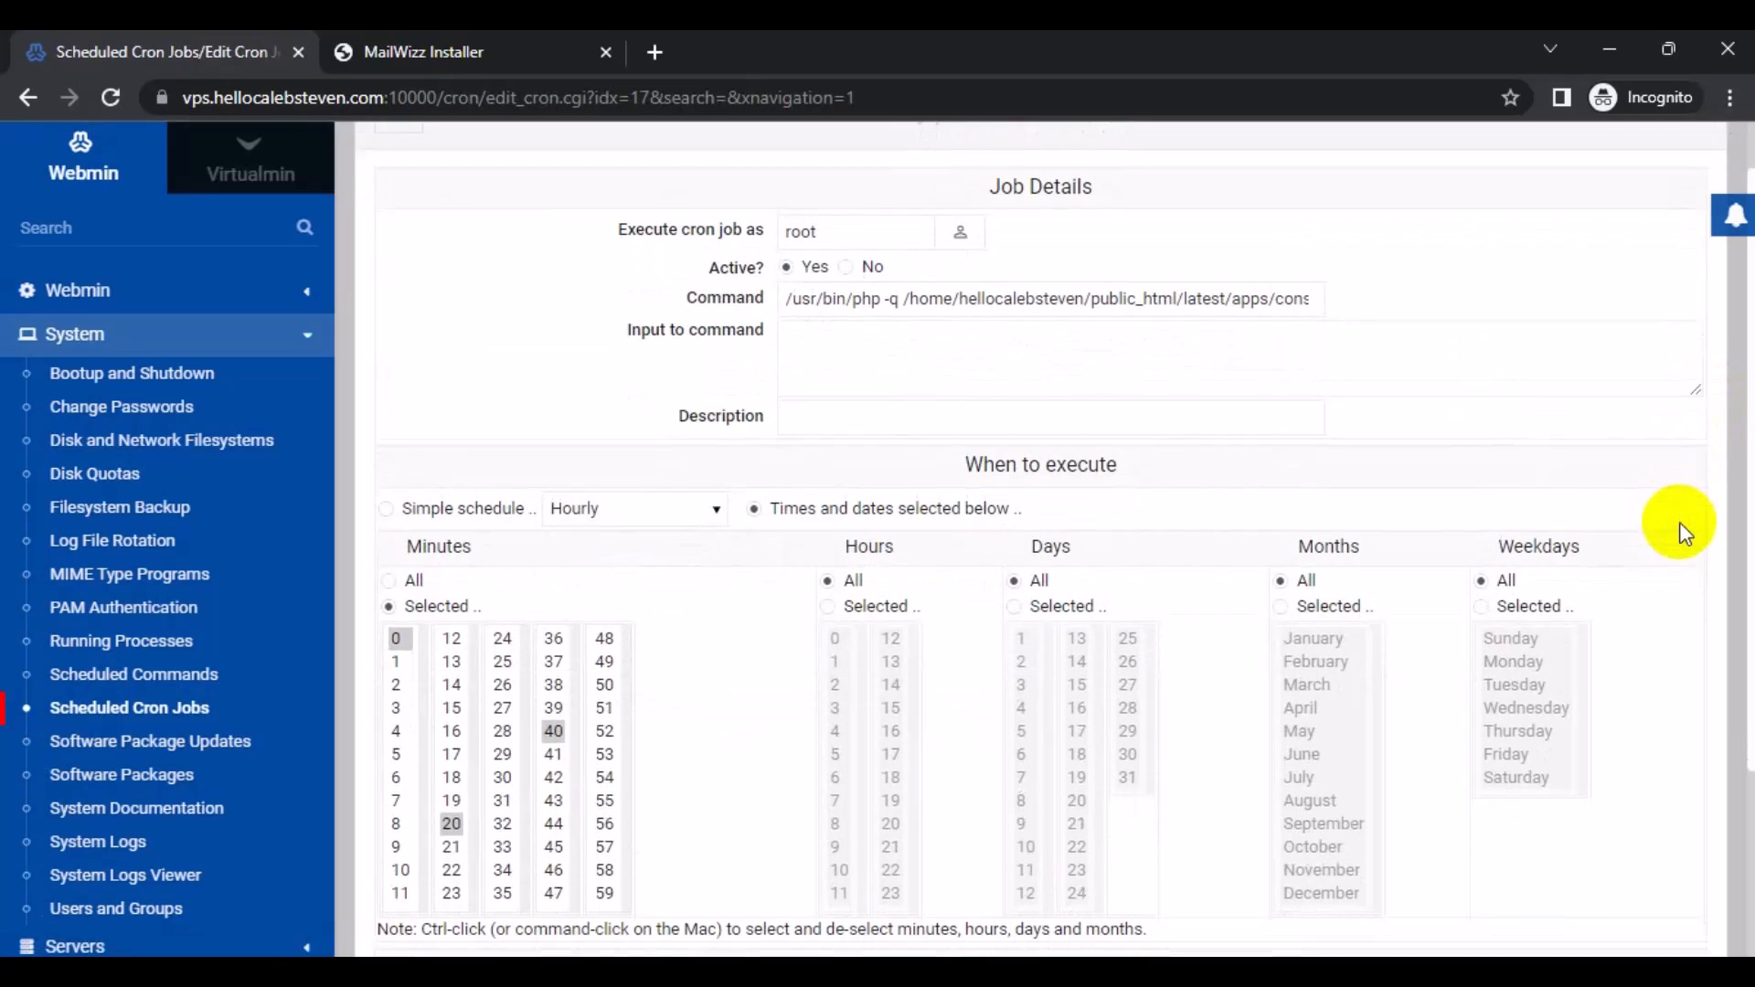
scroll(1680, 523, "down", 3)
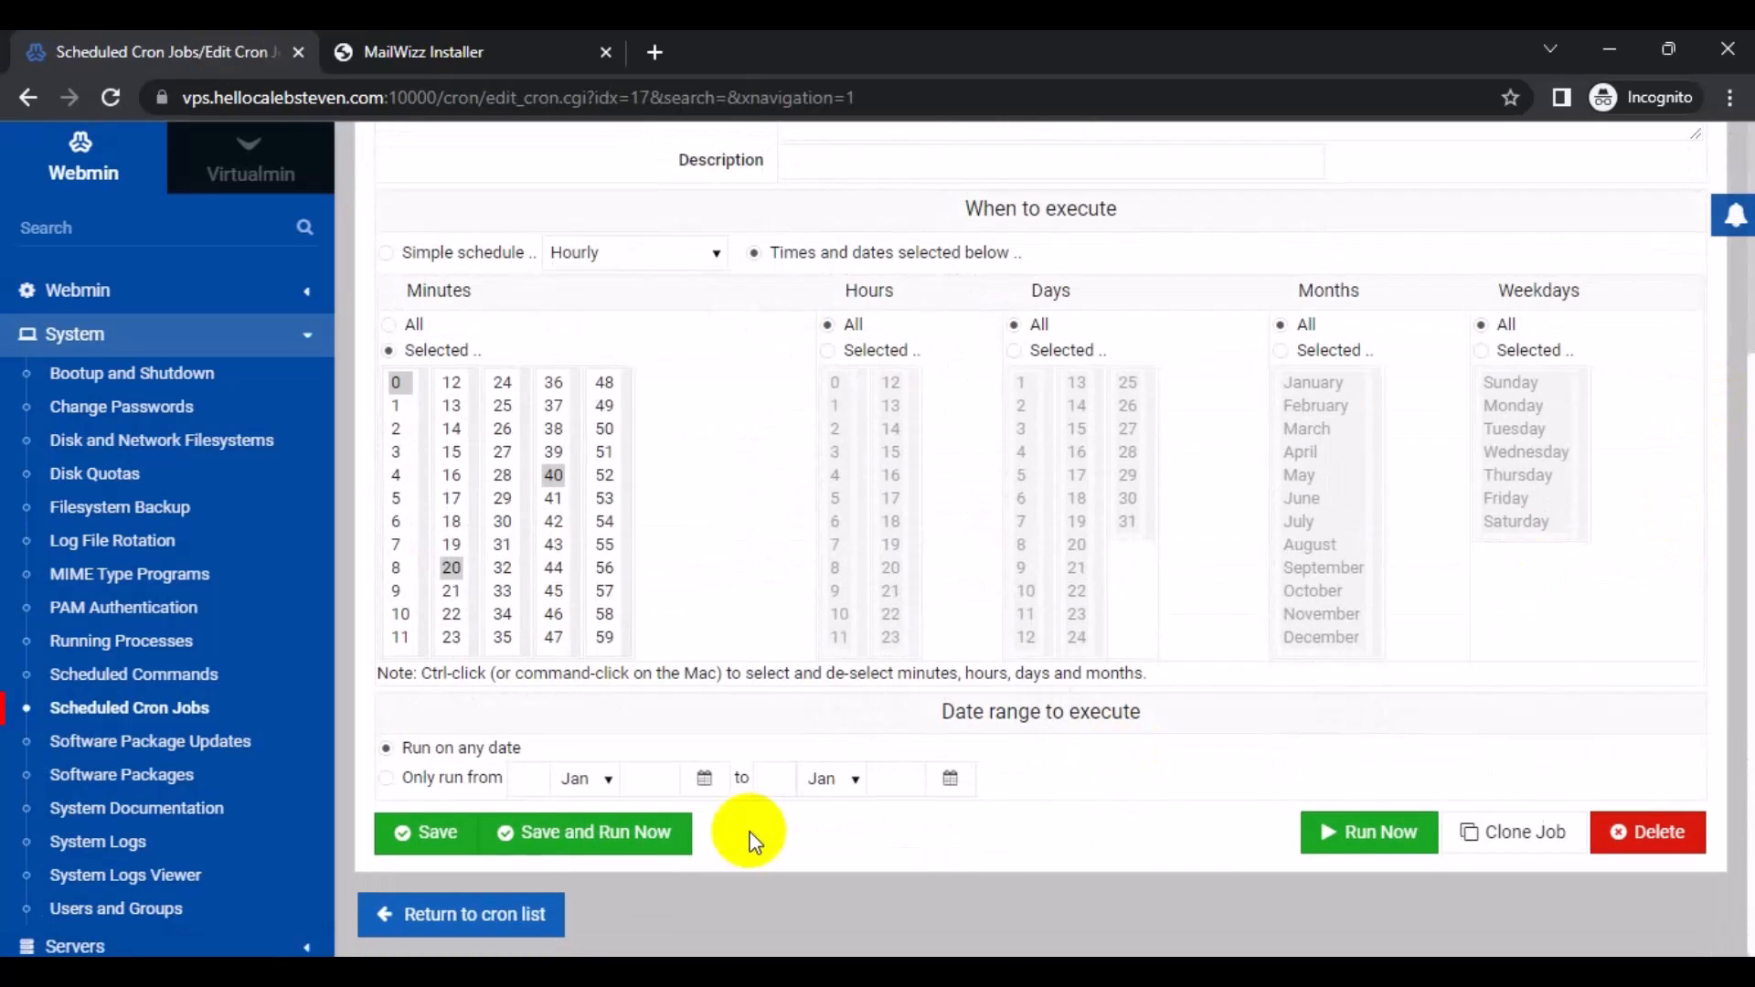
left_click(639, 835)
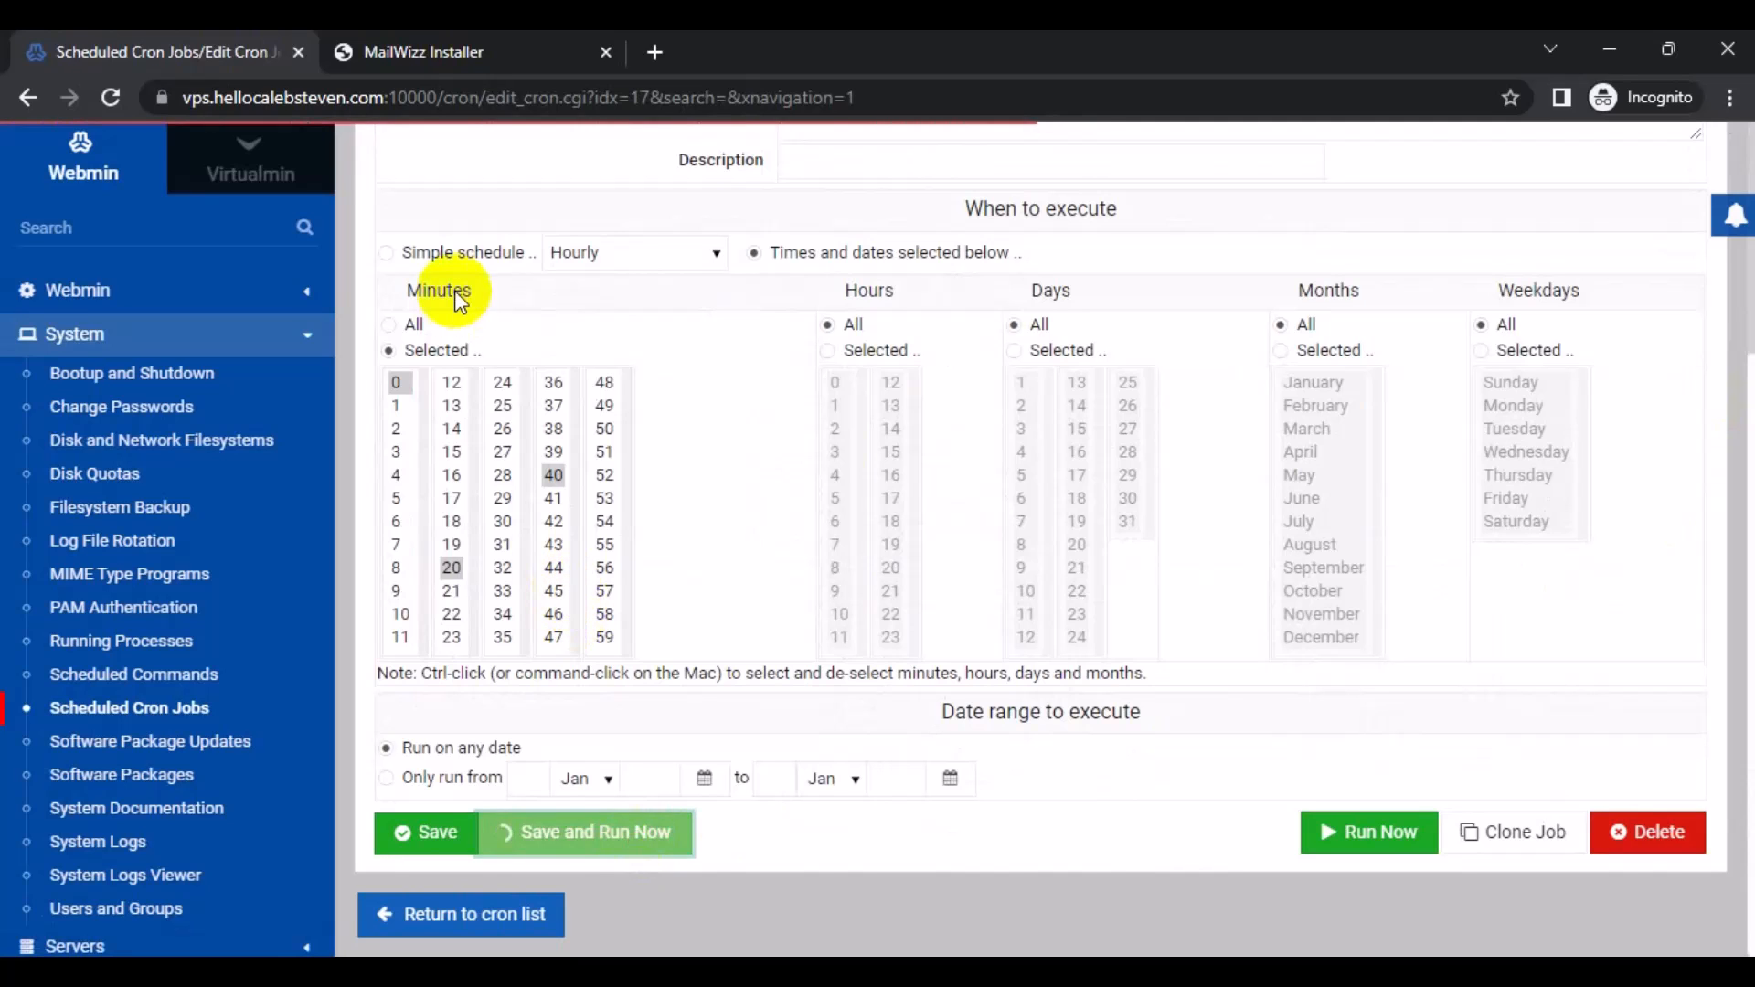
left_click(476, 36)
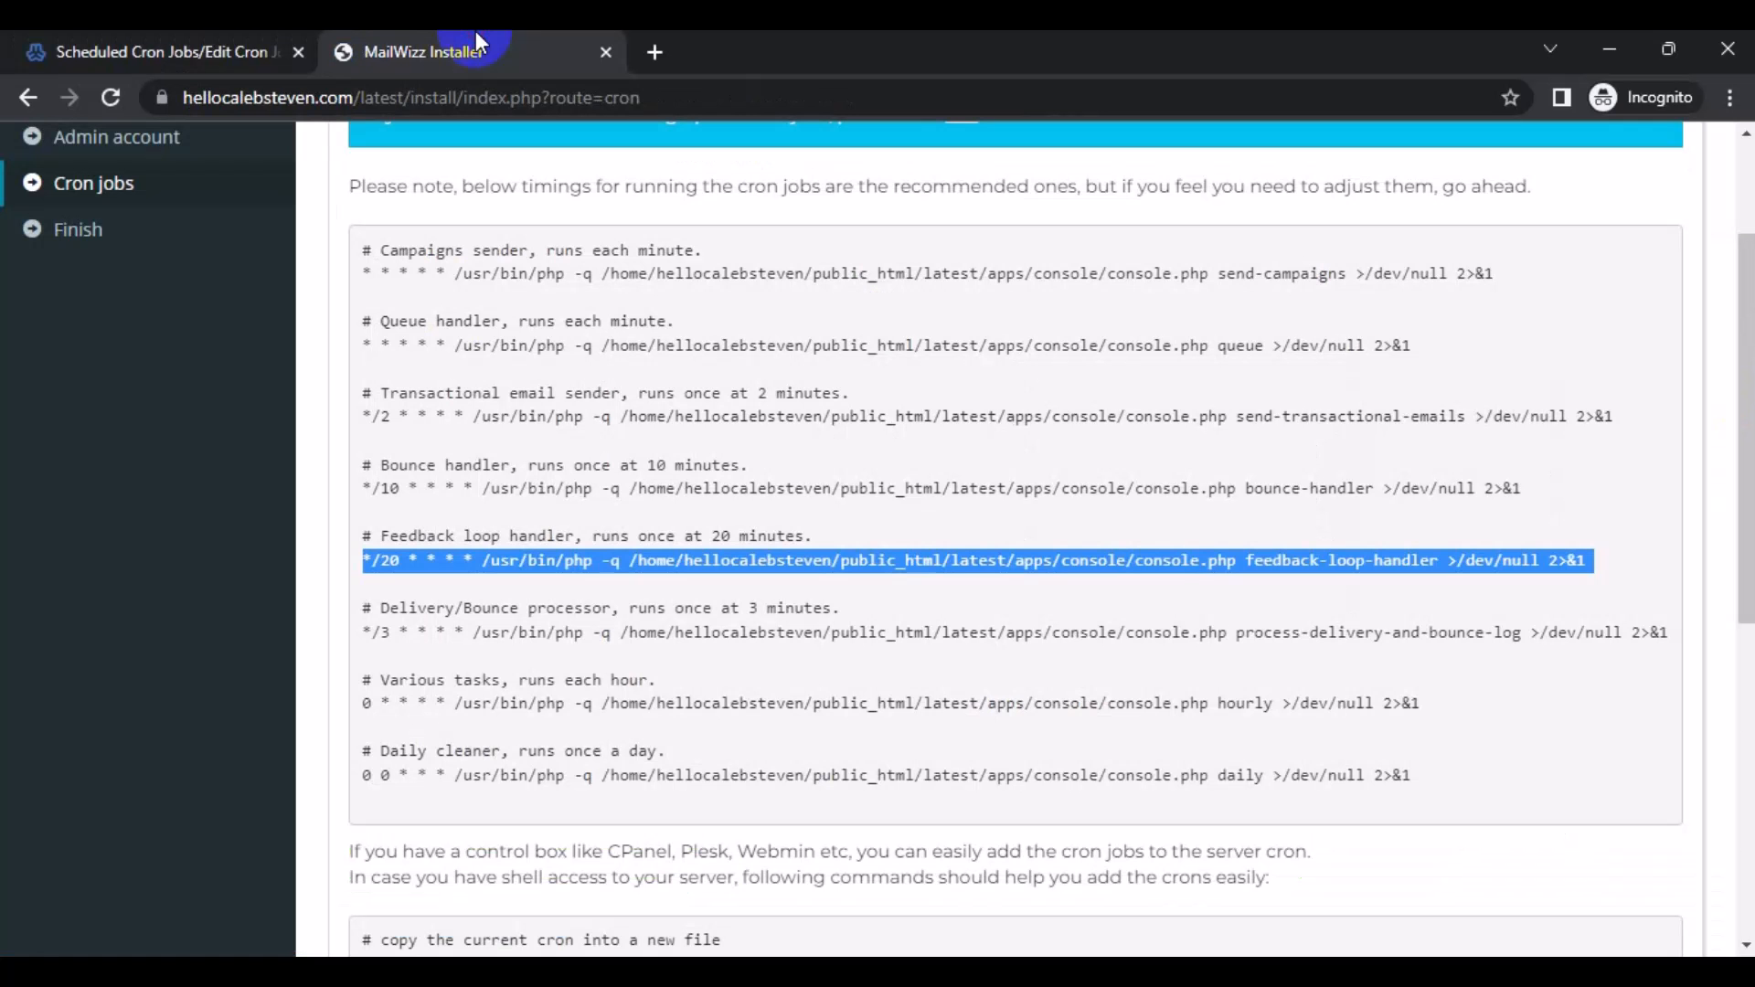
Copy the Delivery/Bounce processor cron line, return to the cron list, and start a new cron job
triple_click(524, 628)
right_click(522, 628)
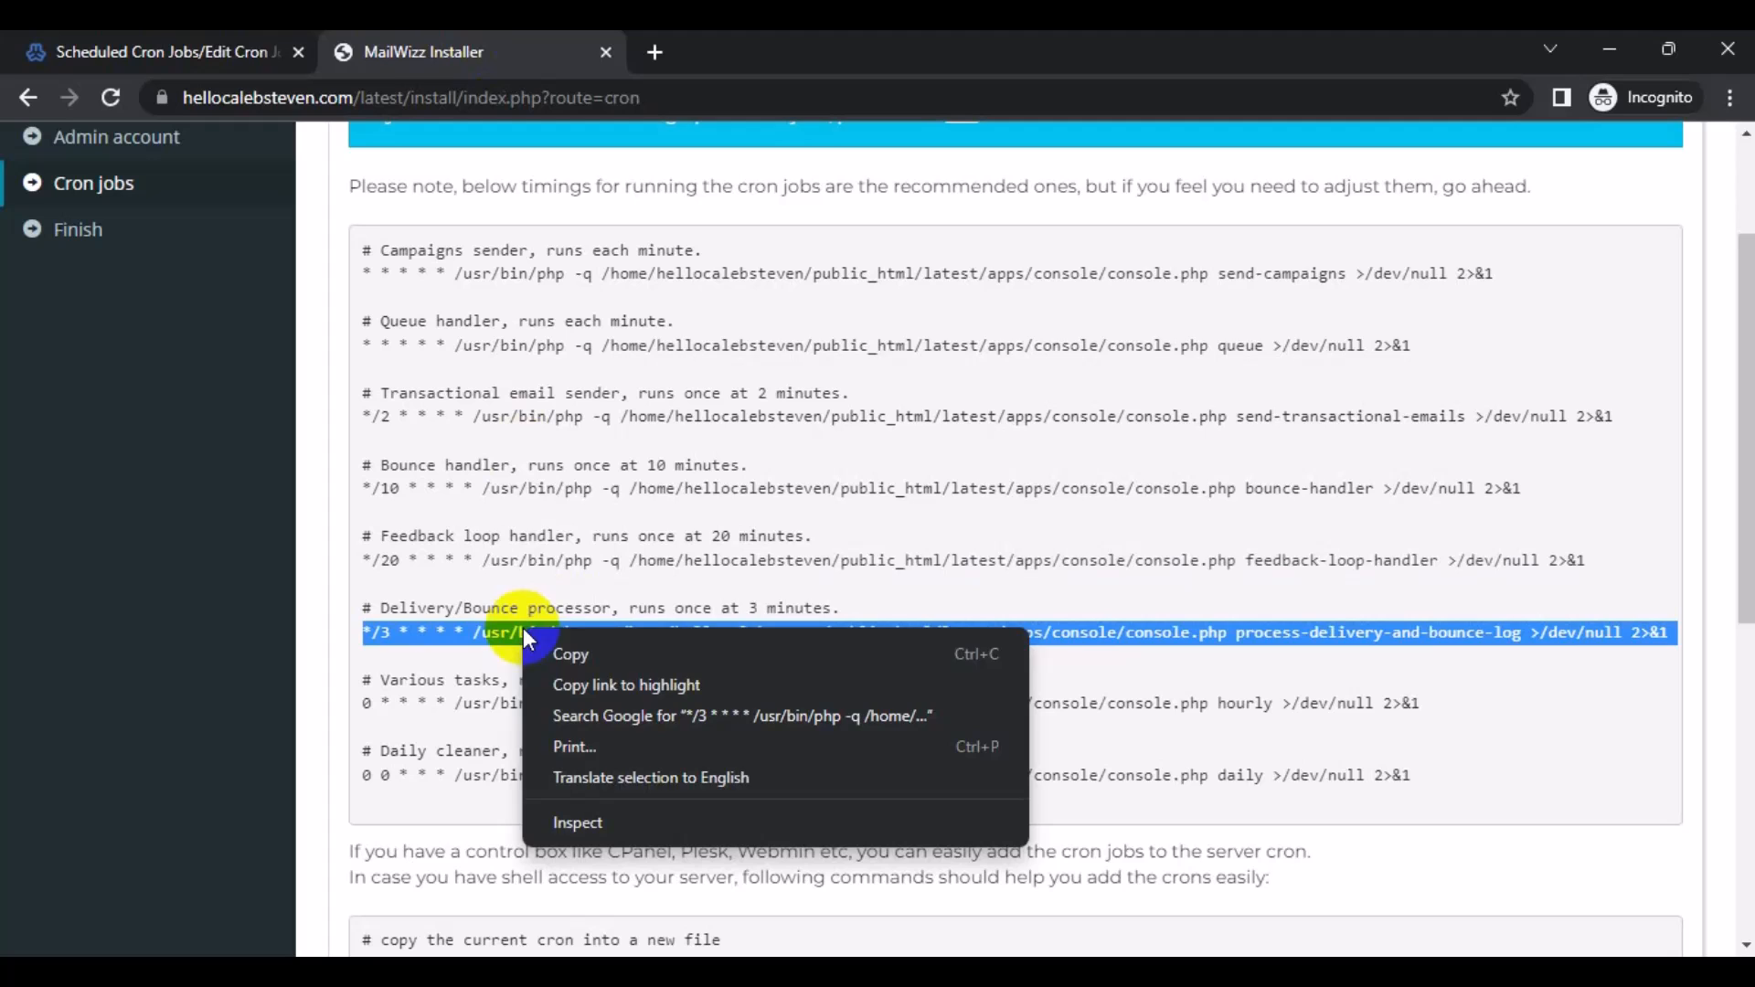
left_click(592, 653)
left_click(269, 41)
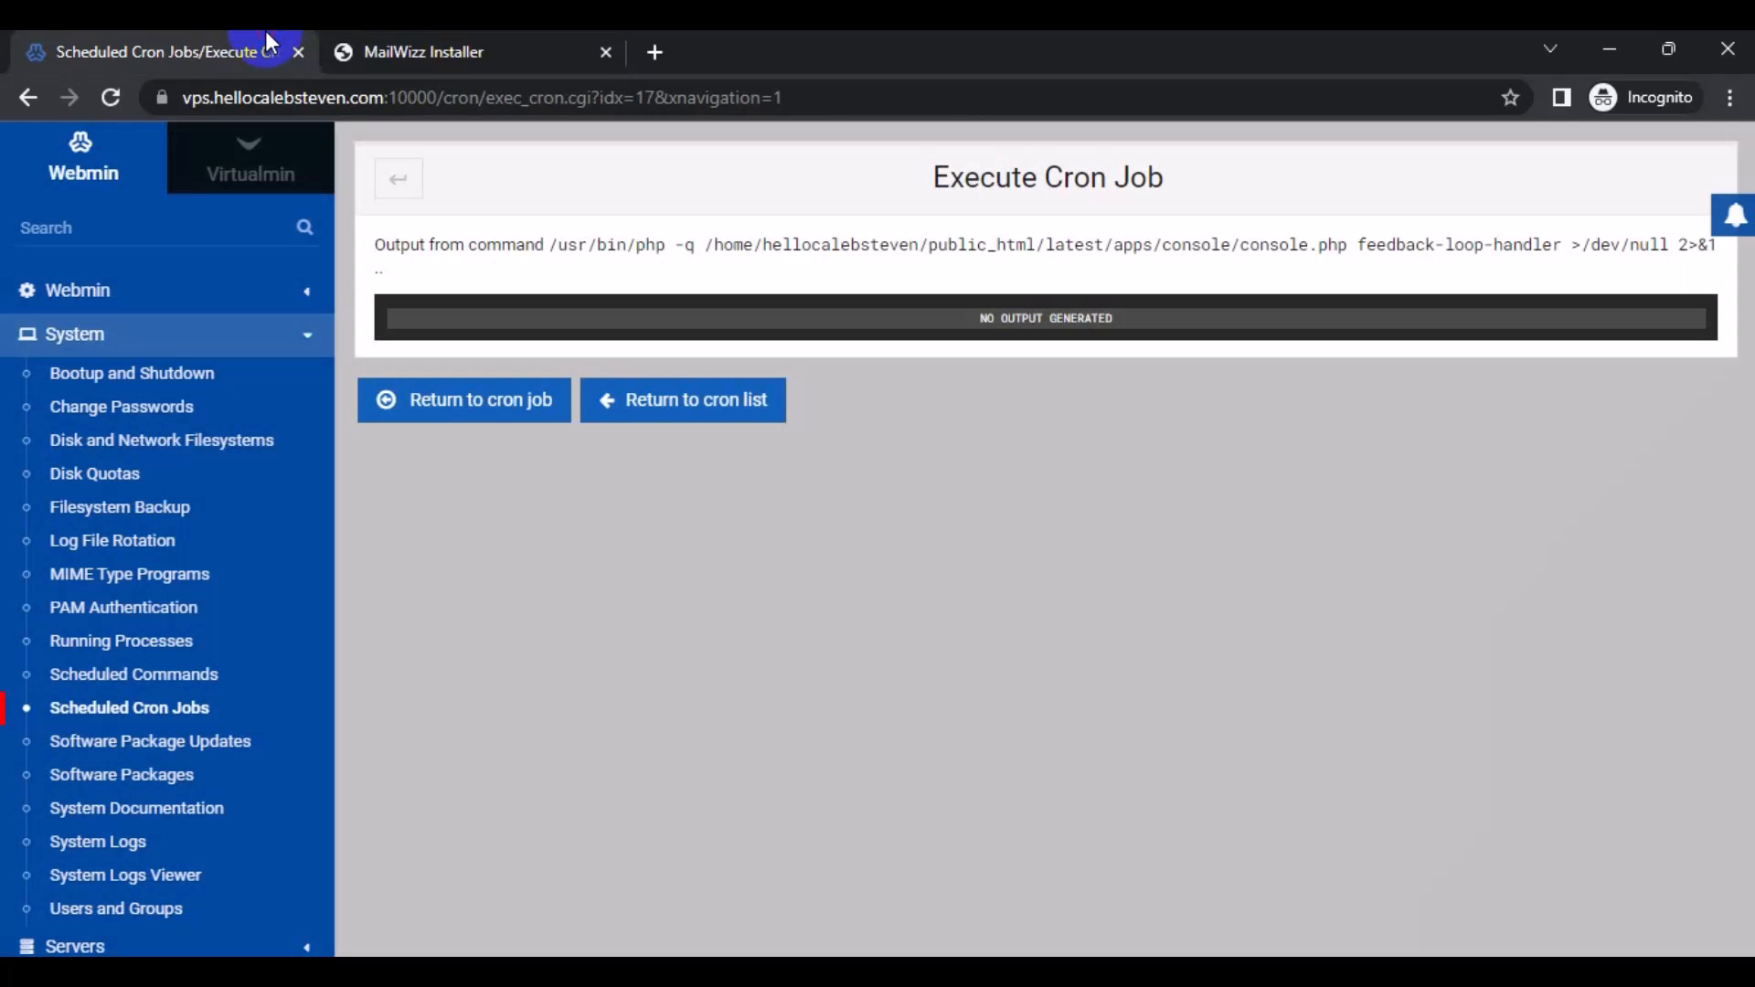
left_click(688, 406)
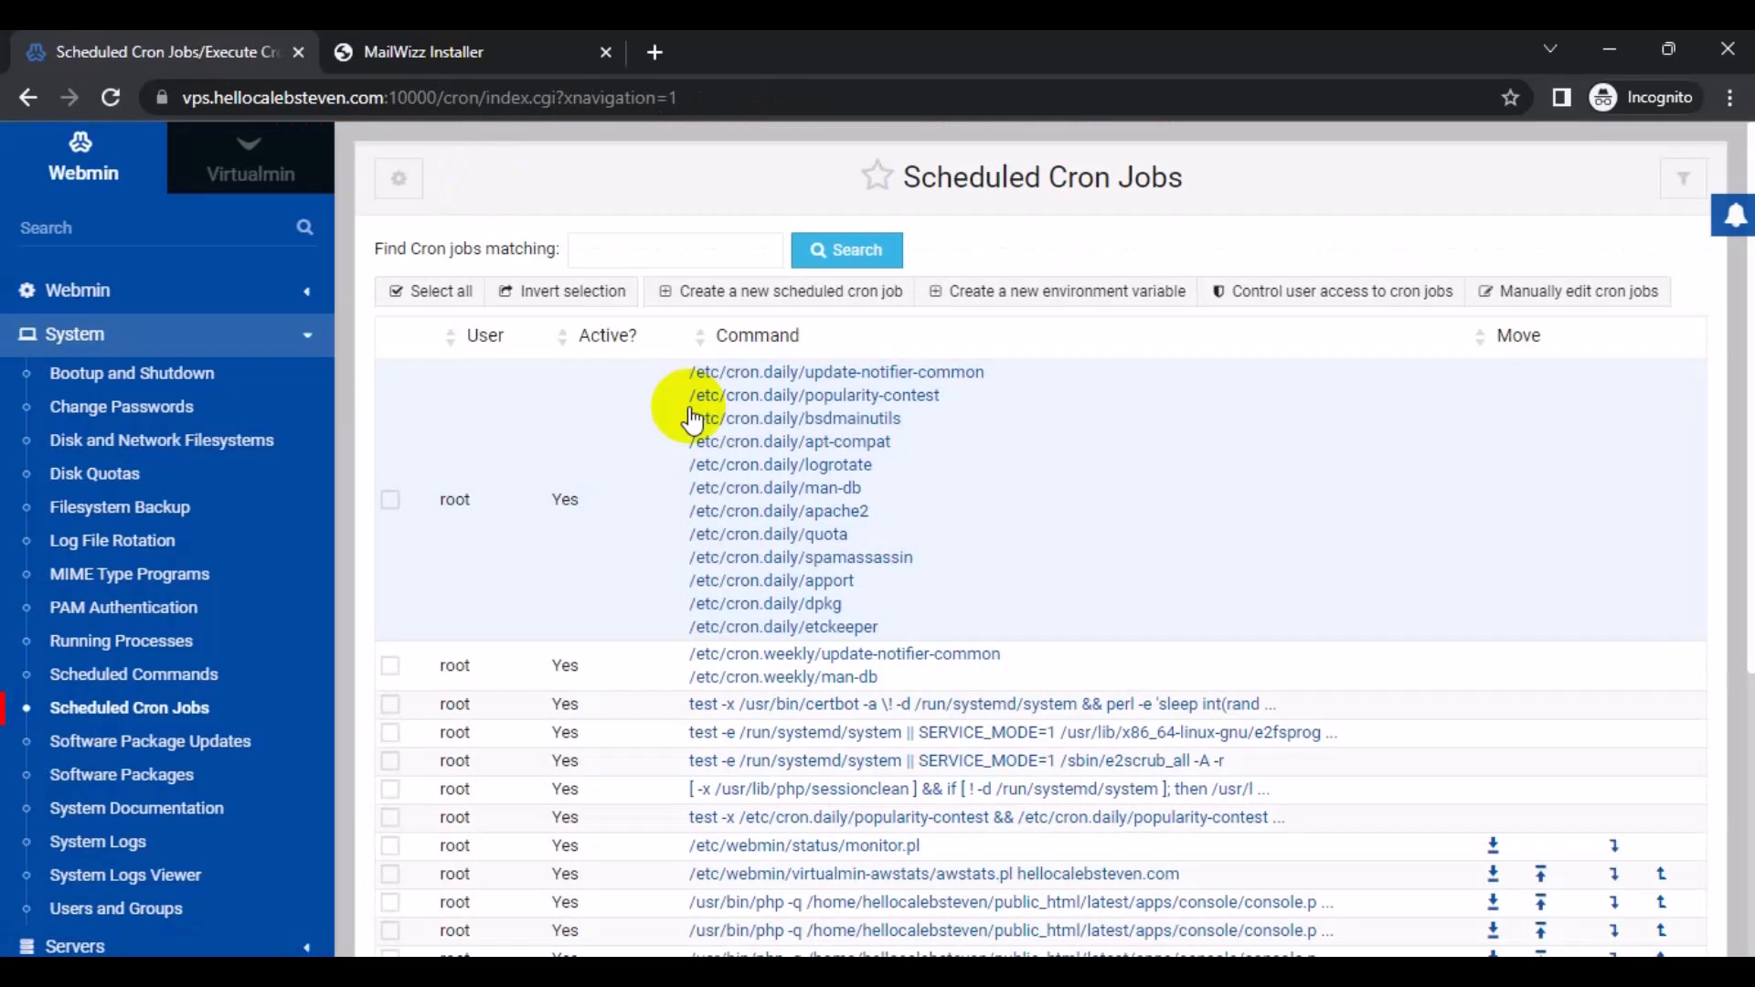
left_click(757, 296)
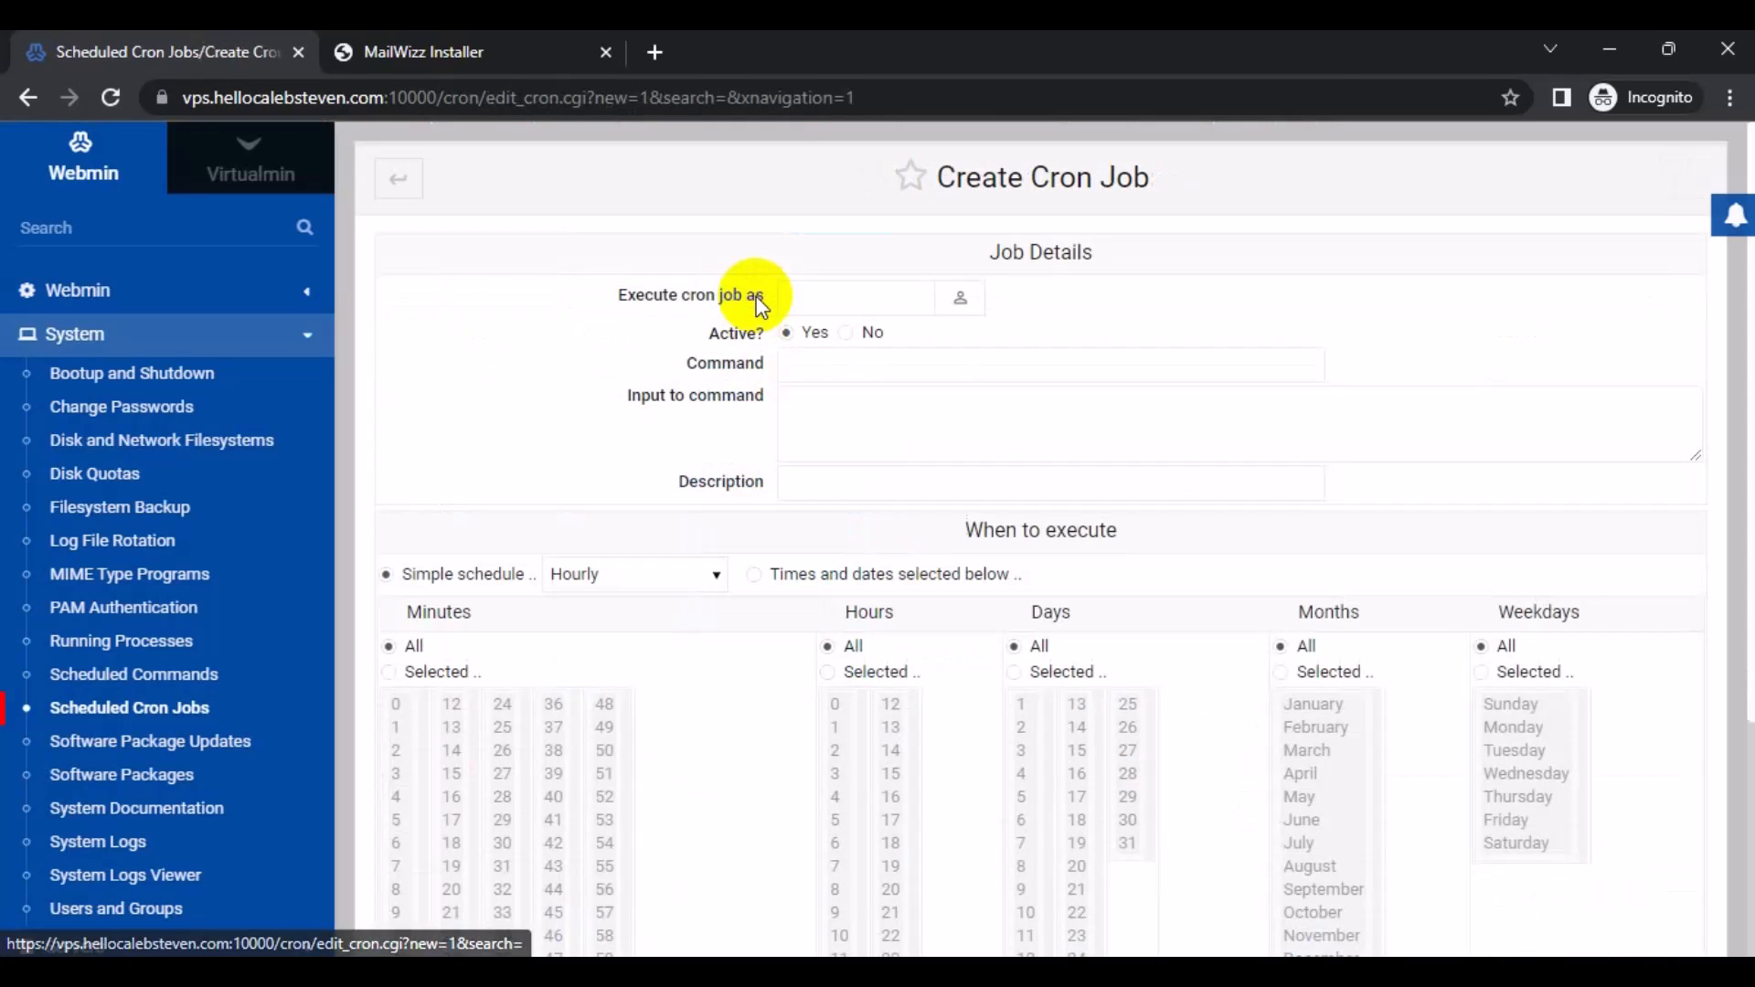
Set user root and paste the delivery/bounce command with its */3 schedule prefix removed
type("root")
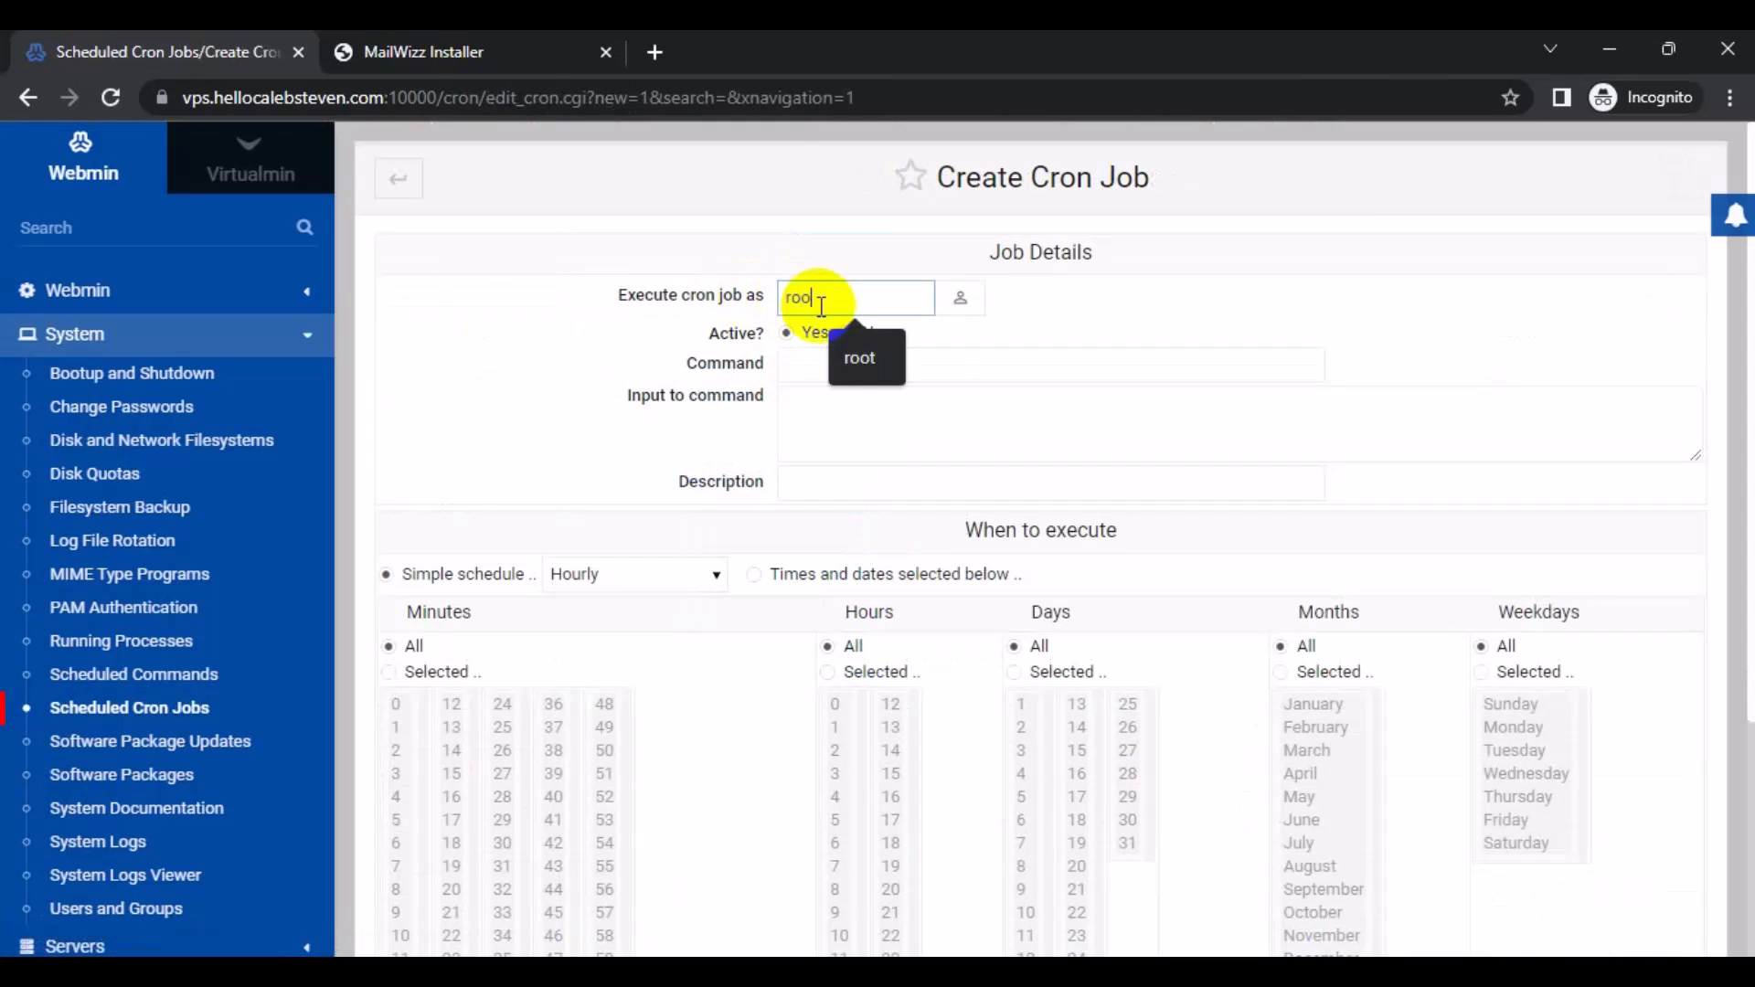
left_click(819, 363)
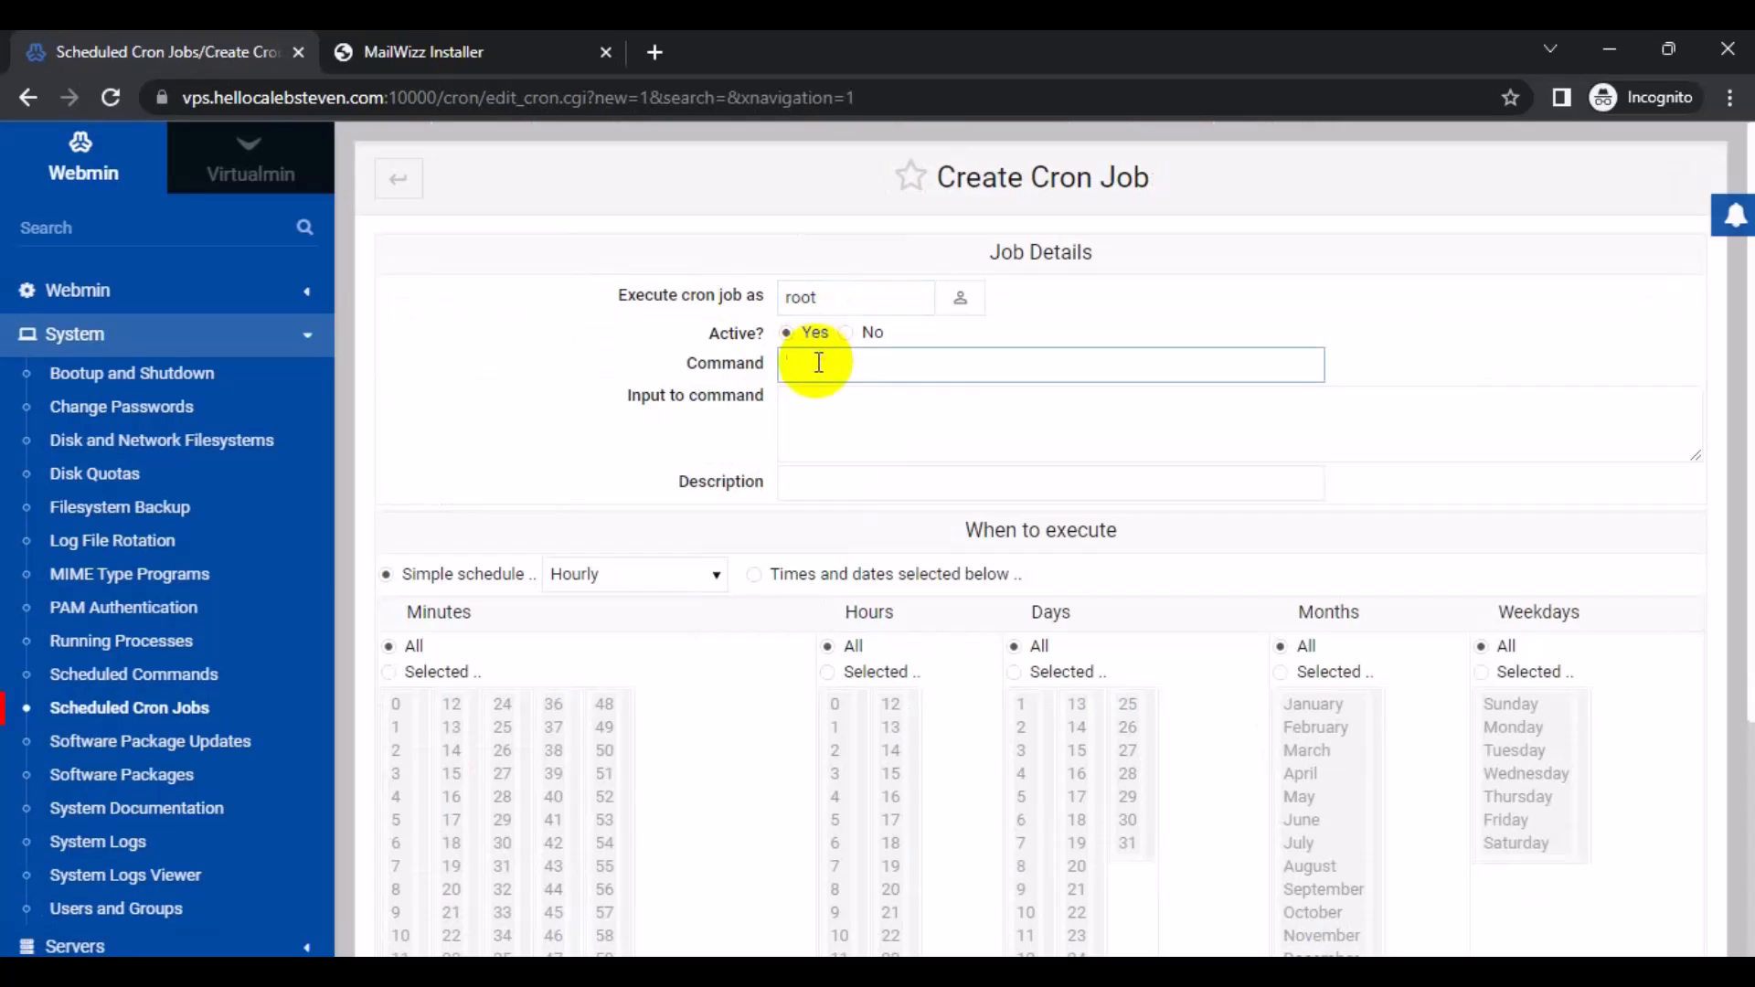
key("ctrl+v")
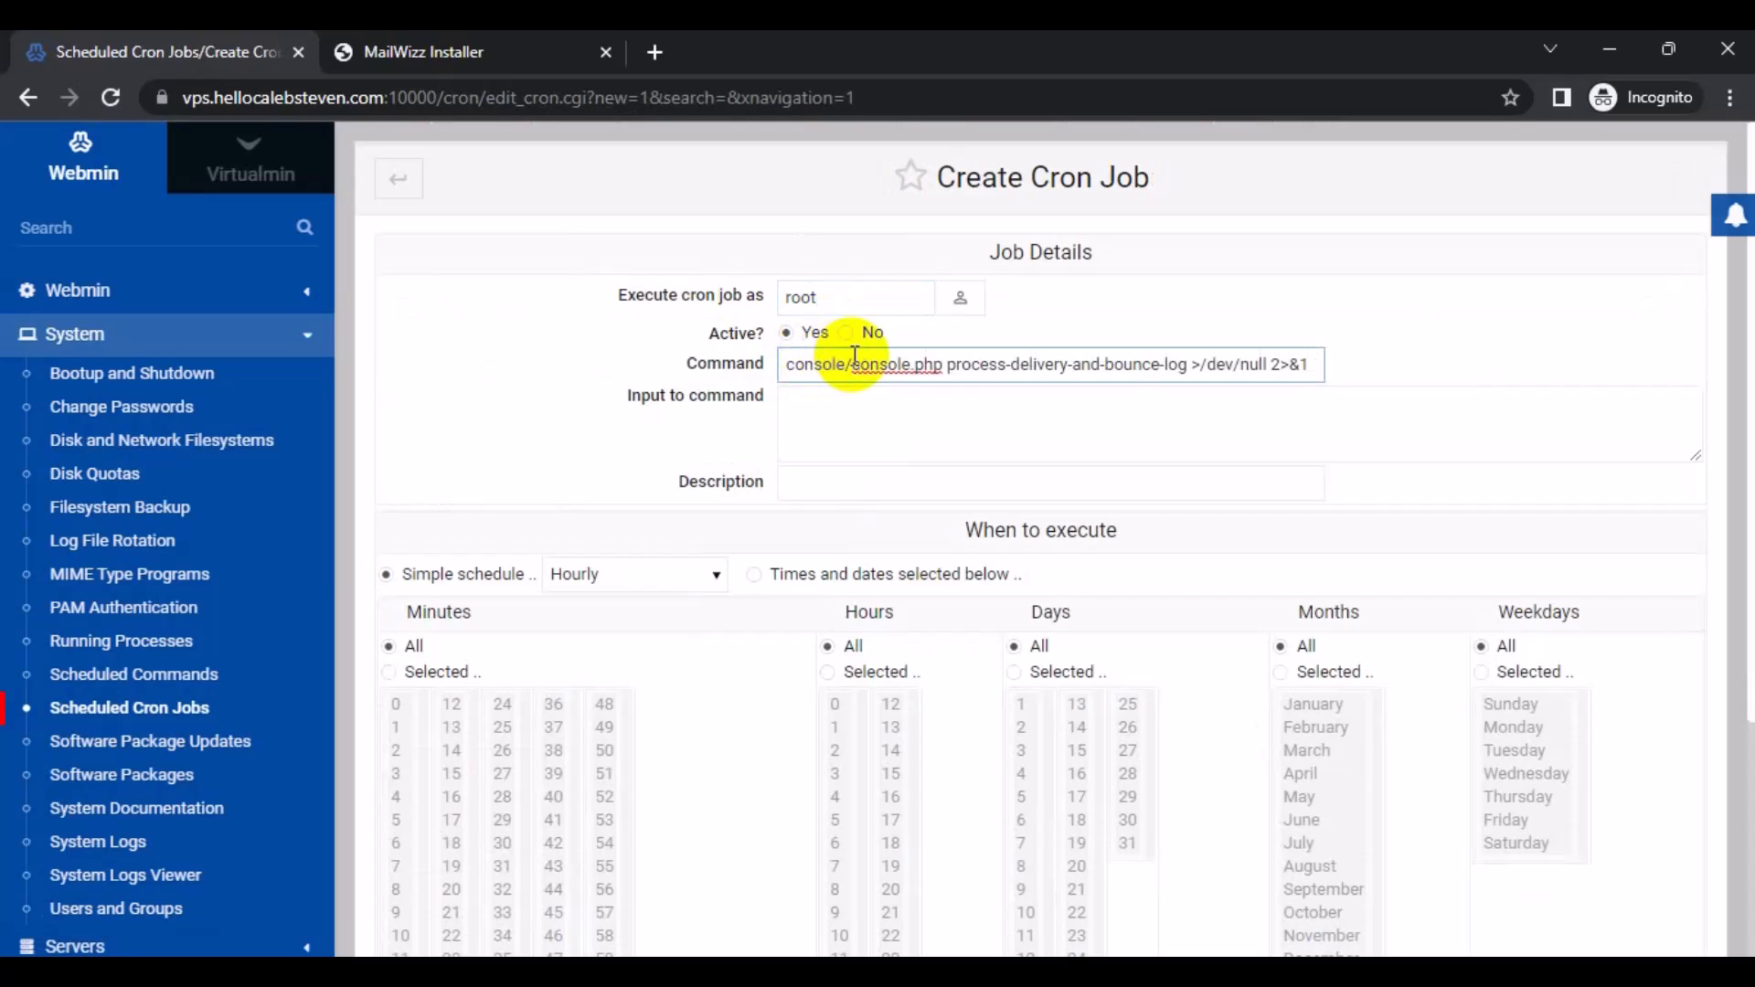
key("Home")
left_click_drag(857, 361, 728, 336)
key("BackSpace")
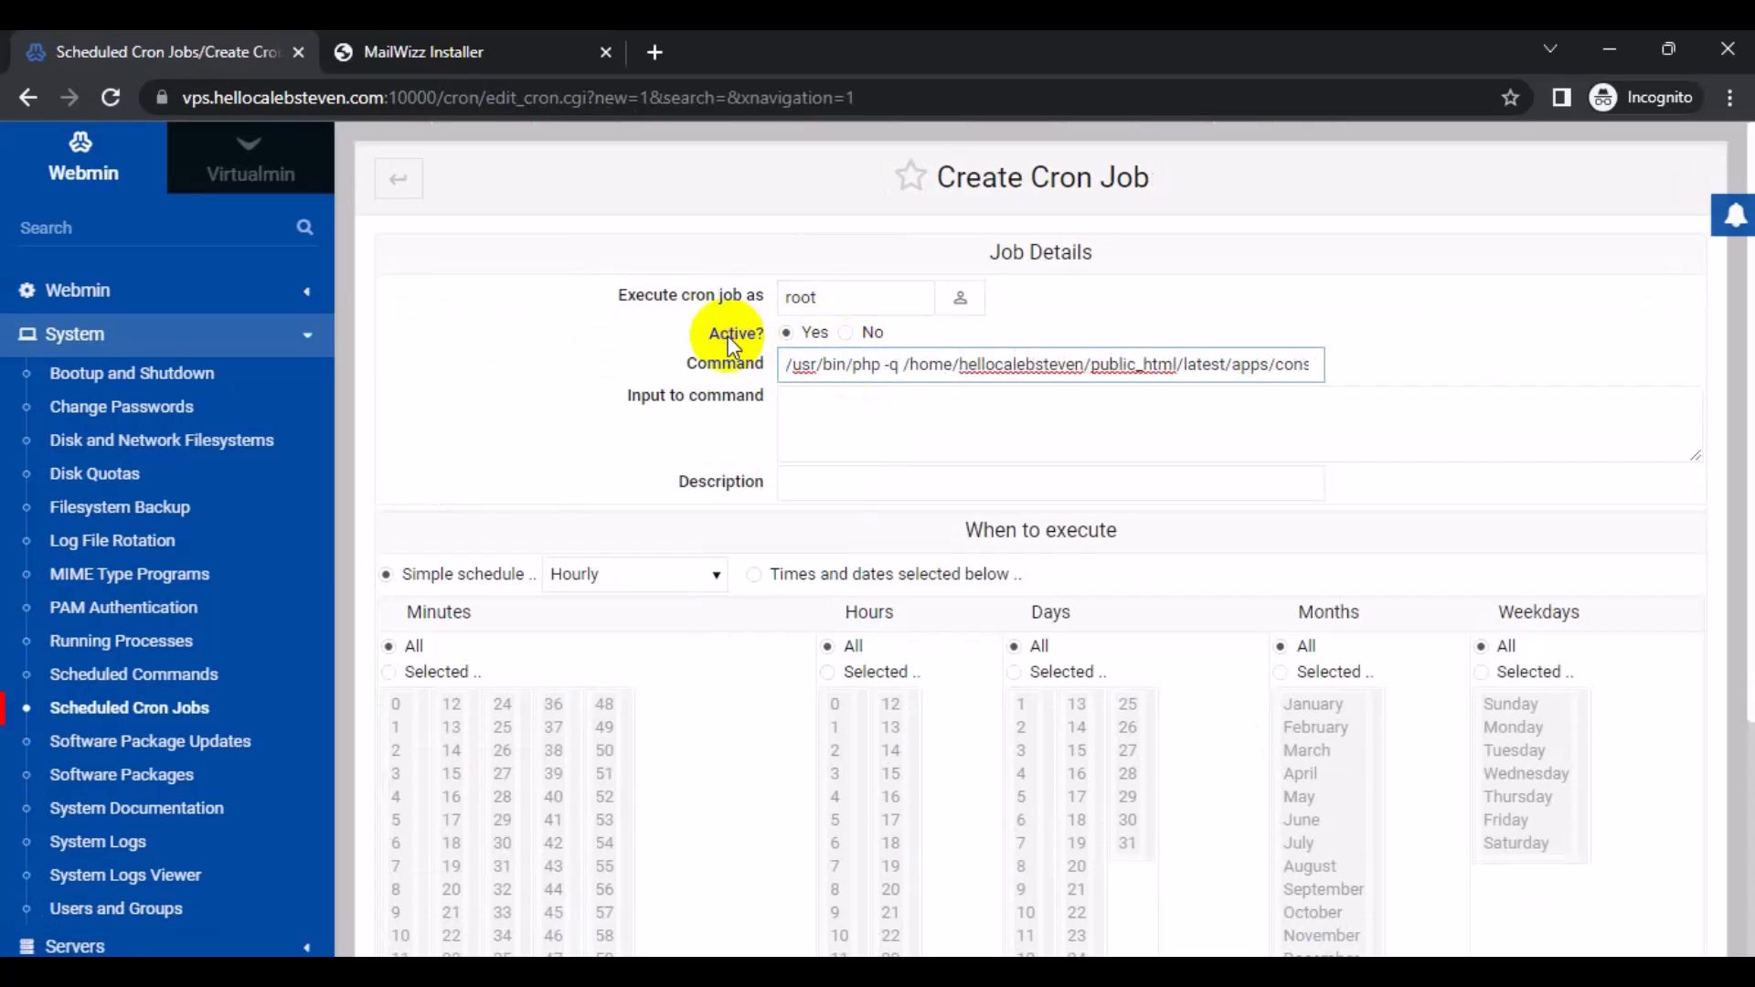
Choose selected minutes and, after rechecking the recommended timing, pick minutes 3 through 33 in steps of 3
left_click(442, 671)
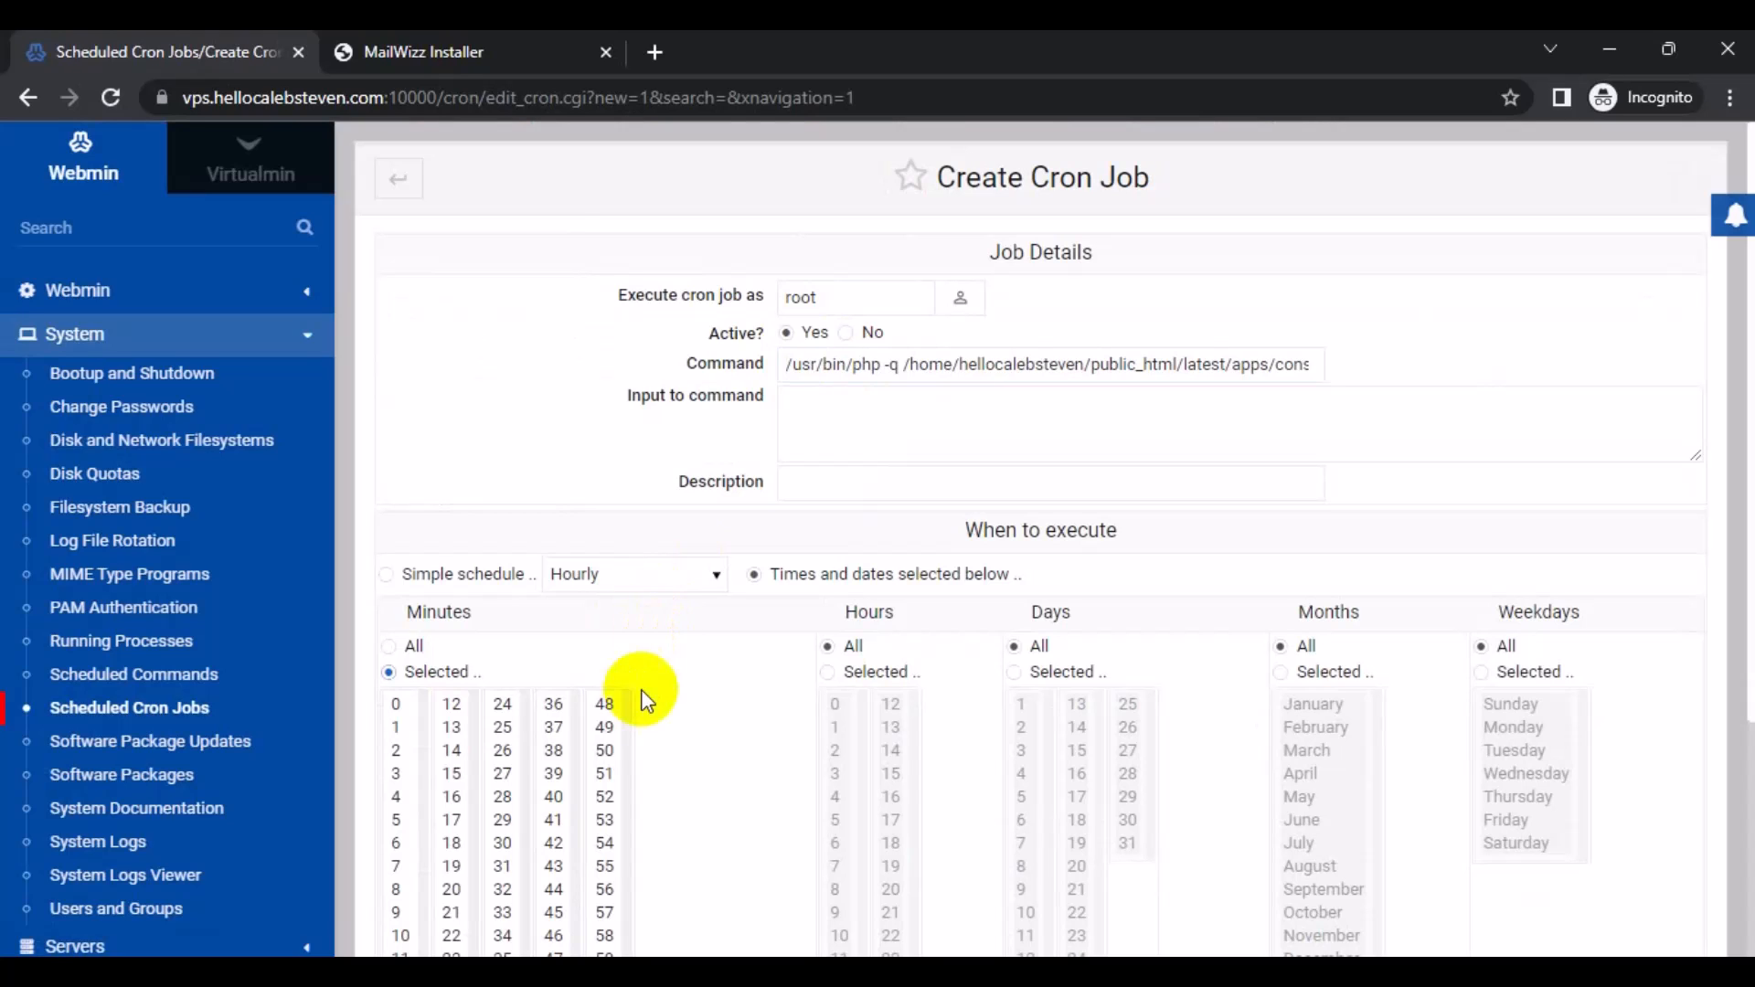
left_click(494, 37)
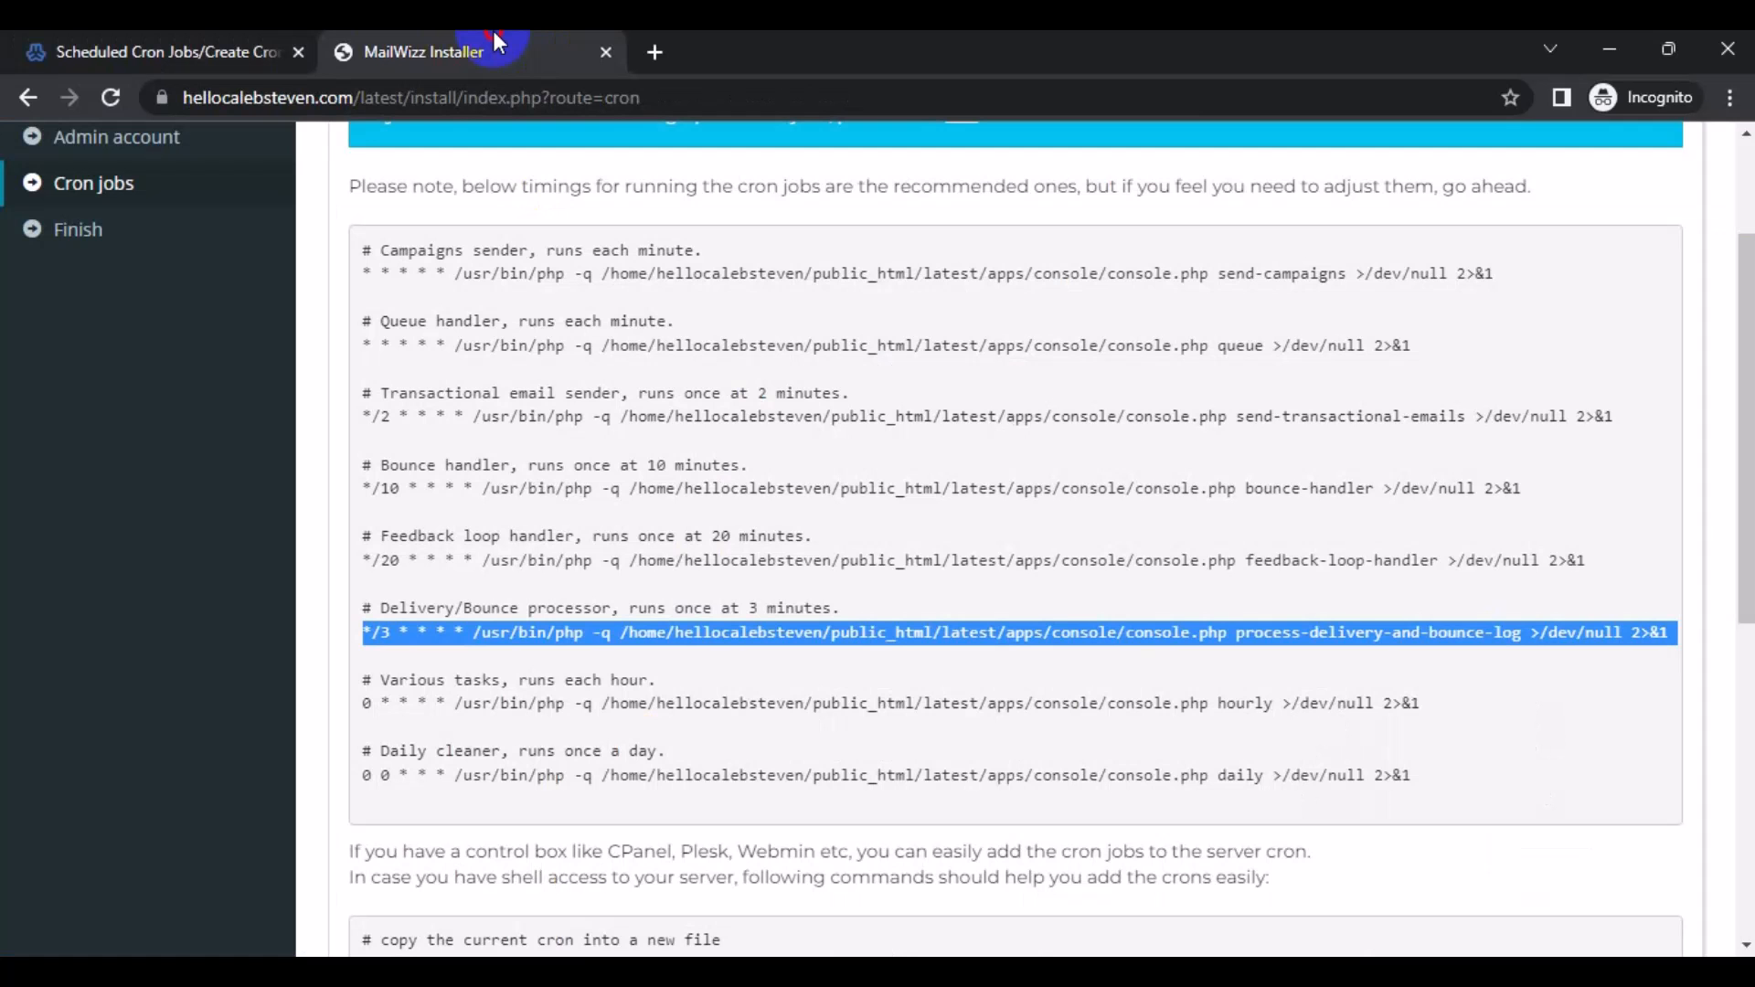
left_click(243, 33)
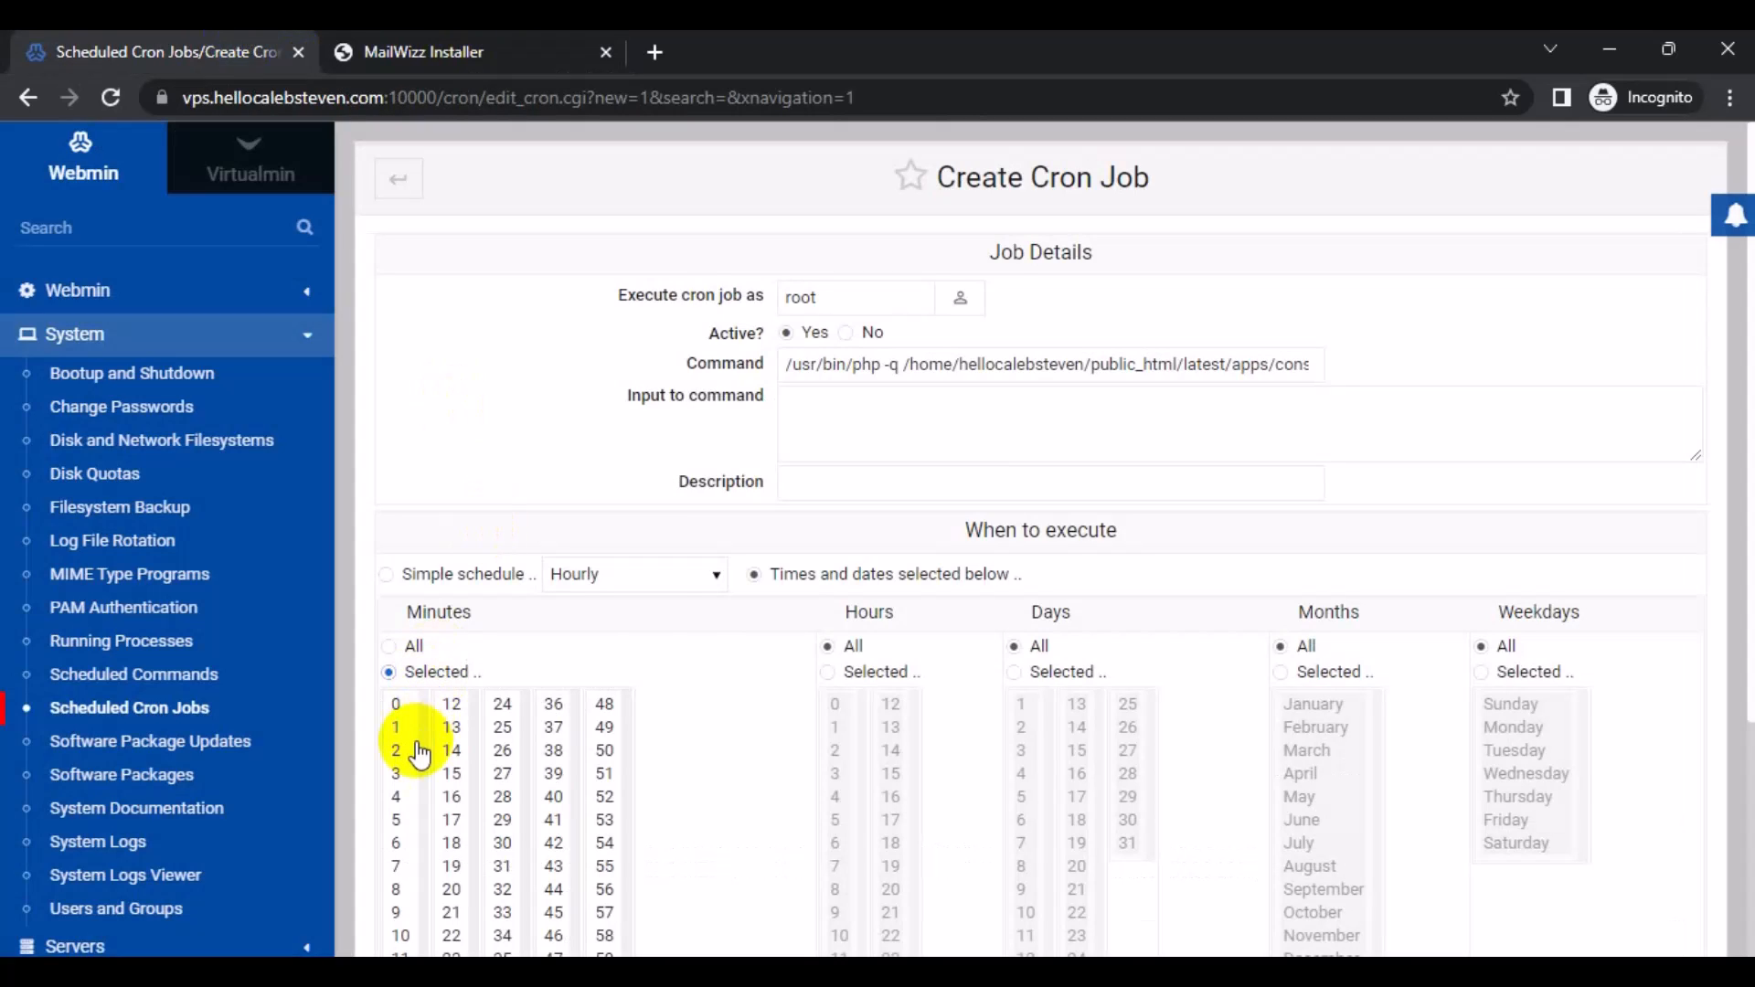
scroll(691, 649, "down", 2)
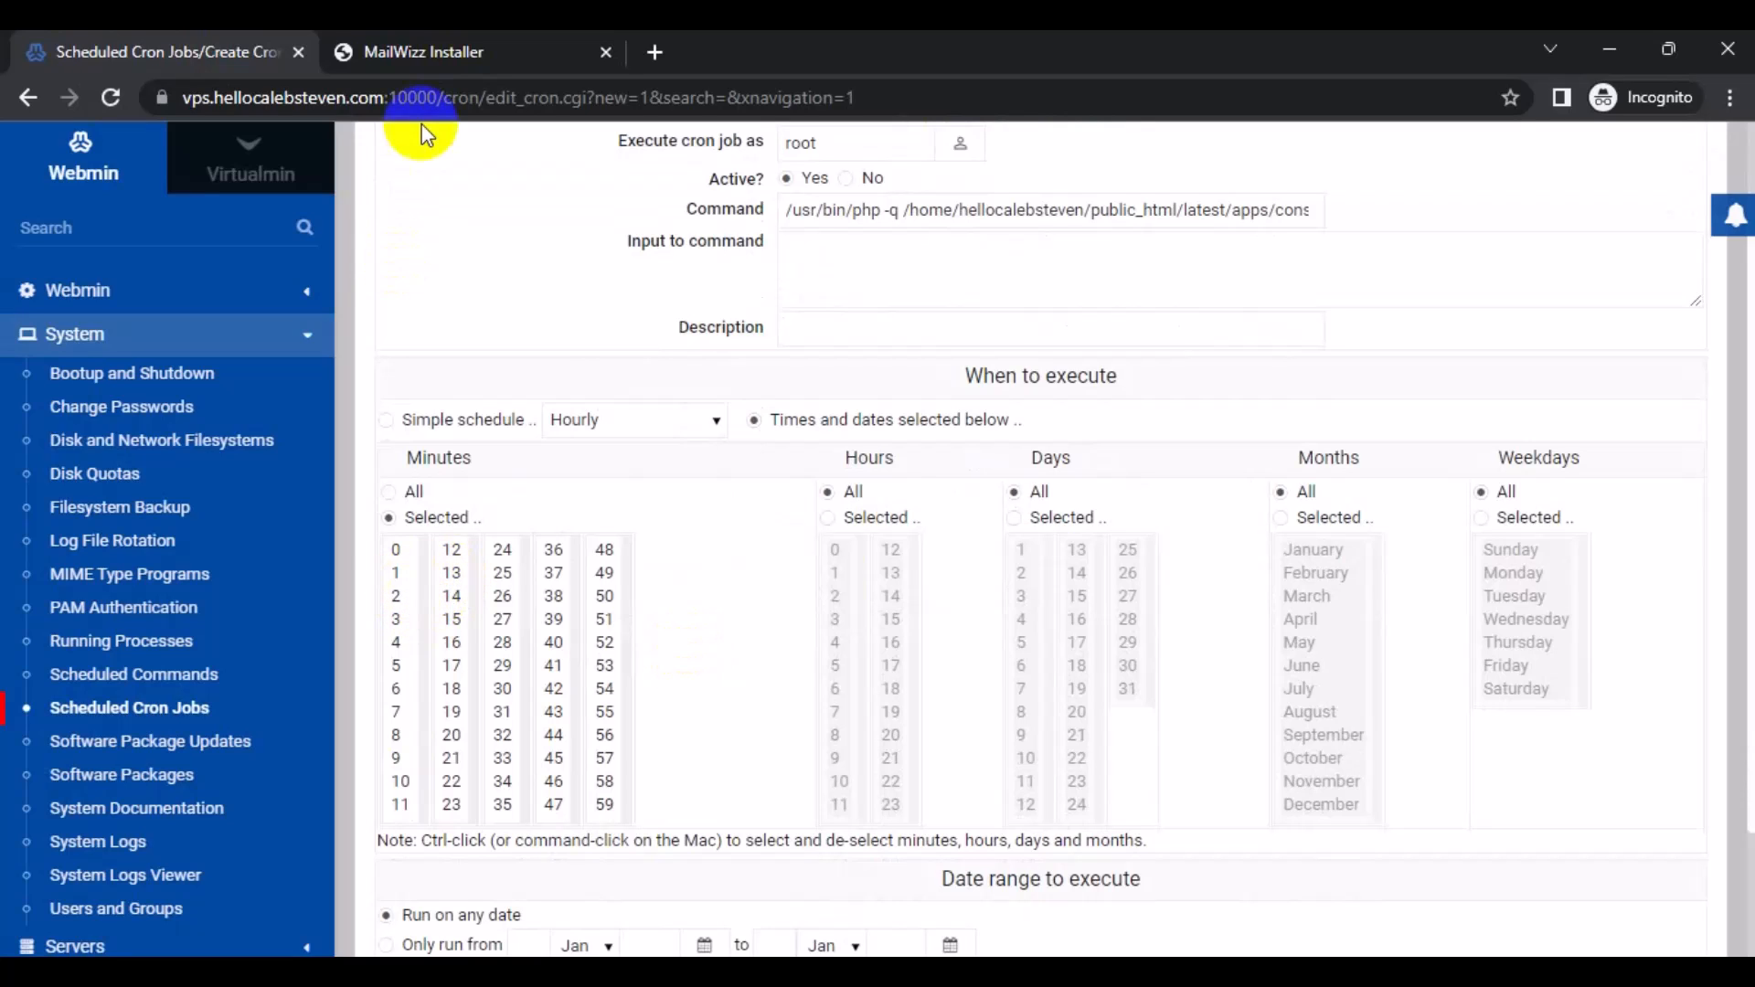
left_click(424, 47)
left_click(228, 37)
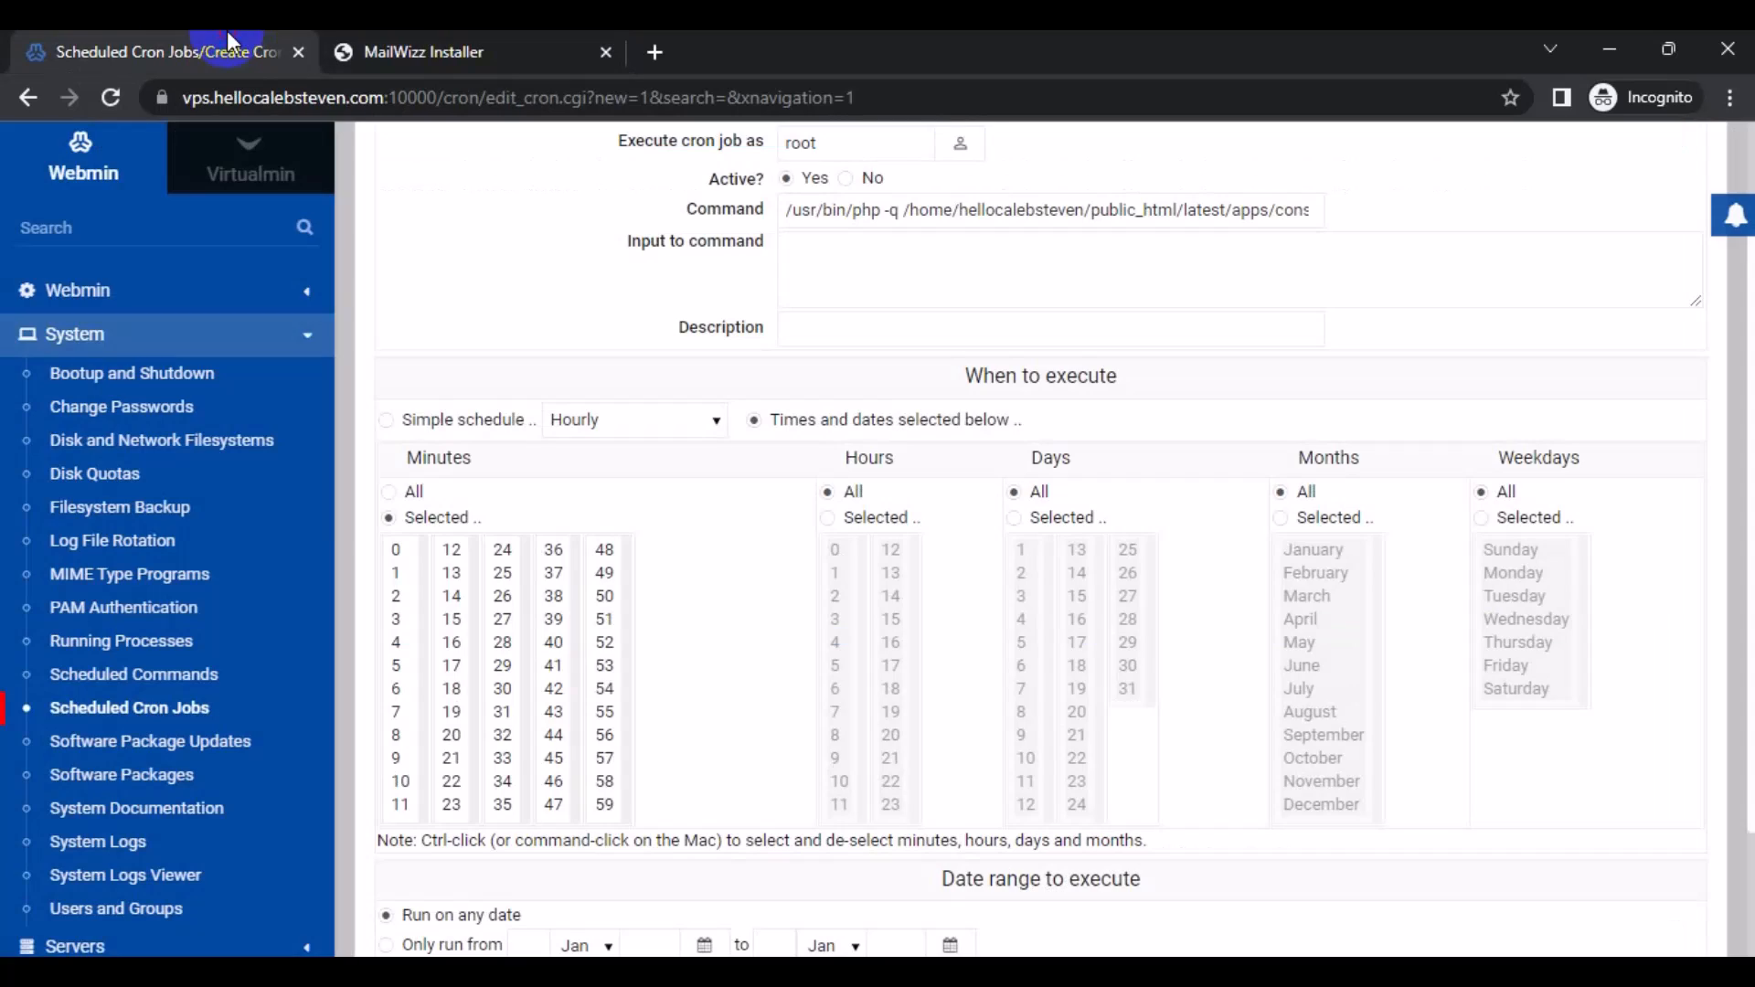
left_click(399, 619)
left_click(398, 688, "ctrl")
left_click(399, 758, "ctrl")
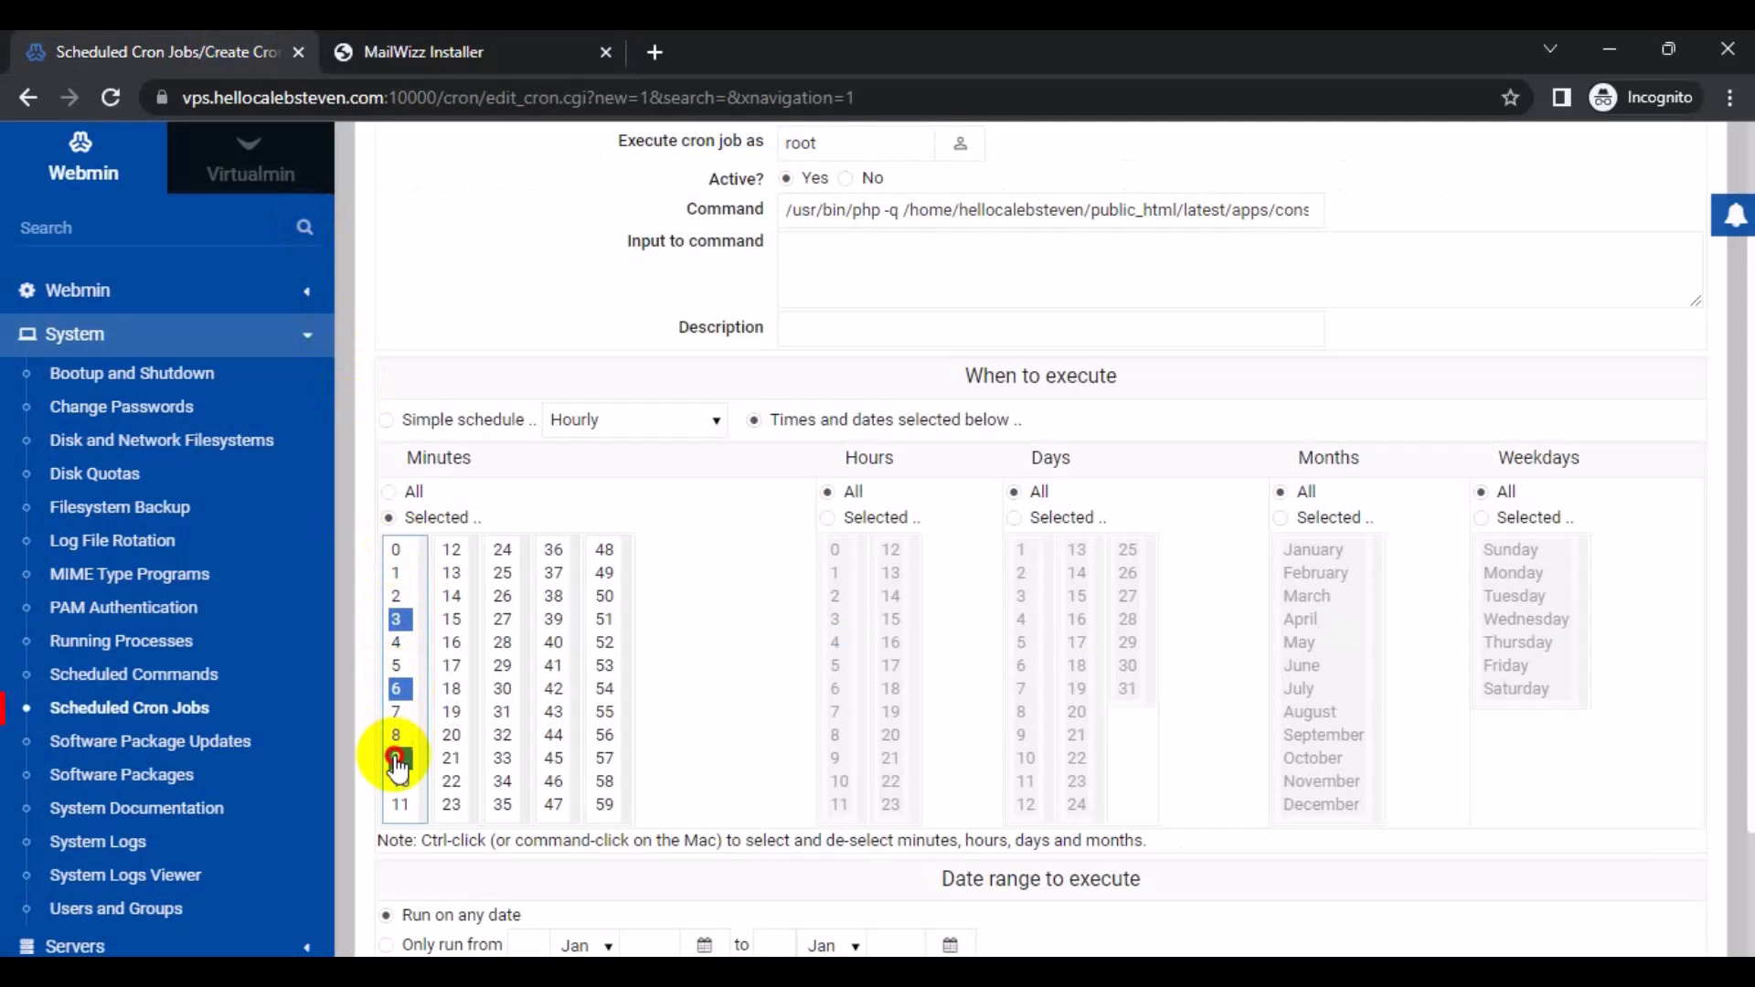
left_click(451, 549, "ctrl")
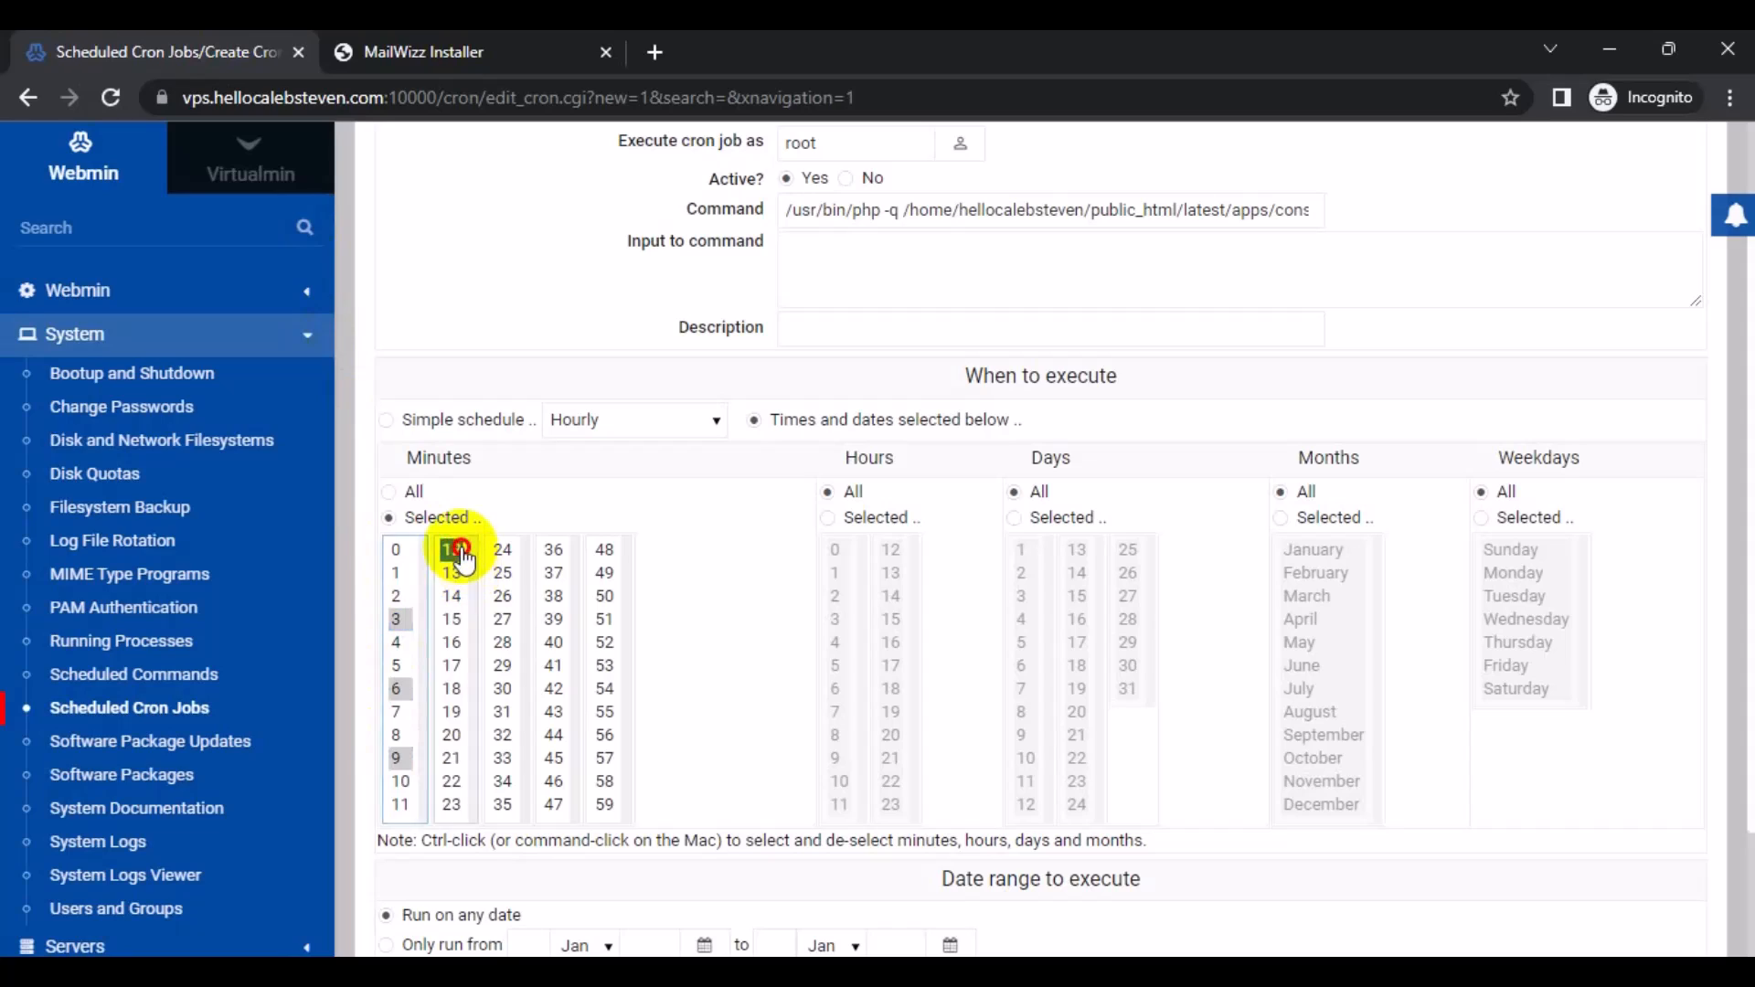
left_click(452, 620, "ctrl")
left_click(453, 690, "ctrl")
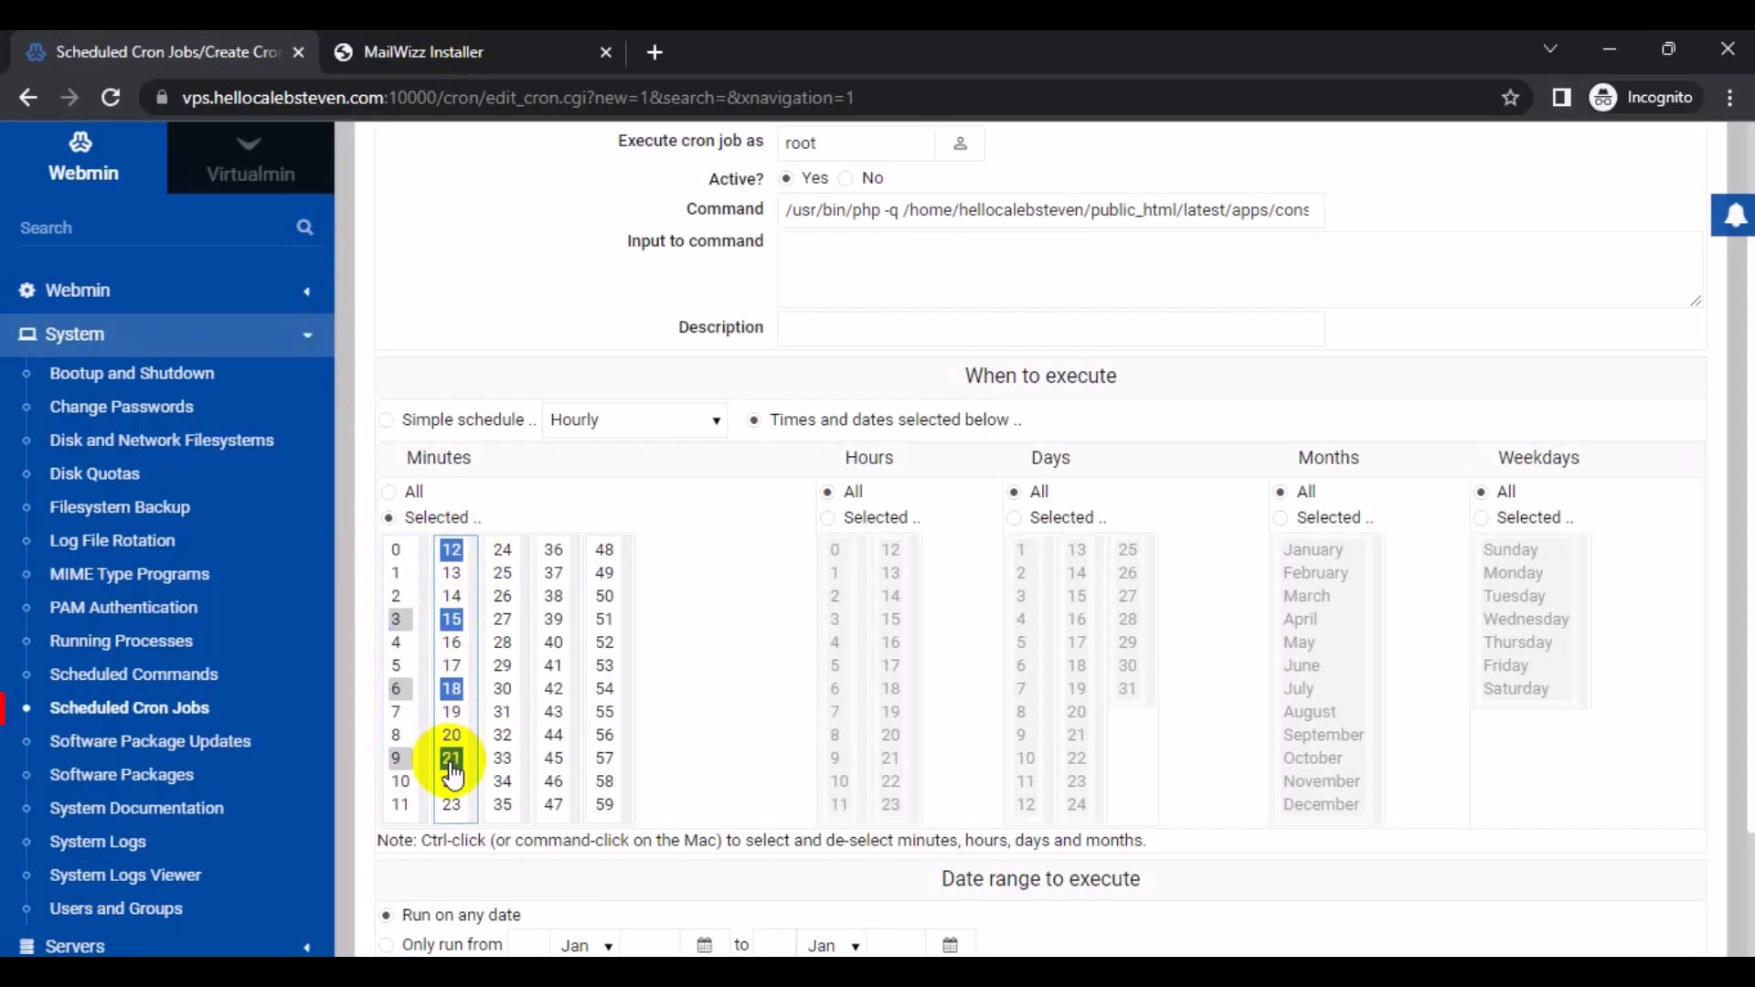
left_click(502, 550, "ctrl")
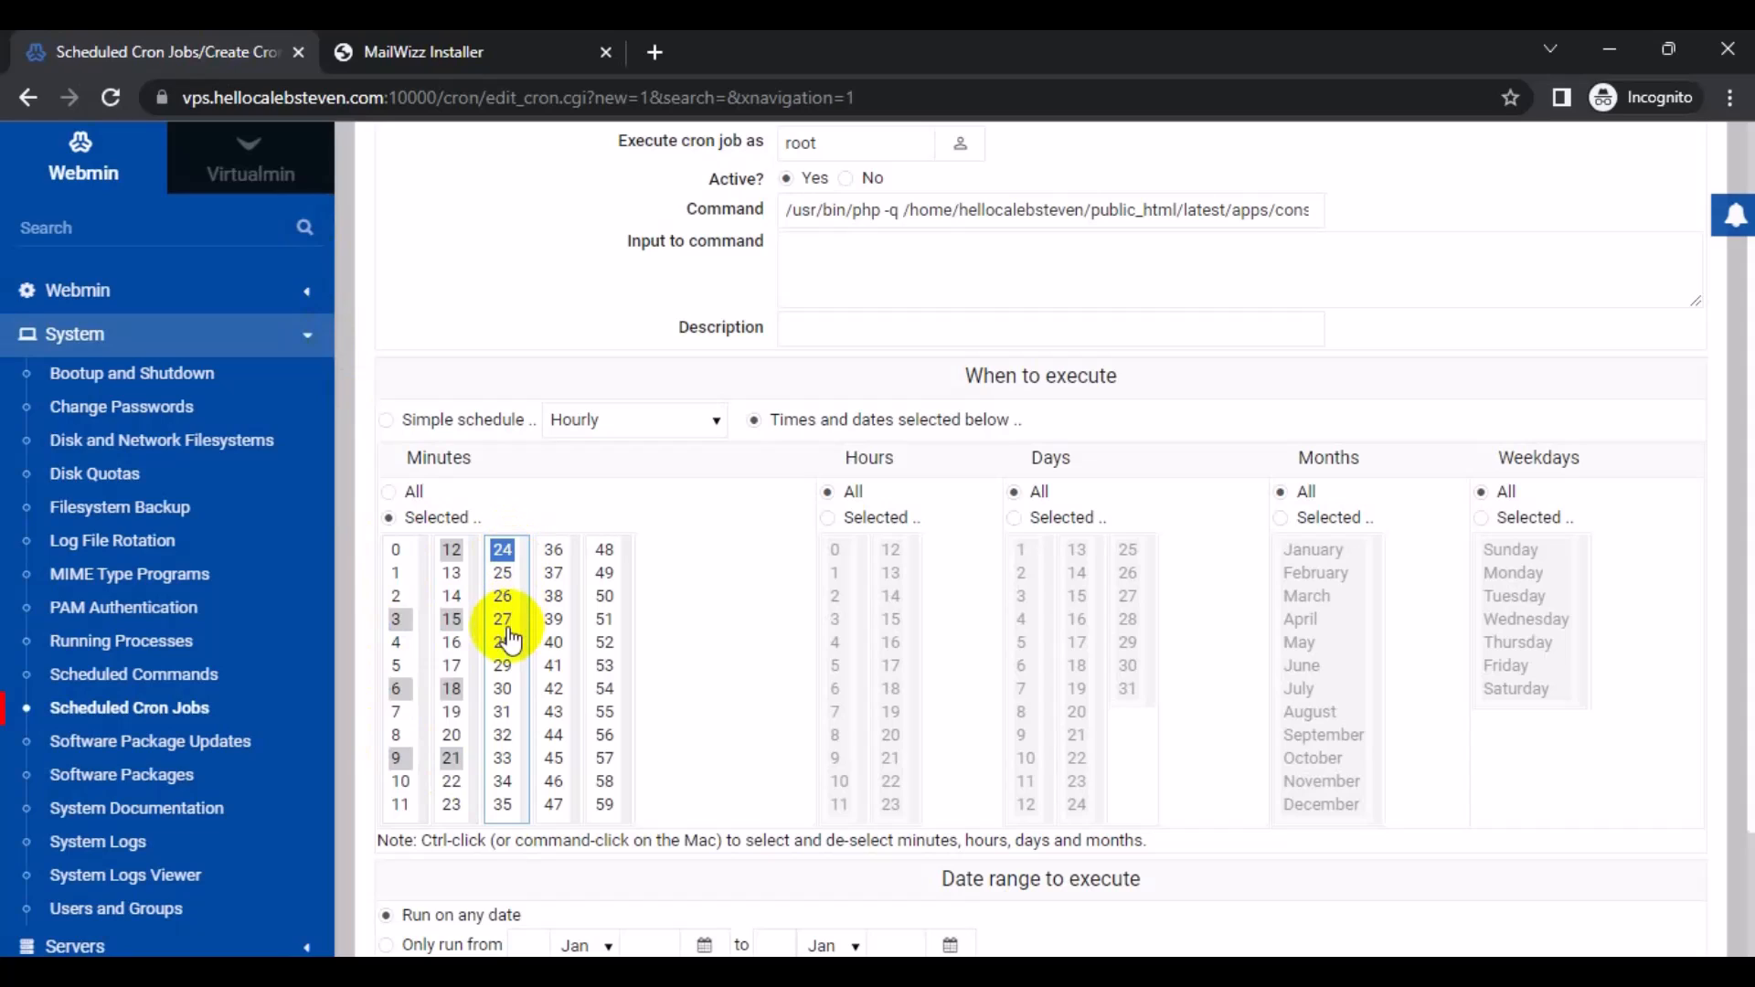
left_click(503, 688, "ctrl")
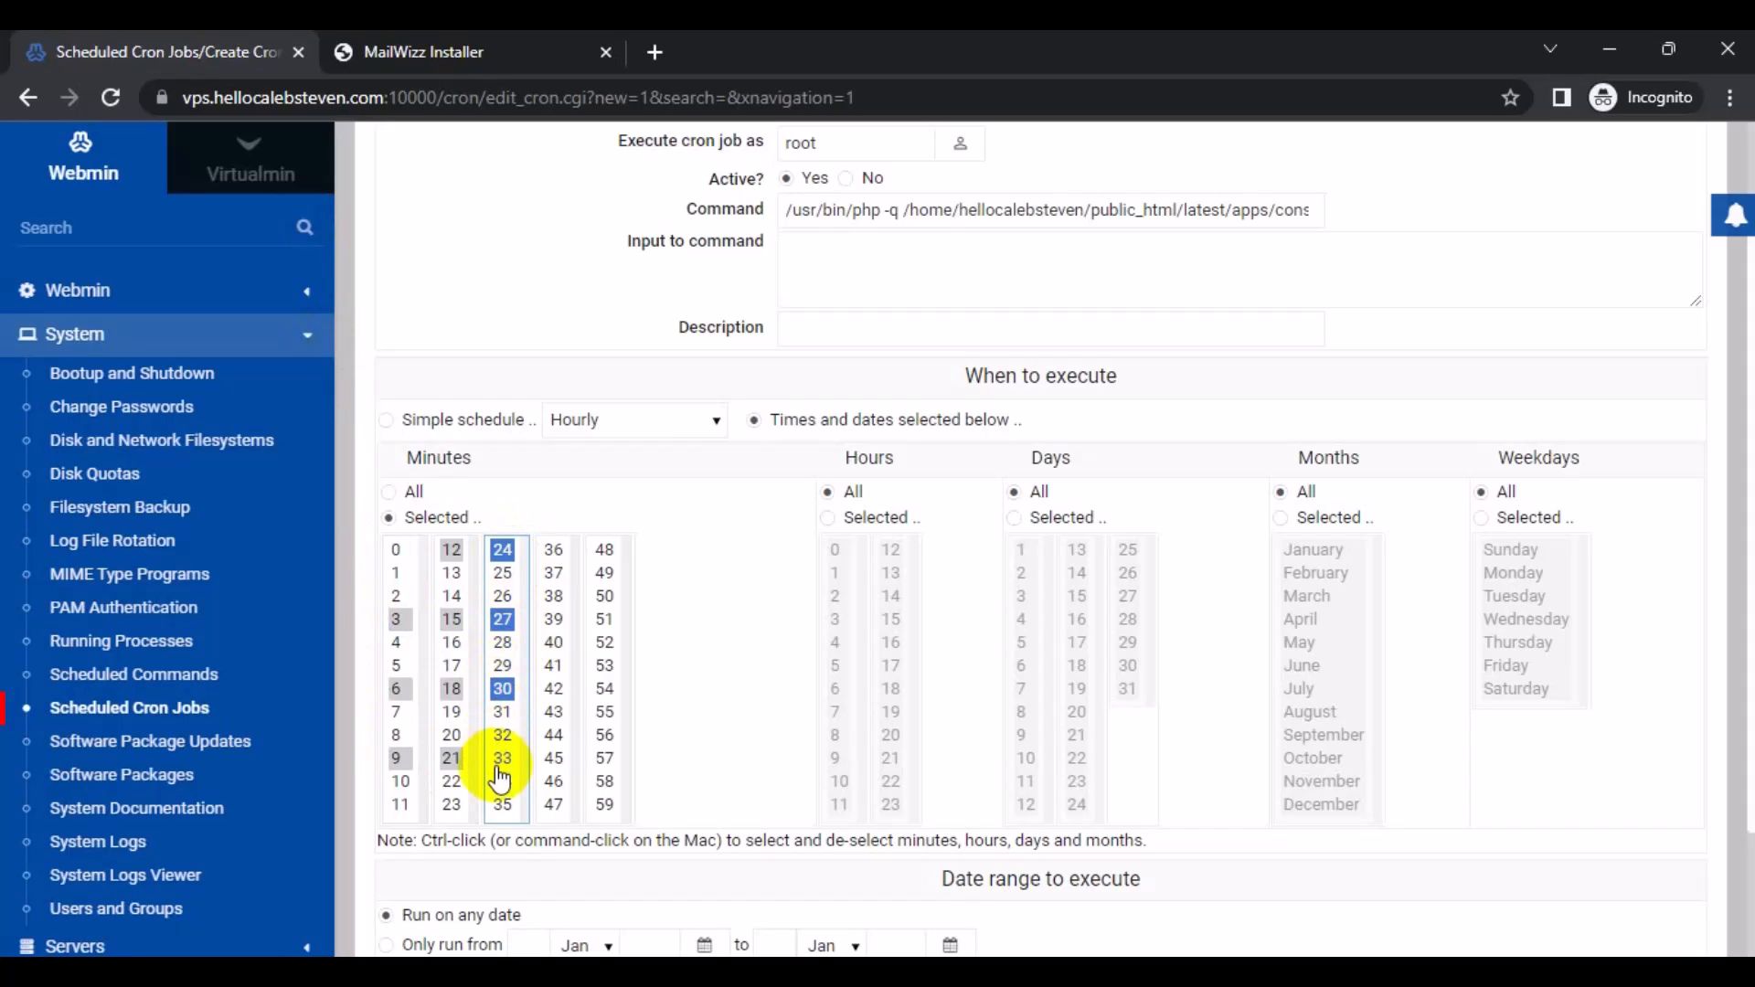
Add minutes 36 through 57 plus minute 0, then create the job
left_click(567, 544, "ctrl")
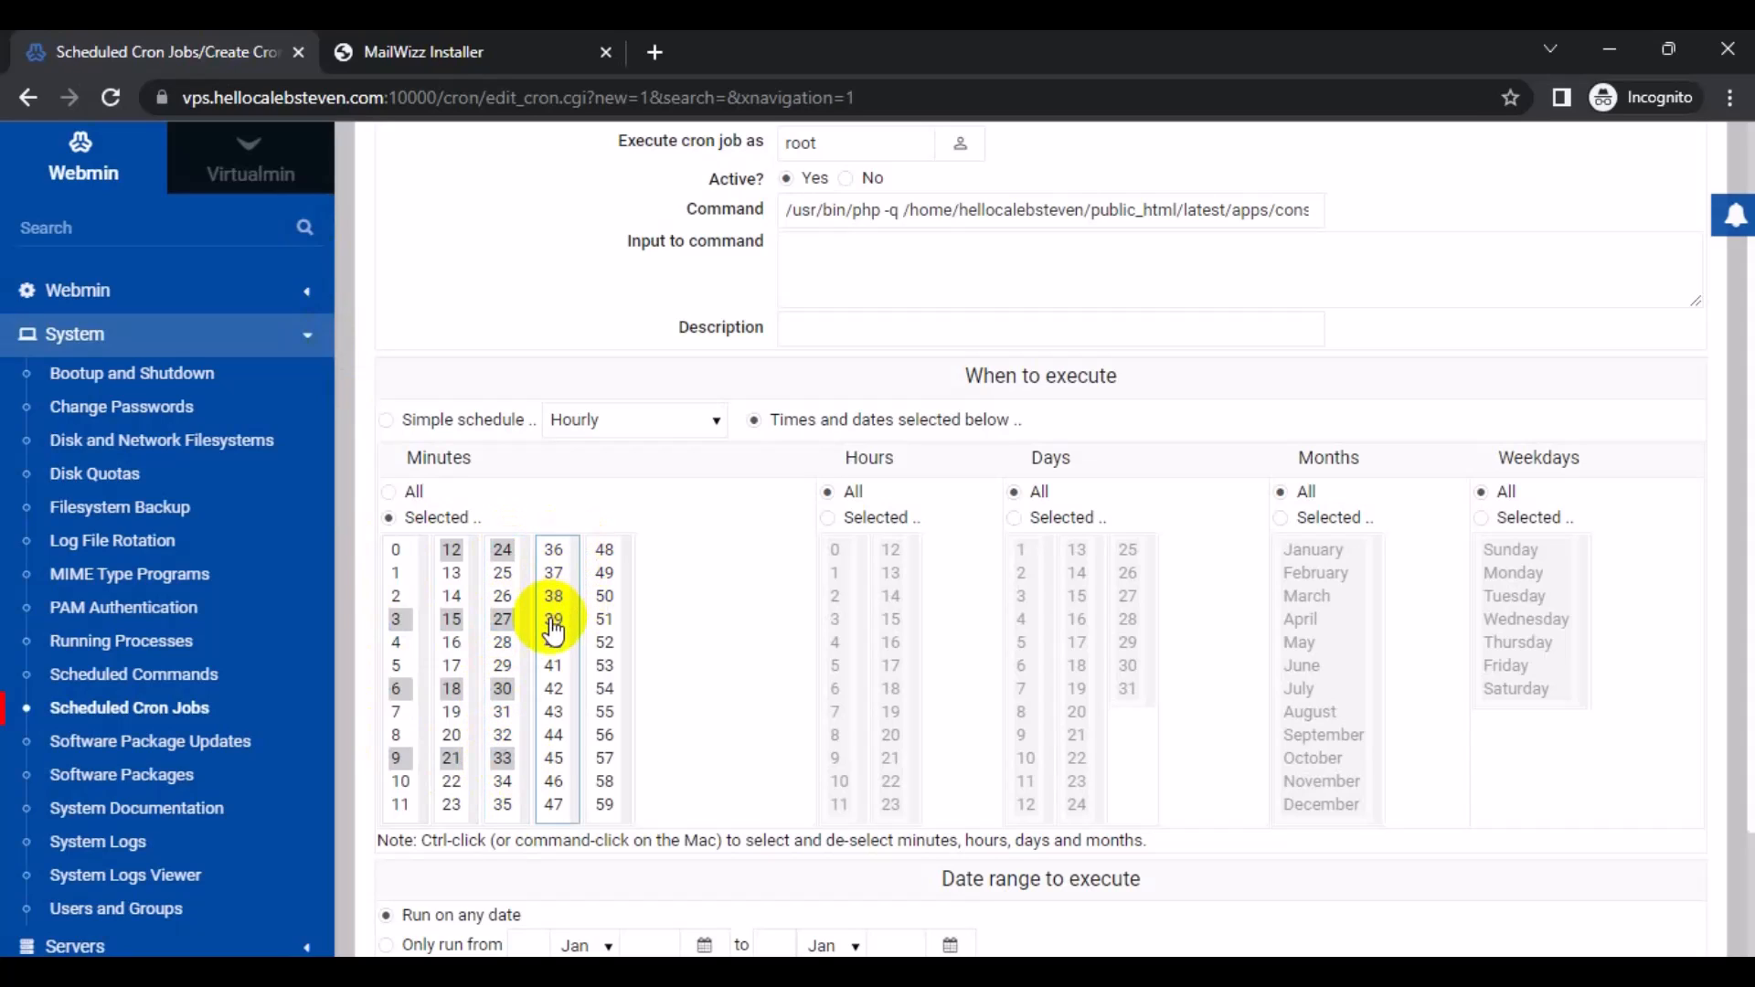
left_click(554, 550, "ctrl")
left_click(553, 619, "ctrl")
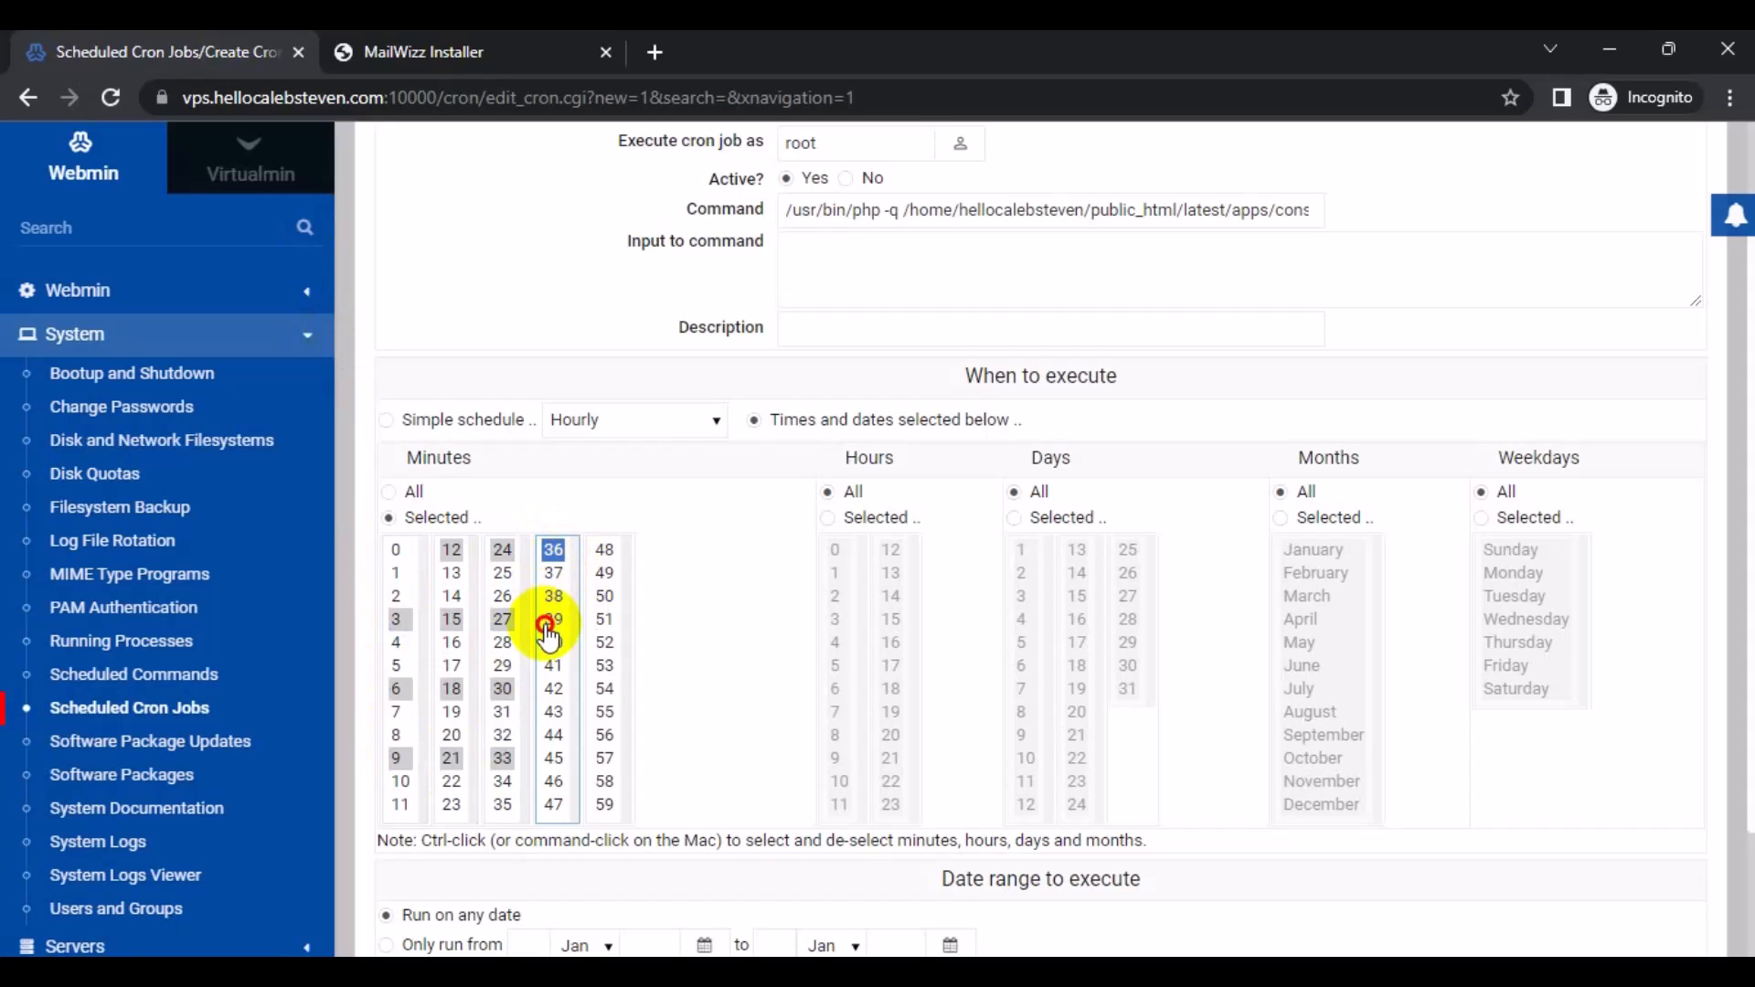
left_click(552, 688, "ctrl")
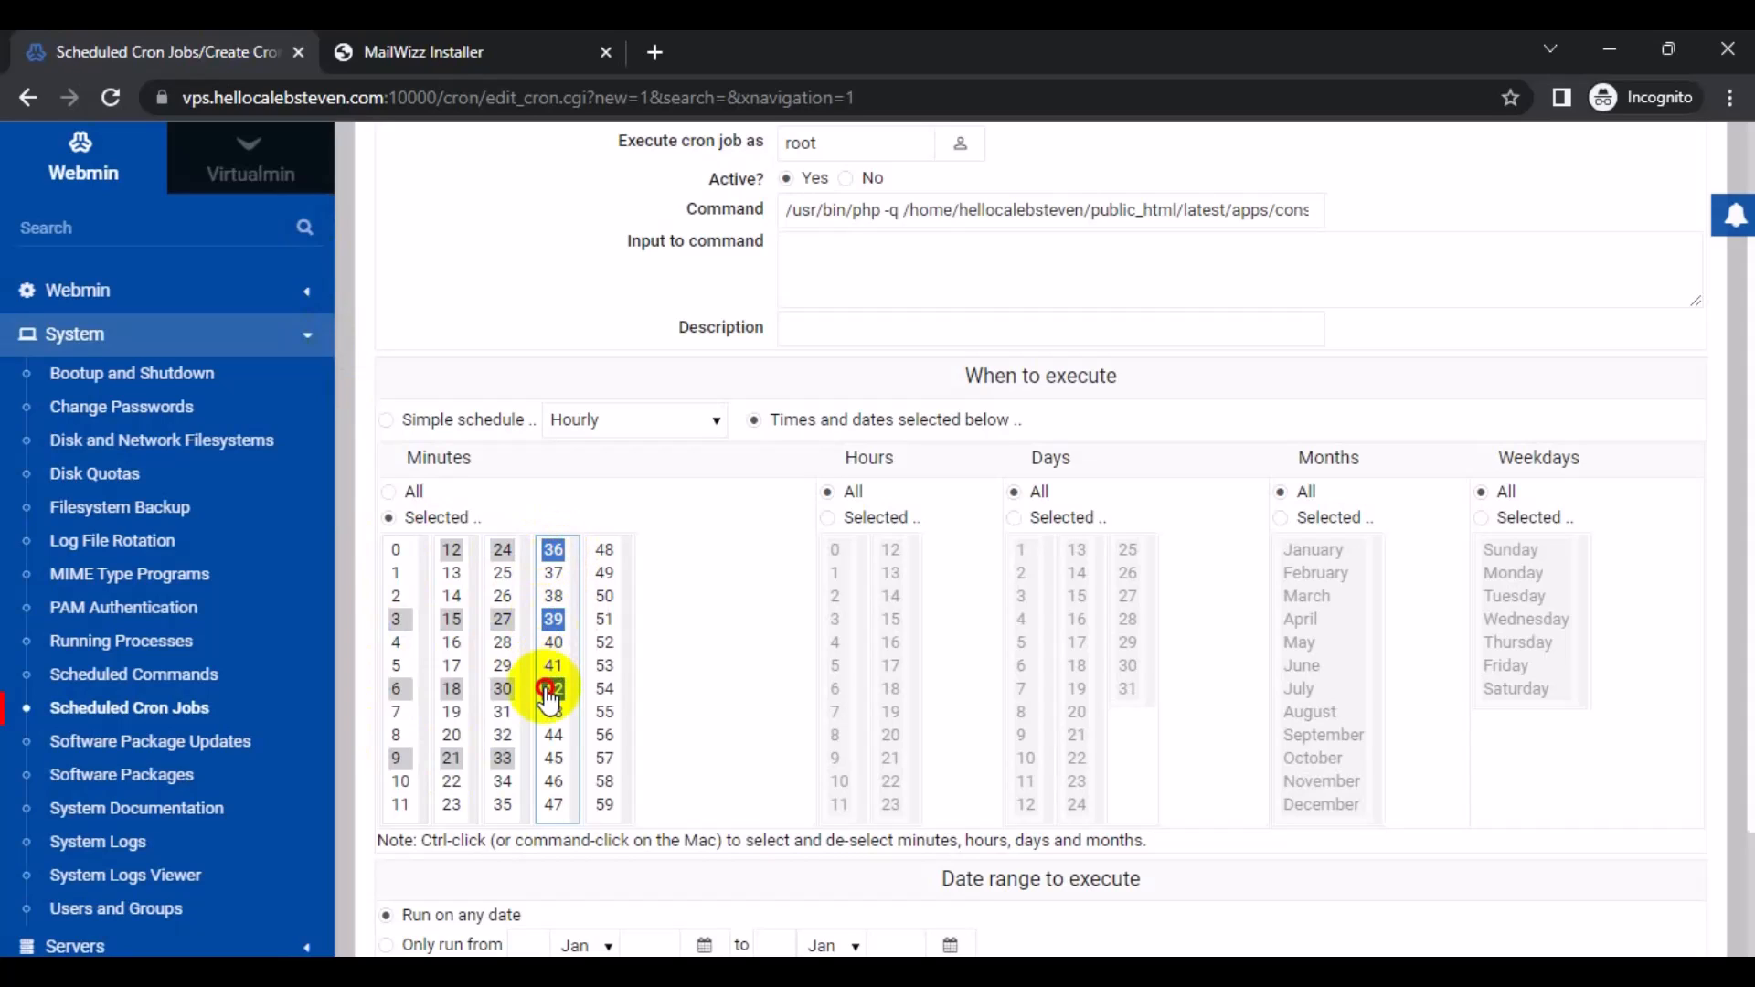
left_click(551, 759, "ctrl")
left_click(603, 550, "ctrl")
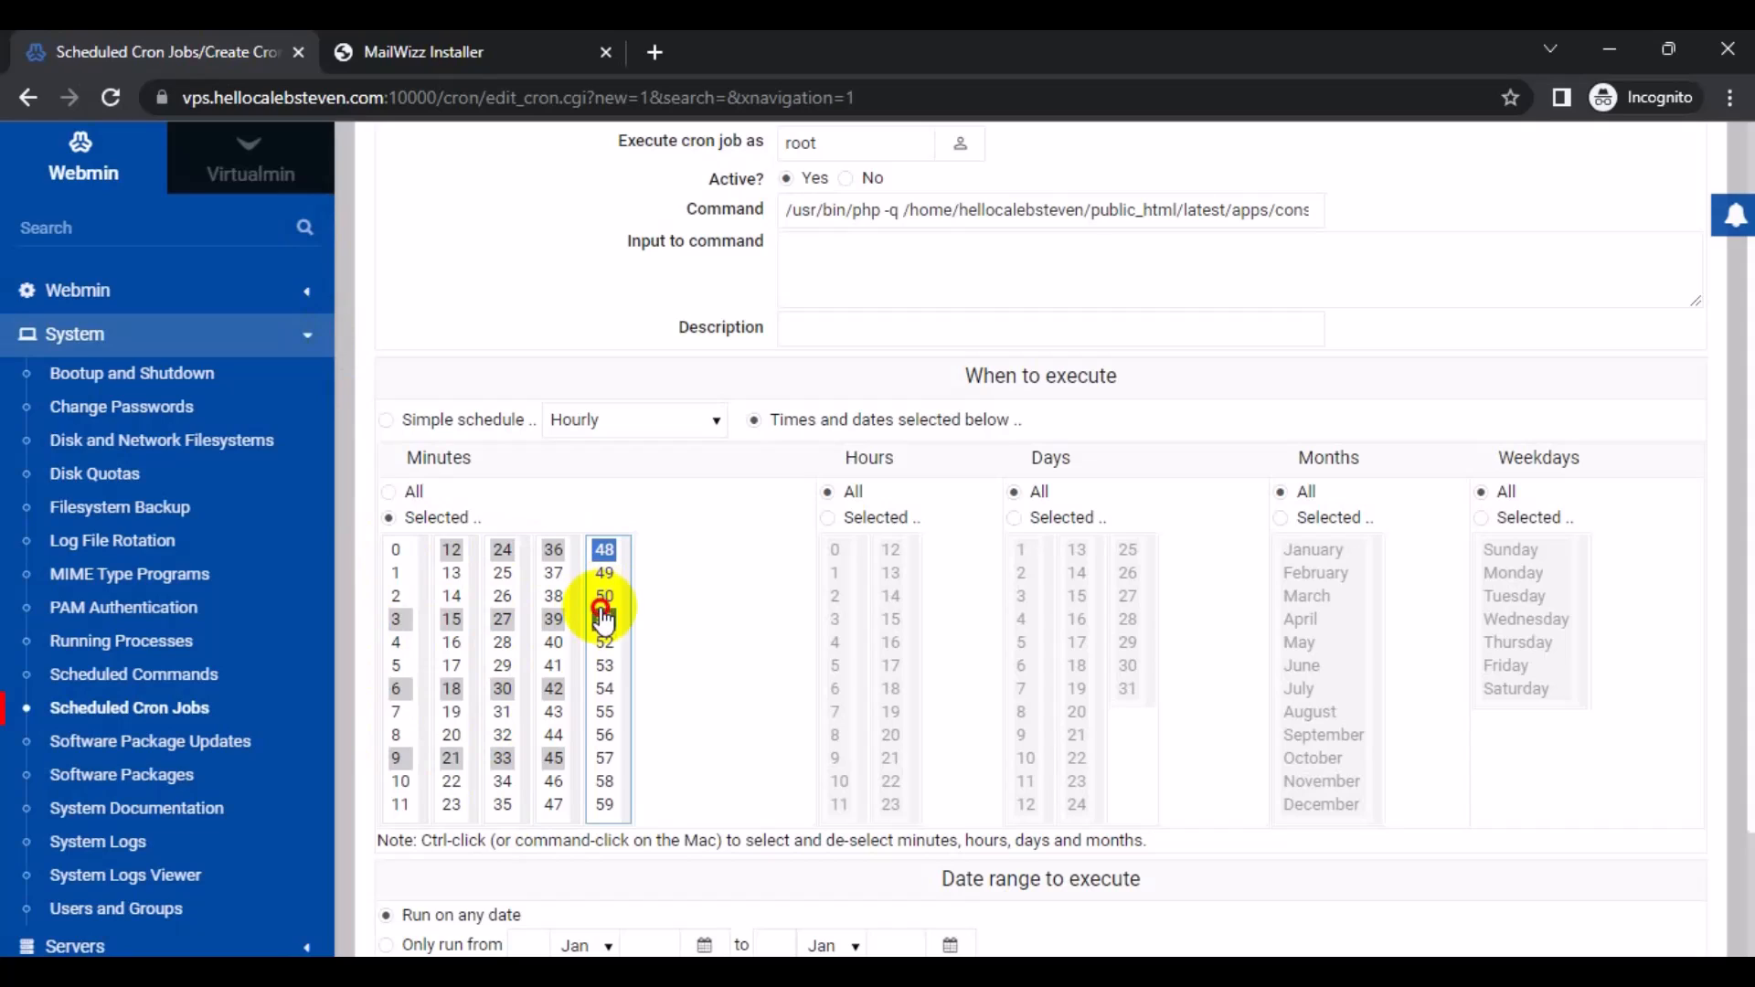
left_click(603, 619, "ctrl")
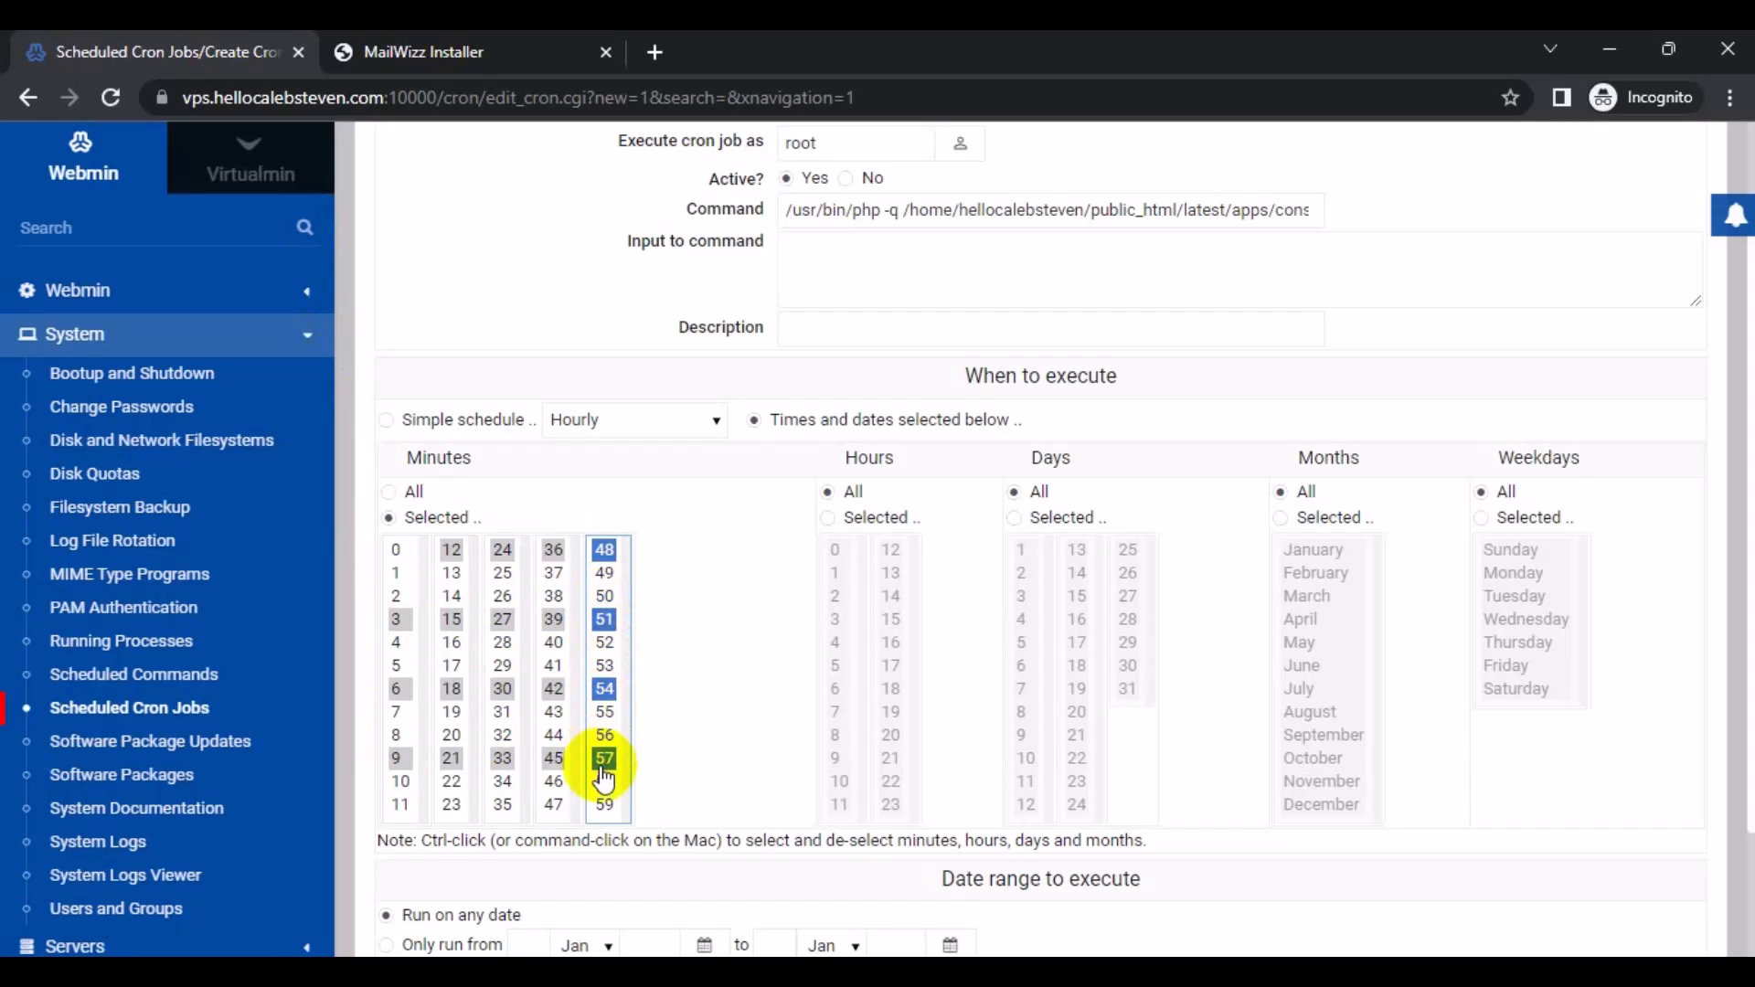
left_click(397, 550, "ctrl")
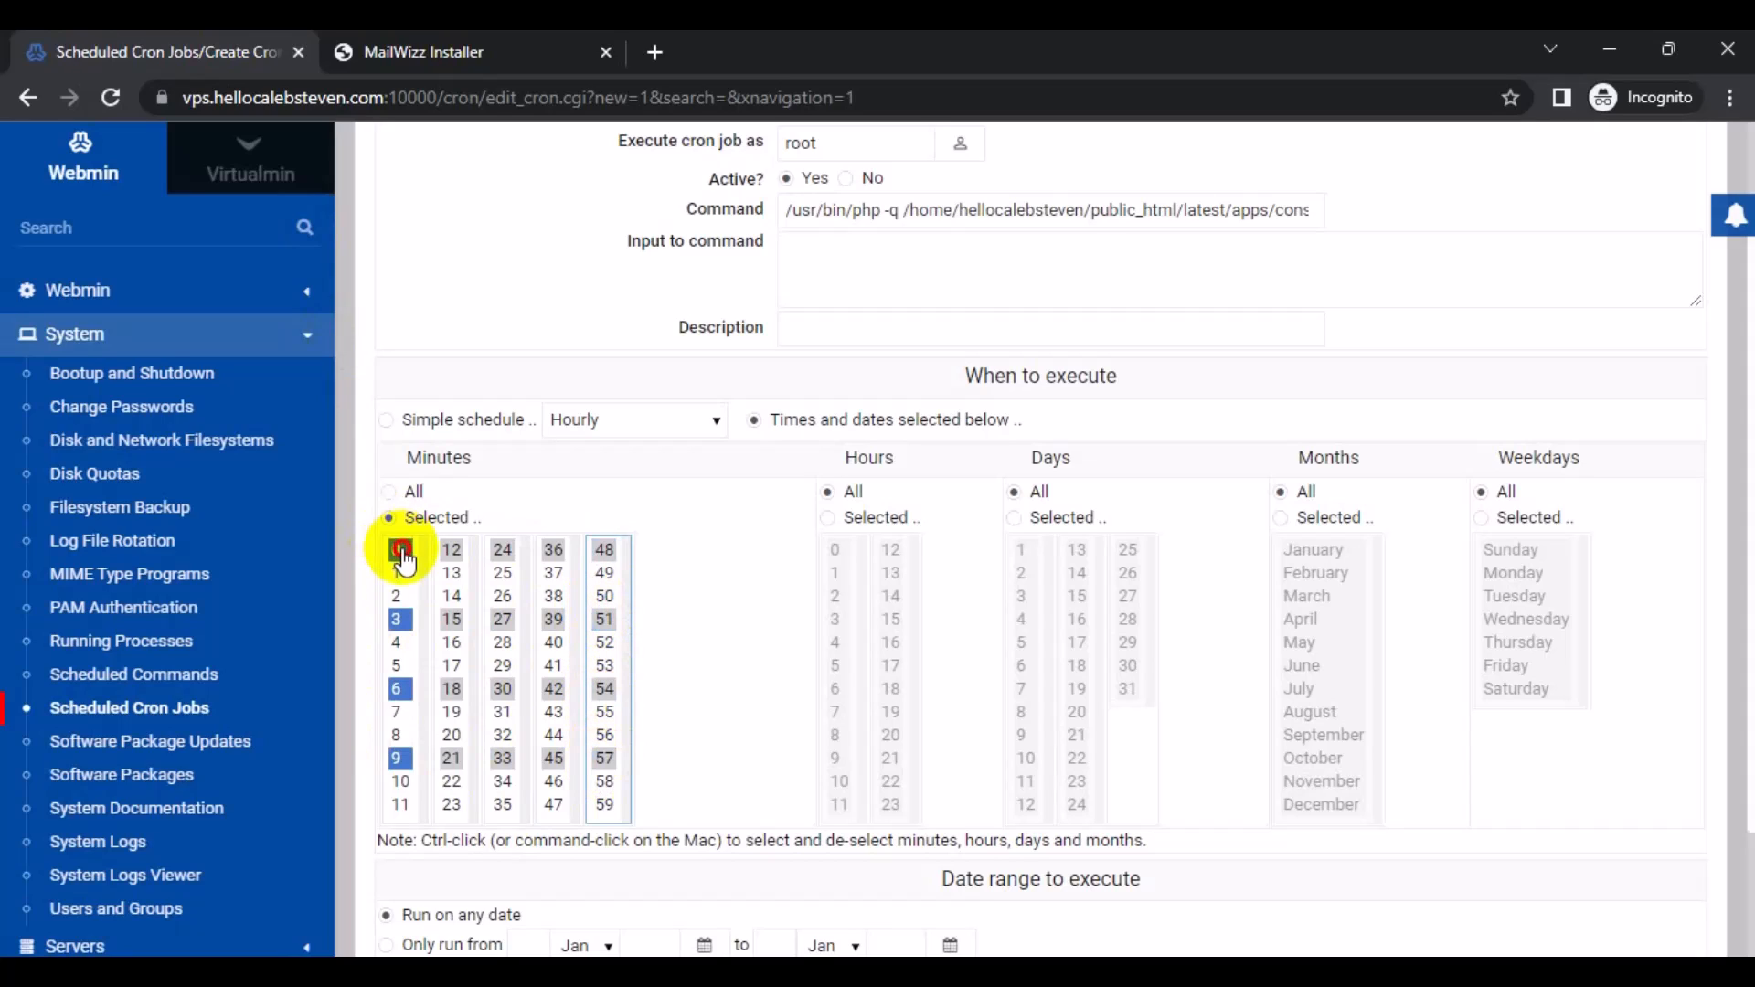
left_click(666, 726)
scroll(665, 726, "down", 2)
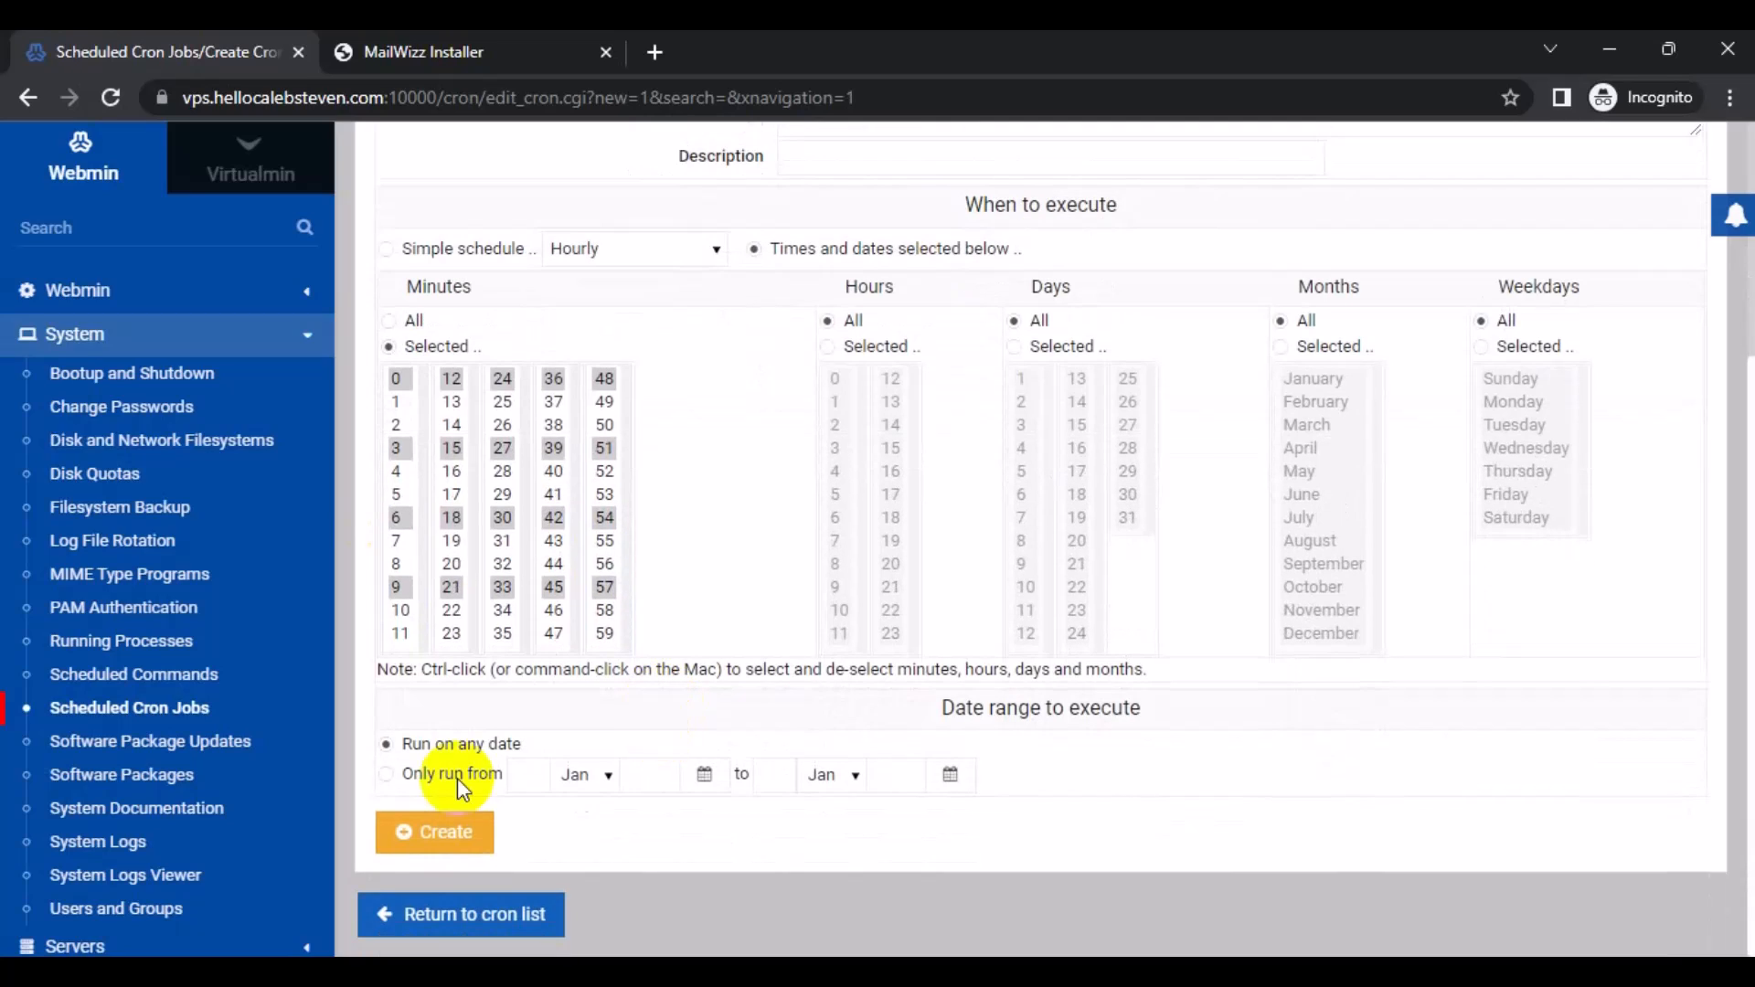
left_click(437, 827)
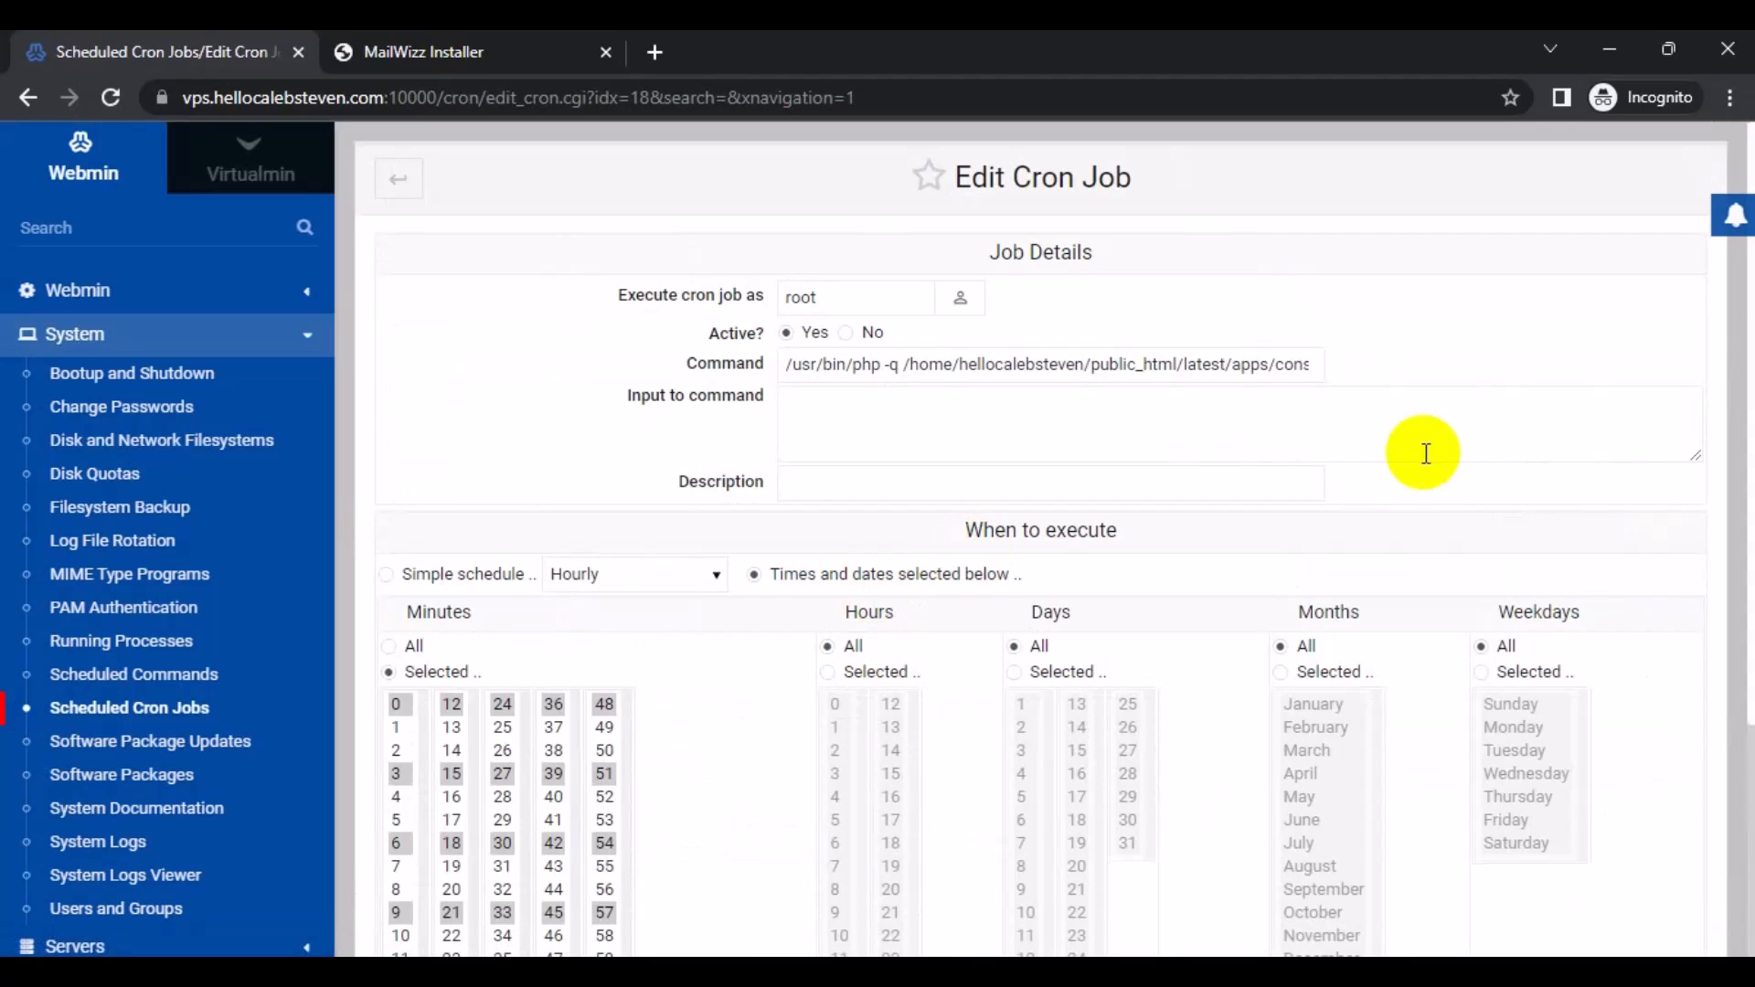
Save and test-run the Delivery/Bounce processor cron job, then return to the installer's cron list
scroll(1724, 580, "down", 4)
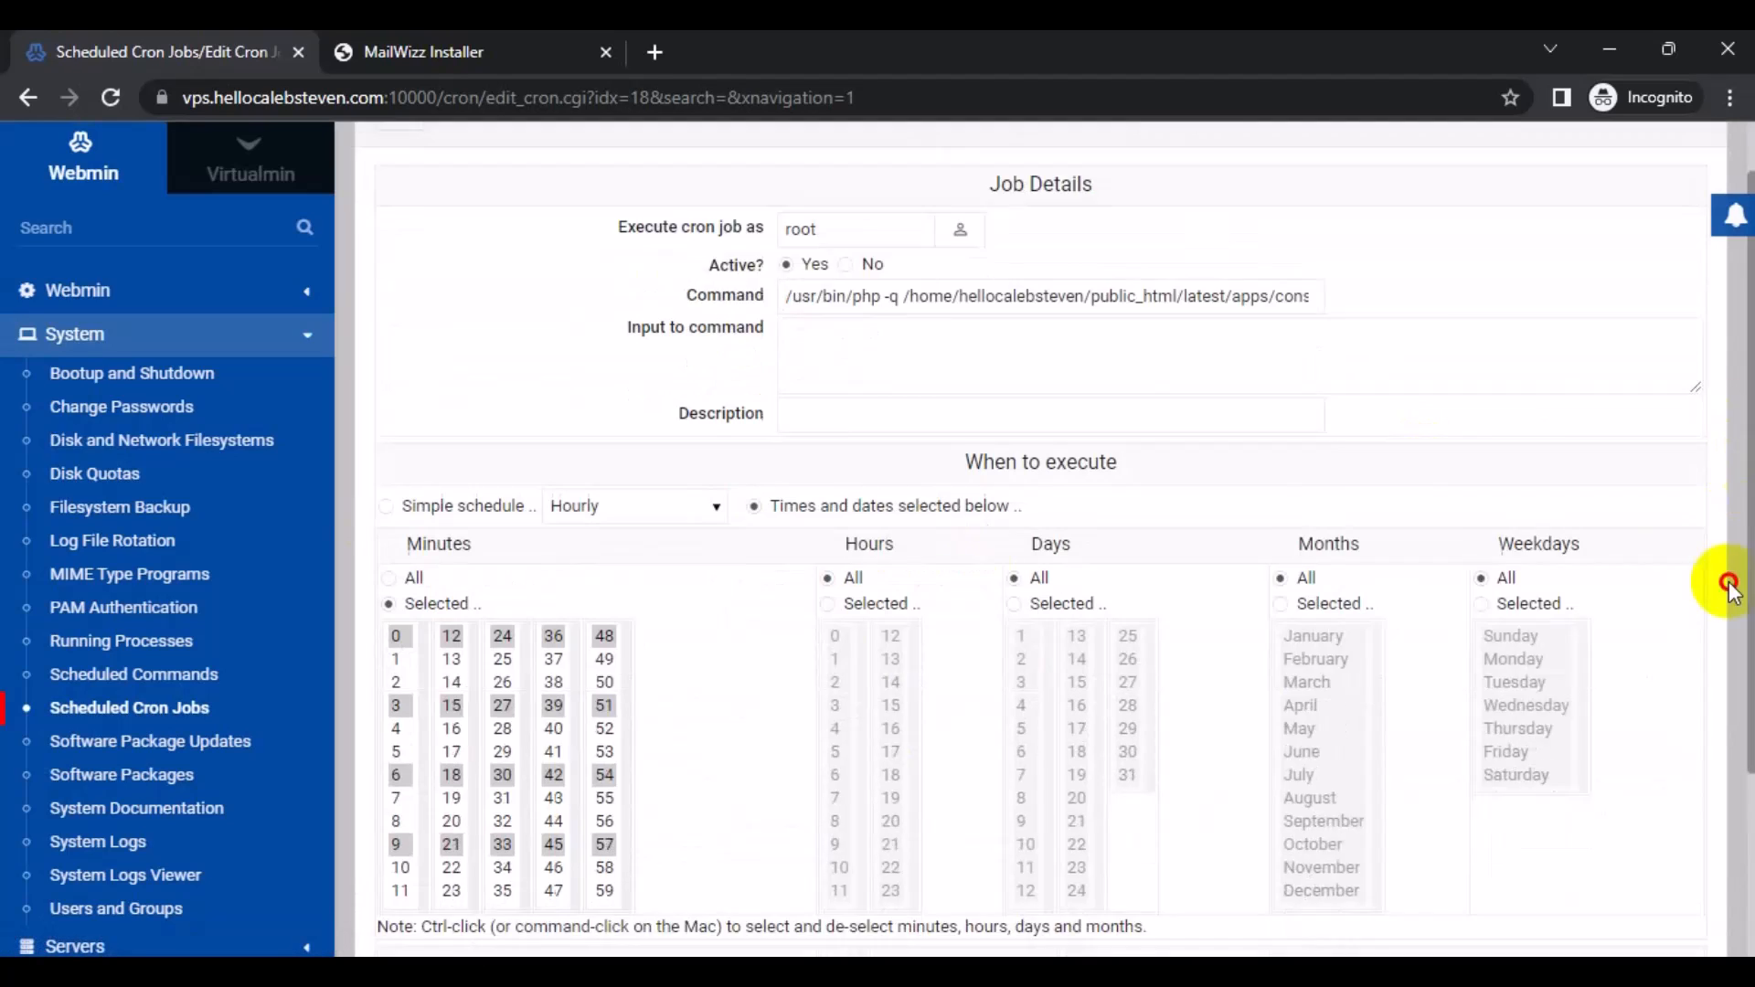
left_click(553, 828)
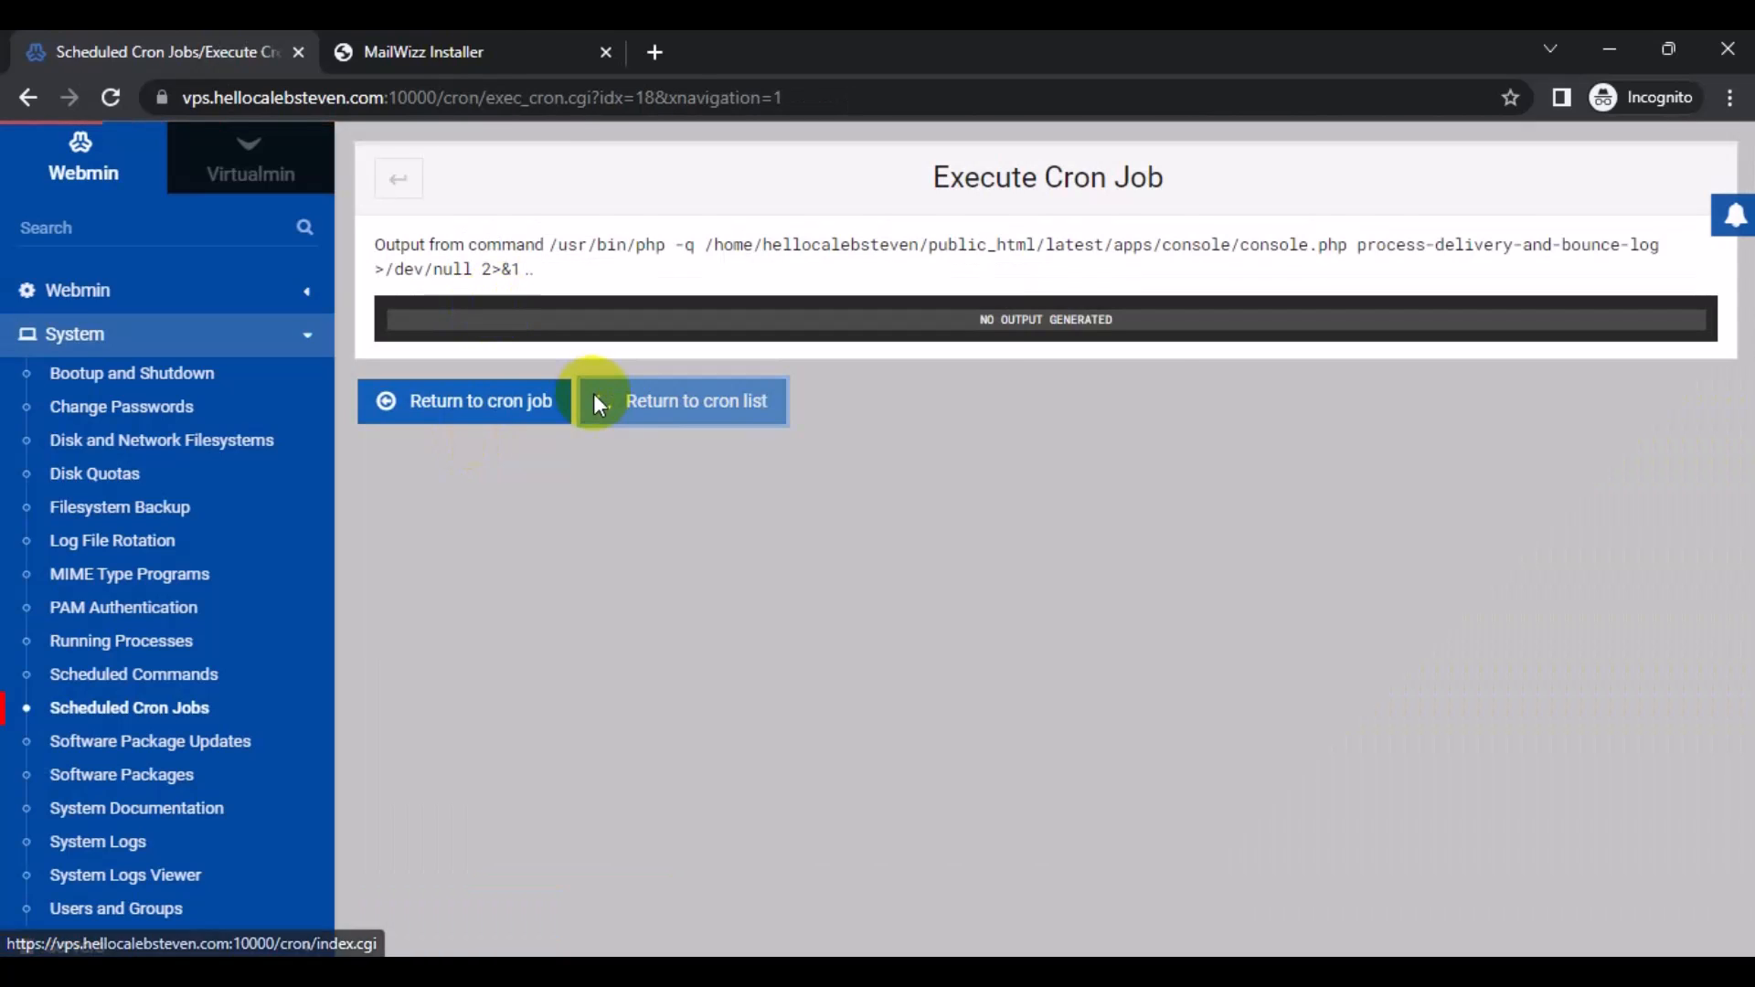
left_click(507, 41)
Copy the hourly MailWizz cron line into a new root job's command, minus its '0 * * * *' prefix
triple_click(468, 706)
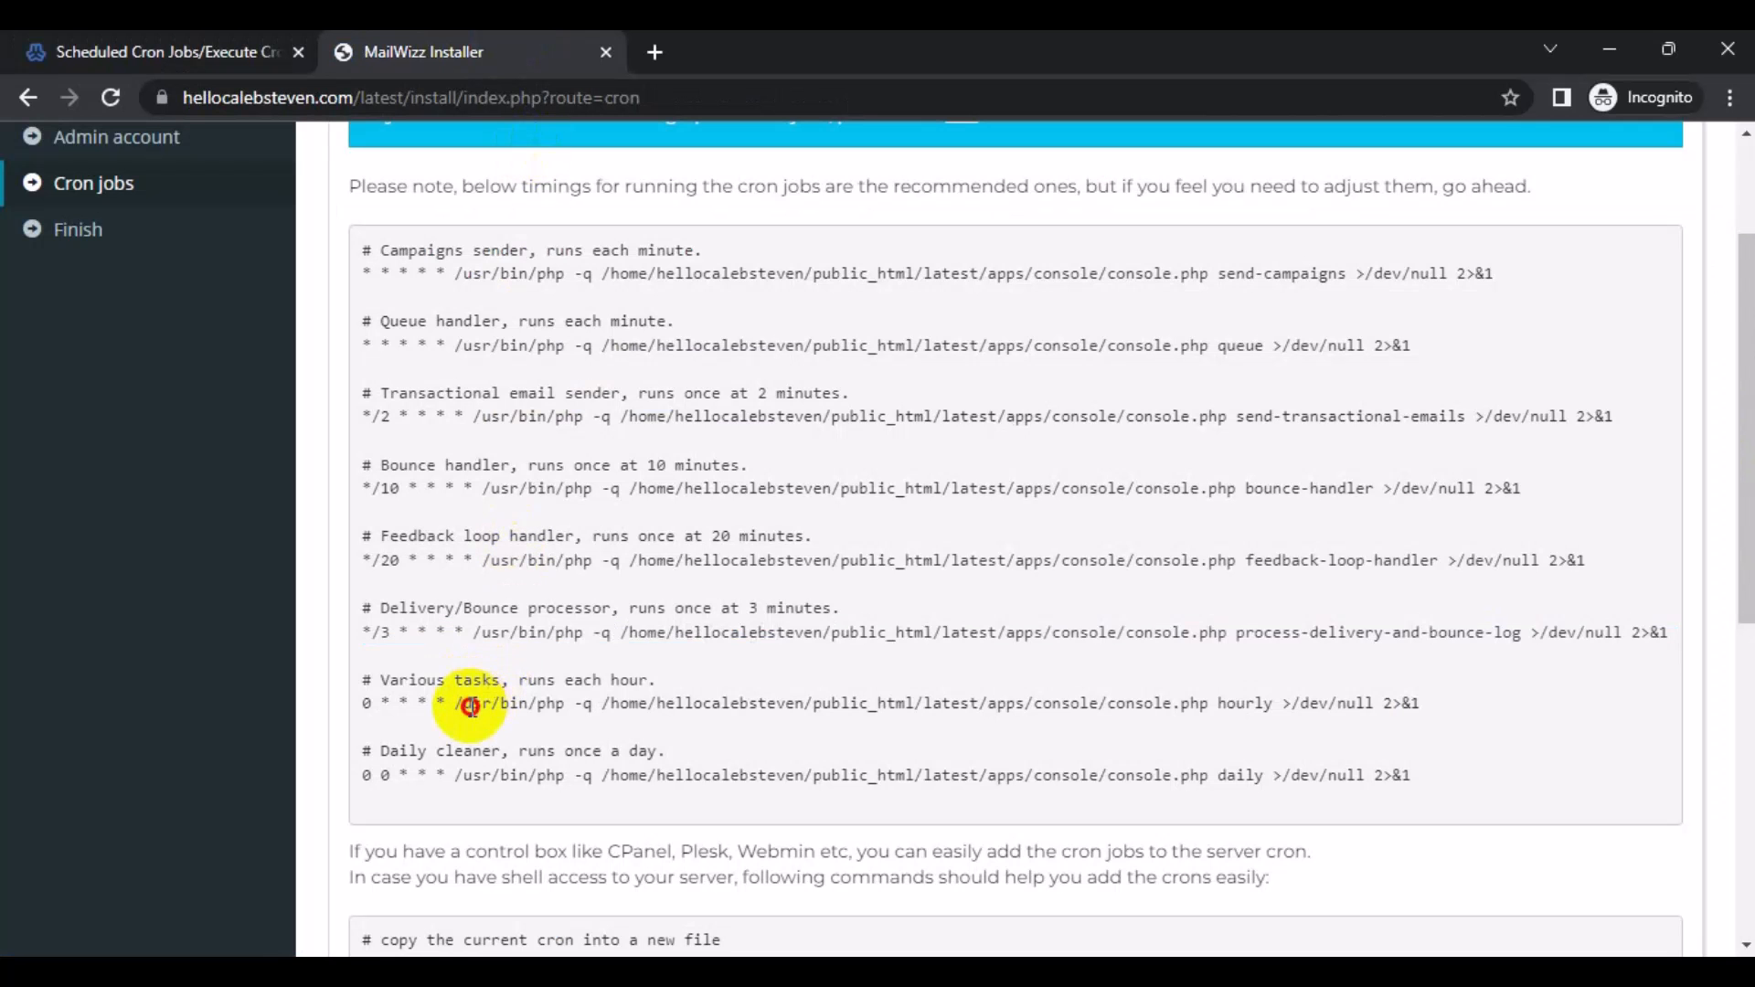
right_click(469, 706)
left_click(526, 513)
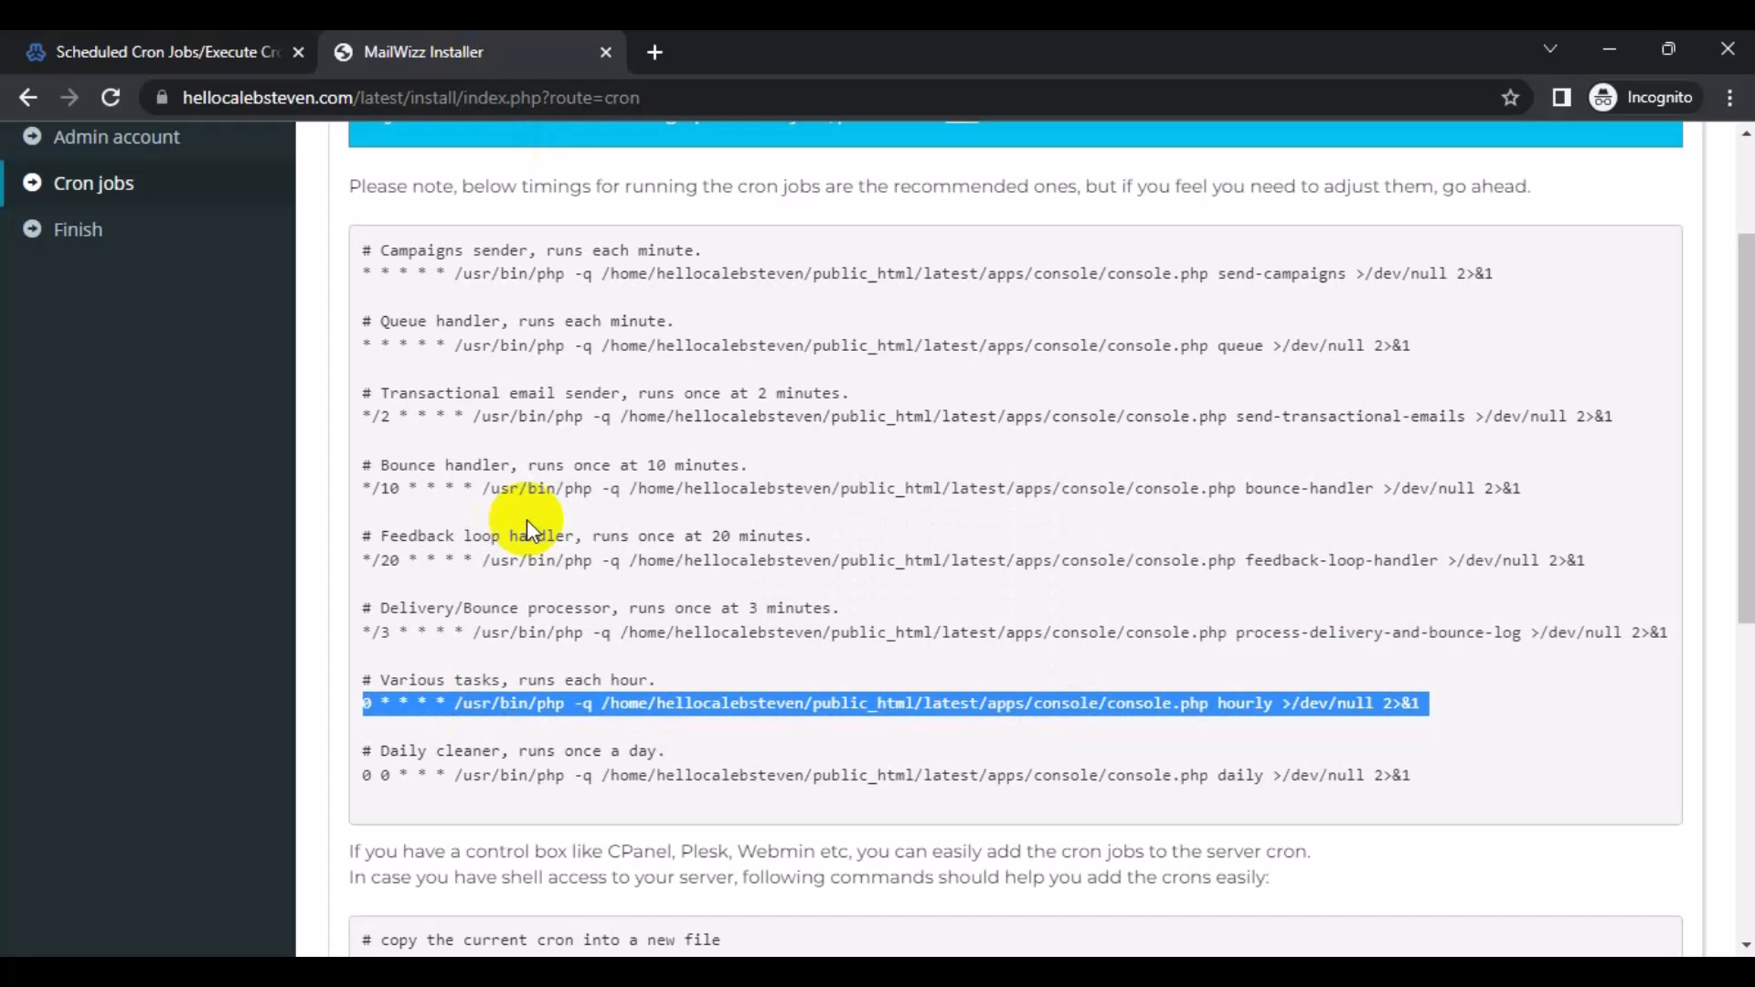
left_click(271, 48)
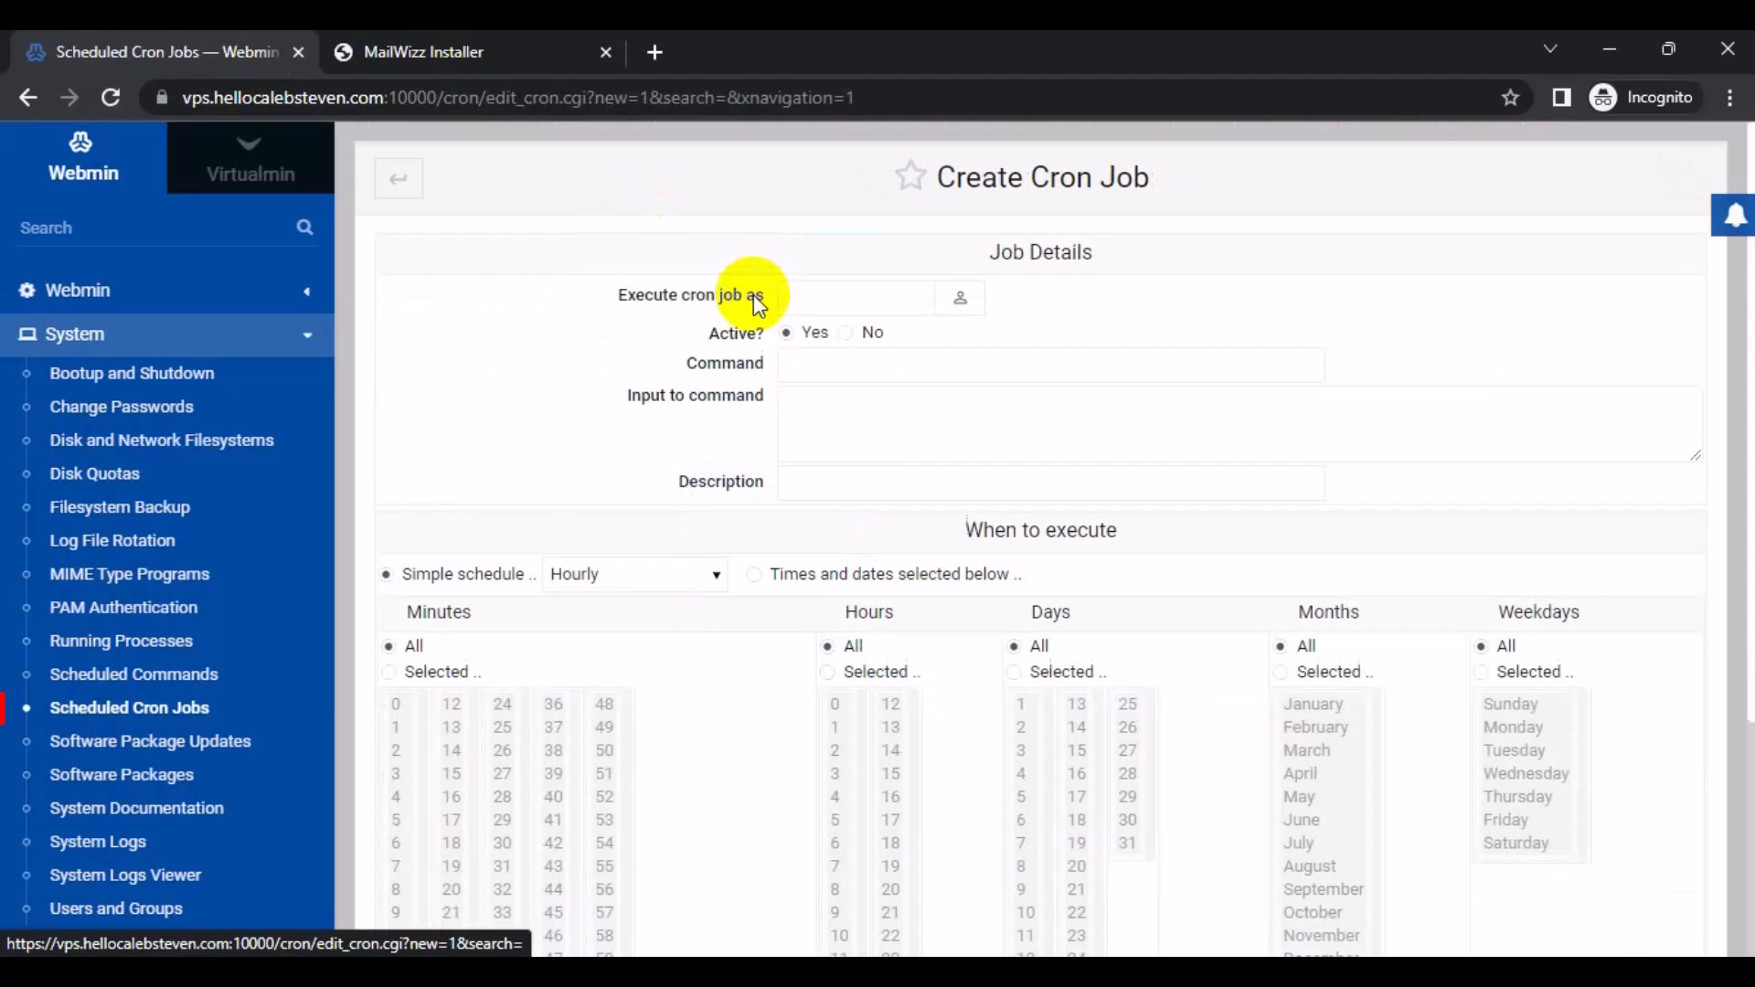
left_click(759, 304)
type("root")
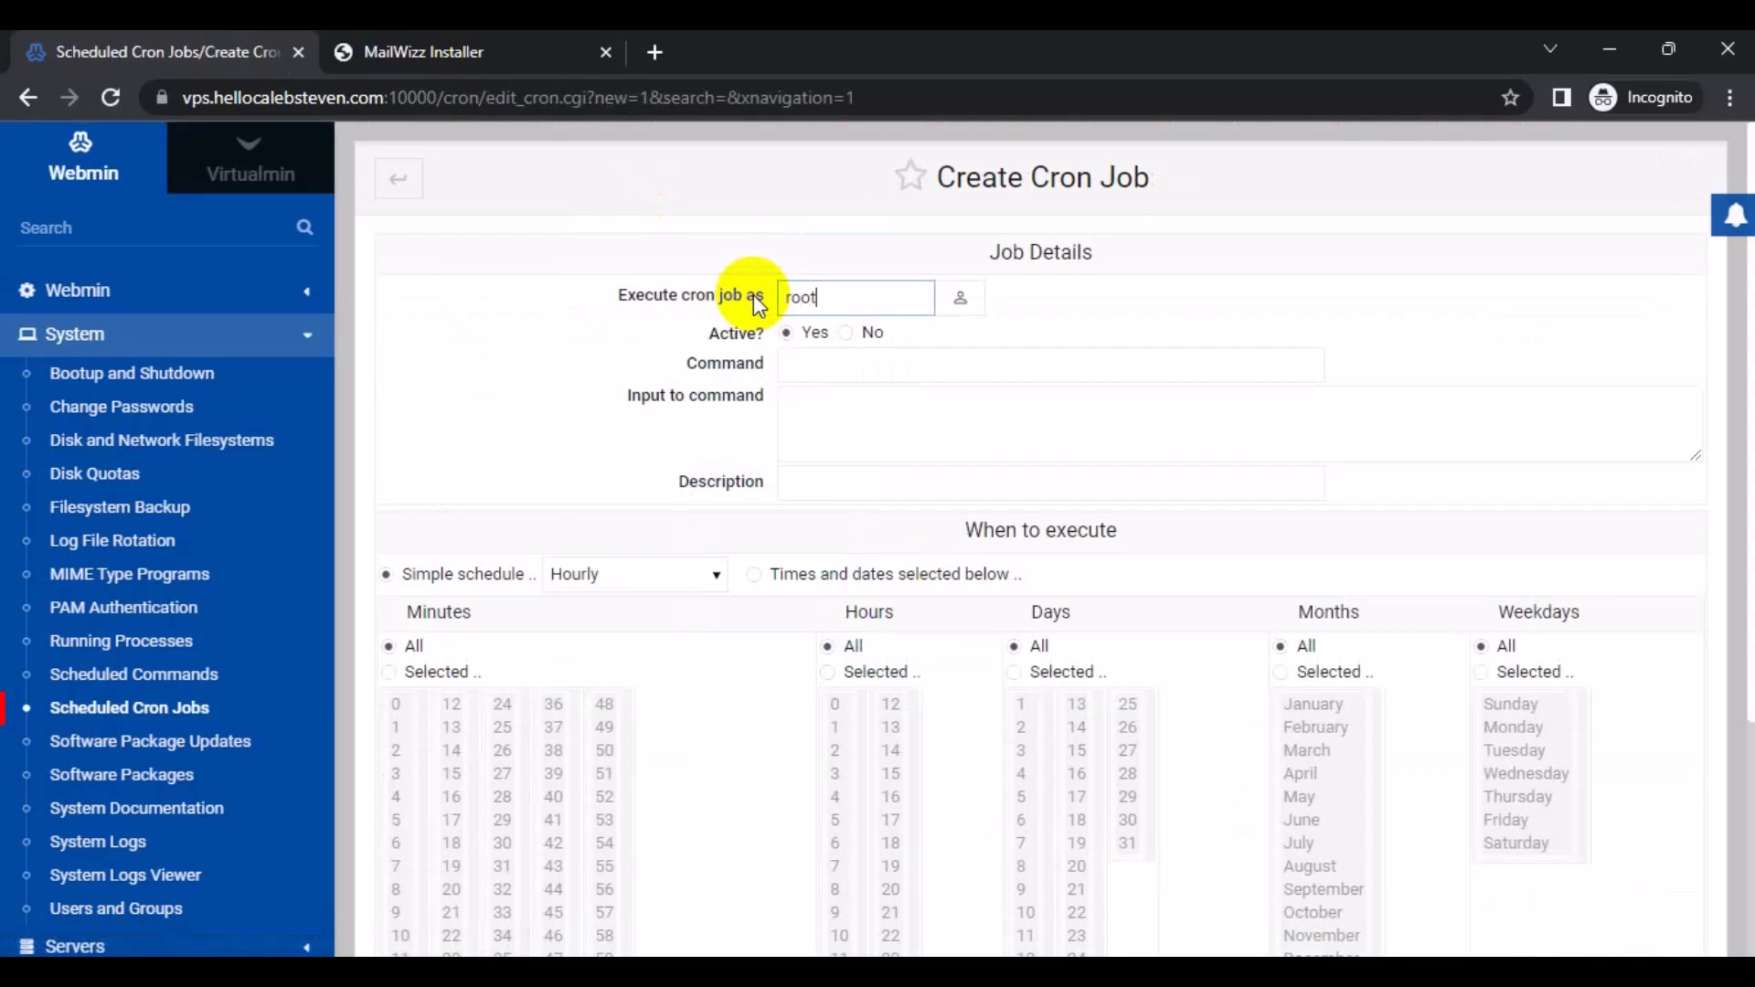
left_click(803, 352)
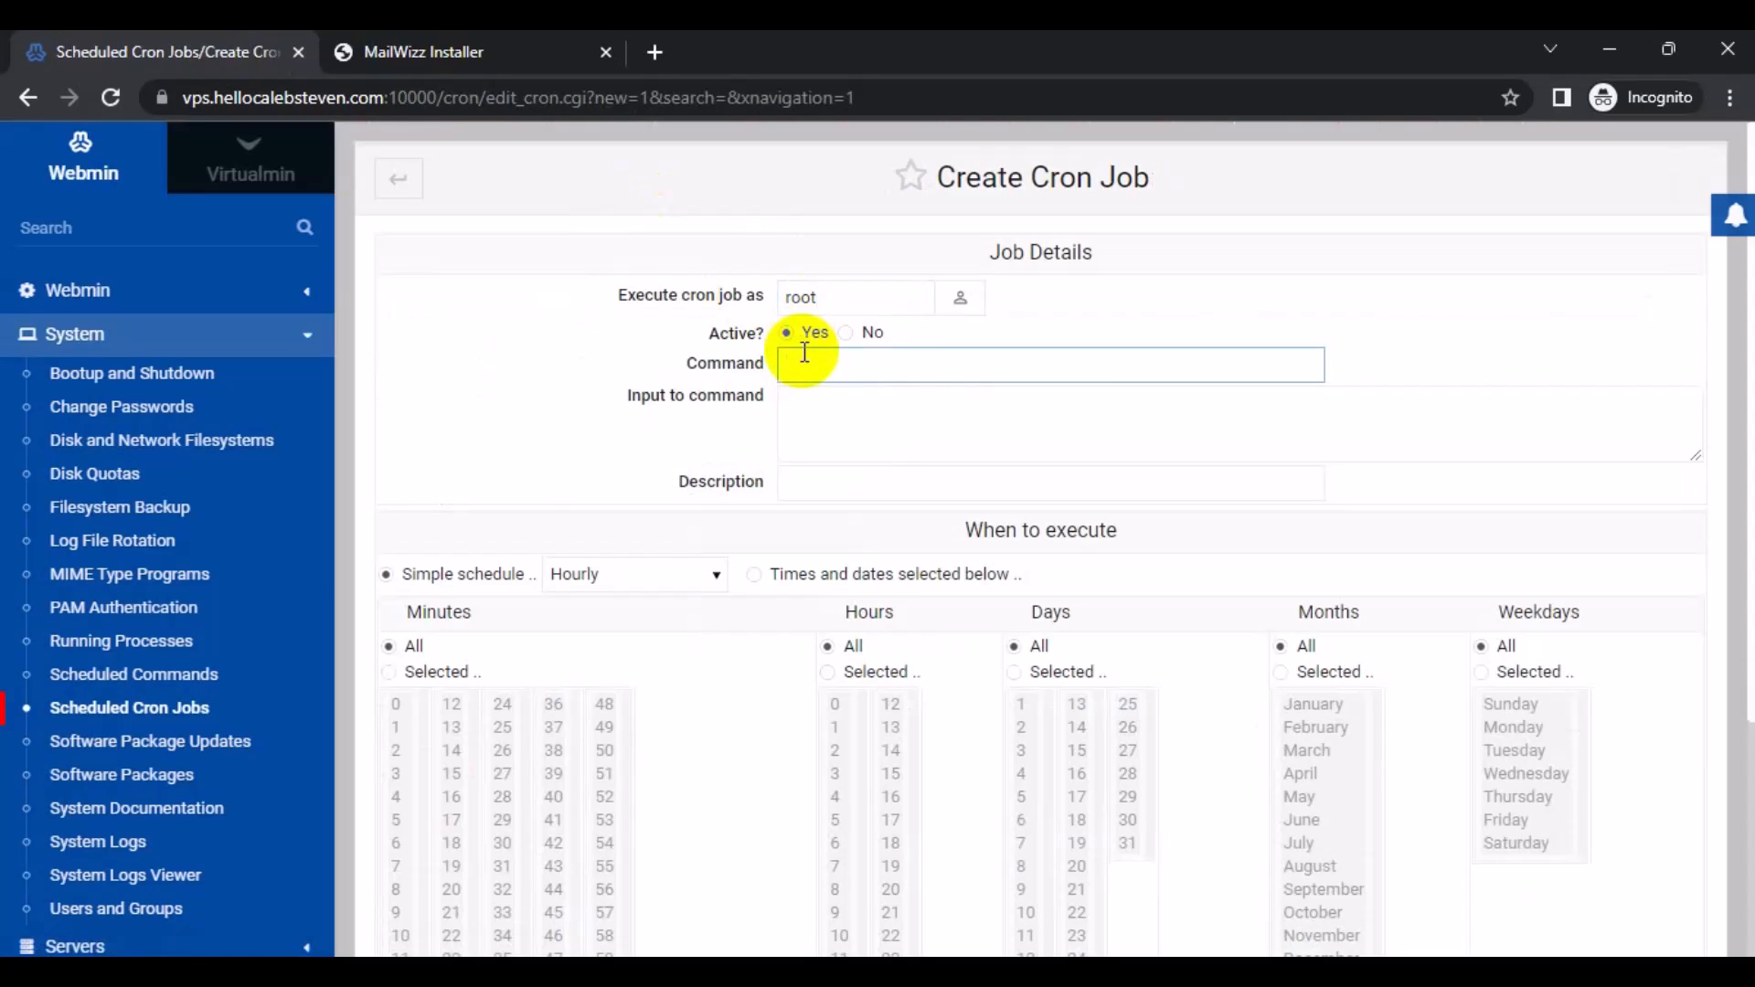
key("ctrl+v")
key("Home")
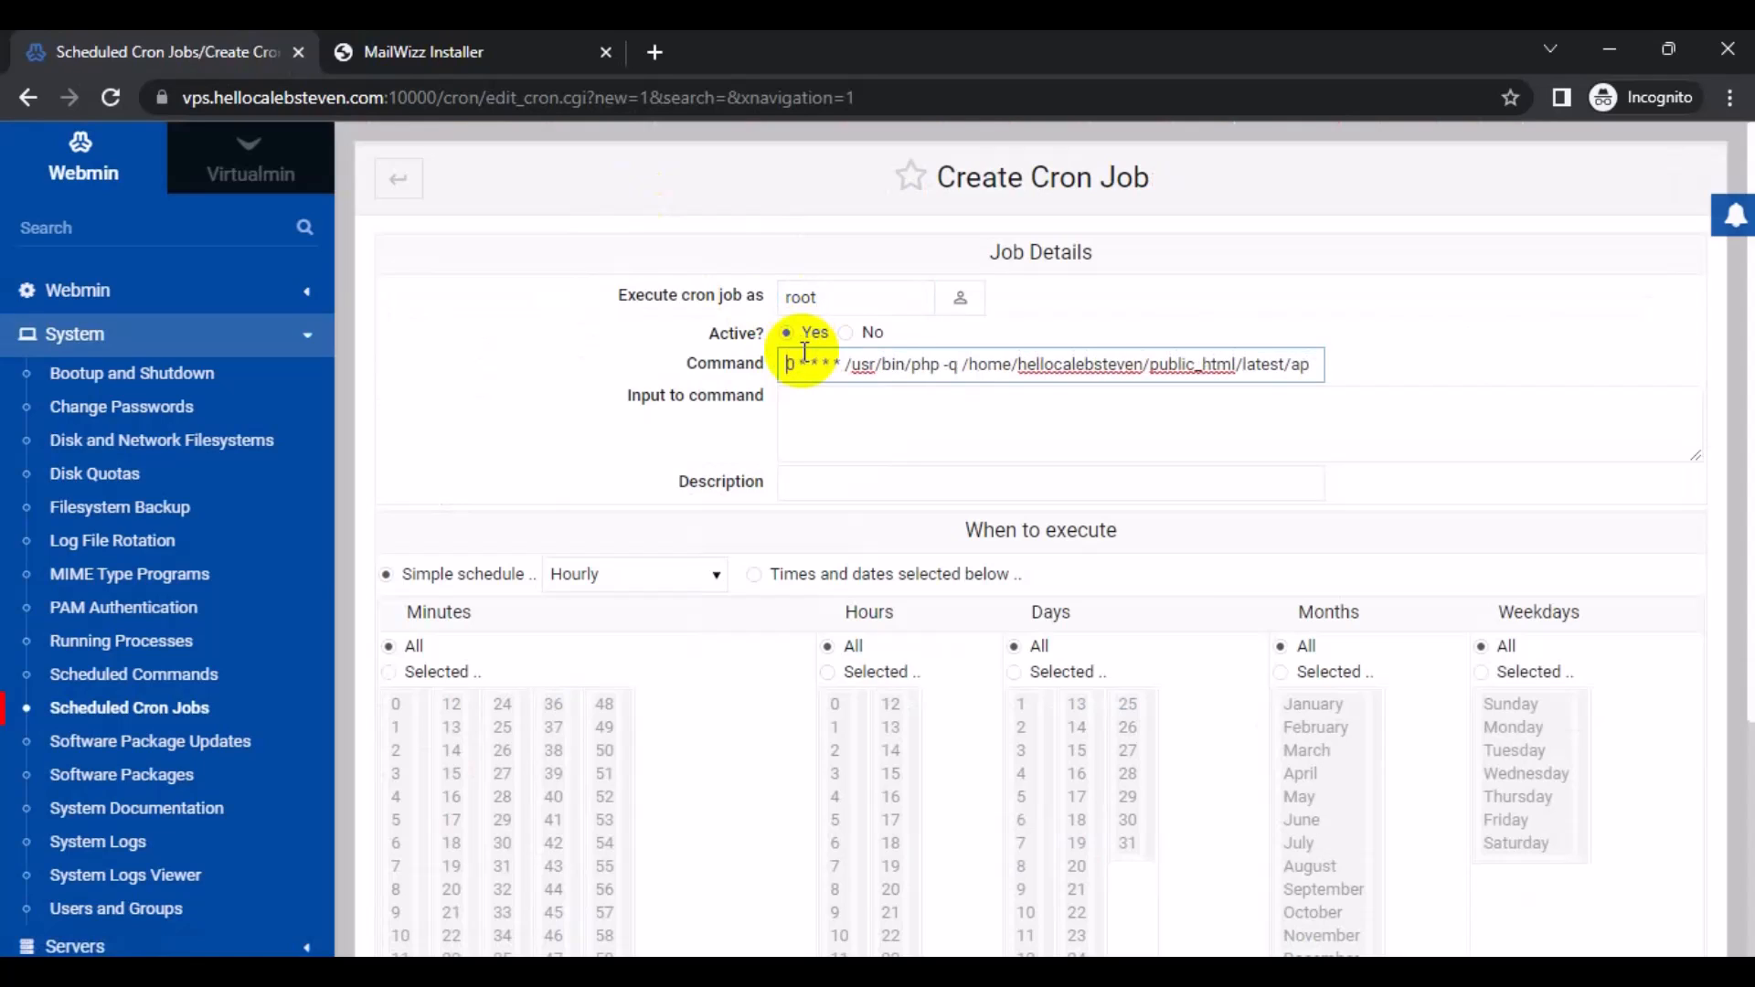
left_click_drag(843, 364, 689, 382)
key("BackSpace")
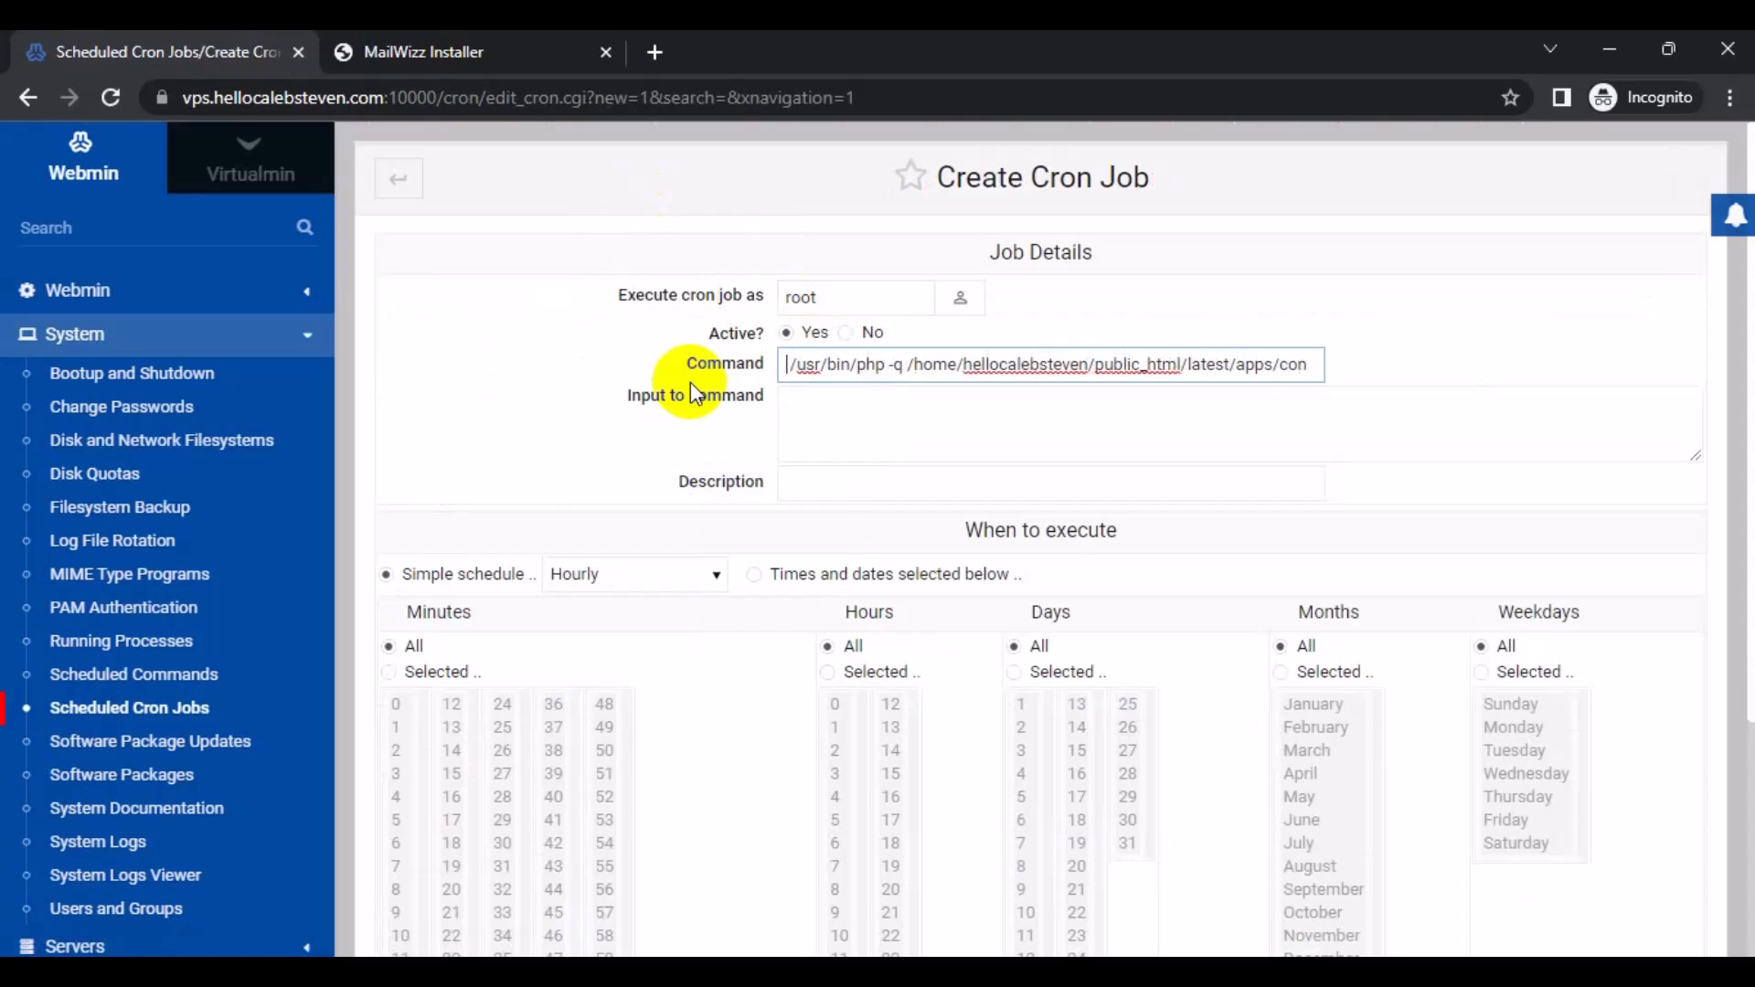
Schedule the job for minute 0 of every hour and create it
left_click(425, 35)
left_click(276, 35)
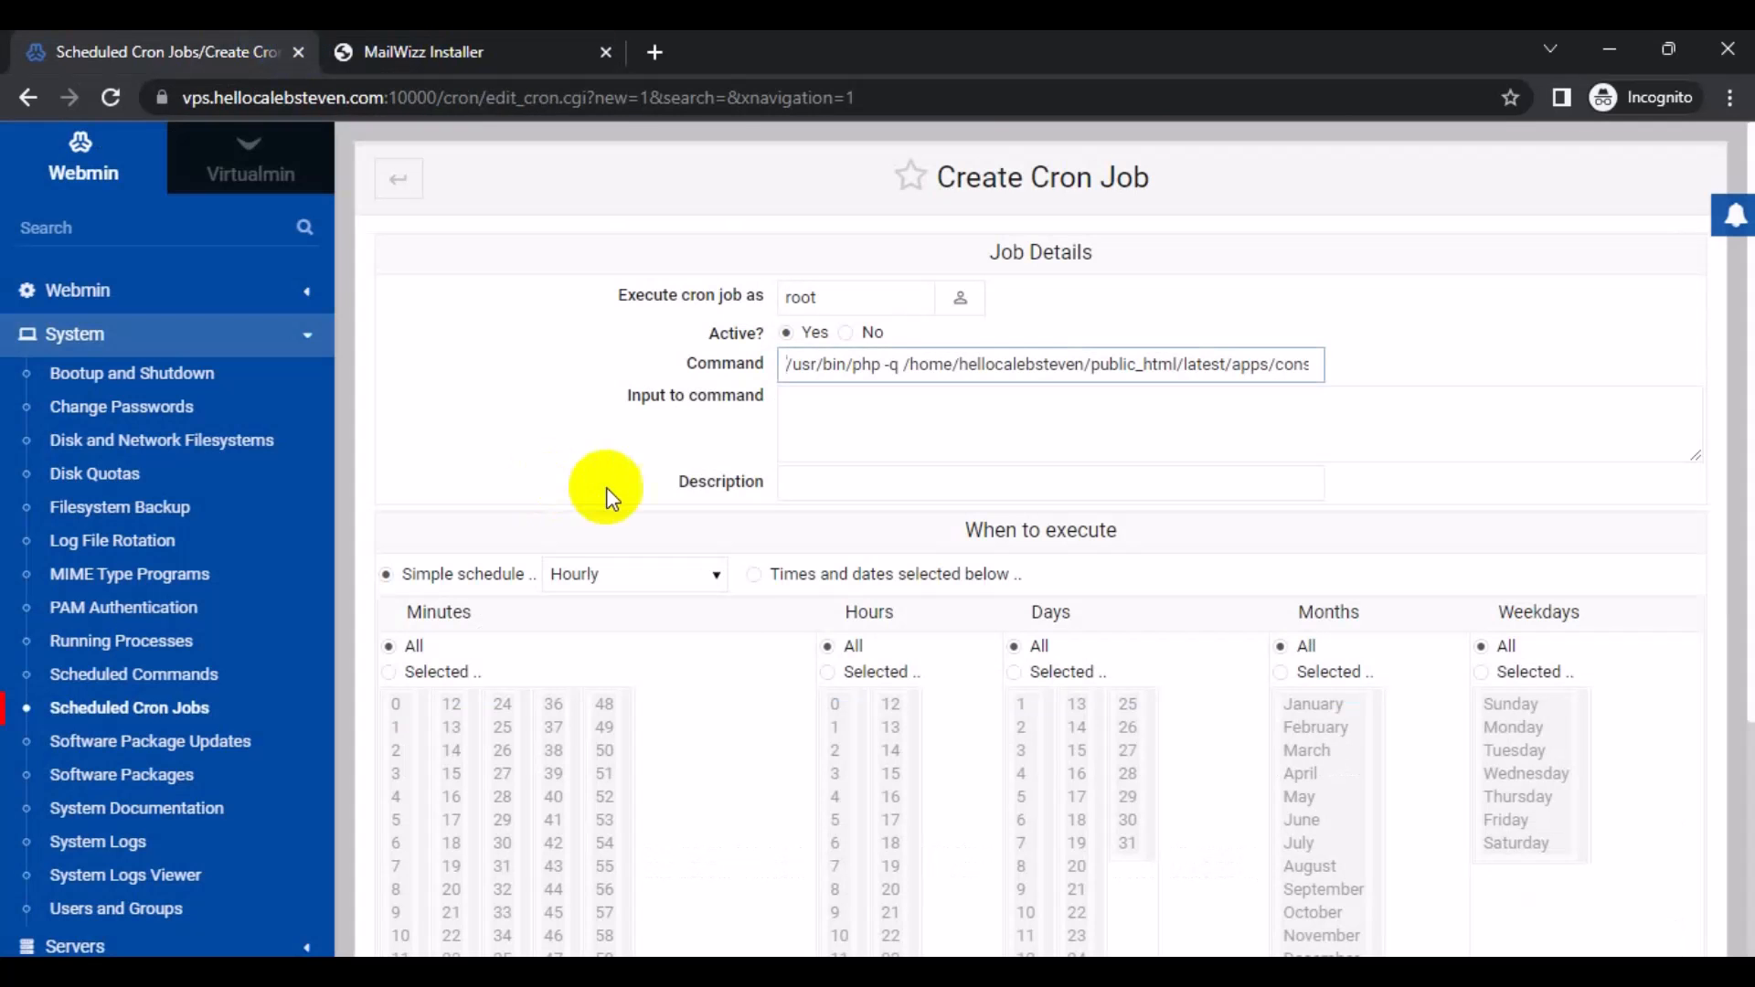
left_click(754, 574)
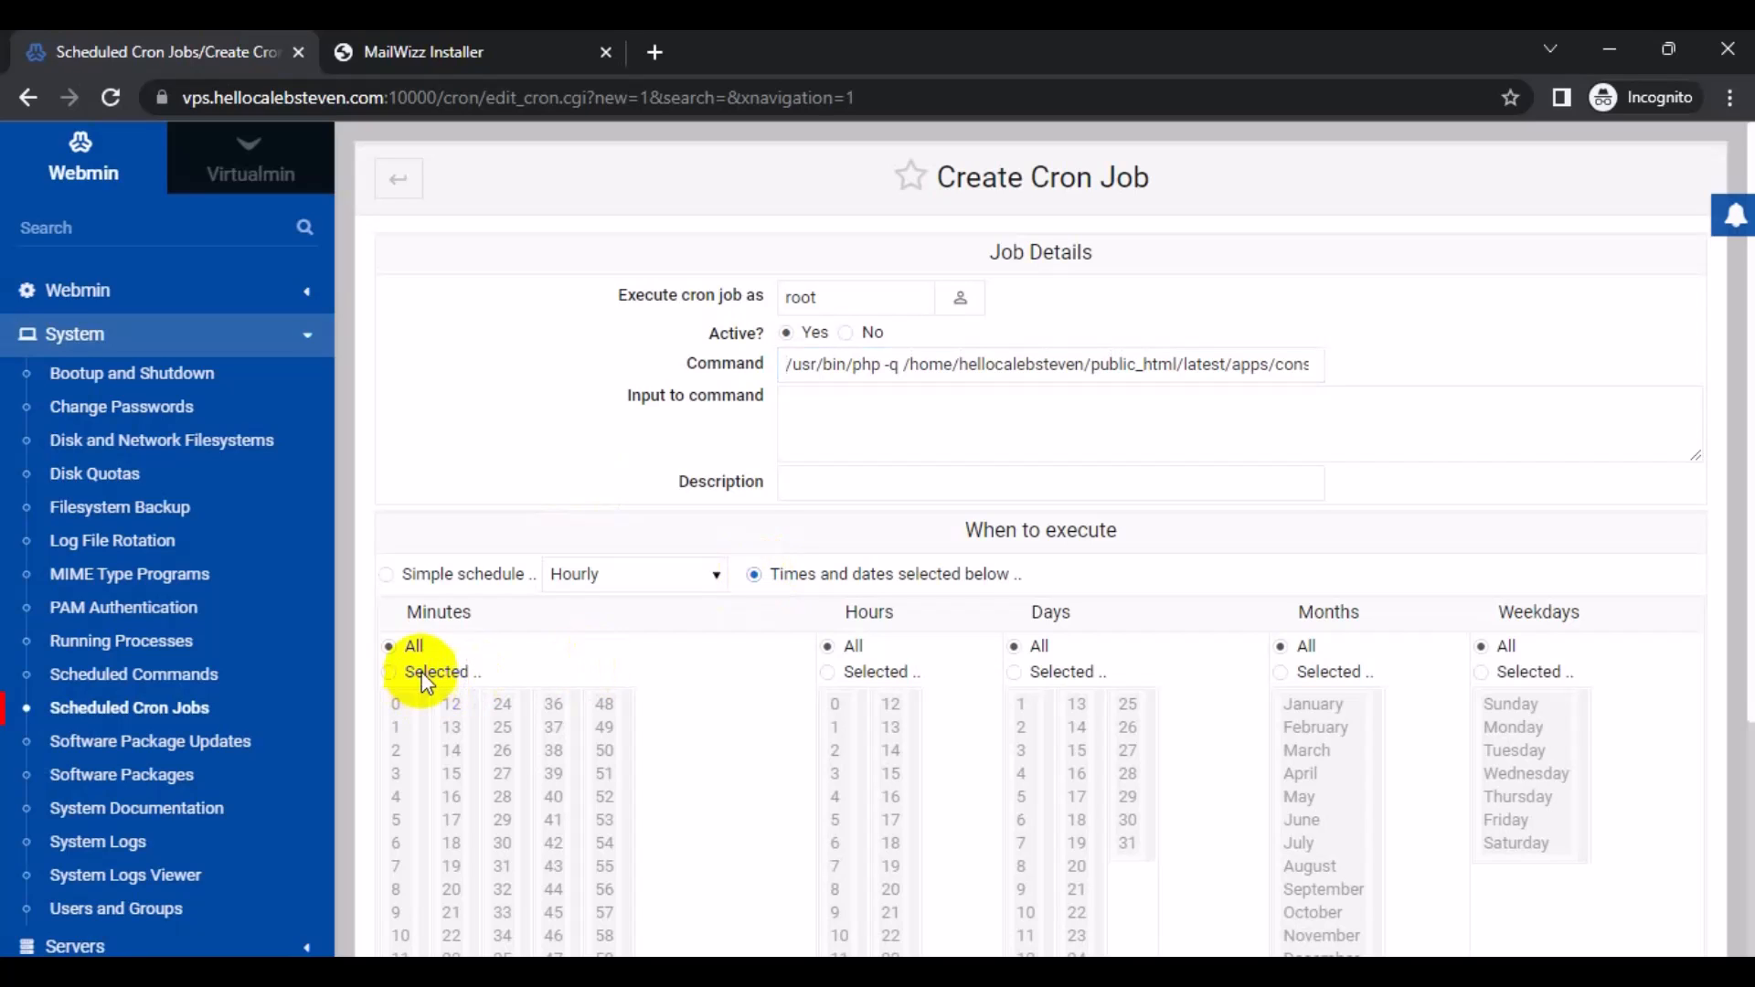
left_click(426, 676)
left_click(396, 704)
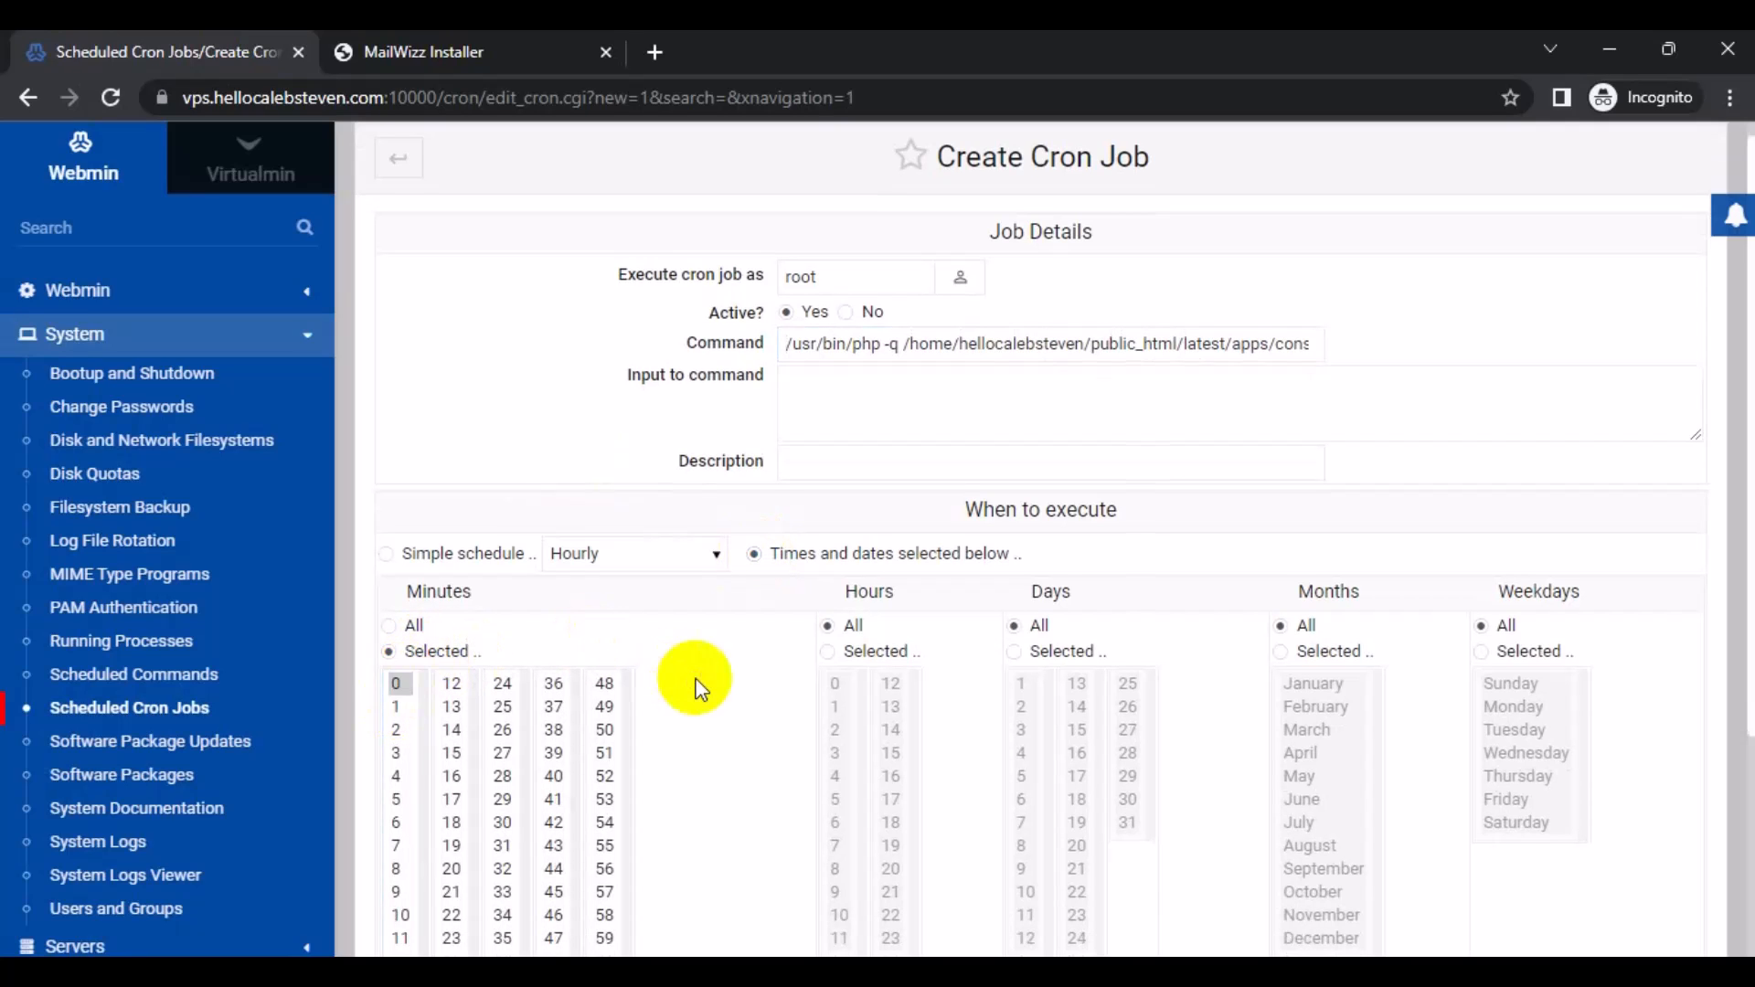
scroll(696, 687, "down", 3)
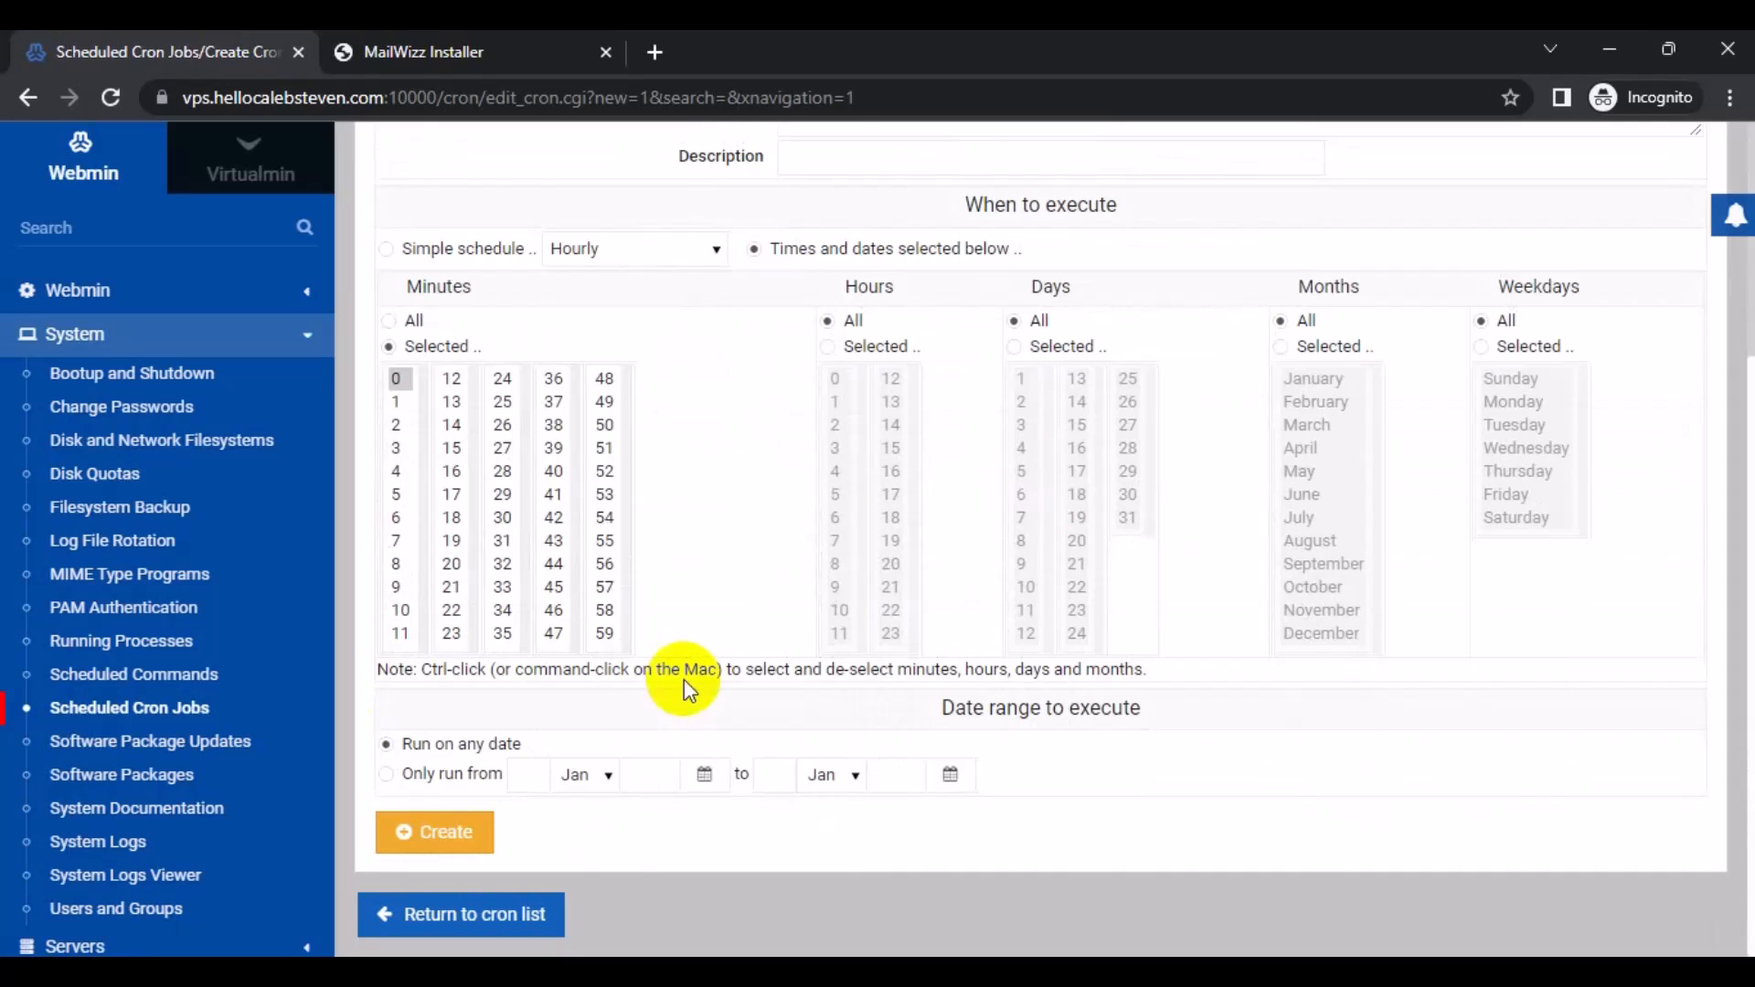
left_click(427, 837)
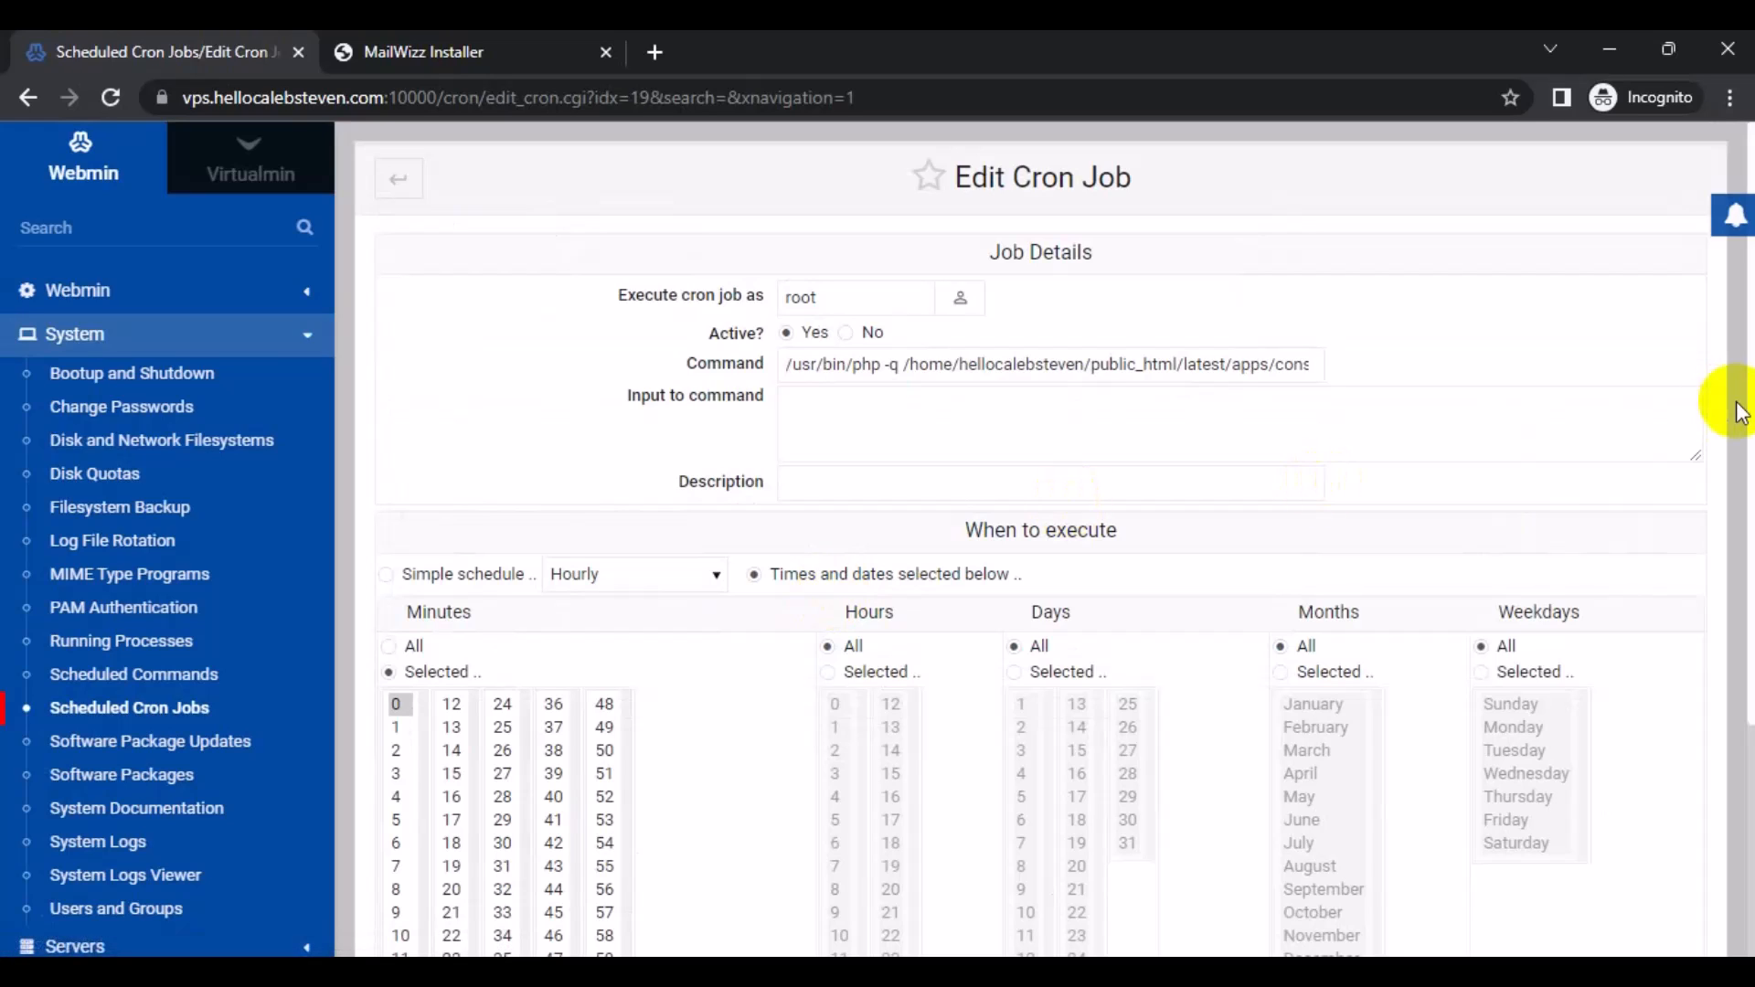
Save and run the hourly job, select the installer's daily cleaner cron line, and return to the cron list
left_click_drag(1751, 408, 1699, 701)
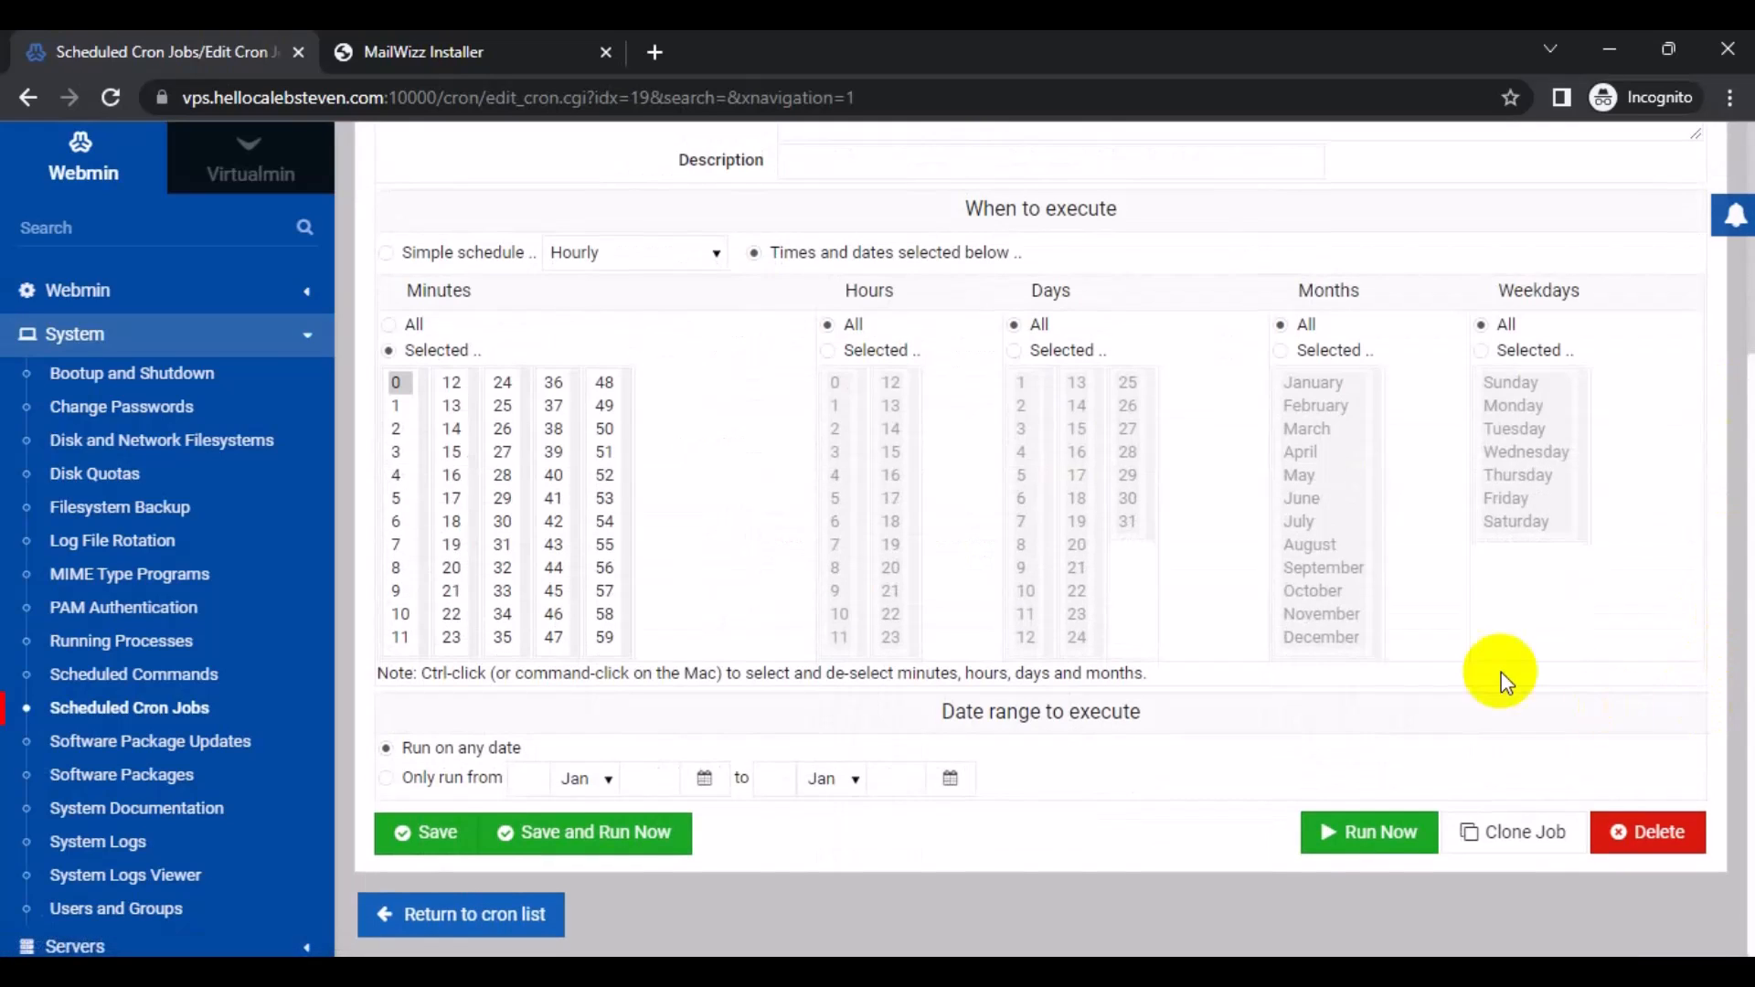
left_click(651, 847)
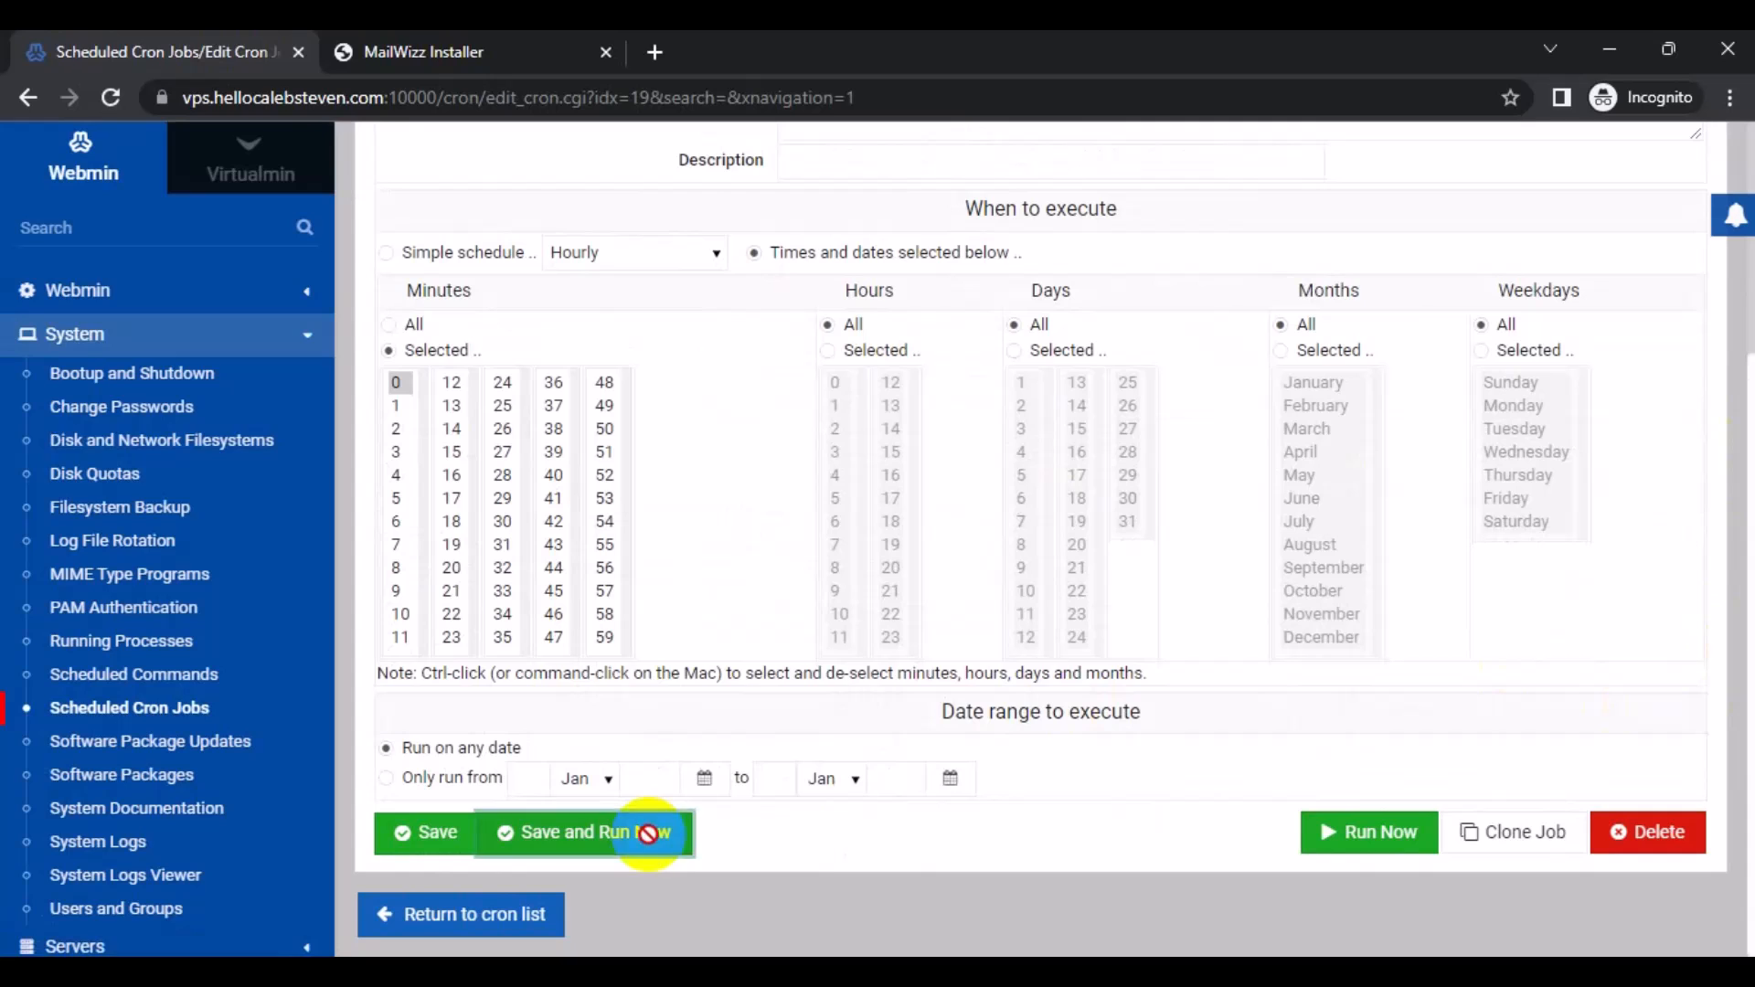
left_click(512, 30)
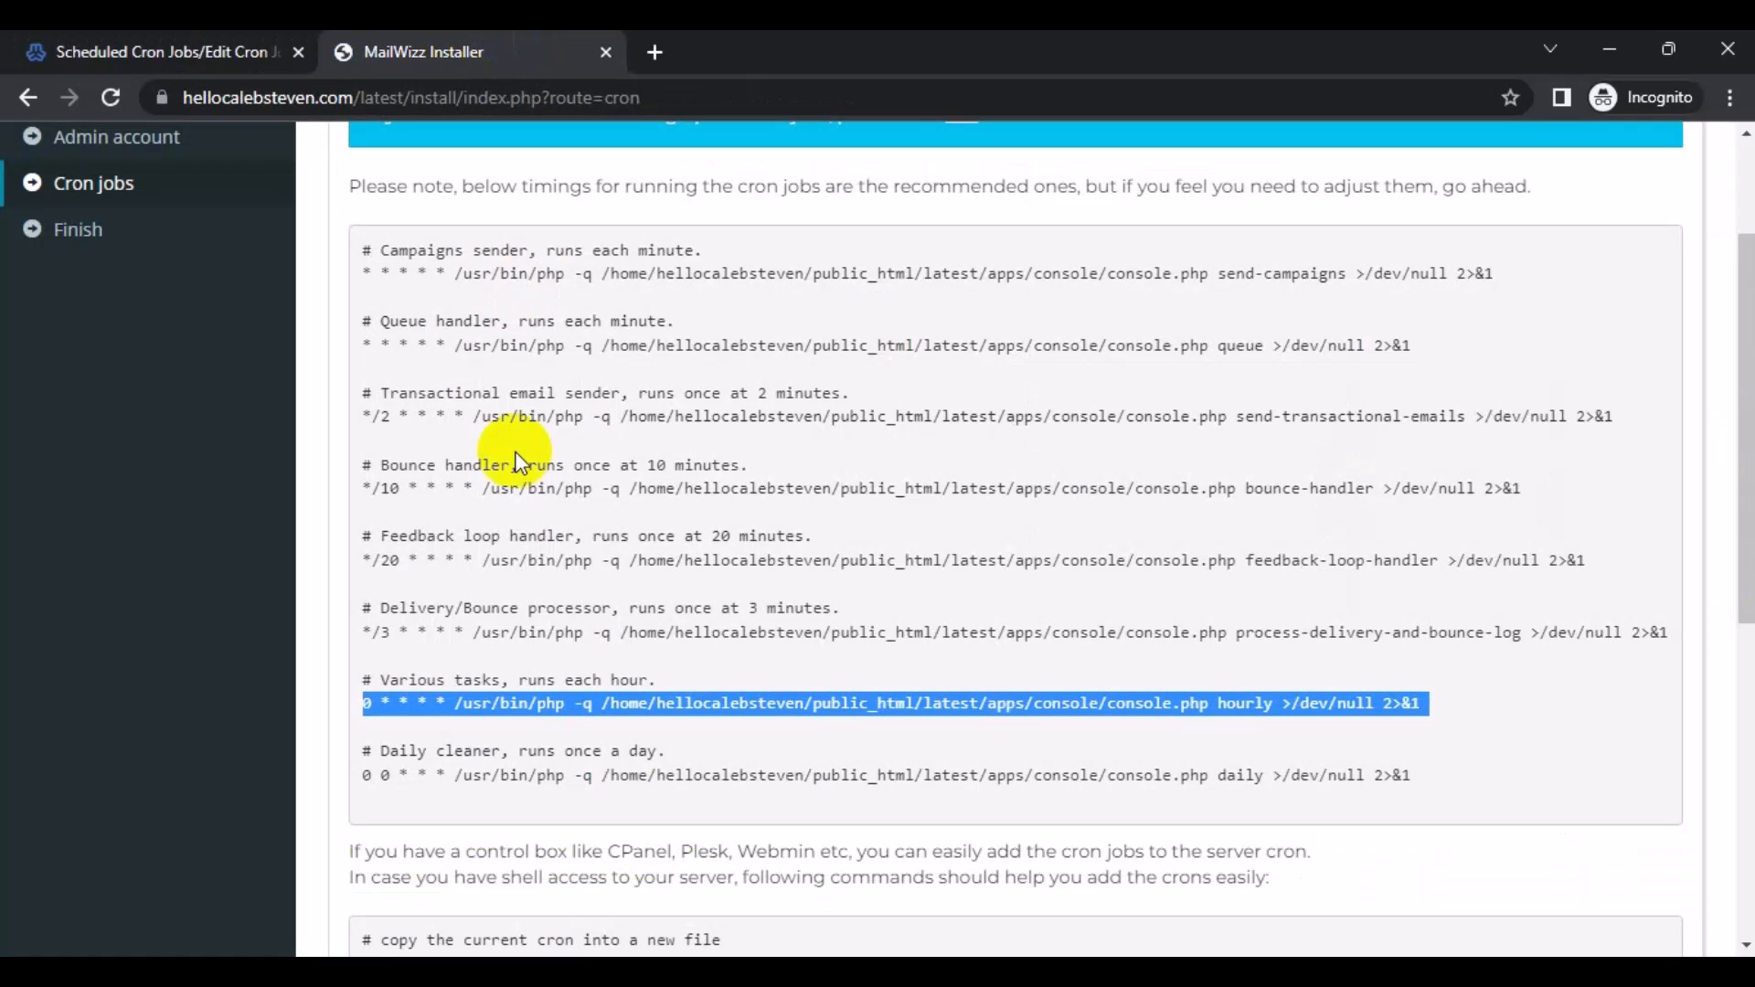
triple_click(470, 775)
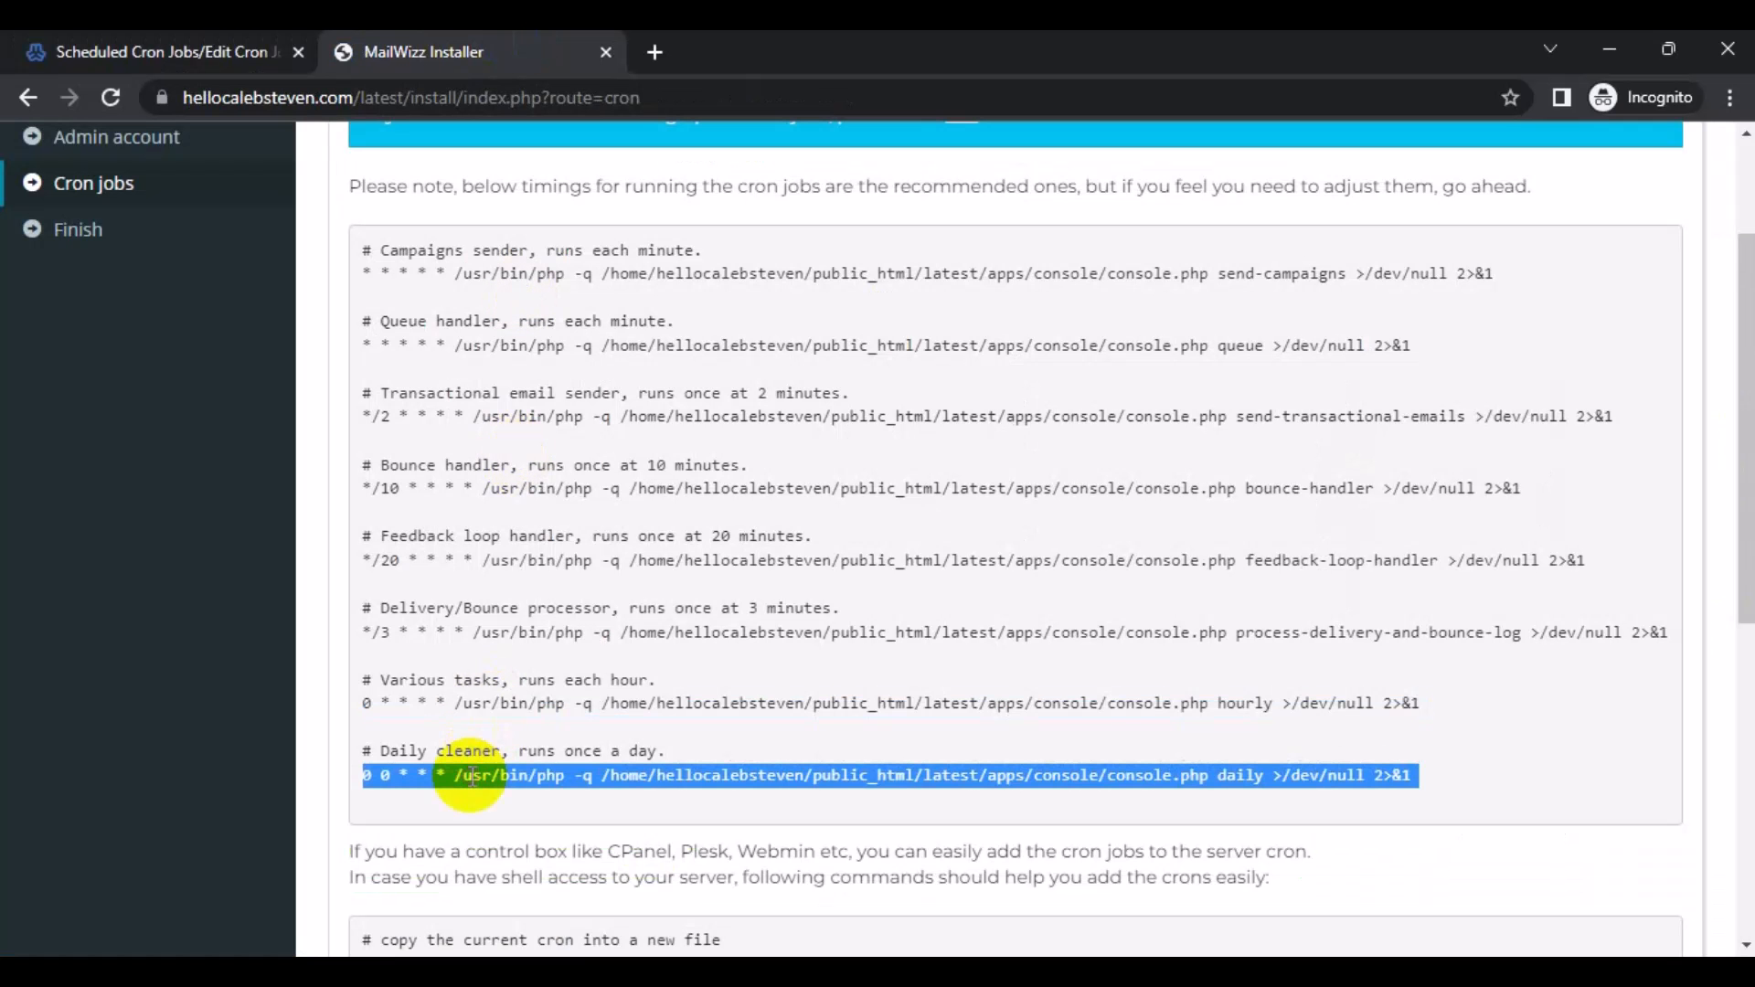
left_click(227, 32)
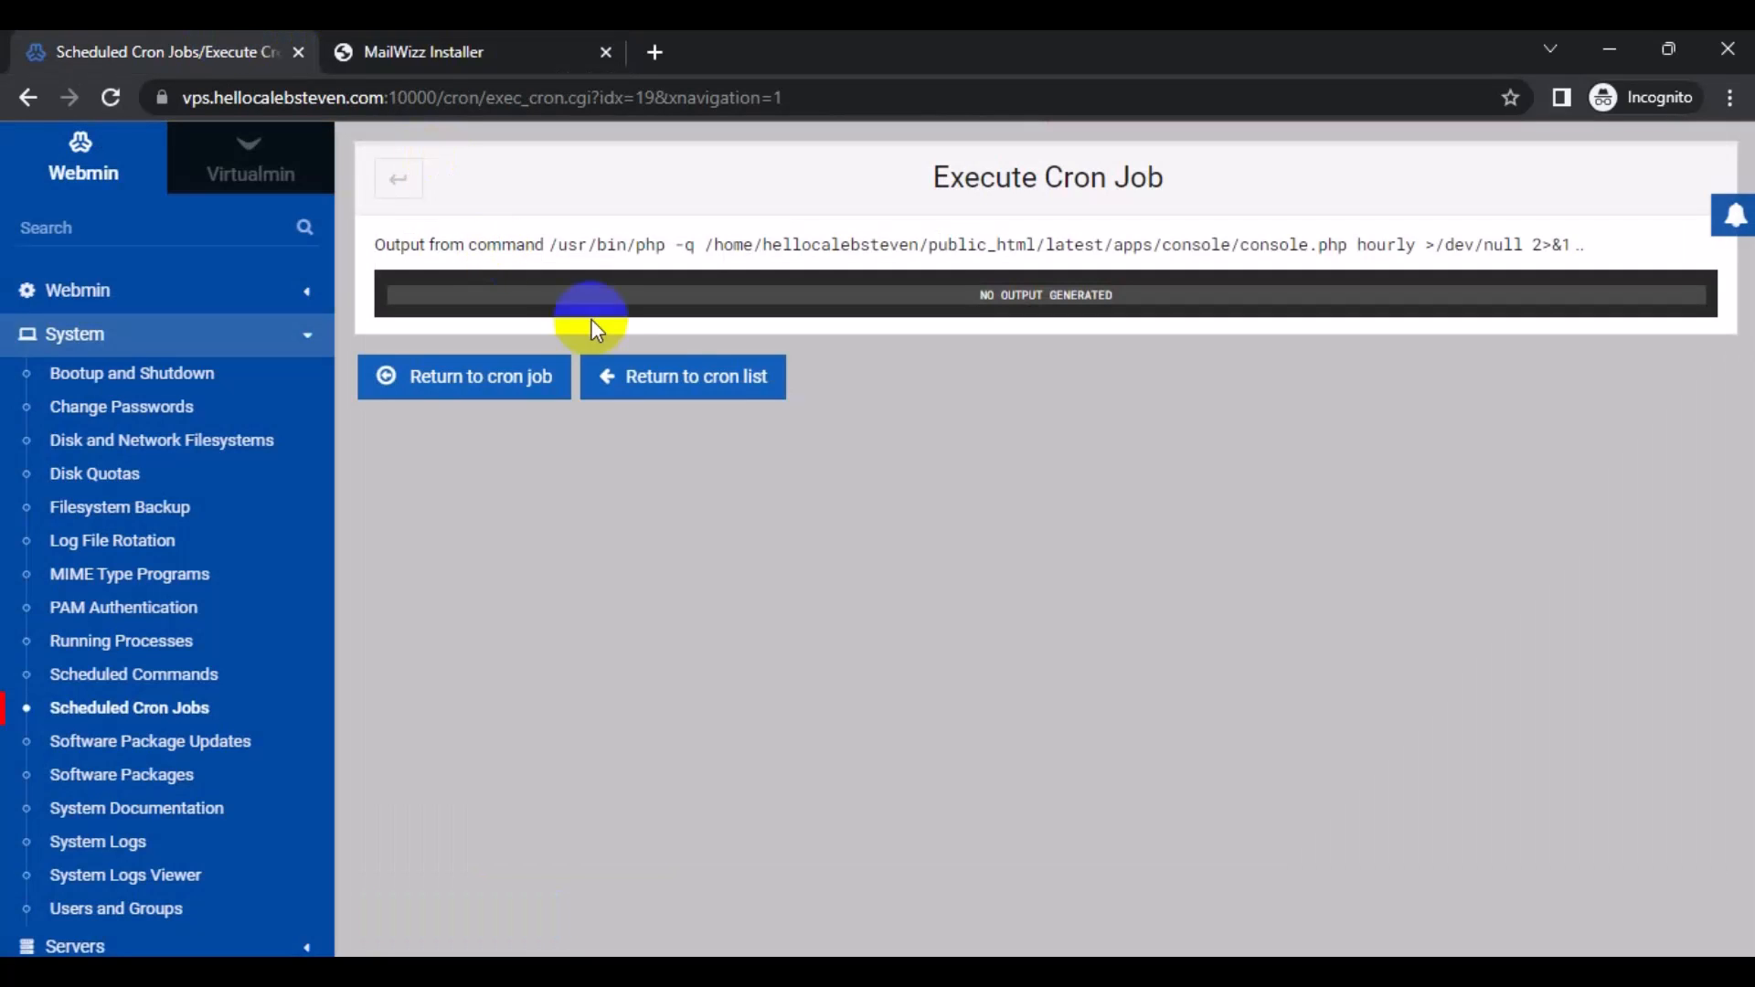
left_click(621, 372)
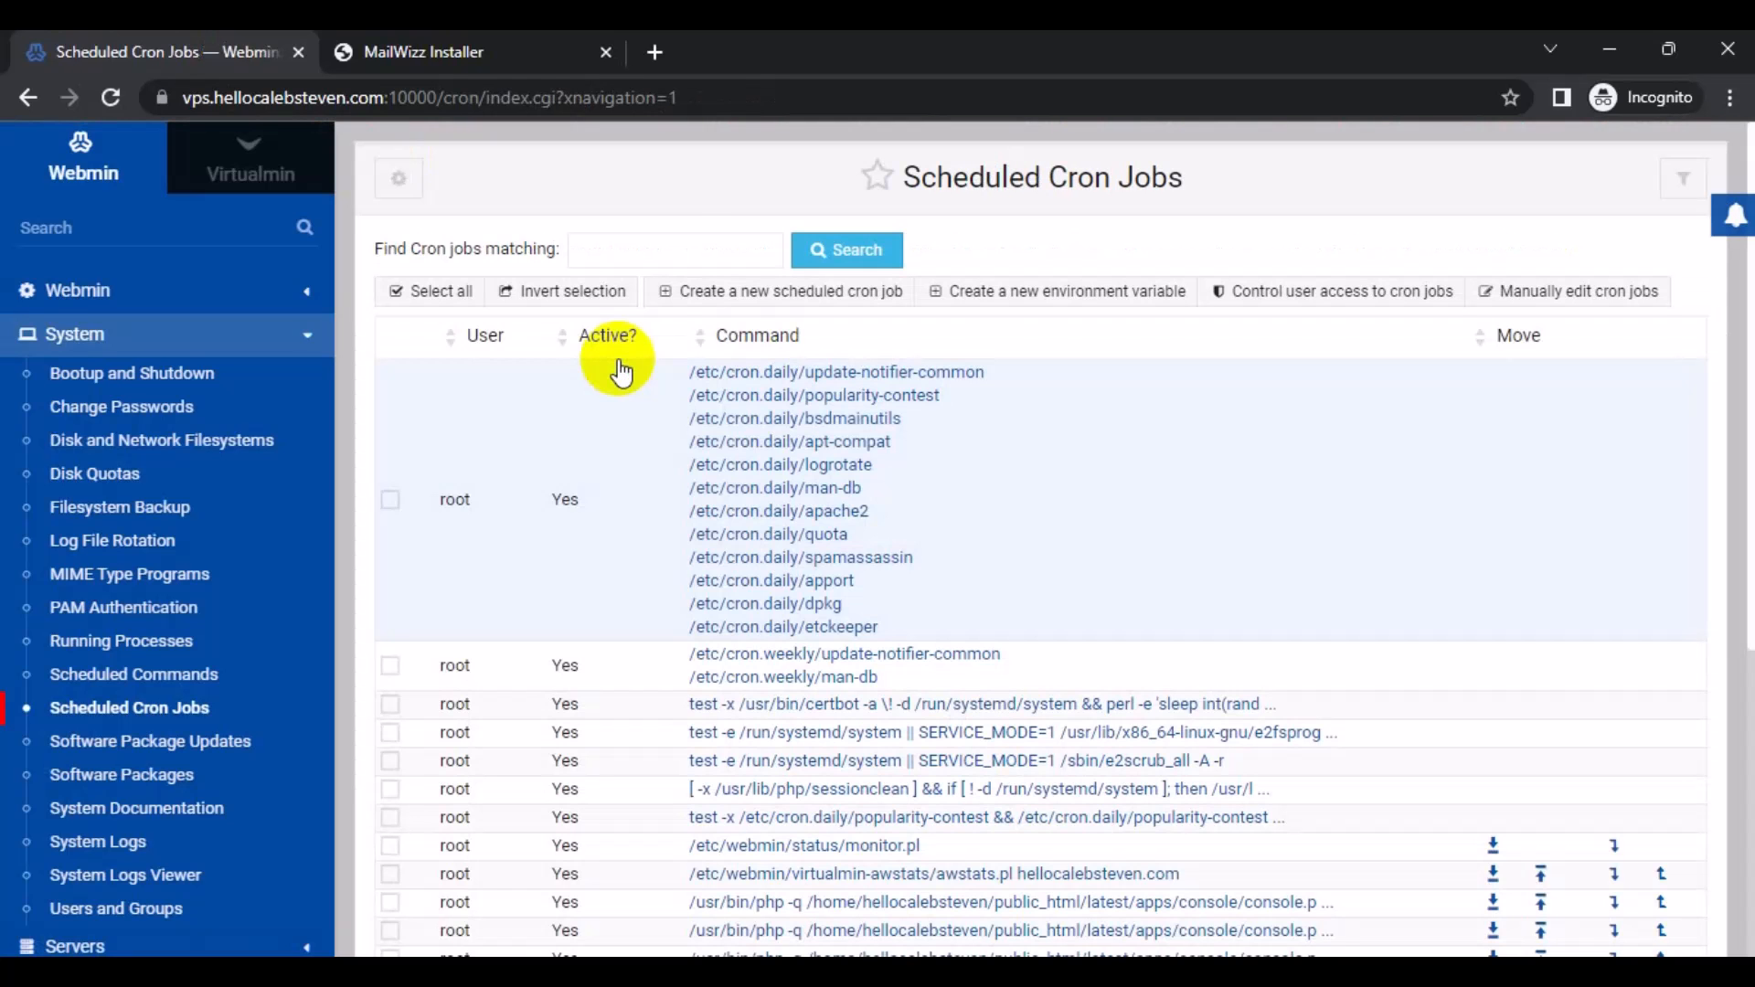
Start a new root cron job with the pasted daily console command, minus its '0 0 * *' prefix
left_click(737, 292)
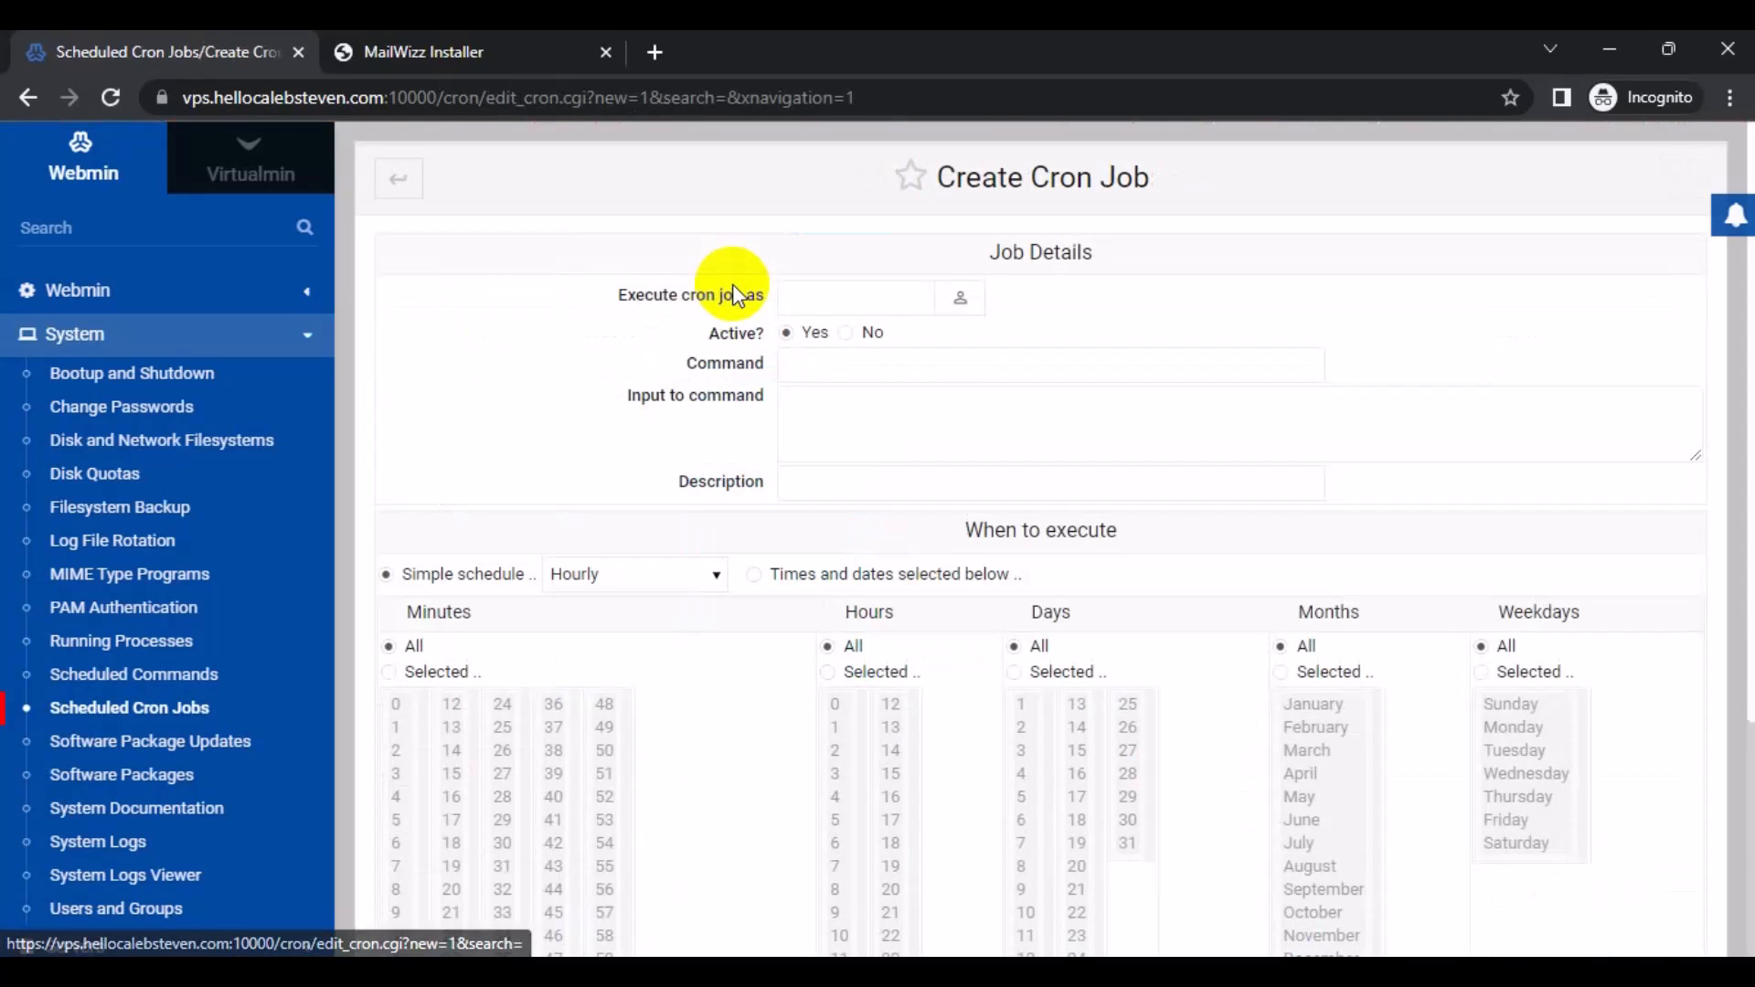
type("root")
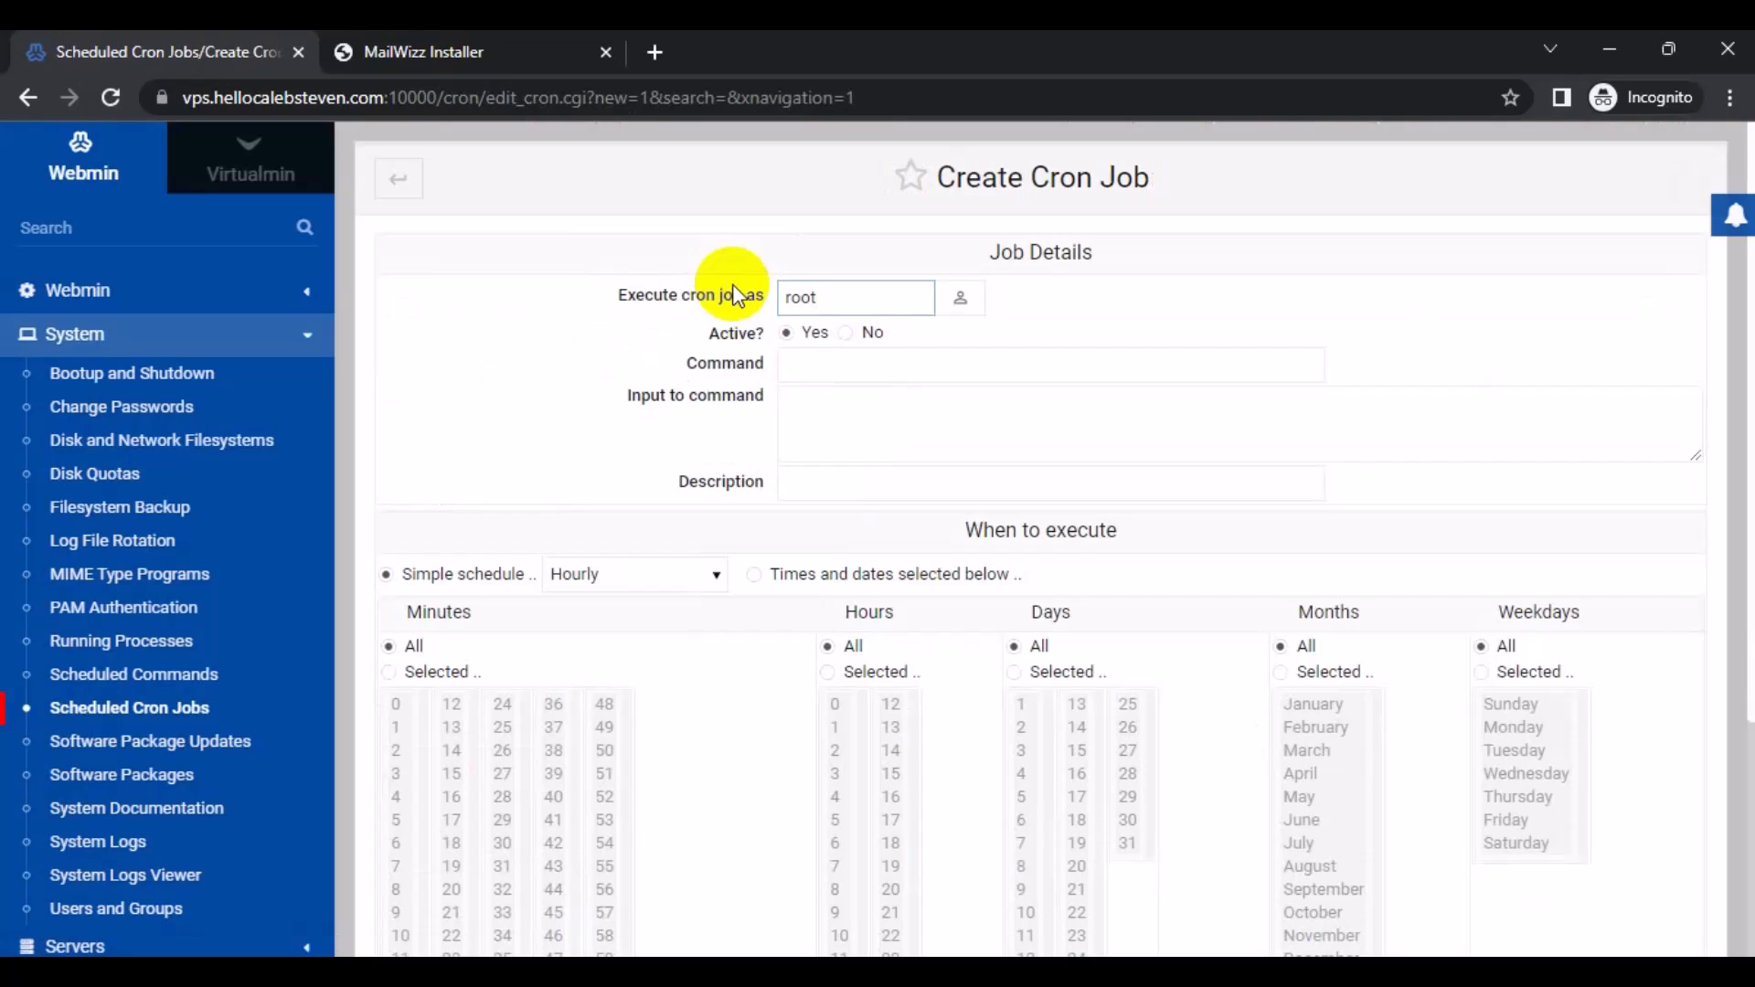
left_click(811, 365)
key("ctrl+v")
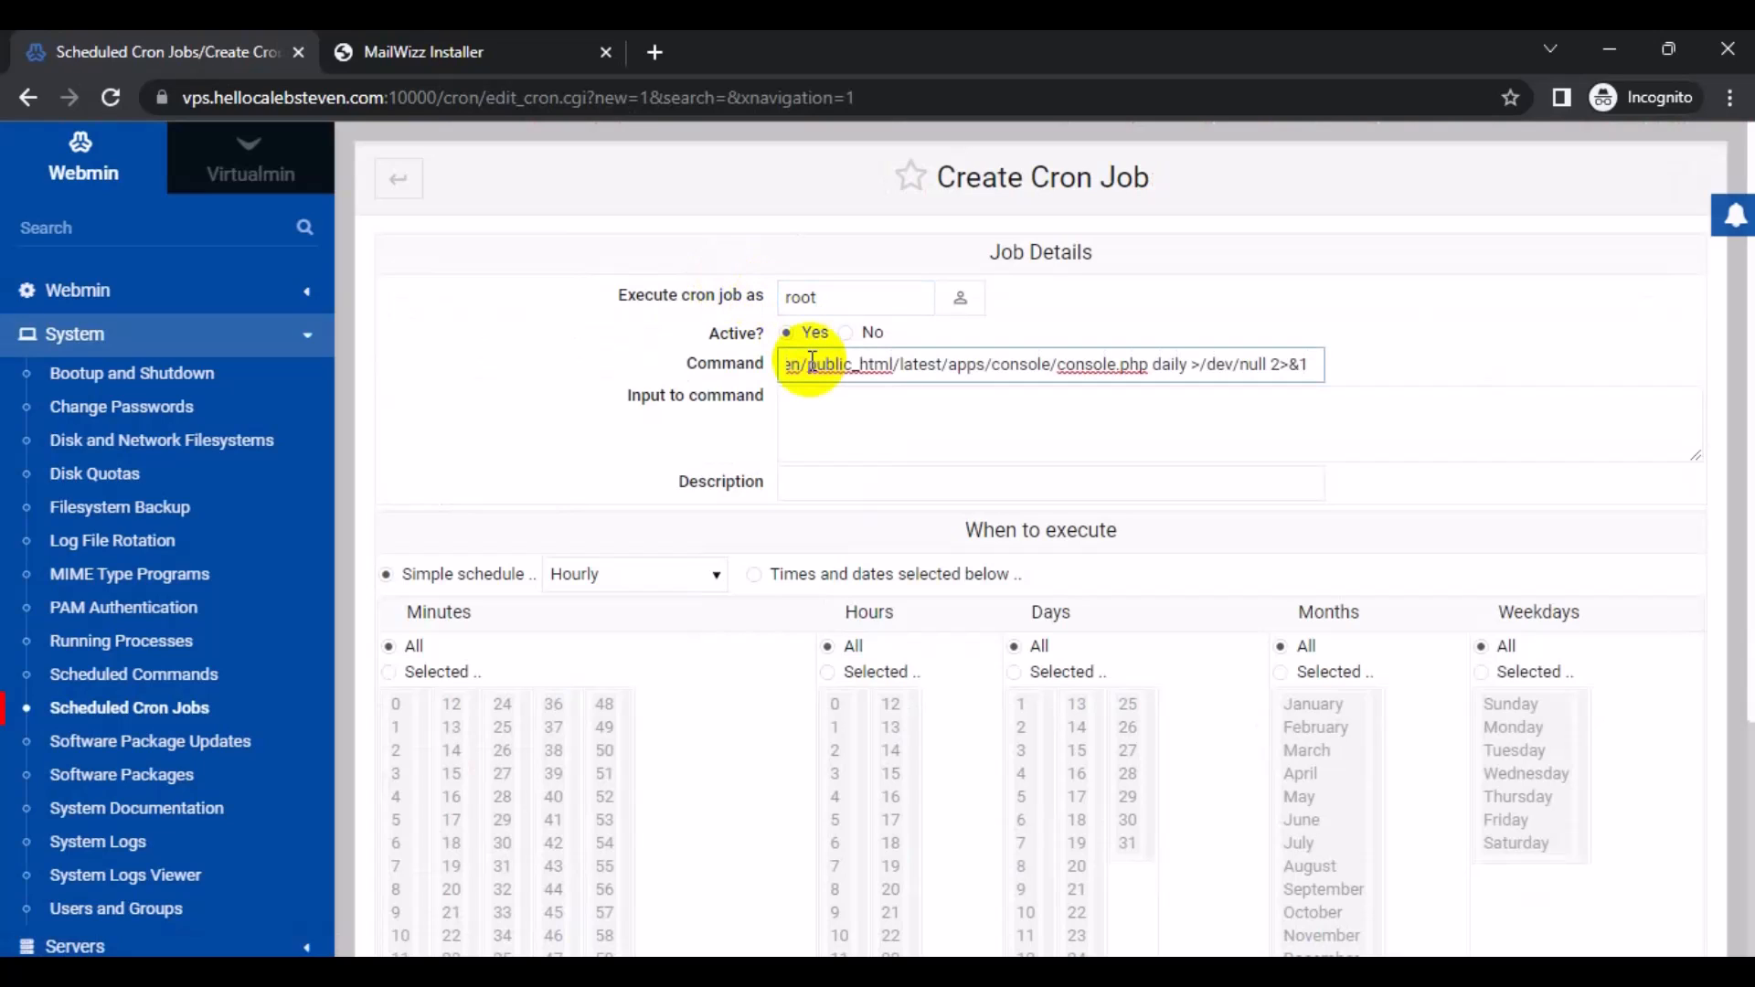
key("Home")
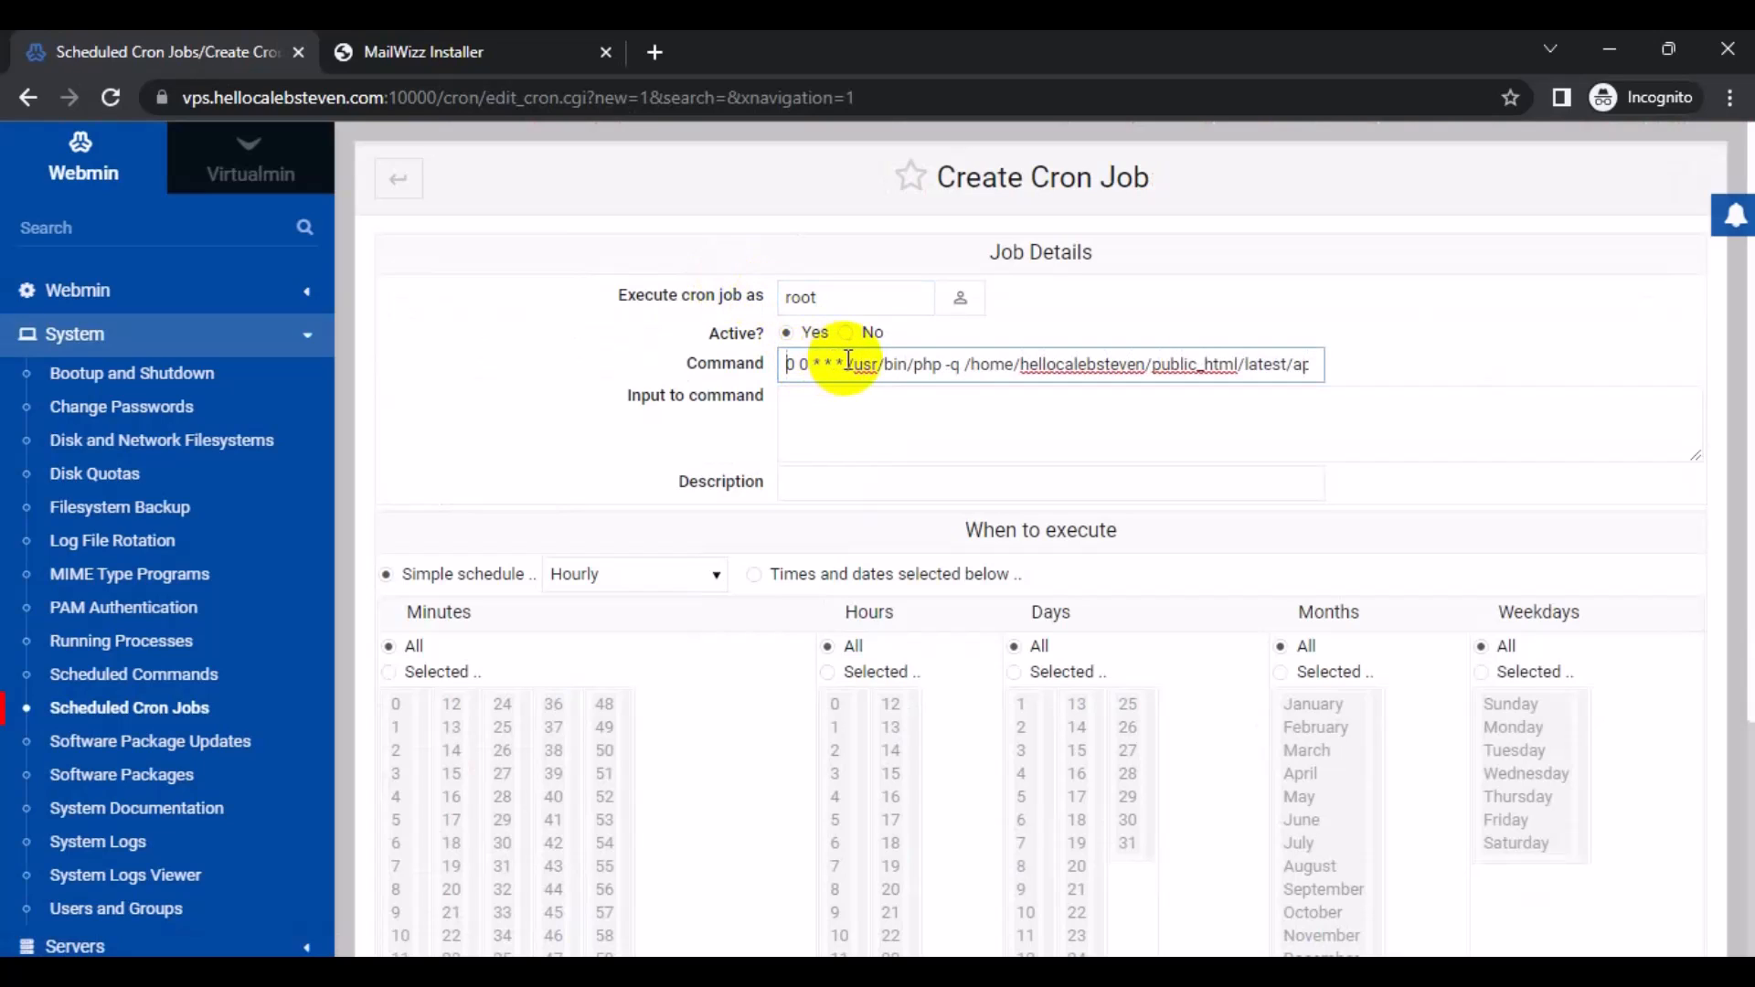
left_click_drag(850, 365, 772, 377)
key("BackSpace")
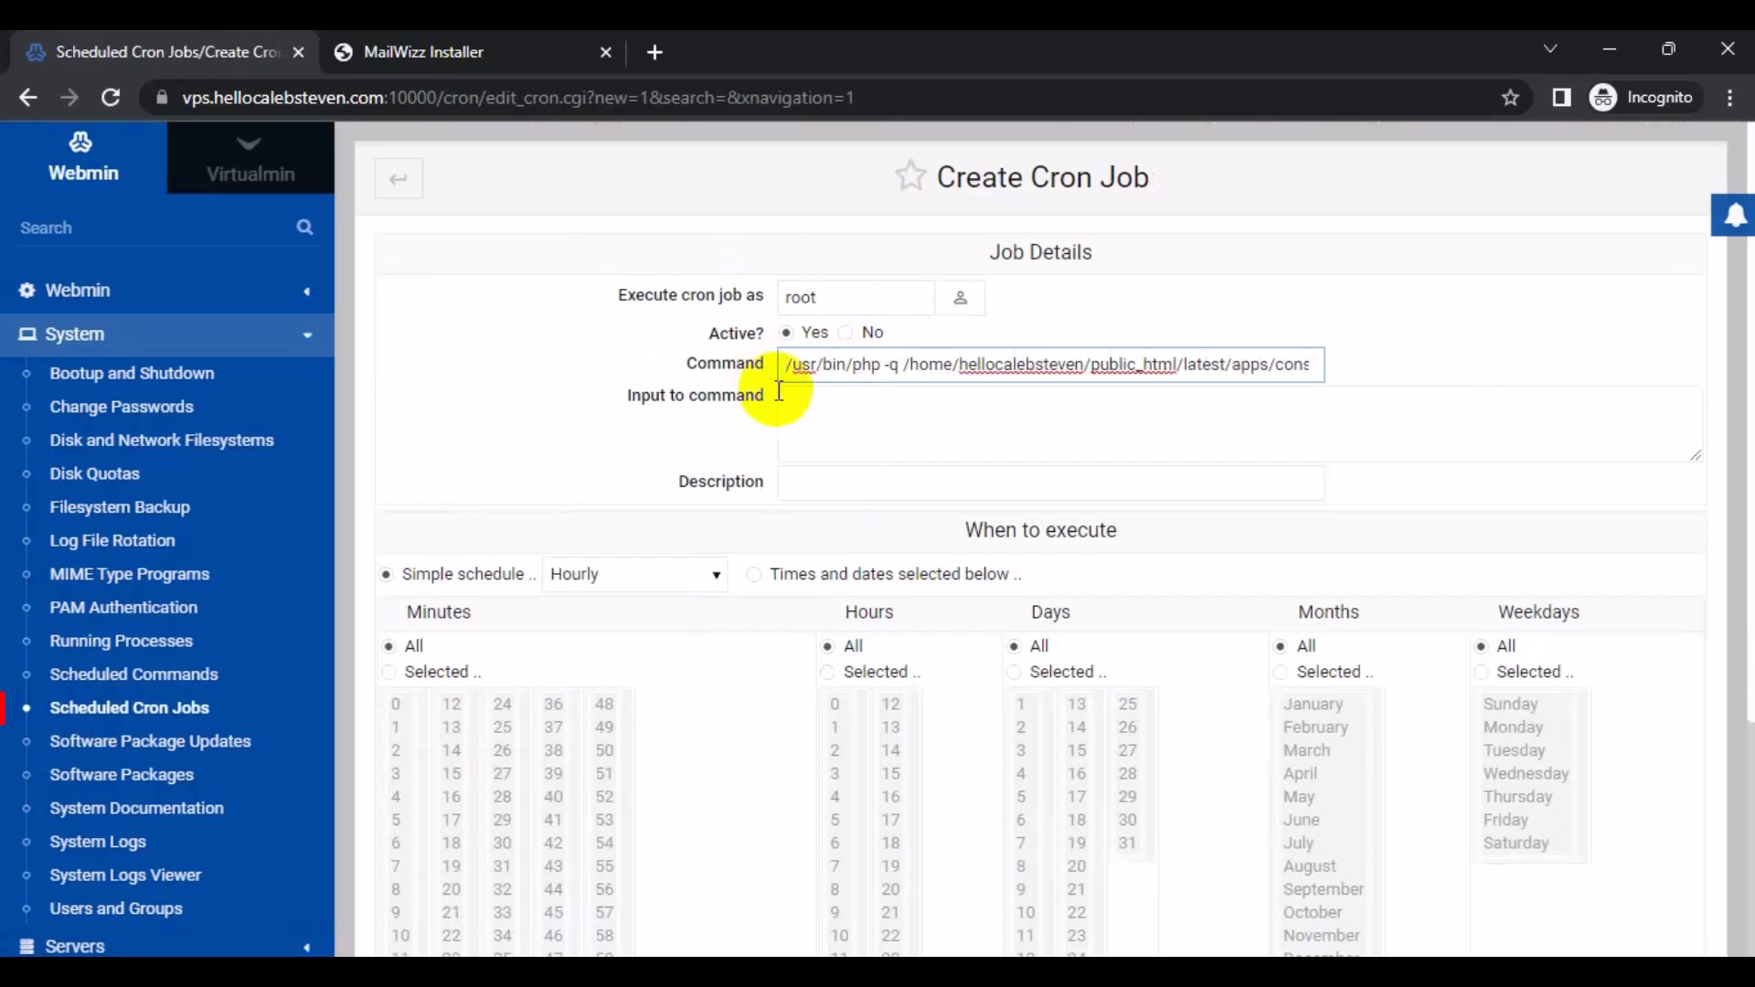
Schedule it for minute 0, hour 0 and create the daily job
left_click(506, 43)
left_click(236, 37)
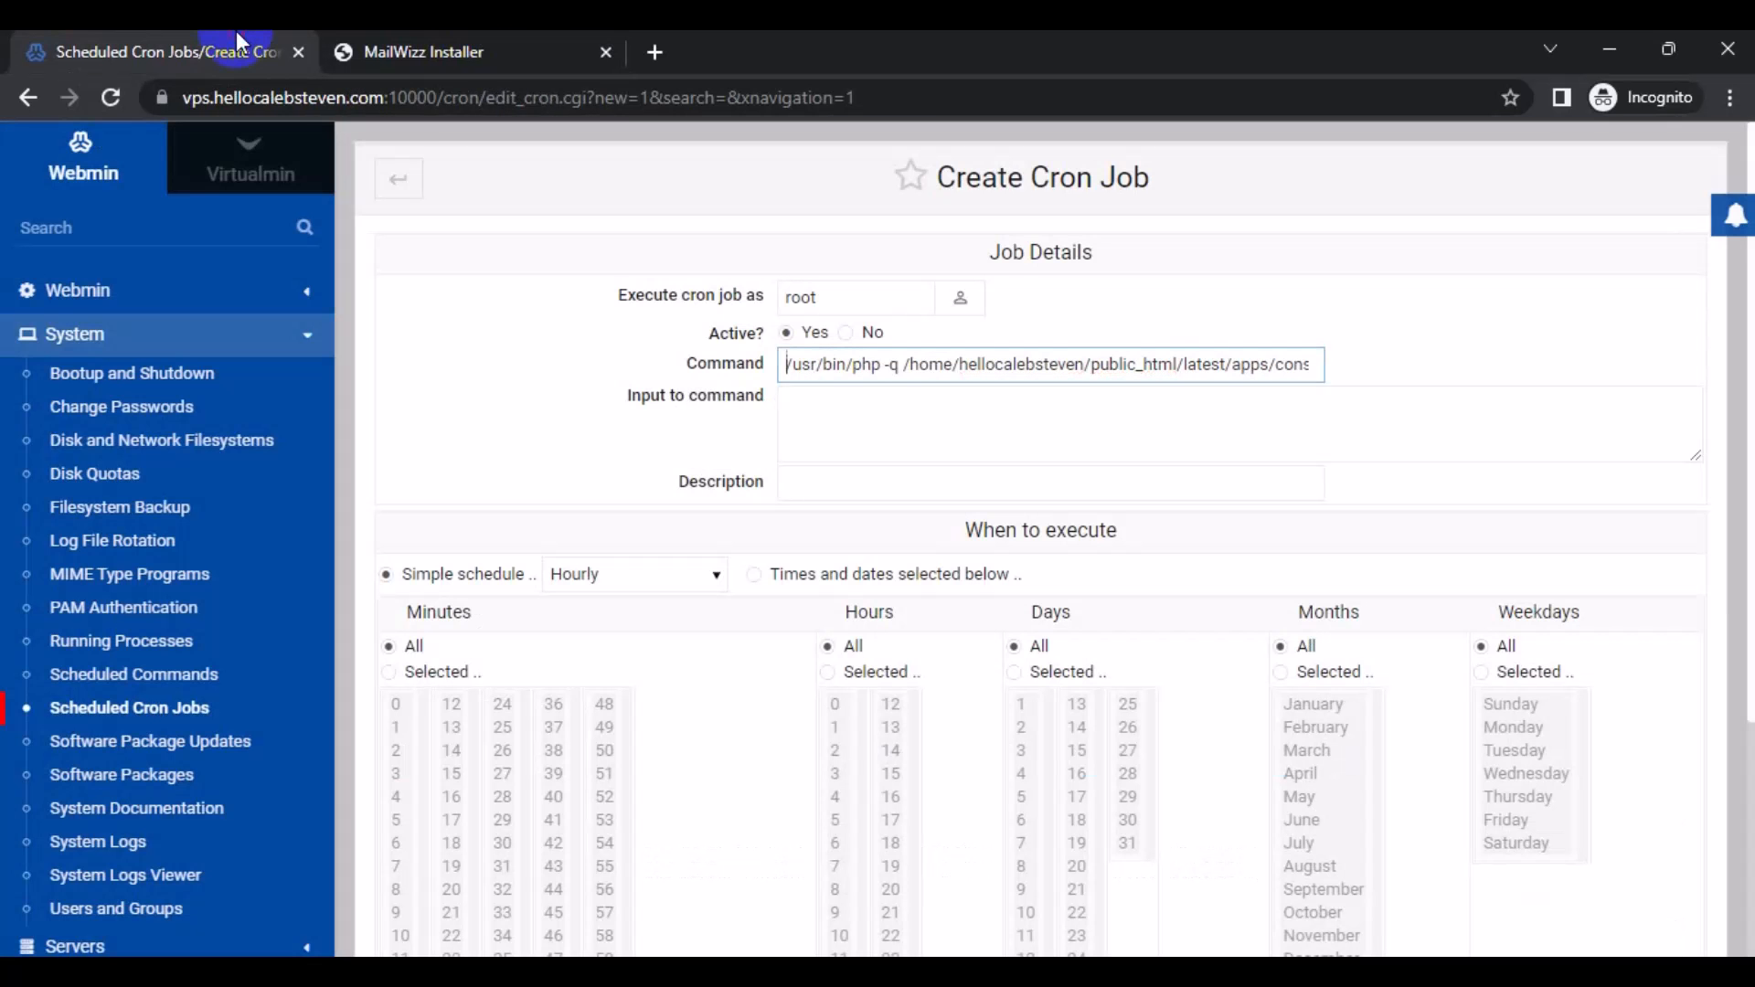
left_click(753, 575)
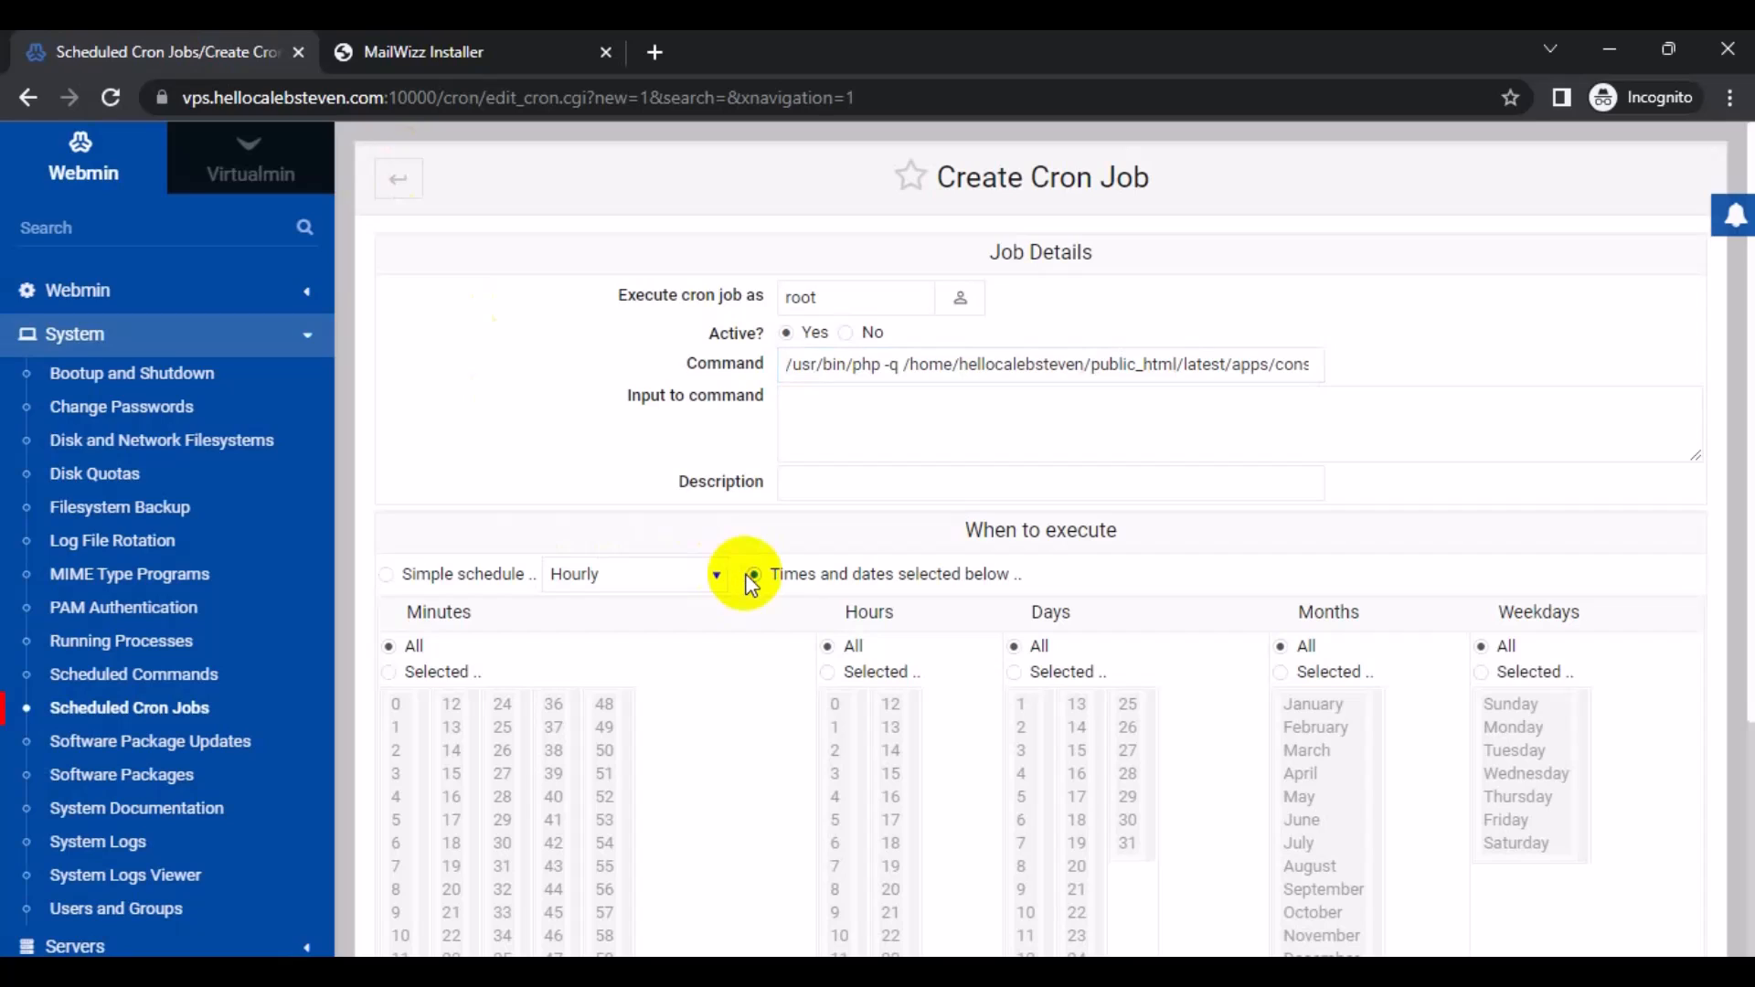
left_click(402, 672)
left_click(399, 708)
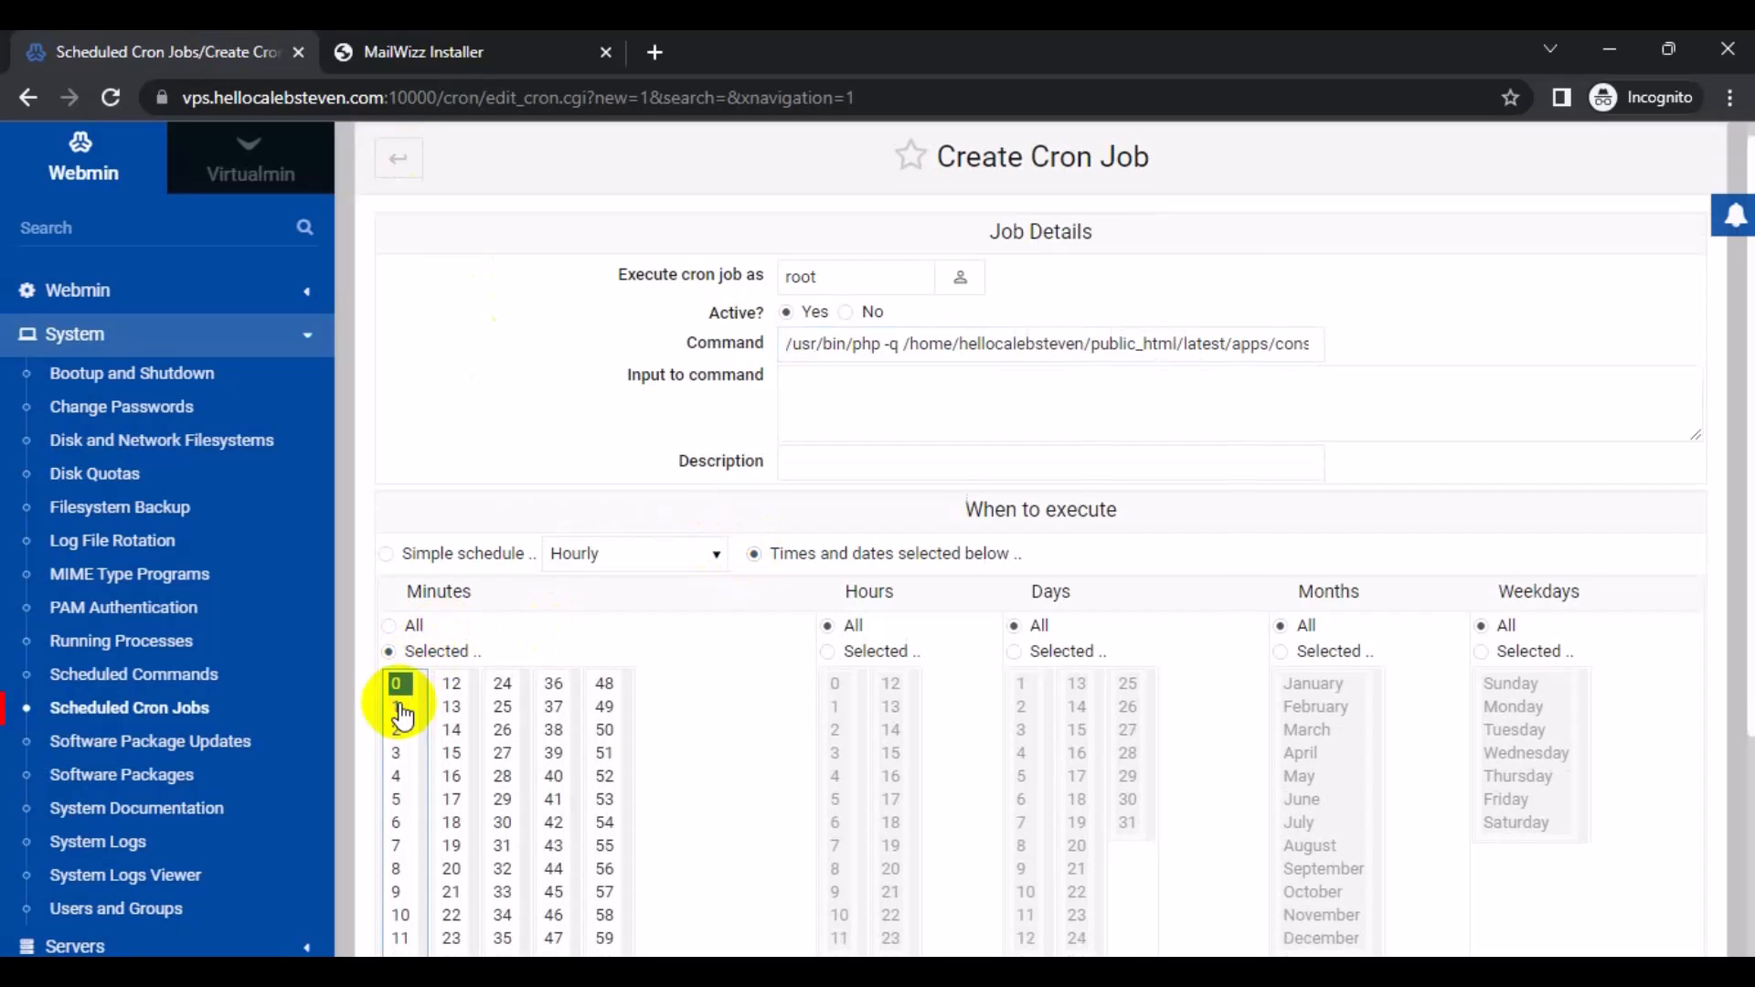
left_click(875, 653)
left_click(835, 684)
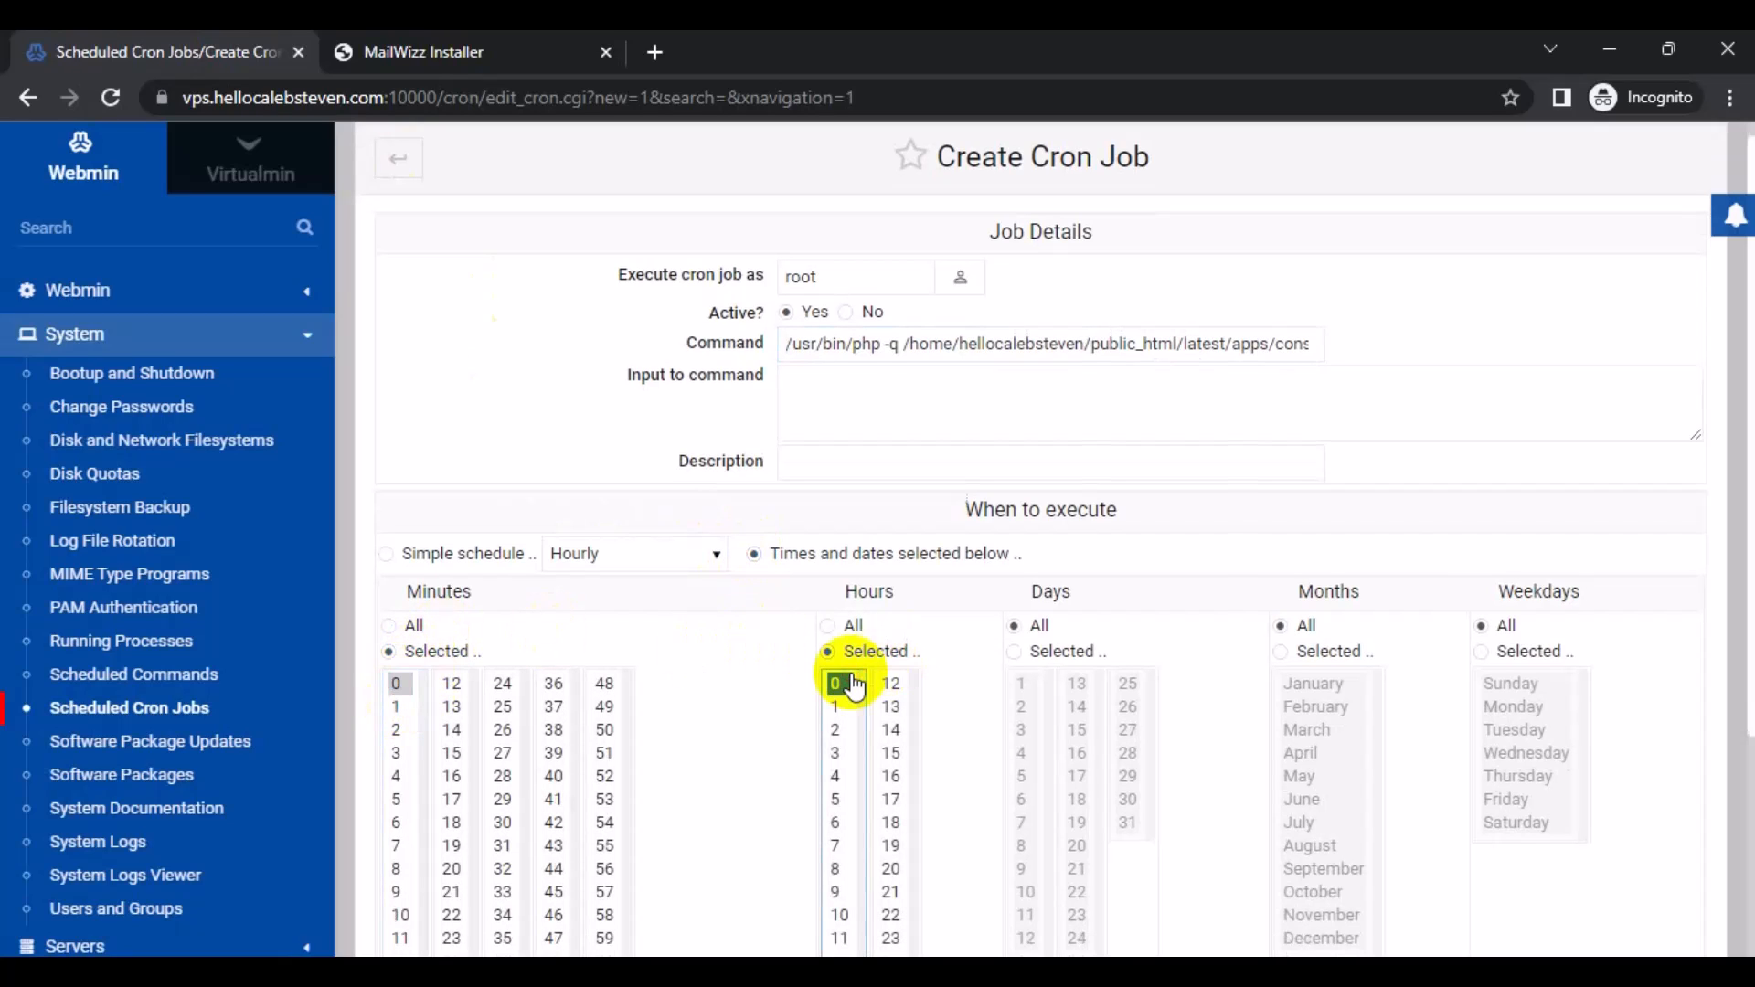
left_click_drag(1746, 482, 1676, 697)
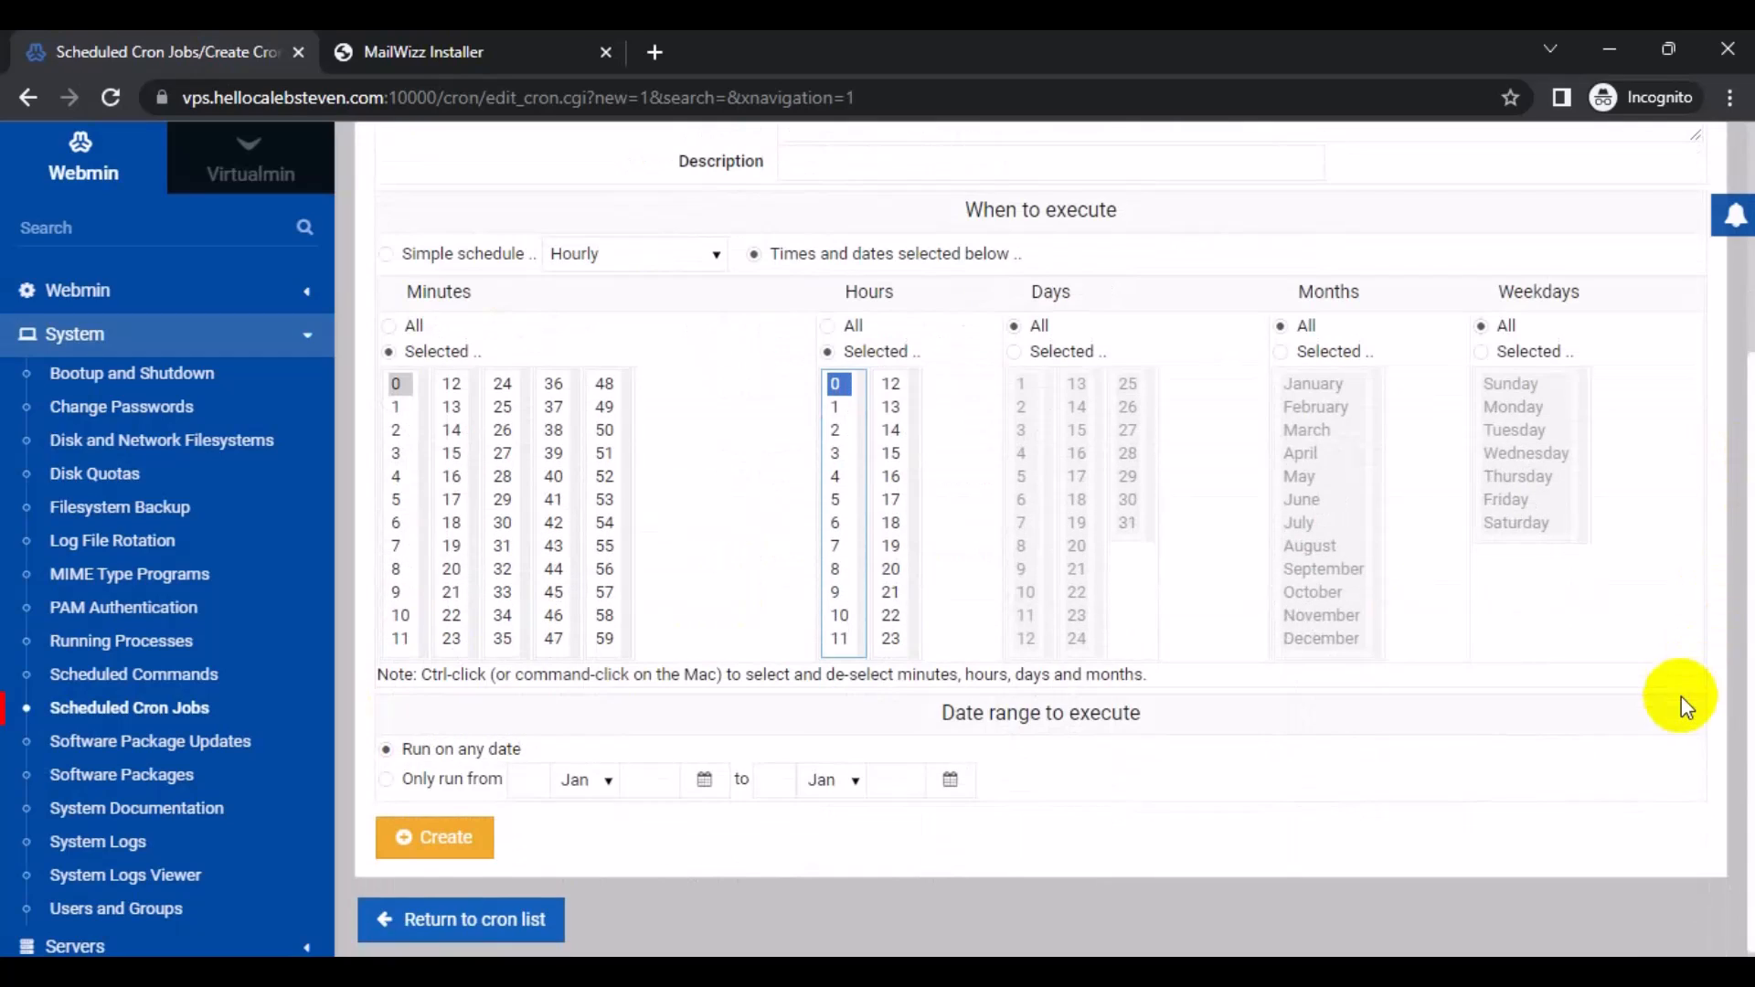
left_click(461, 855)
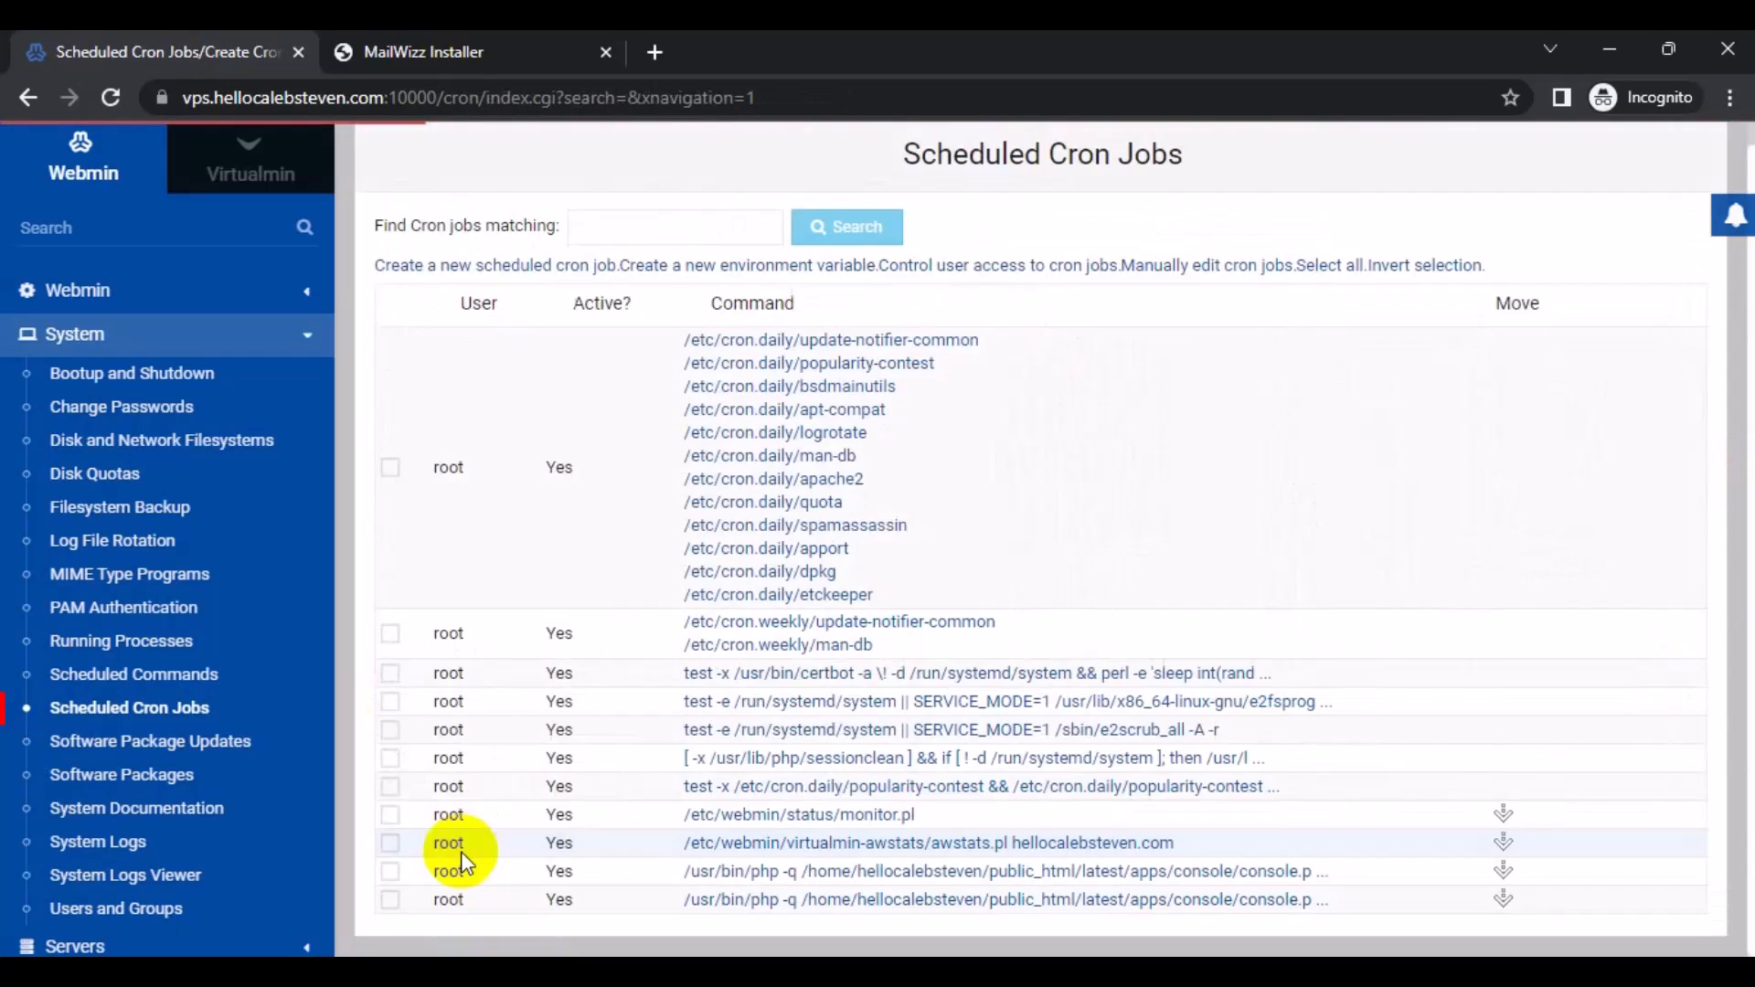
Save and run the daily MailWizz console job once, confirming no output, then return to the cron list
scroll(453, 848, "down", 4)
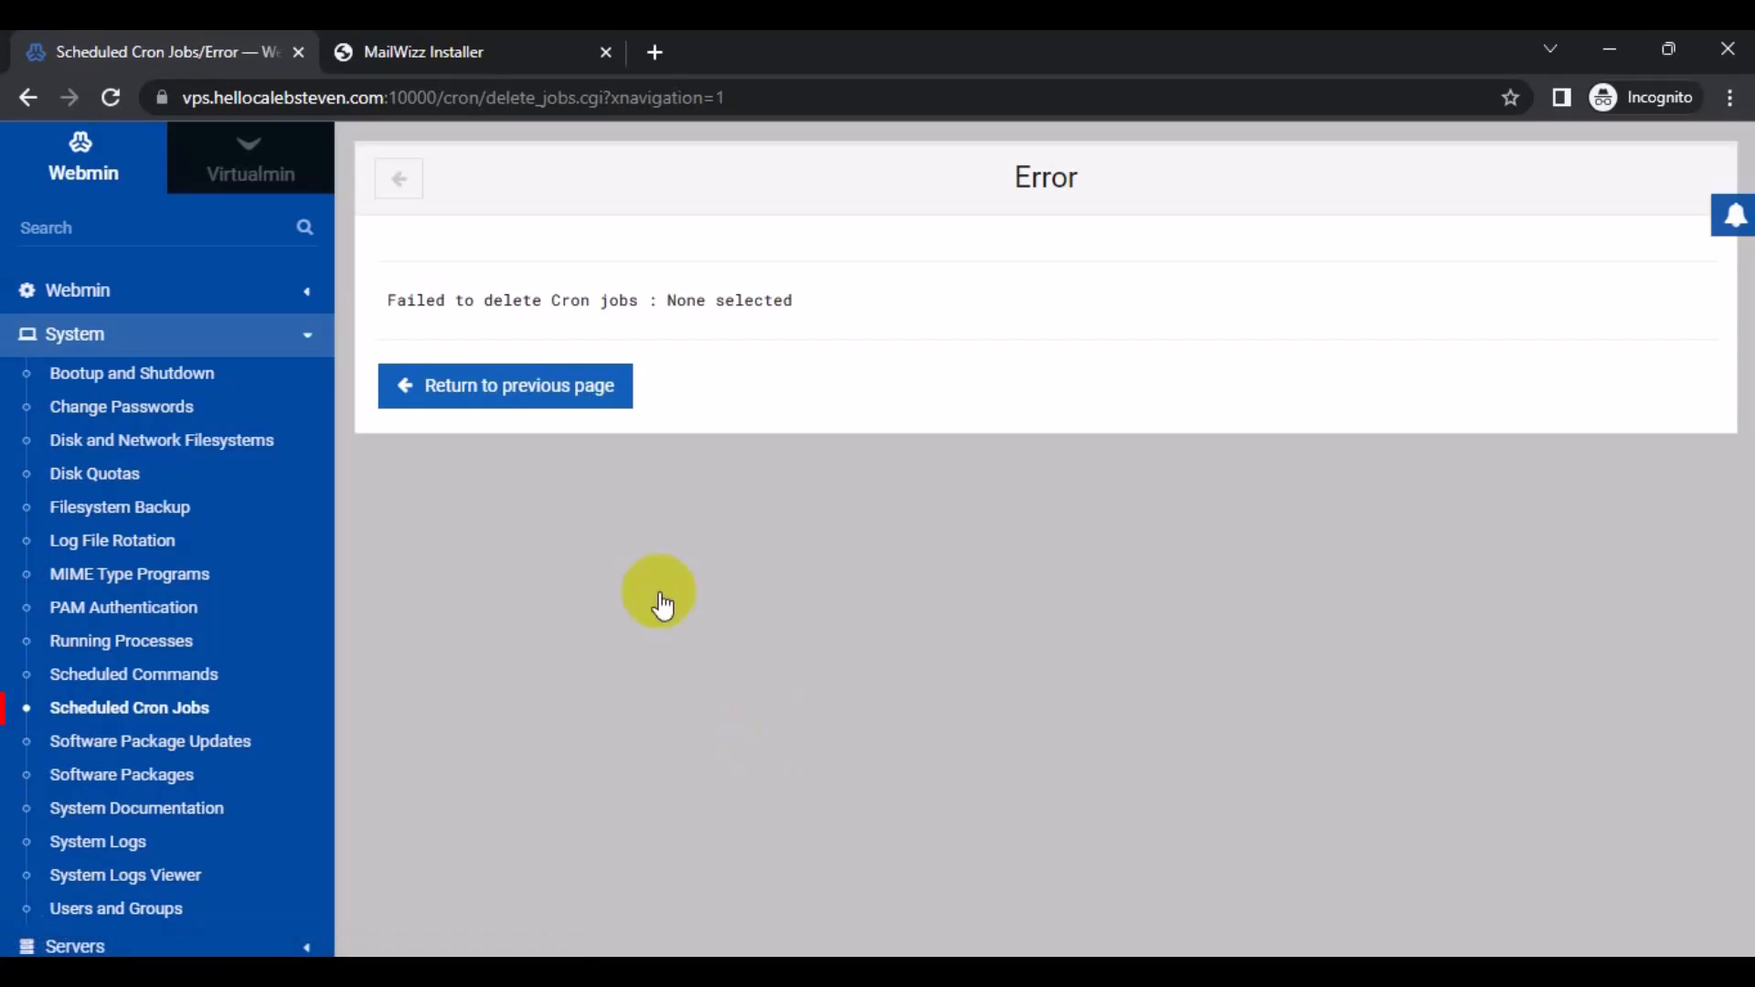
left_click(523, 384)
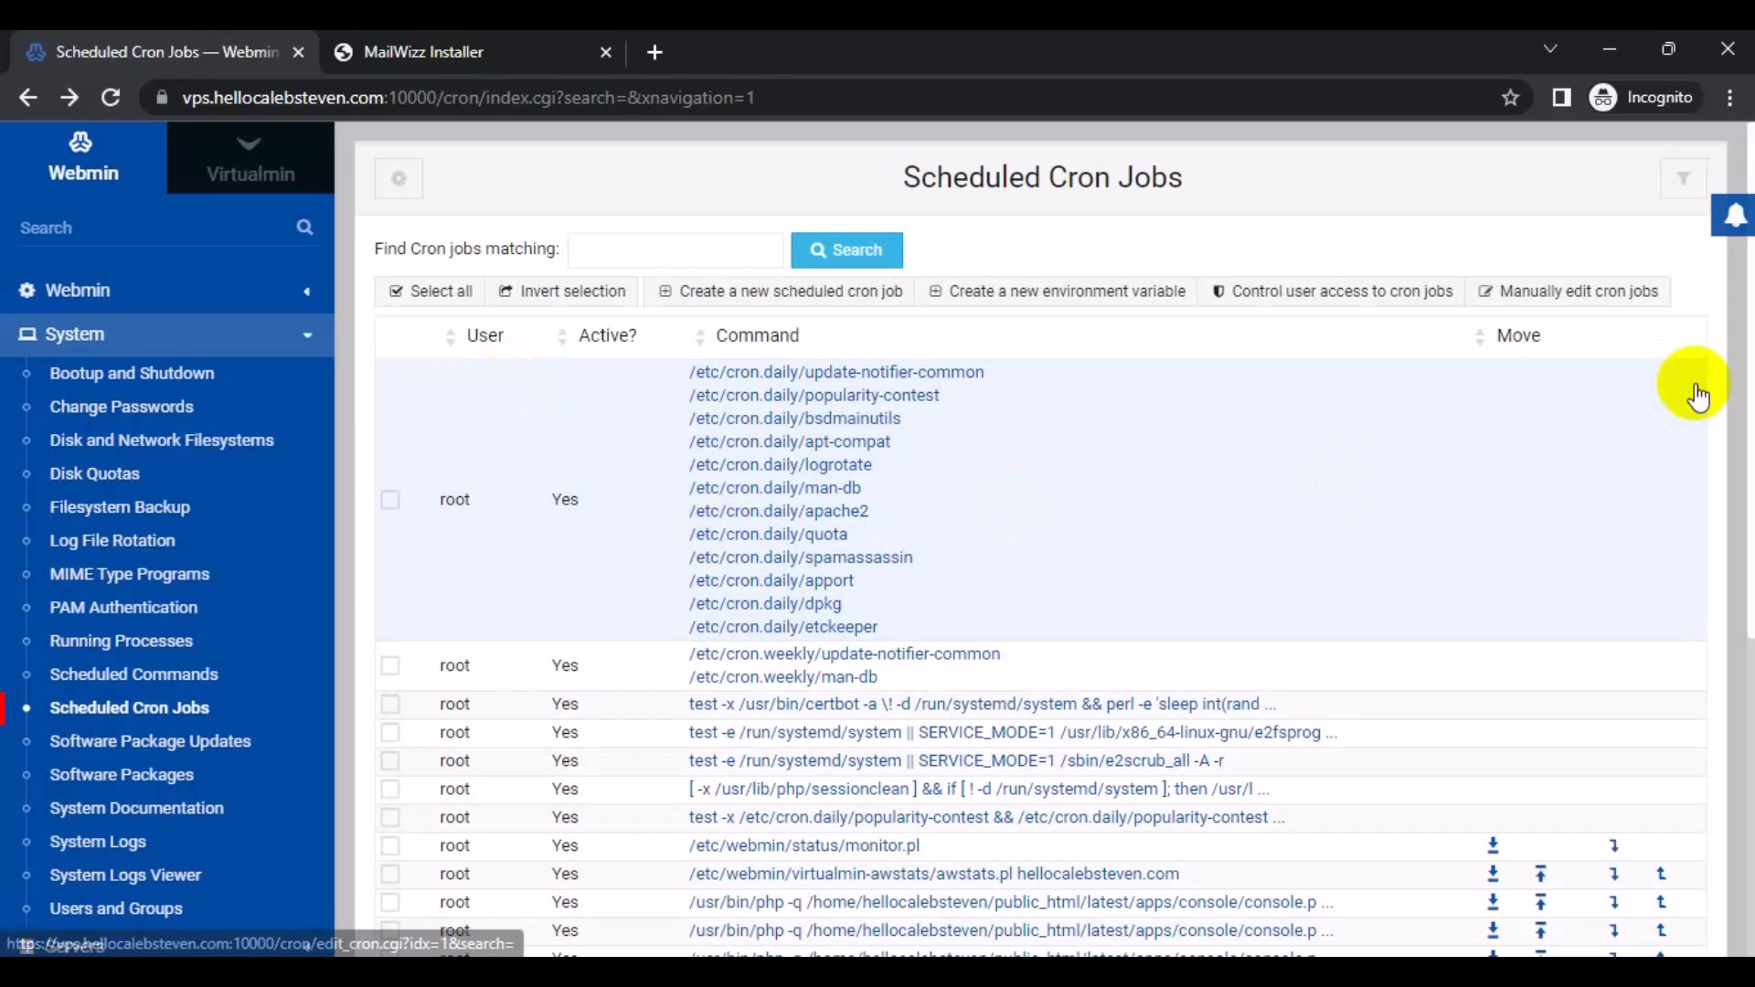
left_click_drag(1745, 416, 1708, 713)
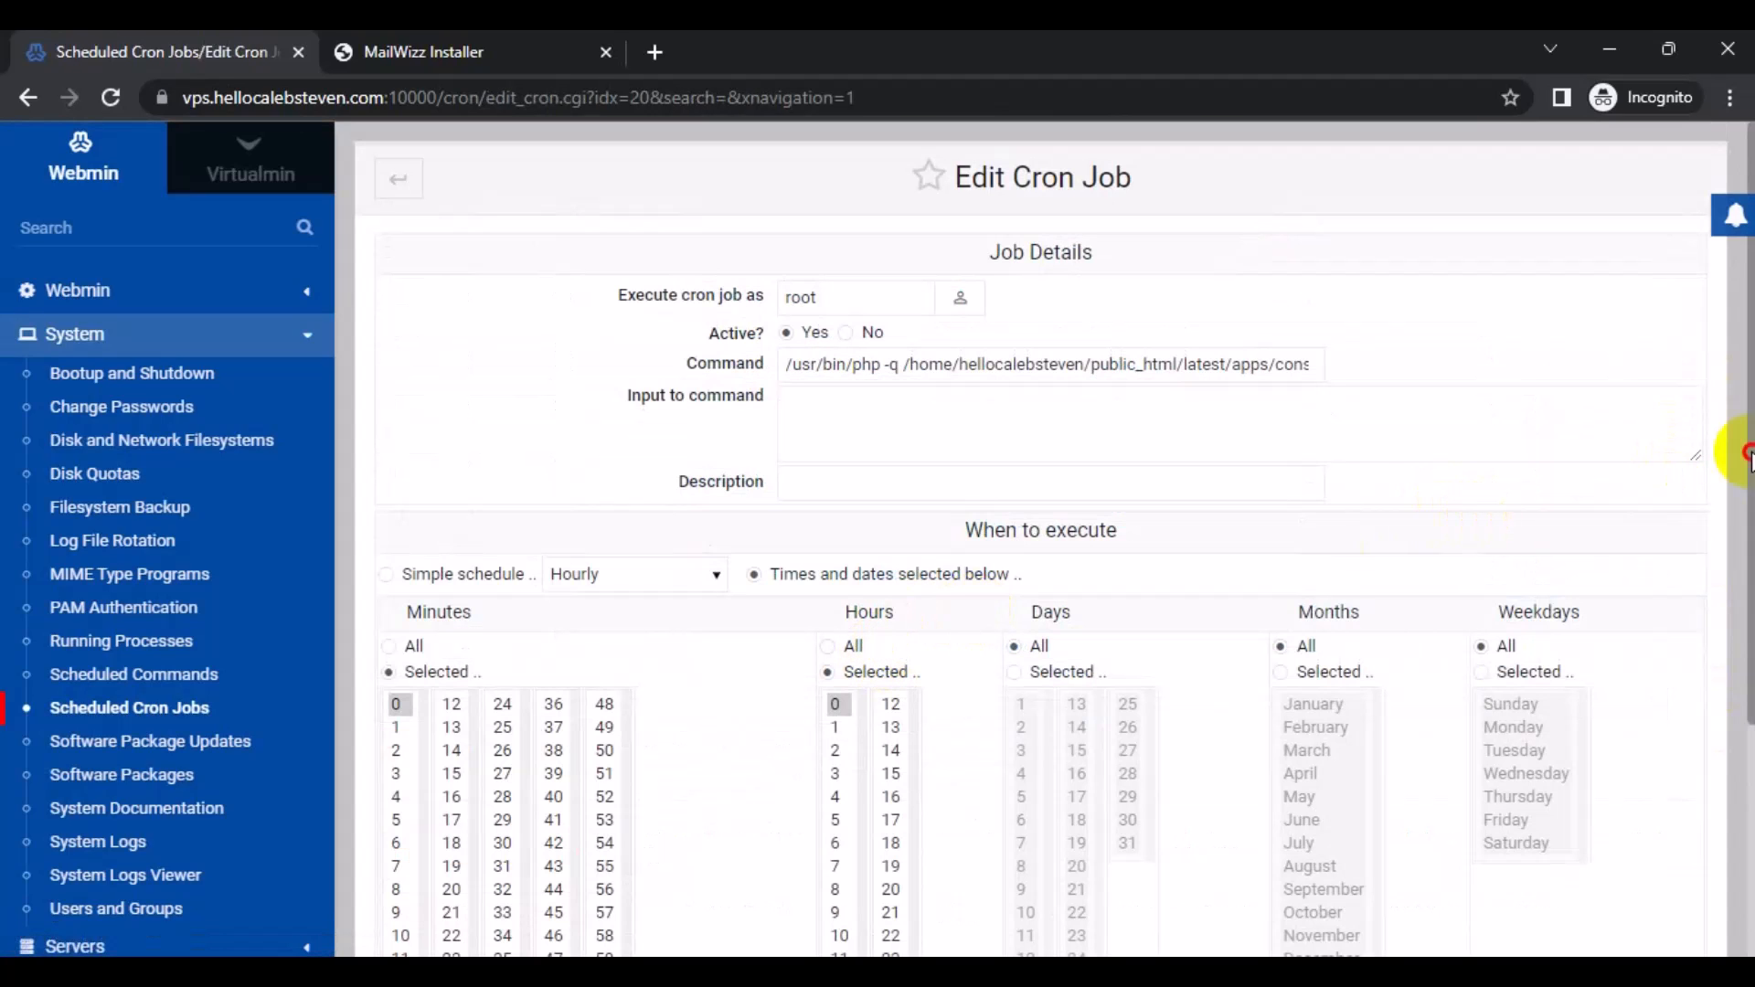
left_click_drag(1748, 496, 1721, 706)
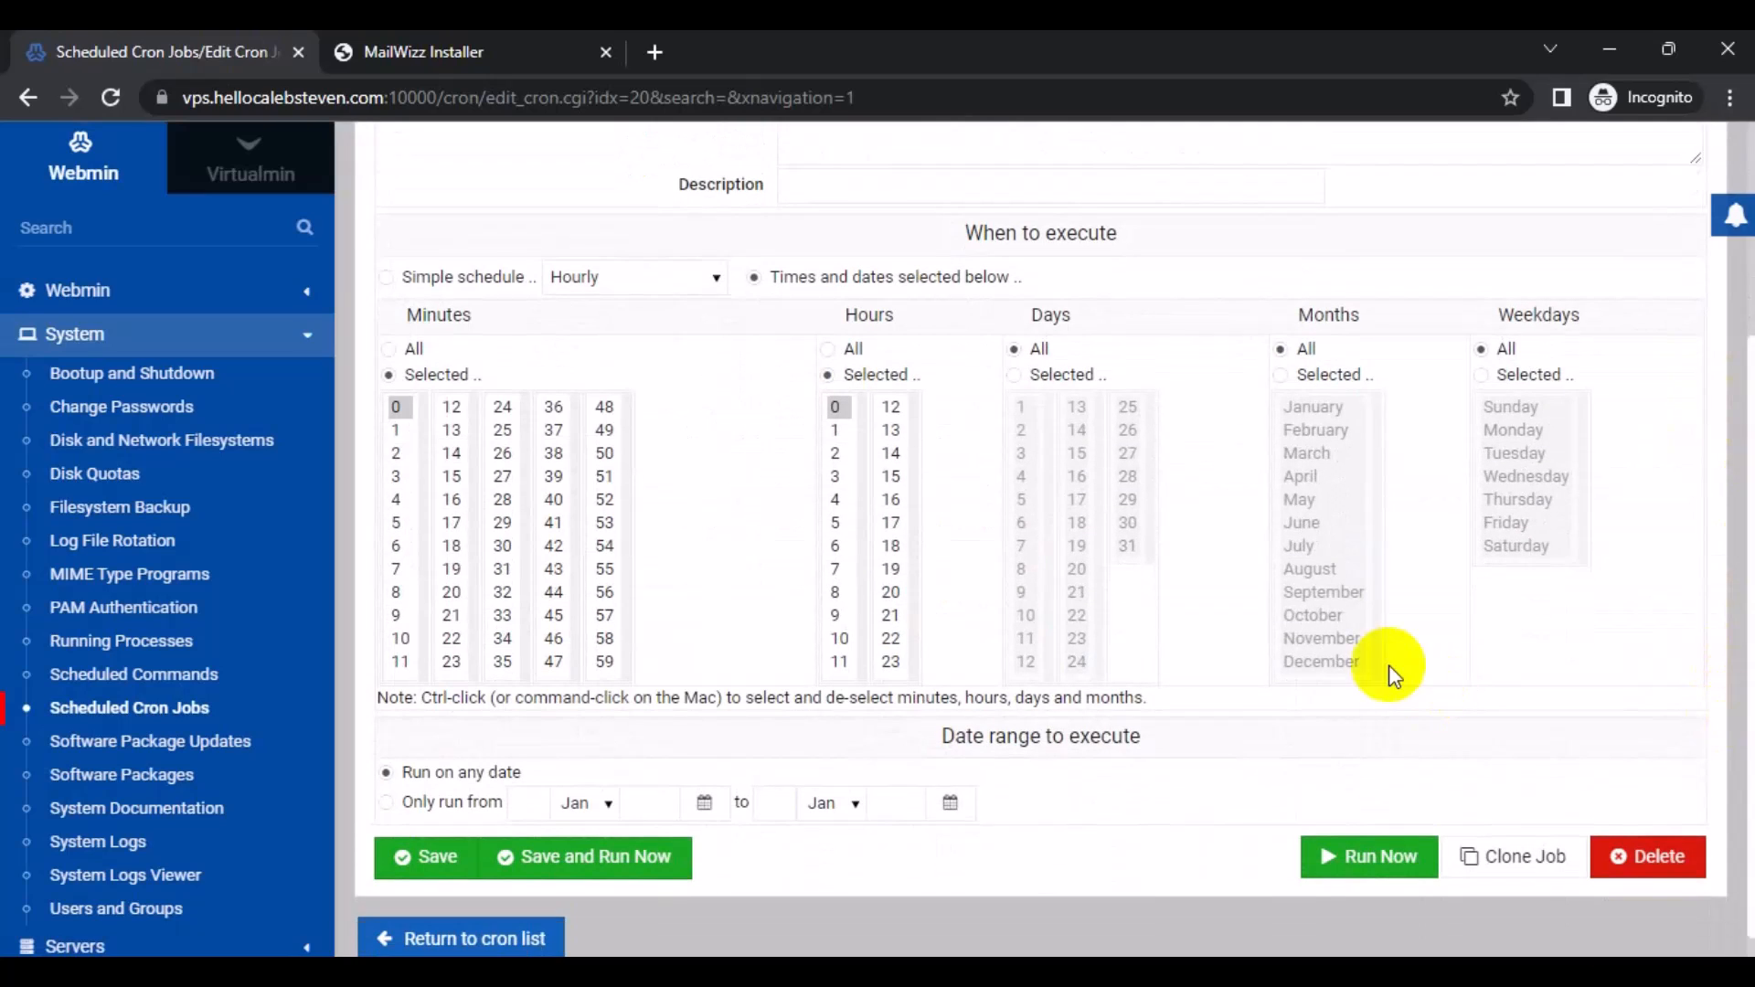
left_click(615, 846)
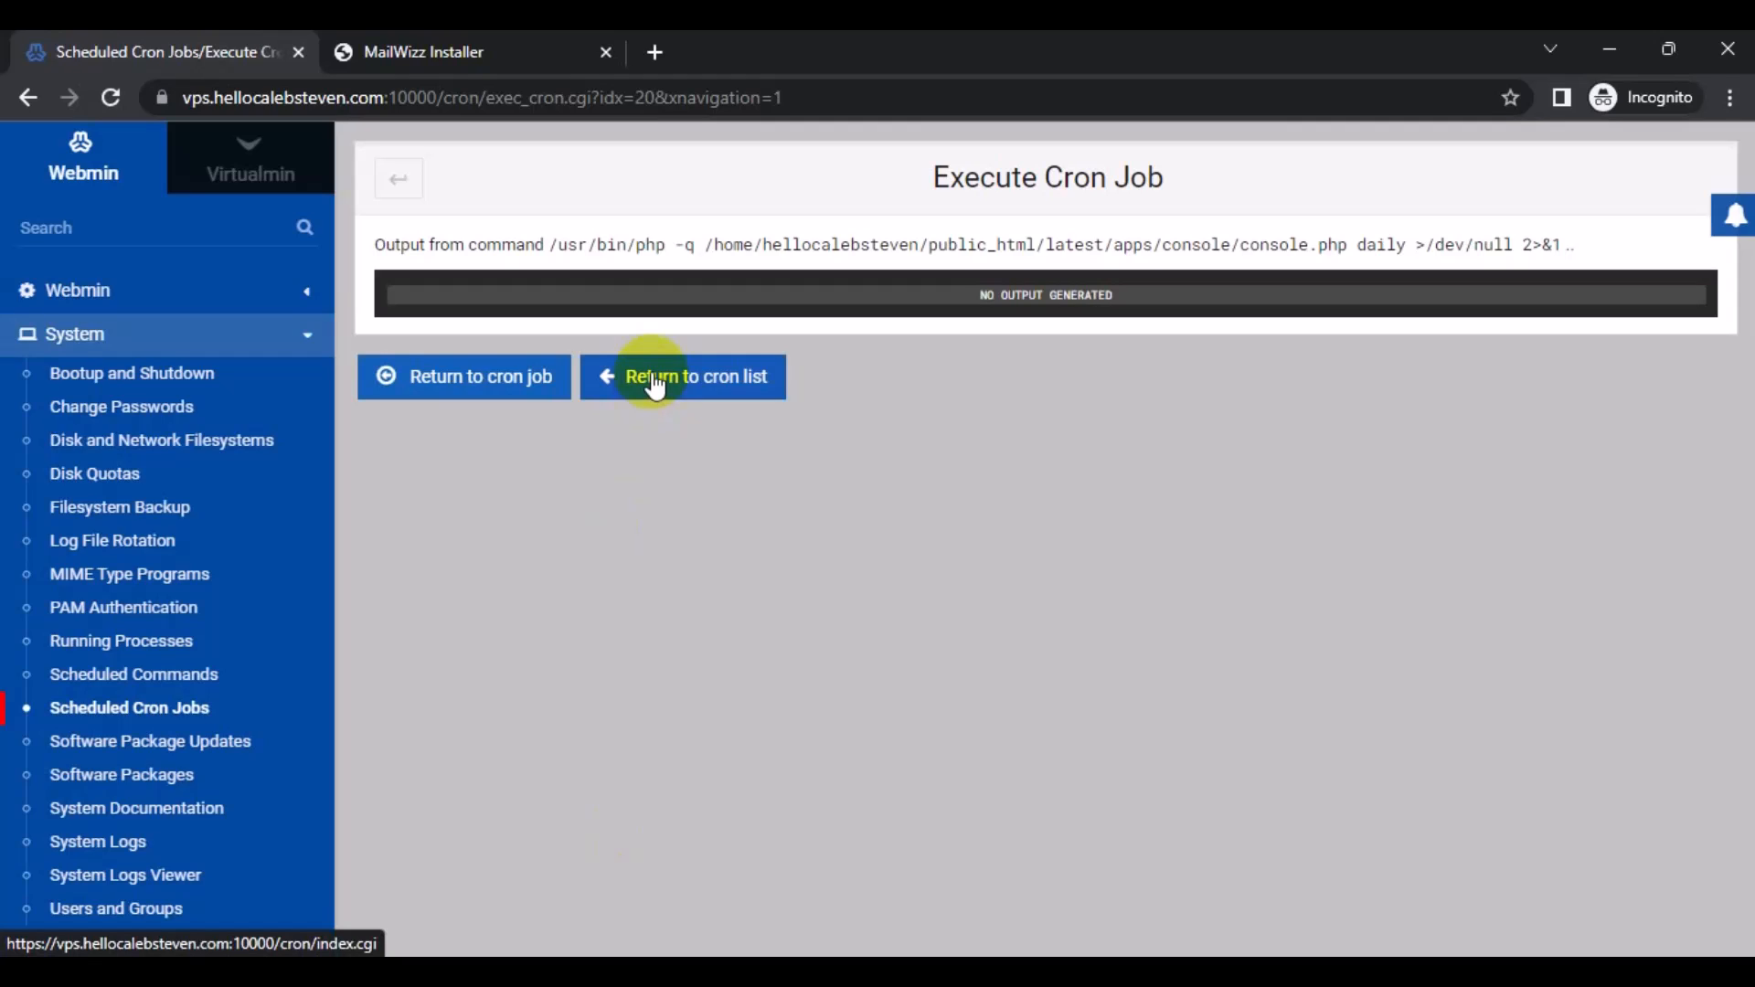
left_click(653, 377)
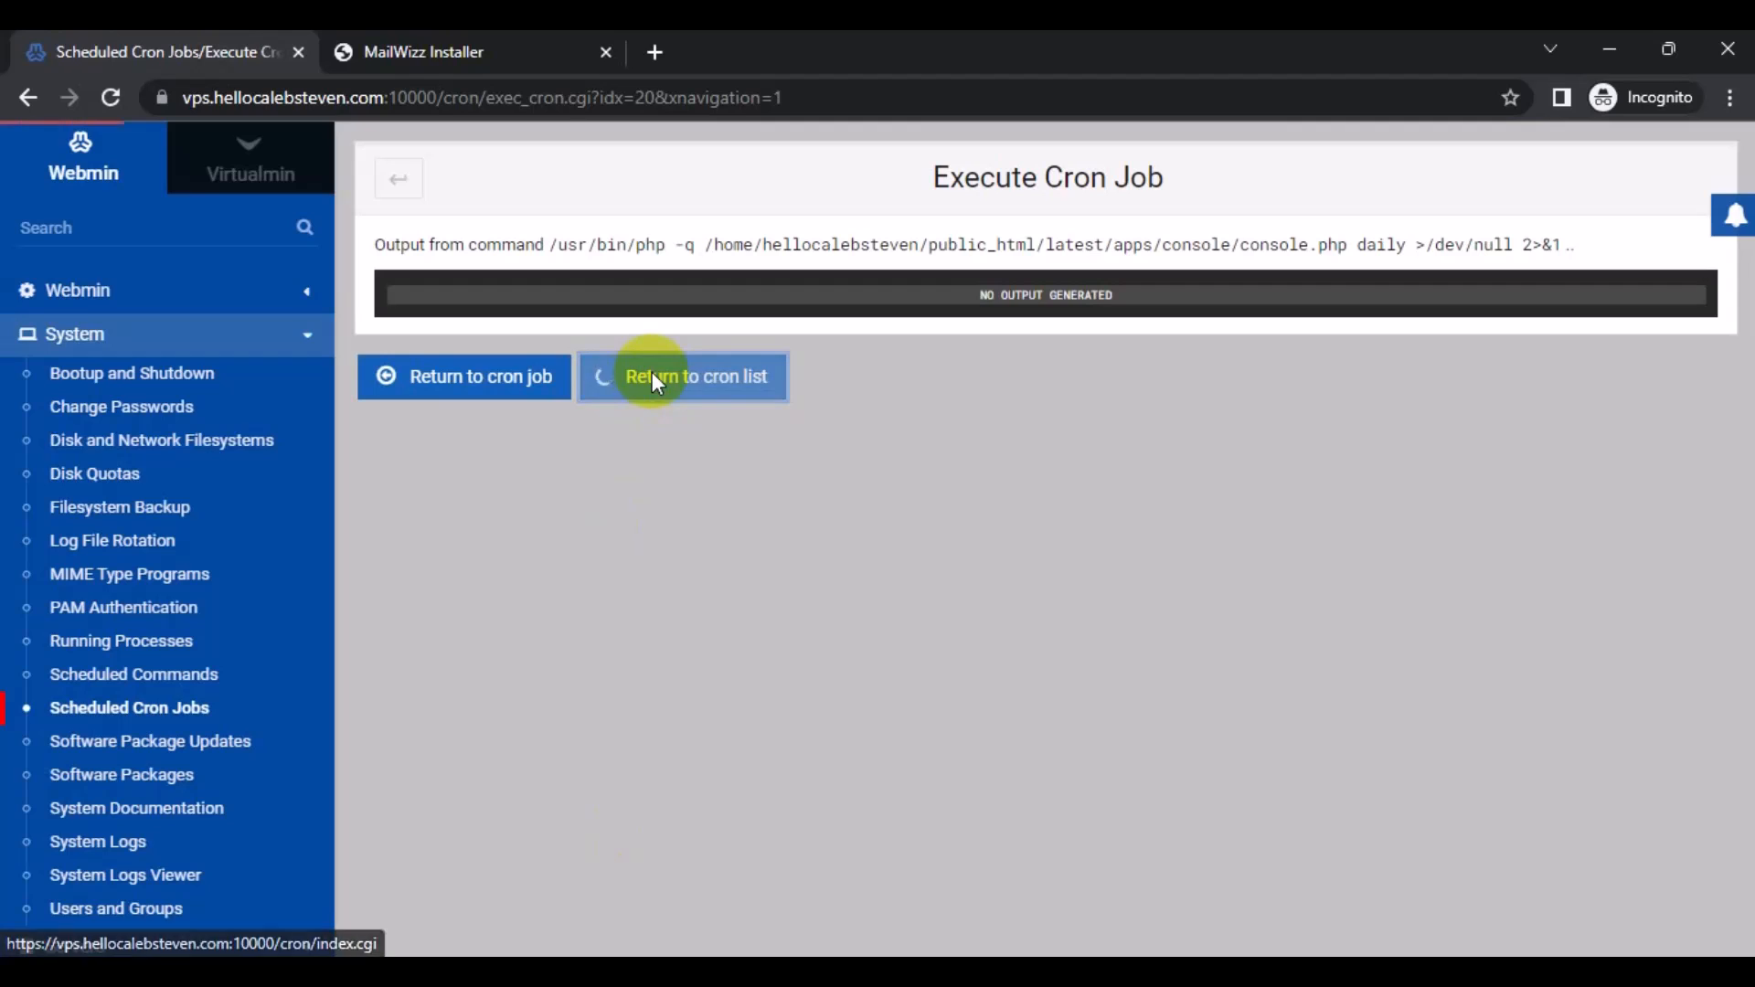
Paste all eight recommended MailWizz cron lines into a new Notepad tab and return to the installer
left_click(471, 38)
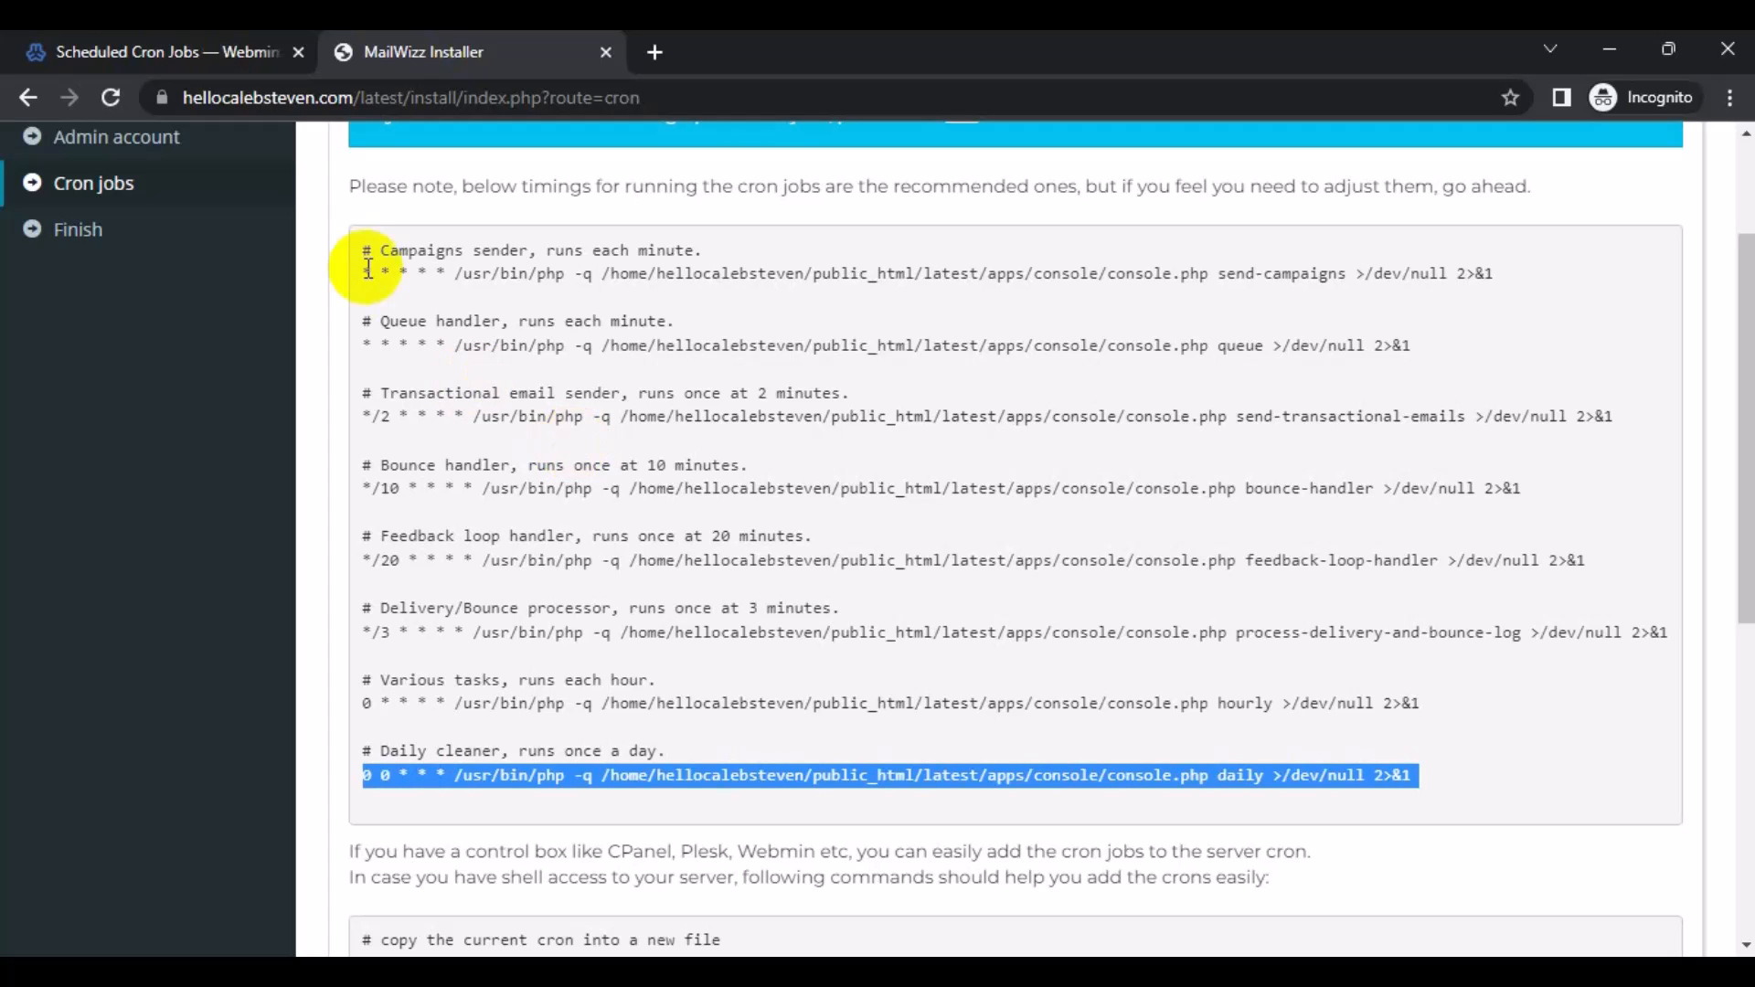
left_click_drag(362, 254, 1467, 771)
key("ctrl+c")
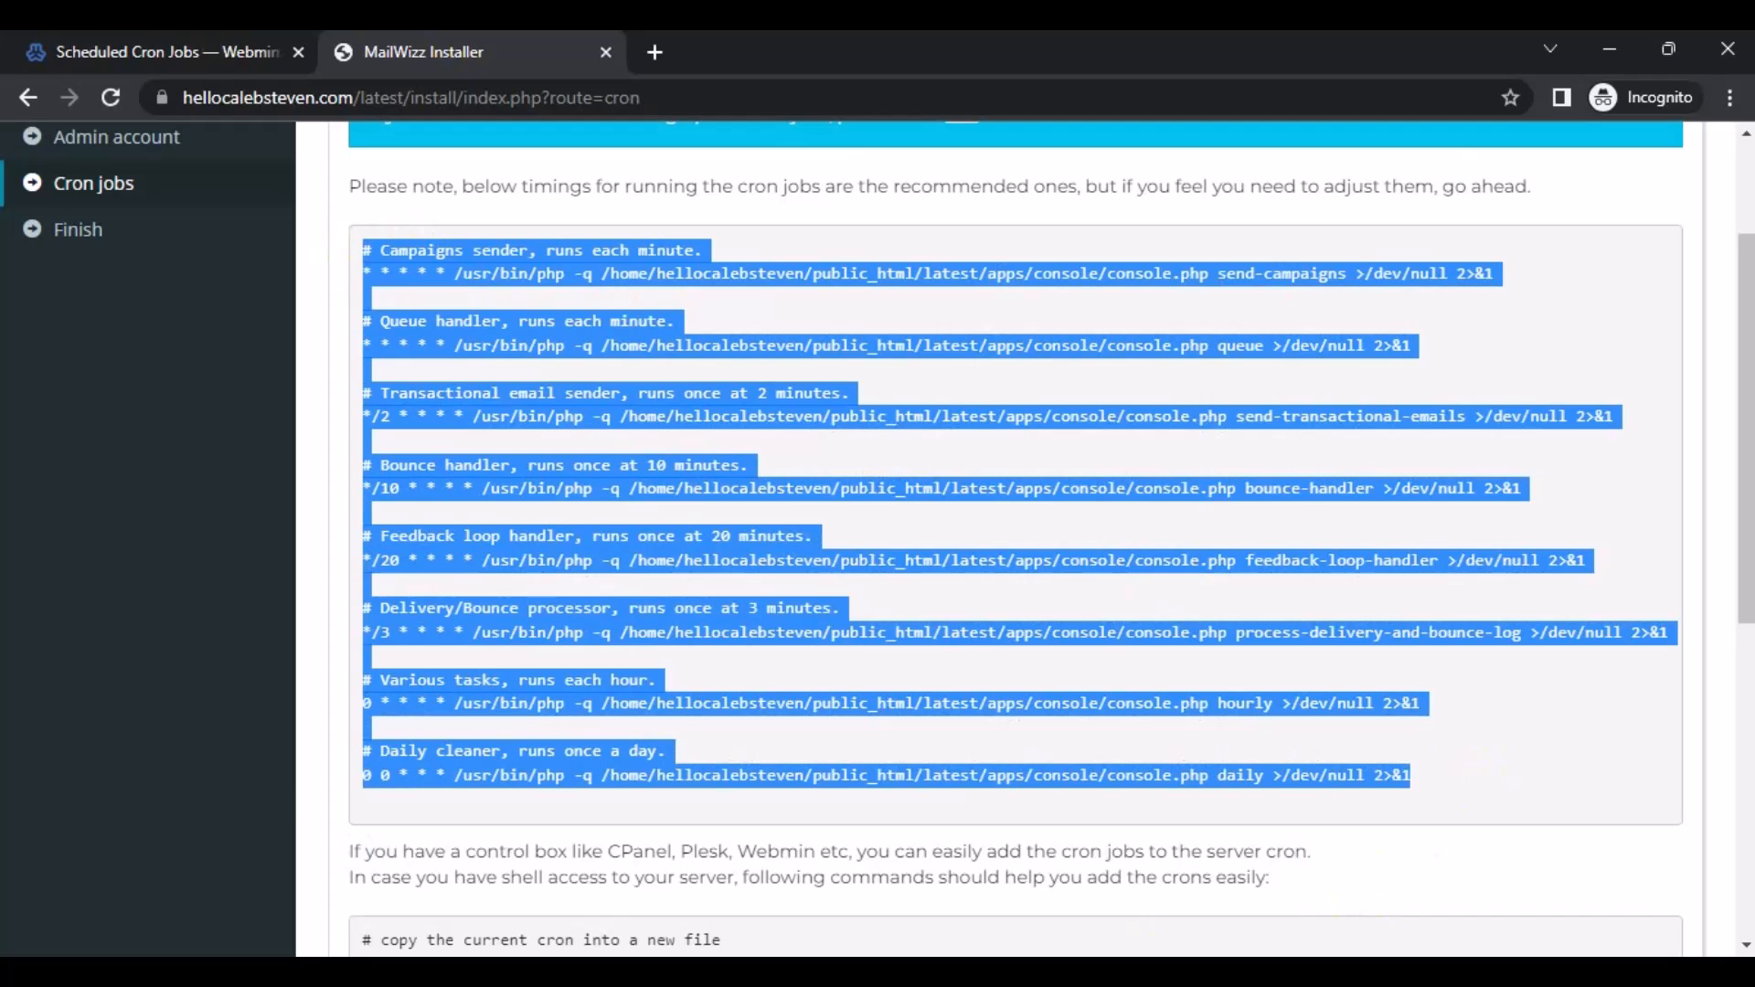
key("alt+Tab")
left_click(1206, 147)
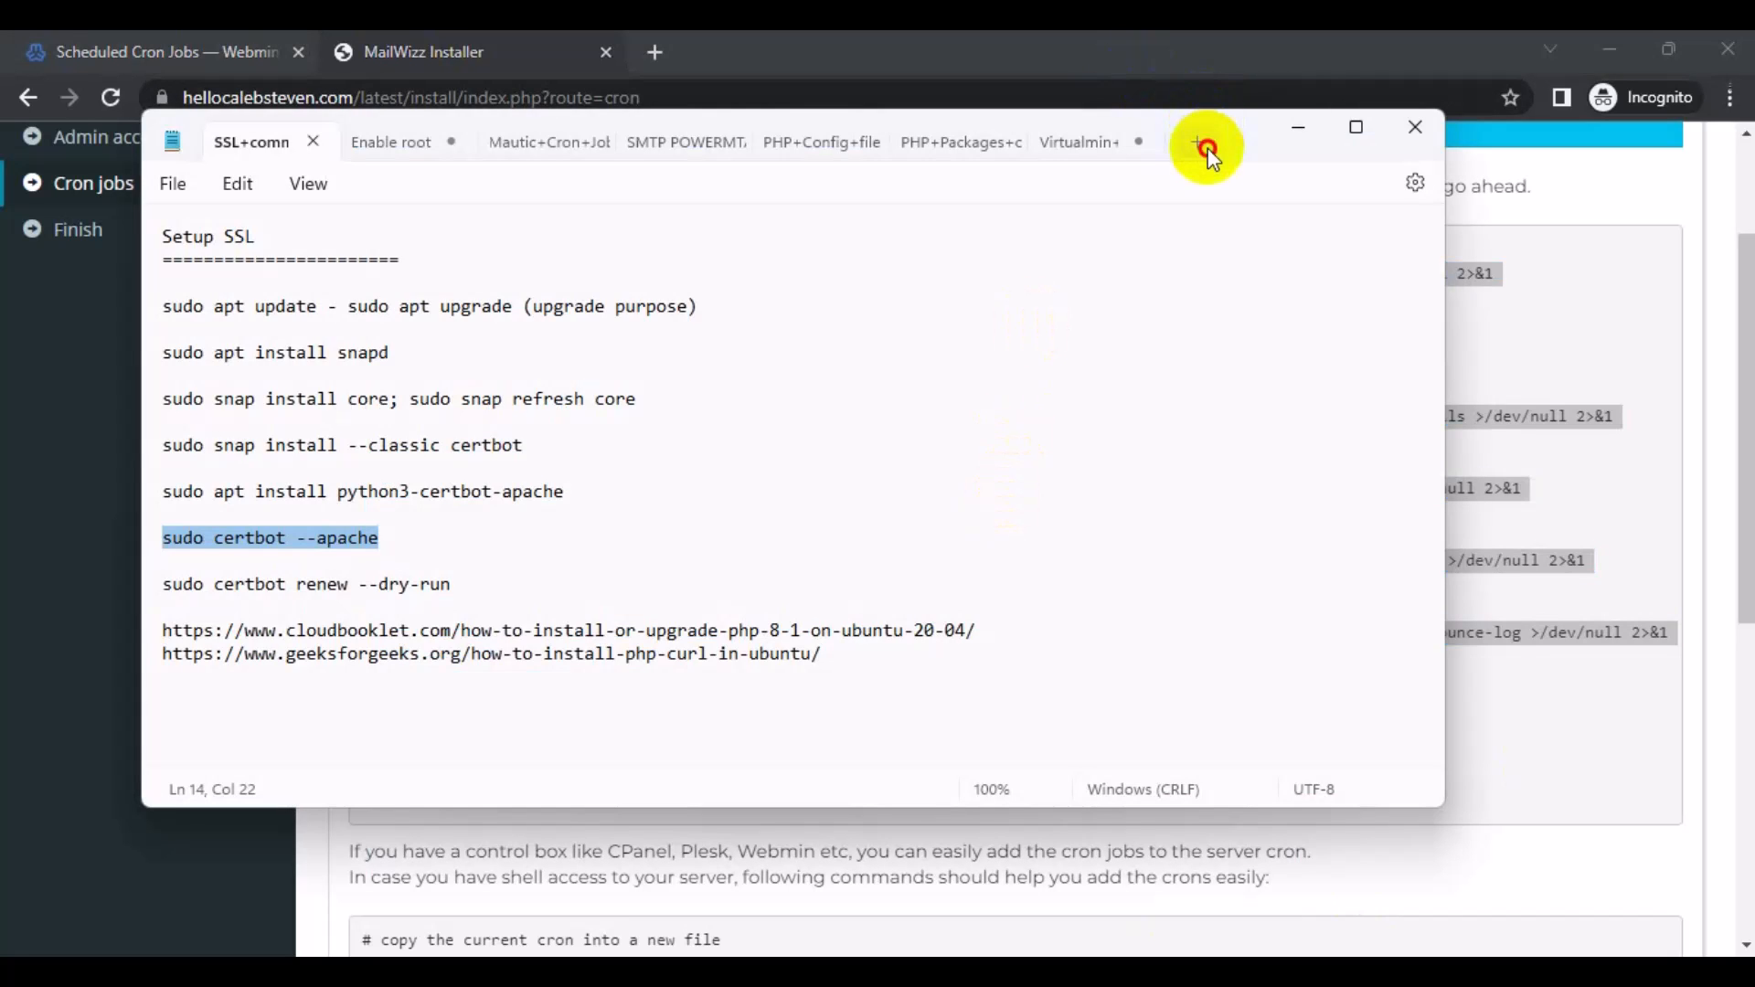
key("ctrl+v")
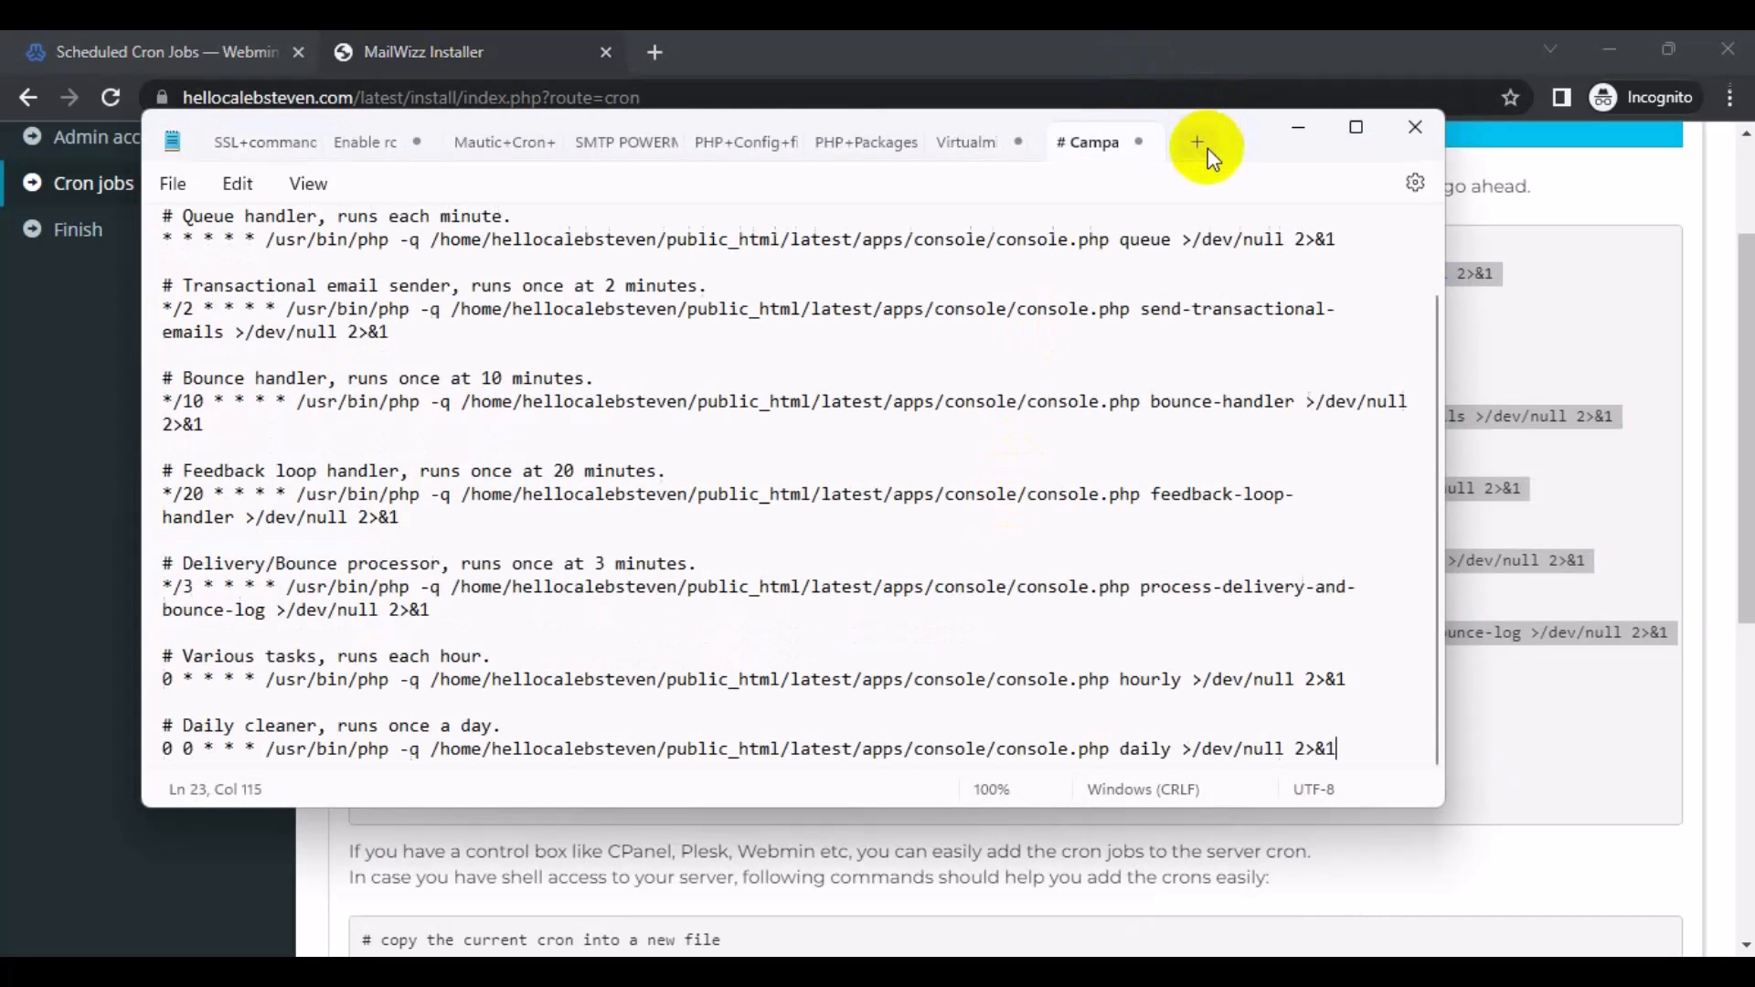
left_click(1573, 280)
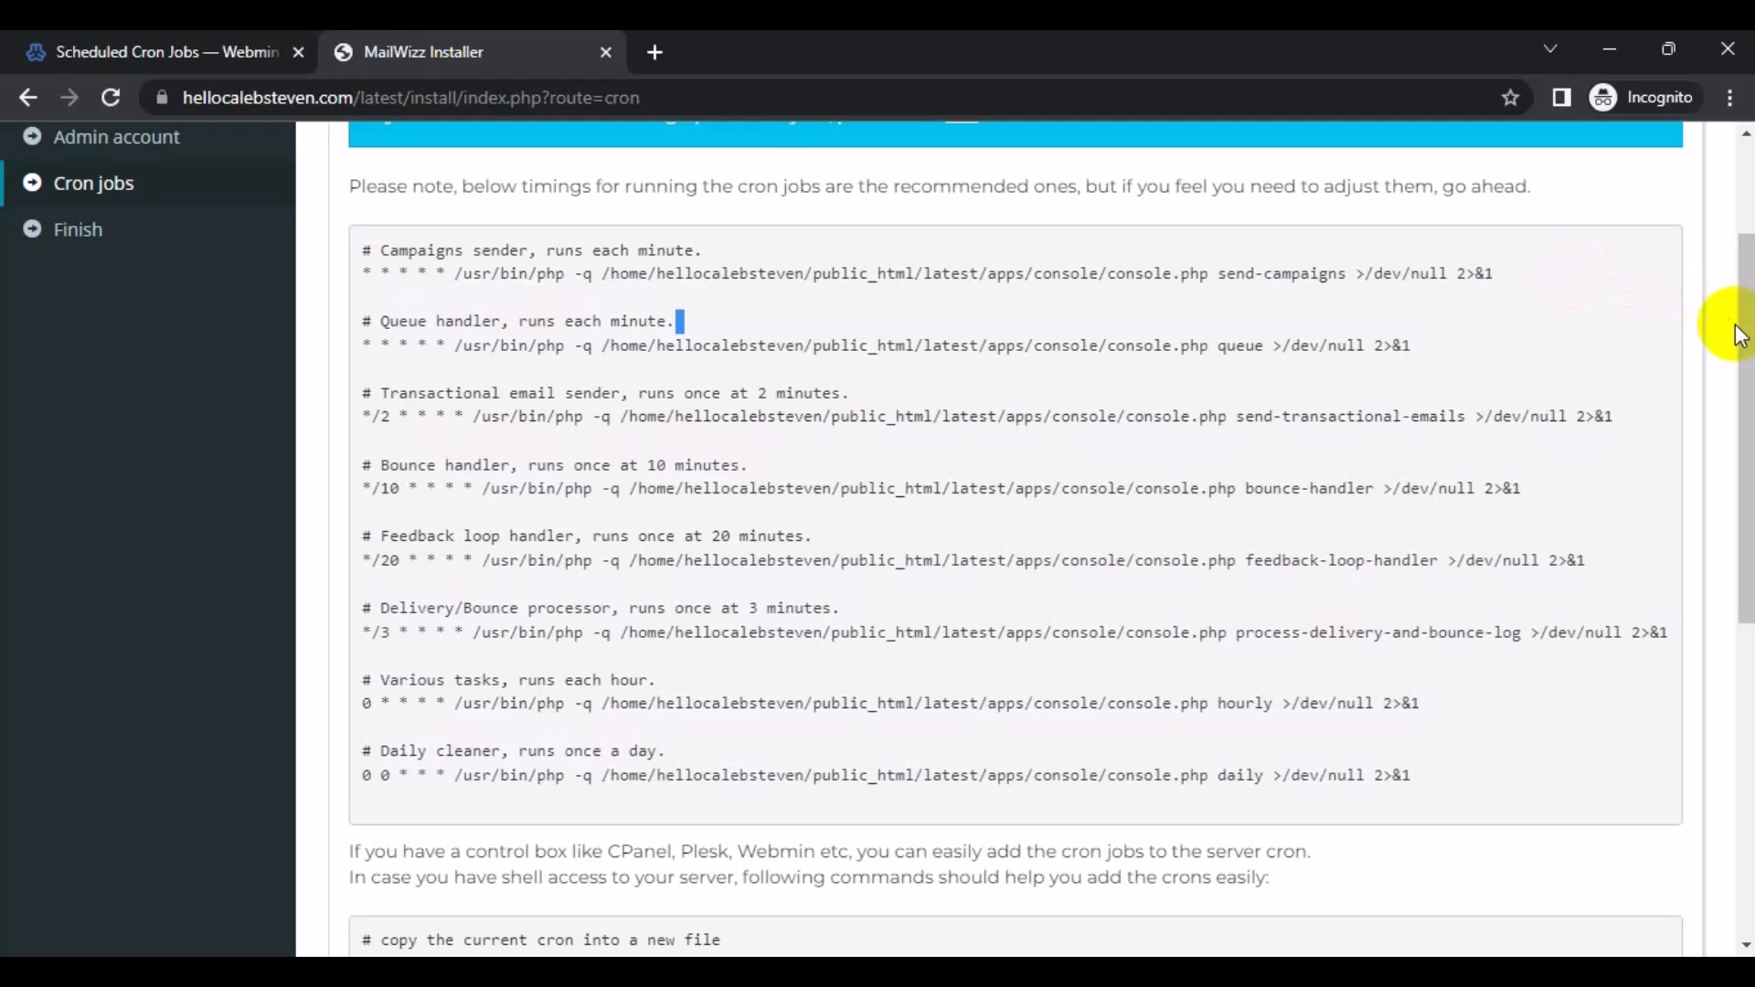
left_click_drag(1735, 334, 1732, 622)
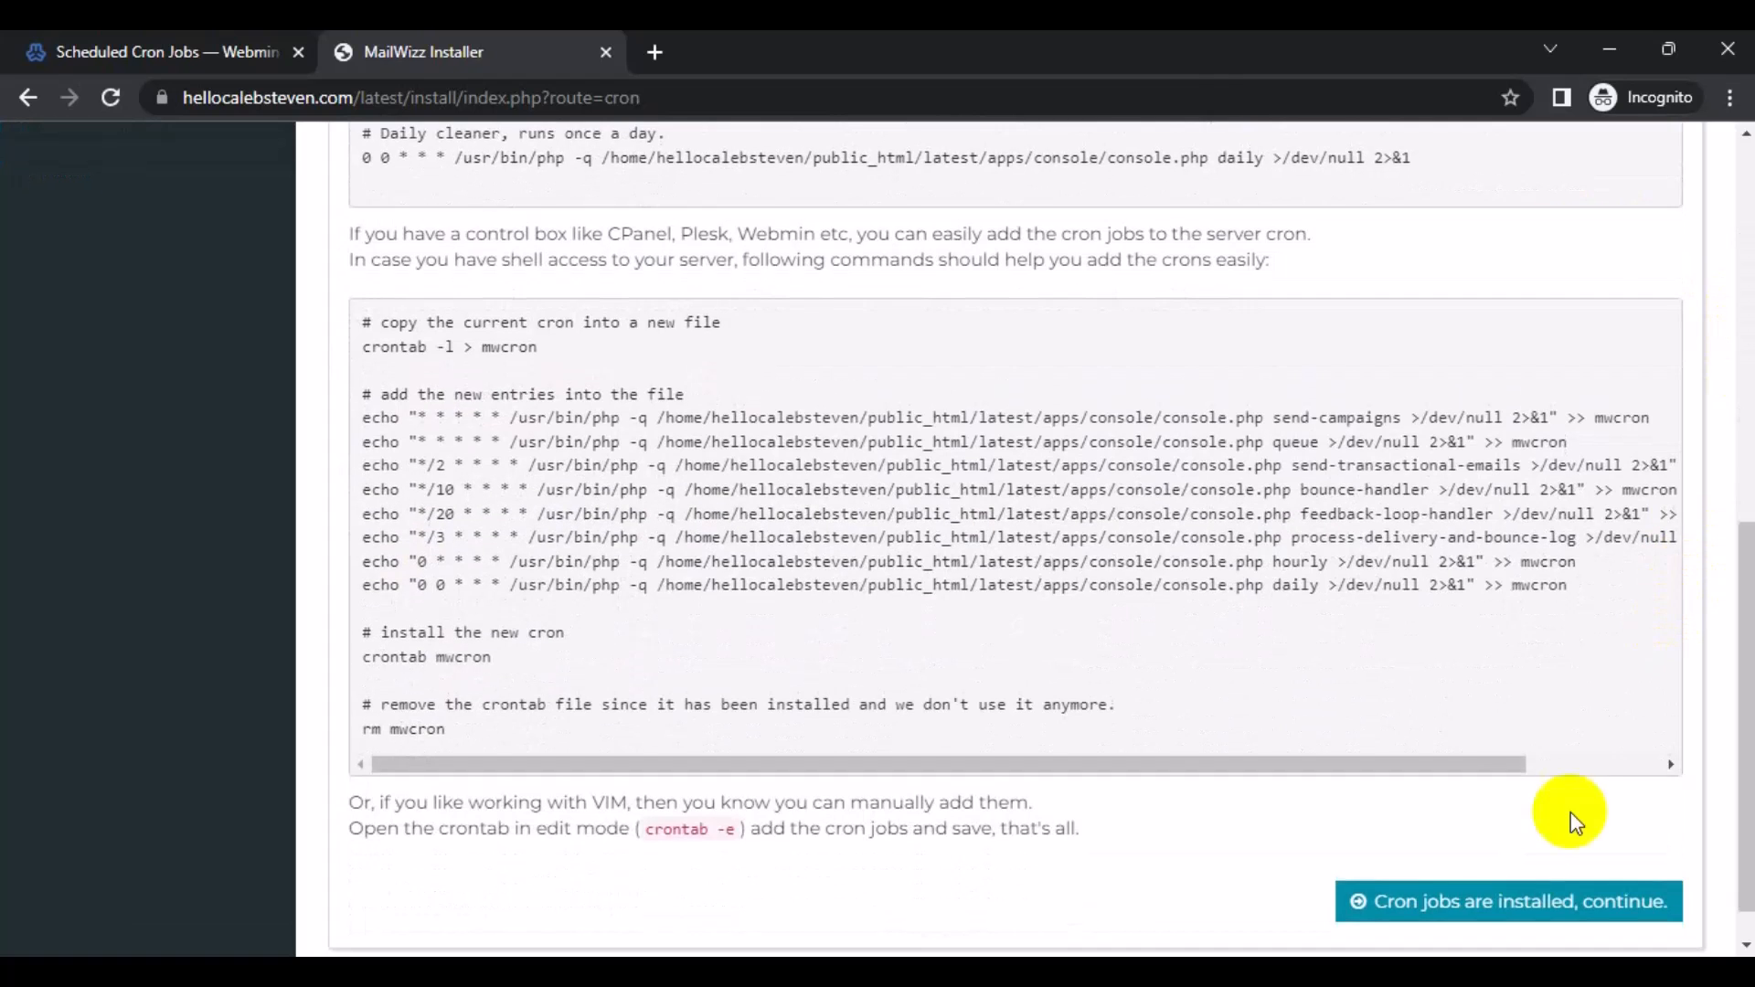
Confirm the cron jobs are installed to finish MailWizz setup, then open the Virtualmin dashboard
left_click(1478, 903)
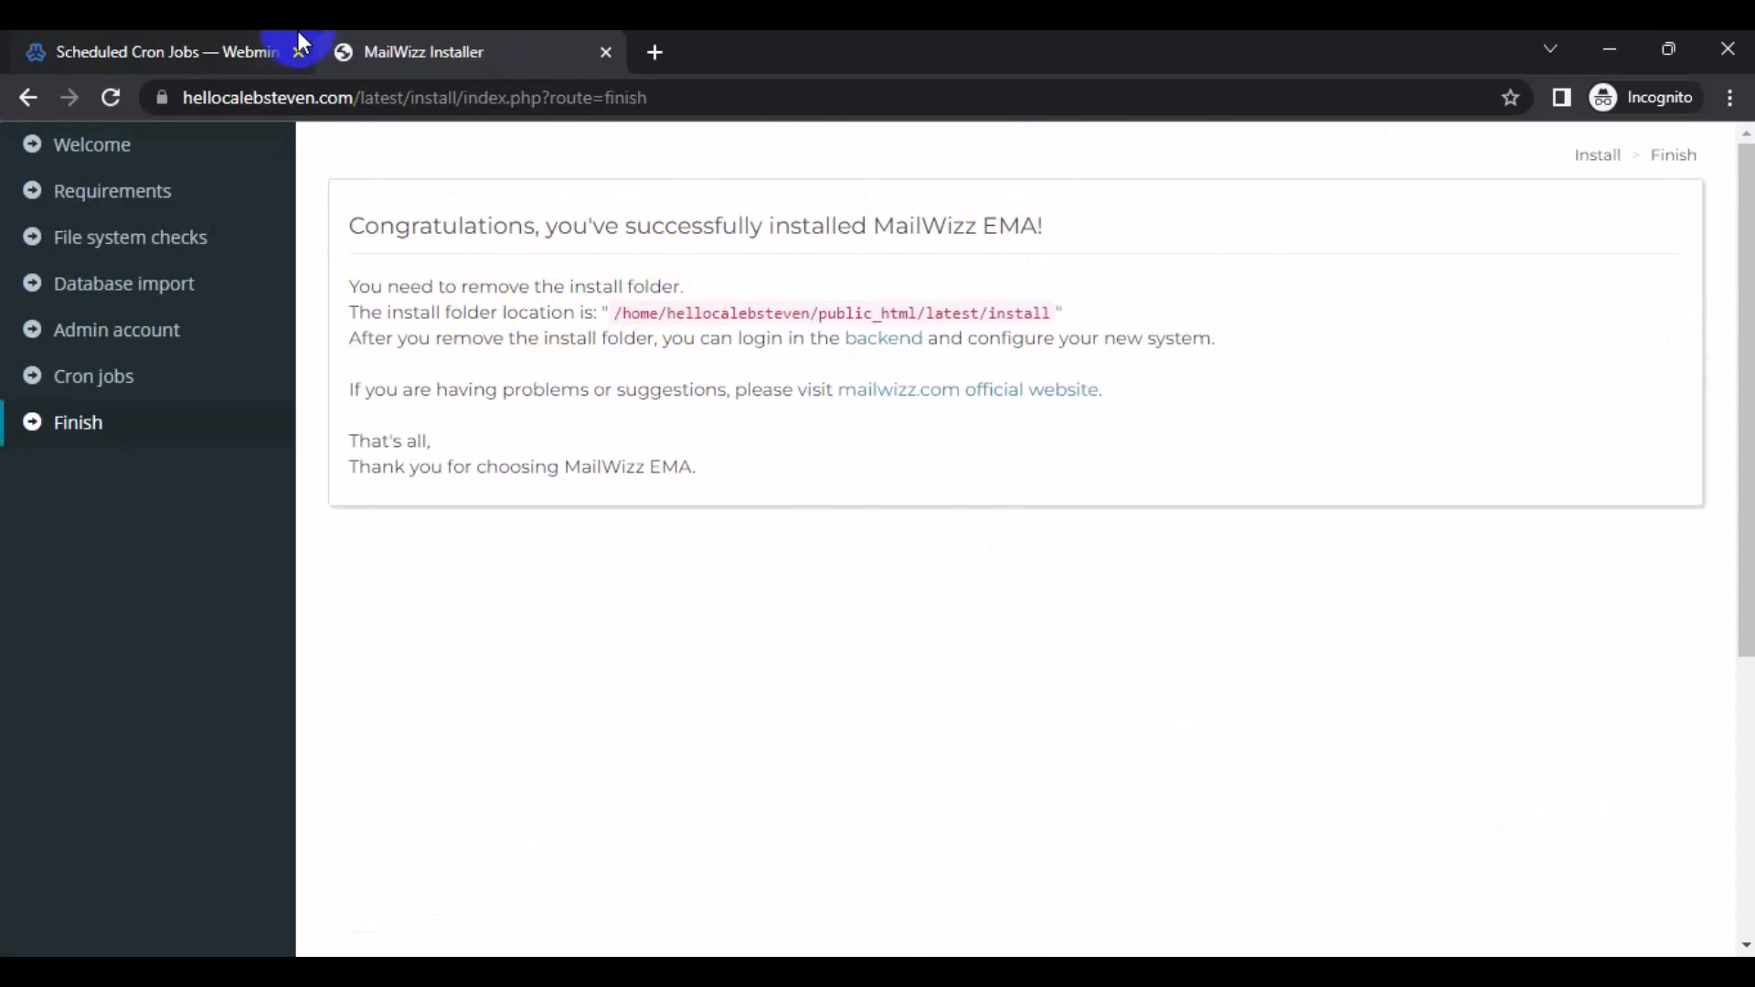
left_click(195, 47)
left_click(230, 159)
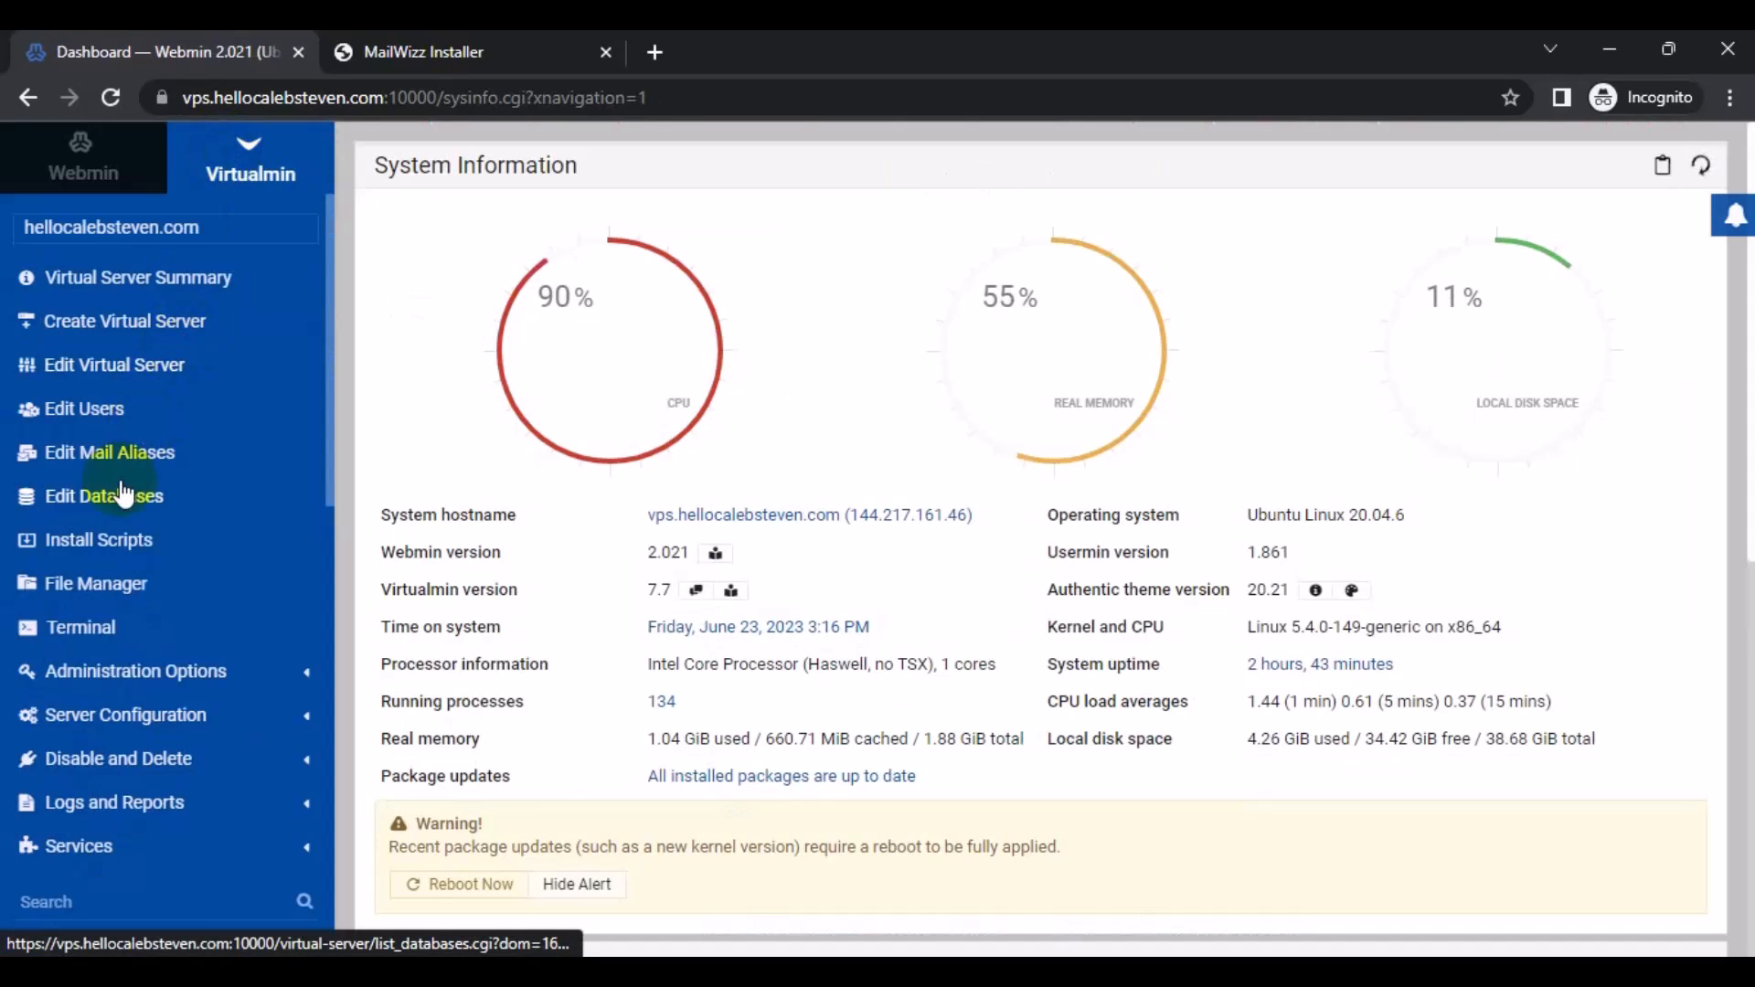
In File Manager, permanently delete the install folder inside public_html/latest
left_click(72, 598)
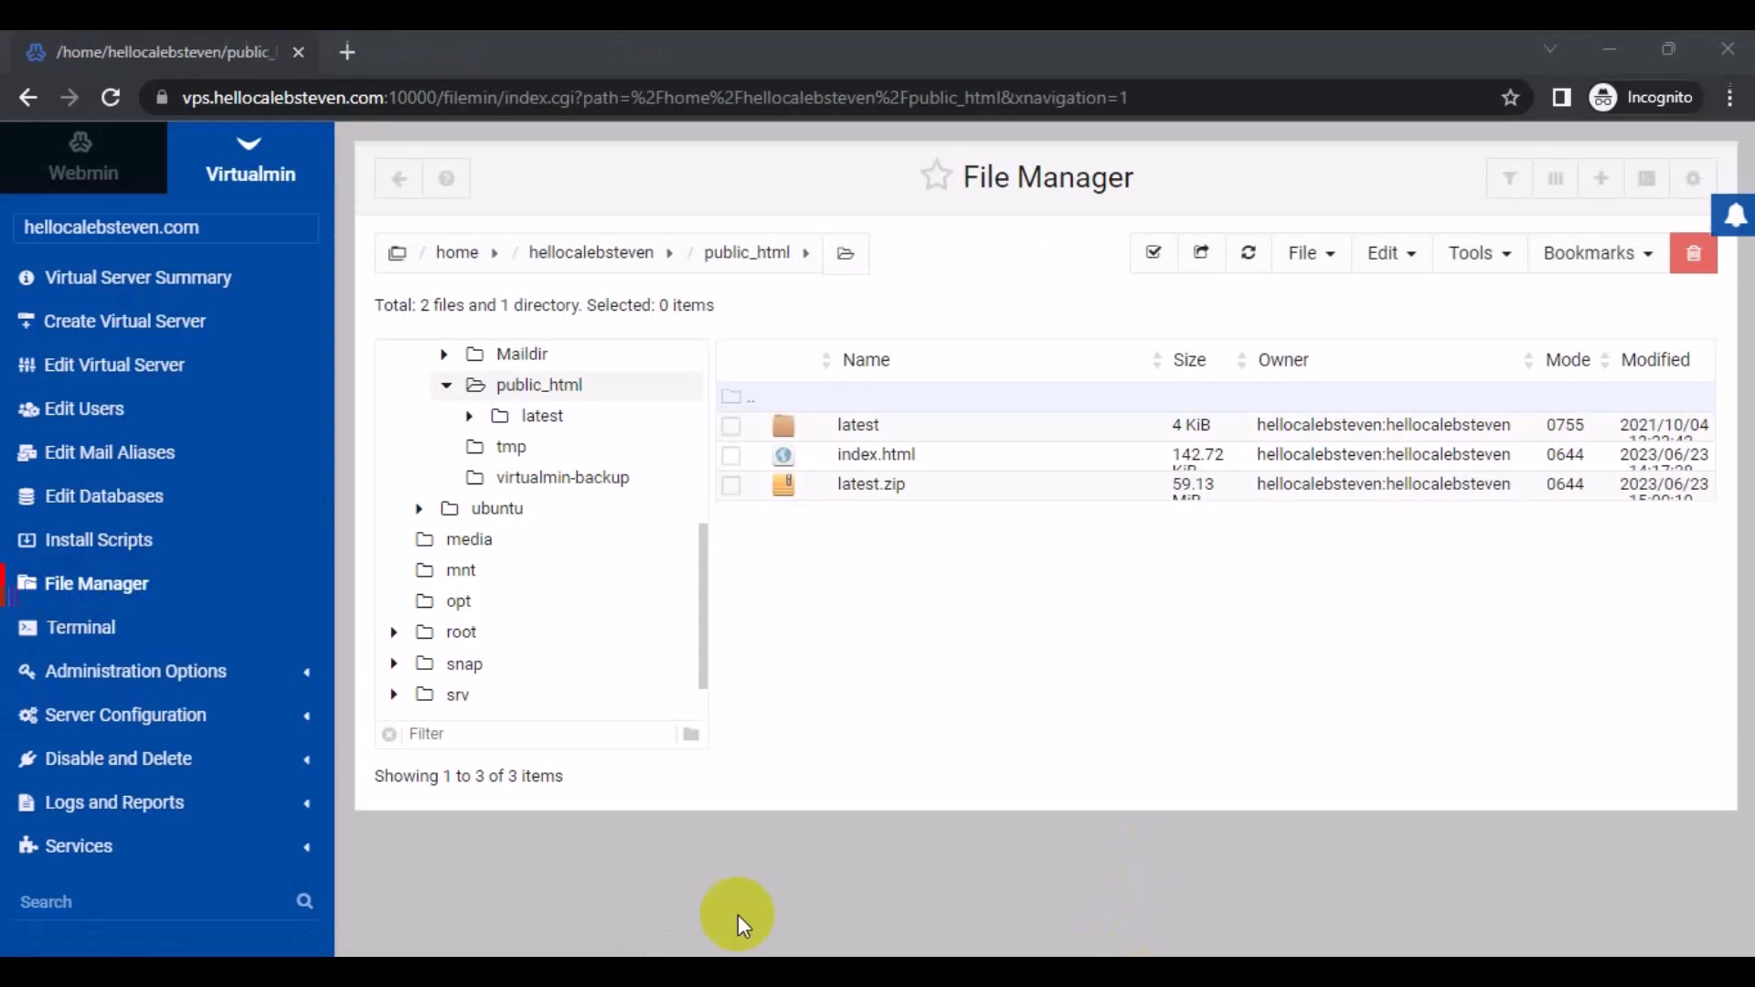
double_click(865, 427)
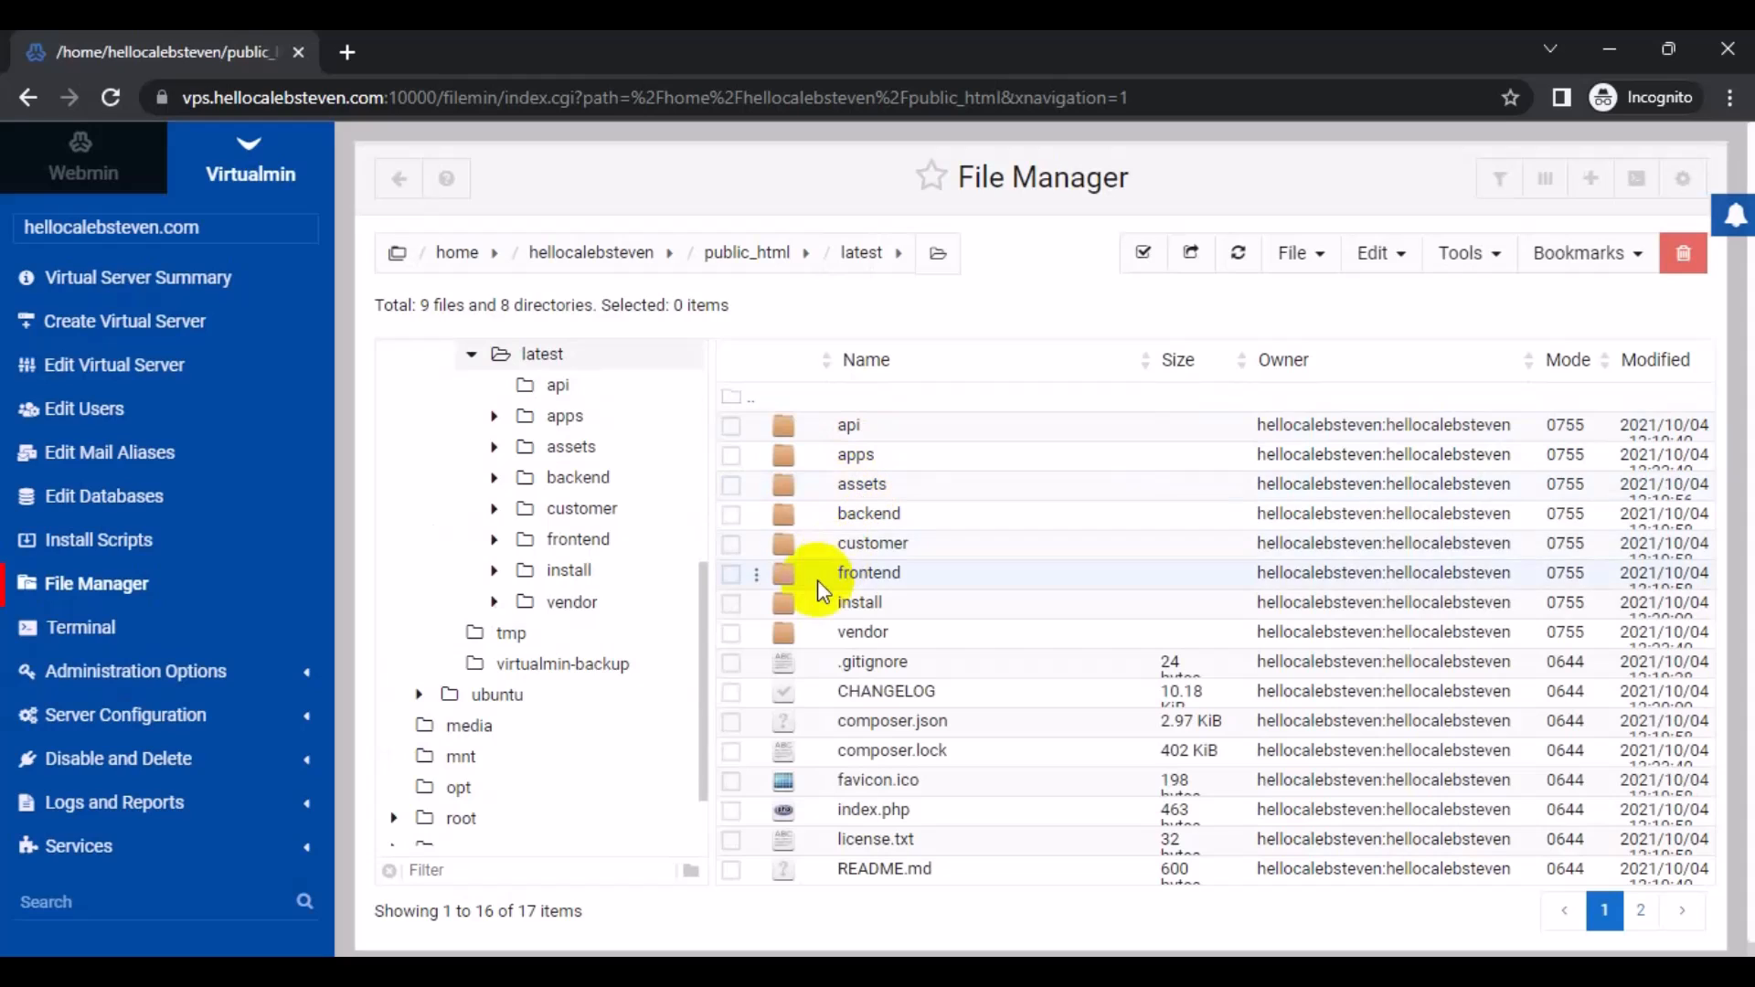
right_click(758, 611)
left_click(806, 697)
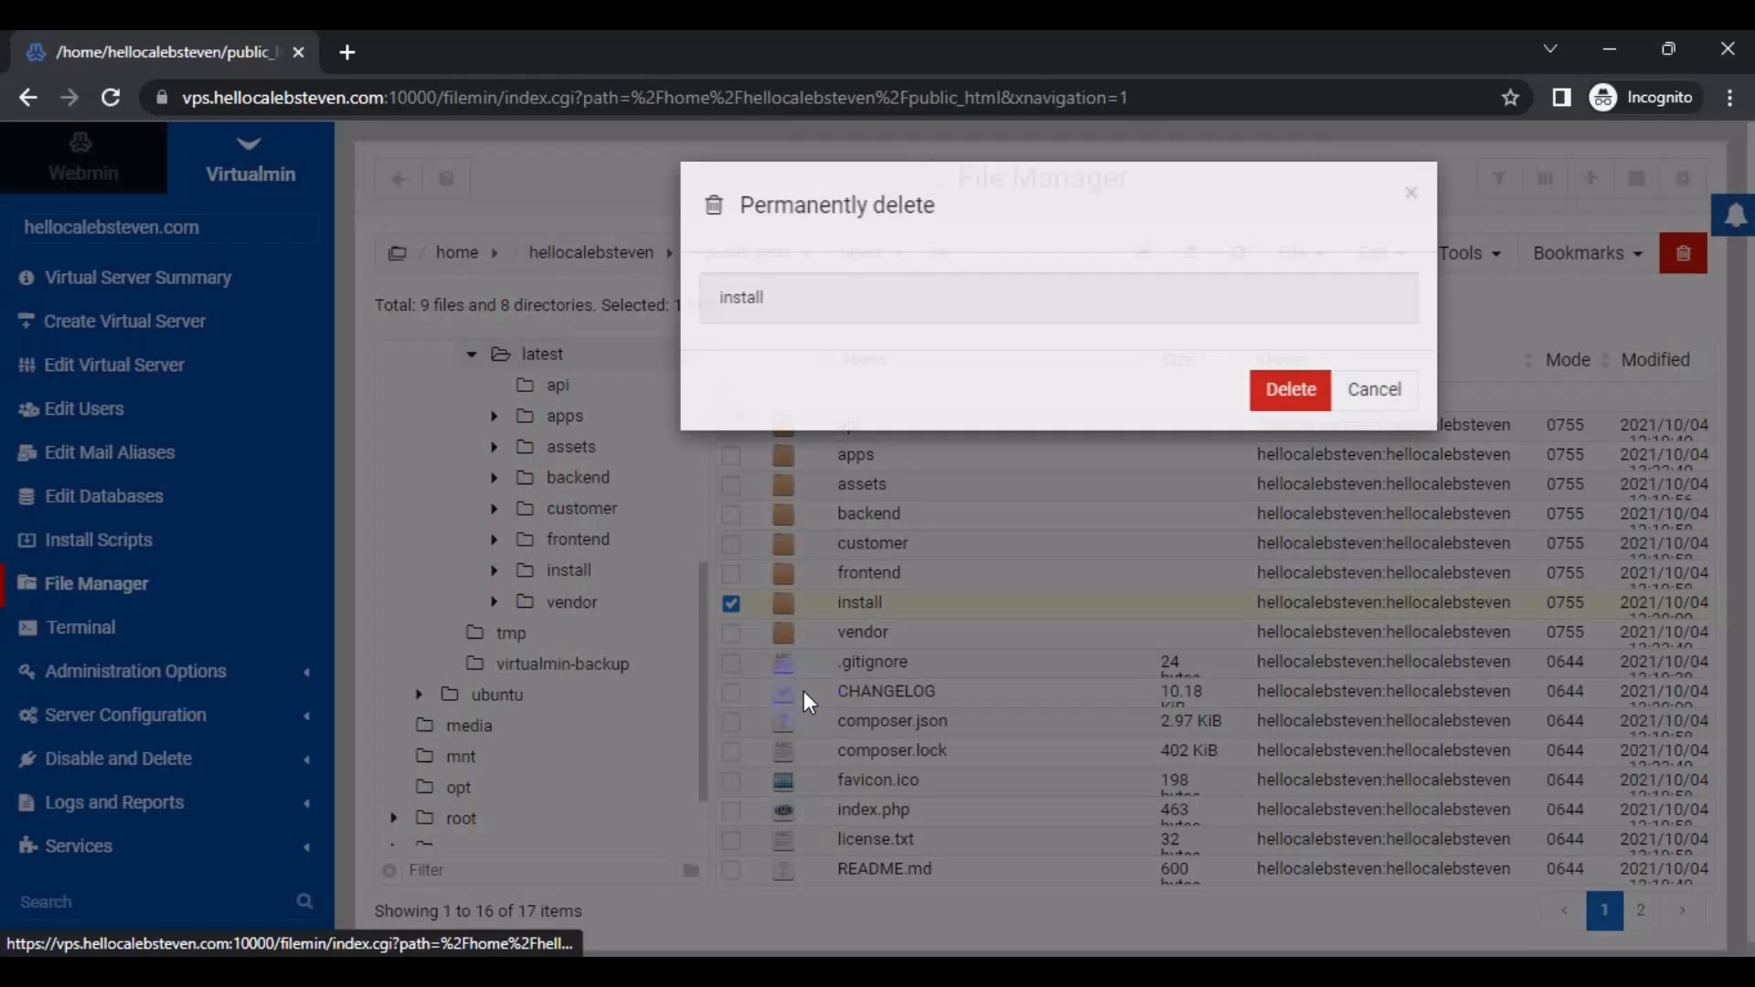
left_click(1275, 386)
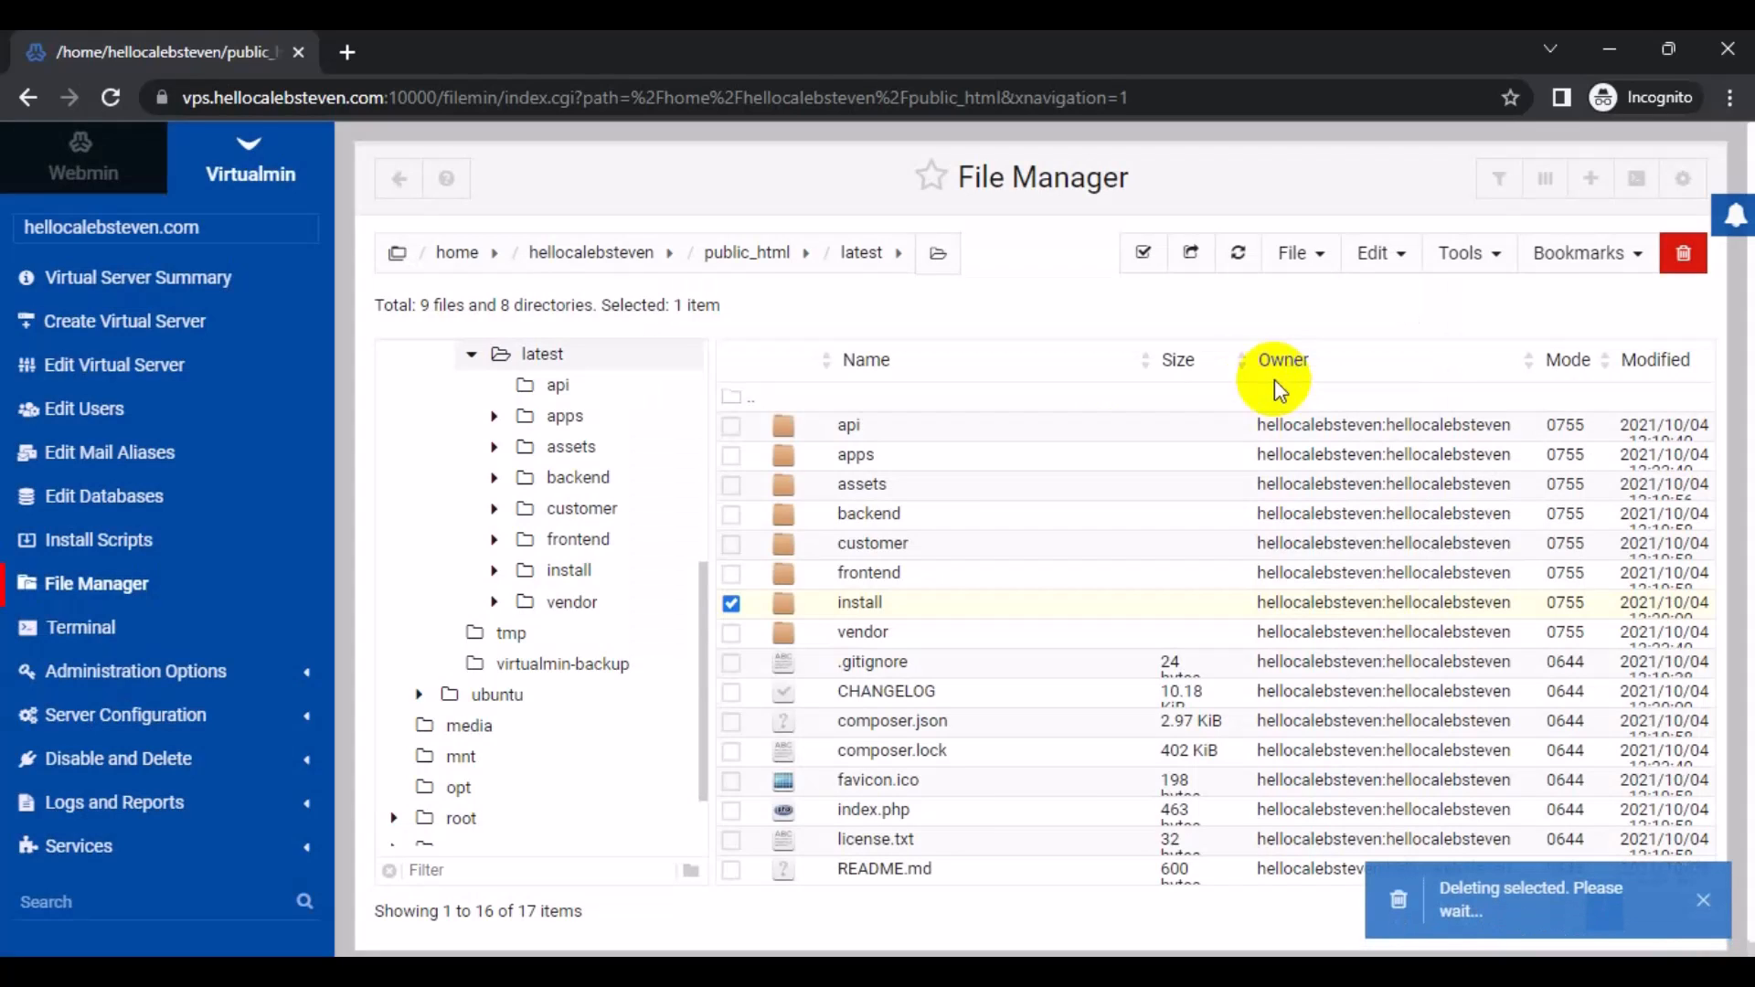
mouse_move(1223, 970)
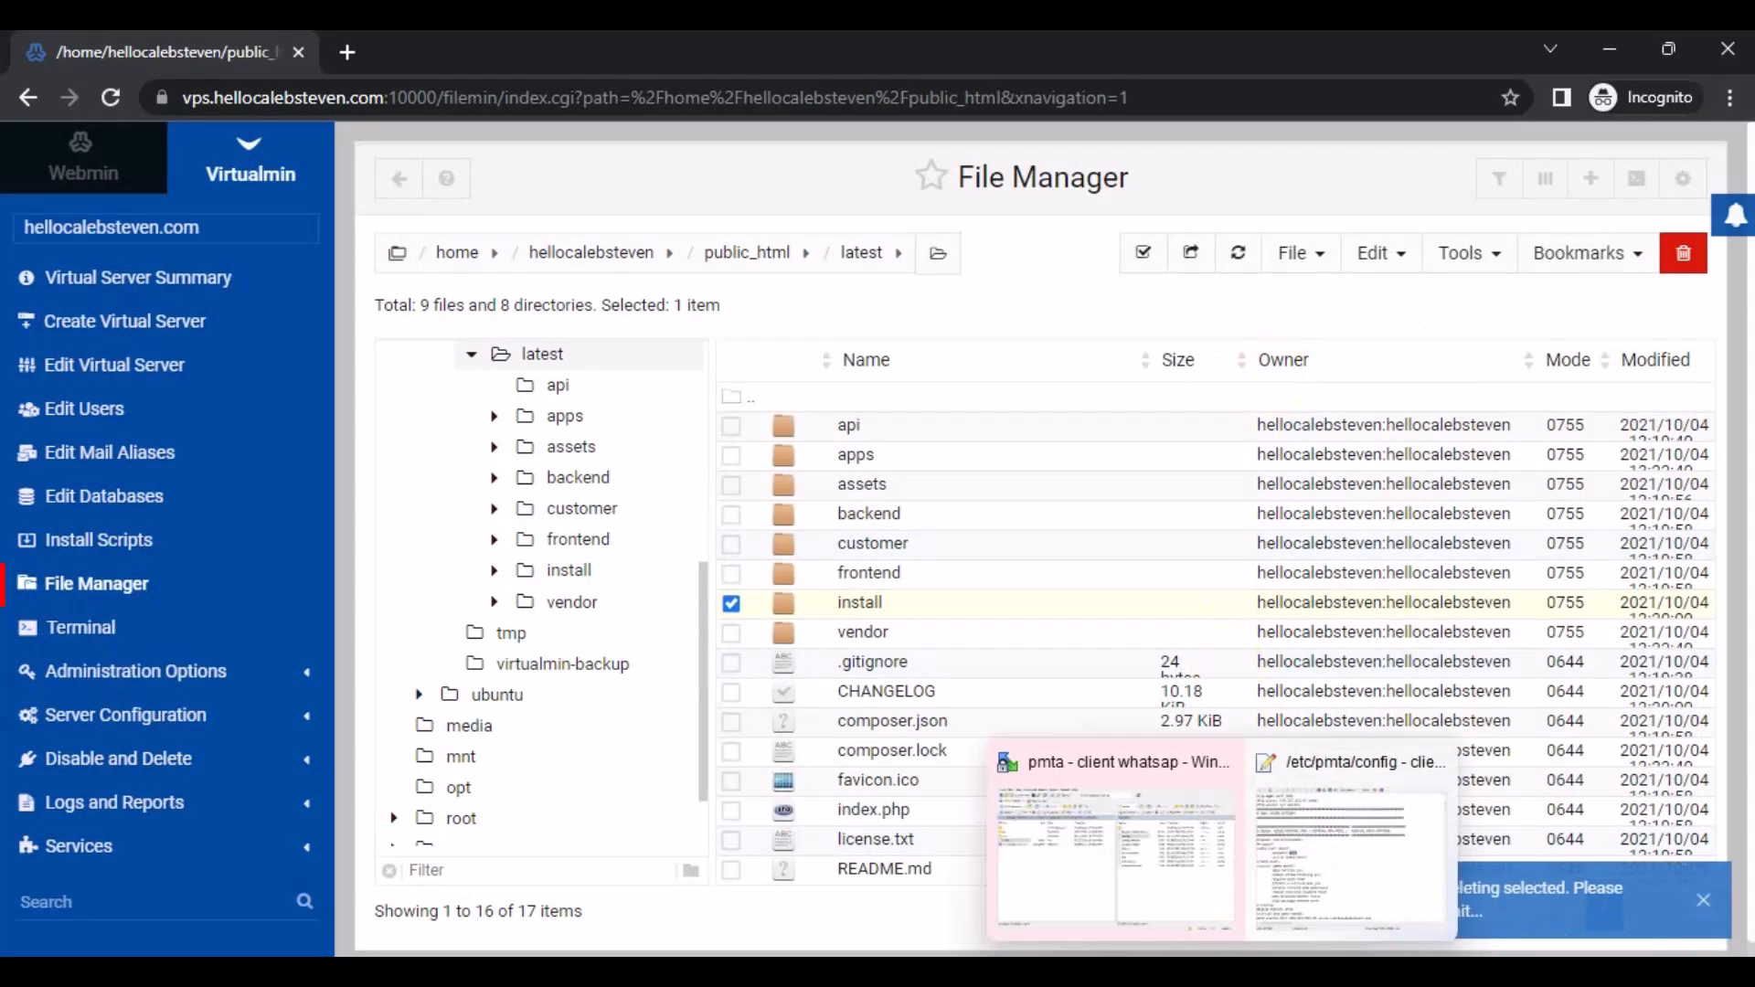
mouse_move(1109, 971)
left_click(1183, 900)
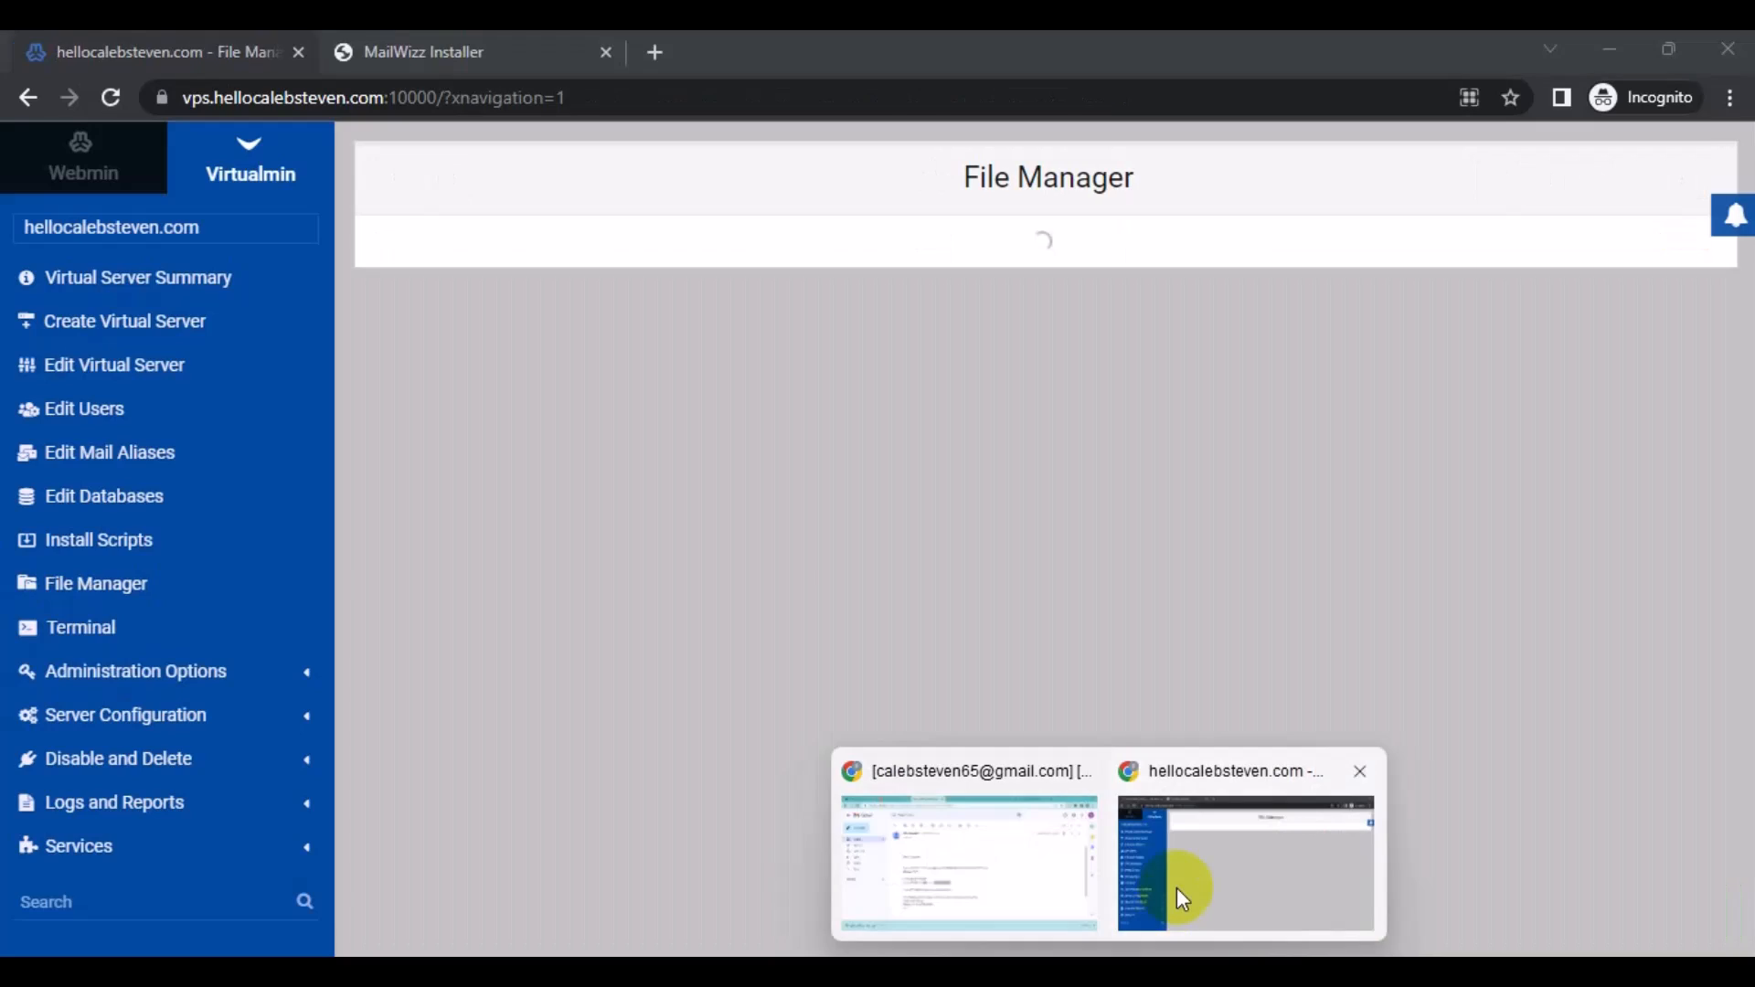
Load the latest/install address to confirm it now returns 404 Not Found
left_click(523, 41)
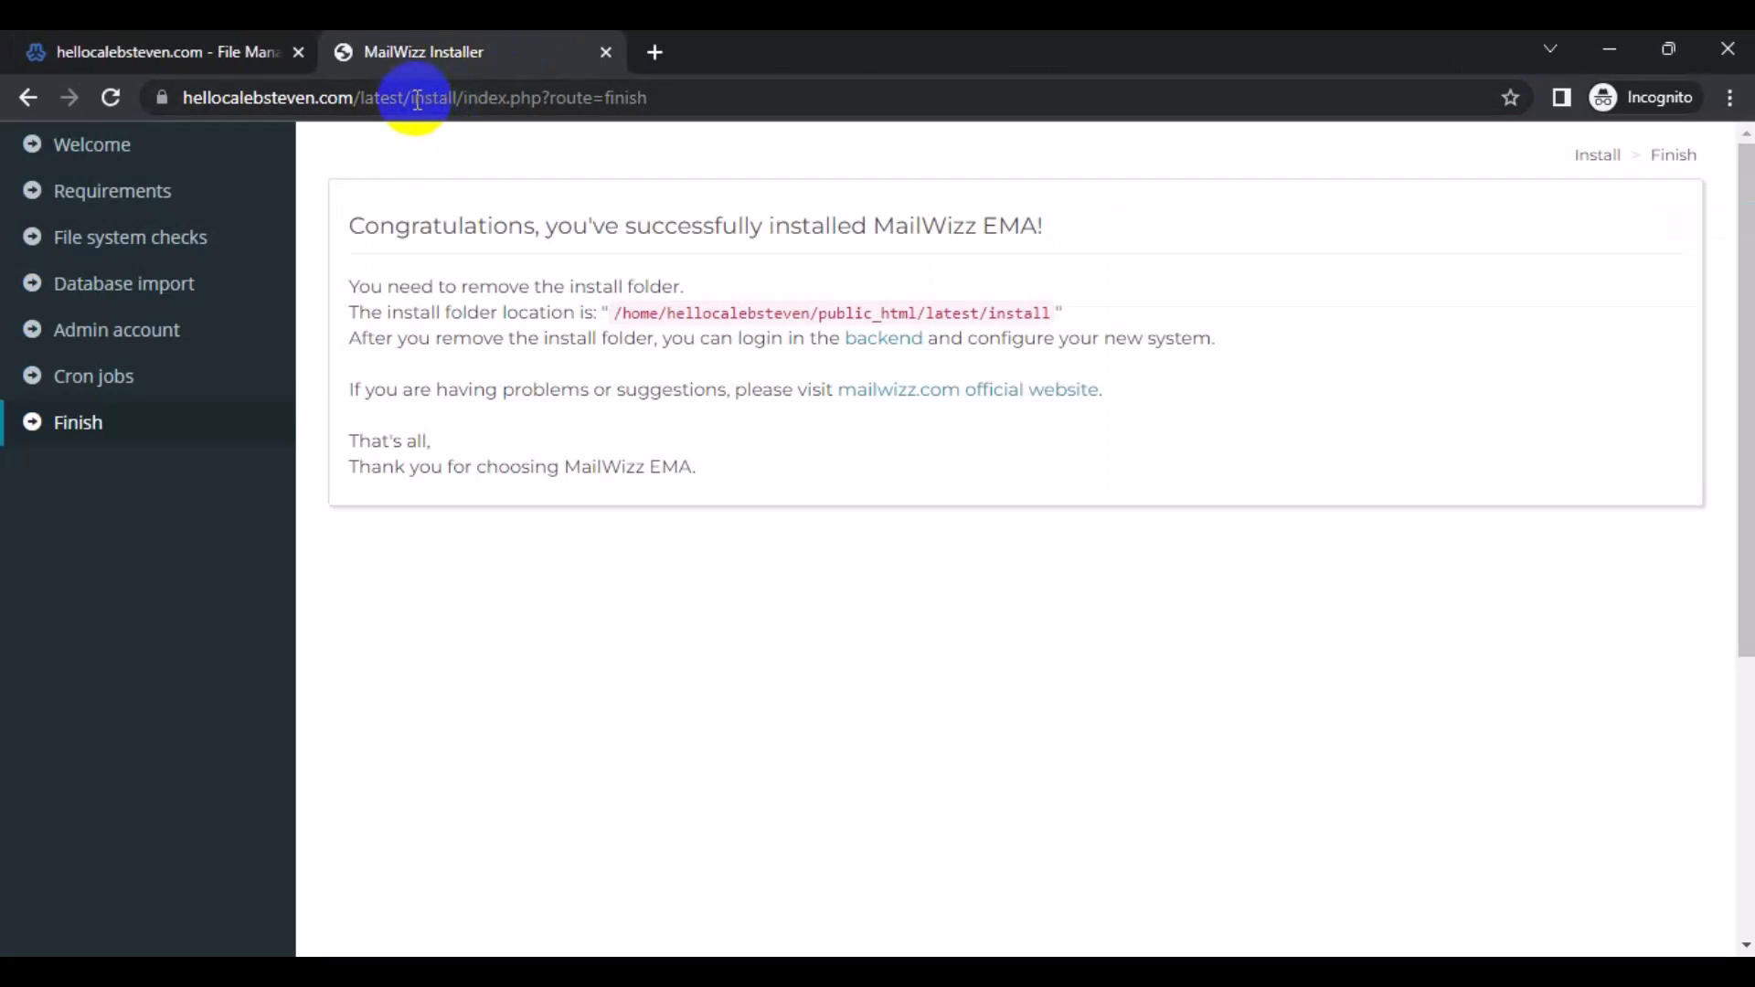
left_click_drag(443, 98, 786, 103)
key("BackSpace")
key("Return")
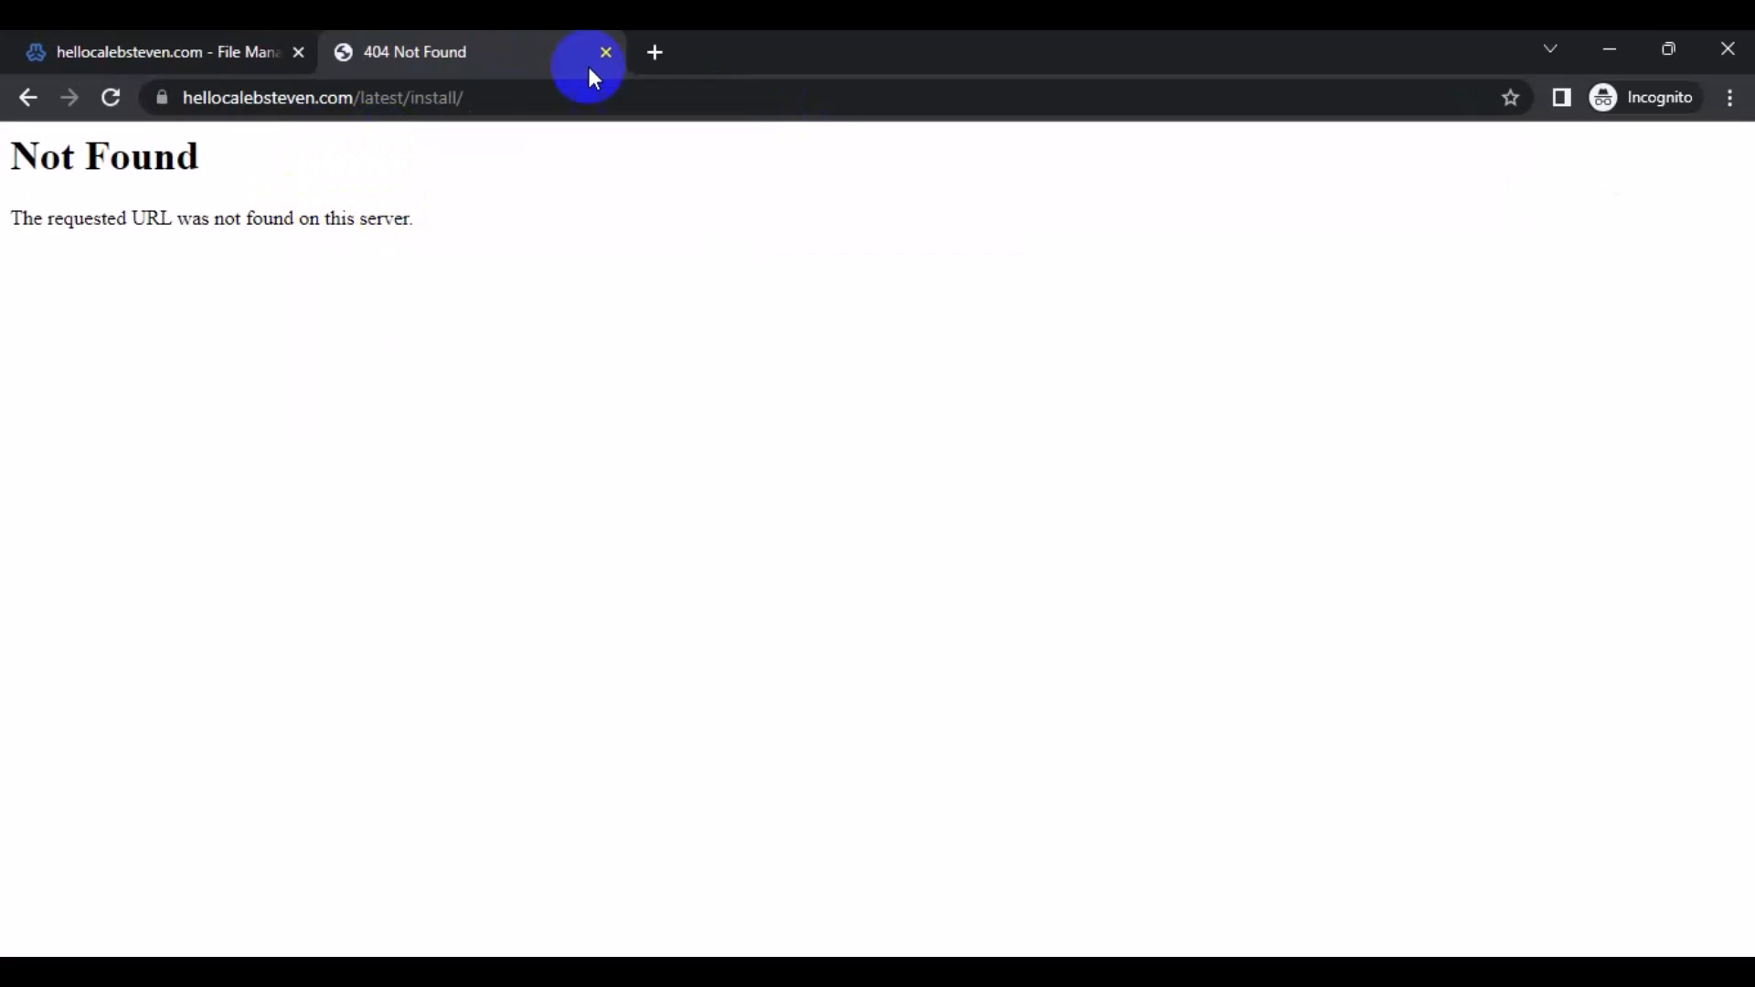
Change the address to latest/backend and load the MailWizz backend
left_click(543, 100)
left_click(543, 101)
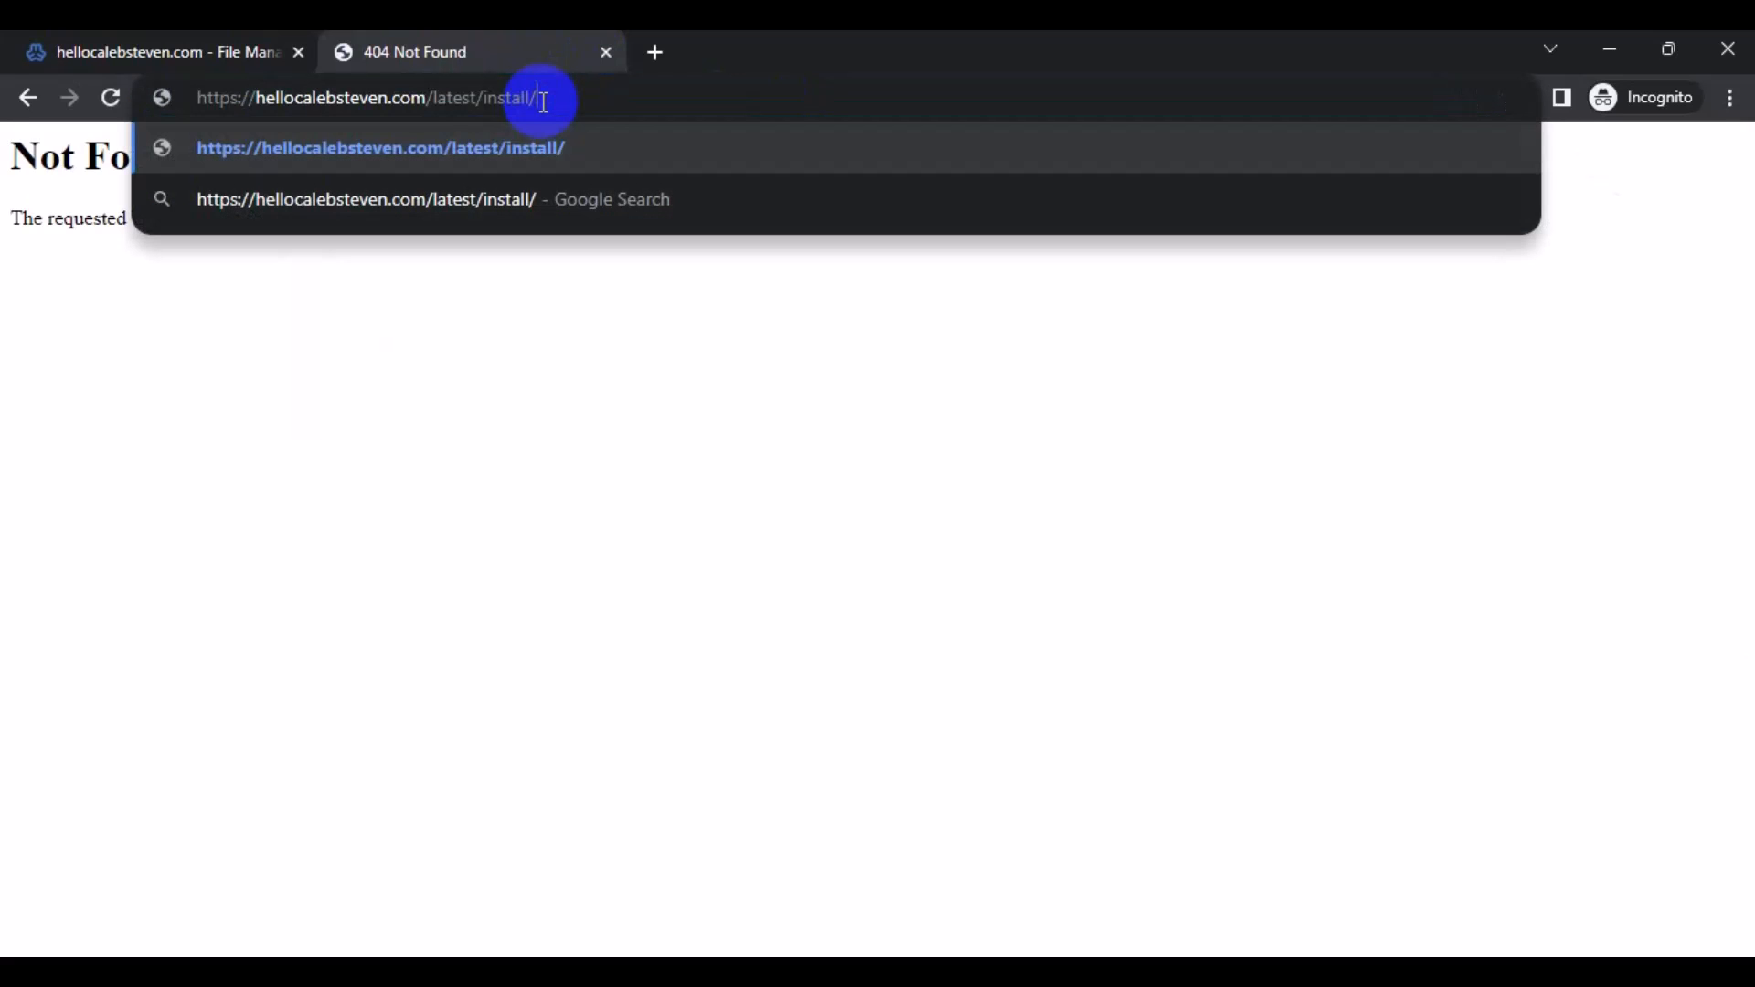
key("BackSpace")
key("BackSpace")
key("BackSpace")
key("BackSpace")
key("BackSpace")
key("BackSpace")
key("BackSpace")
key("BackSpace")
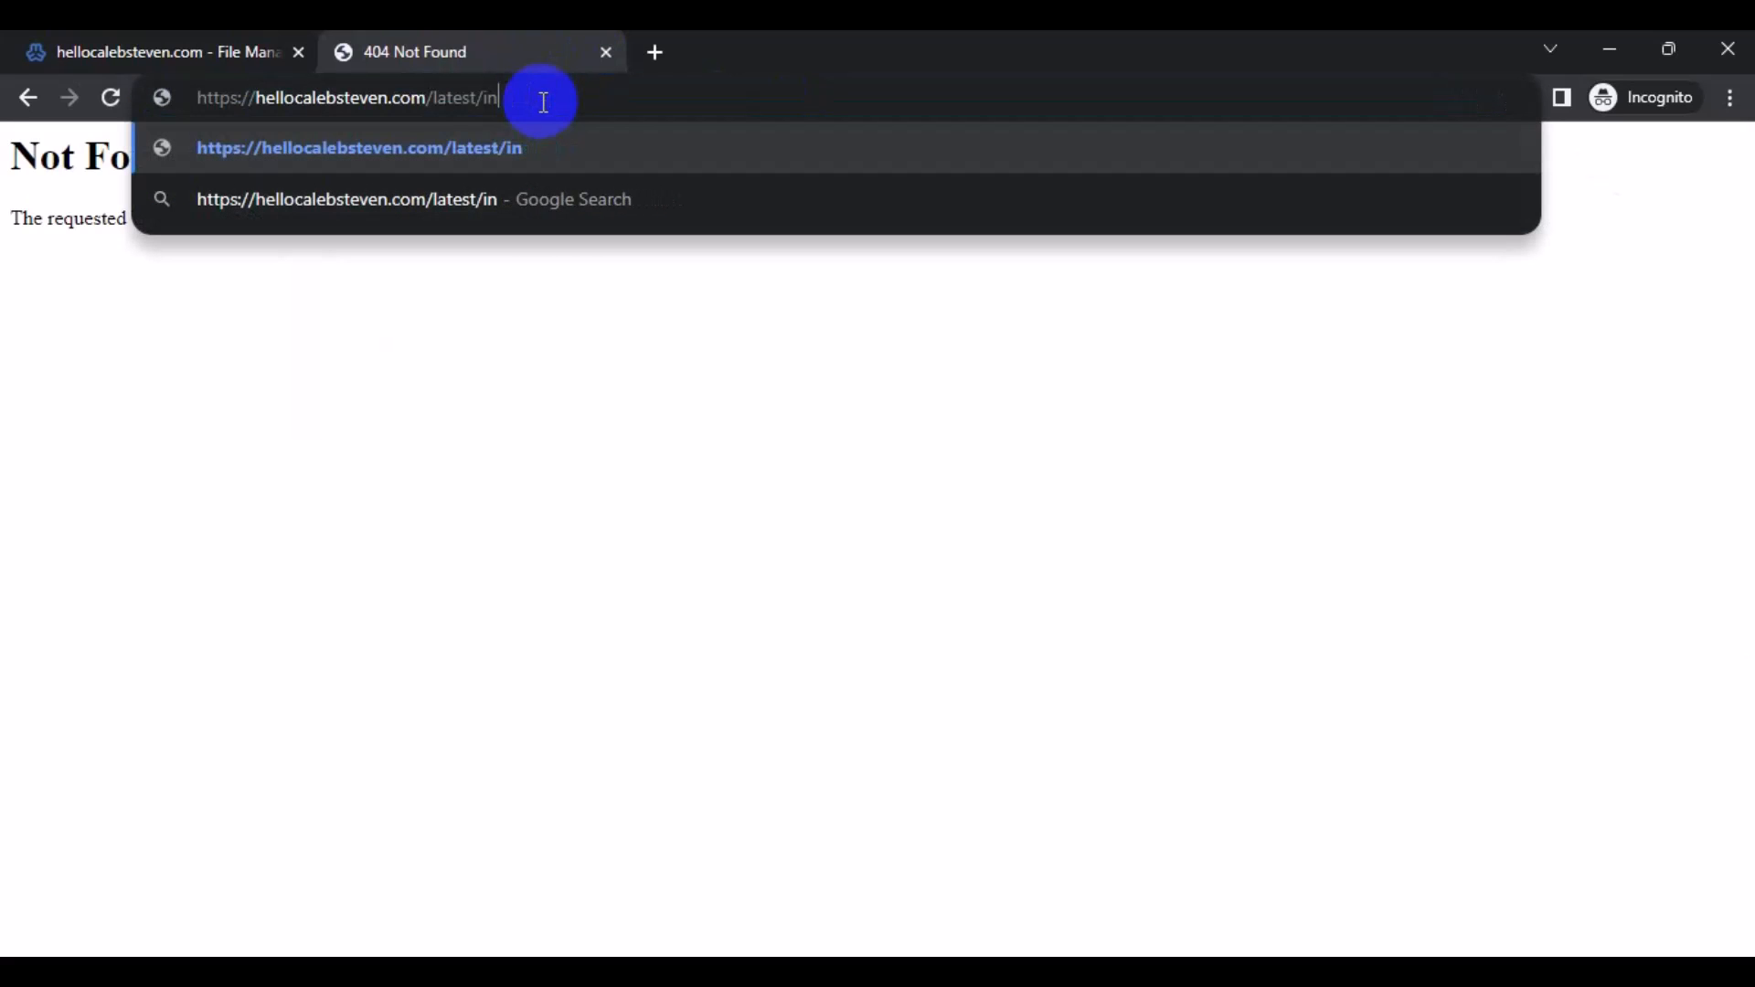
type("backend")
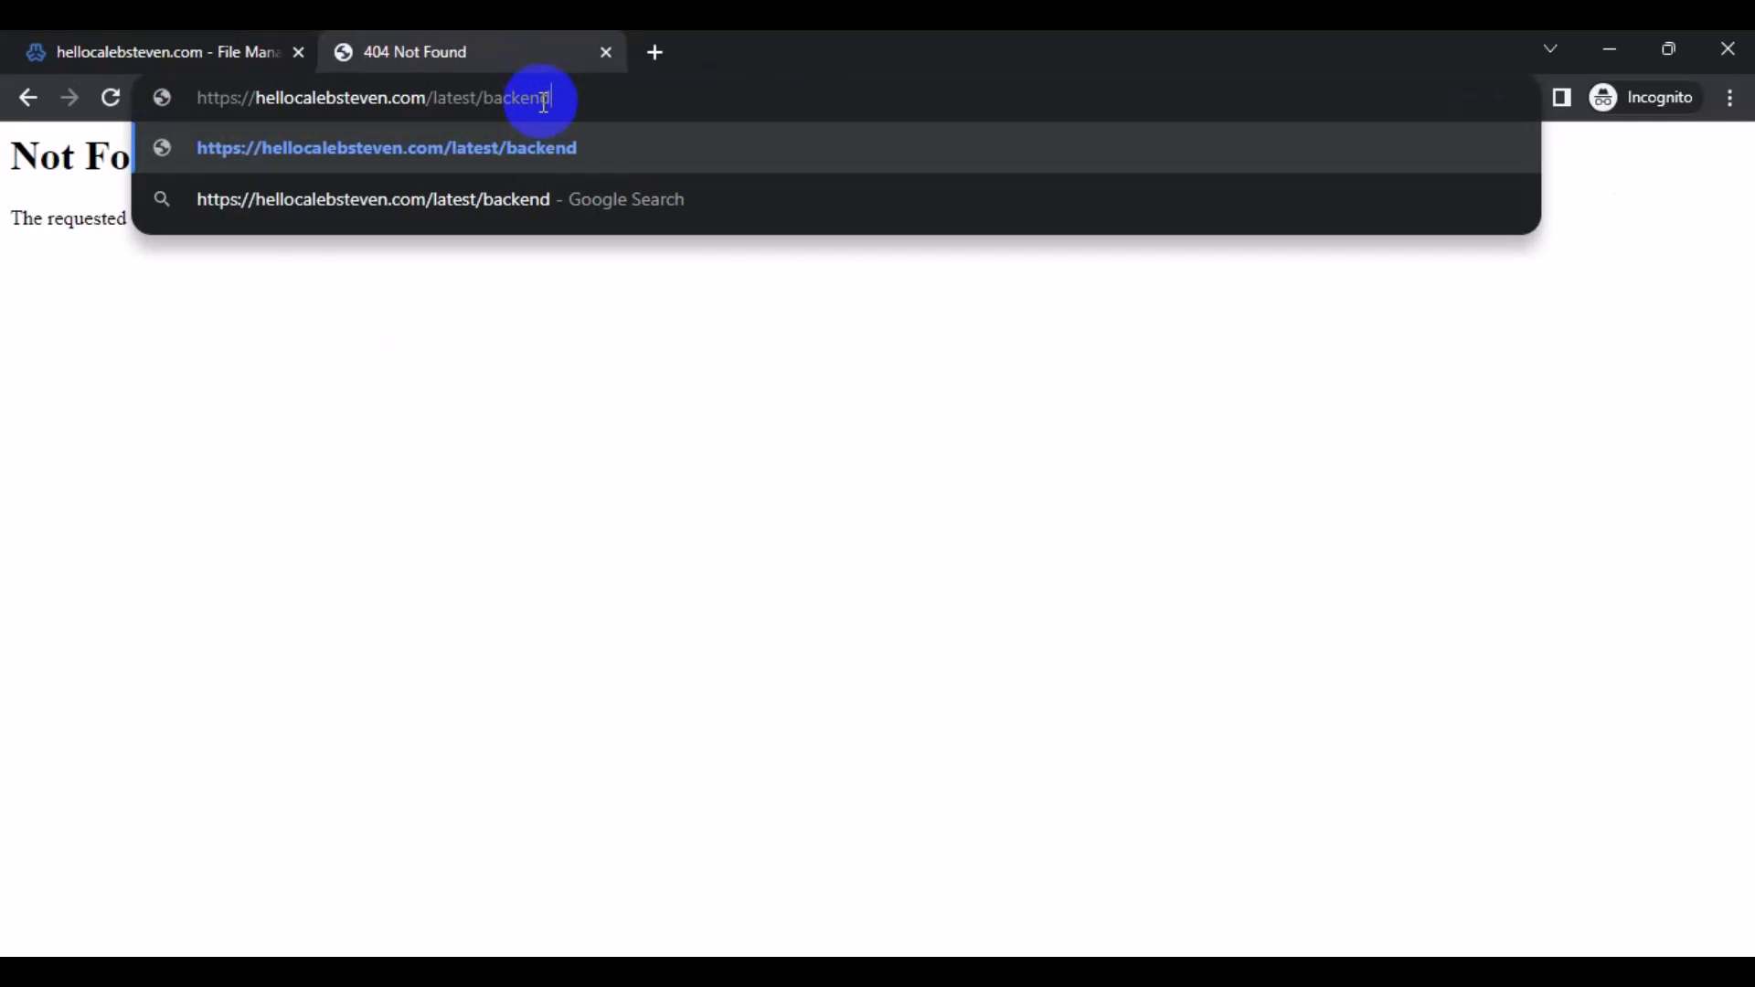
key("Return")
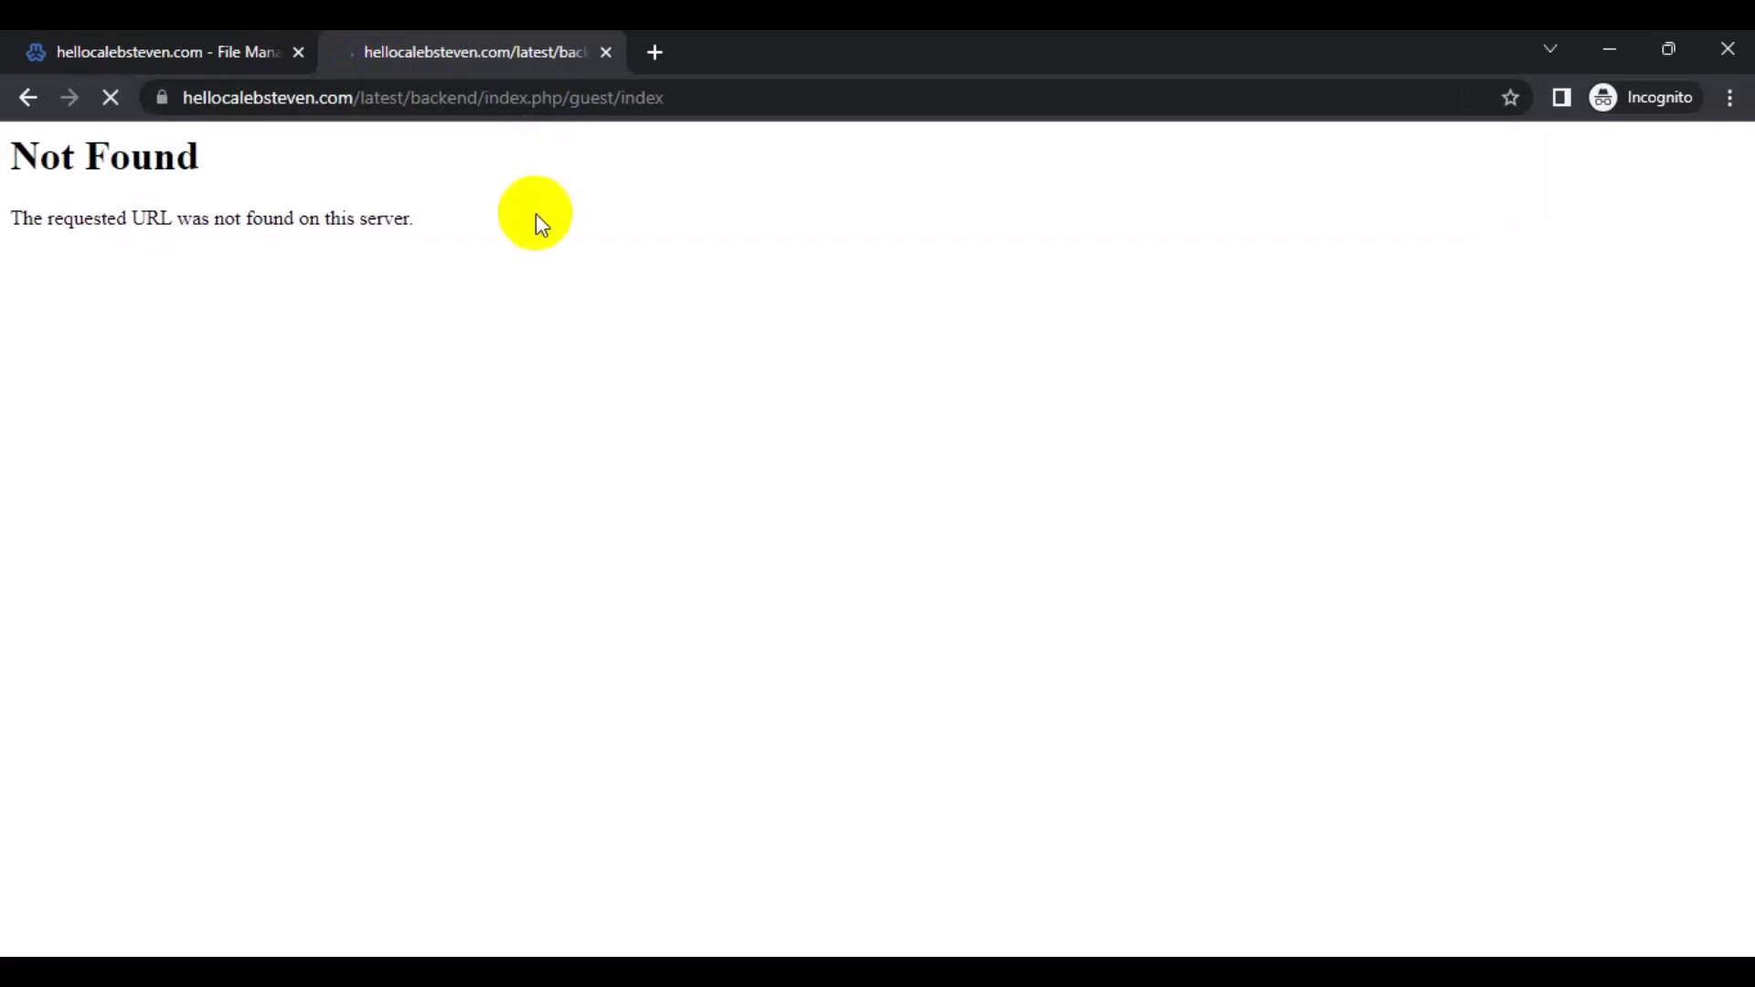
Enter the admin e-mail address and the account password in the MailWizz backend sign-in form
left_click(282, 392)
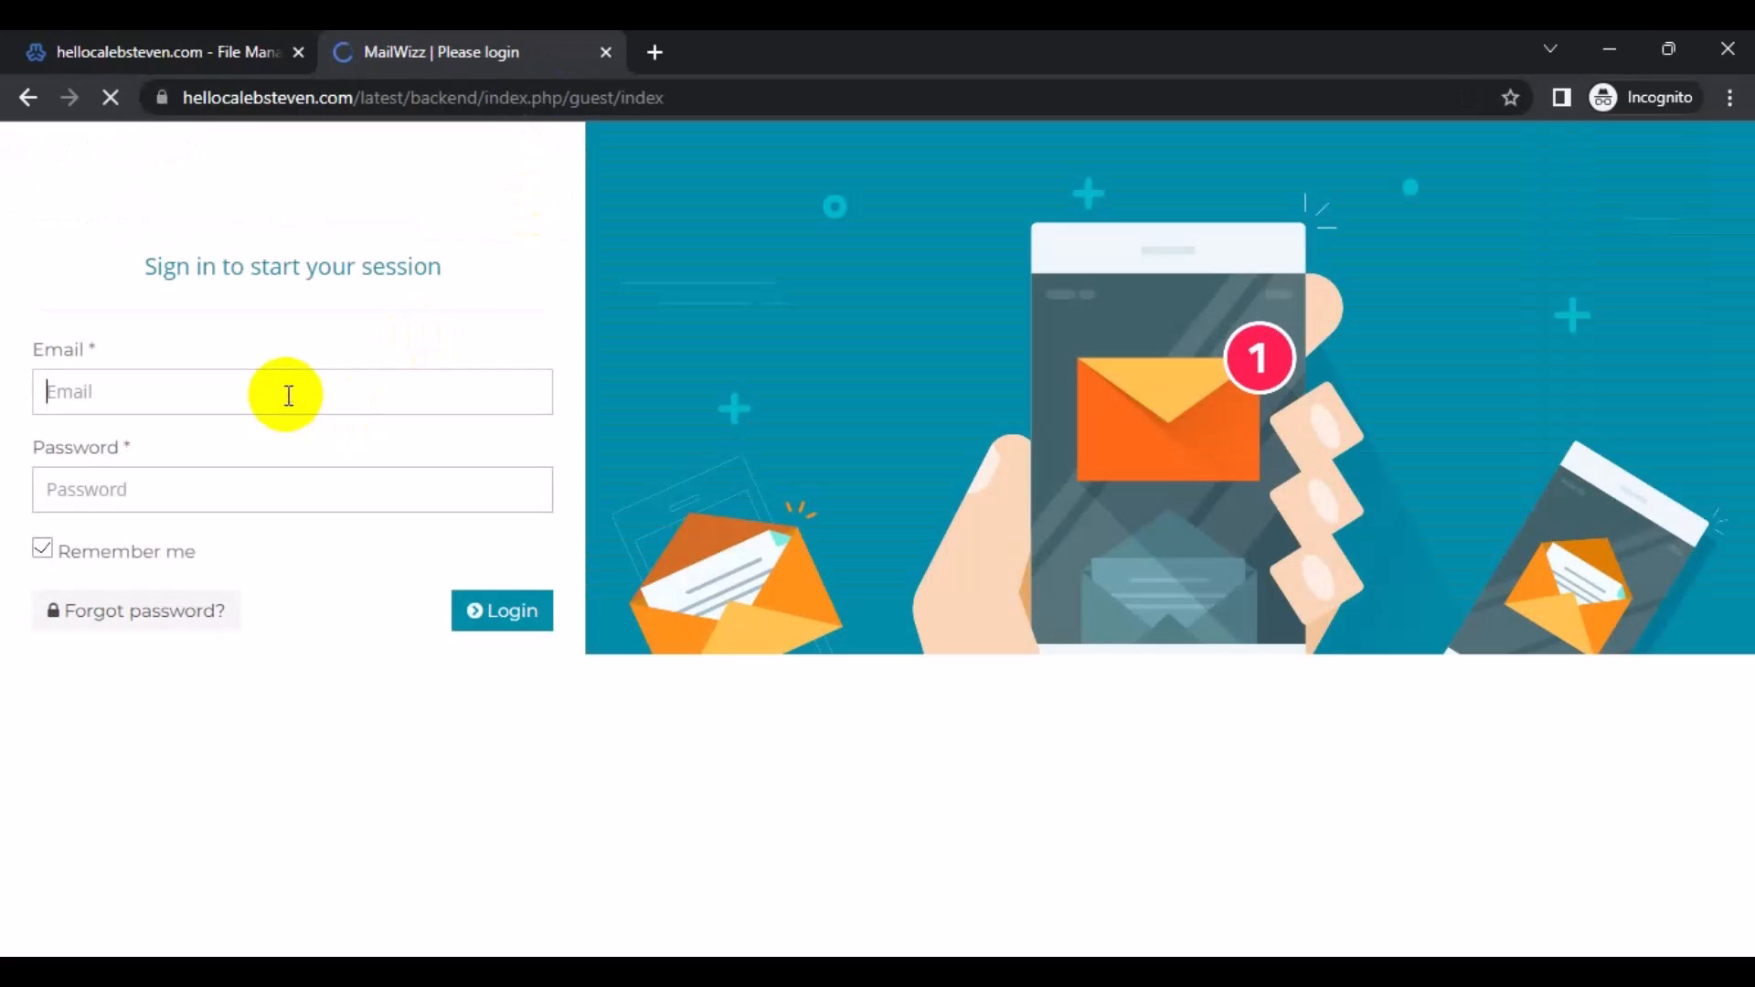
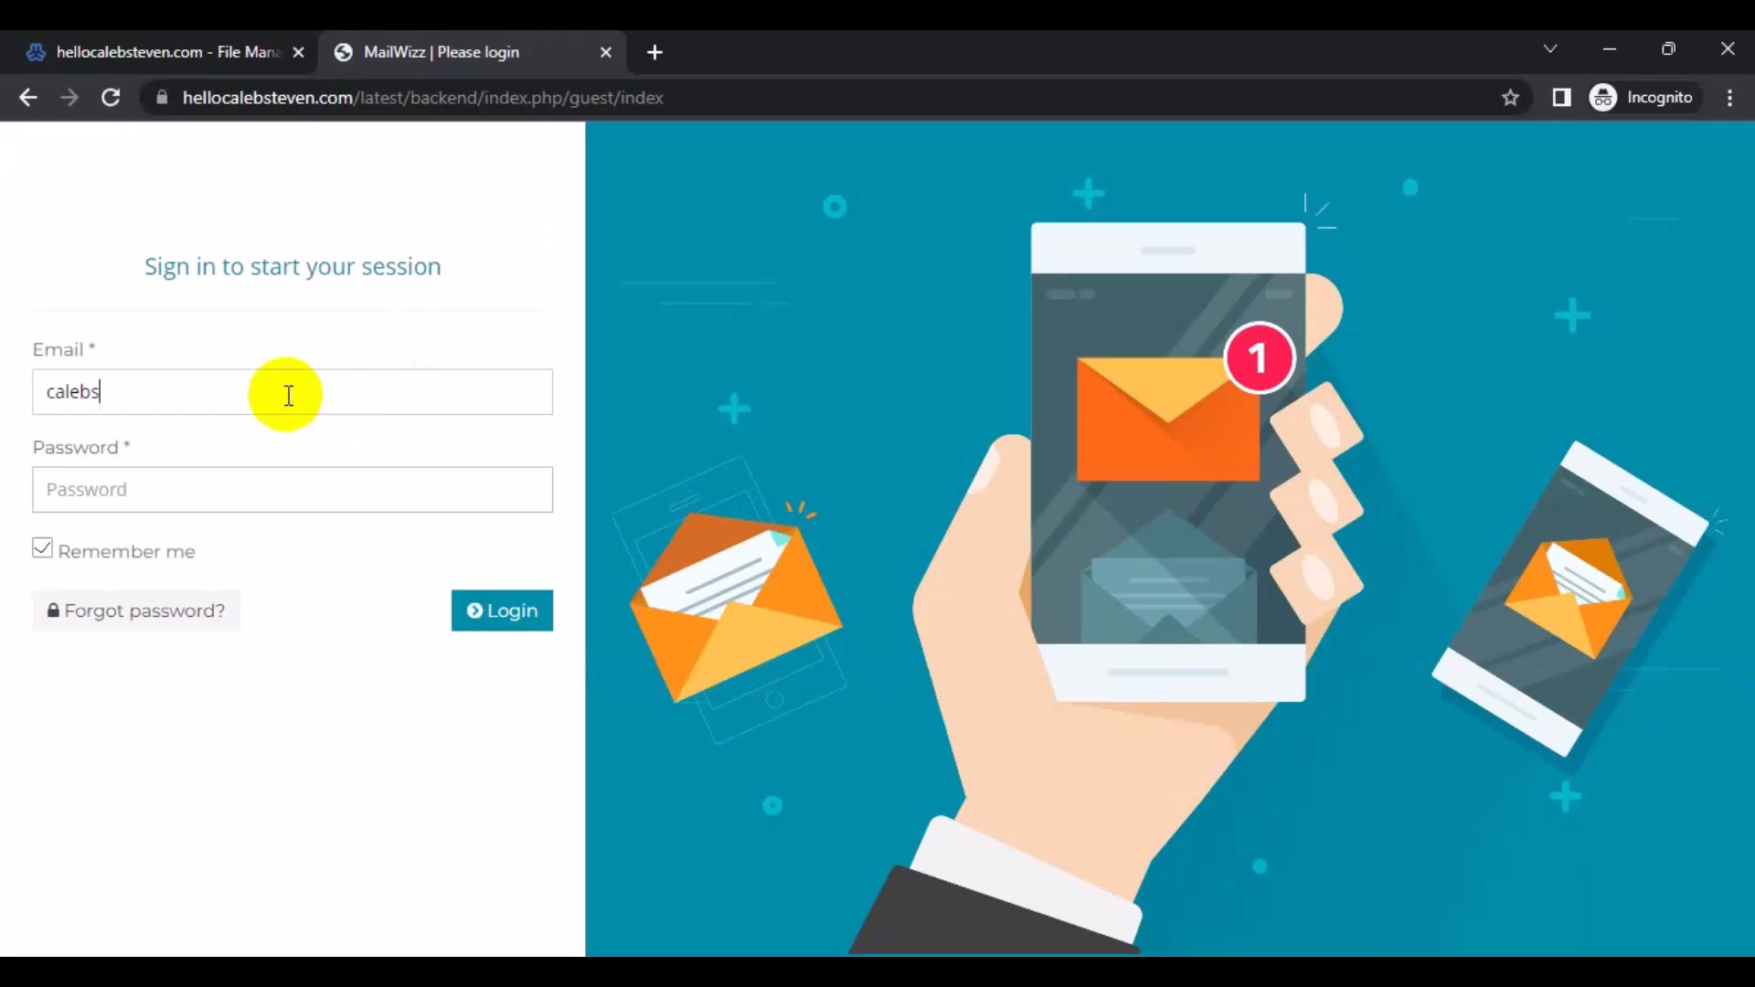
key("Return")
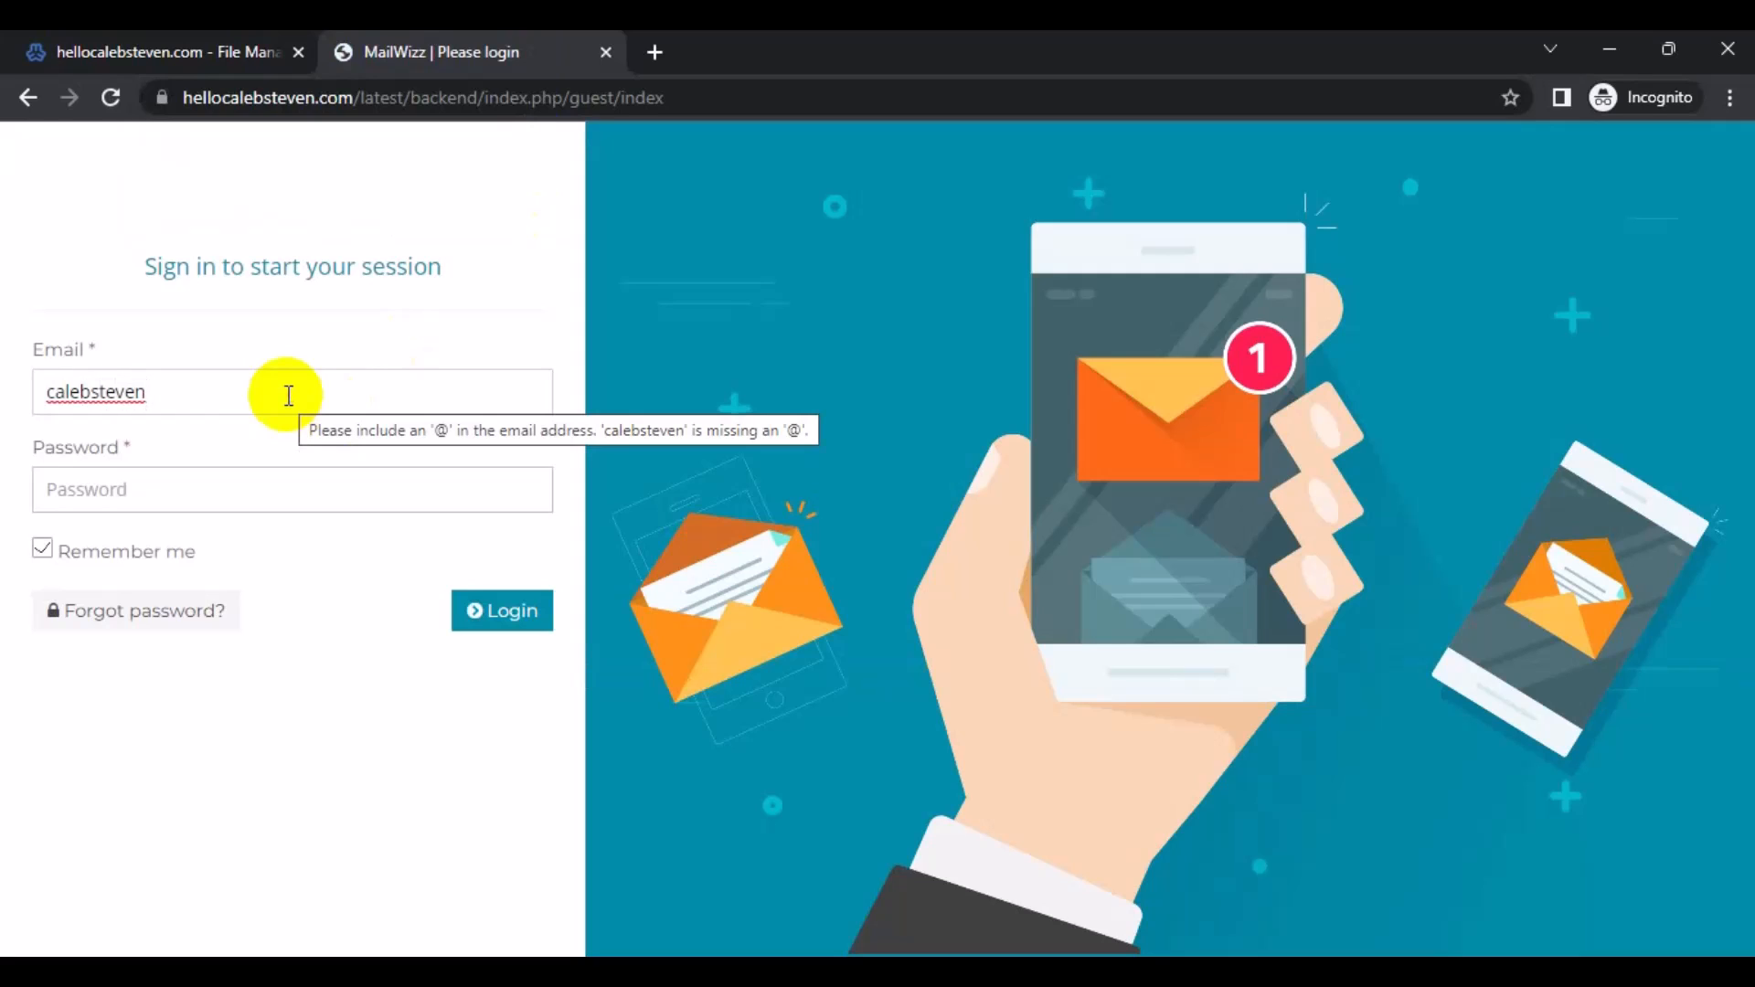
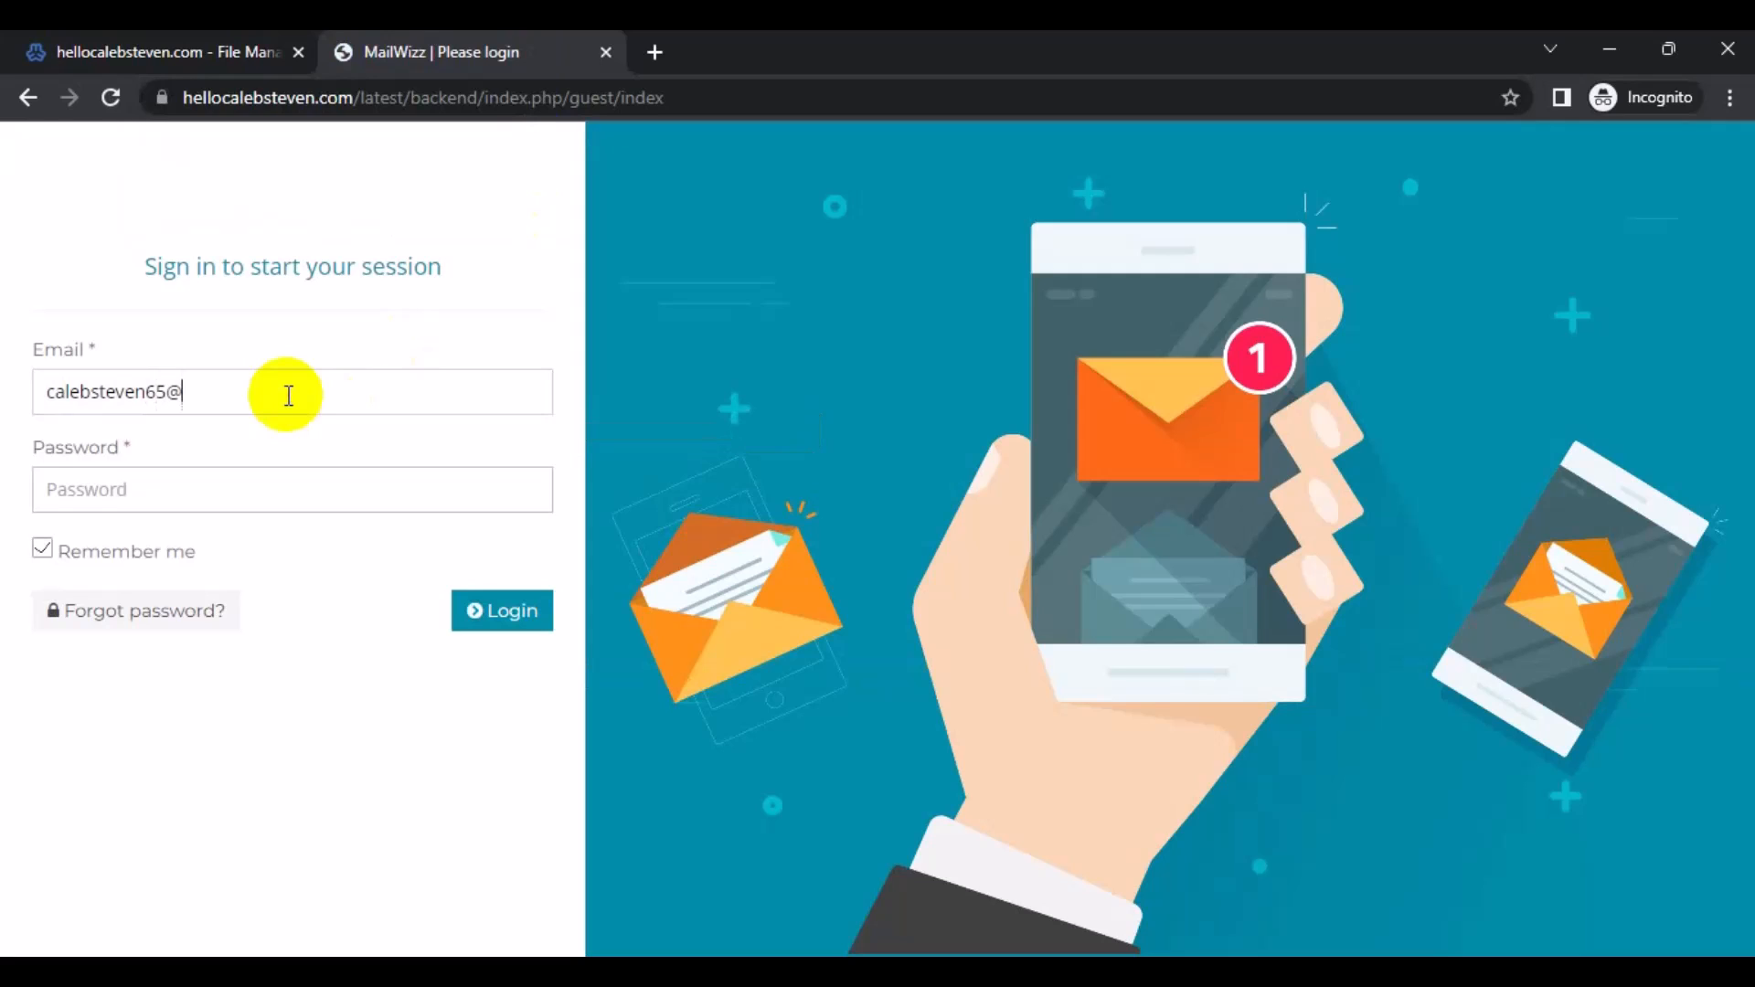
left_click(245, 491)
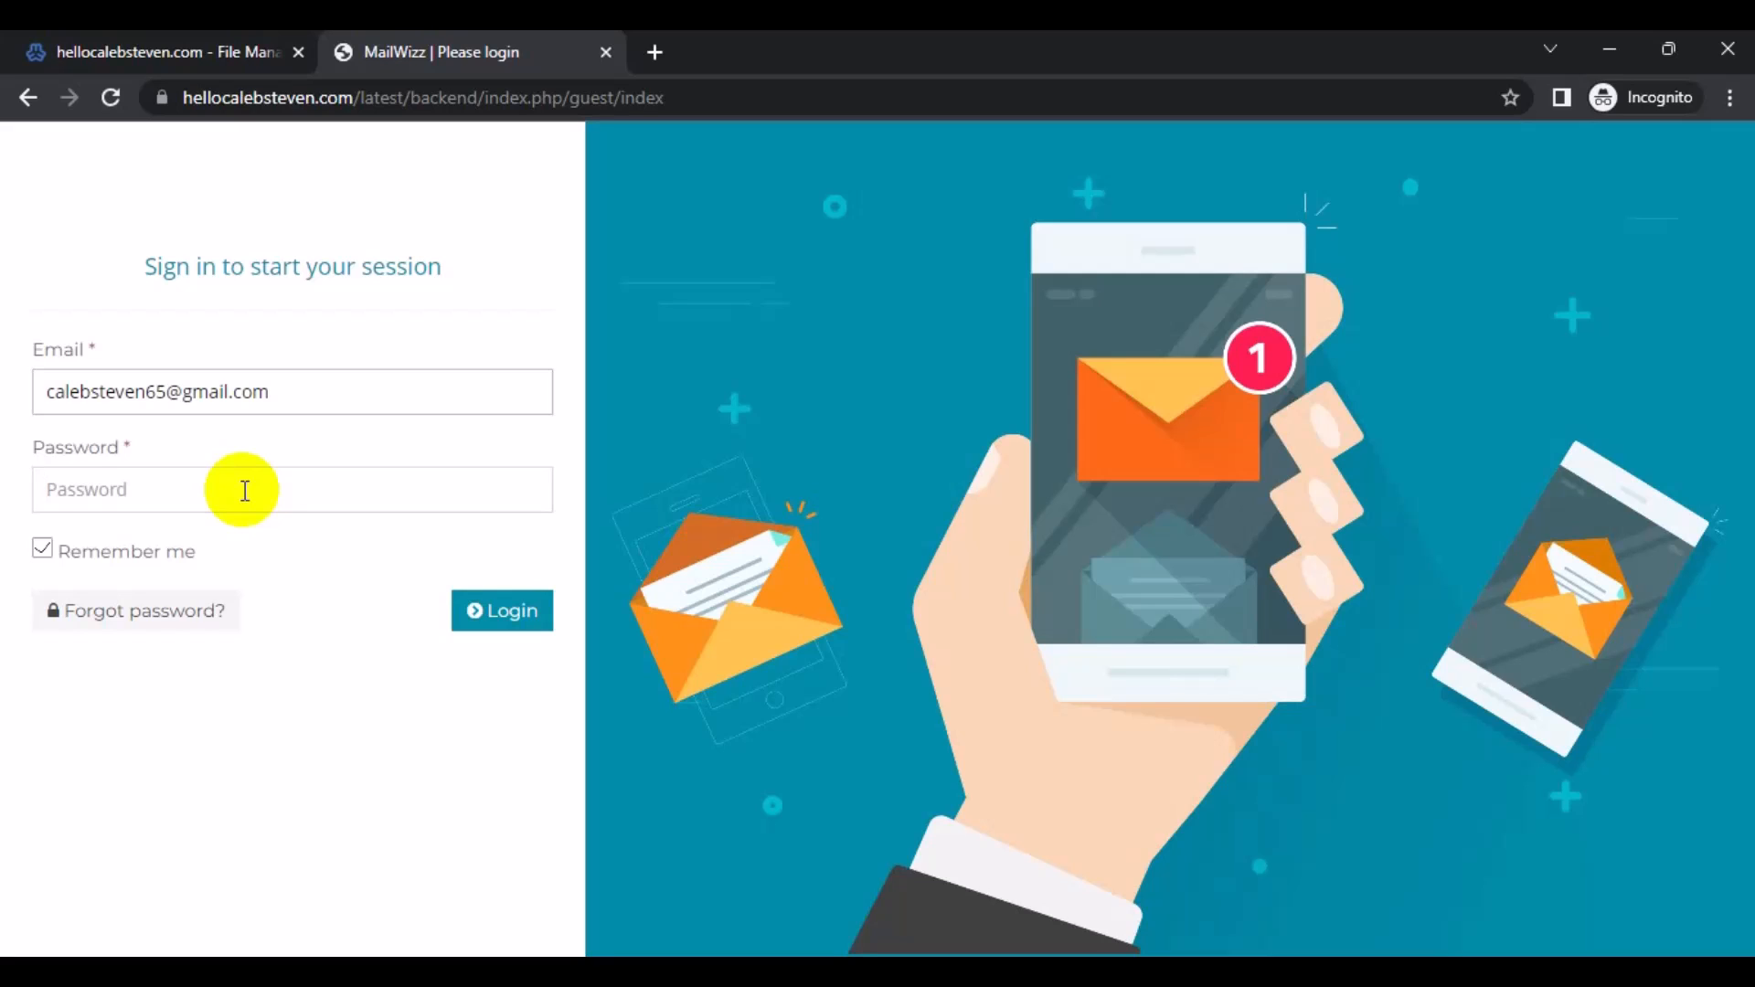
Complete the account password and submit the sign-in form to reach the backend dashboard
type("•")
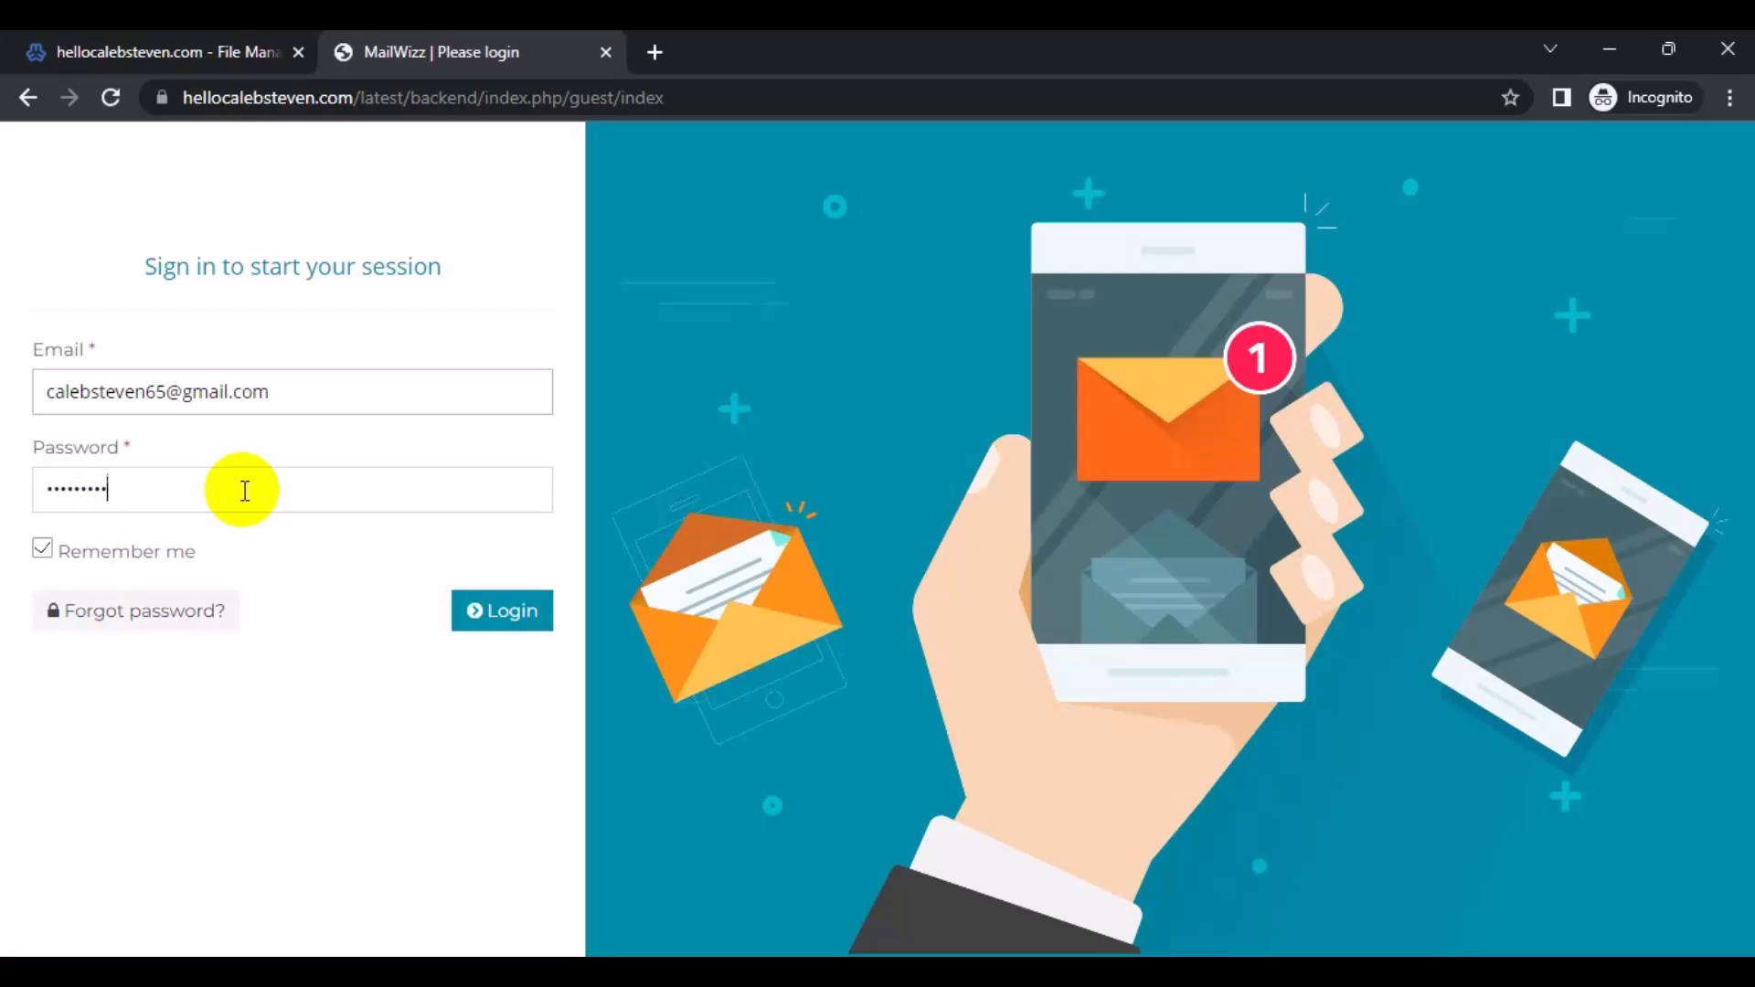
Complete the account password and submit the sign-in form to reach the backend dashboard
type("•••")
key("Return")
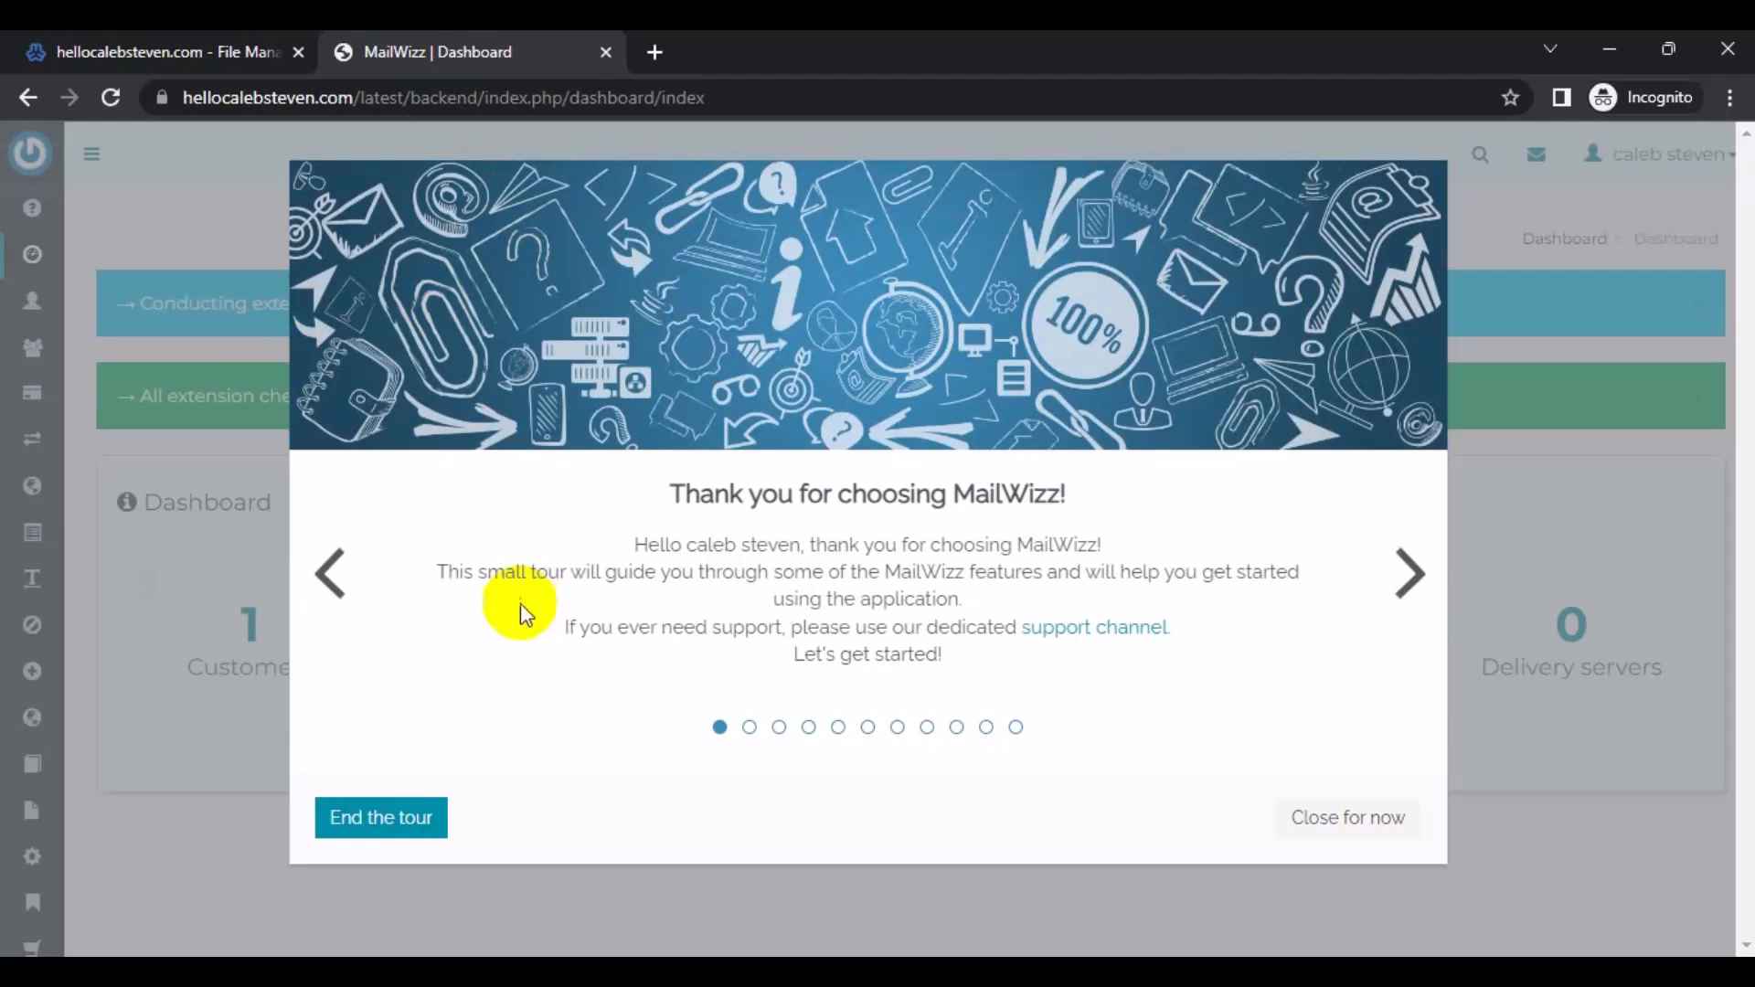
End the welcome tour for good and confirm it in the browser's OK dialog
left_click(374, 820)
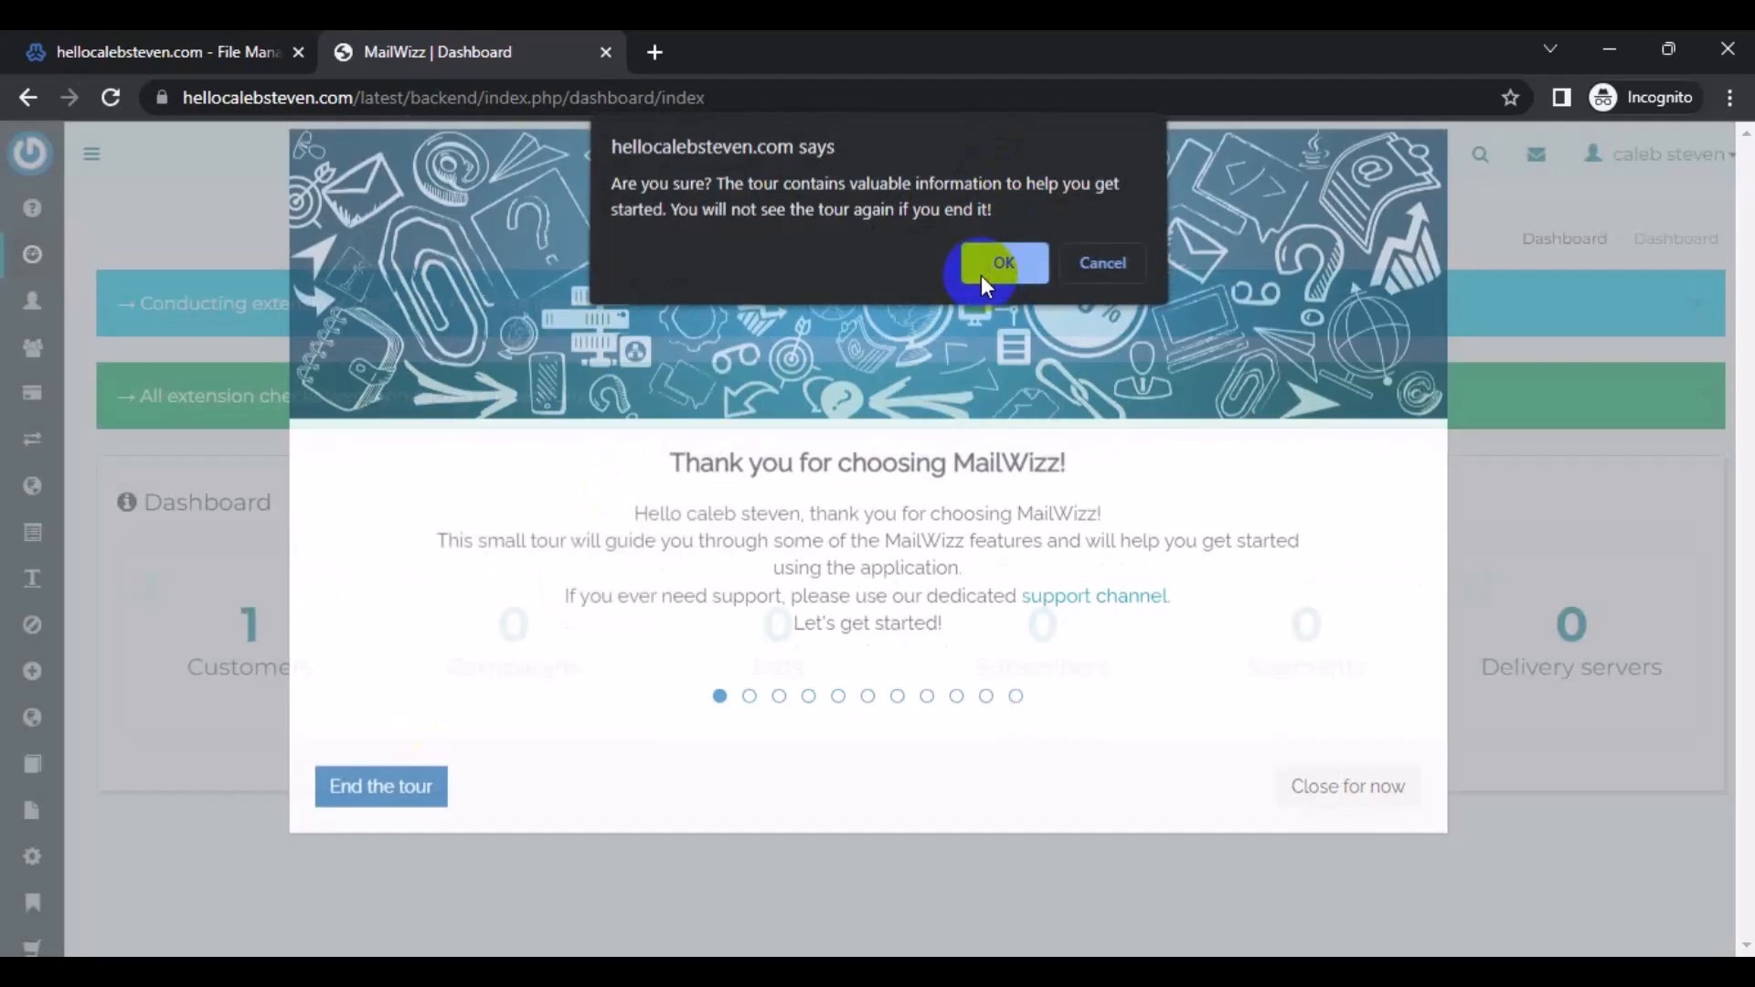
left_click(981, 274)
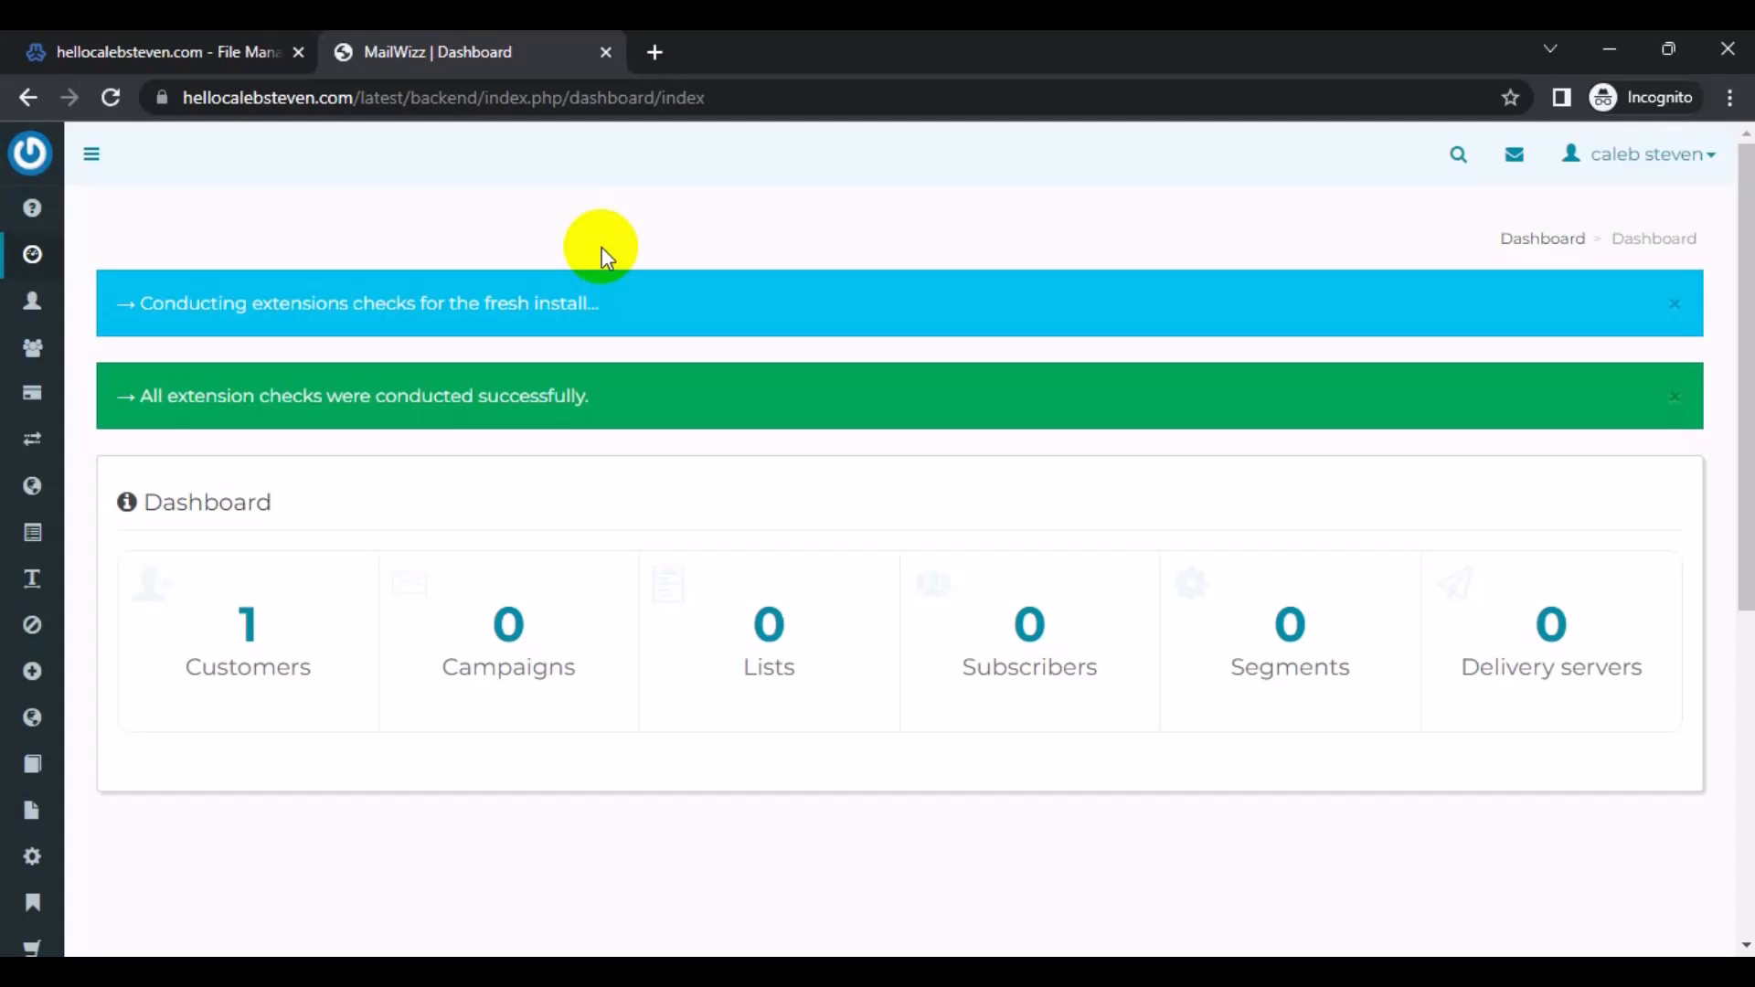
Go to Delivery servers through the Servers flyout in the left sidebar
mouse_move(1115, 967)
left_click(711, 969)
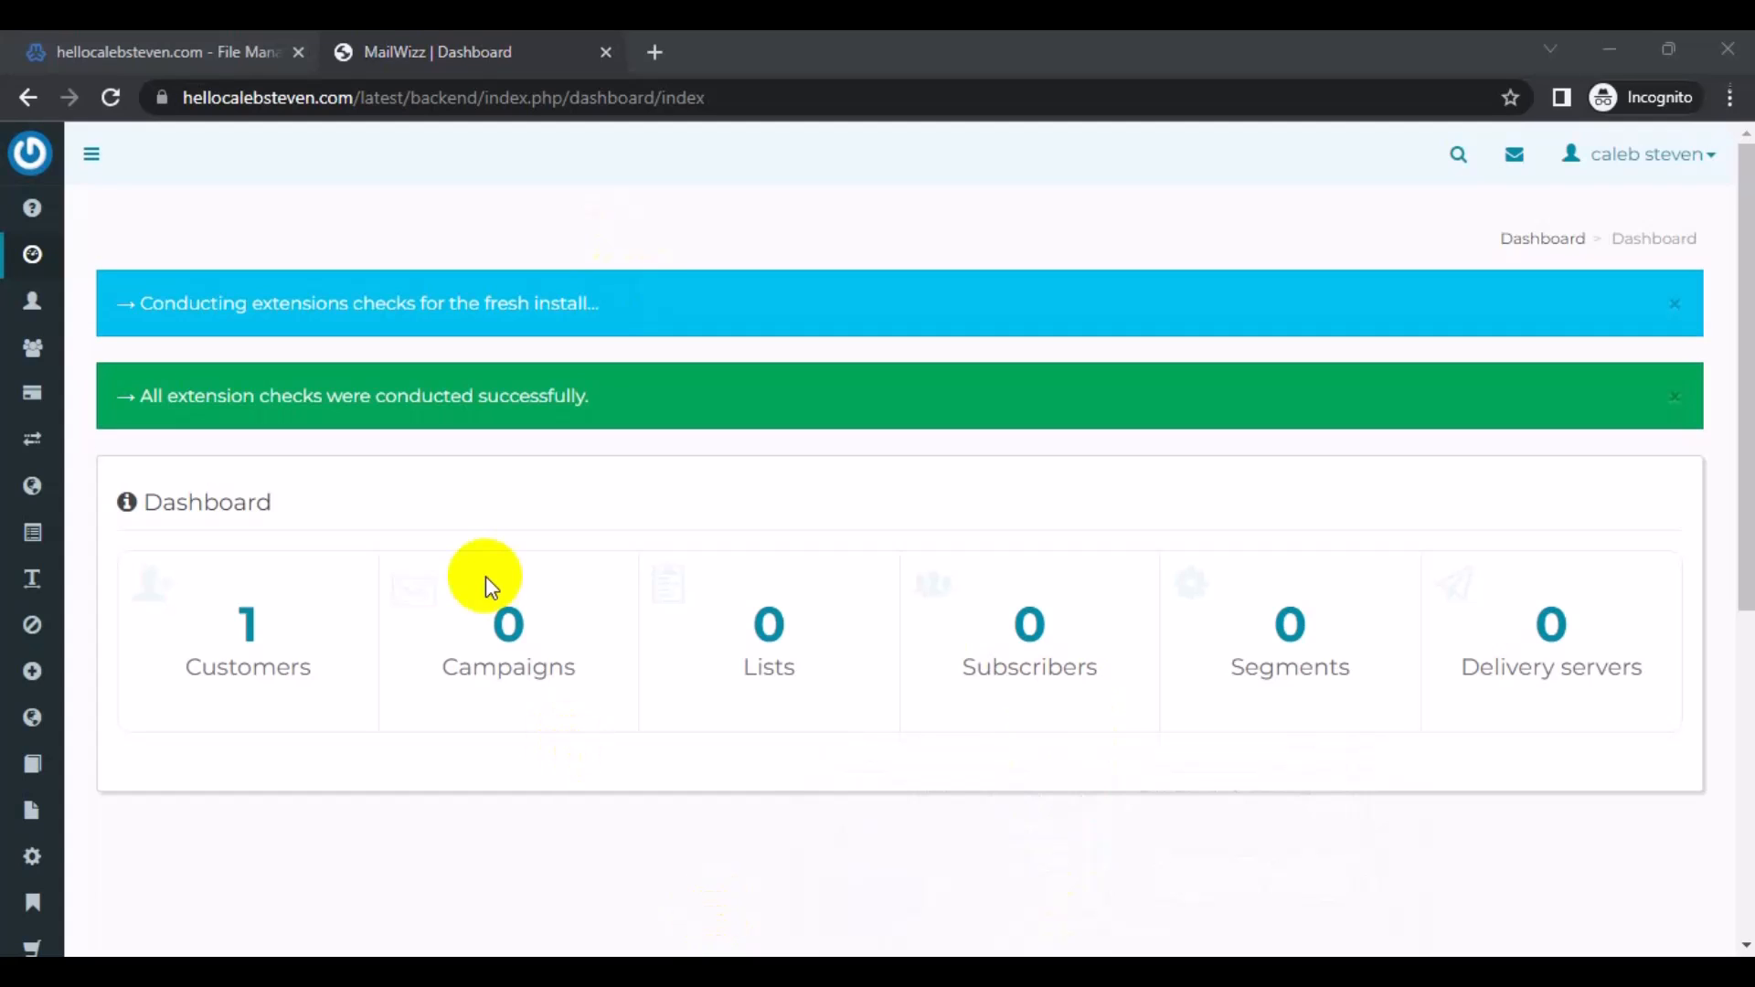
mouse_move(14, 622)
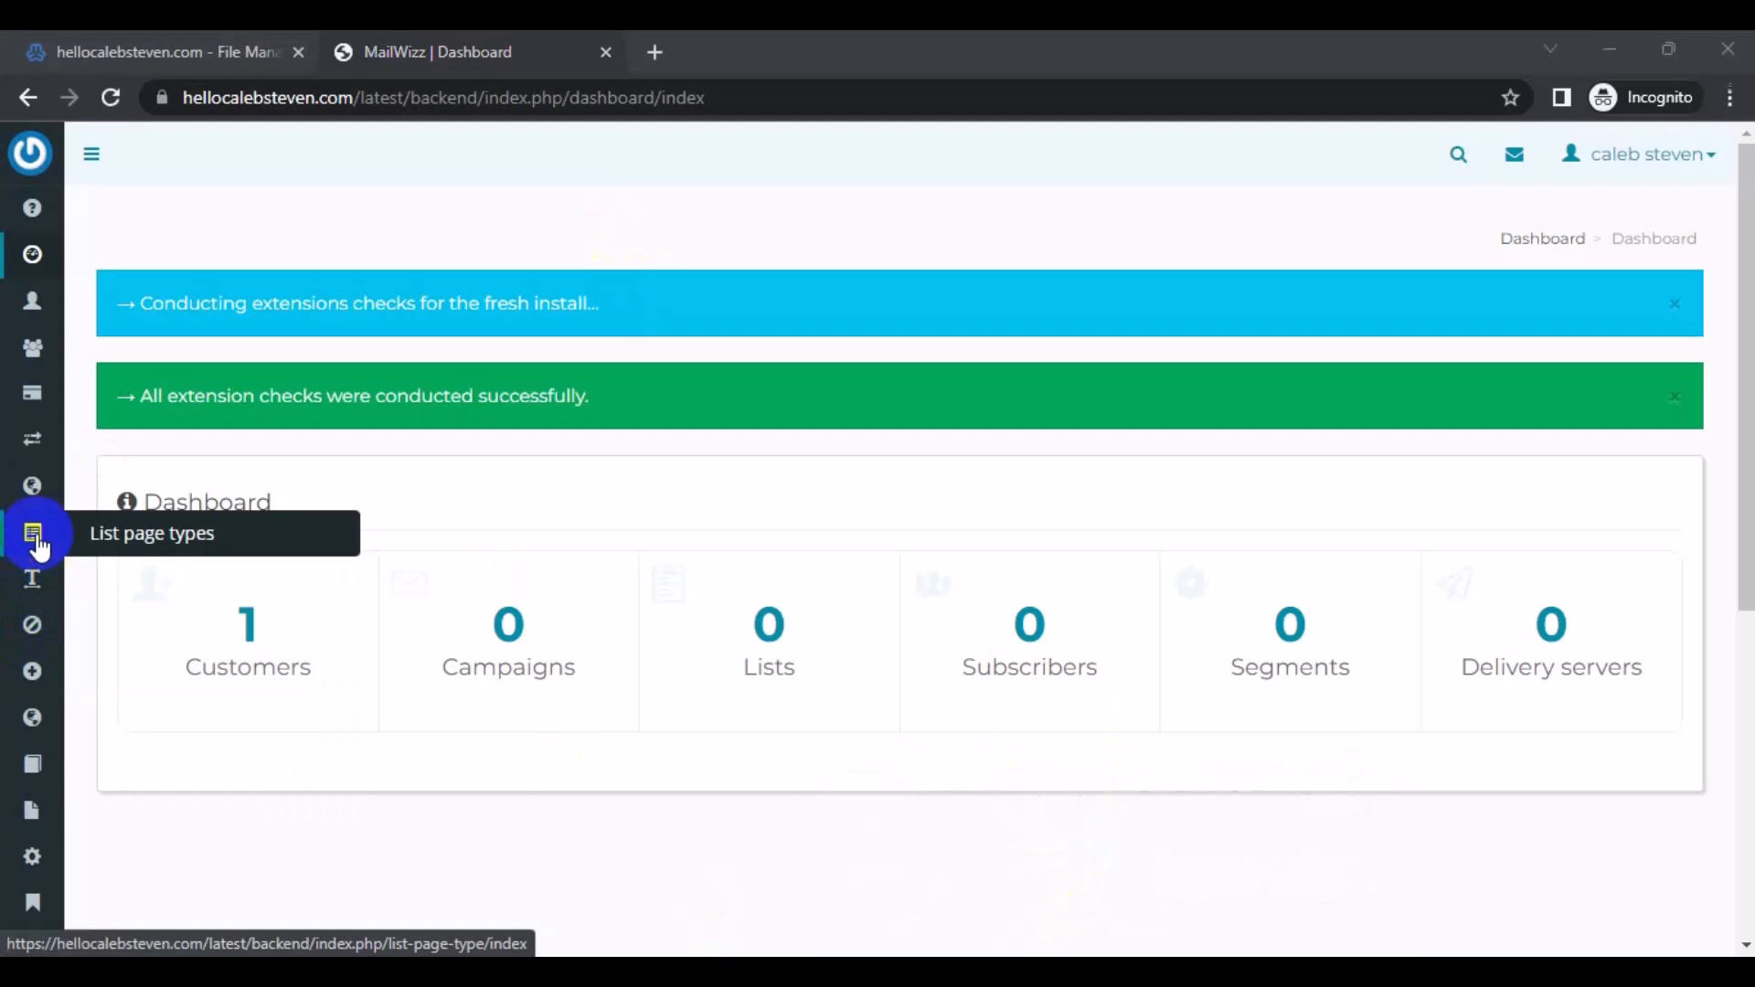
mouse_move(46, 496)
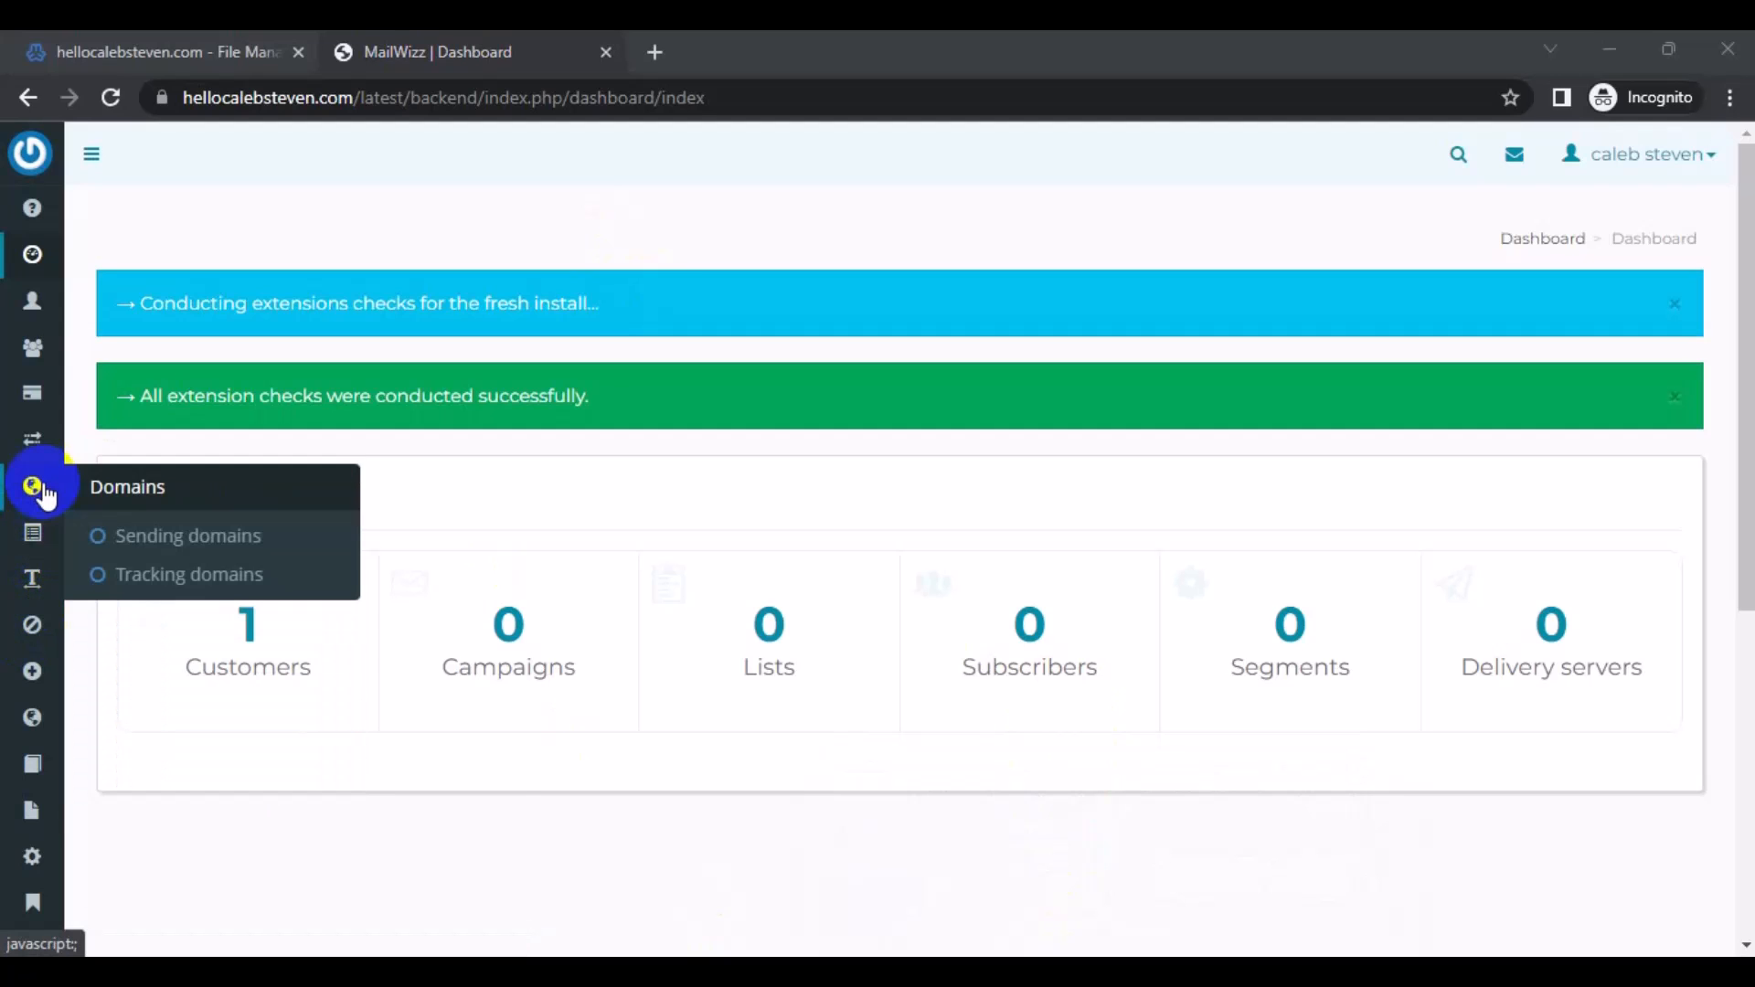
mouse_move(36, 440)
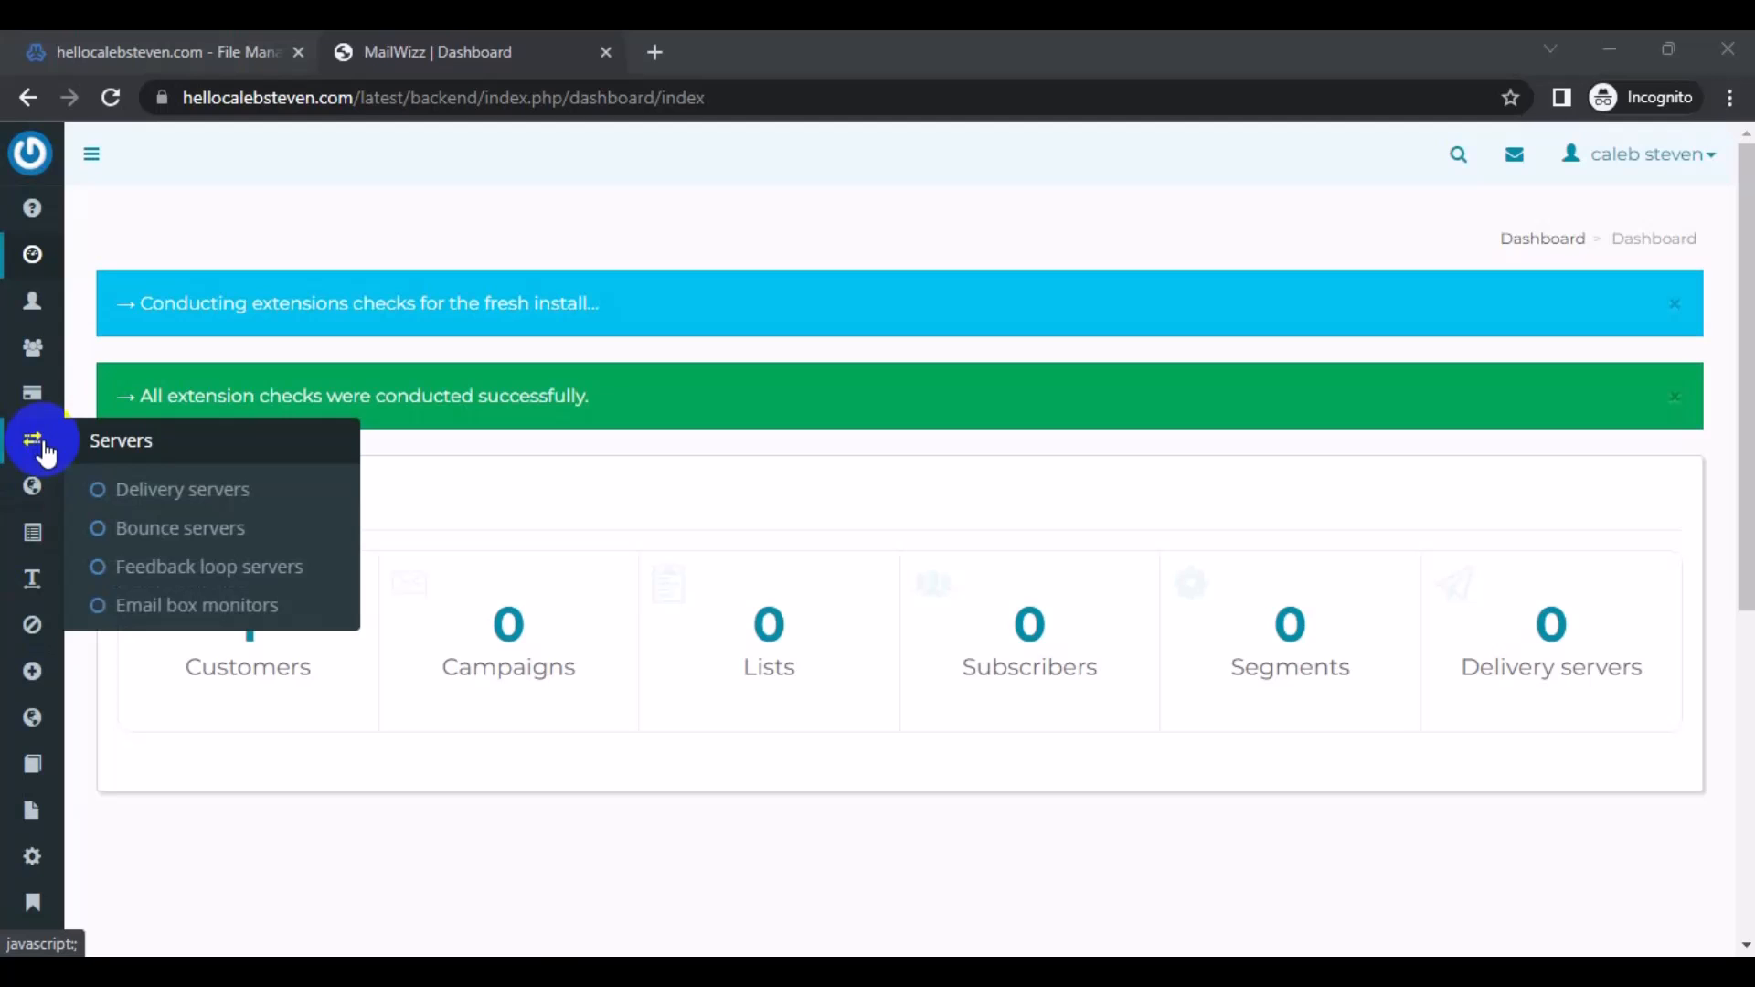
left_click(133, 491)
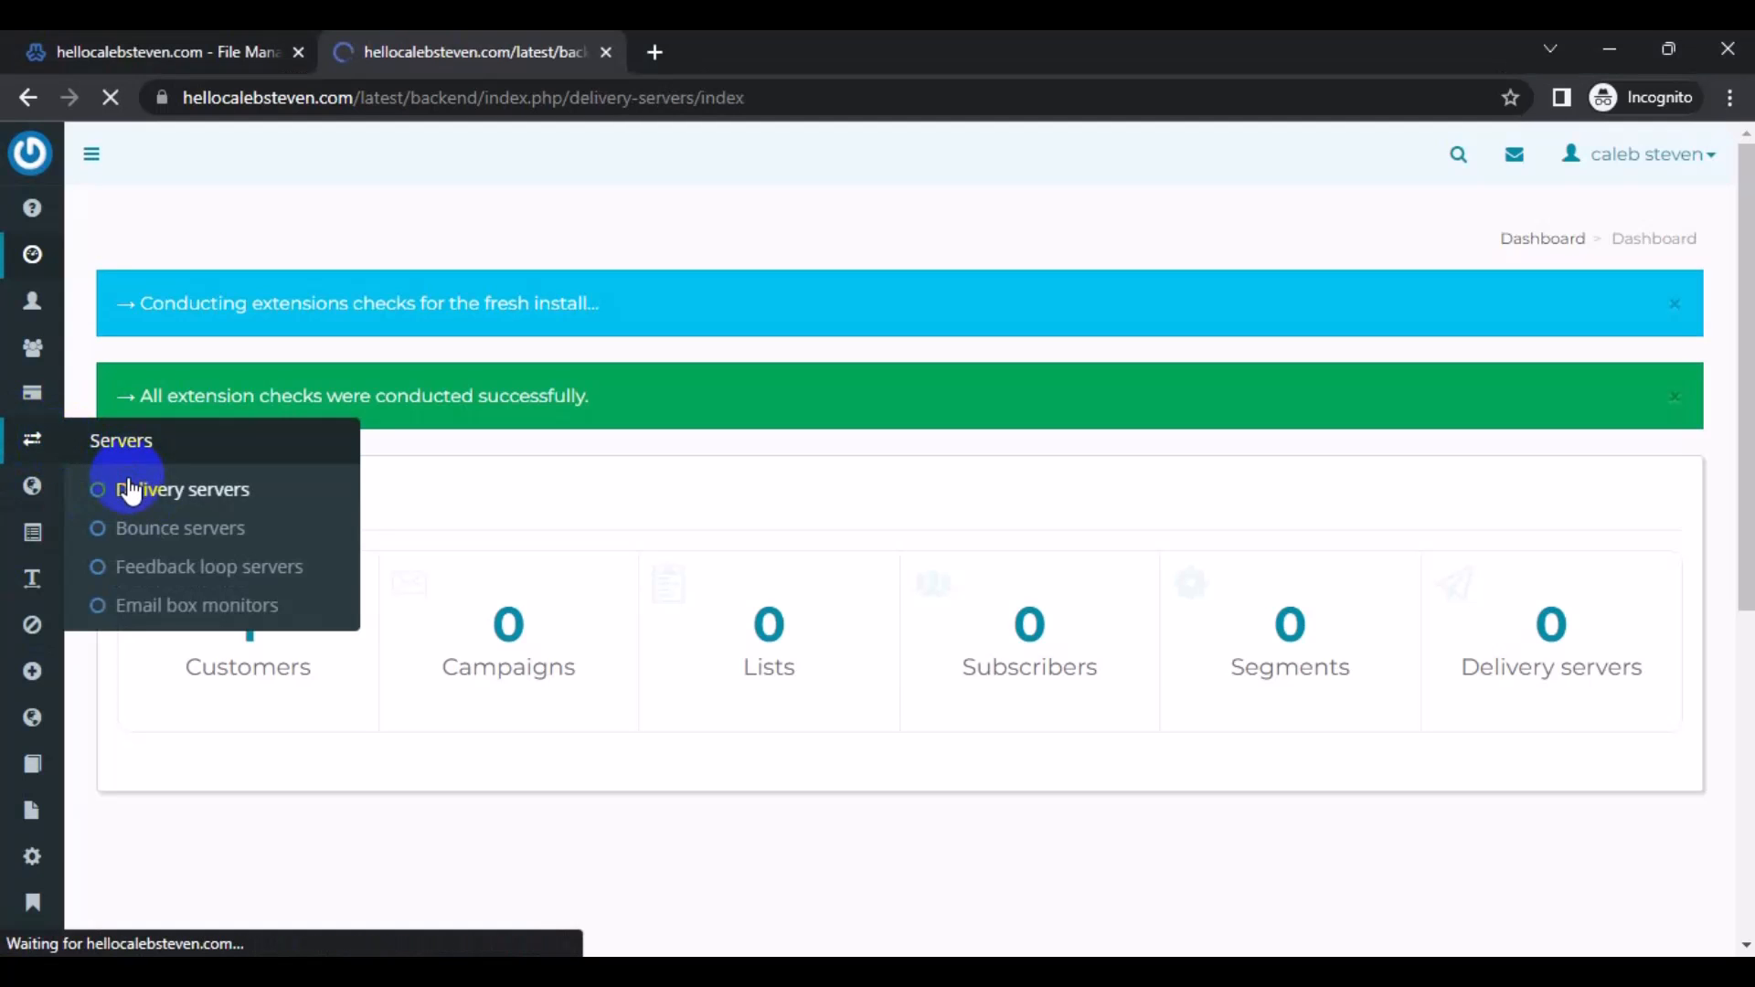